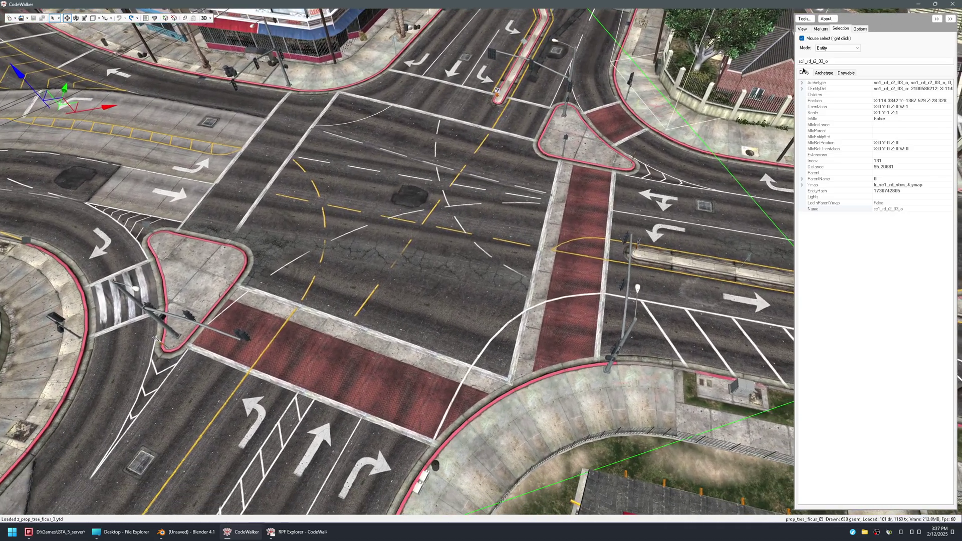
Step: Show the current camera position and examine the road intersection from near and far viewpoints
left_click(820, 29)
left_click_drag(456, 154, 459, 325)
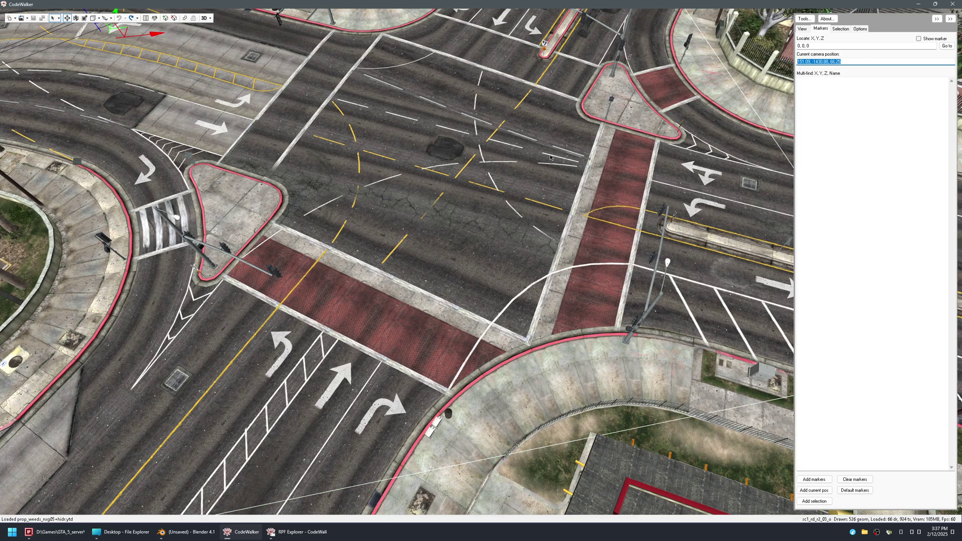
left_click_drag(660, 123, 402, 233)
key("a")
key("s")
key("s")
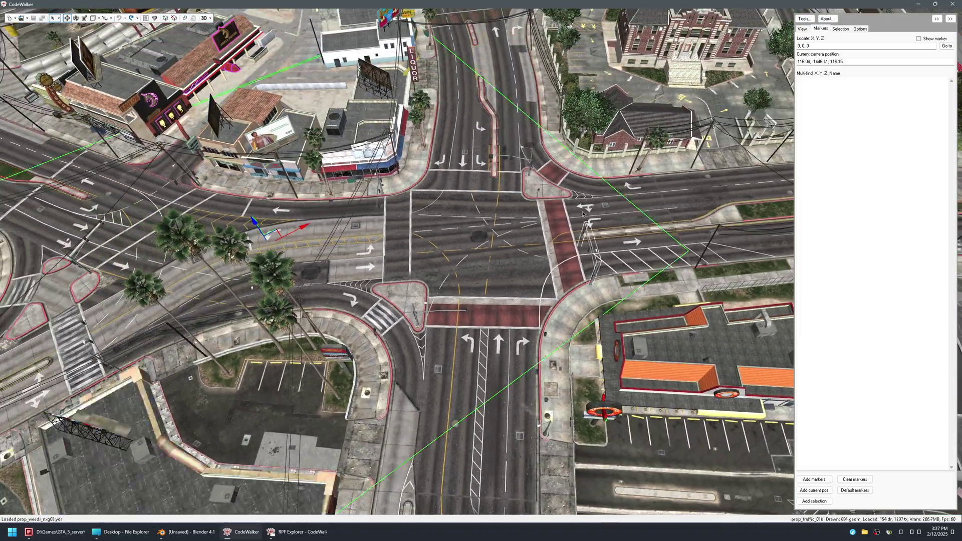
key("w")
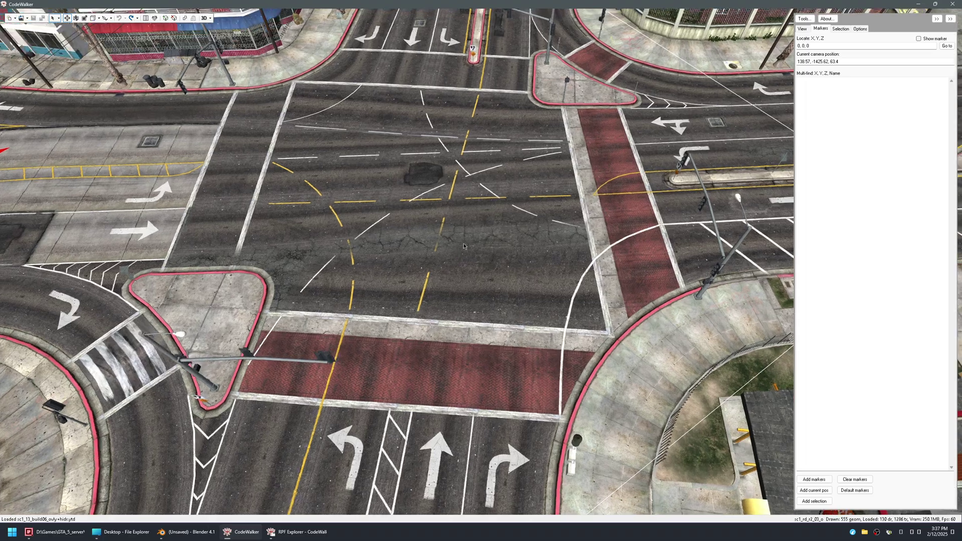
key("d")
key("w")
mouse_move(464, 246)
left_mouse_down()
mouse_move(421, 240)
mouse_move(526, 229)
mouse_move(544, 218)
mouse_move(456, 245)
mouse_move(423, 236)
mouse_move(437, 231)
mouse_move(459, 241)
left_mouse_up()
key("s")
key("s")
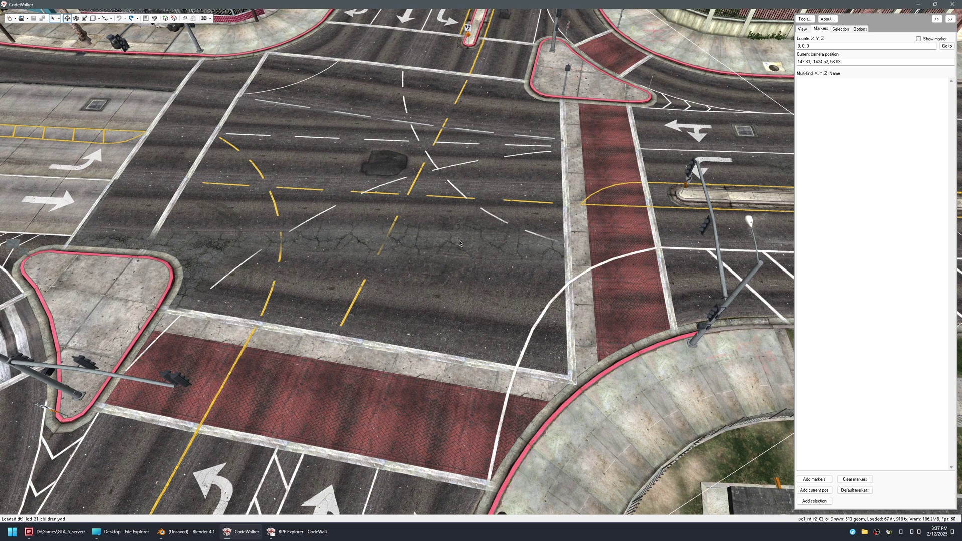
Step: Show the selected entity's properties and examine the intersection's crosswalks, lane markings and surrounding streets from several angles
left_click(839, 29)
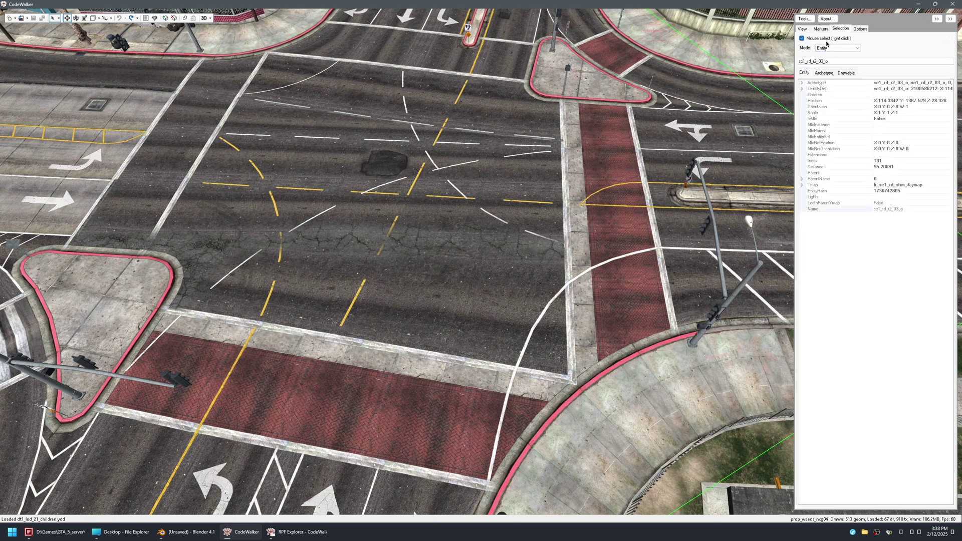
left_click_drag(568, 175, 569, 182)
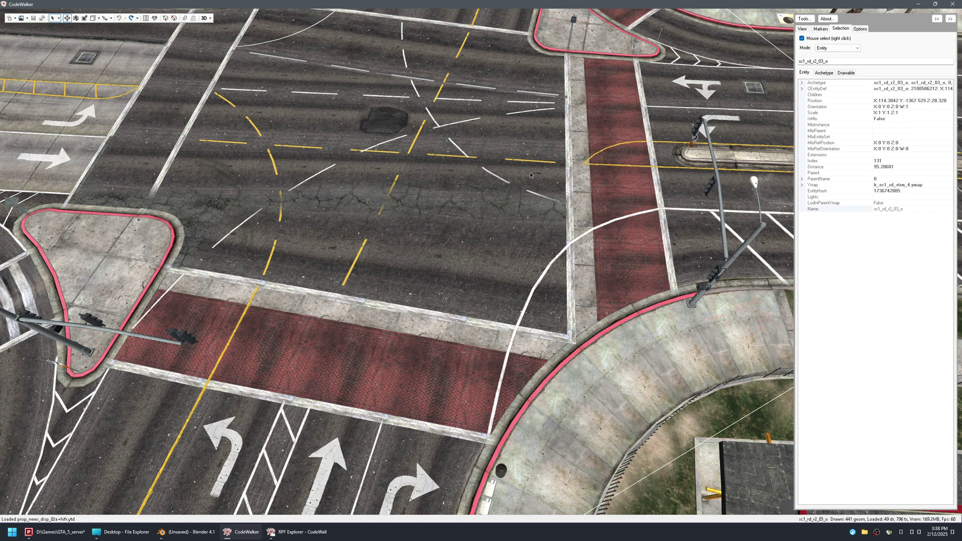
left_click_drag(530, 175, 530, 177)
left_click_drag(467, 141, 454, 135)
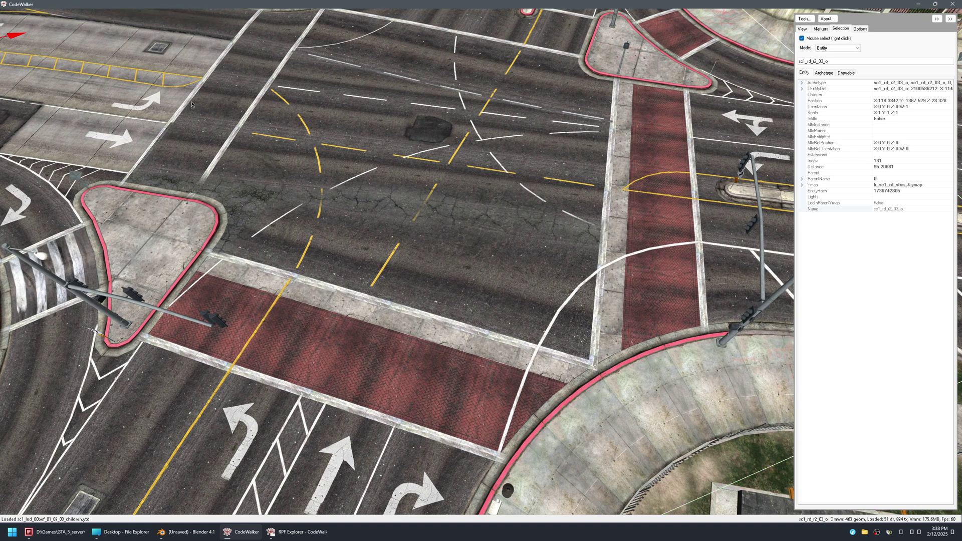
left_click_drag(223, 123, 197, 88)
key("w")
key("s")
key("w")
key("s")
key("s")
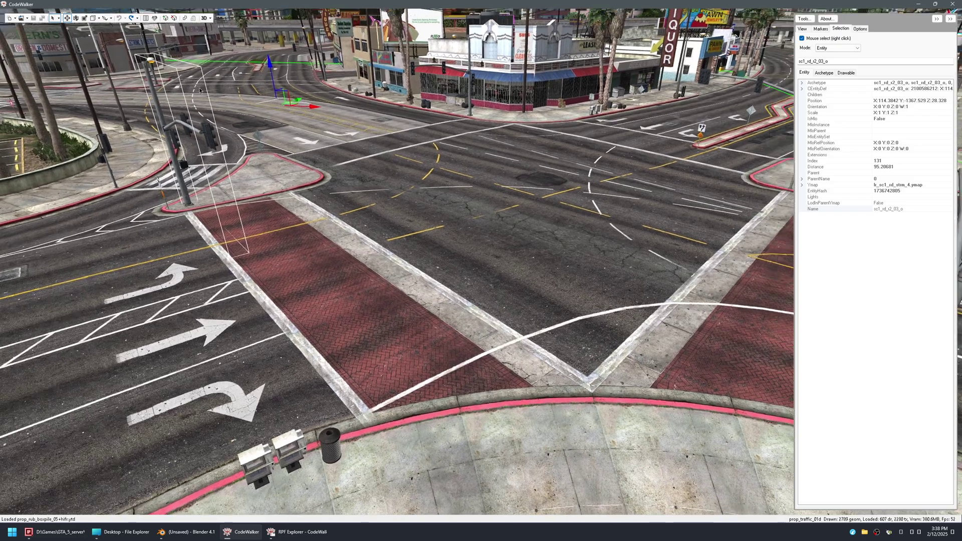
left_click_drag(199, 89, 215, 88)
key("s")
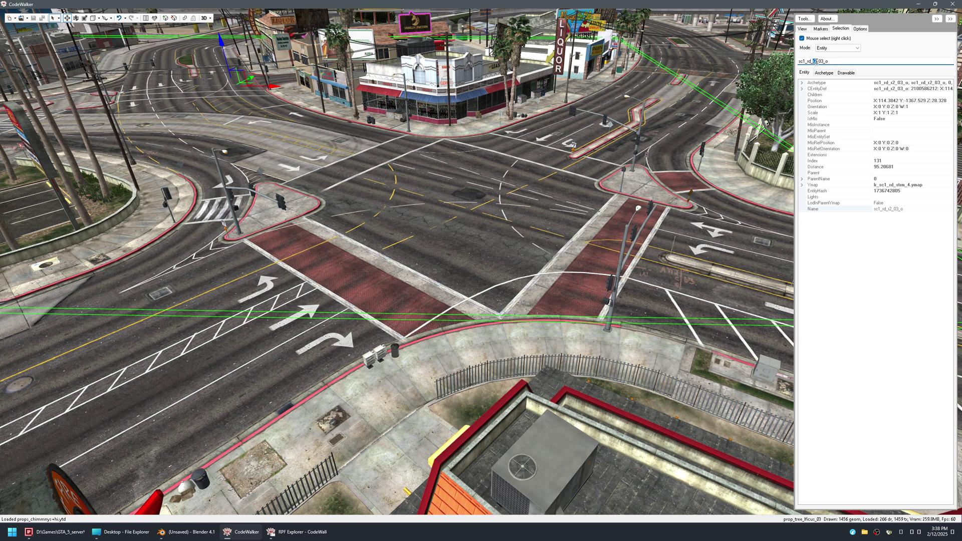
Step: Copy the selected entity's name, search for sc1_rd_r2_03_o in RPF Explorer and open the matching .ydr drawable
left_click_drag(470, 127, 458, 128)
key("a")
key("w")
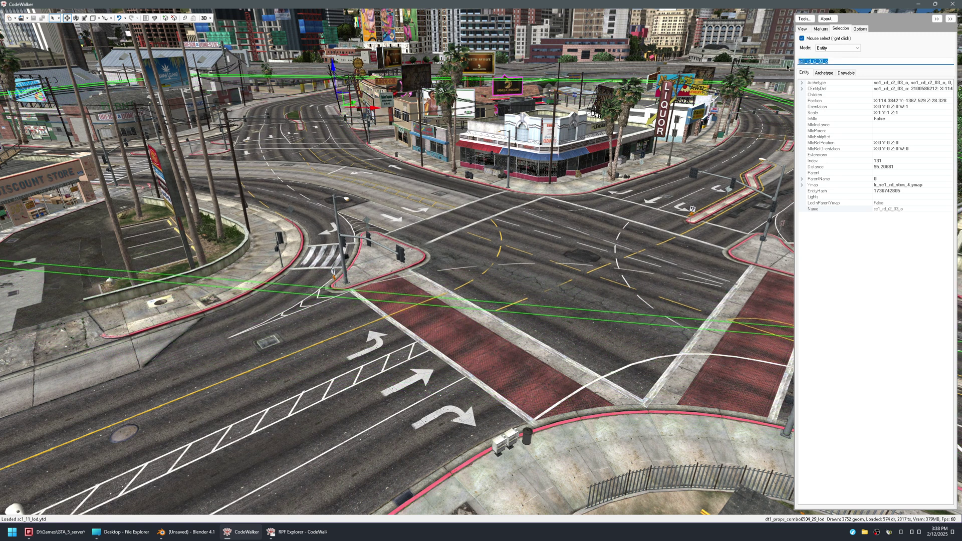
left_click(297, 531)
left_click(795, 65)
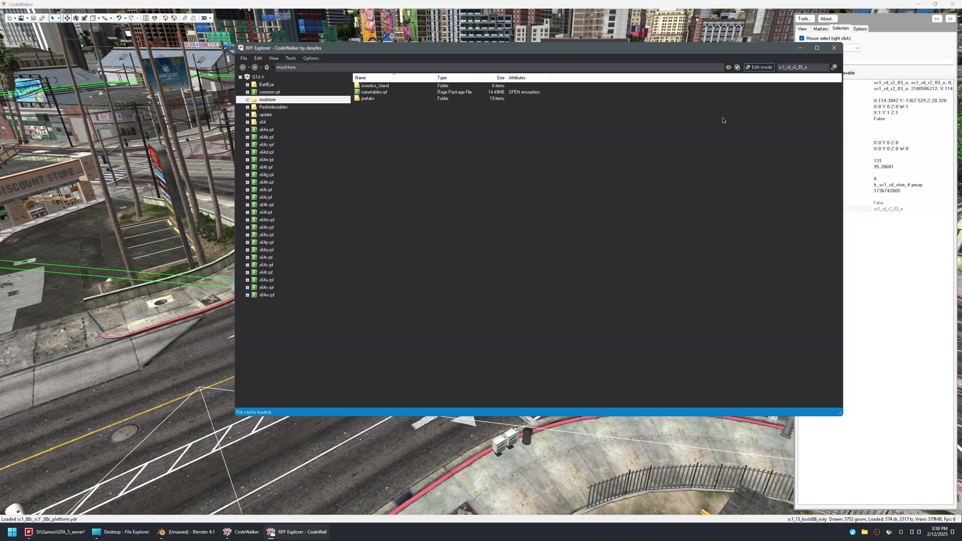
key("Return")
double_click(380, 87)
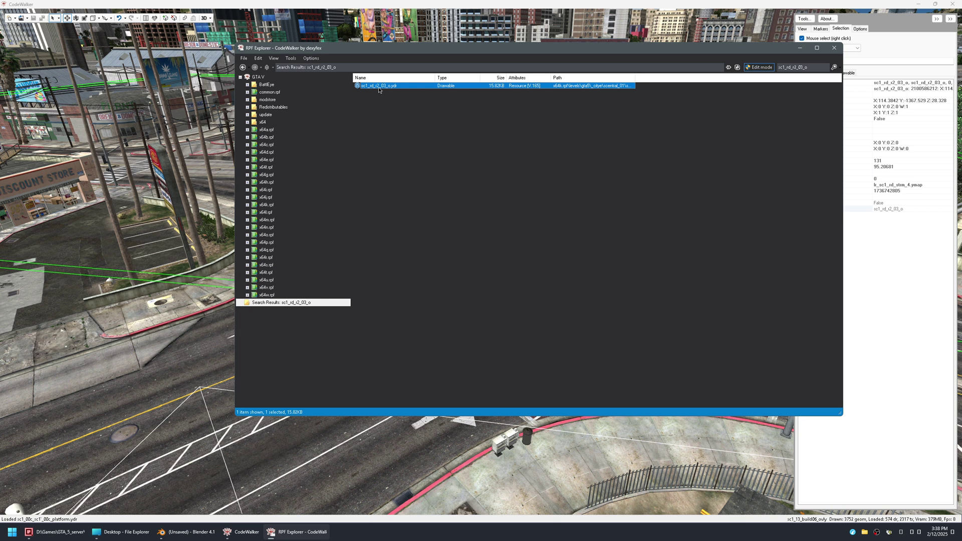
Step: Examine the sc1_rd_r2_03_o.ydr model from several angles and distances, close its viewer and return to the world view
left_click_drag(238, 236, 400, 242)
scroll(318, 229, "up", 5)
scroll(300, 237, "up", 5)
scroll(300, 238, "down", 5)
scroll(300, 238, "up", 4)
scroll(302, 249, "up", 3)
scroll(301, 248, "down", 6)
scroll(408, 244, "up", 5)
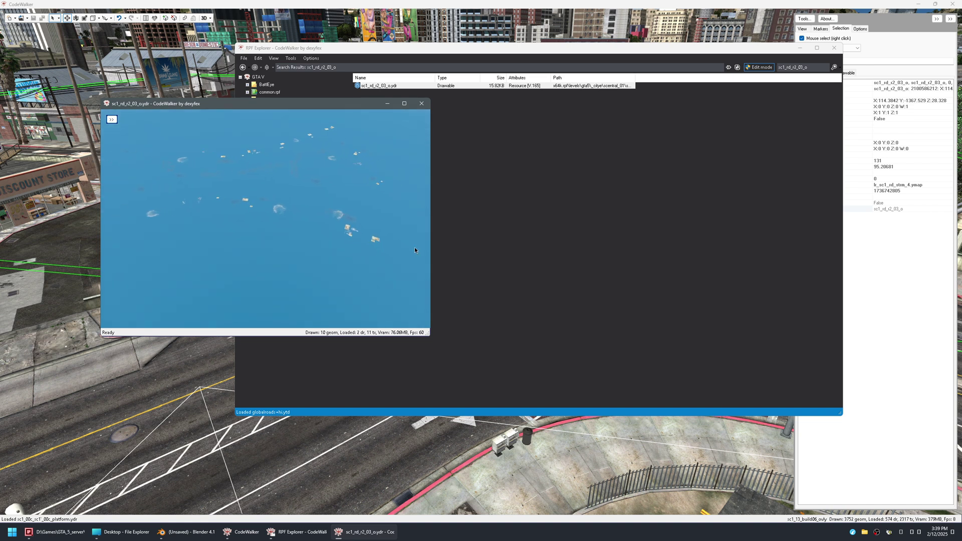
left_click_drag(424, 261, 316, 226)
scroll(230, 209, "down", 5)
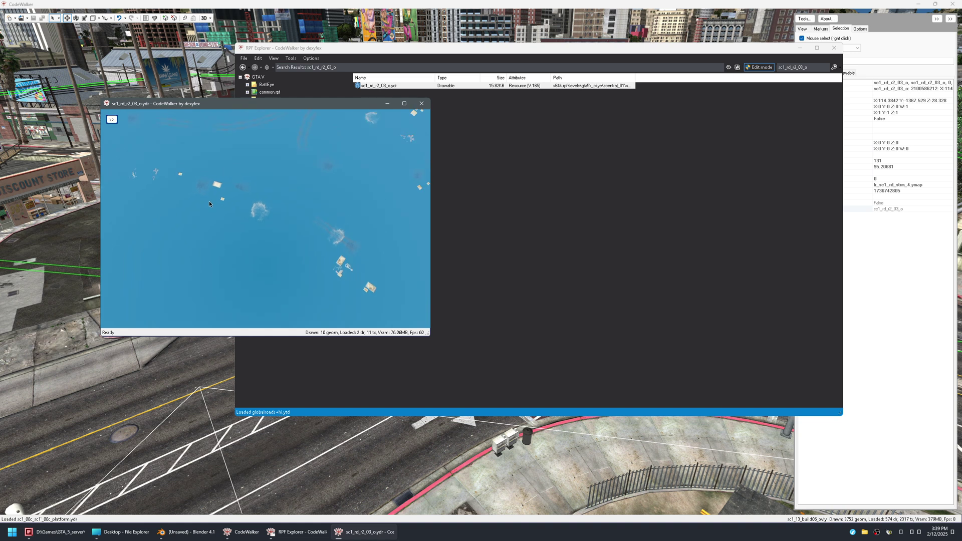
left_click(428, 103)
left_click(425, 6)
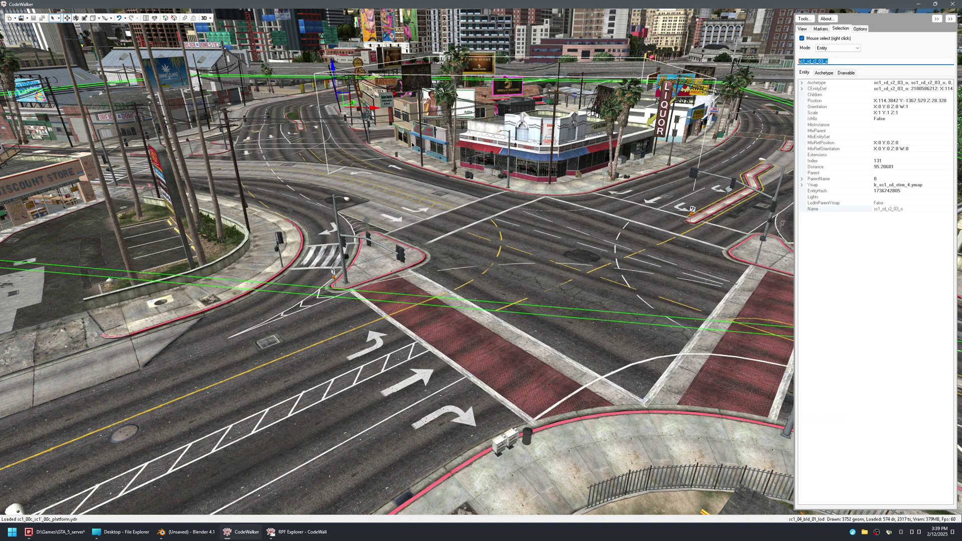
Step: Select the road entity sc1_rd_r2_03 at the intersection, copy its name and search for it in RPF Explorer
right_click(329, 425)
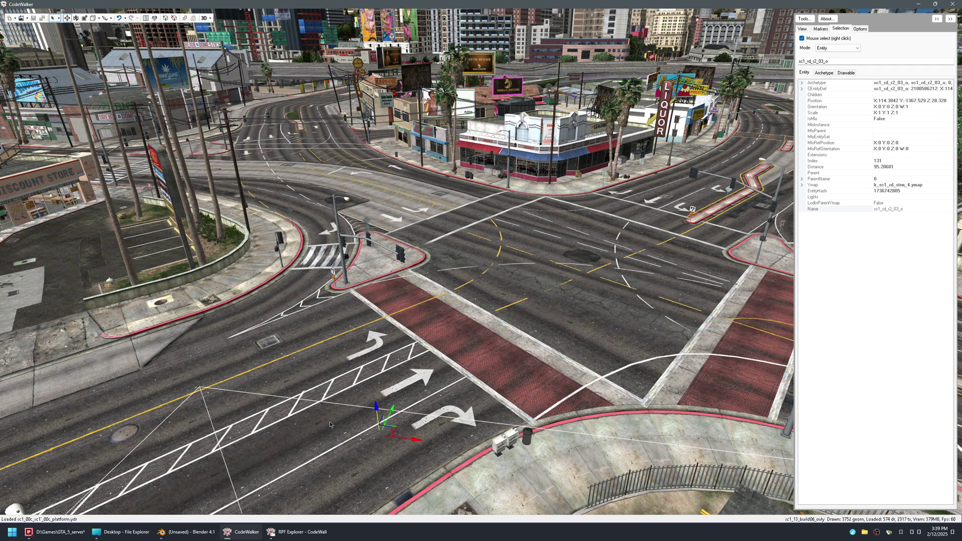
right_click(348, 142)
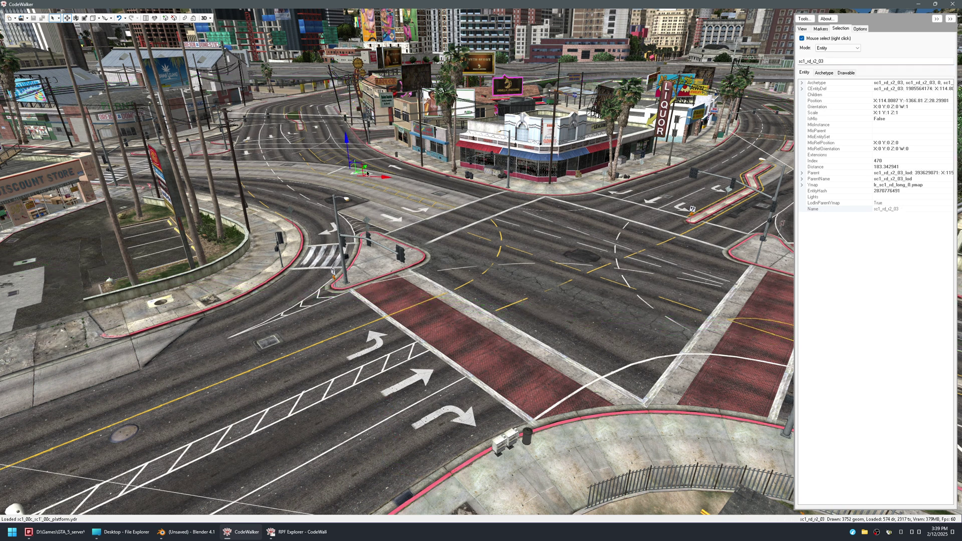
left_click_drag(348, 142, 363, 114)
left_click_drag(402, 177, 462, 225)
key("s")
key("s")
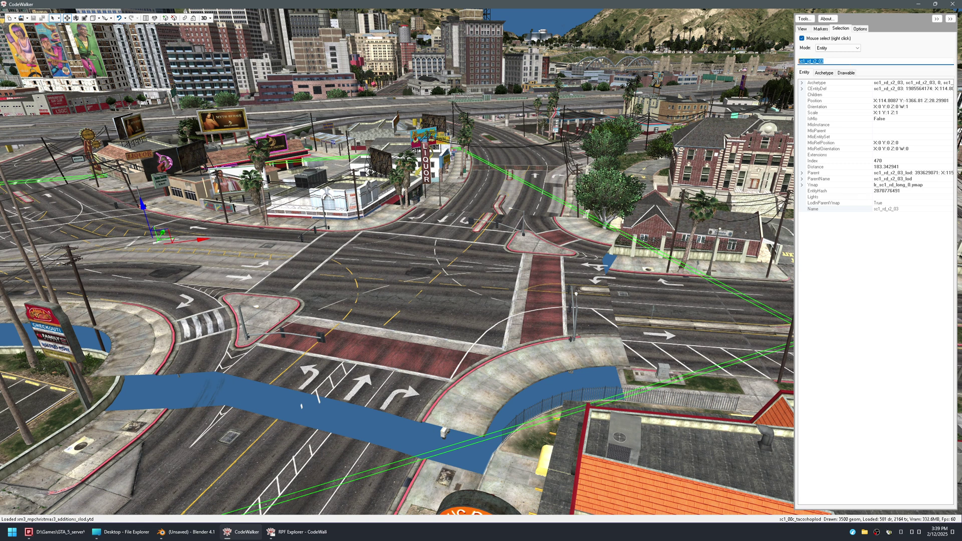
left_click(290, 534)
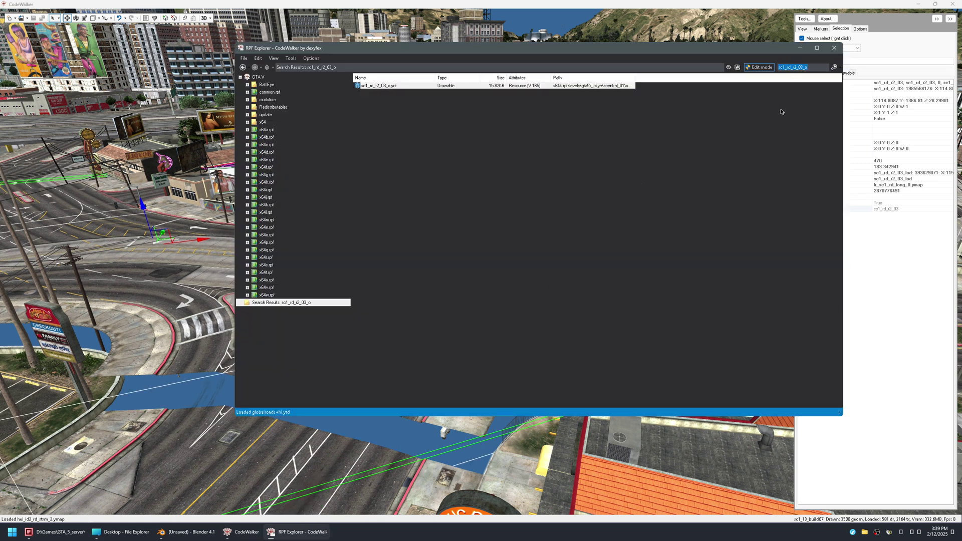
key("Return")
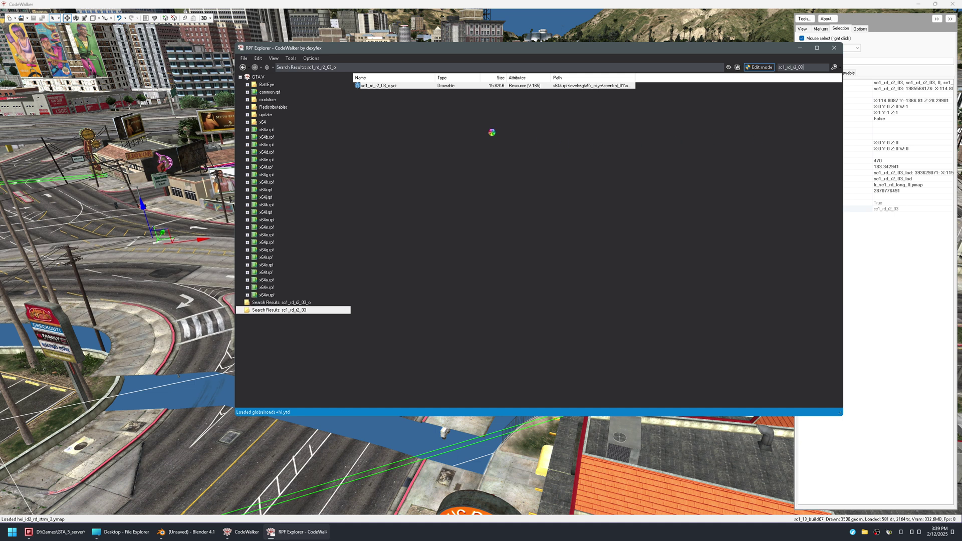
Step: Preview the sc1_rd_r2_03.ydr road model up close, close it and open sc1_rd_r2_03_o.ydr for comparison
double_click(376, 85)
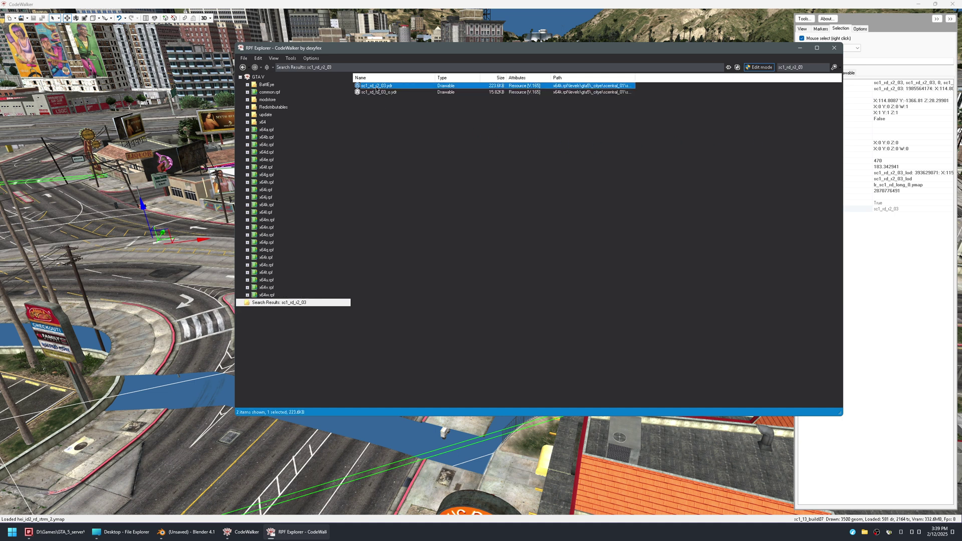
left_click_drag(307, 264, 362, 184)
scroll(247, 243, "up", 5)
key("a")
scroll(375, 203, "up", 3)
key("d")
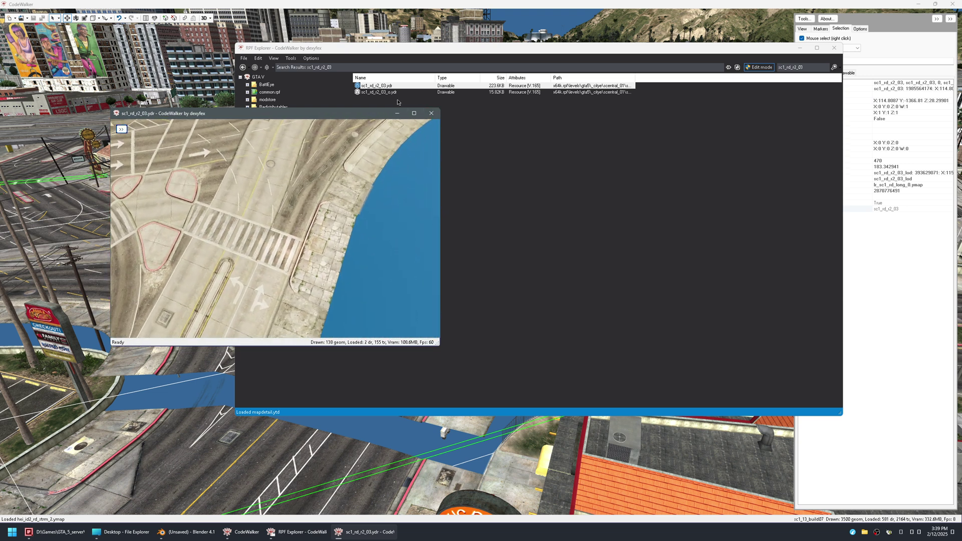
left_click(431, 113)
double_click(379, 92)
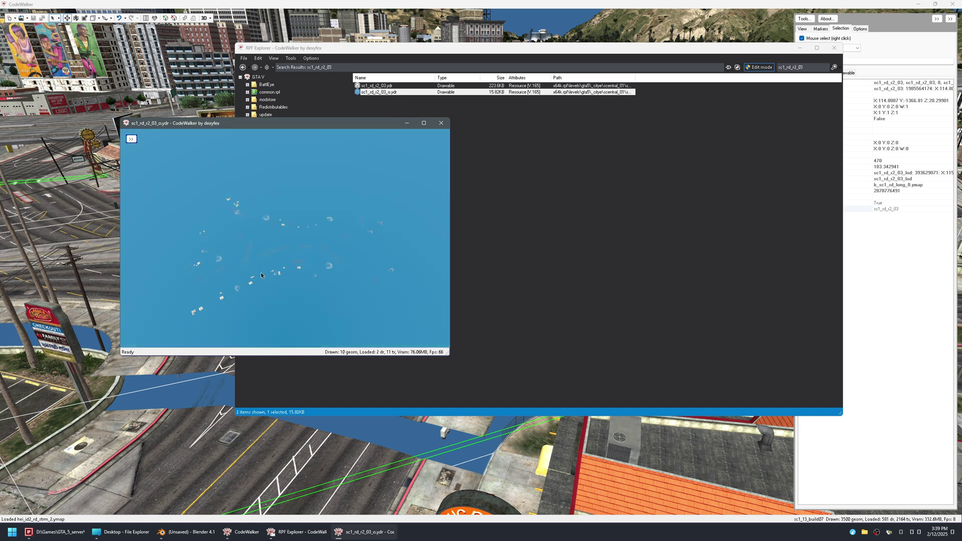
Step: Reopen sc1_rd_r2_03.ydr, enlarge its viewer window and display the model's materials list
double_click(377, 86)
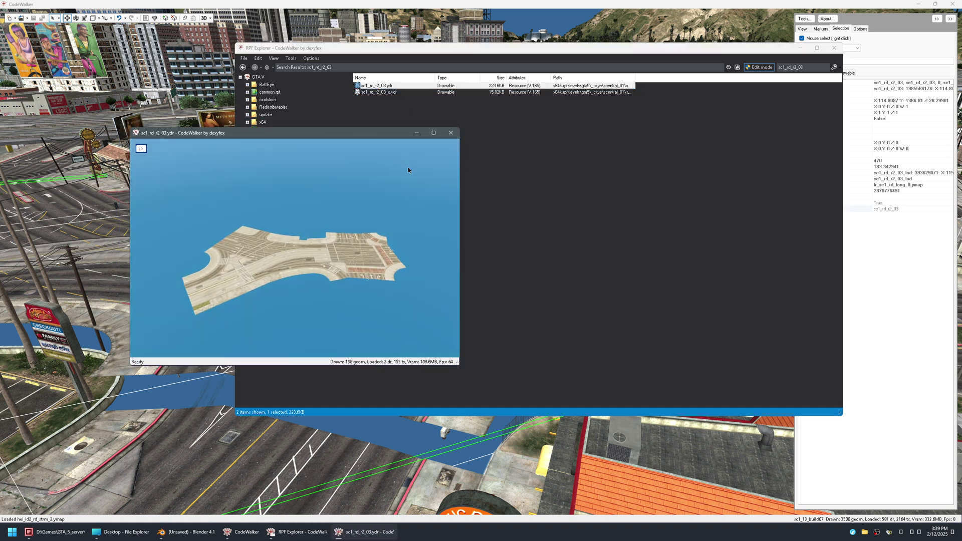
left_click_drag(399, 137, 344, 54)
left_click_drag(403, 279, 526, 455)
left_click_drag(332, 269, 413, 331)
key("w")
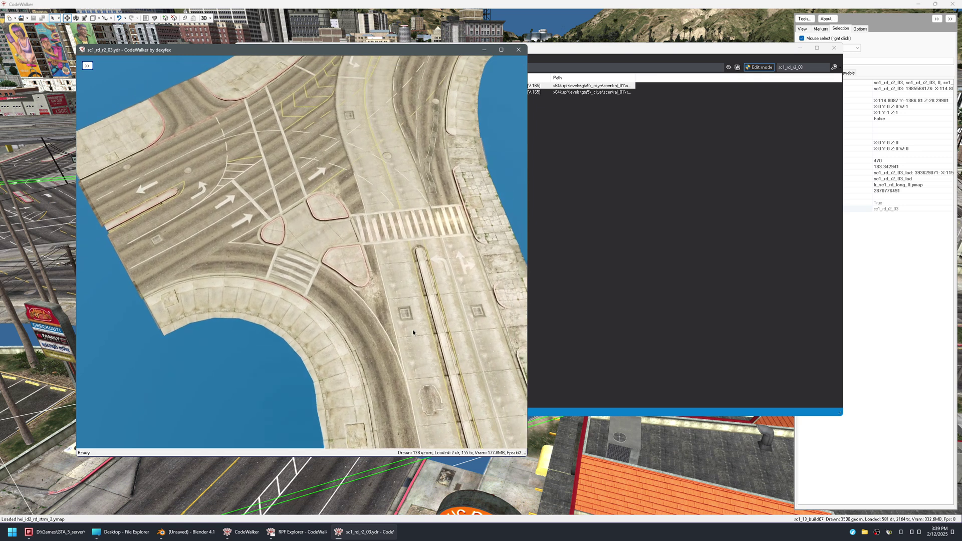
left_click(87, 66)
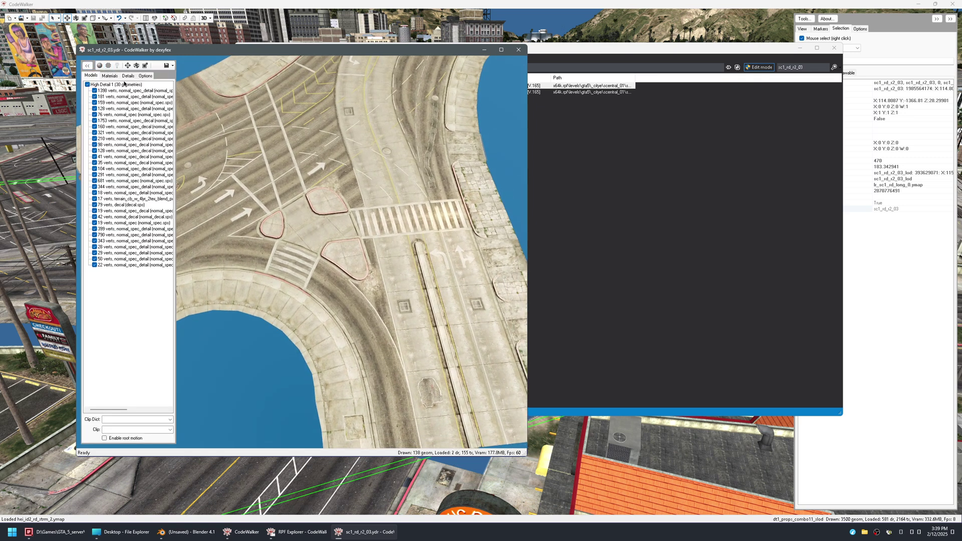
left_click(110, 76)
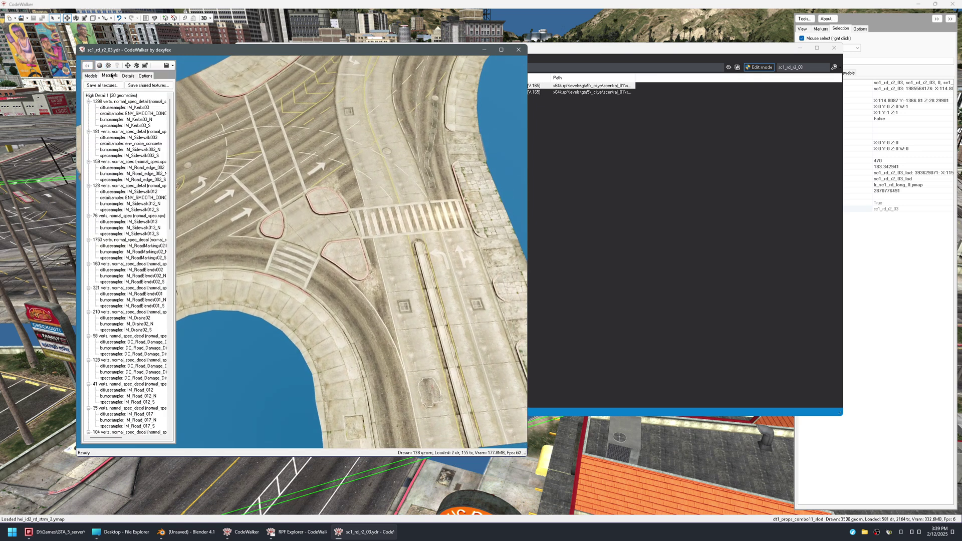
Step: Switch to File Explorer, create a folder named road_only_textures on the Desktop and open it
left_click(122, 532)
left_click(115, 535)
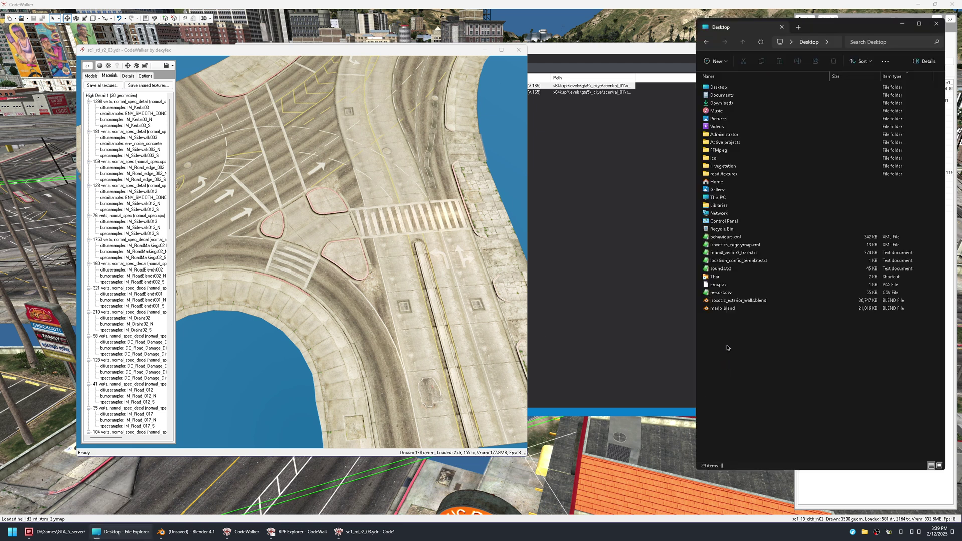
right_click(727, 348)
mouse_move(772, 402)
left_click(822, 406)
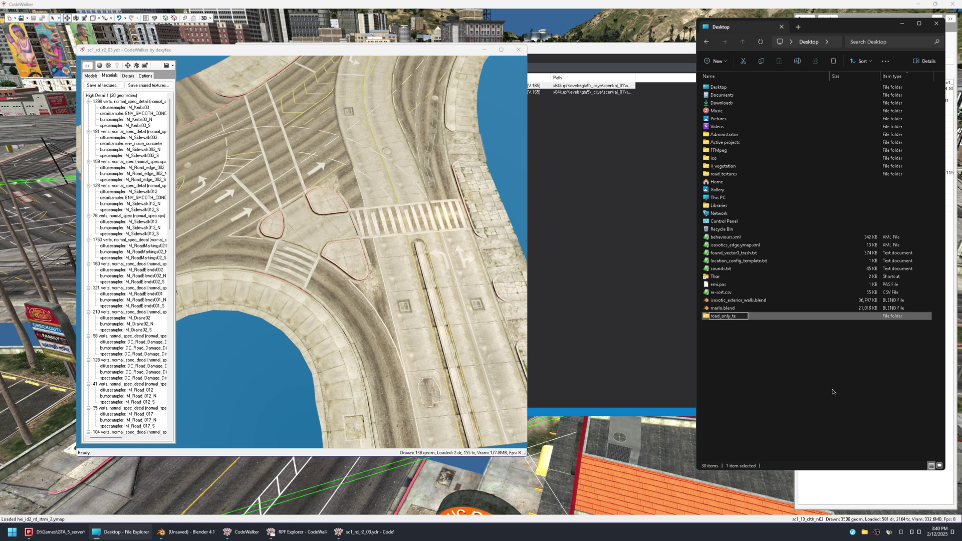
key("Return")
key("Return")
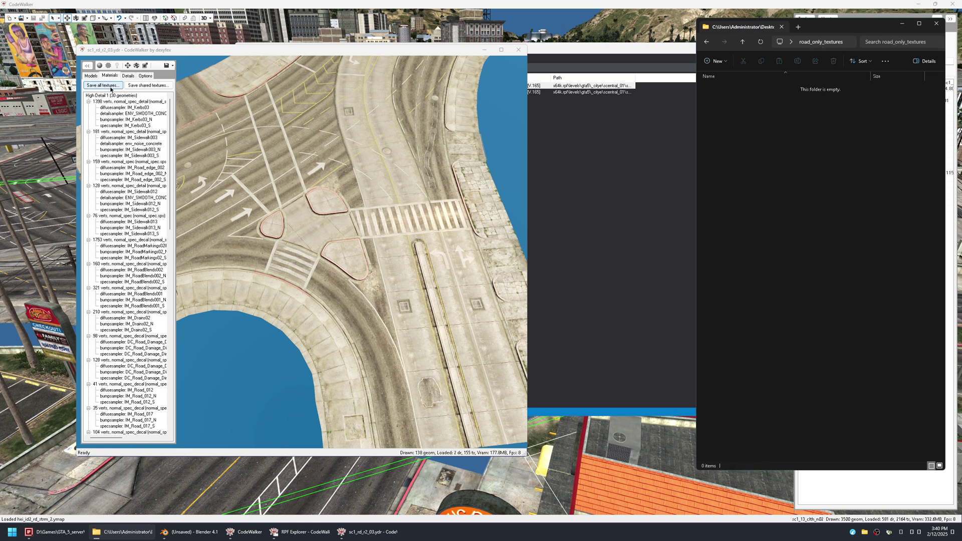
Step: Save all textures of the sc1_rd_r2_03.ydr road model into the Desktop folder road_only_textures
left_click(107, 86)
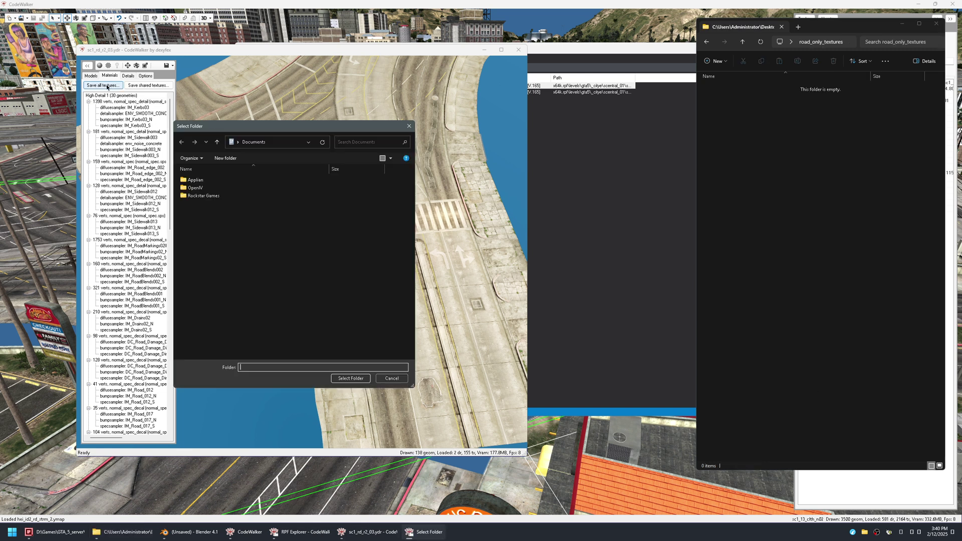
left_click(238, 142)
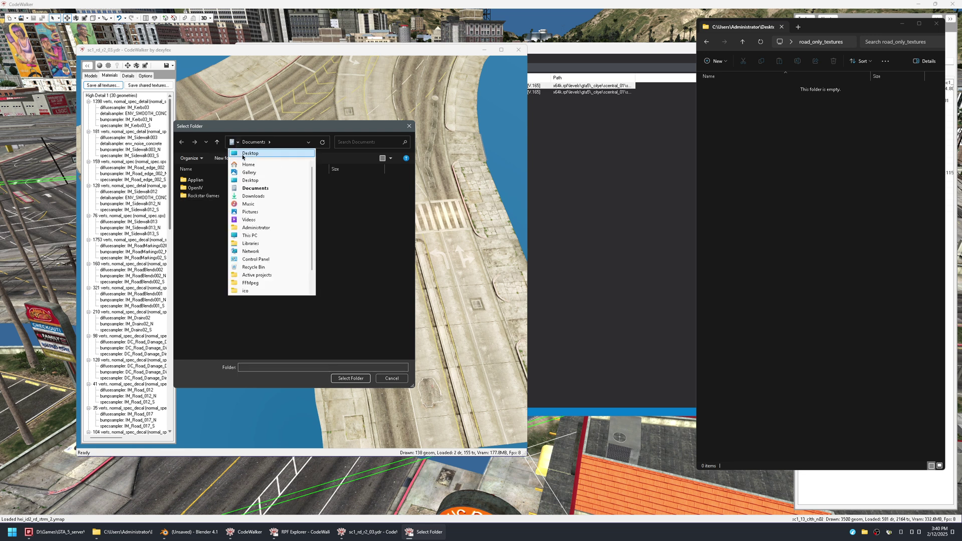
left_click(249, 194)
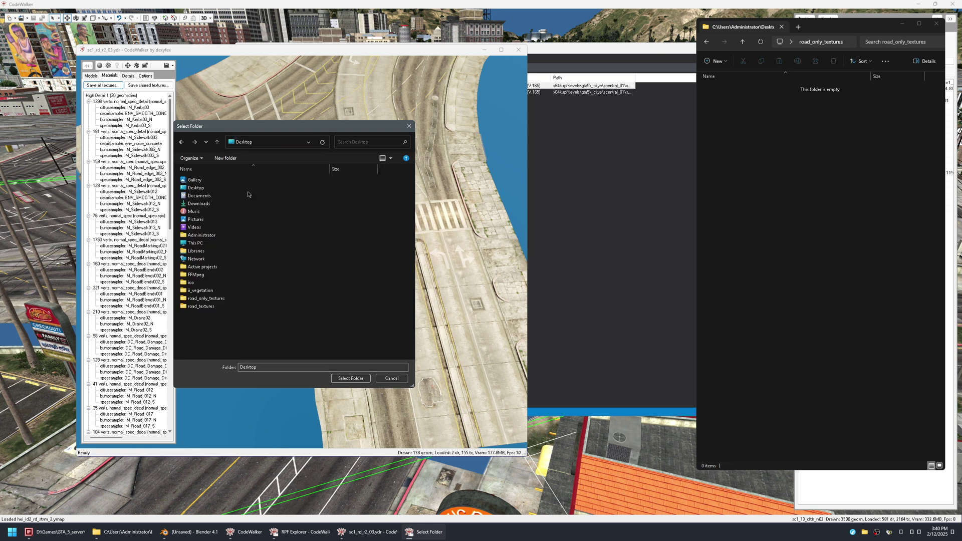
double_click(208, 298)
left_click(351, 378)
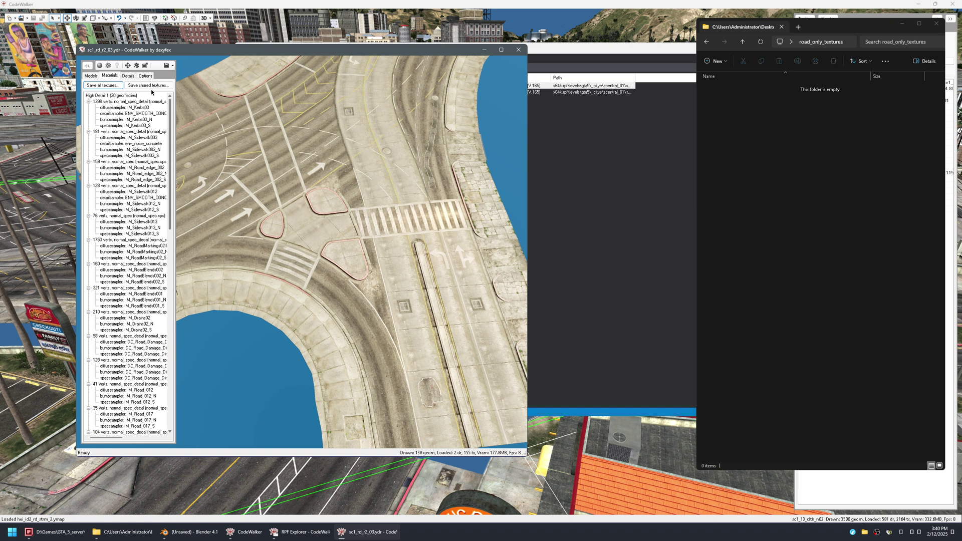
left_click(772, 192)
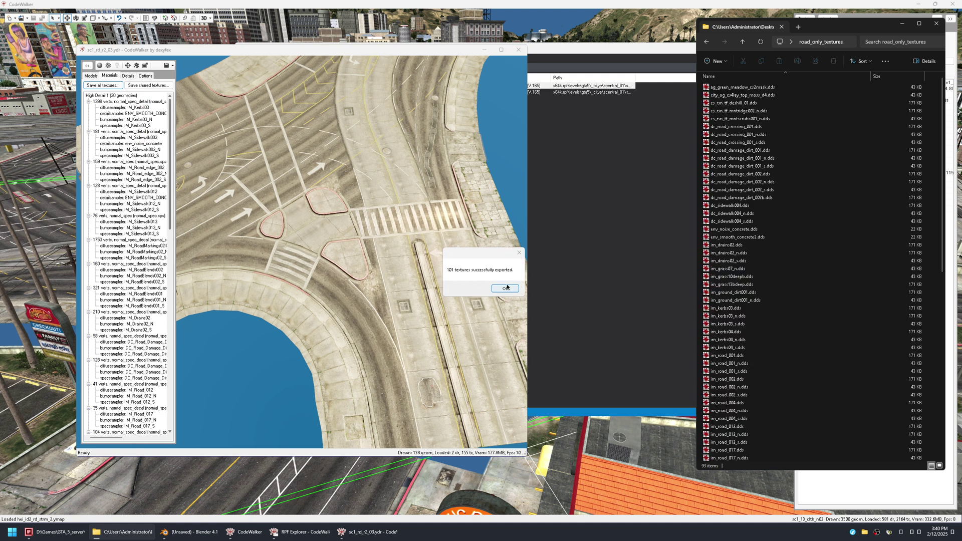
Step: Save the road model's shared textures into road_only_textures as well and look through the exported file list
key("Return")
left_click(148, 85)
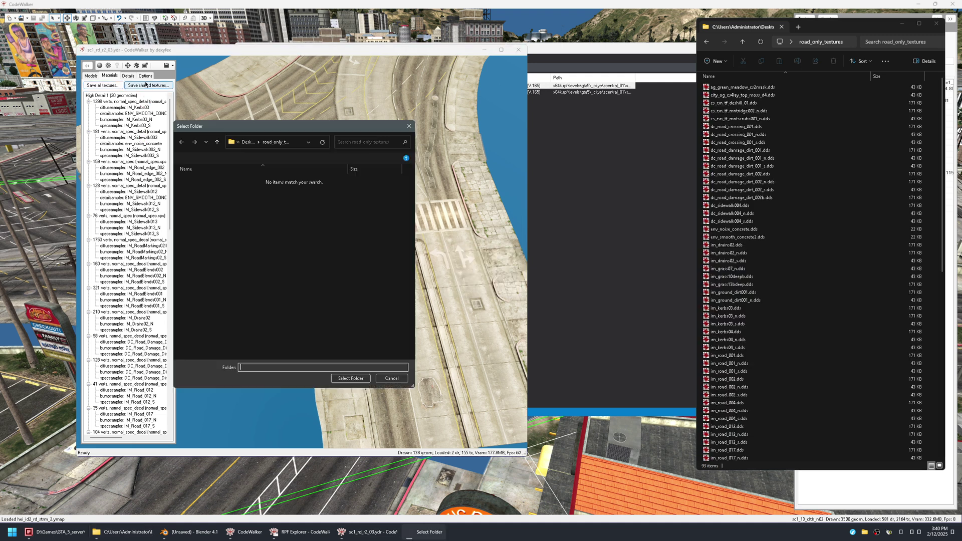
left_click(351, 378)
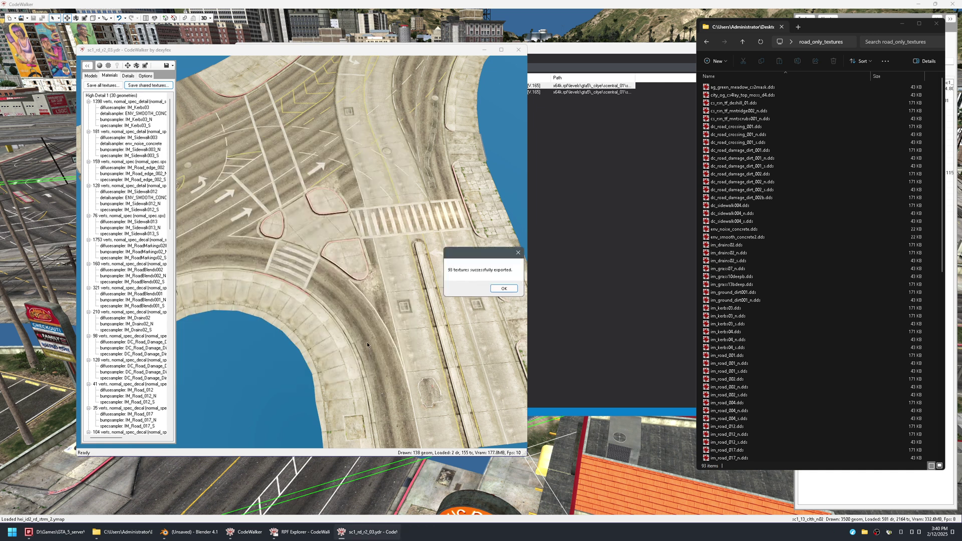
left_click(503, 289)
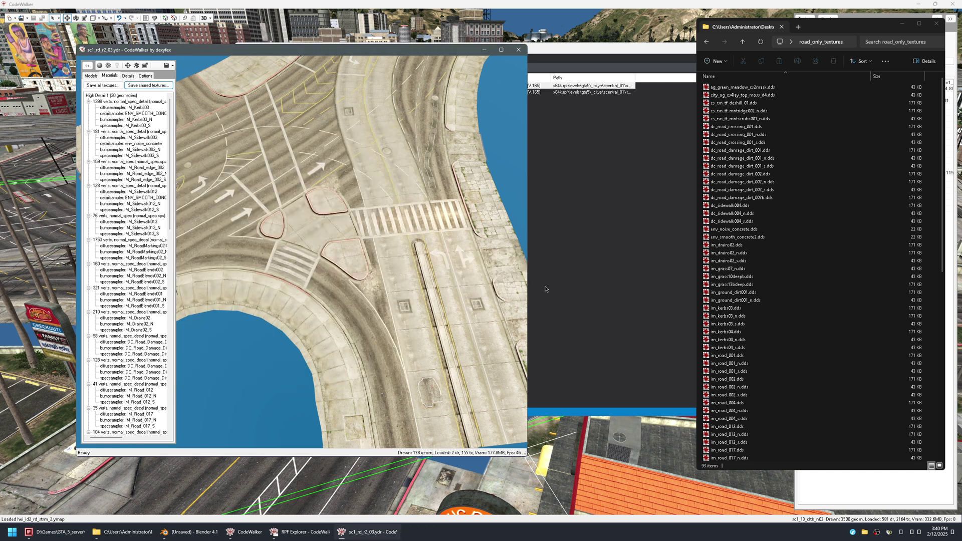
scroll(801, 303, "down", 13)
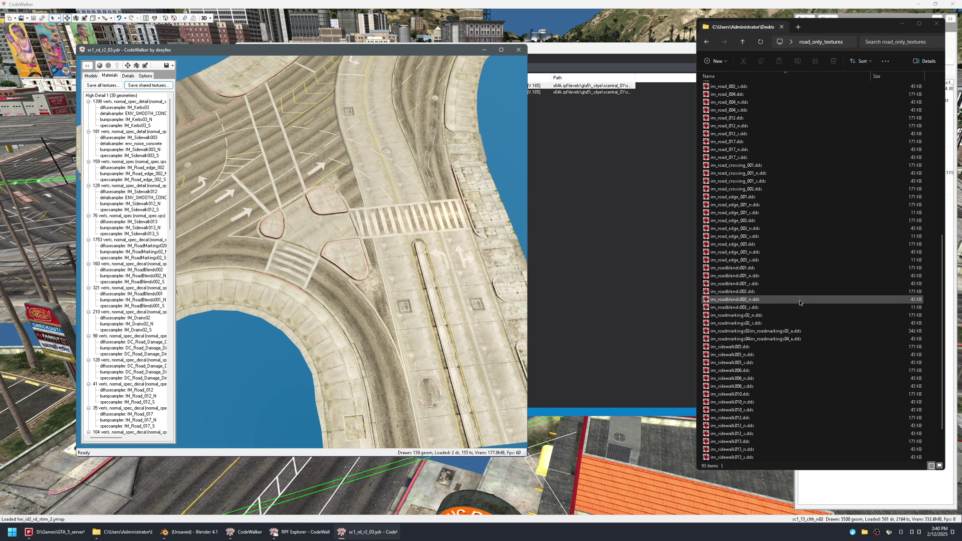
scroll(799, 301, "up", 13)
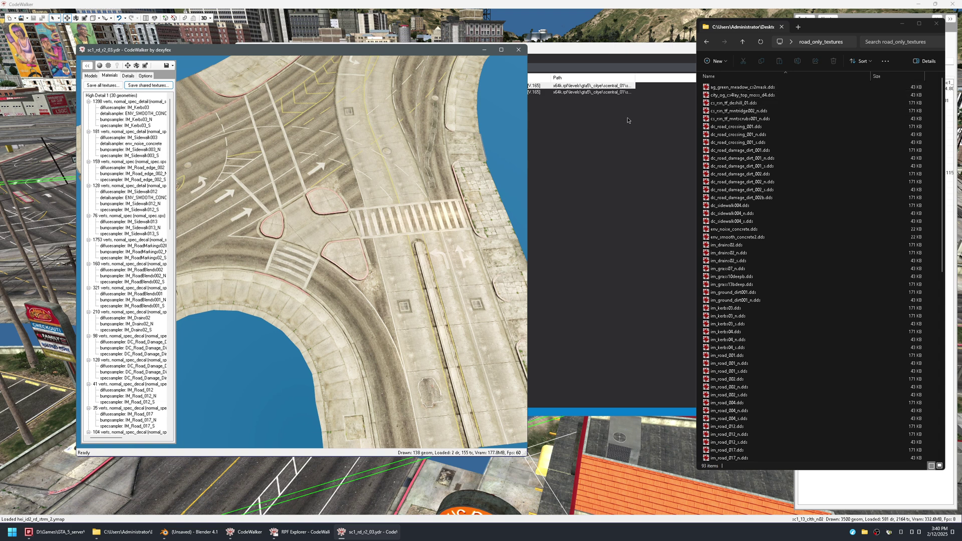
Step: Close the sc1_rd_r2_03.ydr viewer and the CodeWalker world view, and arrange the RPF Explorer and File Explorer windows side by side
left_click(519, 50)
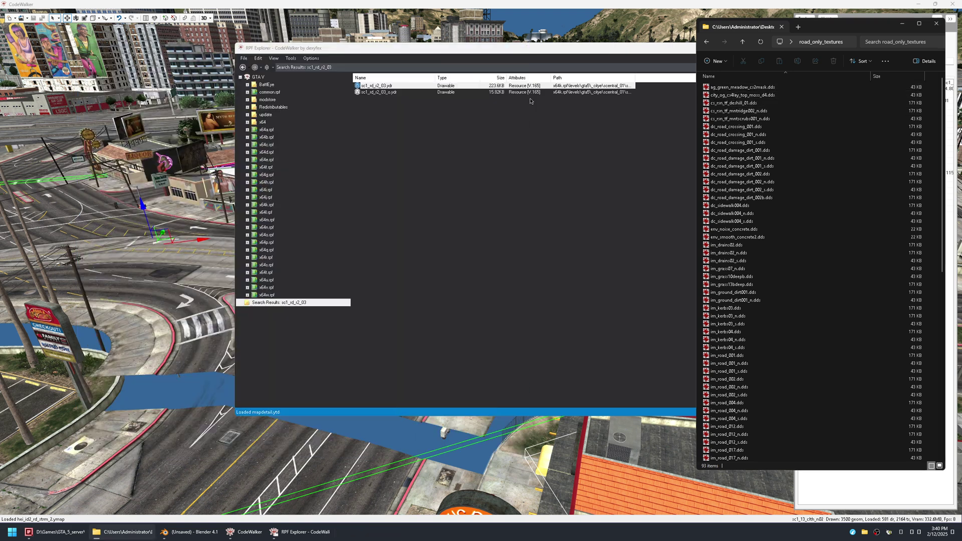
mouse_move(176, 208)
left_mouse_down()
mouse_move(193, 219)
mouse_move(179, 225)
mouse_move(184, 218)
left_mouse_up()
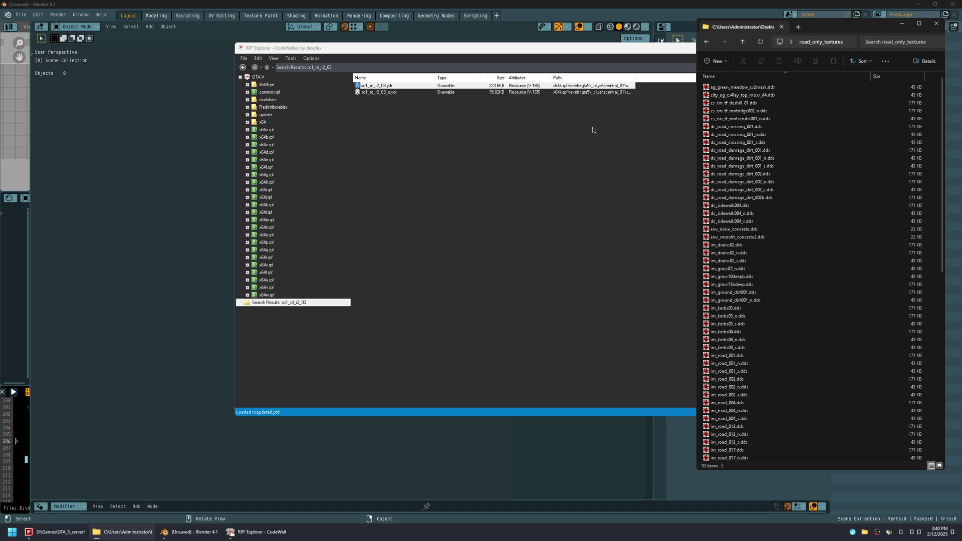
left_click_drag(574, 49, 370, 70)
left_click_drag(767, 32, 604, 27)
Step: Open ag_green_meadow_cs2mask.dds in IrfanView, show the whole road_only_textures folder as thumbnails and maximize the thumbnail window
left_click(591, 82)
double_click(591, 84)
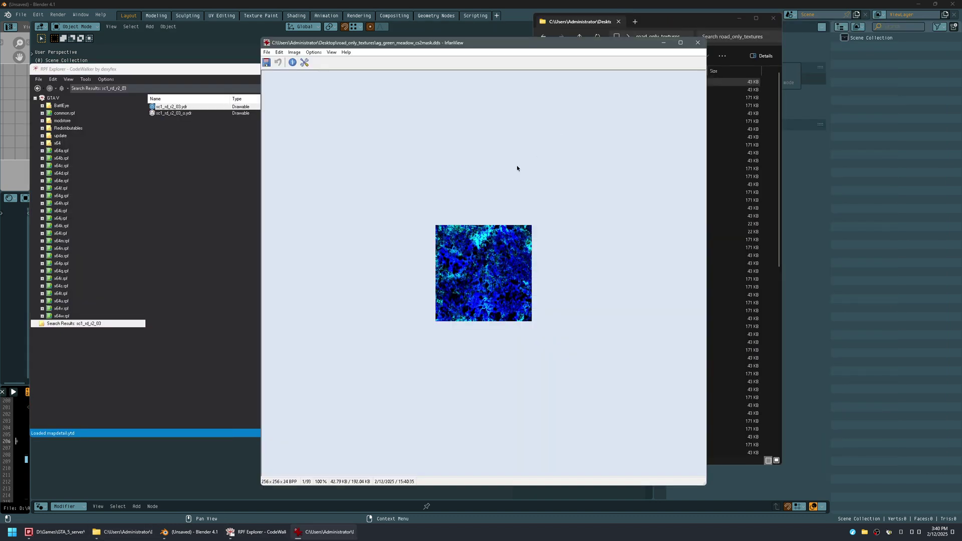
key("t")
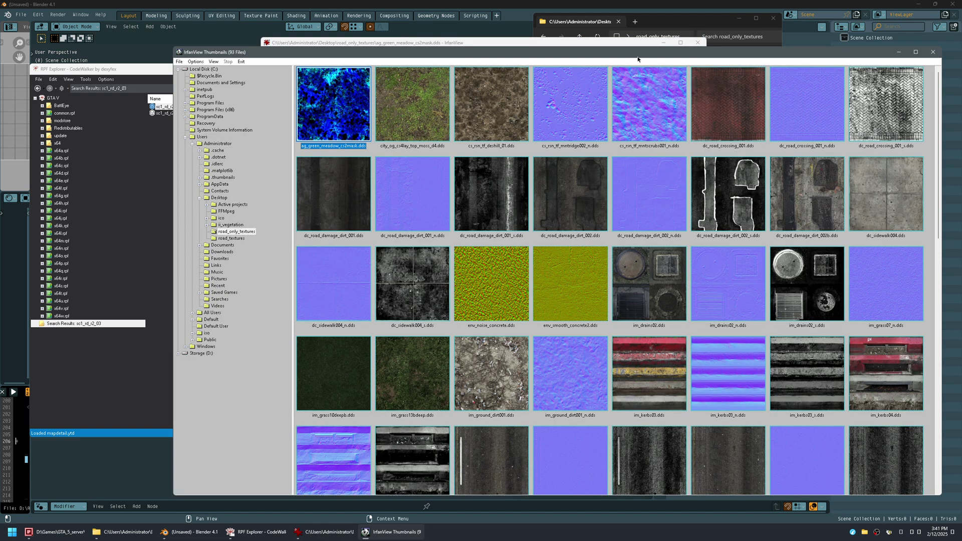
left_click_drag(639, 57, 572, 42)
scroll(578, 219, "down", 10)
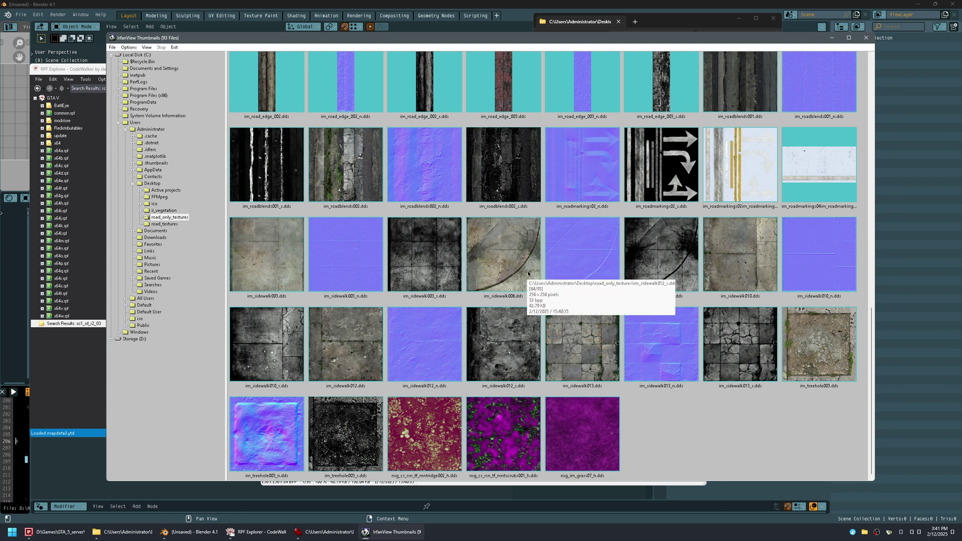
key("Home")
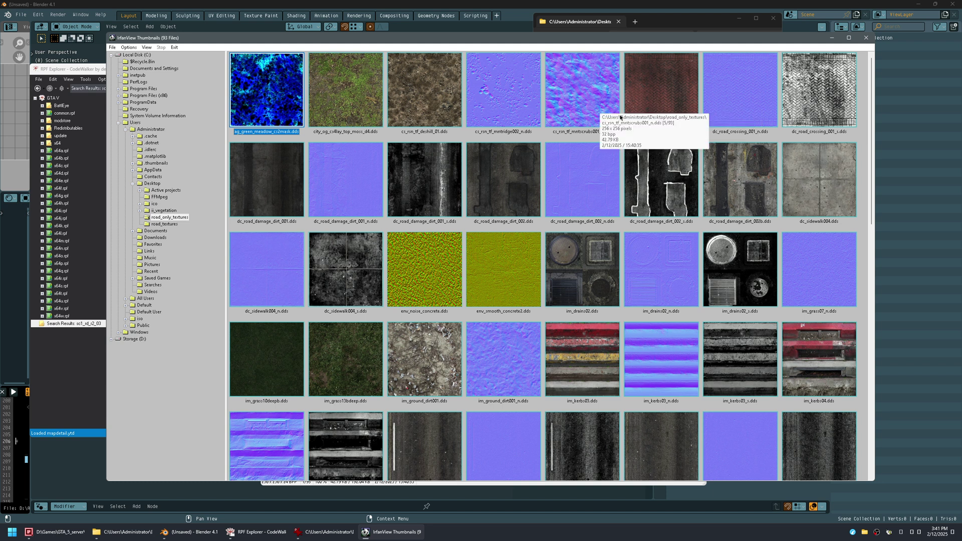
double_click(620, 39)
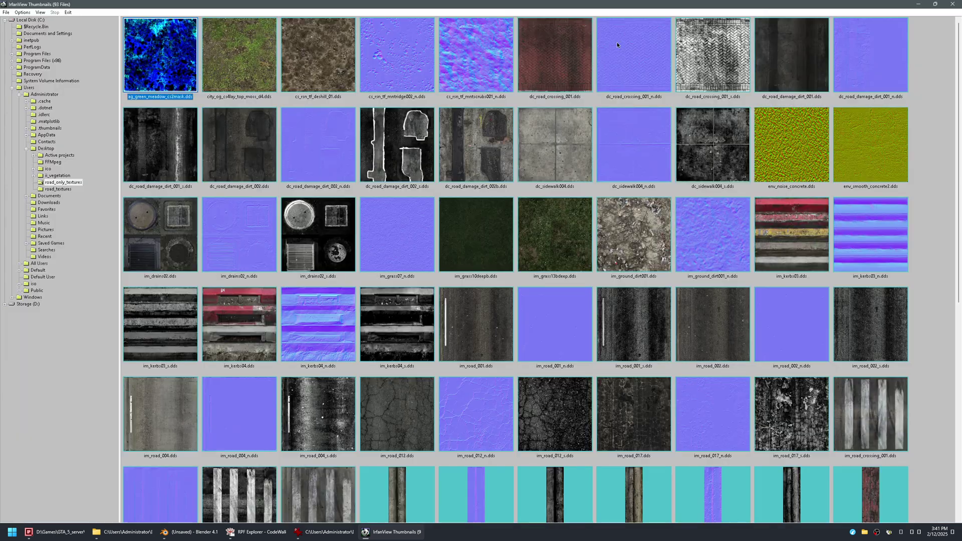
Step: Delete the five terrain textures from ag_green_meadow_cs2mask.dds through cs_rsn_tf_mntscrubs001_n.dds
left_click(479, 70)
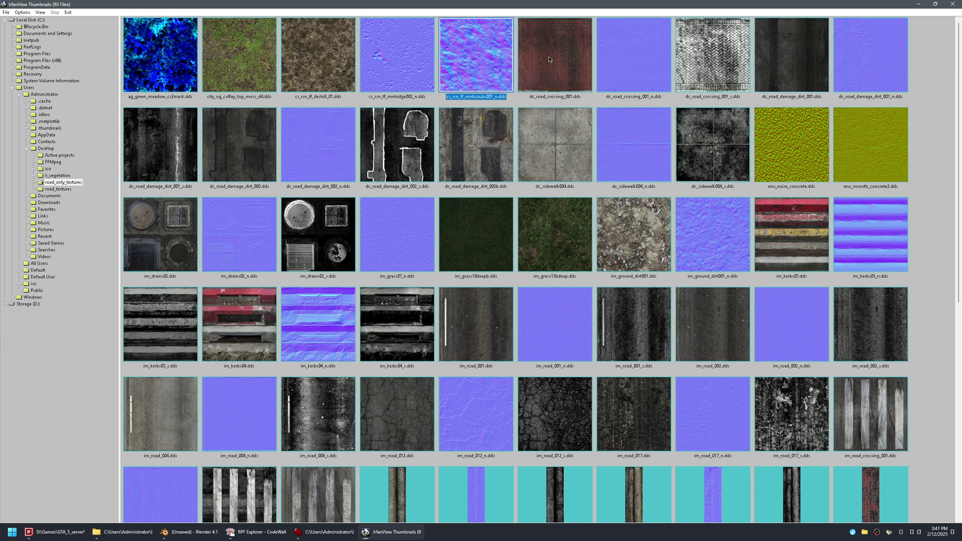
left_click(404, 63, "ctrl")
left_click(330, 64, "ctrl")
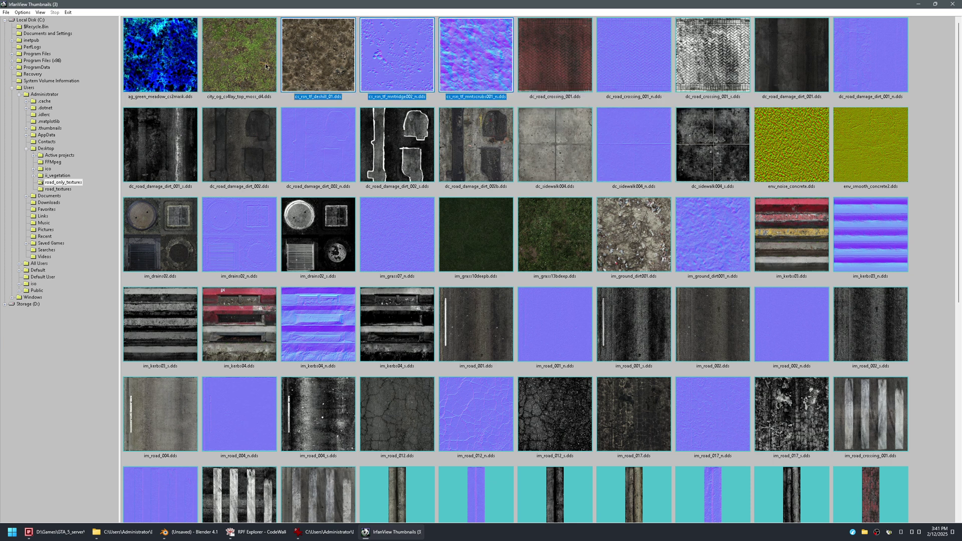
left_click(240, 59, "ctrl")
left_click(175, 60, "ctrl")
key("Delete")
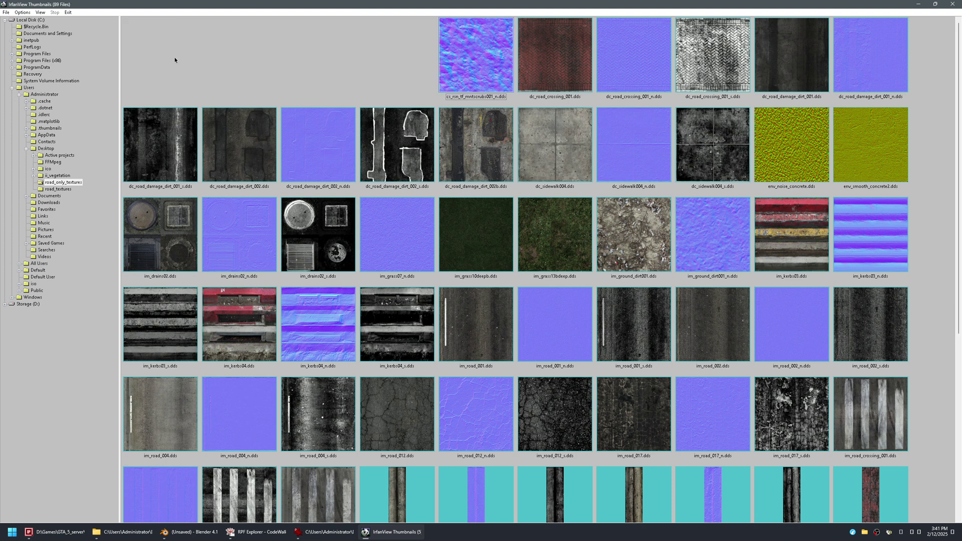
Step: Delete the dc_road_damage_dirt_002 textures with their normal and specular maps, plus dc_road_damage_dirt_002b.dds
left_click(386, 54)
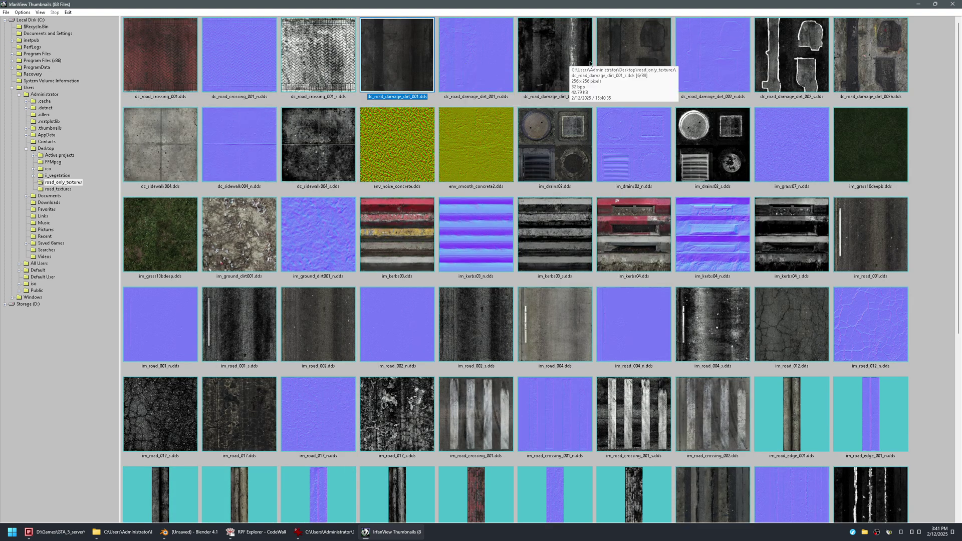
left_click(640, 59)
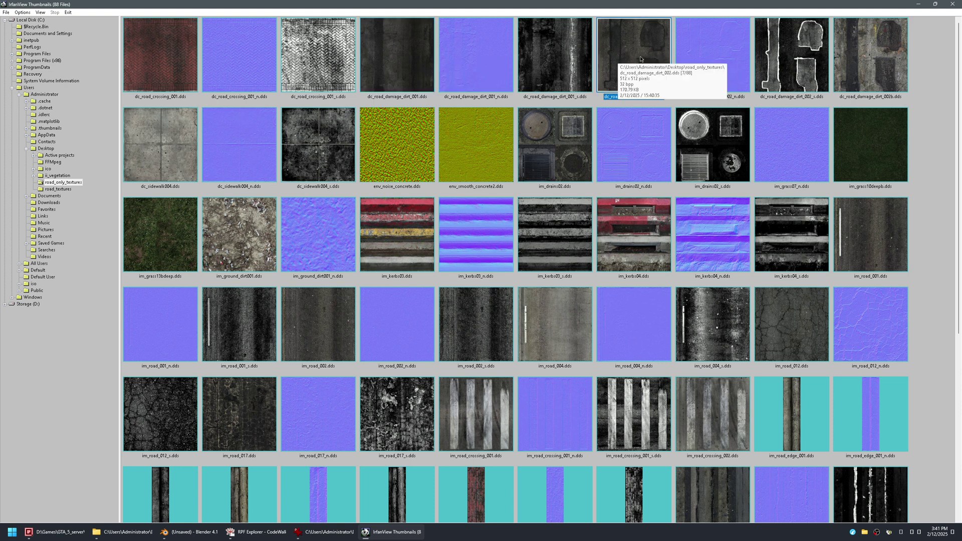
left_click(723, 61, "ctrl")
left_click(794, 61, "ctrl")
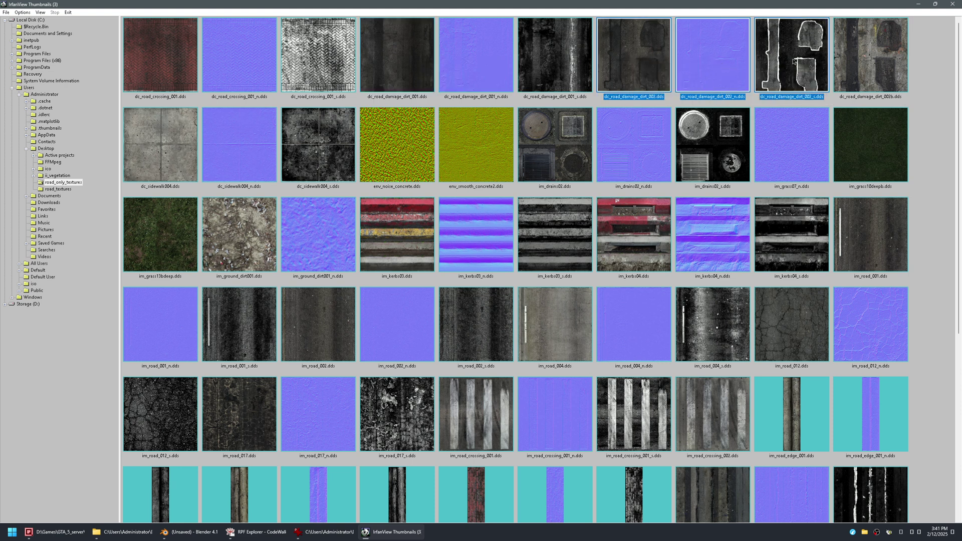
left_click(860, 59, "ctrl")
key("Delete")
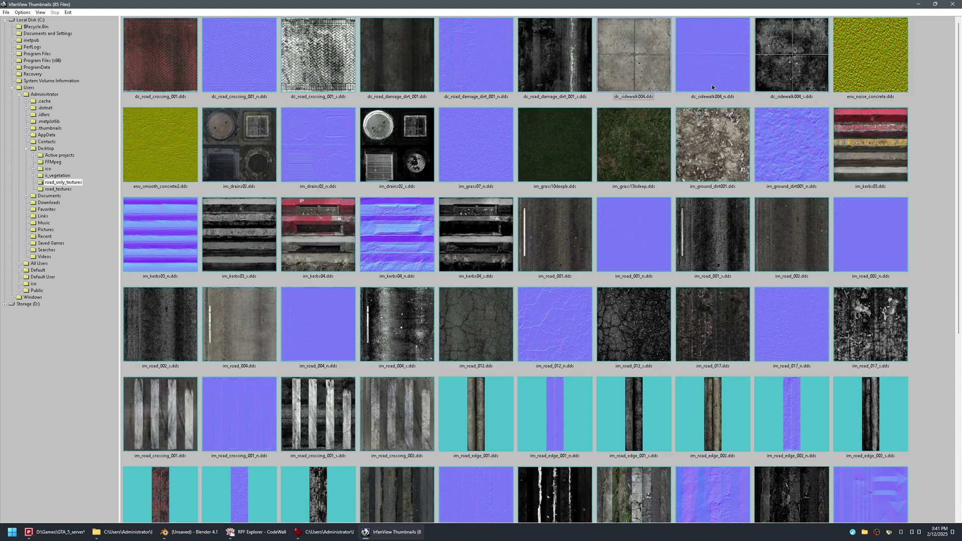
left_click(549, 56)
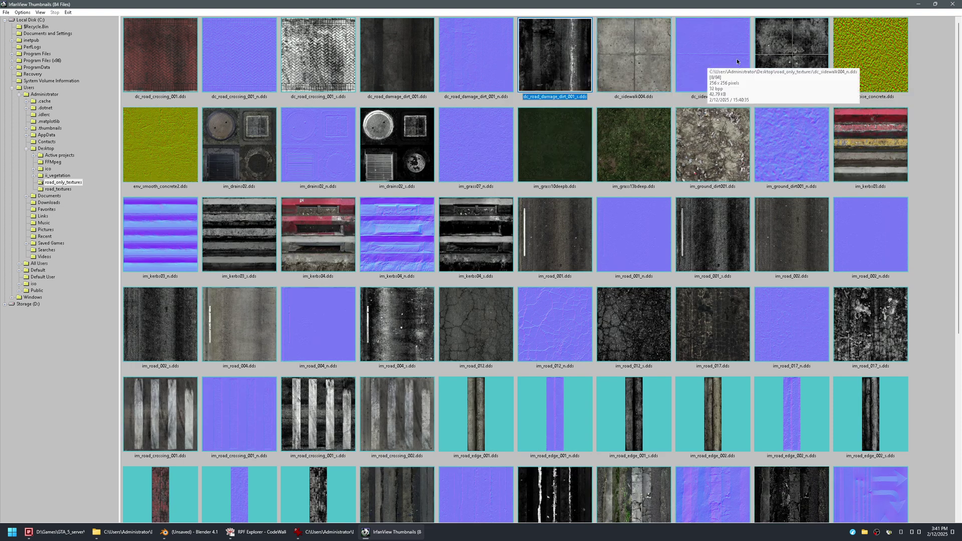
left_click(856, 56)
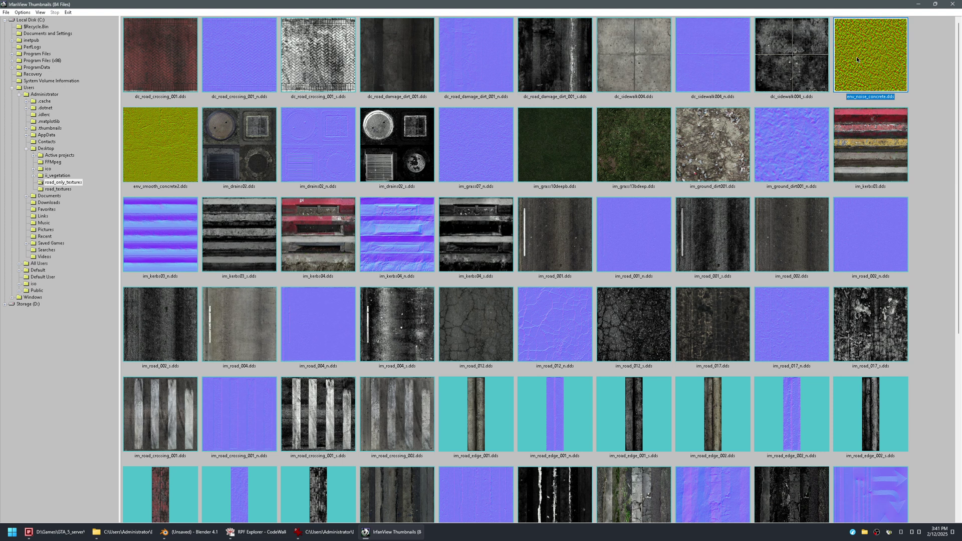
left_click(170, 148, "ctrl")
left_click(230, 153, "ctrl")
left_click(298, 145, "ctrl")
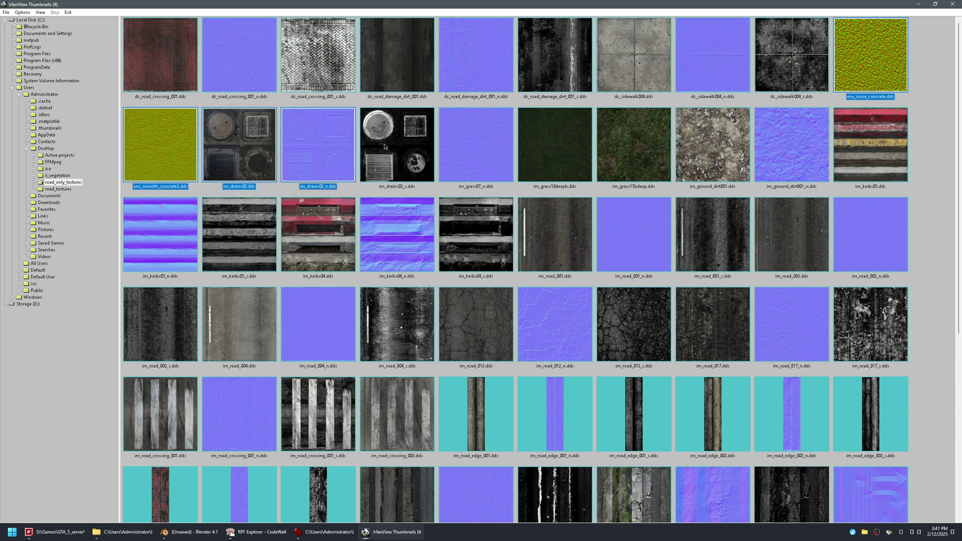
left_click(386, 147, "ctrl")
left_click(488, 146, "ctrl")
left_click_drag(558, 152, 576, 148, "ctrl")
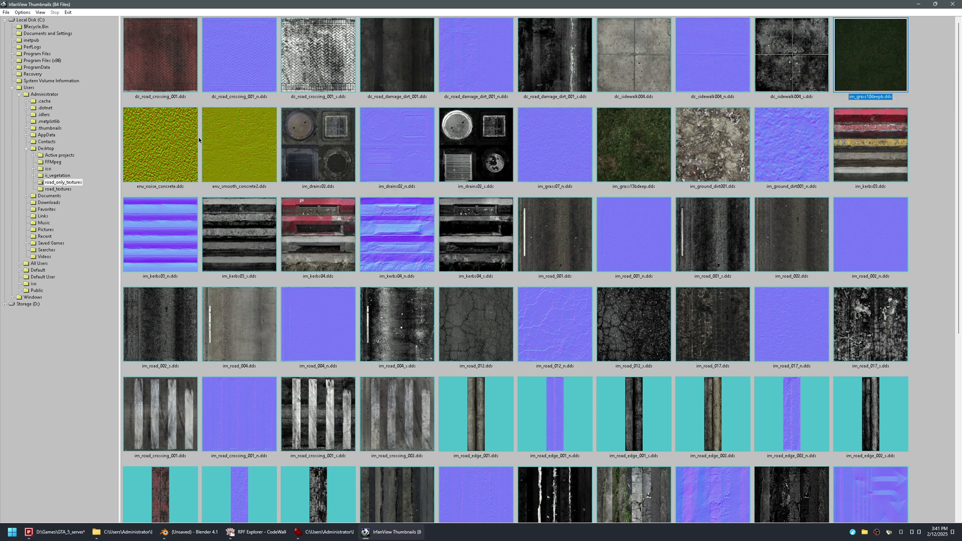
Step: Delete the nine concrete, drain, grass and dirt textures from env_noise_concrete.dds through im_ground_dirt001_n.dds
left_click(186, 146)
left_click_drag(218, 143, 783, 152)
key("Delete")
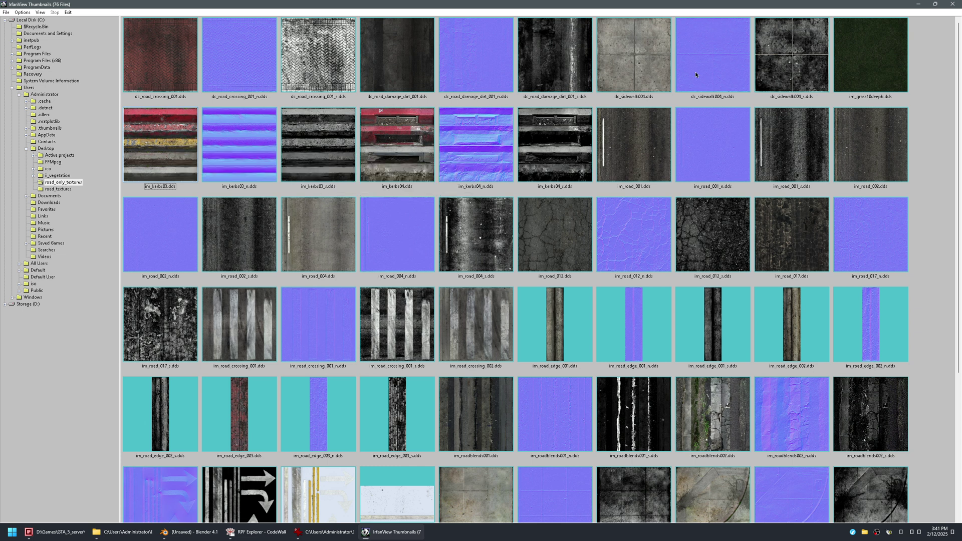
Step: Delete the remaining grass texture im_grass10deepb.dds from the folder
left_click(732, 63)
left_click(801, 61)
left_click(876, 62)
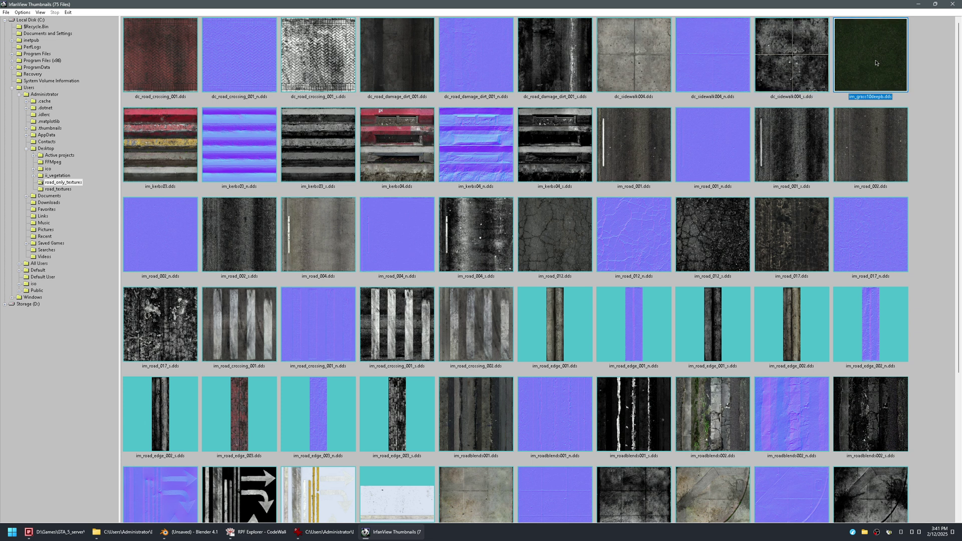
key("Delete")
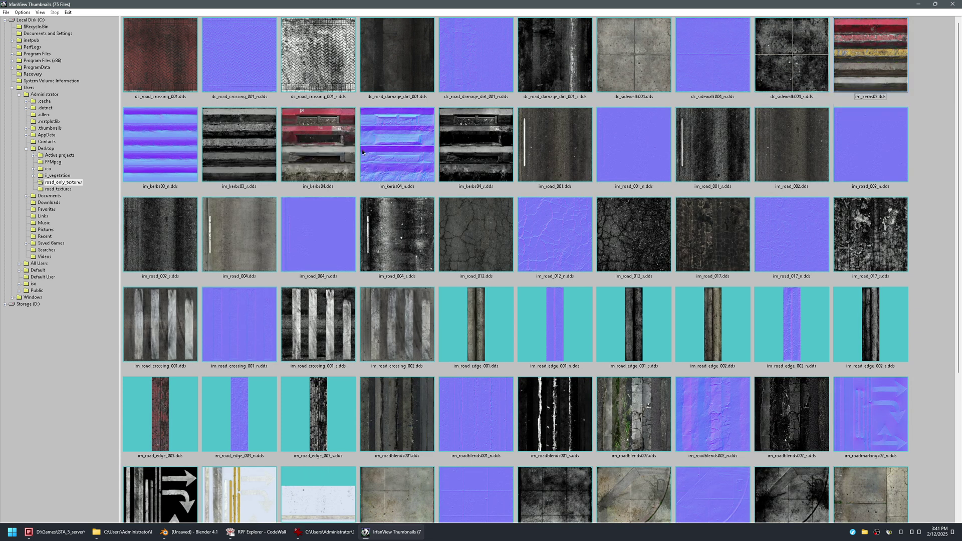
Step: Examine the asphalt textures from im_road_001.dds through im_road_012.dds to judge which ones are useful
left_click(562, 148)
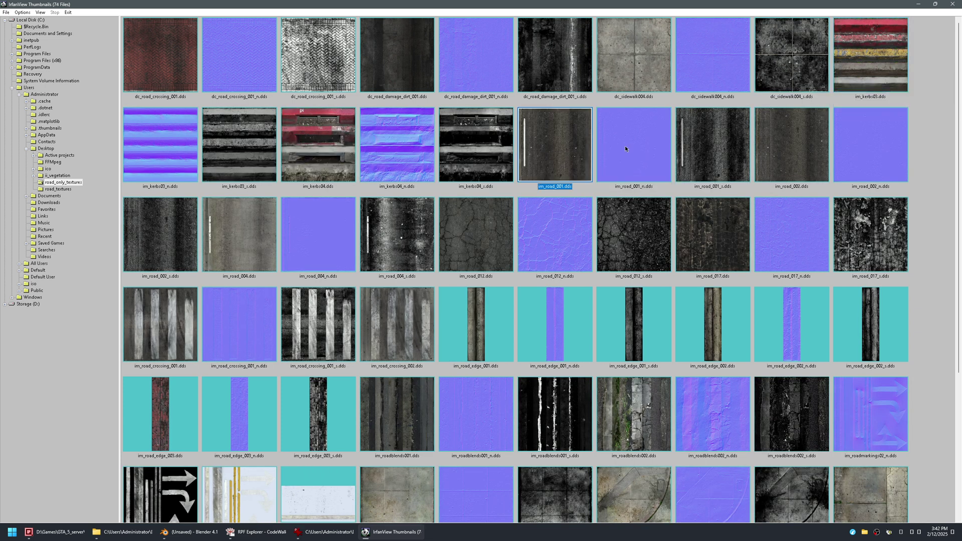
left_click(654, 143)
left_click(708, 148)
left_click(791, 146)
left_click(842, 148)
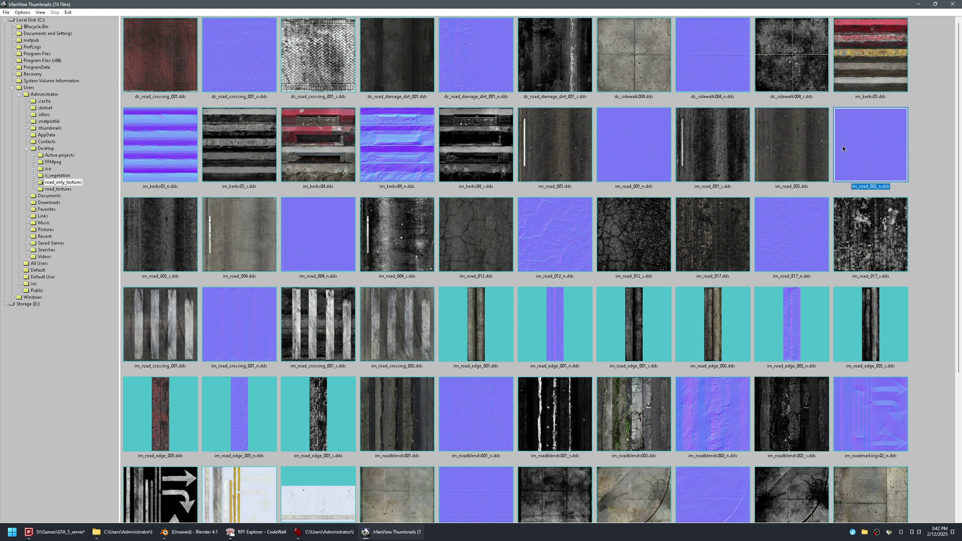
left_click(451, 231)
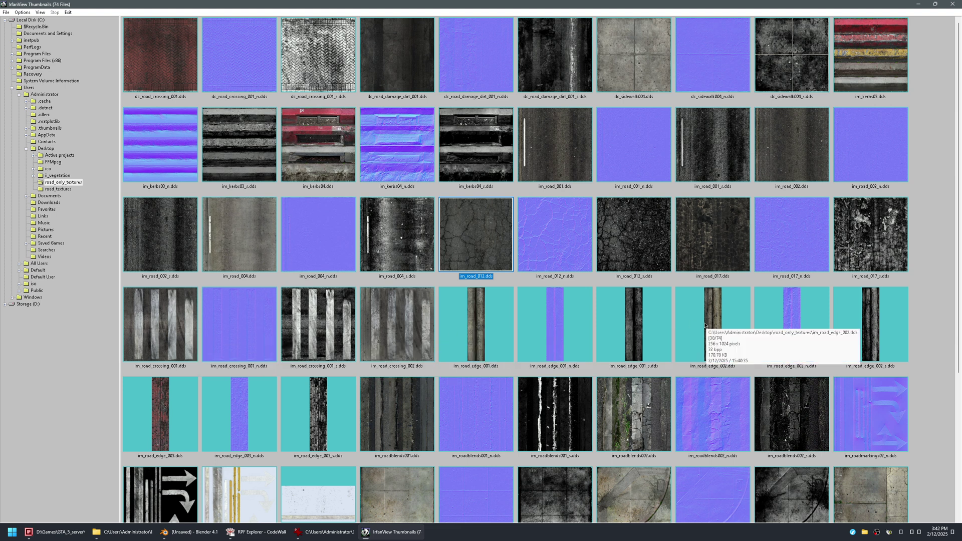
left_click(478, 331)
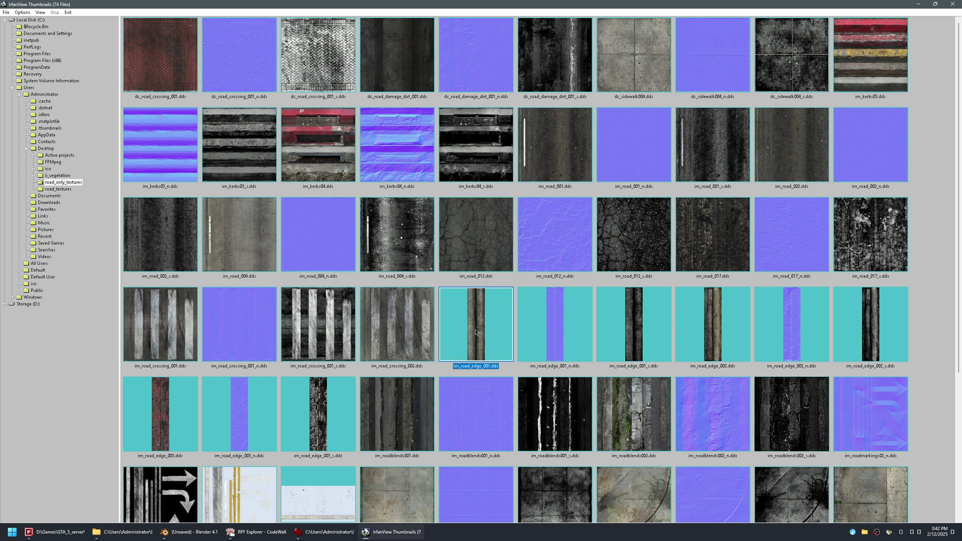
left_click(567, 327, "ctrl")
left_click(642, 325, "ctrl")
left_click(720, 323, "ctrl")
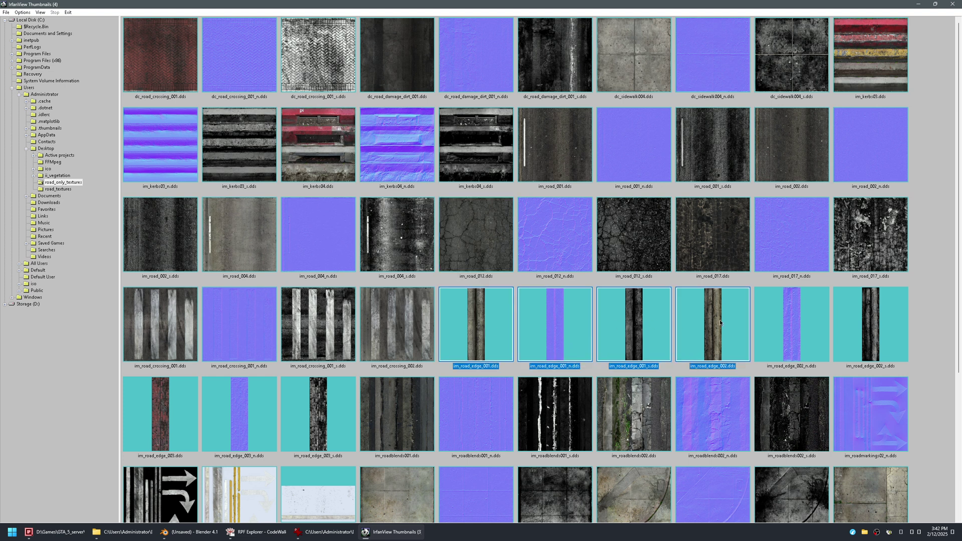
left_click(794, 323, "ctrl")
left_click(874, 320, "ctrl")
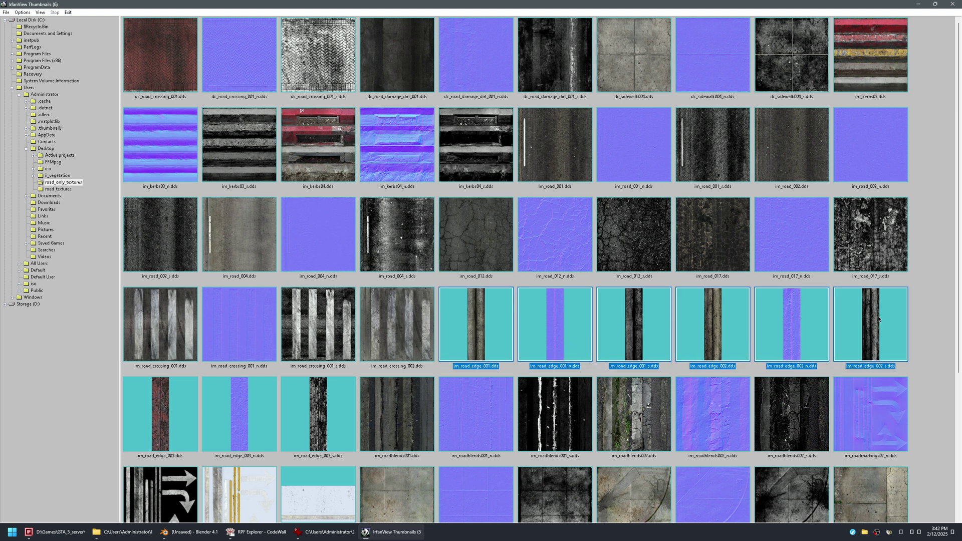
left_click(163, 413, "ctrl")
left_click(240, 409, "ctrl")
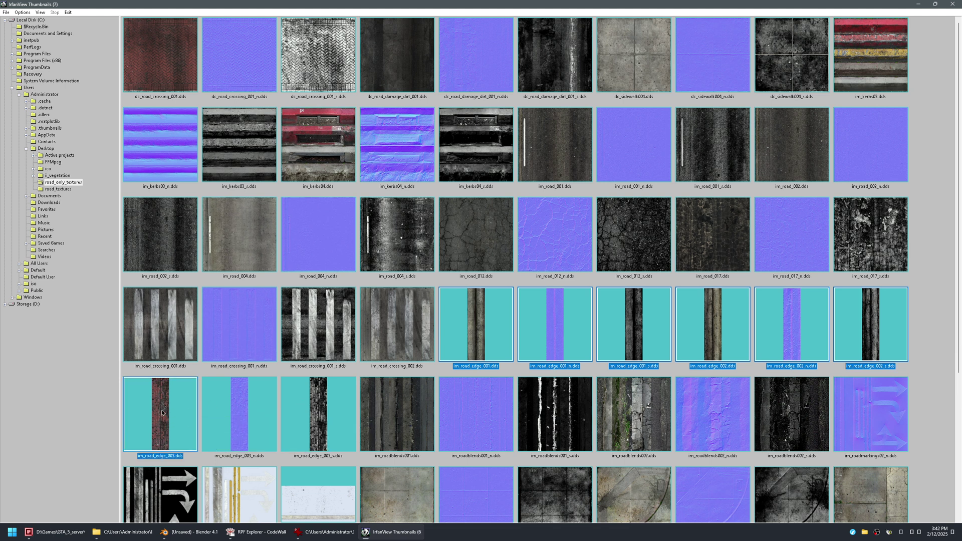
left_click(326, 409, "ctrl")
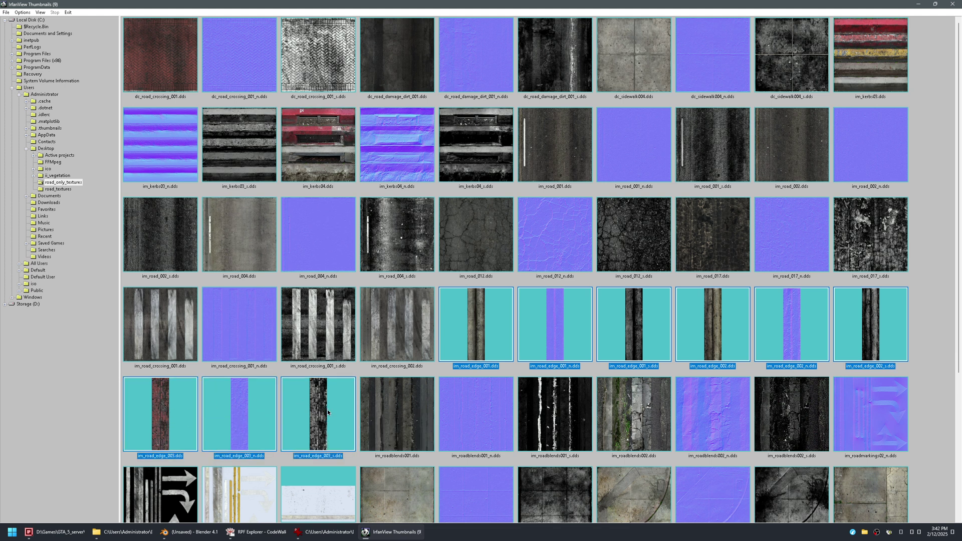
left_click(396, 412, "ctrl")
left_click(476, 411, "ctrl")
left_click(574, 411, "ctrl")
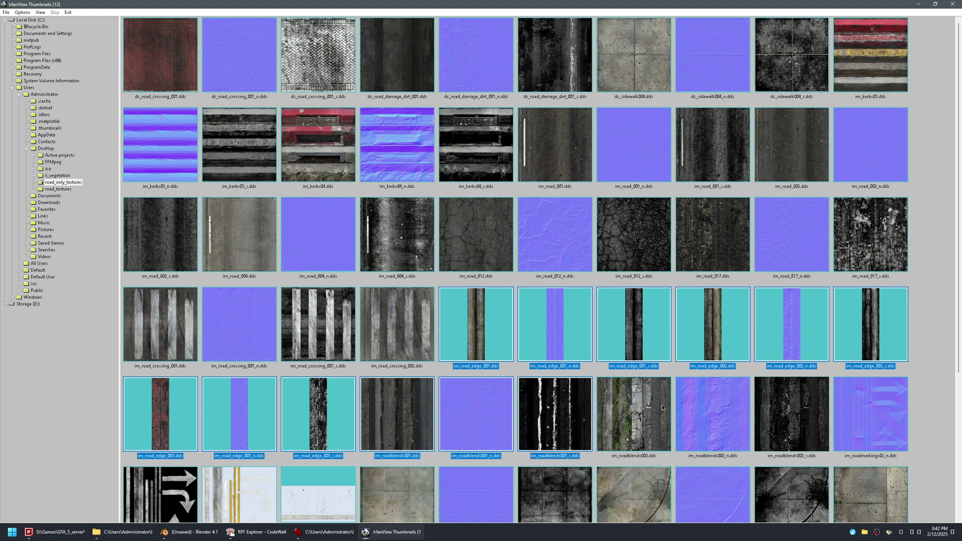
left_click(663, 408, "ctrl")
left_click(717, 408, "ctrl")
left_click(802, 409, "ctrl")
left_click(852, 404, "ctrl")
scroll(753, 397, "down", 3)
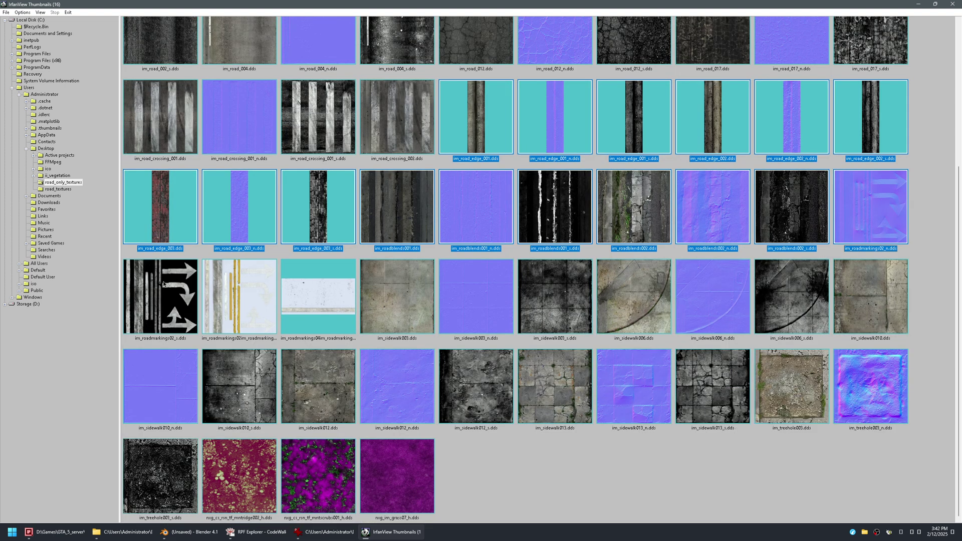
left_click(175, 300, "ctrl")
left_click(224, 304, "ctrl")
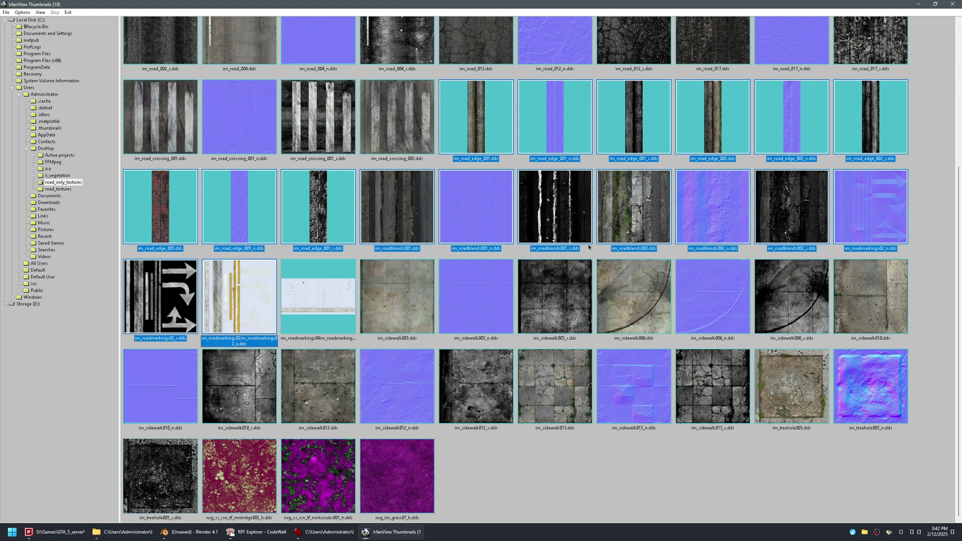
Step: Delete all road-edge and road-blend textures from im_road_edge_001.dds through im_roadblends002_s.dds
left_click(498, 130)
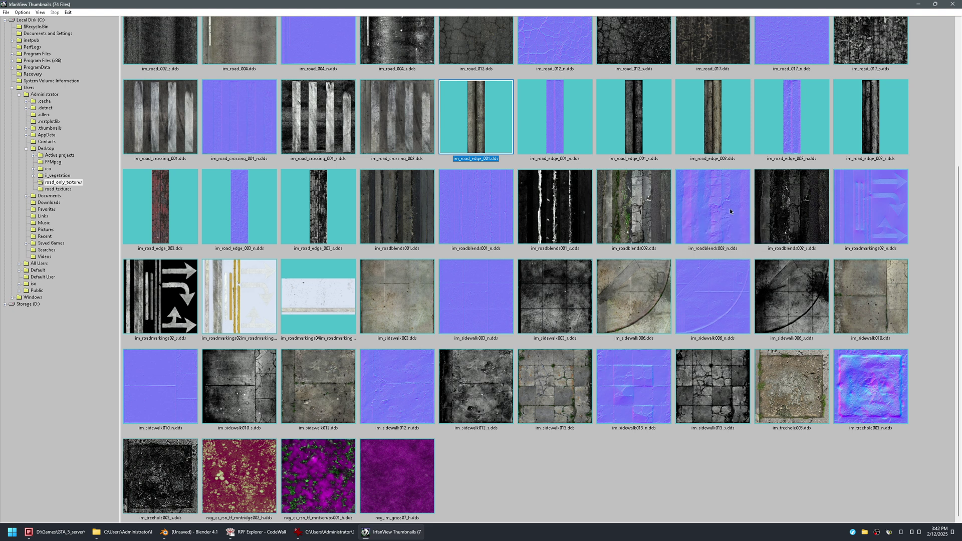
left_click(774, 213, "shift")
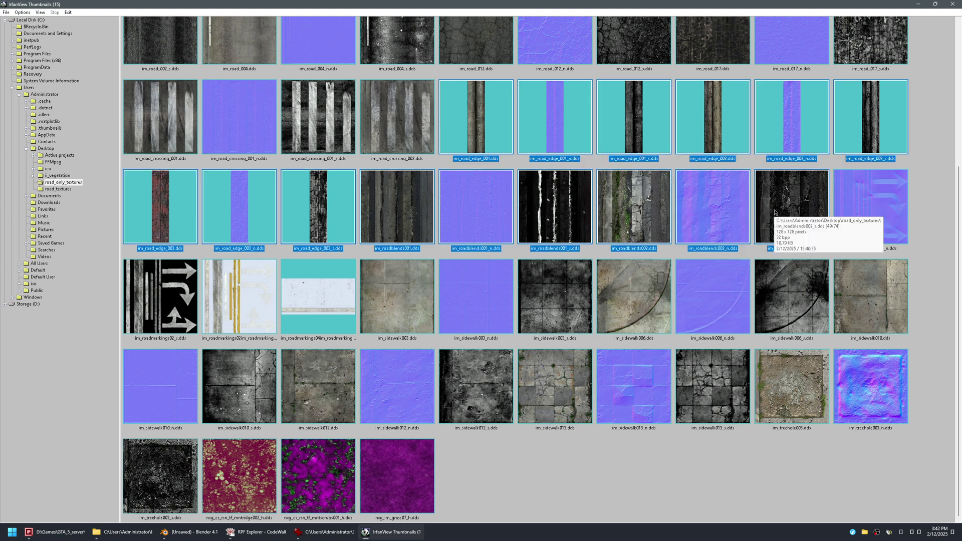
key("Delete")
Step: Delete im_sidewalk006.dds, the sidewalk texture with the curved joint, together with its normal and specular maps
left_click(789, 295)
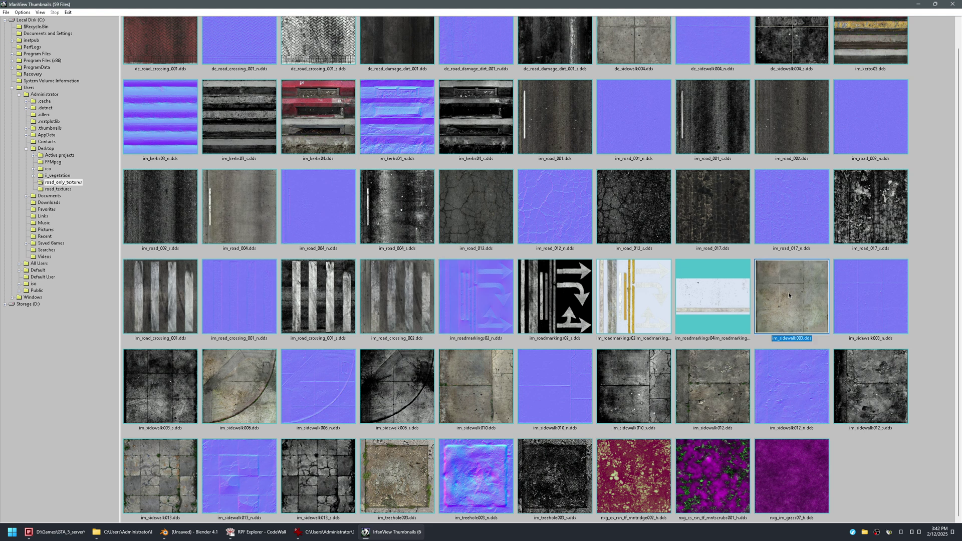
left_click(248, 391)
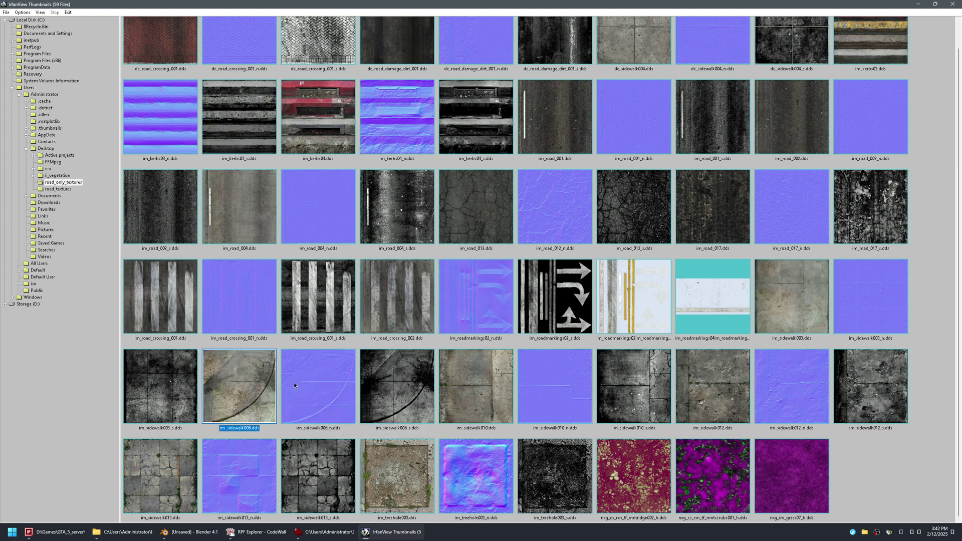
left_click(314, 389, "ctrl")
left_click(401, 390, "ctrl")
key("Delete")
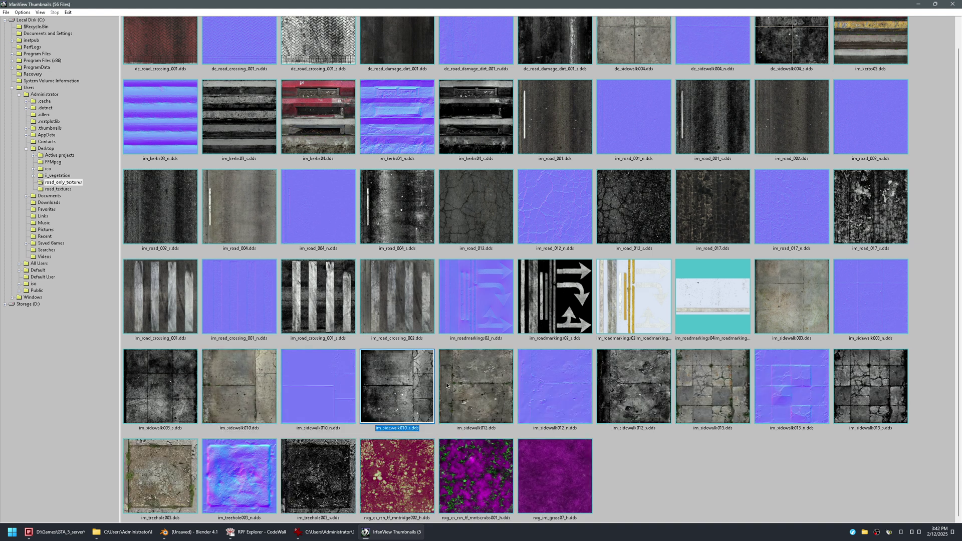
left_click(550, 476)
left_click(482, 478, "ctrl")
left_click(415, 484, "ctrl")
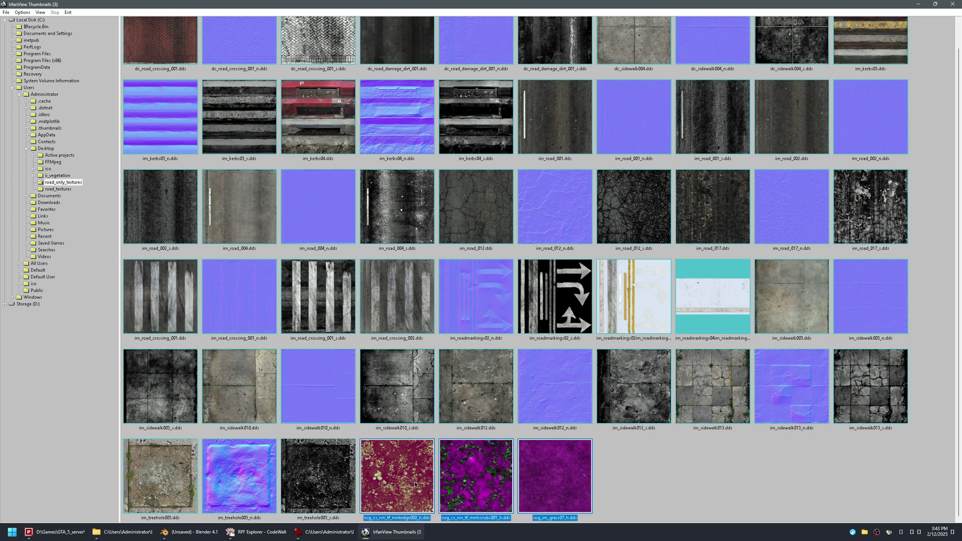
left_click(314, 480, "ctrl")
left_click(240, 481, "ctrl")
left_click(179, 482, "ctrl")
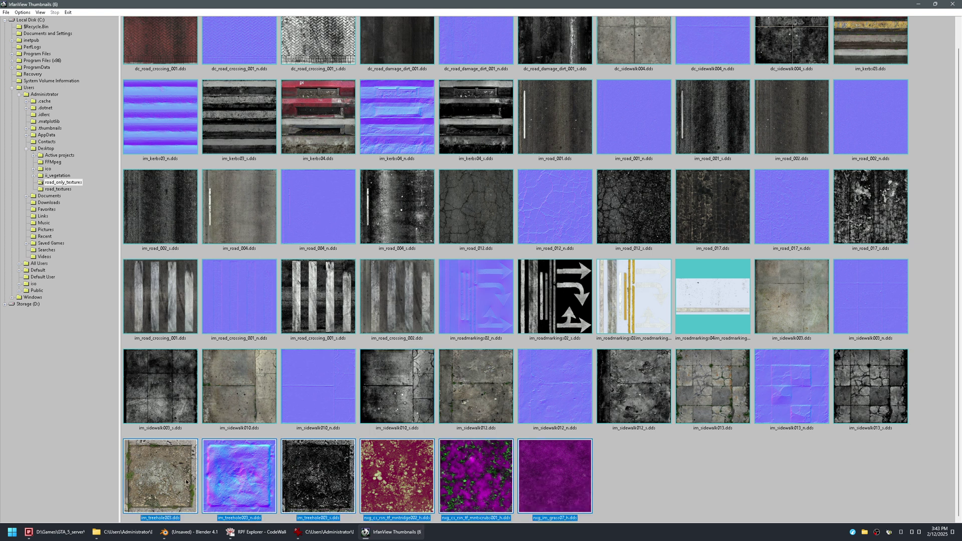
left_click(874, 394, "ctrl")
left_click(785, 399, "ctrl")
left_click(711, 390, "ctrl")
left_click(633, 385, "ctrl")
left_click(563, 393, "ctrl")
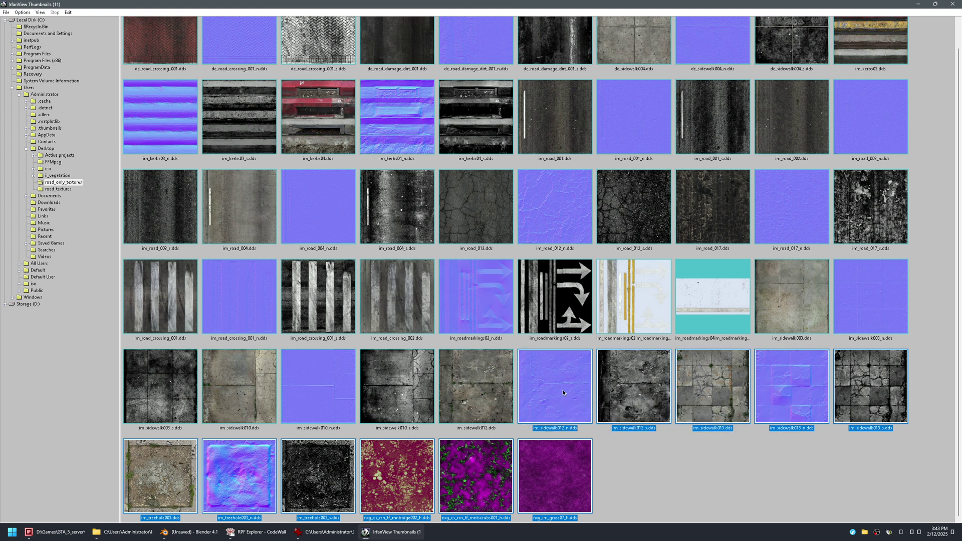
left_click(686, 396)
left_click(822, 388, "ctrl")
left_click(877, 384, "ctrl")
left_click(496, 484, "ctrl+shift")
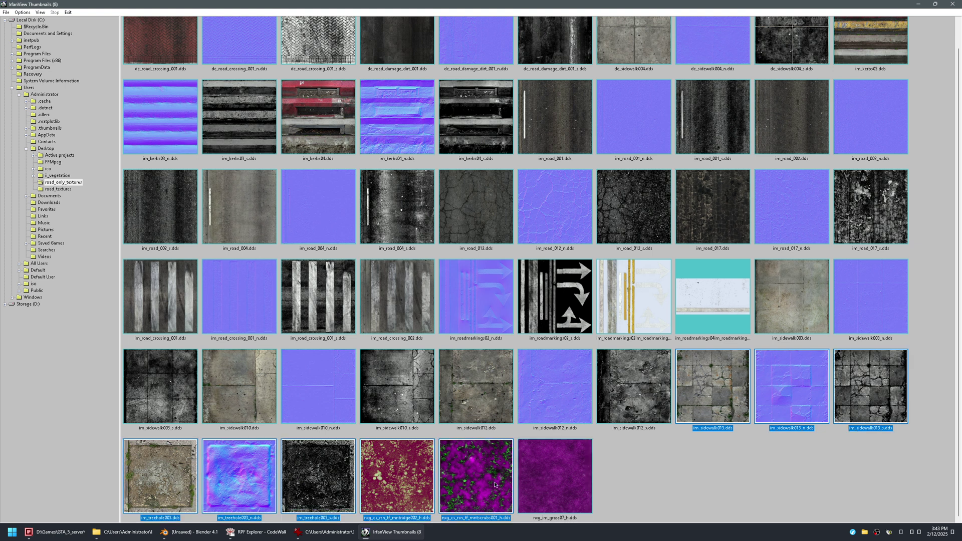
Step: Delete the im_sidewalk013 and tree-hole textures with their normal and specular maps, plus the three coloured nxg textures at the end
left_click(714, 393)
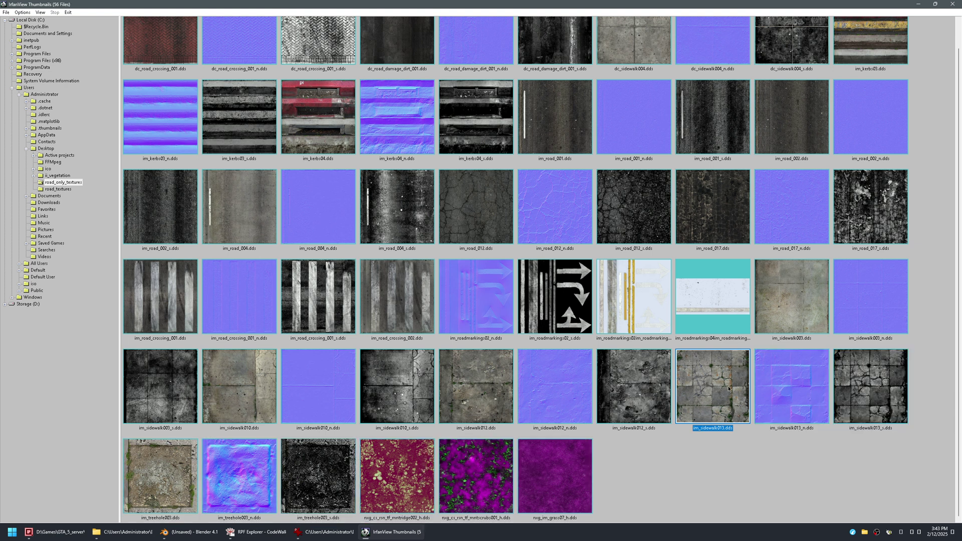
left_click(785, 388, "ctrl")
left_click(865, 390, "ctrl")
left_click(160, 480, "ctrl")
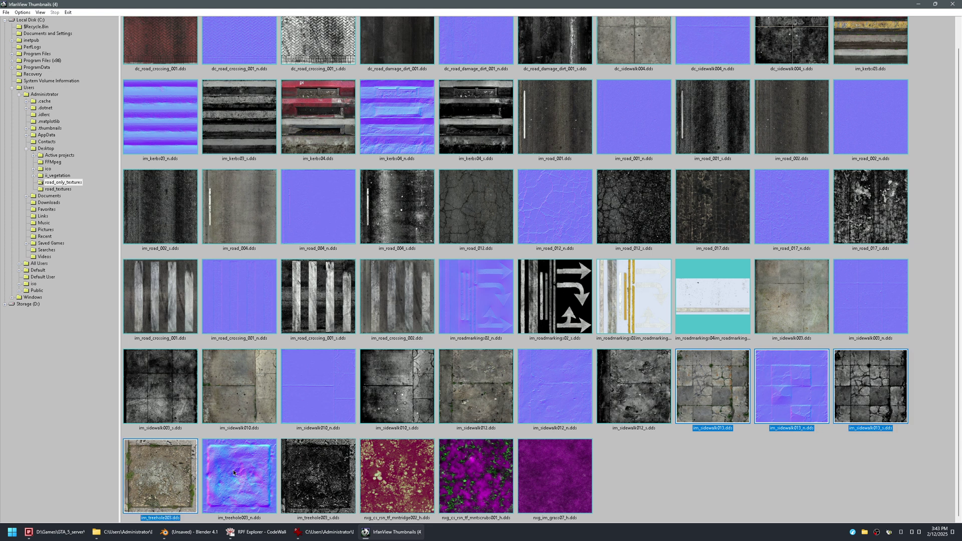
left_click(239, 476, "ctrl")
left_click(335, 470, "ctrl")
left_click(398, 468, "ctrl")
left_click(476, 471, "ctrl")
left_click(523, 469, "ctrl")
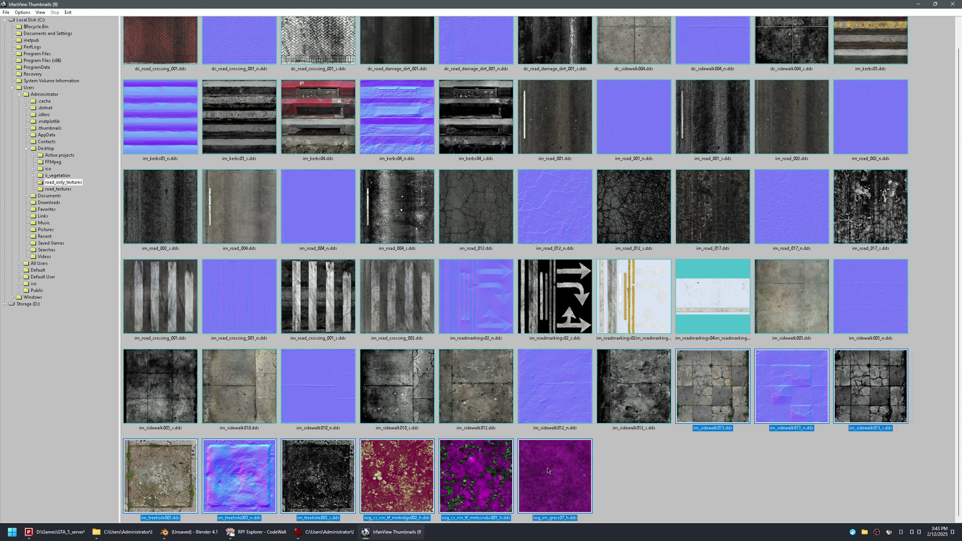
key("Delete")
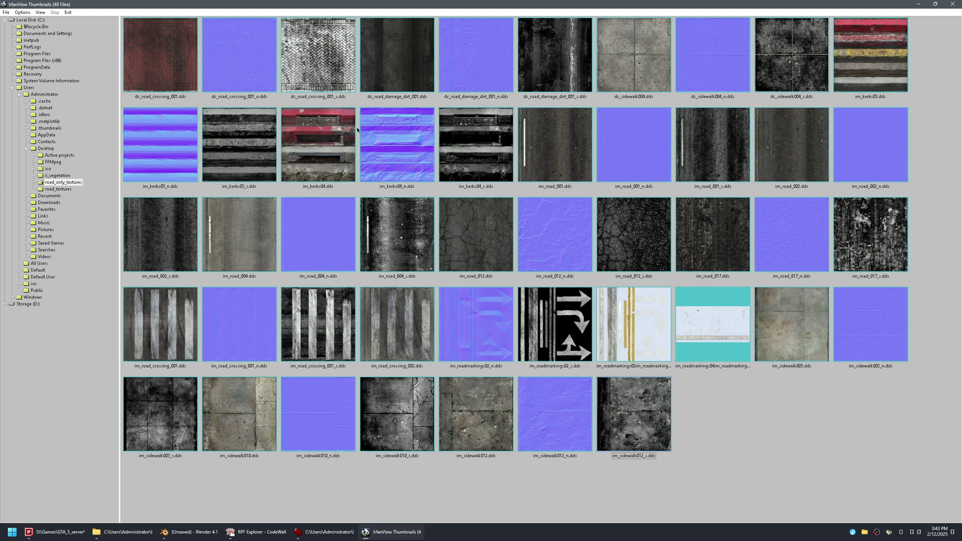
Step: Delete im_kerbs03_s.dds and im_kerbs04.dds, including the latter's normal and specular maps
left_click(172, 53)
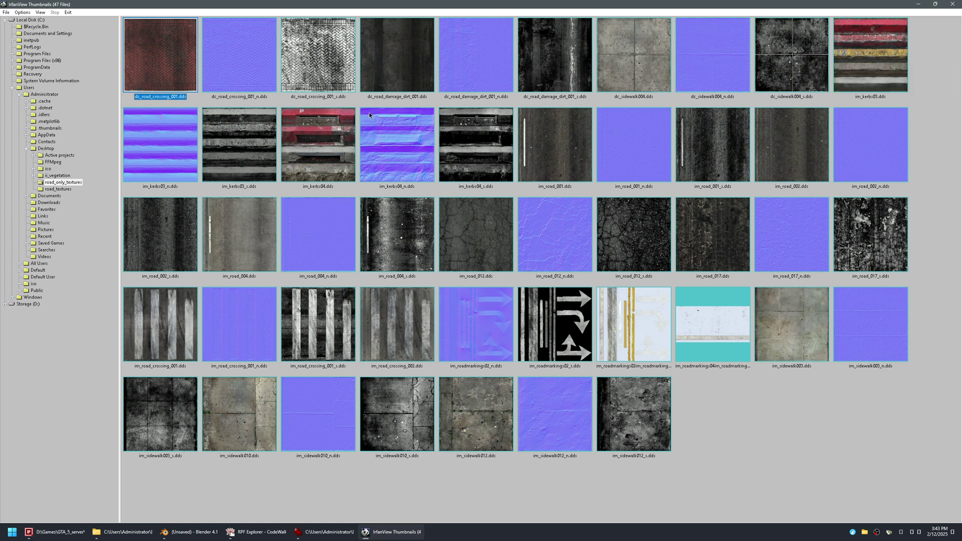
left_click(307, 134)
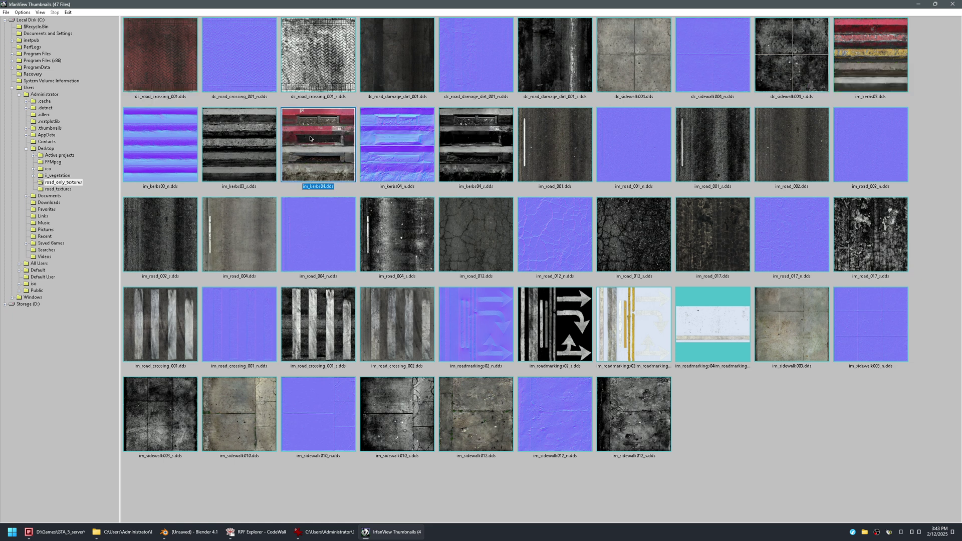
left_click(249, 149)
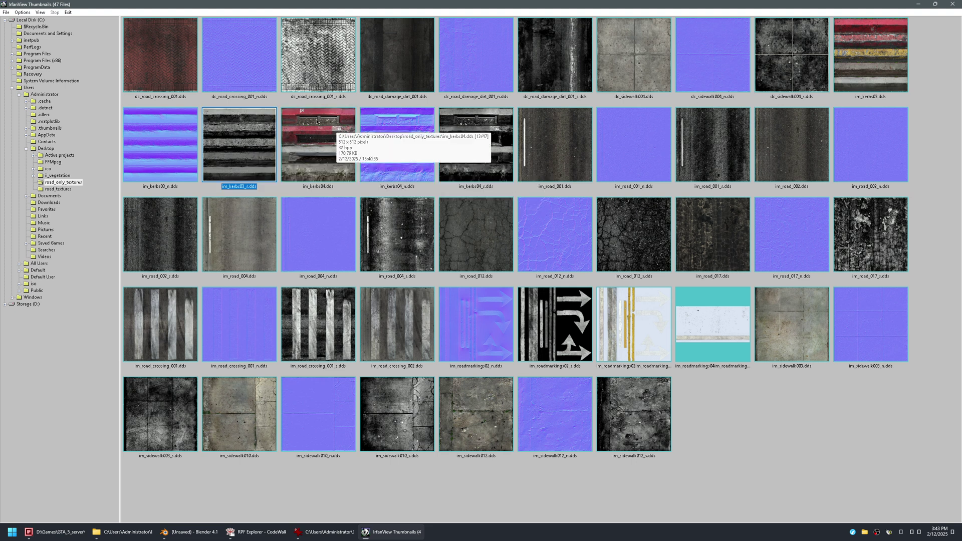
left_click(319, 154)
left_click(266, 158)
left_click(311, 154, "shift")
left_click(390, 148, "shift")
left_click(464, 141, "shift")
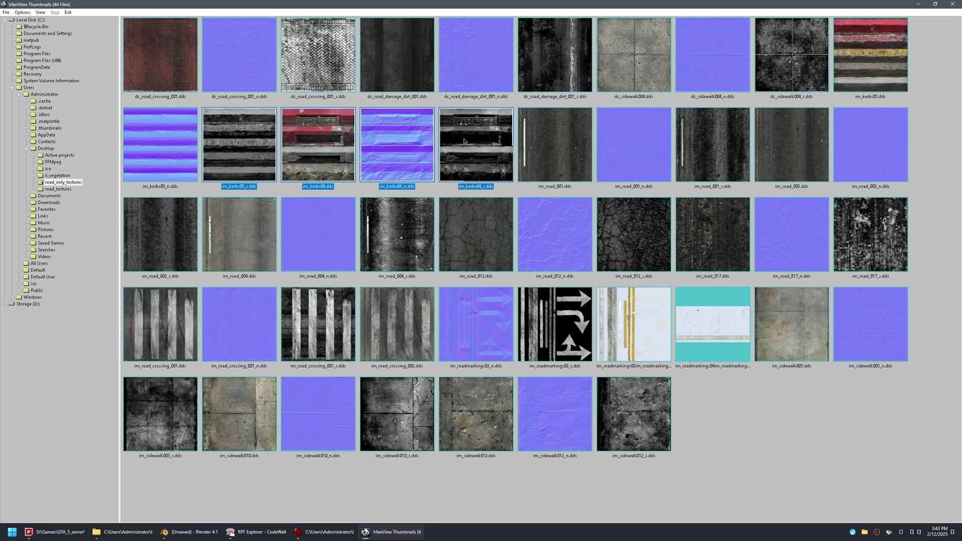
key("Delete")
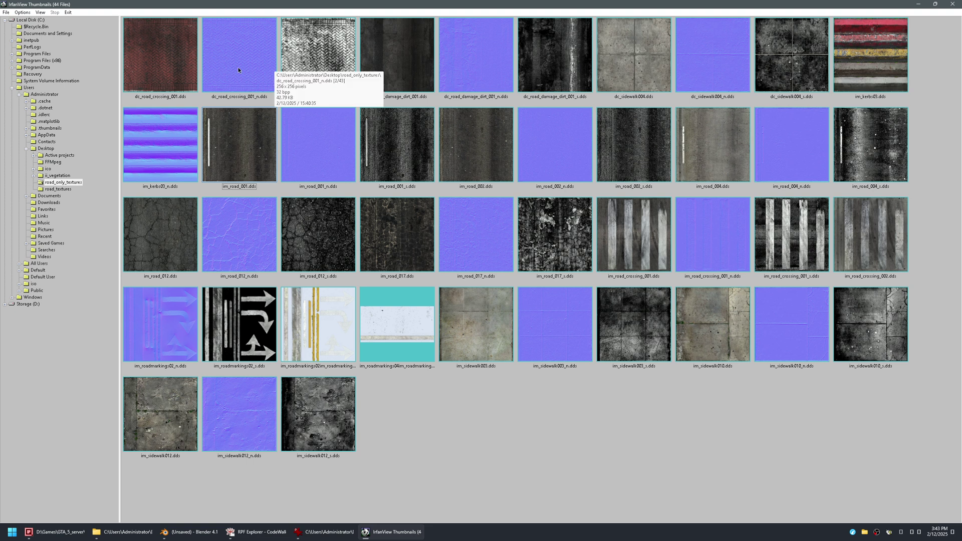
Step: Rename dc_road_crossing_001.dds as crossing_diffuse and copy the new name for reuse
left_click(161, 60)
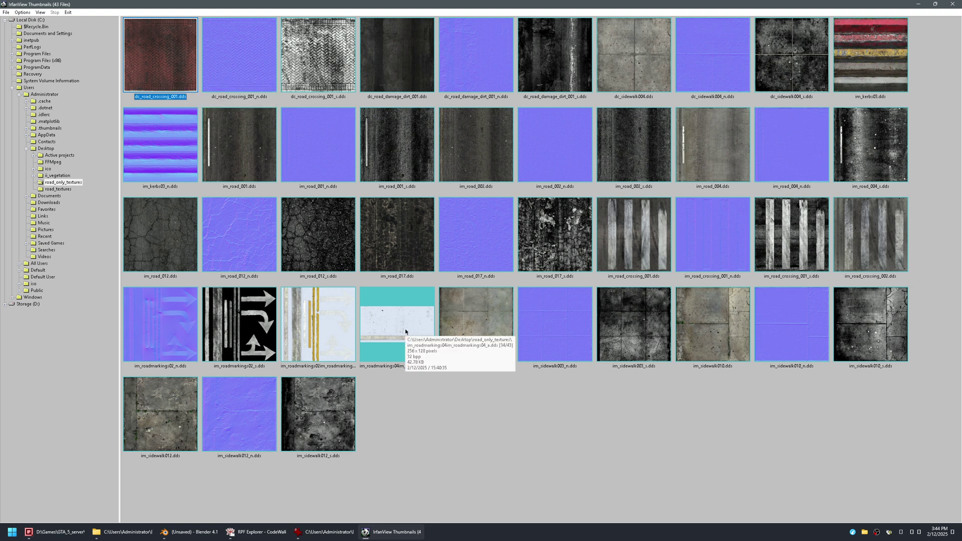
key("F2")
key("Delete")
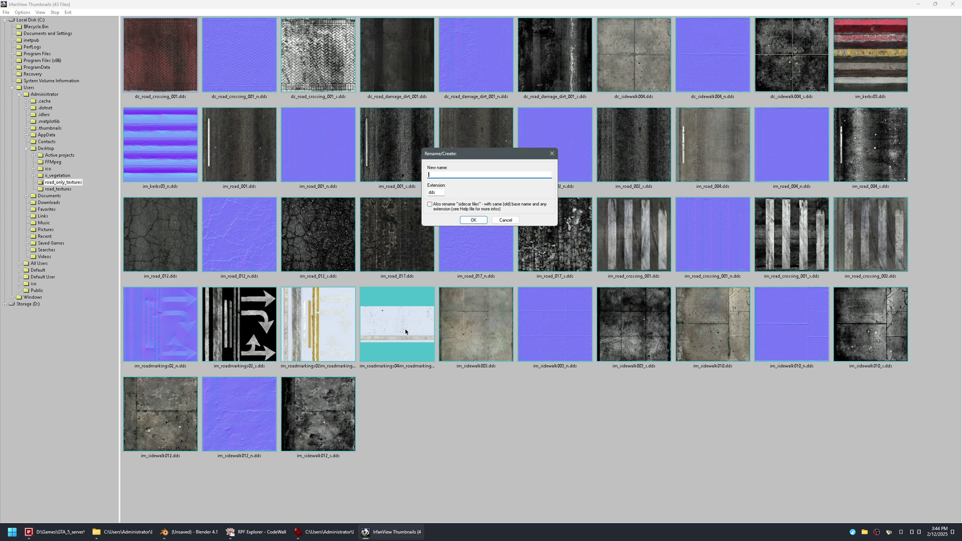
type("crossing_diffuse")
key("ctrl+a")
key("ctrl+c")
key("Return")
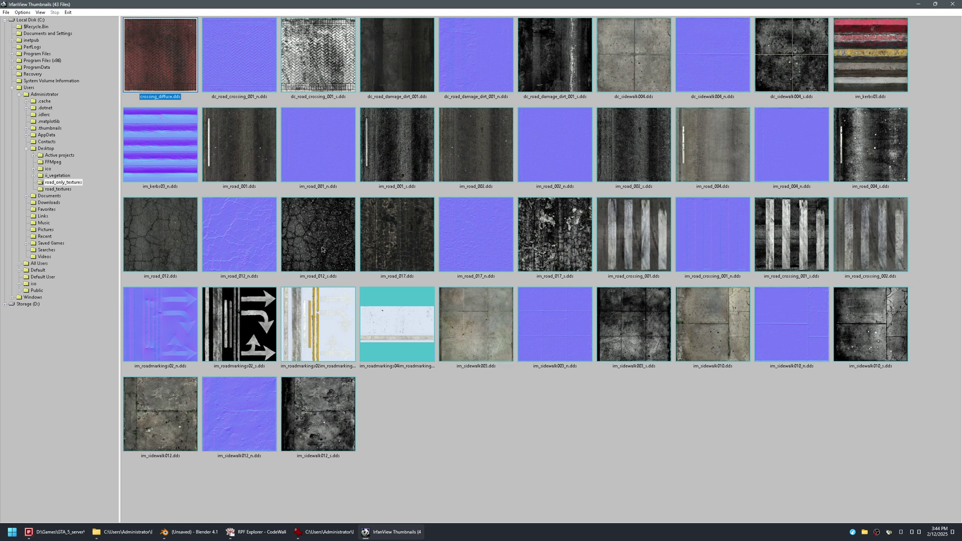
Step: Rename the normal map dc_road_crossing_001_n.dds as crossing_bump, reusing the copied name as its base
left_click(246, 75)
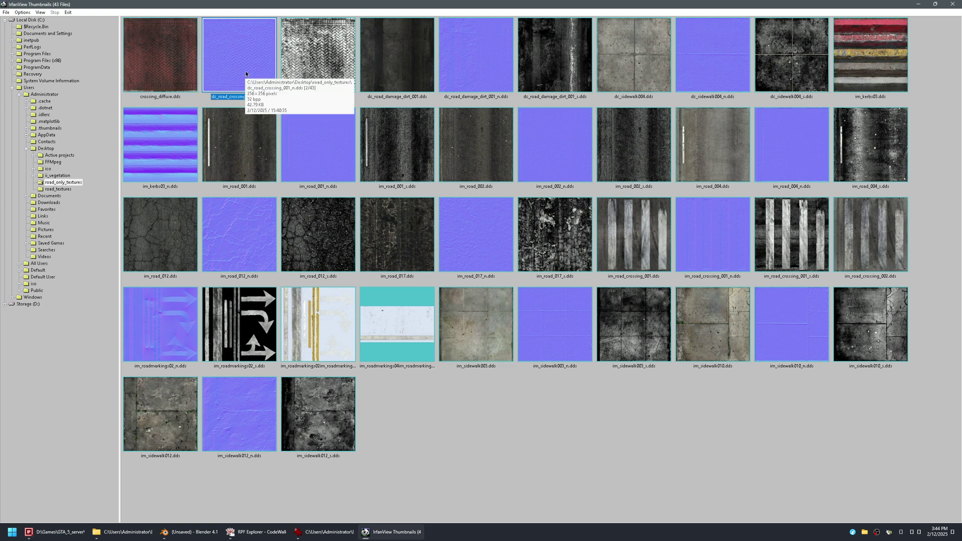
key("F2")
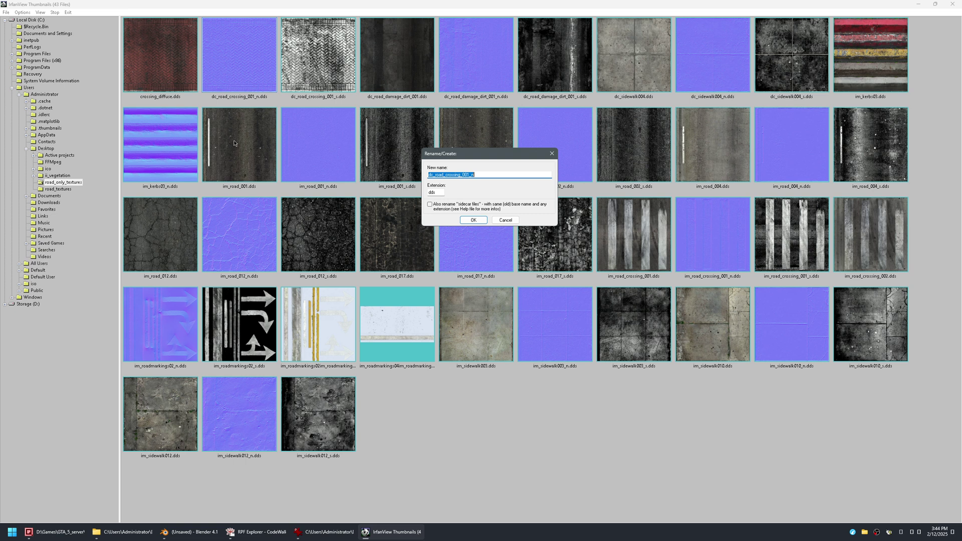
key("ctrl+v")
key("BackSpace")
key("BackSpace")
key("BackSpace")
key("BackSpace")
key("BackSpace")
type("bump")
key("Return")
Step: Rename the specular map dc_road_crossing_001_s.dds as crossing_spec
left_click(353, 90)
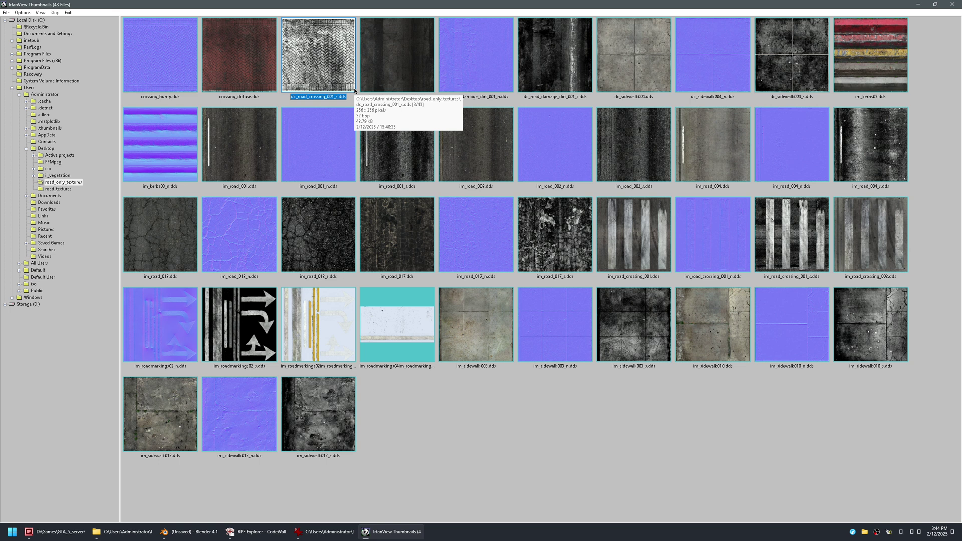
key("F2")
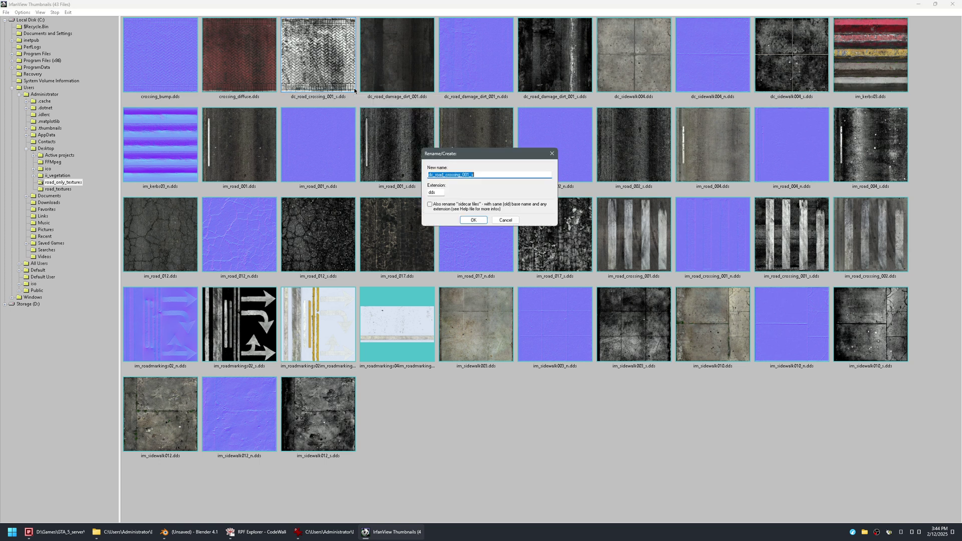
type("crossing_diffpec")
key("Return")
Step: Look through the remaining damage, sidewalk, kerb and road textures up to im_road_004_s.dds
key("Left")
key("Left")
key("Right")
key("Right")
key("Right")
key("Right")
key("Right")
key("Right")
key("Right")
key("Right")
key("Right")
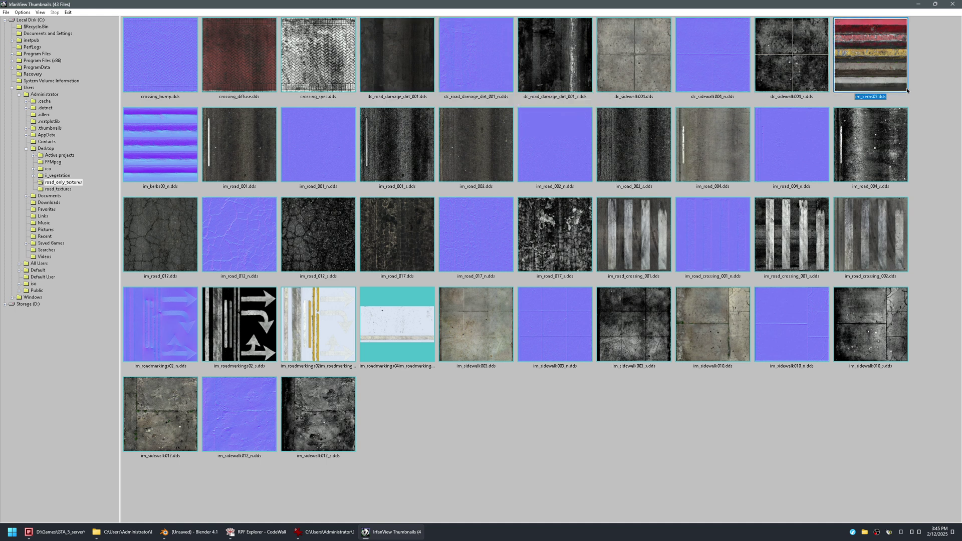
key("Right")
key("Right")
key("Right")
key("Right")
key("Right")
key("Right")
key("Right")
key("Right")
key("Right")
key("Right")
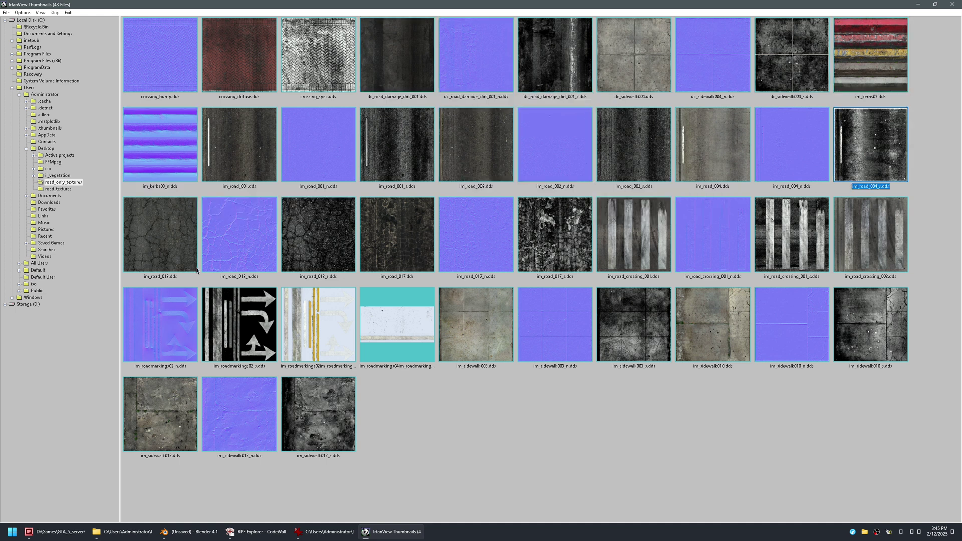
Step: Look through the remaining cracked road, crossing, road marking and sidewalk textures in the road_only_textures folder
key("Left")
key("Left")
key("Right")
key("Right")
key("Right")
key("Right")
key("Right")
key("Right")
key("Right")
key("Right")
key("Right")
key("Right")
key("Right")
key("Right")
key("Right")
key("Right")
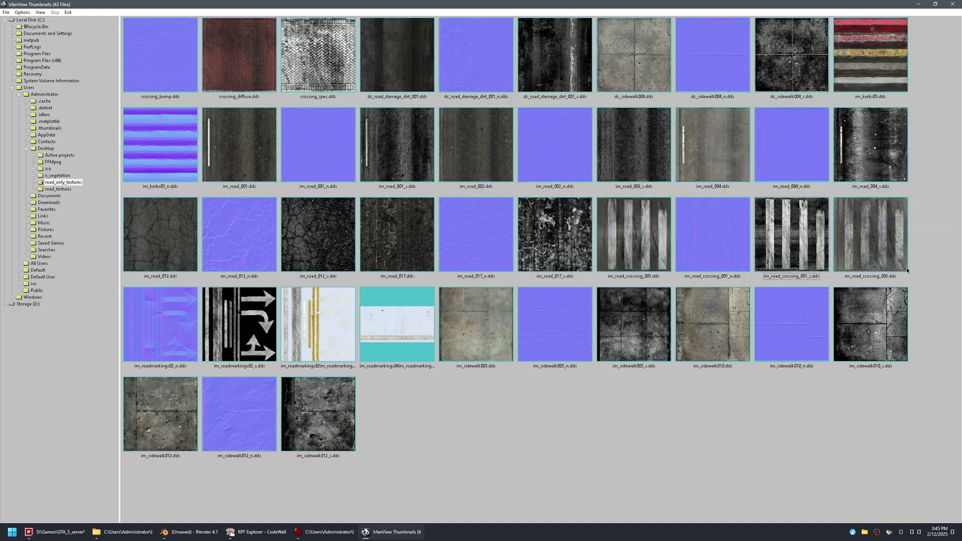
key("Right")
key("Right")
key("Right")
key("Right")
key("Right")
key("Right")
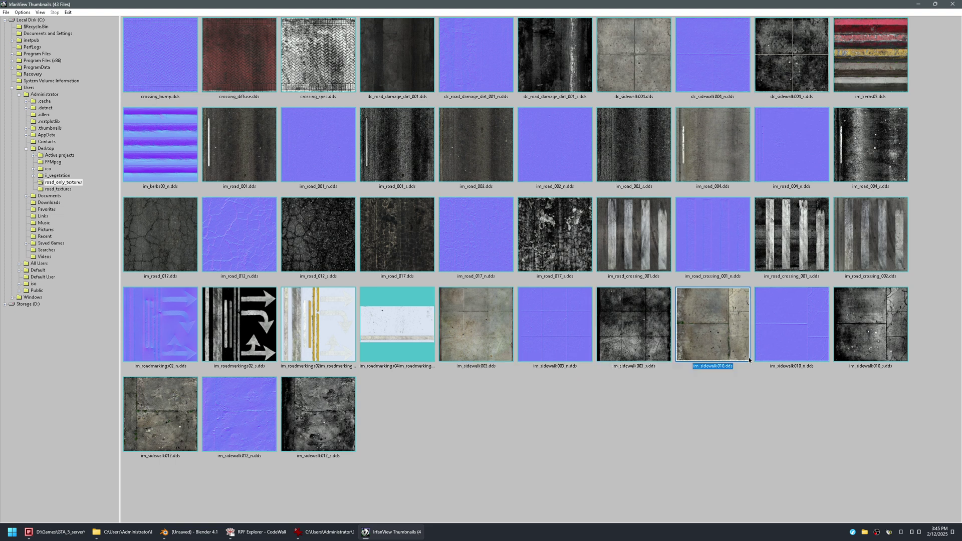
key("Right")
key("Right")
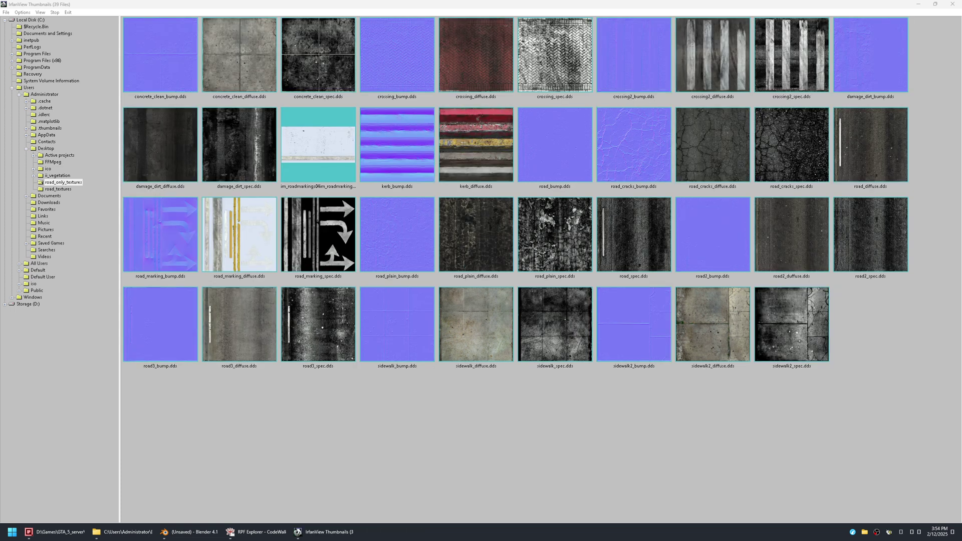
Step: Switch to File Explorer and delete the im_roadmarkings04 texture from the road_only_textures folder
left_click(458, 391)
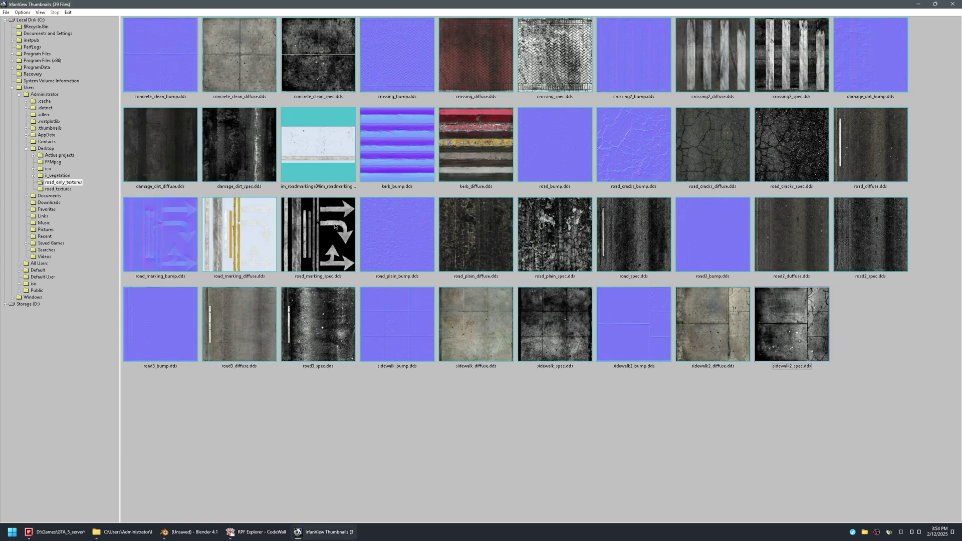
left_click(122, 532)
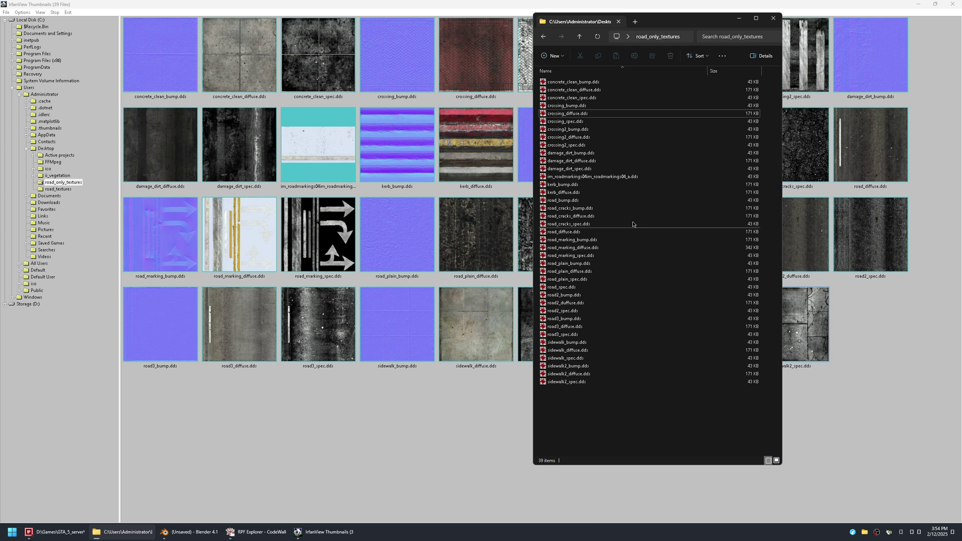
left_click(618, 178)
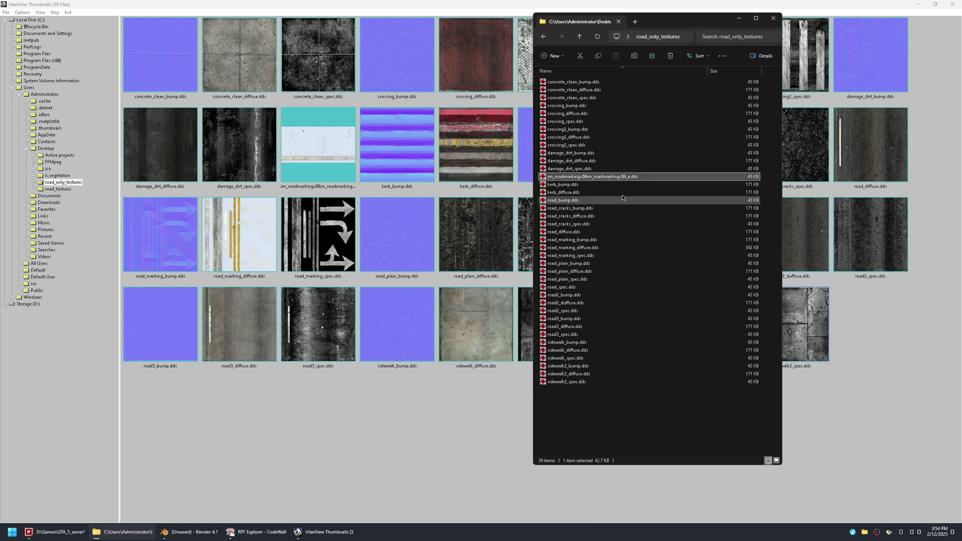
double_click(627, 178)
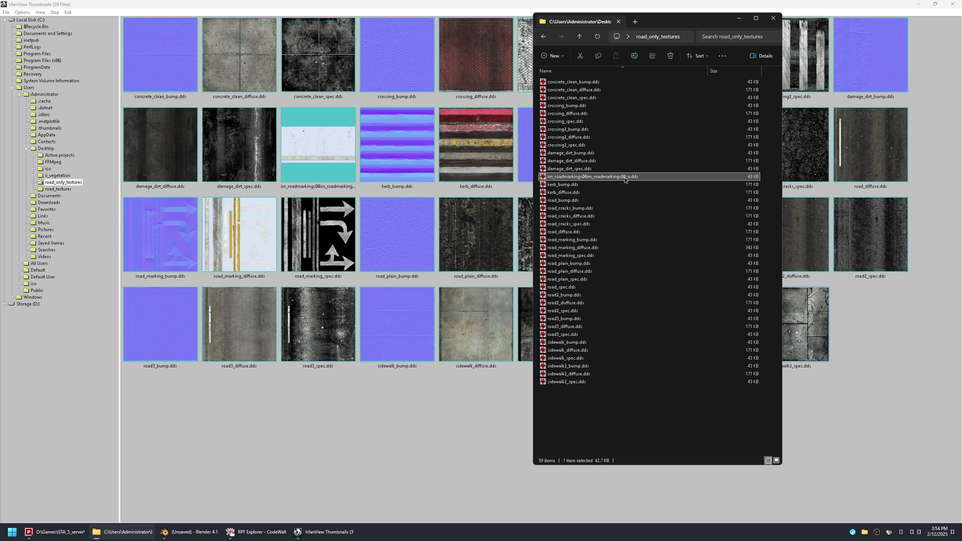
key("Escape")
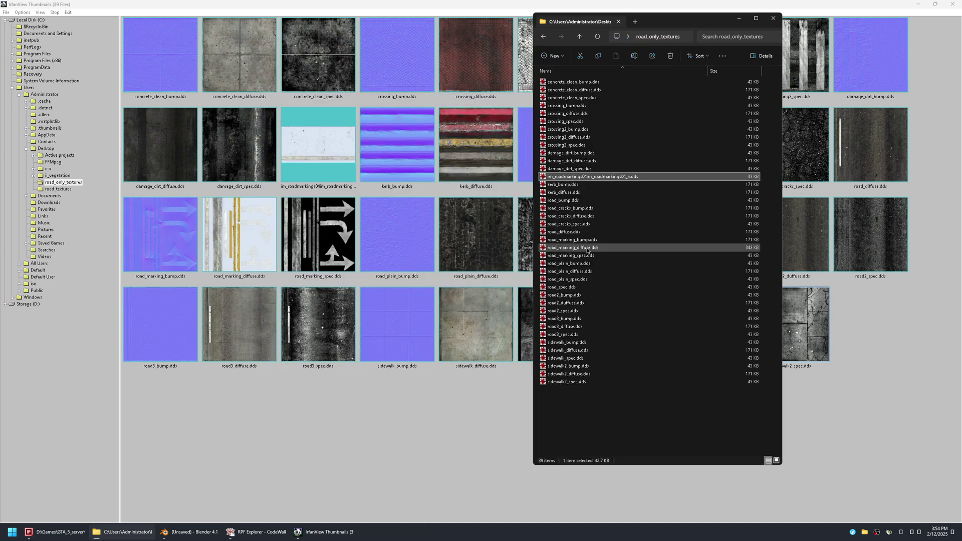
key("Delete")
left_click(412, 403)
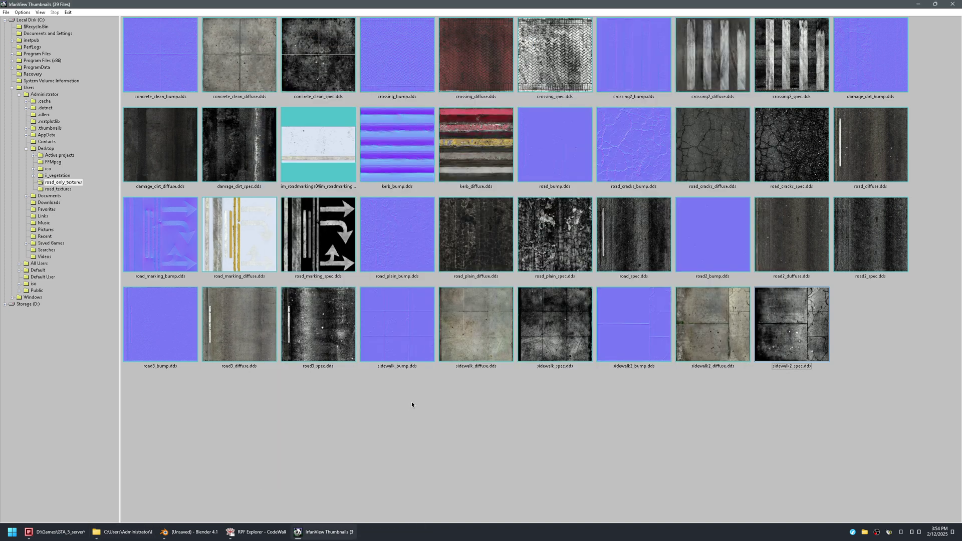
key("alt+Tab")
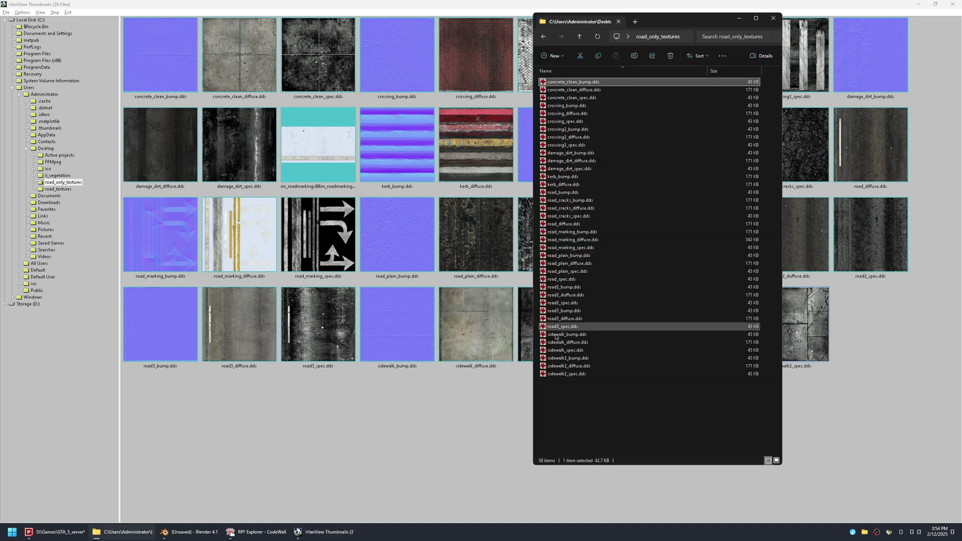
left_click_drag(540, 408, 589, 342)
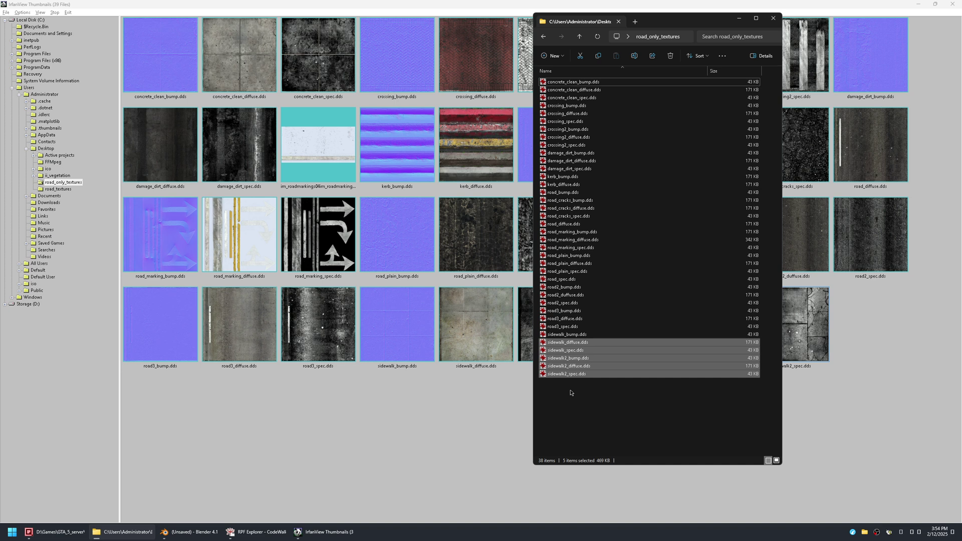
left_click(571, 393)
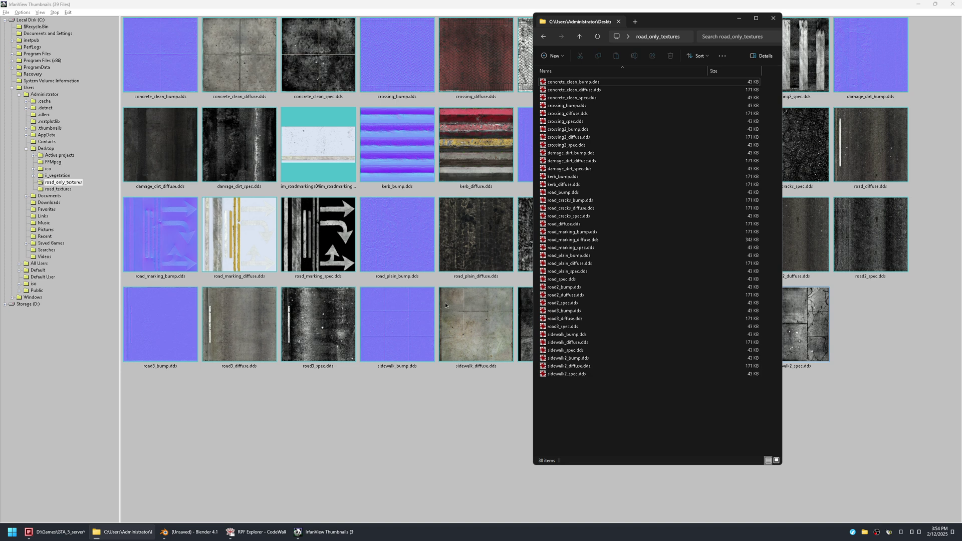
Step: Examine the renamed texture sets in the IrfanView thumbnails, comparing the concrete_clean, kerb, road_cracks and road maps
left_click(243, 65)
left_click(163, 67)
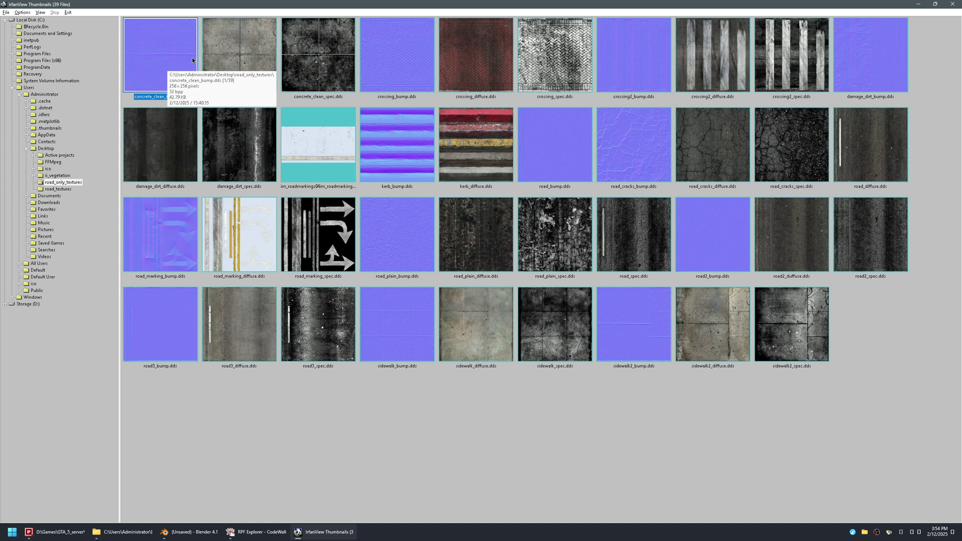
left_click(284, 64)
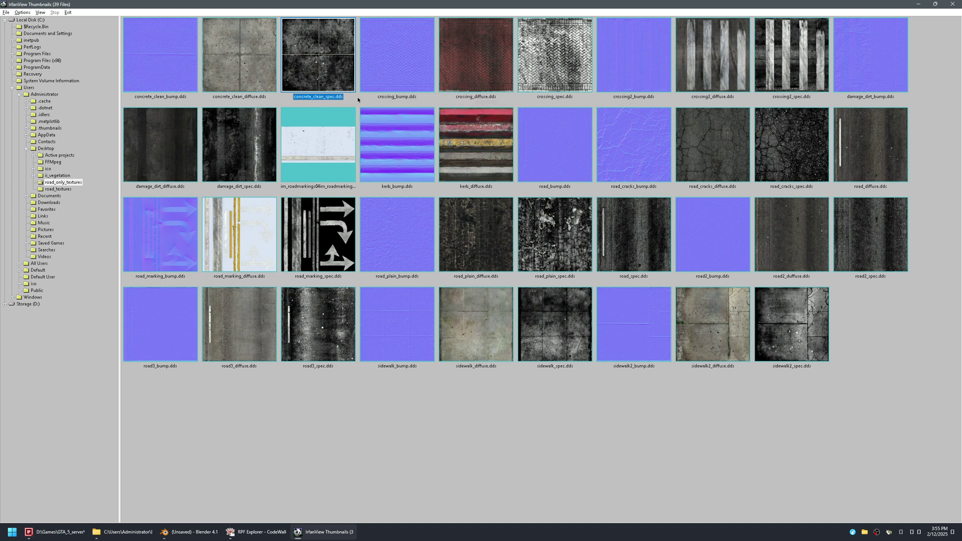
left_click(403, 140)
left_click(445, 151)
left_click(398, 148)
left_click(444, 147)
left_click(411, 146)
left_click(439, 146)
left_click(417, 147)
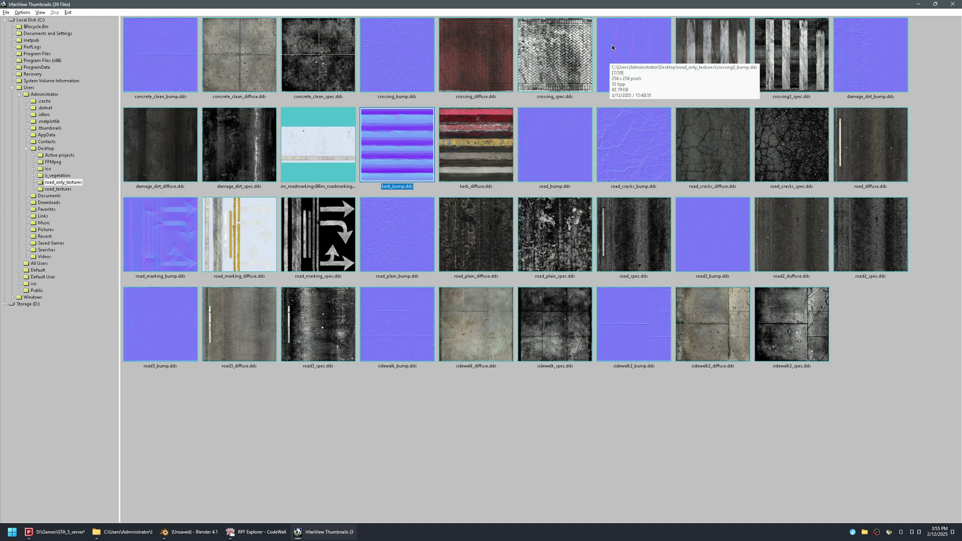
left_click(748, 143)
left_click(774, 142)
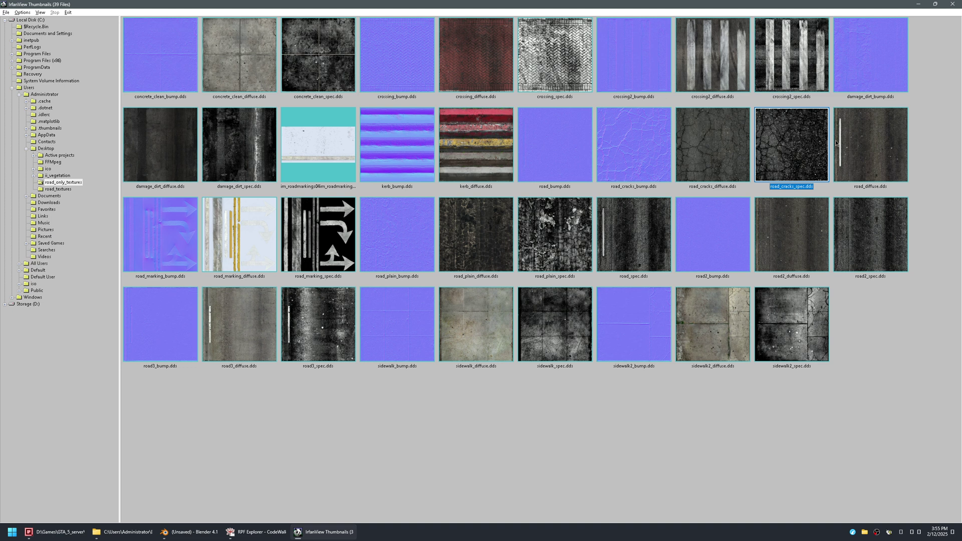
left_click(836, 143)
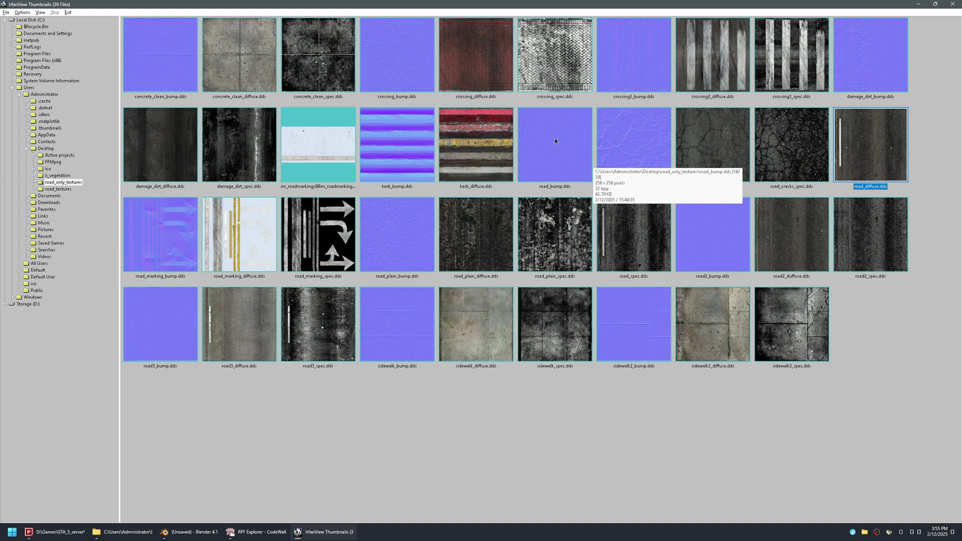
left_click(405, 154)
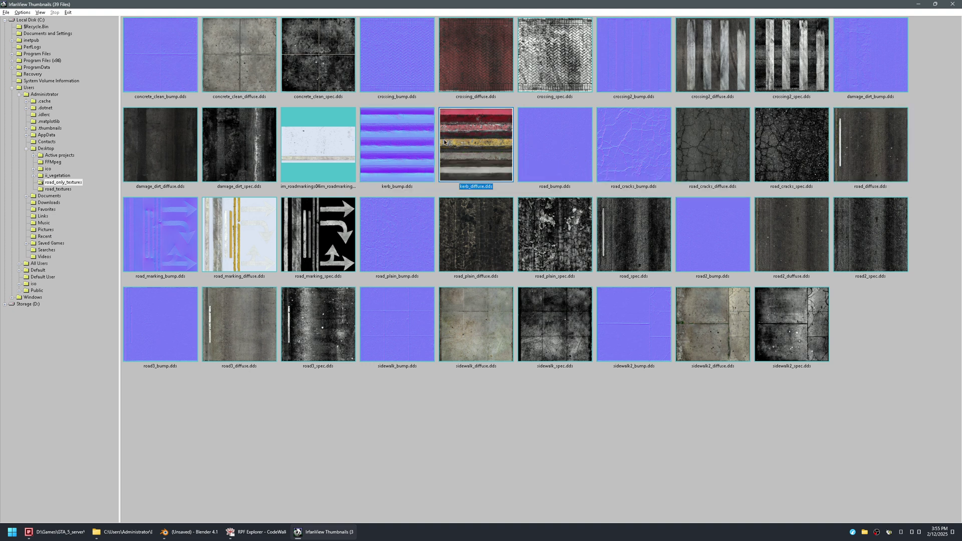
left_click(447, 141, "ctrl")
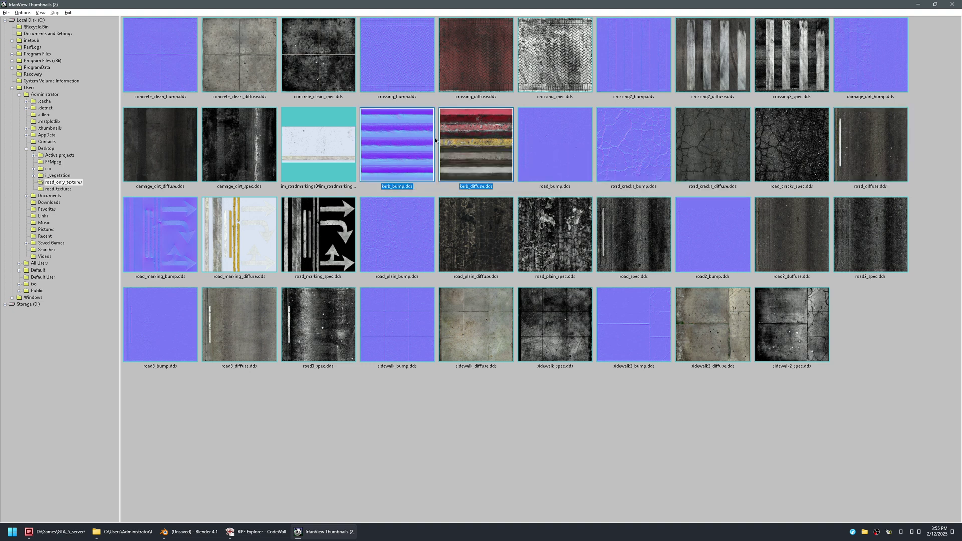
left_click(405, 161)
left_click(467, 152)
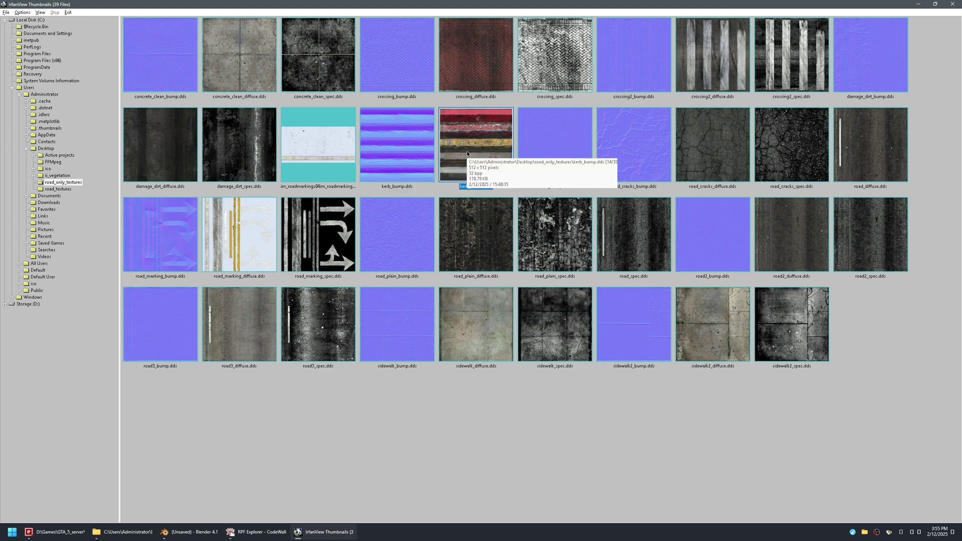
Step: In File Explorer, move the three concrete_clean textures into a new folder named concrete_clean and return to the parent folder
left_click(131, 534)
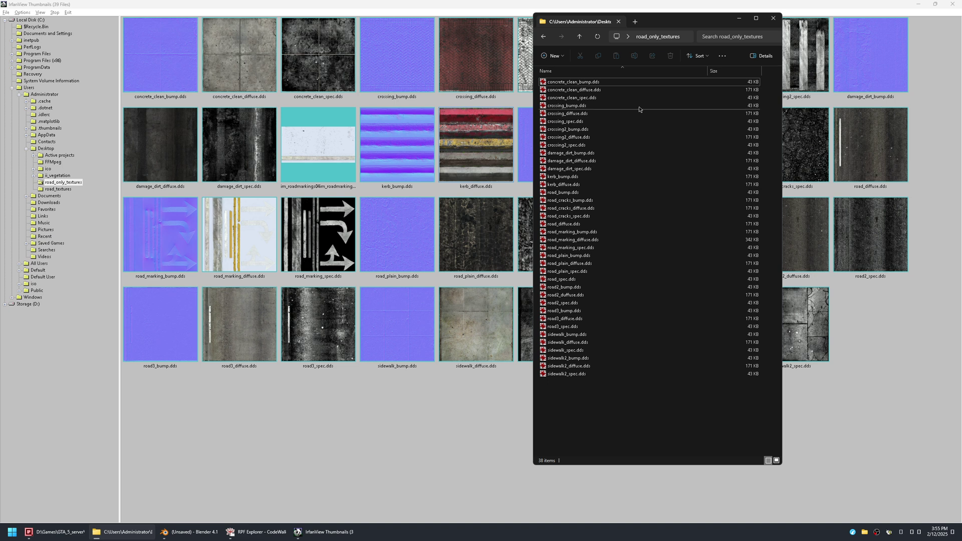
left_click(626, 83)
left_click(621, 98, "shift")
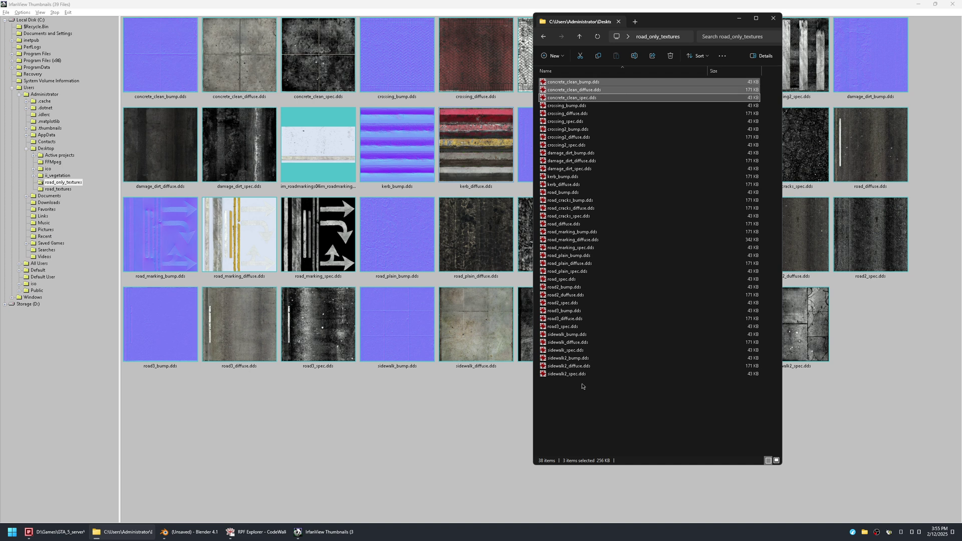
key("ctrl+x")
left_click(581, 410)
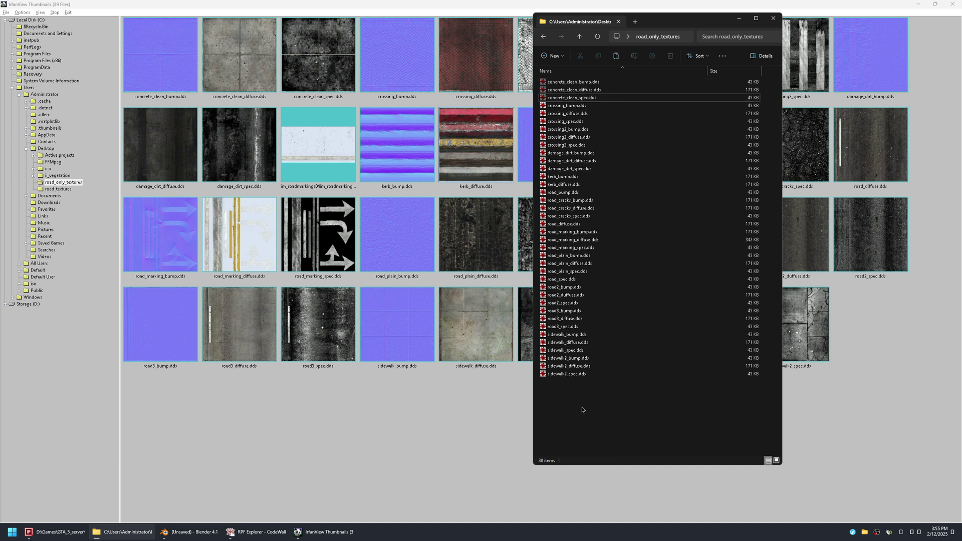
key("ctrl+shift+n")
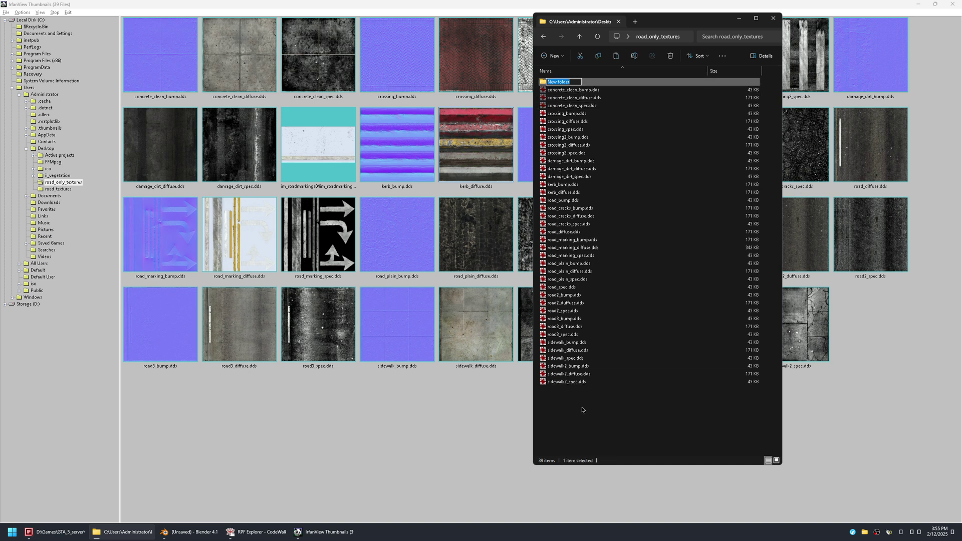
type("concrete_clean")
key("Return")
key("Return")
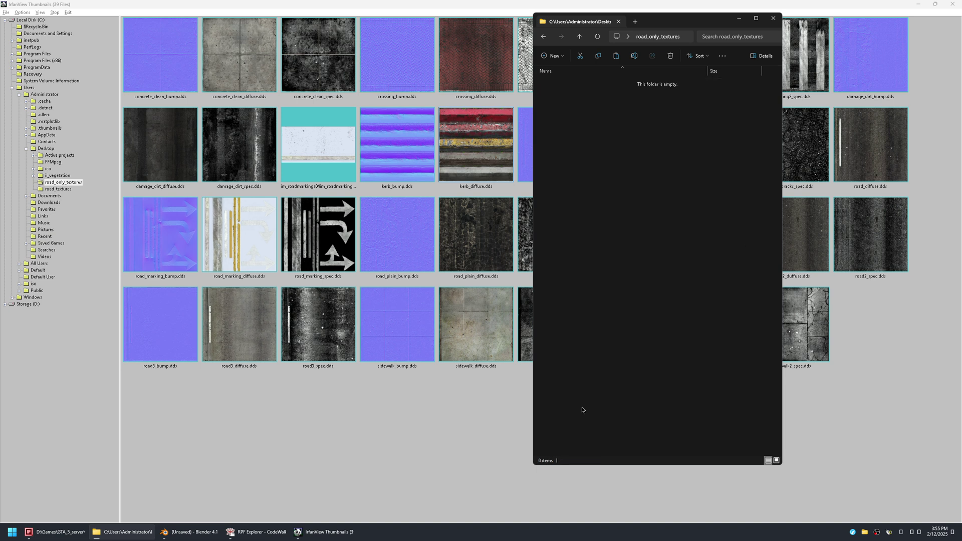
key("ctrl+v")
key("alt+Up")
Step: Move crossing_bump, crossing_diffuse and crossing_spec into a new folder named crossing and return to road_only_textures
key("Down")
key("Down")
key("Up")
key("shift+Down")
key("shift+Down")
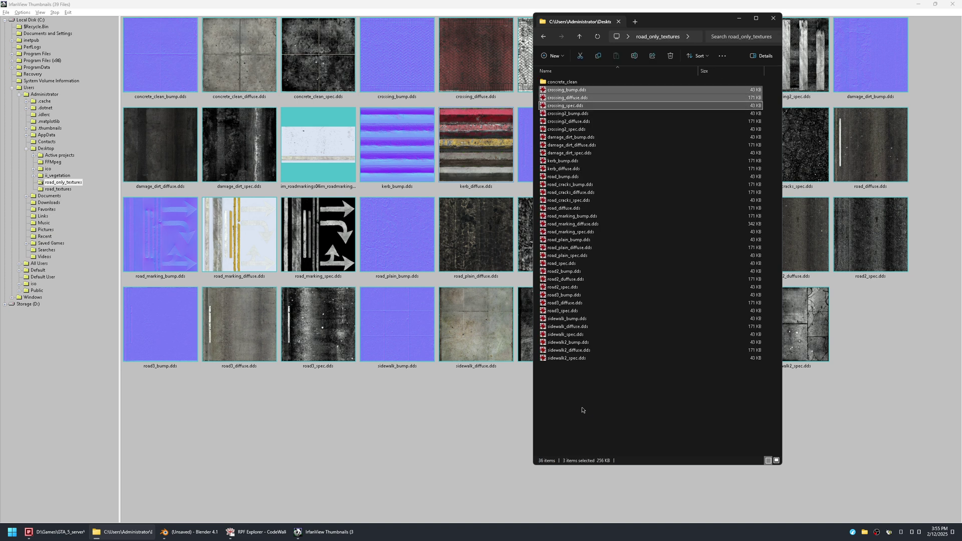
key("ctrl+x")
key("ctrl+n")
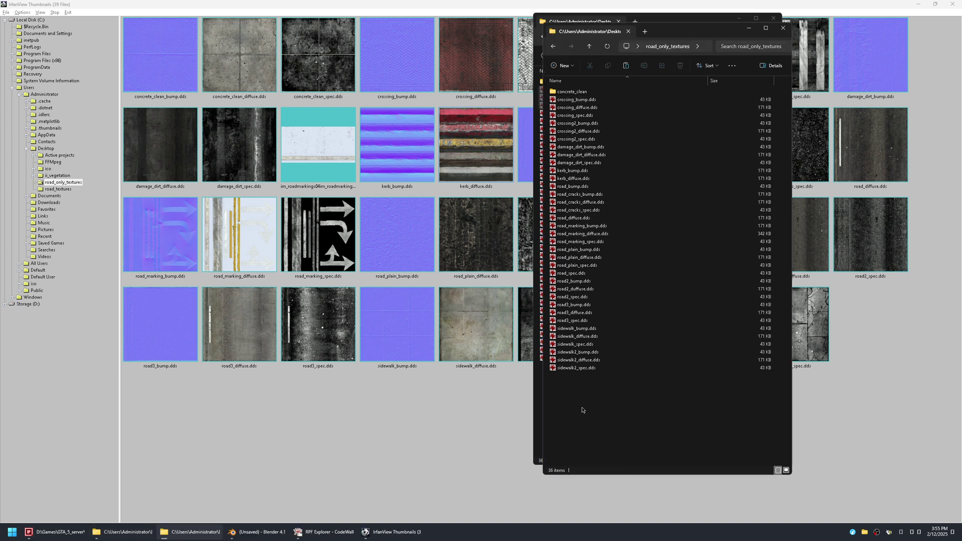
left_click(783, 28)
left_click(592, 401)
key("ctrl+shift+n")
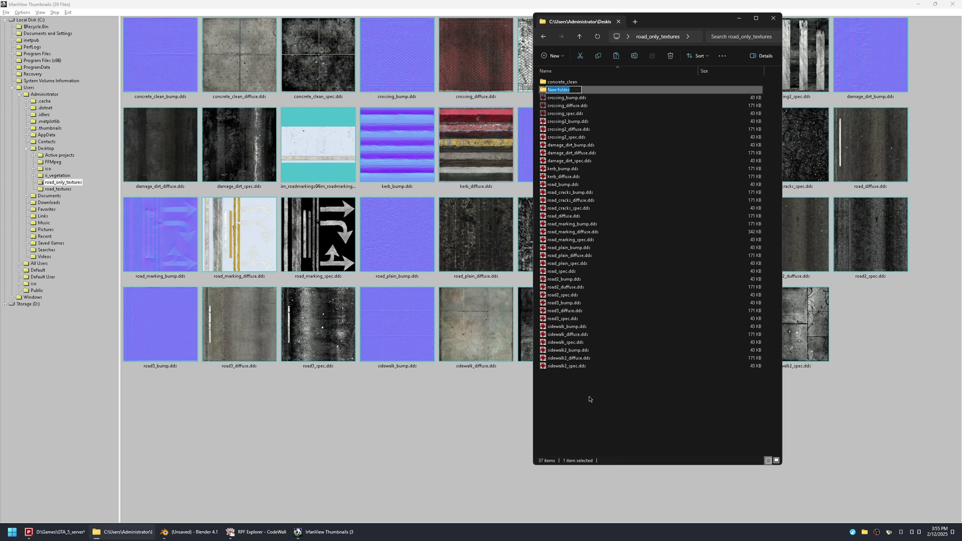
type("crossing")
key("Return")
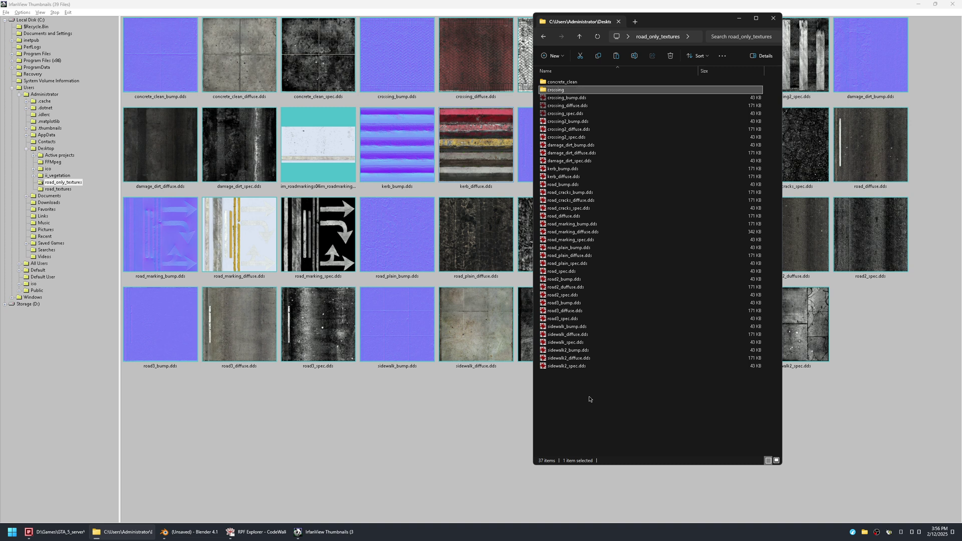
key("Return")
key("ctrl+v")
key("alt+Left")
Step: Move the three crossing2 textures into a new folder named crossing2 and go back to road_only_textures
key("Down")
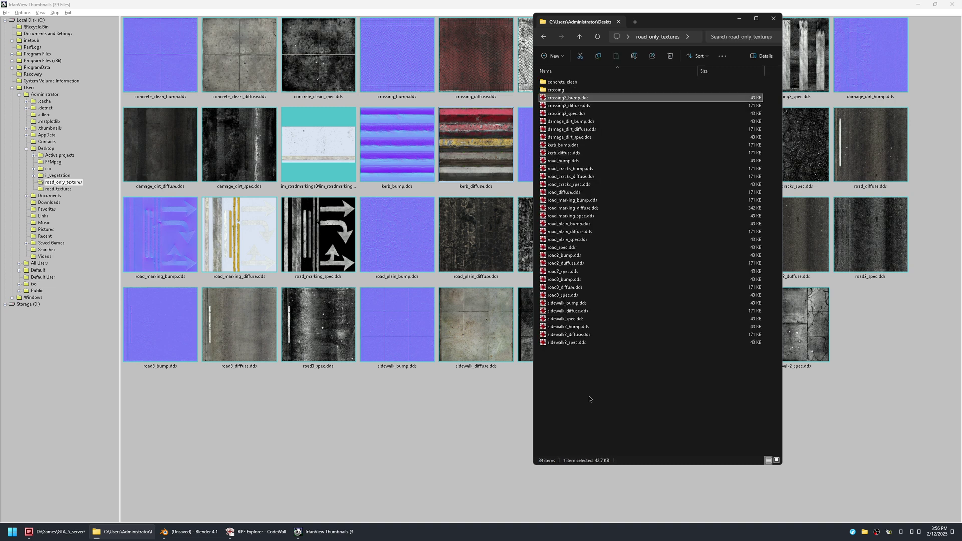
key("shift+Down")
key("shift+Down")
key("ctrl+x")
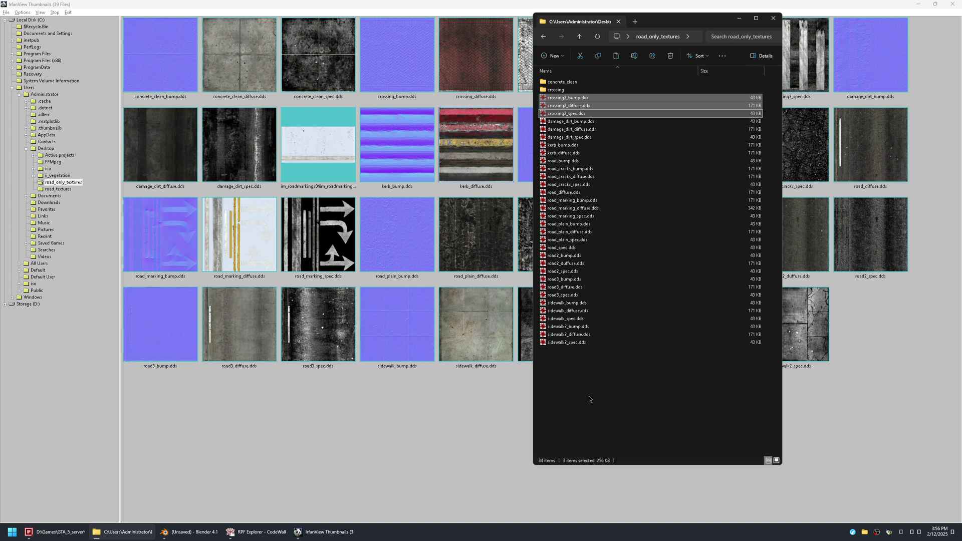
key("ctrl+shift+n")
type("crossing2")
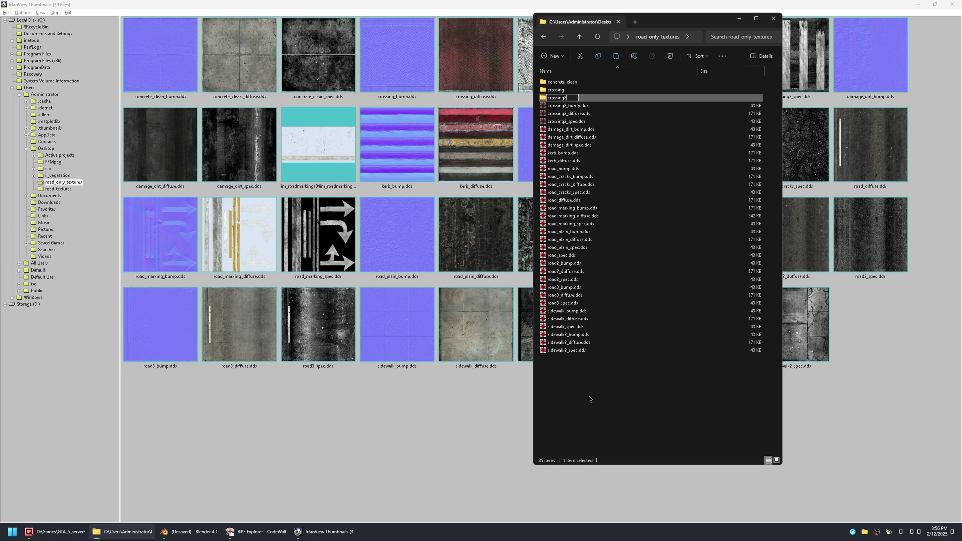
key("Return")
key("Return")
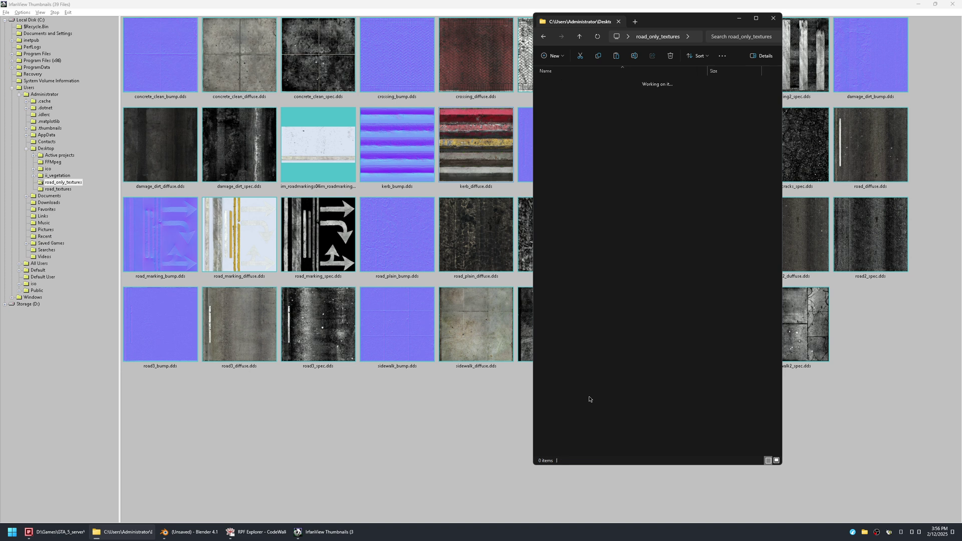
key("ctrl+v")
key("alt+Up")
Step: Move the damage_dirt bump, diffuse and spec textures into a new folder named damage and return to the parent folder
key("Down")
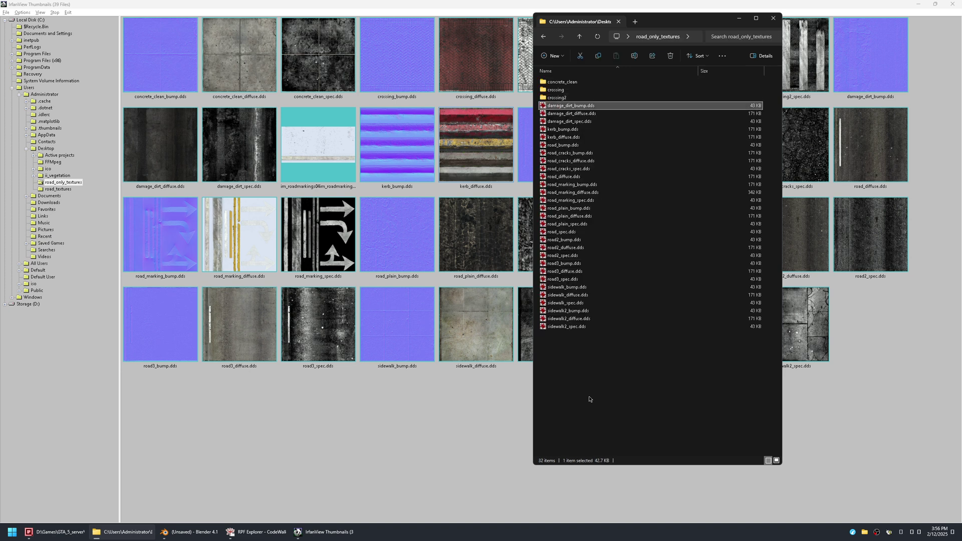
key("shift+Down")
key("shift+Down")
key("ctrl+x")
key("ctrl+shift+n")
type("damage")
key("Return")
key("Return")
key("ctrl+v")
key("alt+Up")
Step: Move kerb_bump and kerb_diffuse into a new folder named kerb and return to road_only_textures
key("Down")
key("shift+Down")
key("ctrl+n")
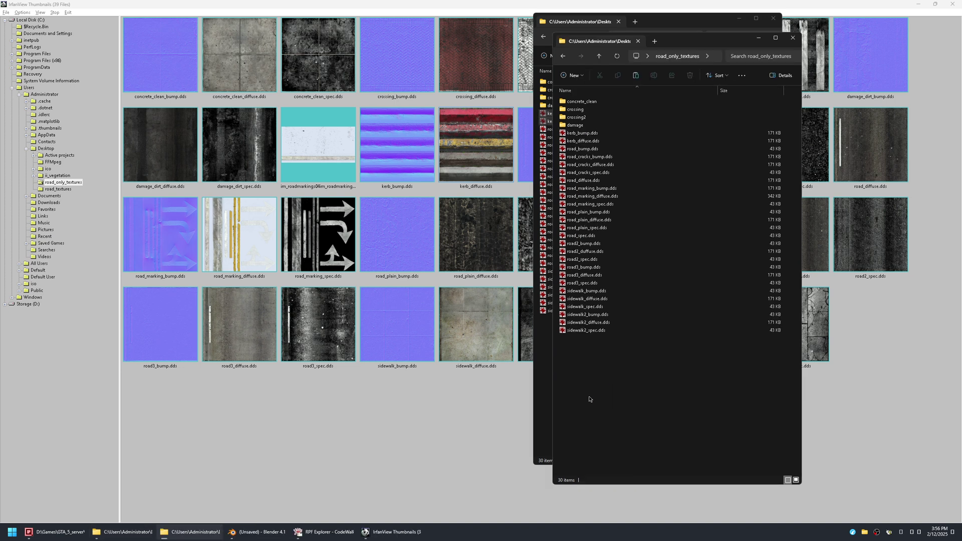
left_click(792, 38)
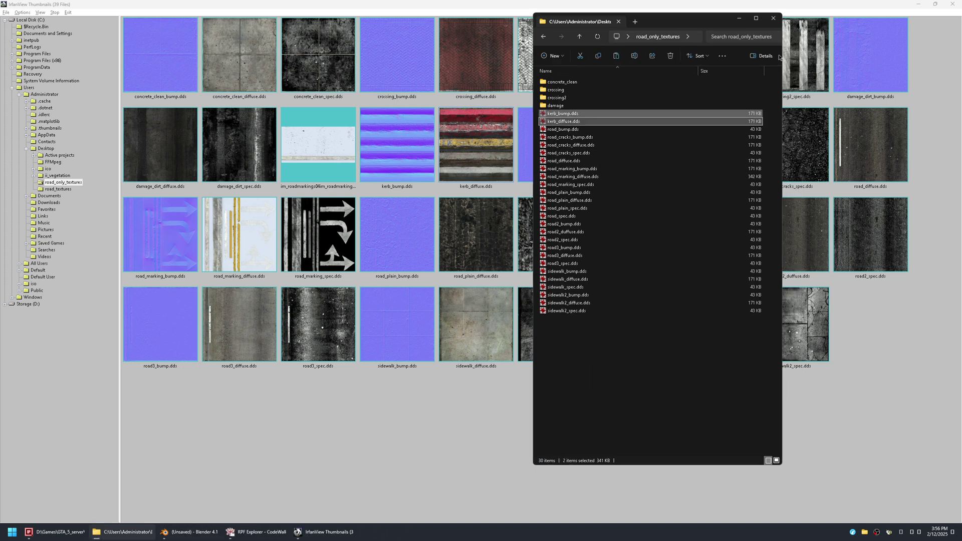
left_click(588, 354)
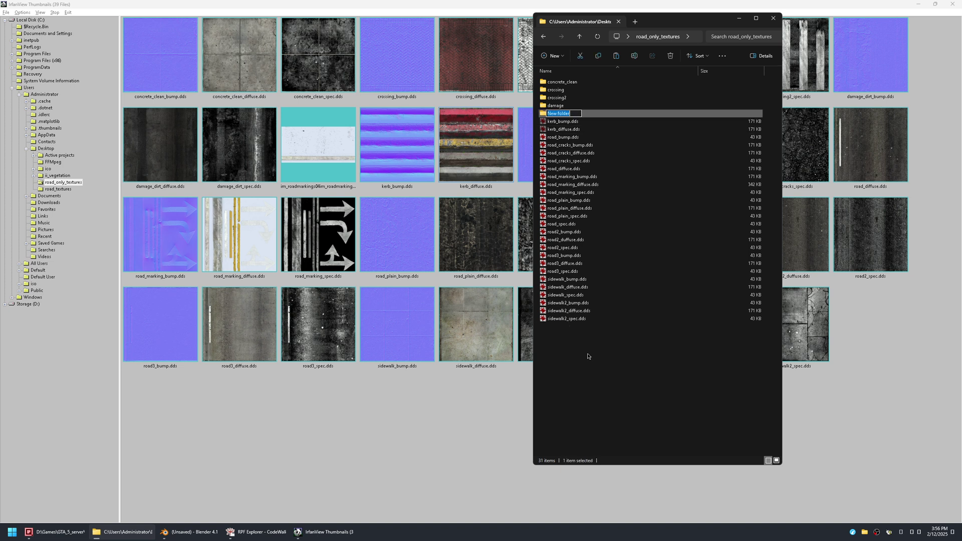
type("kerb")
key("Return")
key("Return")
key("ctrl+v")
key("alt+Up")
Step: Move the three road_cracks textures into a new folder named road cracks and go back to road_only_textures
key("Down")
key("shift+Down")
key("shift+Down")
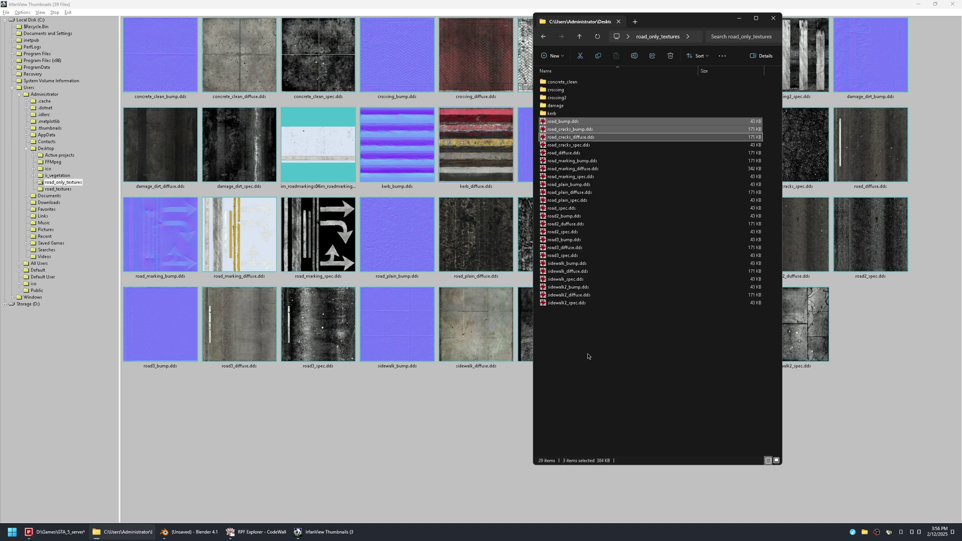
key("shift+Up")
key("shift+Up")
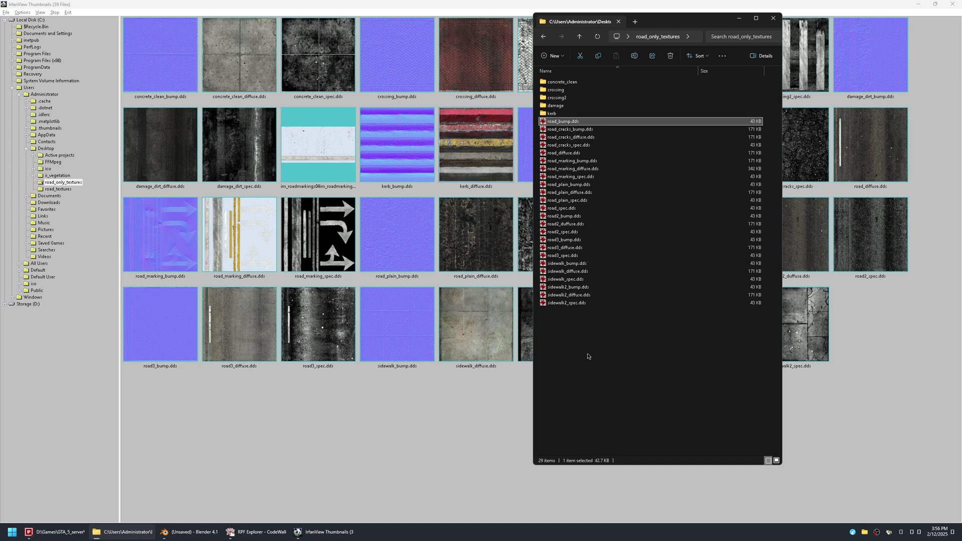
key("Down")
key("shift+Down")
key("shift+Down")
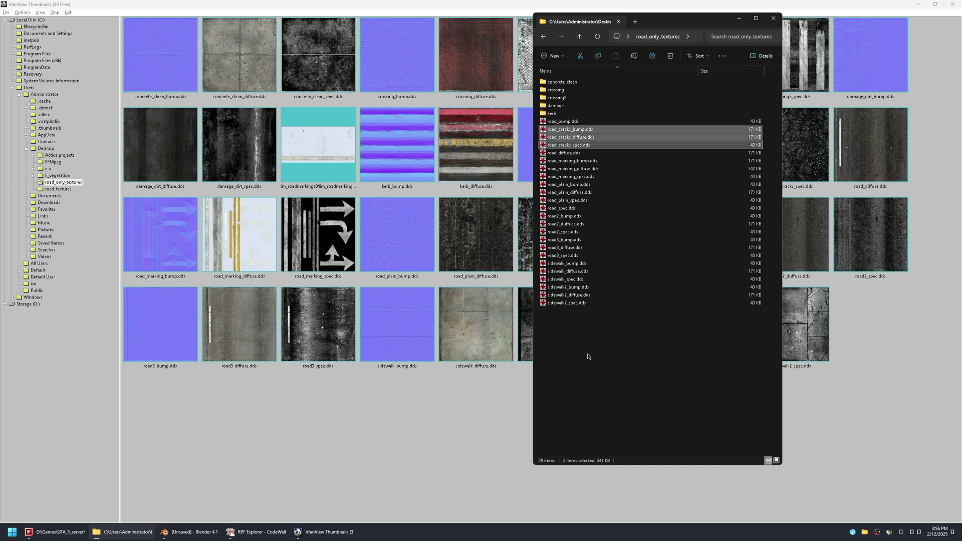
key("ctrl+c")
key("ctrl+shift+n")
type("road")
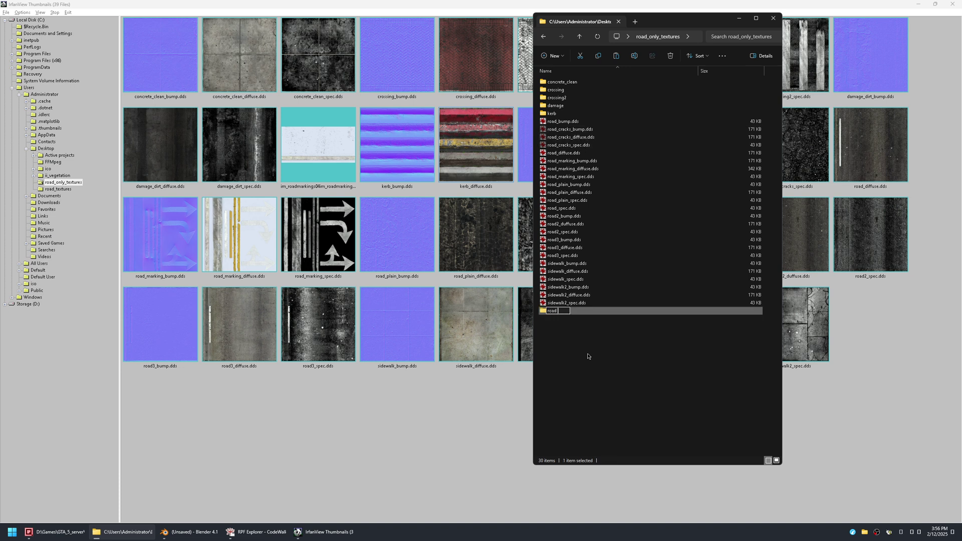
type(" cracks")
key("Return")
key("Return")
key("ctrl+v")
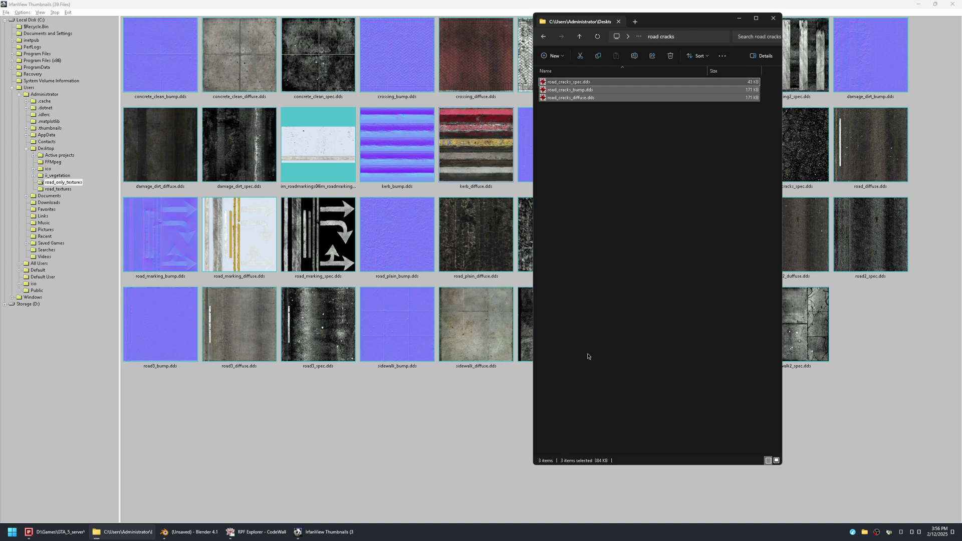
key("alt+Left")
Step: Move the road_marking bump, diffuse and spec textures into a new folder named markings and return to the parent folder
key("Down")
key("Down")
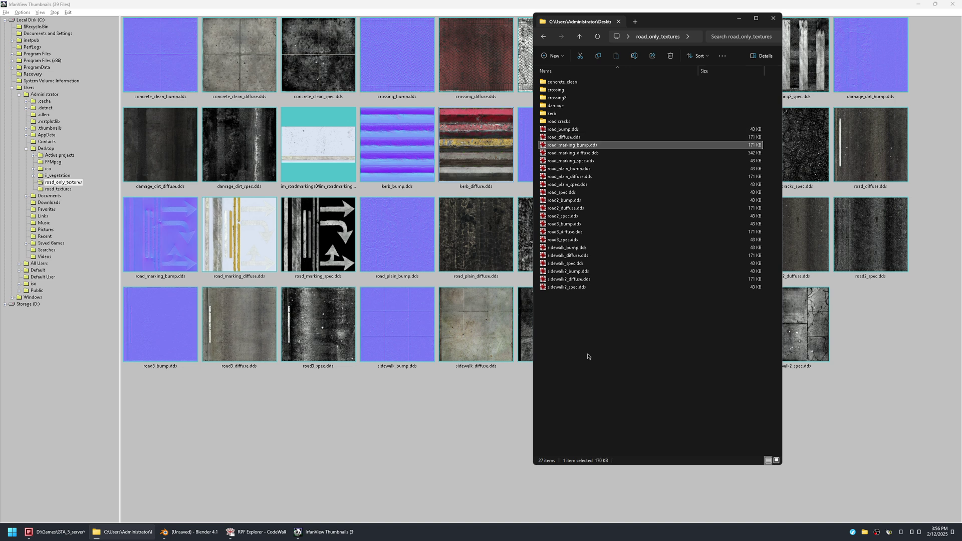
key("shift+Down")
key("shift+Down")
key("ctrl+x")
key("ctrl+shift+n")
type("ma")
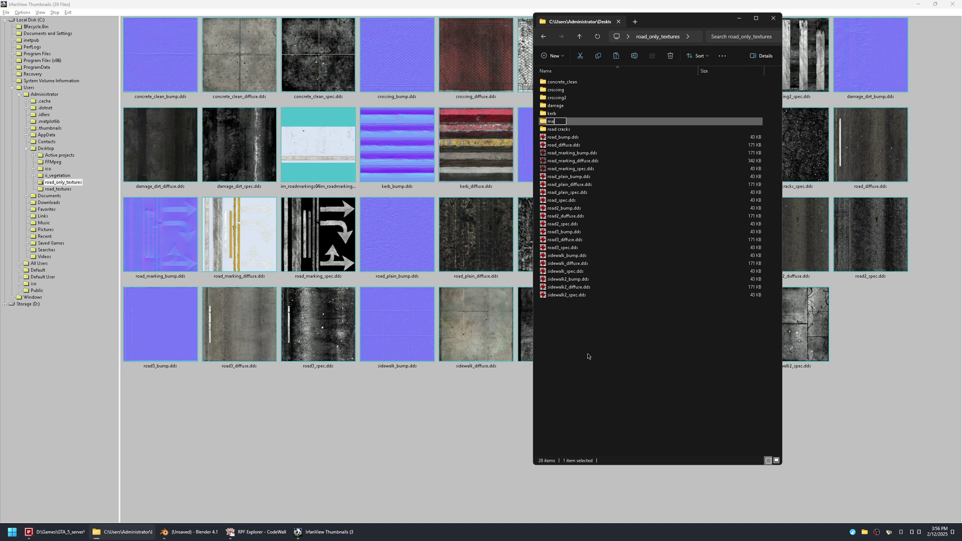
type("rkings")
key("Return")
key("Return")
key("ctrl+v")
key("alt+Up")
Step: Move the three road_plain textures into a new folder named plain and return to road_only_textures
key("Down")
key("Down")
key("Down")
key("Down")
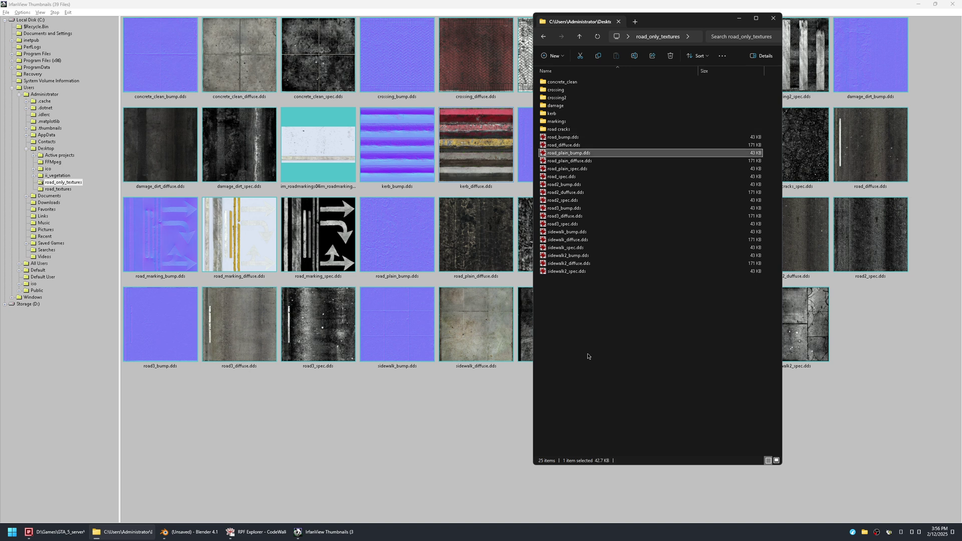
key("shift+Down")
key("ctrl+x")
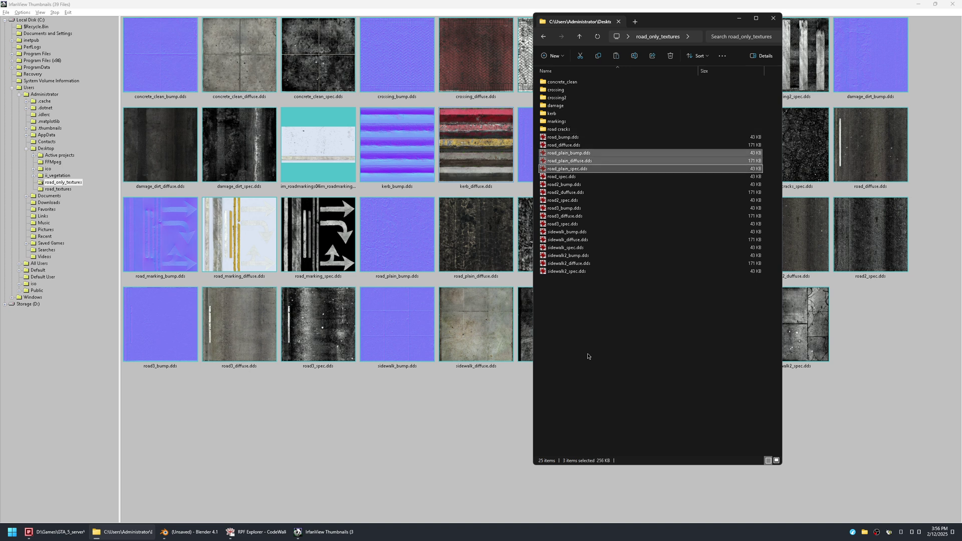
key("ctrl+shift+n")
type("plain")
key("Return")
key("Return")
key("ctrl+v")
key("alt+Up")
Step: Cut road_bump, road_diffuse and road_spec and create a new folder for them
key("Down")
key("Down")
key("Down")
key("Down")
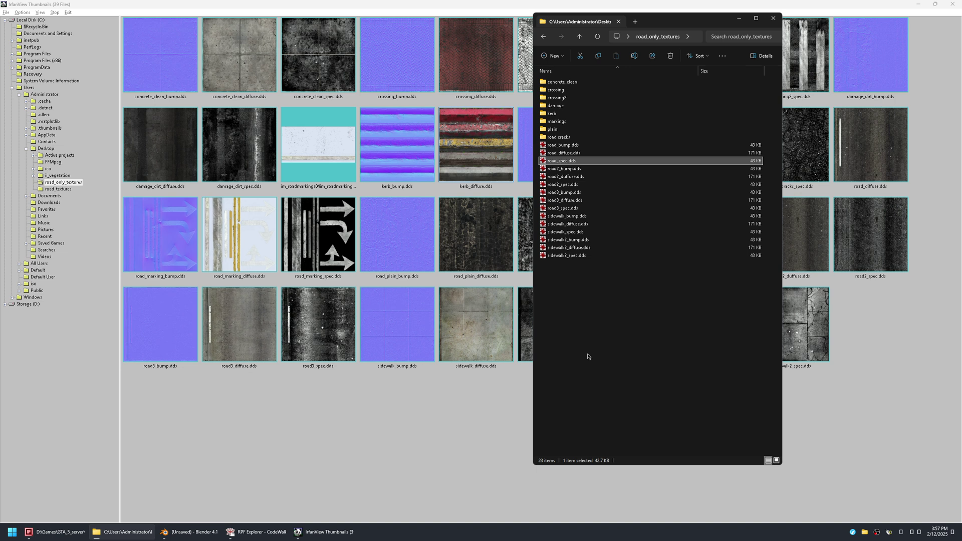
key("shift+Up")
key("shift+Up")
key("ctrl+x")
key("ctrl+shift+n")
type("norma")
type("l-p")
key("BackSpace")
key("BackSpace")
key("BackSpace")
key("BackSpace")
key("BackSpace")
key("BackSpace")
key("BackSpace")
key("BackSpace")
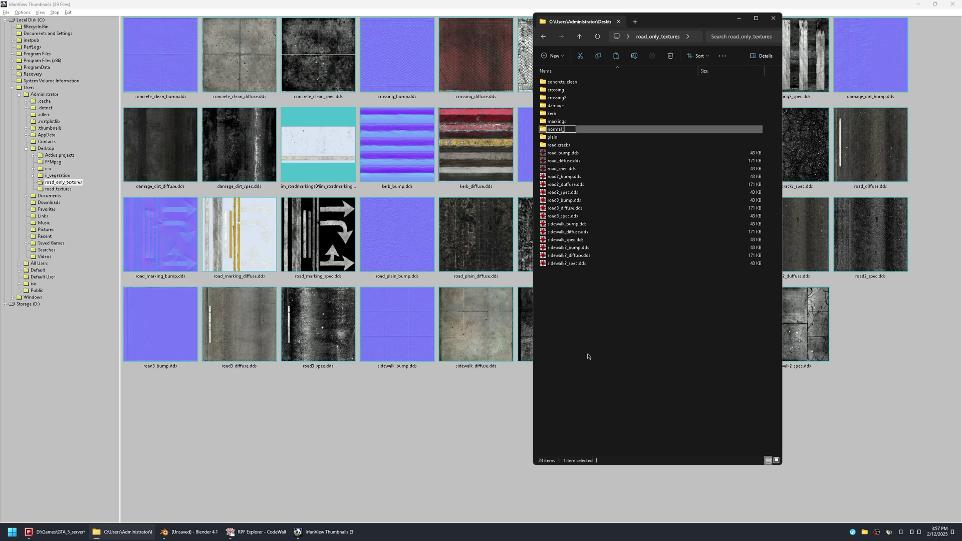
type("-p")
key("BackSpace")
key("BackSpace")
key("BackSpace")
Step: Name the new folder plain2, paste the cut road textures into it and return to road_only_textures
type("plain2")
key("Return")
key("Return")
key("ctrl+v")
key("alt+Up")
Step: Move the three road2 textures into a new folder named plain3 and return to the parent folder
key("Down")
key("Down")
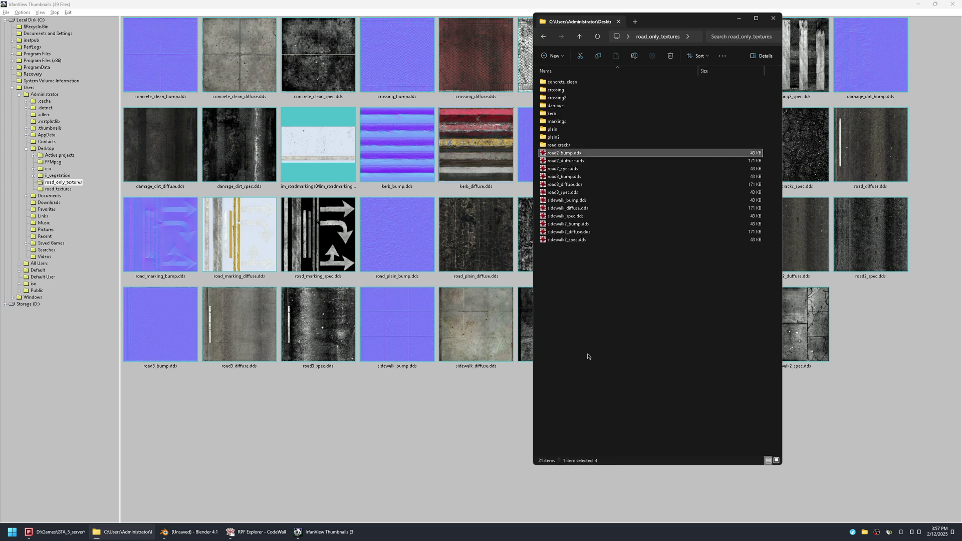
key("shift+Down")
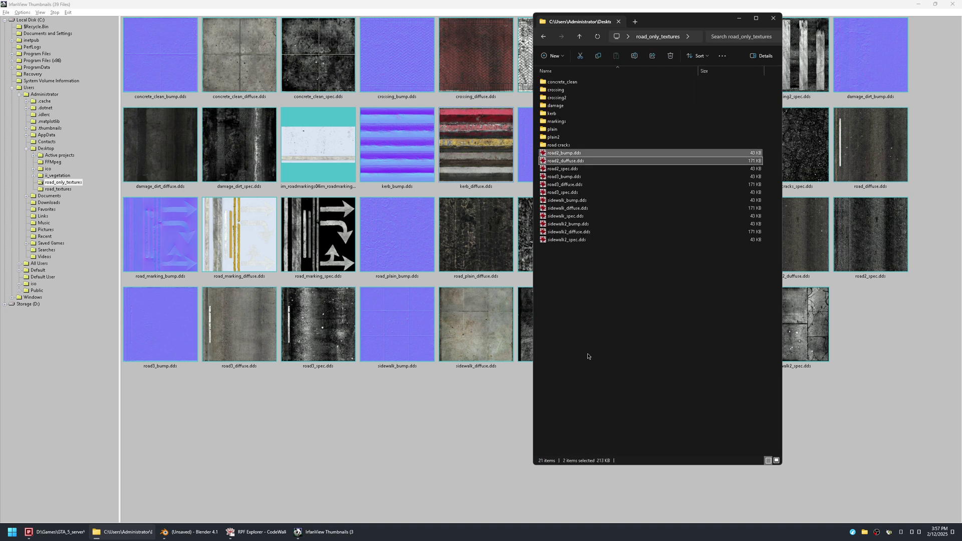
key("shift+Down")
key("ctrl+x")
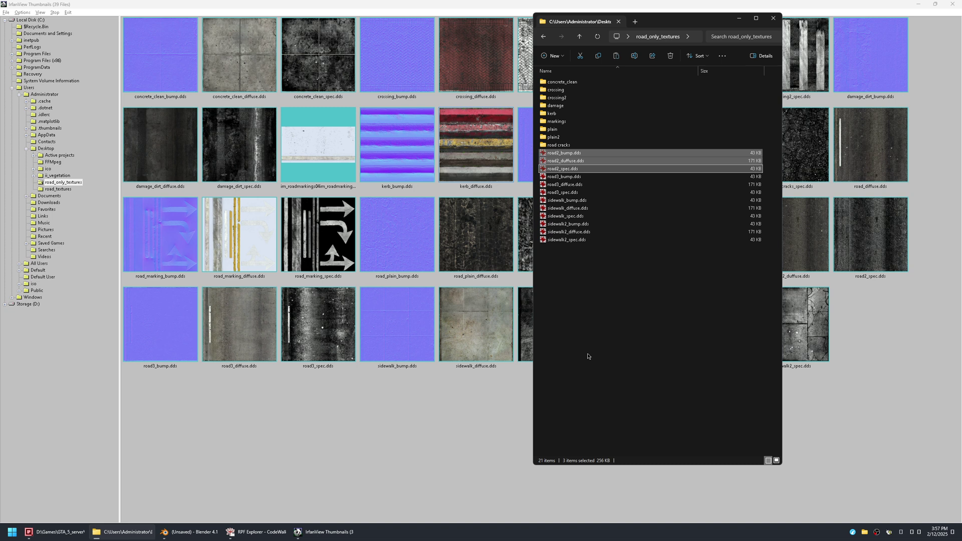
key("ctrl+shift+n")
type("plain3")
key("Return")
key("Return")
key("ctrl+v")
key("alt+Up")
Step: Move road3_bump, road3_diffuse and road3_spec into a new folder named plain4 and go back to road_only_textures
key("Down")
key("Down")
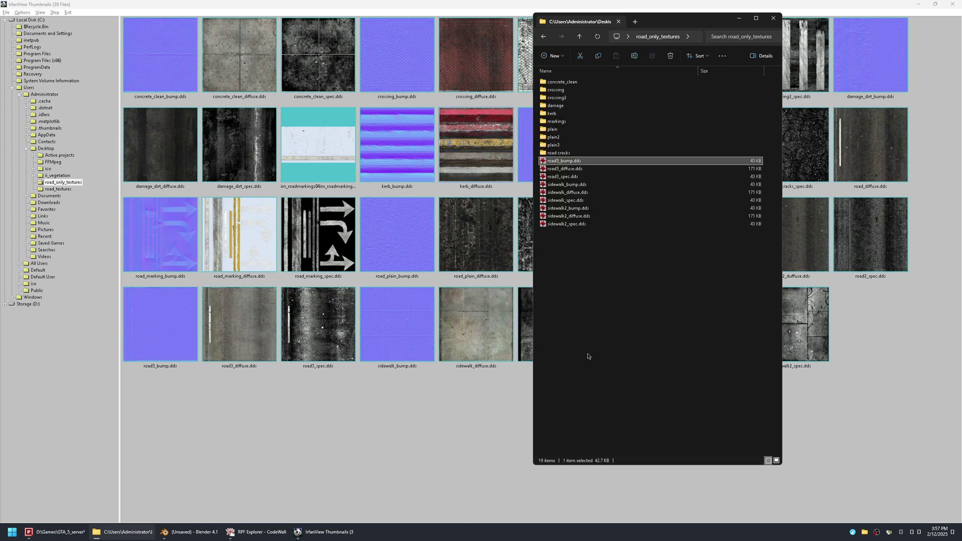
key("shift+Down")
key("shift+Down")
key("ctrl+x")
key("ctrl+shift+n")
type("plain4")
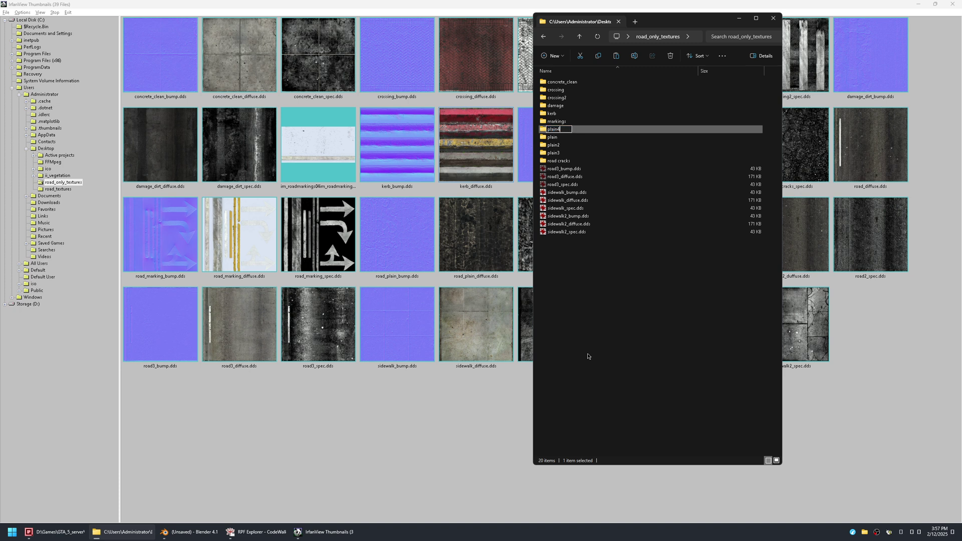
key("Return")
key("Return")
key("ctrl+v")
key("alt+Left")
Step: Cut the sidewalk bump, diffuse and spec textures and create a folder named sidewalk
key("Down")
key("Down")
key("shift+Down")
key("shift+Down")
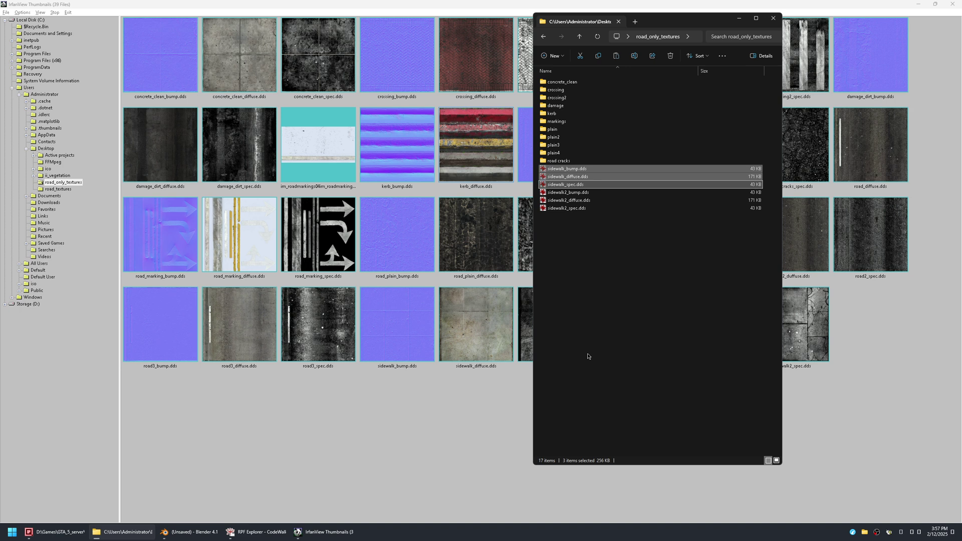
key("ctrl+shift+n")
type("Sidewalks")
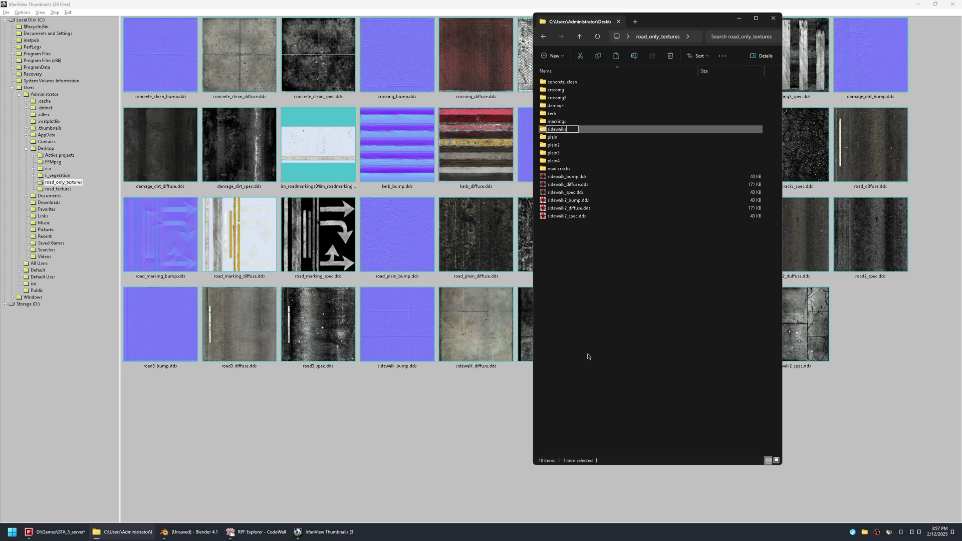
key("Return")
key("F2")
key("Right")
key("BackSpace")
key("Return")
Step: Paste the cut textures into the sidewalk folder and return to road_only_textures
key("Down")
key("Down")
key("Down")
key("Up")
key("Up")
key("Up")
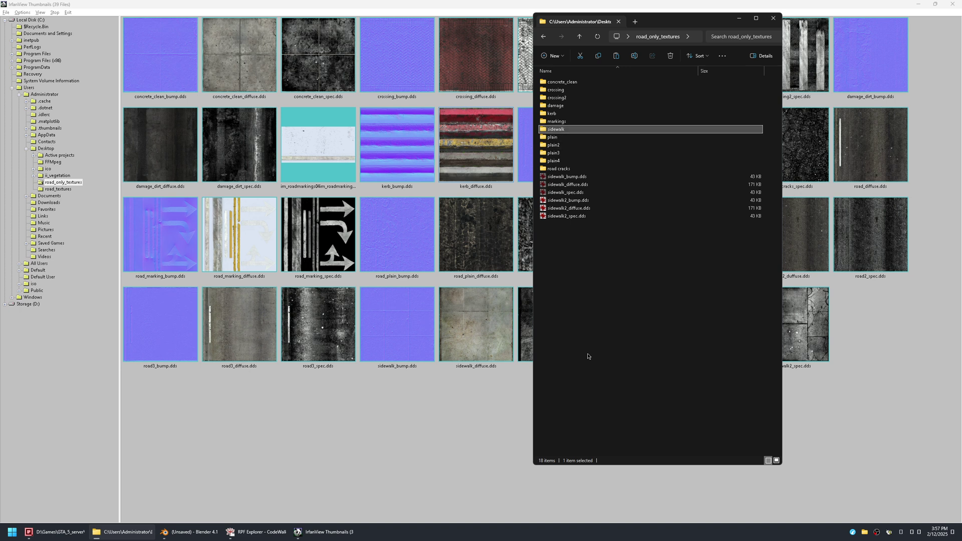
key("Return")
key("ctrl+v")
key("BackSpace")
Step: Cut the three sidewalk2 textures and create a new folder for them
key("shift+Down")
key("shift+Down")
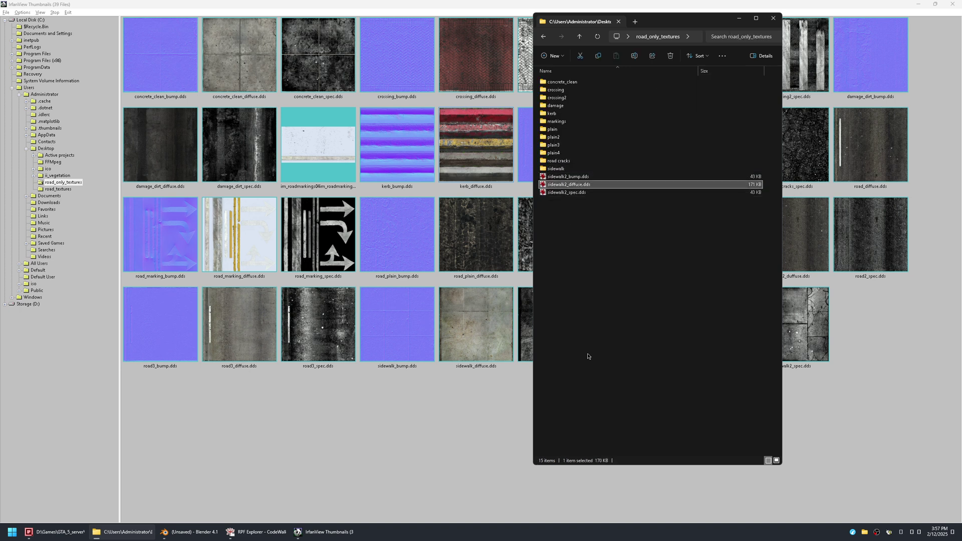
key("ctrl+x")
key("ctrl+shift+n")
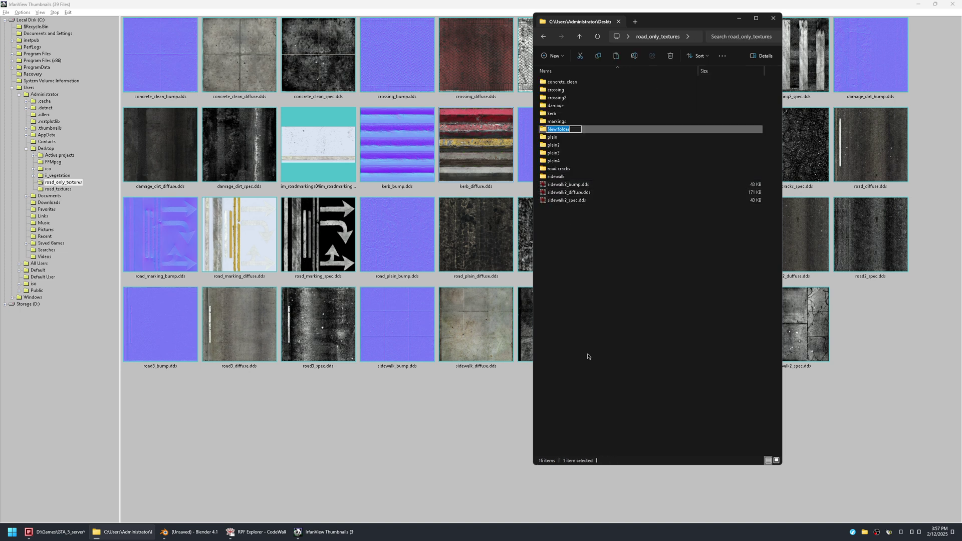
type("sidewalk")
key("Return")
key("Escape")
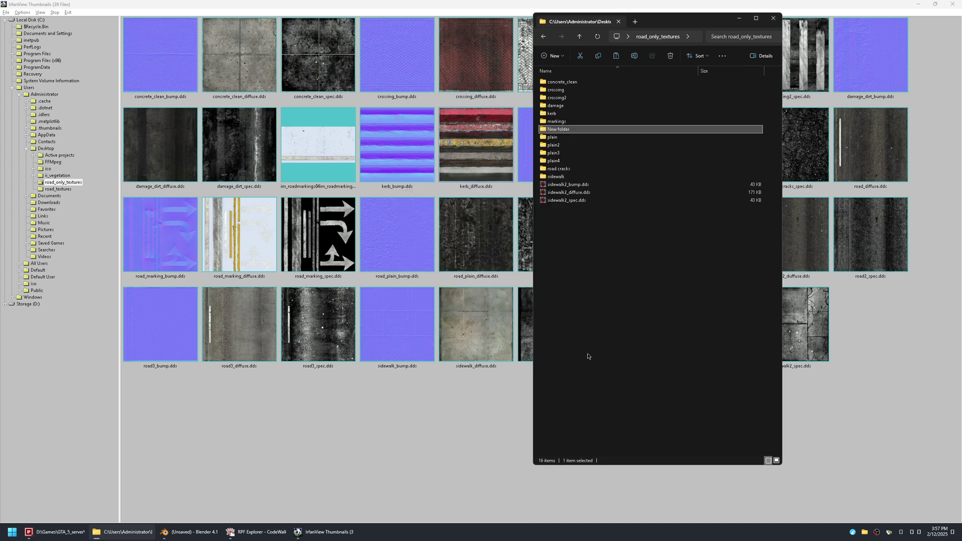
Step: Rename the new folder as sidewalk2, paste the cut textures into it and return to the parent folder
key("F2")
type("sidewalk")
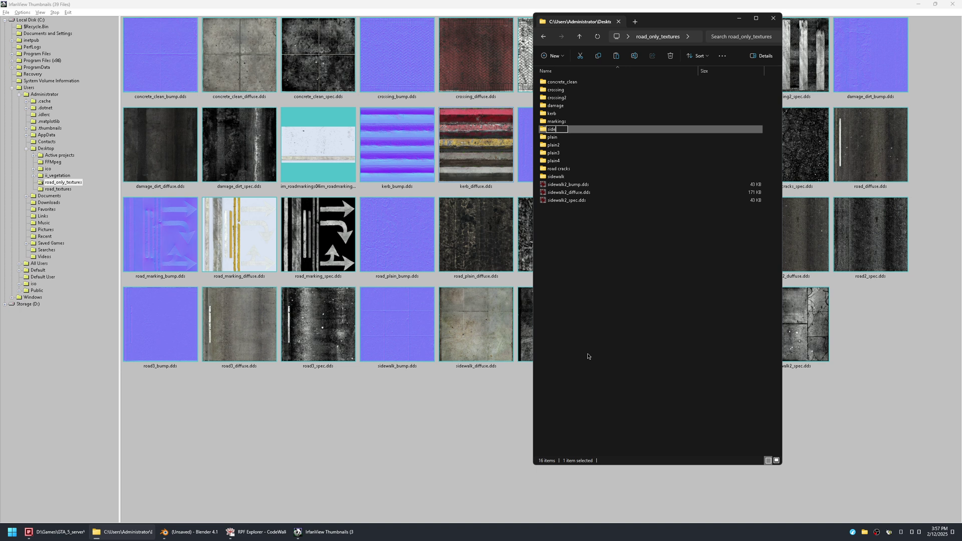
key("Return")
key("Return")
key("ctrl+v")
key("alt+Up")
Step: Go up one level, reopen road_only_textures and look through its list of sorted folders
key("alt+Up")
key("Return")
key("Down")
key("Down")
key("Down")
key("Down")
key("Down")
key("Down")
key("Down")
key("Down")
key("Down")
key("Down")
key("Down")
key("Down")
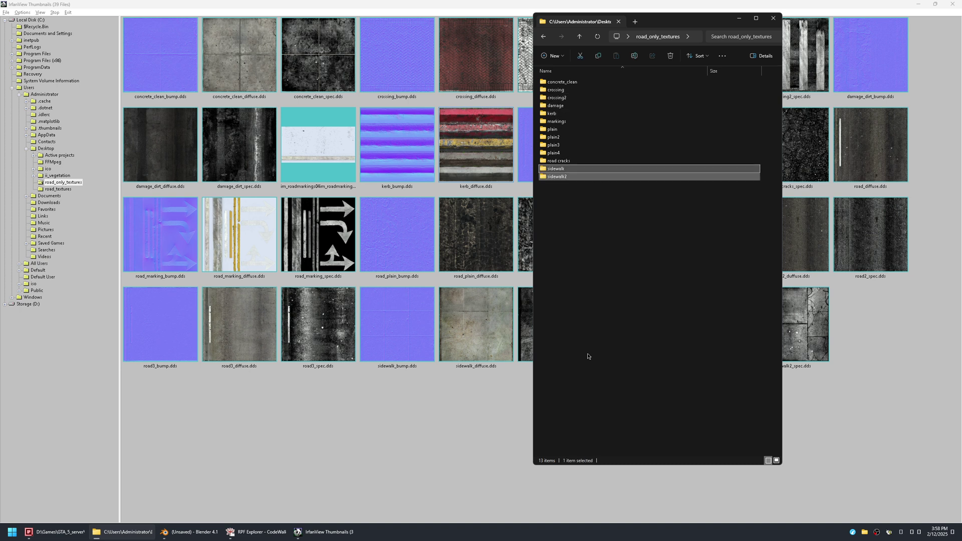
Step: Examine the combined properties of all the sorted folders in road_only_textures, close them and clear the selection
key("shift+Up")
key("shift+Up")
key("shift+Up")
key("shift+Up")
key("shift+Up")
key("shift+Up")
key("shift+Up")
key("shift+Up")
key("shift+Up")
key("shift+Up")
key("shift+Up")
key("shift+Up")
key("alt+Return")
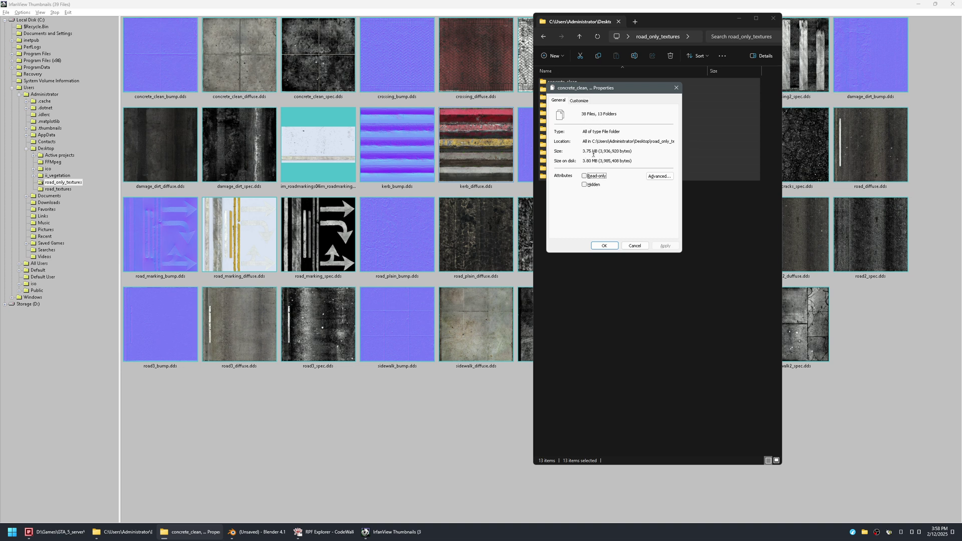
left_click(633, 245)
left_click(601, 275)
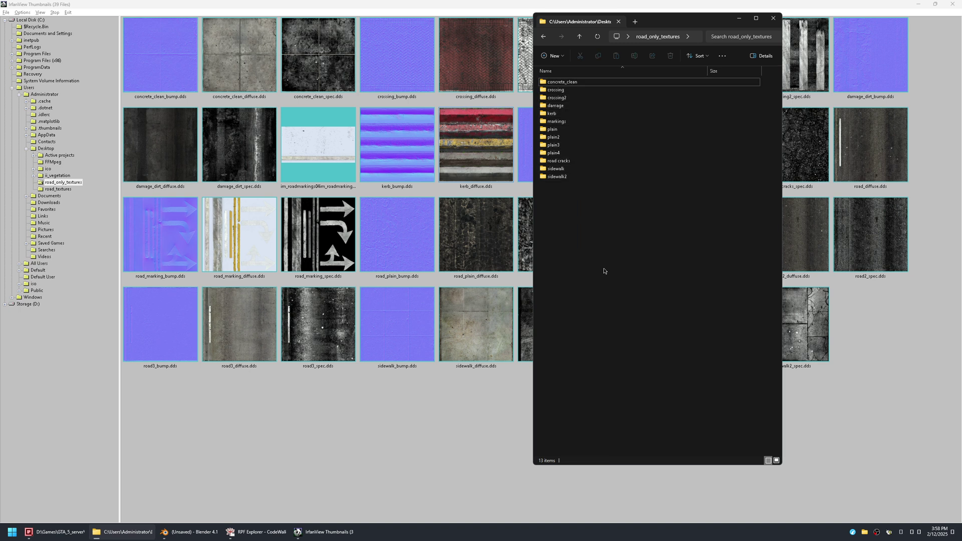
Step: Close the IrfanView thumbnails and RPF Explorer and minimise the road_only_textures window to bring Blender forward
left_click(953, 4)
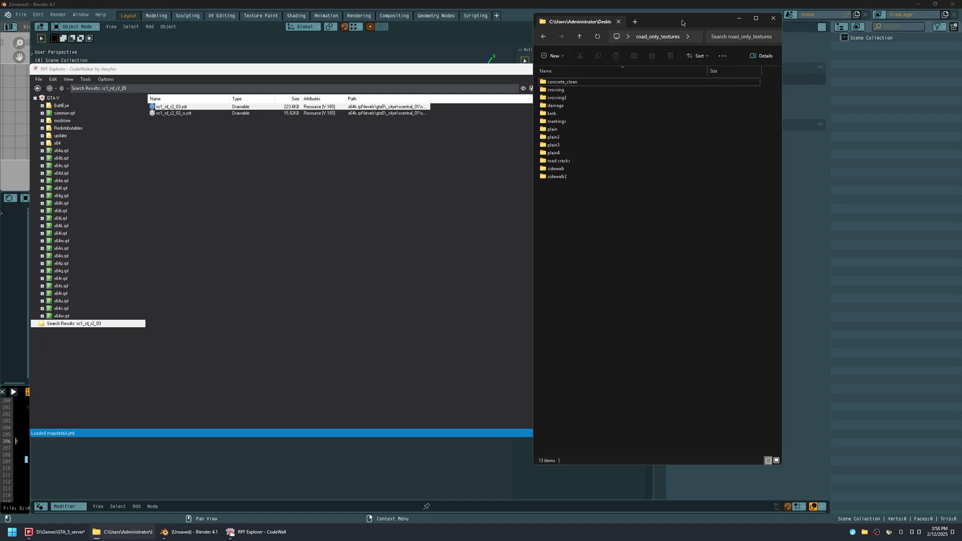
left_click_drag(682, 23, 742, 45)
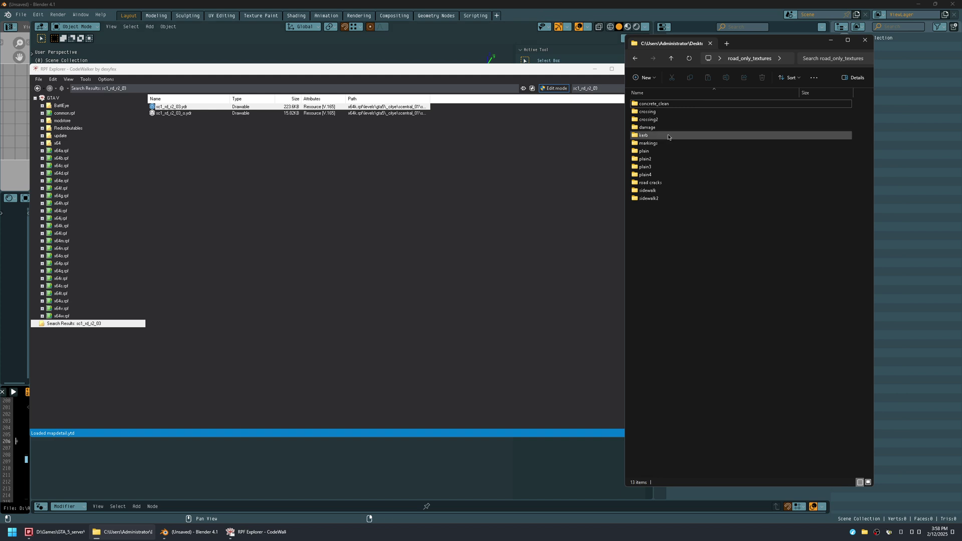
left_click(660, 183)
left_click(662, 191)
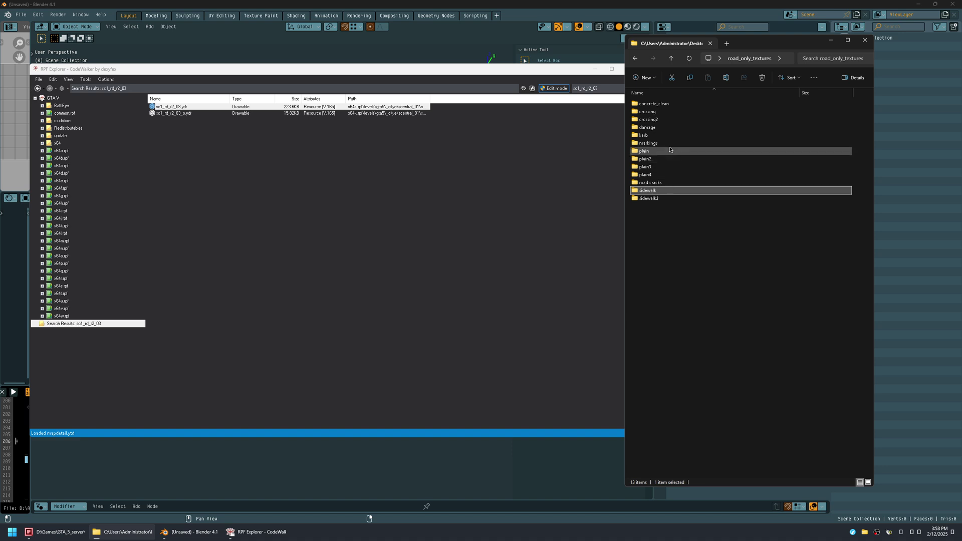
left_click(448, 155)
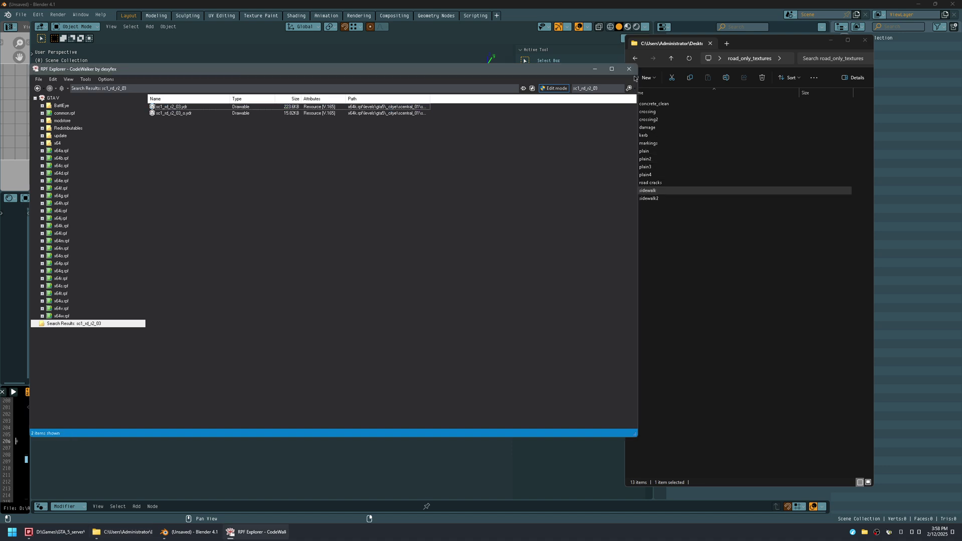
left_click(628, 69)
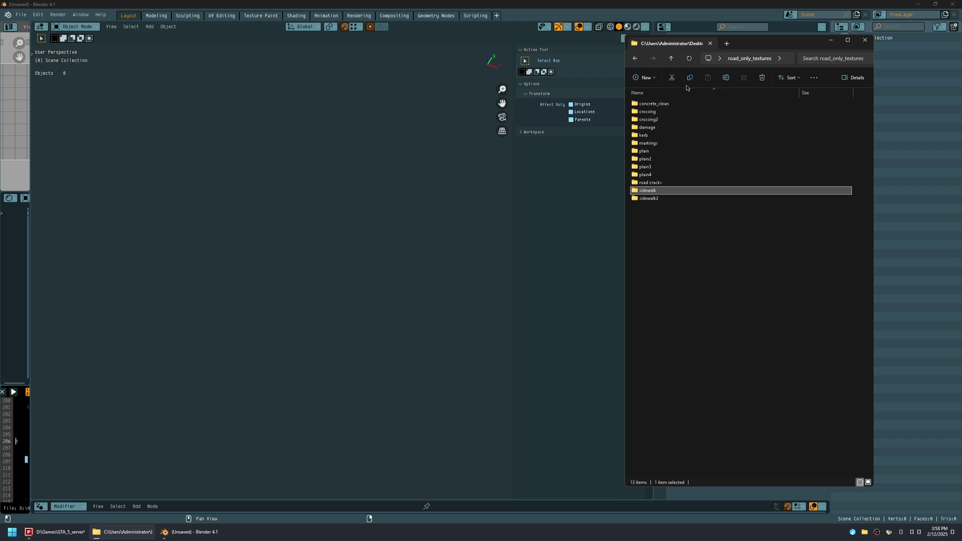
left_click_drag(763, 42, 762, 196)
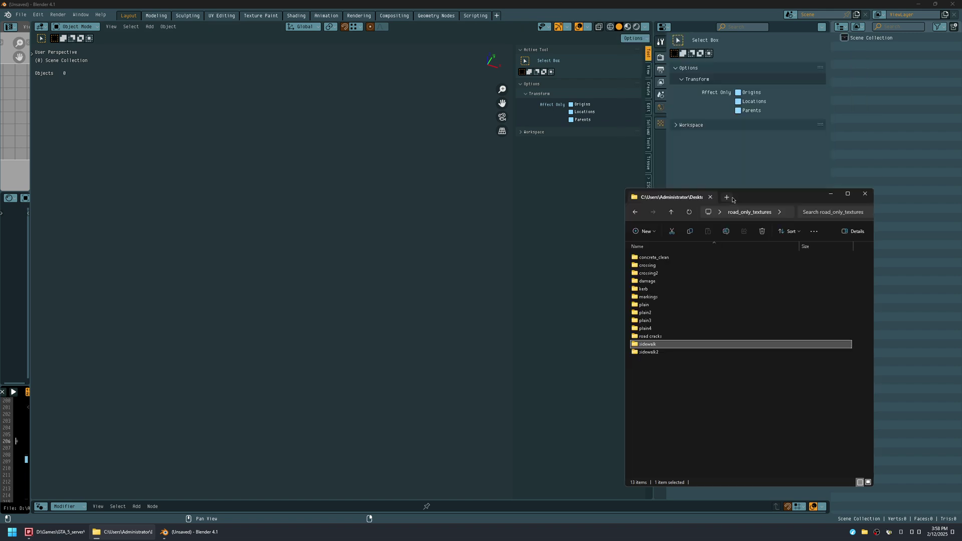
left_click(830, 194)
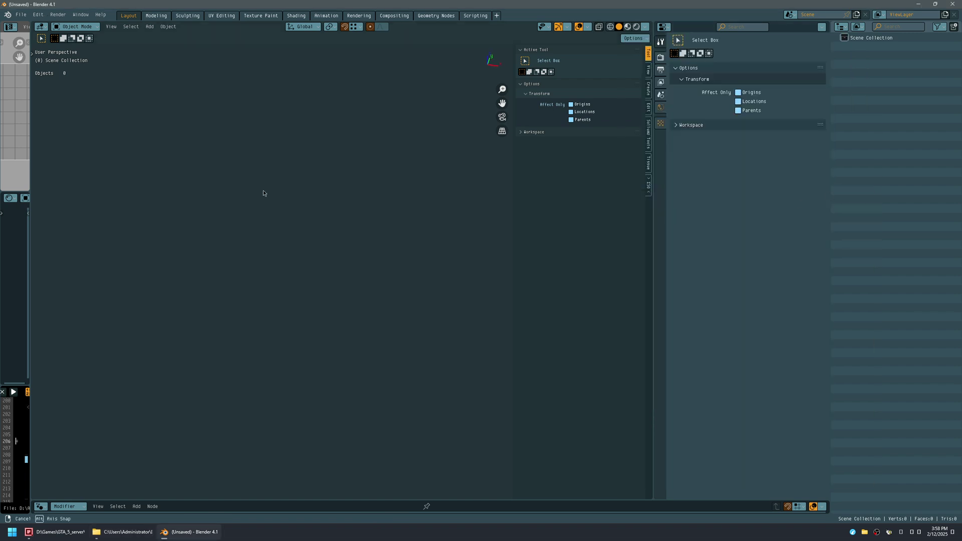
Step: Run the loaded script and use its modelling tools to add a plane with a size of 10 m
left_click(13, 392)
left_click(649, 185)
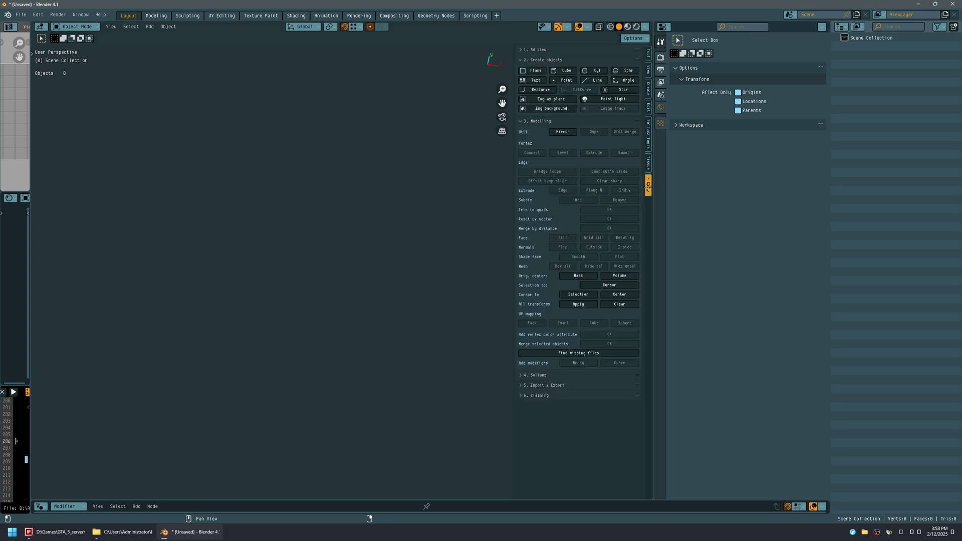
left_click(532, 70)
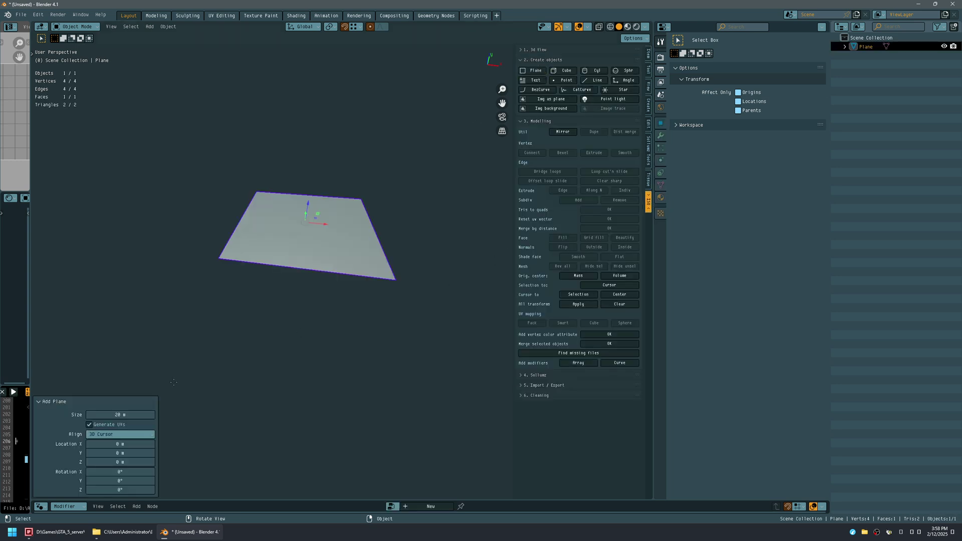
left_click(118, 415)
type("10")
key("Return")
Step: Lengthen the plane in Edit Mode by moving one edge -10 m along Y, and return to Object Mode
middle_click_drag(310, 243, 270, 232)
key("Tab")
key("2")
left_click(339, 200)
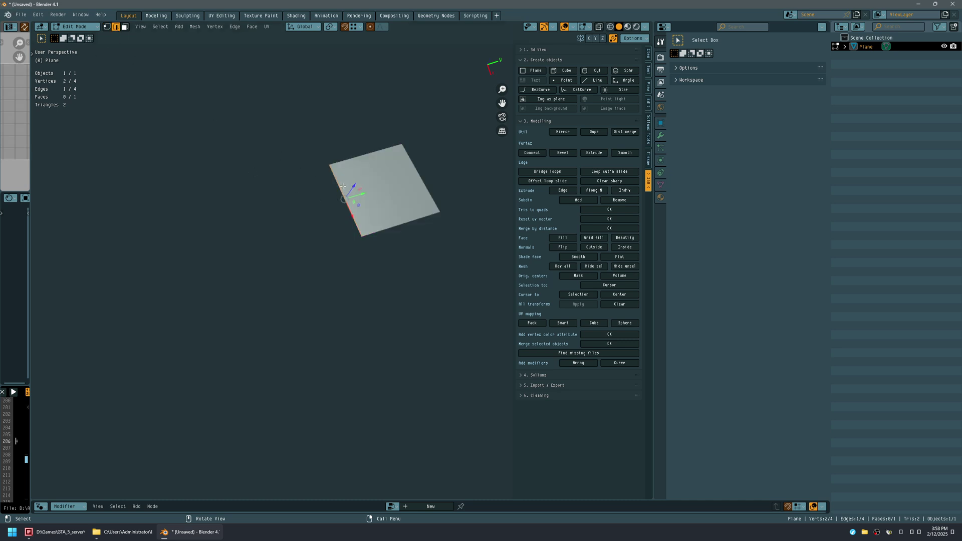
left_click_drag(360, 194, 255, 226)
left_click(130, 450)
type("-10")
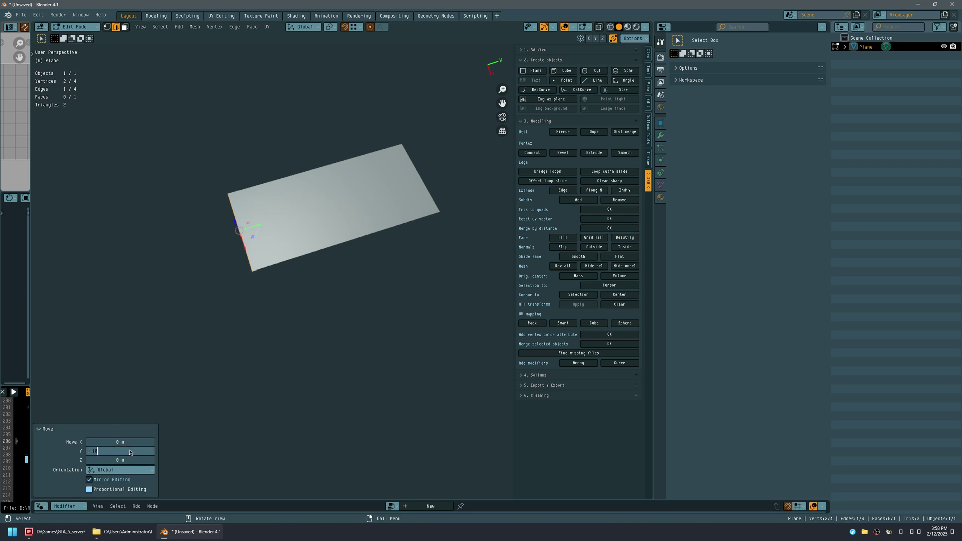
key("Return")
middle_click_drag(267, 361, 338, 244)
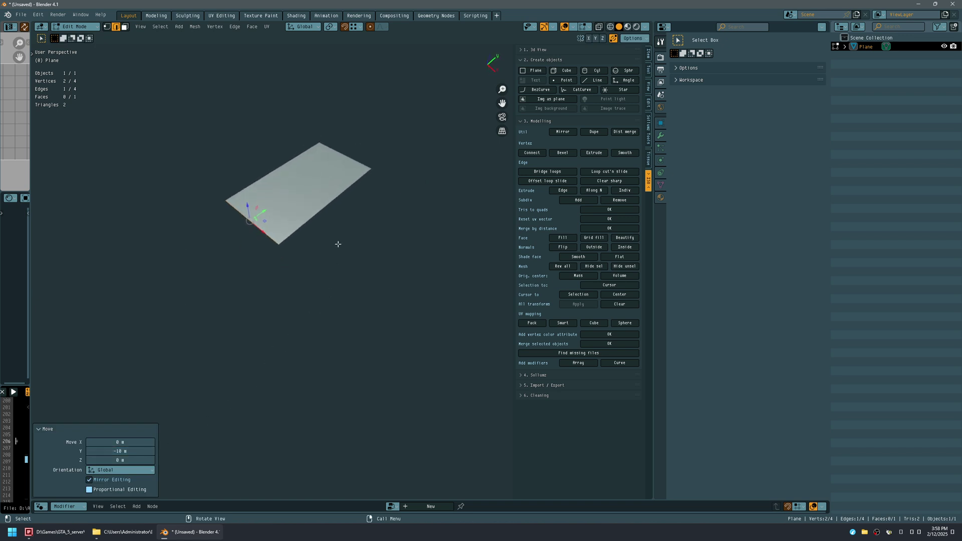
middle_click_drag(330, 166, 343, 301)
key("Tab")
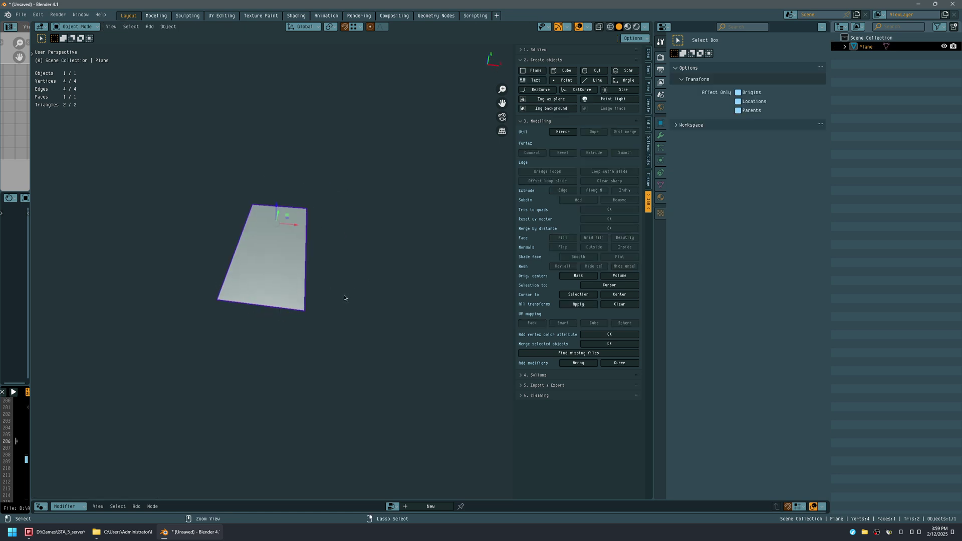
Step: Set the plane's origin to its centre of mass (surface)
left_click(579, 277)
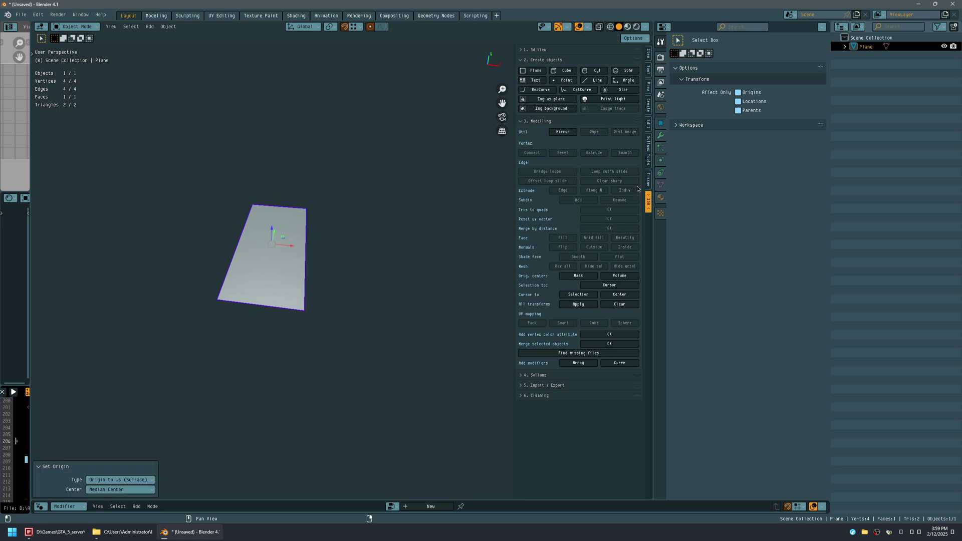
middle_click_drag(350, 264, 411, 253)
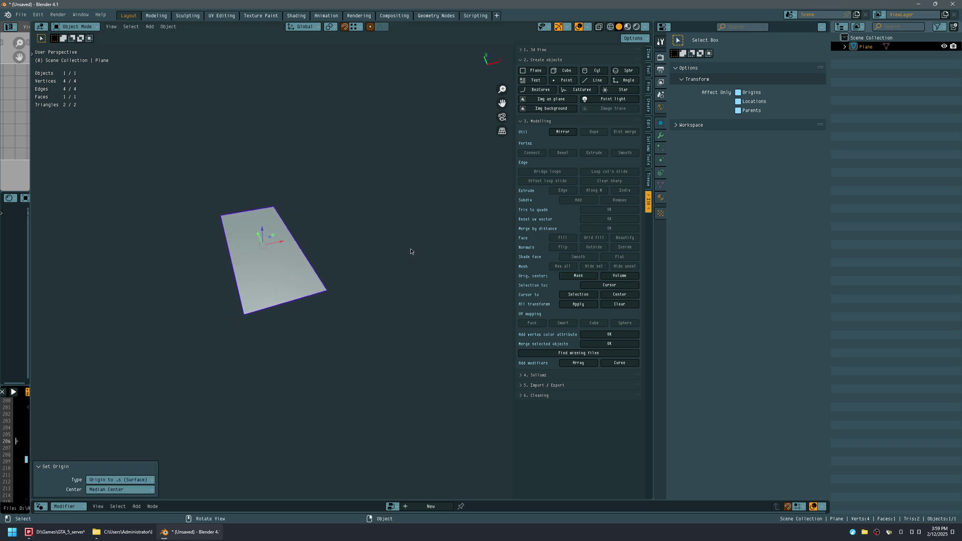
middle_click_drag(355, 250, 308, 269)
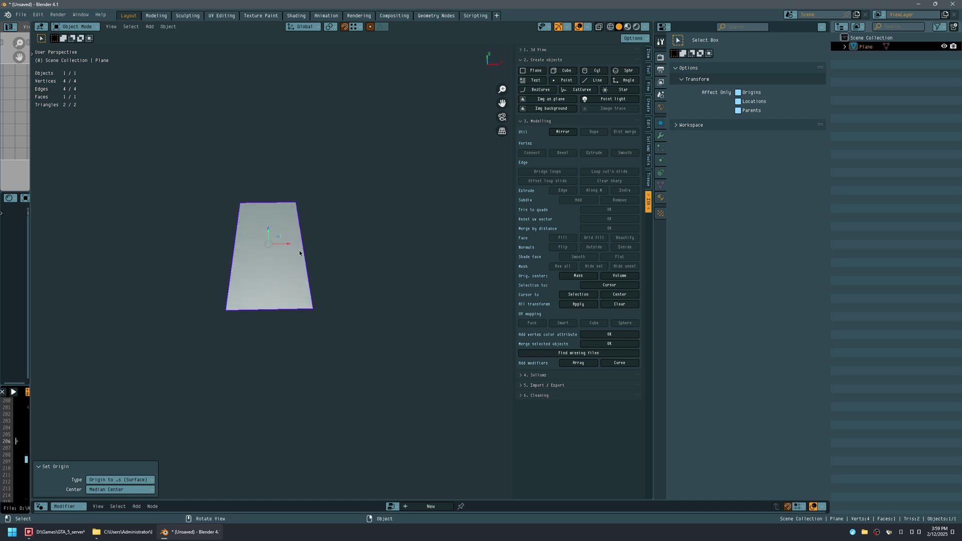
middle_click_drag(352, 243, 296, 297)
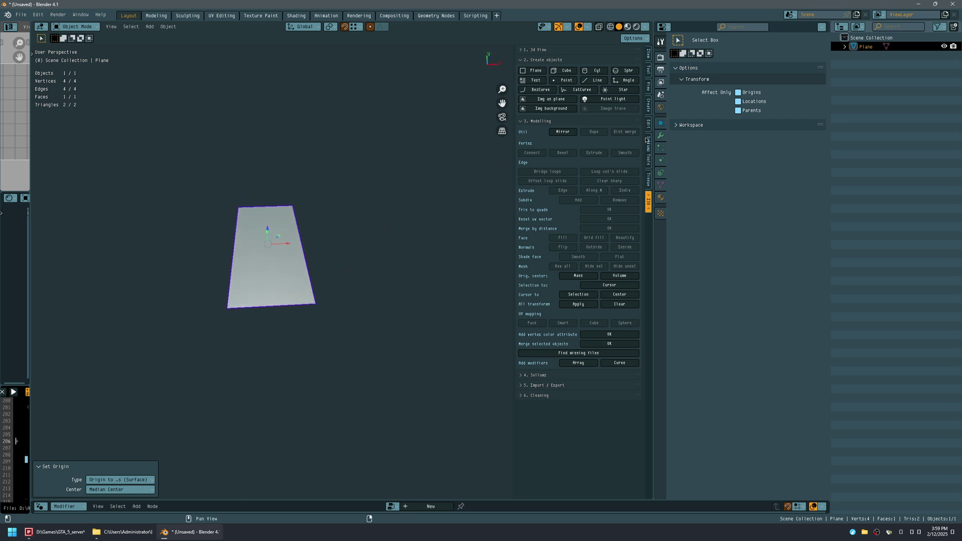
Step: Import the CodeWalker file ambulance.yft.xml from the recent ped folder as a scale reference
left_click(648, 158)
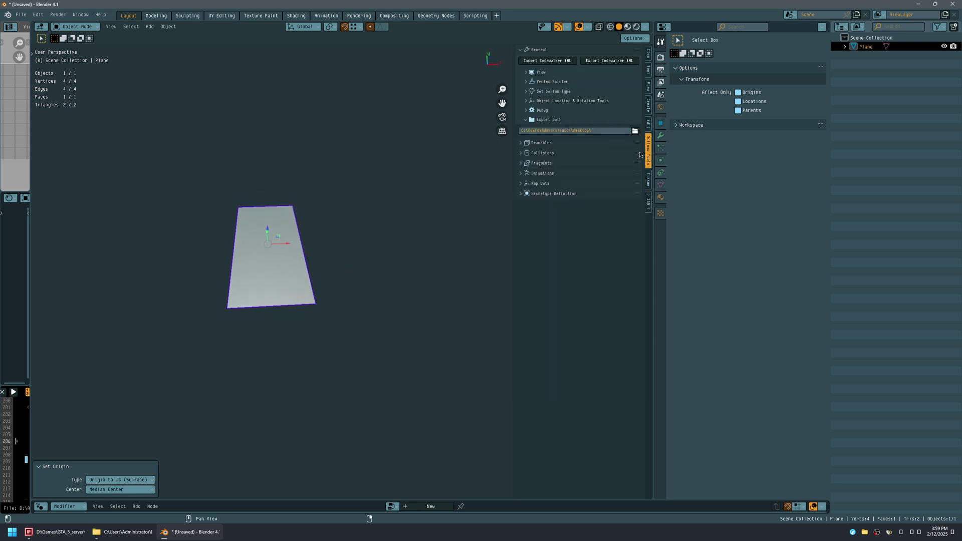
left_click(551, 62)
left_click(192, 283)
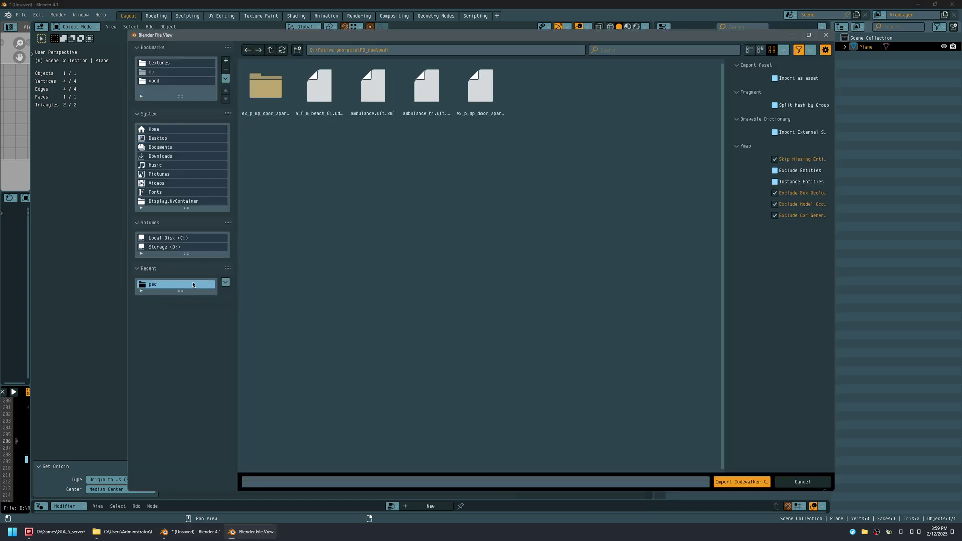
double_click(377, 94)
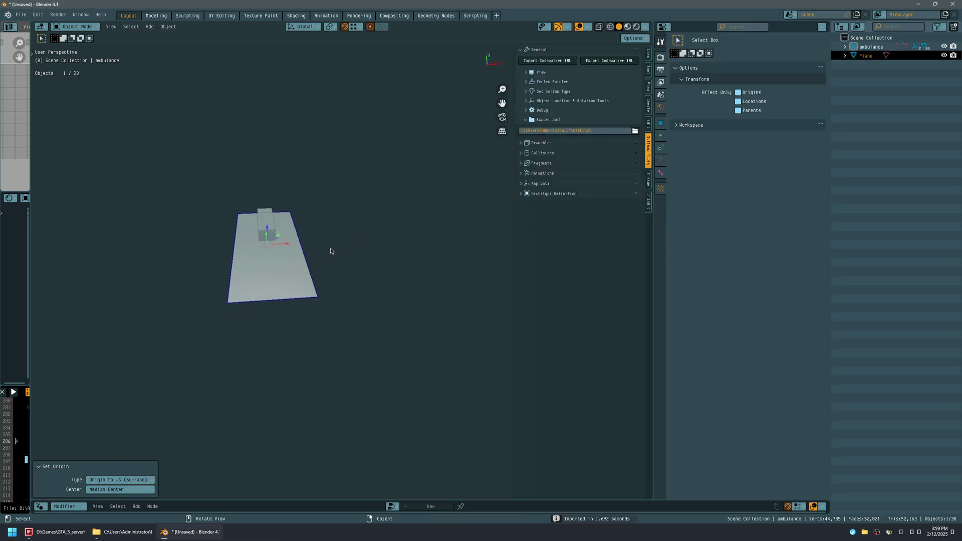
right_click(863, 59)
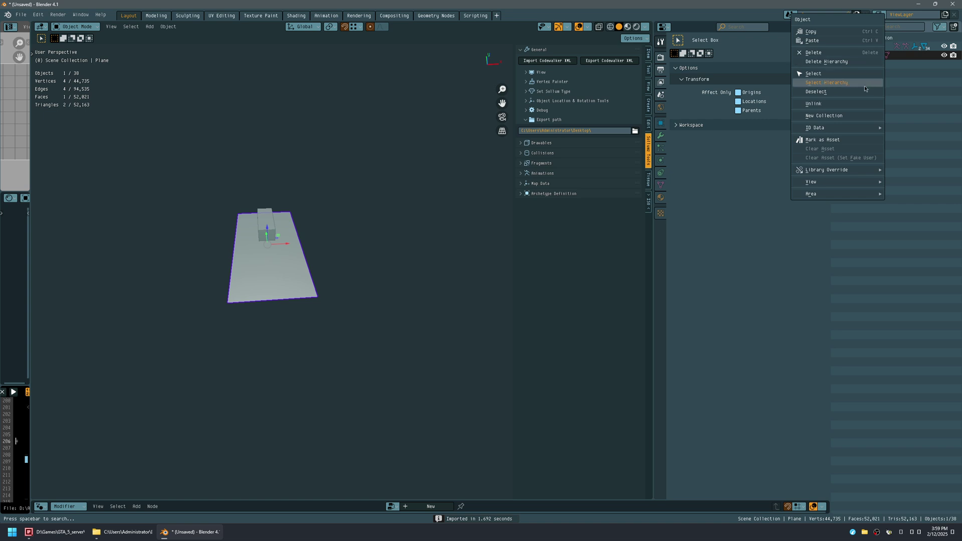
Step: Move the plane about -3.71 m along X so the ambulance stands at its long edge
middle_click_drag(390, 204, 366, 279)
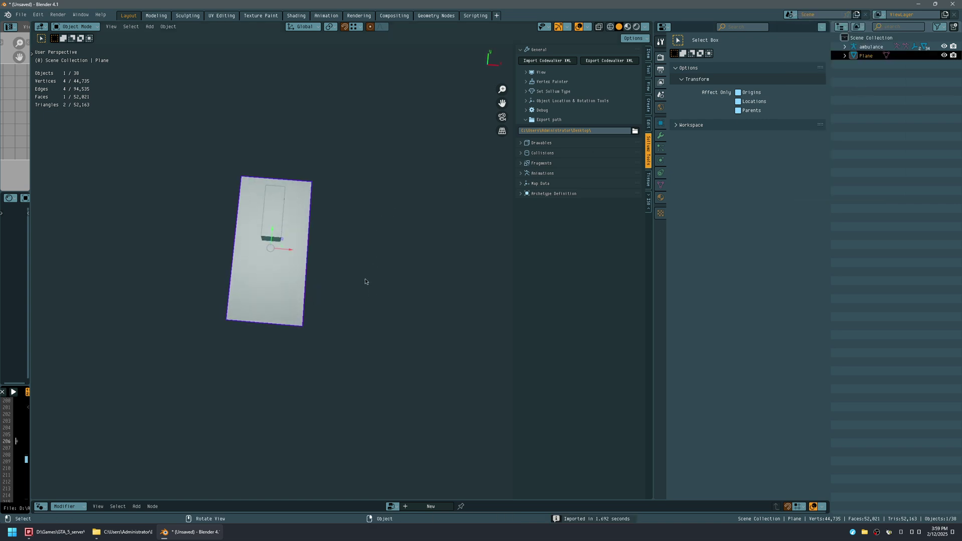
left_click_drag(289, 252, 266, 246)
middle_click_drag(266, 246, 292, 156)
scroll(280, 172, "up", 5)
scroll(281, 172, "down", 3)
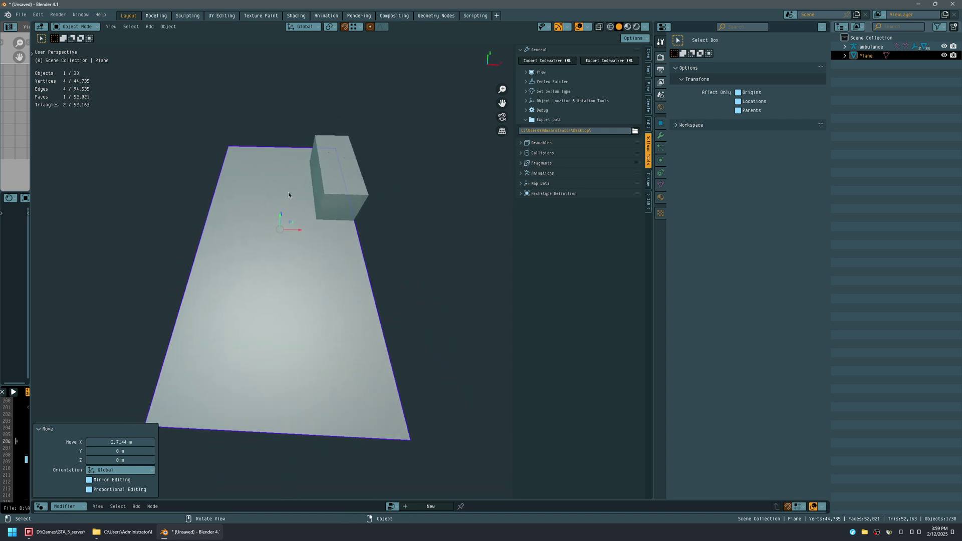
middle_click_drag(287, 401, 381, 301)
middle_click_drag(398, 247, 411, 243, "shift")
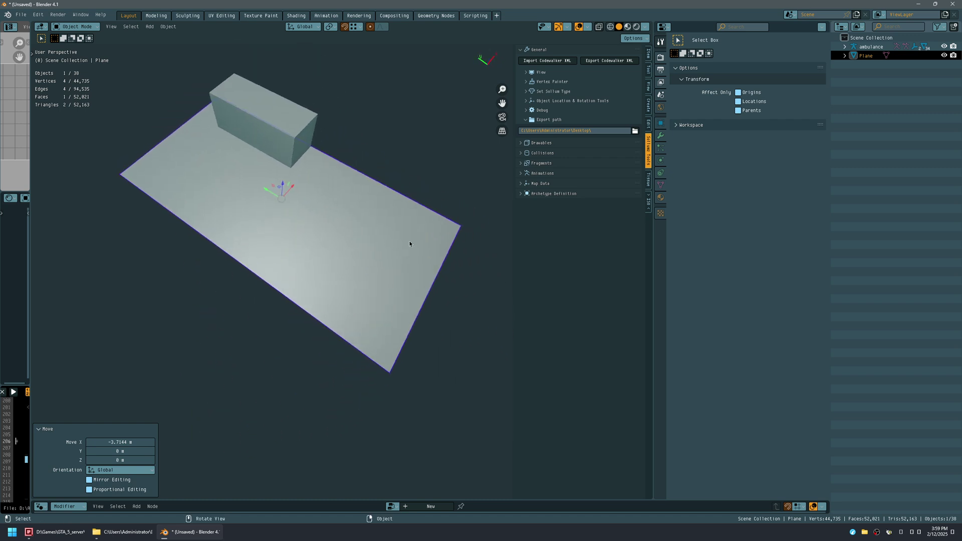
Step: Rename the plane object as road_begin
double_click(870, 56)
key("BackSpace")
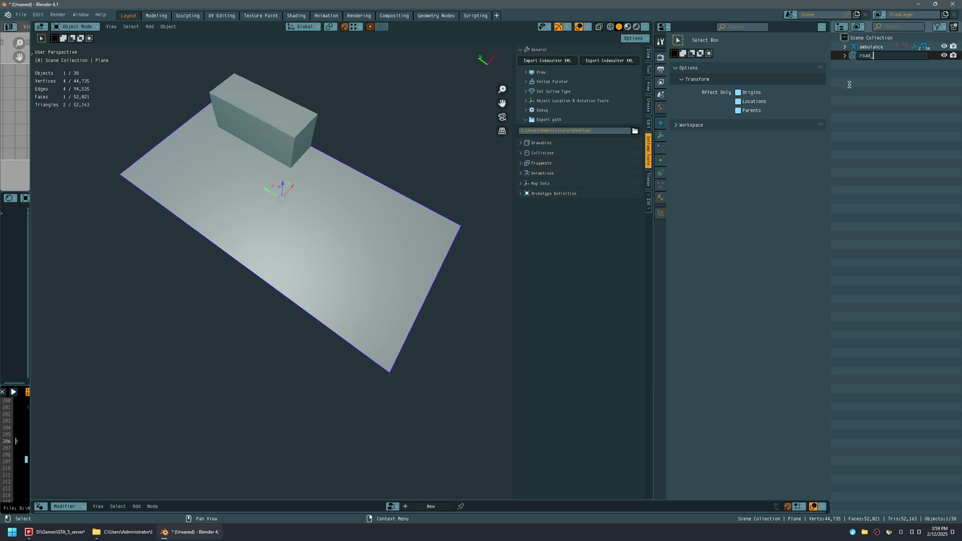
key("Return")
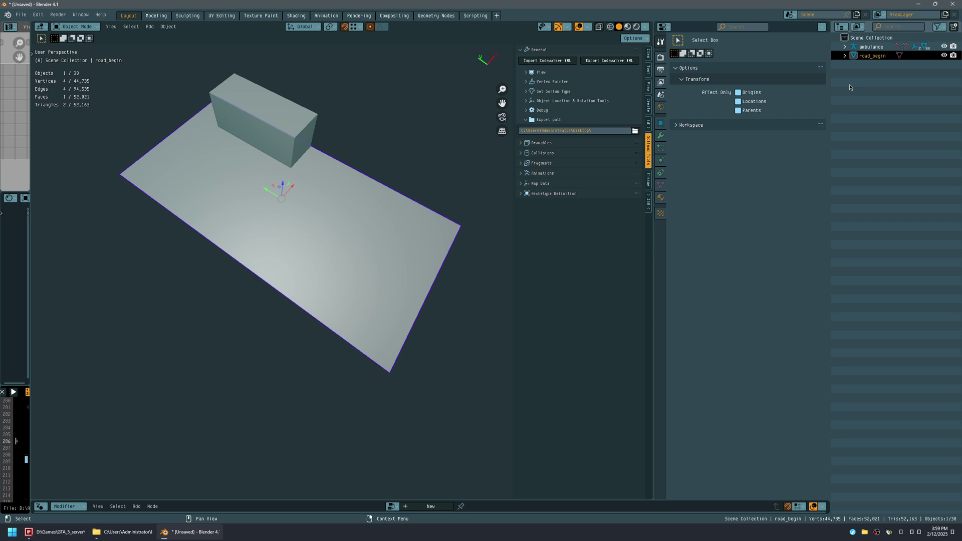
Step: Import the a_f_m_beach_01 pedestrian as CodeWalker XML and select its whole hierarchy
left_click(555, 61)
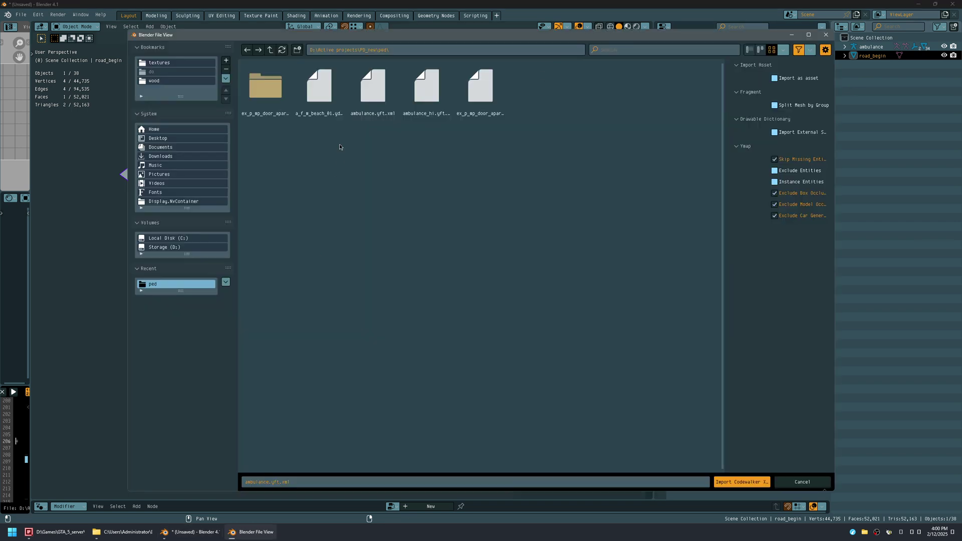
double_click(319, 100)
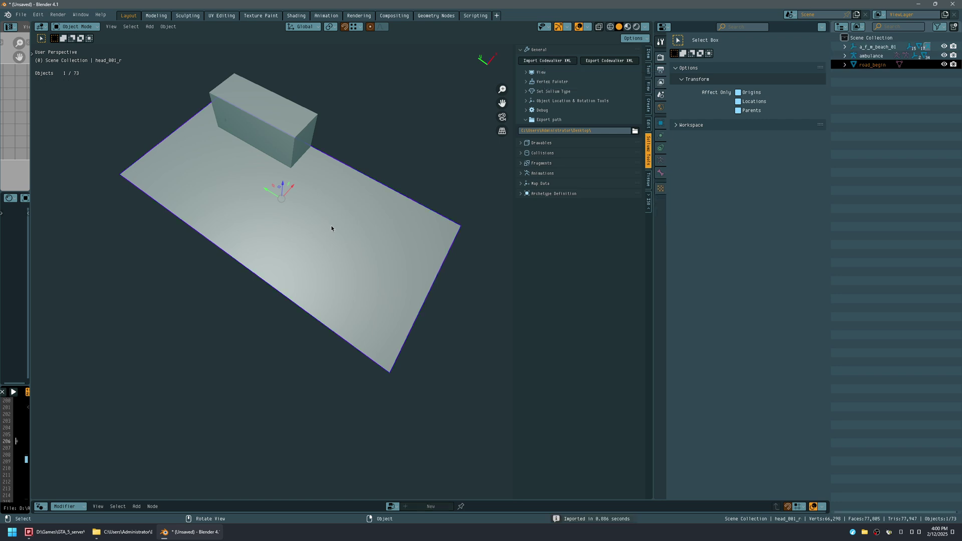
middle_click_drag(331, 228, 288, 191)
right_click(884, 48)
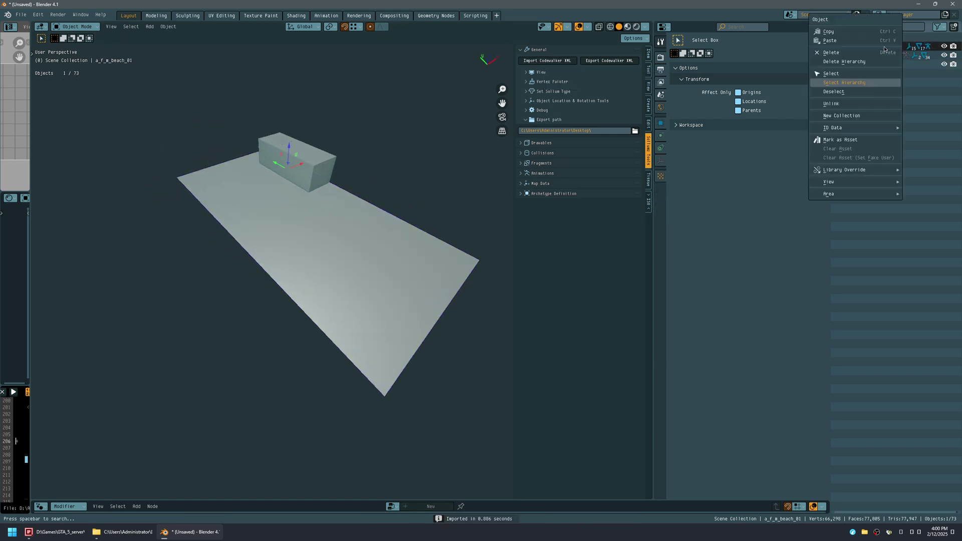
left_click(874, 82)
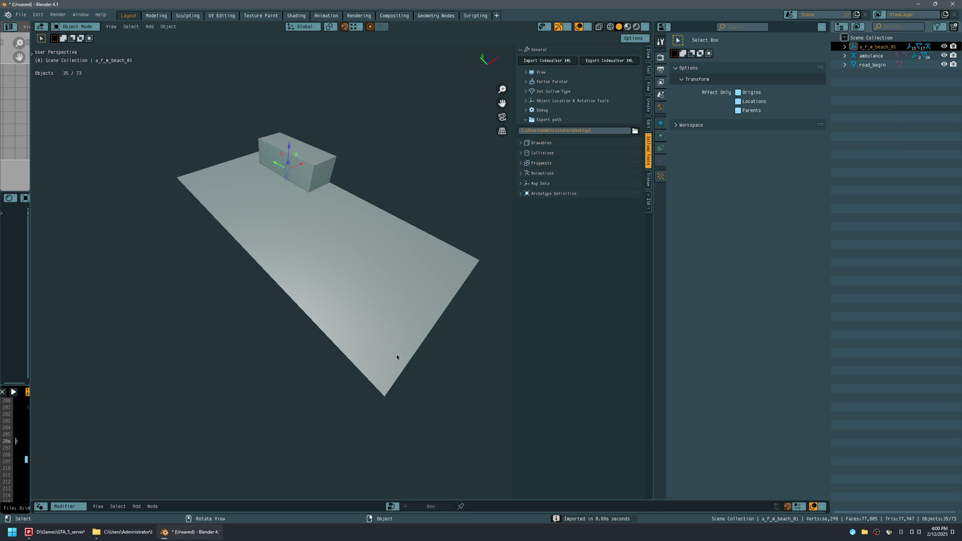
Step: Snap the pedestrian to the road plane's near corner, moving it about 1.29 m in X and -15 m in Y
key("g")
left_click(480, 261, "ctrl")
middle_click_drag(436, 238, 334, 179)
Step: Maximise the 3D viewport without its sidebar and raise the pedestrian about 0.98 m along Z to stand at plane level
key("ctrl+alt+space")
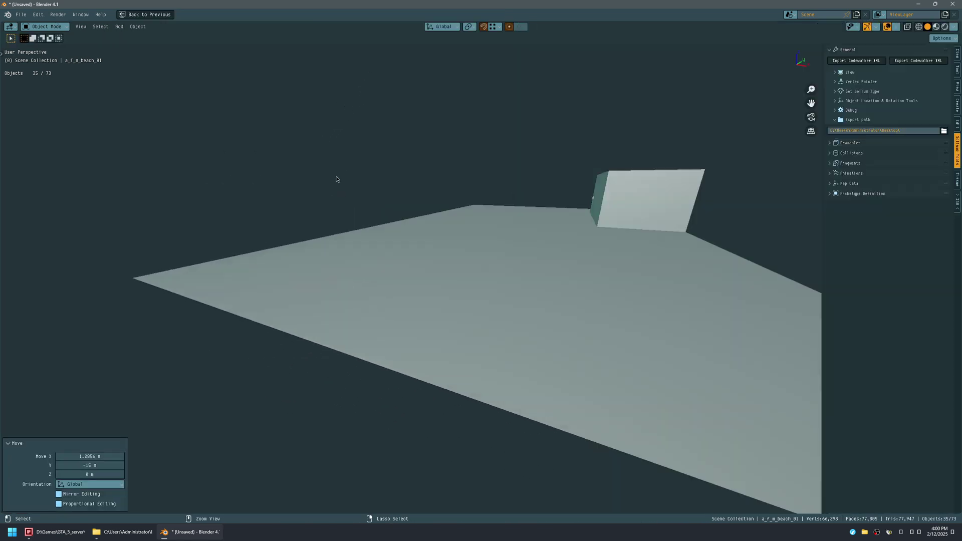
key("n")
scroll(586, 254, "down", 3)
middle_click_drag(586, 254, 503, 252)
key("g")
key("z")
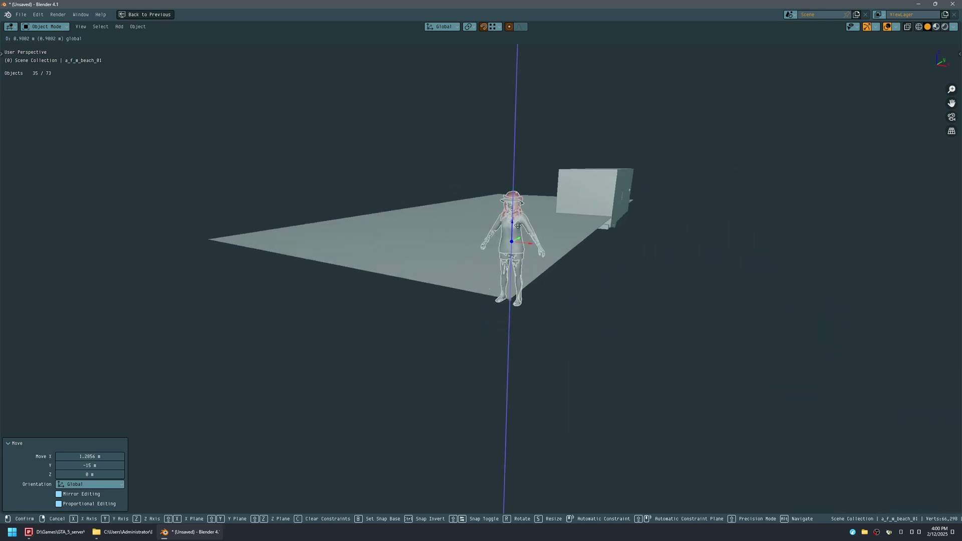
left_click(545, 257)
middle_click_drag(545, 257, 548, 326)
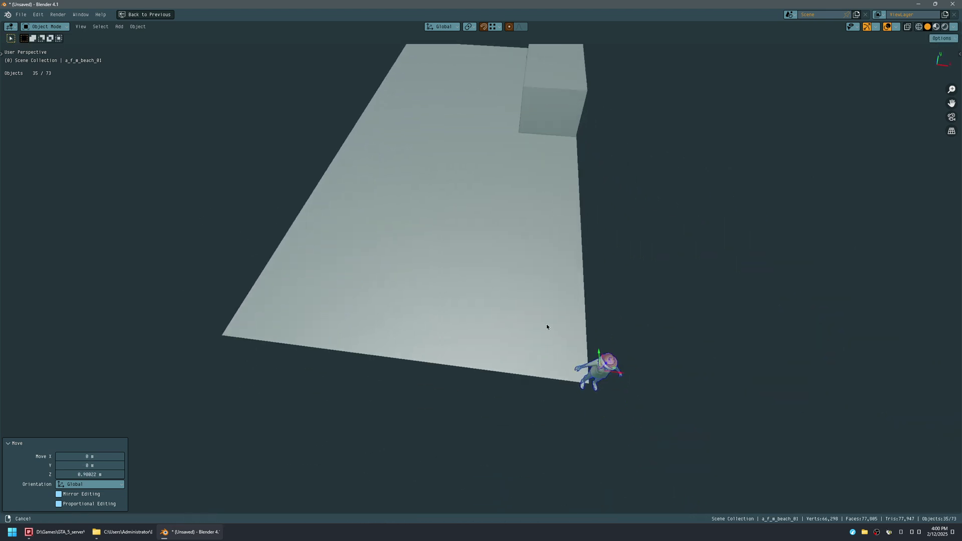
Step: Move the pedestrian horizontally onto the road plane's corner, about -0.47 m in X and 0.37 m in Y
middle_click_drag(611, 368, 466, 420)
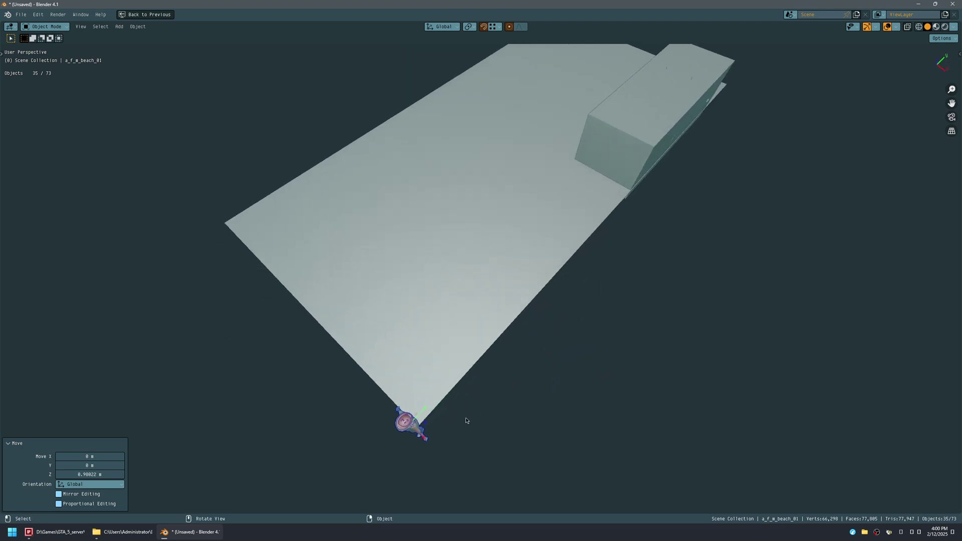
key("g")
key("shift+z")
left_click(432, 400)
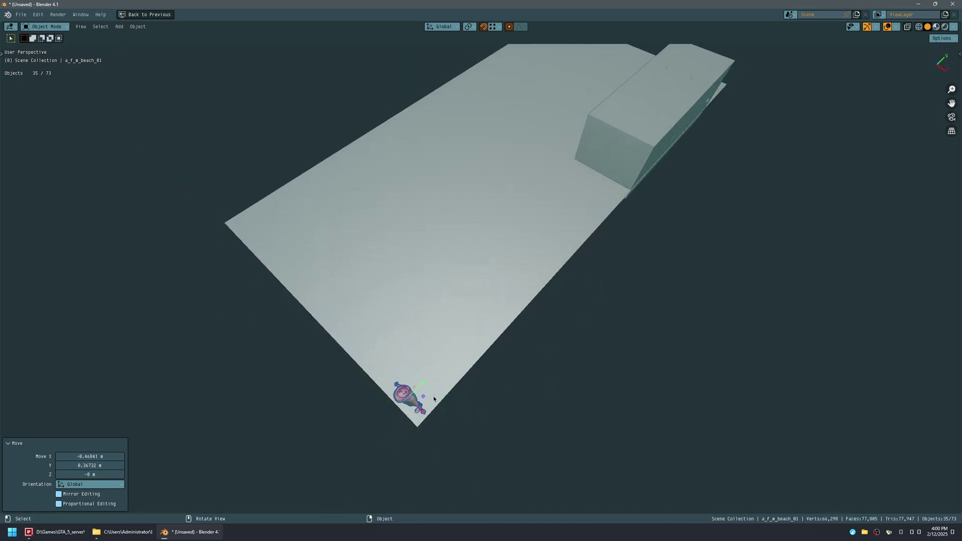
Step: Raise the pedestrian about 0.024 m along Z so the feet rest on the road plane
middle_click_drag(432, 400, 492, 313)
scroll(531, 211, "up", 8)
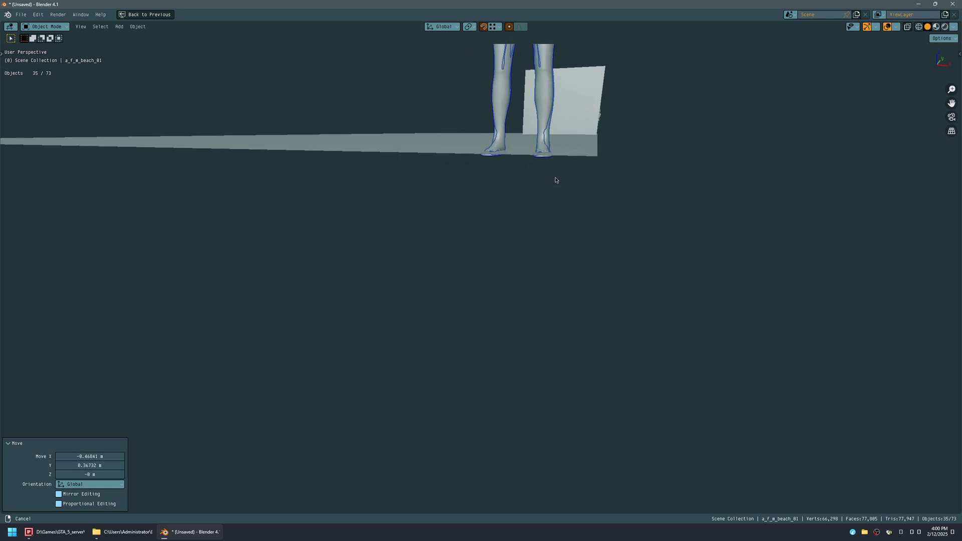
middle_click_drag(544, 185, 506, 157)
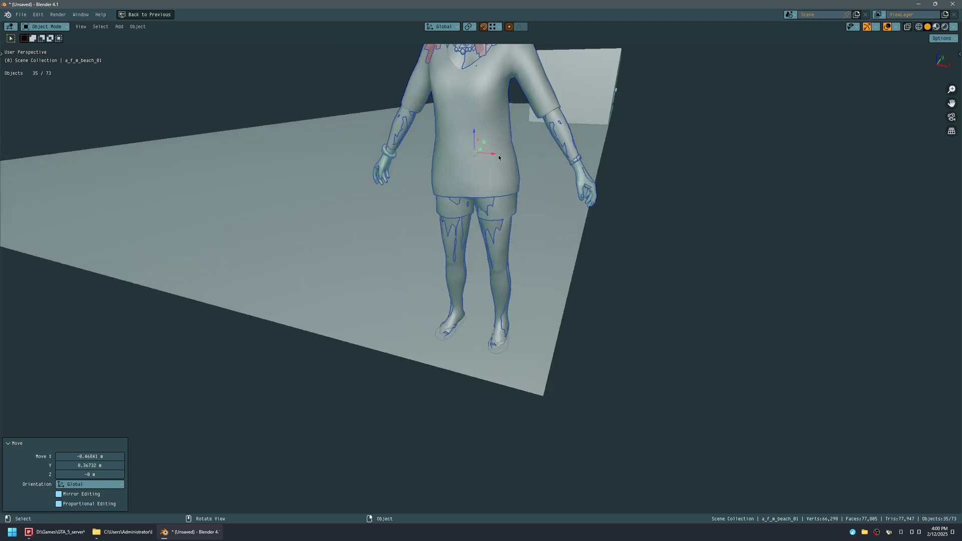
left_click_drag(474, 136, 475, 130)
middle_click_drag(524, 301, 537, 277)
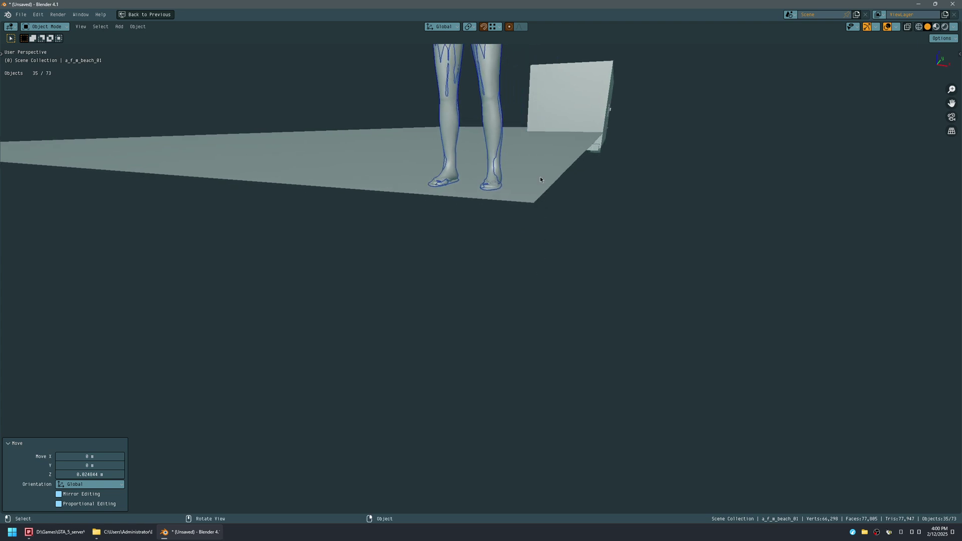
Step: Delete the chassis_dummy.col box enclosing the ambulance
left_click(534, 201)
middle_click_drag(534, 201, 480, 184)
left_click(452, 115)
middle_click_drag(650, 169, 374, 160)
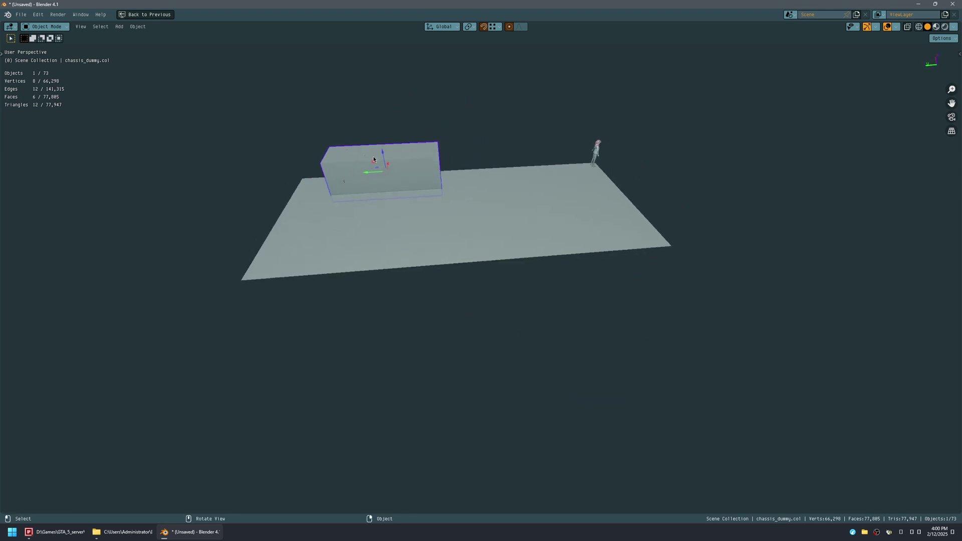
key("x")
left_click(374, 154)
Step: Delete chassis.col and the remaining collision mesh covering the ambulance body
left_click(375, 156)
left_click(376, 155)
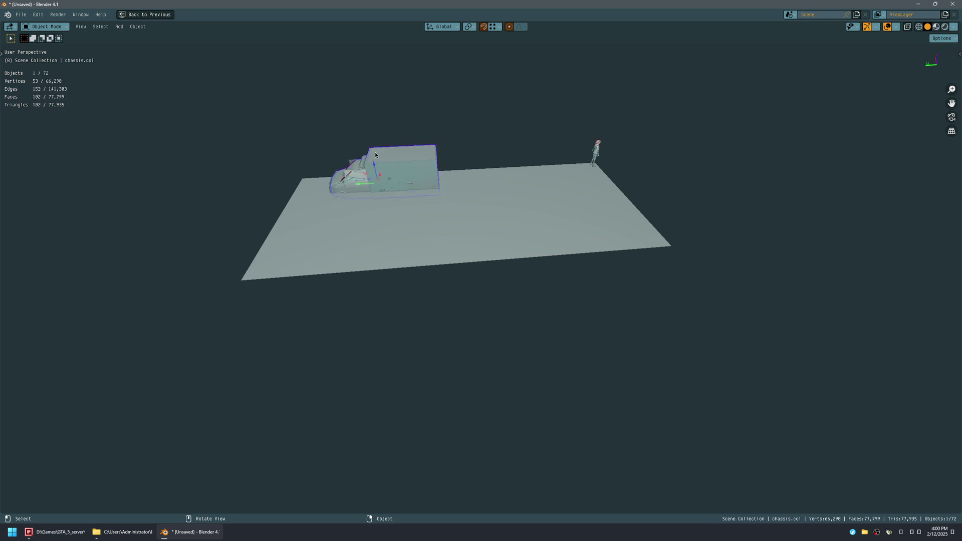
key("Delete")
left_click(388, 147)
left_click(387, 147)
key("x")
left_click(388, 147)
Step: Restore the full window layout, select the whole ambulance hierarchy and raise it about 0.77 m along Z
middle_click_drag(426, 158, 548, 184)
middle_click_drag(423, 283, 528, 242, "ctrl")
scroll(547, 255, "down", 3)
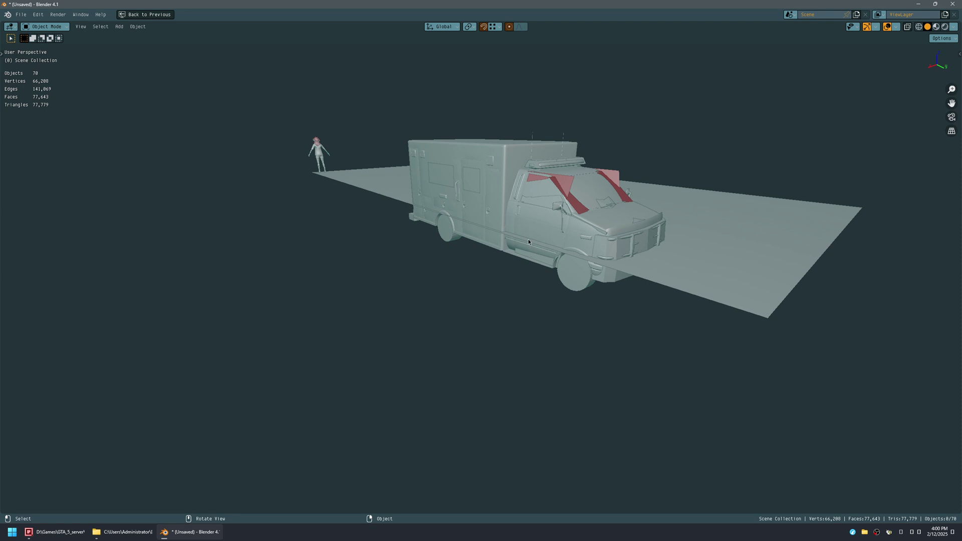
key("ctrl+space")
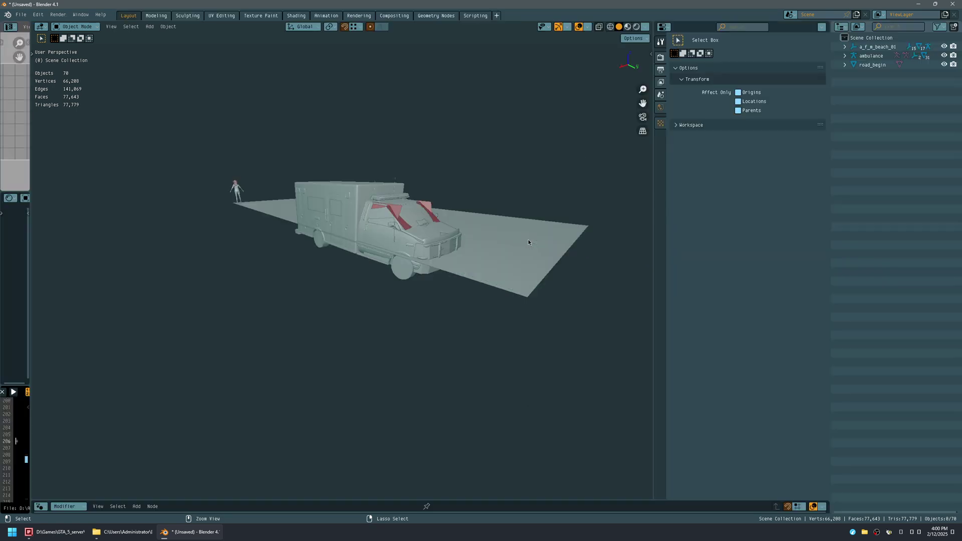
right_click(870, 56)
left_click(846, 82)
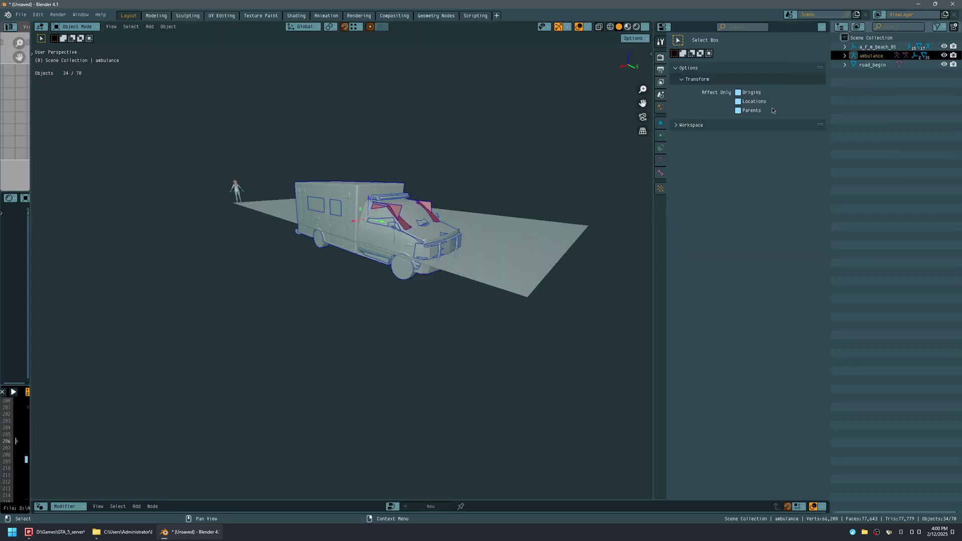
left_click_drag(366, 209, 390, 184)
middle_click_drag(390, 184, 299, 218)
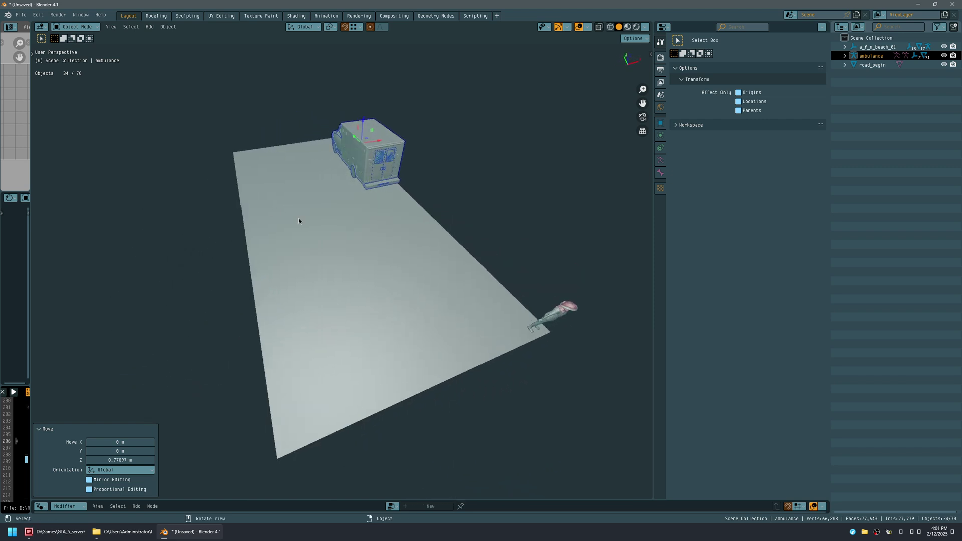
Step: Save the scene to the Desktop as tutorial.blend
key("ctrl+s")
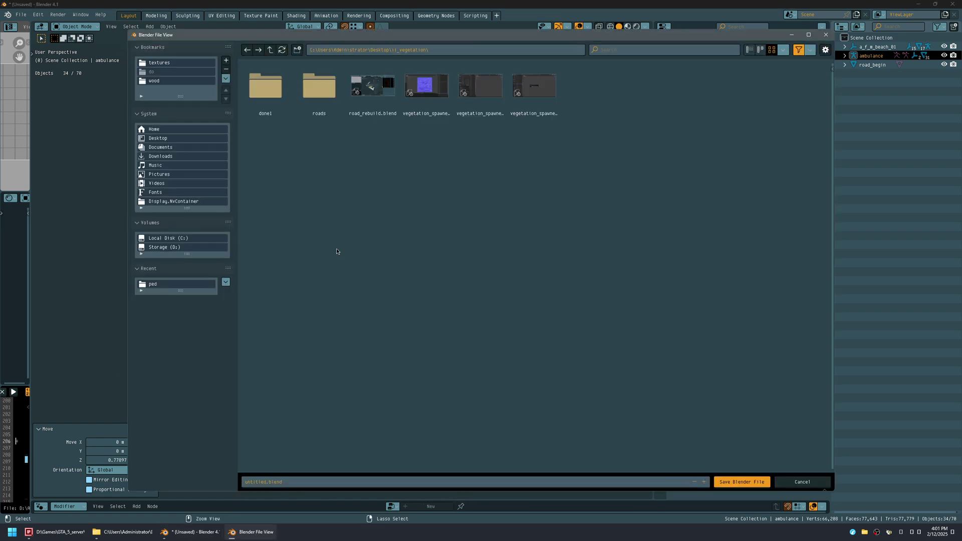
left_click(189, 142)
left_click(325, 481)
key("Home")
key("shift+Right")
key("shift+Right")
key("shift+Right")
key("shift+Right")
key("shift+Right")
key("shift+Right")
key("shift+Right")
key("shift+Right")
type("tutorial")
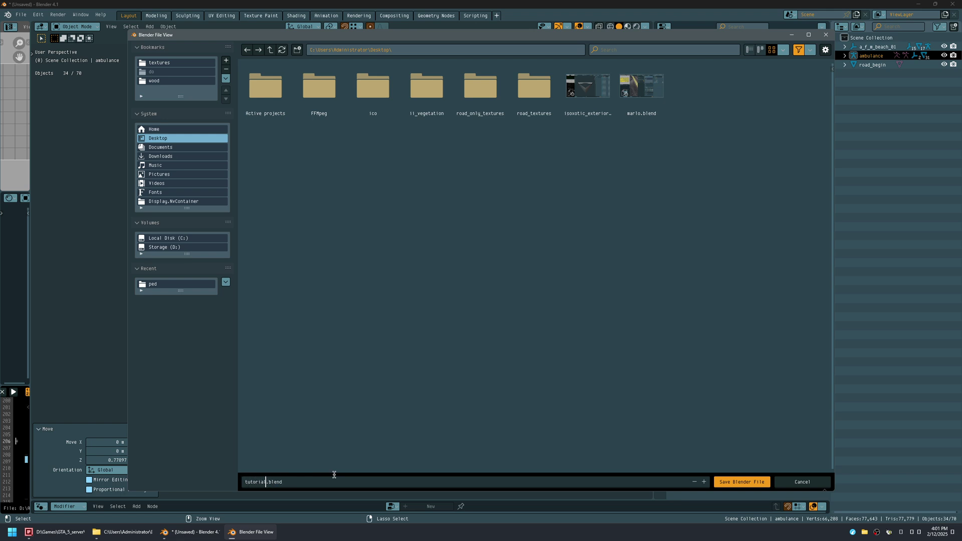
key("Return")
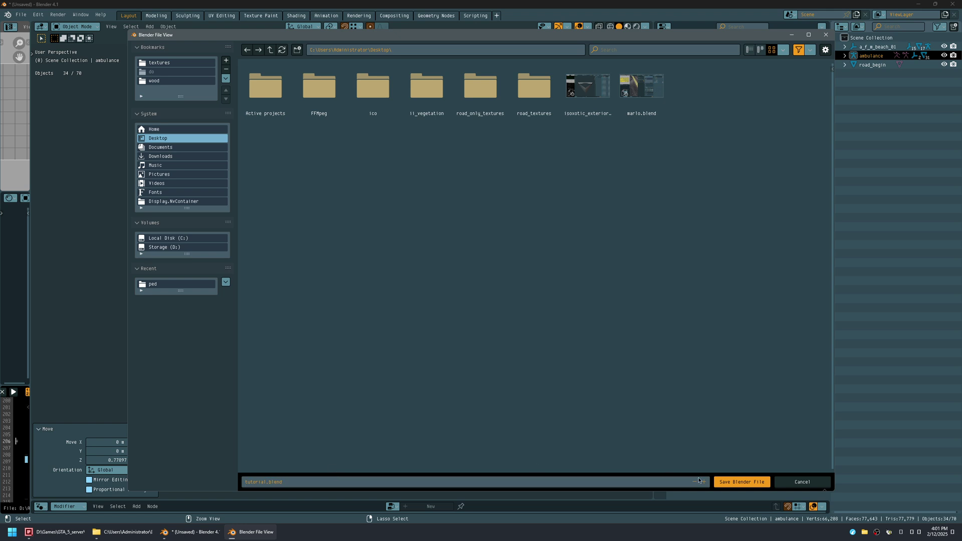
left_click(742, 481)
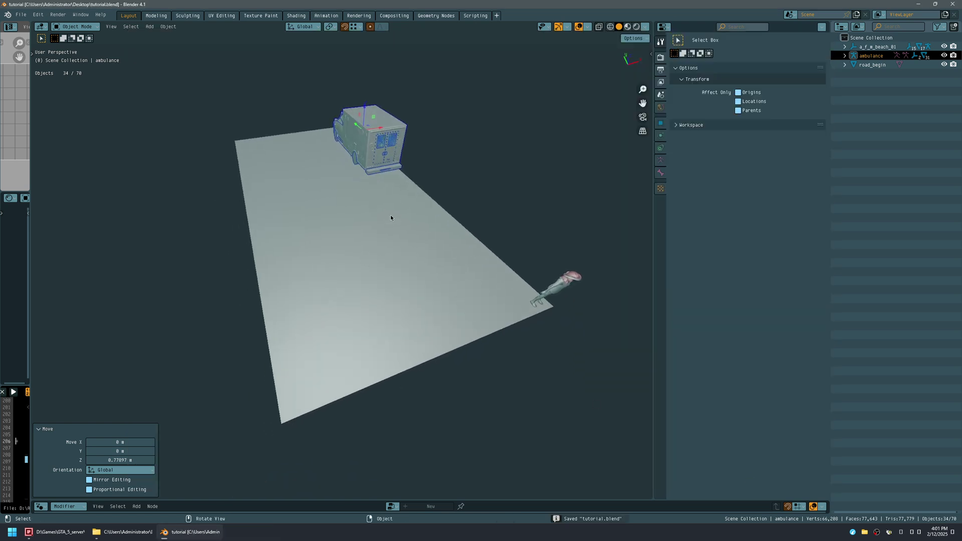
Step: Open the road_begin plane in Edit Mode with face selection active
middle_click_drag(391, 222, 285, 202)
mouse_move(433, 264)
middle_mouse_down("ctrl")
mouse_move(436, 251)
mouse_move(450, 262)
middle_mouse_up("ctrl")
left_click(287, 229)
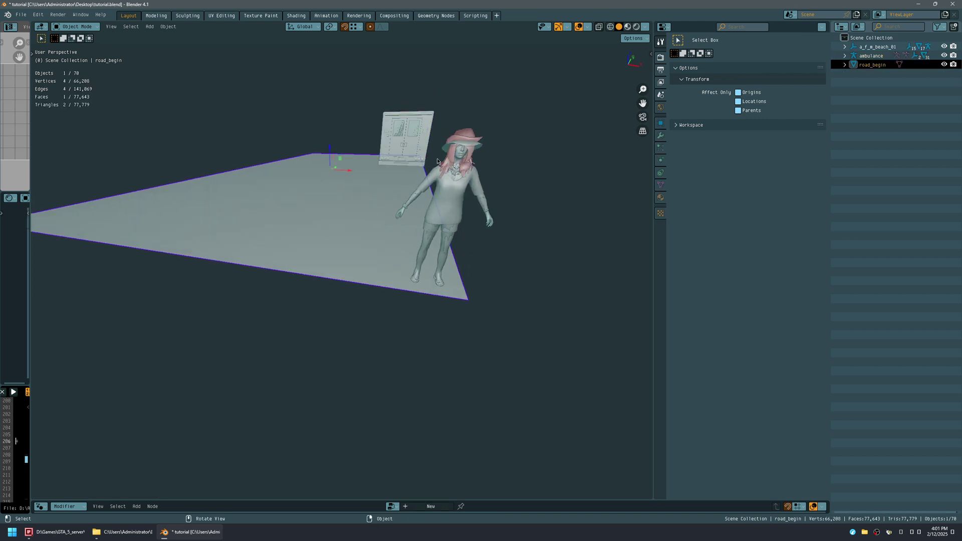
middle_click_drag(404, 244, 441, 245)
middle_click_drag(298, 211, 304, 211)
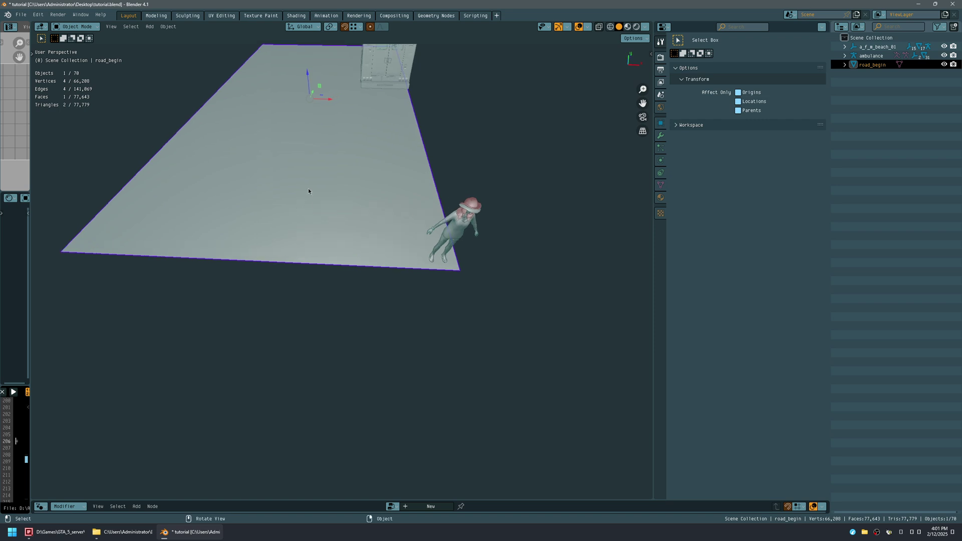
key("Tab")
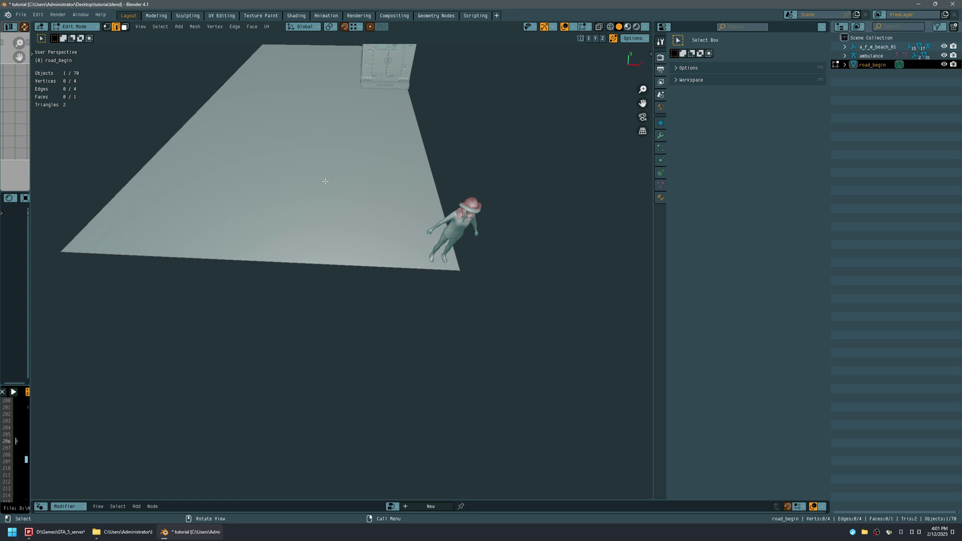
middle_click_drag(325, 181, 327, 188)
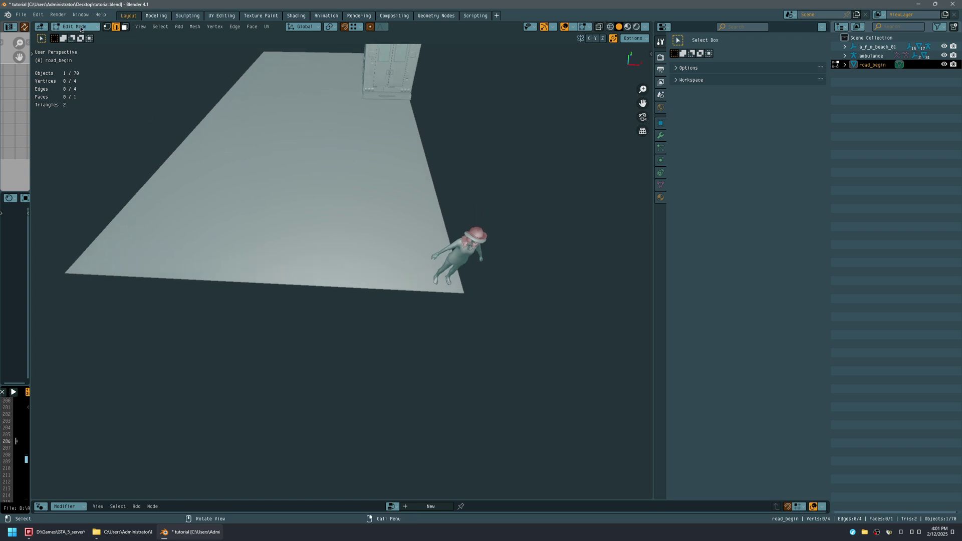
middle_click_drag(214, 223, 230, 221)
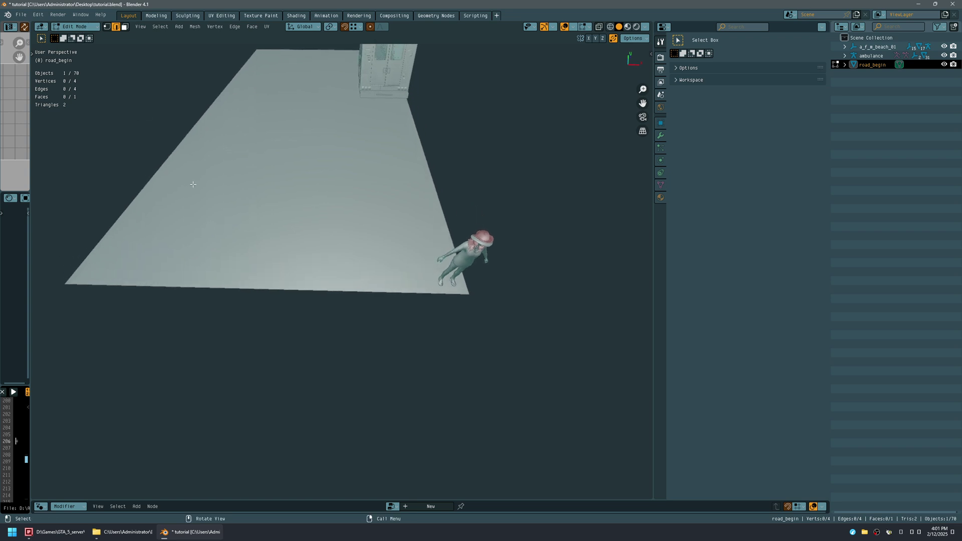
left_click(124, 27)
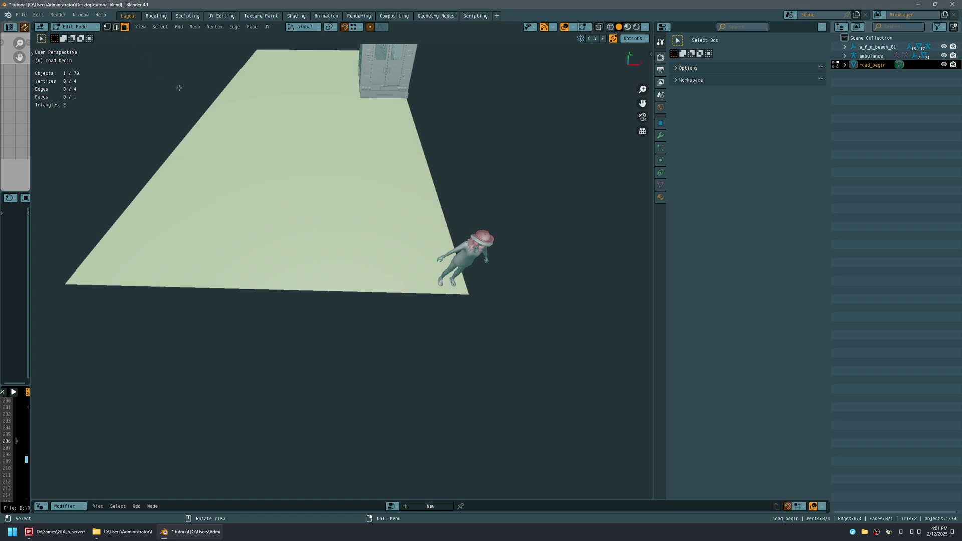
Step: Split the road plane lengthwise with one centred loop cut and delete the half away from the pedestrian
key("ctrl")
key("ctrl+r")
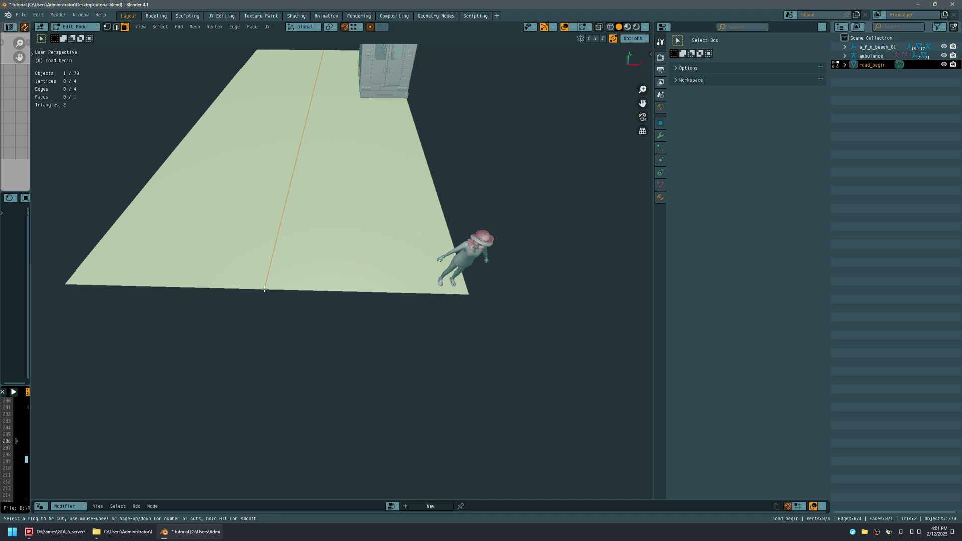
left_click(264, 290)
left_click(264, 290)
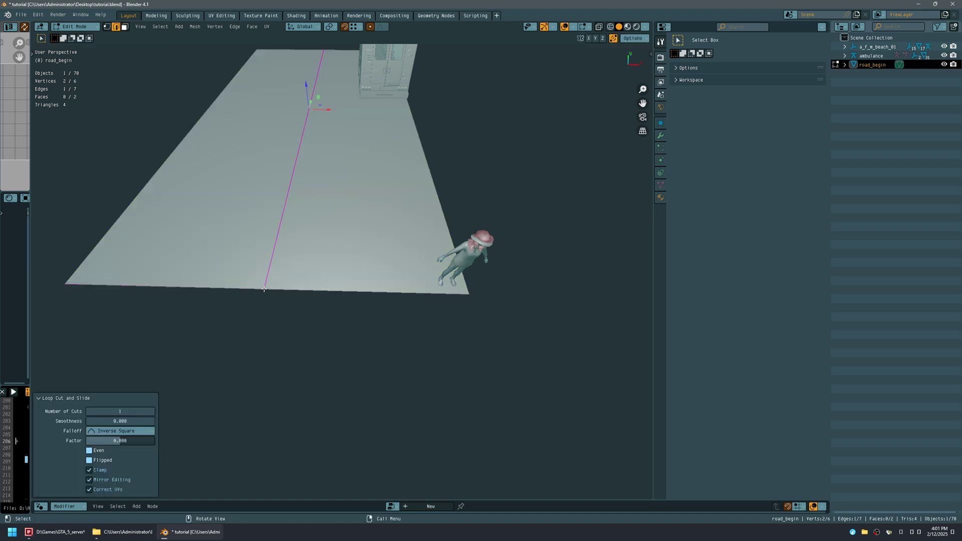
key("3")
left_click(246, 227)
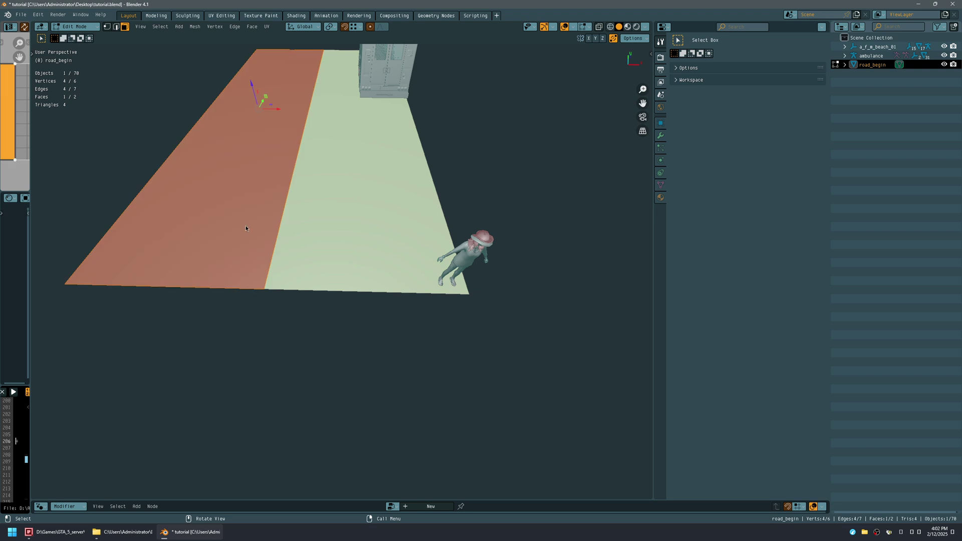
key("x")
left_click(246, 223)
Step: Halve the remaining road strip lengthwise with another centred loop cut and delete the half away from the pedestrian
middle_click_drag(245, 224, 343, 222)
left_click(345, 221)
key("ctrl+r")
left_click(349, 248)
right_click(359, 247)
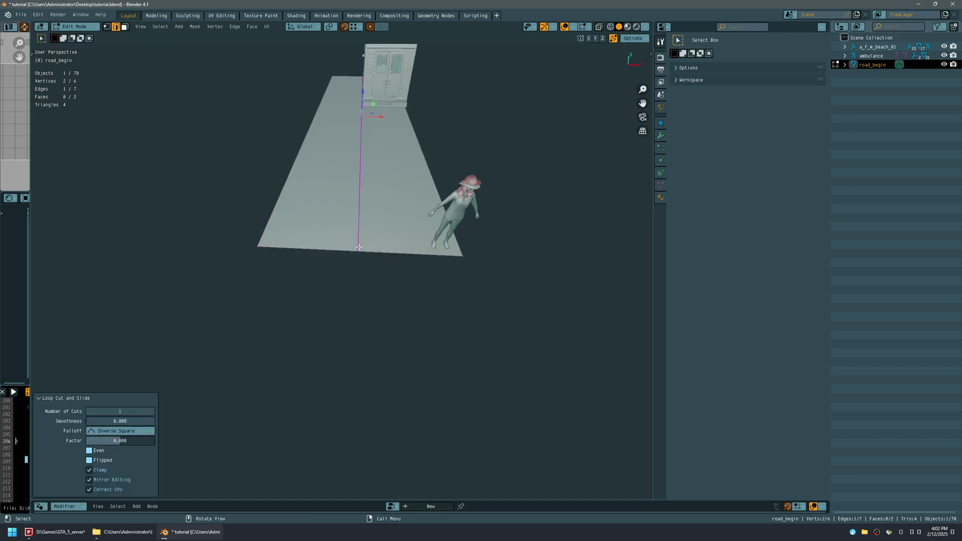
key("3")
left_click(331, 233)
key("x")
left_click(331, 233)
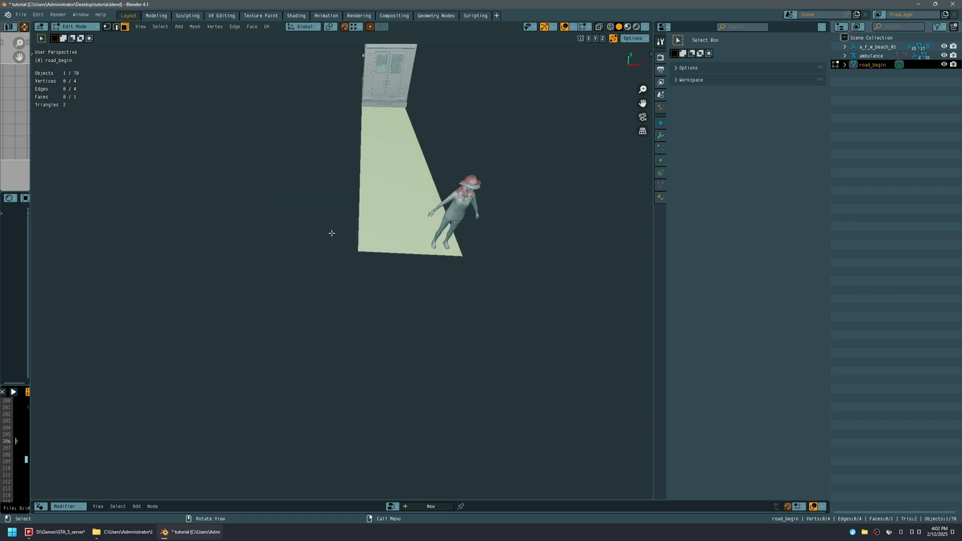
Step: Select the remaining road face and examine its width beside the pedestrian in top orthographic view
middle_click_drag(331, 233, 363, 251)
left_click(321, 239)
scroll(357, 209, "up", 5)
scroll(368, 196, "down", 6)
key("KP_5")
middle_click_drag(343, 320, 316, 212, "shift")
middle_click_drag(361, 291, 388, 230, "ctrl")
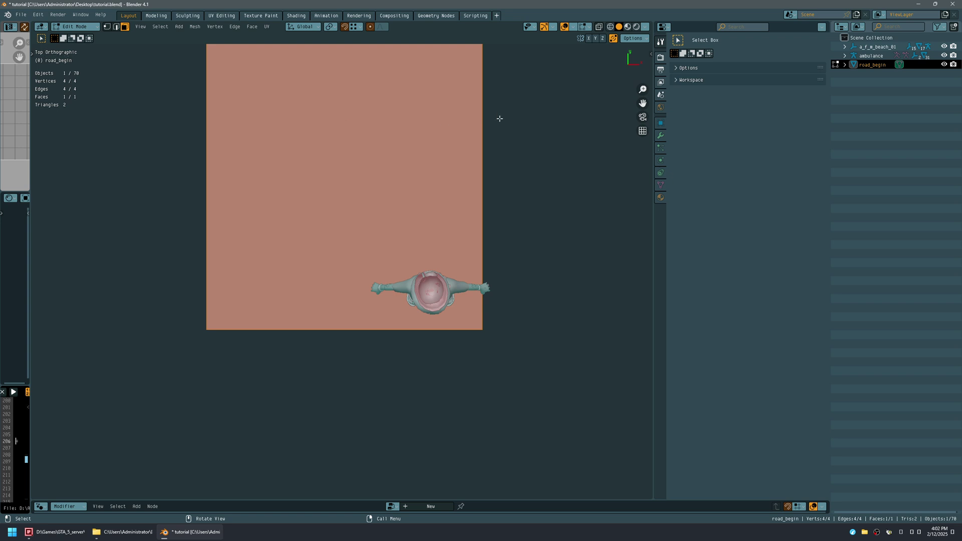
left_click(571, 27)
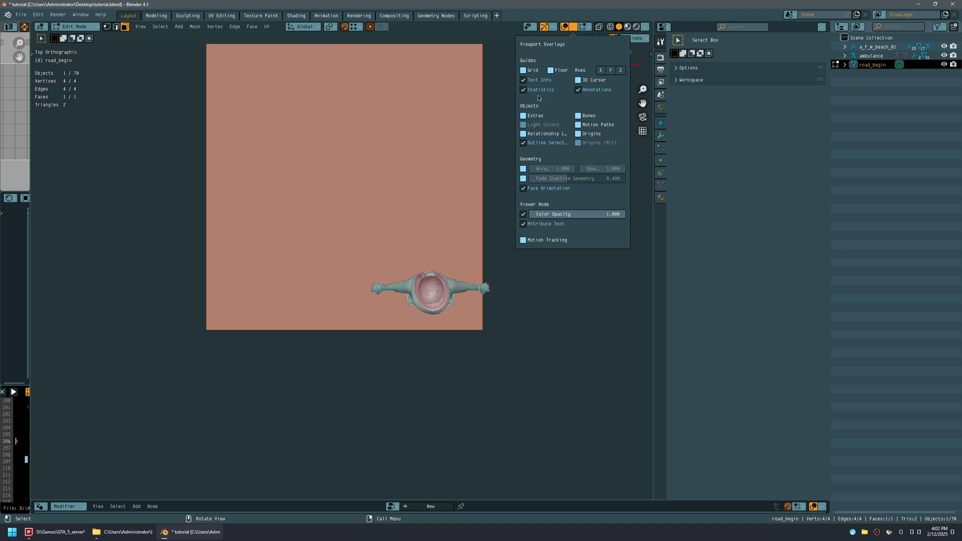
Step: Leave Edit Mode, select the whole a_f_m_beach_01 hierarchy and move it about -0.14 m along X
right_click(878, 48)
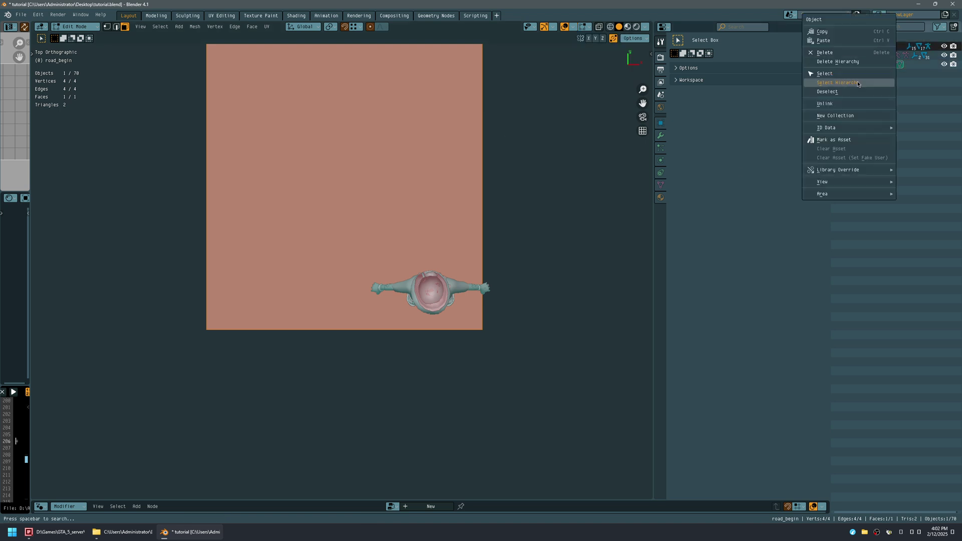
key("Tab")
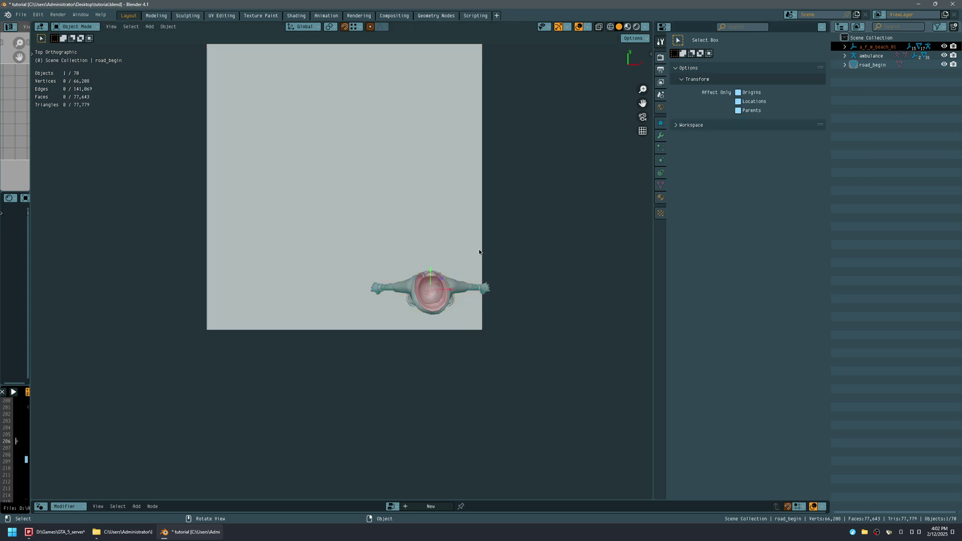
left_click(910, 142)
left_click(876, 47)
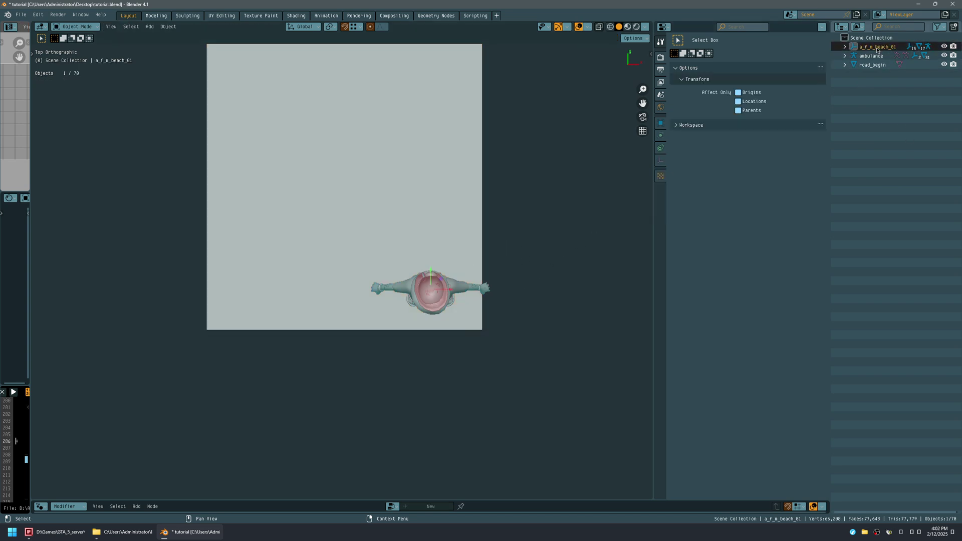
right_click(877, 48)
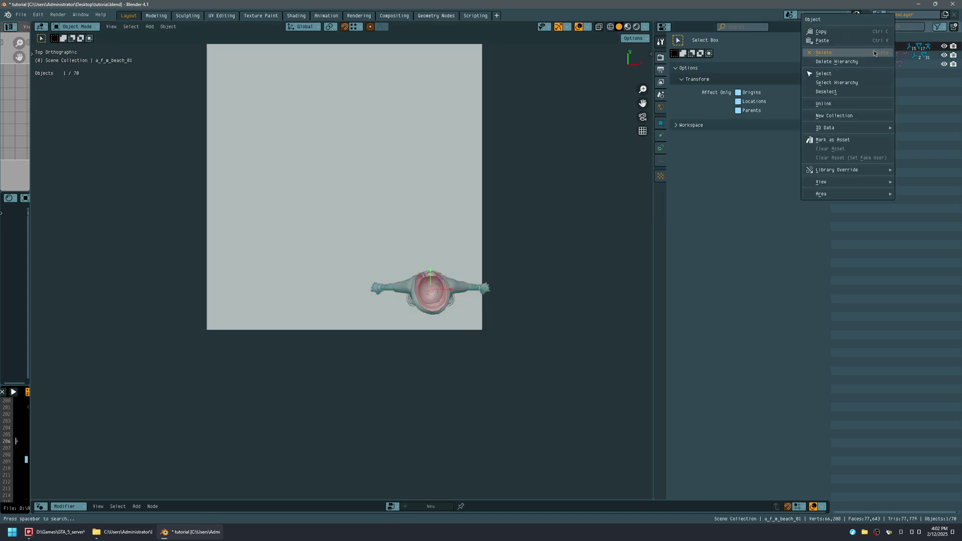
left_click(867, 82)
key("g")
key("x")
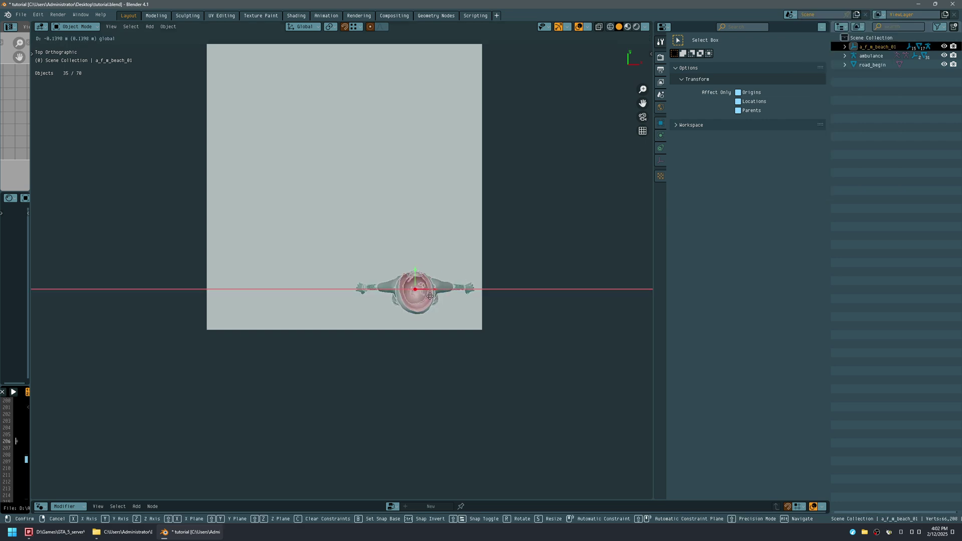
left_click(431, 299)
key("shift")
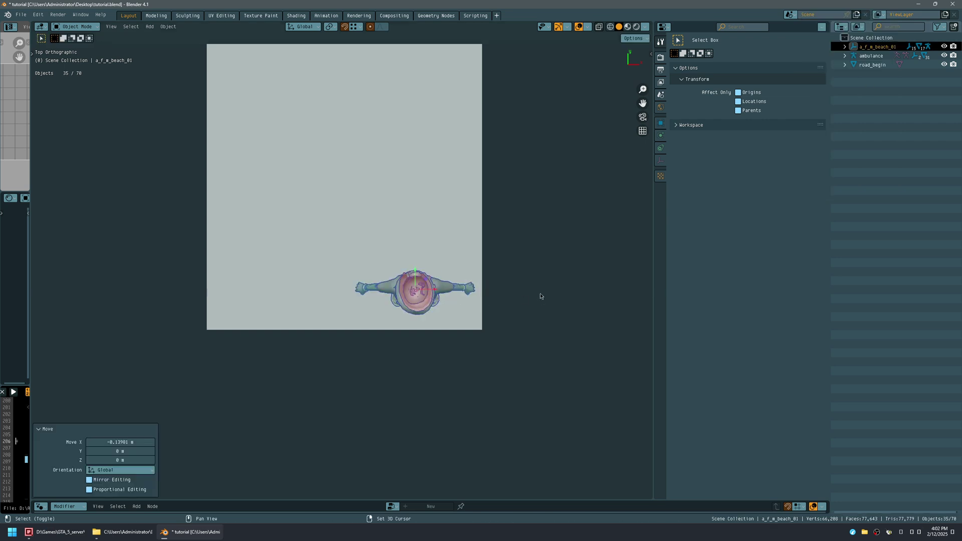
Step: Duplicate the a_f_m_beach_01 hierarchy and move the copy about -1.21 m along X
key("shift+d")
key("x")
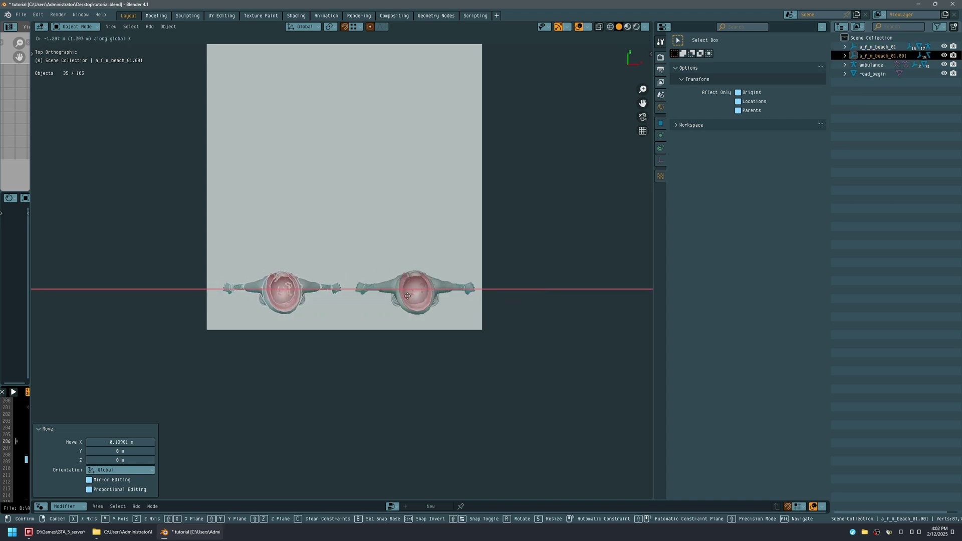
left_click(407, 298)
Step: Examine the road strip's width against the two pedestrians in perspective view, with the road_begin object selected
middle_click_drag(408, 298, 392, 225)
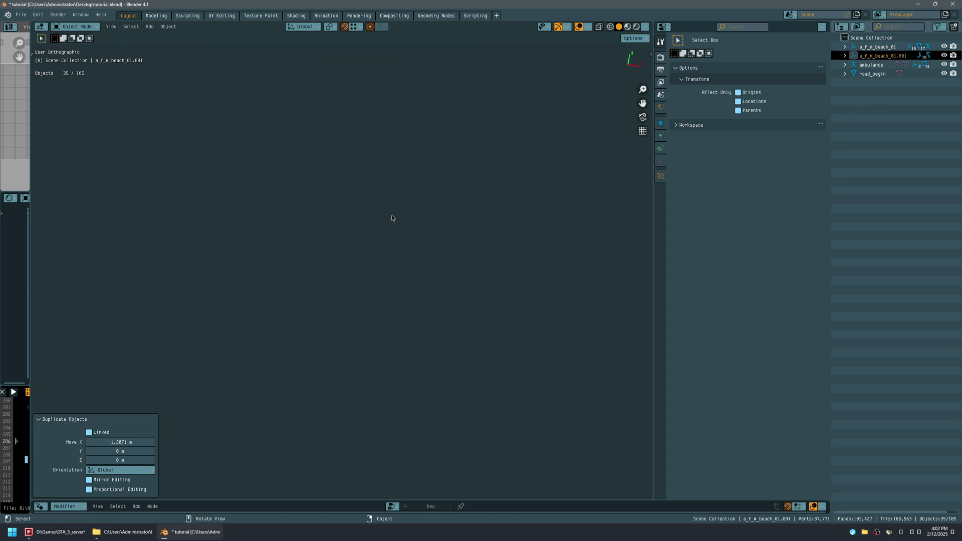
key("KP_Decimal")
middle_click_drag(399, 215, 426, 212)
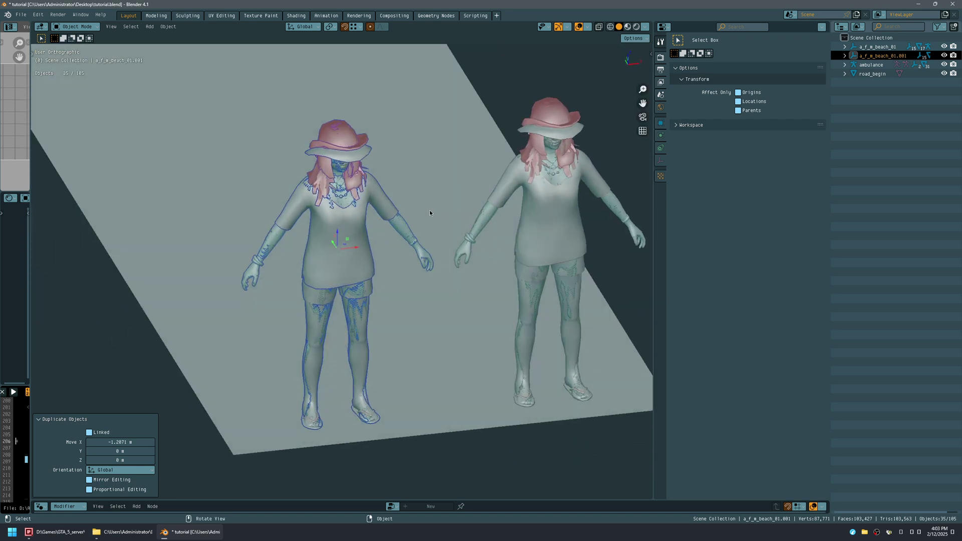
key("KP_5")
middle_click_drag(435, 208, 373, 214)
scroll(344, 168, "down", 2)
scroll(357, 215, "down", 6)
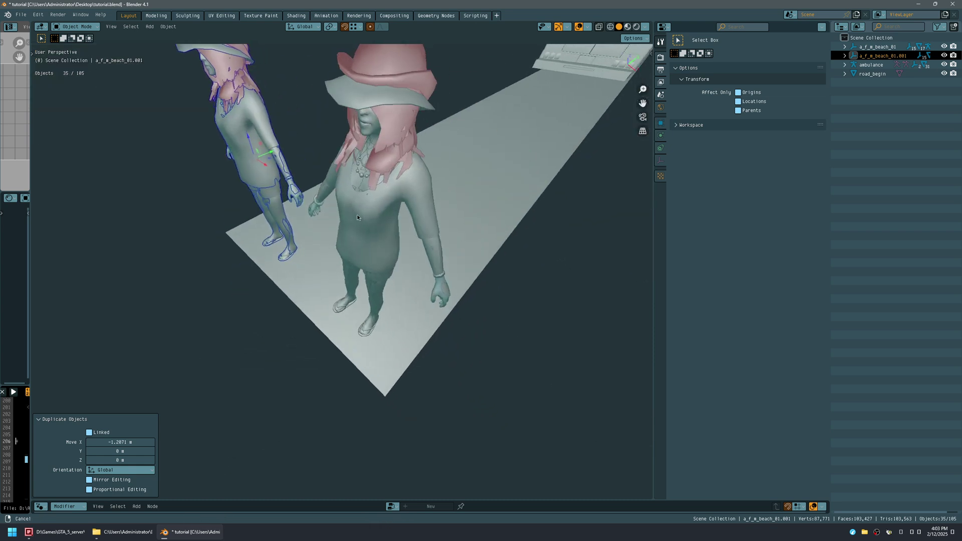
middle_click_drag(356, 218, 338, 215)
left_click(316, 239)
scroll(296, 283, "up", 2)
middle_click_drag(295, 285, 362, 211, "shift")
scroll(301, 270, "up", 3)
middle_click_drag(381, 173, 490, 248)
scroll(307, 242, "down", 3)
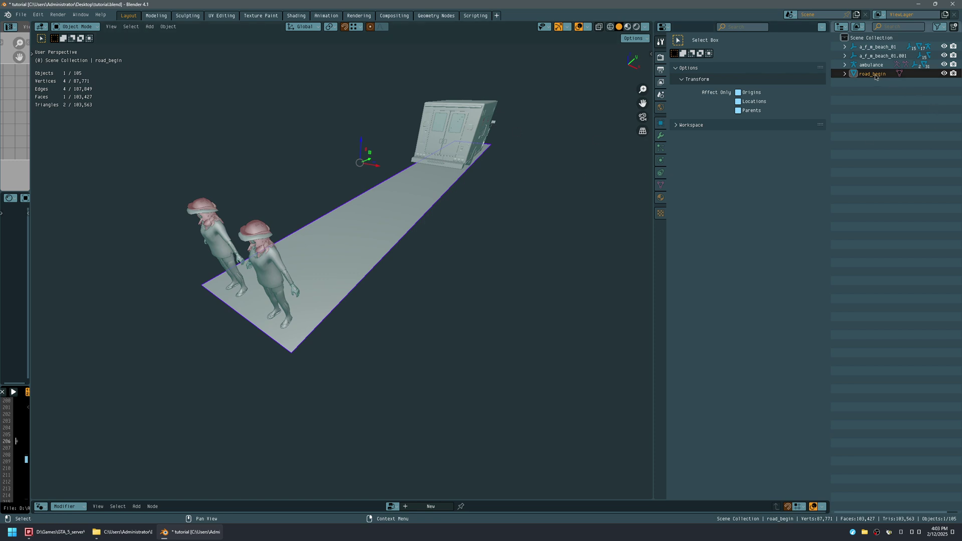
Step: Delete the a_f_m_beach_01.001 and a_f_m_beach_01 hierarchies, reselect the road strip and save the file
left_click(876, 57)
right_click(876, 58)
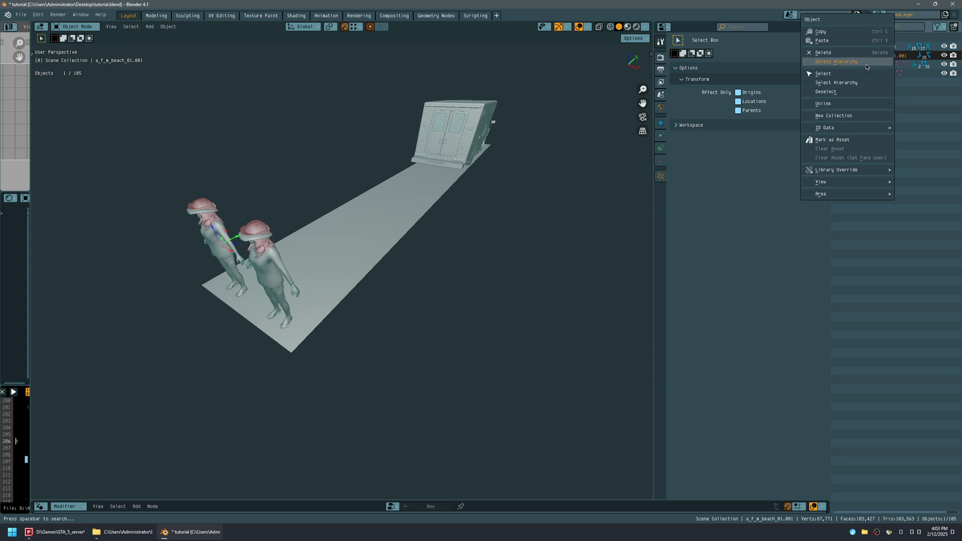
left_click(866, 61)
left_click(876, 46)
right_click(870, 62)
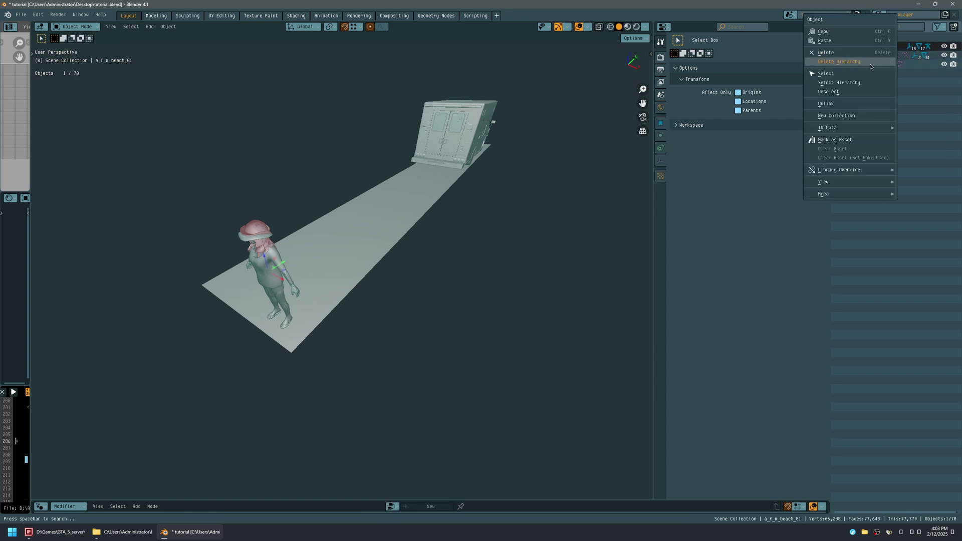
left_click(871, 63)
left_click(364, 227)
key("ctrl+s")
Step: Set the road strip's origin to its surface center of mass using the add-on's modelling tools
middle_click_drag(262, 183, 404, 258)
key("n")
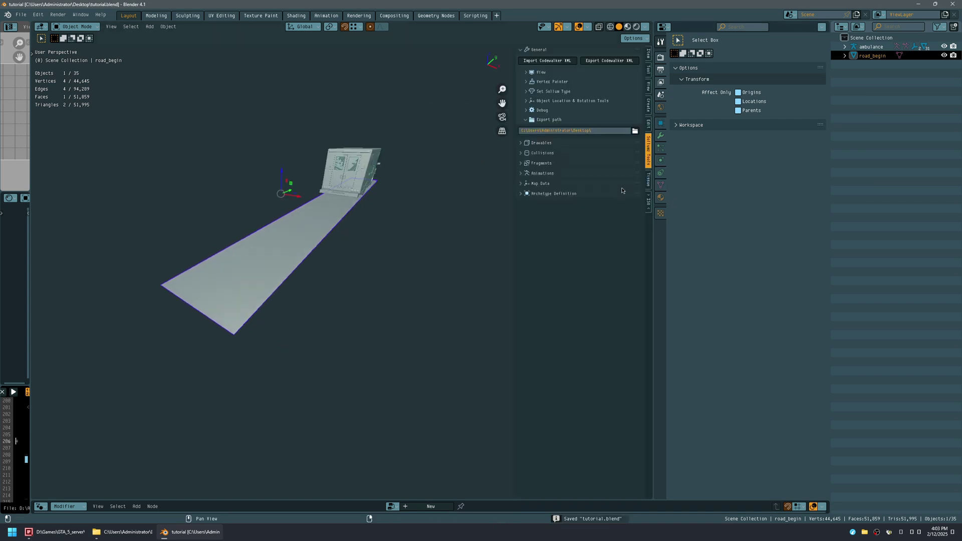
left_click(648, 202)
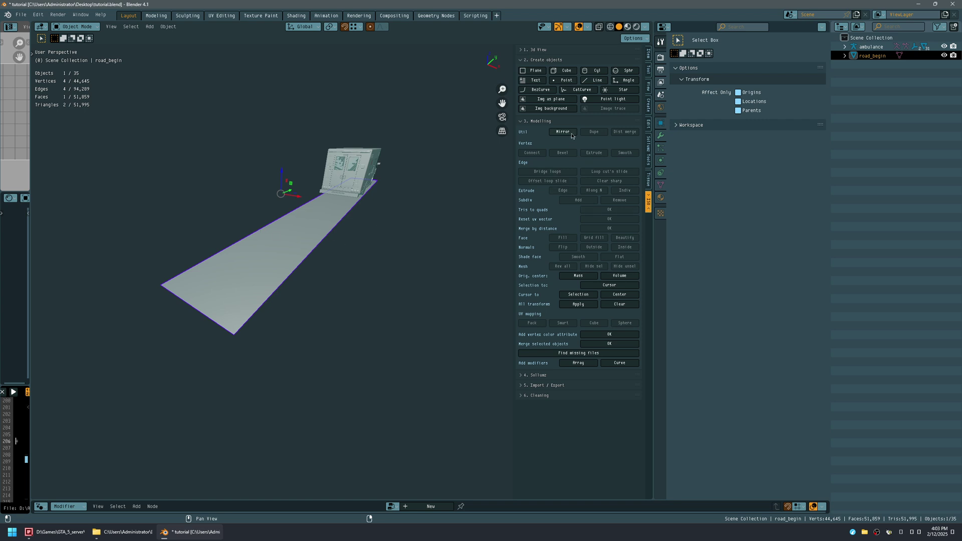
left_click(571, 275)
middle_click_drag(401, 298, 413, 256)
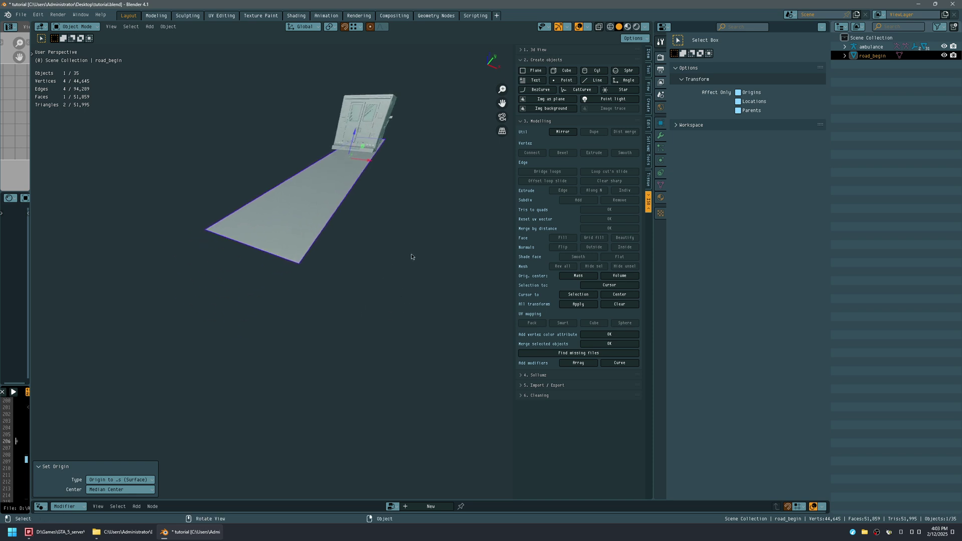
scroll(381, 259, "up", 2)
middle_click_drag(353, 264, 339, 275)
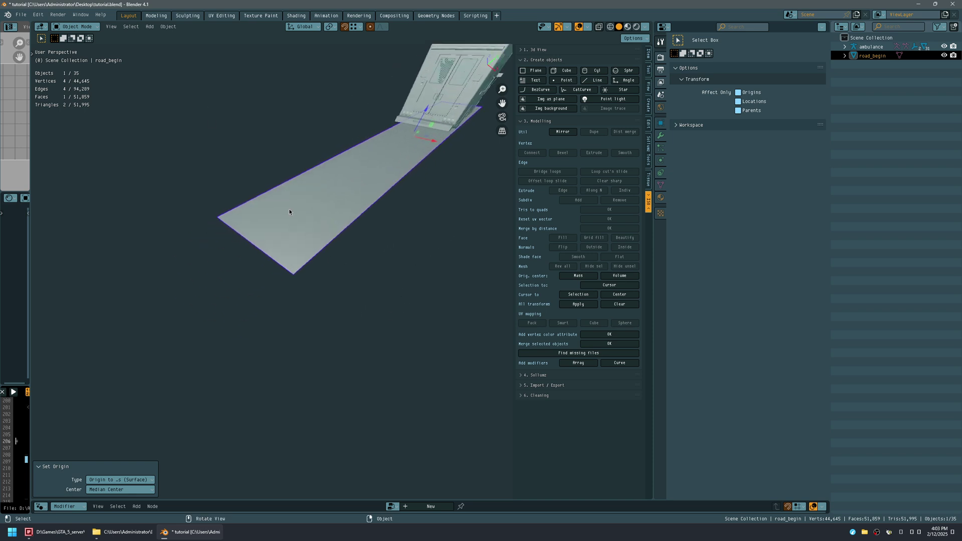
middle_click_drag(311, 208, 302, 209)
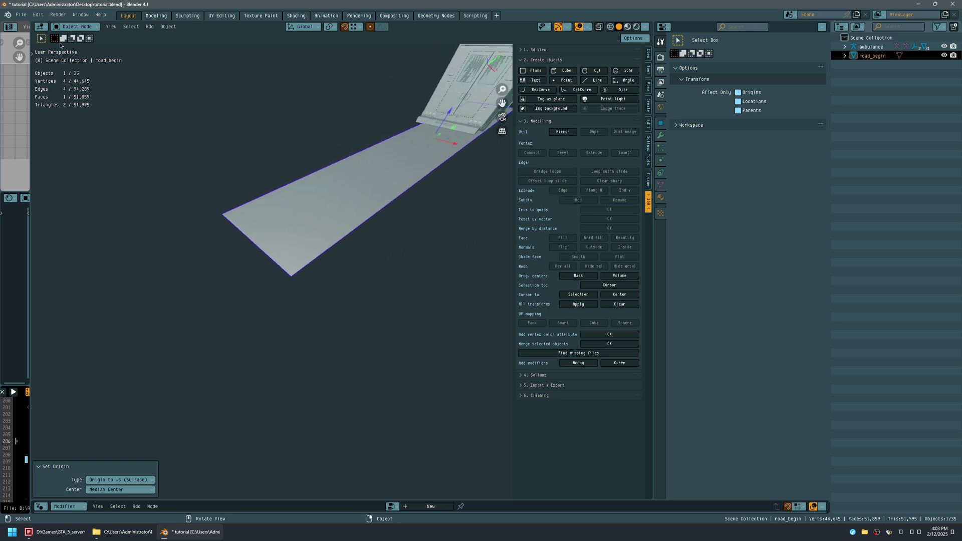
Step: In Edit Mode, select the road's near outer corner vertex, save the file and maximize the 3D viewport
key("Tab")
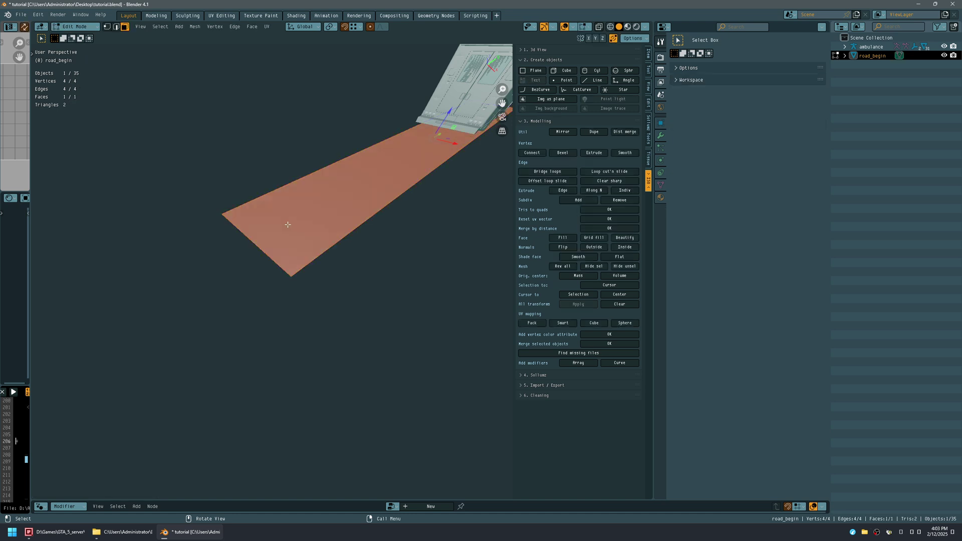
key("1")
left_click(298, 280)
middle_click_drag(295, 295, 307, 280)
key("ctrl+s")
middle_click_drag(308, 316, 355, 259)
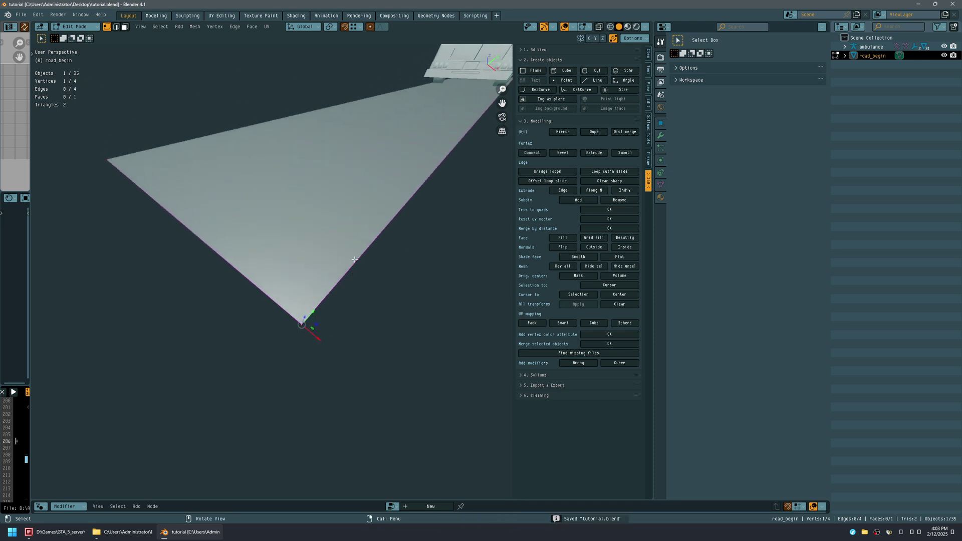
key("ctrl+space")
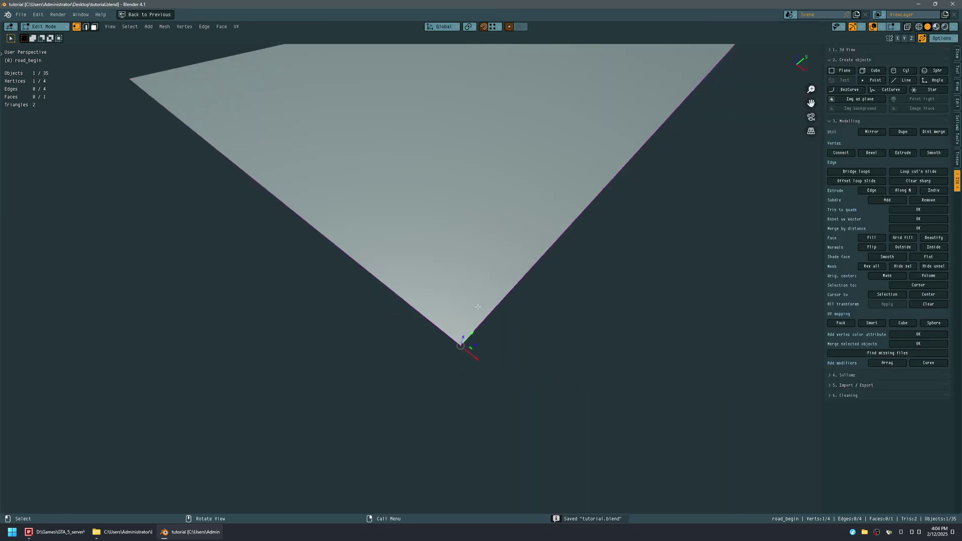
Step: Bevel the selected road corner with the effect set to Vertices and 15 segments
key("ctrl+b")
left_click(515, 261)
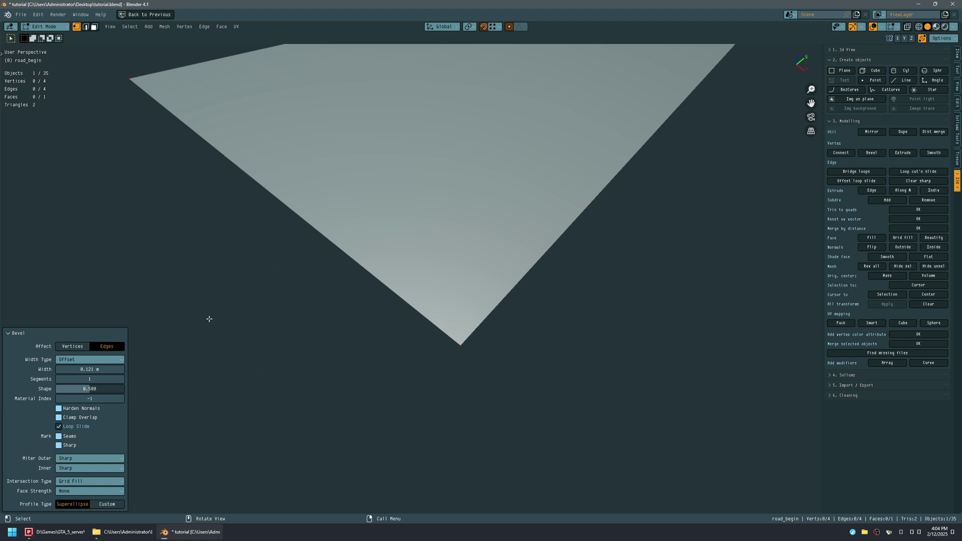
left_click(72, 346)
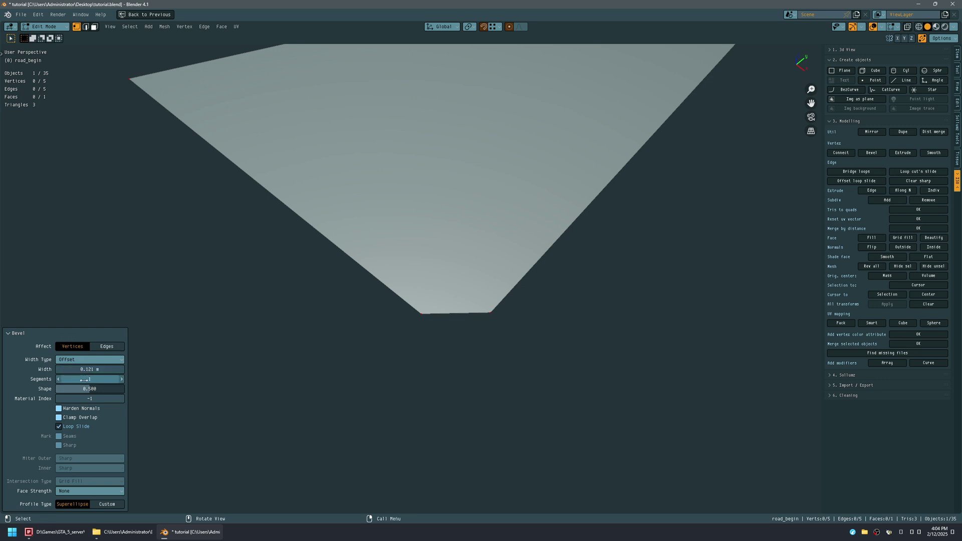
left_click_drag(83, 379, 866, 381)
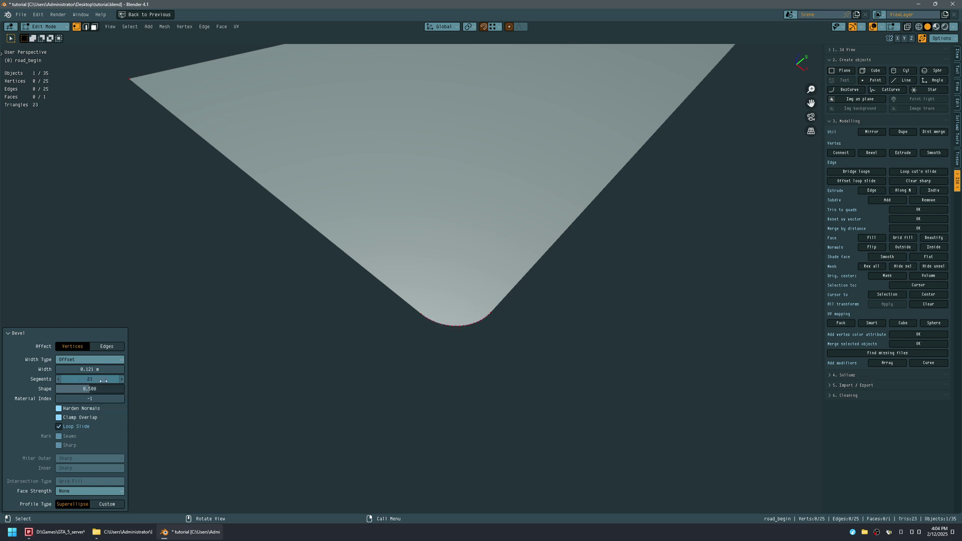
left_click_drag(101, 382, 856, 385)
middle_click_drag(185, 344, 338, 326)
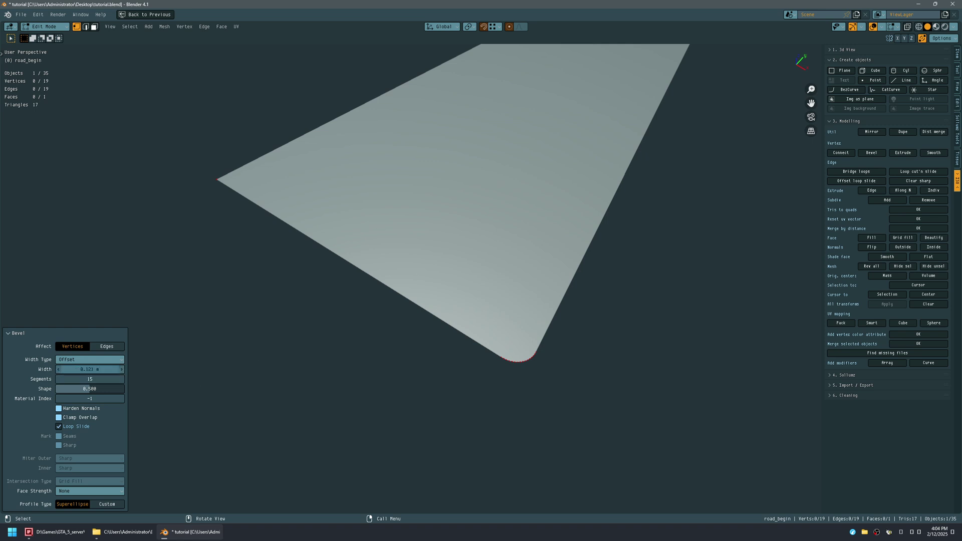
Step: Set the corner bevel's width to 2.5 m so the curve spans the road end, and collapse its settings
left_click_drag(860, 371, 117, 307)
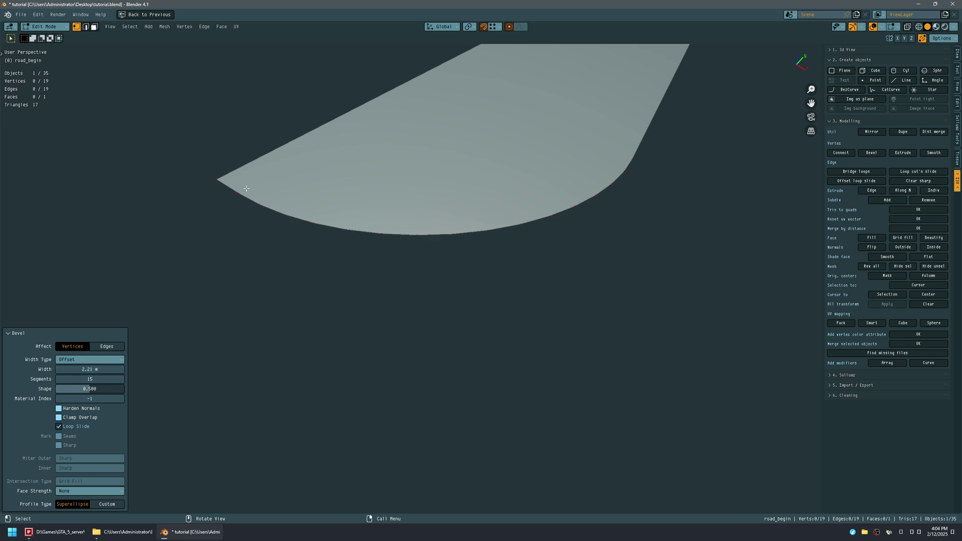
middle_click_drag(111, 239, 407, 250)
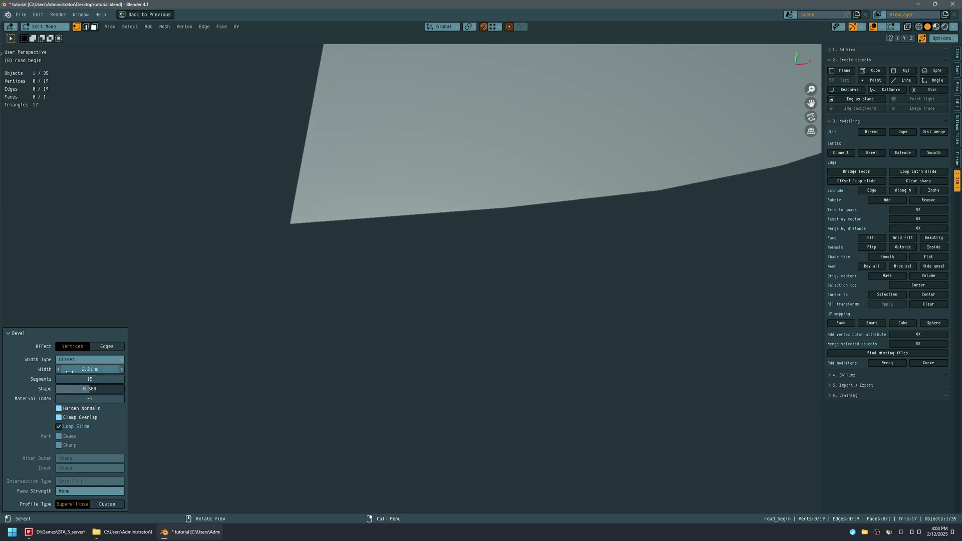
left_click_drag(90, 369, 187, 360)
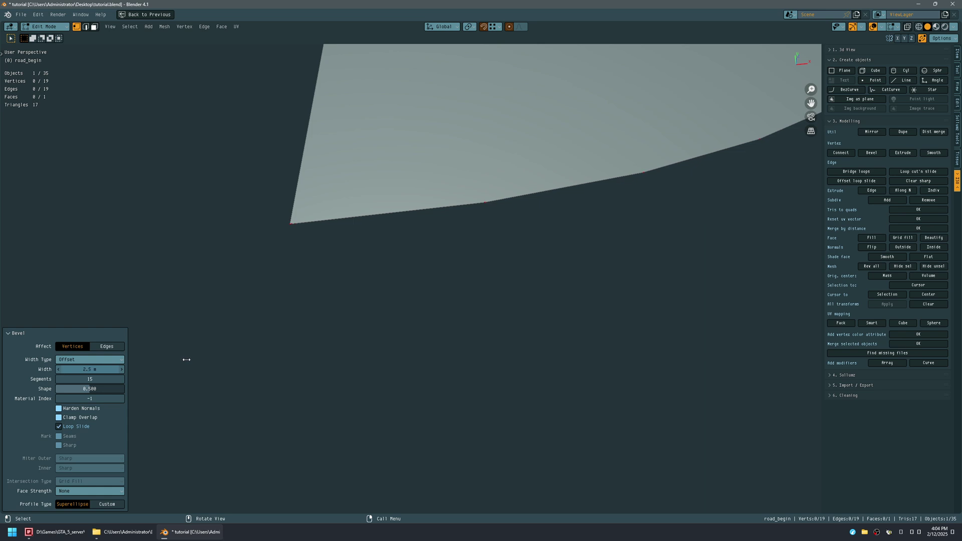
middle_click_drag(380, 287, 355, 397)
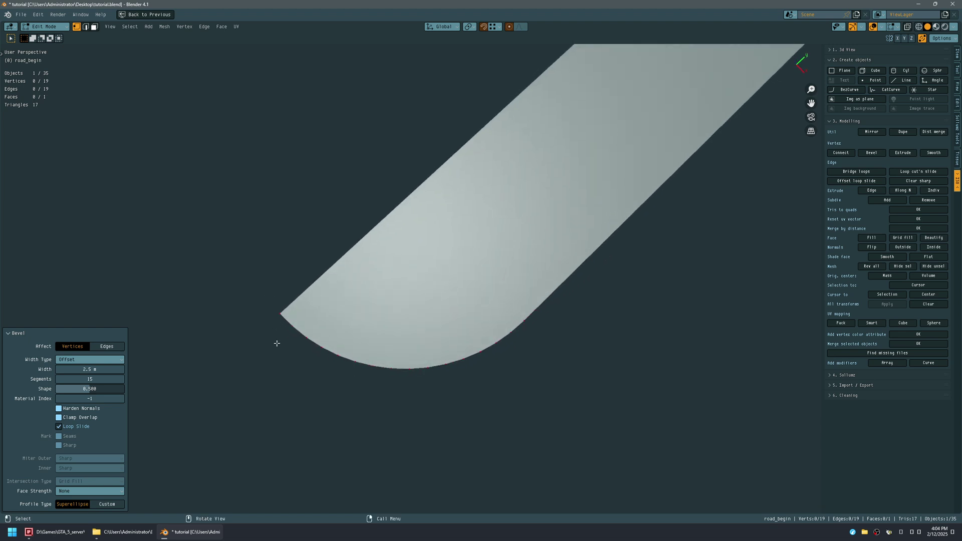
middle_click_drag(512, 383, 480, 272)
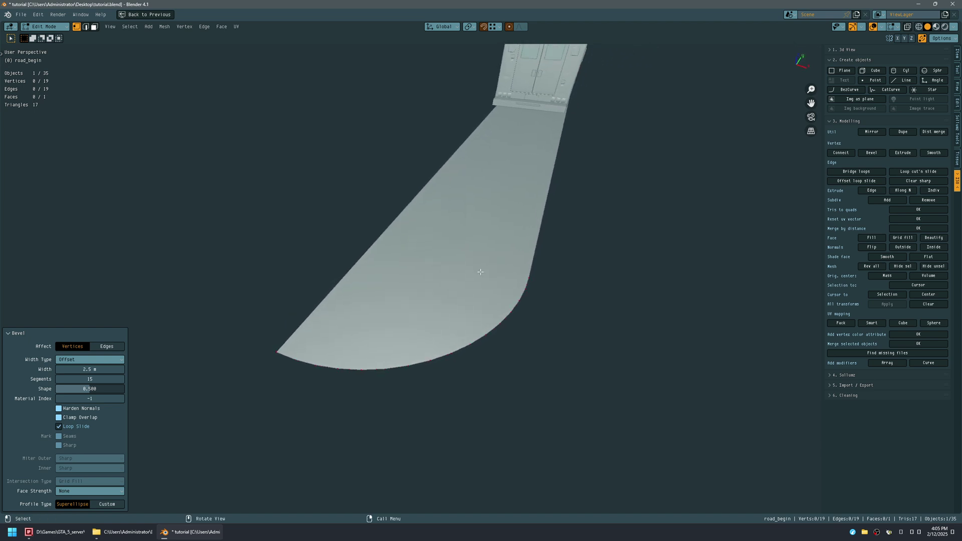
left_click(88, 334)
Step: Slide the vertex at the curve's narrow tip along X onto its neighbour to merge them, and check snapping uses Vertex with Active
middle_click_drag(405, 322, 419, 254)
middle_click_drag(439, 181, 434, 186)
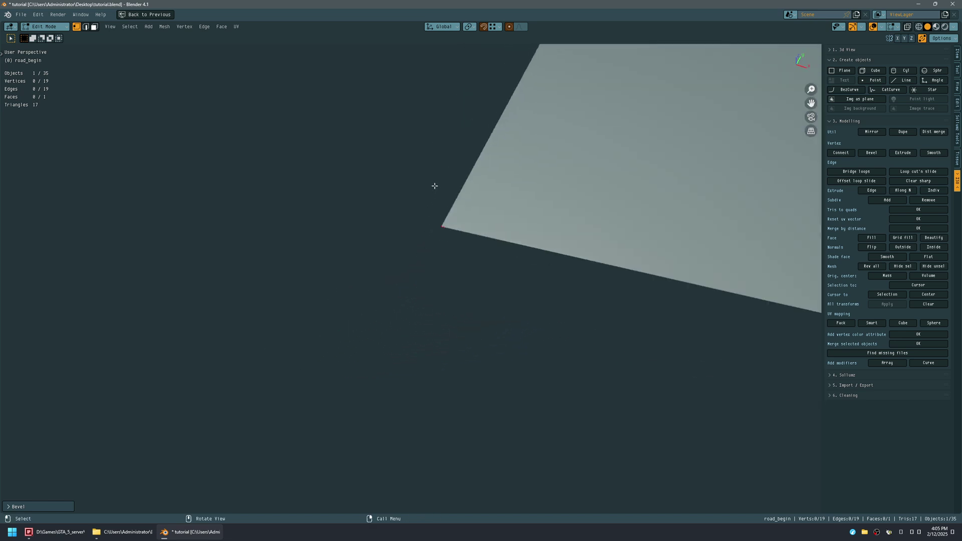
left_click(442, 227)
mouse_move(458, 234)
left_mouse_down()
mouse_move(441, 240)
mouse_move(444, 231)
left_mouse_up()
left_click(498, 28)
left_click(524, 56)
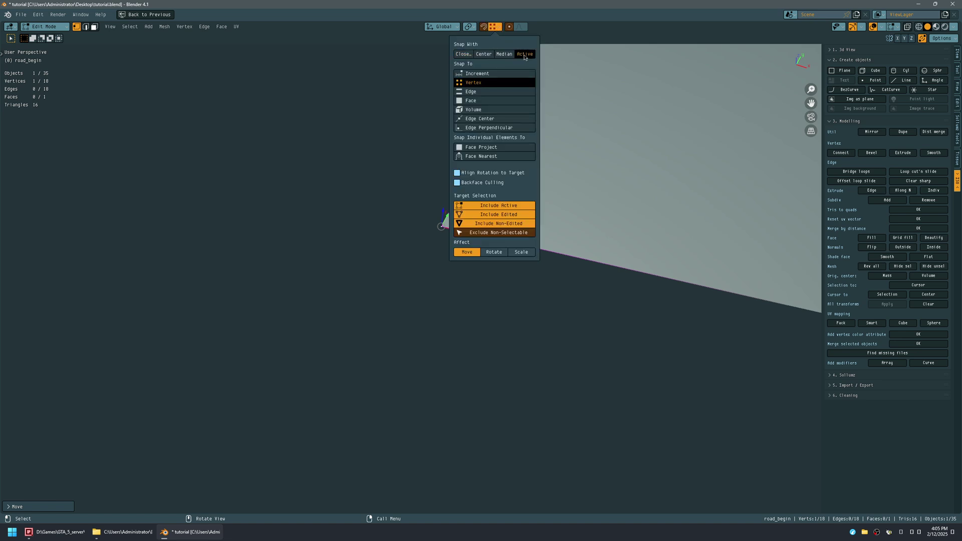
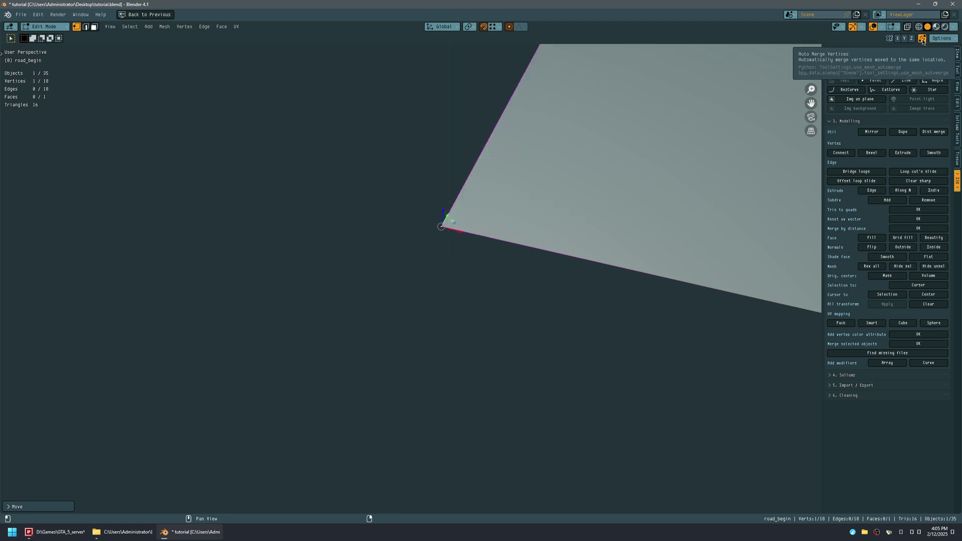
Step: Try shifting the merged tip vertex slightly along X, and undo the move
key("g")
key("x")
left_click(473, 224)
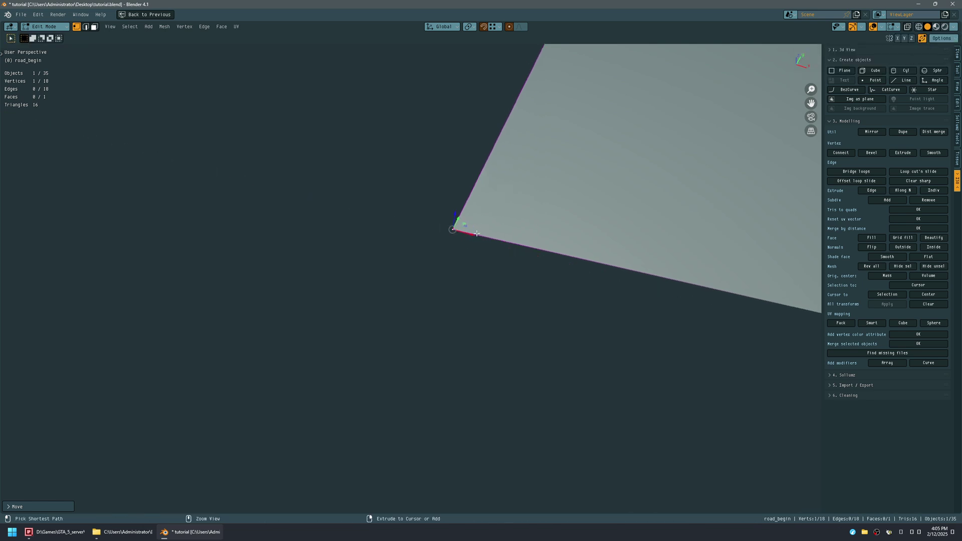
key("ctrl+z")
Step: Inspect the rounded road end from several angles and save the file
middle_click_drag(540, 223, 635, 186)
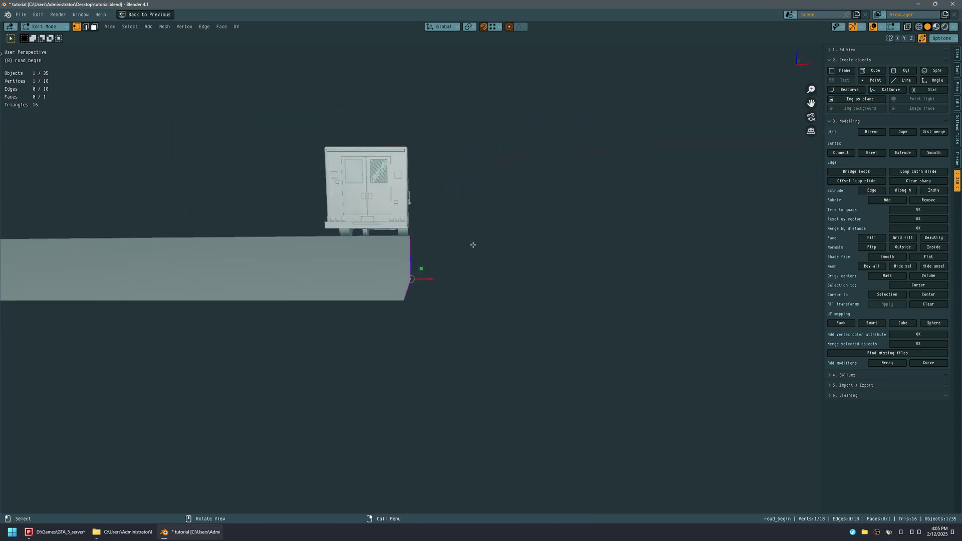
middle_click_drag(501, 229, 426, 311)
key("ctrl+s")
middle_click_drag(432, 226, 433, 276)
Step: Select the whole road face, save the file and inset the face by about 0.035 m
key("2")
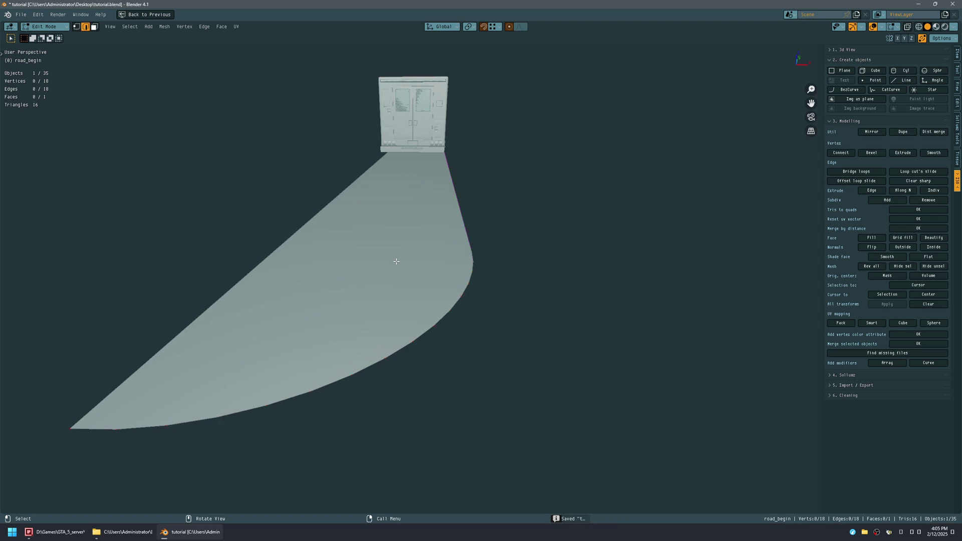
key("3")
left_click(398, 259)
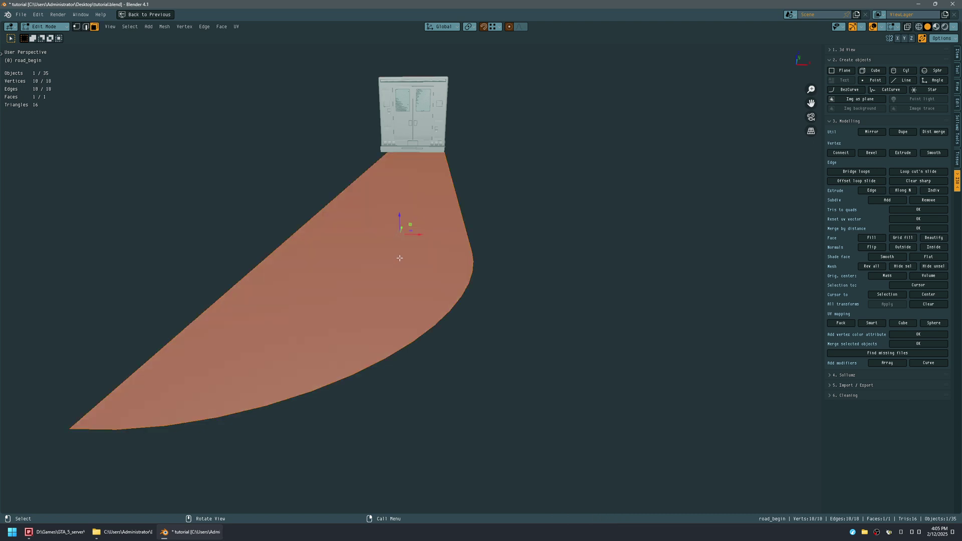
key("ctrl+s")
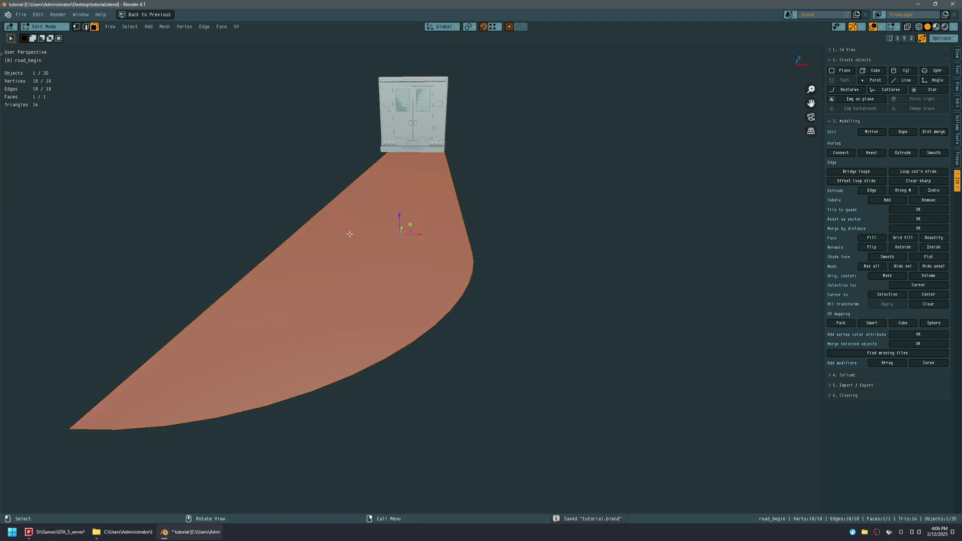
mouse_move(331, 227)
middle_mouse_down()
mouse_move(342, 235)
mouse_move(331, 223)
middle_mouse_up()
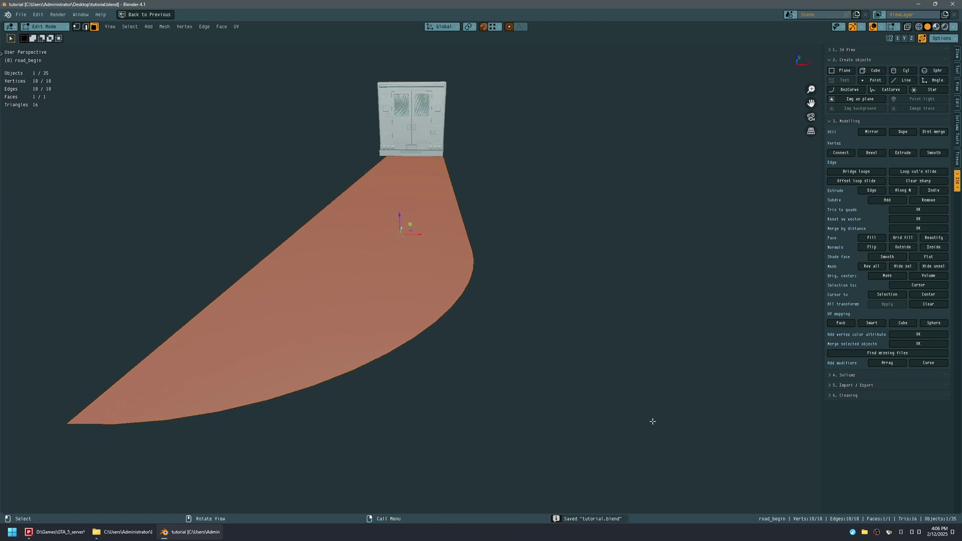
key("i")
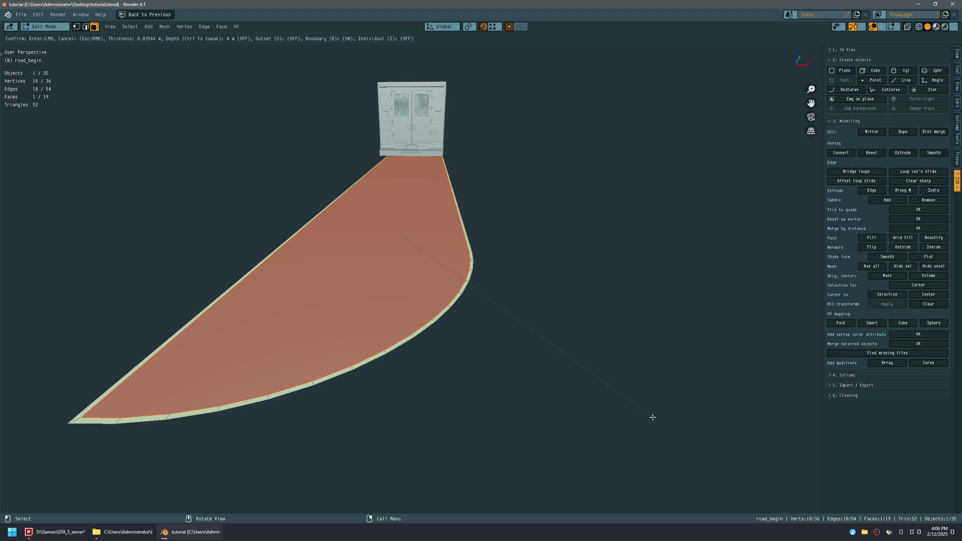
left_click(652, 416)
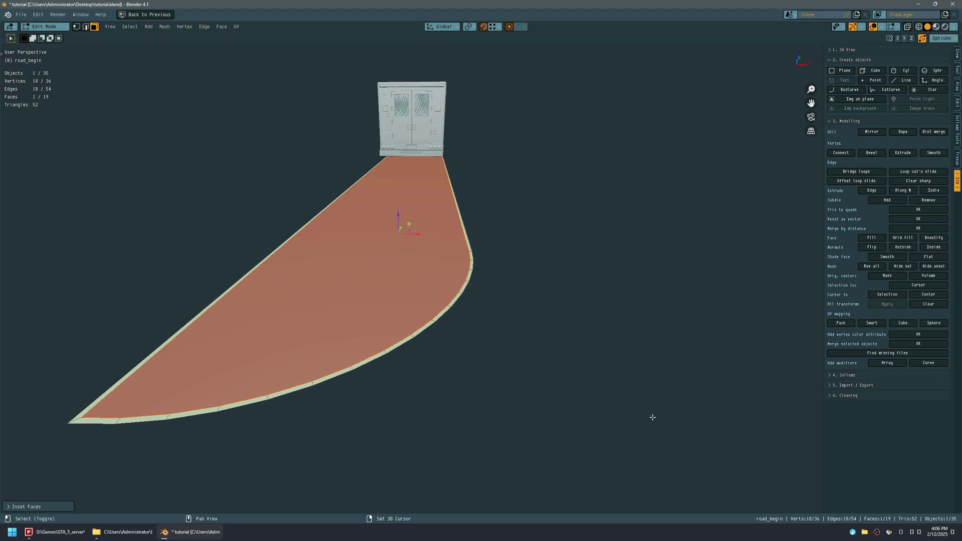
Step: Set the road face's inset thickness to 0.05 m
middle_click_drag(477, 409, 535, 329)
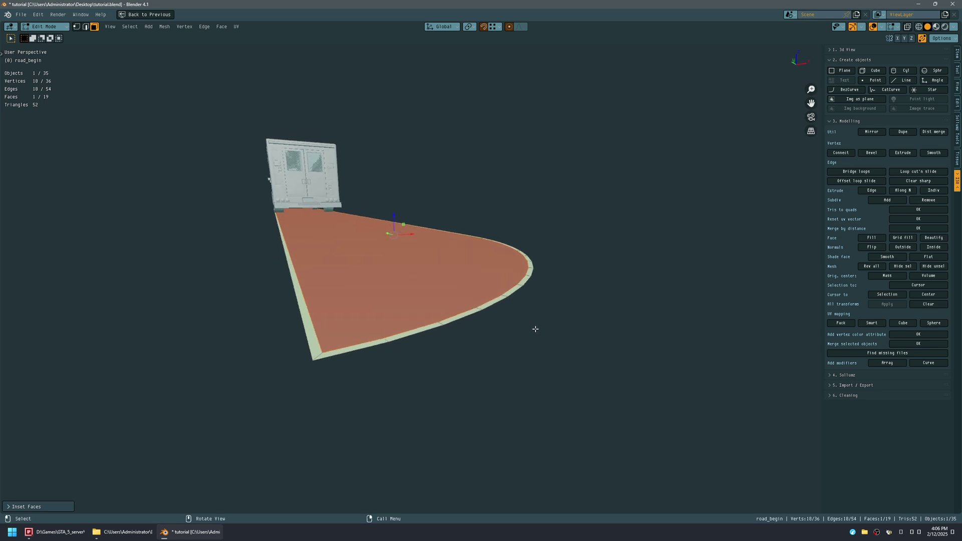
left_click(47, 509)
left_click(100, 457)
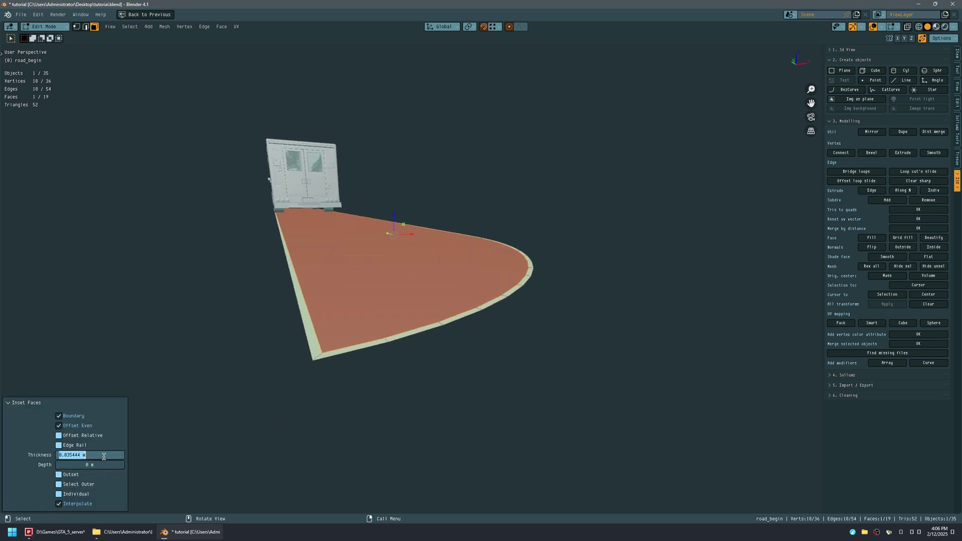
type("0.05")
key("Return")
middle_click_drag(455, 287, 417, 325)
scroll(516, 278, "up", 1)
middle_click_drag(520, 276, 474, 275)
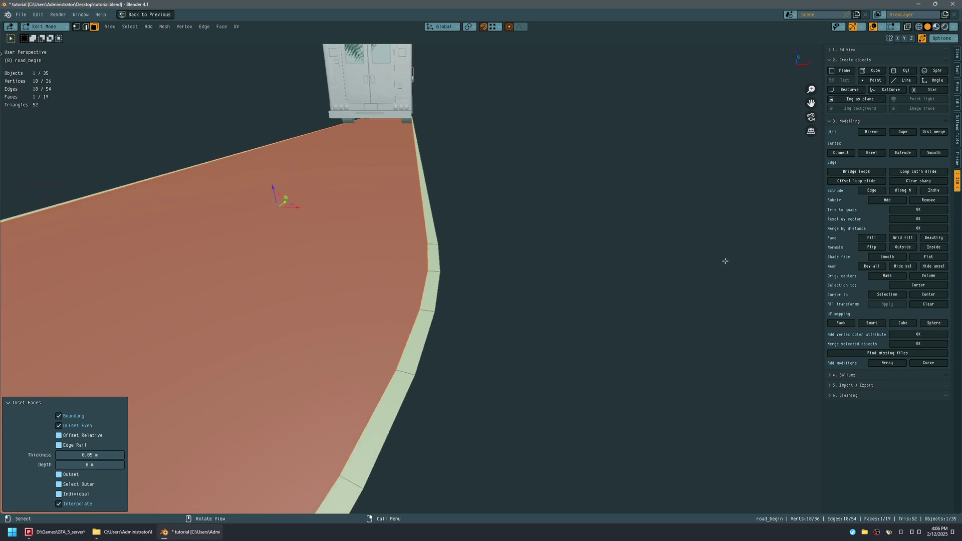
Step: Leave the maximized view and import the a_f_m_beach_01 pedestrian model as Codewalker XML
key("ctrl+space")
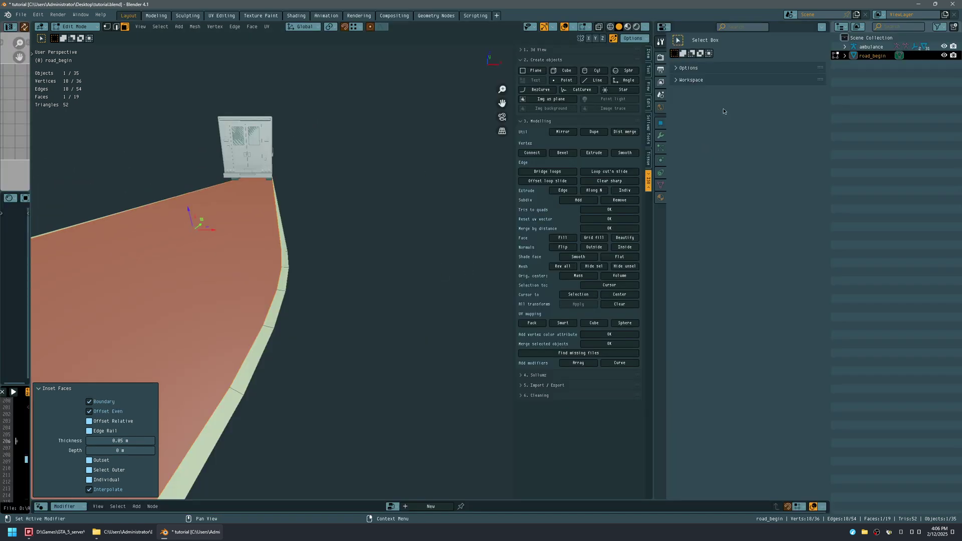
left_click(649, 132)
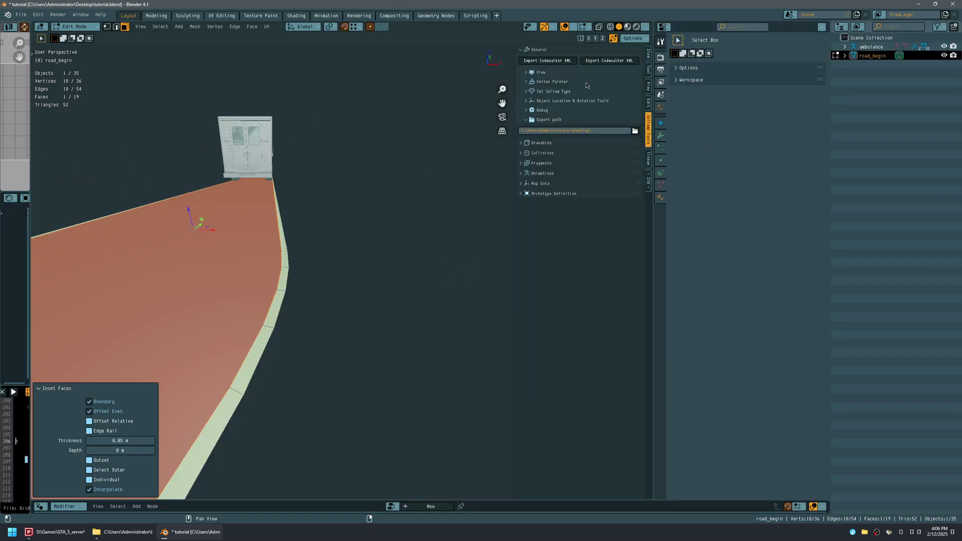
left_click(558, 61)
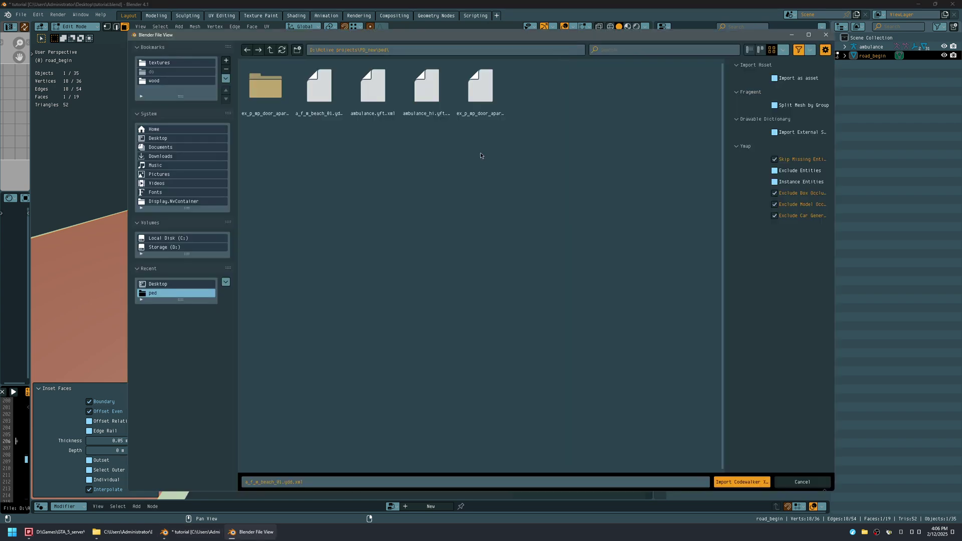
double_click(333, 105)
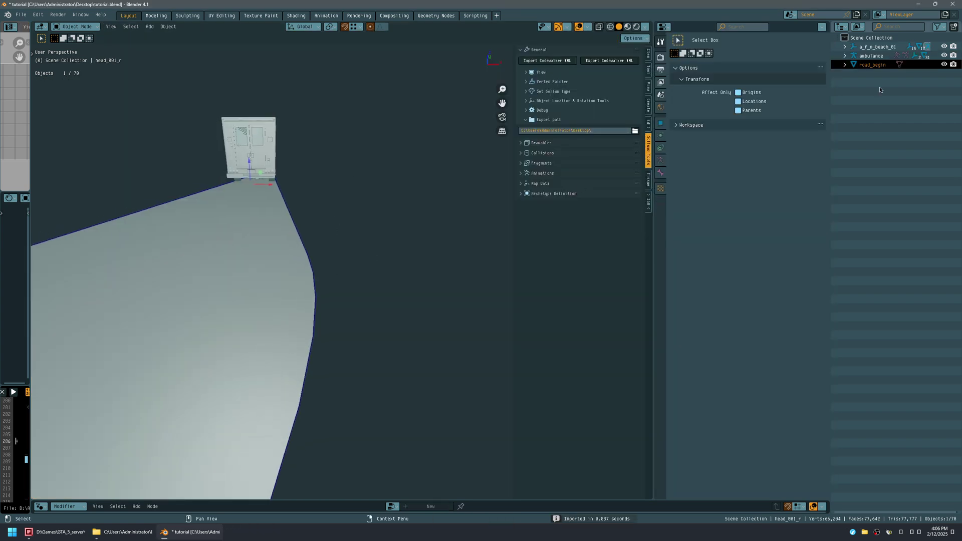
Step: Select the pedestrian's whole hierarchy and move it about 1.12 m in X and -13.26 m in Y, plus about -0.38 m in X
right_click(871, 49)
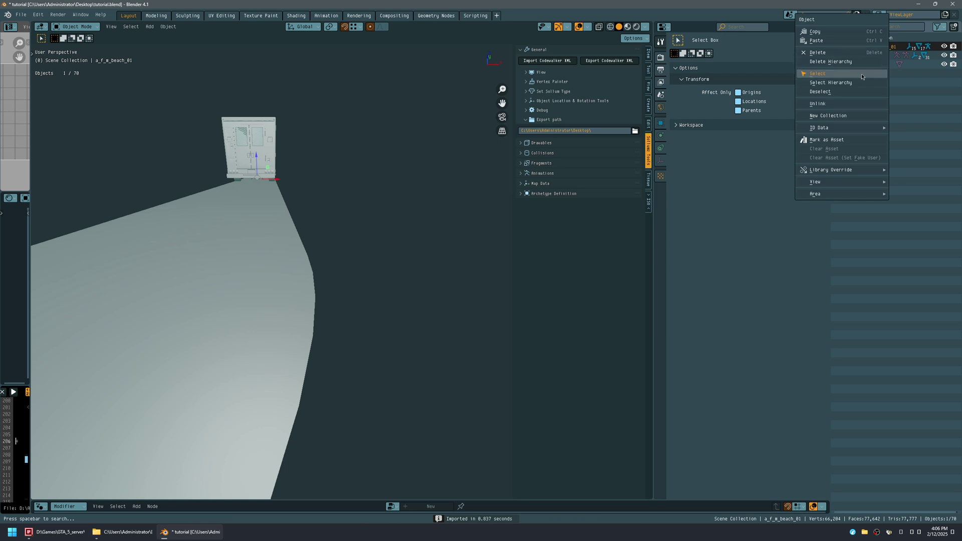
left_click(841, 82)
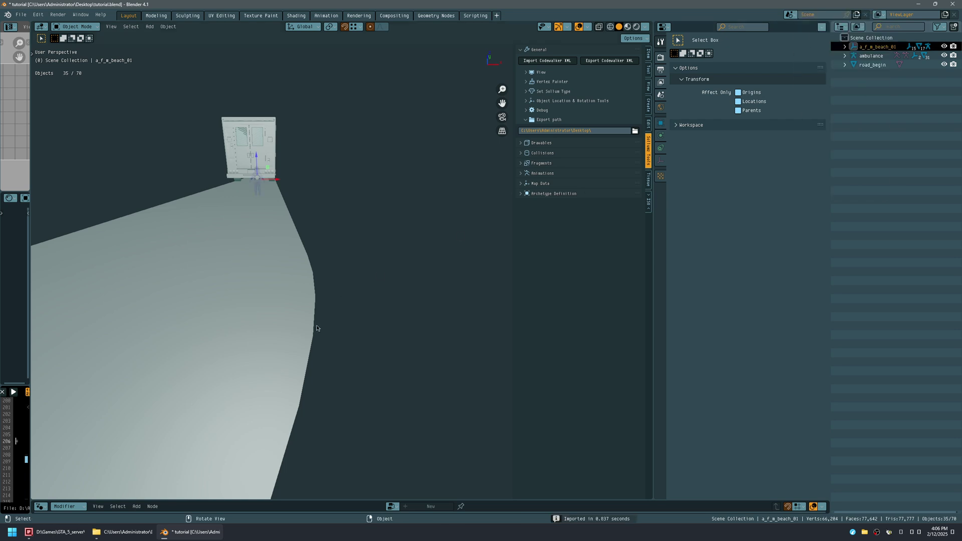
key("g")
left_click(301, 336)
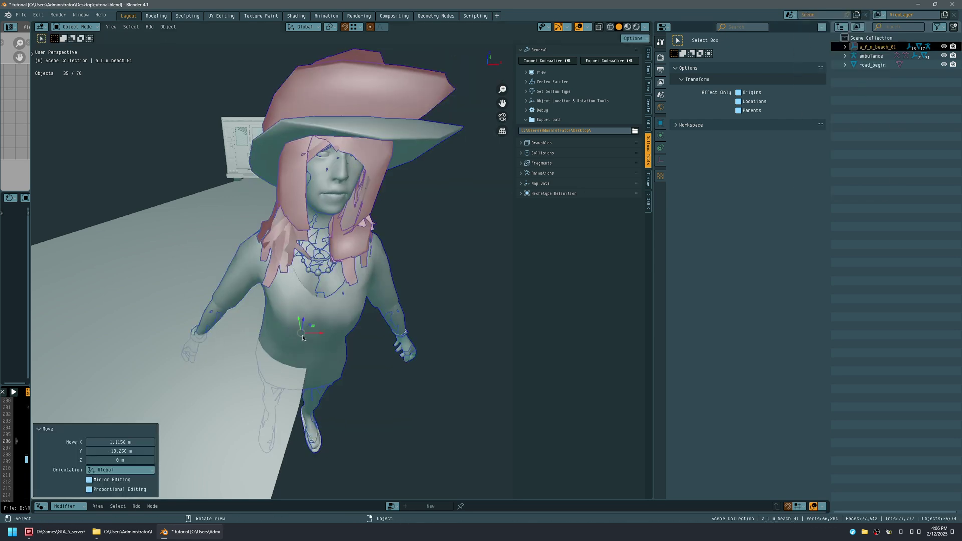
key("g")
key("x")
left_click(228, 330)
scroll(240, 269, "down", 8)
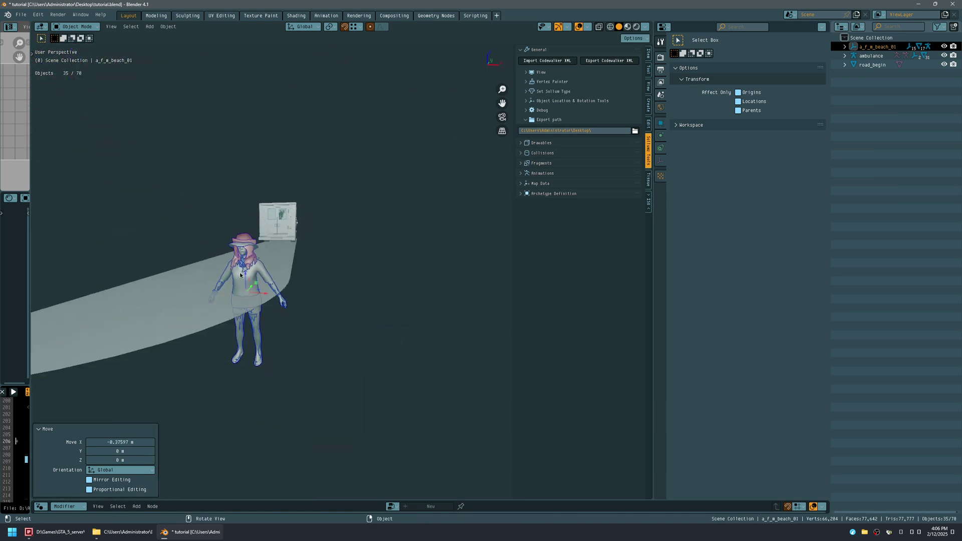
Step: Raise the pedestrian about 1 m along Z so the feet stand on the road surface
key("g")
key("z")
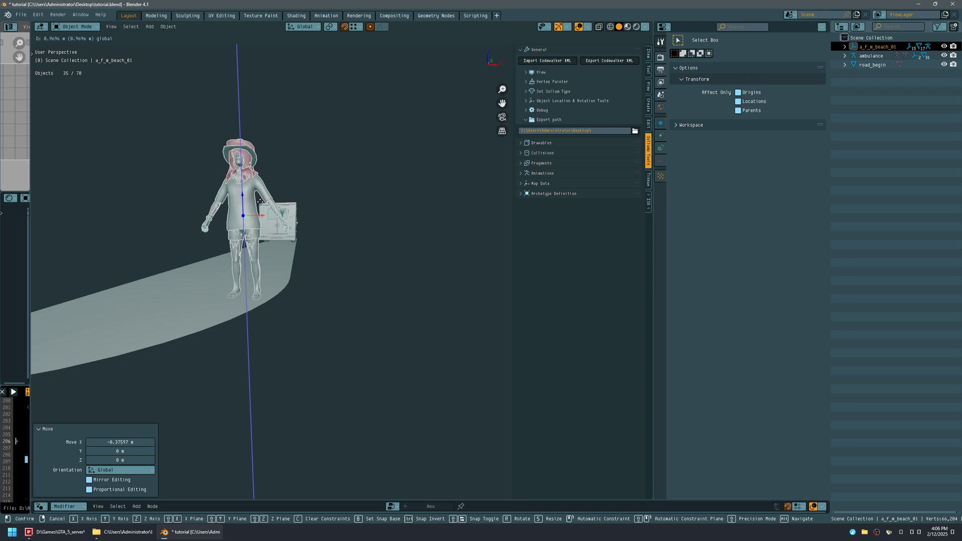
left_click(261, 200)
middle_click_drag(299, 273, 320, 246)
scroll(333, 264, "up", 5)
scroll(322, 224, "up", 6)
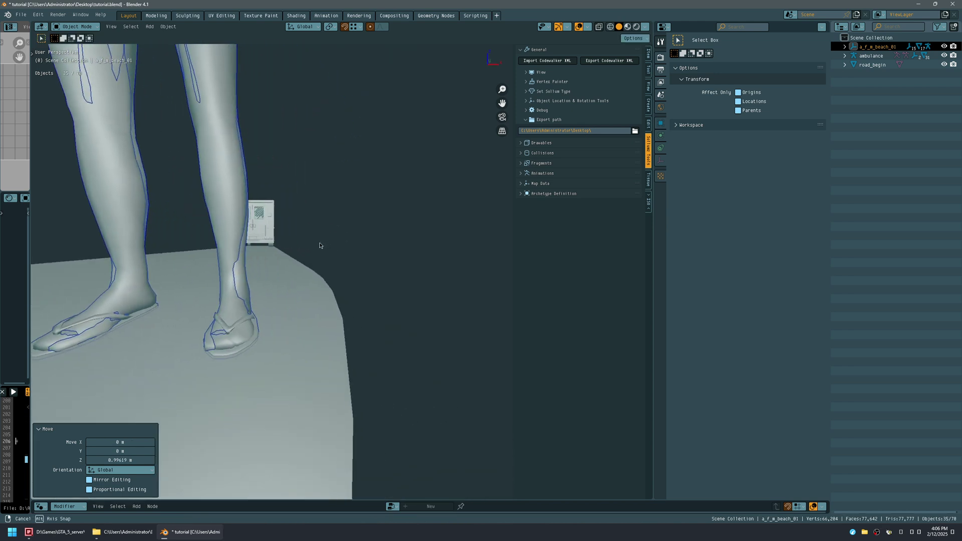
Step: Edit the road mesh and select the whole loop of narrow border faces around it
left_click(312, 298)
key("Tab")
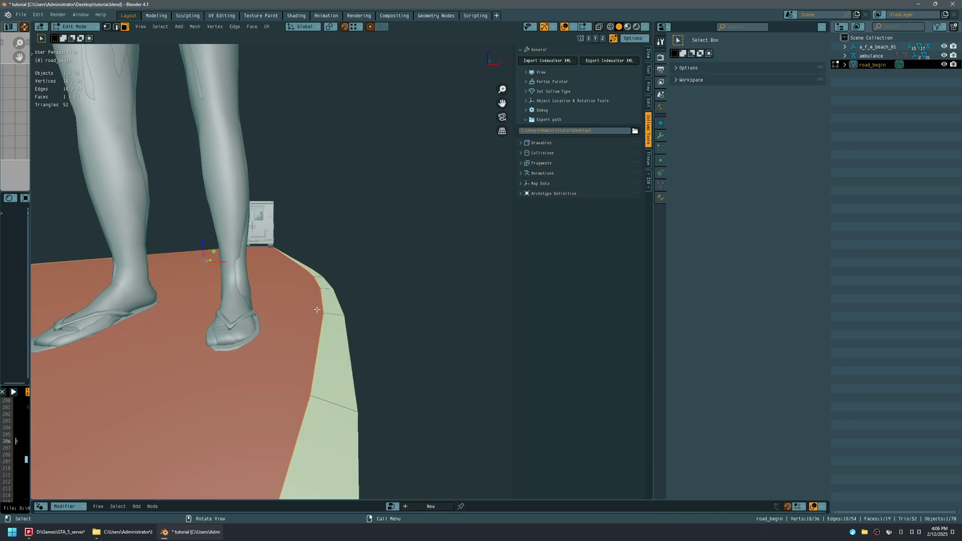
middle_click_drag(245, 278, 277, 258)
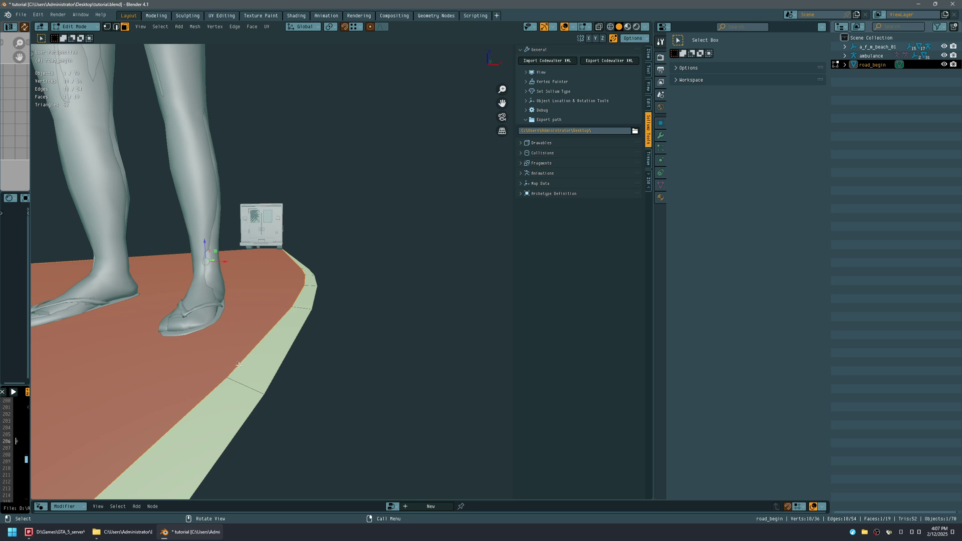
left_click(246, 388)
key("ctrl+i")
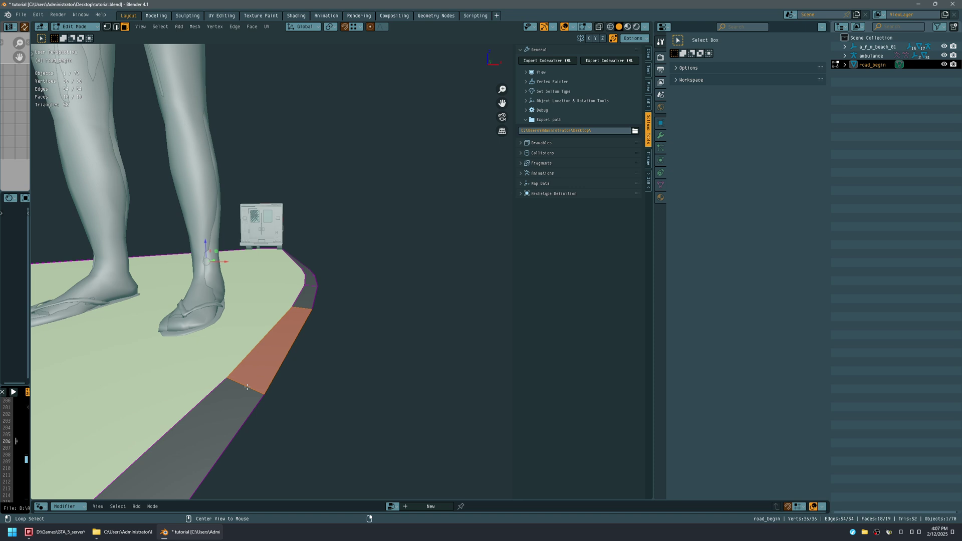
left_click(288, 411)
left_click(244, 383)
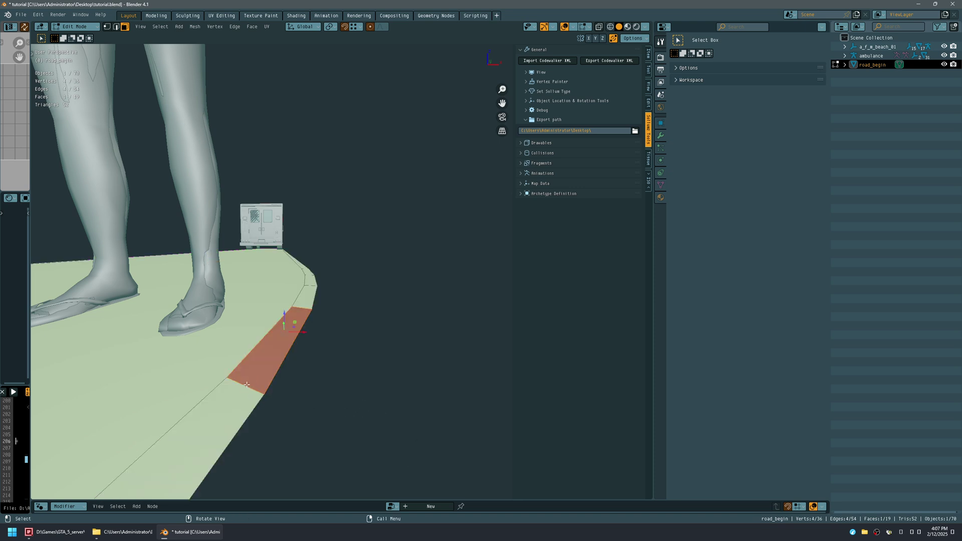
key("ctrl+i")
scroll(246, 384, "down", 8)
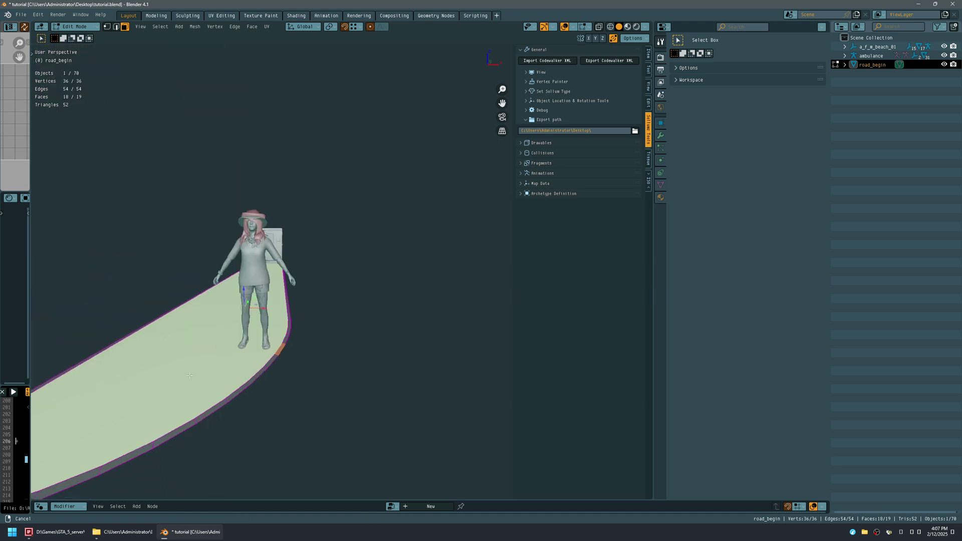
Step: Extrude the border face loop upward along Z by about 0.08 m to form a curb
middle_click_drag(299, 345, 271, 366)
middle_click_drag(341, 376, 361, 315)
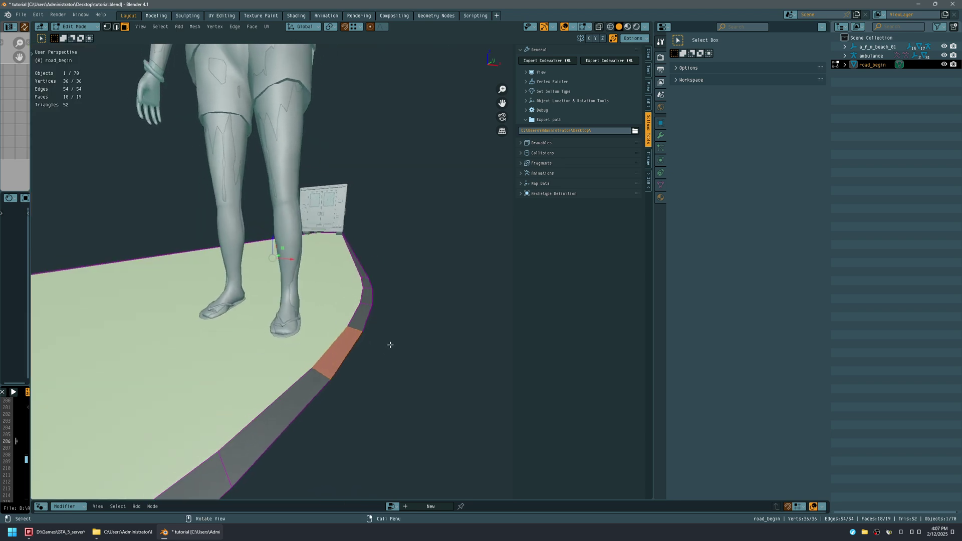
key("e")
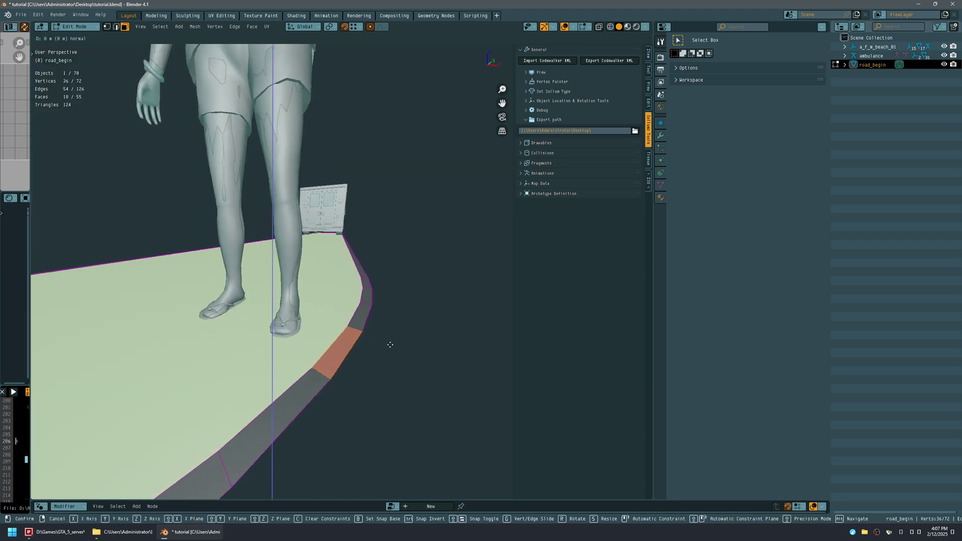
key("z")
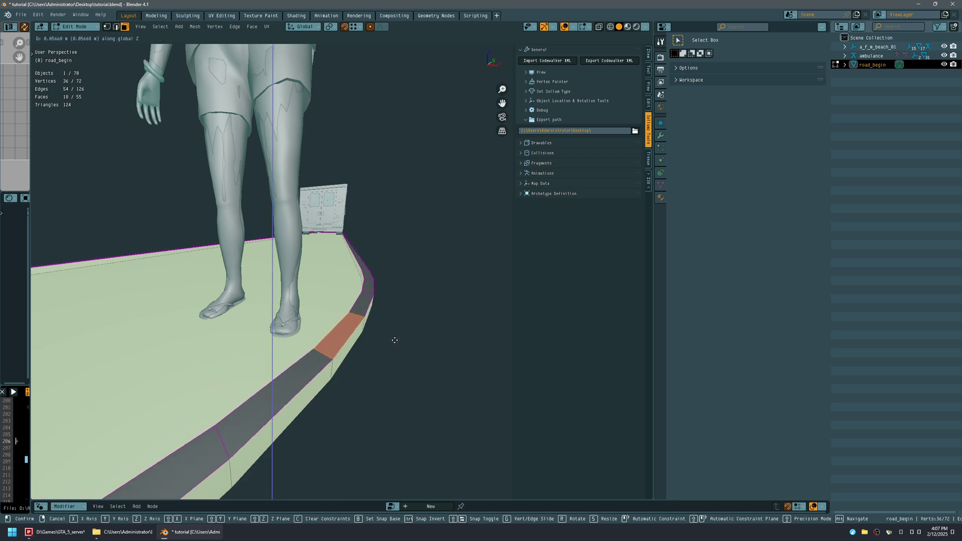
left_click(396, 338)
Step: Raise the curb's top faces about 0.02 m more along Z, judging the height from the side
middle_click_drag(417, 324, 170, 235)
middle_click_drag(188, 252, 215, 219, "shift")
middle_click_drag(319, 244, 163, 245, "shift")
key("g")
key("z")
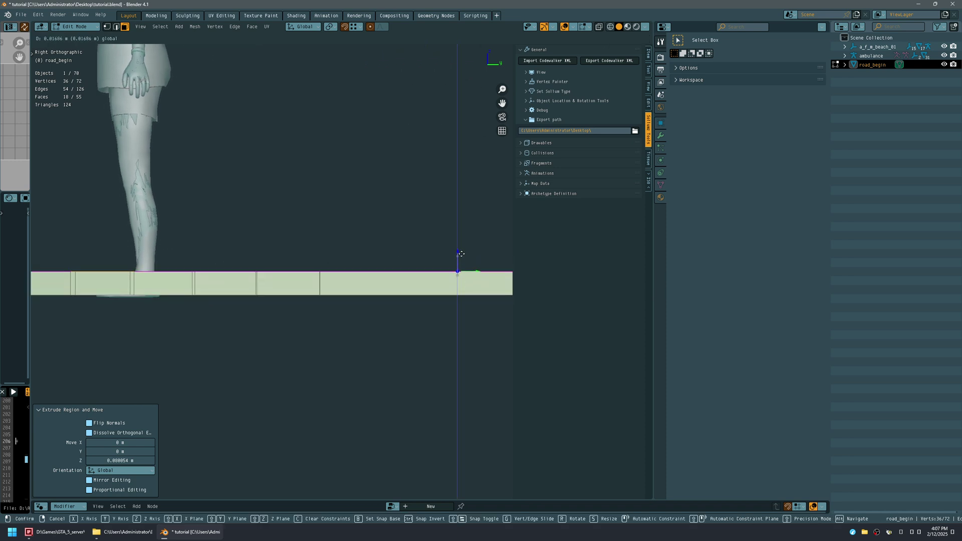
left_click(459, 255)
middle_click_drag(442, 254, 479, 333)
Step: Maximize the viewport in perspective and examine the raised curb around the road from several sides
key("ctrl+space")
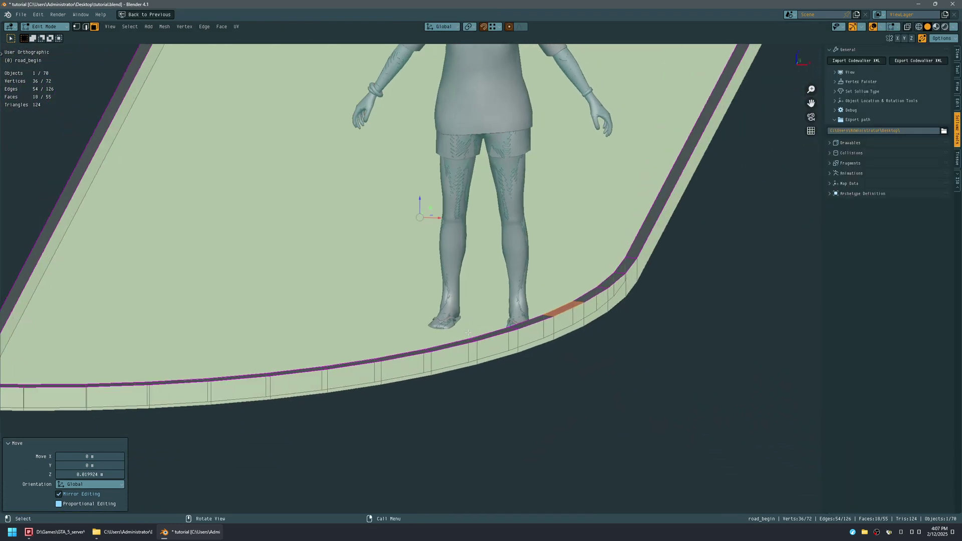
key("KP_5")
scroll(574, 353, "down", 4)
middle_click_drag(575, 357, 496, 330, "shift")
middle_click_drag(496, 331, 466, 344)
scroll(466, 343, "down", 3)
middle_click_drag(358, 338, 458, 326, "shift")
scroll(458, 326, "down", 3)
middle_click_drag(349, 320, 451, 346)
middle_click_drag(509, 339, 449, 348, "shift")
middle_click_drag(450, 349, 230, 192)
scroll(335, 298, "down", 4)
middle_click_drag(327, 321, 389, 281)
scroll(398, 355, "up", 4)
Step: Delete the top, inner and outer curb faces along the road's long straight side
middle_click_drag(398, 356, 351, 370)
left_click(350, 370)
left_click(354, 370, "shift")
scroll(303, 312, "down", 7)
middle_click_drag(303, 312, 708, 290)
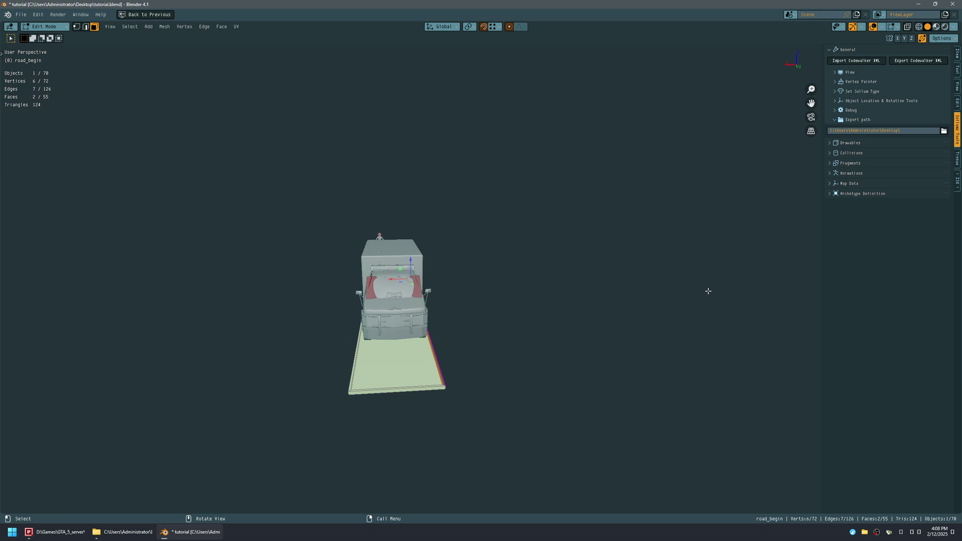
middle_click_drag(457, 337, 505, 330, "ctrl")
key("x")
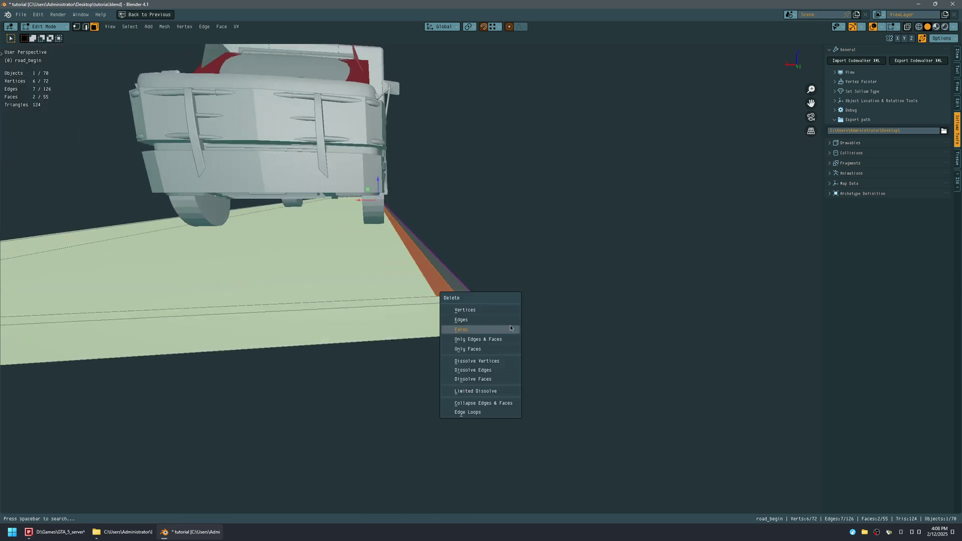
left_click(509, 329)
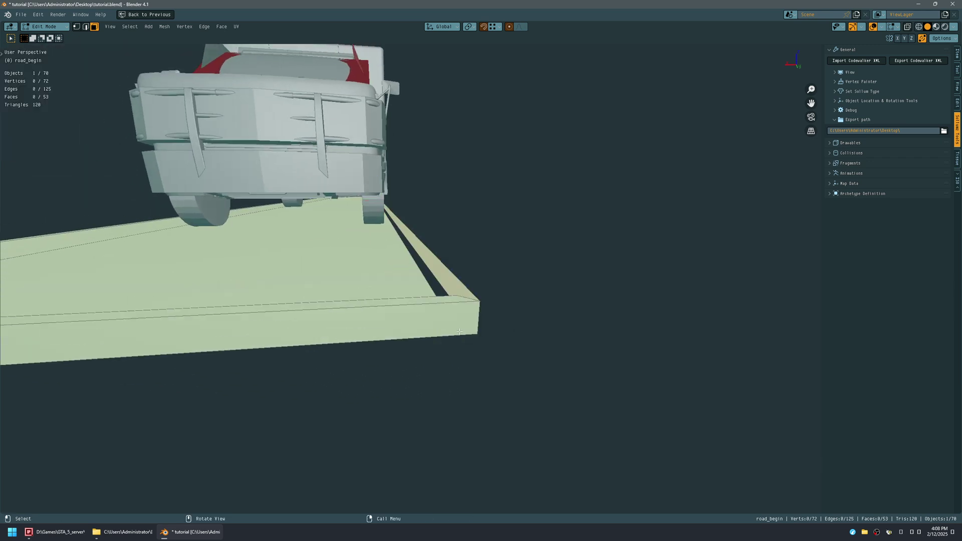
left_click(462, 293)
key("x")
left_click(467, 291)
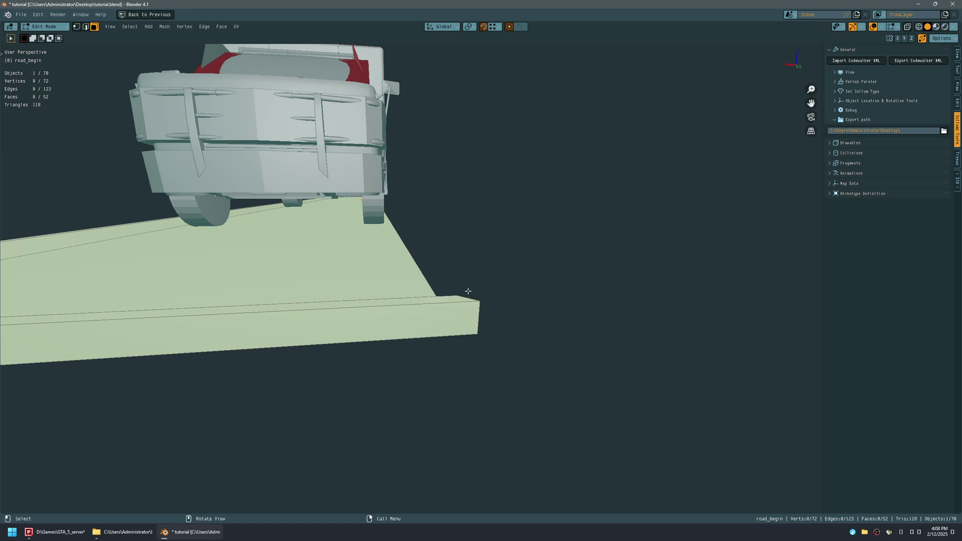
Step: Move the curb's outer vertical edge at the road's square end 0.05 m along X, snapping it in line with the inner corner
key("1")
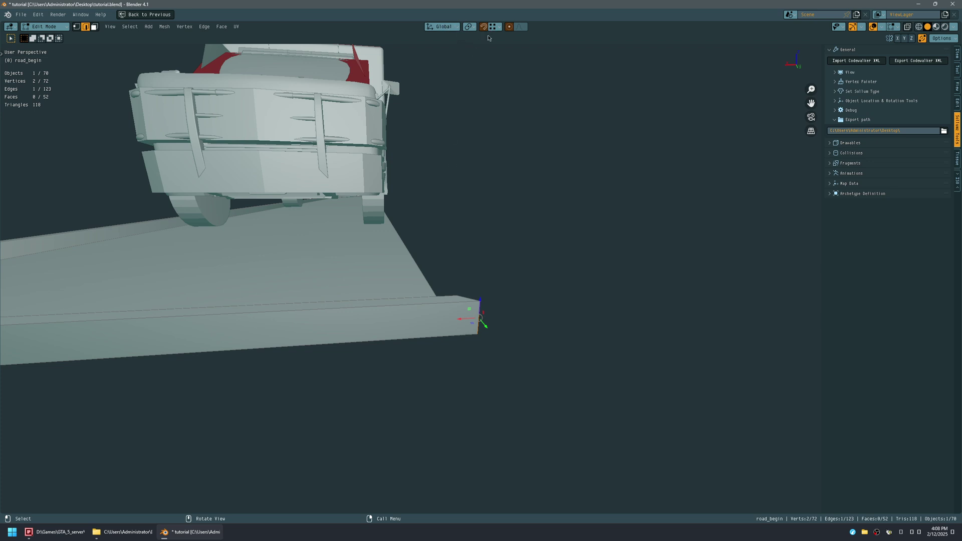
left_click(499, 27)
key("KP_Decimal")
middle_click_drag(459, 301, 438, 341)
scroll(430, 327, "down", 6)
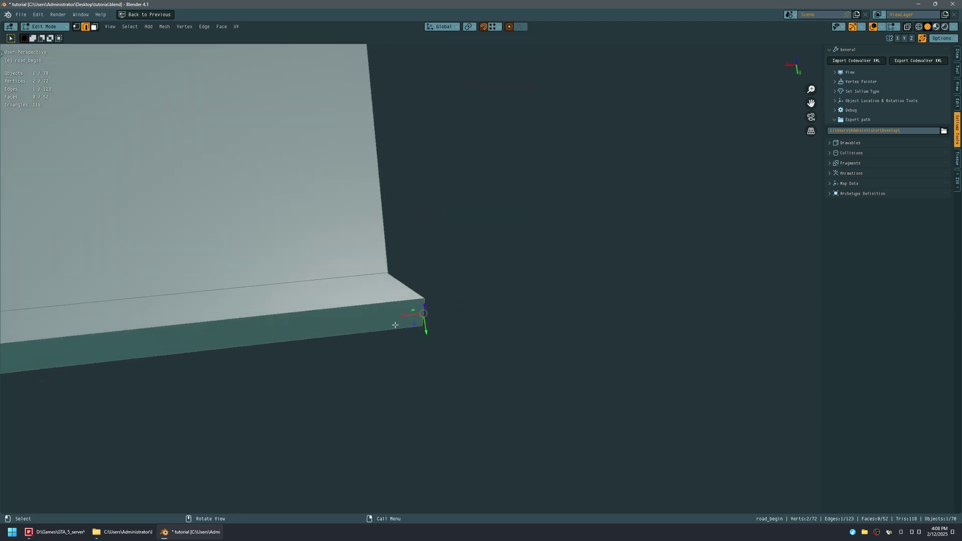
left_click_drag(408, 316, 385, 274)
middle_click_drag(385, 275, 182, 243)
Step: Move the curb's outer vertical edge at the curve's narrow tip 0.05 m along X, snapped in line with the inner corner
scroll(182, 242, "down", 7)
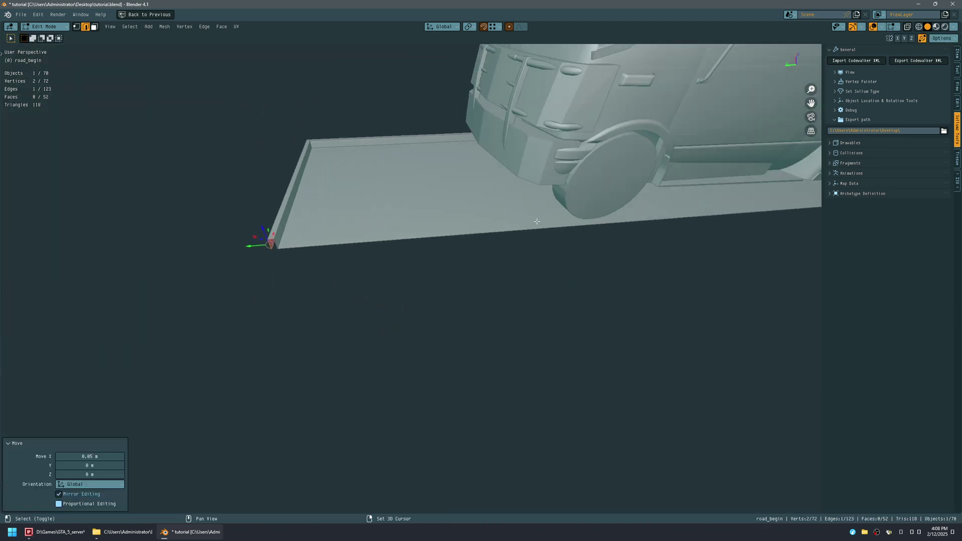
middle_click_drag(536, 221, 260, 260, "shift")
middle_click_drag(499, 235, 98, 335, "shift")
middle_click_drag(536, 237, 536, 344, "shift")
middle_click_drag(555, 400, 436, 319, "shift")
scroll(413, 287, "up", 1)
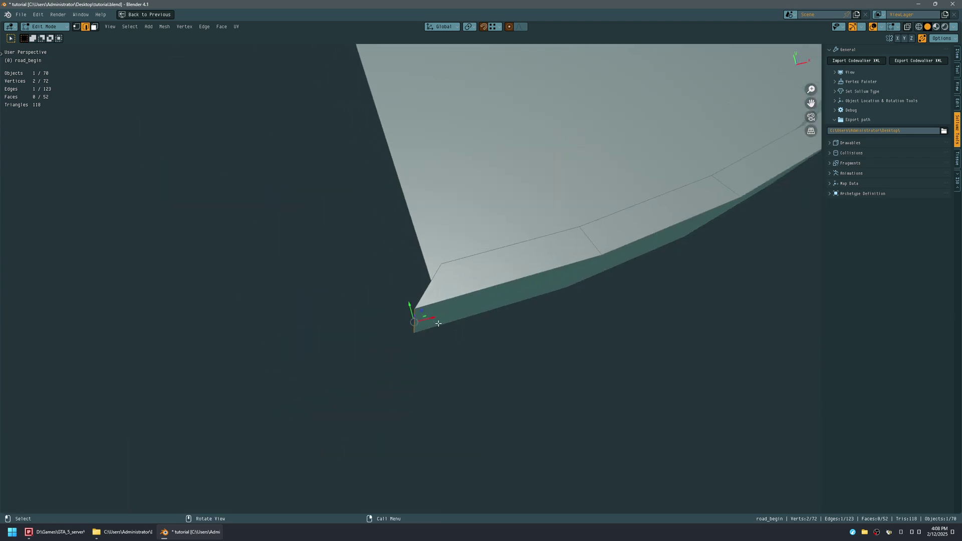
left_click_drag(430, 316, 443, 260)
middle_click_drag(442, 260, 476, 213)
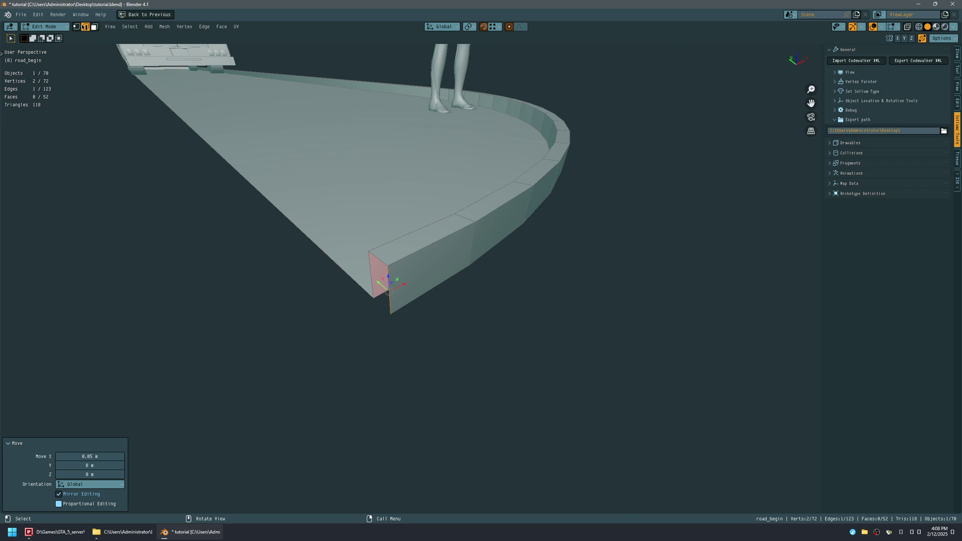
Step: Select the outer and inner top edge loops of the curb
left_click(415, 249)
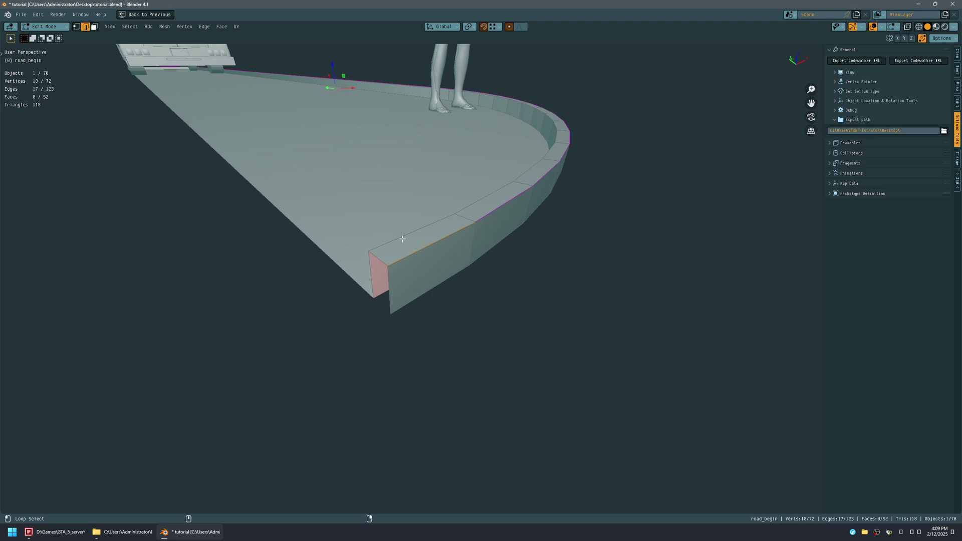
middle_click_drag(446, 230, 539, 300)
scroll(513, 333, "up", 4)
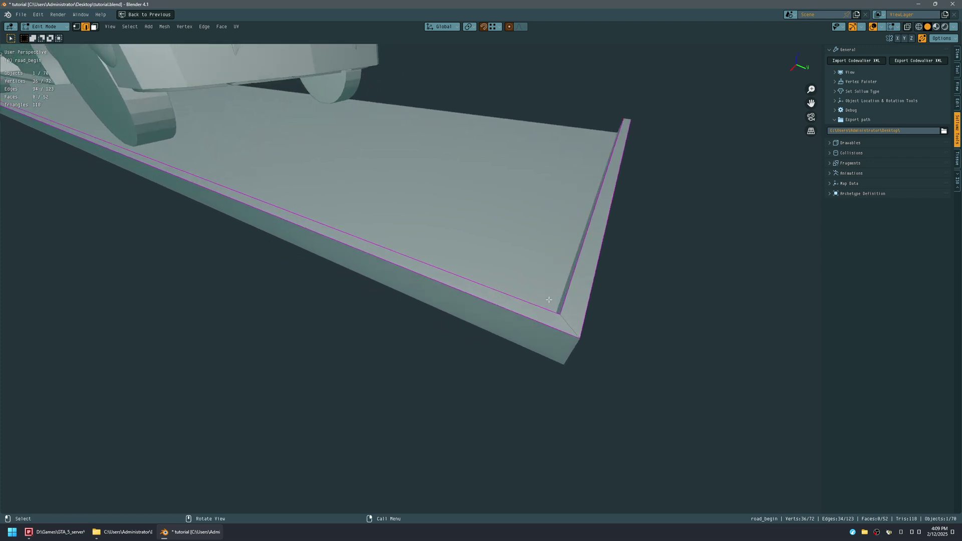
Step: Delete the top, inner and outer curb faces across the road's square end
key("3")
left_click(567, 289)
left_click(594, 313, "shift")
middle_click_drag(595, 315, 428, 247)
left_click(421, 242, "shift")
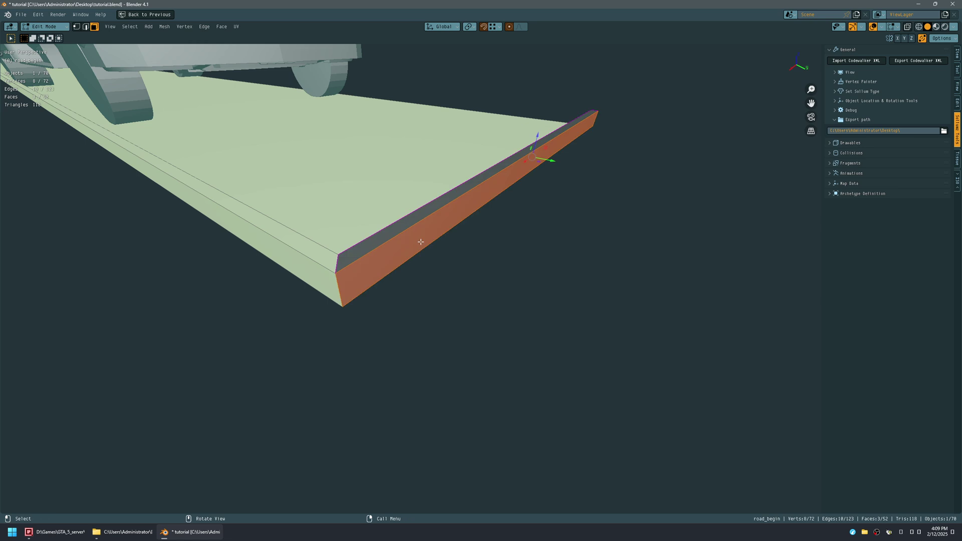
key("x")
left_click(420, 241)
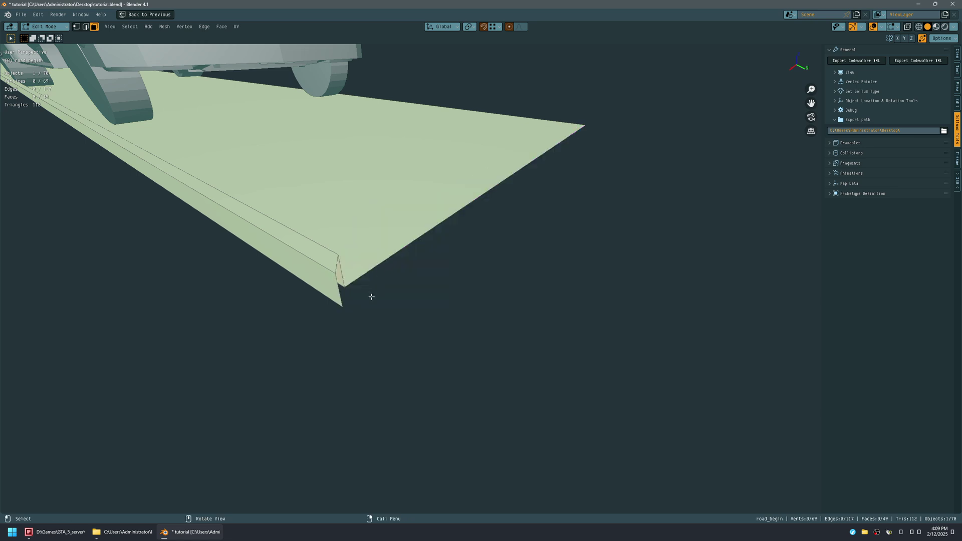
Step: Move the remaining curb's outer vertical edge at the square end -0.05 m along Y, in line with the inner corner
key("1")
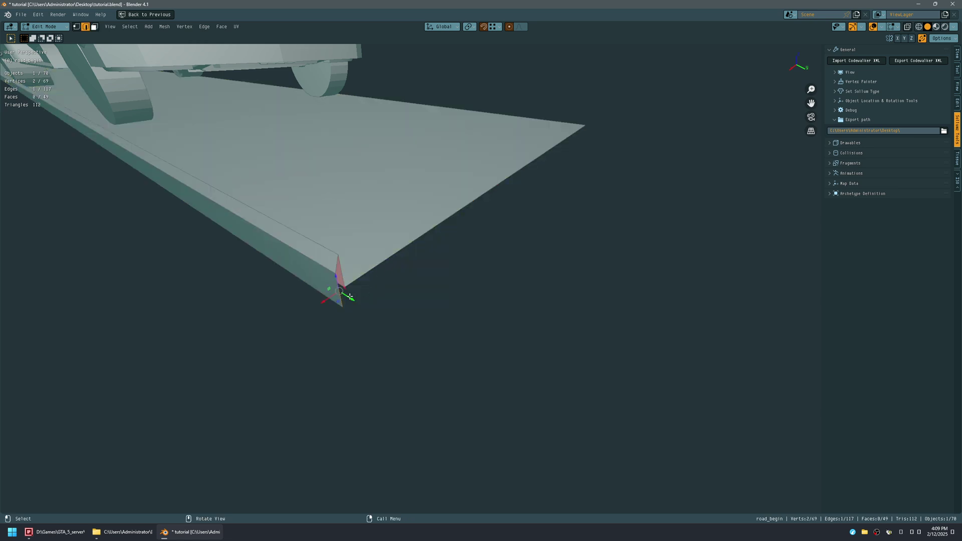
left_click_drag(350, 298, 337, 291)
middle_click_drag(409, 289, 501, 322)
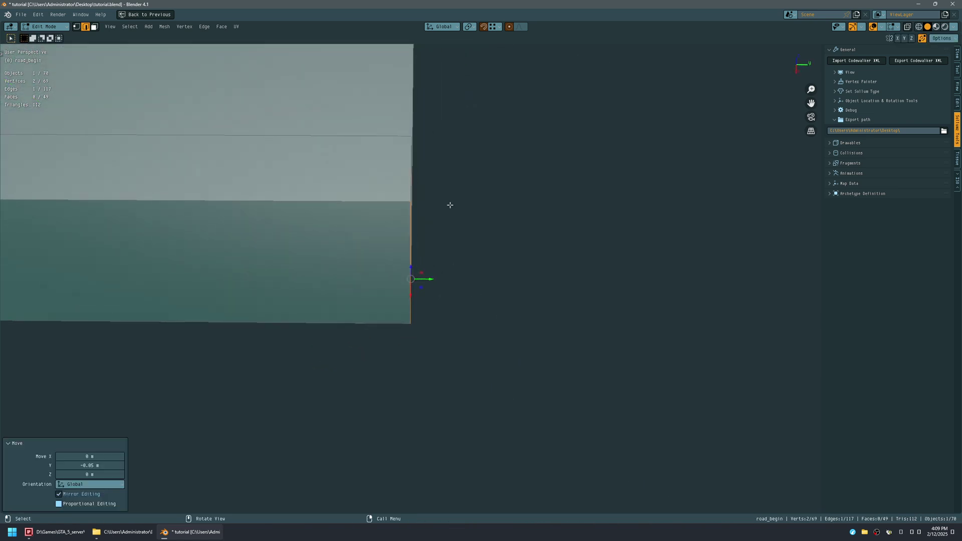
middle_click_drag(430, 231, 330, 239)
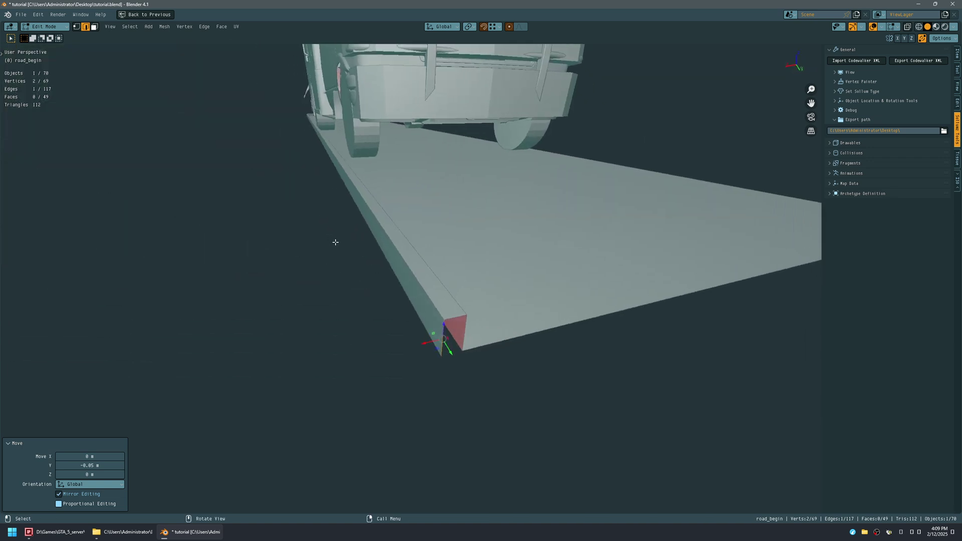
Step: Bevel the curb's outer and inner top edge loops with 2 segments and a width of about 0.0176 m
left_click(418, 284)
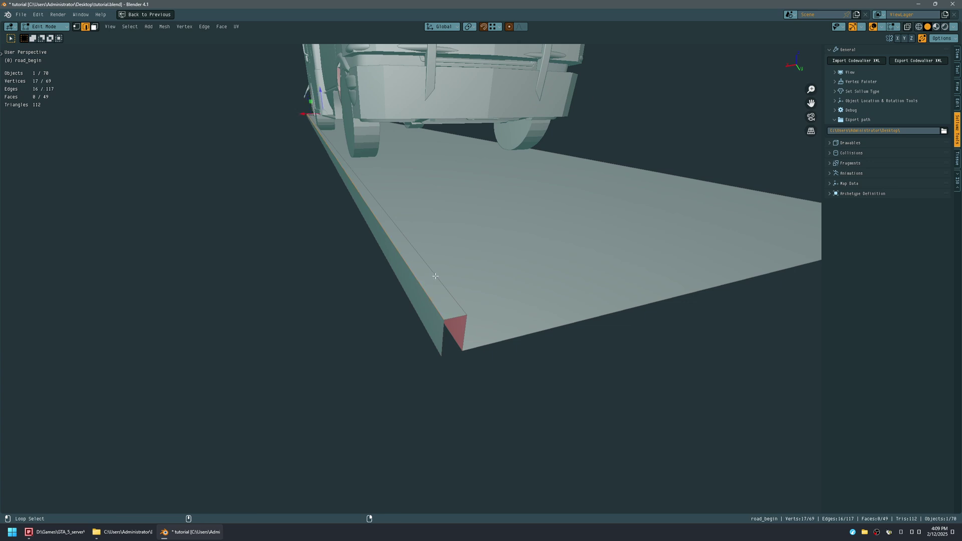
middle_click_drag(398, 280, 455, 247)
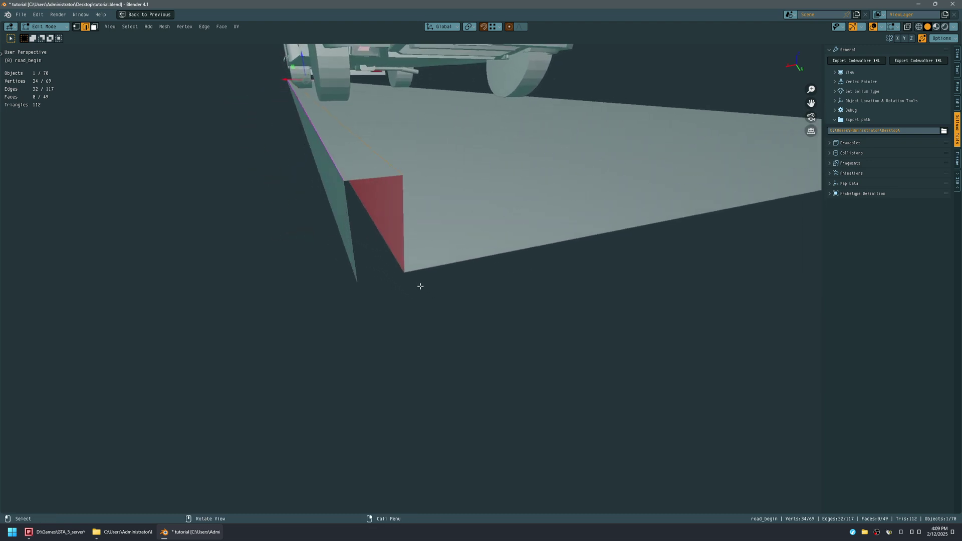
key("ctrl")
key("ctrl+b")
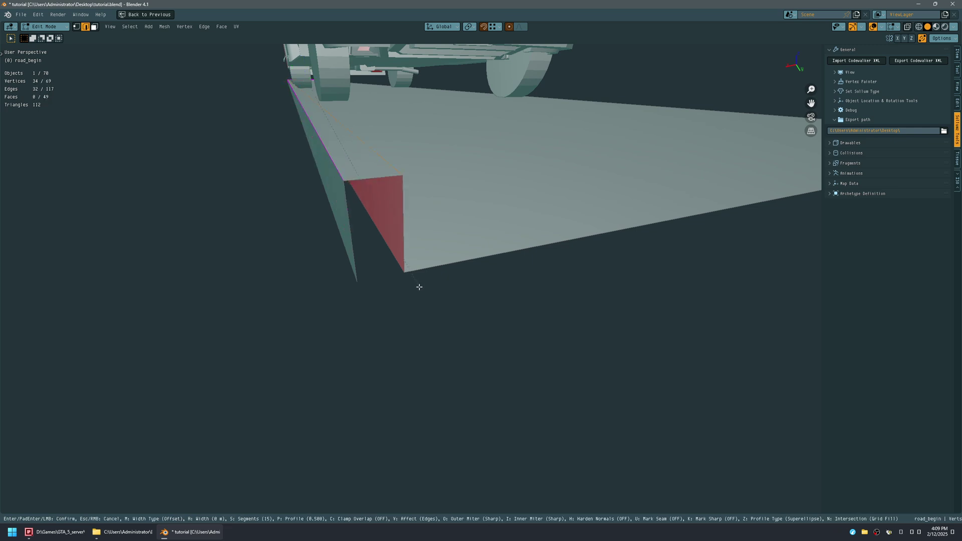
scroll(421, 291, "down", 10)
scroll(421, 290, "down", 2)
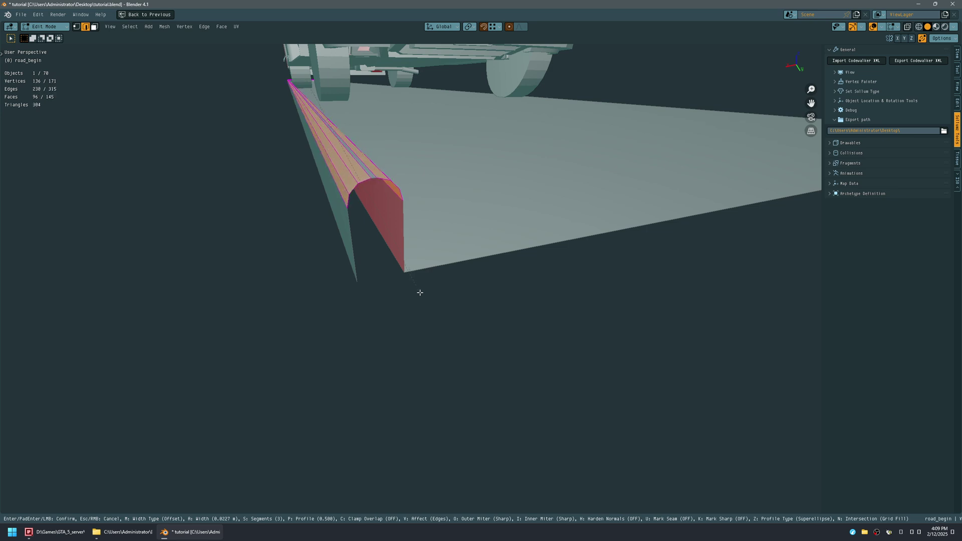
scroll(420, 291, "down", 2)
scroll(420, 291, "up", 1)
left_click(416, 292)
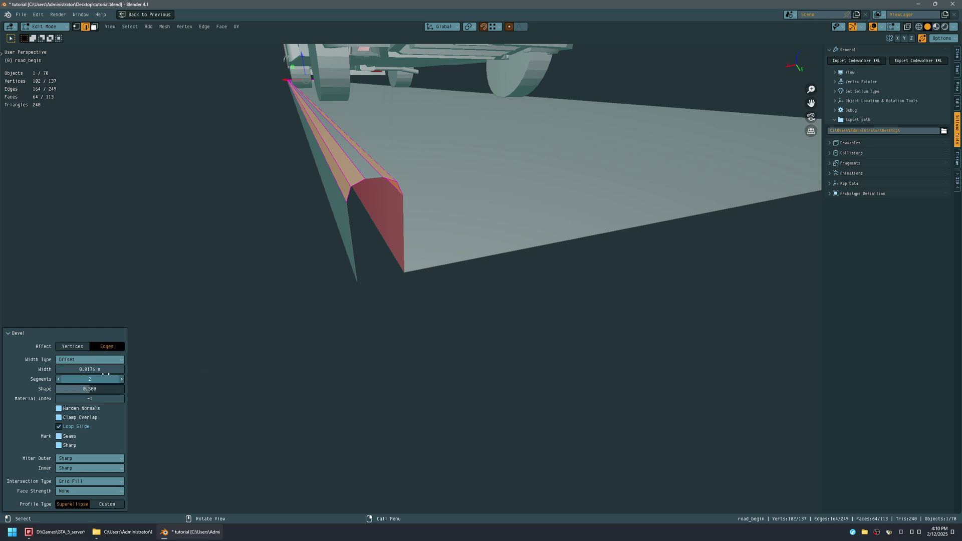
Step: Try to shorten the road in wireframe shading by moving the square end's vertices along Y, and undo the move
middle_click_drag(369, 304, 559, 292)
scroll(559, 292, "down", 5)
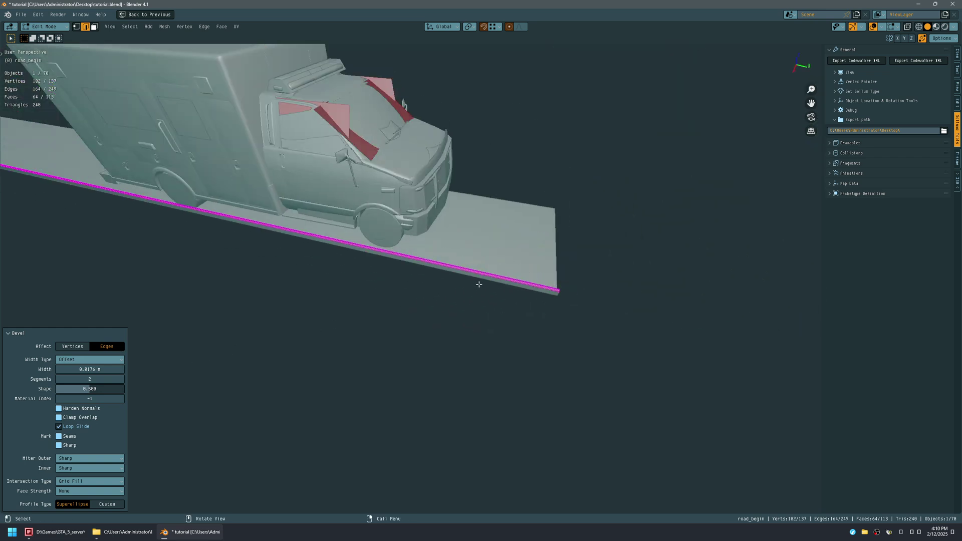
middle_click_drag(284, 271, 436, 307)
scroll(517, 248, "down", 3)
middle_click_drag(501, 326, 409, 319)
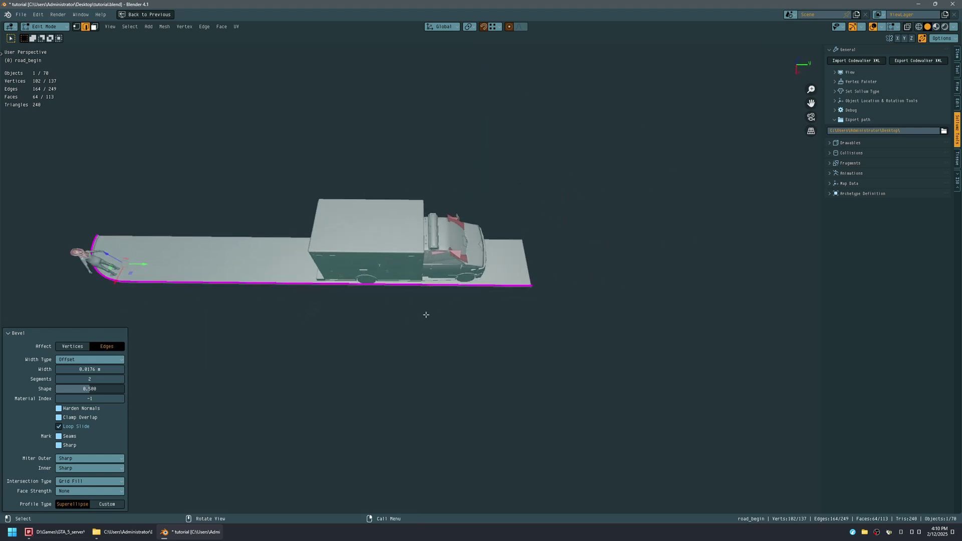
key("1")
left_click_drag(499, 195, 624, 364)
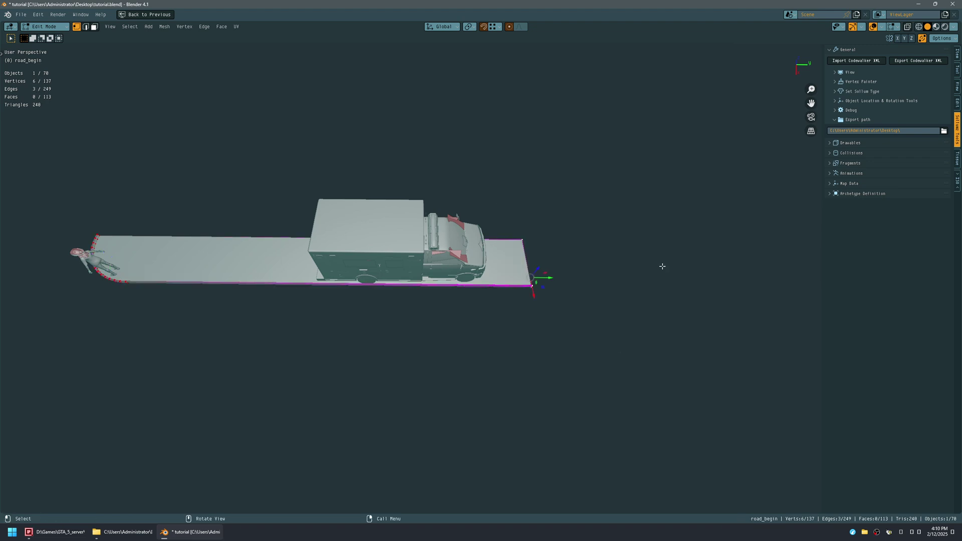
left_click(918, 26)
left_click_drag(731, 96, 506, 370)
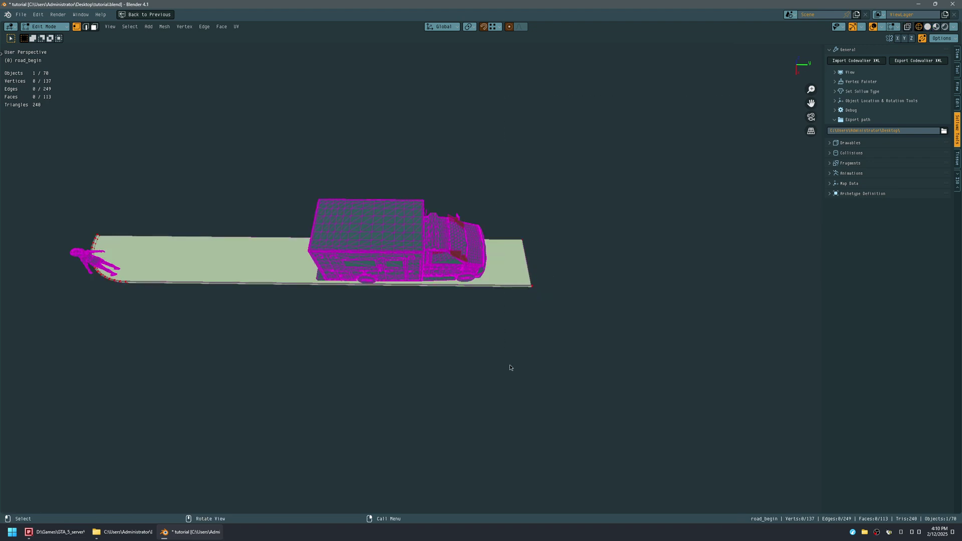
key("Tab")
left_click(517, 273)
key("Tab")
left_click_drag(607, 201, 482, 363)
left_click_drag(551, 278, 267, 276)
key("ctrl+z")
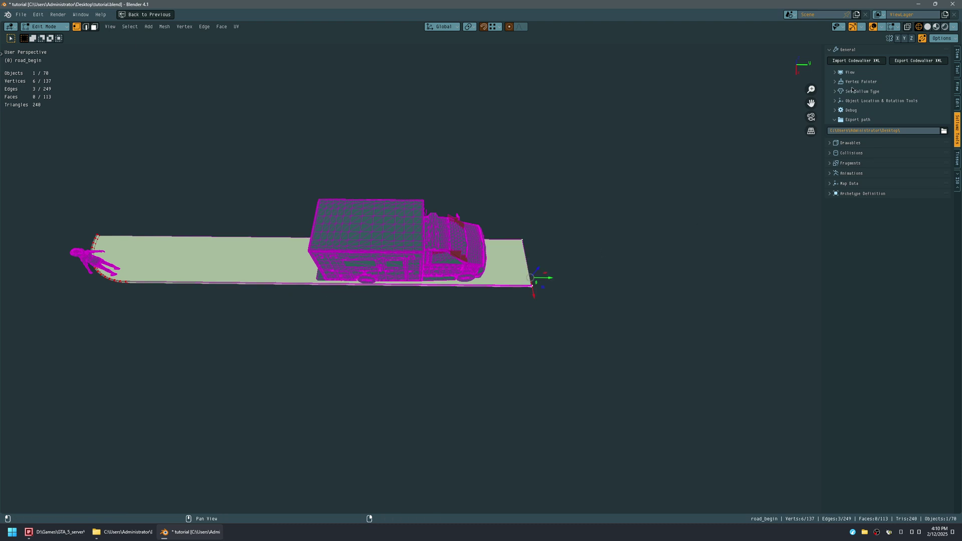
Step: Turn on X-ray and move all vertices of the road's square end about -15 m along Y to shorten the piece
left_click(907, 27)
left_click_drag(687, 109, 500, 336)
left_click_drag(542, 283, 197, 284)
middle_click_drag(197, 284, 405, 199)
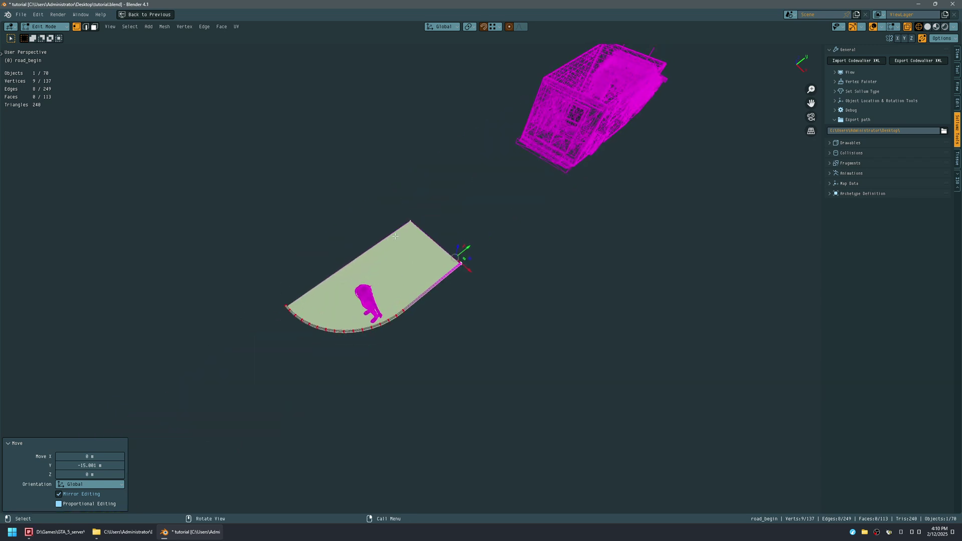
scroll(405, 267, "up", 4)
middle_click_drag(405, 267, 473, 257)
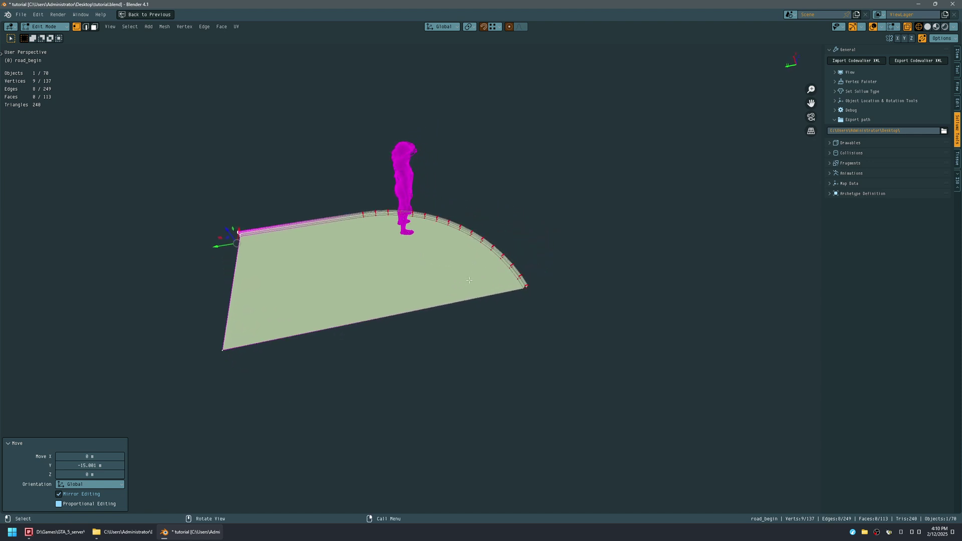
middle_click_drag(396, 287, 434, 245, "ctrl")
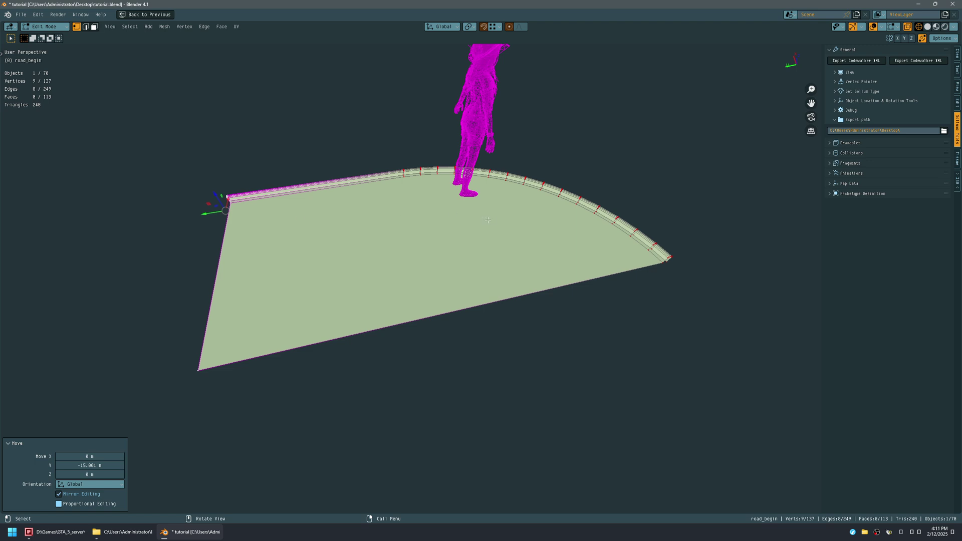
middle_click_drag(472, 244, 411, 185)
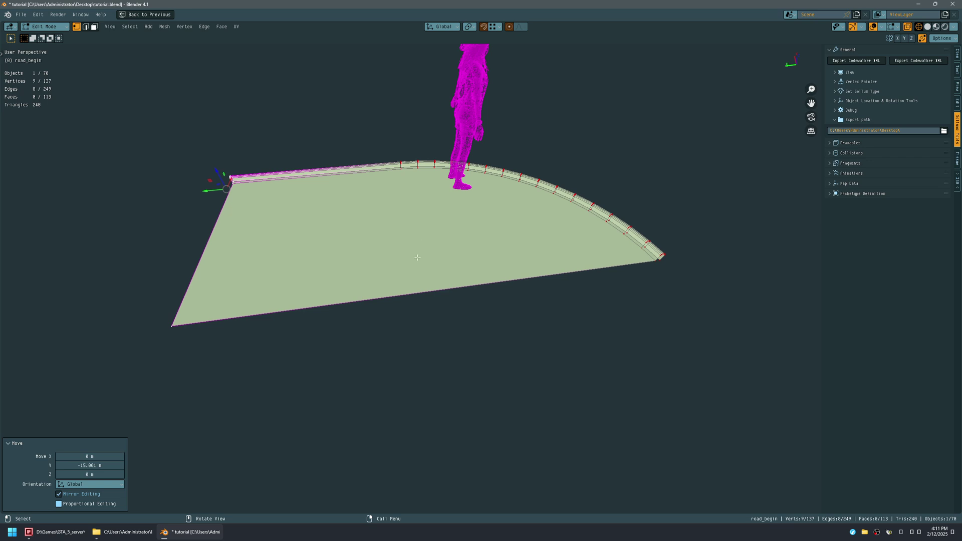
Step: Switch to material preview shading and add a vertex at the middle of the road's long edge opposite the curb
left_click(936, 28)
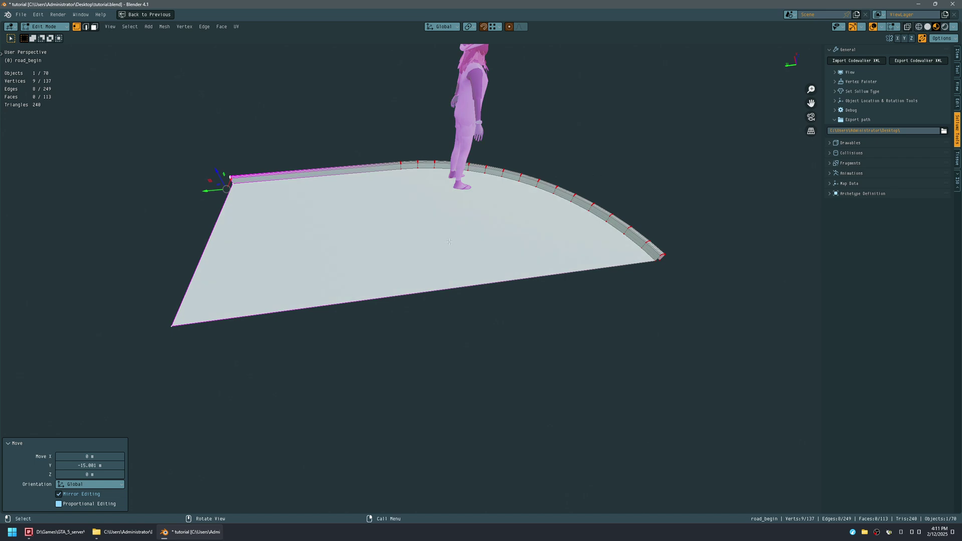
middle_click_drag(426, 251, 422, 257)
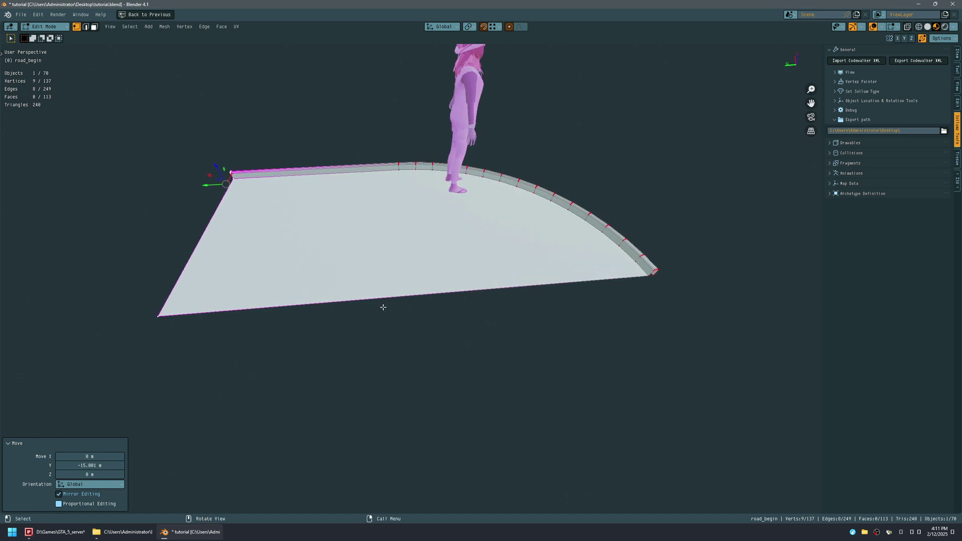
key("ctrl+r")
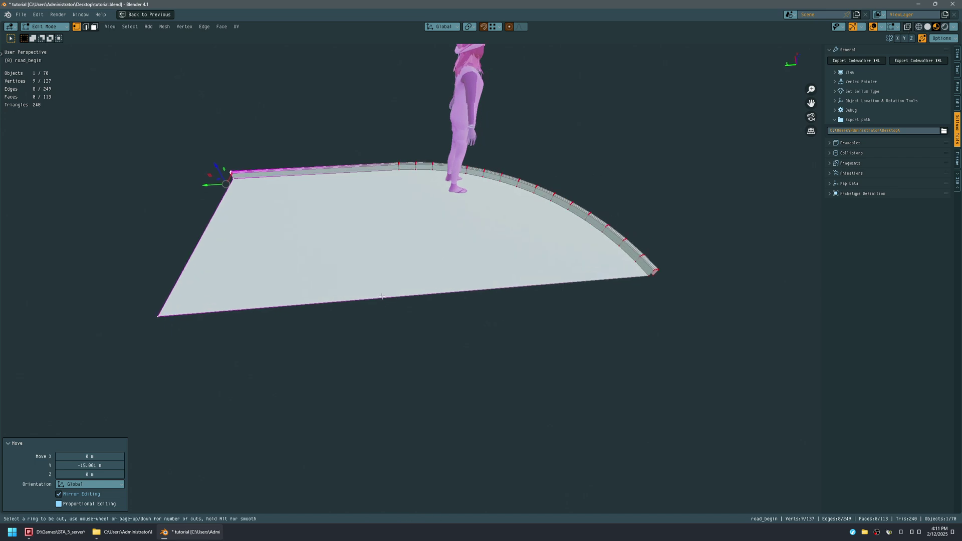
left_click(382, 296)
right_click(381, 296)
left_click(381, 295)
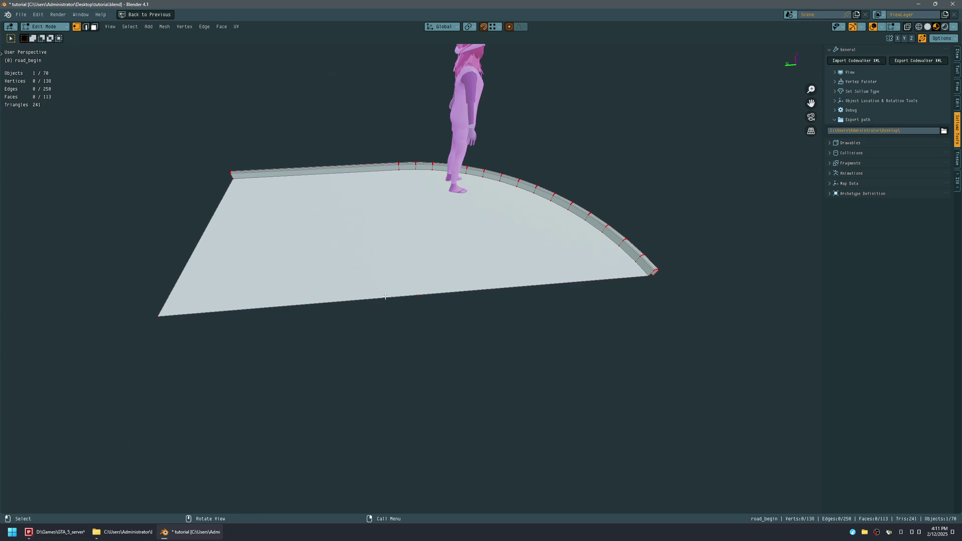
Step: Try to snap the long edge's middle vertex along Y to the start of the curb's curve, and undo the move
middle_click_drag(381, 292, 460, 284)
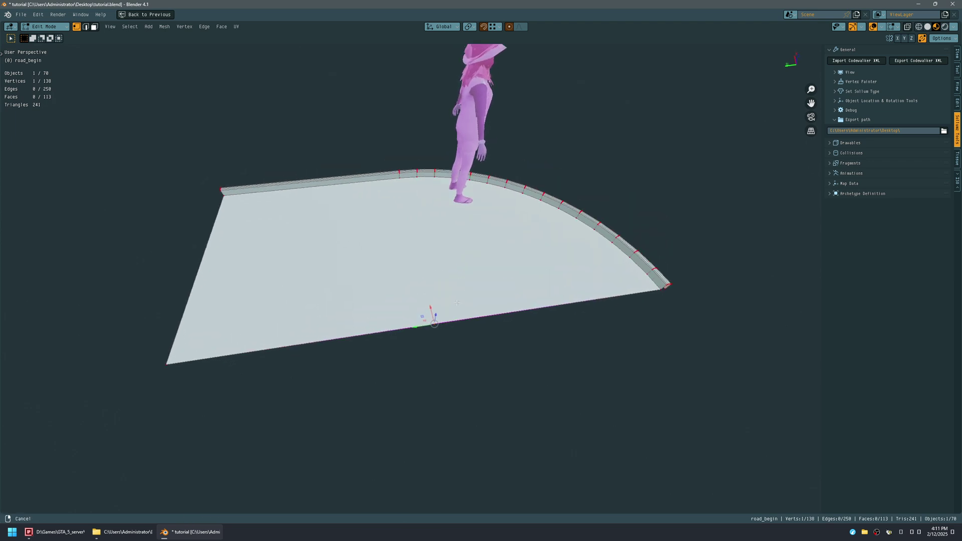
scroll(460, 284, "up", 2)
left_click_drag(402, 337, 379, 143)
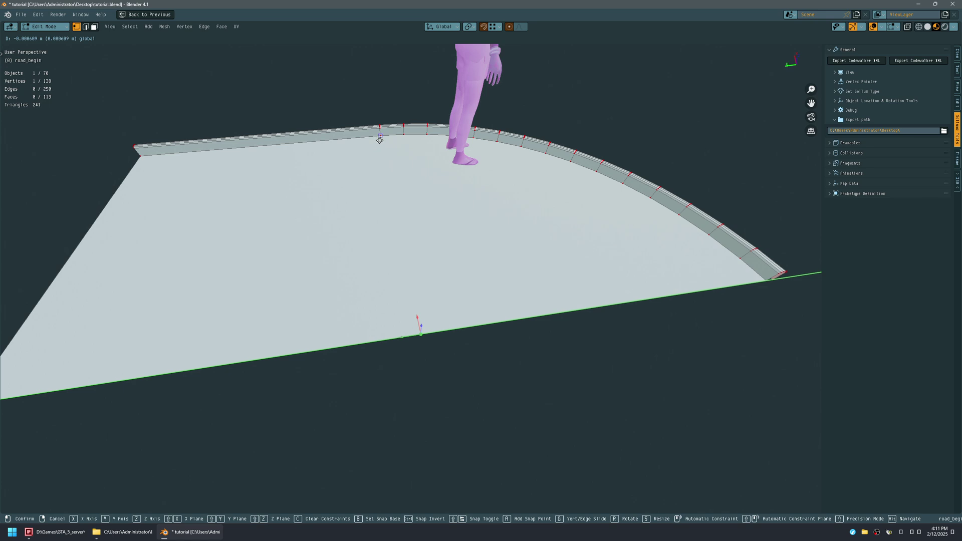
left_click_drag(379, 141, 381, 143)
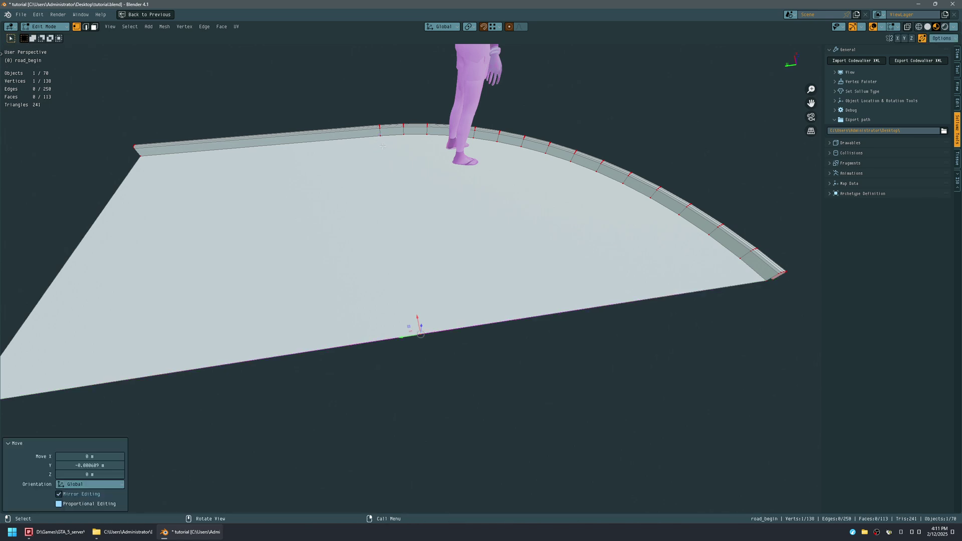
key("ctrl+z")
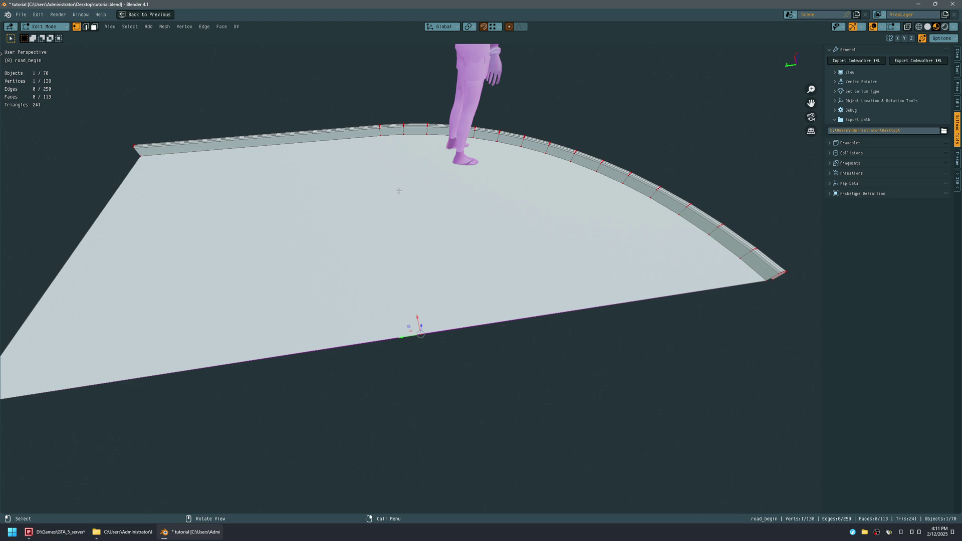
Step: Connect the vertex midway along the straight inner edge to the vertex where the curb's curve begins
left_click(378, 145, "shift")
key("j")
middle_click_drag(389, 198, 496, 216)
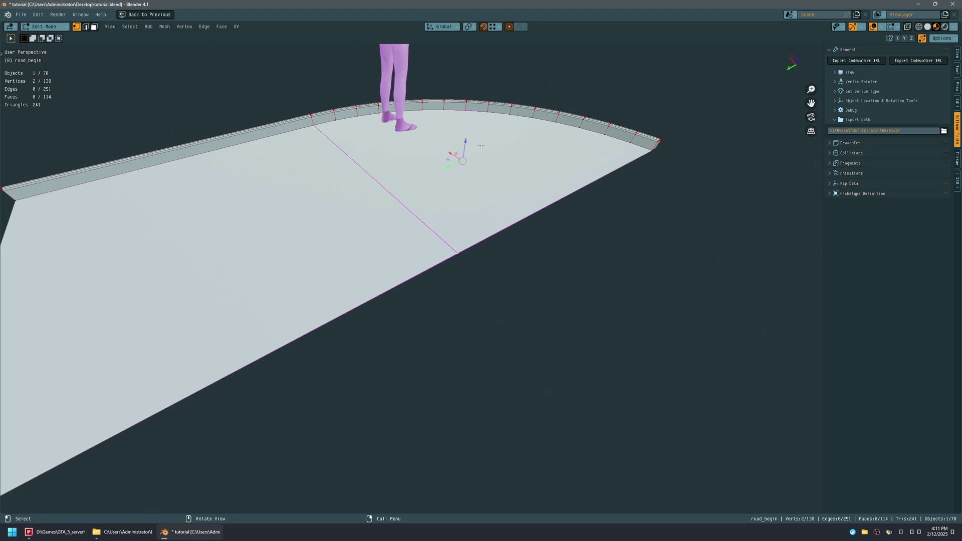
Step: Add a centred loop cut across the curved curb and connect its inner vertex to the straight edge's middle vertex
middle_click_drag(481, 145, 504, 207)
key("ctrl+r")
left_click(449, 108)
right_click(449, 108)
left_click(452, 116)
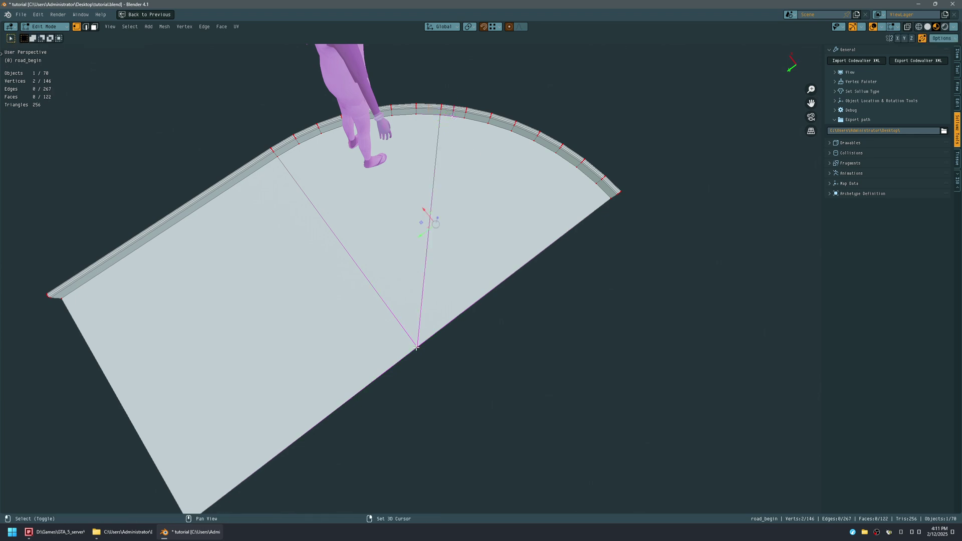
key("j")
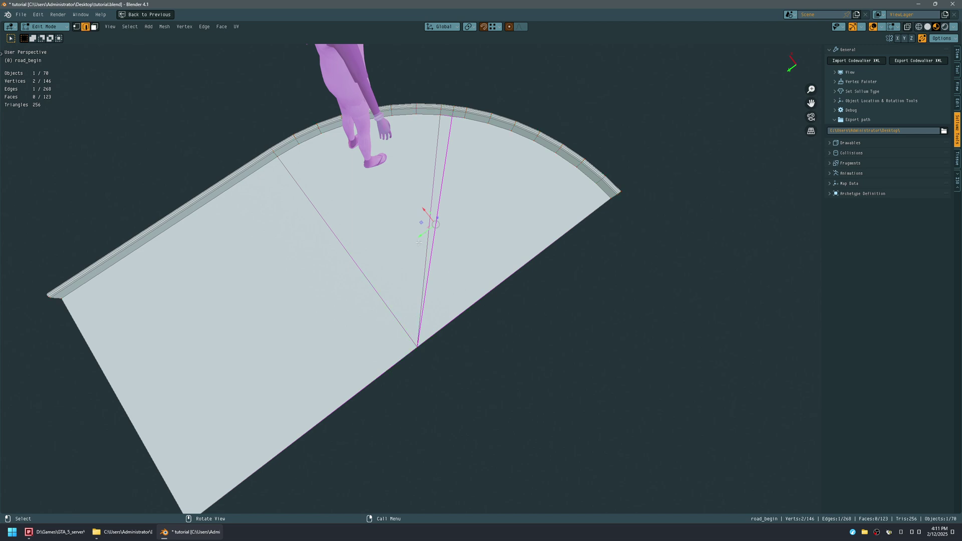
Step: Dissolve the redundant edge beside the new connecting edge on the road surface
left_click(426, 223, "alt")
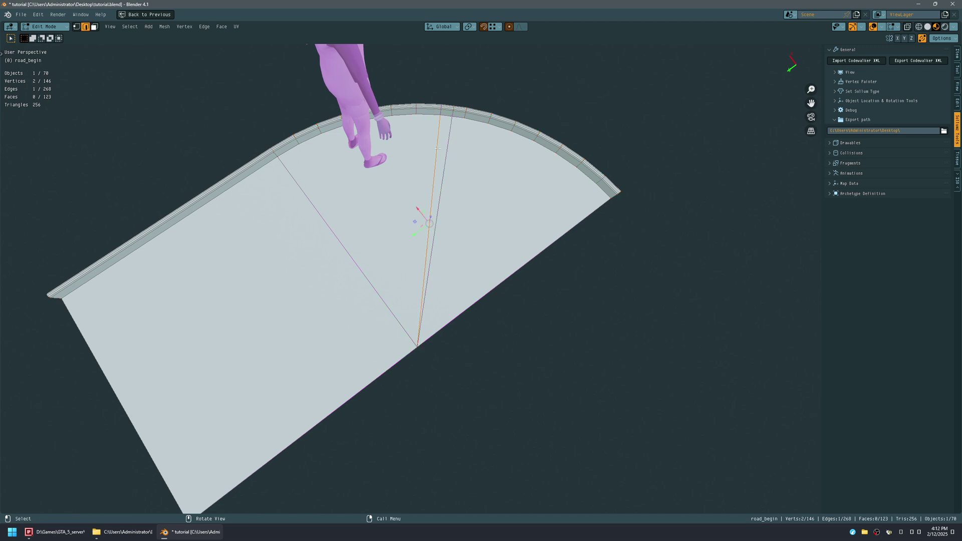
key("ctrl+x")
middle_click_drag(438, 149, 369, 307)
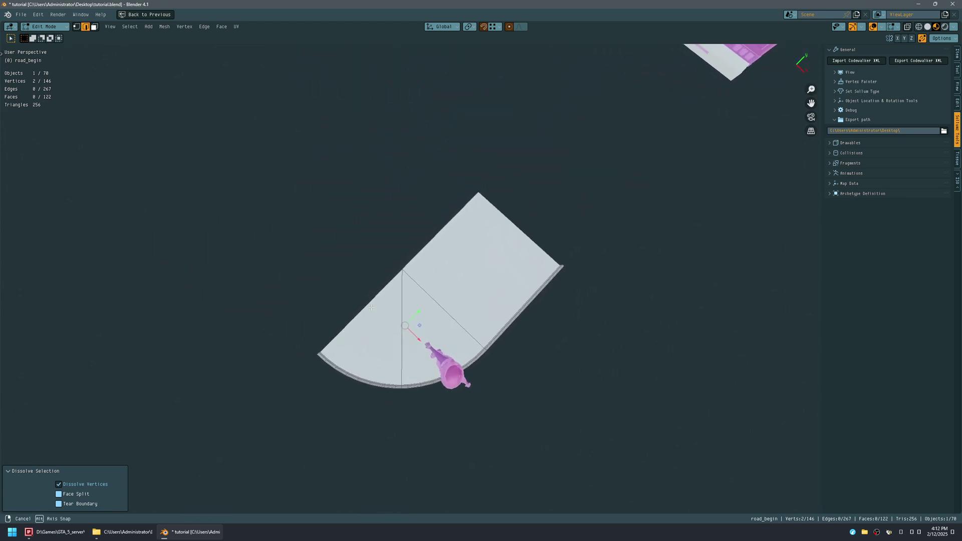
Step: Switch to face selection and select all faces of the curved end wedge beyond the new edge, including its curb
left_click_drag(331, 282, 369, 397)
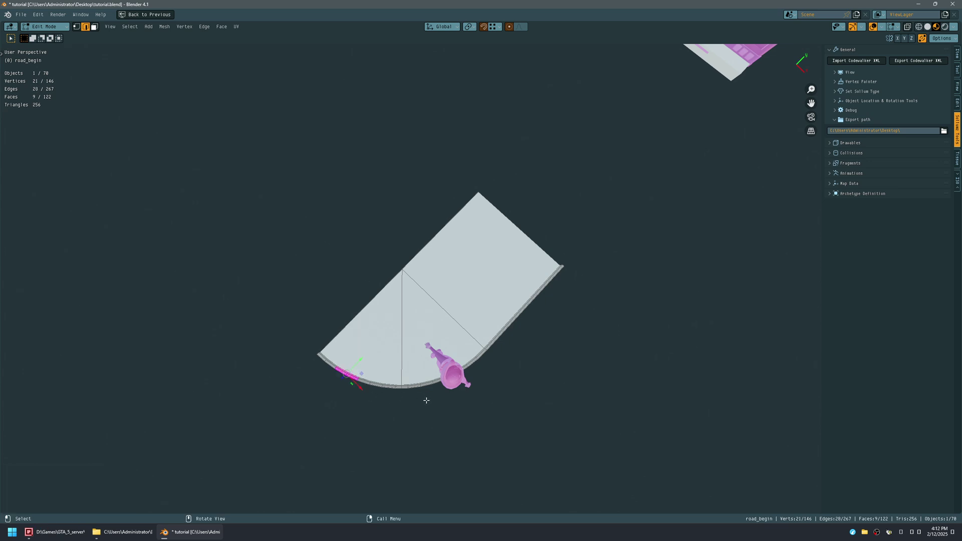
key("3")
left_click_drag(254, 254, 403, 420)
left_click_drag(540, 461, 424, 326)
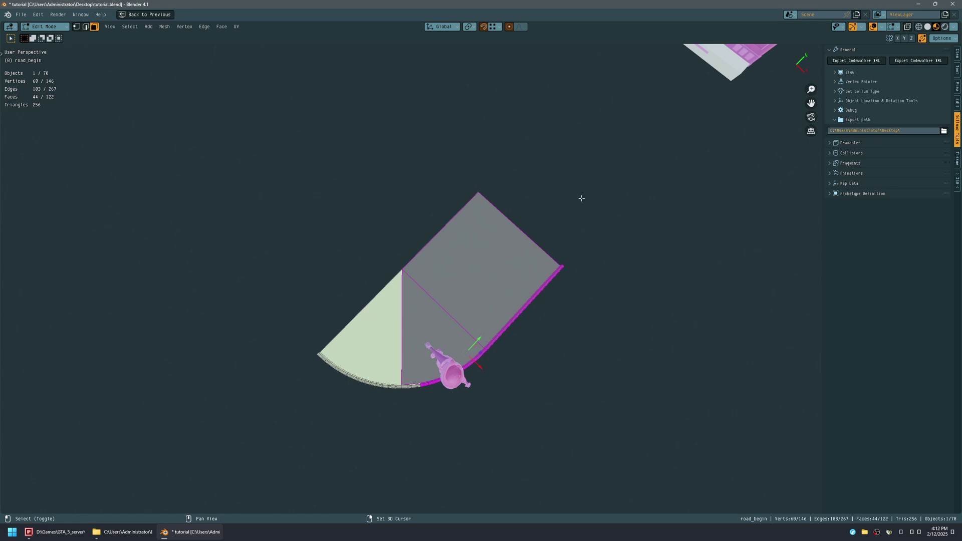
left_click_drag(417, 199, 599, 293, "shift")
left_click_drag(403, 407, 430, 382)
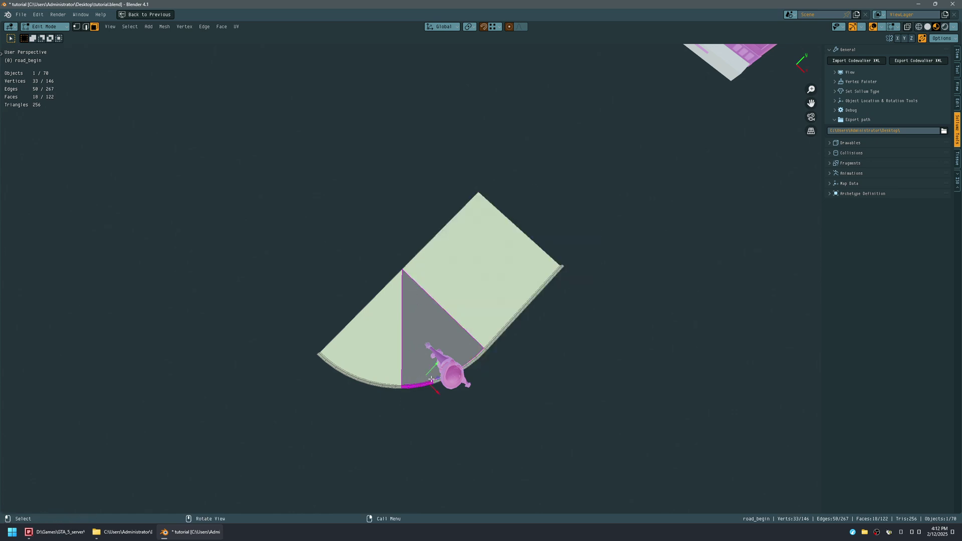
middle_click_drag(386, 368, 353, 268)
scroll(351, 269, "up", 4)
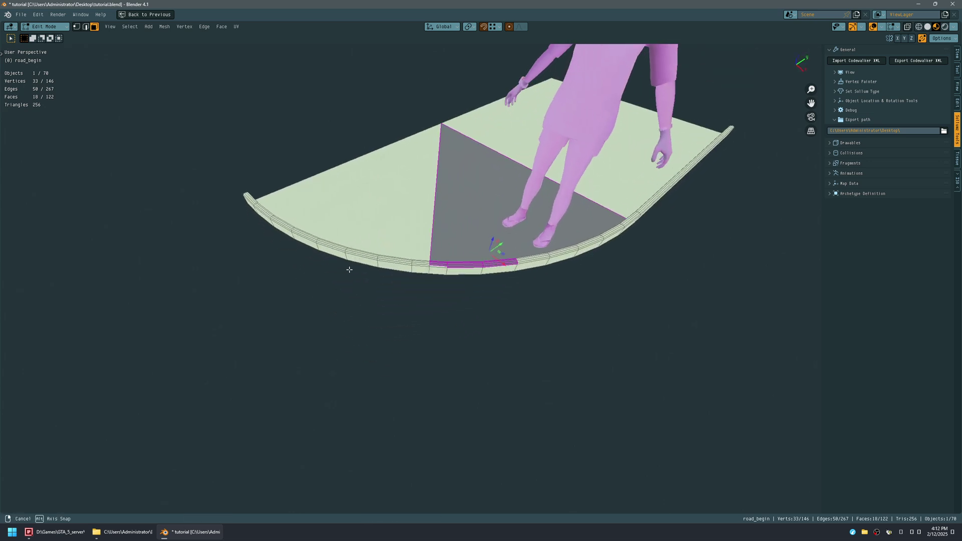
left_click_drag(186, 116, 423, 296)
middle_click_drag(381, 246, 629, 305)
scroll(587, 209, "up", 3)
left_click_drag(629, 177, 379, 219)
Step: Try deleting the selected end-wedge faces of the road
key("x")
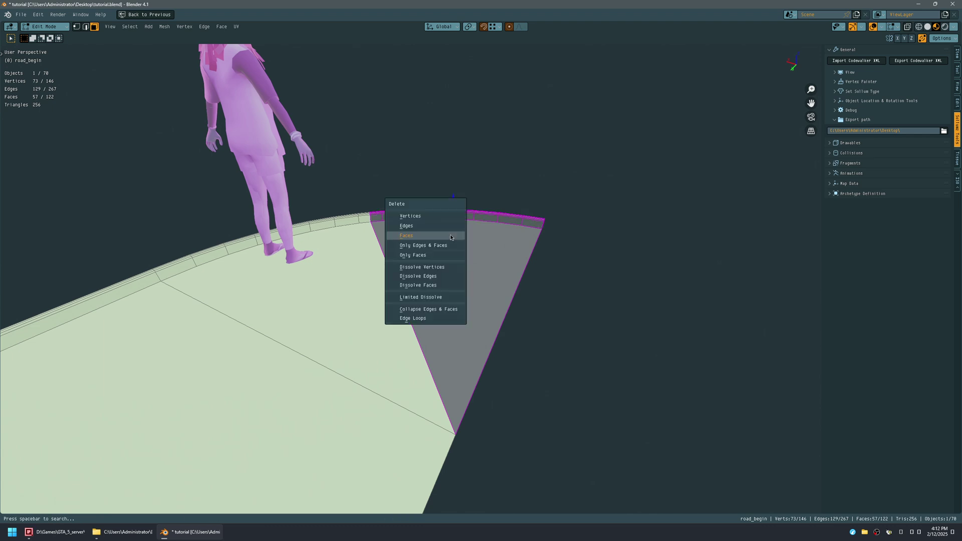
left_click(450, 235)
key("ctrl+s")
scroll(449, 233, "down", 5)
middle_click_drag(449, 232, 391, 268)
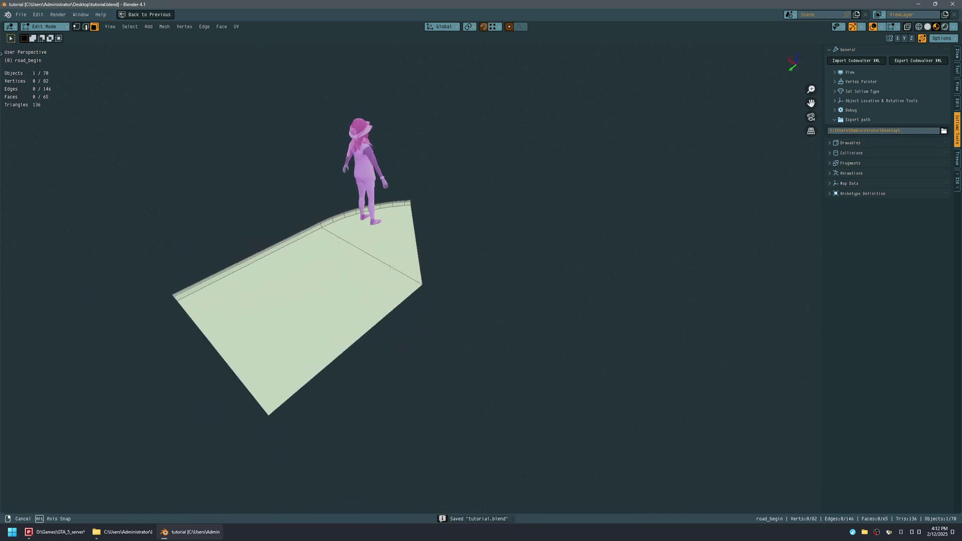
key("ctrl+z")
Step: Delete the selected faces of the curved end wedge and save the file
scroll(436, 184, "up", 5)
middle_click_drag(436, 184, 397, 196)
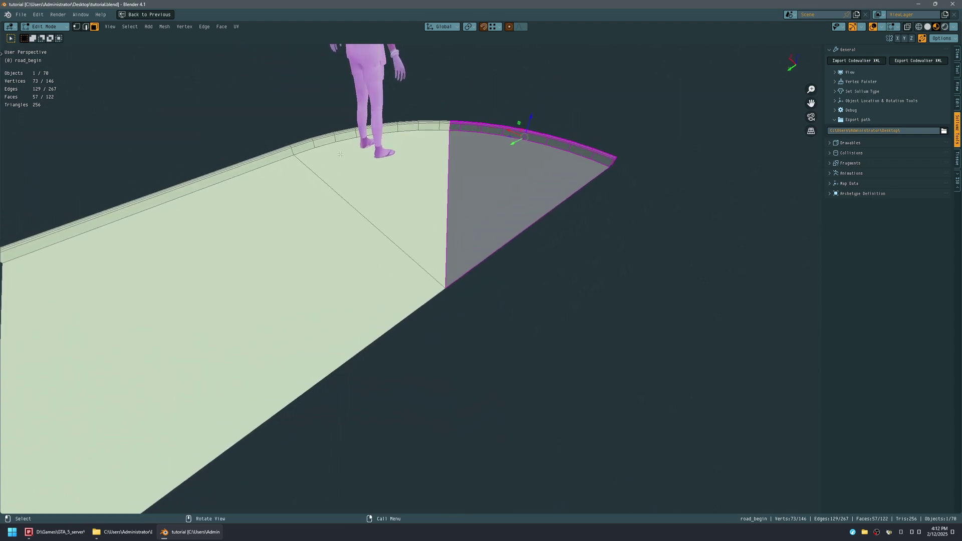
middle_click_drag(447, 199, 374, 221)
middle_click_drag(290, 218, 346, 235)
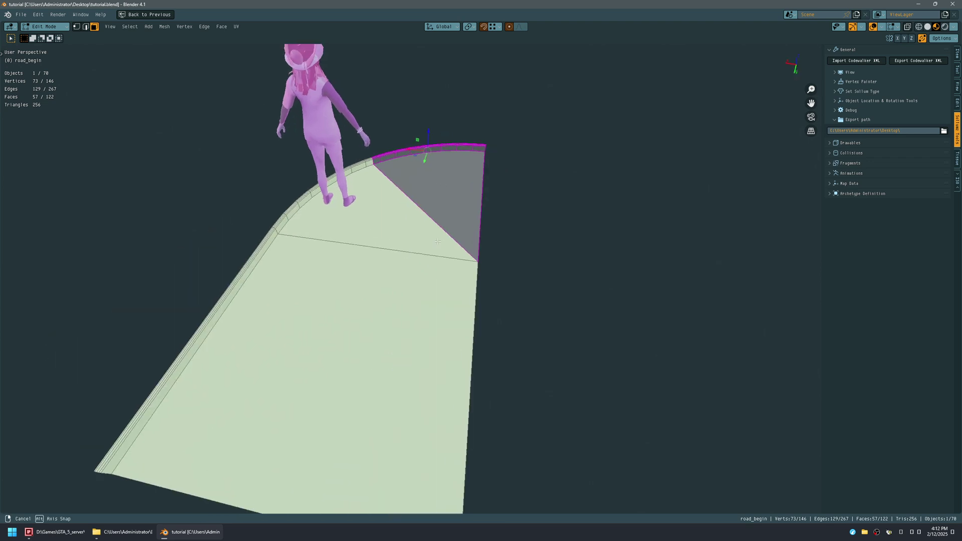
middle_click_drag(566, 269, 422, 237)
middle_click_drag(273, 119, 368, 230)
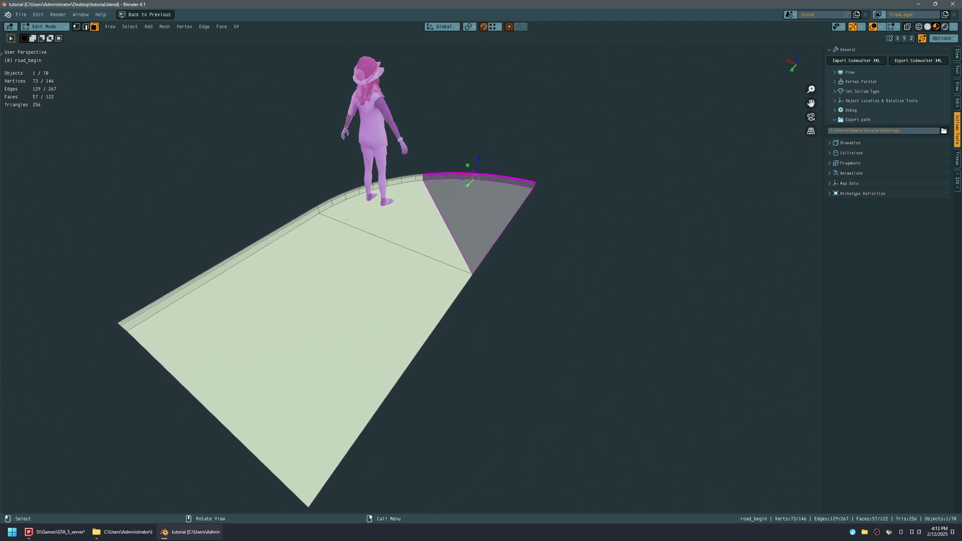
middle_click_drag(461, 222, 441, 232)
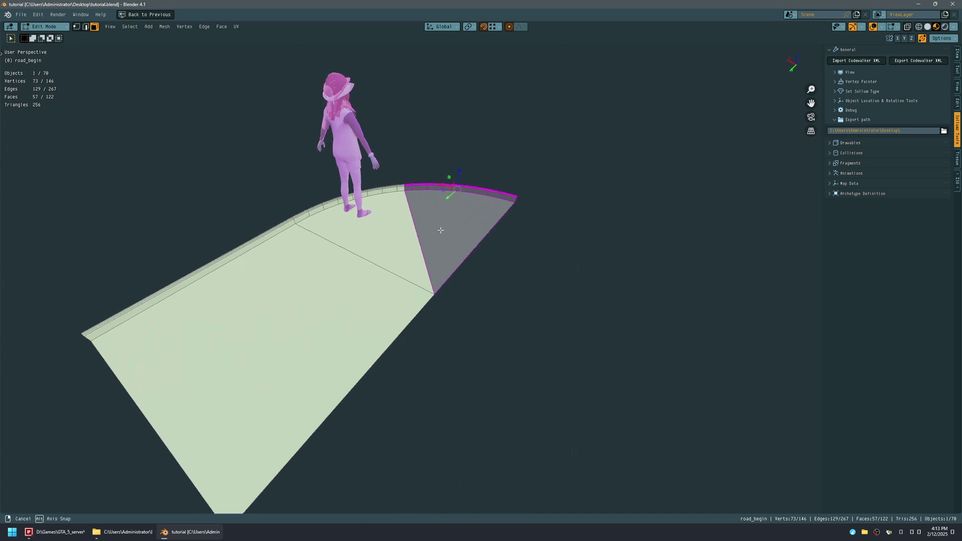
key("x")
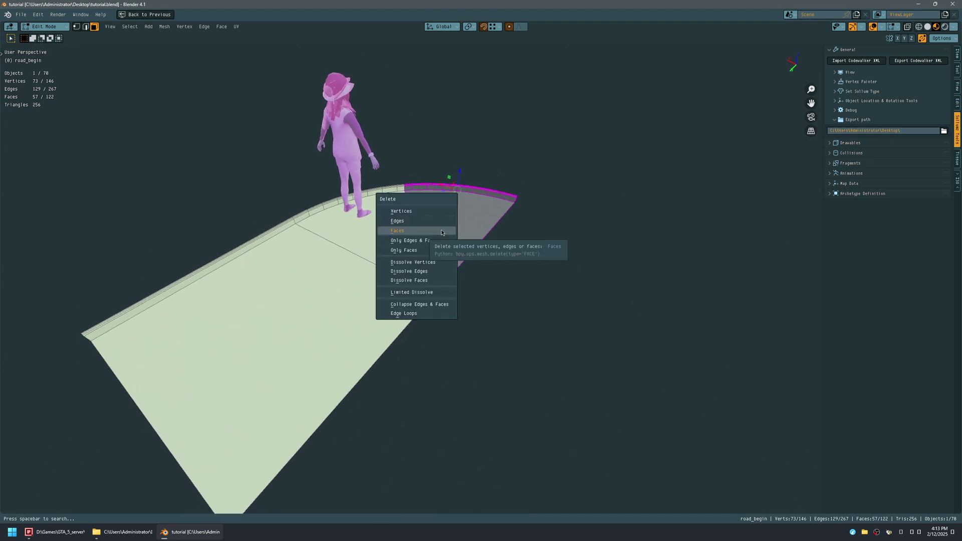
left_click(441, 230)
middle_click_drag(440, 230, 419, 236)
middle_click_drag(410, 197, 408, 248)
key("ctrl+s")
Step: In Object Mode, limit transforms to origins and move road_begin's origin to its inner corner vertex by -1.2 m in X and -7.4999 m in Y
key("Tab")
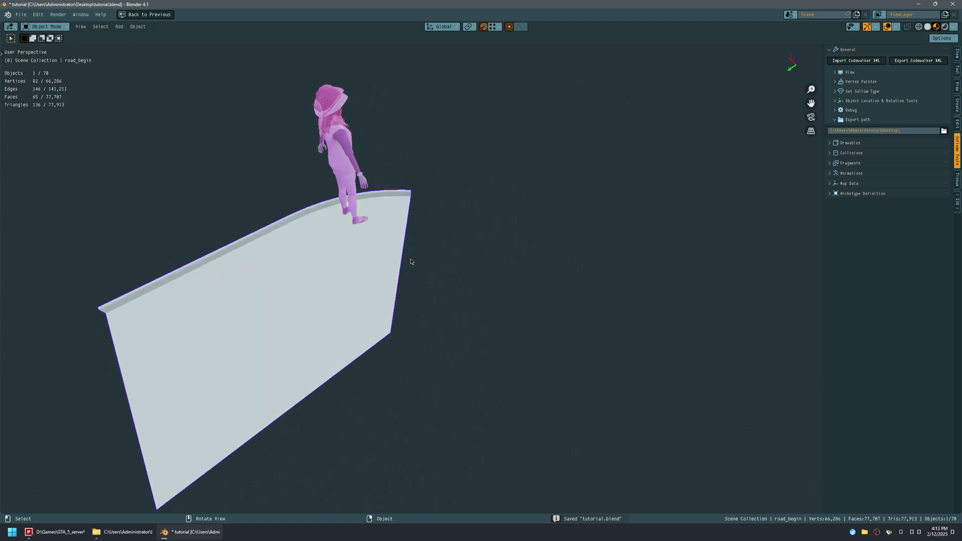
left_click(958, 69)
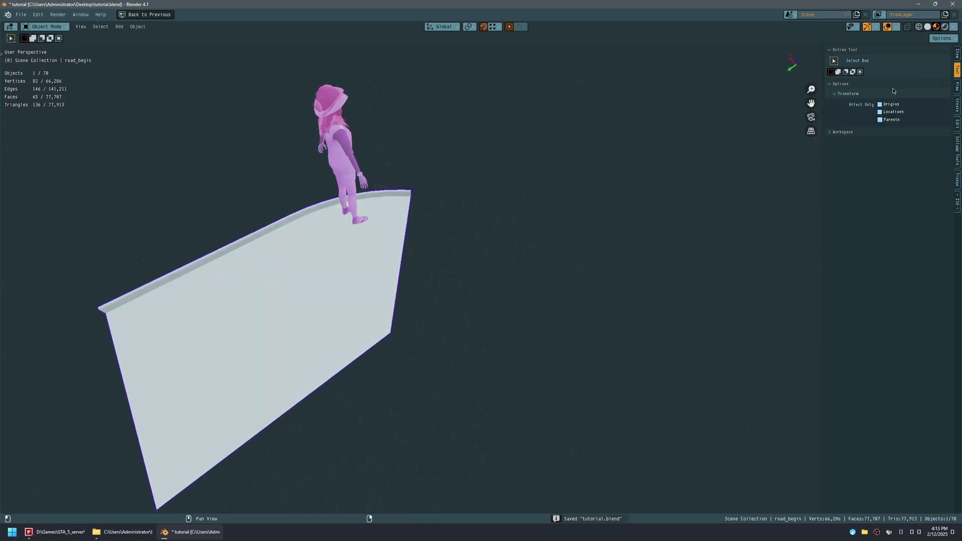
key("g")
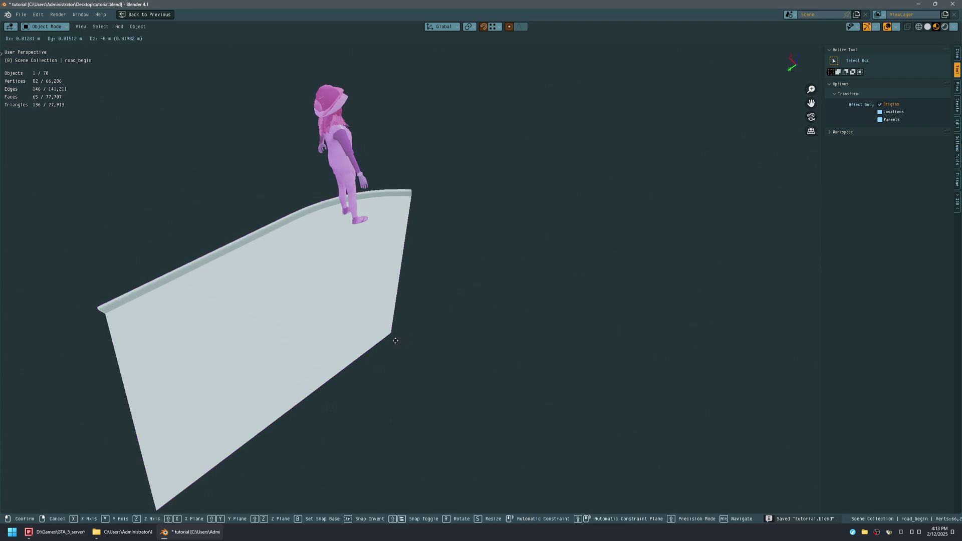
left_click(396, 333)
middle_click_drag(425, 315, 509, 253)
key("ctrl+s")
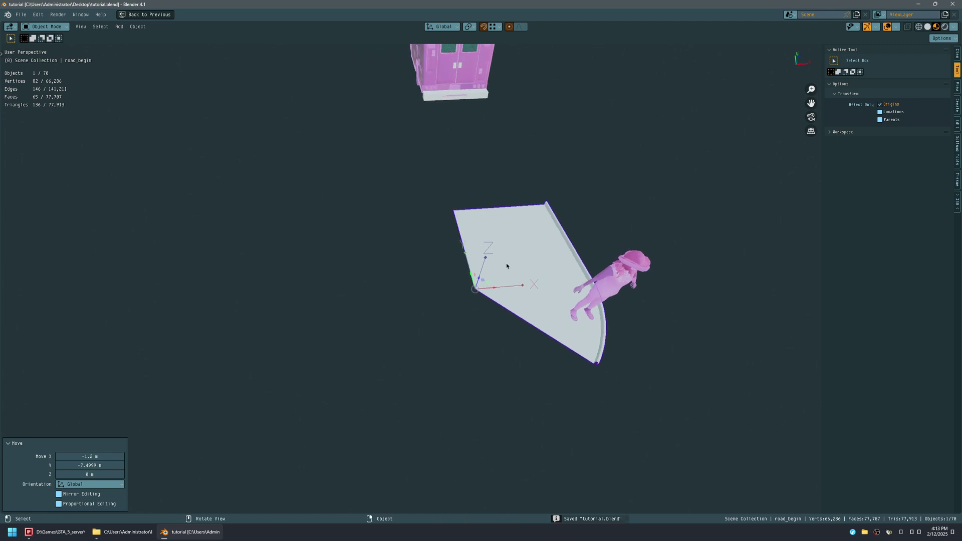
Step: Restore the full workspace layout from the maximized viewport and turn off the origins-only transform option
key("ctrl+space")
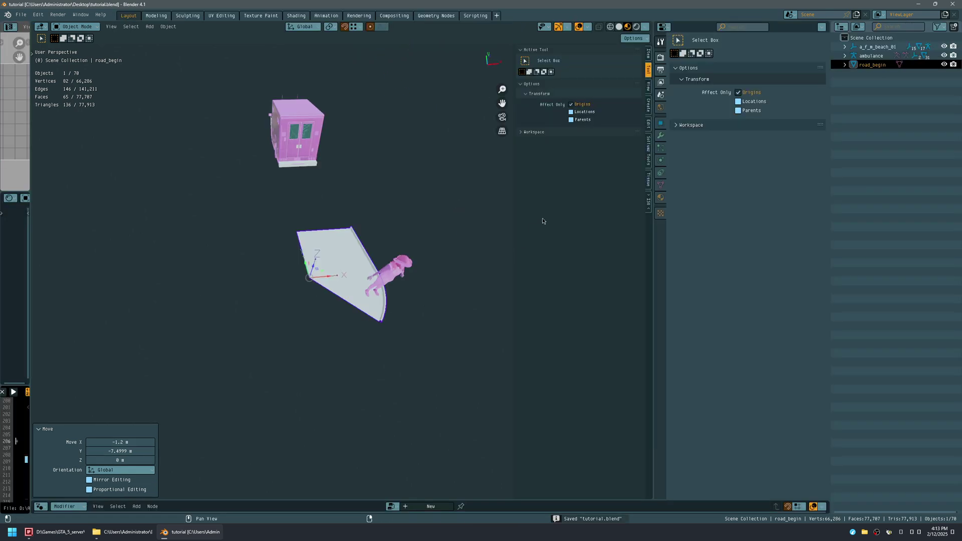
middle_click_drag(281, 268, 341, 258, "shift")
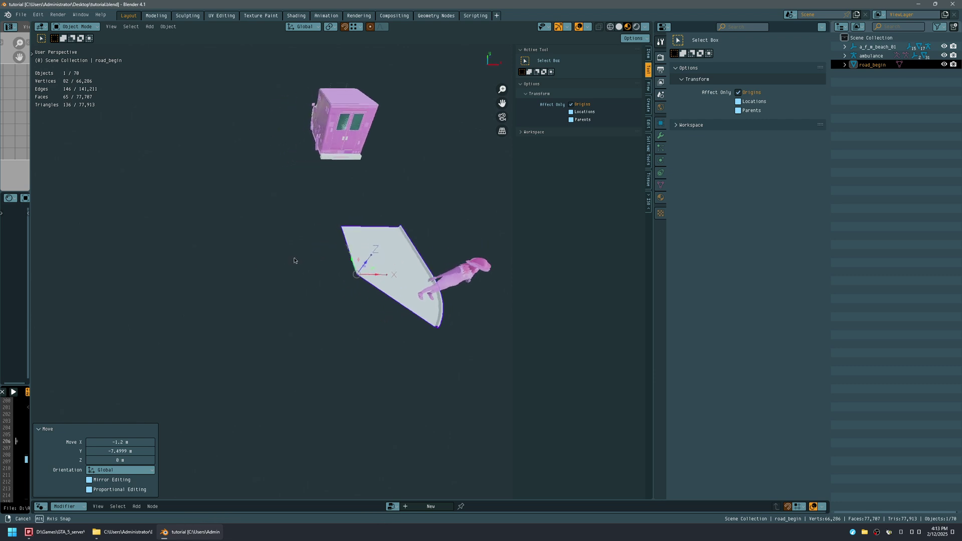
left_click(648, 202)
left_click(401, 247)
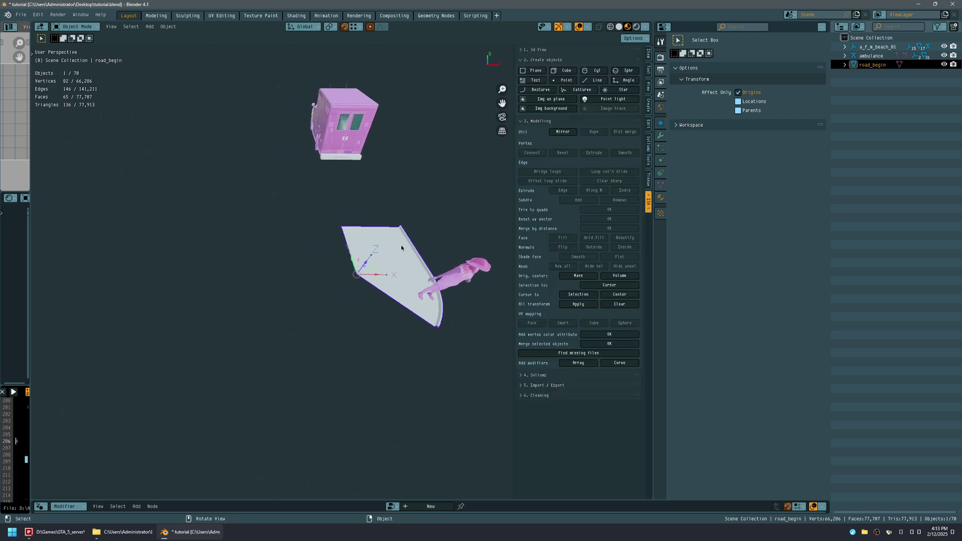
left_click(649, 70)
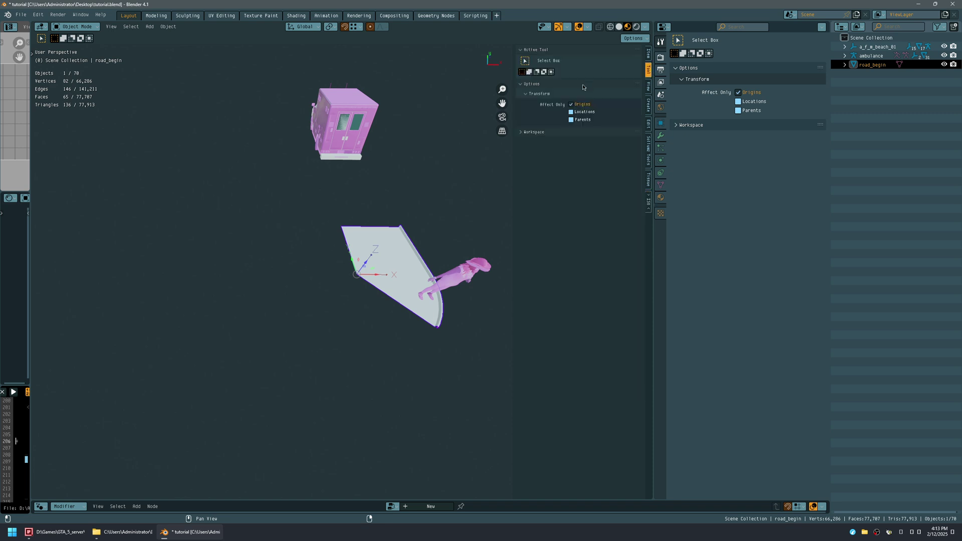
left_click(571, 104)
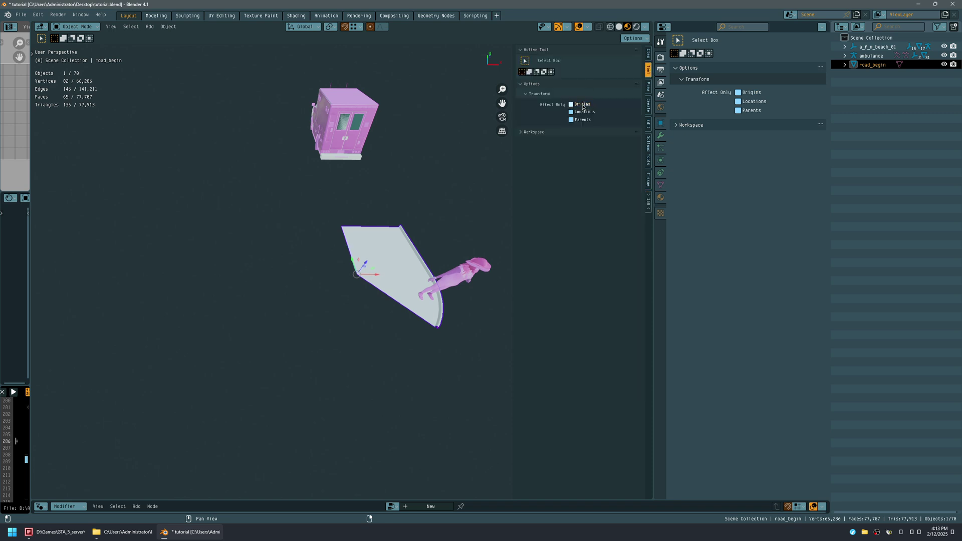
Step: Duplicate road_begin and place the copy about -3.74 m along the global X axis
left_click(648, 203)
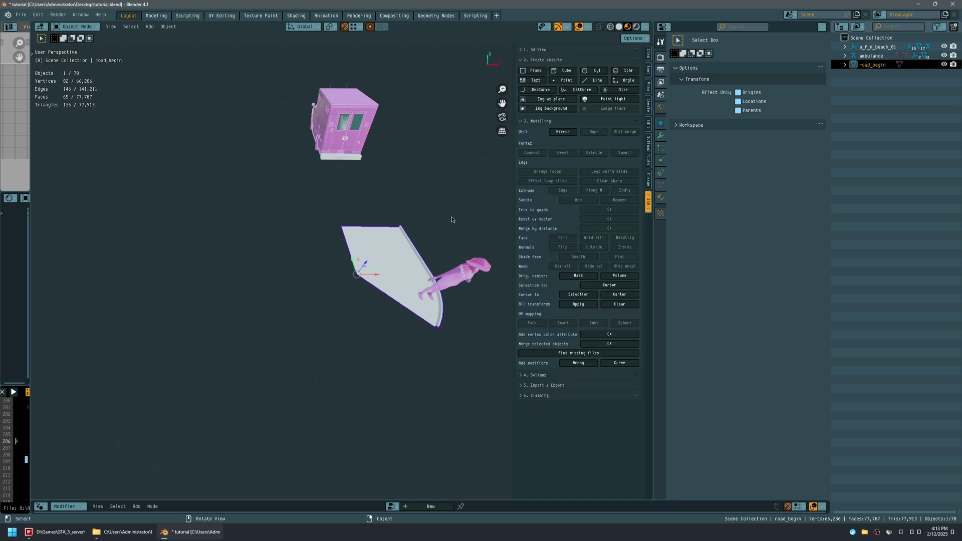
middle_click_drag(411, 203, 388, 208)
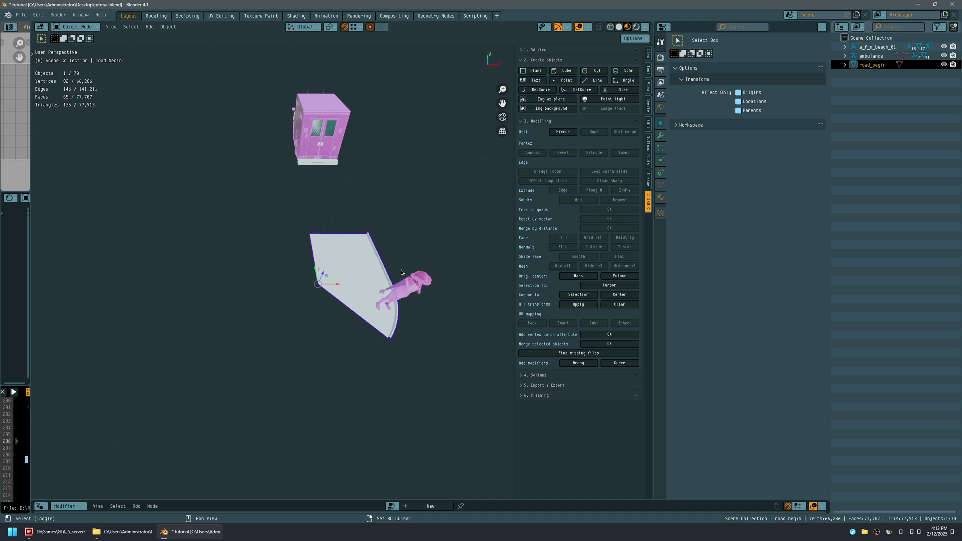
key("shift+d")
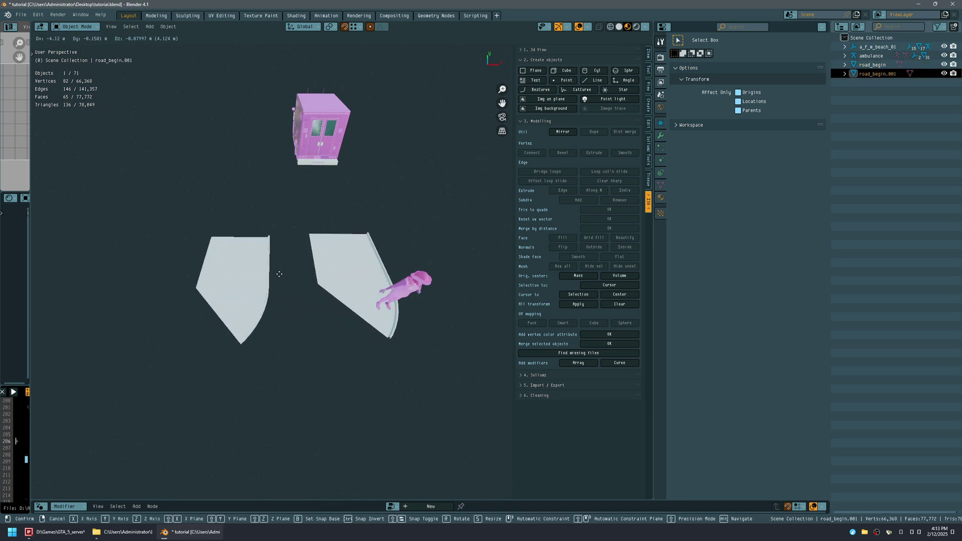
key("x")
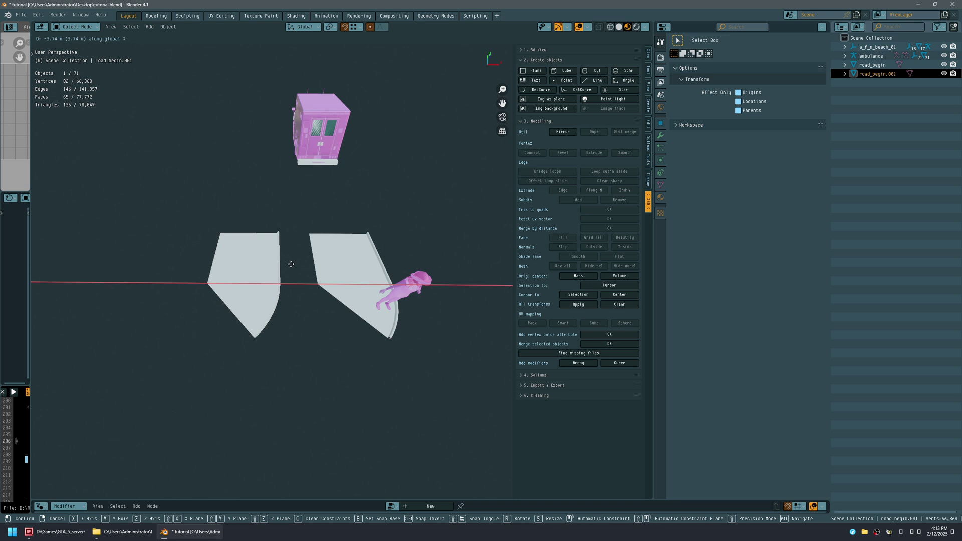
left_click(291, 266)
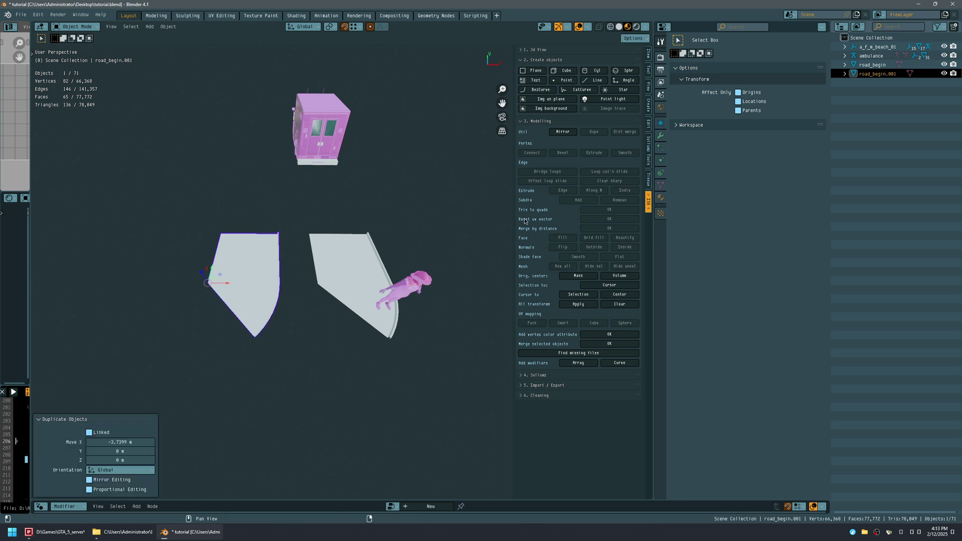
Step: Mirror the duplicated road piece across the global X axis and save the file
left_click(562, 131)
left_click(255, 273)
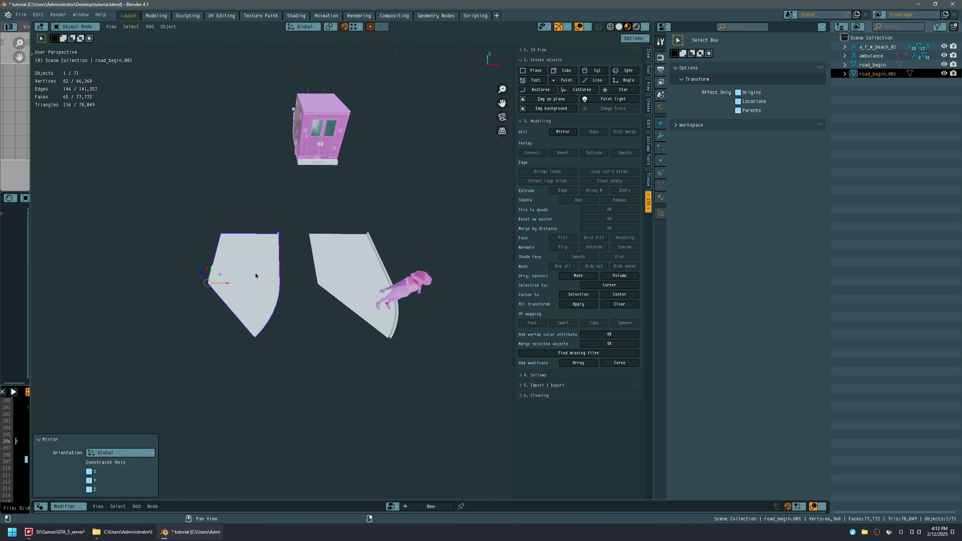
left_click(89, 472)
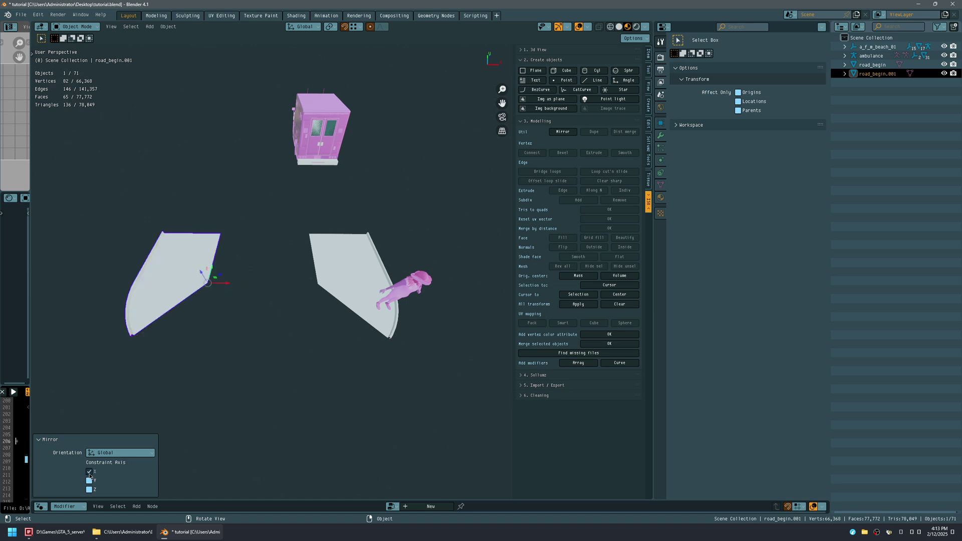
left_click(117, 442)
key("ctrl+s")
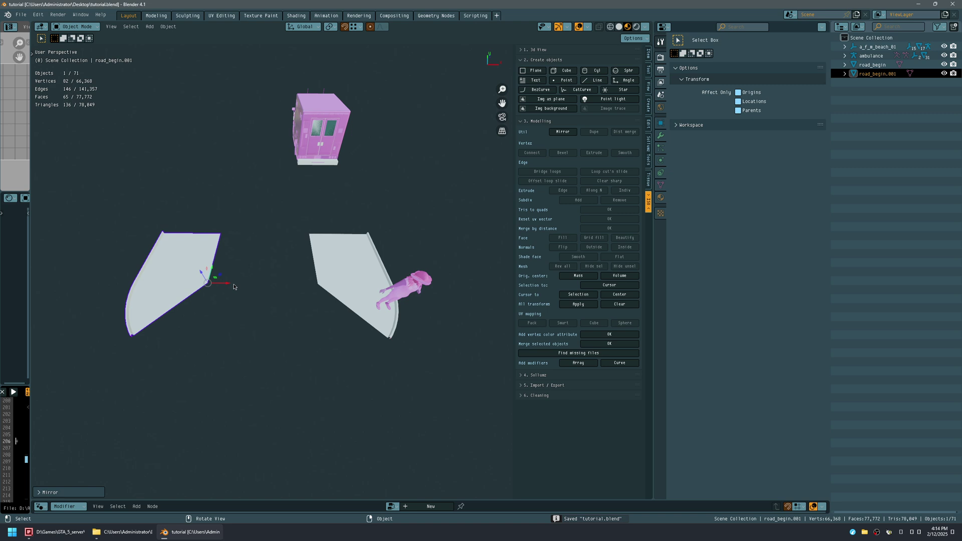
Step: Move the mirrored road piece 3.74 m along X, snapping its inner corner onto the original piece's corner
key("g")
key("x")
mouse_move(308, 291)
left_mouse_down()
mouse_move(317, 285)
mouse_move(302, 285)
mouse_move(315, 284)
left_mouse_up()
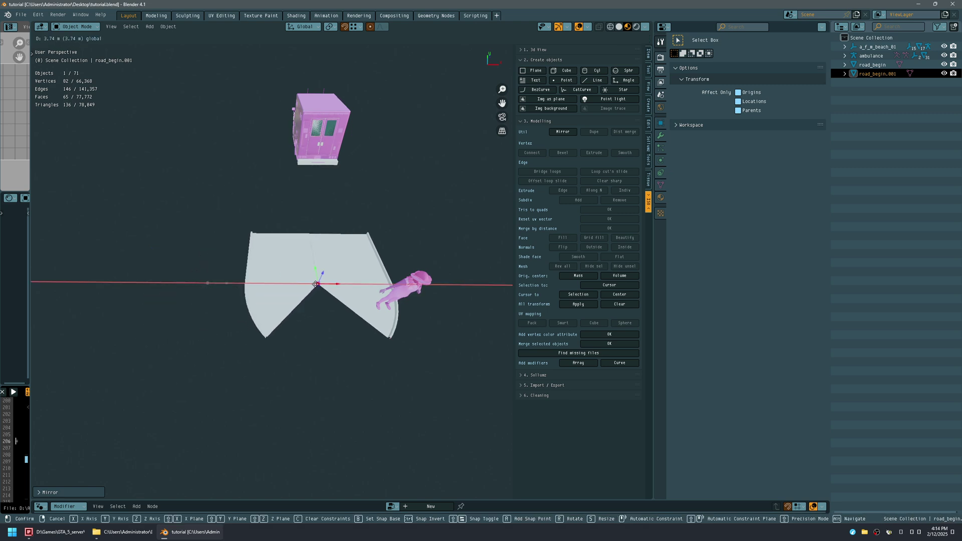
left_click(317, 284)
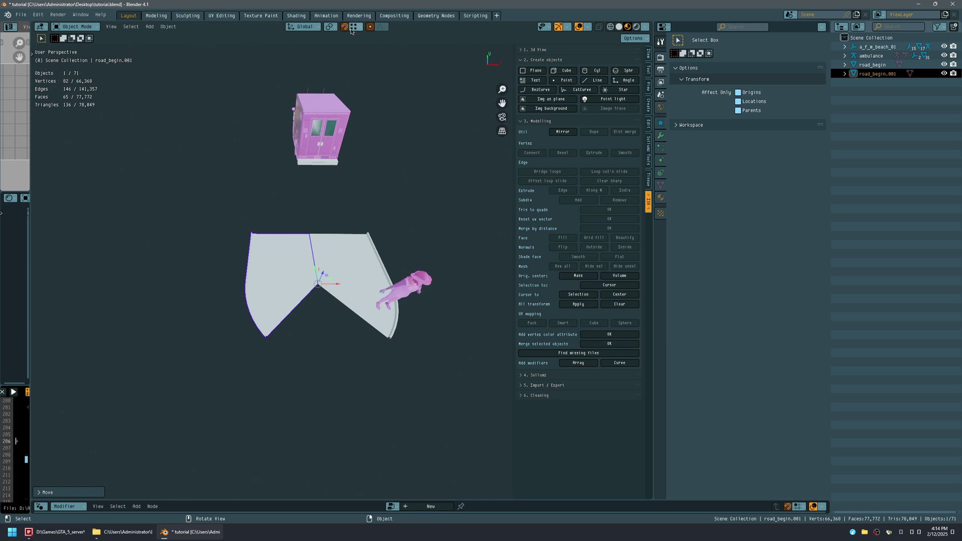
Step: Rotate the mirrored road copy 90° about the global Z axis and inspect how its curved end meets the original
scroll(344, 290, "up", 4)
middle_click_drag(331, 273, 351, 247)
scroll(356, 230, "down", 4)
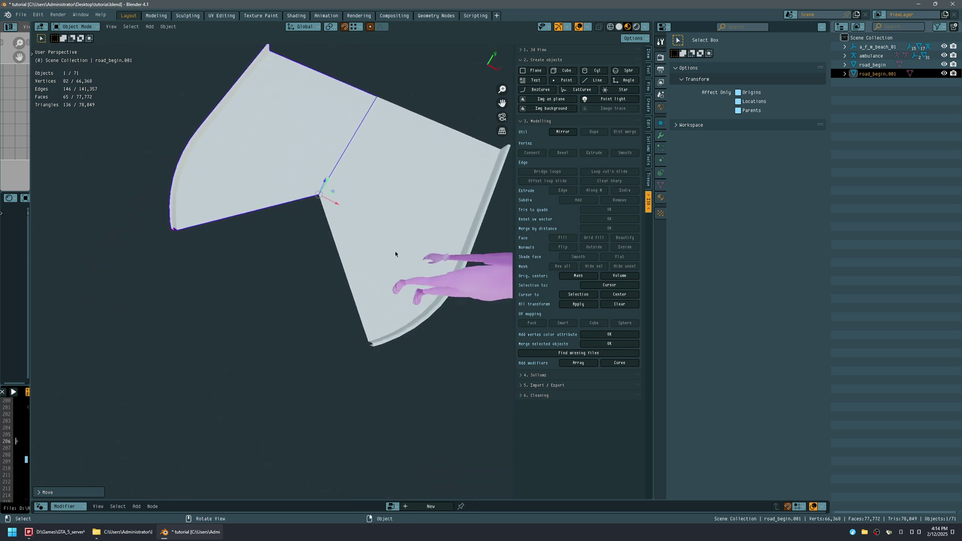
key("r")
key("z")
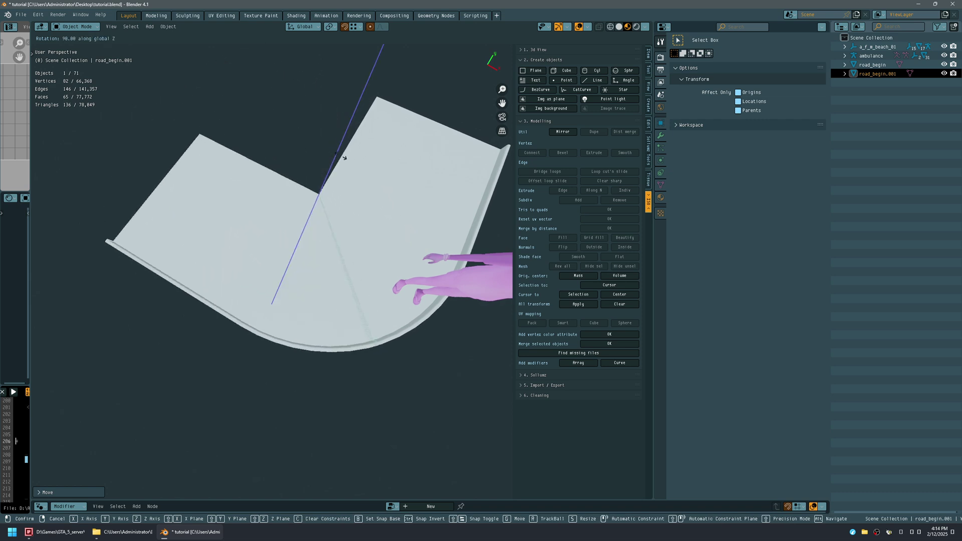
left_click(344, 157)
middle_click_drag(339, 157, 343, 203)
scroll(343, 203, "up", 6)
scroll(350, 233, "down", 3)
middle_click_drag(351, 233, 303, 278)
scroll(371, 269, "down", 4)
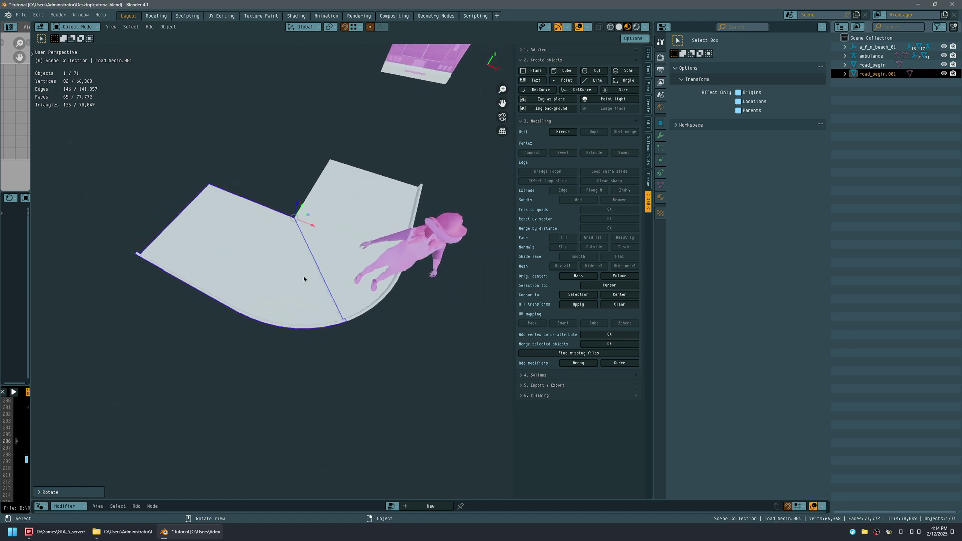
Step: Delete the rotated copy and open the original road_begin piece for mesh editing
key("x")
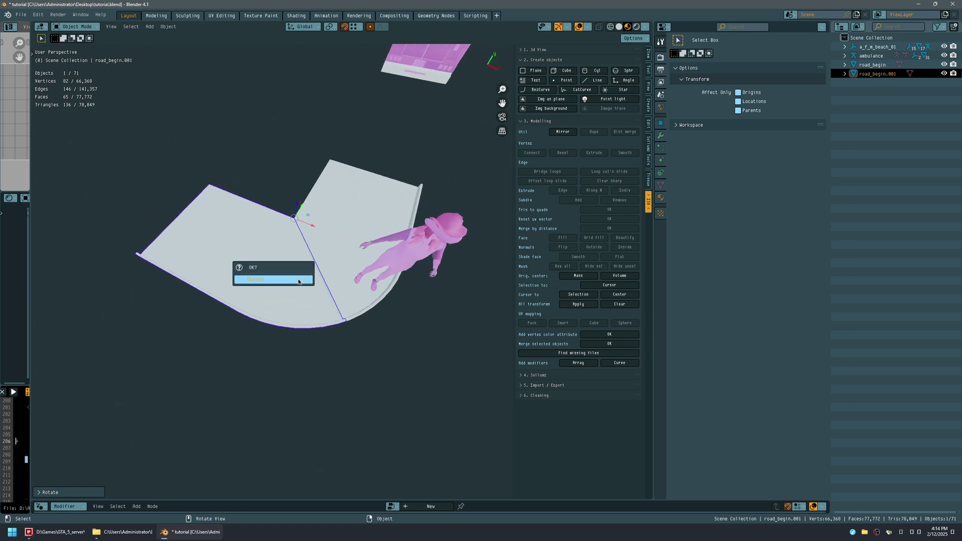
left_click(298, 282)
left_click(343, 250)
middle_click_drag(342, 250, 330, 237)
key("Tab")
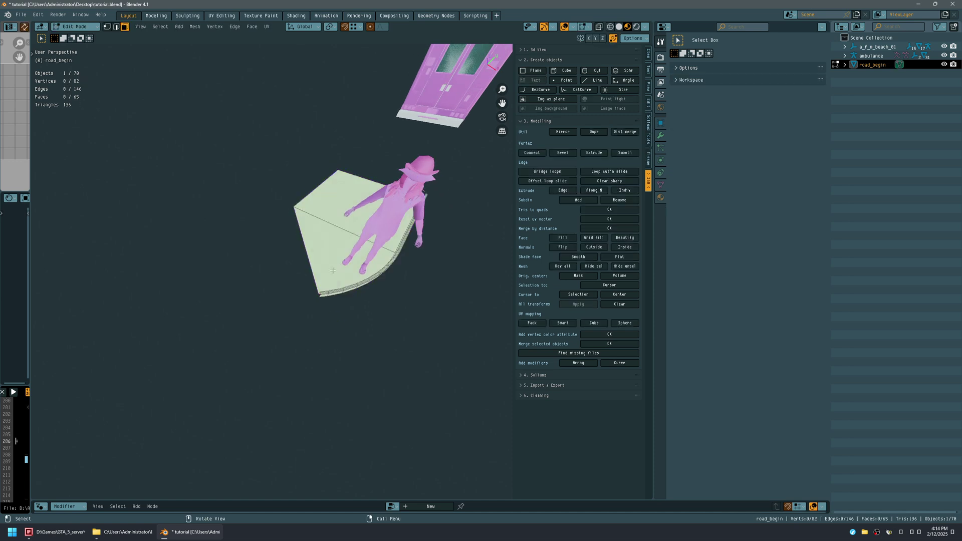
Step: Add one loop cut across the curb profile close to the curb's trimmed end
scroll(330, 256, "up", 5)
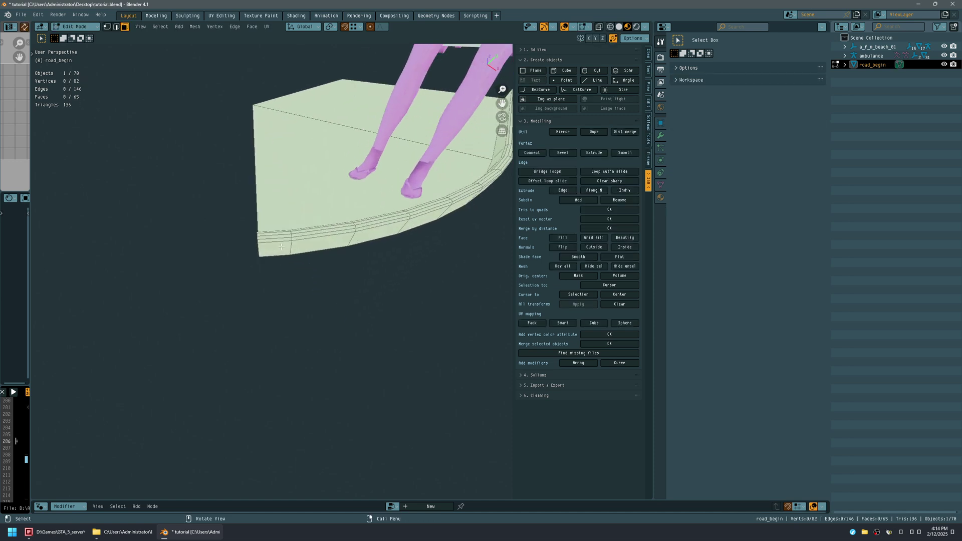
key("ctrl+r")
left_click(277, 243)
left_click(279, 242)
Step: Connect the new cut's vertex at the road edge to the road's inner corner vertex, splitting the road surface
middle_click_drag(283, 246, 474, 290)
middle_click_drag(494, 226, 430, 236, "shift")
key("1")
left_click(419, 243)
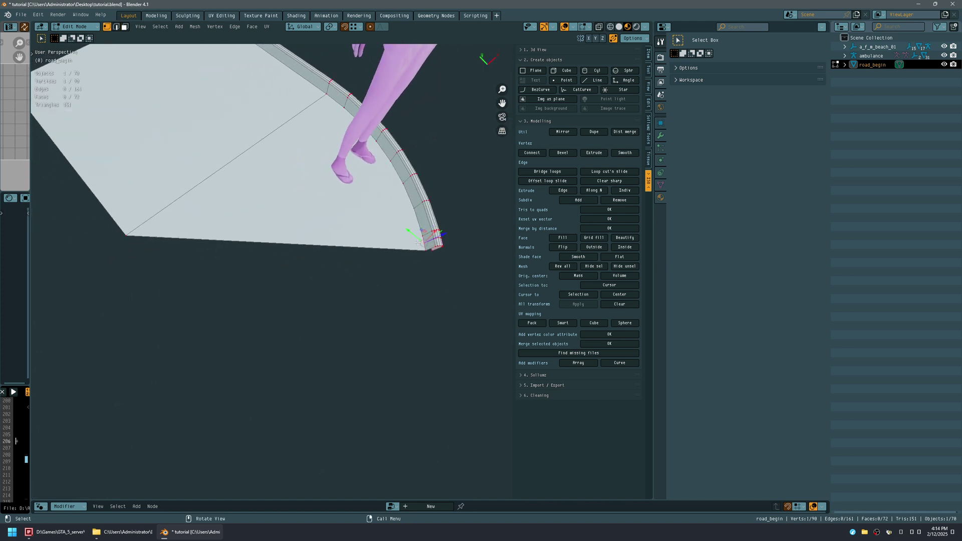
left_click(126, 238, "shift")
key("f")
Step: Delete the end curb faces and the narrow road sliver beside them, save the file, and return to Object Mode
middle_click_drag(250, 236, 207, 194)
key("3")
scroll(208, 221, "up", 7)
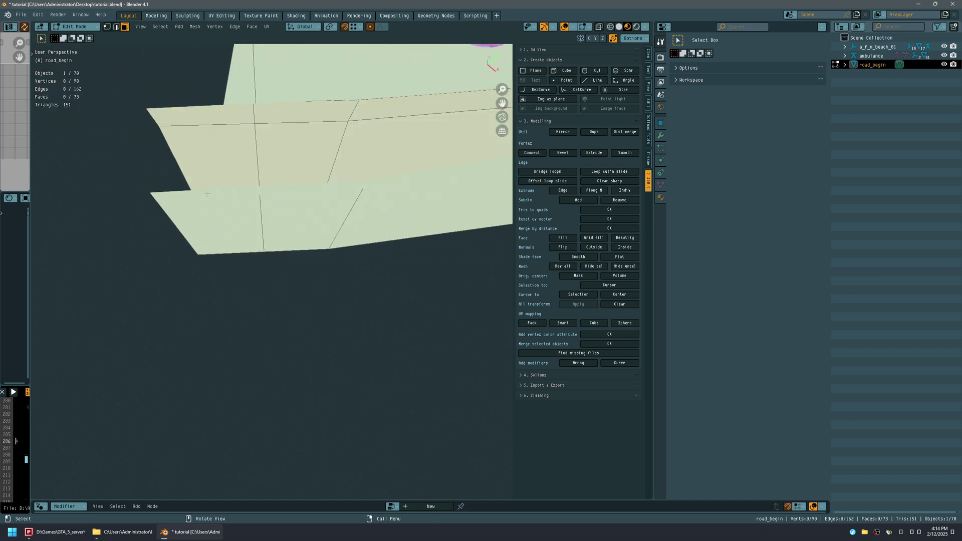
scroll(228, 190, "down", 6)
left_click(222, 184, "alt")
middle_click_drag(224, 180, 237, 204)
left_click(261, 330, "shift")
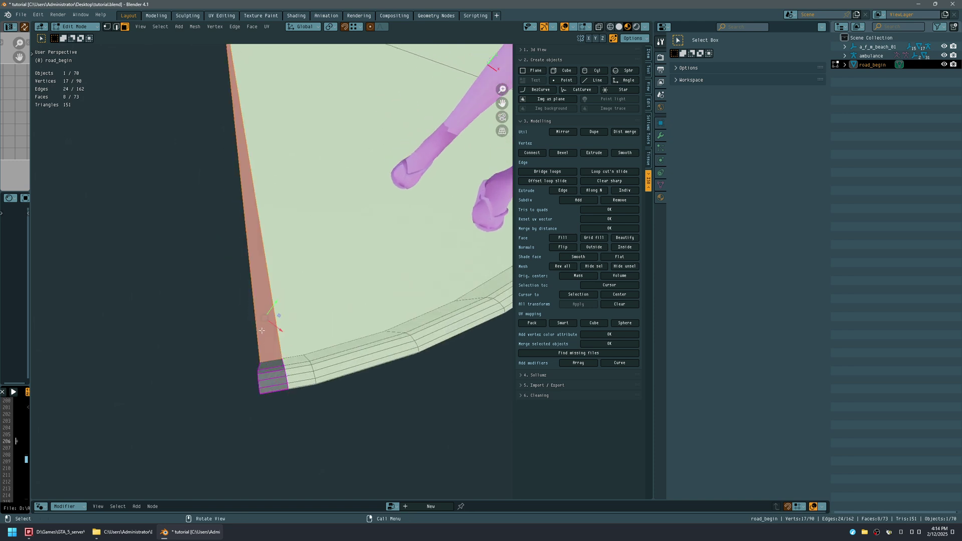
scroll(261, 330, "down", 5)
key("x")
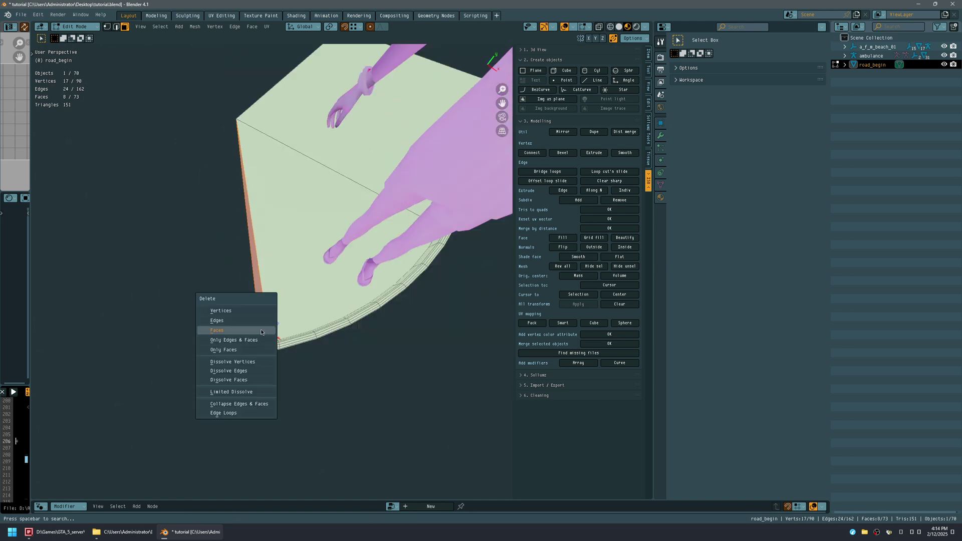
left_click(260, 329)
key("ctrl+s")
key("Tab")
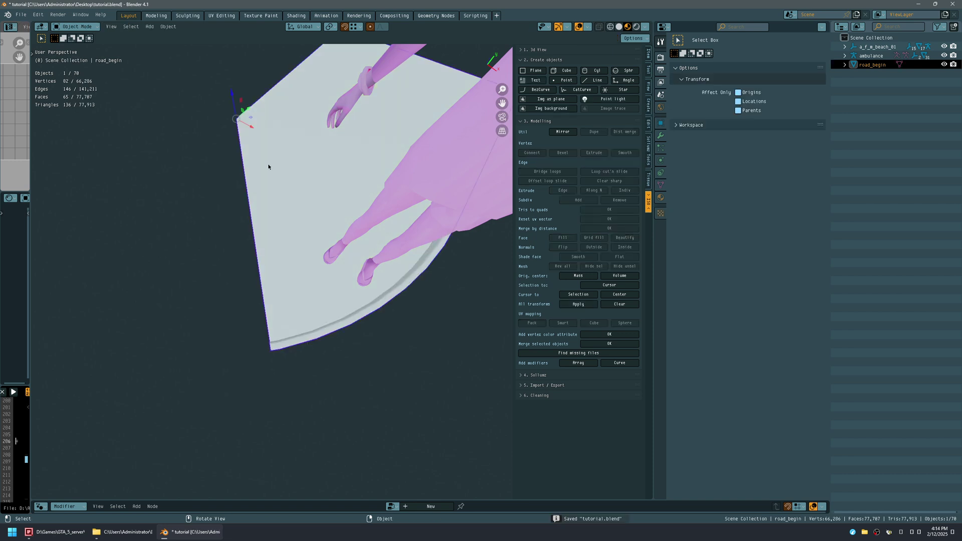
Step: Duplicate road_begin and place the copy about 3.5 m away in the negative global X direction
middle_click_drag(237, 120, 310, 232)
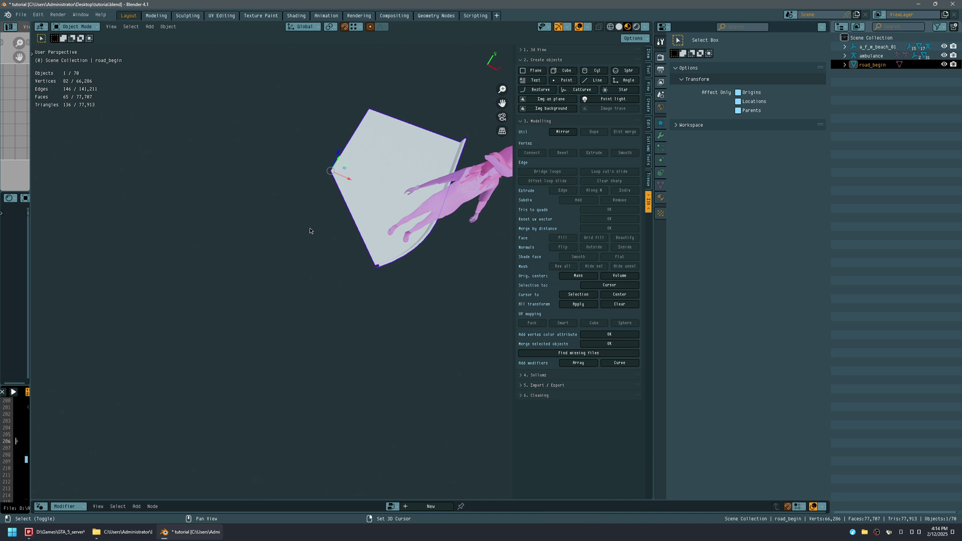
key("shift+d")
key("x")
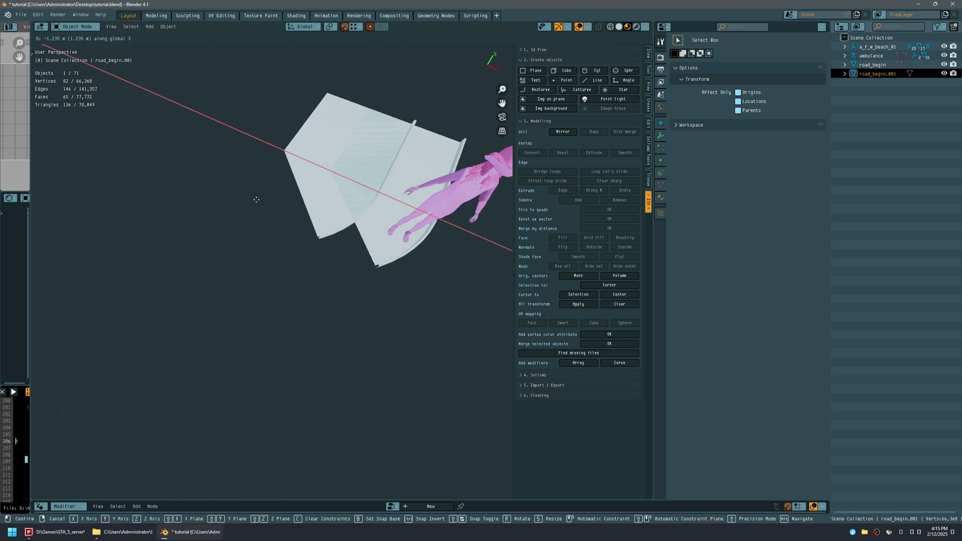
left_click(189, 182)
Step: Mirror the duplicated road piece across the global X axis
left_click(563, 132)
left_click(269, 139)
left_click(64, 494)
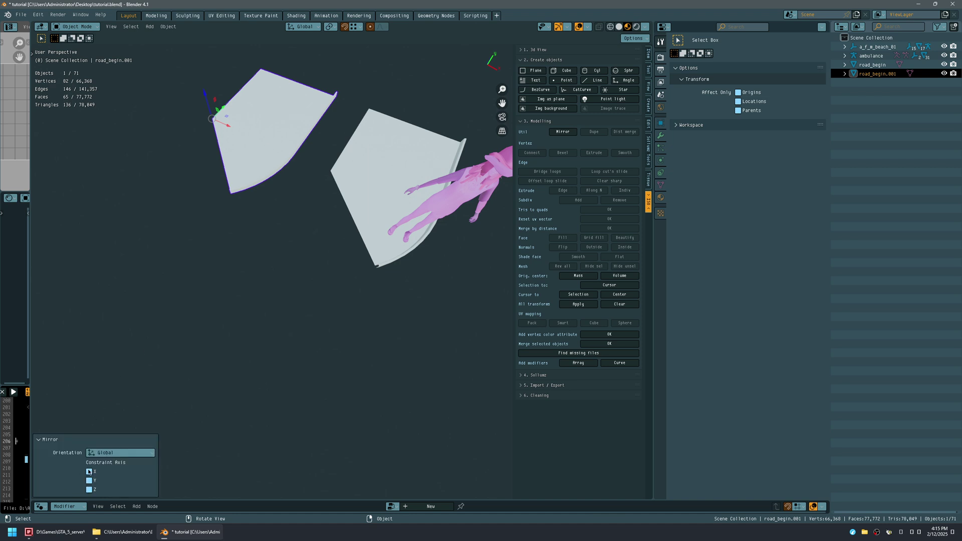
left_click(89, 472)
Step: Move the mirrored copy 3.4891 m along X to the original's inner corner and rotate it 90° about global Z
key("g")
key("x")
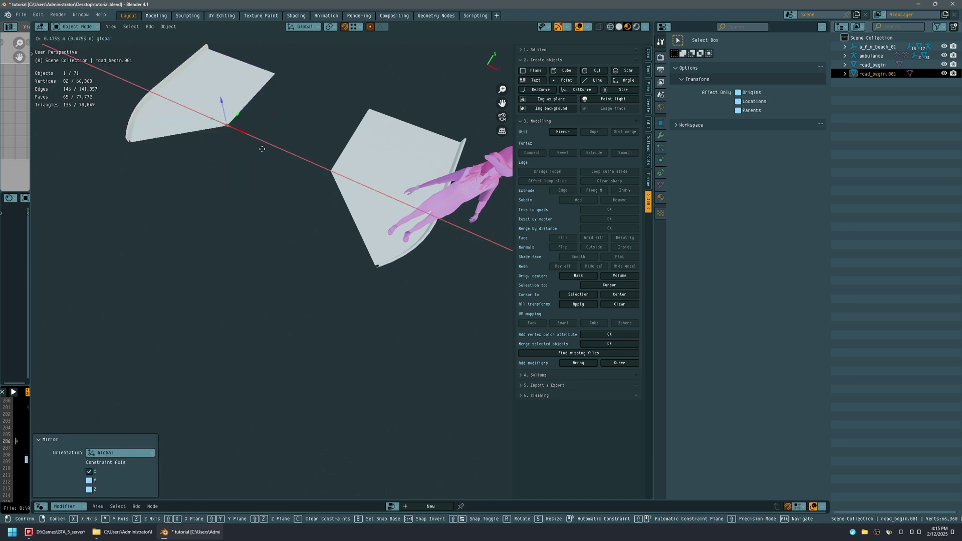
left_click(335, 175)
key("r")
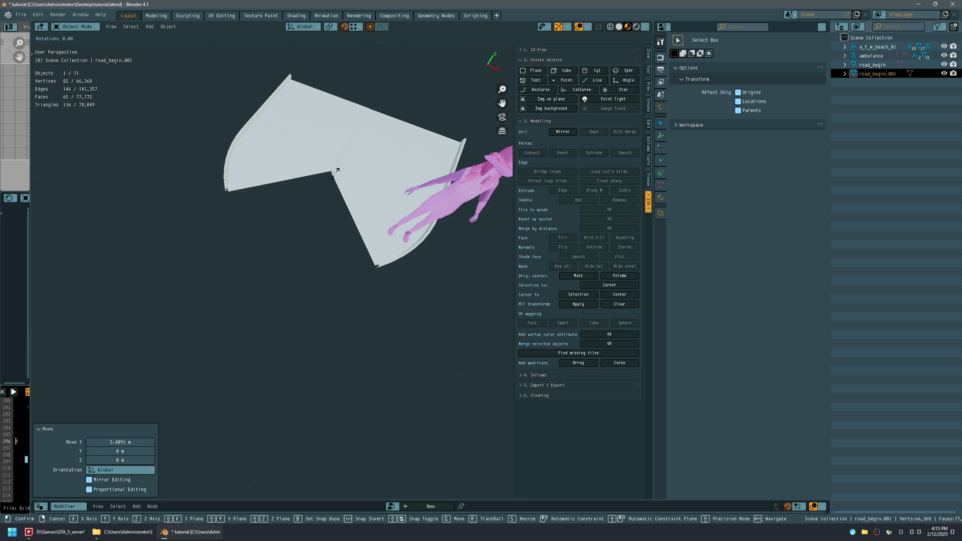
key("z")
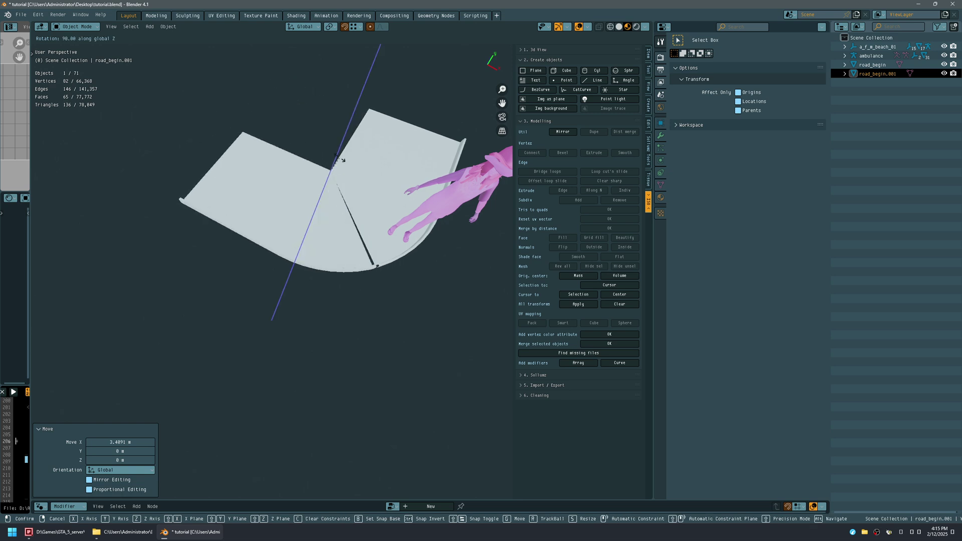
left_click(341, 162)
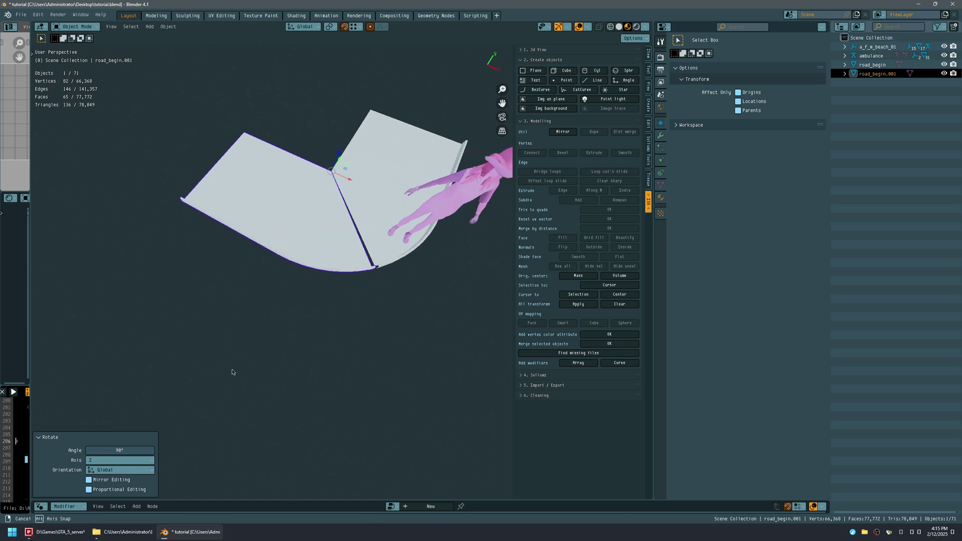
Step: Join the original road piece and its rotated copy into one object
middle_click_drag(356, 269, 316, 223)
middle_click_drag(281, 272, 299, 321)
scroll(394, 256, "down", 3)
scroll(300, 301, "up", 7)
middle_click_drag(301, 240, 254, 246, "shift")
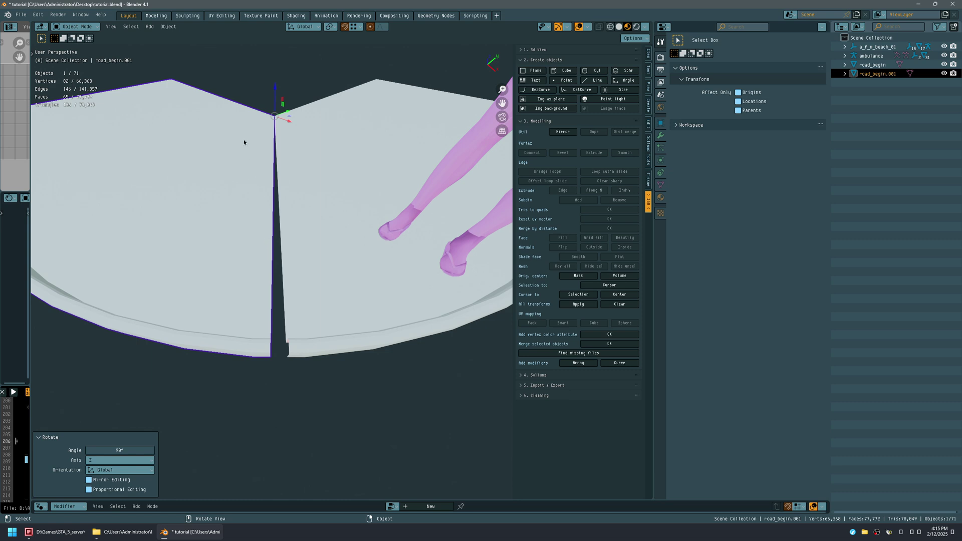
left_click(304, 150, "shift")
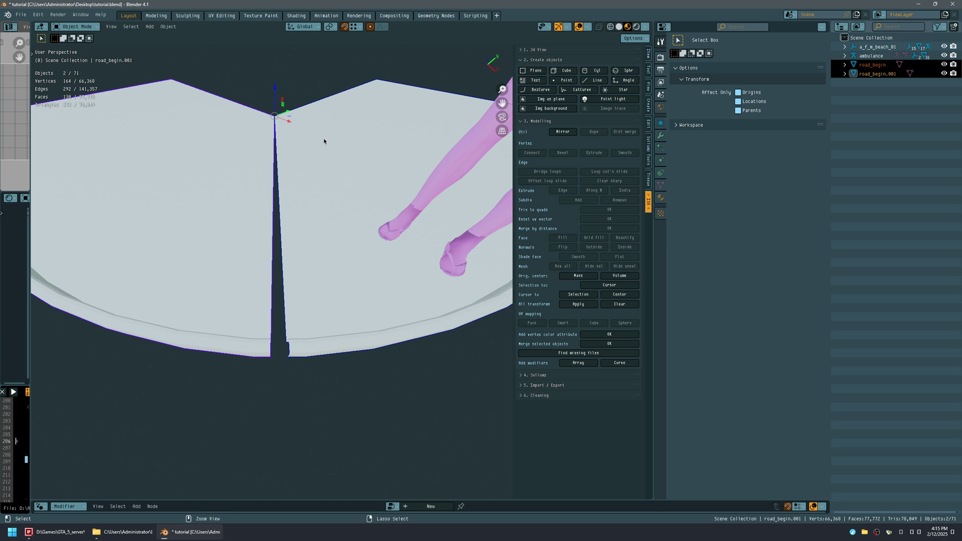
key("ctrl+j")
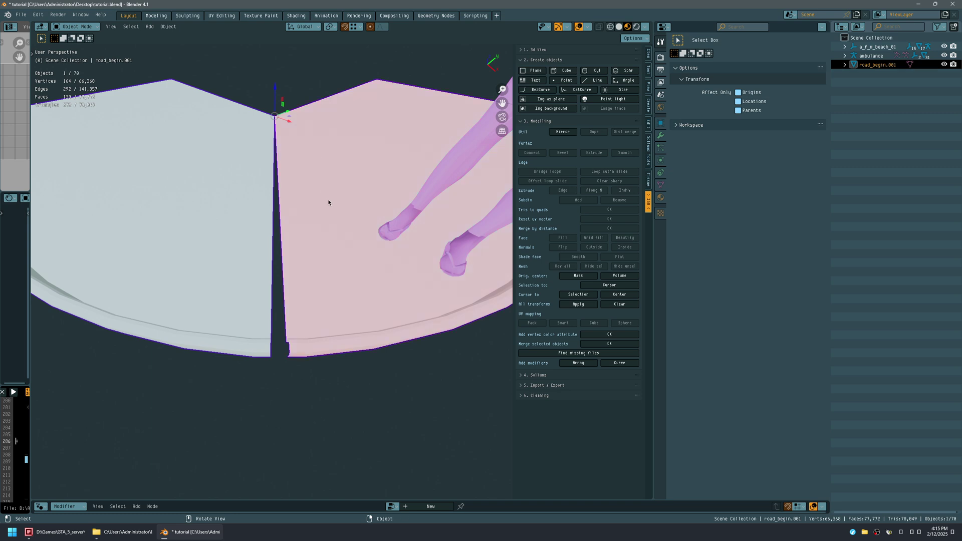
Step: Select all faces linked to the original road half of the joined mesh and flip their normals
middle_click_drag(328, 203, 332, 197)
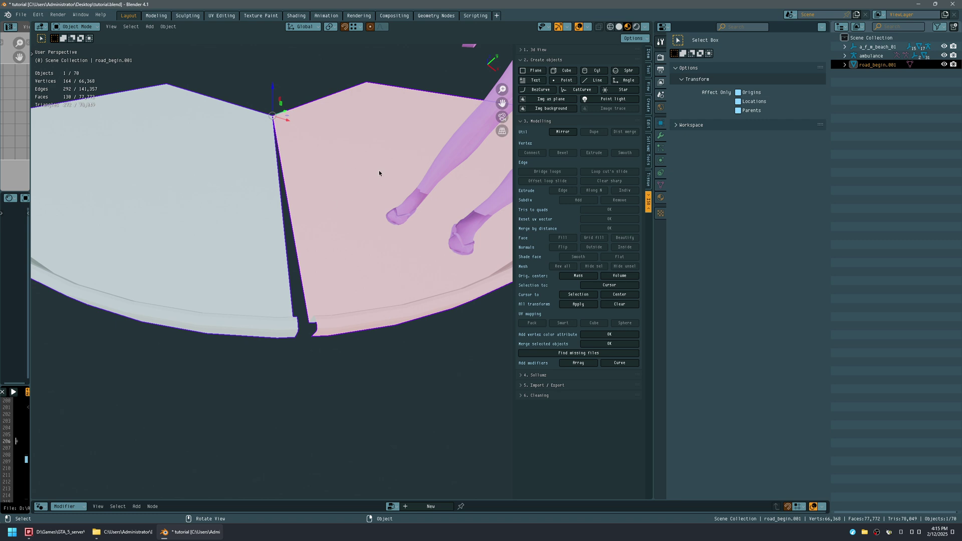
middle_click_drag(350, 205, 325, 169)
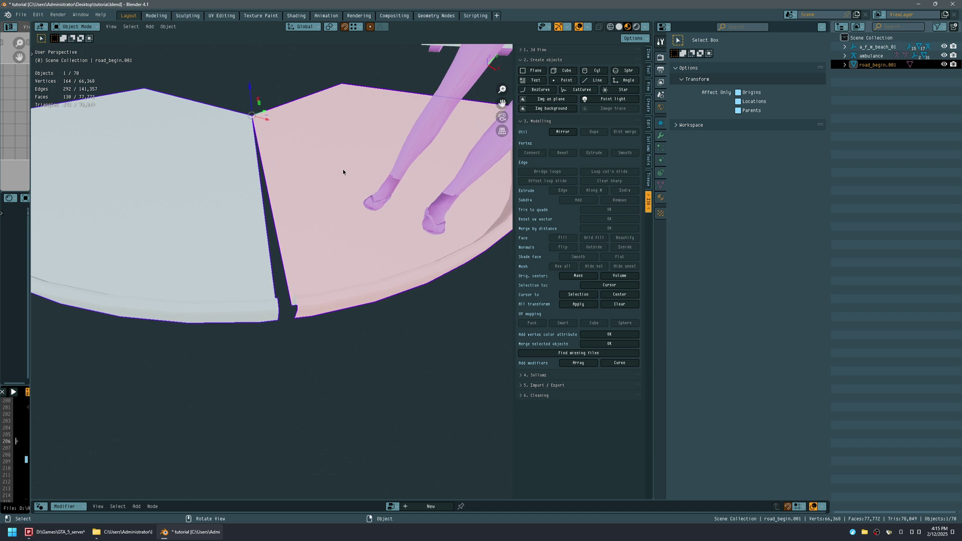
key("Tab")
left_click(343, 169)
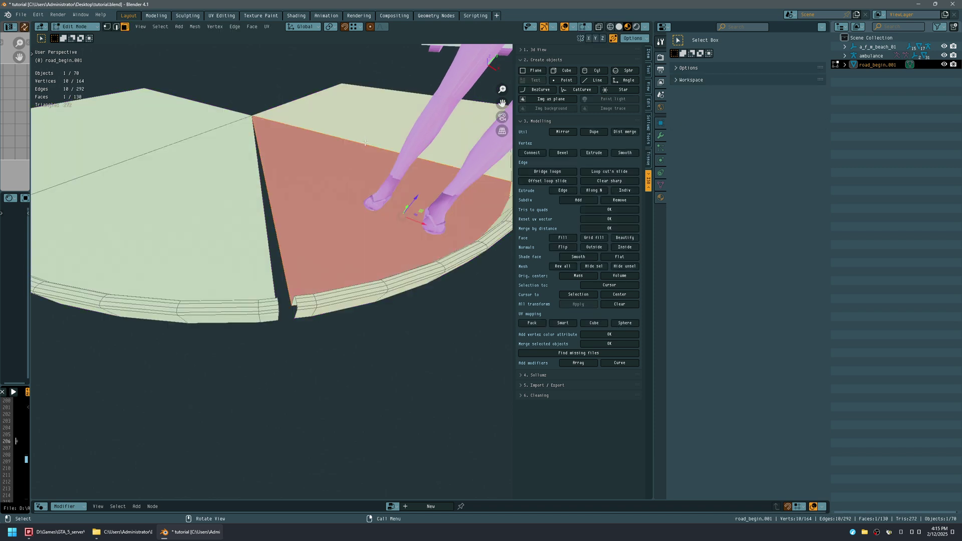
key("ctrl+l")
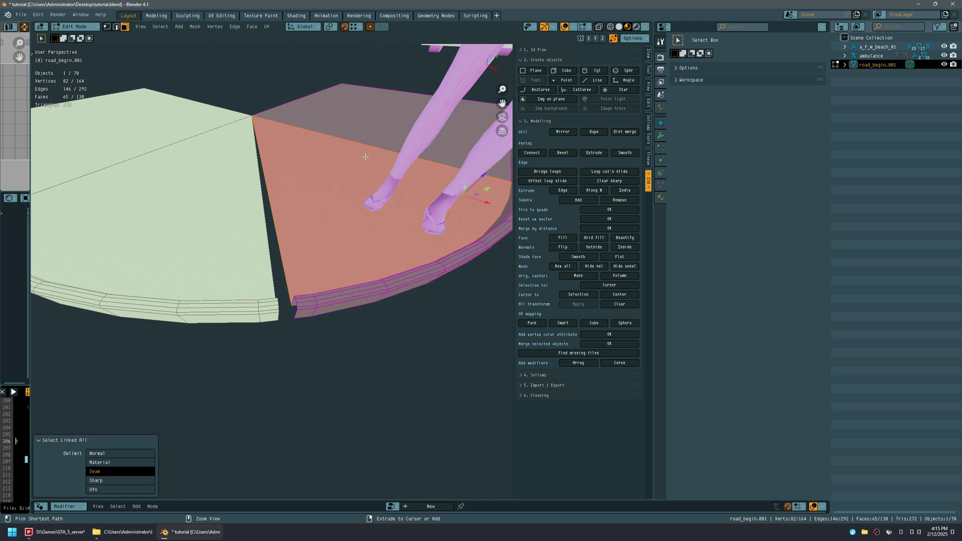
left_click(322, 151)
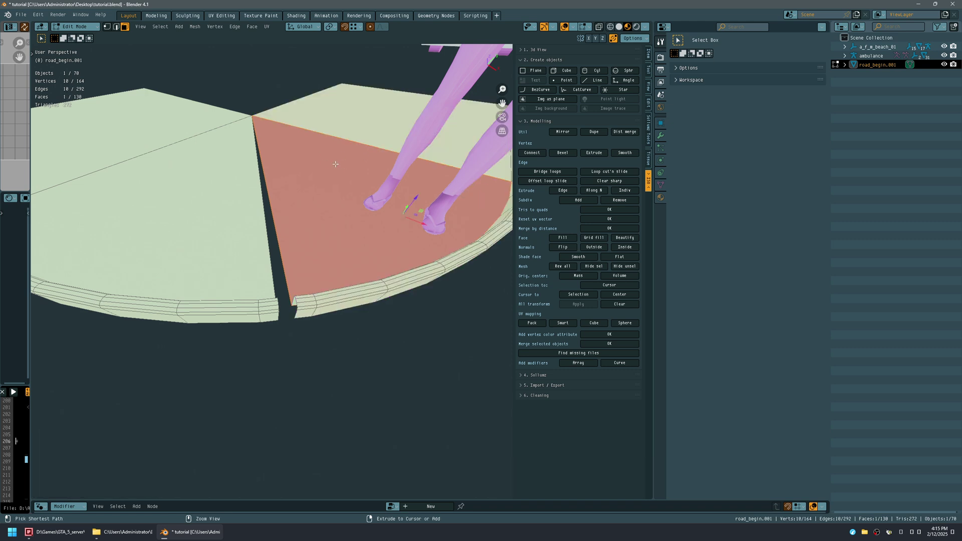
key("ctrl+l")
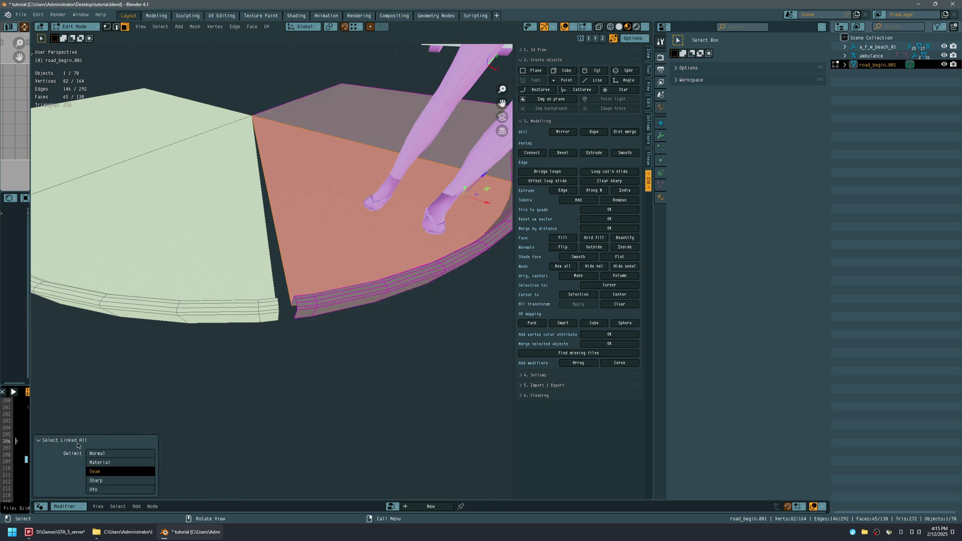
middle_click_drag(438, 220, 420, 207)
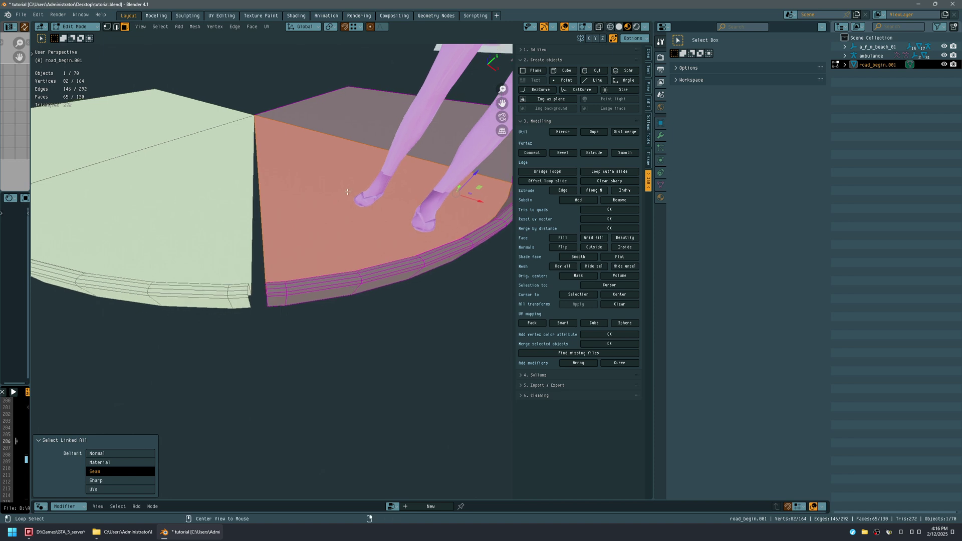
key("alt+n")
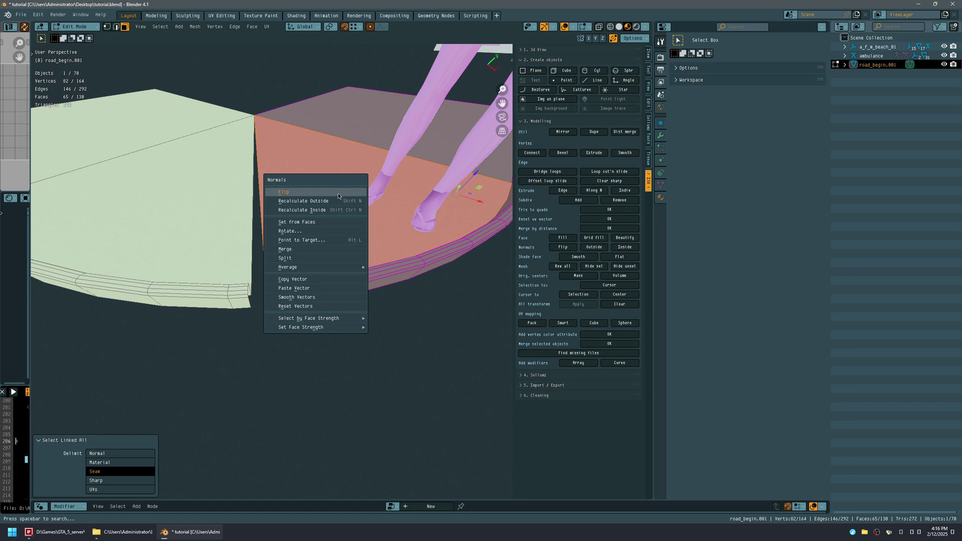
left_click(345, 193)
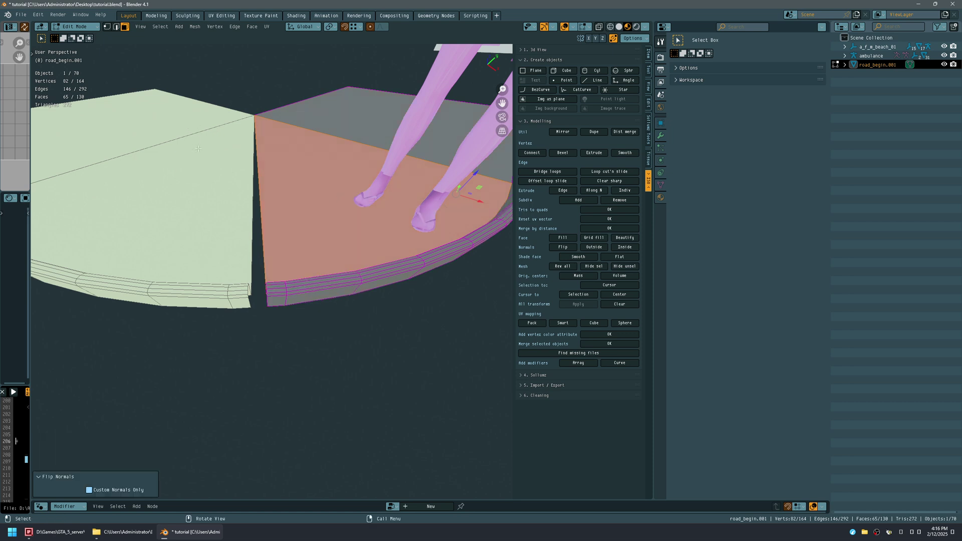
Step: Fill the wedge gap between the two road surfaces with a face, working in a maximized viewport
left_click(219, 178)
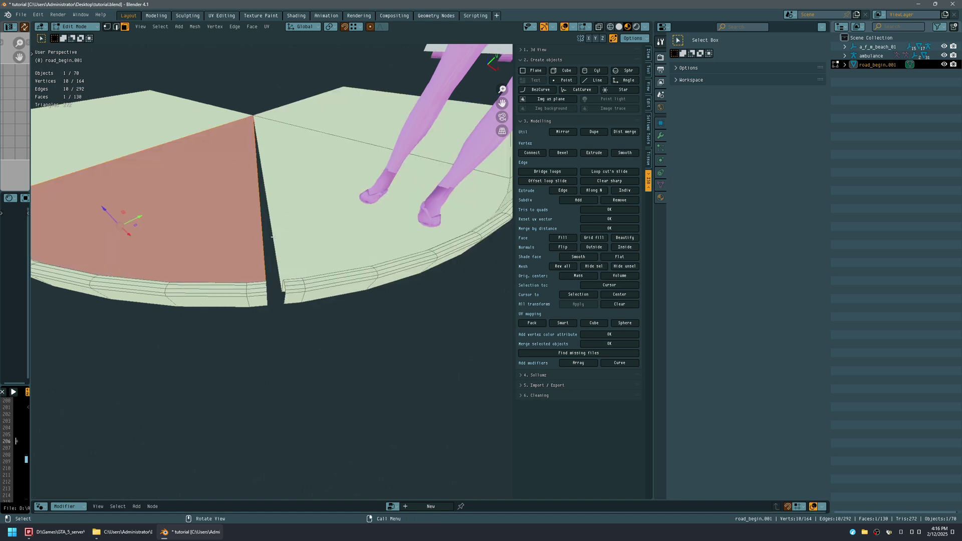
key("2")
left_click(264, 235)
left_click(273, 235, "shift")
middle_click_drag(274, 234, 489, 198)
key("ctrl+space")
key("n")
key("f")
scroll(489, 199, "up", 3)
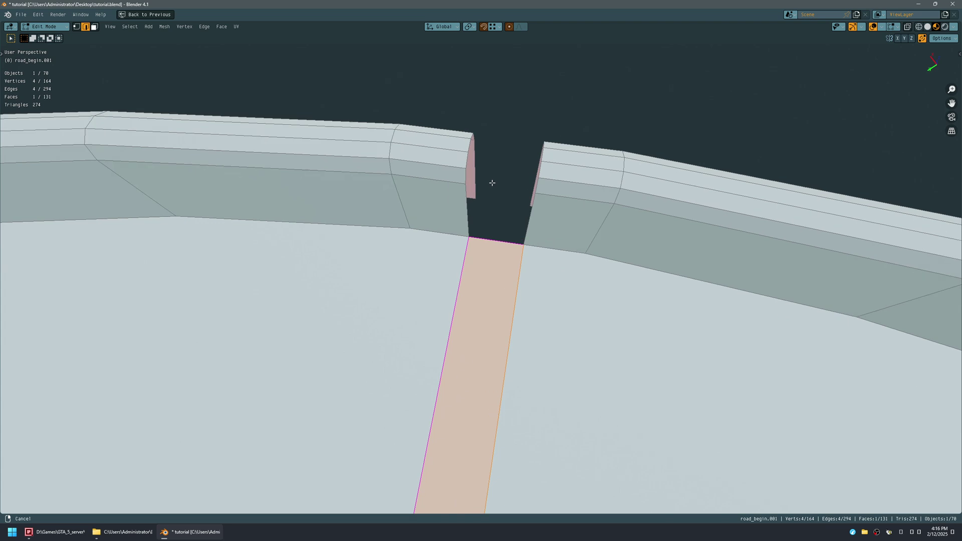
Step: Fill a face between the two curb ends' lowest inner edges, next to the filled road wedge
left_click(522, 213)
left_click(530, 220, "shift")
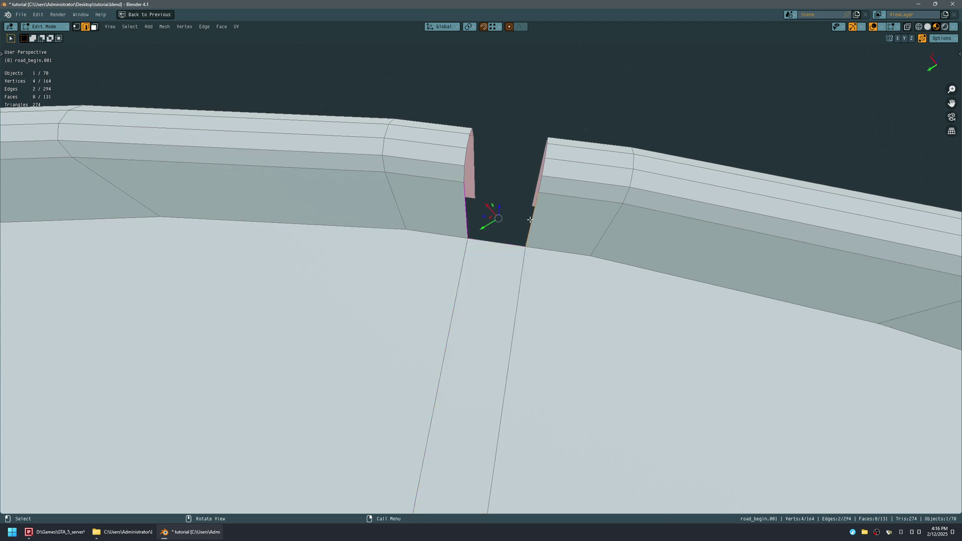
key("f")
middle_click_drag(530, 219, 516, 197)
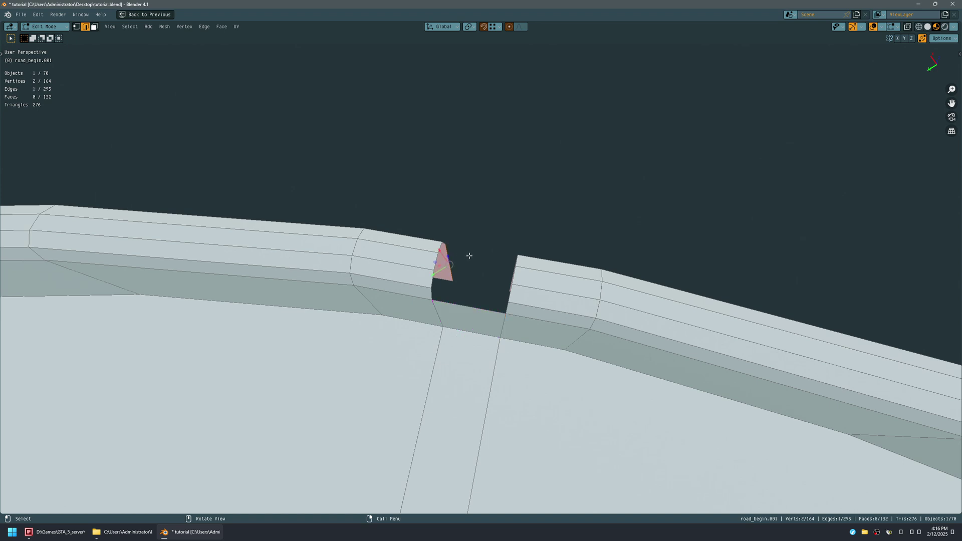
Step: Fill a face between the matching outer end edges of the two curb sections
middle_click_drag(469, 256, 473, 256)
left_click(537, 268, "shift")
key("f")
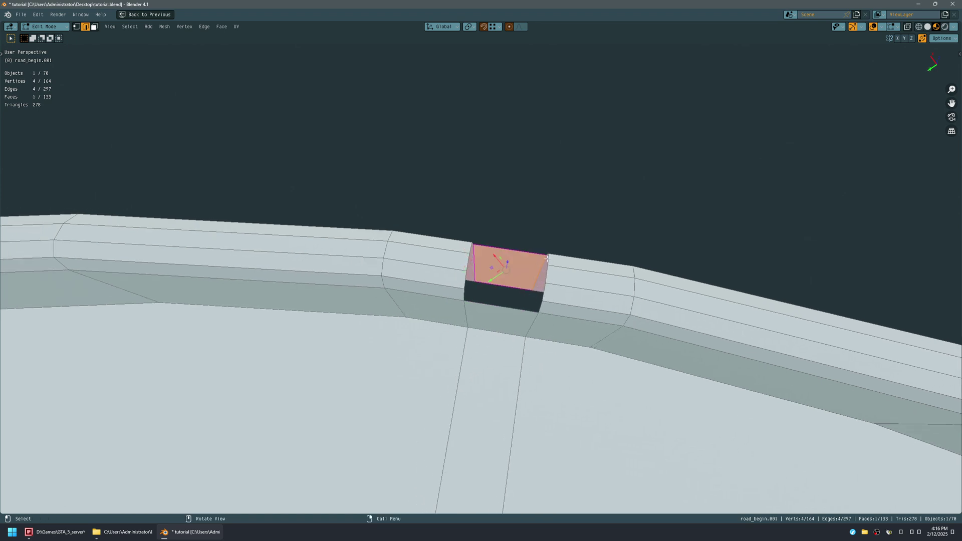
Step: Fill two faces bridging the curb ends, starting from the outer side of the curb gap
middle_click_drag(548, 258, 461, 270)
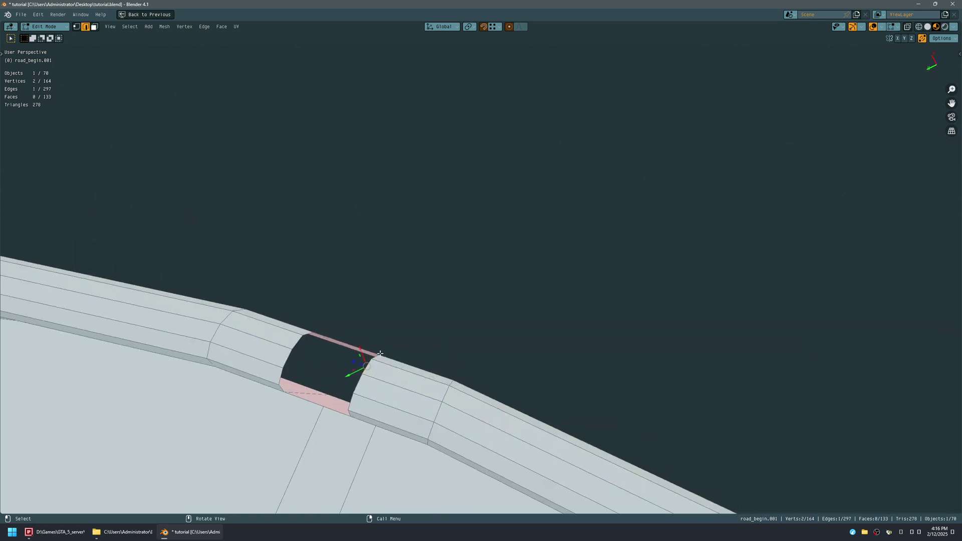
left_click(304, 338, "shift")
key("f")
left_click(301, 341)
left_click(366, 367, "shift")
key("f")
Step: Fill the remaining faces between the two curb ends down to the lower inner edge, closing the curb gap
left_click(356, 382)
left_click(286, 365, "shift")
key("f")
left_click(281, 374)
middle_click_drag(280, 374, 432, 345)
key("f")
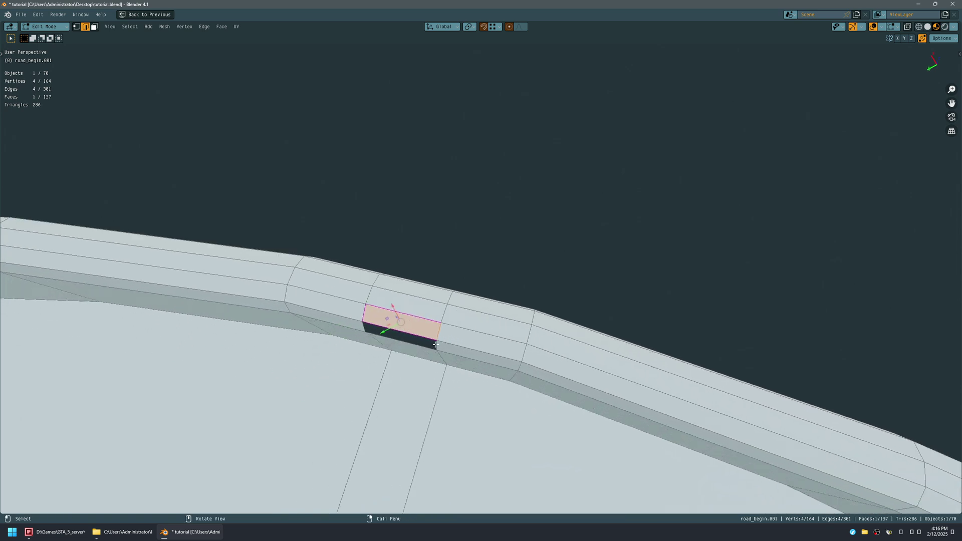
left_click(364, 329, "shift")
key("f")
middle_click_drag(365, 330, 467, 316)
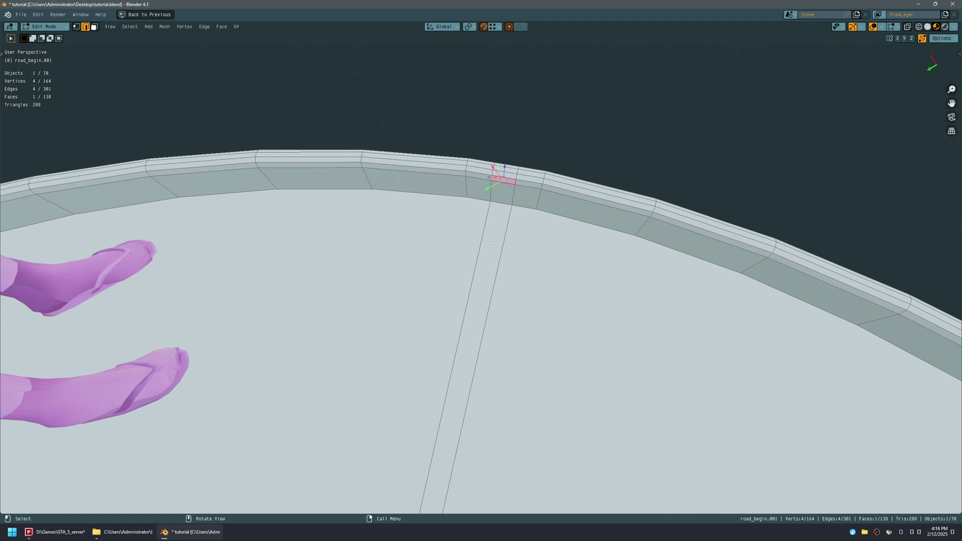
middle_click_drag(517, 164, 385, 219)
middle_click_drag(400, 170, 336, 260)
scroll(347, 239, "up", 4)
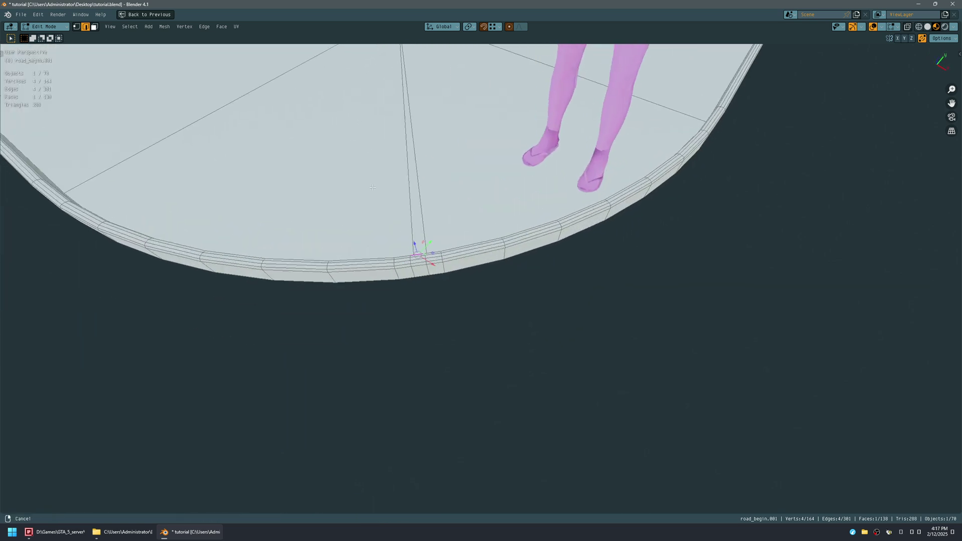
middle_click_drag(416, 135, 439, 232, "shift")
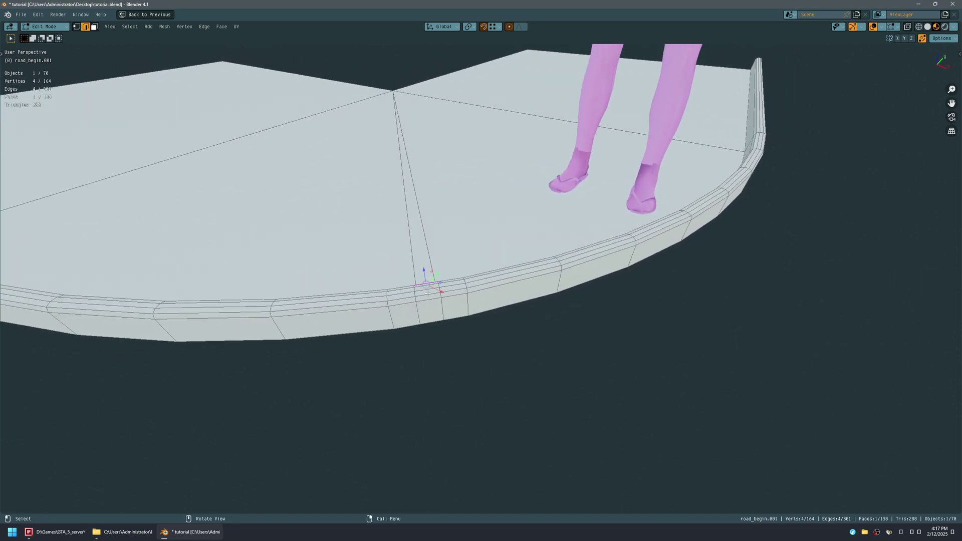
middle_click_drag(434, 277, 710, 298)
left_click_drag(830, 321, 802, 332)
key("ctrl+z")
middle_click_drag(846, 318, 711, 281)
key("ctrl+r")
left_click(381, 335)
left_click(382, 334)
key("ctrl+z")
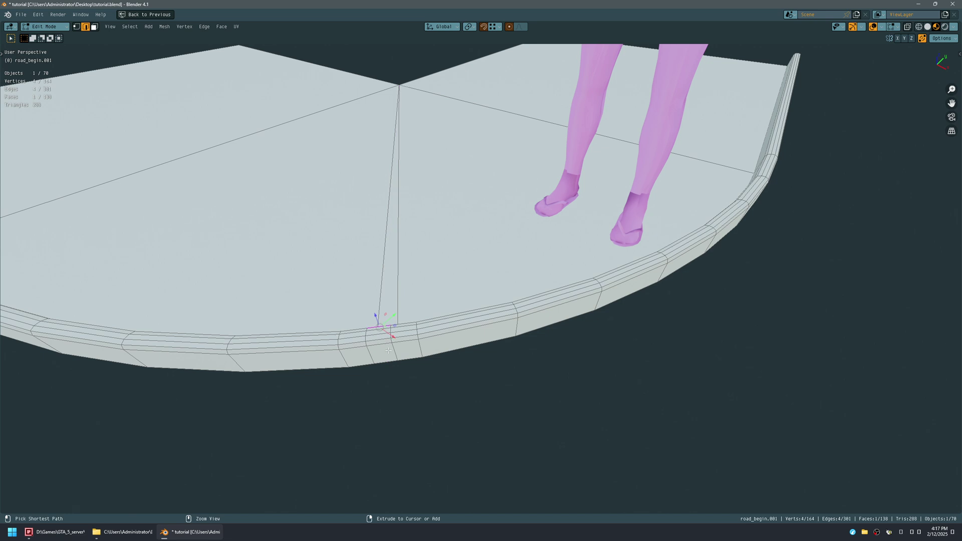
Step: Add a single centered loop cut with factor 0 through the filled curb strip and the road wedge
key("ctrl+r")
left_click(381, 339)
left_click(380, 341)
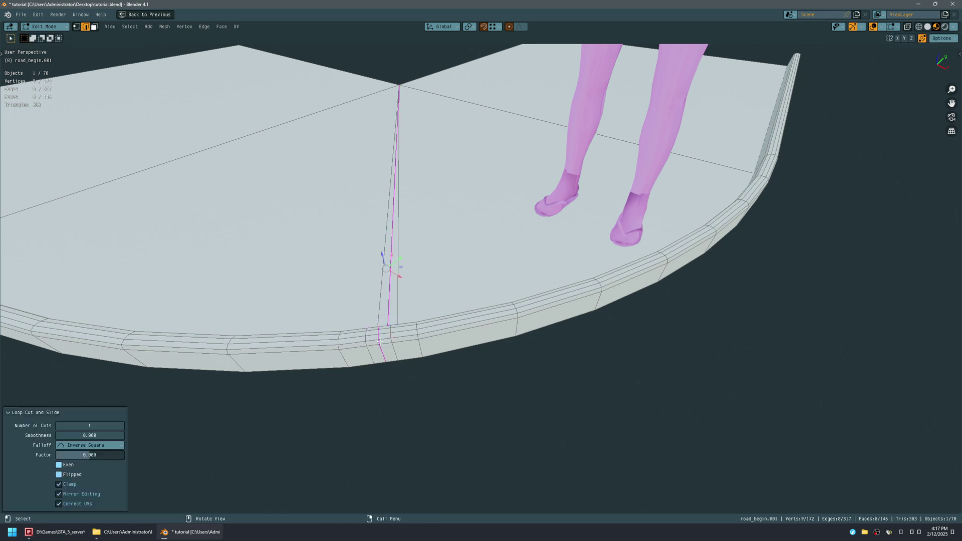
Step: Box-select the curb geometry on one side of the new center cut
middle_click_drag(380, 337, 399, 330)
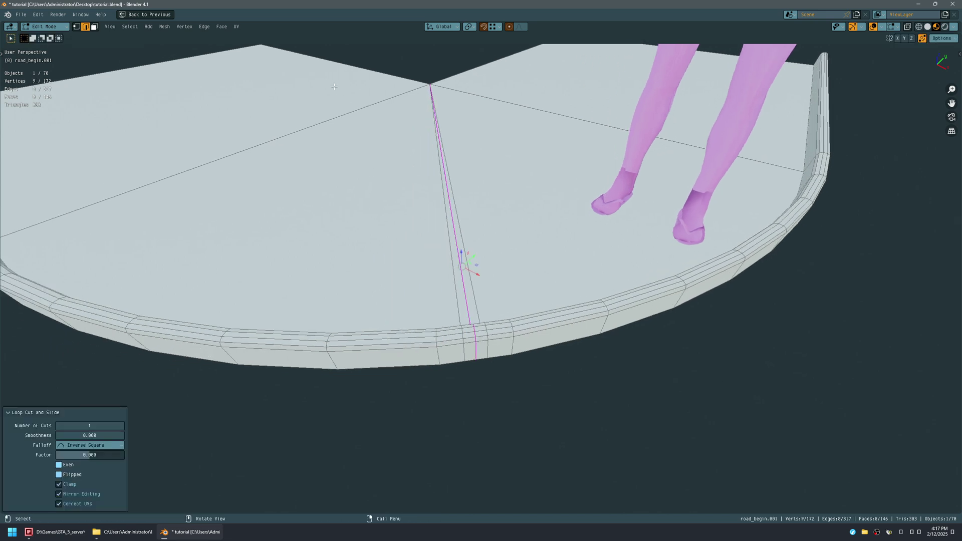
scroll(352, 328, "down", 6)
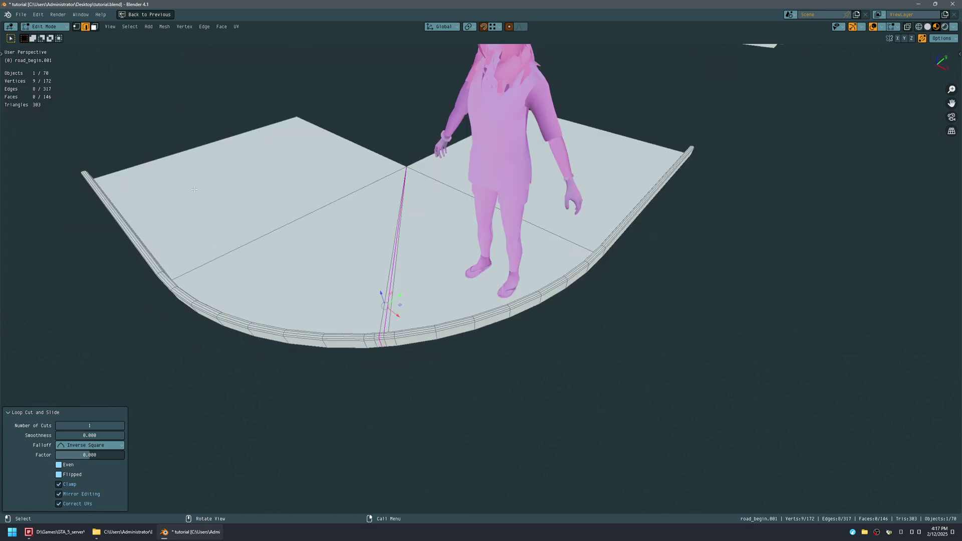
left_click_drag(82, 126, 370, 371)
scroll(395, 310, "up", 4)
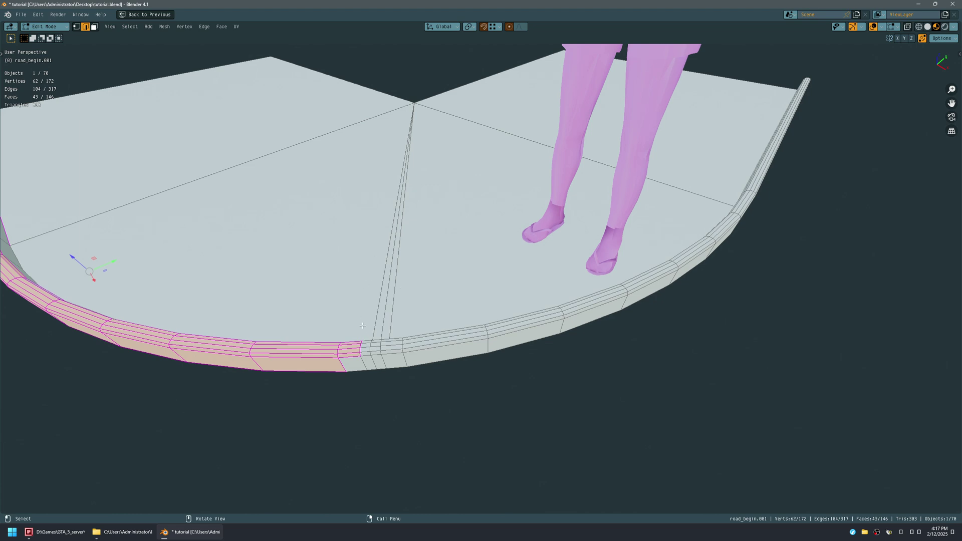
middle_click_drag(380, 340, 432, 299)
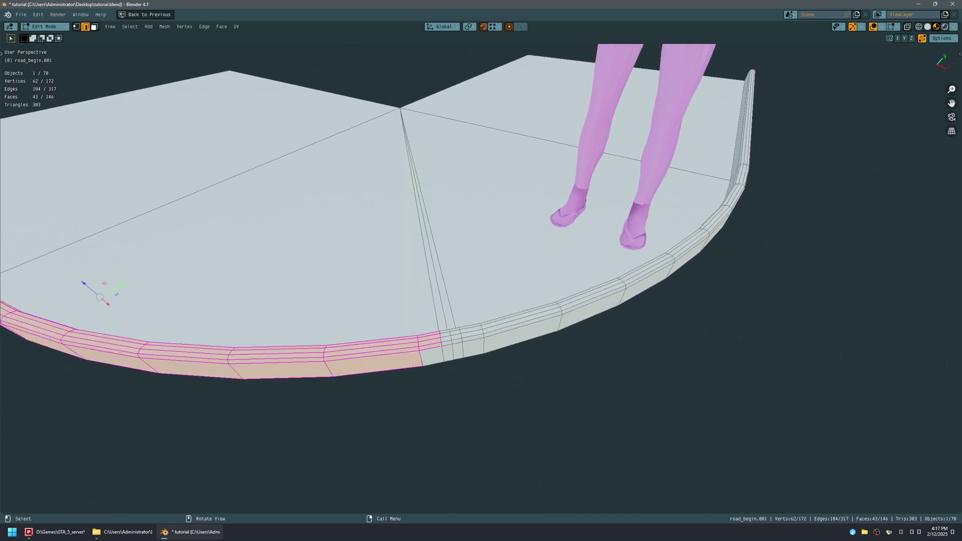
middle_click_drag(441, 347, 432, 344)
scroll(404, 363, "up", 2)
left_click_drag(391, 299, 442, 363, "shift")
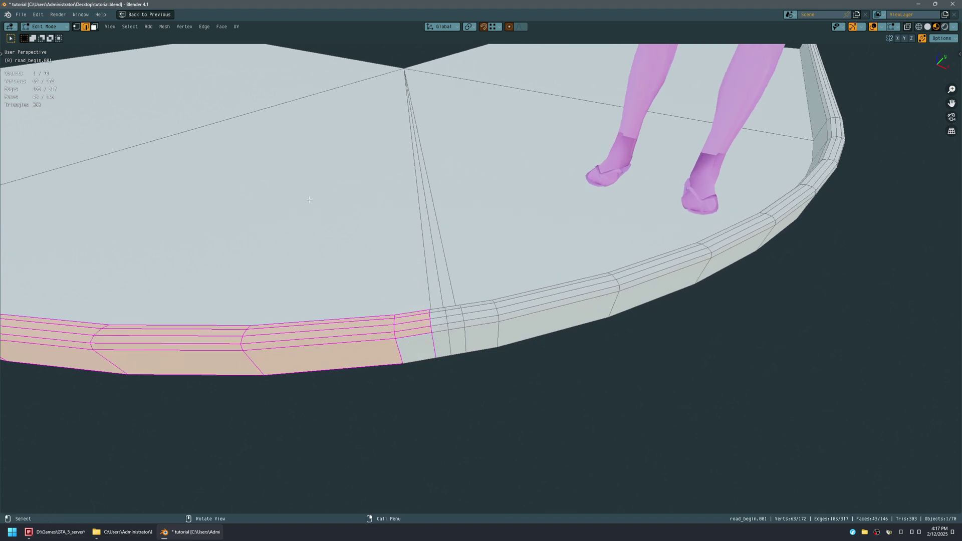
Step: Select all road and curb faces on one side of the center cut in face mode, delete them, and save the file
key("3")
left_click_drag(302, 268, 444, 318, "shift")
left_click_drag(309, 422, 176, 320, "shift")
middle_click_drag(176, 319, 470, 151)
scroll(456, 131, "up", 5)
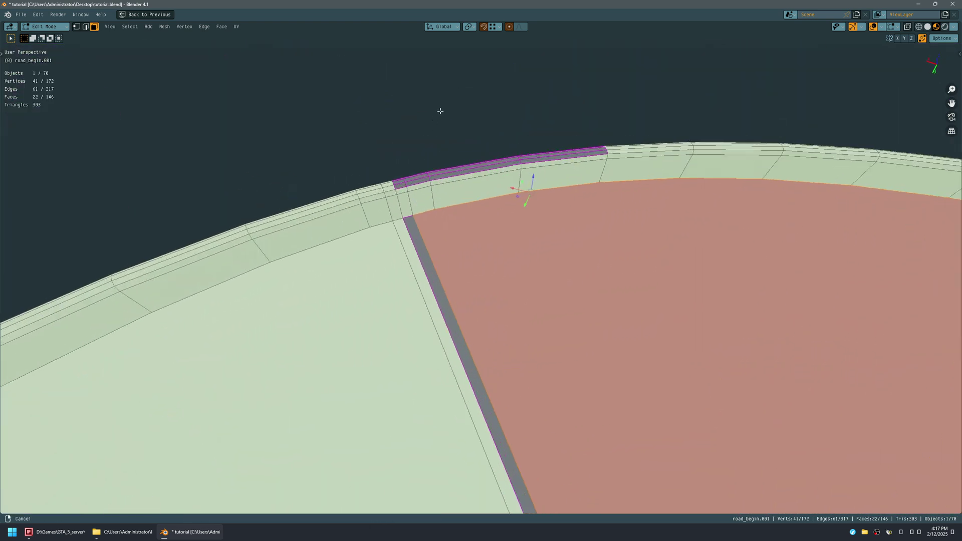
left_click_drag(469, 122, 394, 206, "shift")
left_click_drag(493, 166, 656, 215, "shift")
middle_click_drag(656, 216, 552, 170)
left_click_drag(402, 126, 785, 272, "shift")
middle_click_drag(785, 272, 258, 89)
left_click_drag(212, 73, 483, 210, "shift")
middle_click_drag(483, 211, 451, 385)
key("x")
left_click(464, 289)
key("ctrl+s")
Step: Restore the full workspace layout, return to Object Mode, and set the road half's origin to its center of mass
middle_click_drag(472, 354, 498, 312)
key("ctrl+space")
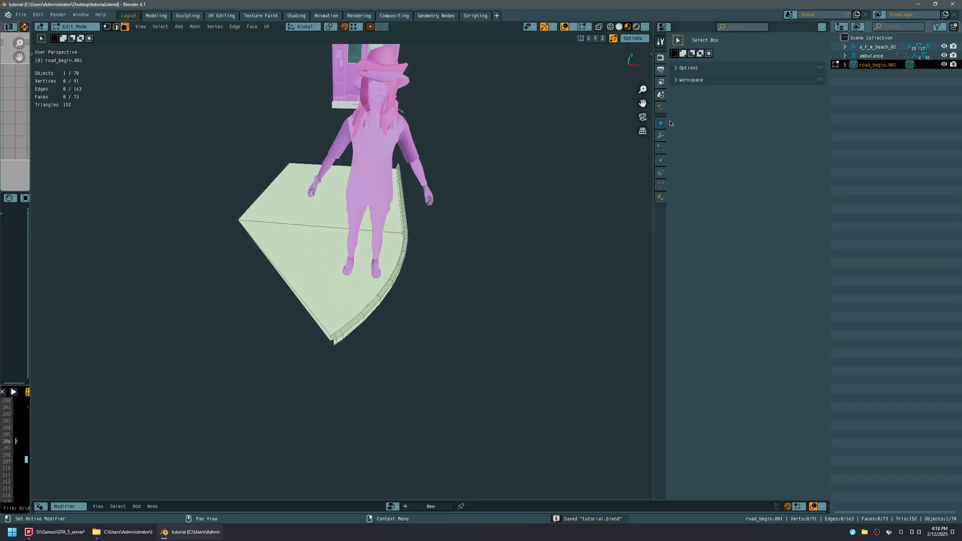
key("n")
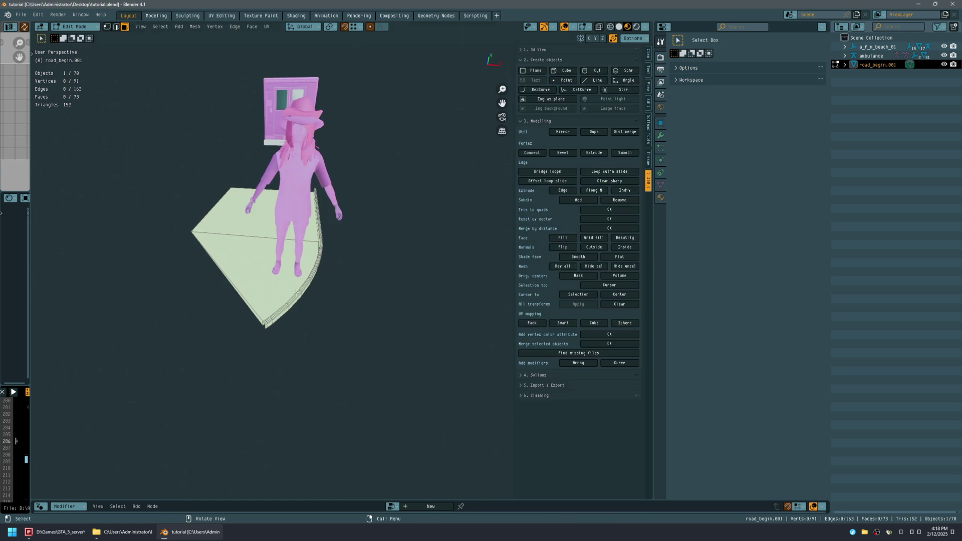
key("Tab")
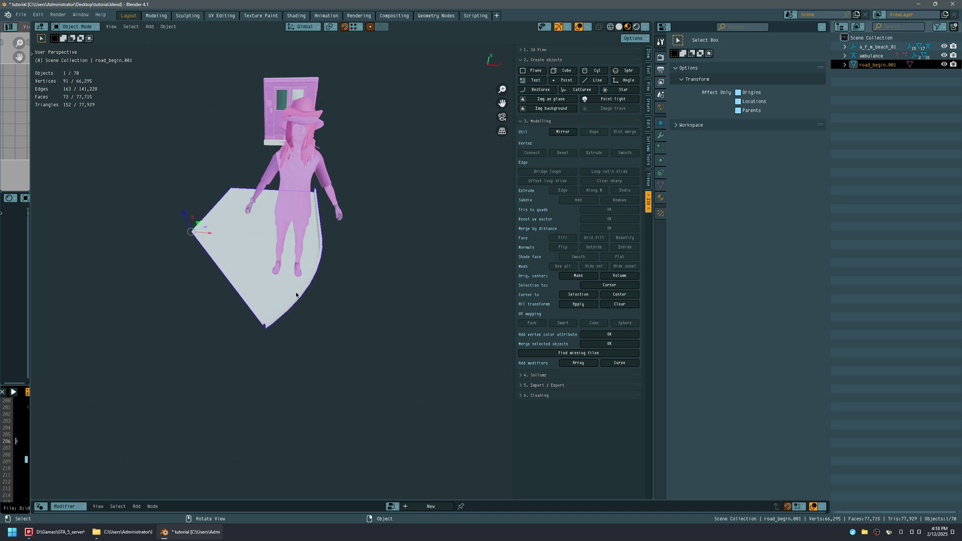
left_click(578, 276)
mouse_move(454, 269)
middle_mouse_down()
mouse_move(424, 272)
mouse_move(431, 274)
middle_mouse_up()
mouse_move(376, 264)
middle_mouse_down()
mouse_move(431, 275)
mouse_move(411, 257)
mouse_move(437, 266)
middle_mouse_up()
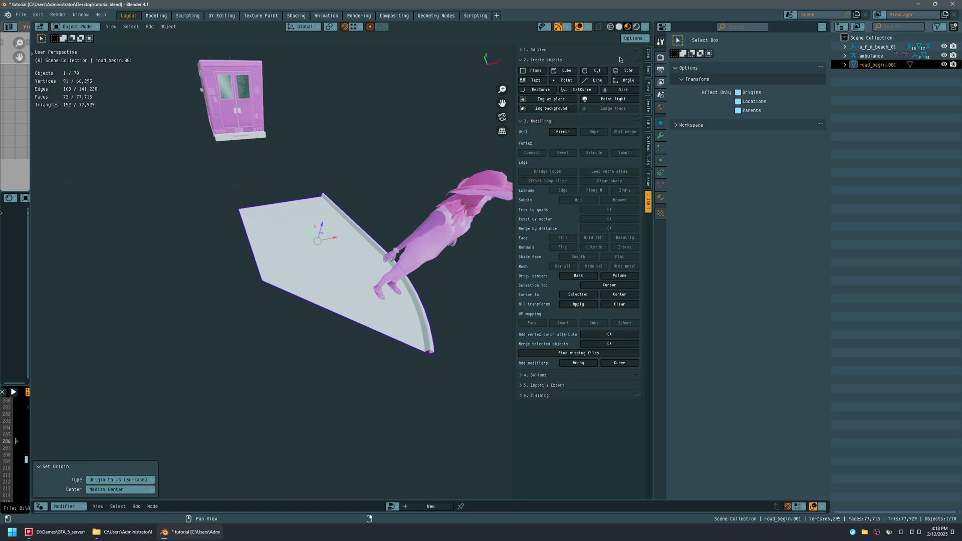
Step: Limit transforms to origins only and move the road half's origin onto its inner corner vertex
left_click(649, 70)
left_click(571, 104)
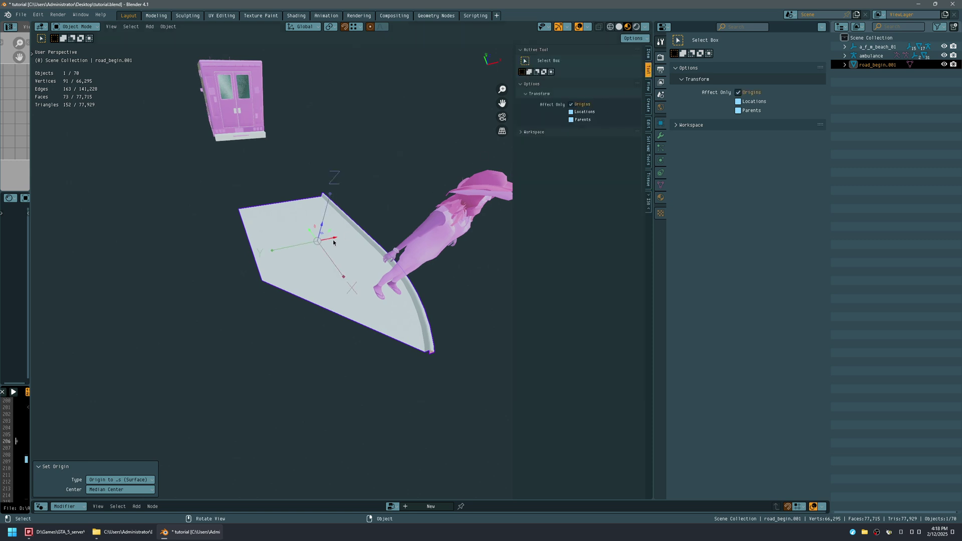
left_click_drag(333, 240, 253, 286)
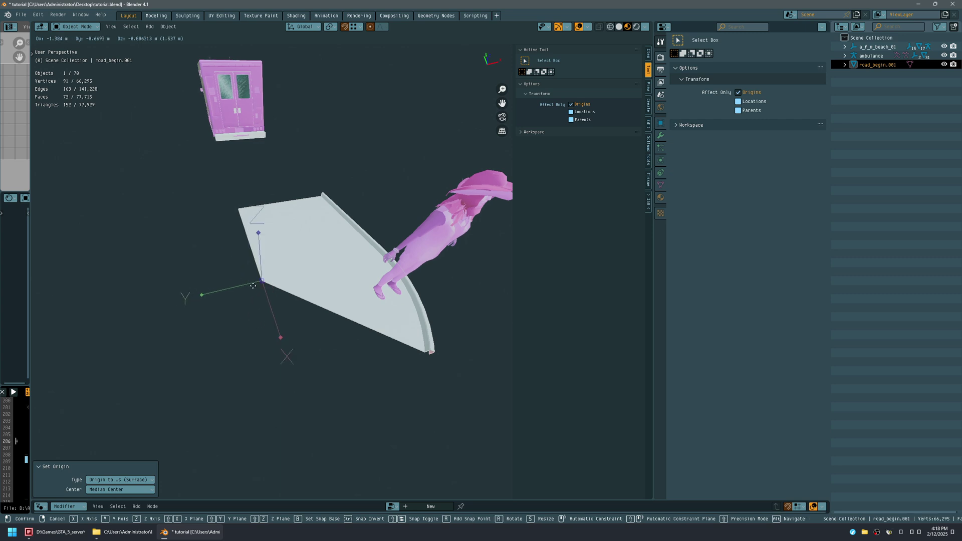
left_click_drag(255, 284, 255, 286)
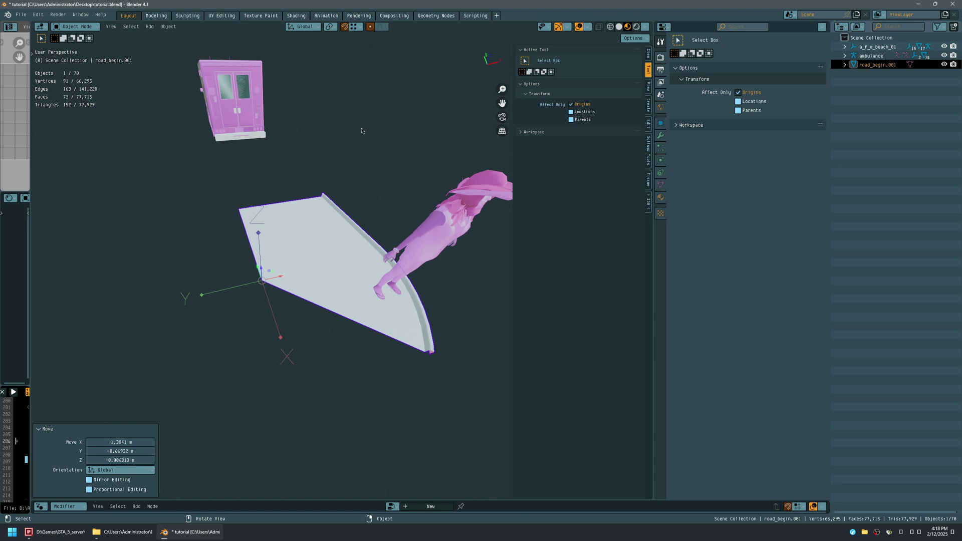
Step: Turn off the origins-only transform option and save the file
mouse_move(312, 240)
middle_mouse_down()
mouse_move(328, 255)
mouse_move(320, 242)
middle_mouse_up()
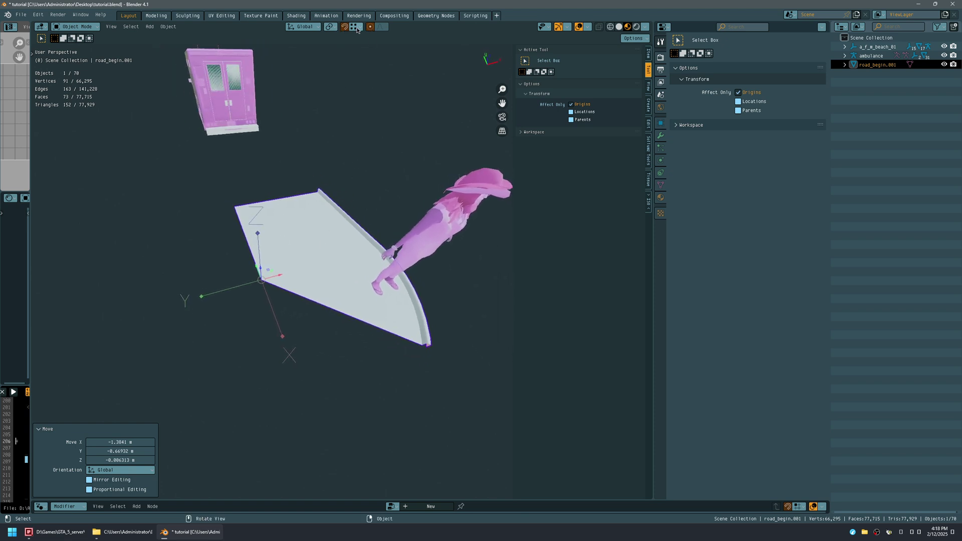
scroll(304, 262, "up", 3)
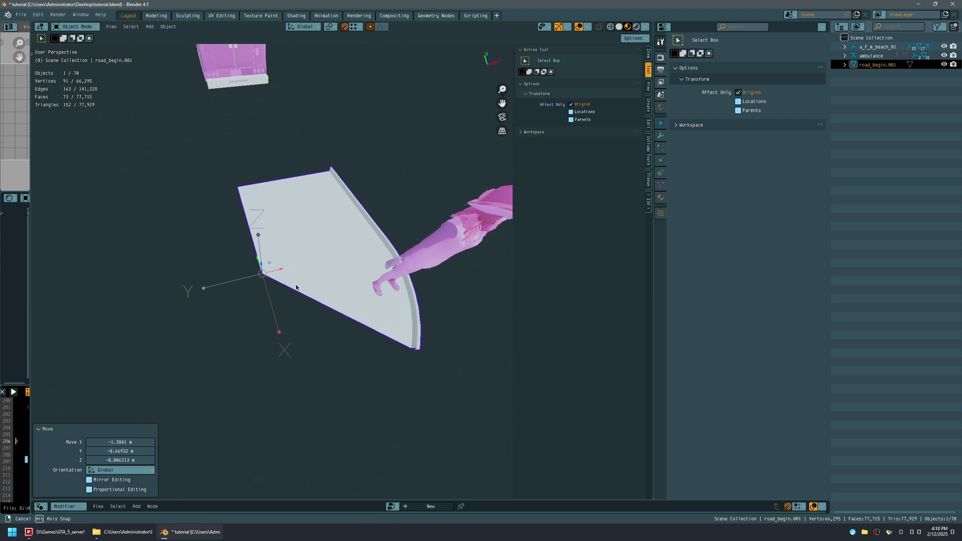
middle_click_drag(312, 285, 273, 231)
left_click(579, 106)
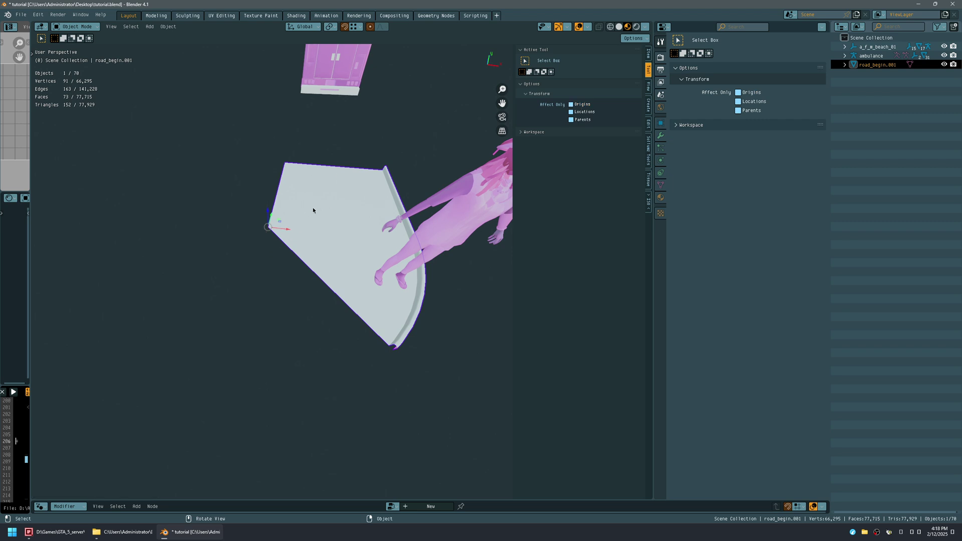
key("ctrl+s")
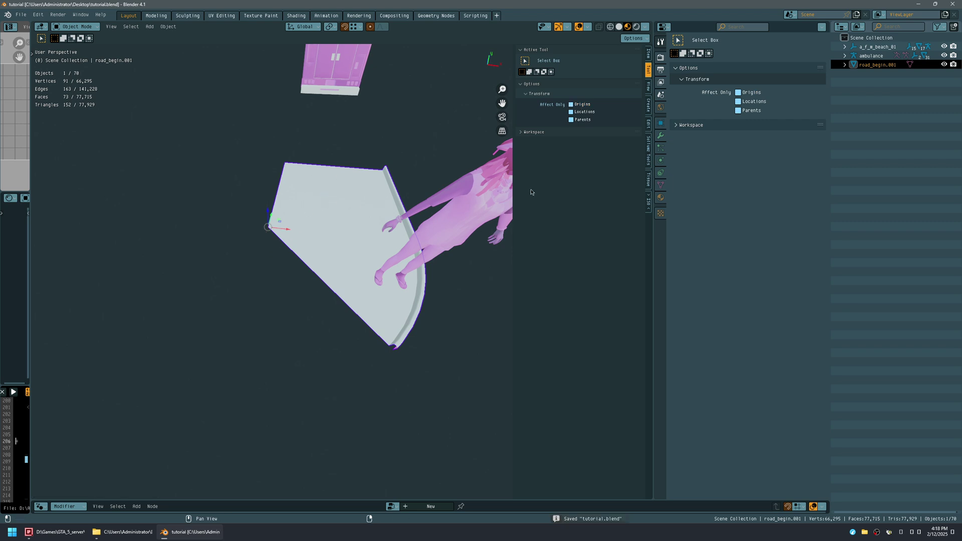
Step: Duplicate the road half in a maximized viewport and place the copy about 3.69 m away in negative X
left_click(649, 204)
middle_click_drag(334, 234, 419, 279)
key("ctrl+space")
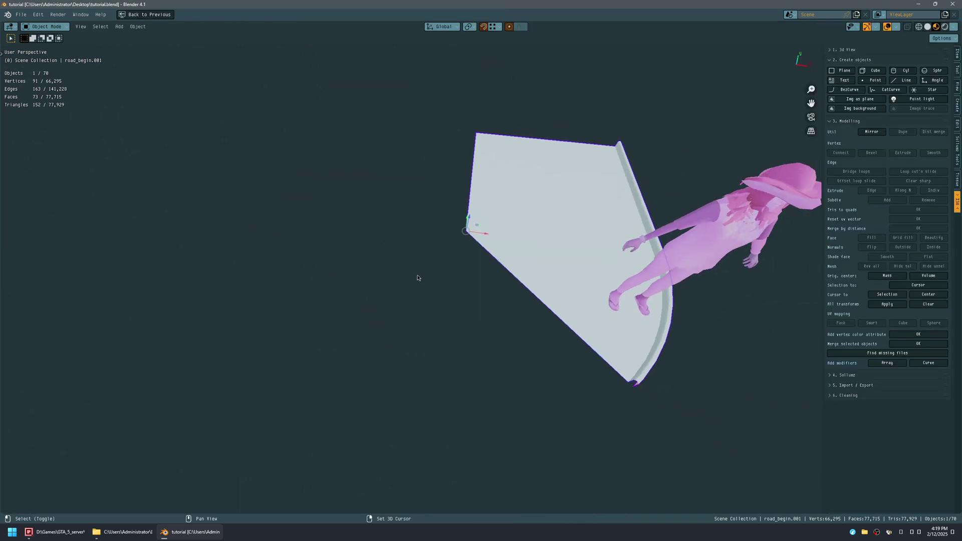
key("shift+d")
key("x")
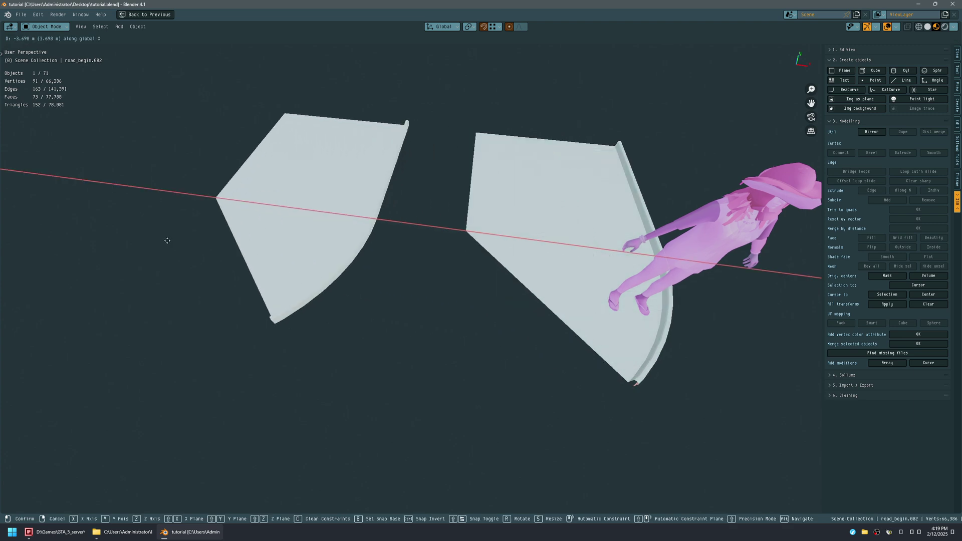
left_click(263, 234)
Step: Mirror the copied half along the global X axis and move it 3.69 m along X to the original's inner corner
left_click(872, 131)
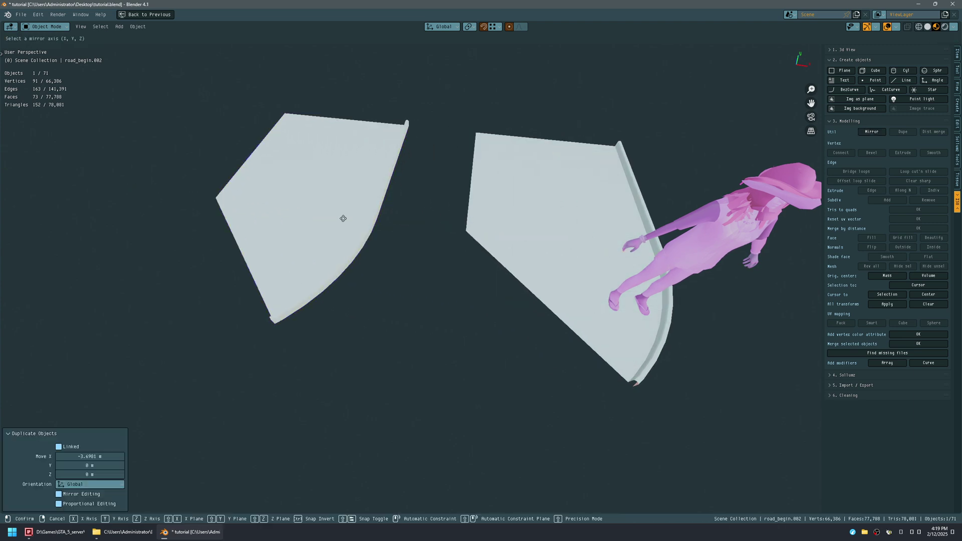
left_click(314, 221)
left_click(58, 486)
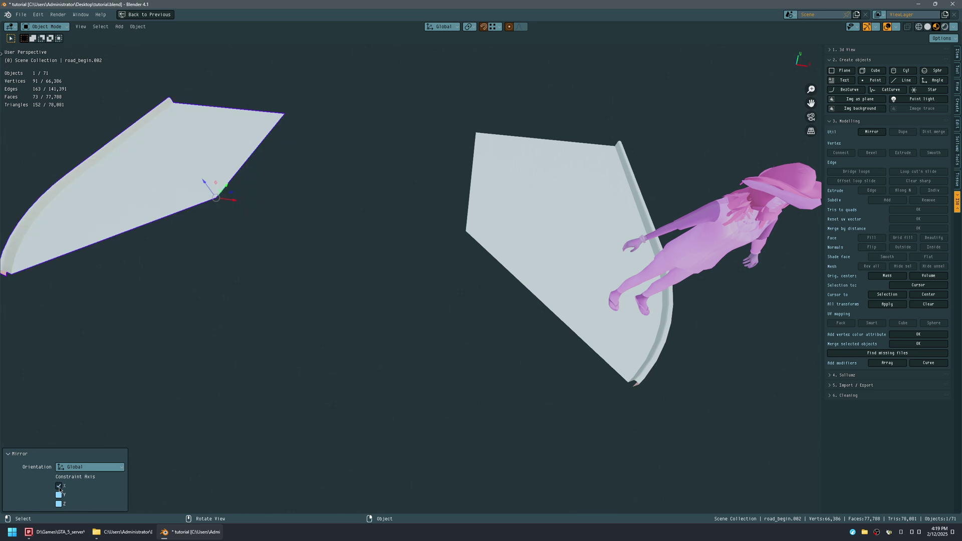
key("g")
key("x")
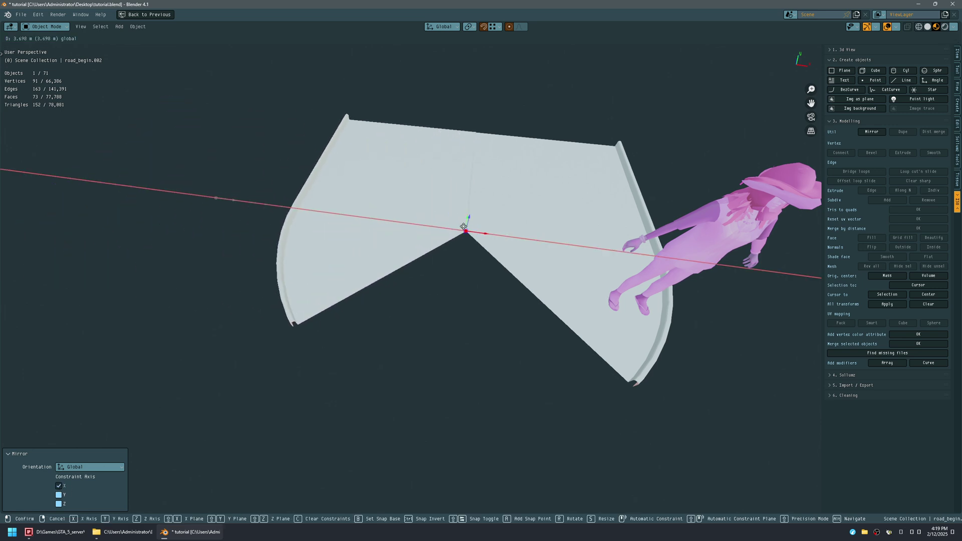
left_click(470, 262)
Step: Rotate the mirrored half 90° about the global Z axis so its cut edge meets the original half
key("r")
key("z")
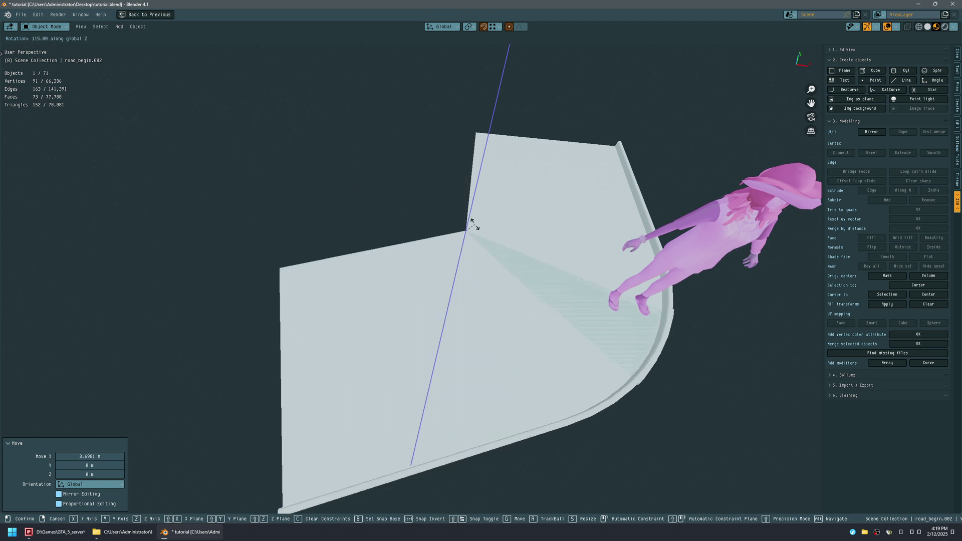
left_click(478, 231)
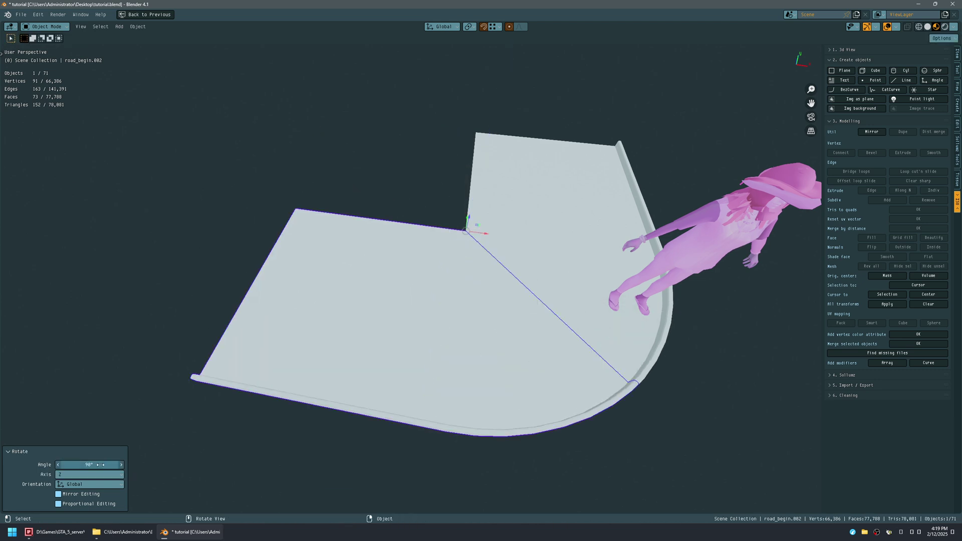
Step: Duplicate both halves of the completed road corner and place the copy about 7.36 m away along global X
middle_click_drag(431, 346, 393, 305)
scroll(555, 331, "down", 5)
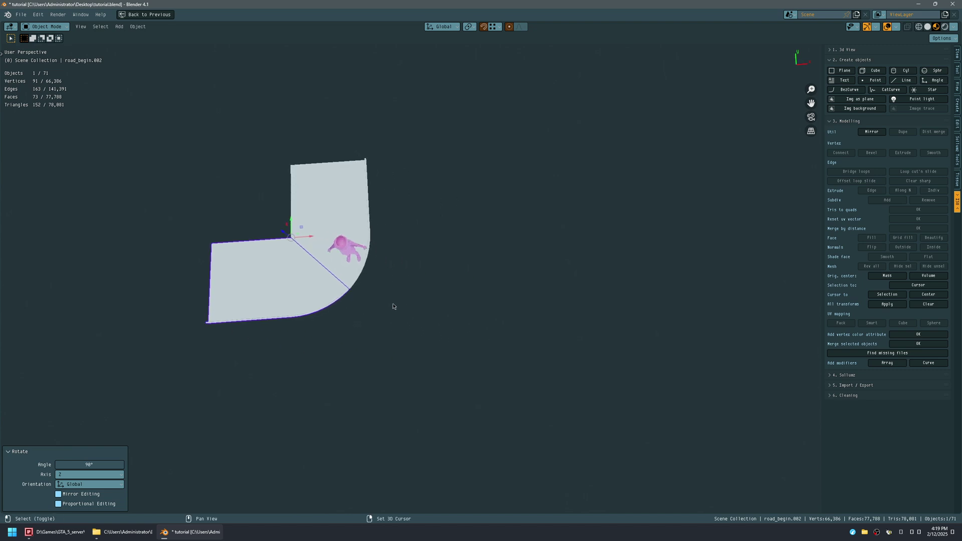
middle_click_drag(379, 252, 349, 242, "shift")
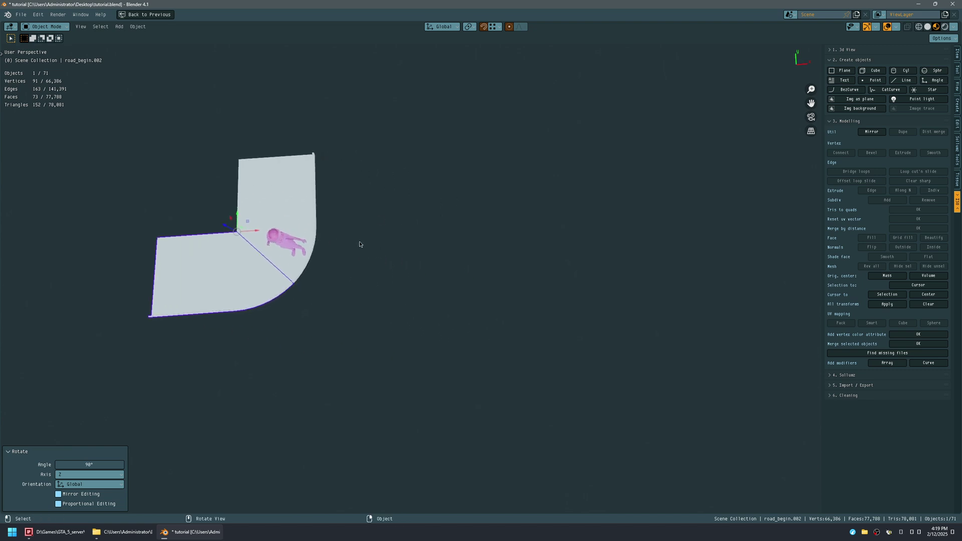
left_click_drag(408, 246, 457, 296)
left_click_drag(195, 199, 235, 234)
middle_click_drag(235, 234, 245, 263)
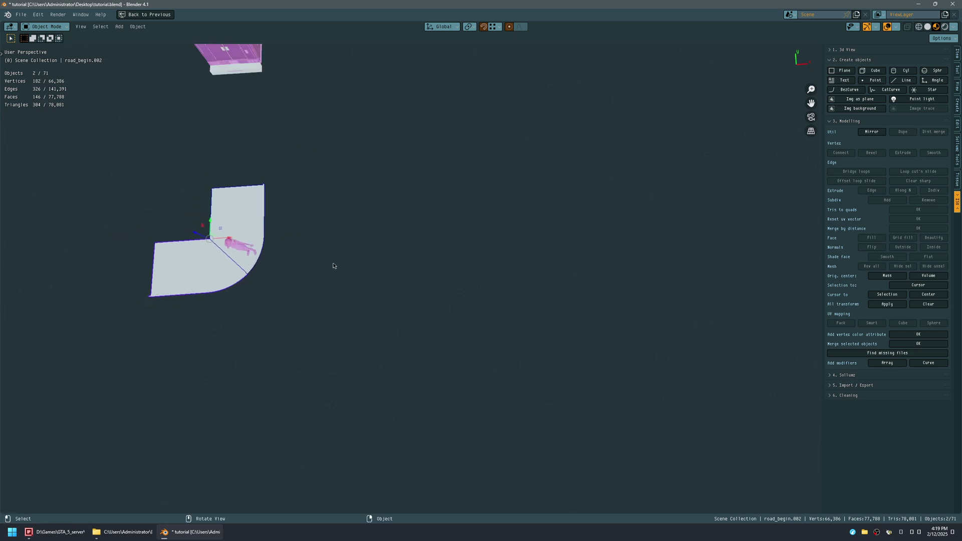
left_click_drag(163, 196, 214, 242)
key("shift+d")
key("x")
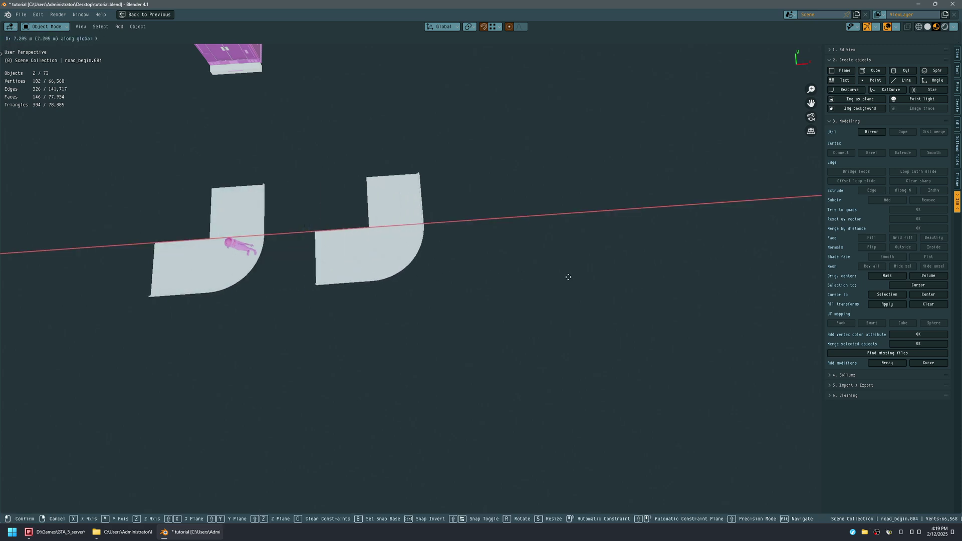
left_click(569, 279)
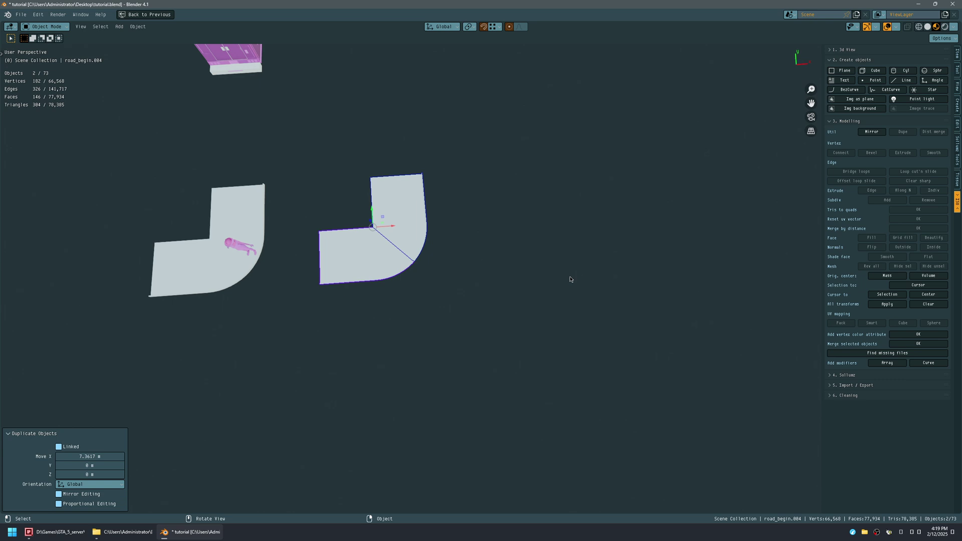
Step: Rotate the duplicated corner -90° about the global Z axis and select both corners
key("r")
key("z")
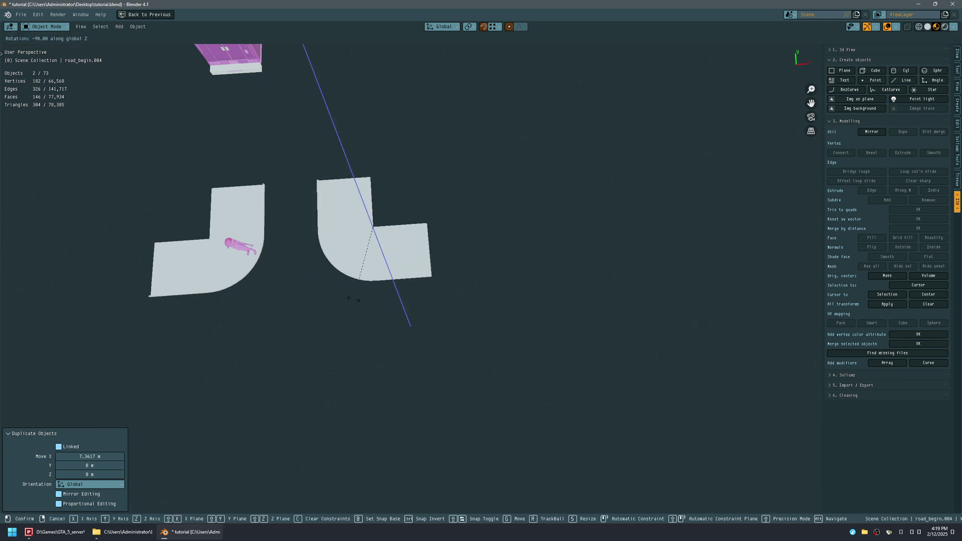
left_click(354, 298)
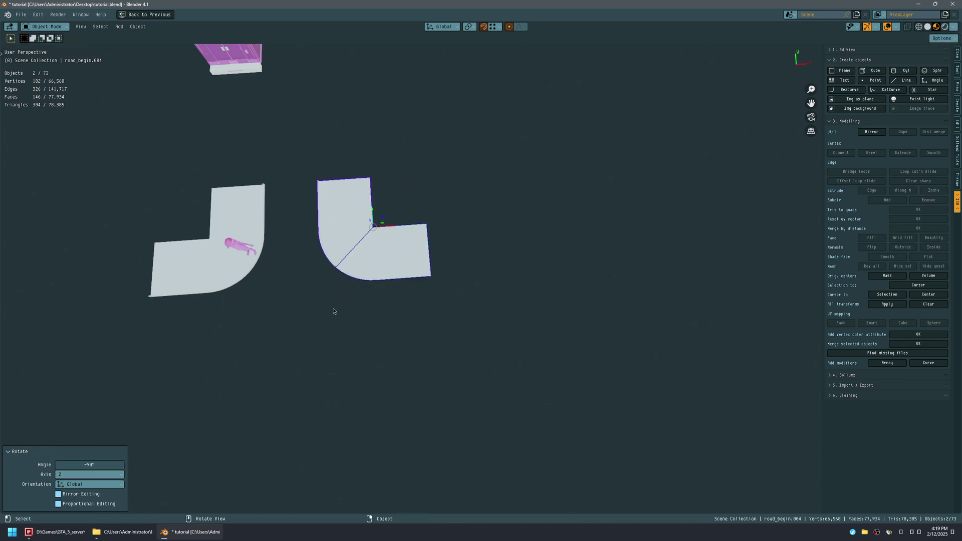
middle_click_drag(411, 401, 420, 309)
middle_click_drag(413, 315, 407, 327)
left_click_drag(320, 329, 367, 392, "shift")
left_click_drag(355, 453, 422, 402, "shift")
middle_click_drag(457, 341, 444, 336, "shift")
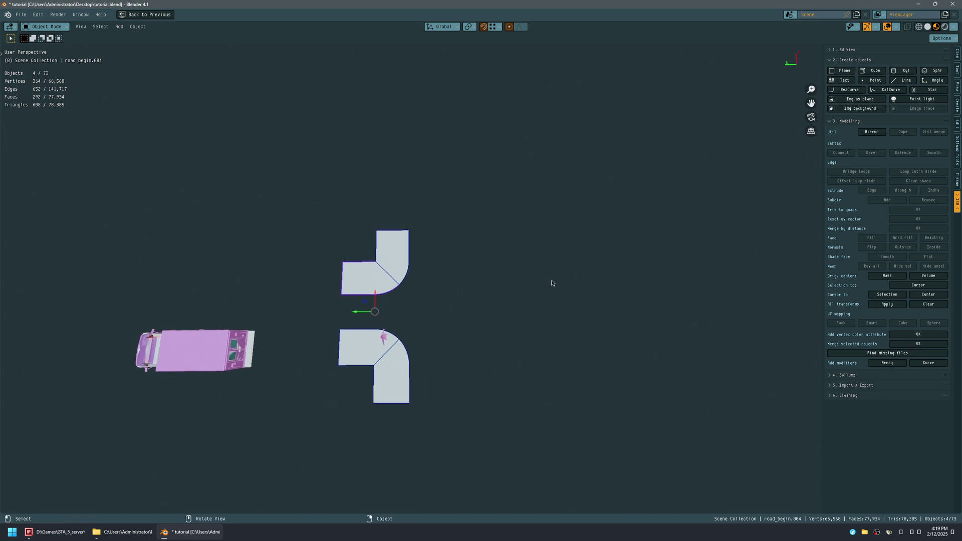
Step: Select both halves of the duplicated corner and delete them
middle_click_drag(408, 286, 383, 231)
left_click_drag(383, 231, 454, 277)
middle_click_drag(438, 312, 415, 323)
key("x")
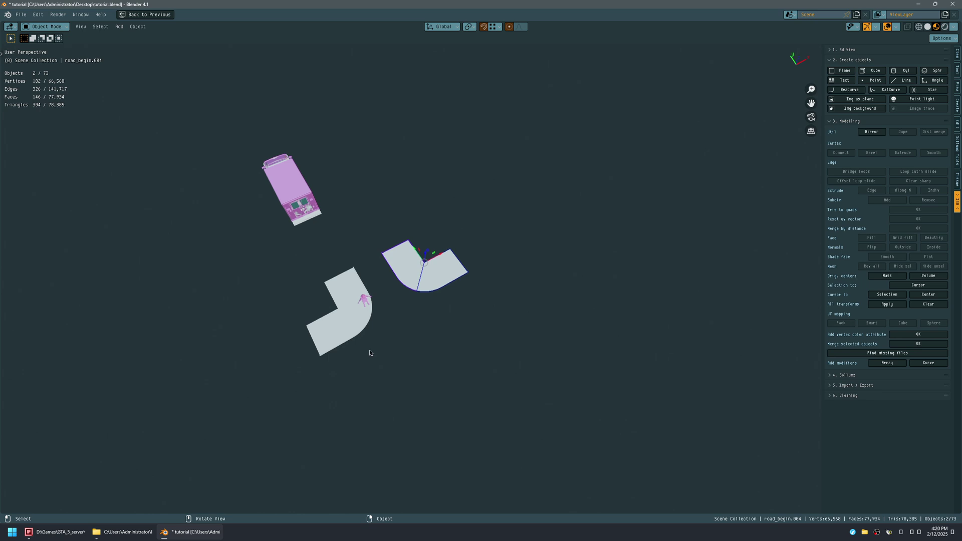
key("x")
left_click(407, 309)
Step: Delete the mirrored half of the original corner, and select and frame the remaining road half
left_click_drag(288, 395, 343, 336)
key("x")
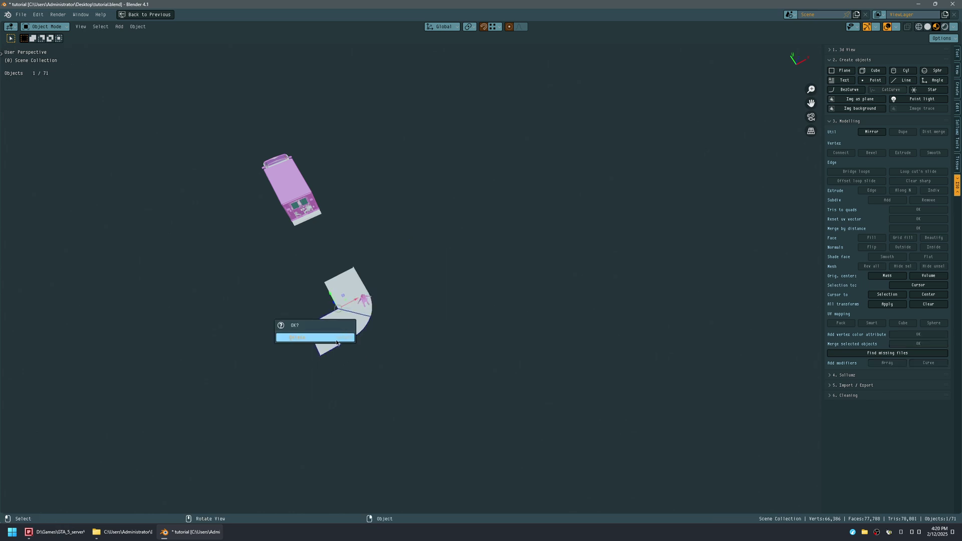
left_click(337, 341)
left_click(342, 289)
key("KP_Decimal")
middle_click_drag(395, 328, 339, 264)
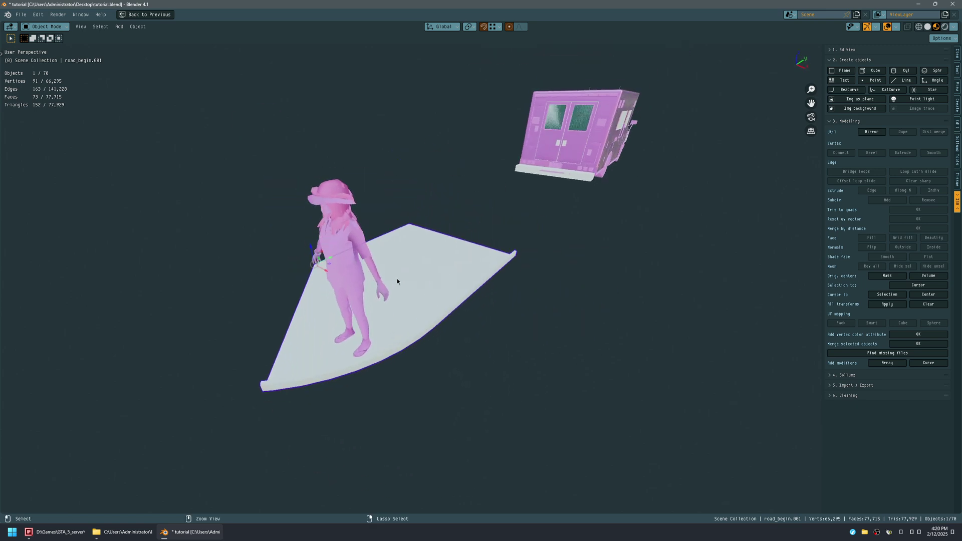
Step: Restore the full layout, delete the a_f_m_beach_01 hierarchy, select the road half and save the file
key("ctrl+space")
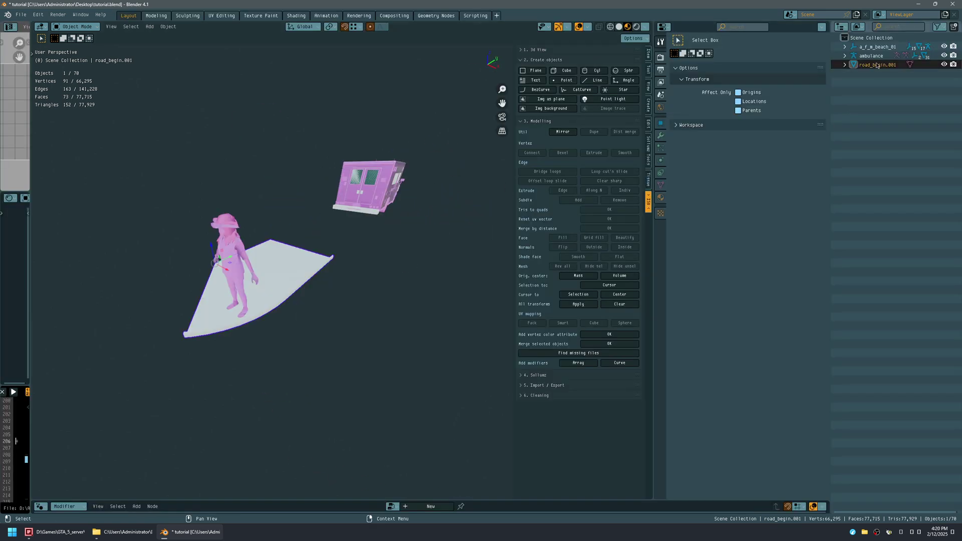
left_click(877, 47)
right_click(877, 47)
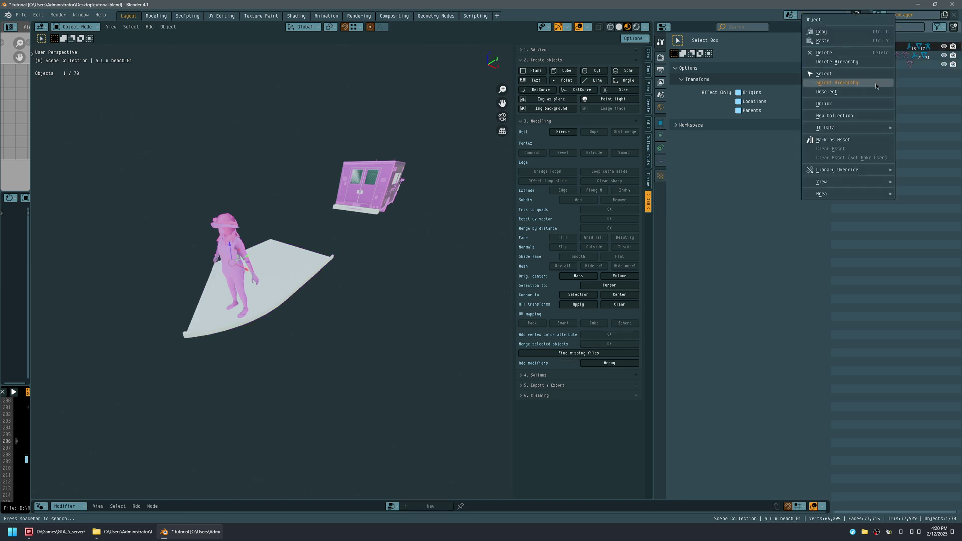
left_click(865, 62)
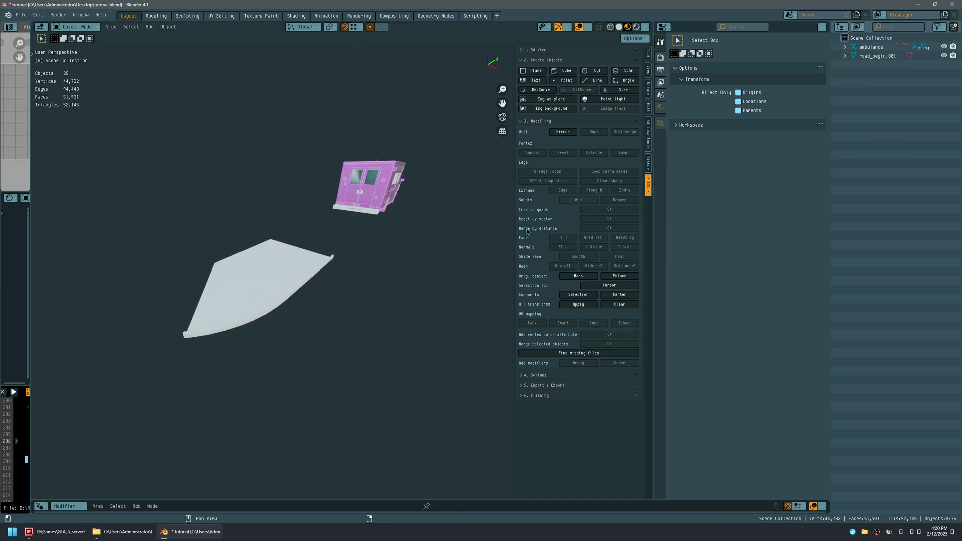
left_click(267, 276)
key("ctrl+s")
middle_click_drag(291, 273, 439, 178)
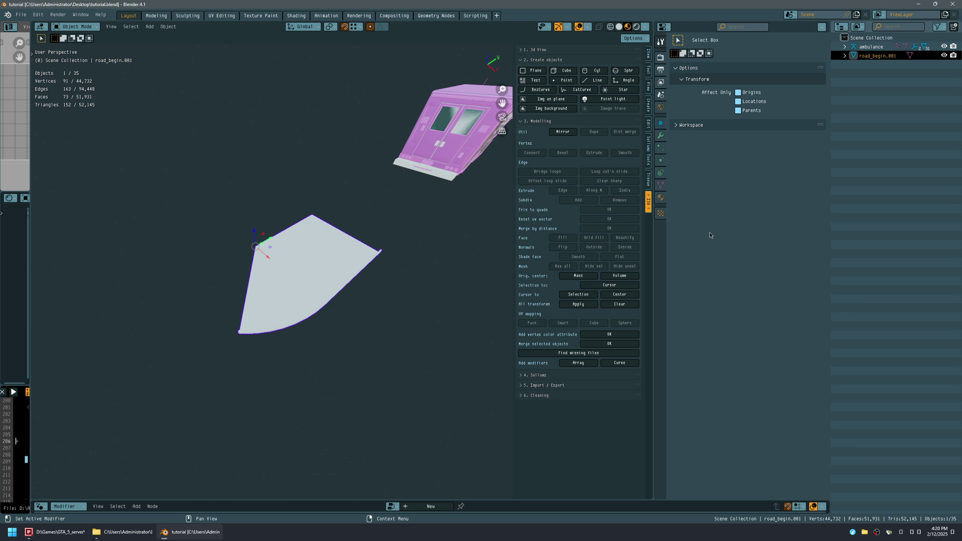
Step: Show the road half's material slots and open the Sollumz shader tools for drawables
left_click(660, 199)
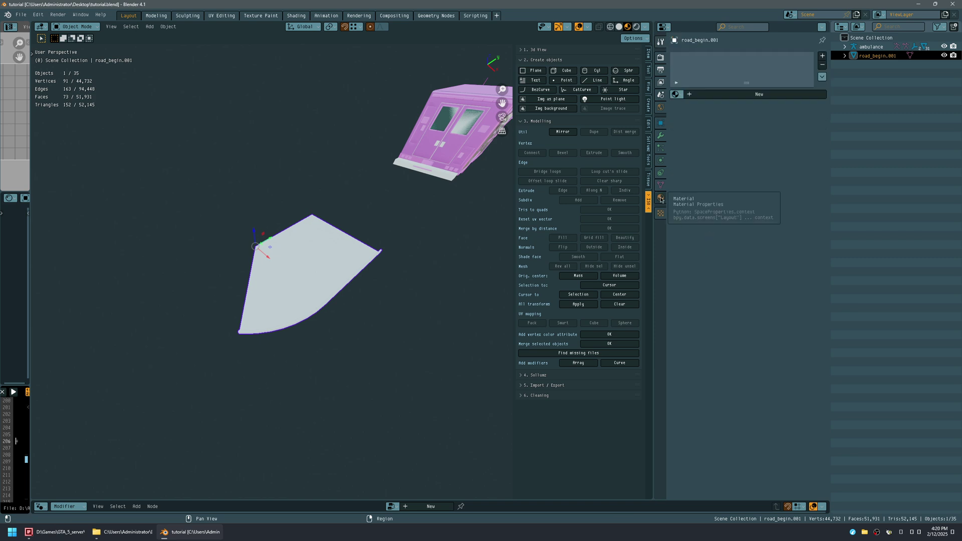
left_click(649, 147)
left_click(568, 50)
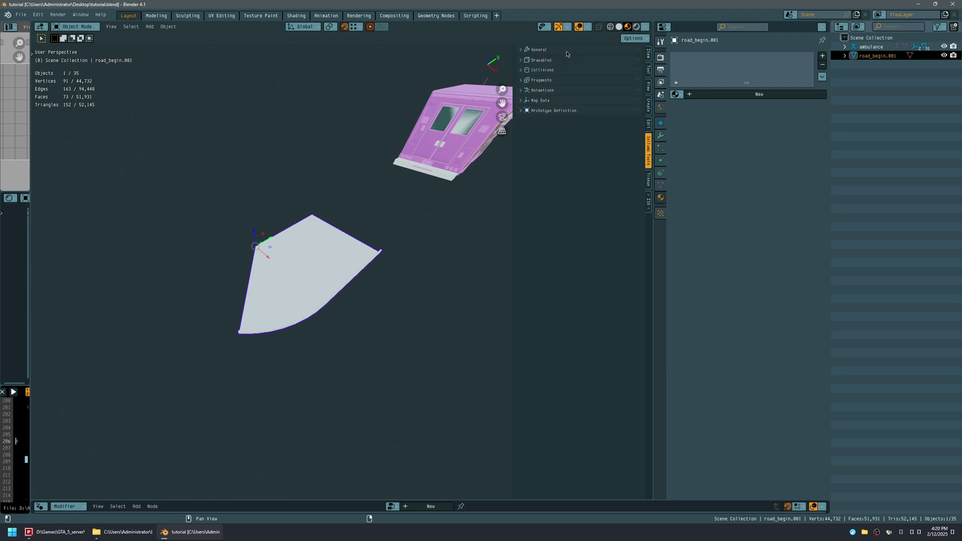
left_click(562, 61)
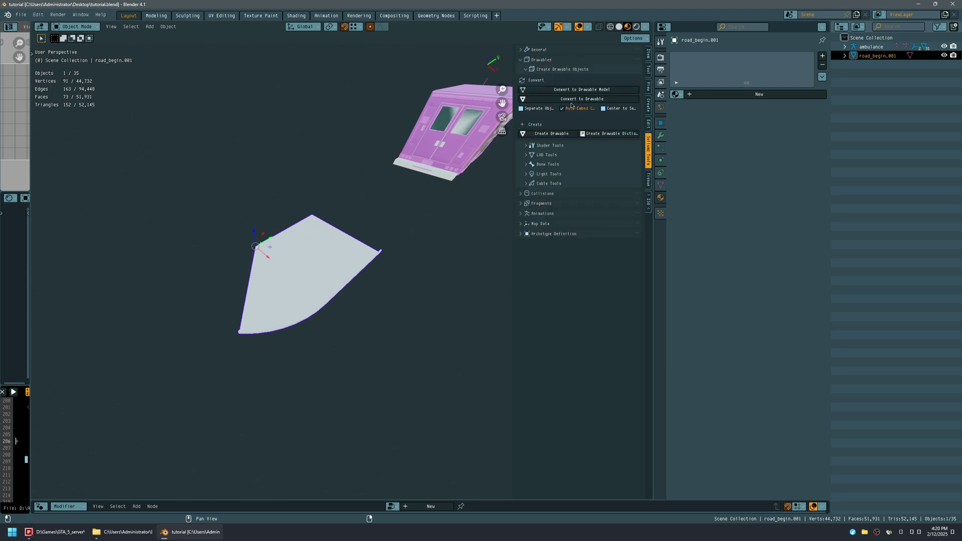
left_click(556, 70)
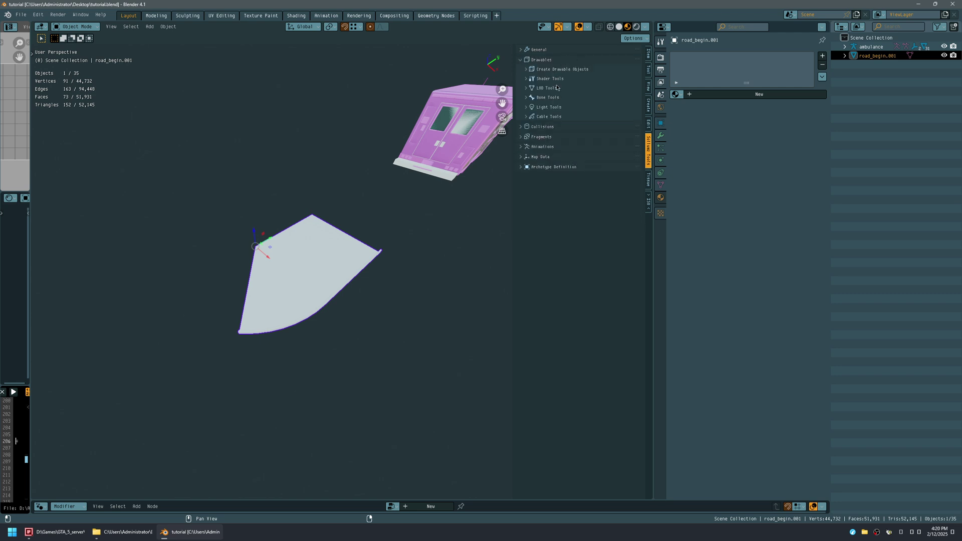
left_click(554, 79)
left_click_drag(581, 137, 576, 174)
left_click(569, 179)
Step: Filter the Sollumz shader list by "normal" and create a NORMAL SPEC shader material on the road half
left_click(525, 176)
left_click(525, 176)
left_click(525, 176)
left_click(525, 176)
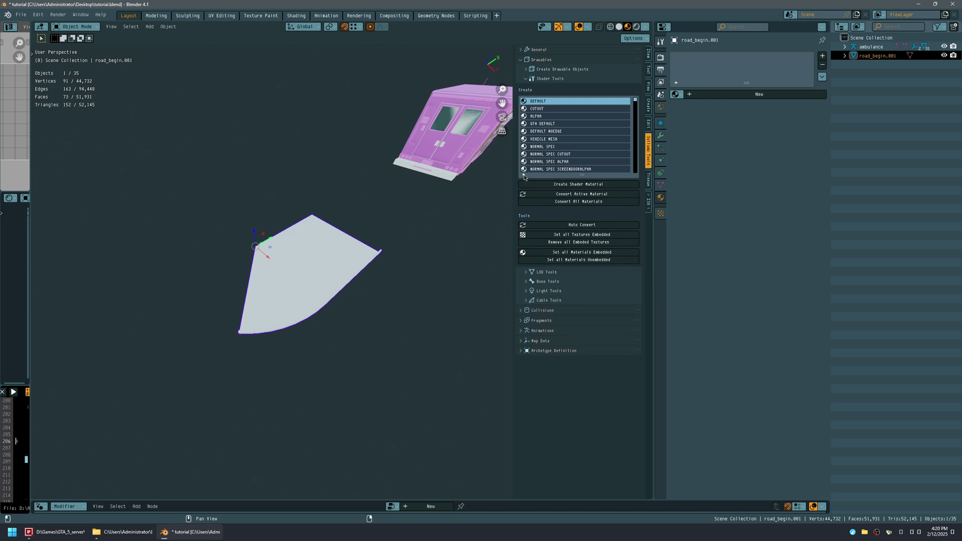
left_click(523, 176)
left_click(546, 182)
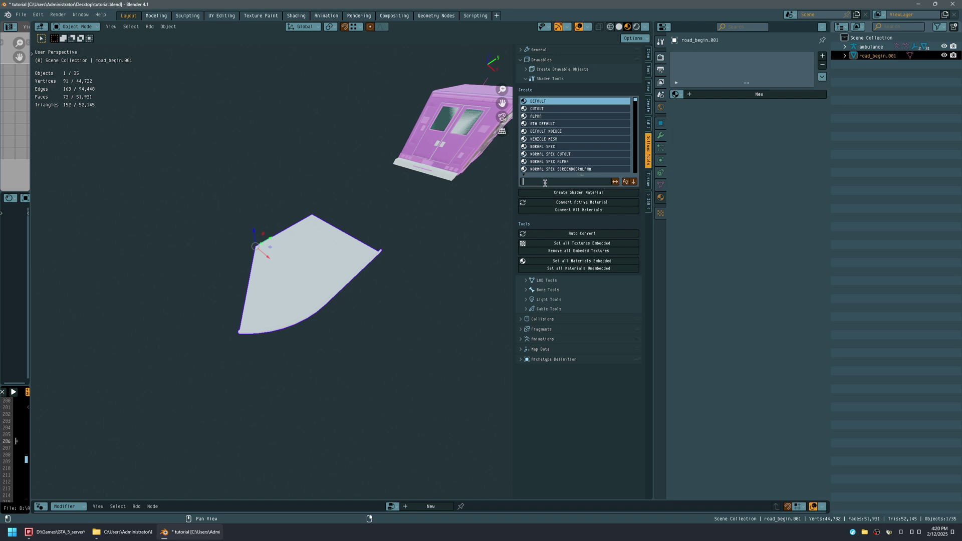
type("normal")
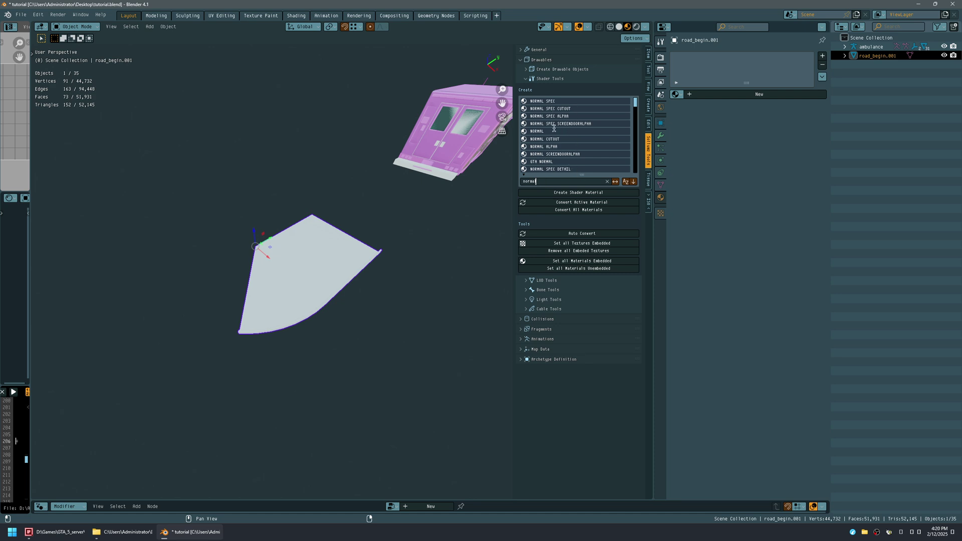
left_click(553, 101)
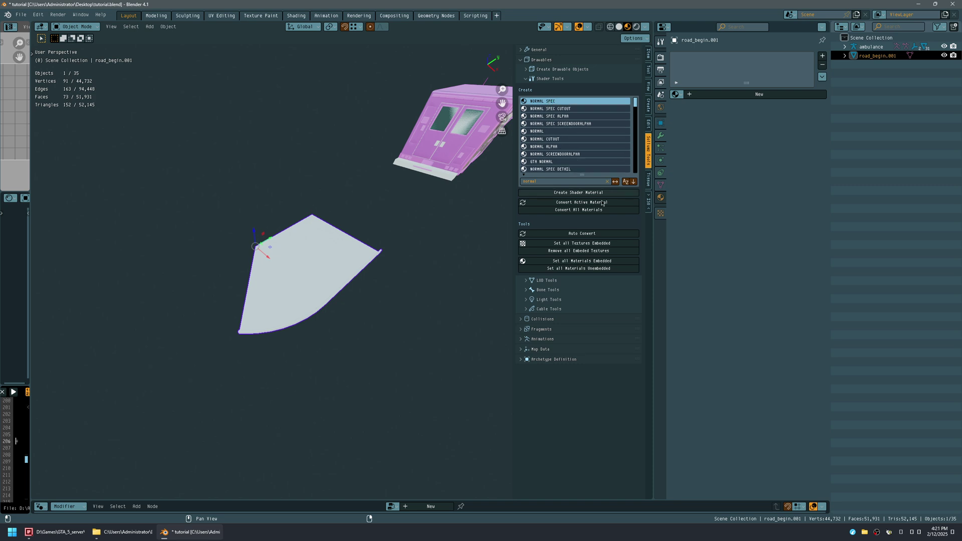
left_click(579, 193)
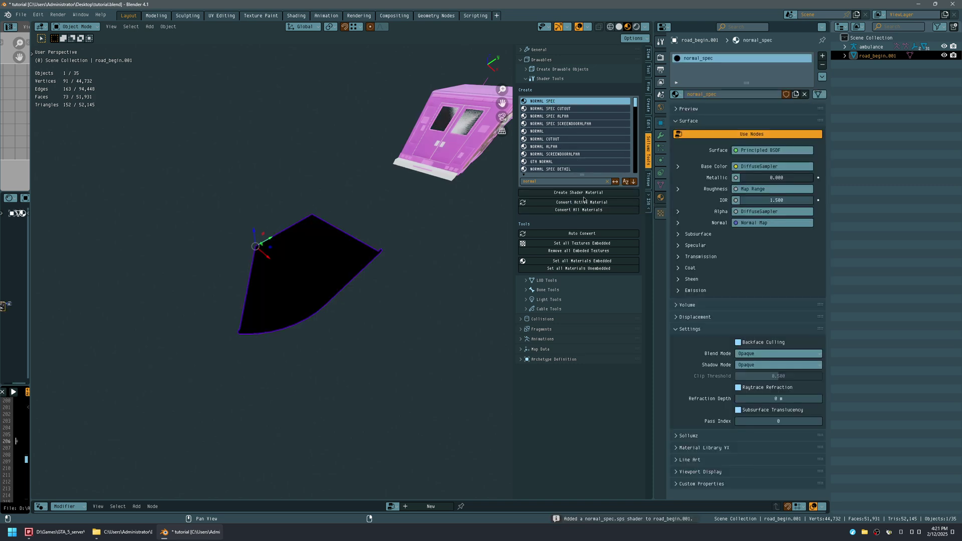
Step: Rename the road mesh's UV map to "UVMap 0"
middle_click_drag(421, 252, 416, 253)
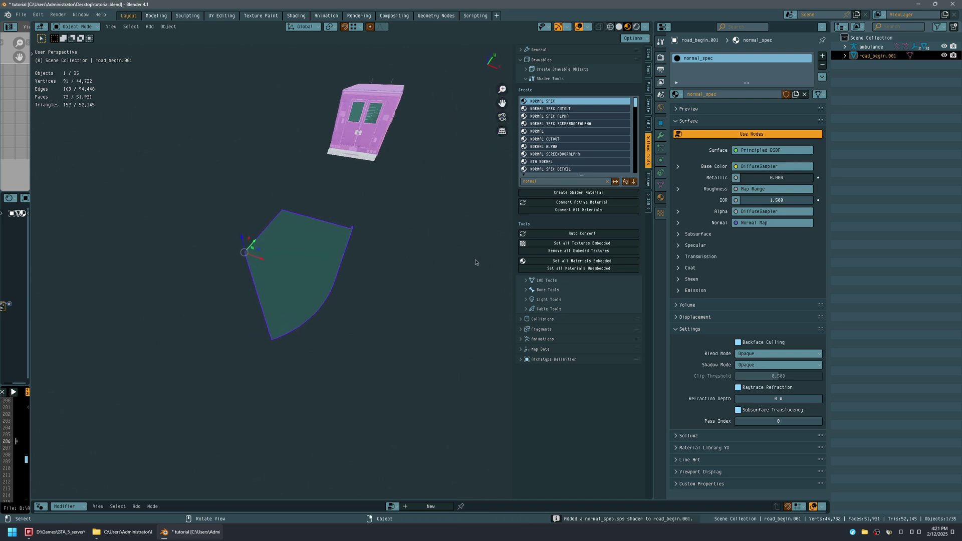
left_click(661, 186)
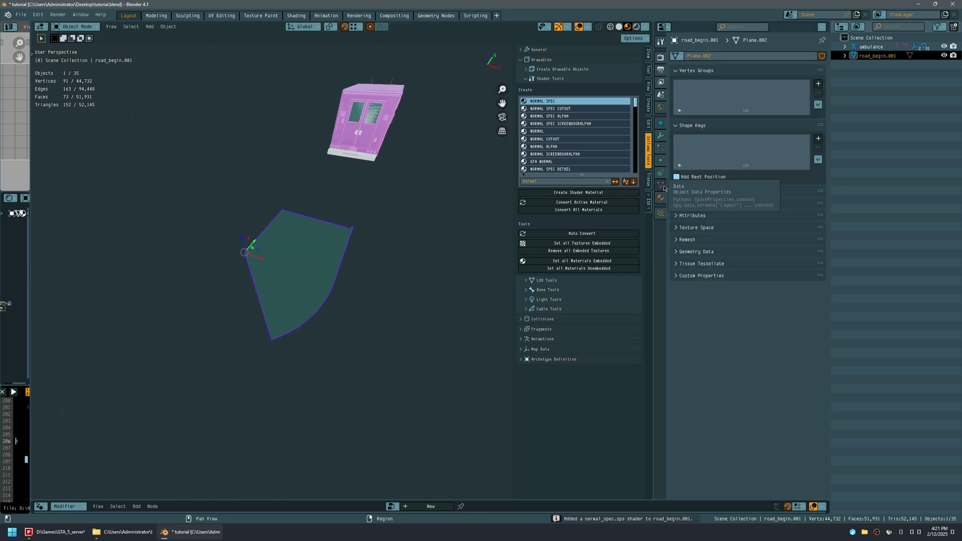
left_click(690, 72)
left_click(690, 84)
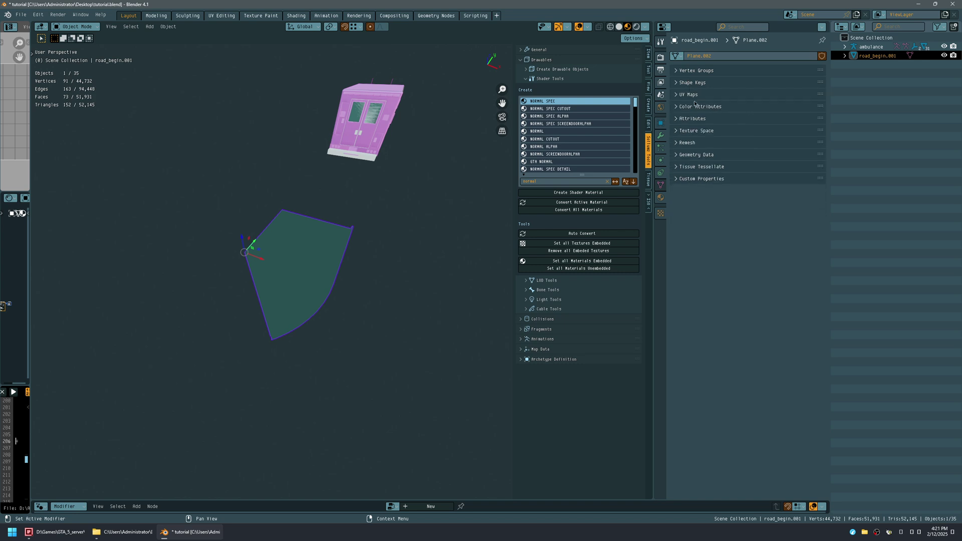
left_click(694, 95)
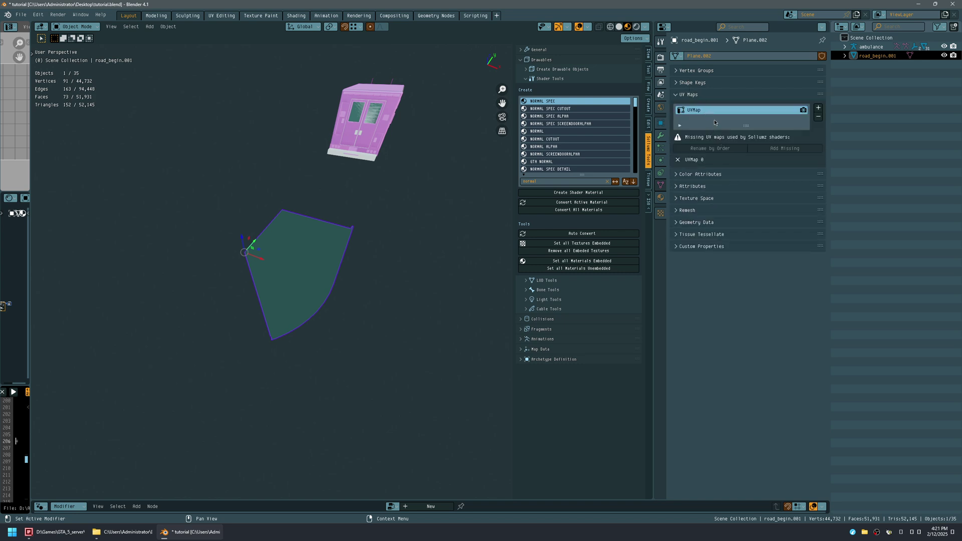
double_click(703, 112)
key("Right")
key("Return")
Step: Add a color attribute named Color to the road mesh with Face Corner domain and Byte Color data type
left_click(696, 144)
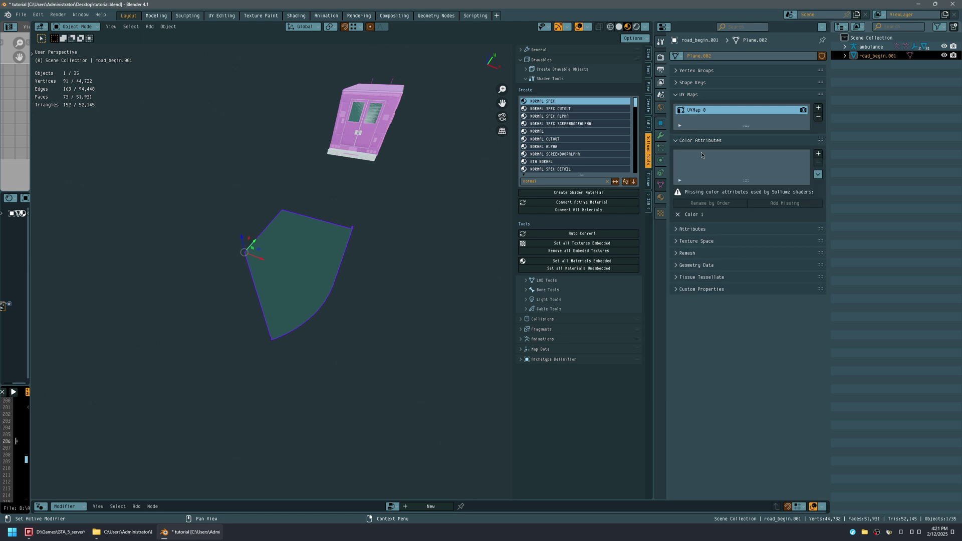
left_click(818, 154)
left_click(884, 171)
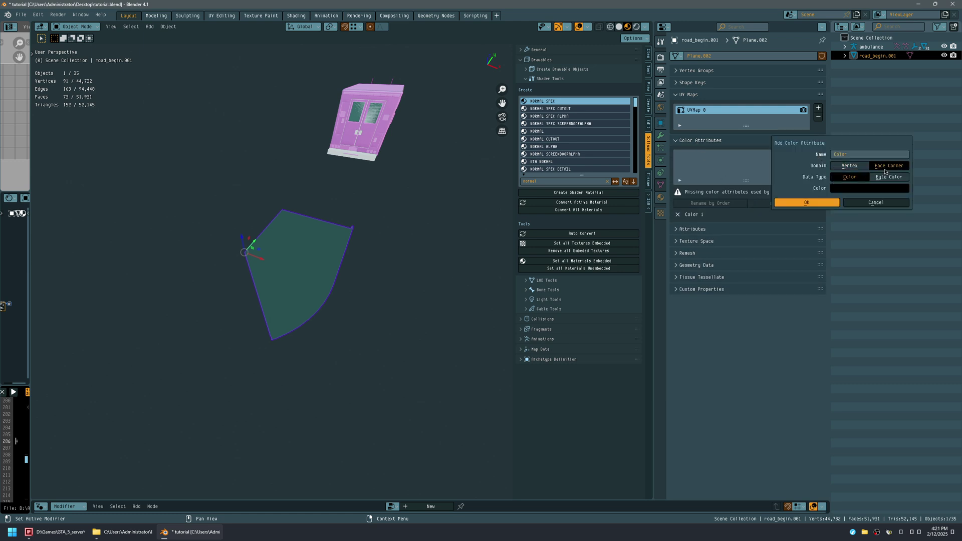
left_click(888, 176)
left_click(821, 204)
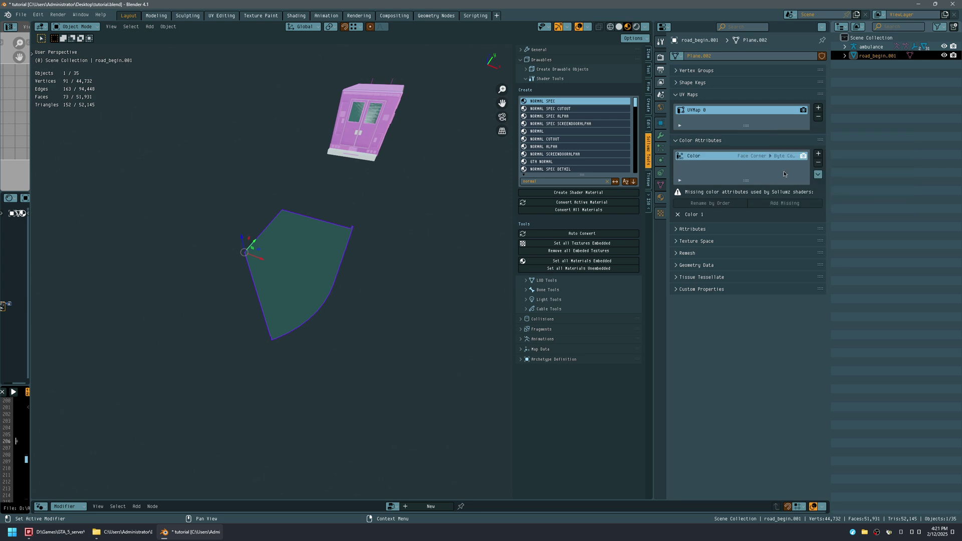
Step: Convert the road mesh's color attribute to the Color data type, keeping the Face Corner domain
left_click(818, 175)
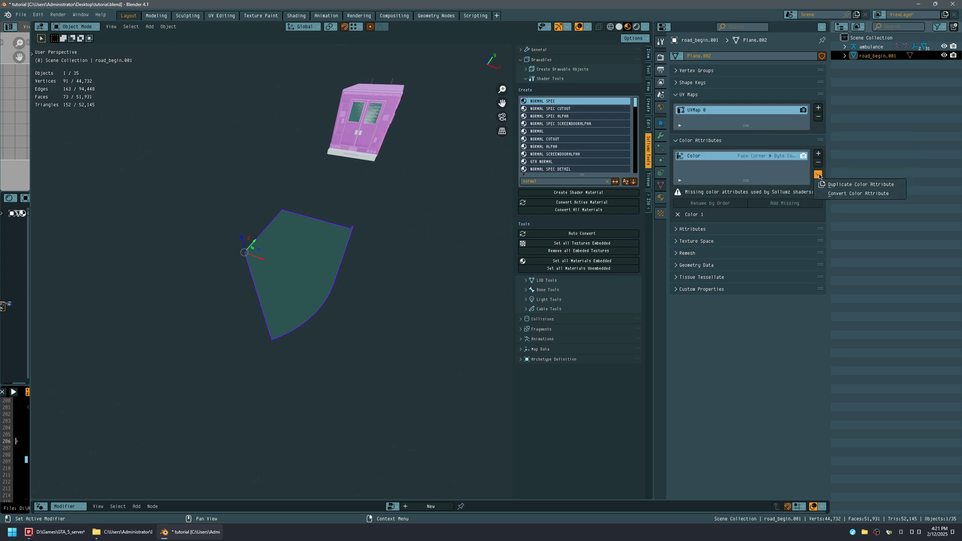
left_click(838, 193)
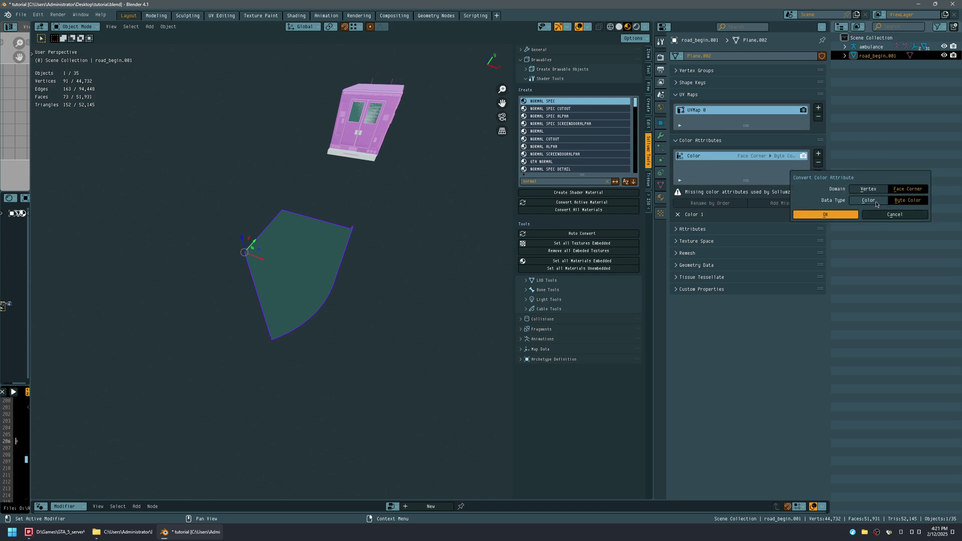
left_click(869, 200)
left_click(843, 217)
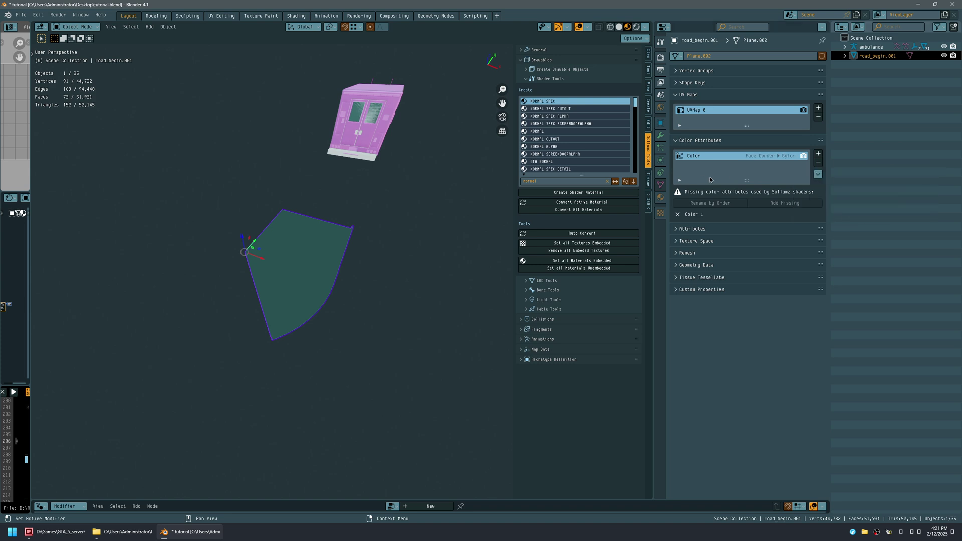
middle_click_drag(382, 244, 418, 228)
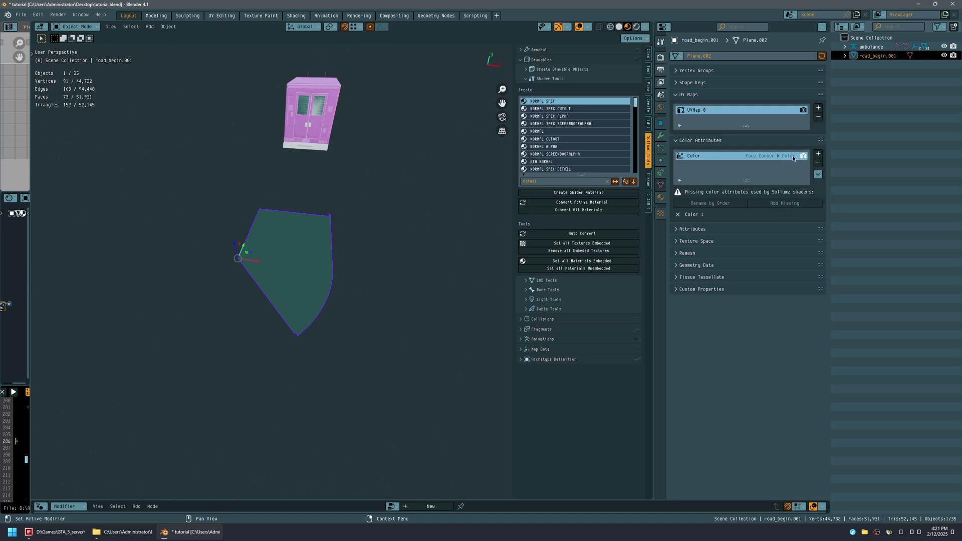
Step: Replace the road mesh's color attribute with one named "Color 1", using Face Corner domain and Byte Color data type
left_click(818, 162)
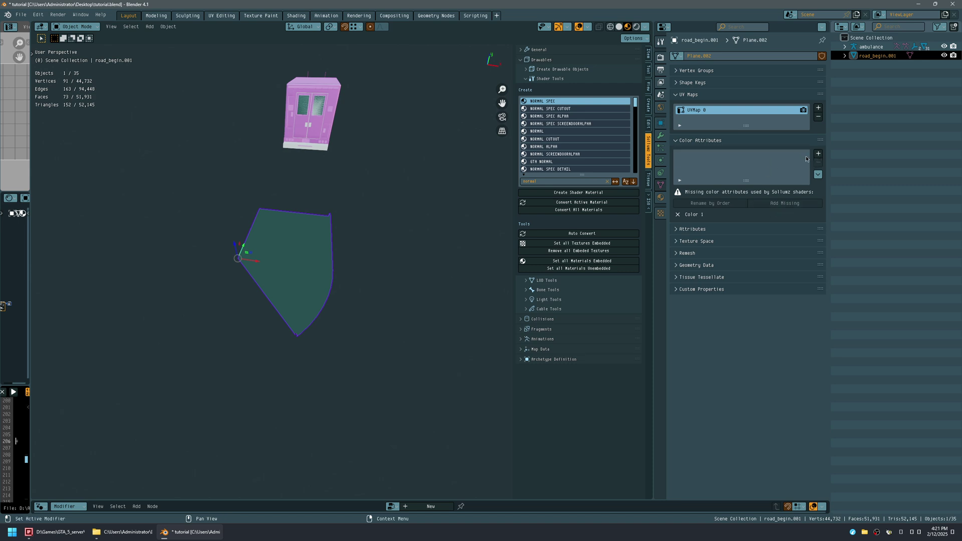
left_click(818, 154)
left_click(865, 154)
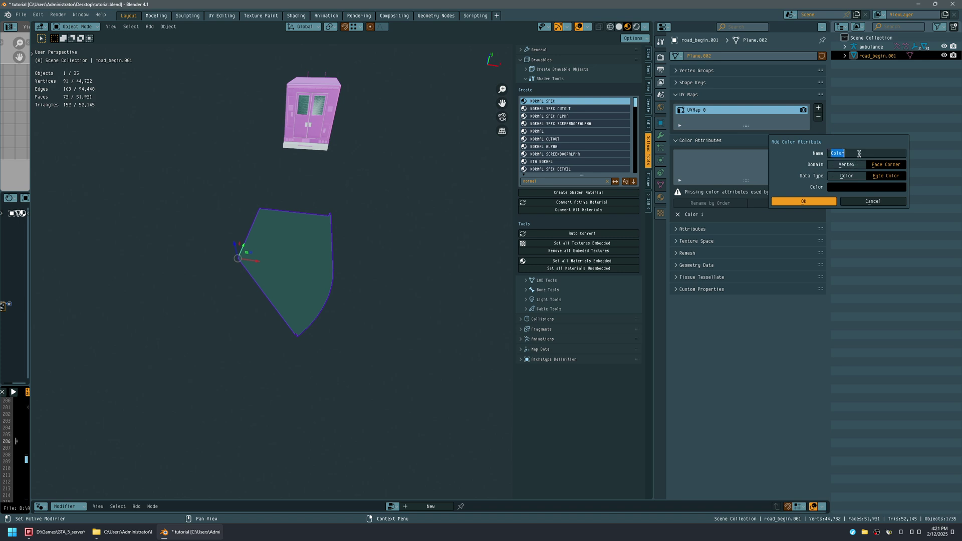
type("1")
key("Return")
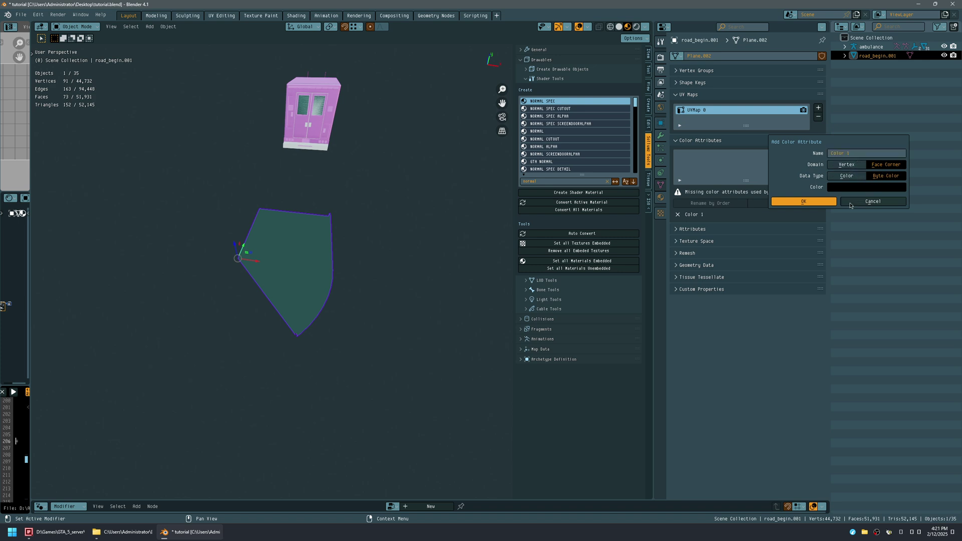
left_click(799, 201)
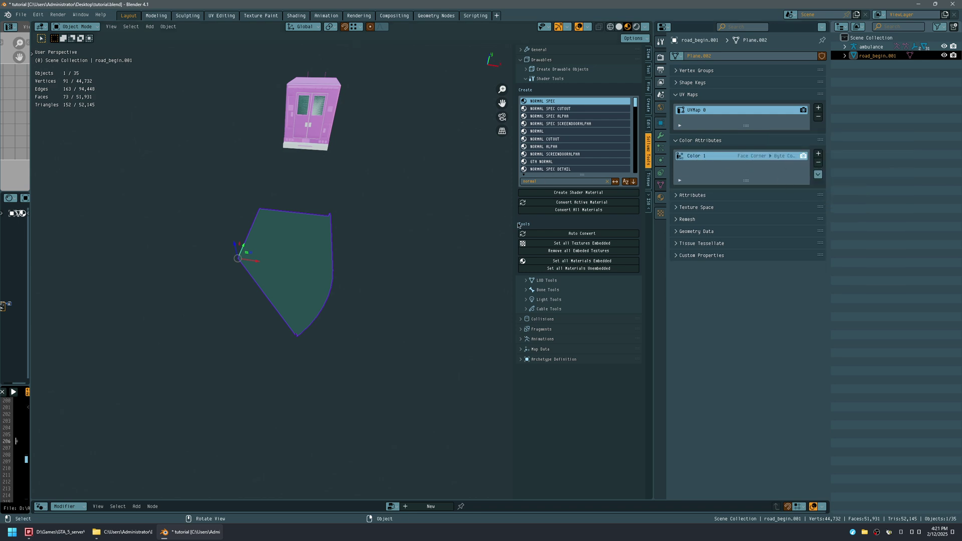
Step: Save tutorial.blend with the renamed color attribute
middle_click_drag(318, 245, 393, 240)
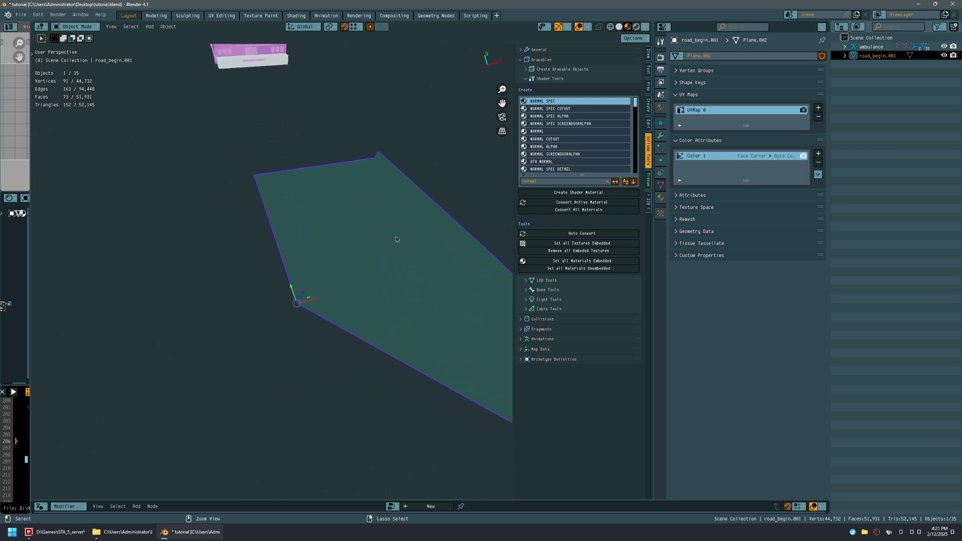
key("ctrl+s")
key("ctrl+space")
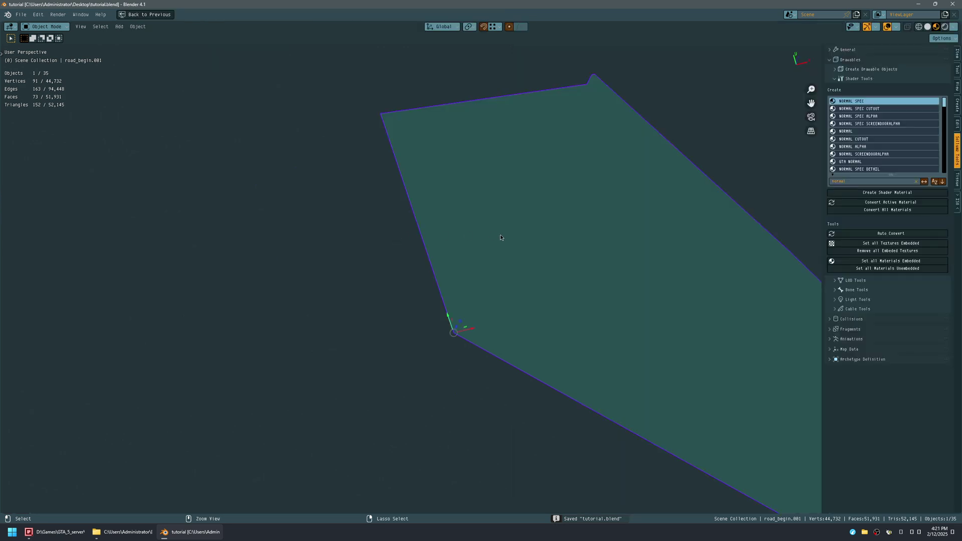
key("ctrl+space")
Step: Select all faces of the road mesh, unwrap them, and remap their UVs with Cube Projection
key("Tab")
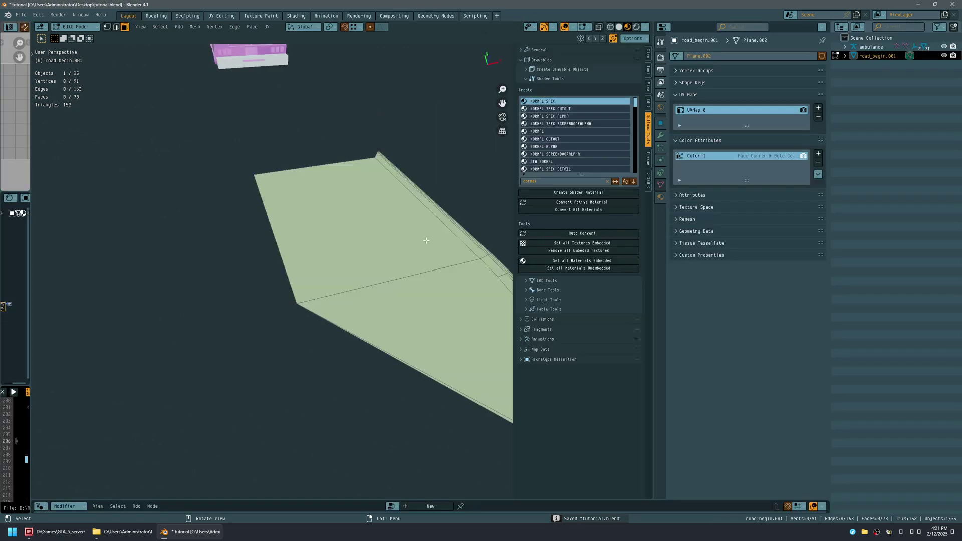
key("a")
middle_click_drag(424, 236, 302, 186)
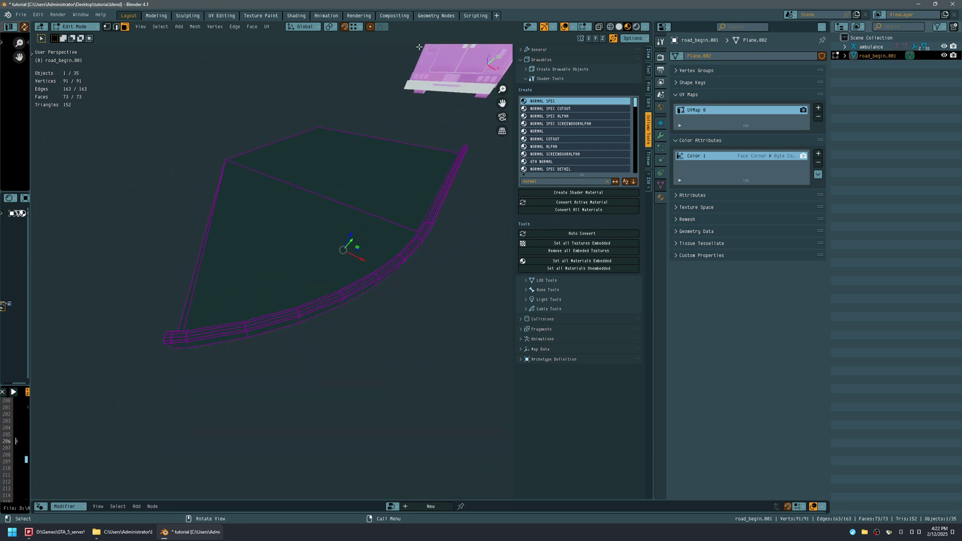
left_click(267, 26)
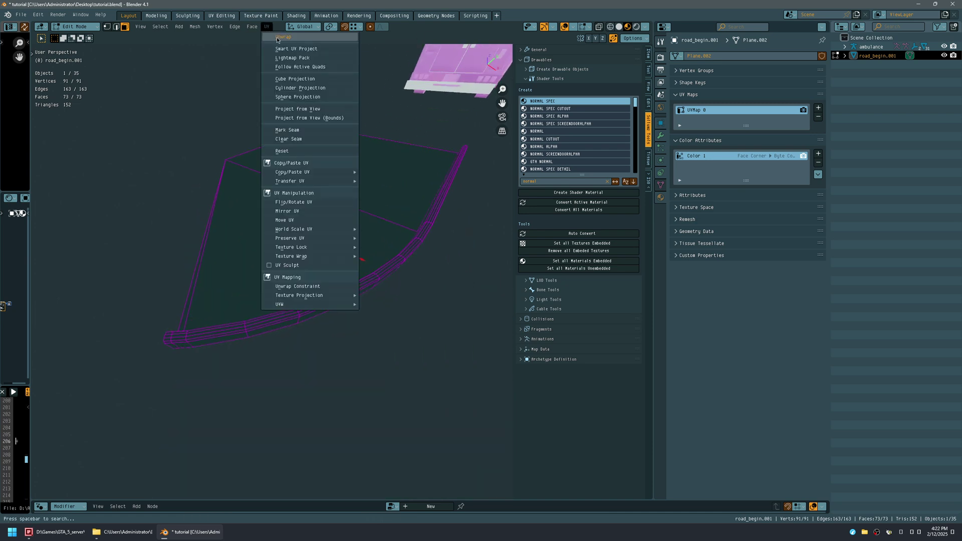
left_click(279, 37)
middle_click_drag(380, 231, 371, 236)
left_click(648, 184)
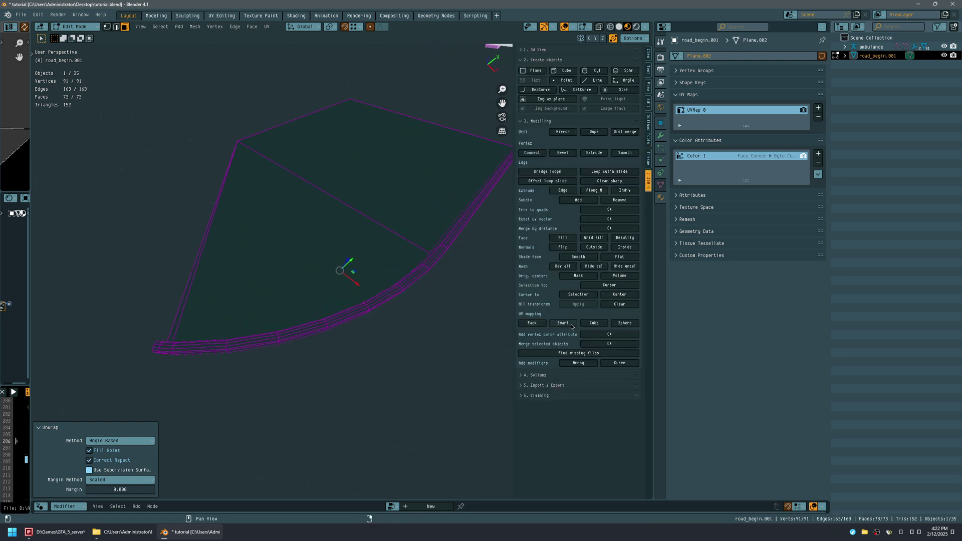
left_click(594, 323)
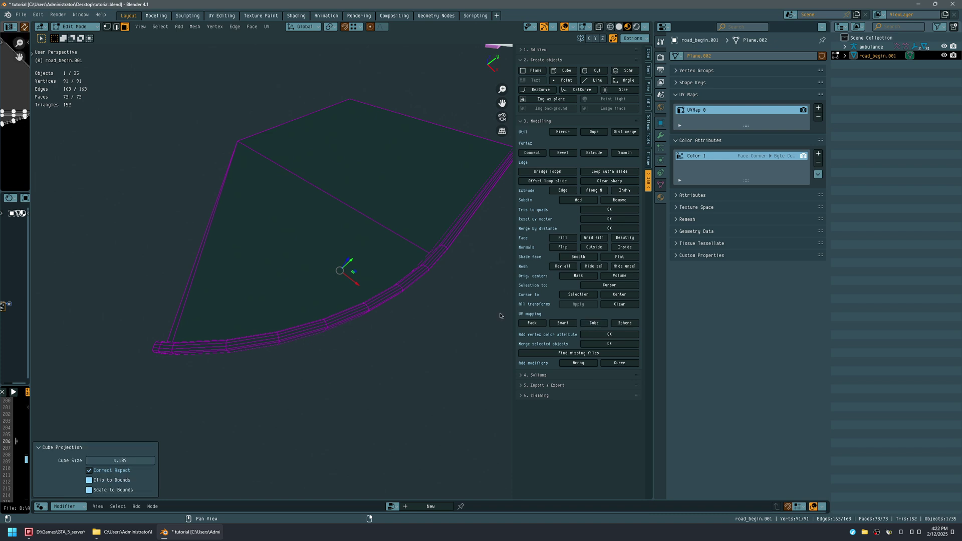
Step: Widen the narrow editor column beside the 3D viewport and close its Text Editor, Shader Editor and UV Editor areas
left_click_drag(34, 239, 249, 240)
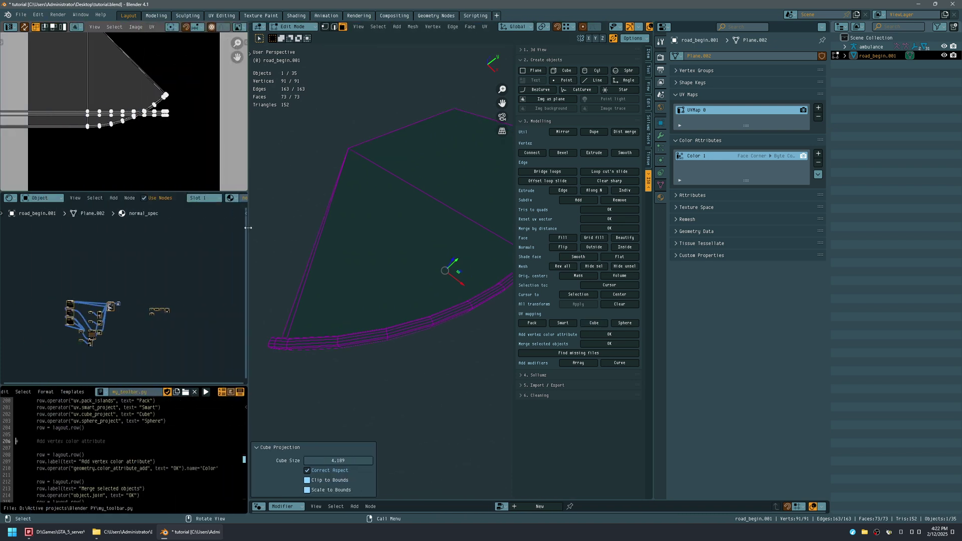
right_click(158, 396)
mouse_move(173, 462)
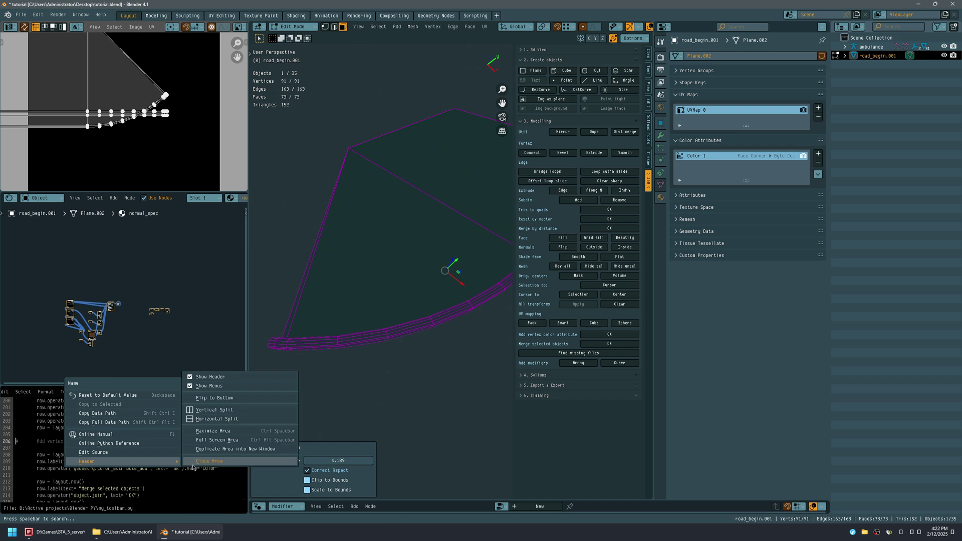
left_click(205, 461)
right_click(170, 200)
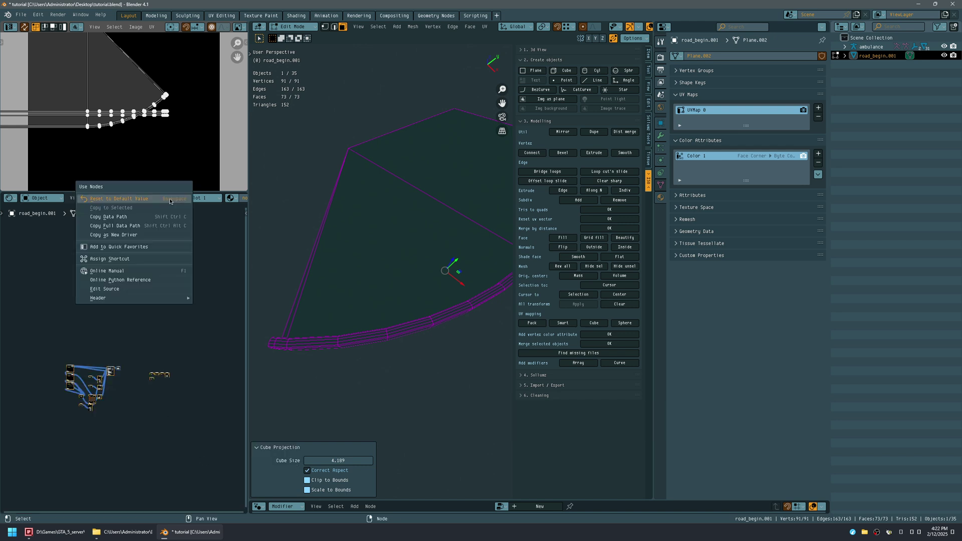
mouse_move(167, 297)
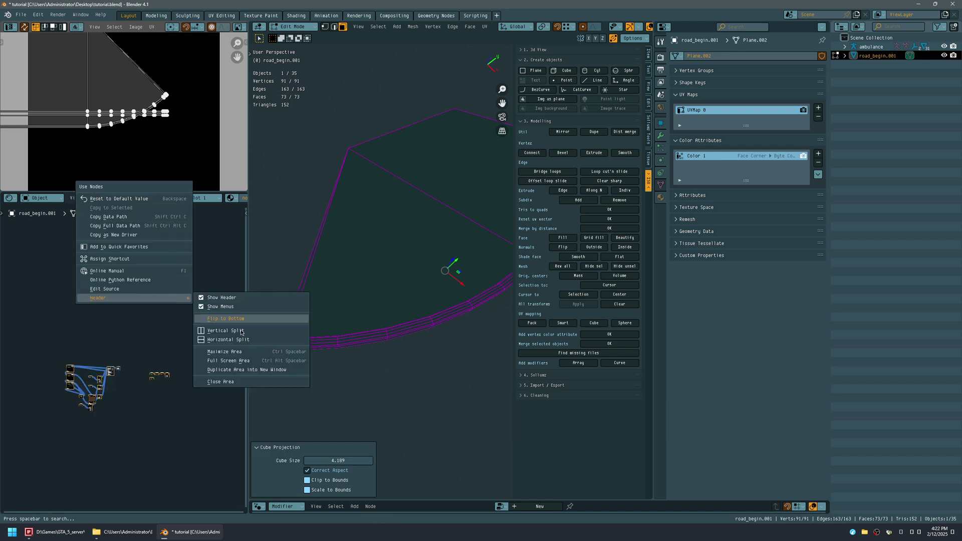
left_click(239, 381)
right_click(143, 30)
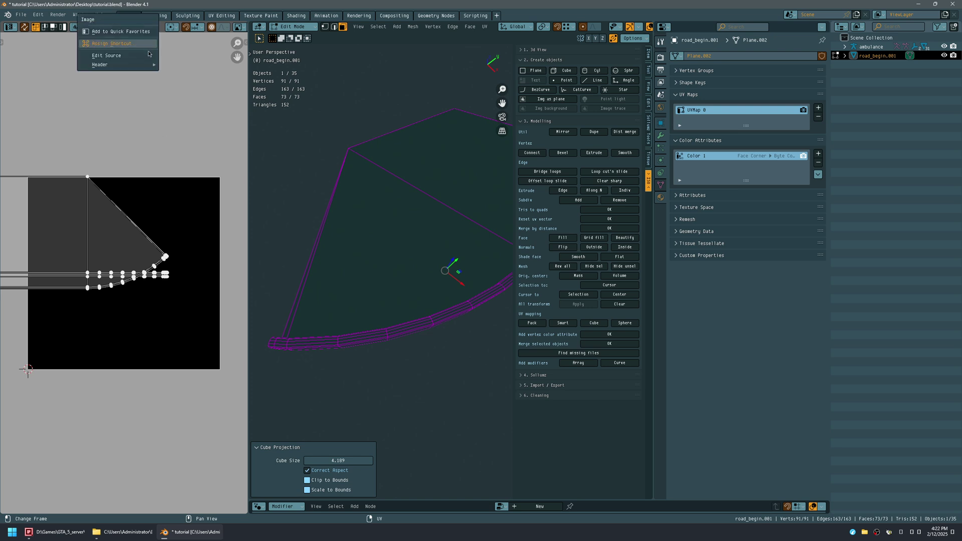
mouse_move(125, 65)
left_click(204, 158)
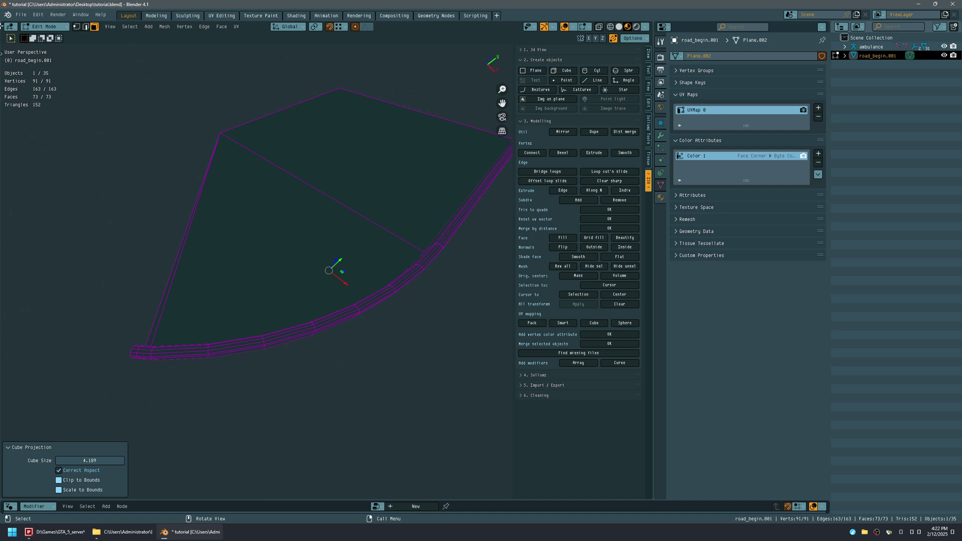
Step: Split the 3D viewport vertically into a narrow and a wide area and hide the narrow one's sidebar
left_click_drag(2, 24, 206, 28)
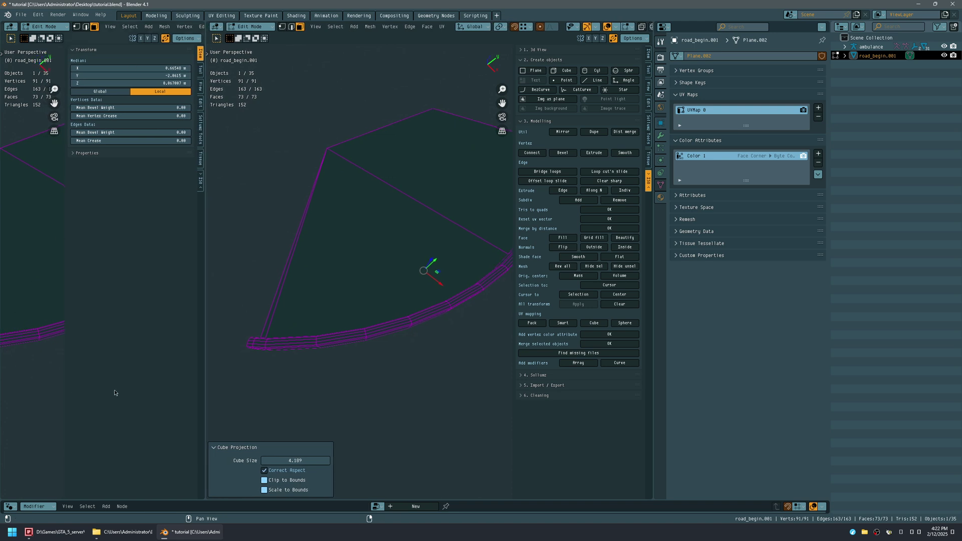
key("n")
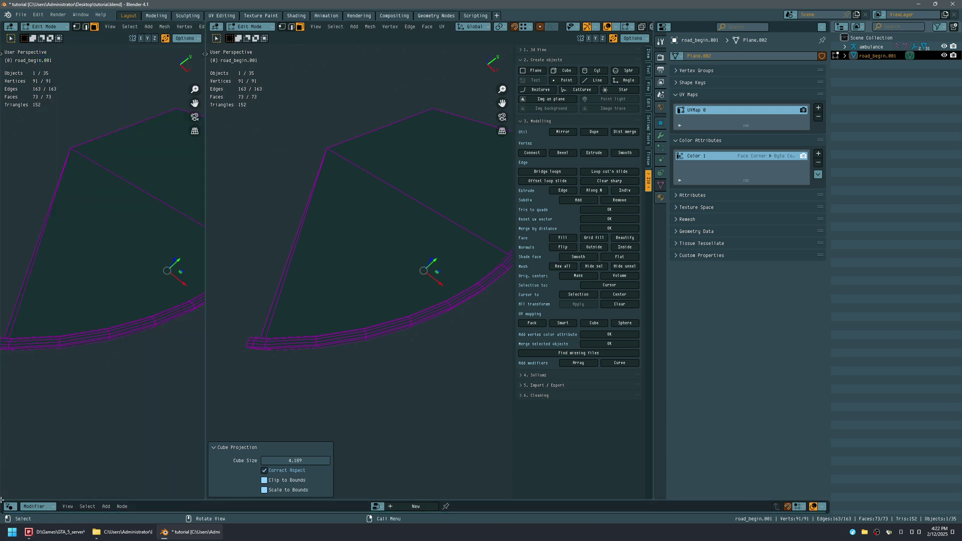
left_click_drag(2, 500, 46, 258)
left_click_drag(23, 320, 22, 328)
key("Escape")
left_click_drag(3, 500, 5, 477)
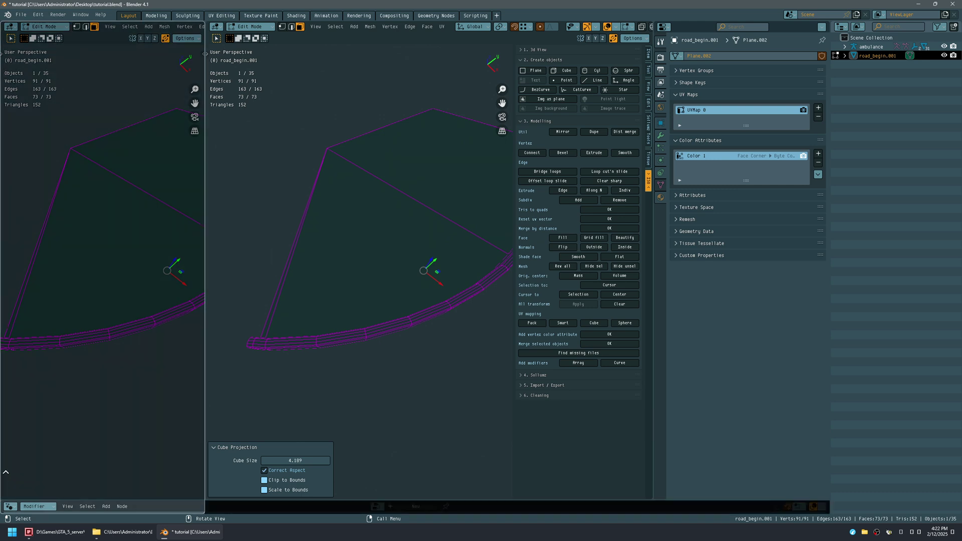
key("Escape")
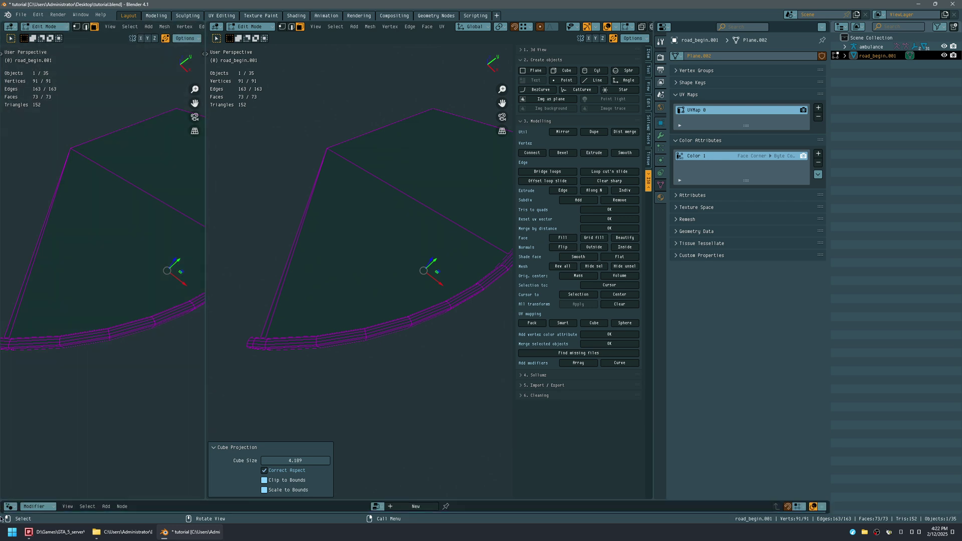
Step: Split the narrow viewport horizontally into a UV Editor above a Shader Editor, and hide the Shader Editor's sidebar
left_click_drag(203, 497, 207, 211)
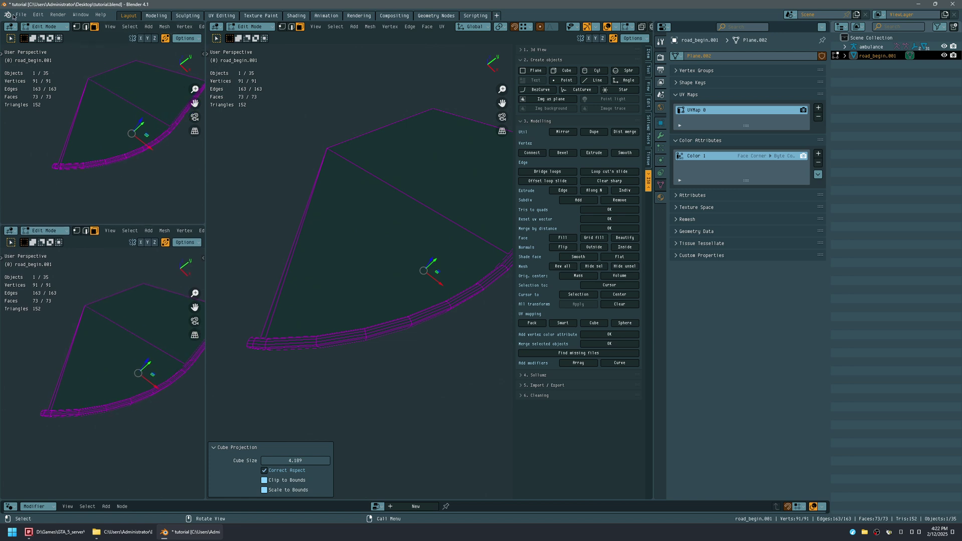
left_click(10, 27)
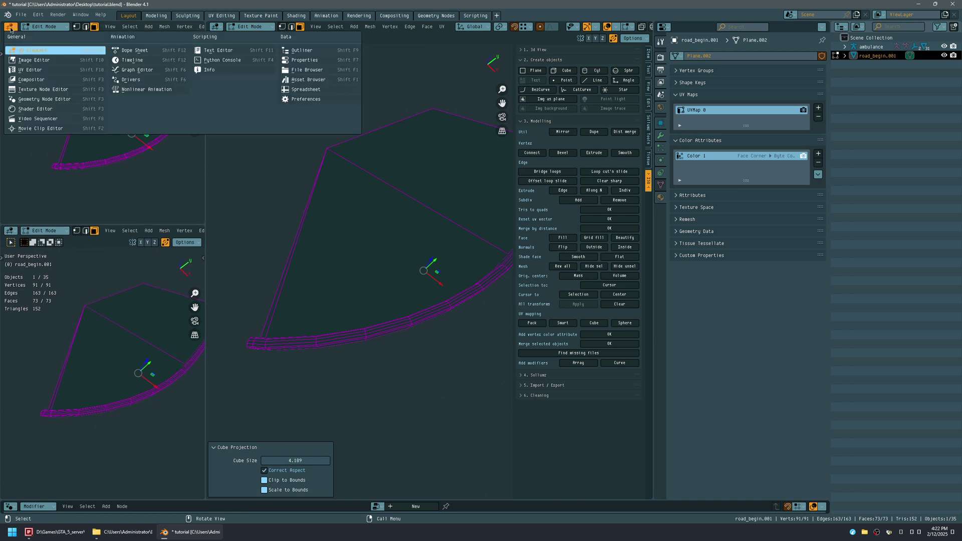
left_click(44, 71)
left_click(10, 230)
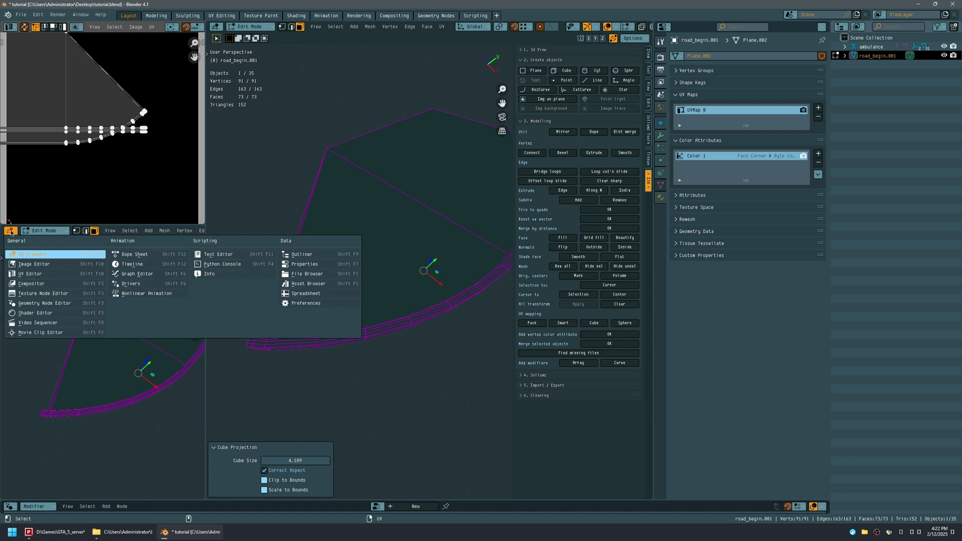
left_click(55, 314)
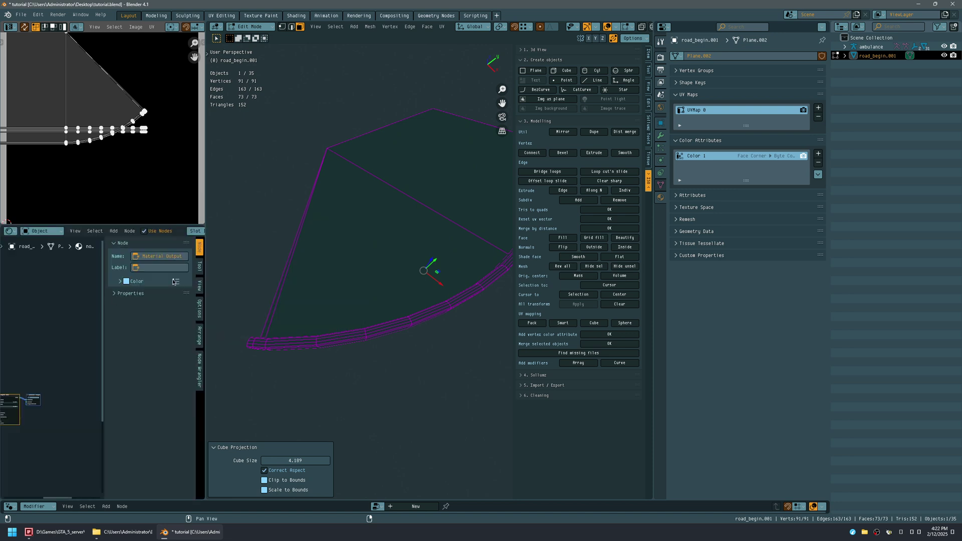
key("n")
key("n")
key("n")
key("n")
key("n")
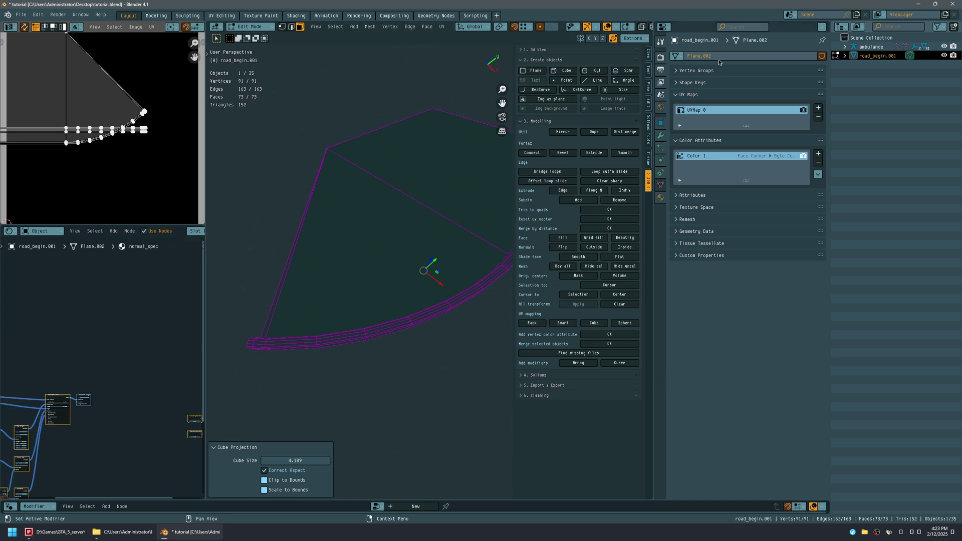
Step: Close the separate Properties area, split the Outliner horizontally, and turn its lower part into an enlarged Properties editor
right_click(787, 45)
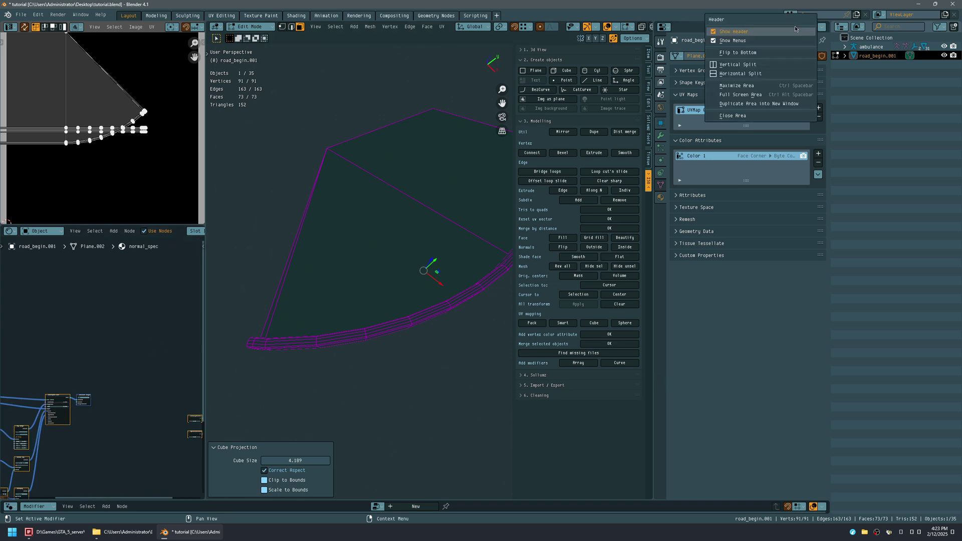
left_click(775, 115)
left_click_drag(833, 511, 836, 216)
left_click(841, 221)
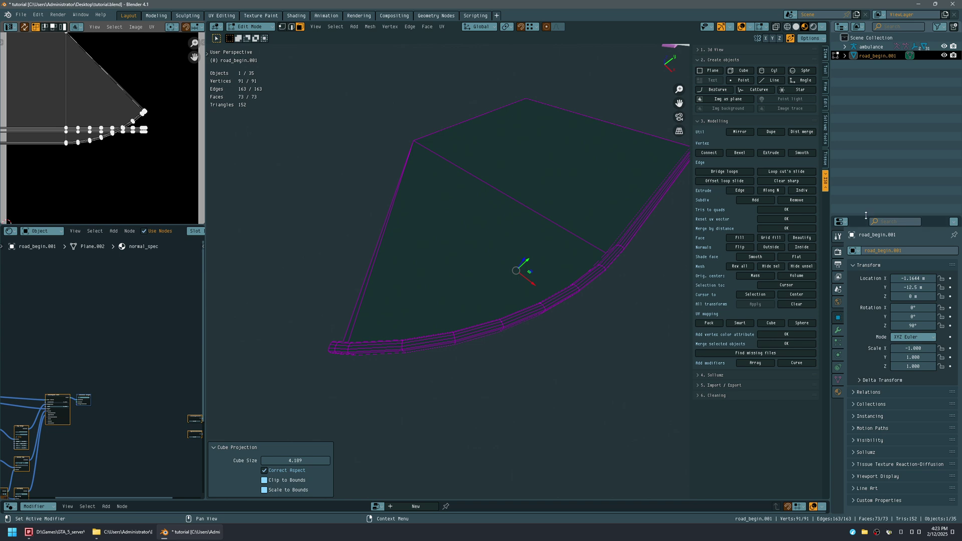
left_click_drag(867, 218, 867, 143)
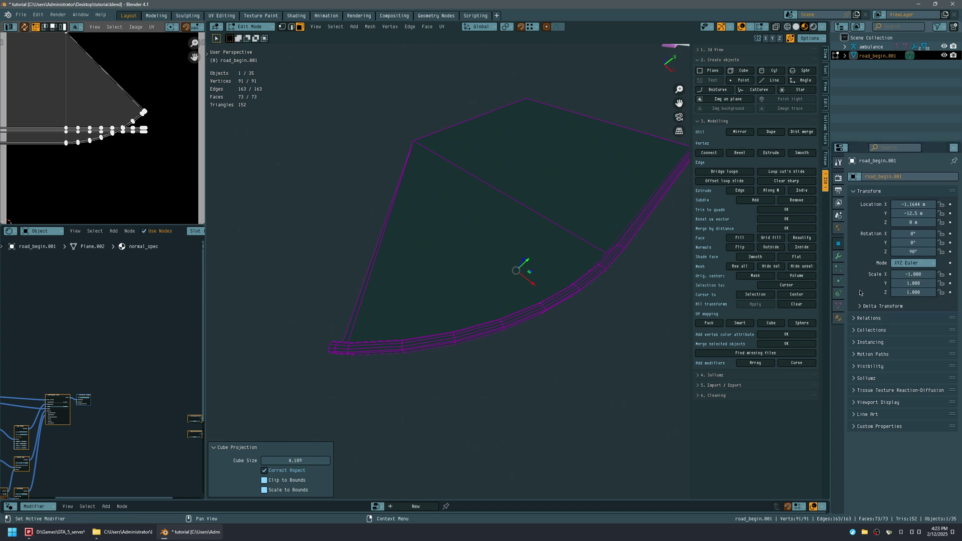
Step: Show the road's mesh data properties with UV Maps and Color Attributes expanded and Vertex Groups and Shape Keys collapsed
left_click(878, 192)
left_click(838, 305)
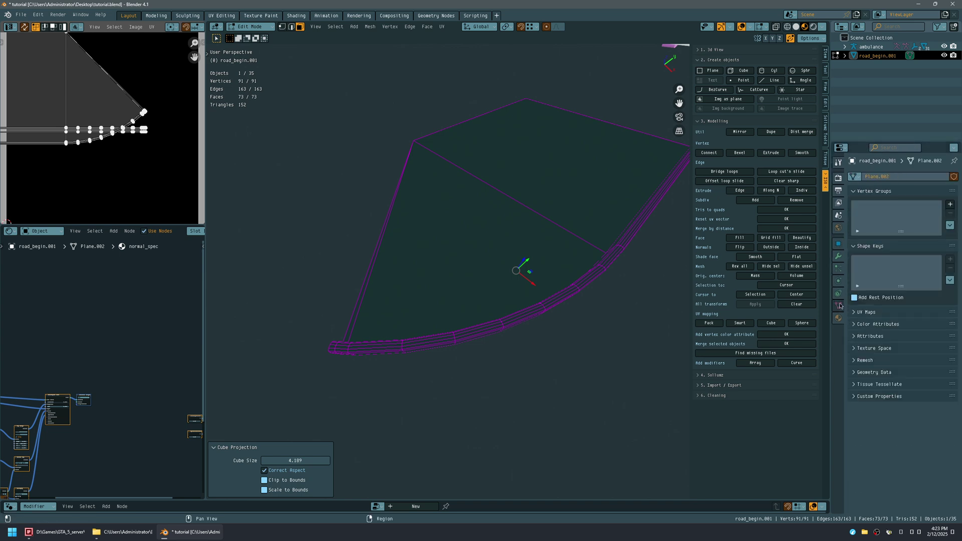
left_click(866, 313)
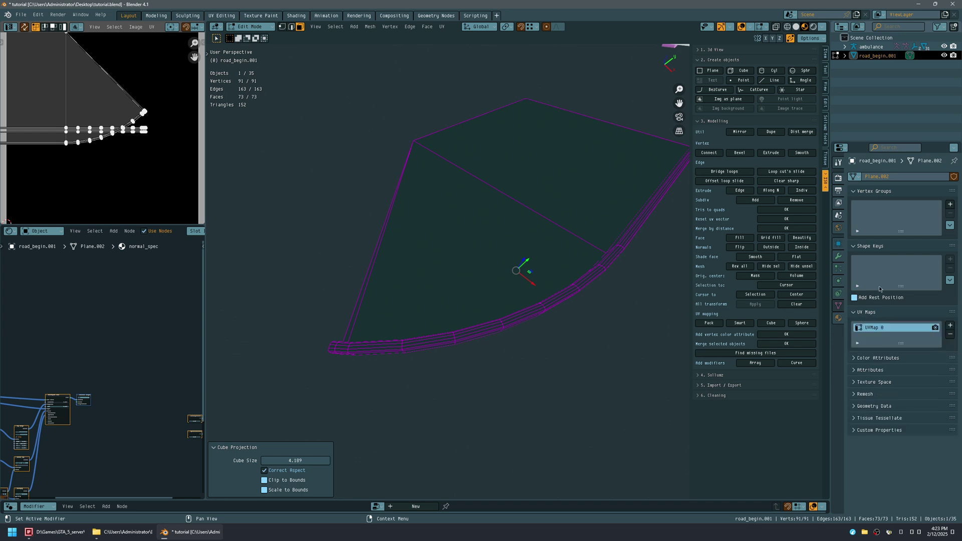
left_click(880, 199)
left_click(879, 203)
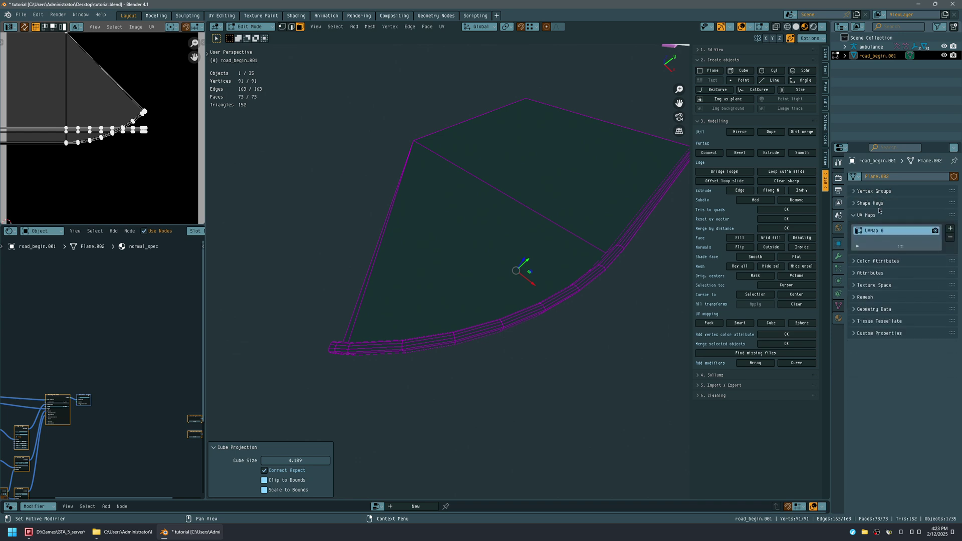
left_click(871, 261)
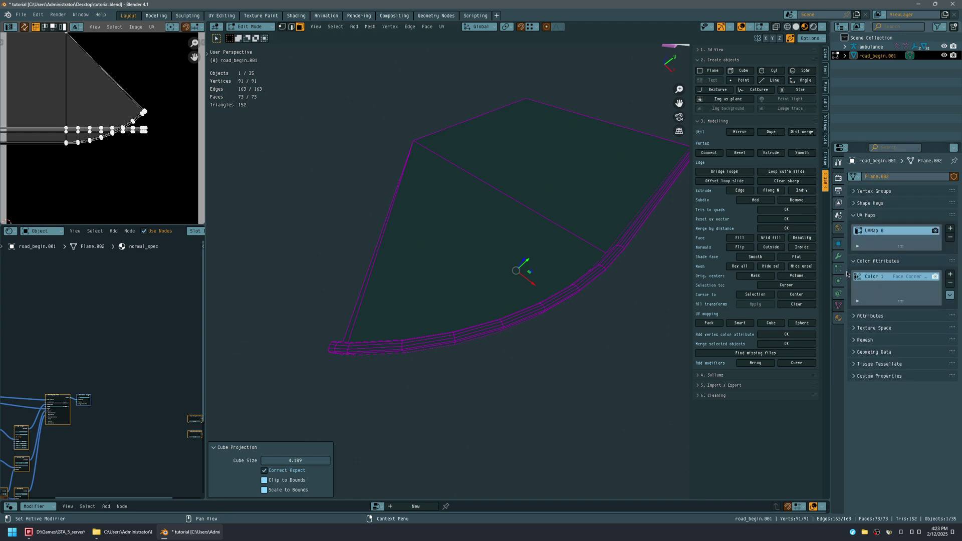
Step: Save tutorial.blend with the rearranged workspace and cube-projected road UVs
middle_click_drag(381, 288, 531, 275)
key("ctrl+s")
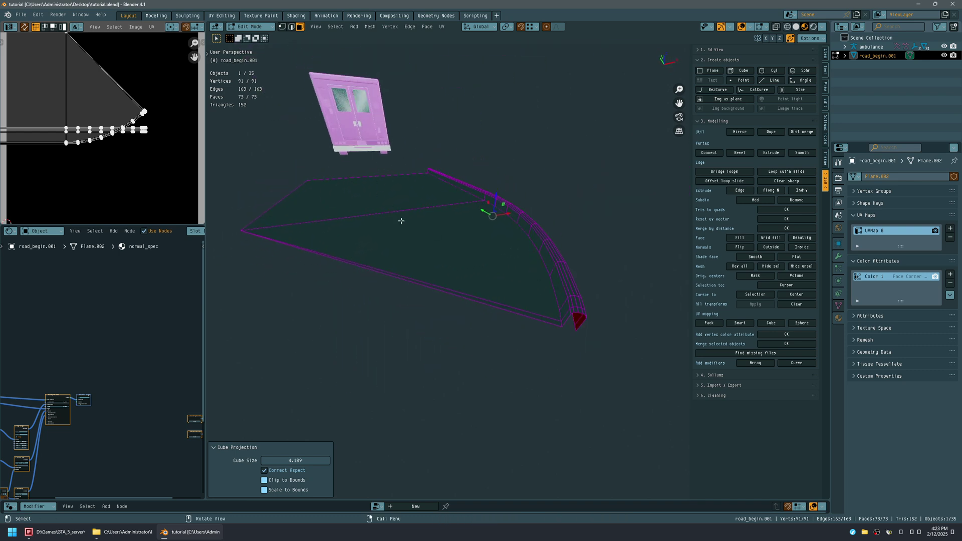
middle_click_drag(413, 207, 380, 298)
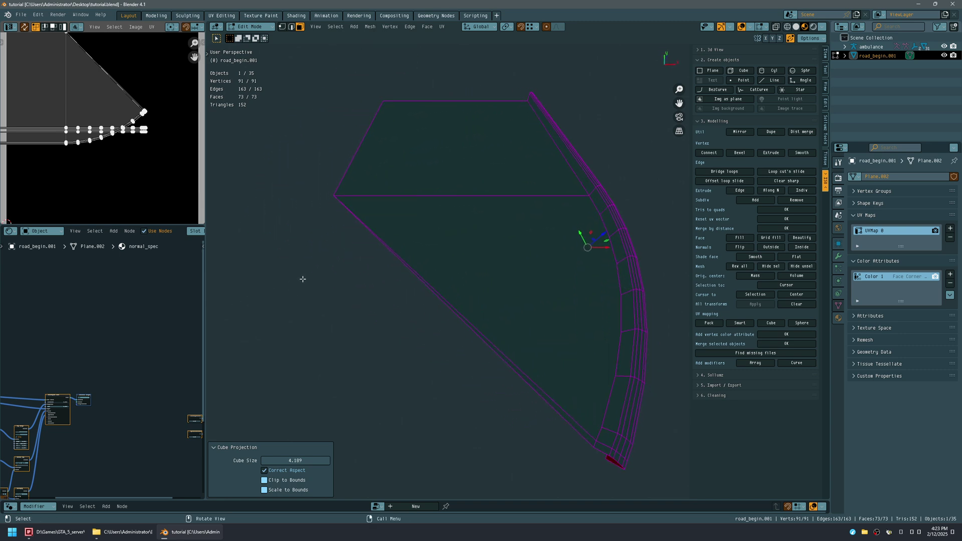
Step: Switch to File Explorer and look over the road_only_textures folder, picking out the sidewalk texture subfolder
left_click(123, 531)
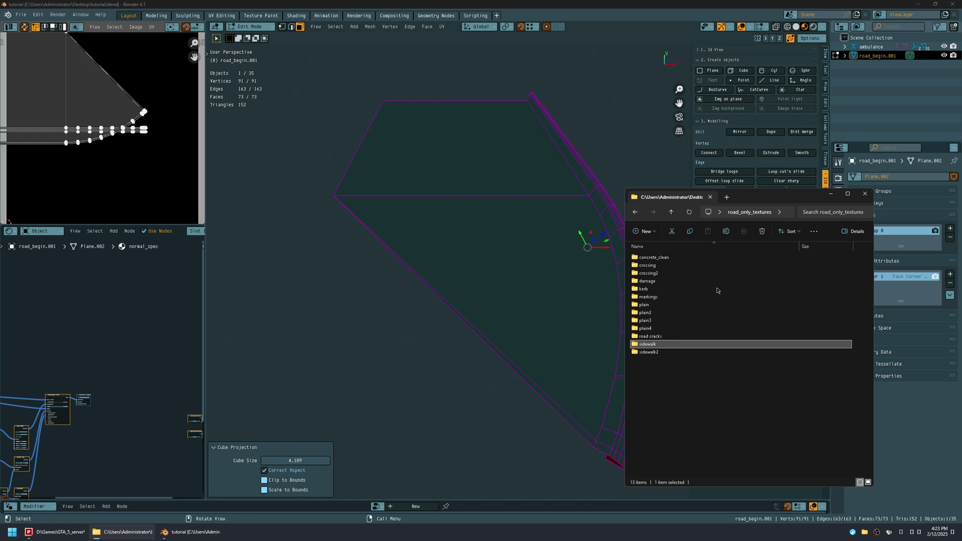
left_click(691, 401)
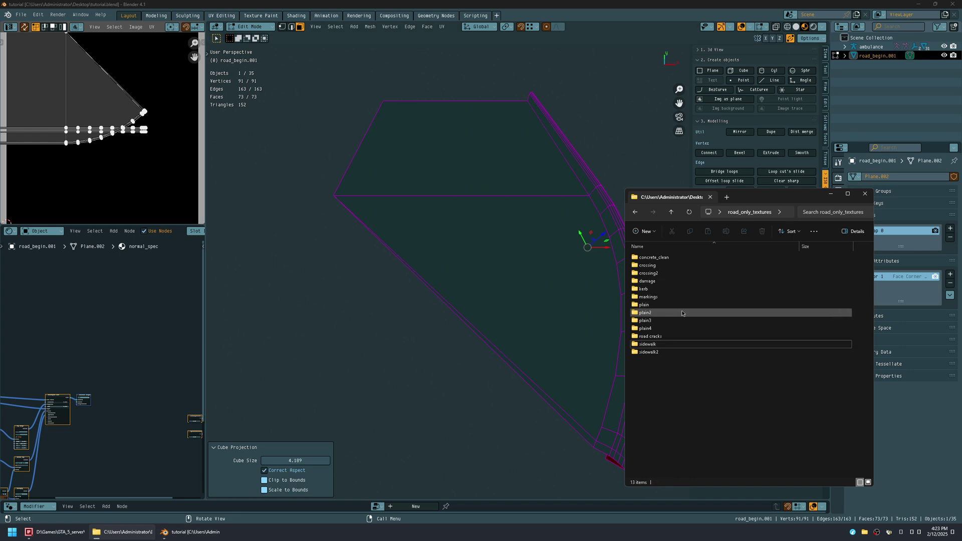
left_click(675, 345)
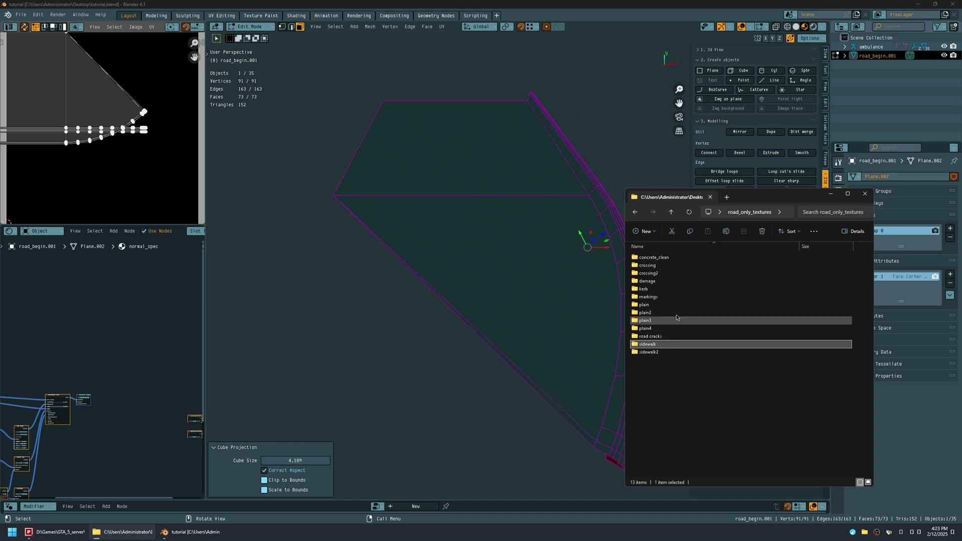
left_click(677, 292)
Step: Maximize the Shader Editor and move the UVMap 0 node out to the left of the texture sampler nodes
middle_click_drag(104, 325, 176, 290)
key("ctrl+space")
middle_click_drag(286, 393, 324, 307, "ctrl")
key("ctrl+space")
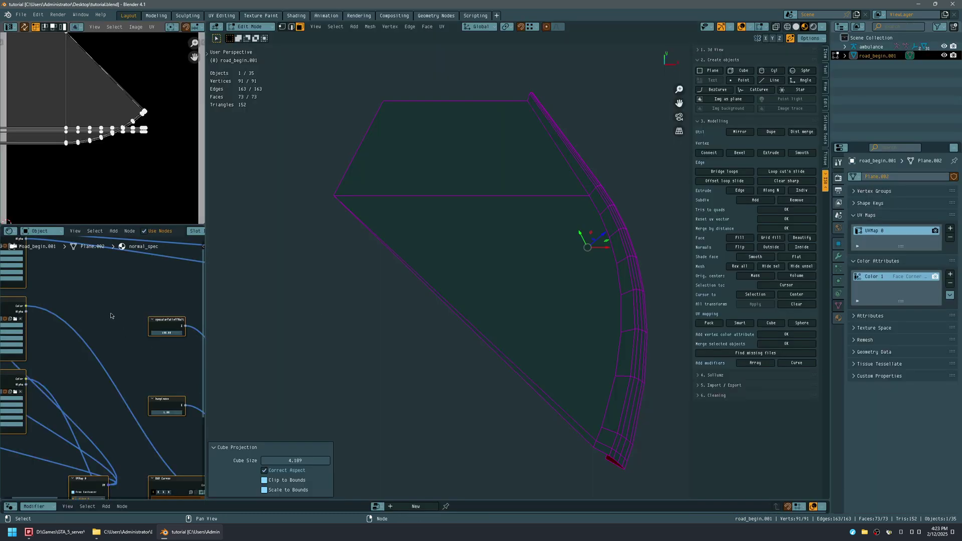
key("ctrl+space")
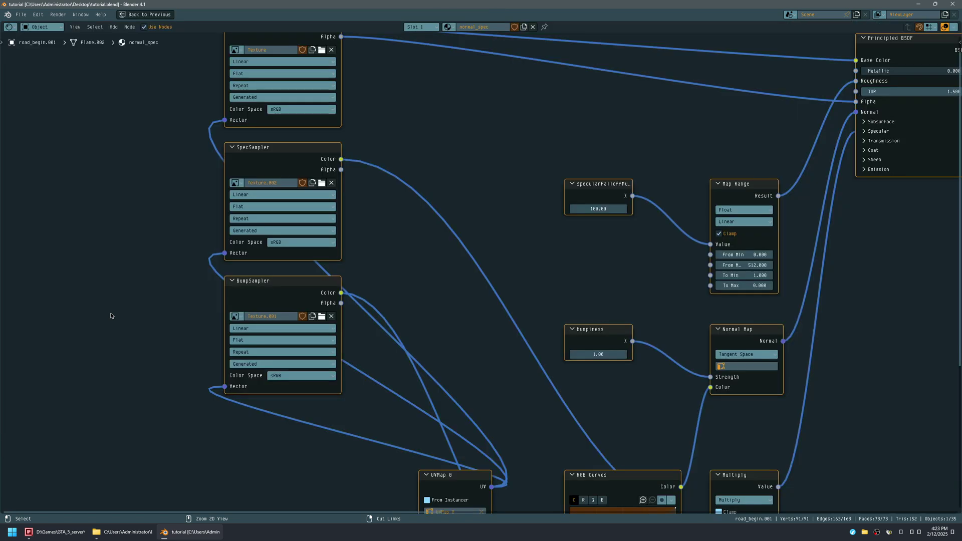
middle_click_drag(364, 236, 449, 264)
scroll(449, 264, "down", 1)
middle_click_drag(481, 306, 440, 57)
left_click_drag(497, 244, 224, 226)
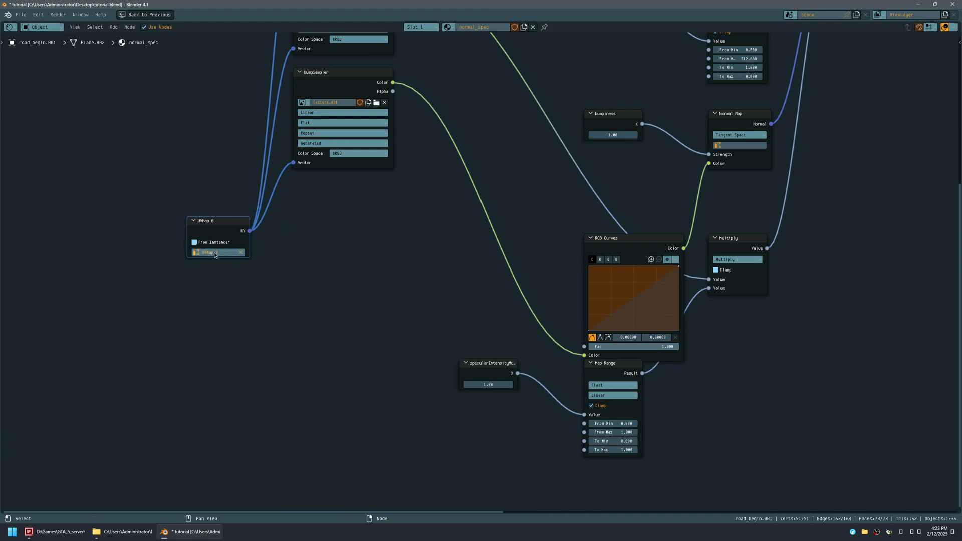
Step: Assign UVMap 0 as the UV map of the Normal Map node in the normal_spec material
middle_click_drag(432, 226, 252, 358)
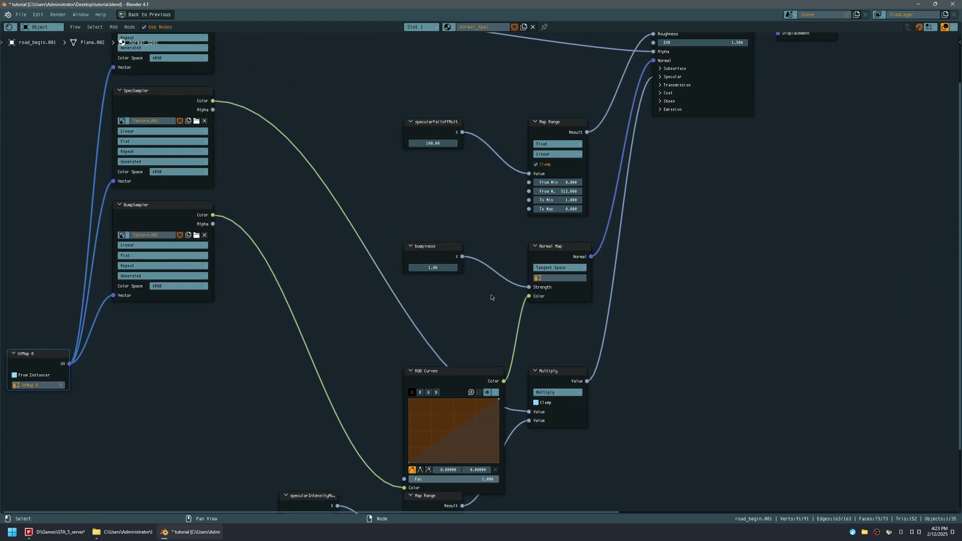
left_click(560, 278)
left_click(573, 291)
middle_click_drag(330, 274, 281, 333)
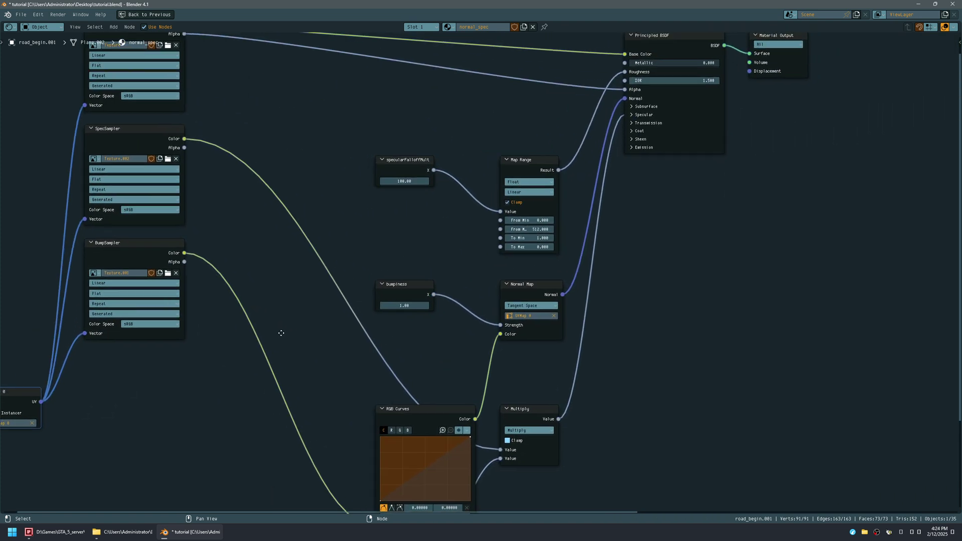
key("ctrl+space")
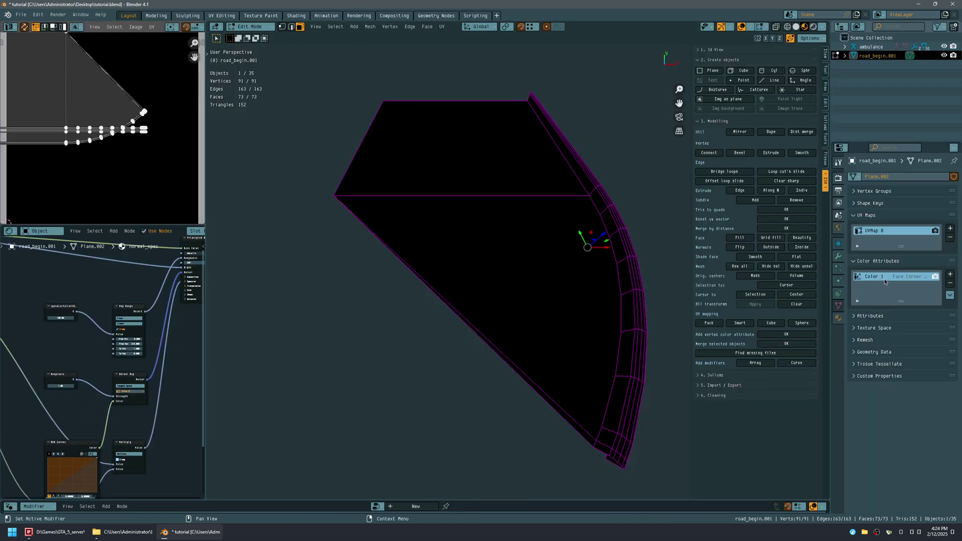
key("ctrl+space")
Step: Load the sidewalk diffuse texture from road_only_textures\sidewalk into the DiffuseSampler node
middle_click_drag(167, 301, 528, 366)
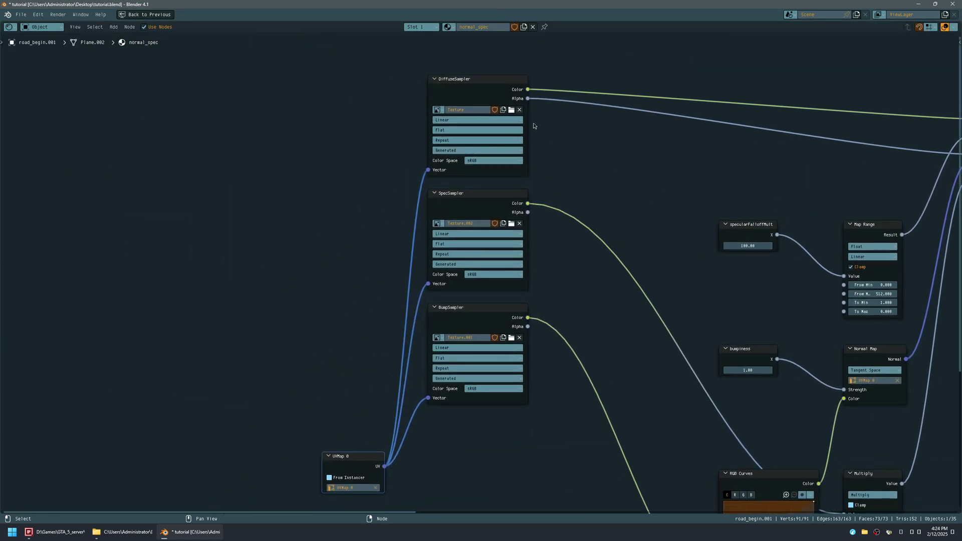
middle_click_drag(548, 147, 537, 152)
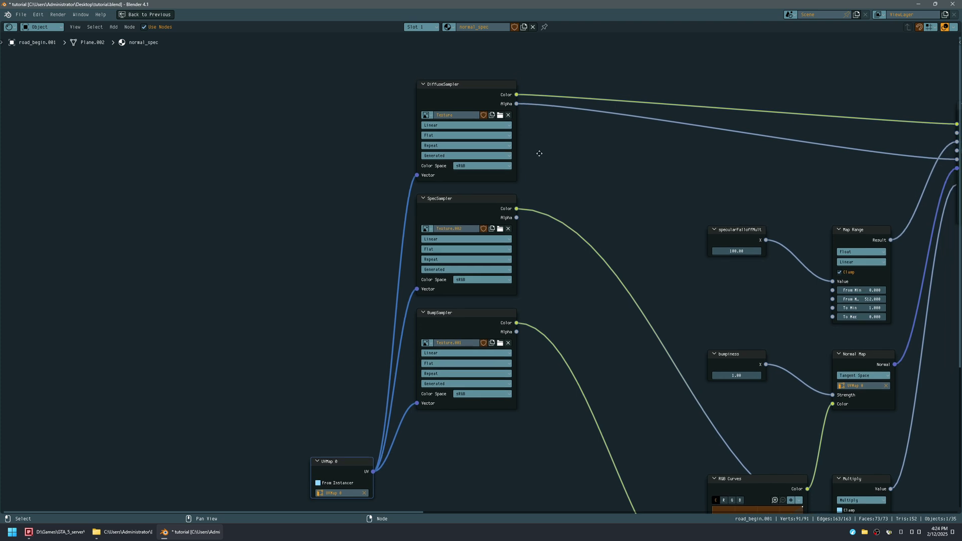
left_click(556, 181)
left_click(463, 86)
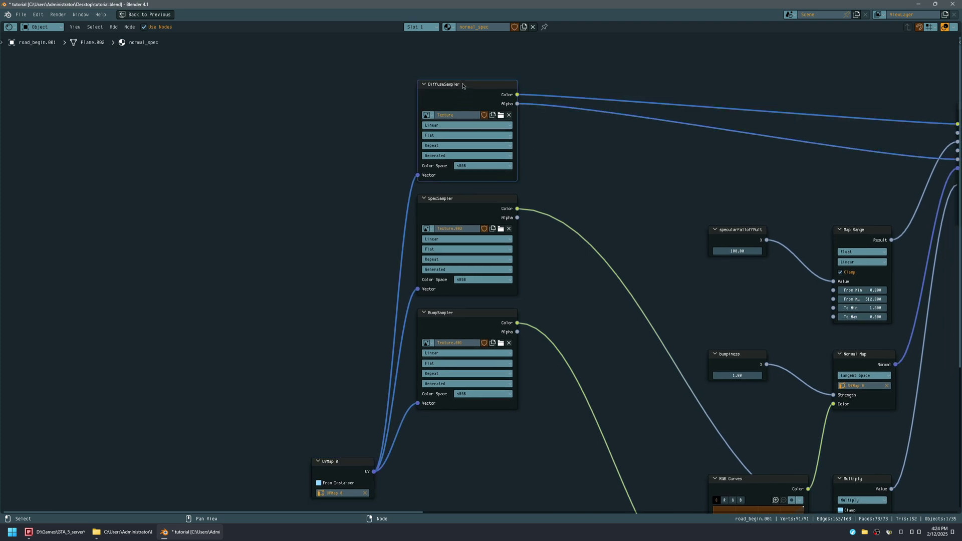
left_click(501, 115)
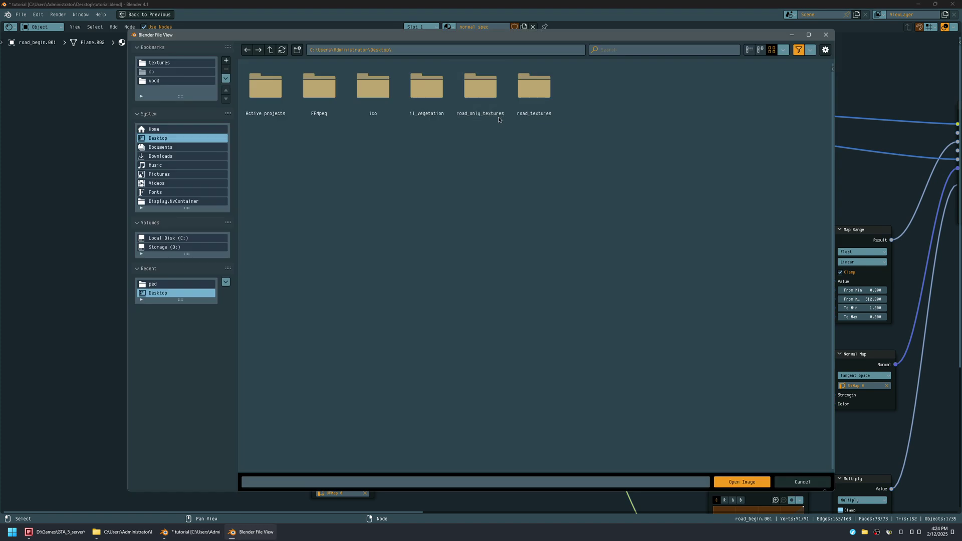
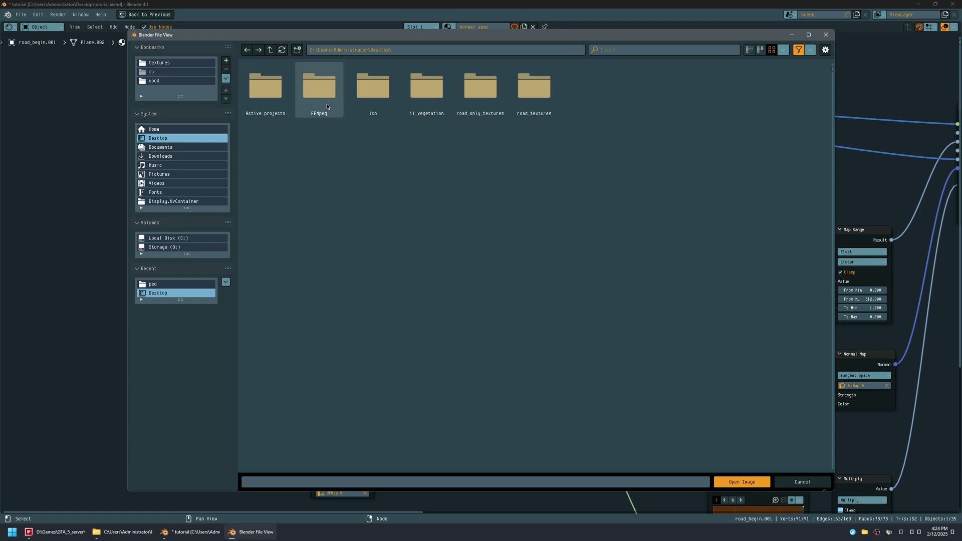
double_click(488, 89)
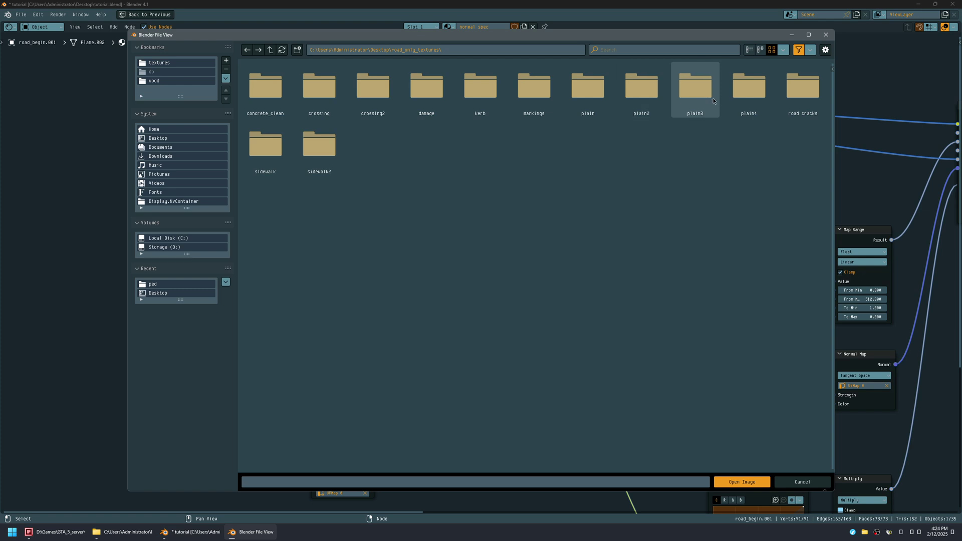
double_click(254, 147)
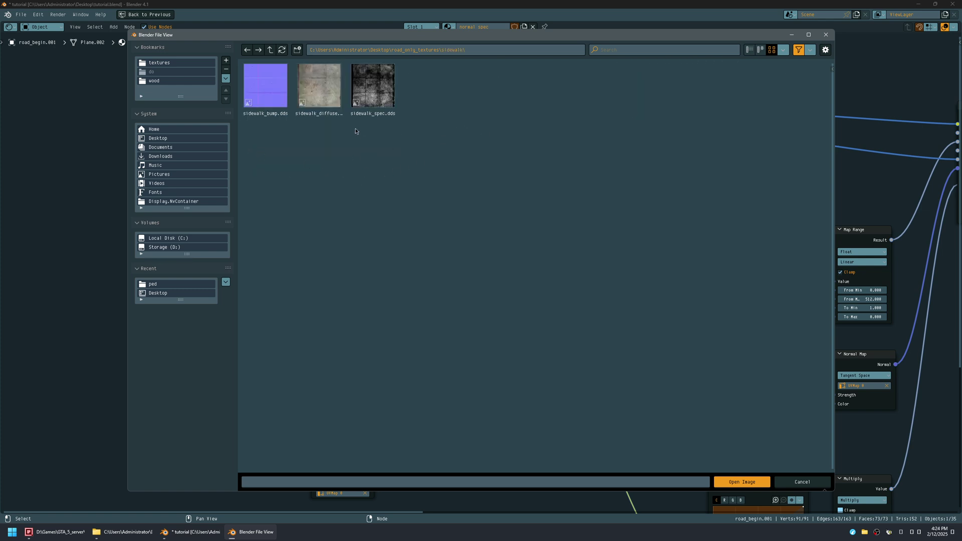
double_click(316, 89)
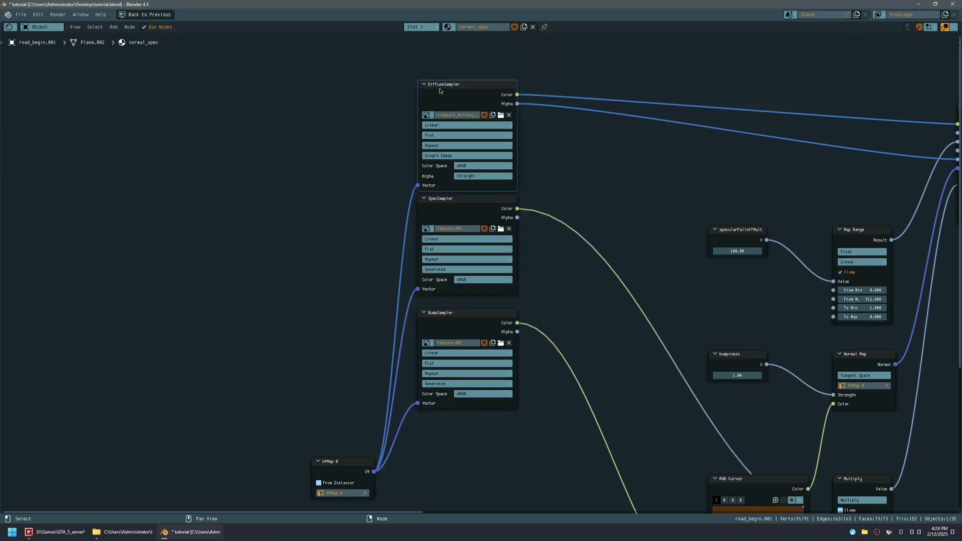
Step: Widen the DiffuseSampler, SpecSampler and BumpSampler nodes and place the UVMap 0 node to the left of them
left_click_drag(417, 117, 323, 116)
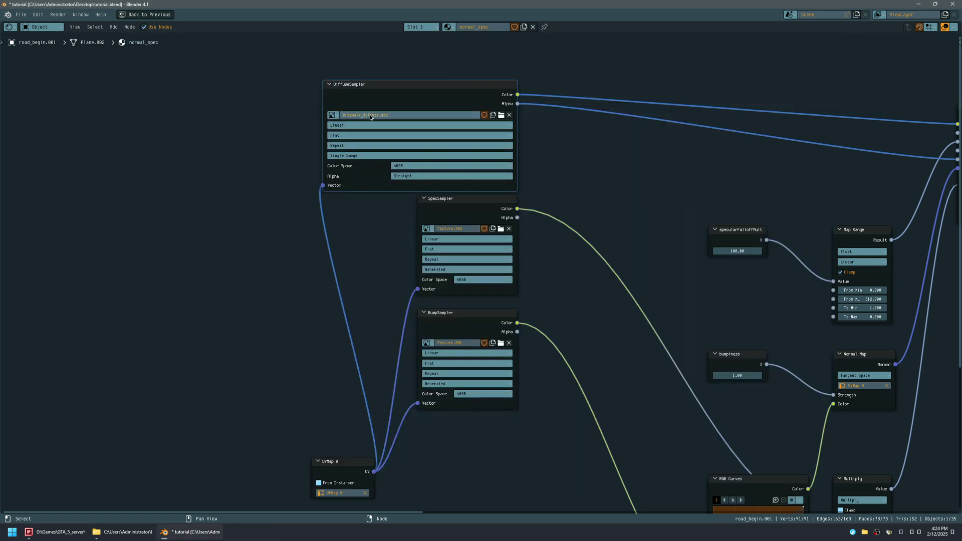
left_click_drag(418, 217, 351, 217)
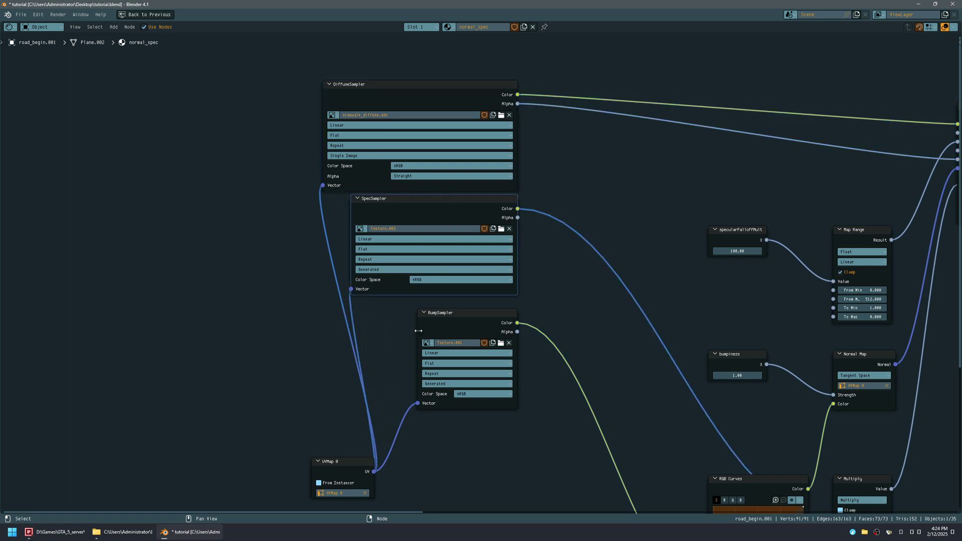
left_click_drag(418, 331, 364, 329)
middle_click_drag(275, 266, 383, 230)
left_click_drag(447, 430, 255, 200)
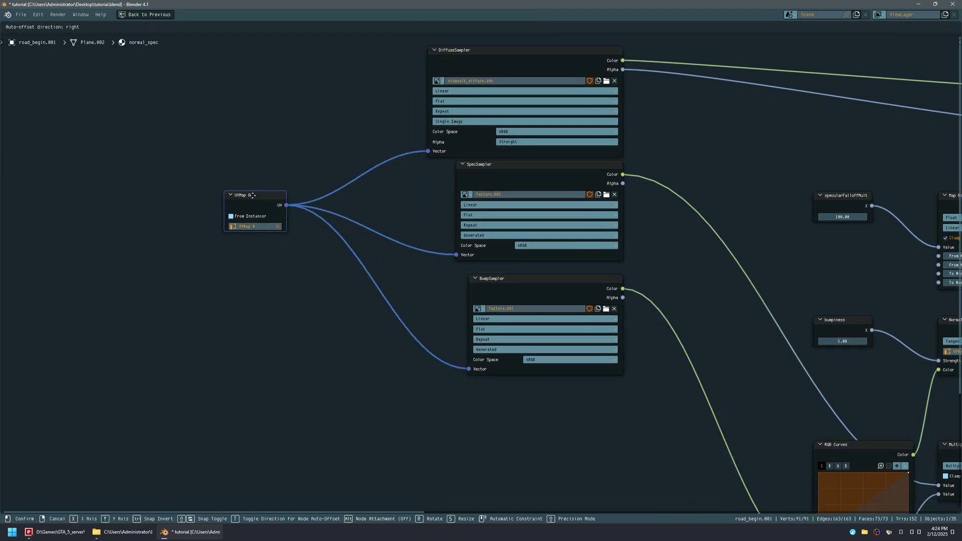
middle_click_drag(366, 194, 309, 225)
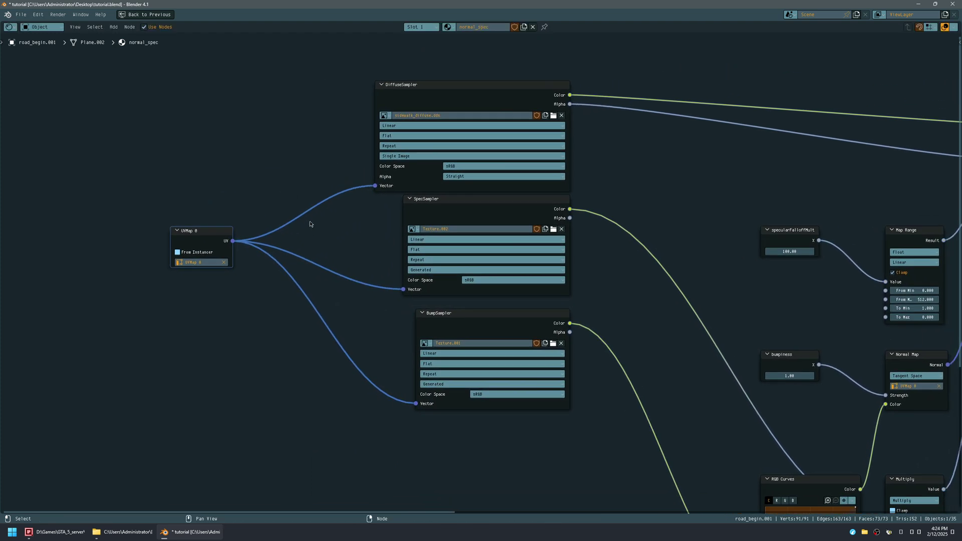
left_click(554, 230)
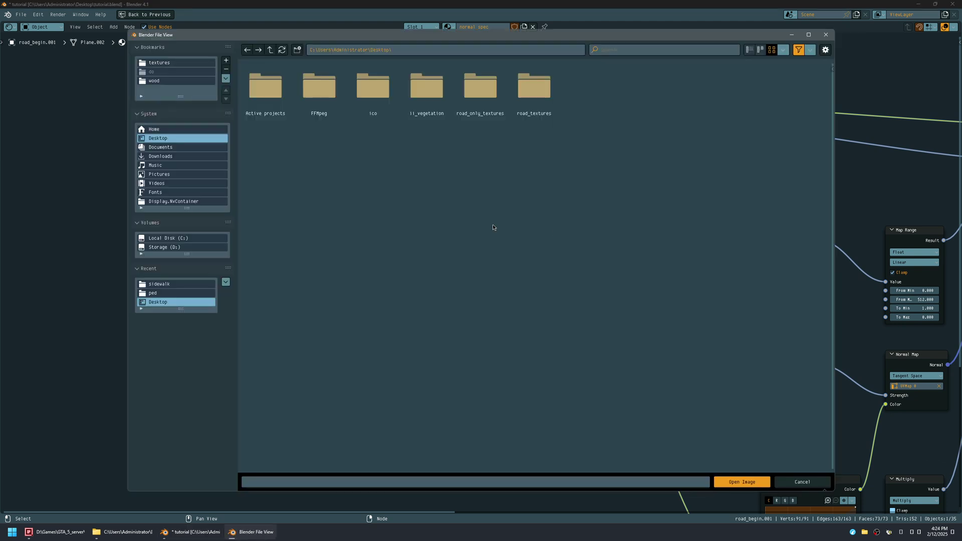
left_click(159, 284)
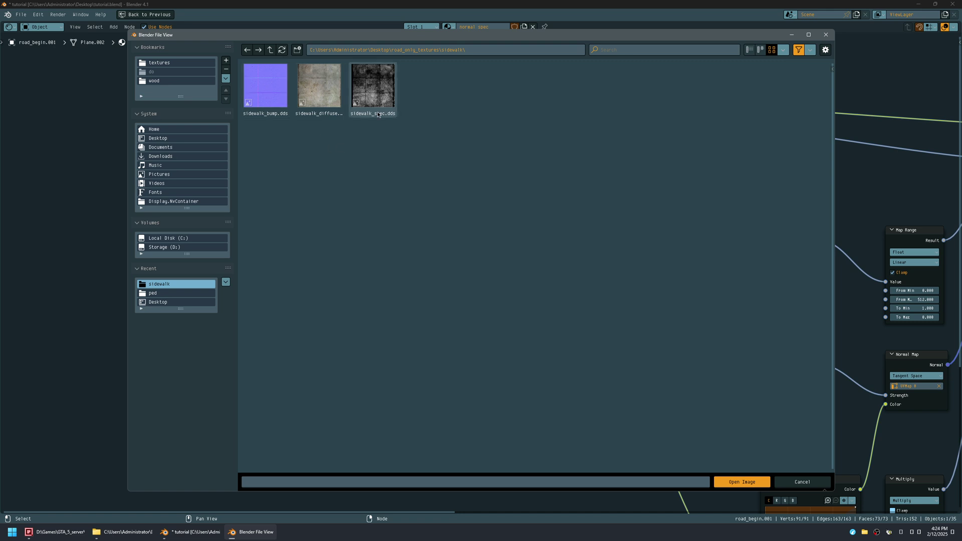
key("Escape")
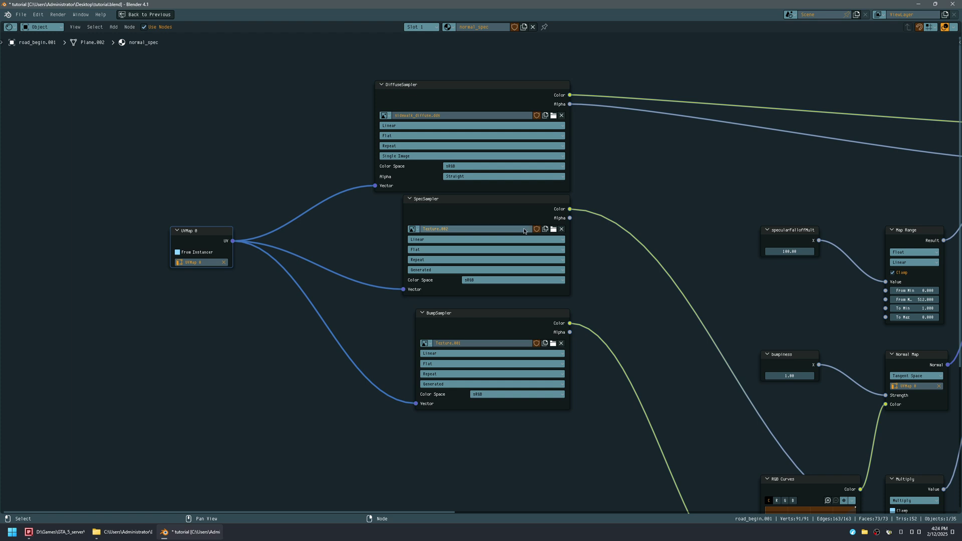
Step: Load sidewalk_spec.dds from the recently used sidewalk folder into the SpecSampler node
left_click(553, 229)
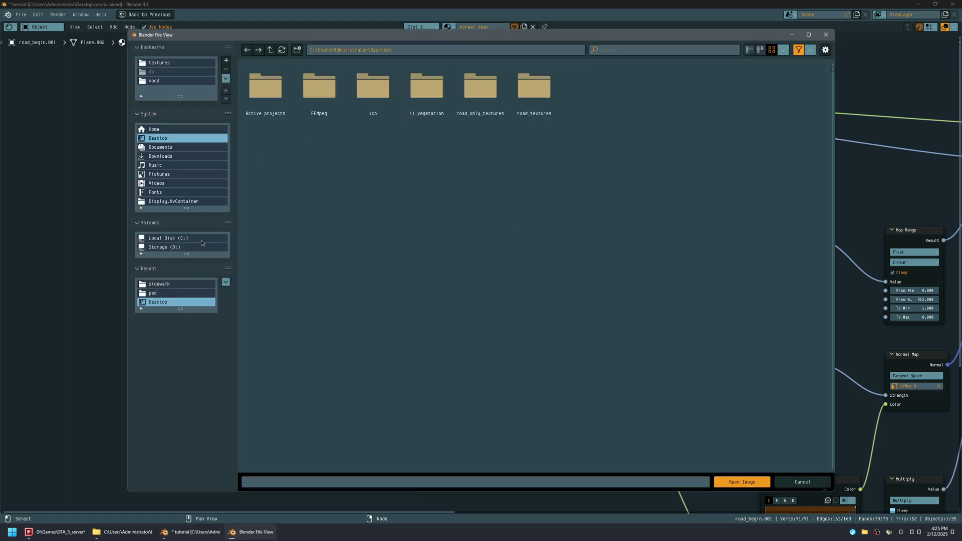
left_click(184, 292)
left_click(187, 283)
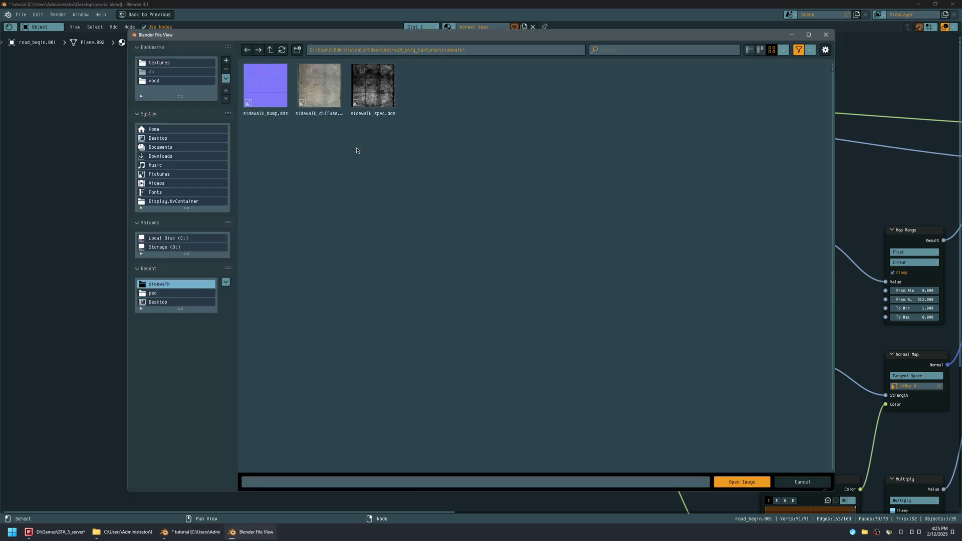
double_click(371, 86)
Step: Load sidewalk_bump.dds from the recently used sidewalk folder into the BumpSampler node
middle_click_drag(409, 313, 412, 210)
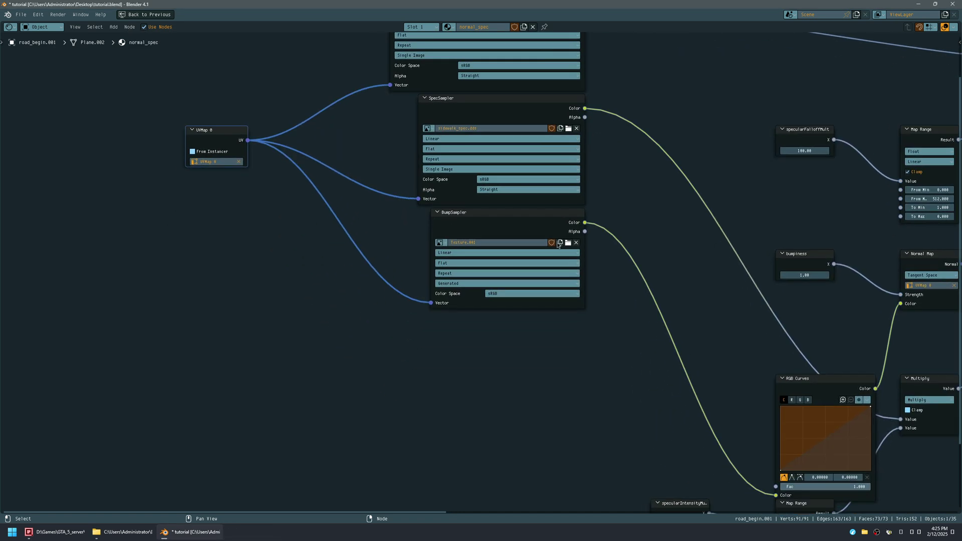
left_click(568, 244)
left_click(186, 283)
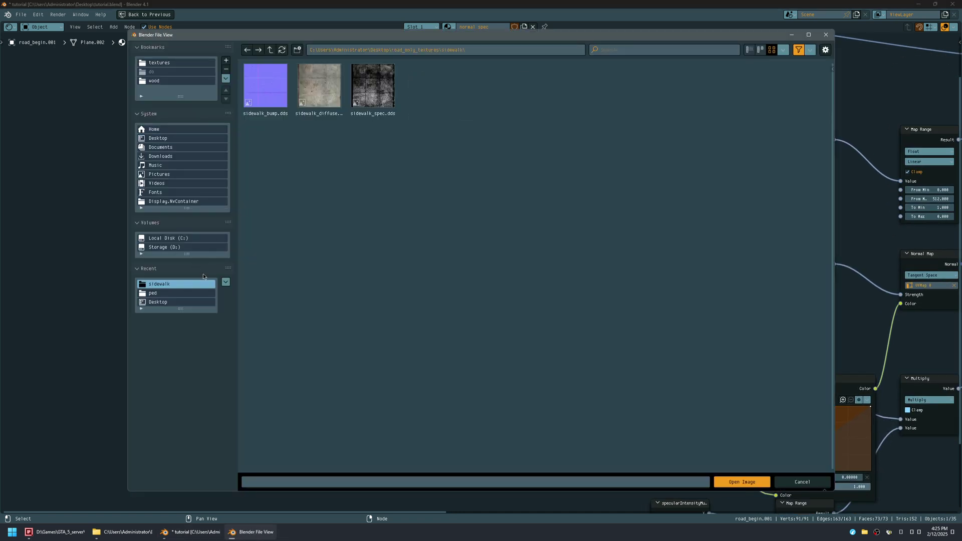
double_click(269, 81)
Step: Tidy the normal_spec node layout, save tutorial.blend, and return from the maximized Shader Editor to the full workspace
middle_click_drag(345, 269, 279, 333)
middle_click_drag(435, 232, 173, 226)
scroll(177, 226, "down", 2)
middle_click_drag(482, 276, 380, 214)
middle_click_drag(530, 284, 541, 354)
middle_click_drag(574, 265, 606, 249)
left_click_drag(439, 315, 374, 276)
scroll(515, 263, "down", 3)
key("ctrl+s")
key("ctrl+space")
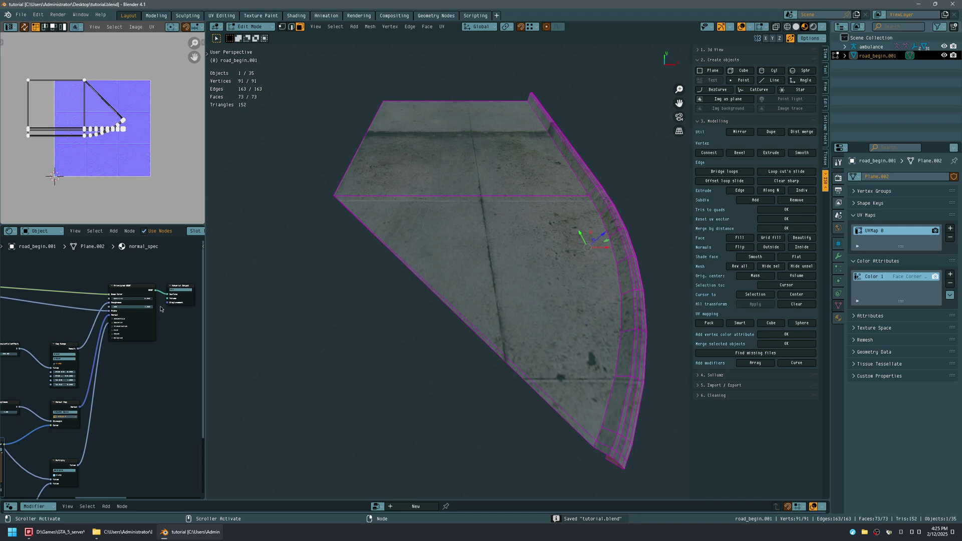
Step: Make DiffuseSampler the active node so the UV Editor uses the sidewalk diffuse texture as its background
mouse_move(425, 246)
middle_mouse_down()
mouse_move(447, 264)
mouse_move(434, 261)
middle_mouse_up()
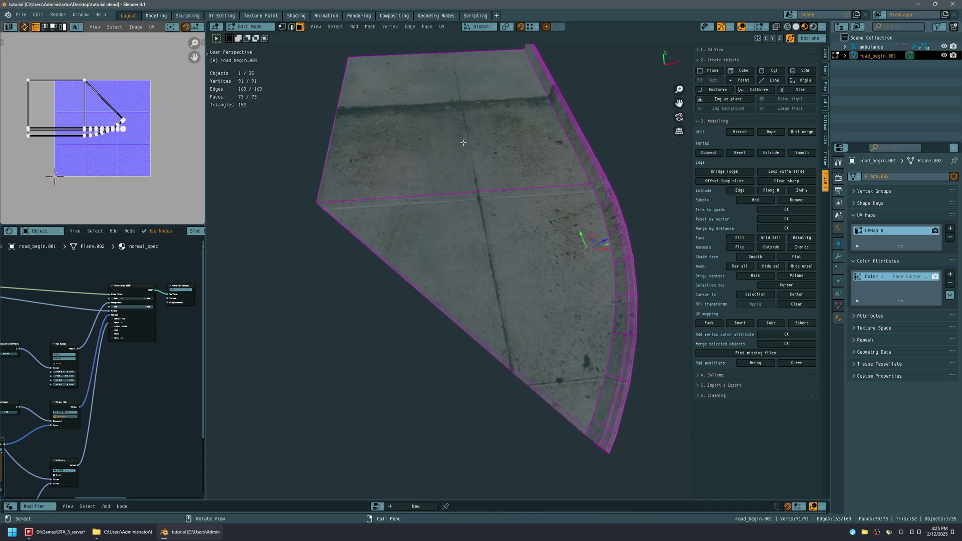
middle_click_drag(493, 212, 483, 237)
middle_click_drag(499, 204, 435, 232)
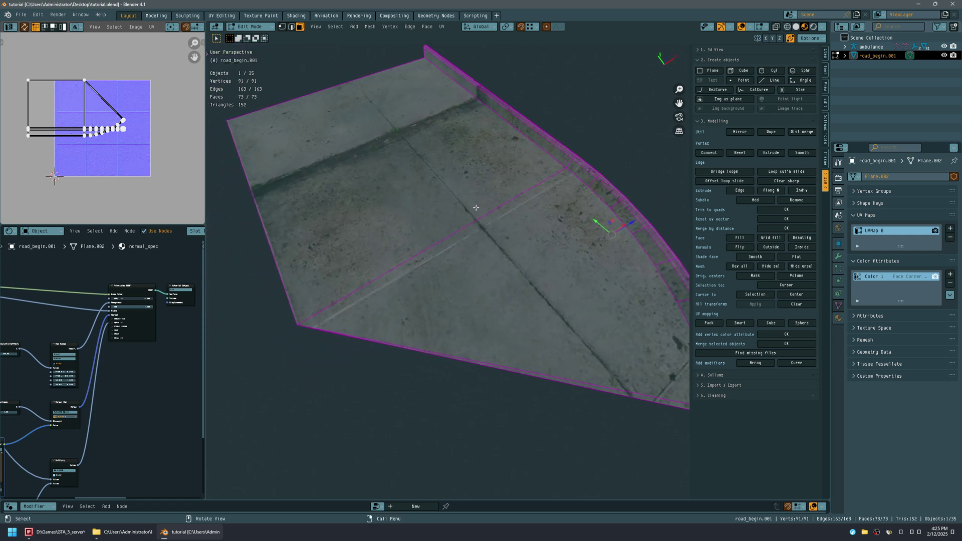
middle_click_drag(65, 360, 231, 357)
middle_click_drag(38, 277, 120, 320)
left_click(120, 321)
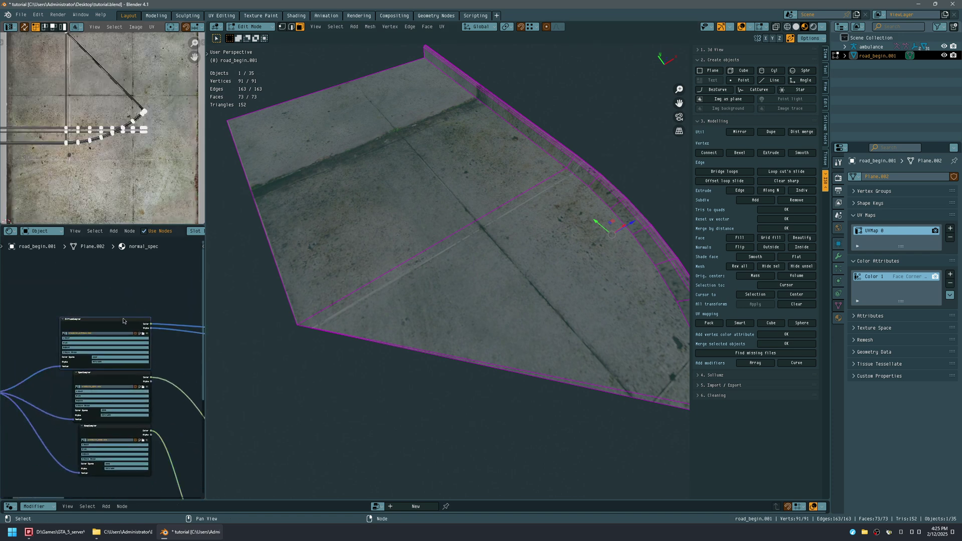
scroll(125, 138, "down", 5)
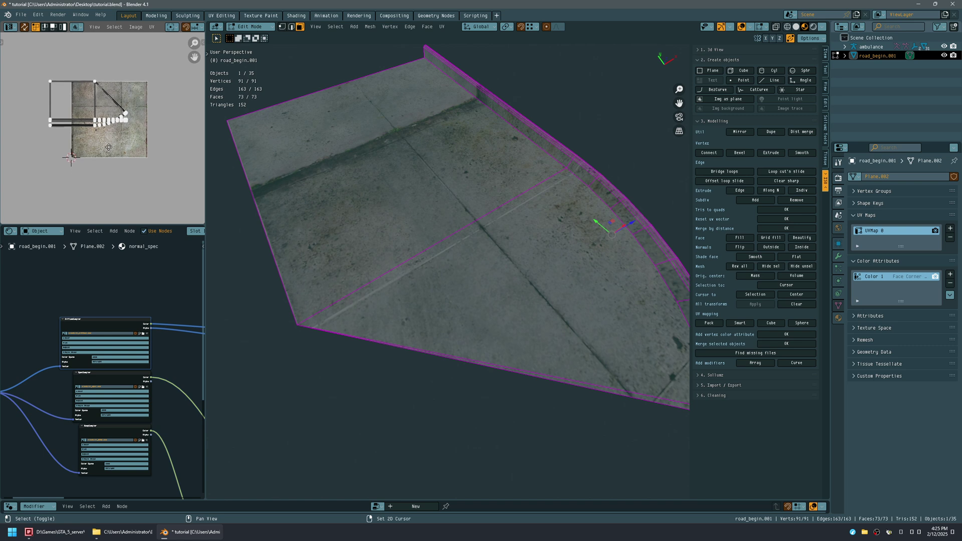
Step: Save tutorial.blend with the sidewalk textures applied and inspect the textured road corner from a lower angle
middle_click_drag(347, 231, 339, 228)
middle_click_drag(418, 238, 461, 230)
key("ctrl+s")
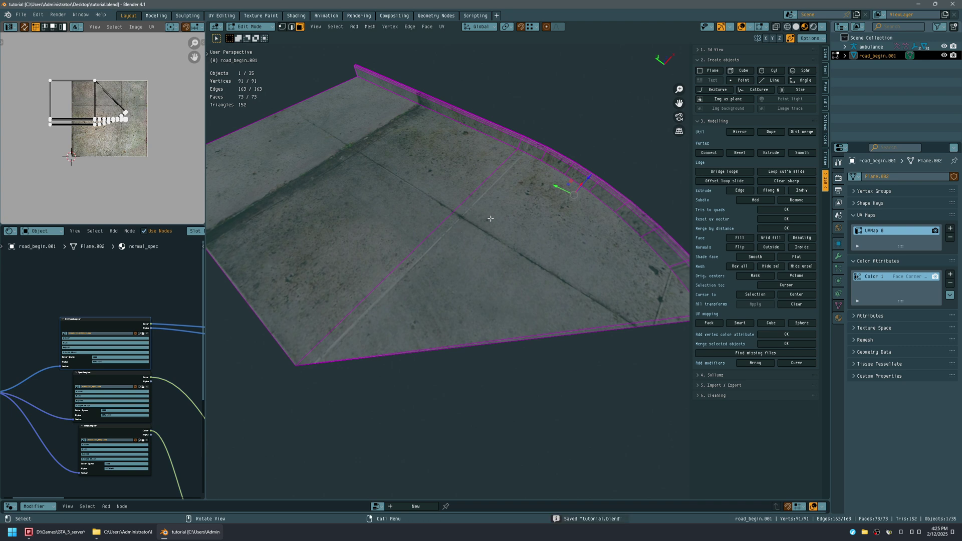
middle_click_drag(496, 168, 455, 149)
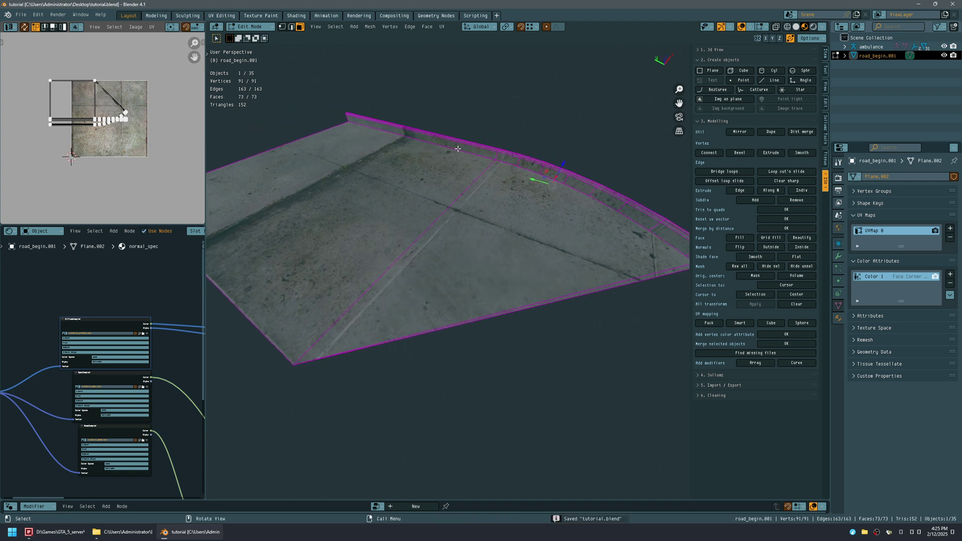
Step: Select the flat sidewalk faces beside the curb: the rectangular section, the curved wedge, and the thin strip along its diagonal edge
middle_click_drag(511, 210, 471, 216)
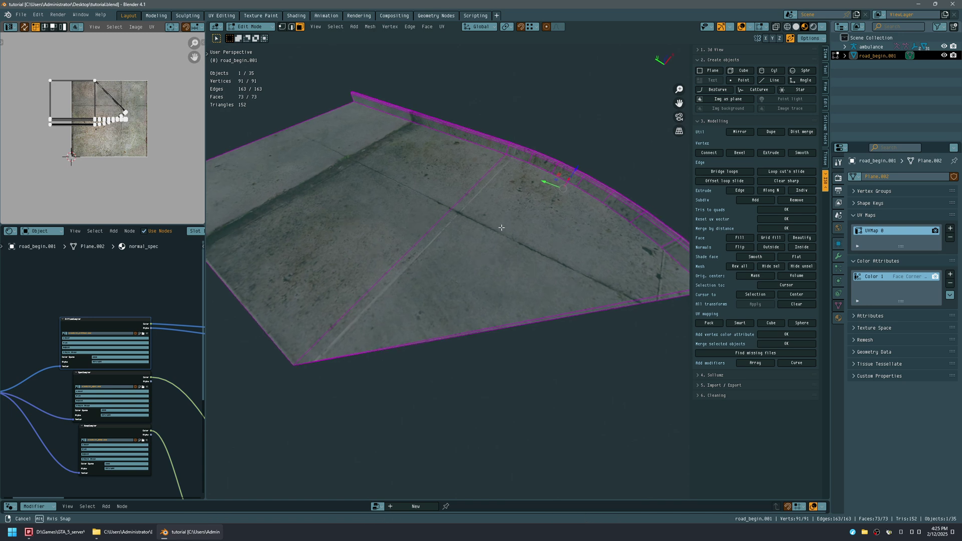
left_click(411, 203)
left_click(474, 216, "shift")
middle_click_drag(453, 246, 481, 260)
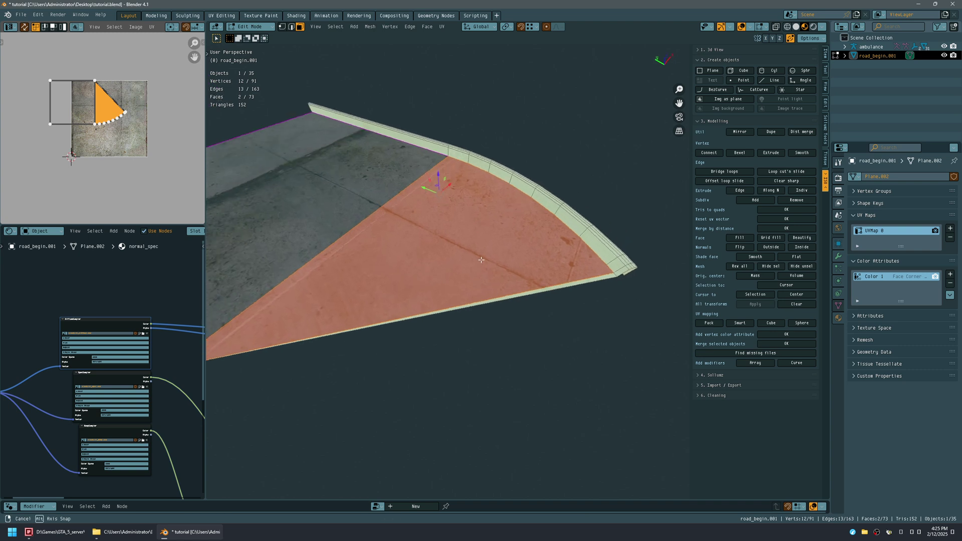
scroll(573, 296, "up", 3)
left_click(574, 268, "shift")
middle_click_drag(573, 269, 526, 255)
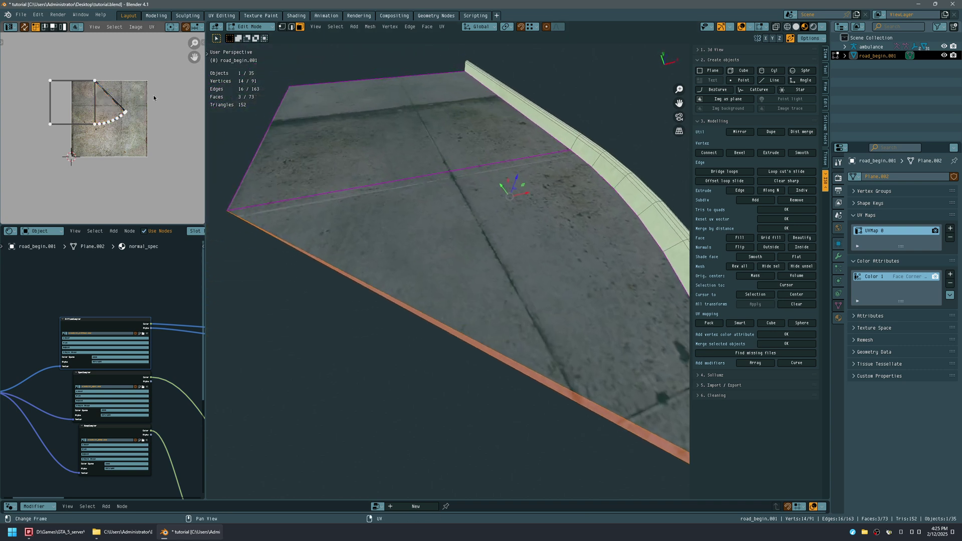
Step: Examine how the selected sidewalk faces' UVs lie over the diffuse texture and how the texture falls on the road corner
key("ctrl+space")
middle_click_drag(432, 282, 439, 116, "ctrl")
middle_click_drag(603, 188, 356, 111)
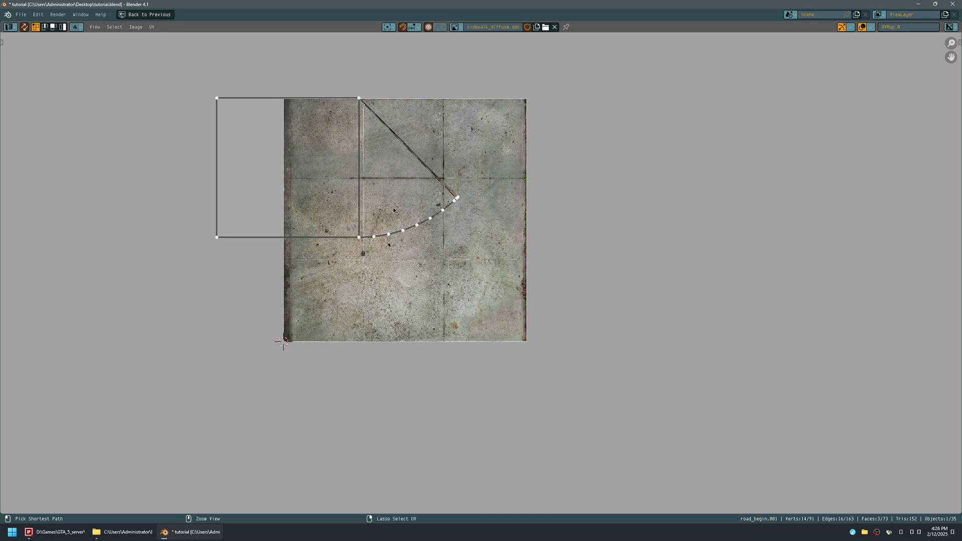
key("ctrl+space")
middle_click_drag(116, 93, 118, 116)
middle_click_drag(118, 116, 125, 203, "ctrl")
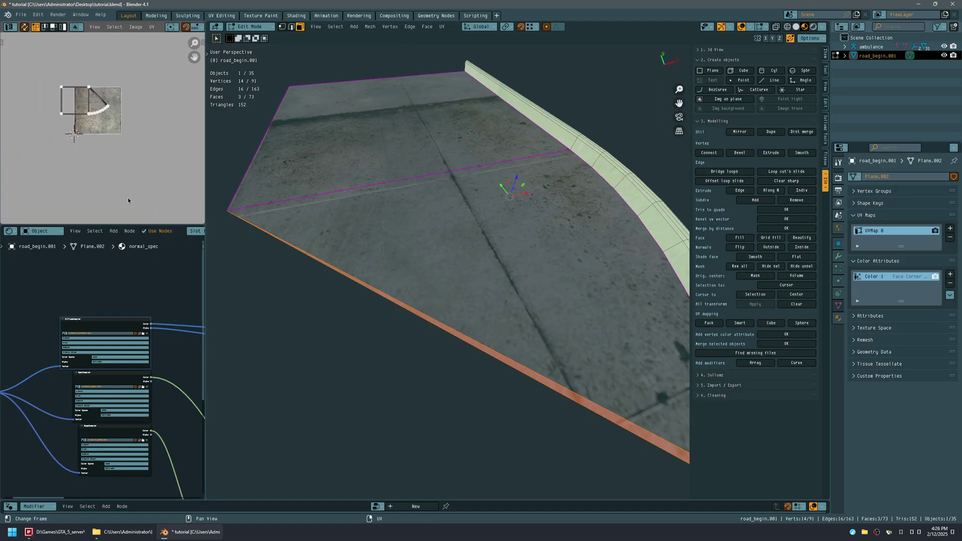
middle_click_drag(424, 300, 425, 239, "ctrl")
scroll(424, 221, "down", 4)
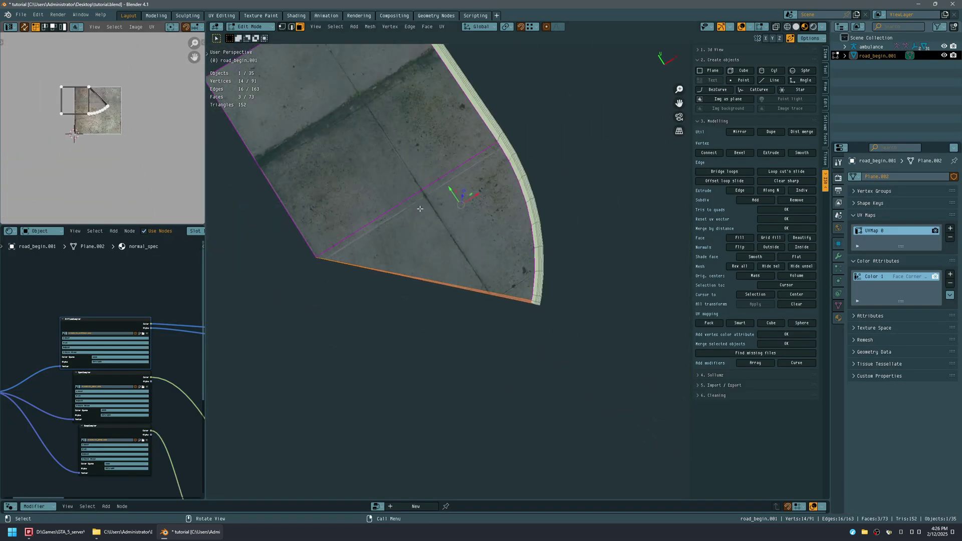
middle_click_drag(395, 172, 450, 257, "shift")
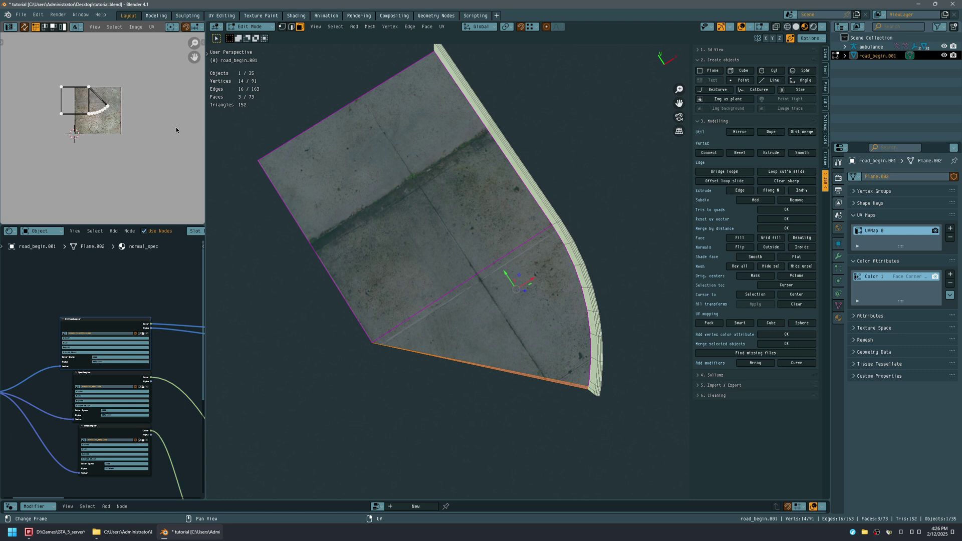
Step: Rotate all the selected faces' UVs by 90° and move them onto the texture so its dark edge runs along the curb
middle_click_drag(148, 131, 150, 133)
key("a")
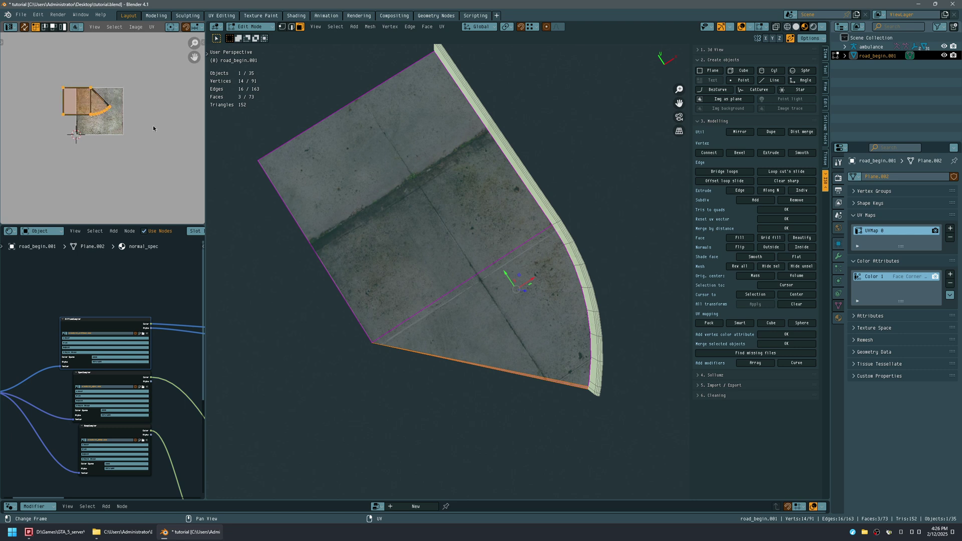
key("r")
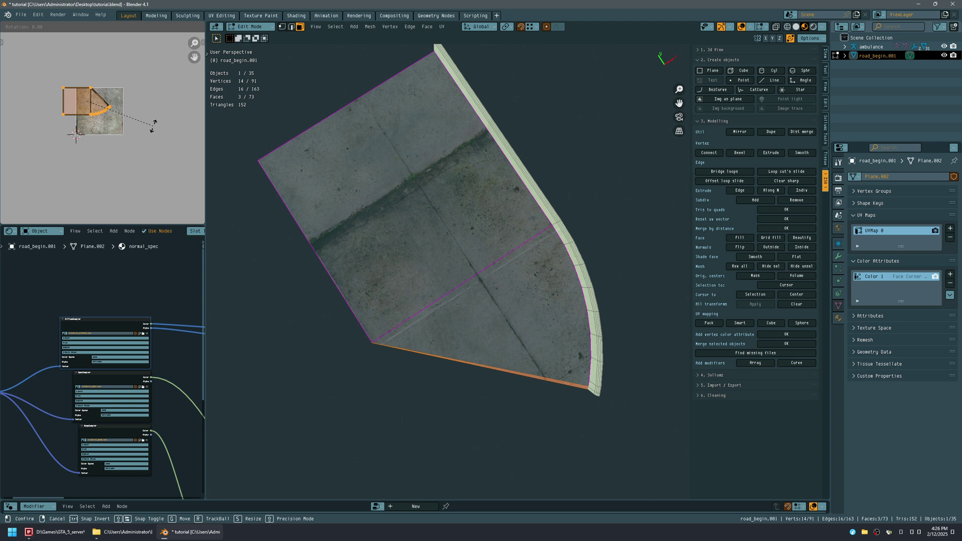
left_click(69, 144)
left_click(42, 217)
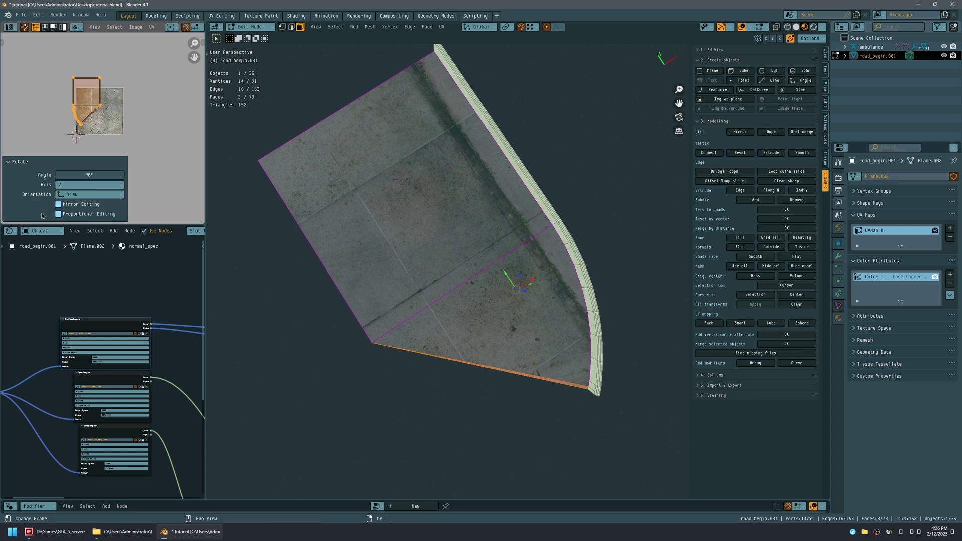
left_click(90, 162)
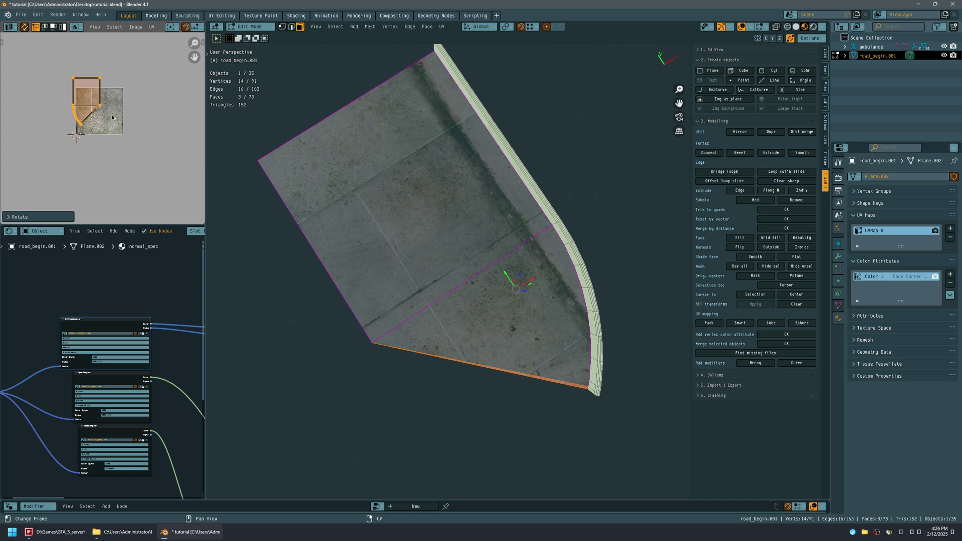
key("g")
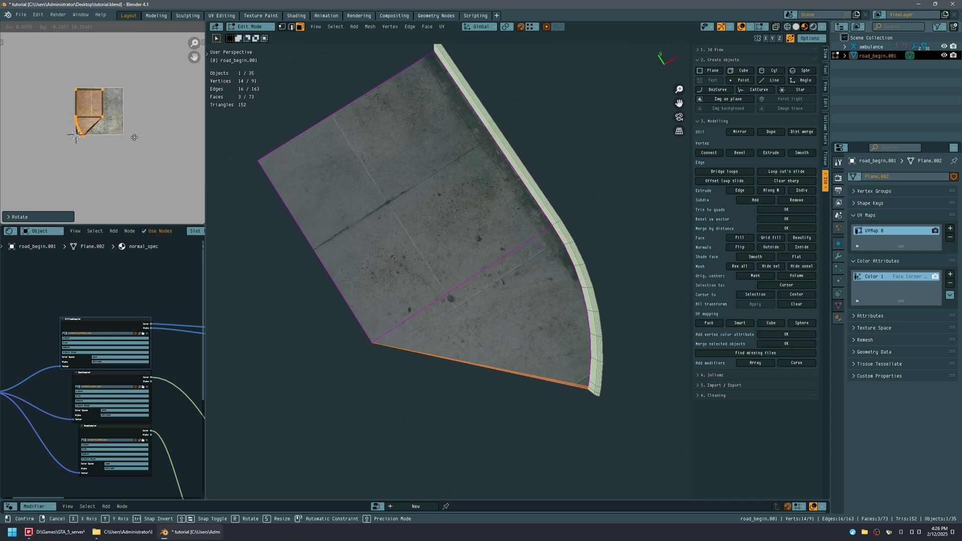
left_click(134, 140)
Step: Compare the realigned sidewalk texture near the curb with viewport overlays hidden and shown
middle_click_drag(466, 281, 481, 239)
key("shift+alt+z")
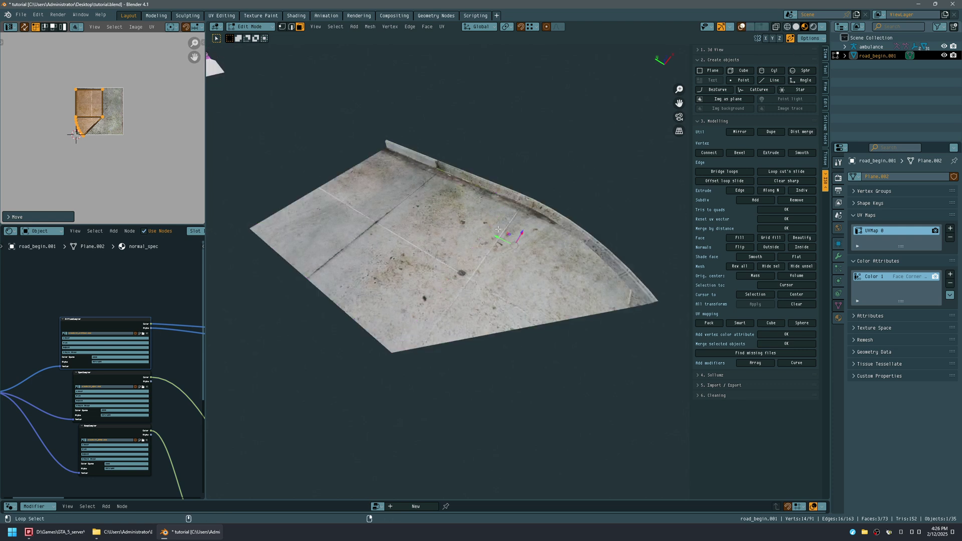
scroll(481, 256, "up", 8)
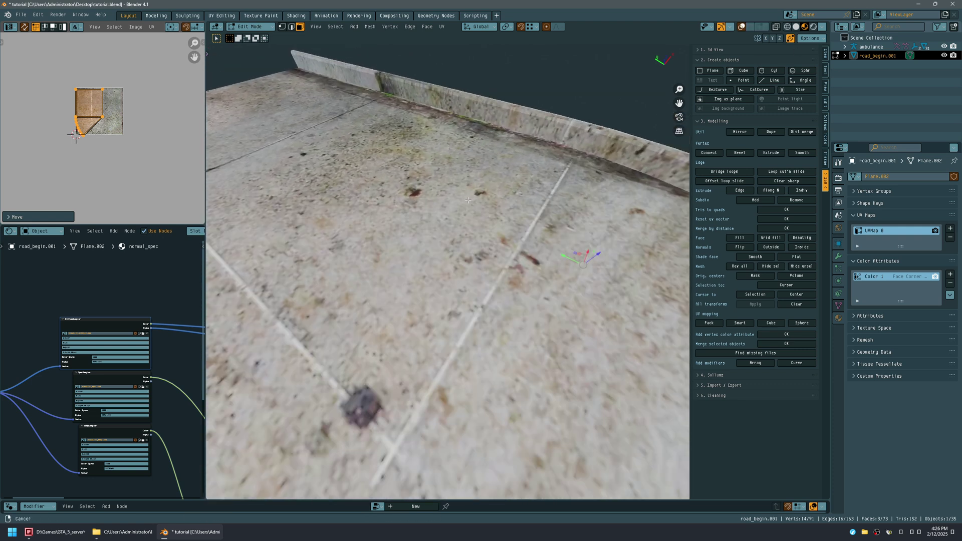
middle_click_drag(464, 256, 416, 257)
key("shift+alt+z")
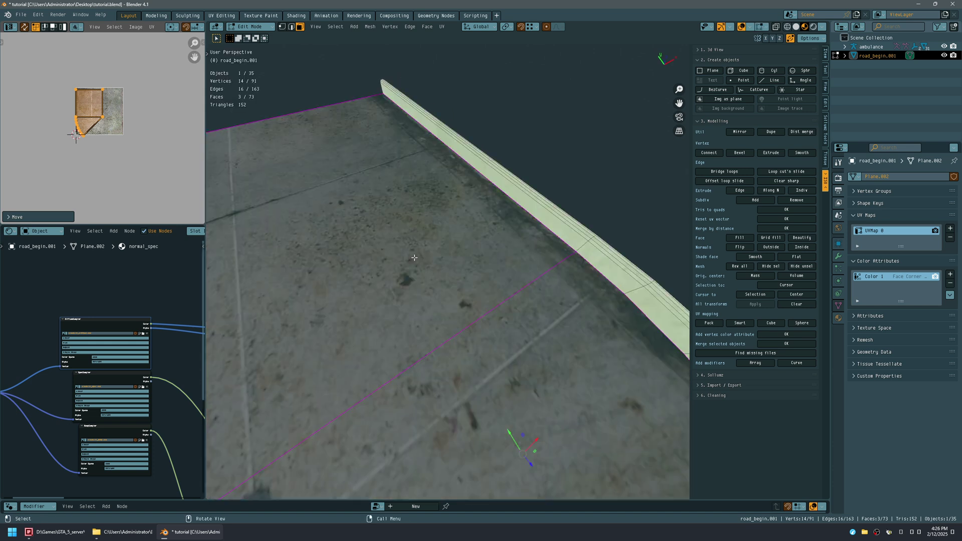
key("shift+alt+z")
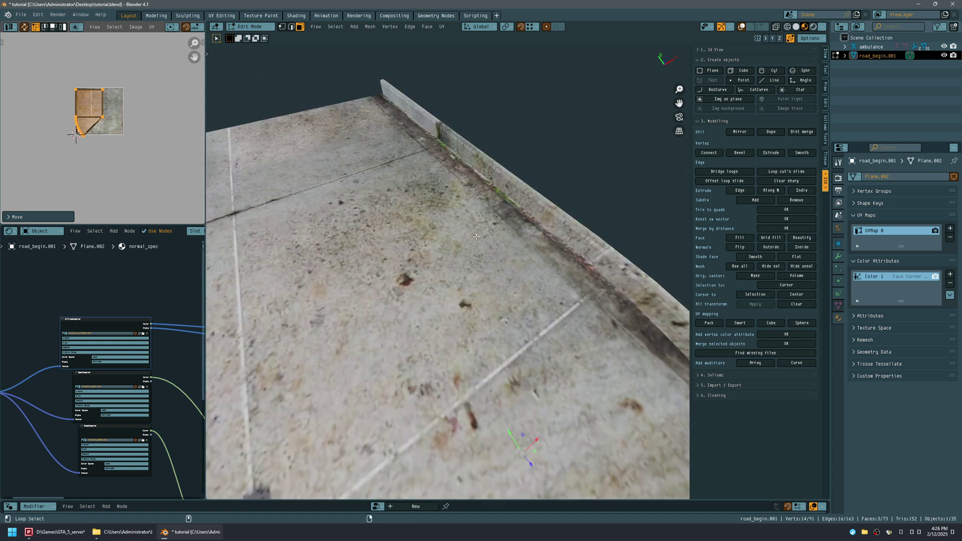
key("shift+alt+z")
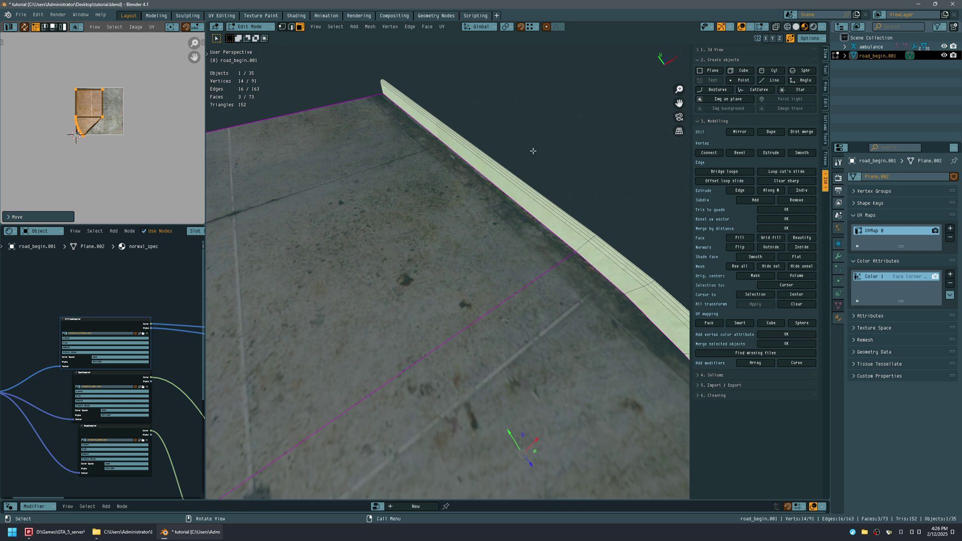
middle_click_drag(534, 160, 518, 183)
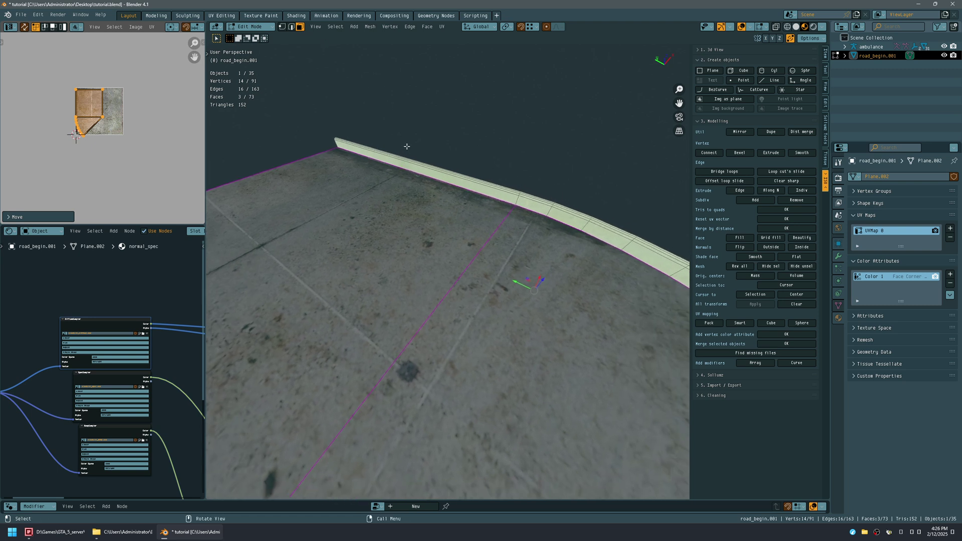
Step: Check the textured corner in Object Mode and return to Edit Mode
left_click(250, 28)
left_click(252, 36)
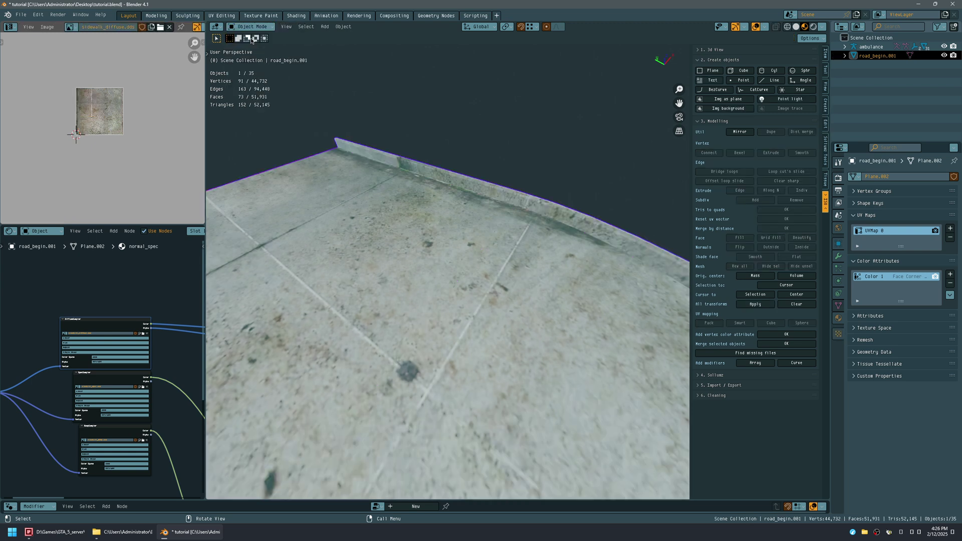
left_click(251, 28)
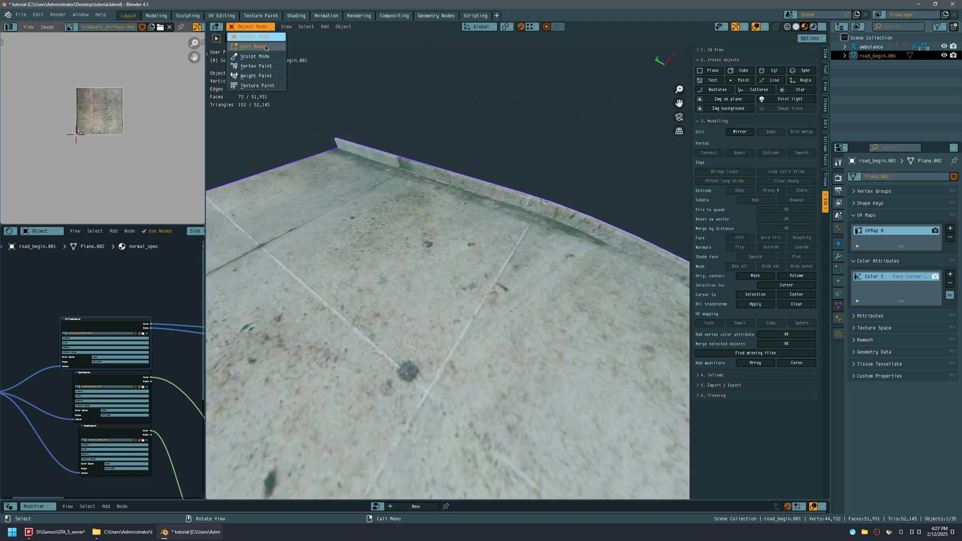
left_click(253, 45)
middle_click_drag(471, 160, 468, 159)
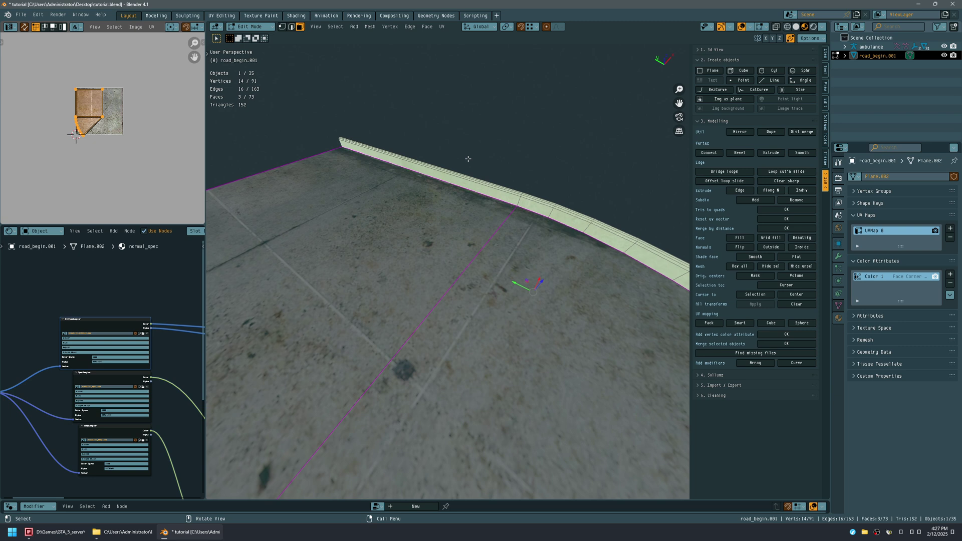
Step: Hide the viewport overlays in Edit Mode and view the textured road corner from above
key("shift+alt+z")
key("shift+alt+z")
key("shift+alt+z")
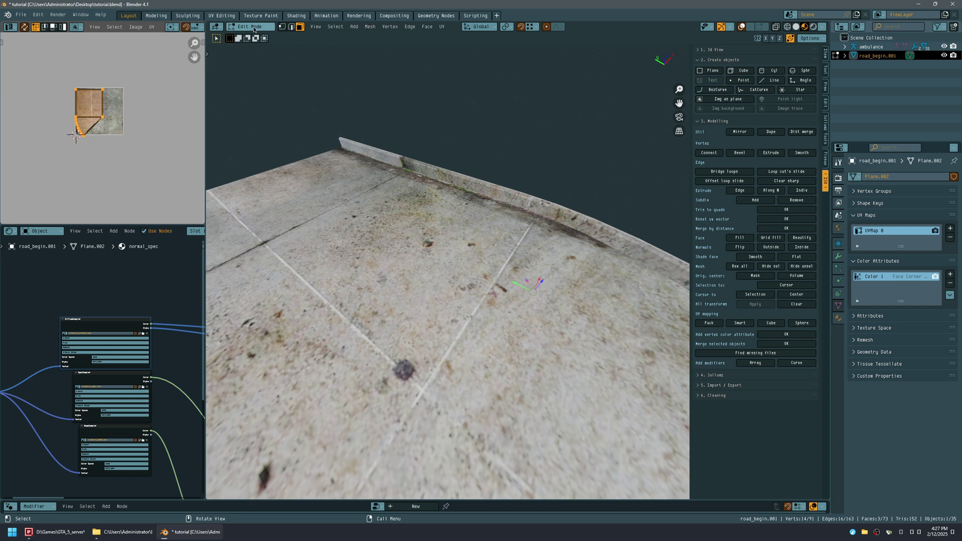
key("shift+alt+z")
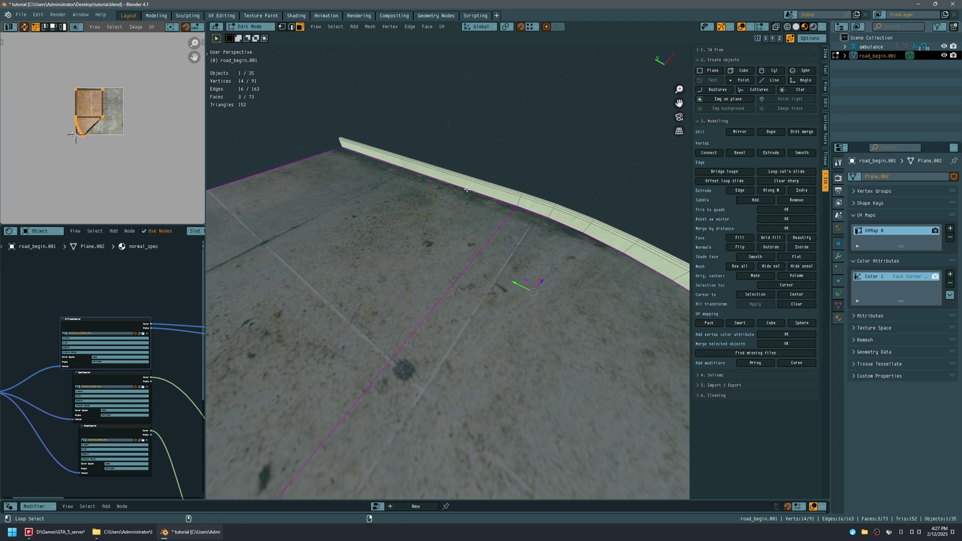
key("shift+alt+z")
middle_click_drag(467, 189, 448, 221)
scroll(473, 214, "down", 3)
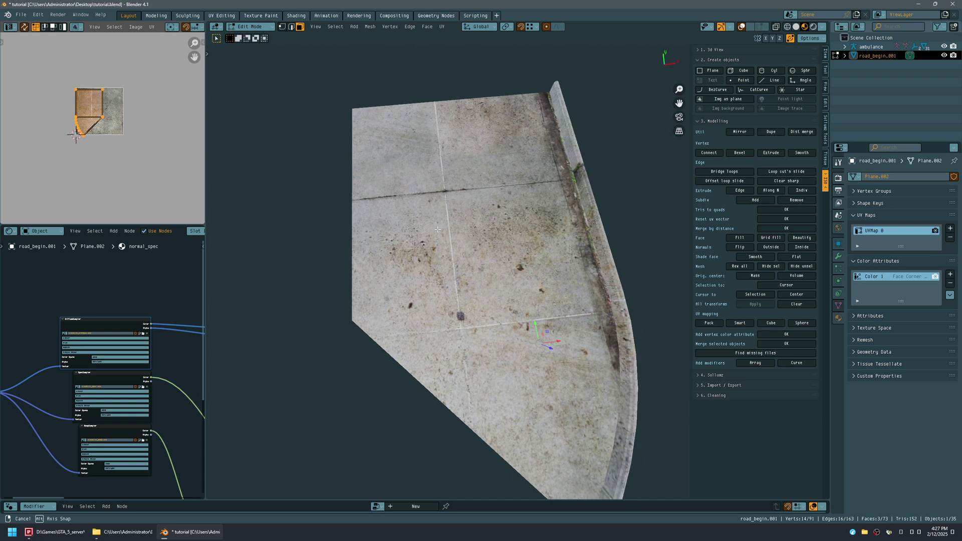
middle_click_drag(129, 141, 141, 100)
scroll(132, 128, "up", 1)
middle_click_drag(447, 216, 437, 161)
middle_click_drag(590, 282, 422, 221)
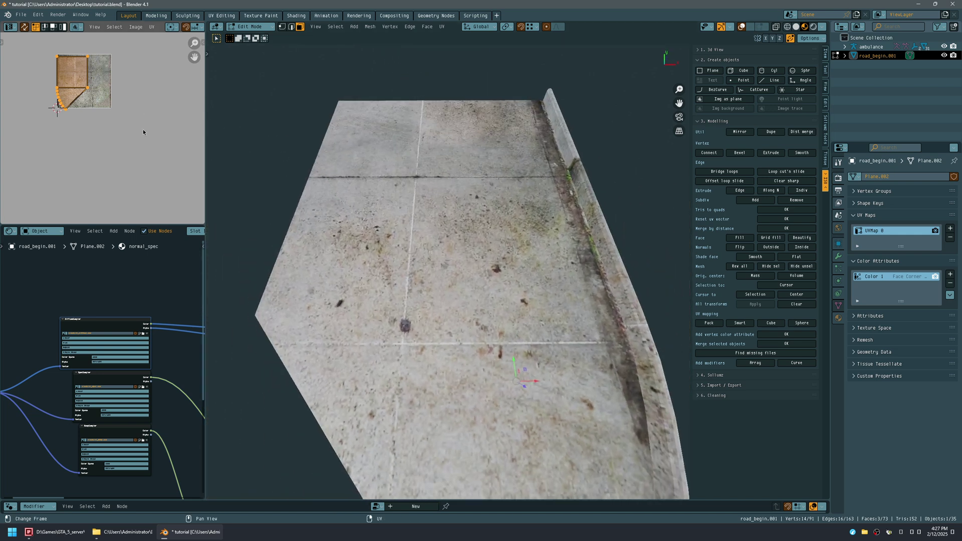
Step: Scale the selected sidewalk UVs up about 1.6 times and move them back so their curb side meets the texture's dark edge
middle_click_drag(131, 123, 142, 132)
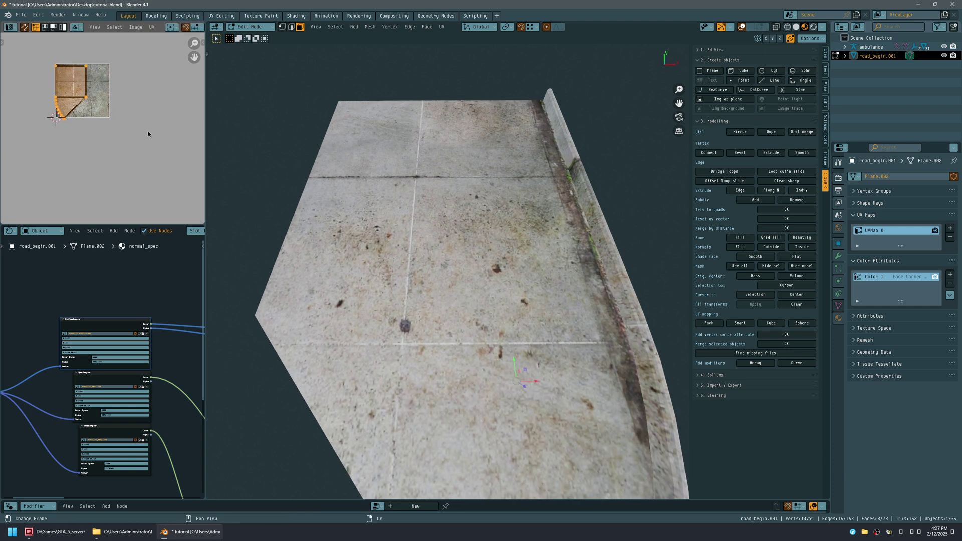
key("s")
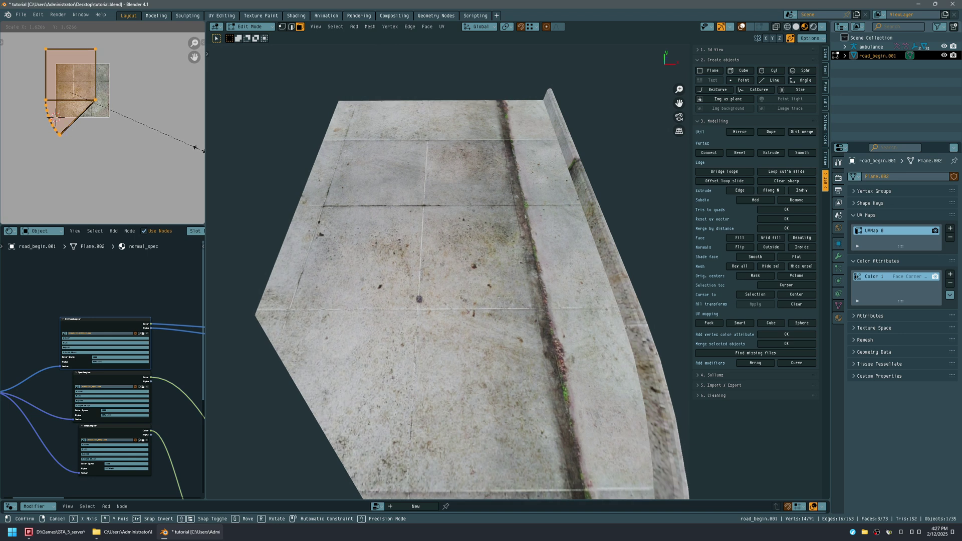
left_click(199, 148)
key("g")
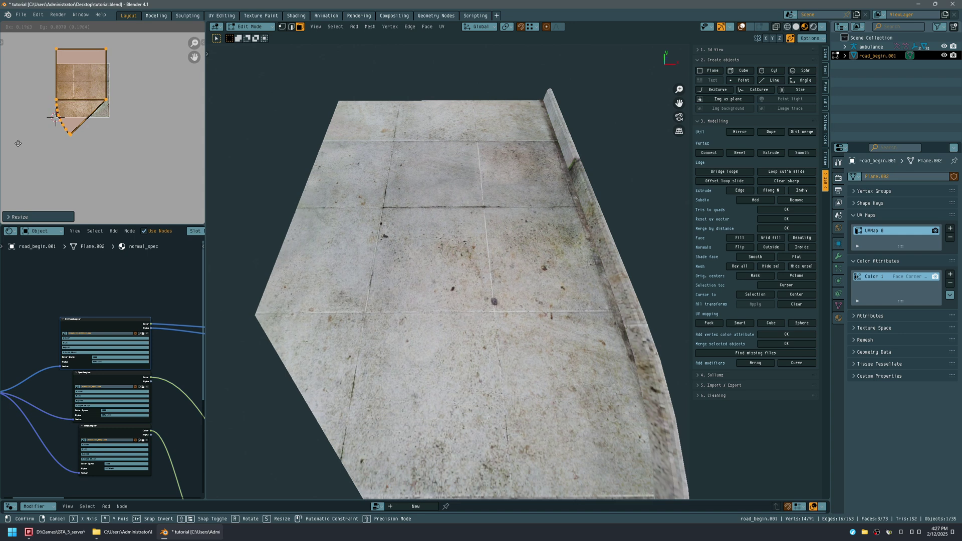
left_click(27, 138)
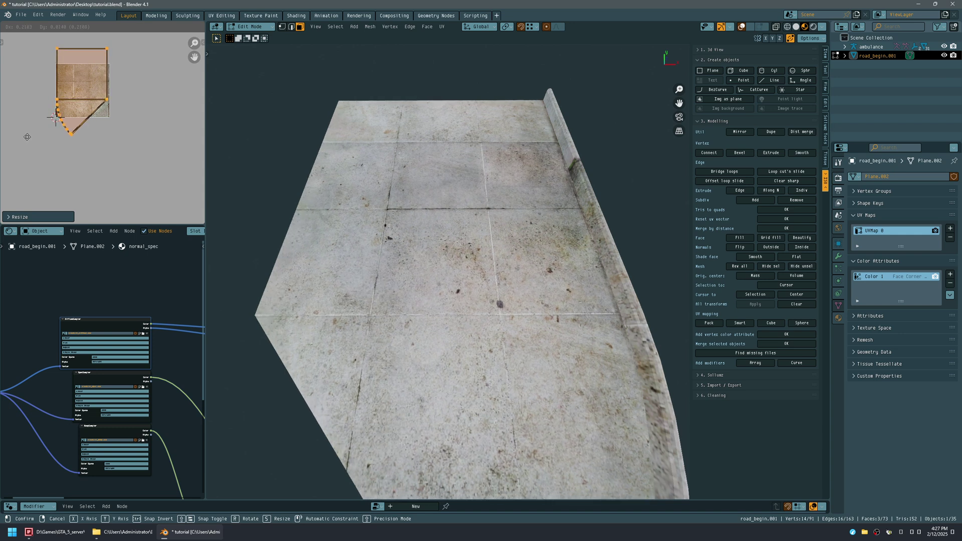
middle_click_drag(321, 231, 152, 162)
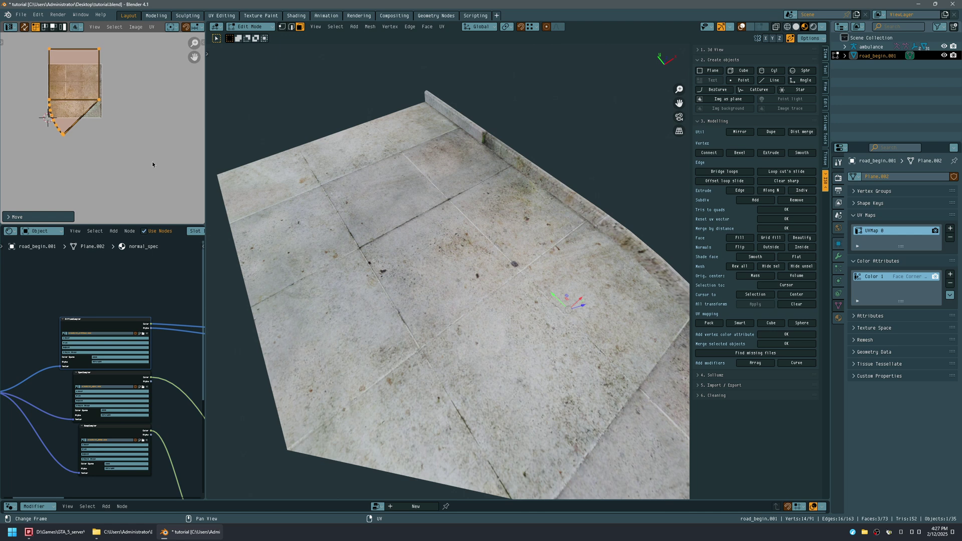
Step: Move the sidewalk UVs down along Y so the top of the rectangular section lines up with the texture's upper edge
key("g")
key("y")
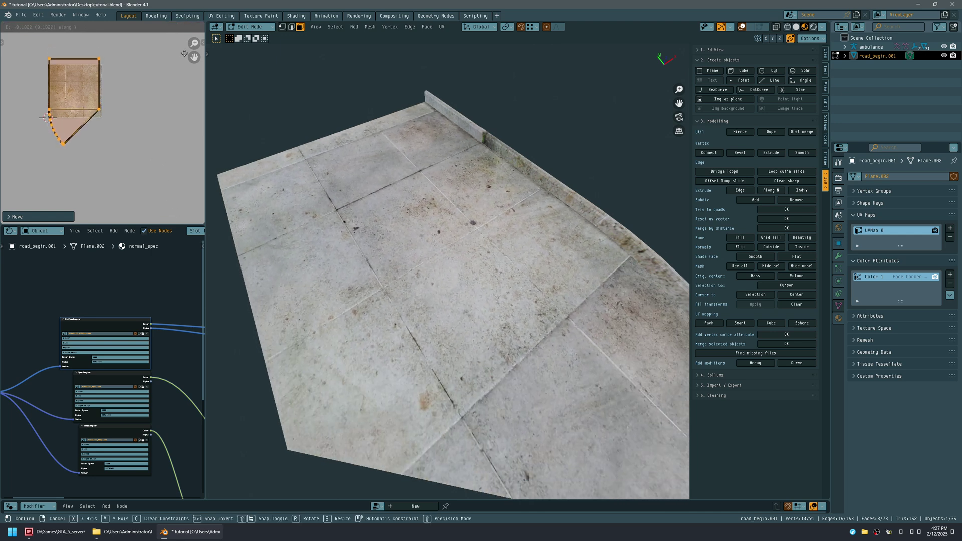
left_click(191, 84)
middle_click_drag(86, 132, 149, 108, "ctrl")
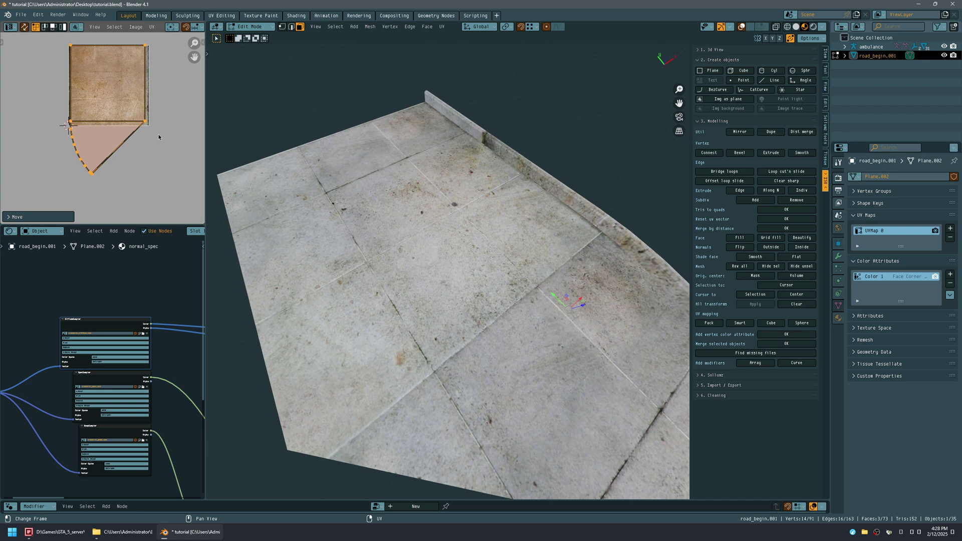
Step: Shift the sidewalk UVs slightly along negative X so the texture's dark border shows beside the curb, and check the curved section
middle_click_drag(377, 202, 394, 187, "shift")
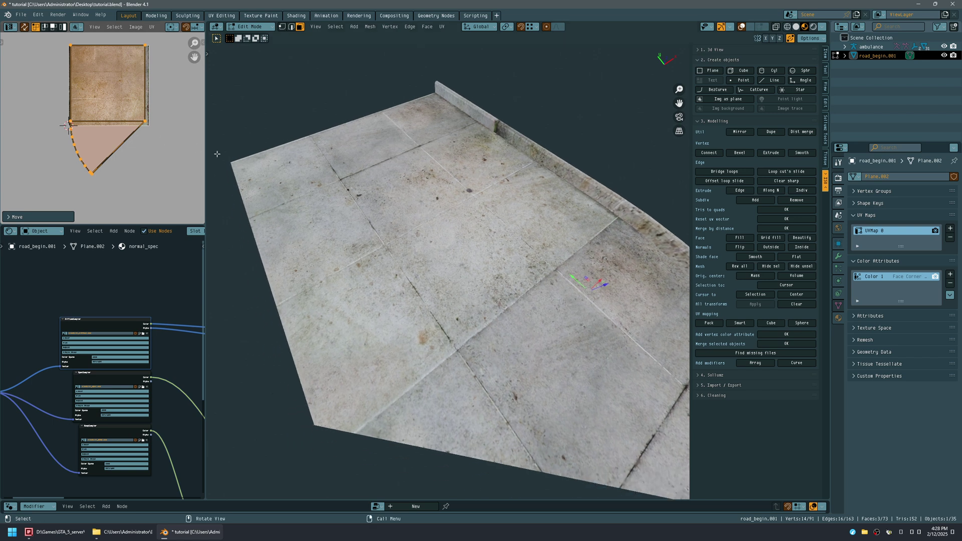
key("g")
key("x")
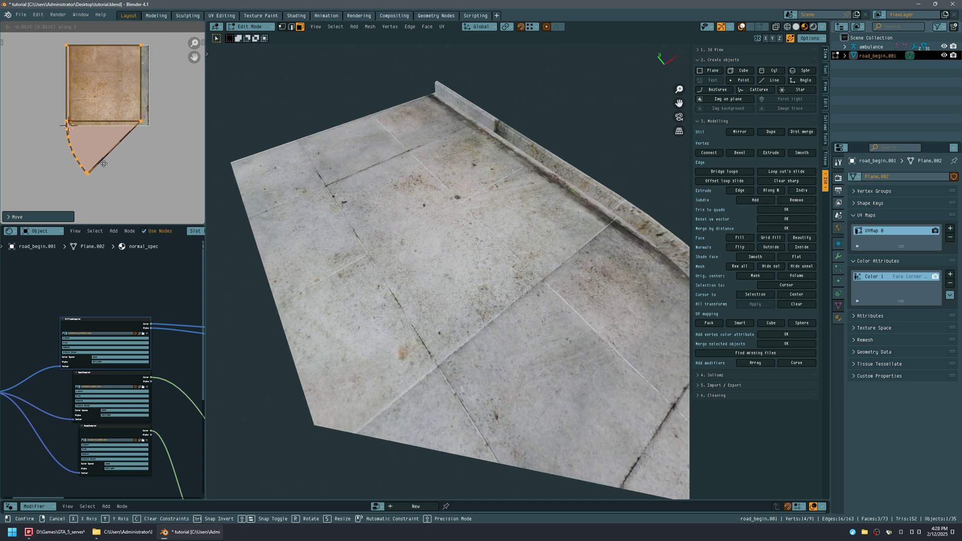
left_click(120, 156)
middle_click_drag(441, 260, 451, 182)
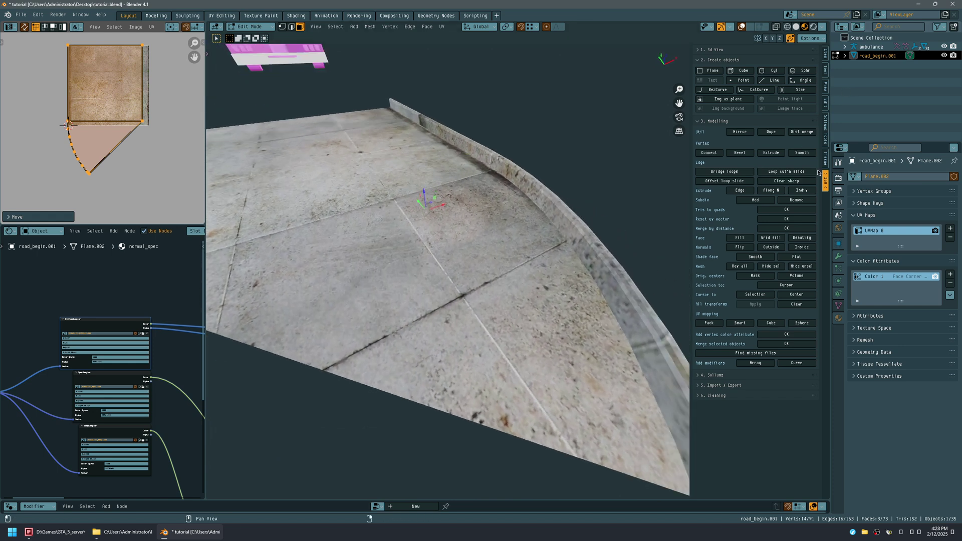
Step: Rename the road corner's normal_spec material to sidewalk
left_click(826, 130)
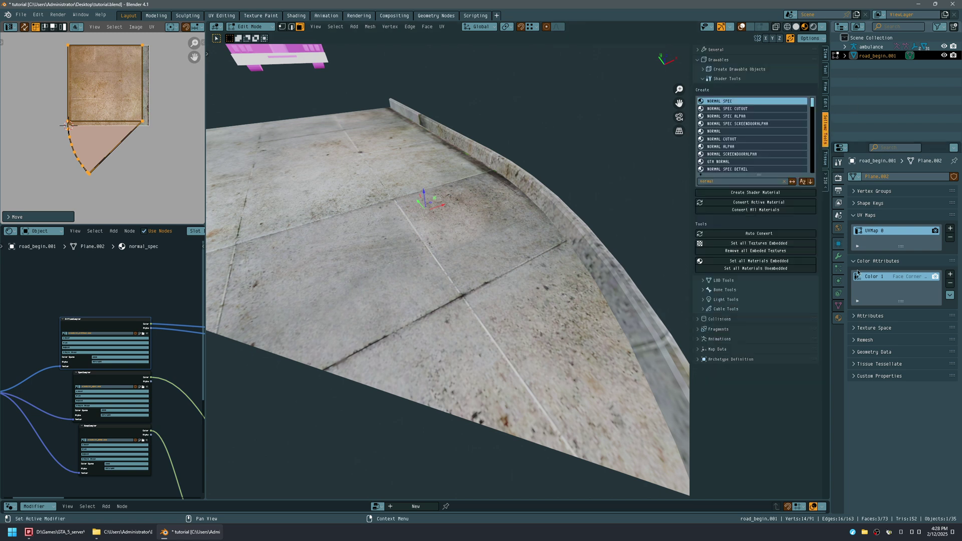
left_click(838, 318)
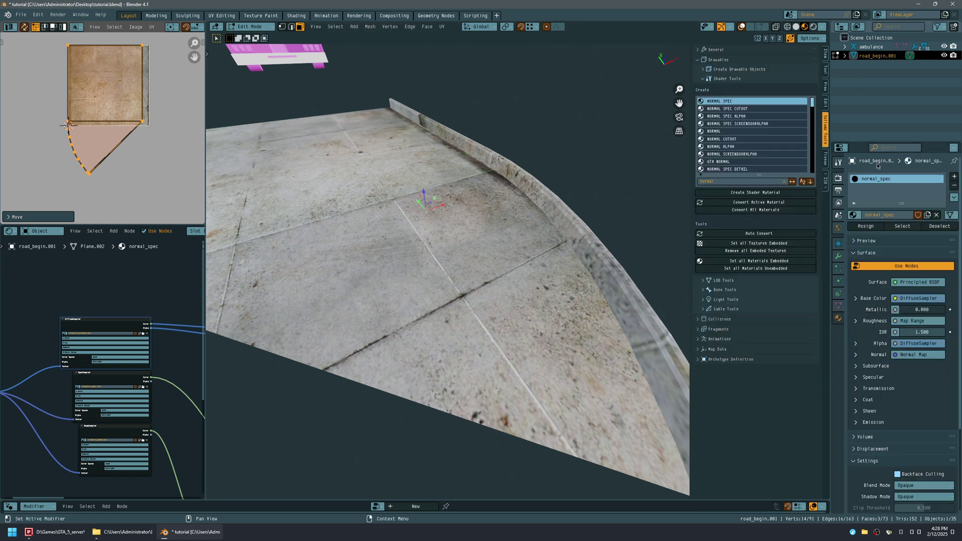
left_click_drag(900, 203, 882, 230)
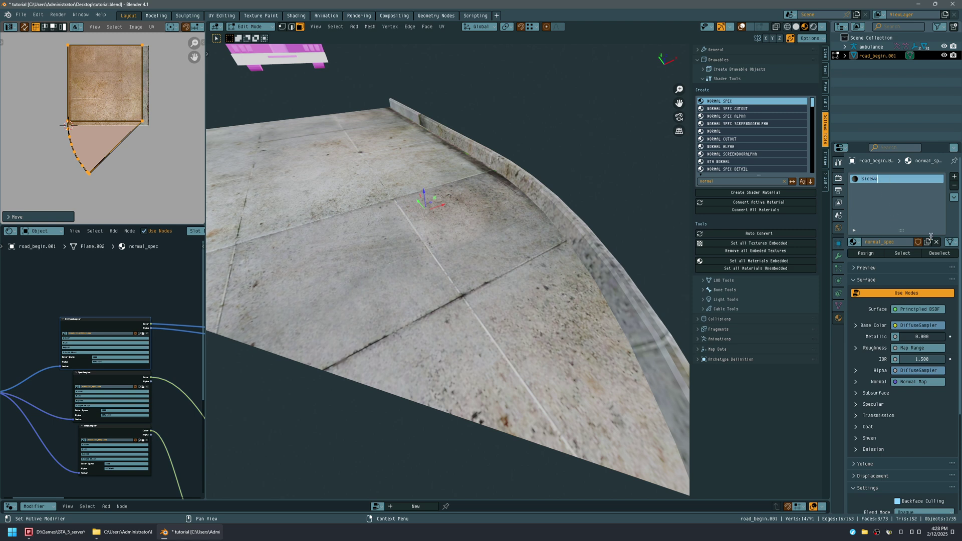
key("Return")
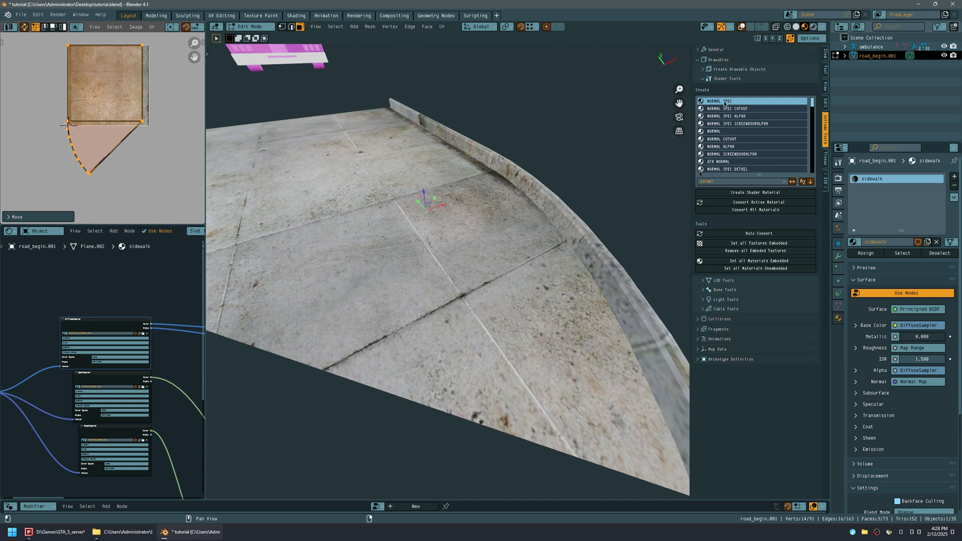
Step: Create a second NORMAL SPEC shader material on the road corner and name it kerb
left_click(741, 193)
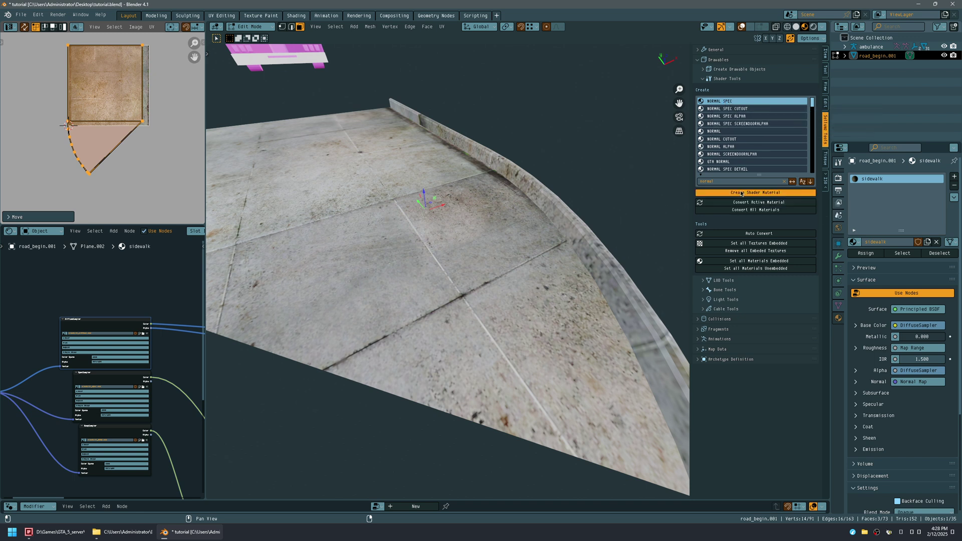
left_click(885, 190)
left_click(894, 243)
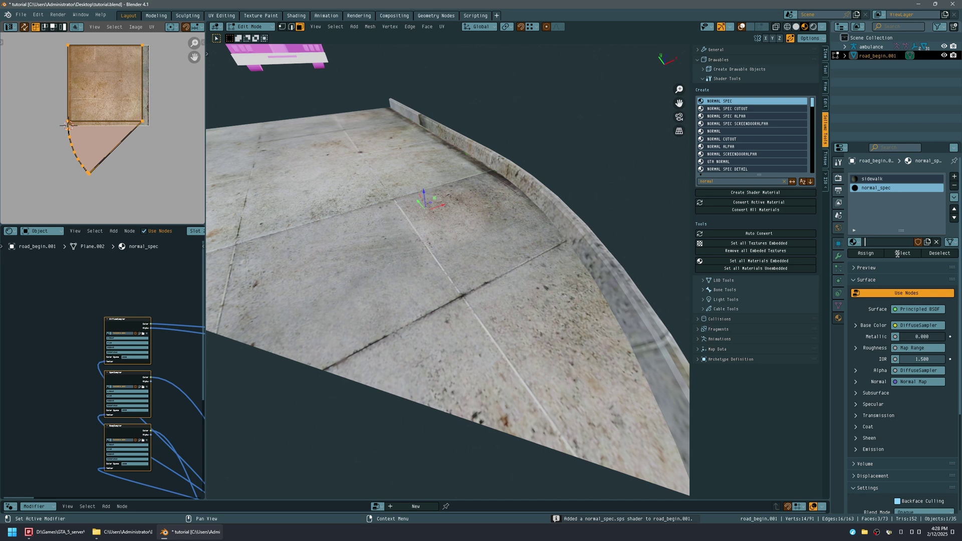
type("kerb")
key("Return")
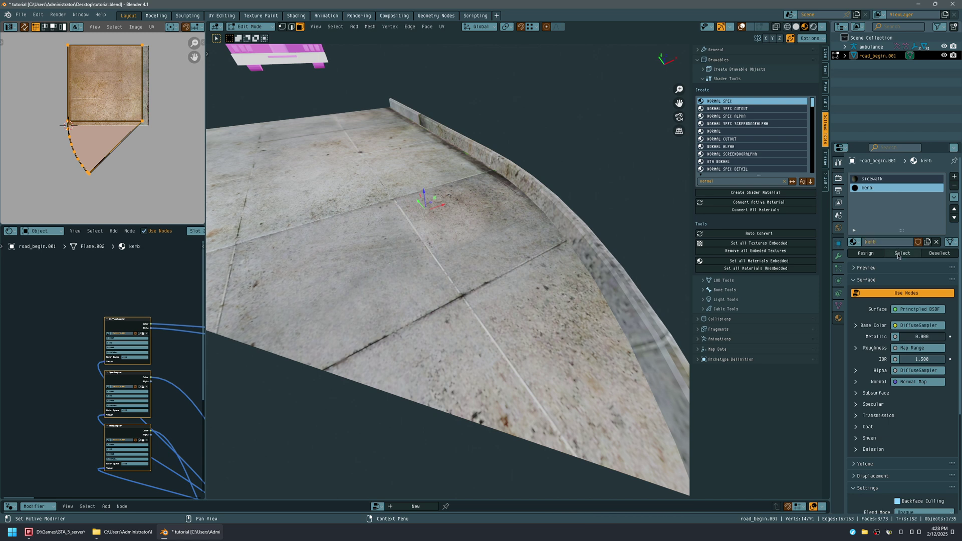
Step: Show the viewport overlays again and select the curb's inner side face loop plus the first face loops at its near end
middle_click_drag(458, 211, 468, 204)
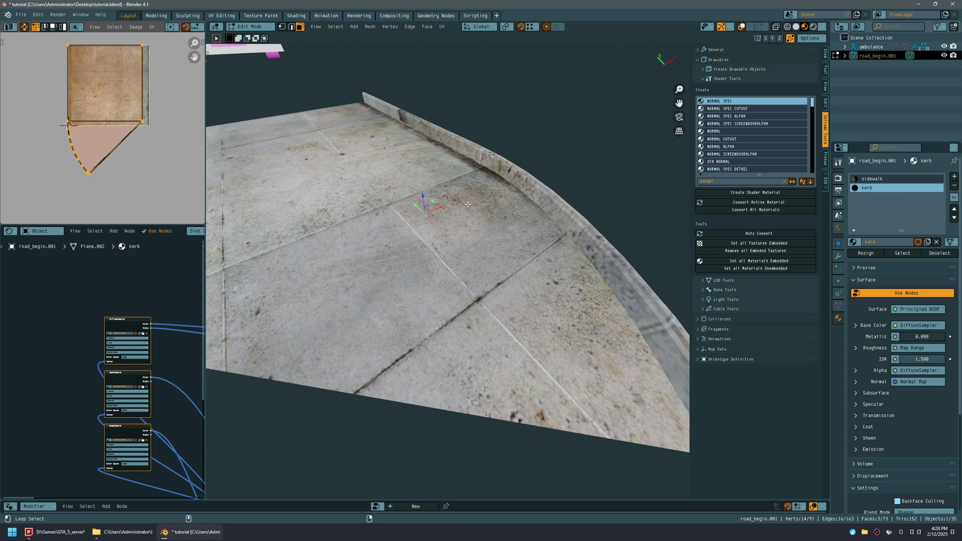
key("shift+alt+z")
middle_click_drag(468, 203, 503, 207)
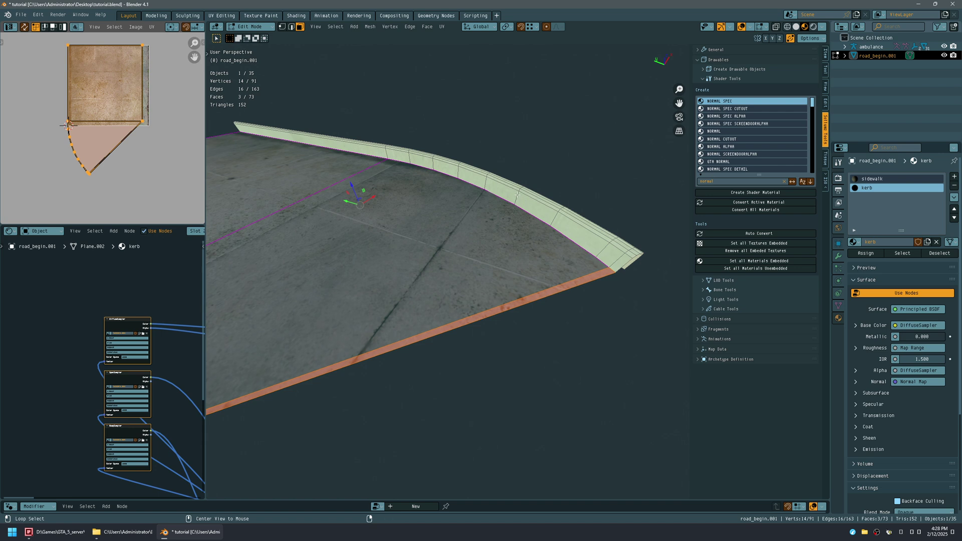
left_click(517, 195, "alt")
middle_click_drag(519, 195, 418, 262)
left_click(420, 282, "alt+shift")
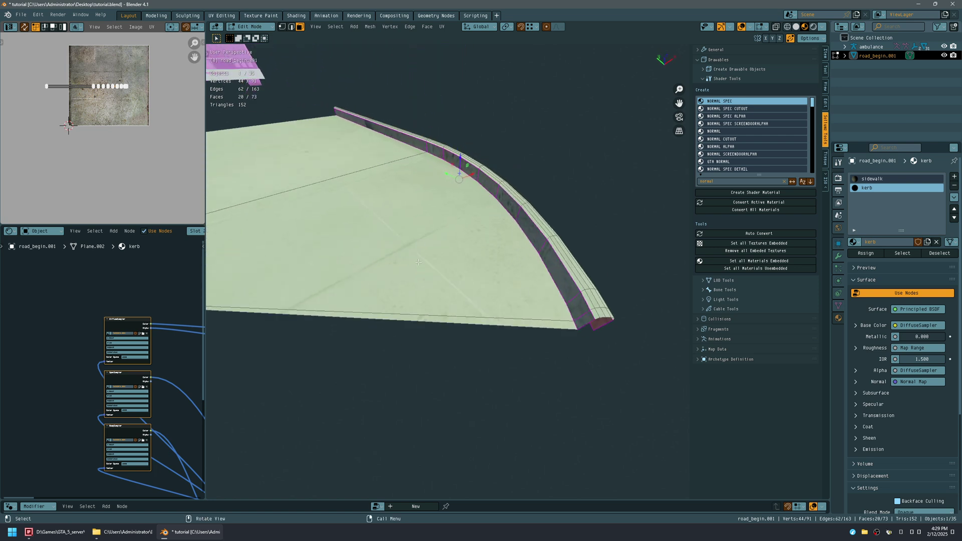
left_click(585, 289, "alt+shift")
left_click(587, 295, "alt+shift")
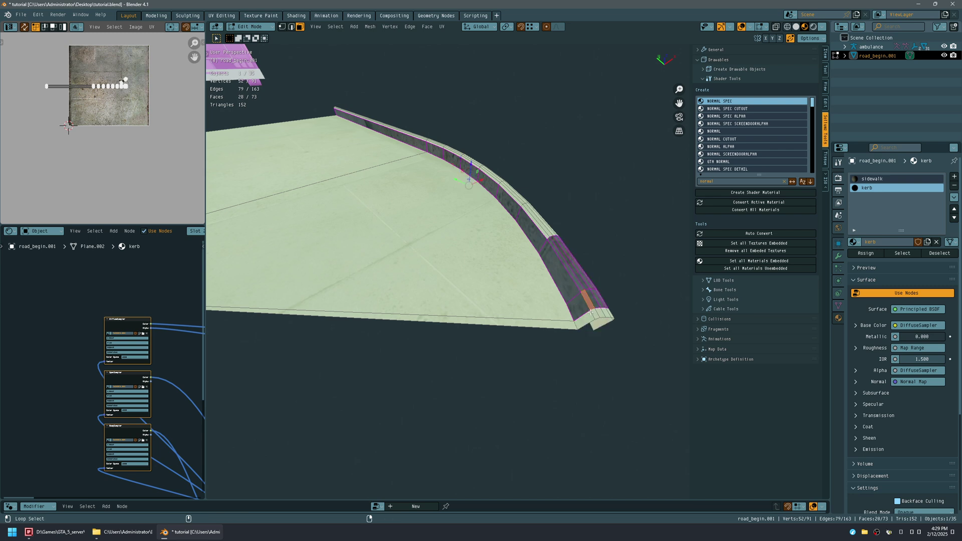
Step: Extend the selection to the remaining face loops along the curved and straight curb, leaving the sidewalk surface unselected
middle_click_drag(590, 312, 548, 268)
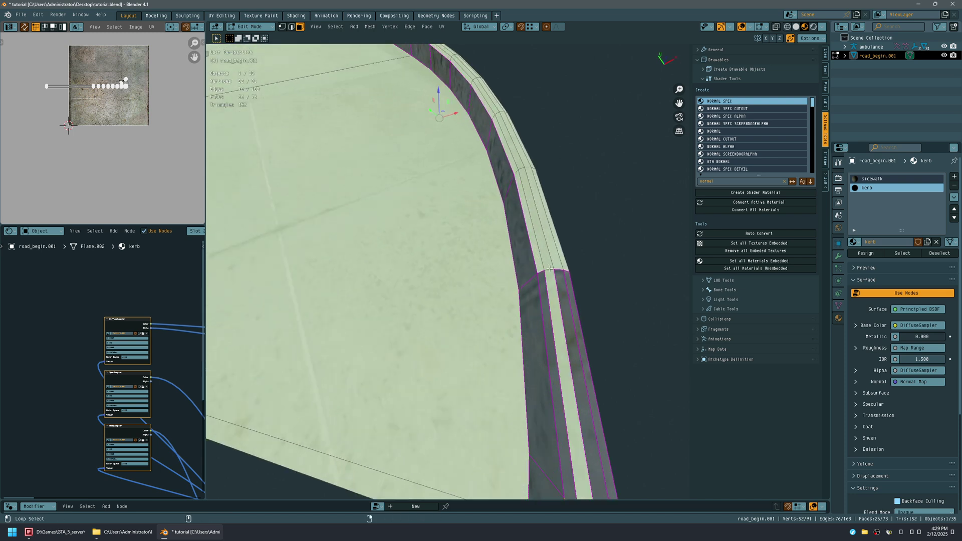
left_click(553, 269, "alt+shift")
left_click(555, 266, "alt+shift")
left_click(541, 270, "alt+shift")
middle_click_drag(540, 270, 439, 257)
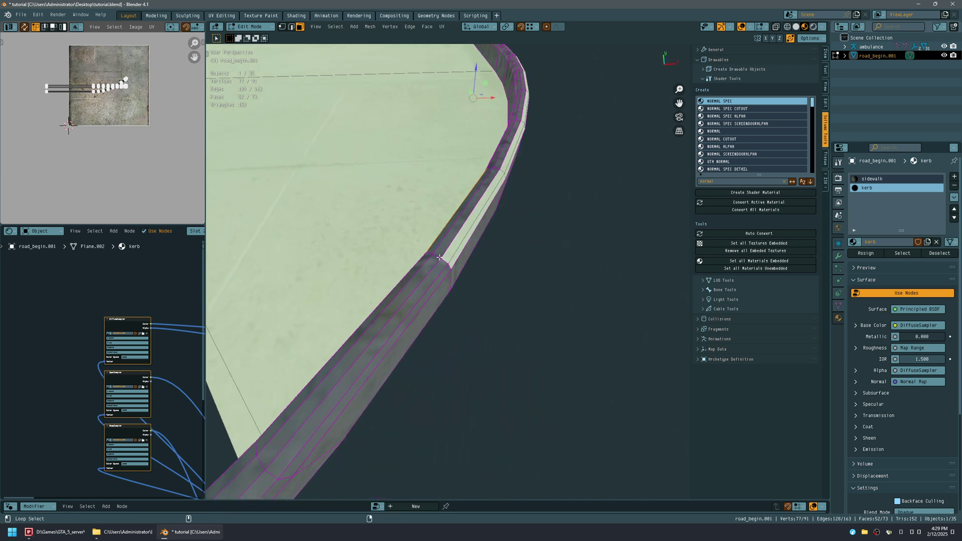
left_click(445, 260, "alt+shift")
left_click(449, 266, "alt+shift")
middle_click_drag(449, 265, 528, 262)
left_click(454, 255, "shift")
left_click(613, 217, "shift")
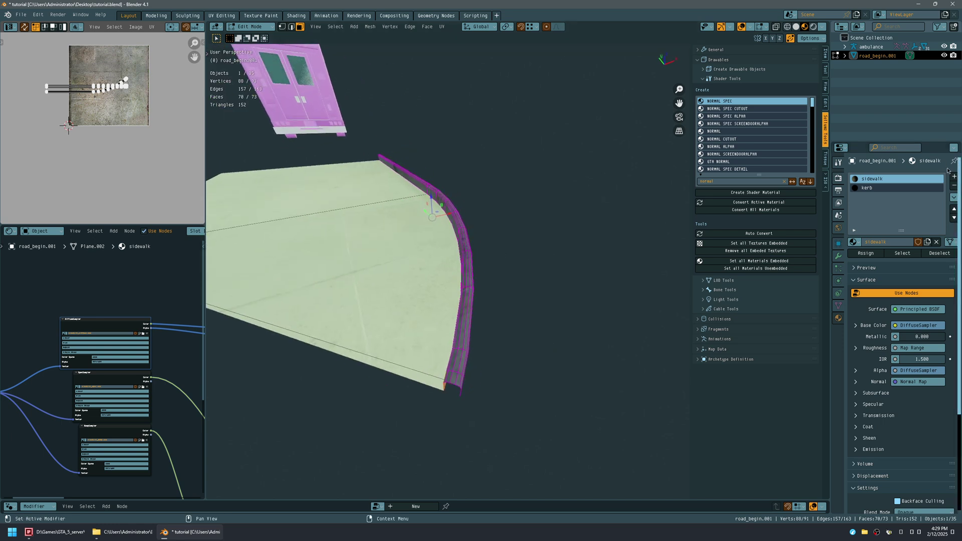
Step: Assign the kerb material to the selected curb faces and save the file
left_click(872, 189)
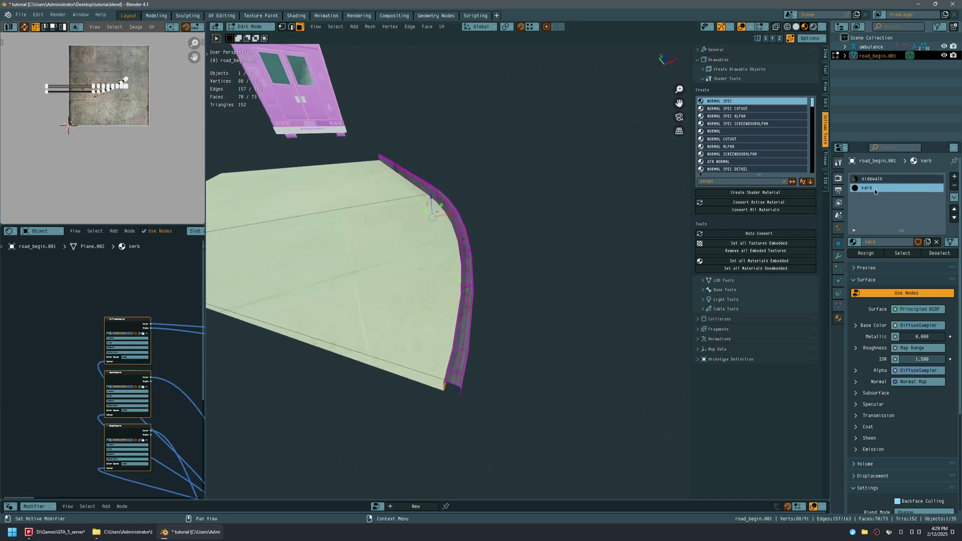
left_click(866, 254)
middle_click_drag(543, 257, 570, 253)
key("ctrl+s")
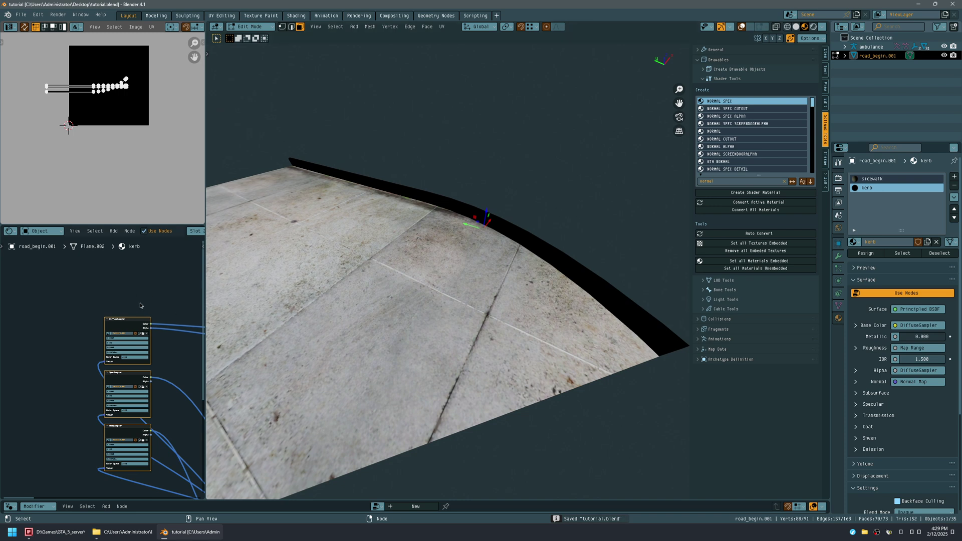
Step: Load kerb_diffuse.dds from the kerb texture folder into the kerb material's DiffuseSampler node, and move and widen that node
left_click(131, 322)
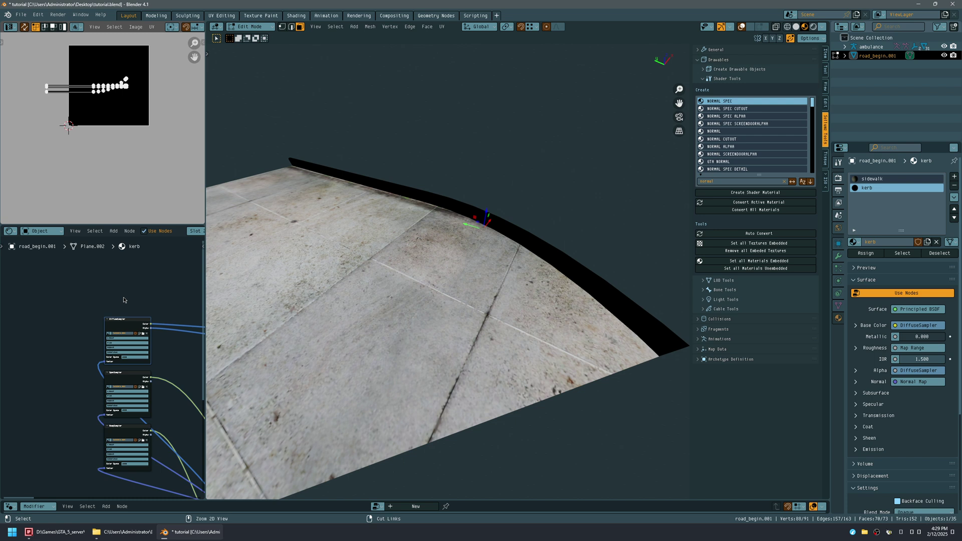
key("ctrl+space")
scroll(411, 293, "up", 5)
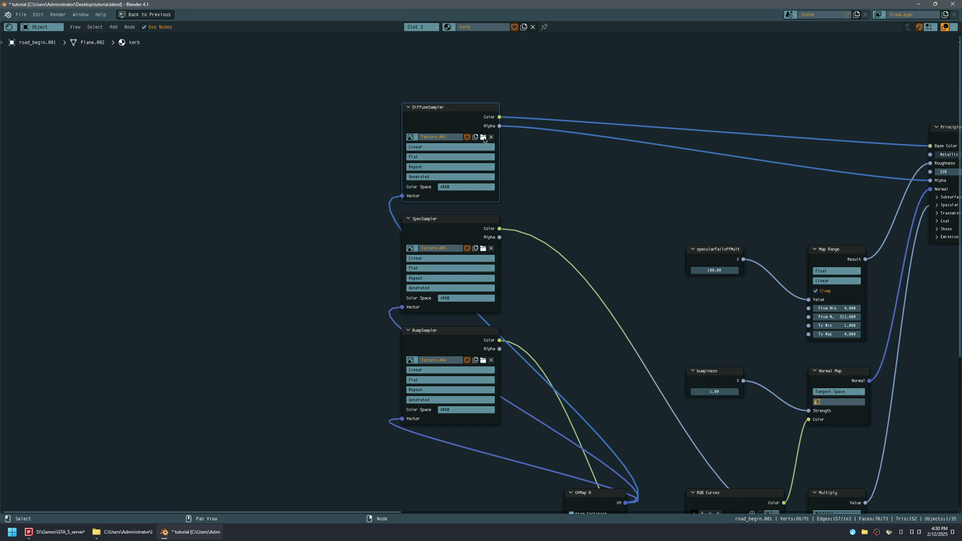
left_click(483, 136)
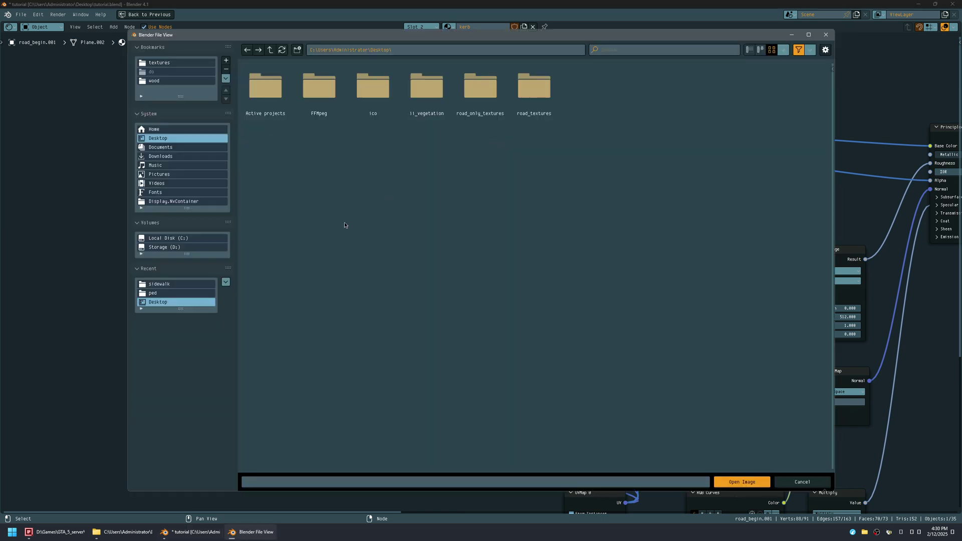
left_click(165, 284)
left_click(271, 50)
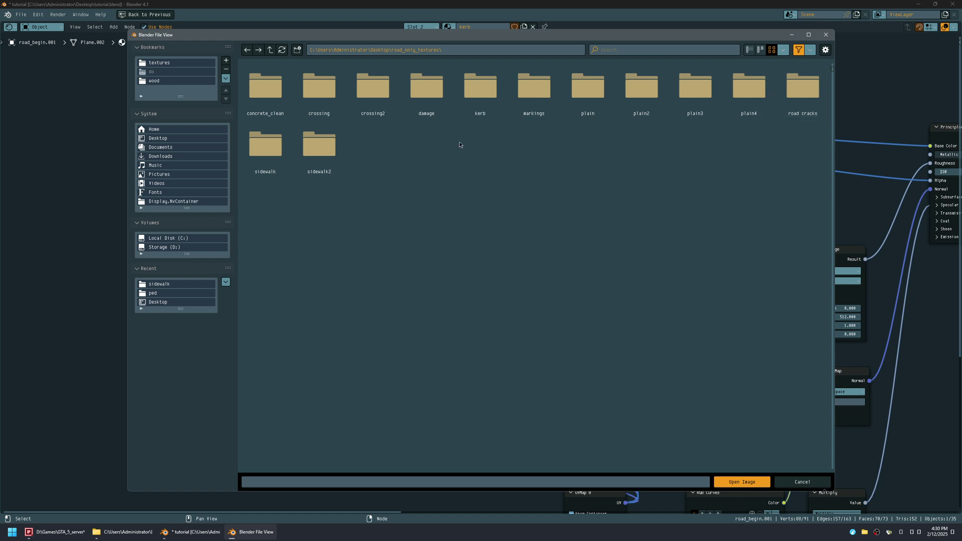
double_click(479, 100)
left_click(331, 99)
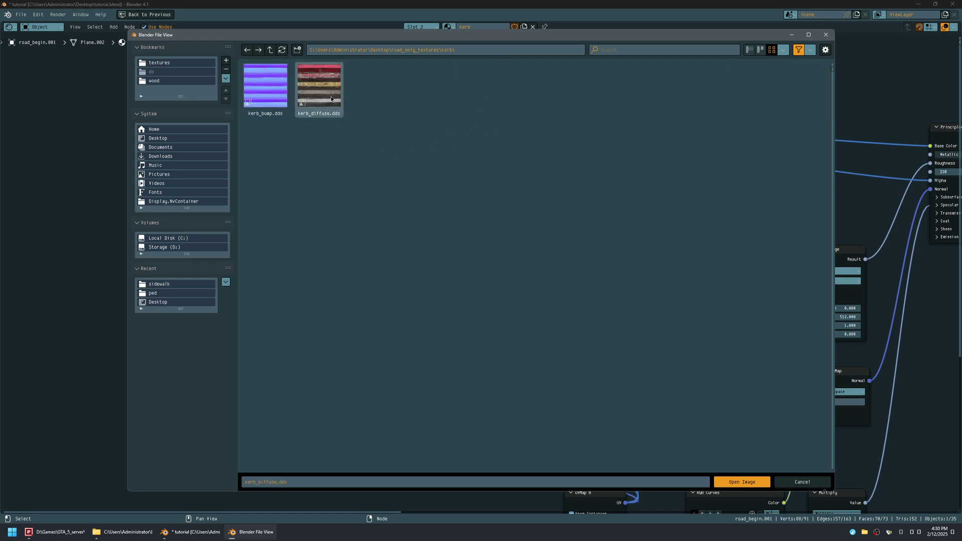
double_click(325, 91)
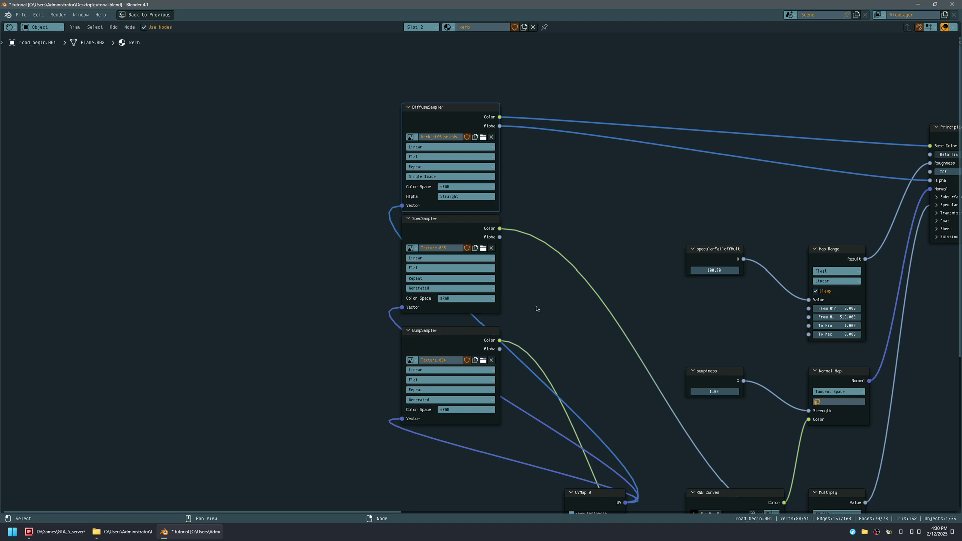
left_click_drag(462, 108, 469, 86)
left_click_drag(410, 109, 372, 111)
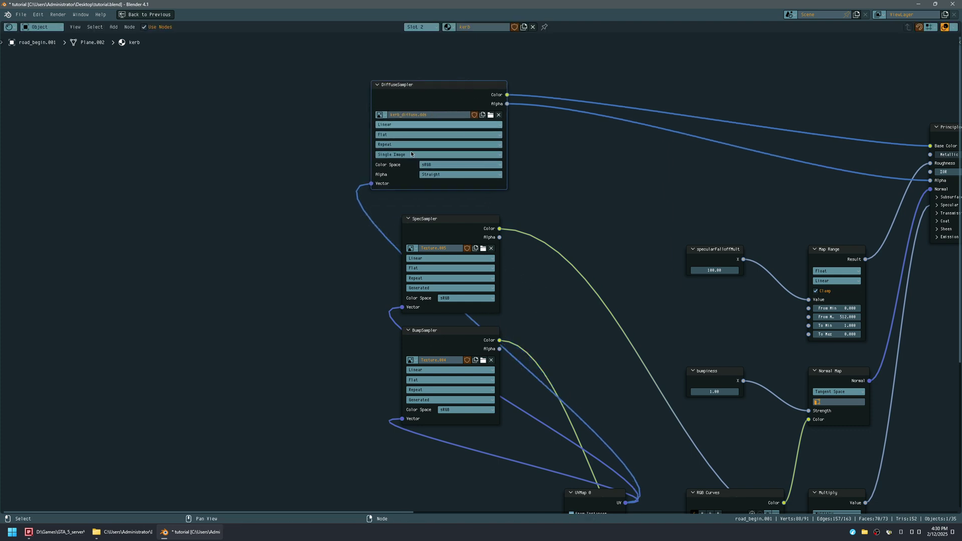
Step: Load kerb_bump.dds from the kerb folder into the BumpSampler node
left_click(483, 360)
left_click(155, 284)
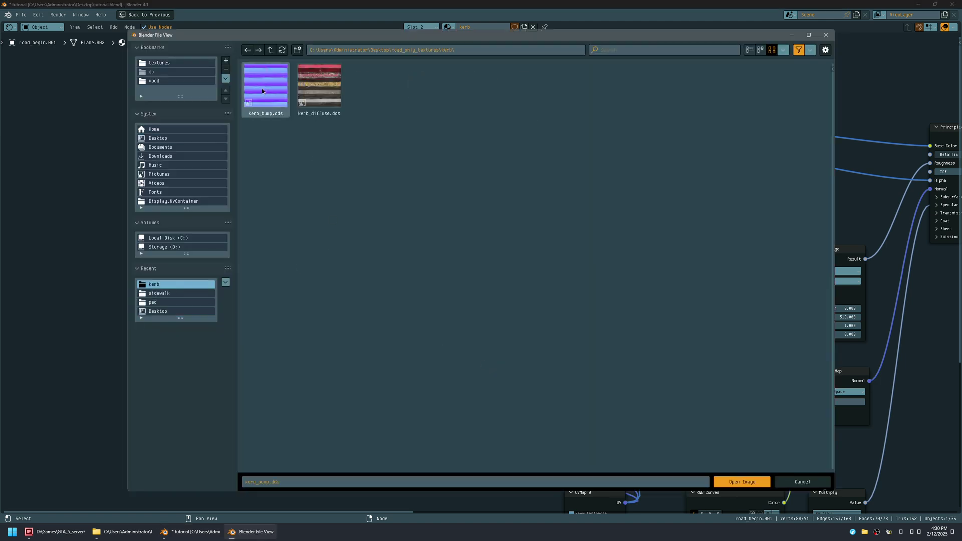
double_click(262, 90)
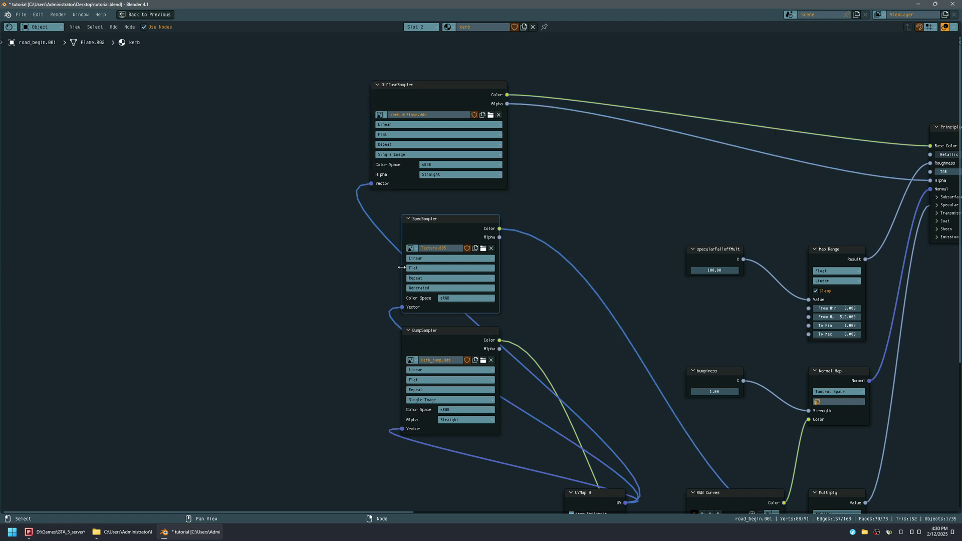
Step: Widen the SpecSampler node and load road_cracks_spec.dds from the road cracks folder into it
left_click_drag(401, 267, 373, 269)
left_click(483, 248)
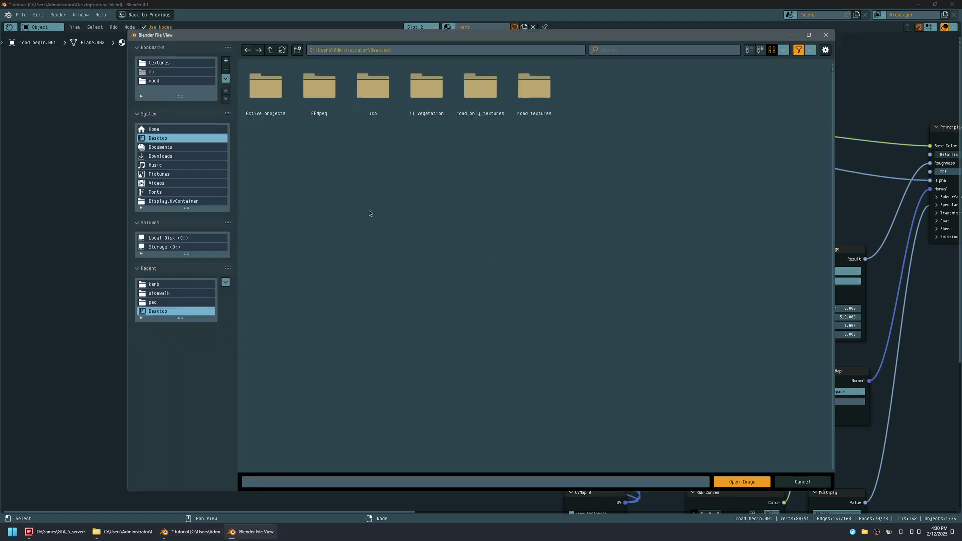
left_click(161, 284)
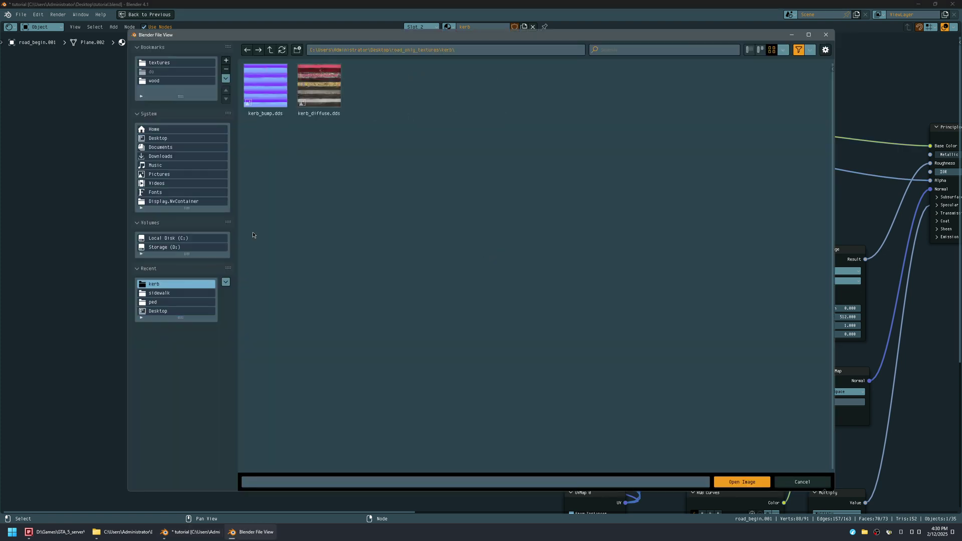
left_click(269, 50)
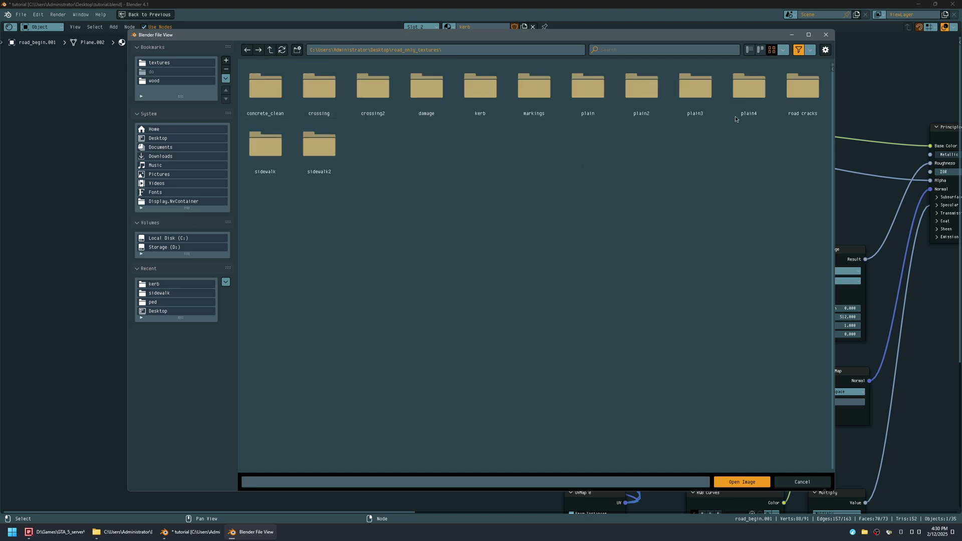
double_click(804, 93)
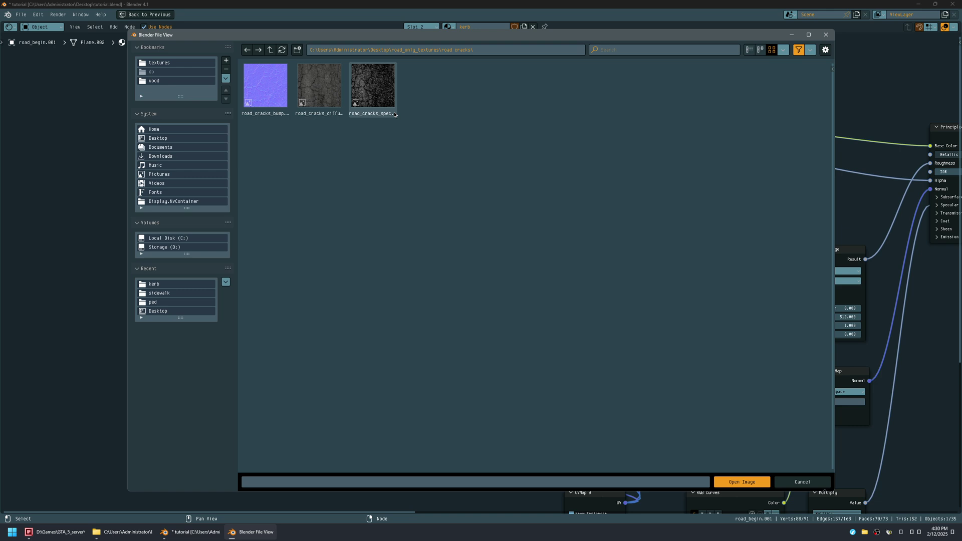
left_click(372, 84)
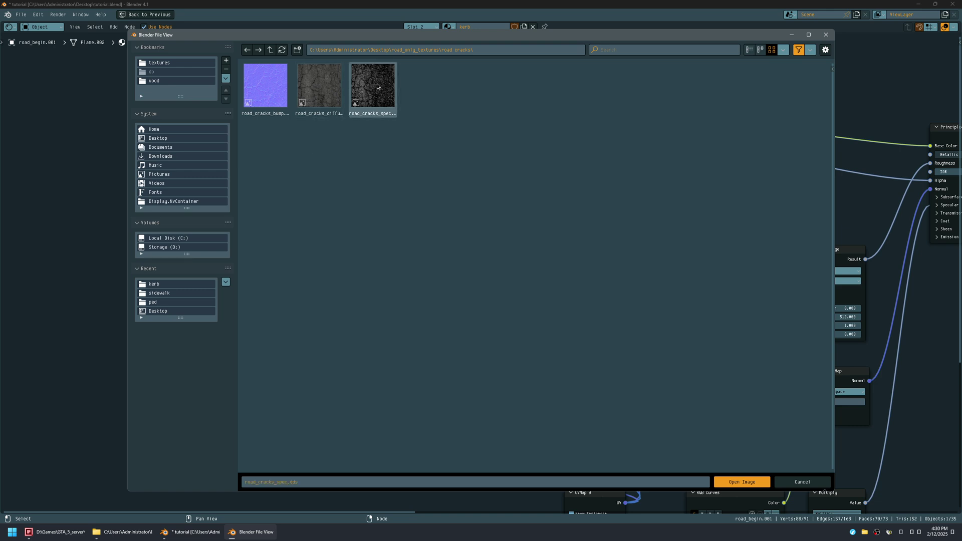
left_click(761, 51)
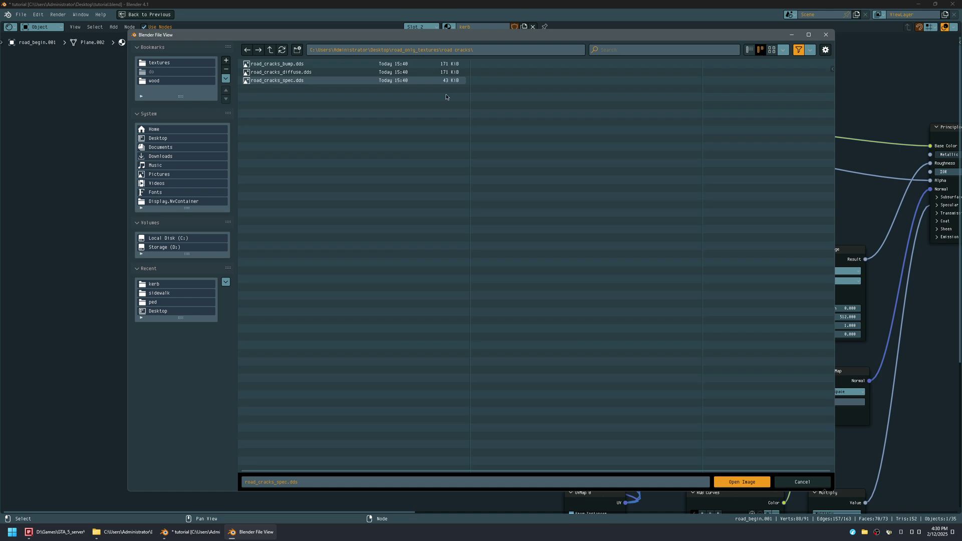
left_click(283, 73)
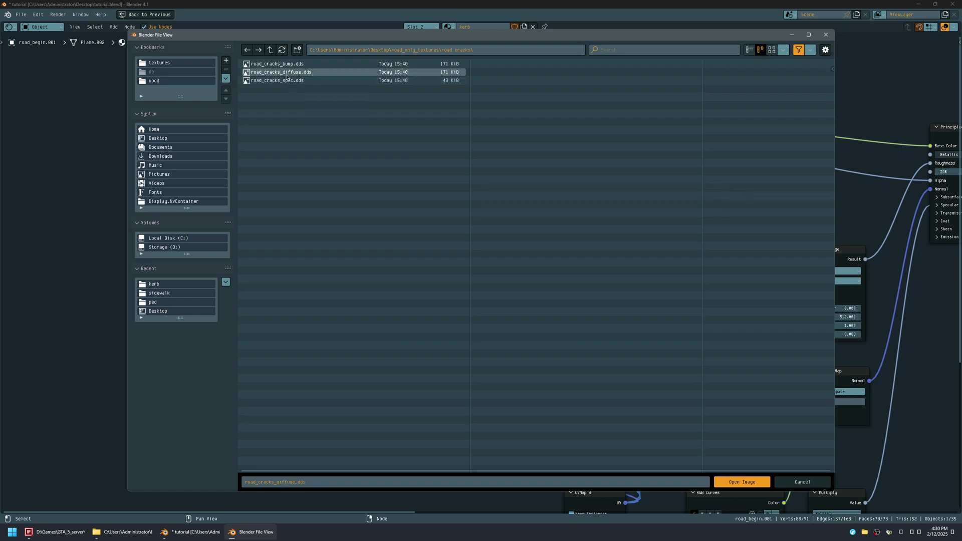
left_click(286, 81)
left_click(737, 482)
Step: Widen the BumpSampler node and move the SpecSampler node up so the sampler nodes are spaced apart
middle_click_drag(545, 340, 541, 340)
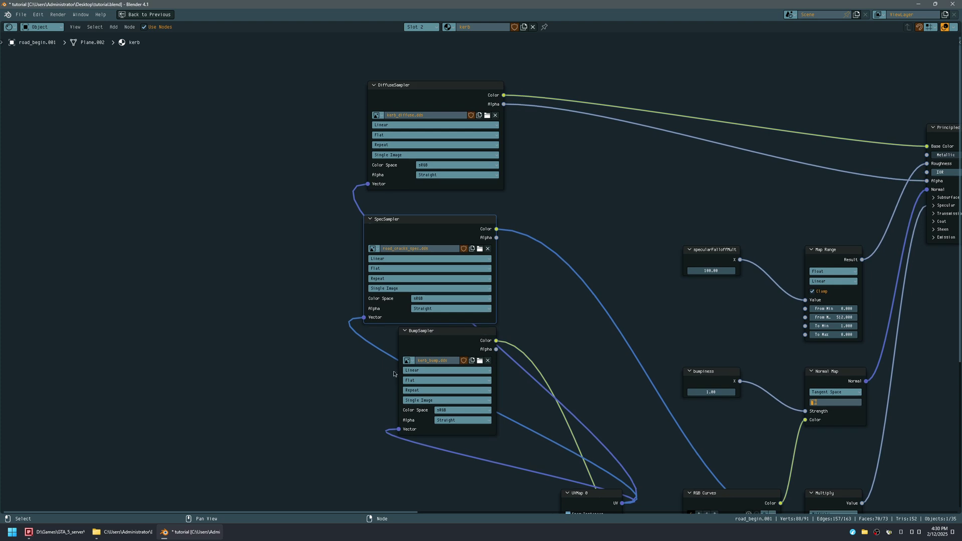
left_click_drag(398, 378, 352, 378)
middle_click_drag(511, 284, 501, 270)
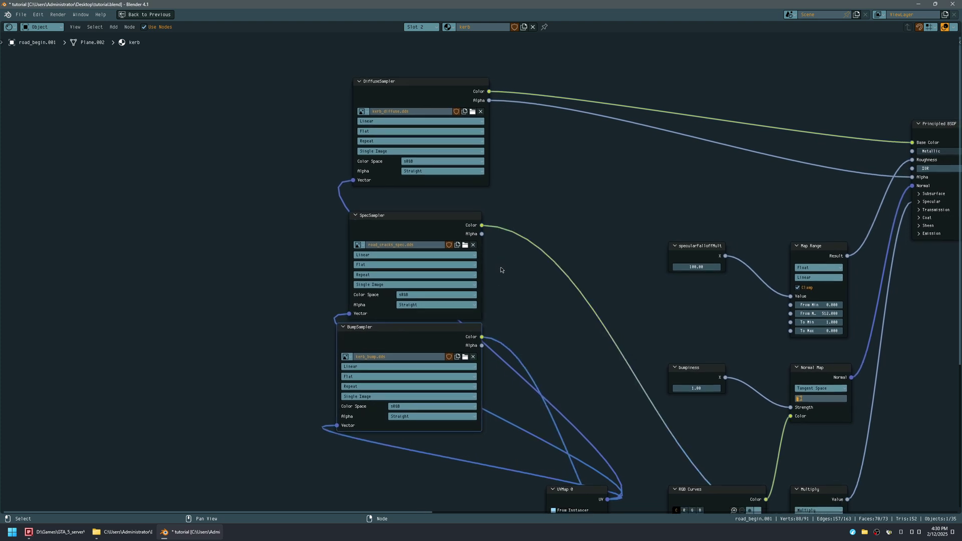
left_click_drag(434, 218, 429, 207)
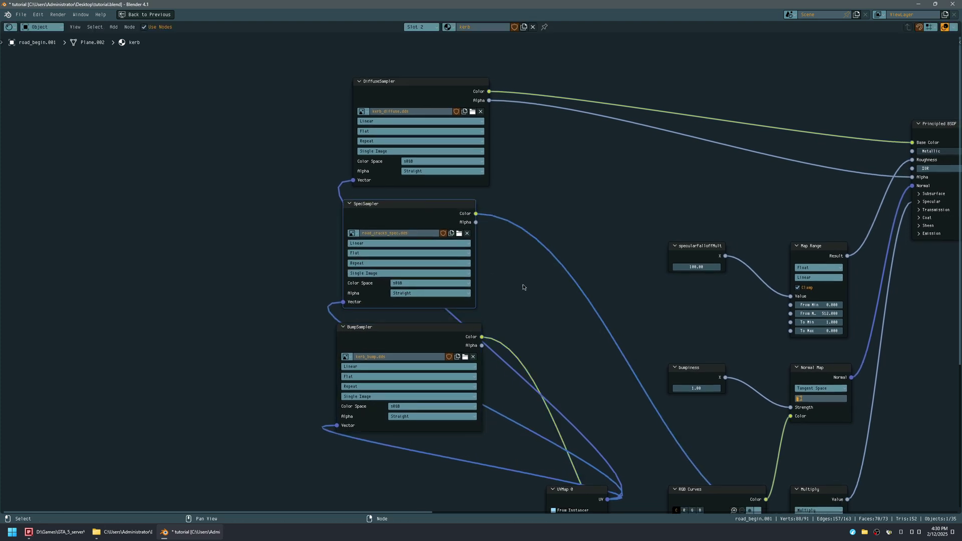
Step: Restore the multi-editor layout and make the DiffuseSampler node active so kerb_diffuse.dds backs the UV editor
middle_click_drag(522, 287, 569, 298)
key("ctrl+space")
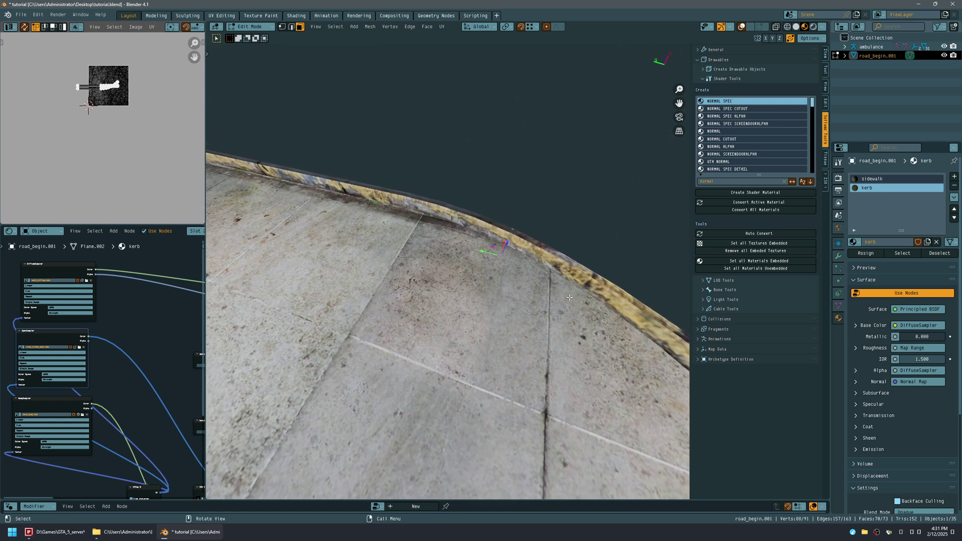
left_click(71, 265)
middle_click_drag(125, 160, 142, 164)
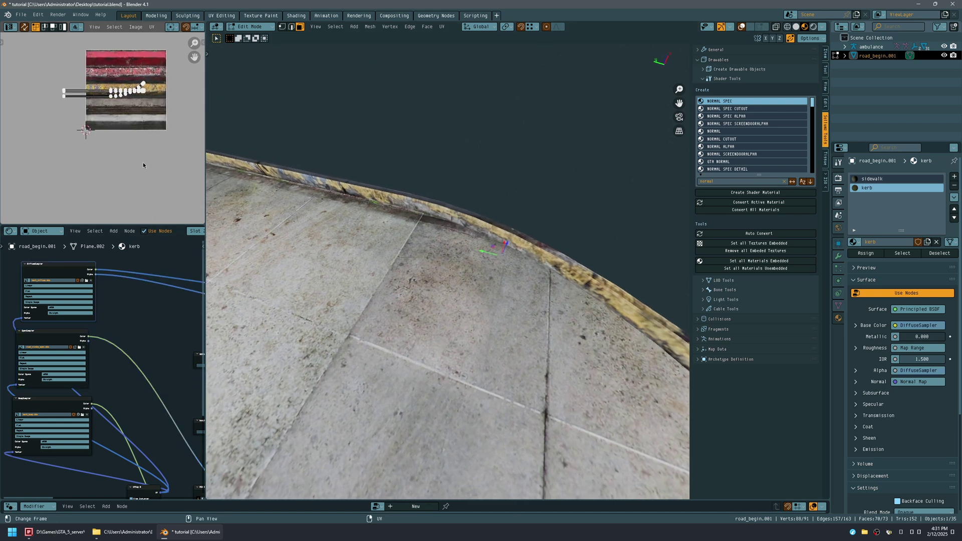
Step: Widen the UV editor, hide the viewport sidebar, and switch off the viewport overlays to see the textured kerb
left_click_drag(204, 204, 354, 204)
key("n")
middle_click_drag(639, 347, 600, 213)
key("shift+alt+z")
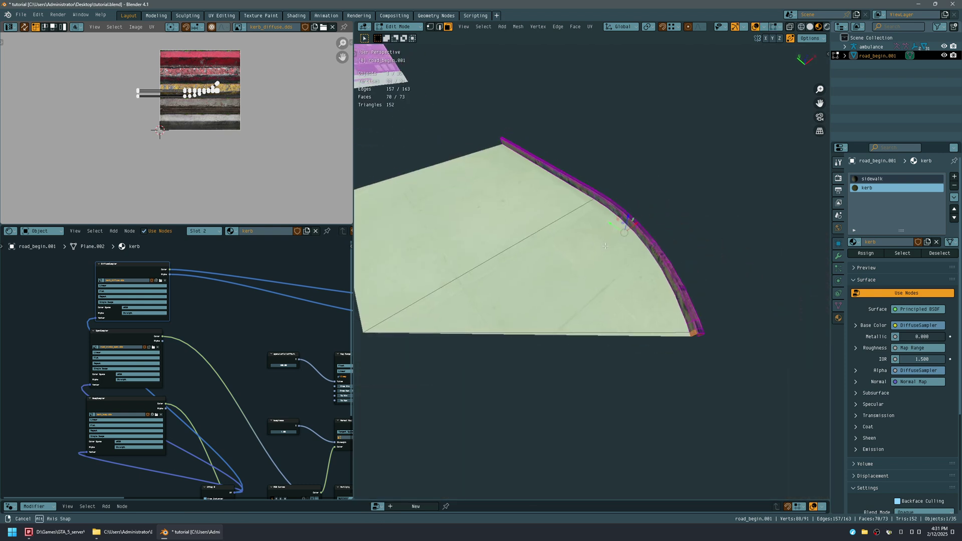
key("shift+alt+z")
key("shift+alt+z")
key("shift+alt+z")
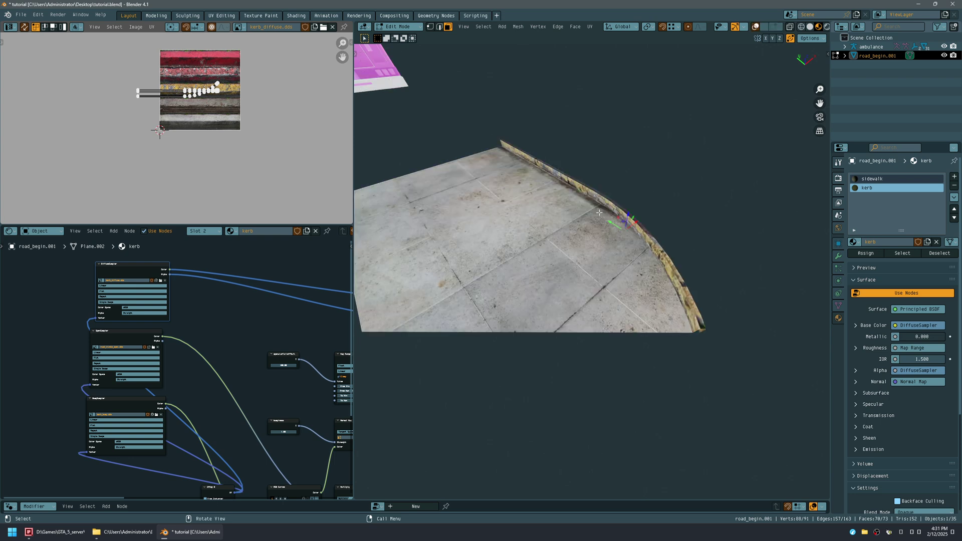
key("shift+alt+z")
key("shift+alt+z")
middle_click_drag(598, 213, 591, 167)
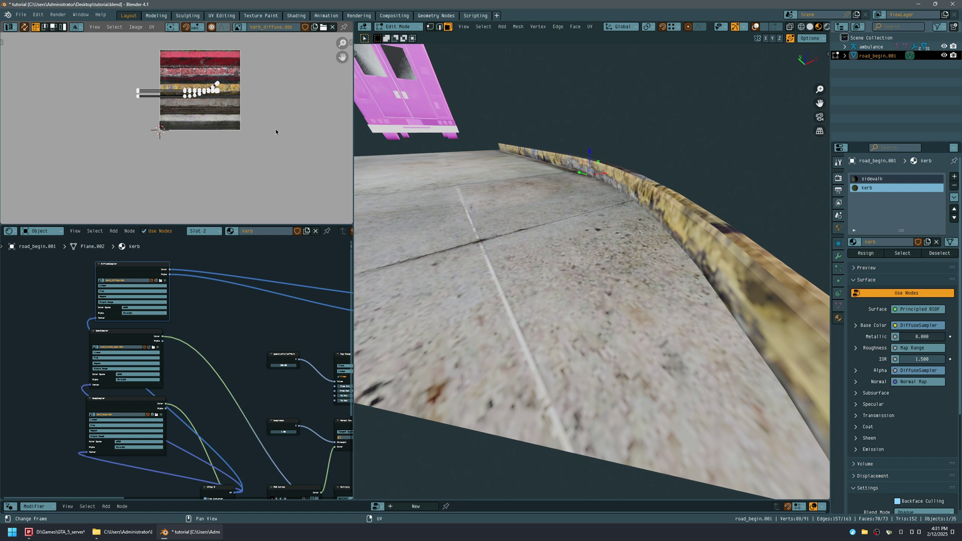
Step: Move all kerb UVs up from the yellow band onto the red and white band of the kerb texture
key("a")
key("g")
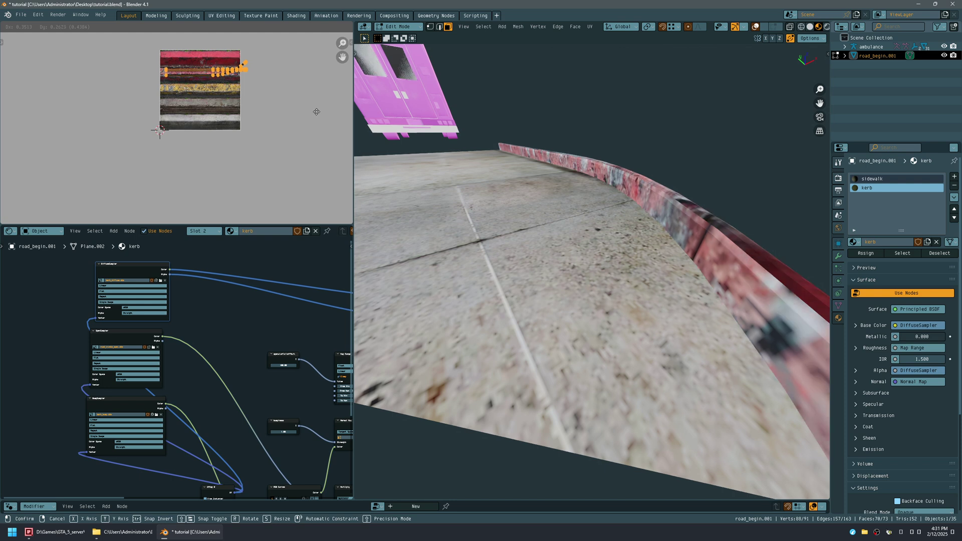
left_click(316, 111)
middle_click_drag(290, 105, 294, 136)
middle_click_drag(501, 225, 541, 238)
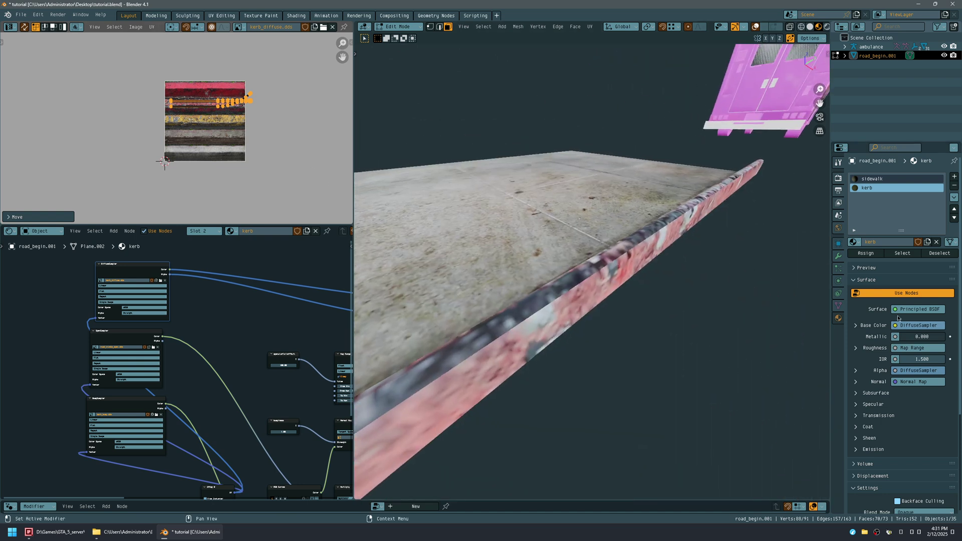
Step: Try a cube projection on the kerb faces, then unwrap them with Smart UV Project at 66° with axis-aligned vertical rotation
key("n")
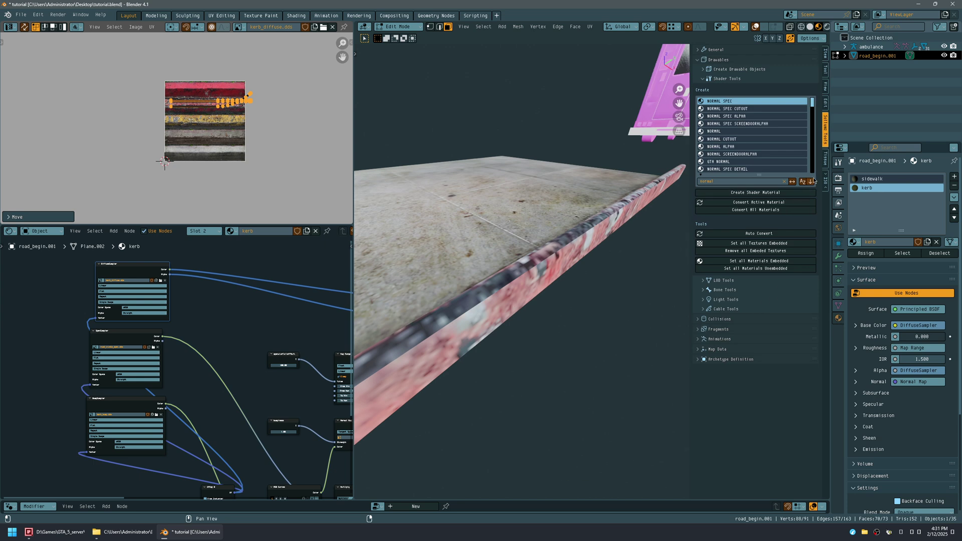
left_click(826, 181)
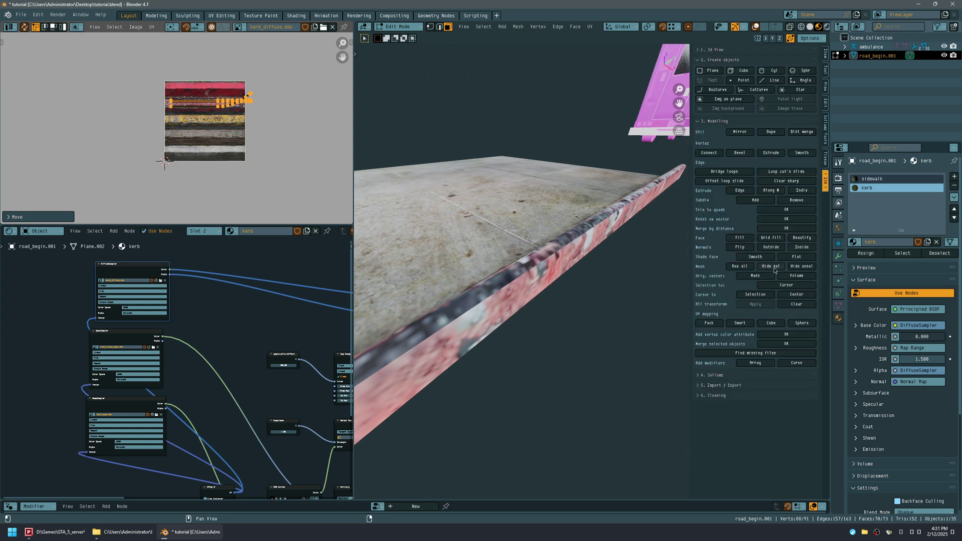
left_click(772, 323)
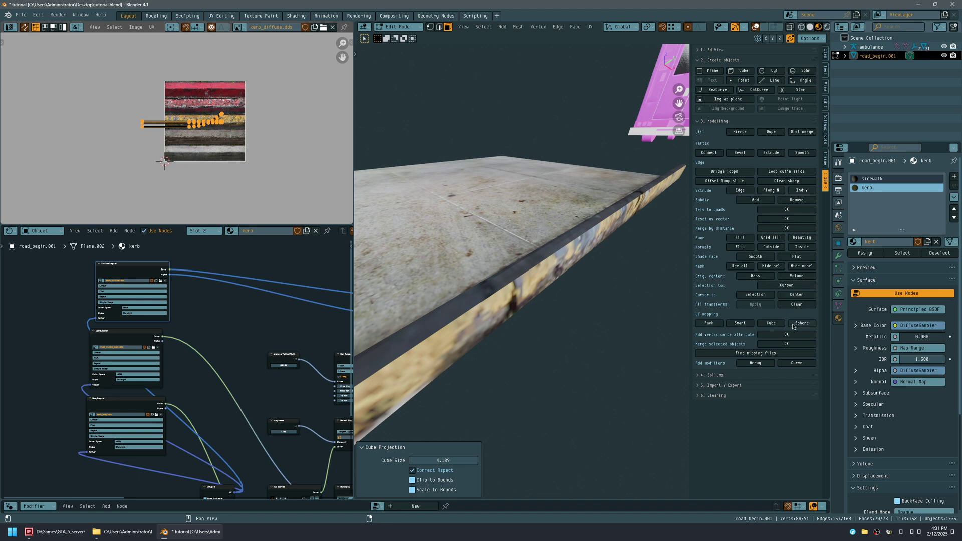
left_click(740, 323)
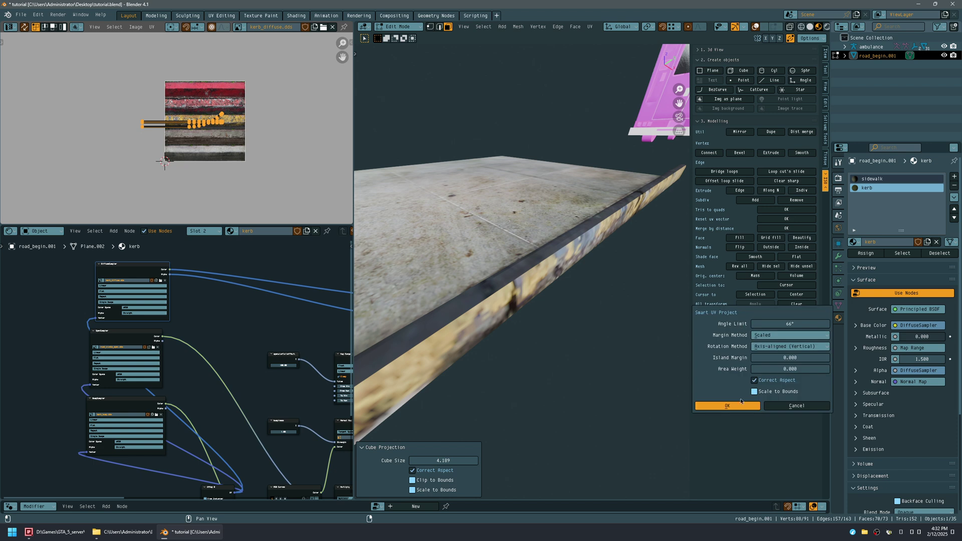
left_click(739, 403)
middle_click_drag(580, 296, 407, 182)
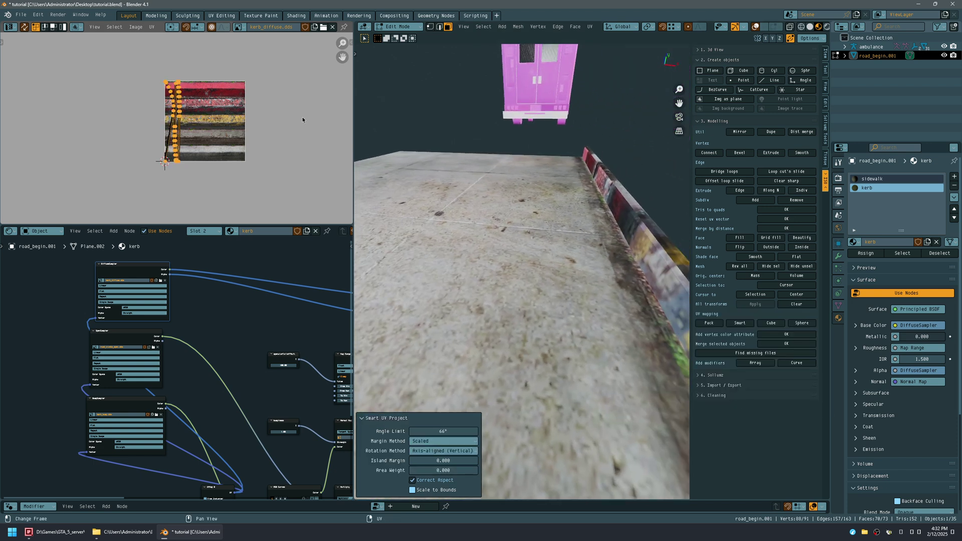
Step: Rotate all kerb UVs to run horizontally and move them onto the red and white band of the kerb texture
key("a")
key("r")
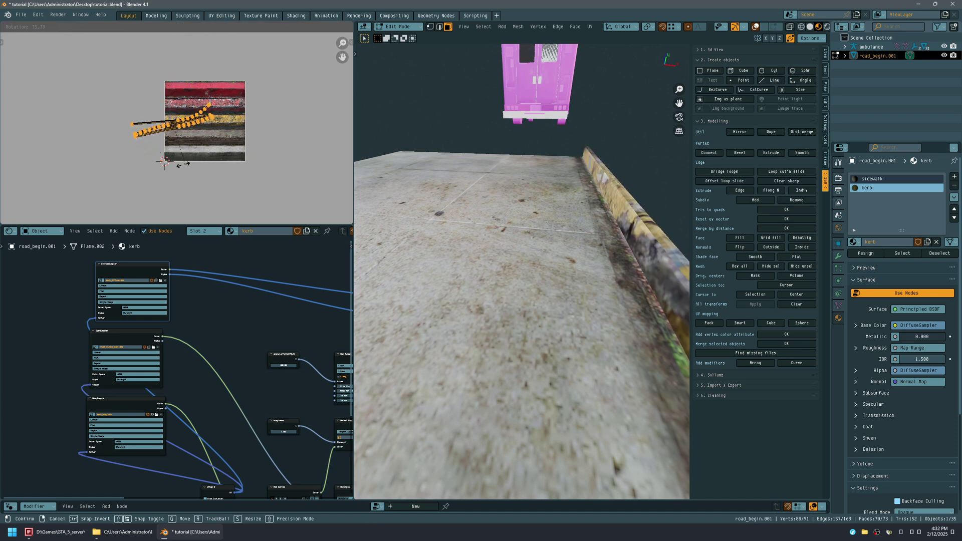
left_click(175, 158)
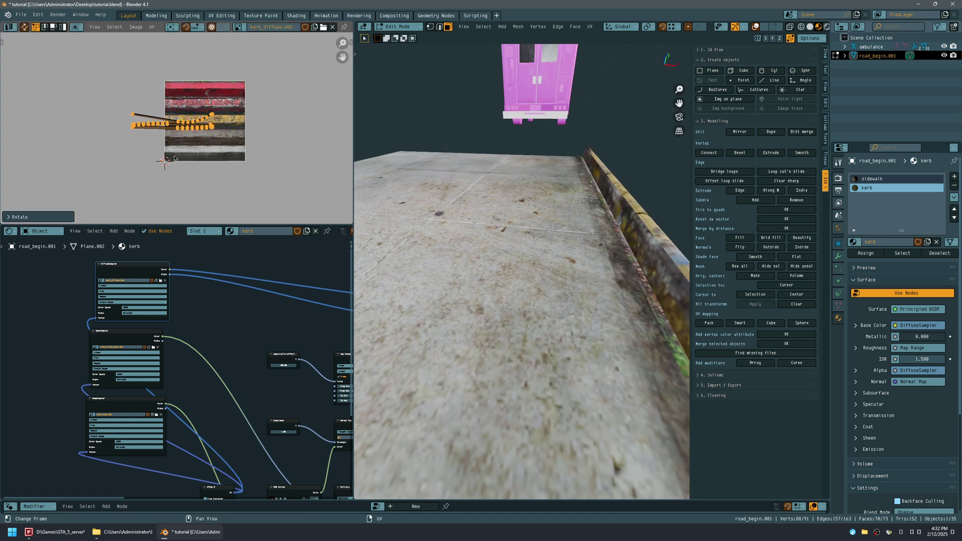
key("g")
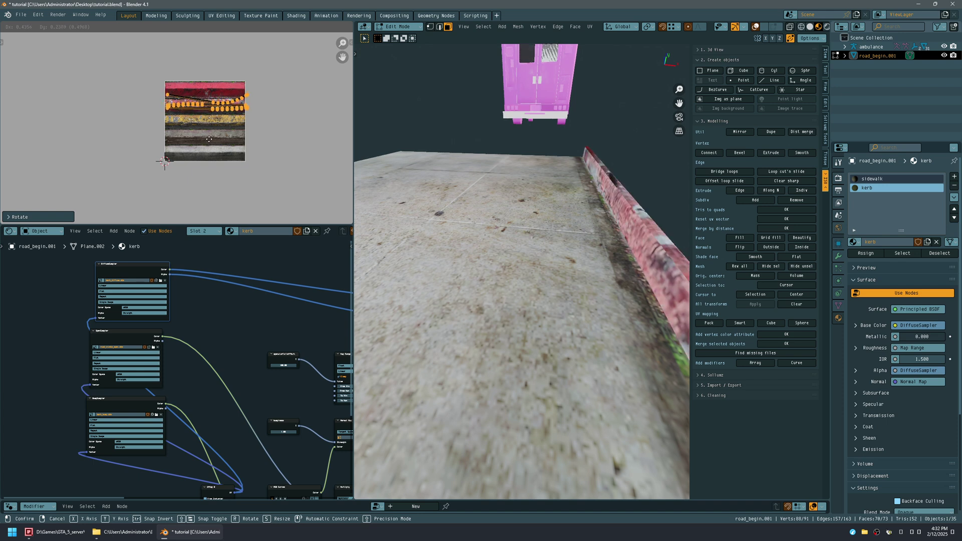
left_click(244, 148)
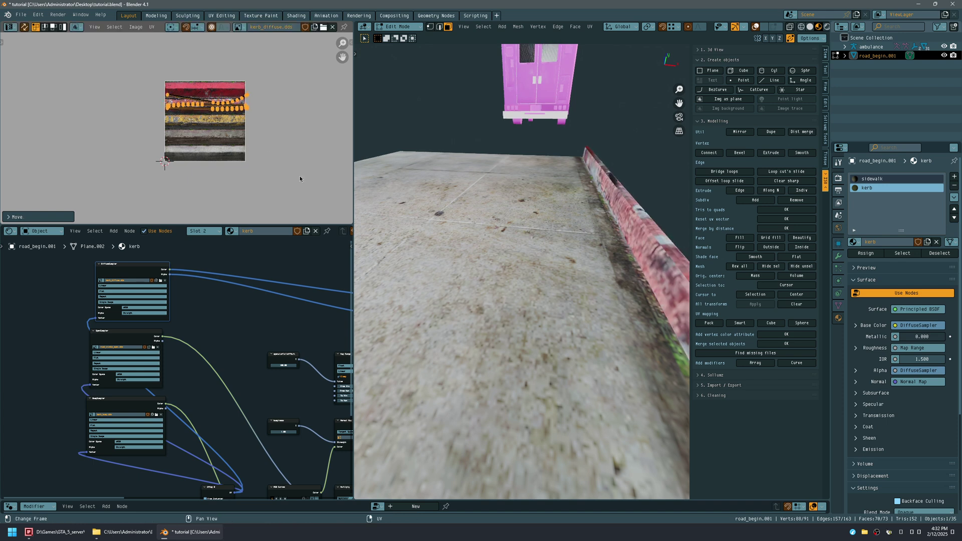
Step: Scale the kerb UVs down slightly to fit the texture width, and enlarge the UV editor over the node editor
key("s")
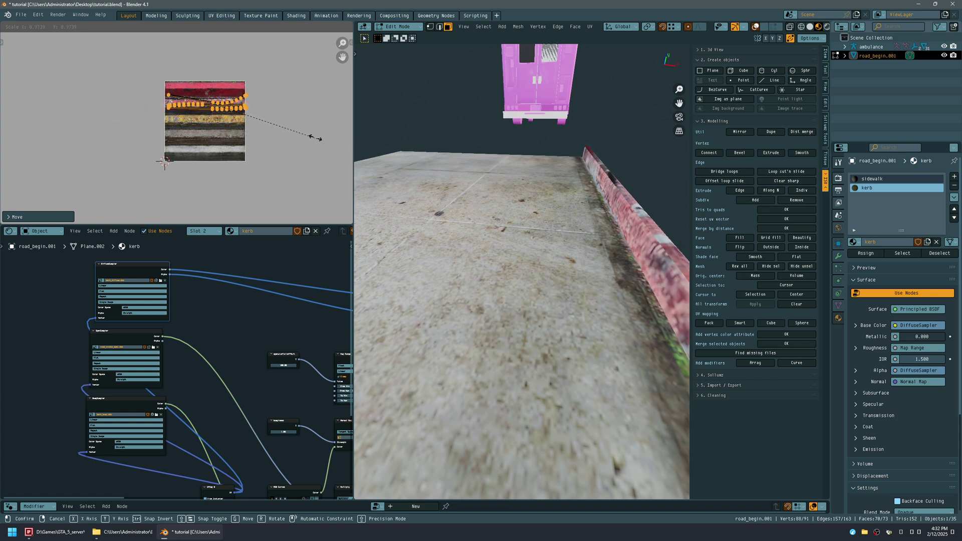
left_click(303, 133)
middle_click_drag(264, 107, 273, 135)
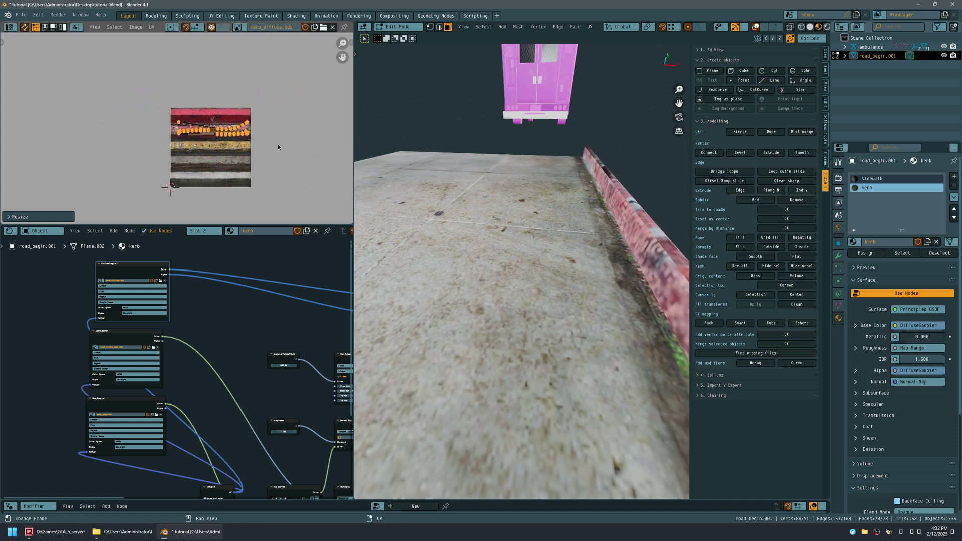
left_click_drag(289, 225, 291, 484)
middle_click_drag(272, 355, 307, 174)
middle_click_drag(540, 255, 651, 248)
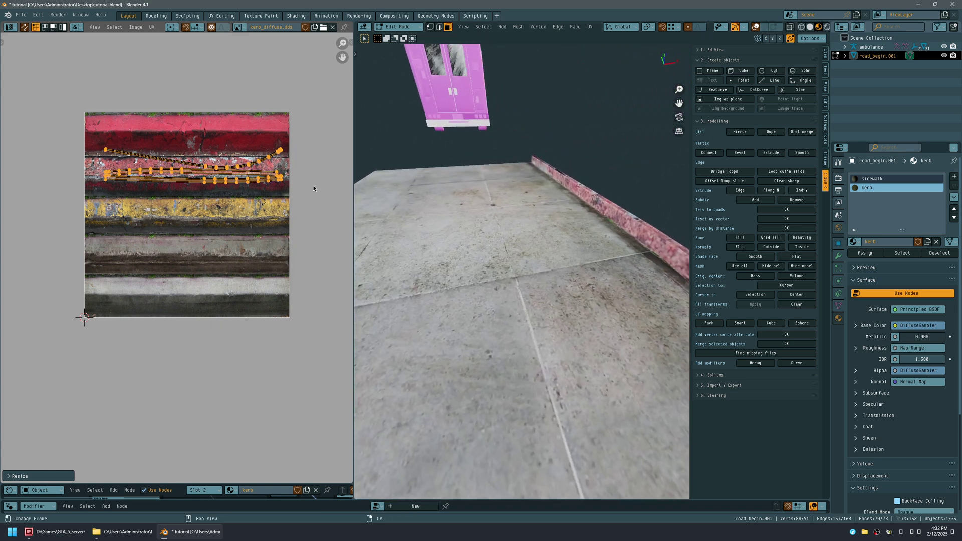
scroll(195, 168, "up", 1)
scroll(196, 168, "up", 1)
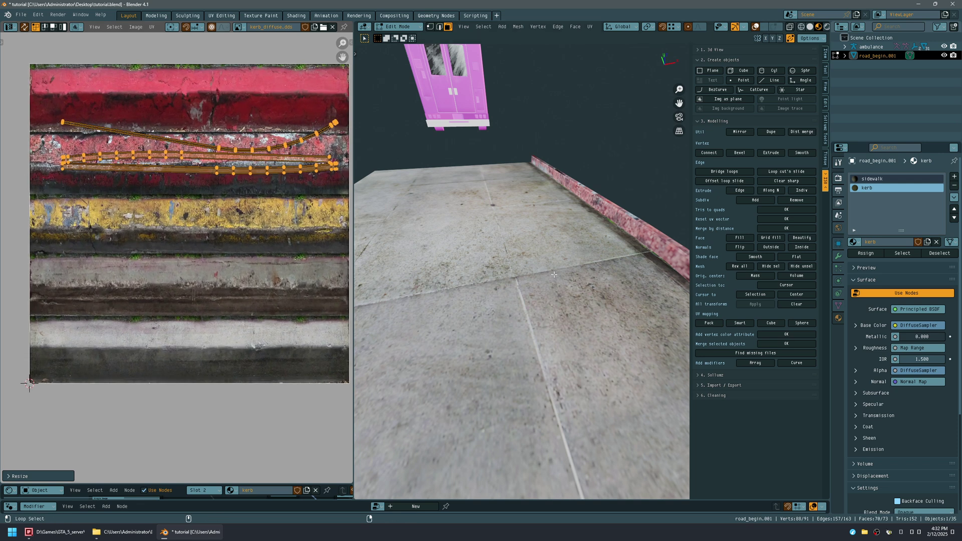
Step: Turn the viewport overlays back on and select the whole curved upper strip of the kerb UVs in edge selection mode
left_click(597, 243, "alt")
middle_click_drag(596, 238, 357, 245)
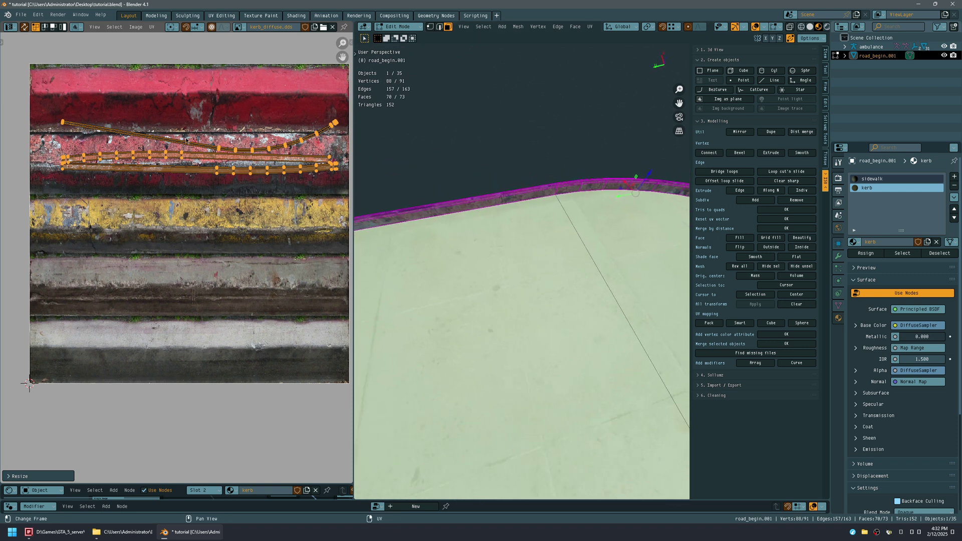
middle_click_drag(215, 140, 225, 181)
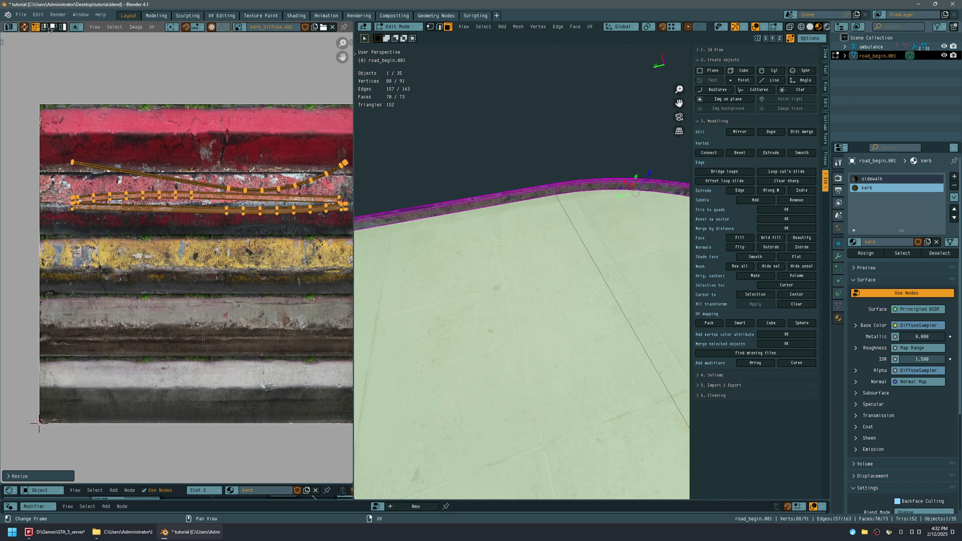
left_click(46, 28)
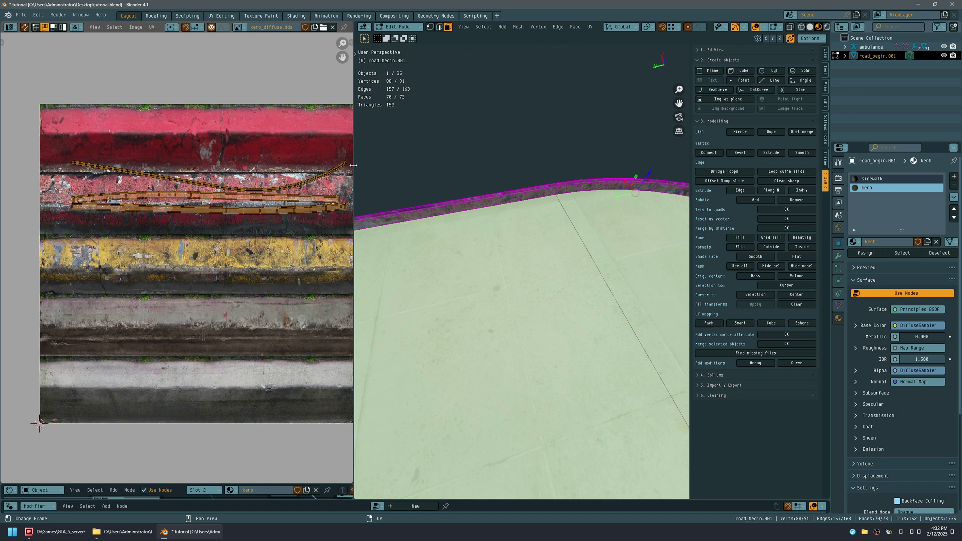
left_click(133, 173, "alt")
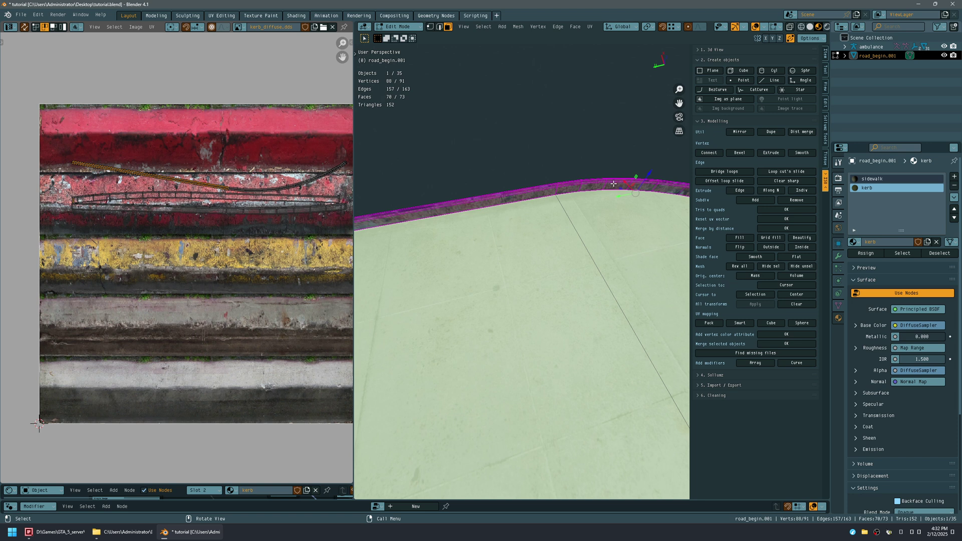
middle_click_drag(604, 214, 500, 227)
middle_click_drag(257, 159, 222, 121)
left_click_drag(33, 82, 337, 157)
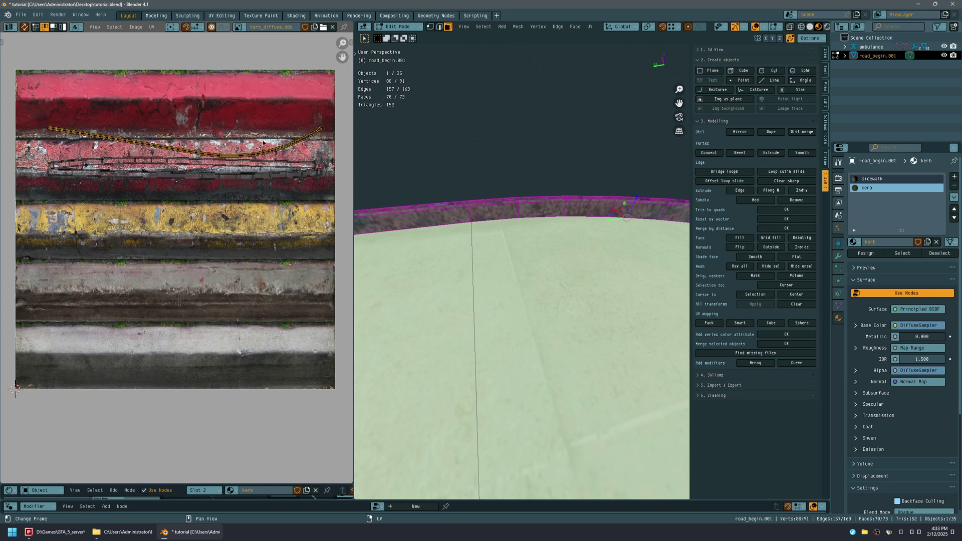
key("g")
right_click(231, 126)
Step: Try to lasso-select edges of the flatter UV strip below the curved one
left_click_drag(143, 166, 143, 166, "ctrl")
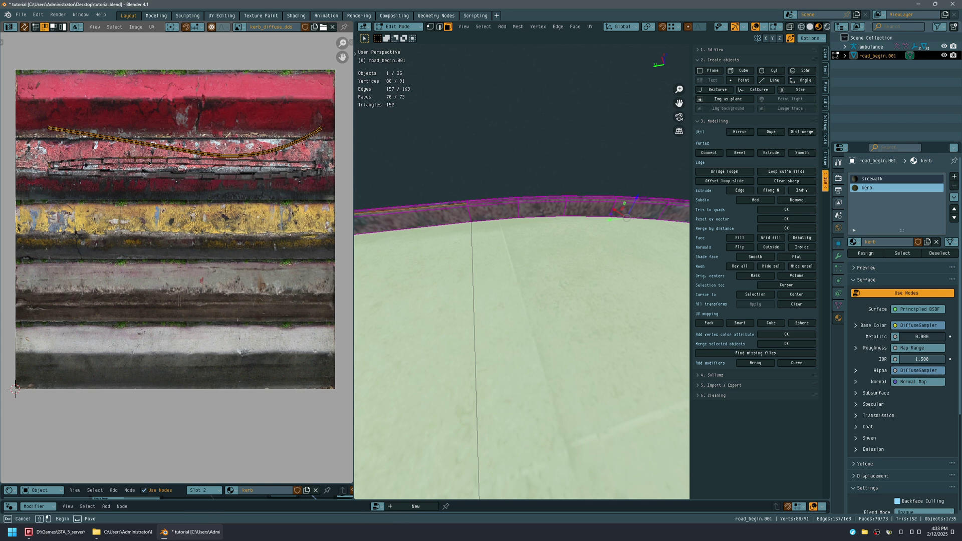
left_click_drag(123, 152, 155, 170, "ctrl")
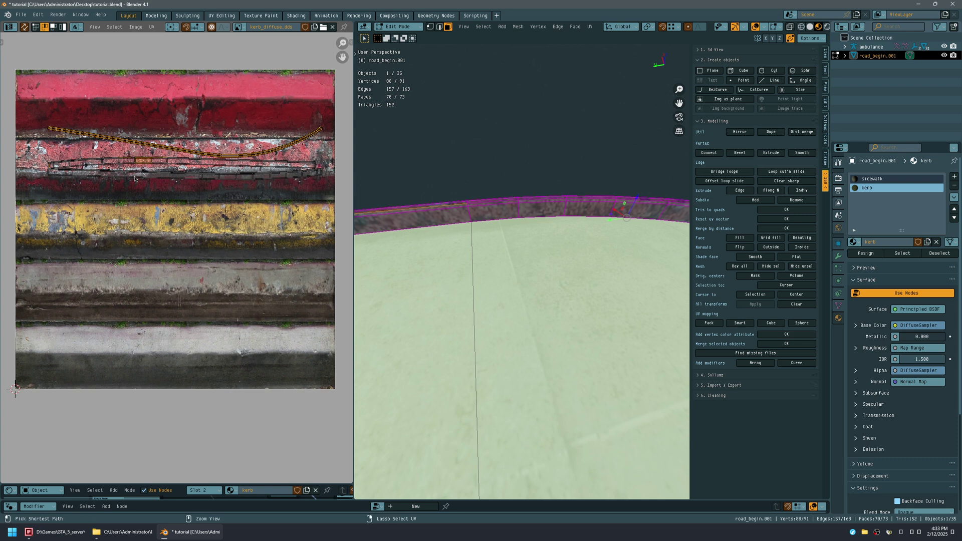
scroll(134, 181, "up", 3)
left_click_drag(121, 120, 189, 161)
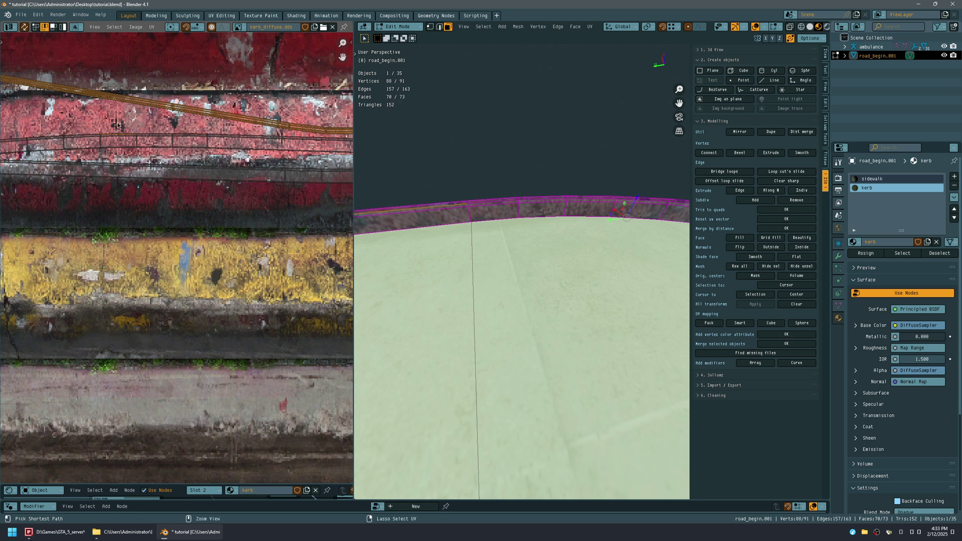
scroll(158, 163, "down", 4)
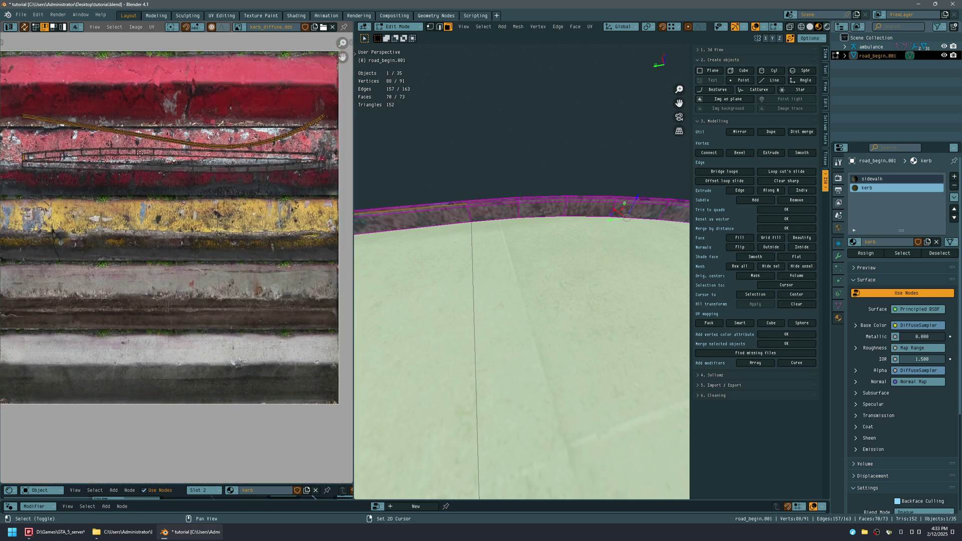
Step: Reposition the curved UV strip slightly higher, across the border between the dark red and the red and white bands
key("g")
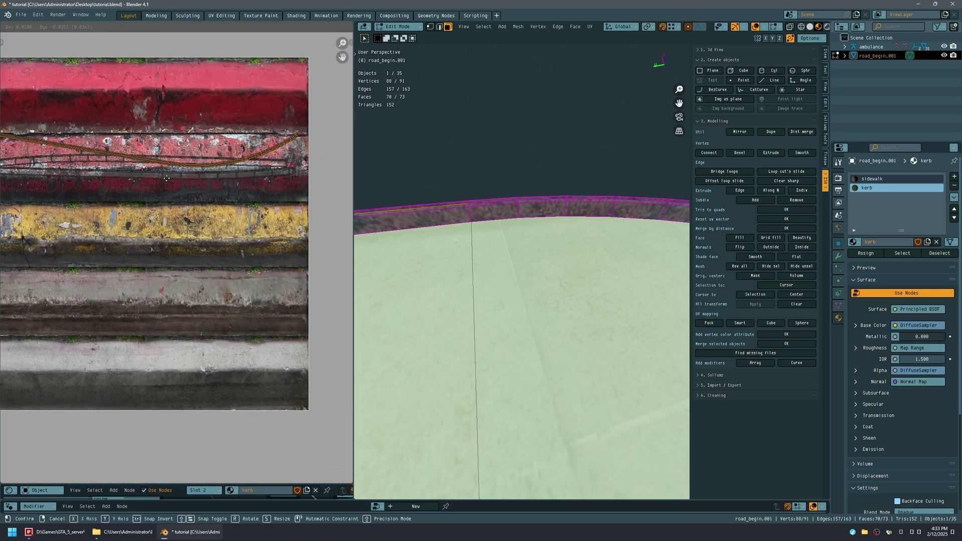
left_click(163, 183)
middle_click_drag(444, 227, 524, 260)
key("g")
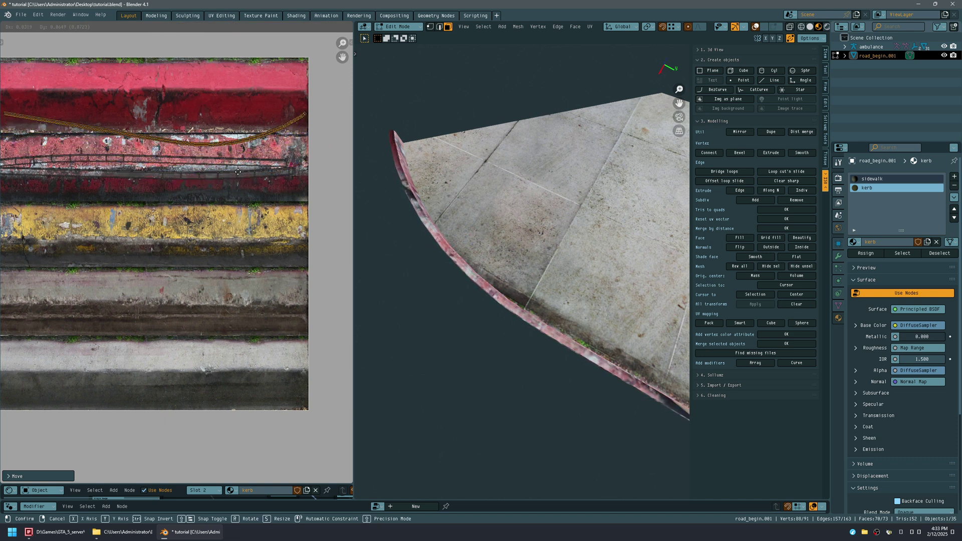
left_click(238, 172)
middle_click_drag(238, 175, 258, 187)
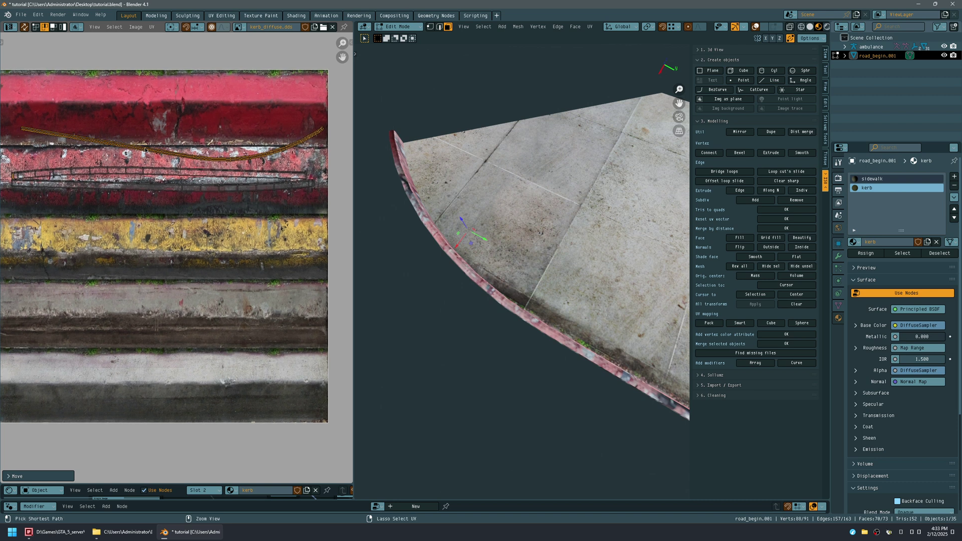
Step: In UV vertex selection mode, select the right-hand vertex columns of the curved kerb strip and move them vertically into the dark red band
scroll(146, 150, "up", 4)
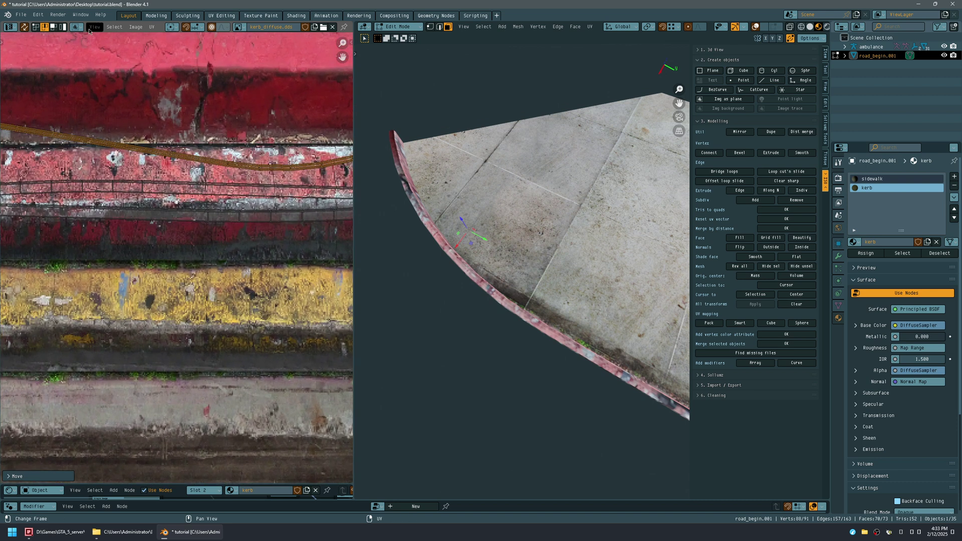
left_click(35, 27)
left_click_drag(203, 142, 343, 177)
middle_click_drag(289, 148, 234, 147)
left_click_drag(229, 137, 336, 171)
middle_click_drag(315, 133, 260, 159)
left_click_drag(256, 150, 304, 187)
middle_click_drag(228, 176, 251, 171)
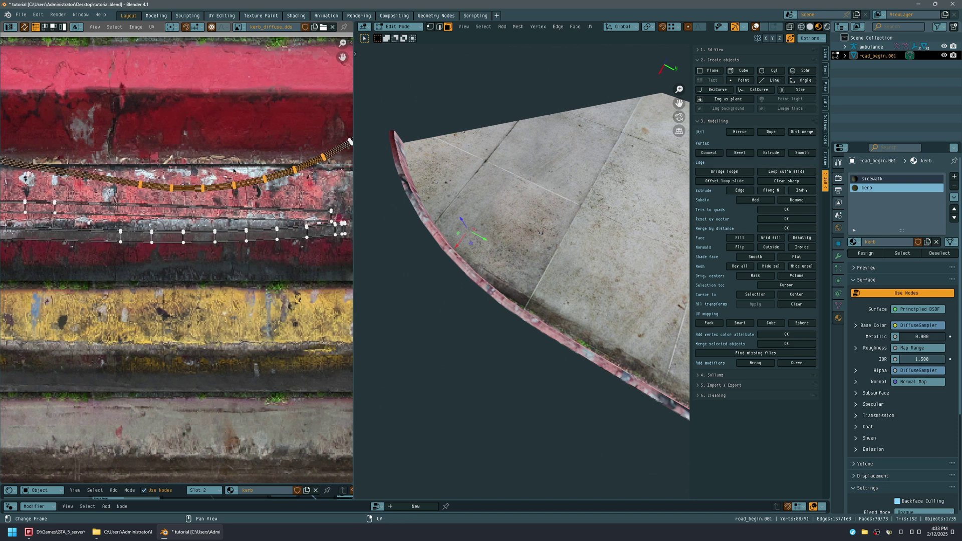
scroll(231, 184, "down", 1)
key("g")
key("y")
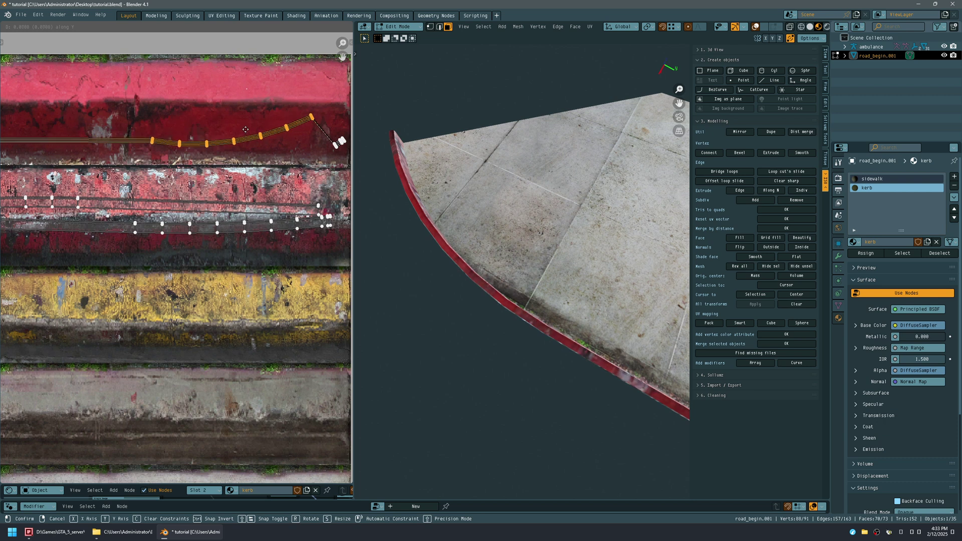
left_click(246, 122)
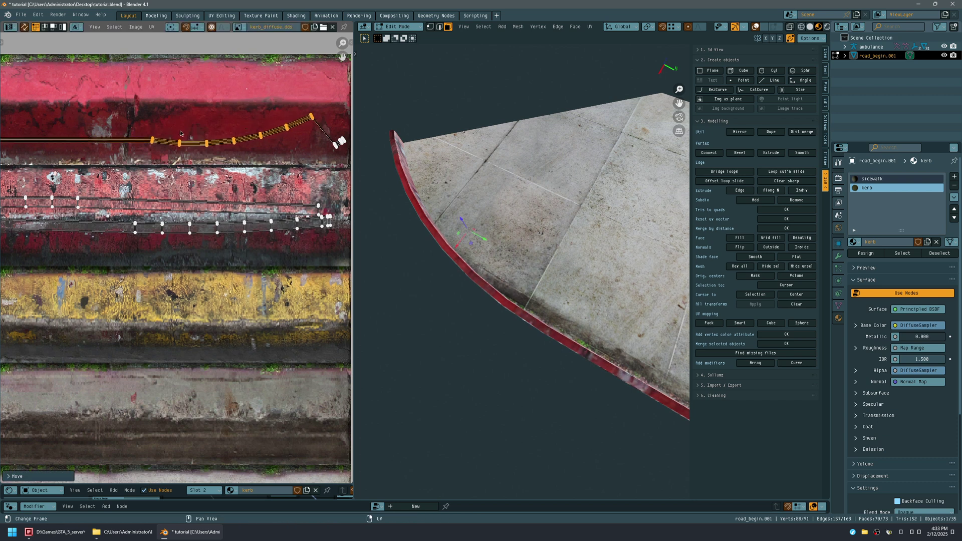
Step: Align the three sagging vertex columns of the dark red kerb strip, one at a time, with its straight left portion
left_click(179, 143)
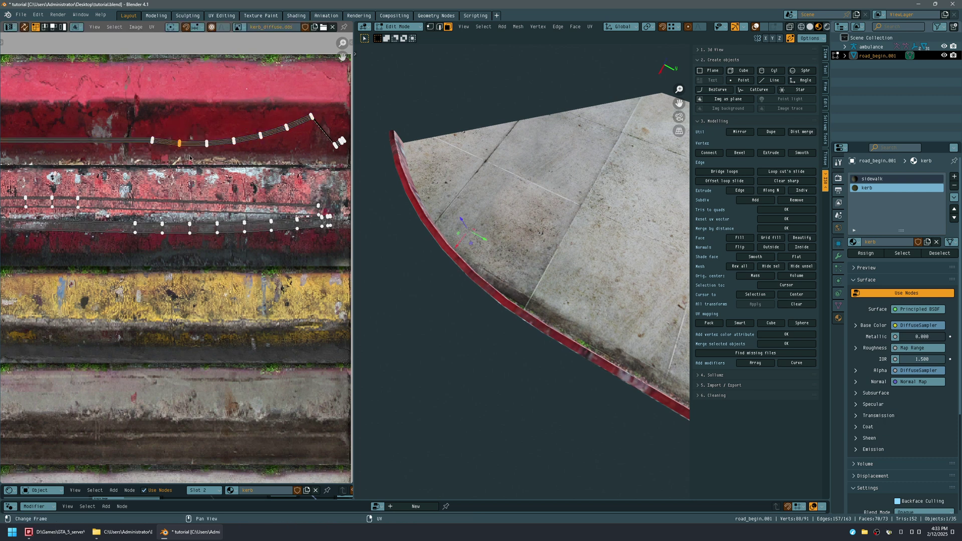
key("g")
key("y")
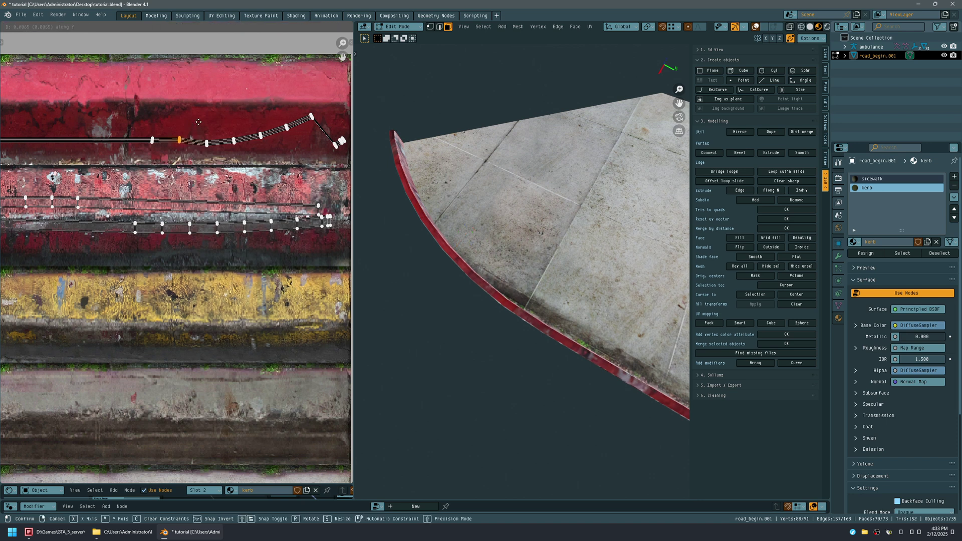
left_click(199, 128)
left_click(206, 143)
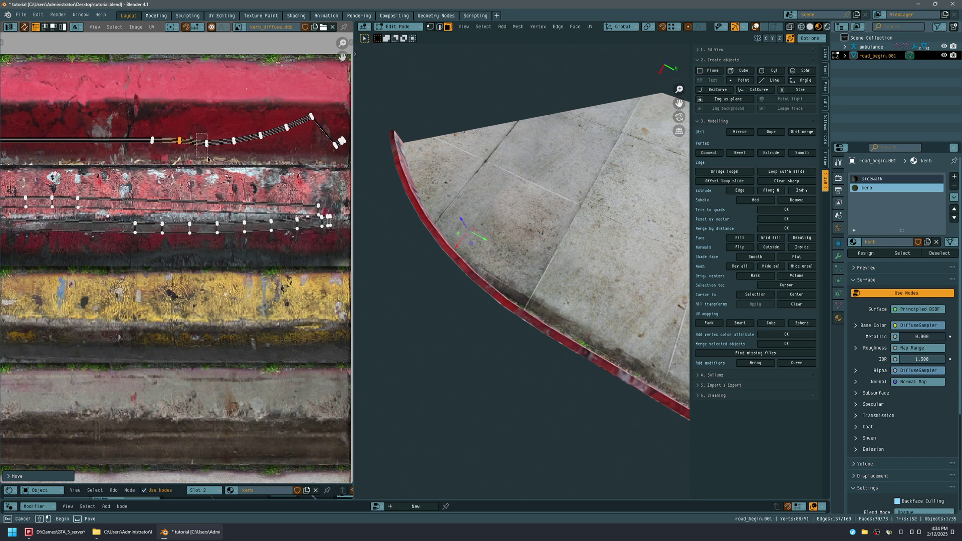
key("g")
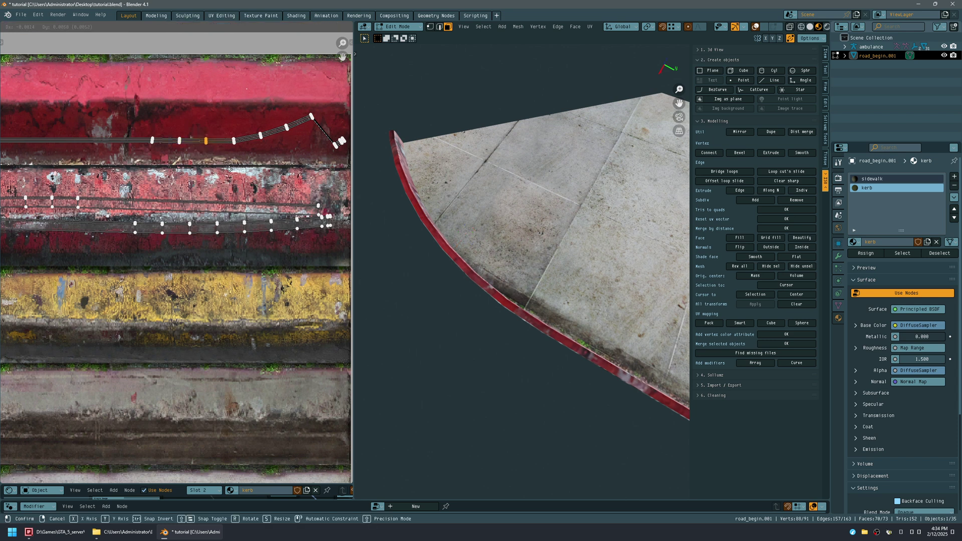
left_click(233, 170)
left_click_drag(223, 128, 242, 160)
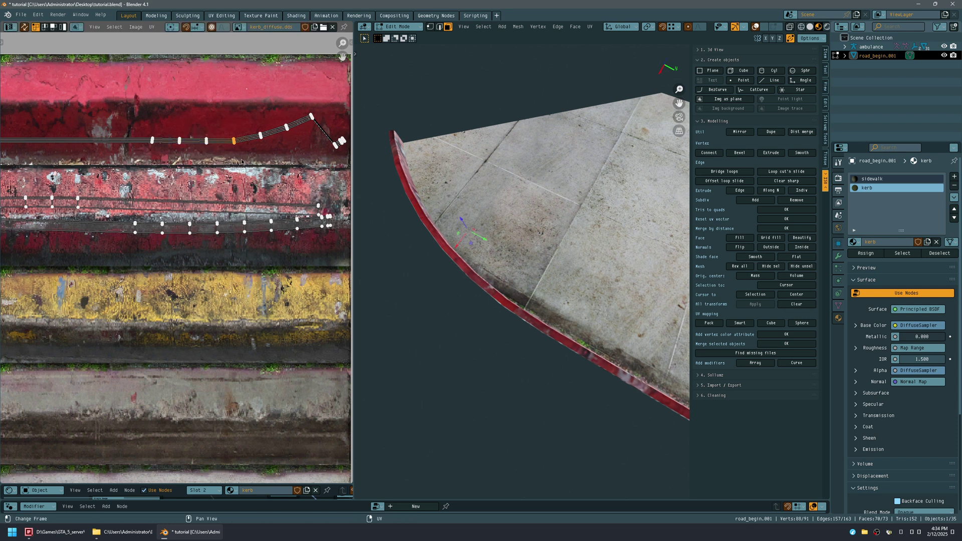
key("g")
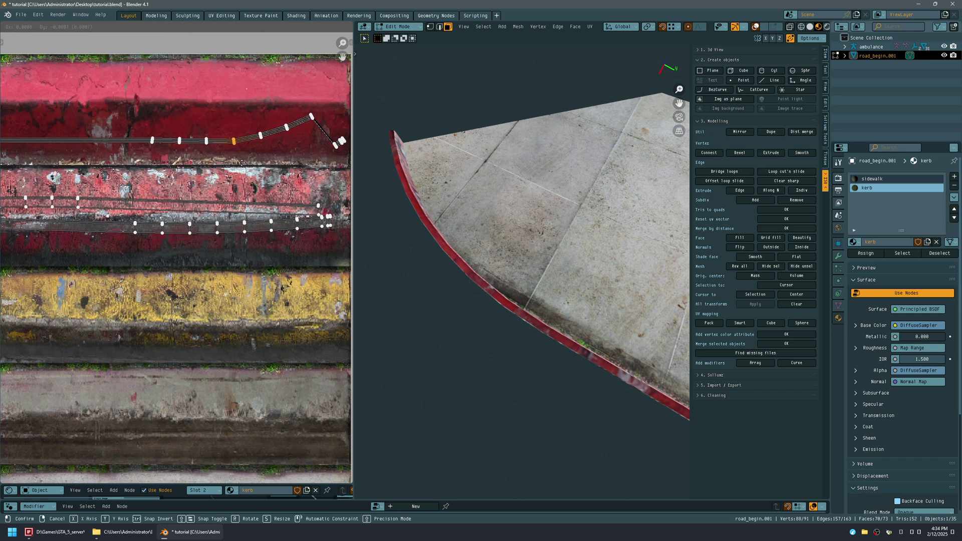
left_click(242, 163)
Step: Lower the first two vertex columns on the strip's rising right part onto the same horizontal line
left_click_drag(252, 122, 269, 153)
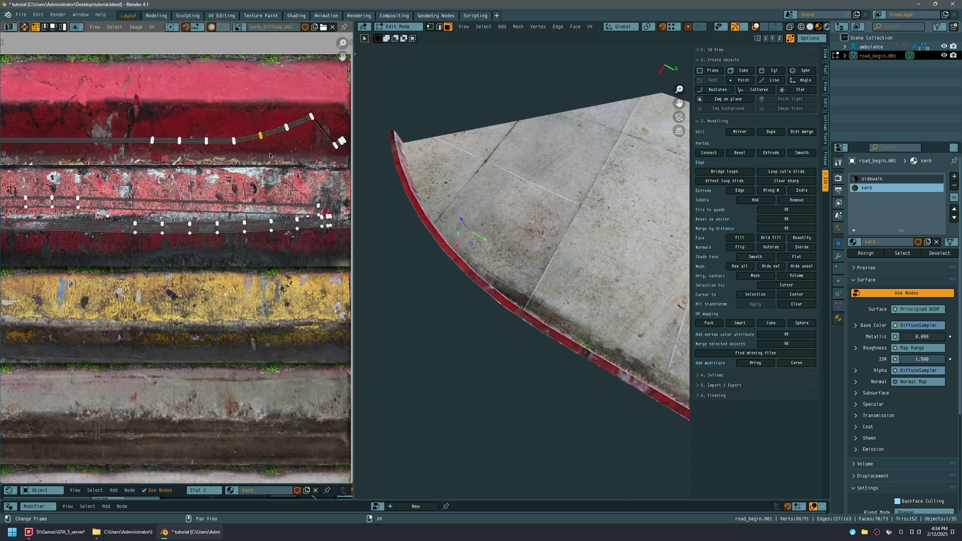
key("g")
key("y")
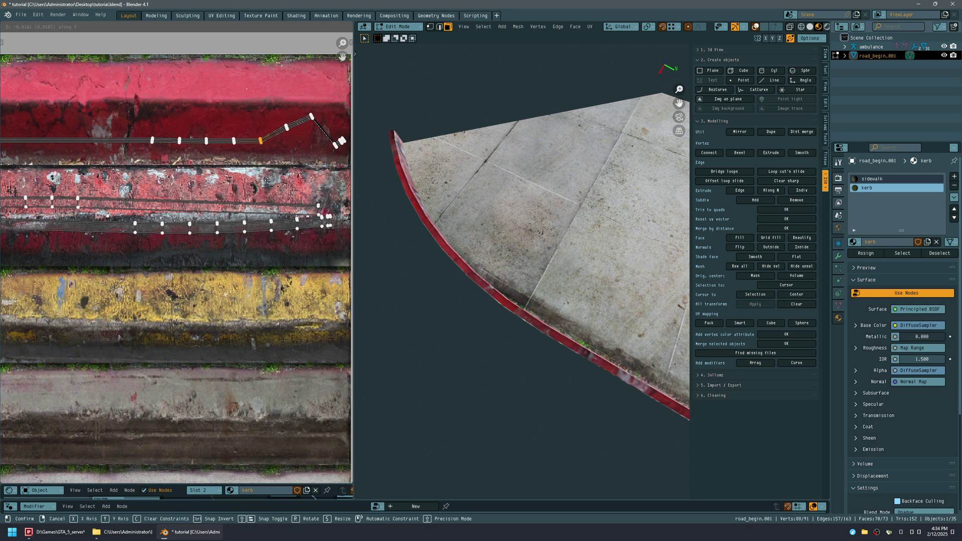
left_click(275, 176)
left_click_drag(273, 115, 299, 148)
key("g")
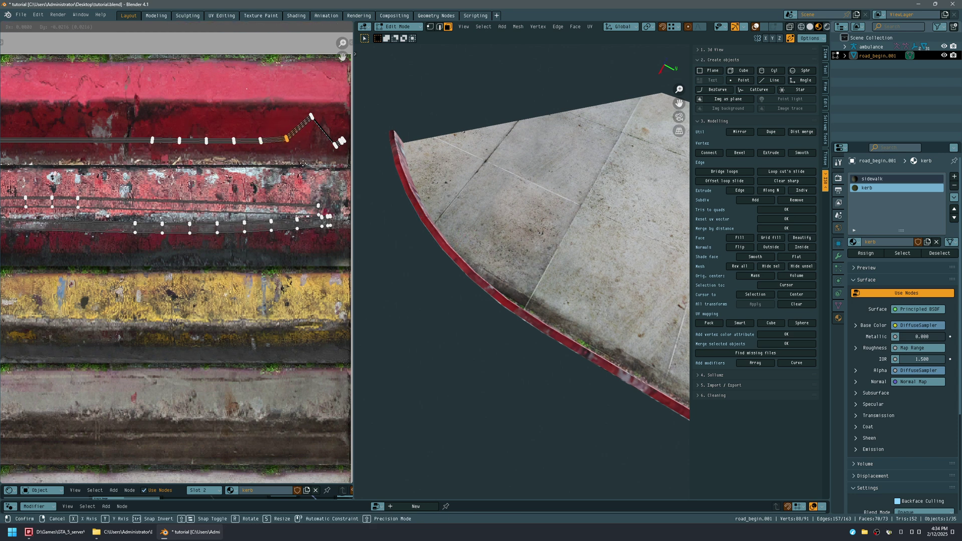
left_click(303, 171)
Step: Lower the strip's highest vertex column near the right end to the straight line, and fine-tune the height of the column before it
left_click_drag(299, 101, 326, 135)
key("g")
key("y")
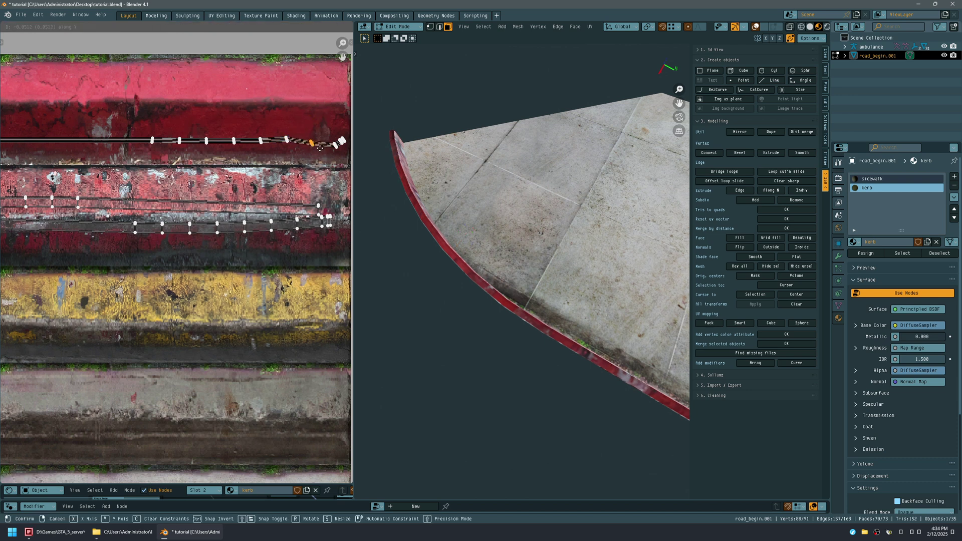
left_click(319, 134)
left_click(286, 139)
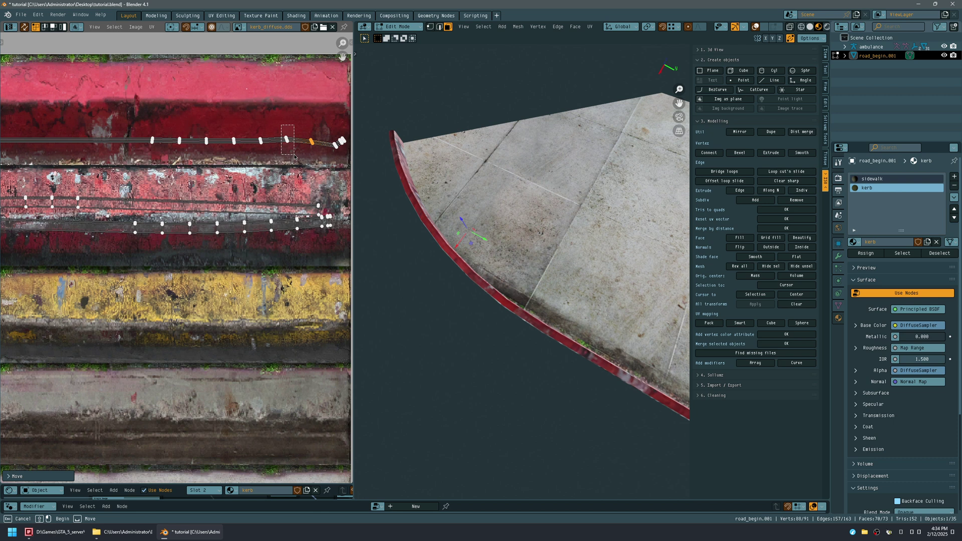
key("g")
key("y")
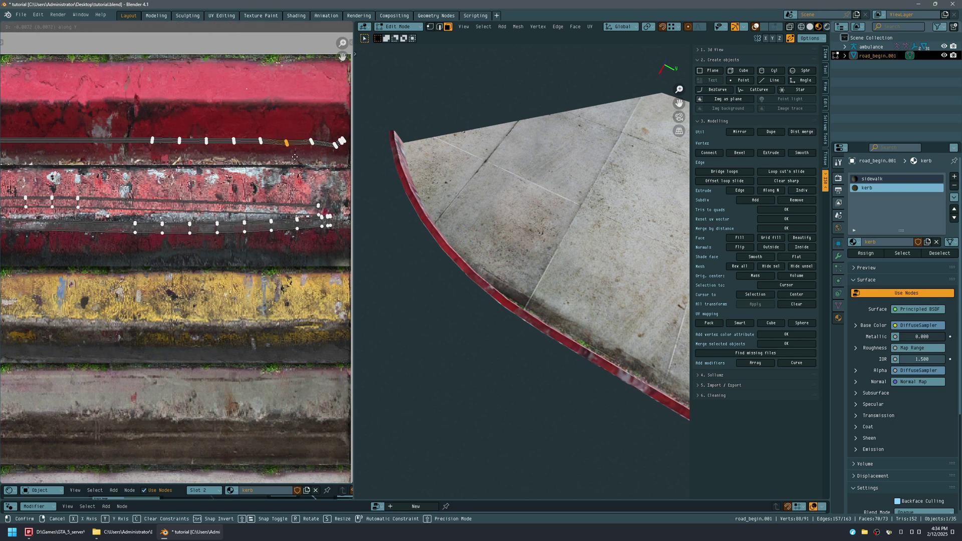
left_click(297, 147)
Step: Rotate the last vertex columns at the strip's right end until they stand upright
middle_click_drag(297, 147, 212, 151)
left_click_drag(241, 132, 281, 165)
key("r")
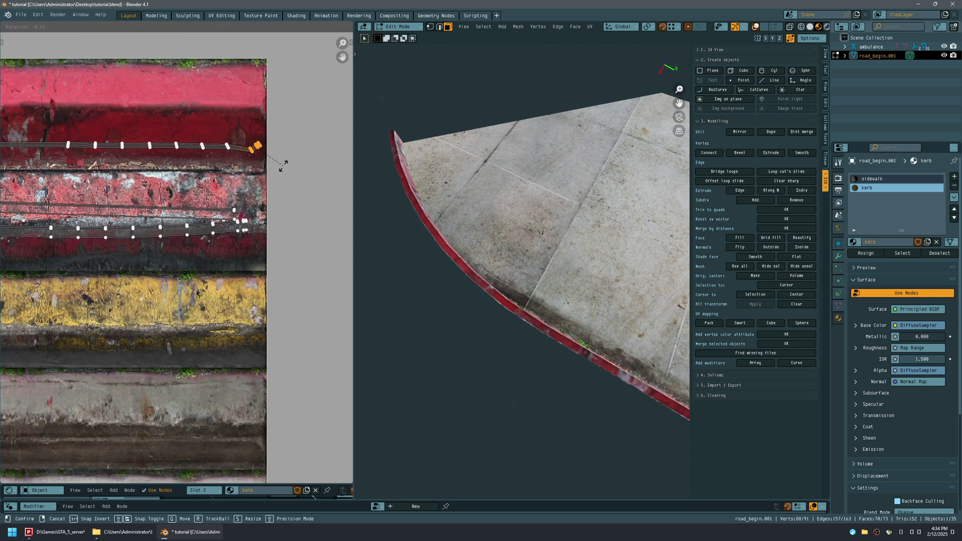
left_click(269, 170)
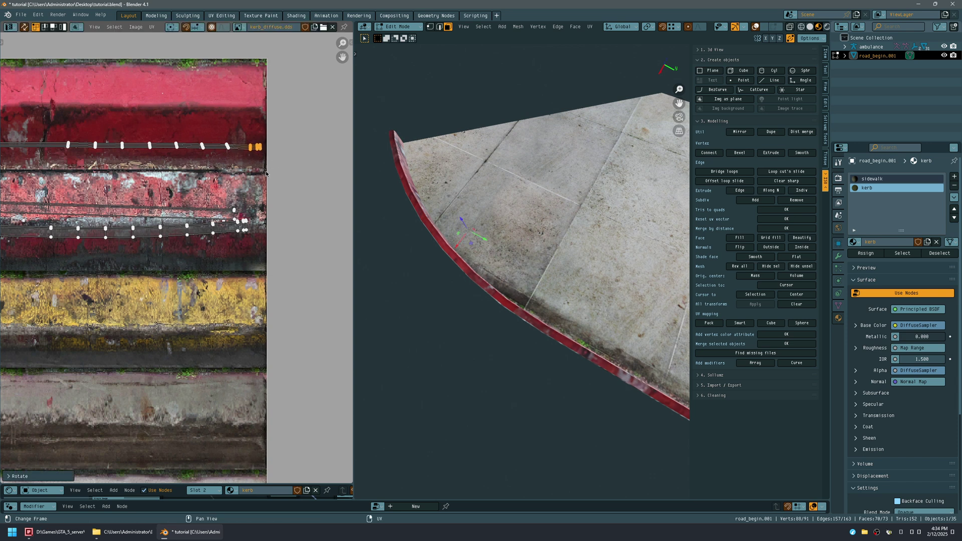
Step: Select the kerb's UV strip on the dark red band and move it down onto the worn red band
middle_click_drag(453, 281, 456, 220)
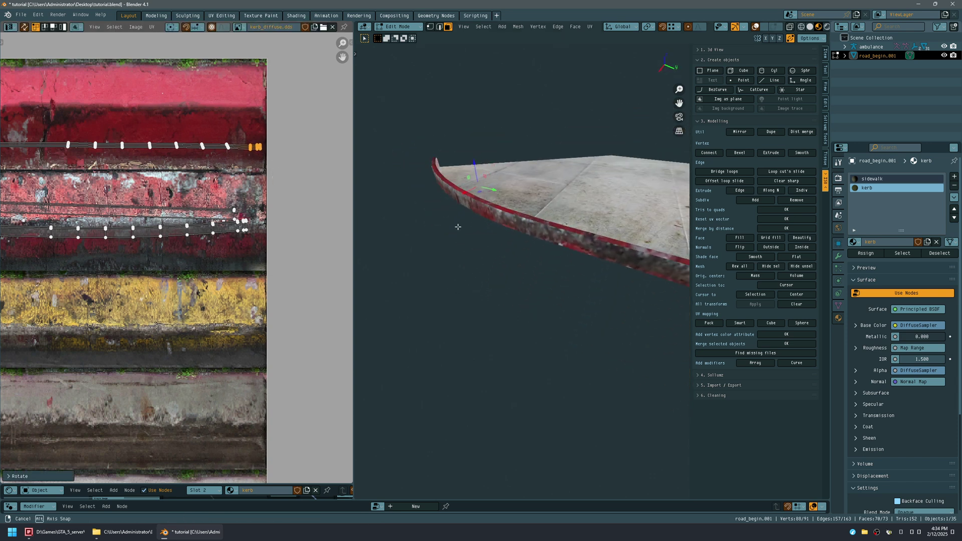
scroll(283, 178, "down", 3)
scroll(283, 178, "down", 1)
left_click_drag(53, 132, 325, 177)
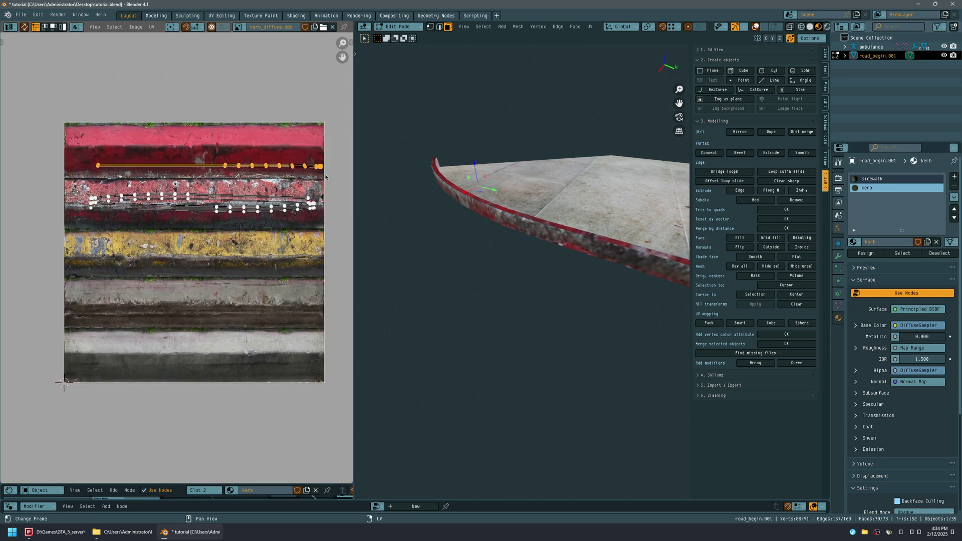
key("g")
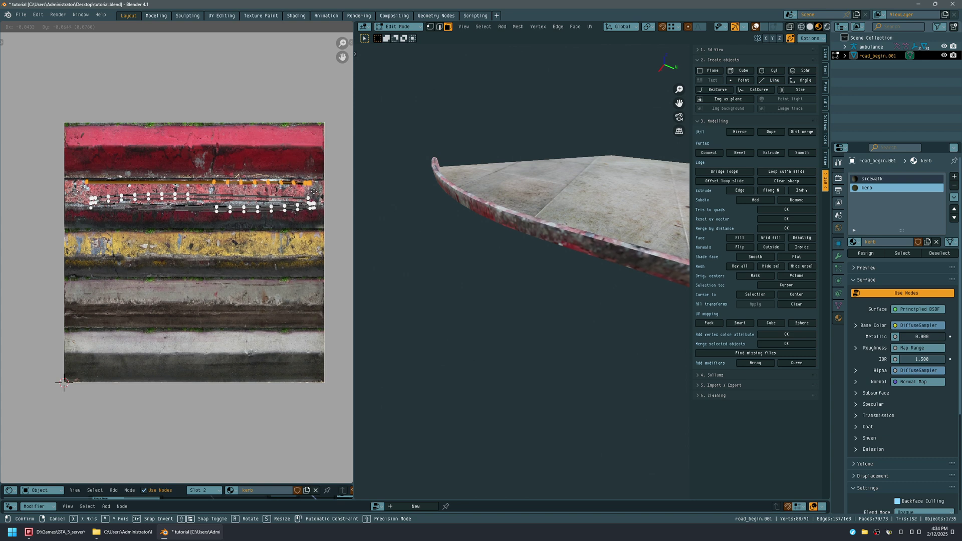
left_click(310, 188)
Step: Scale the UV strip up to about five texture widths long and lower it onto the middle of the worn red band
key("s")
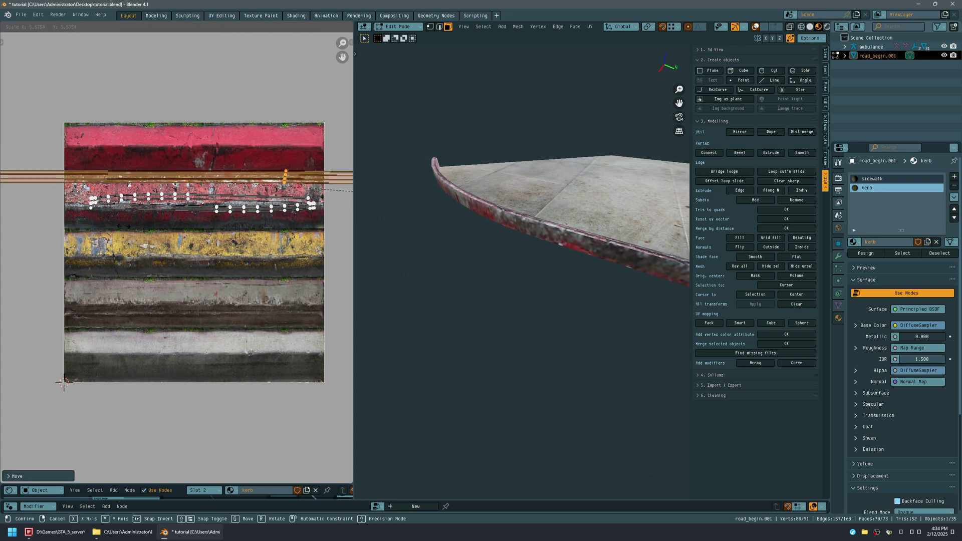
left_click(172, 224)
key("g")
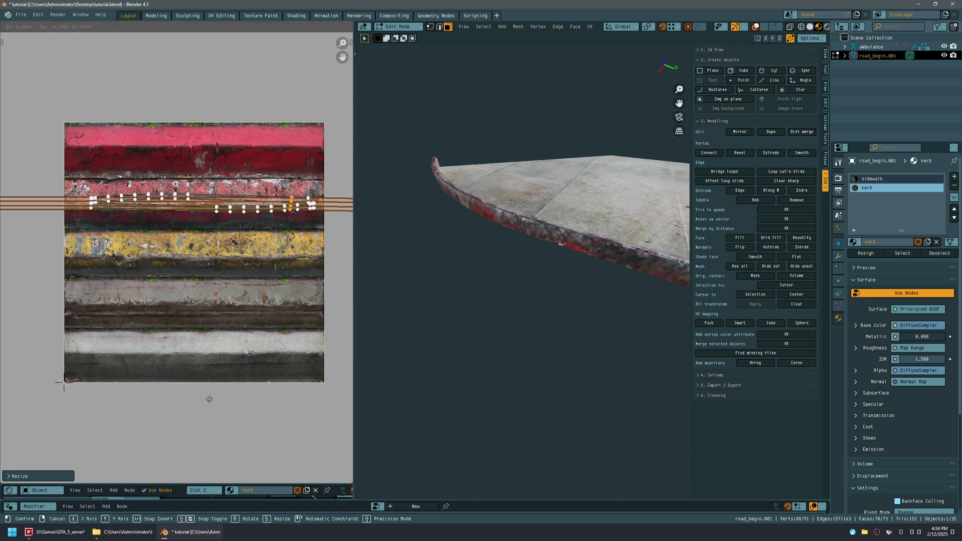
left_click(208, 397)
Step: Move the enlarged UV strip up by about one texture height, clear of the kerb texture
middle_click_drag(420, 263, 435, 227)
key("ctrl+space")
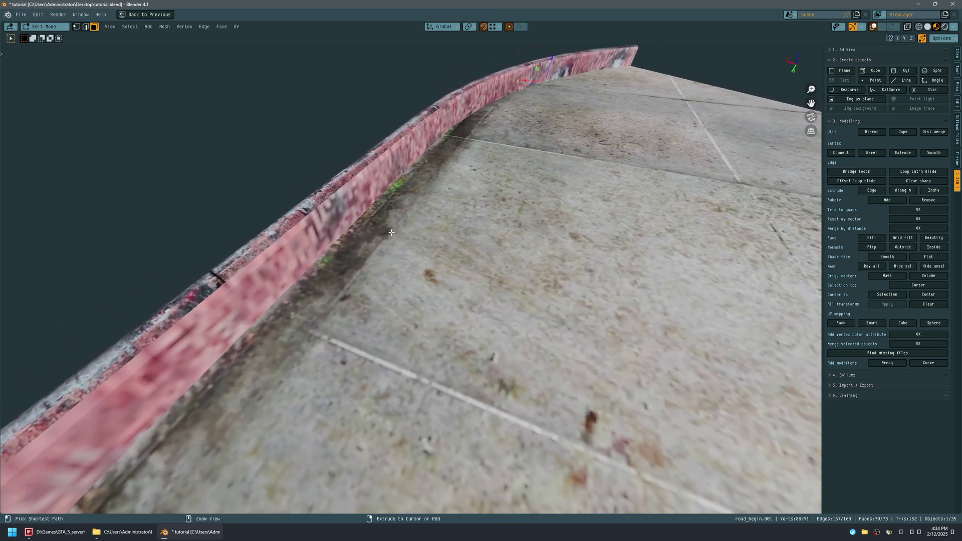
key("ctrl+space")
middle_click_drag(205, 238, 161, 246)
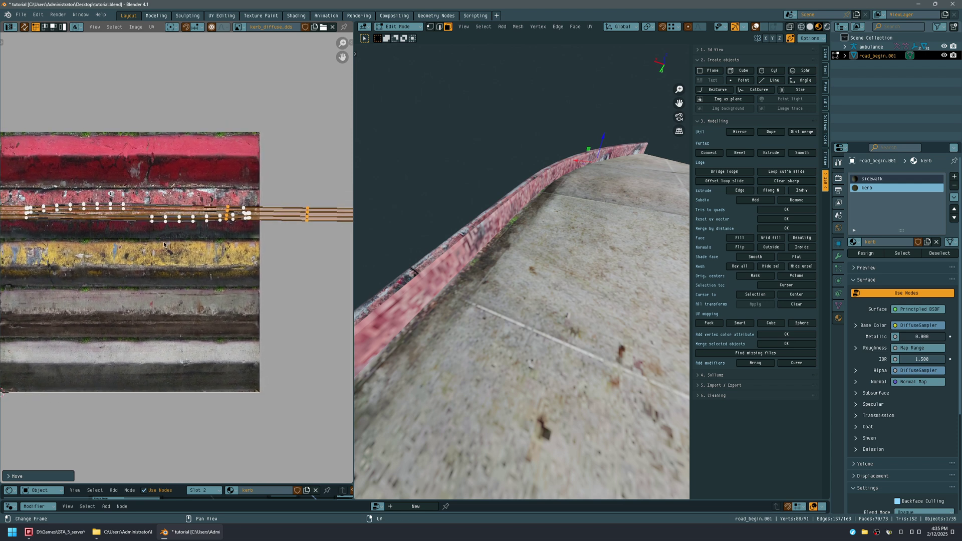
key("g")
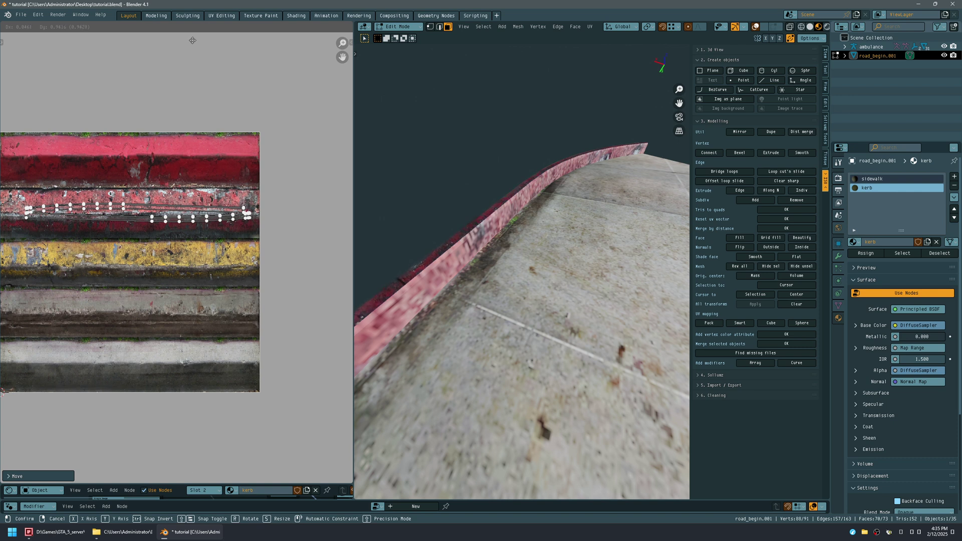
left_click(191, 479)
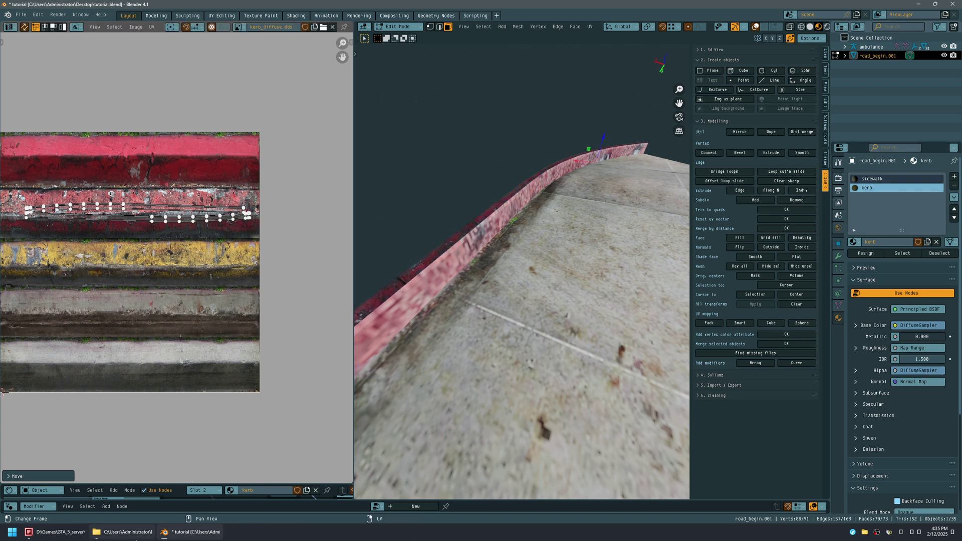
Step: Enlarge the node editor below the UV view and examine the kerb material's texture sampler nodes
key("ctrl+space")
key("ctrl+space")
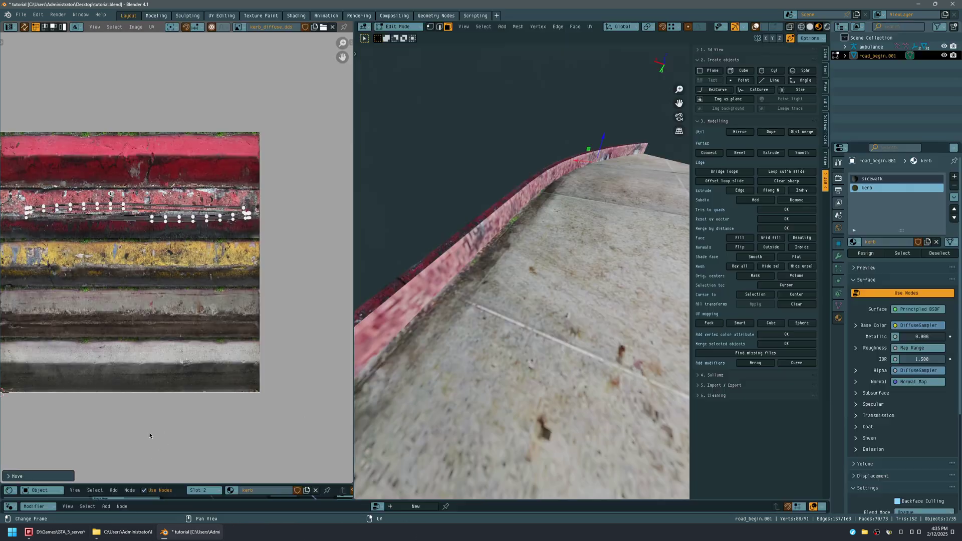
left_click_drag(119, 484, 118, 161)
middle_click_drag(290, 342, 241, 283)
middle_click_drag(106, 230, 227, 292)
scroll(150, 294, "up", 6)
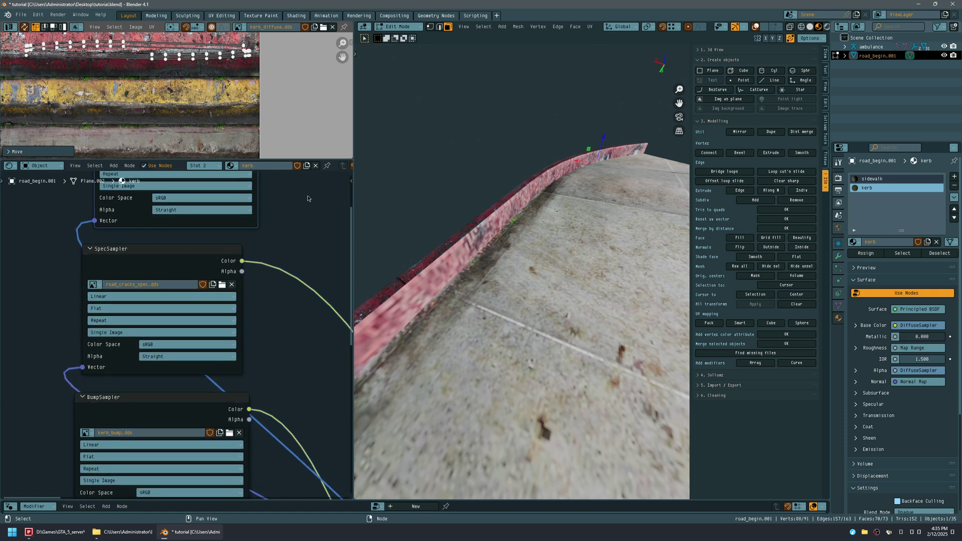
Step: Examine the placement of the UV strips around the texture and the texturing along the curved kerb
key("ctrl+space")
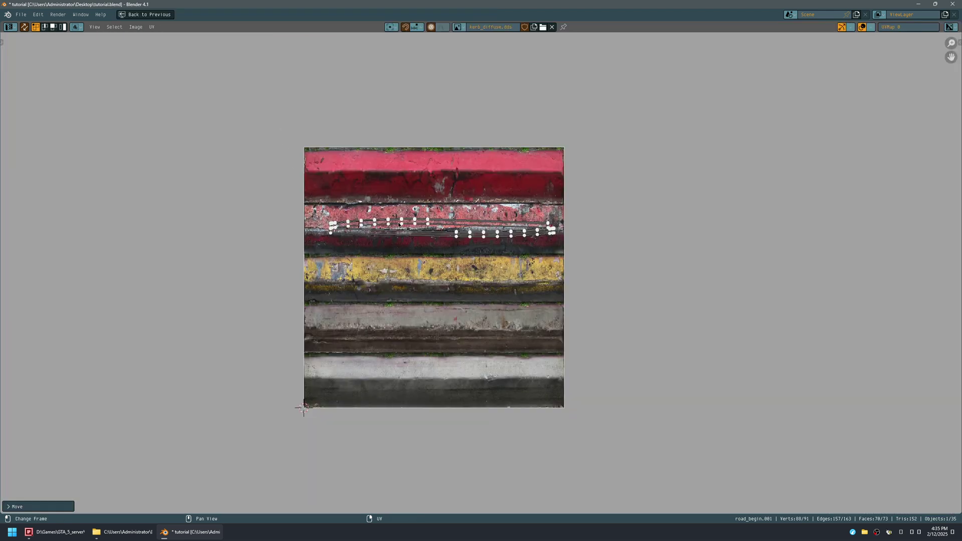
key("ctrl+space")
key("ctrl+space")
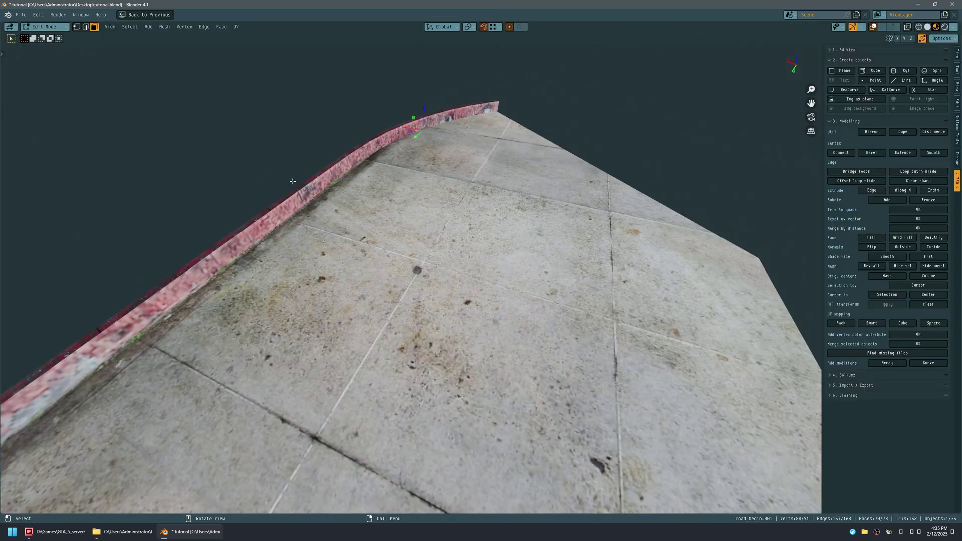
key("ctrl+space")
key("ctrl+space")
scroll(257, 128, "down", 4)
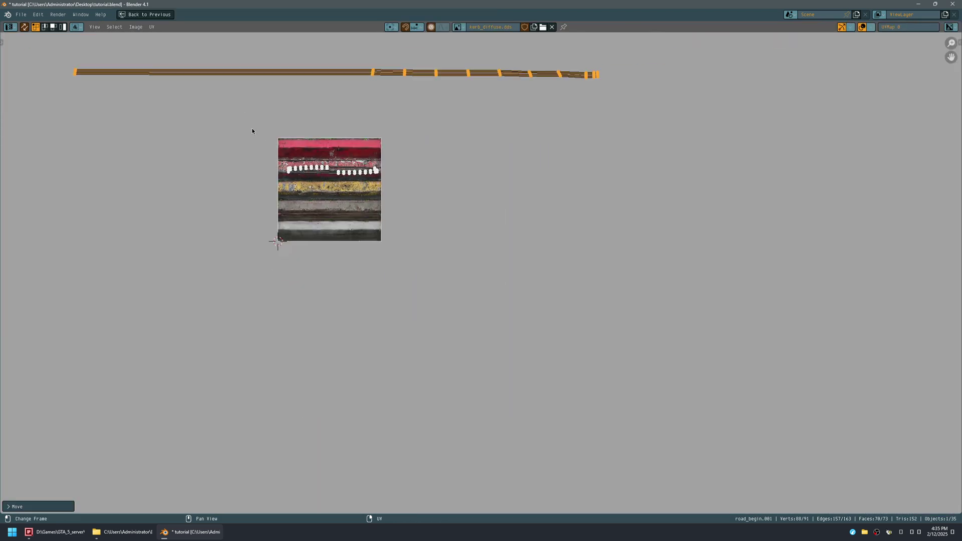
middle_click_drag(251, 131, 264, 228)
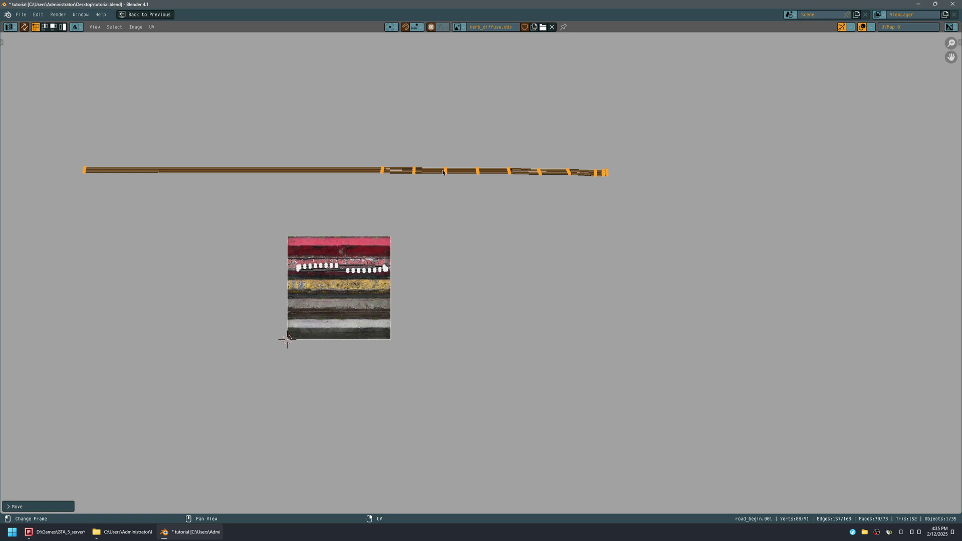
key("ctrl+space")
middle_click_drag(506, 250, 557, 250)
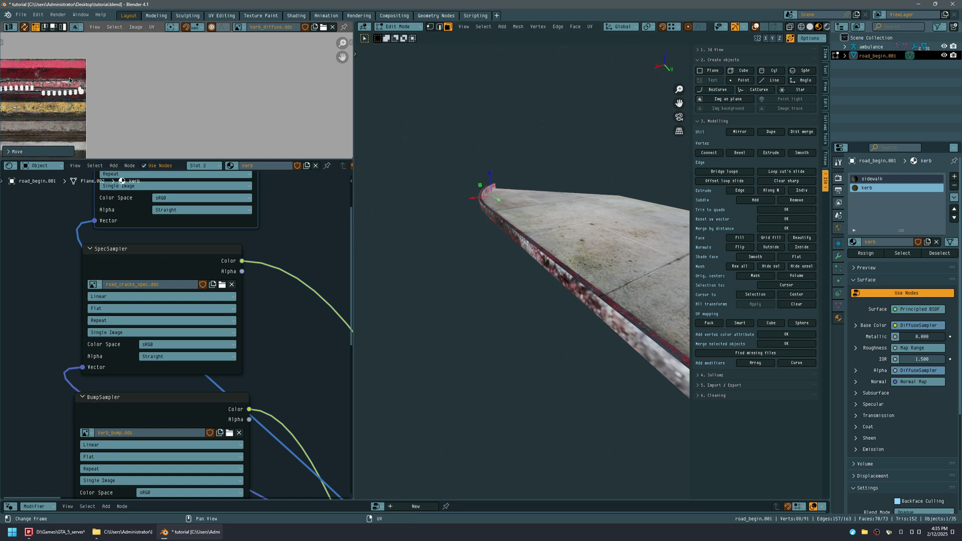
middle_click_drag(208, 106, 226, 104)
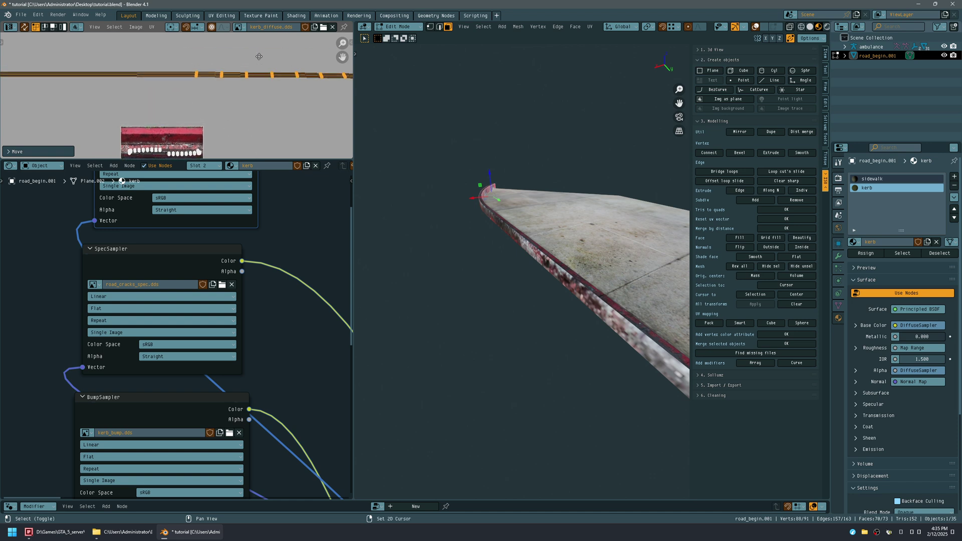
middle_click_drag(259, 56, 265, 65)
middle_click_drag(440, 241, 449, 295)
scroll(464, 257, "up", 7)
middle_click_drag(486, 197, 498, 171)
Step: Select both small curved UV strips on the worn red band in face selection mode and move them up into its lighter part
key("ctrl+space")
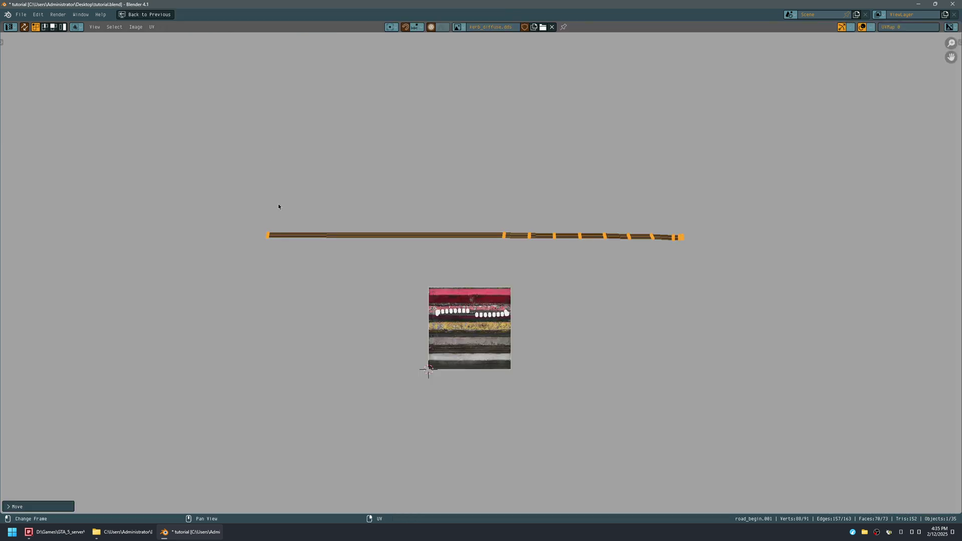
middle_click_drag(385, 297, 290, 248)
middle_click_drag(327, 278, 414, 100, "ctrl")
scroll(431, 125, "up", 4)
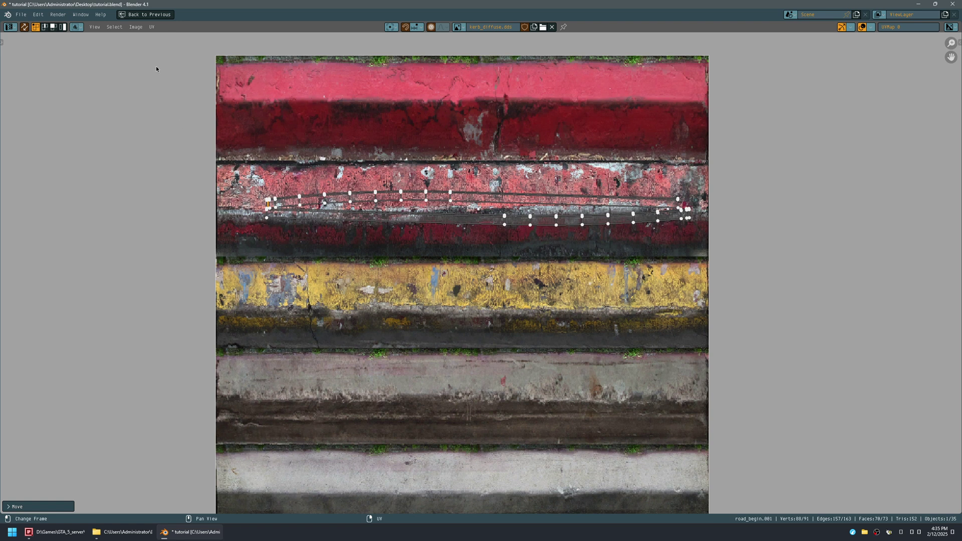
left_click(46, 27)
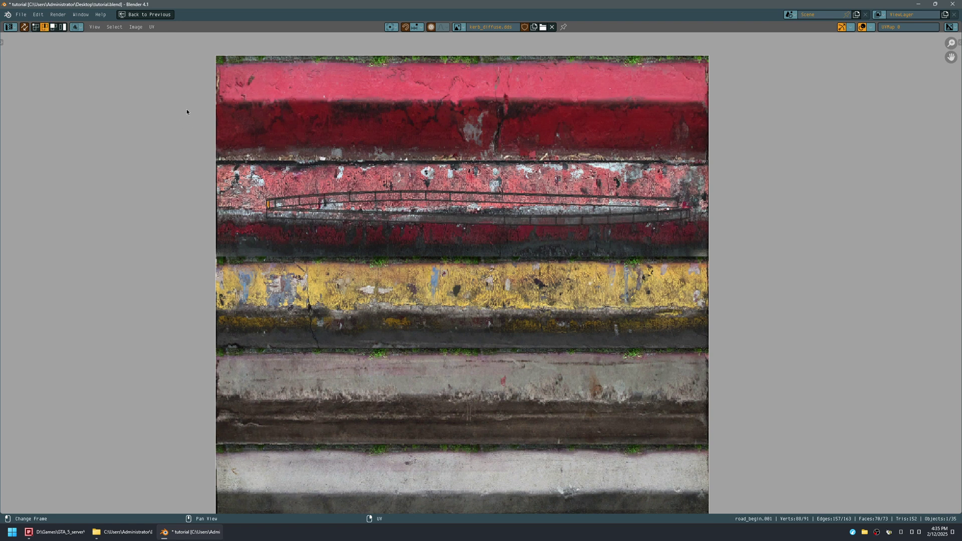
left_click(53, 27)
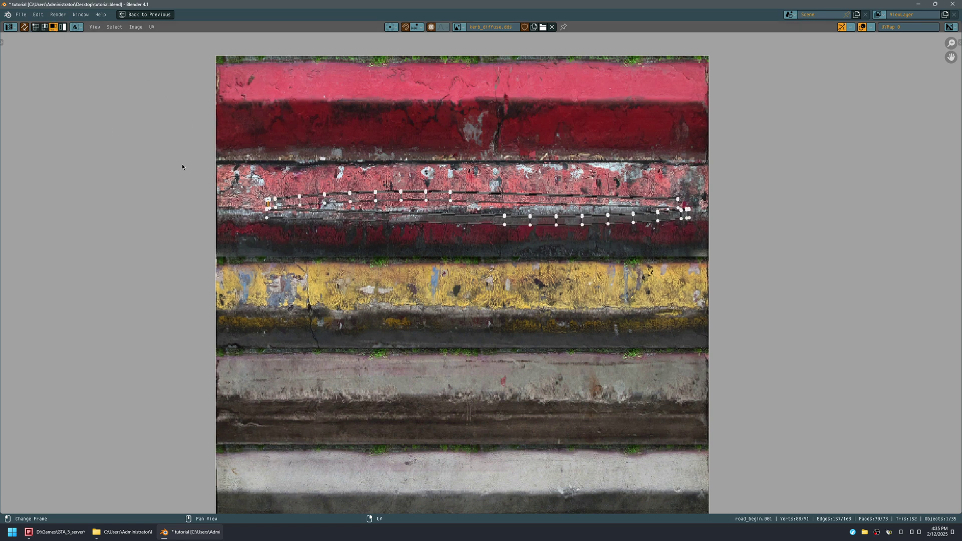
left_click_drag(154, 140, 766, 306)
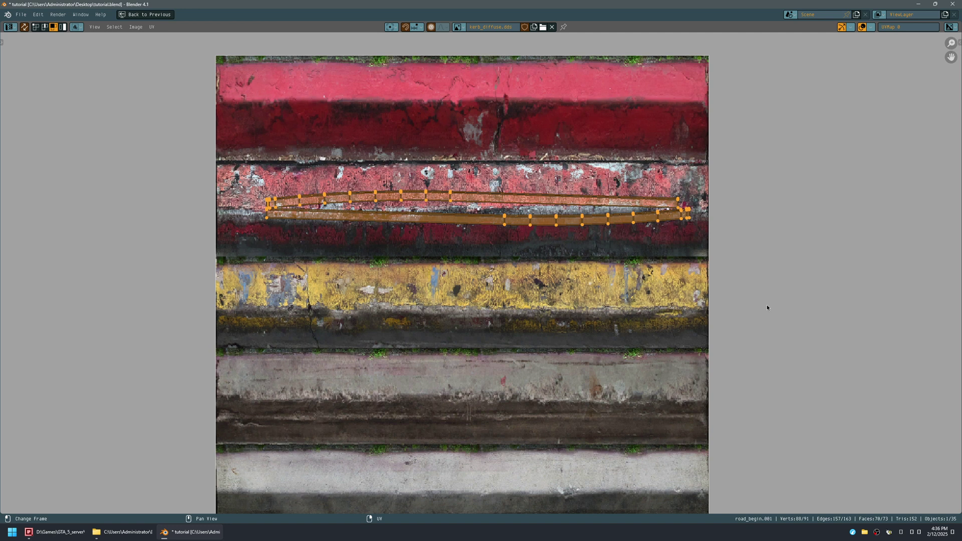
key("g")
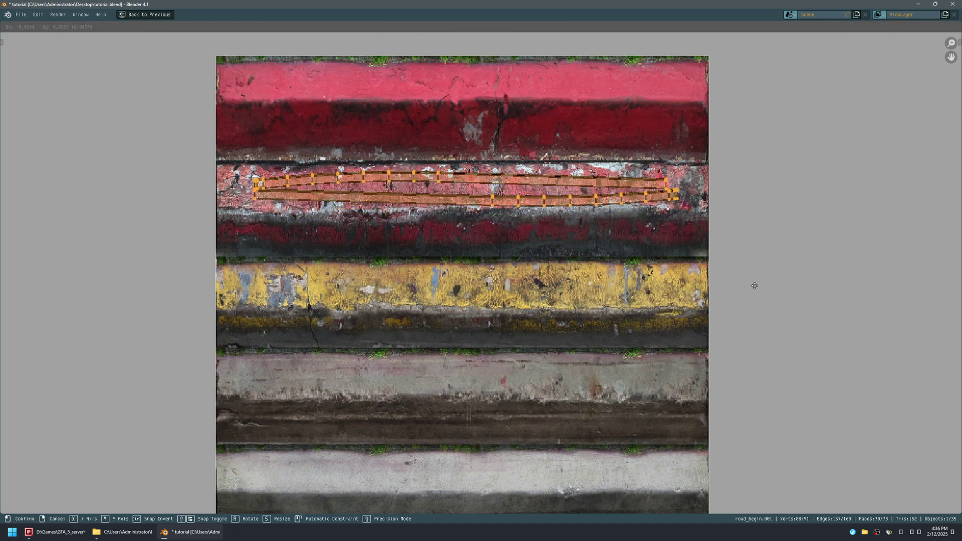
left_click(753, 285)
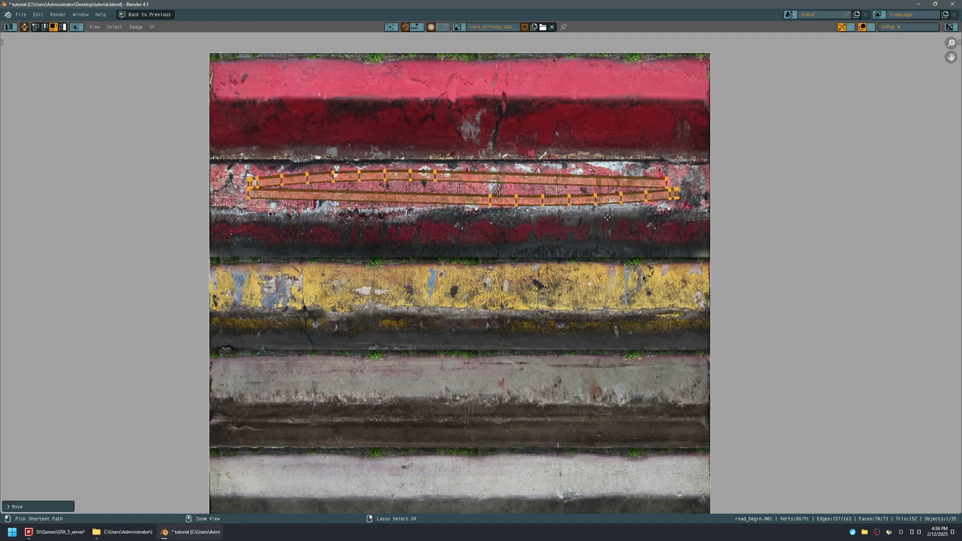
Step: Select the short end faces at the right of the lower curved UV strip and adjust their height along Y
scroll(607, 220, "up", 5)
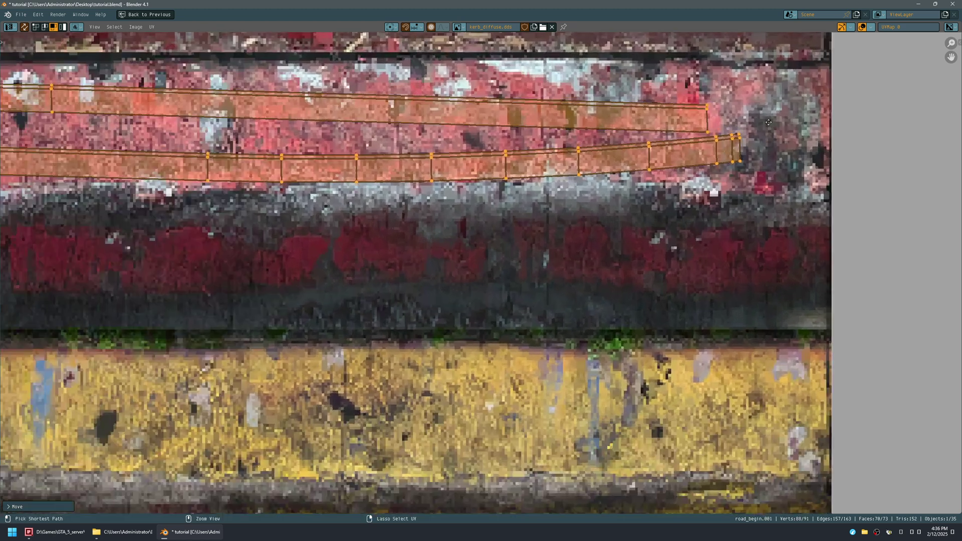
scroll(769, 122, "up", 1)
left_click_drag(754, 239, 704, 115)
key("g")
key("y")
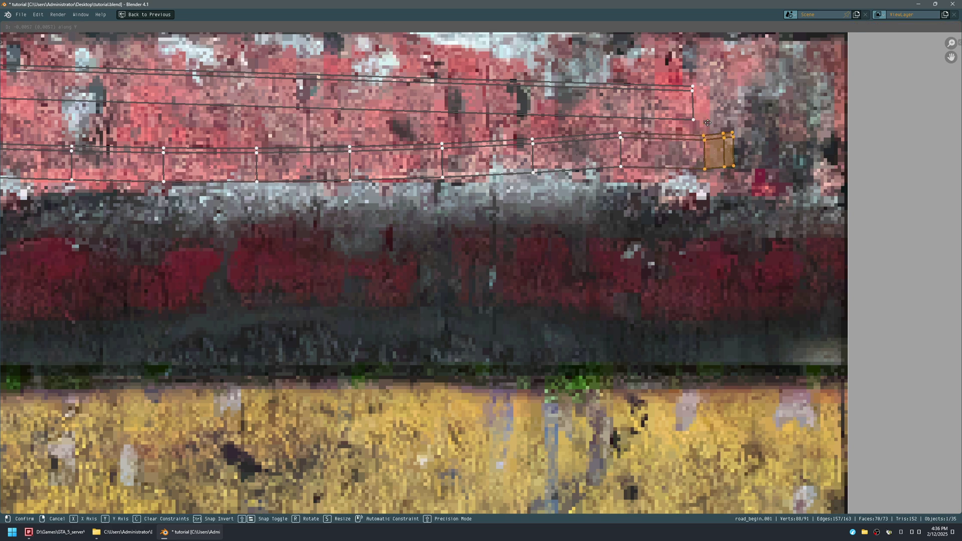
left_click(707, 122)
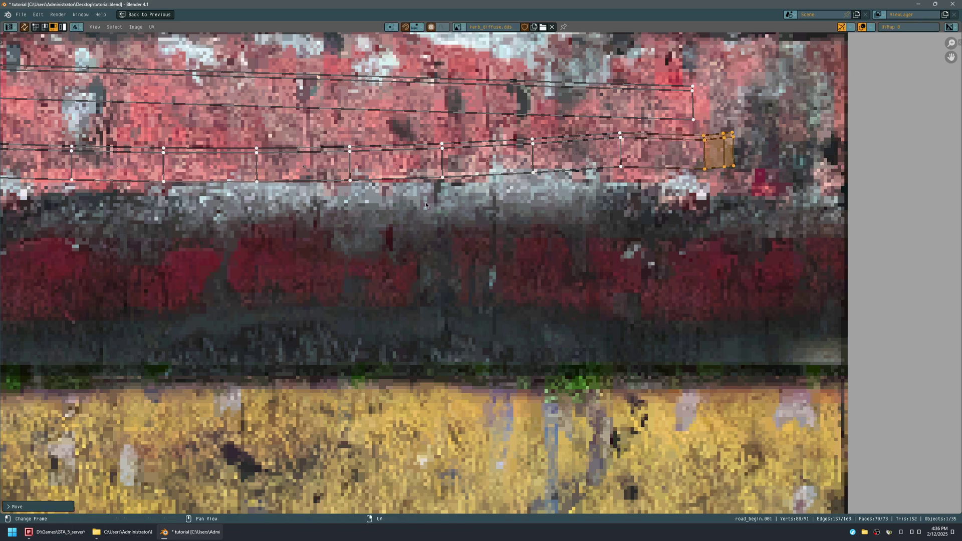
Step: Raise the fifth and sixth vertex pairs from the right of the lower UV strip level with its right end
left_click(471, 206)
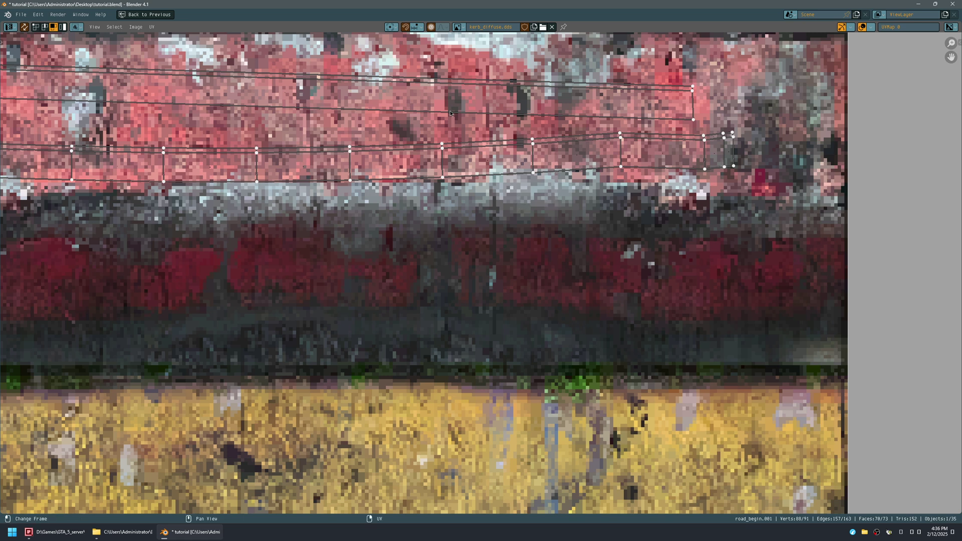
key("b")
left_click_drag(555, 132, 555, 131)
key("g")
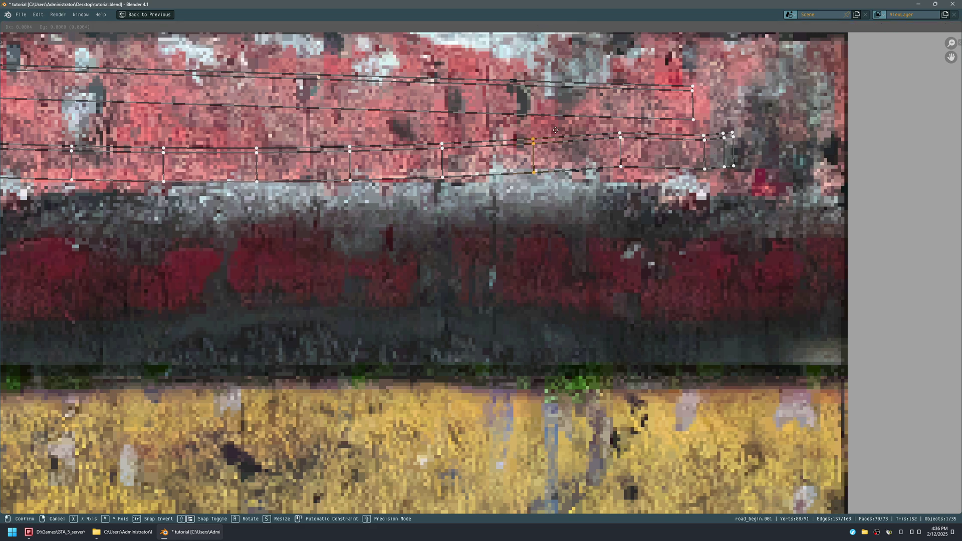
left_click(559, 125)
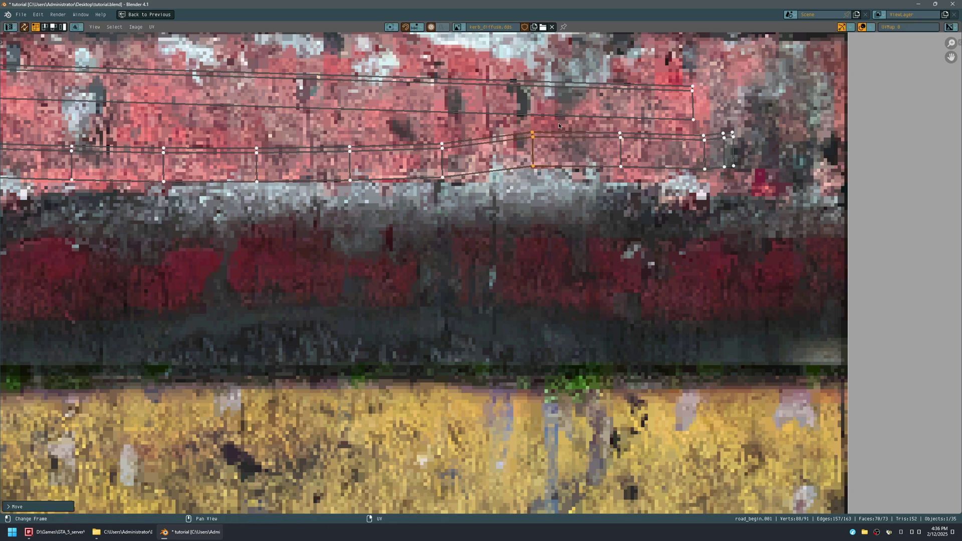
left_click_drag(394, 222, 477, 130)
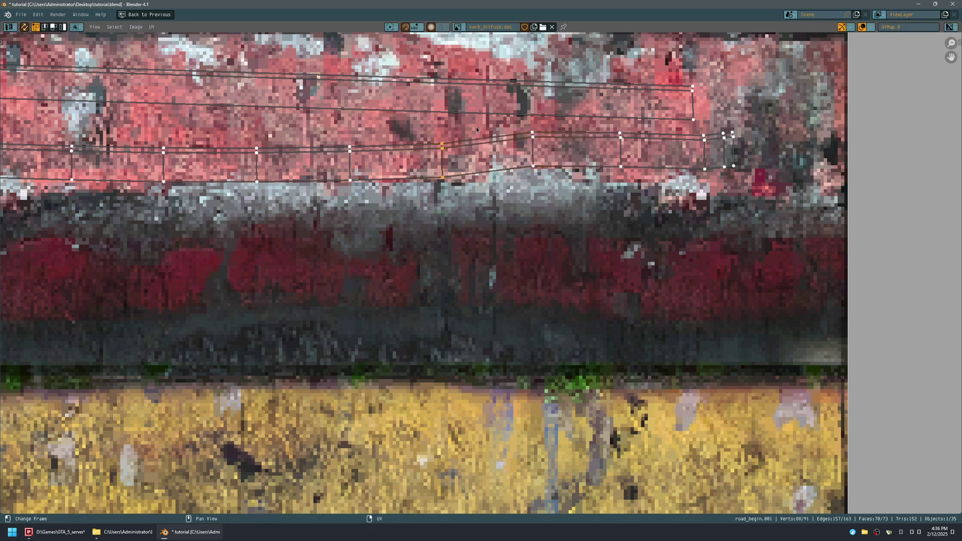
key("g")
left_click(478, 117)
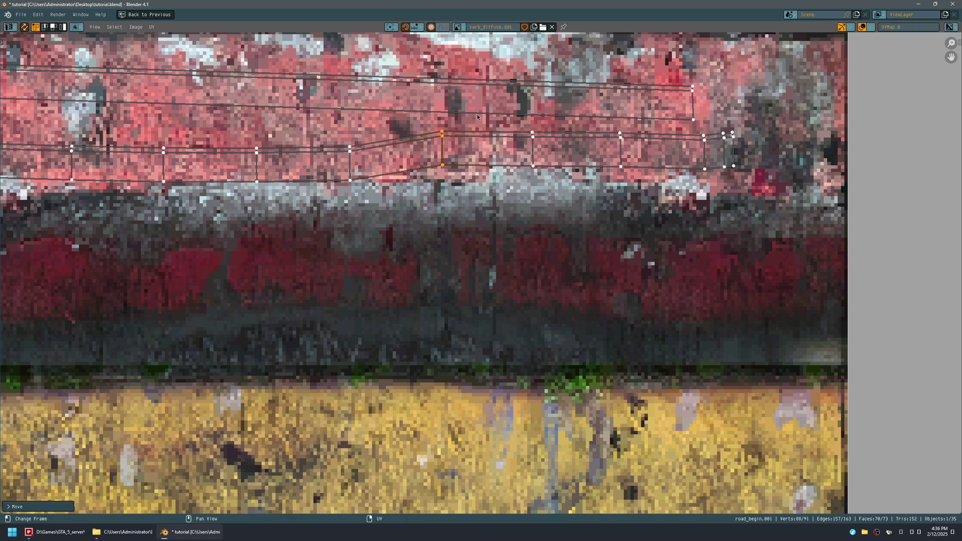
Step: Raise the next two vertex pairs further left along Y to continue straightening the lower UV strip
left_click_drag(306, 220, 393, 131)
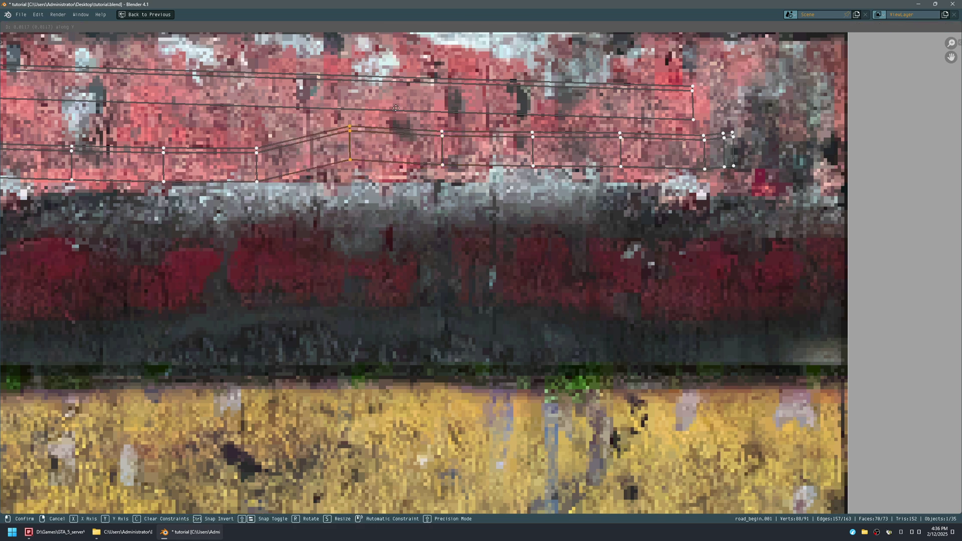
left_click(395, 117)
left_click_drag(221, 213, 292, 138)
key("g")
key("y")
left_click(294, 121)
Step: Raise the lower UV strip's last two sagging vertex pairs before its long left face level with the pairs at their right
middle_click_drag(138, 206, 473, 218)
key("b")
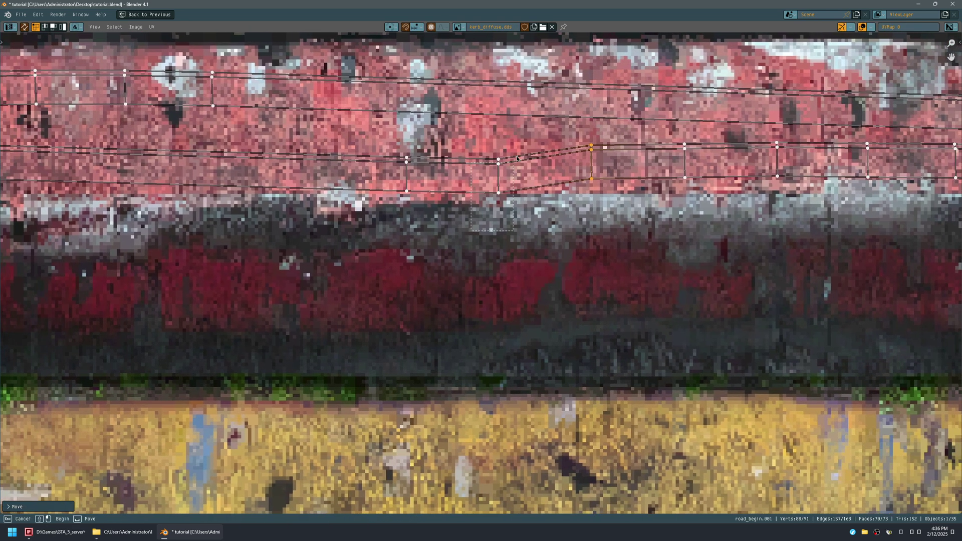
left_click_drag(530, 145, 530, 145)
key("g")
key("y")
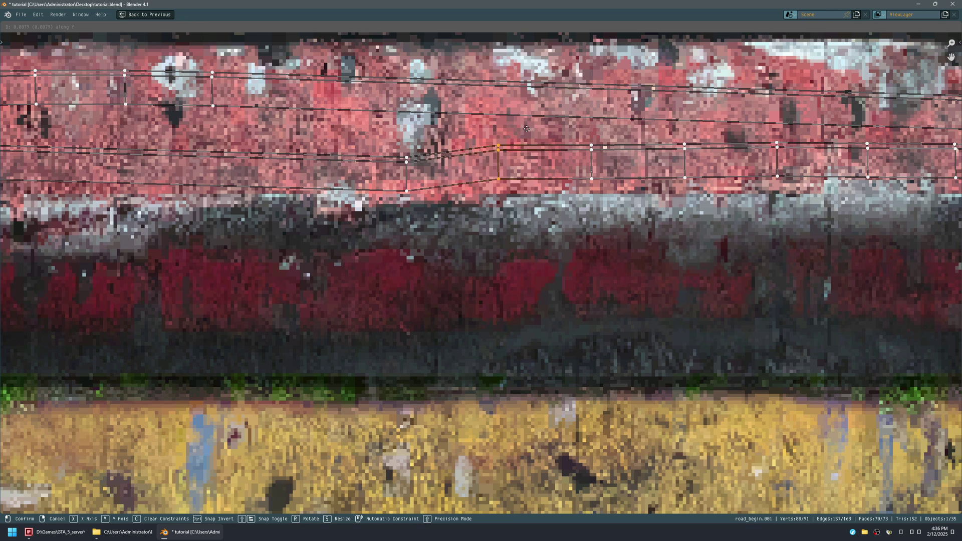
left_click(506, 138)
key("b")
left_click_drag(361, 236, 441, 155)
key("g")
key("y")
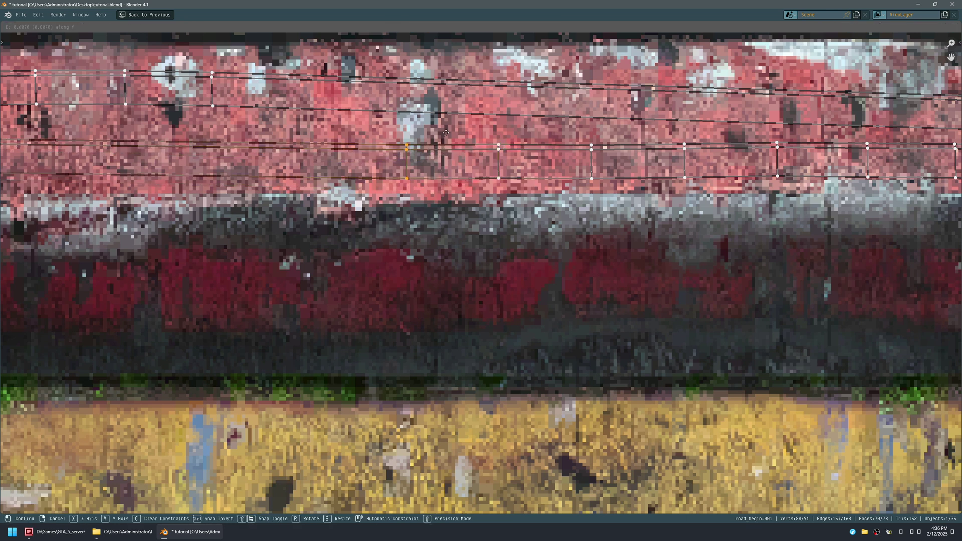
left_click(427, 139)
Step: Lower the left end vertices of the lower UV strip along Y to straighten its long left face
scroll(436, 213, "down", 4)
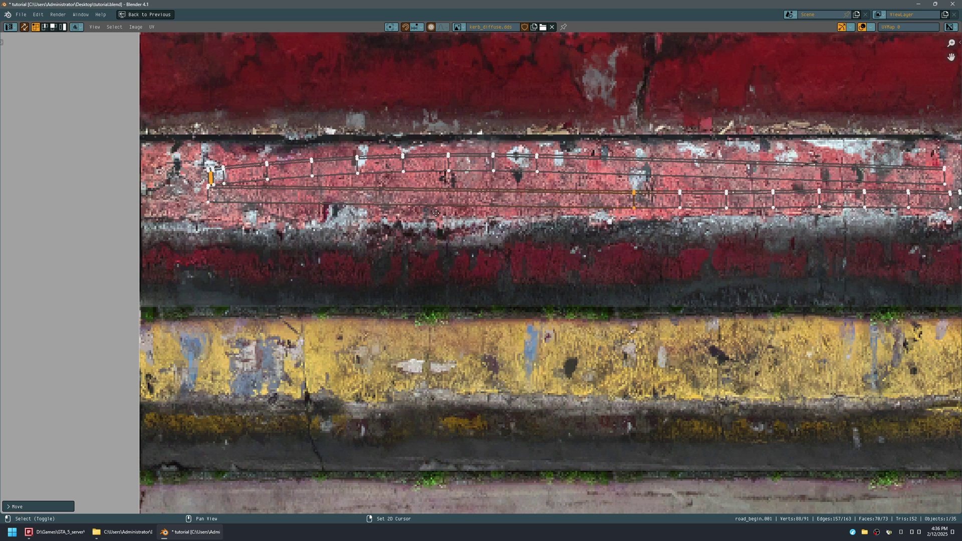
middle_click_drag(436, 213, 536, 237, "shift")
middle_click_drag(327, 237, 322, 77, "ctrl")
key("b")
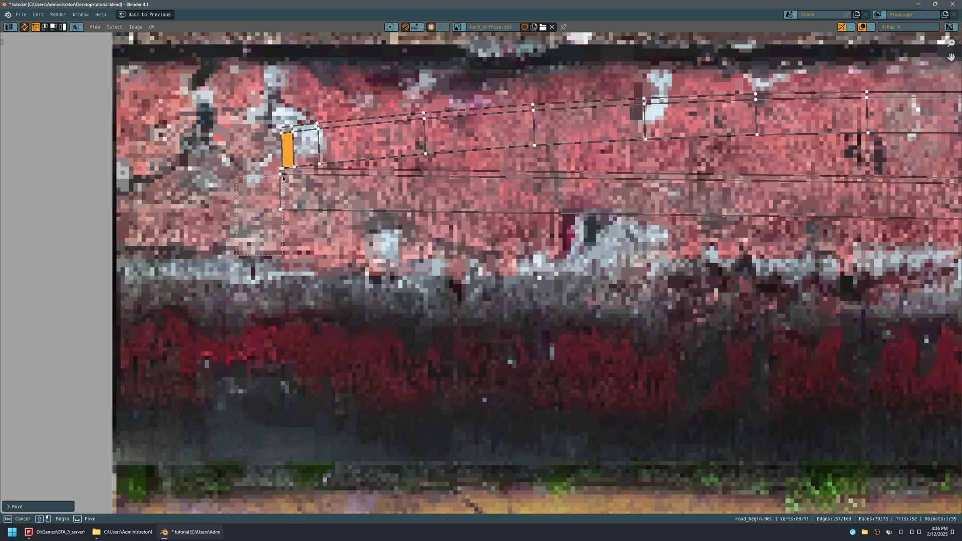
left_click_drag(304, 170, 305, 169)
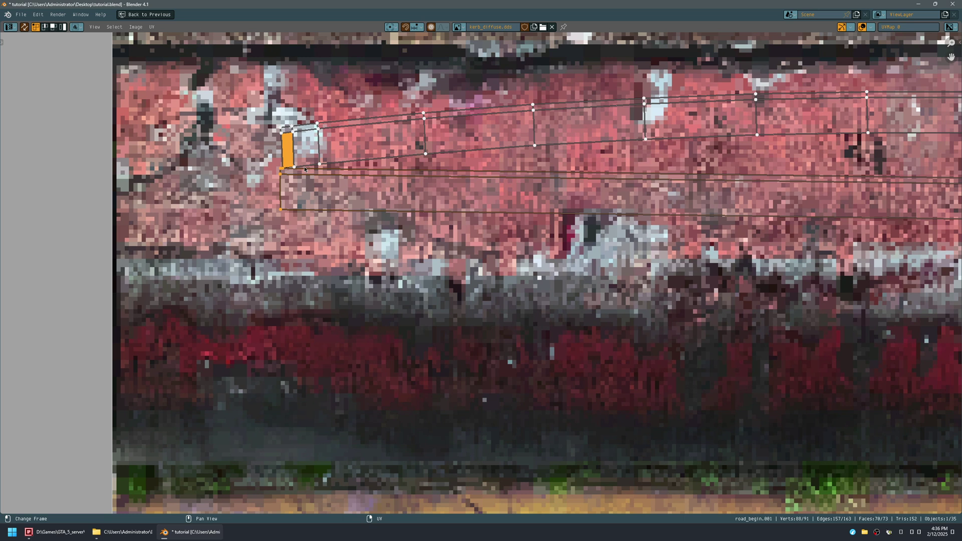
key("g")
key("y")
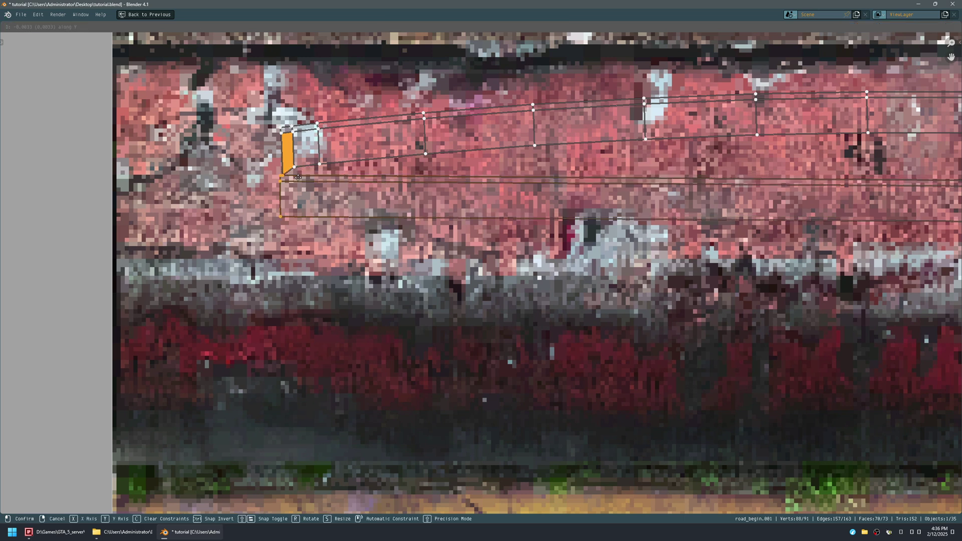
left_click(292, 188)
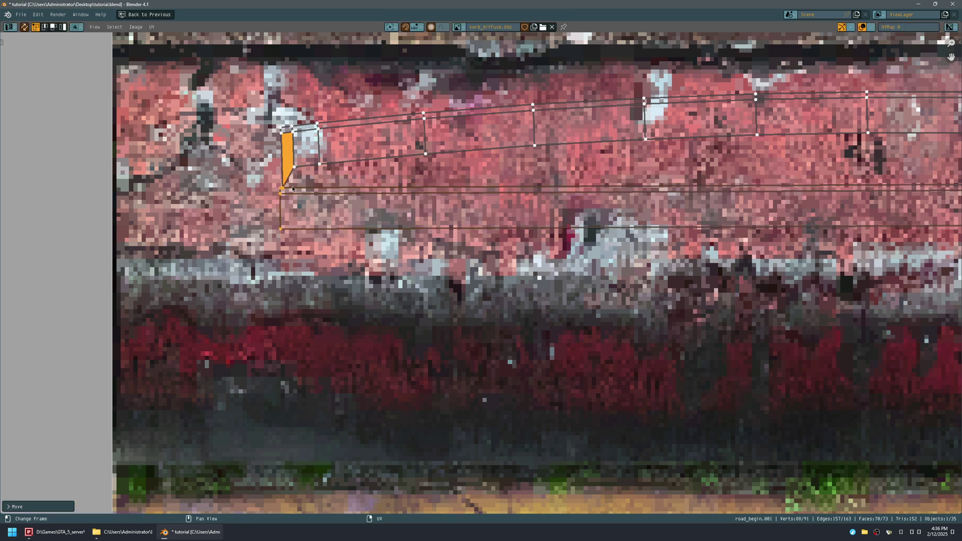
Step: Fine-tune the height of the vertex pair at the right end of the lower strip's long face along Y
scroll(430, 249, "down", 4)
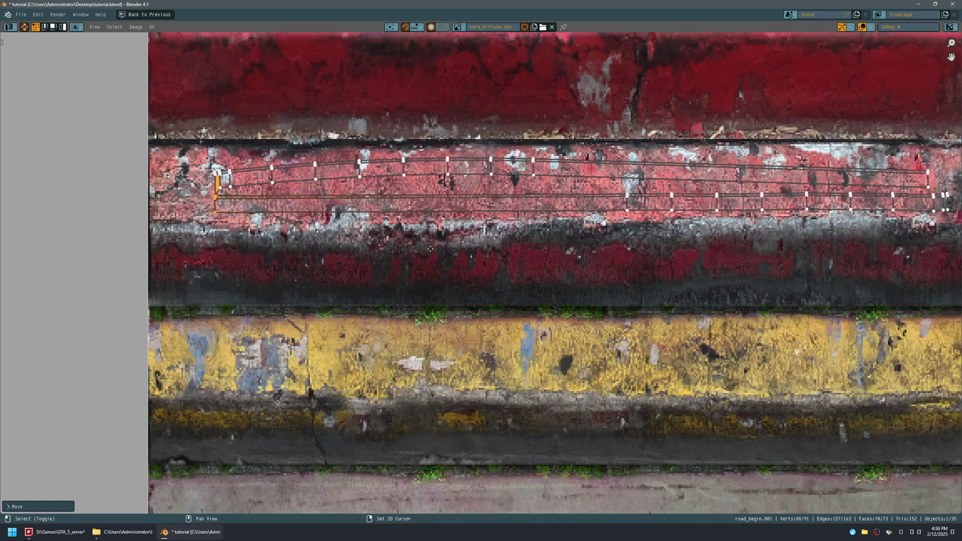
middle_click_drag(430, 249, 306, 260, "shift")
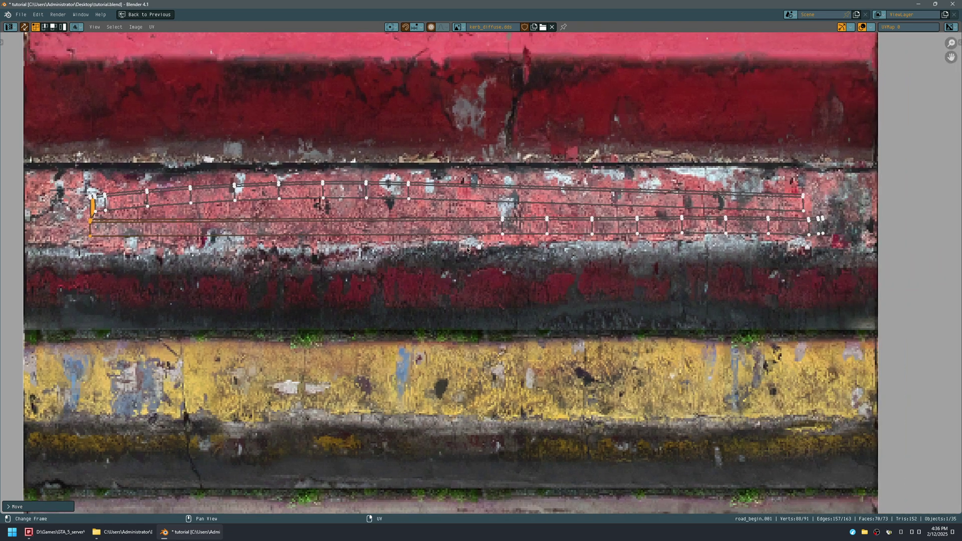
scroll(454, 199, "up", 2)
left_click(498, 214)
key("g")
key("y")
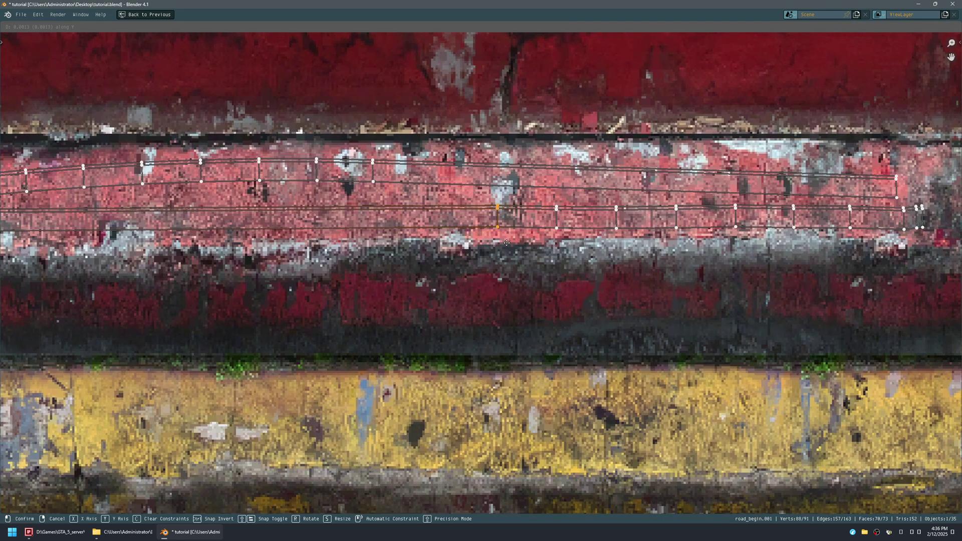
left_click(509, 239)
Step: Raise the three leftmost vertex pairs of the upper UV strip along Y in stages, level with the fourth pair
scroll(503, 217, "down", 1)
middle_click_drag(131, 218, 317, 223, "shift")
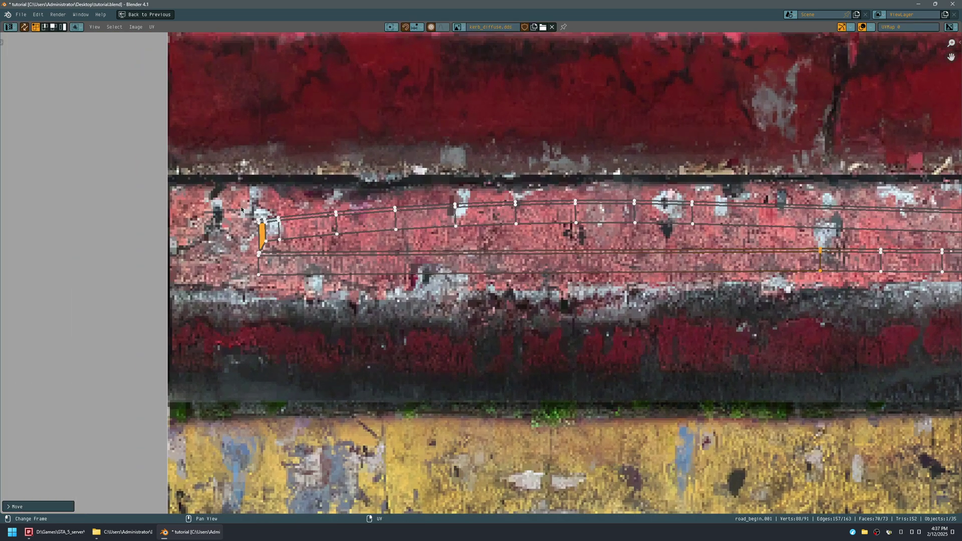
left_click_drag(273, 244, 271, 248)
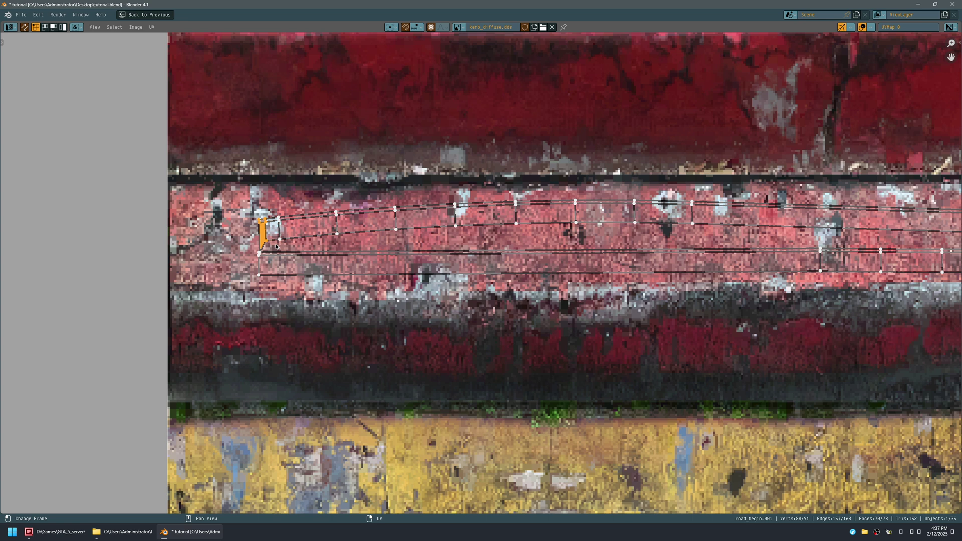
key("g")
key("y")
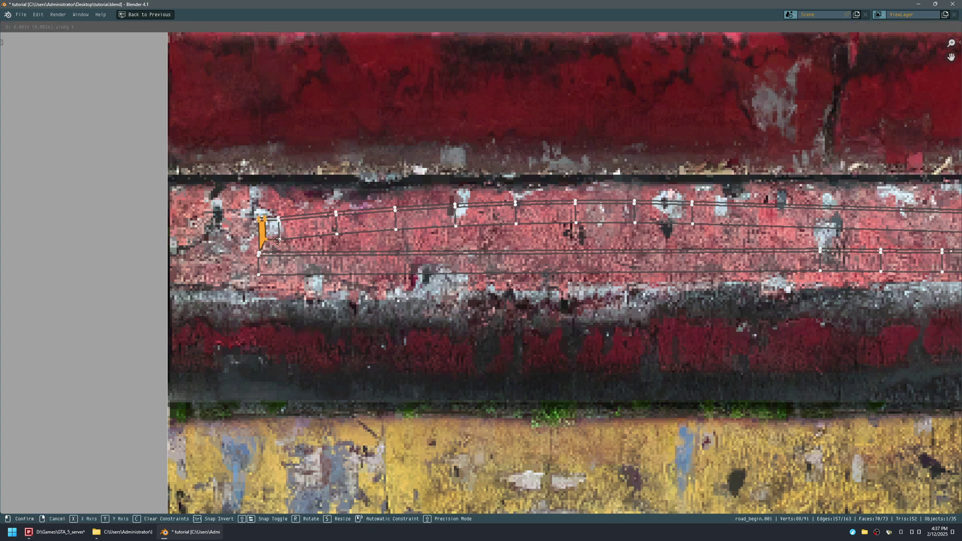
left_click(278, 241)
key("g")
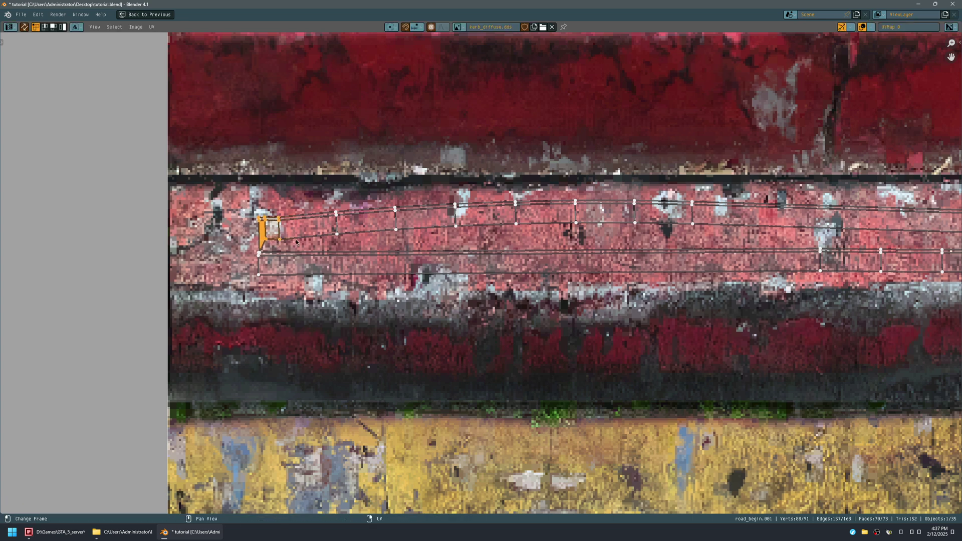
key("y")
left_click(304, 228)
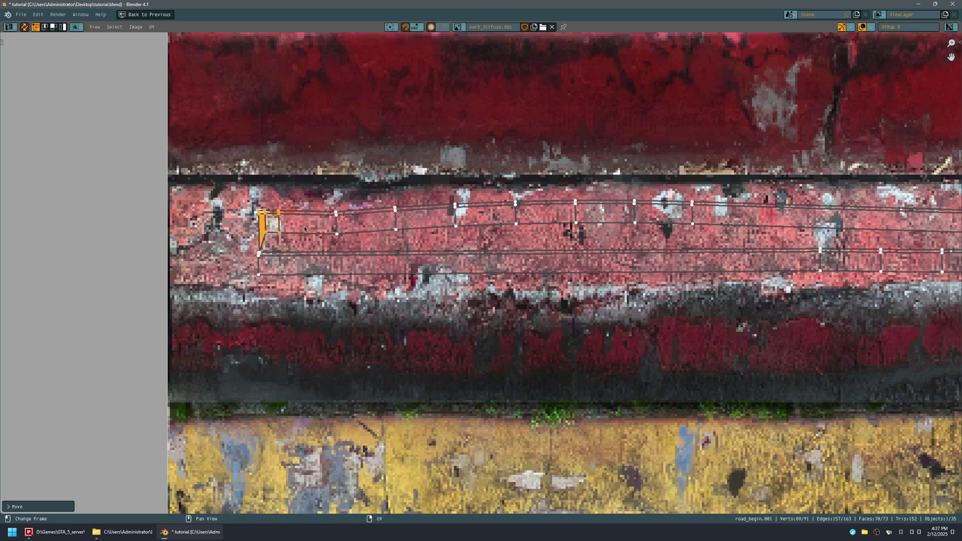
Step: Add the fourth and fifth vertex pairs to the selection in turn, raising the upper strip's left part level with the sixth pair
left_click(336, 223, "shift")
key("g")
key("y")
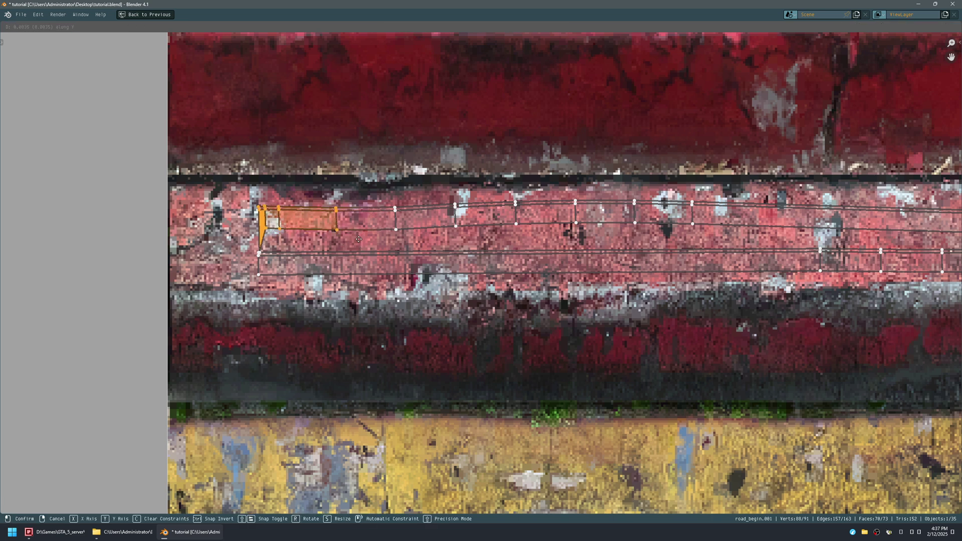
left_click(265, 208)
left_click(396, 225, "shift")
key("g")
key("y")
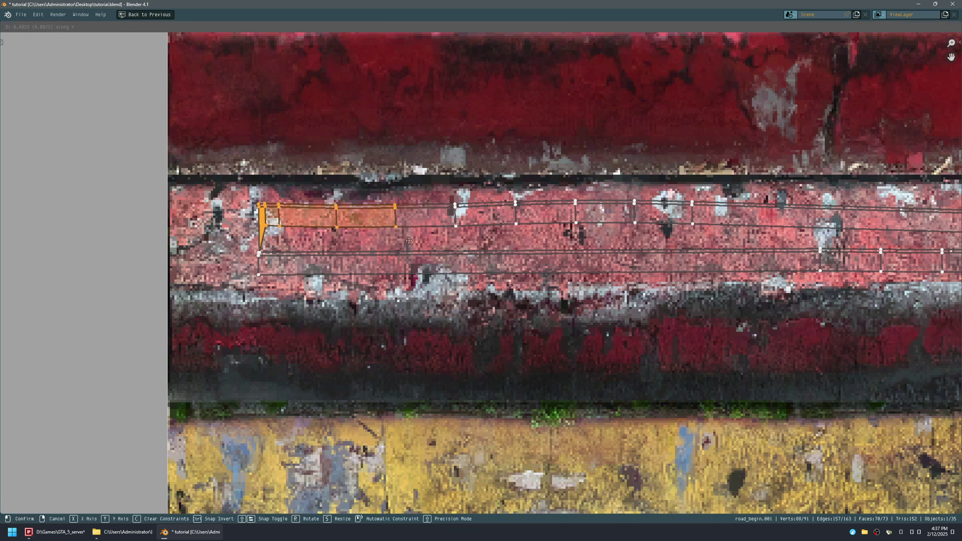
left_click(410, 238)
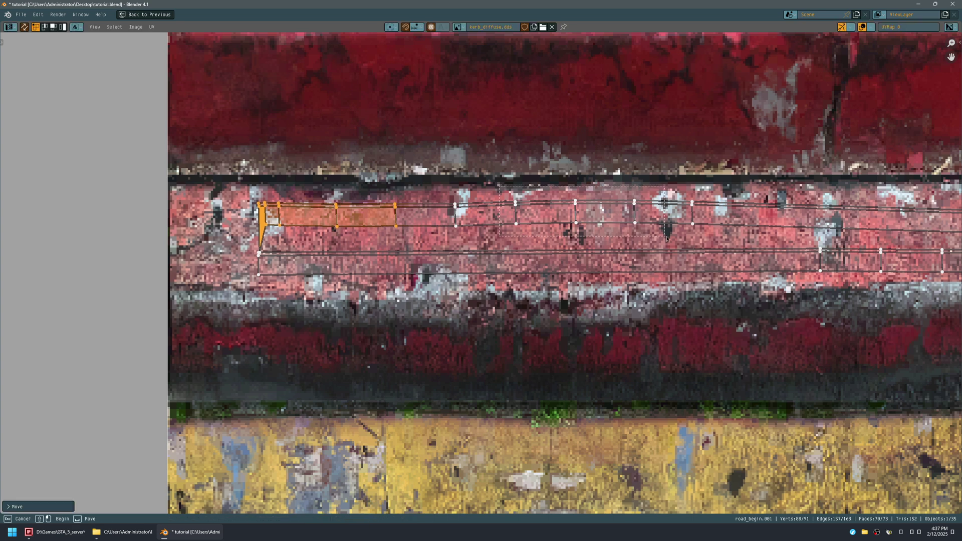
Step: Lower the seventh to tenth vertex pairs of the upper UV strip along Y to line up with its left part
left_click_drag(663, 238, 667, 238)
key("g")
key("y")
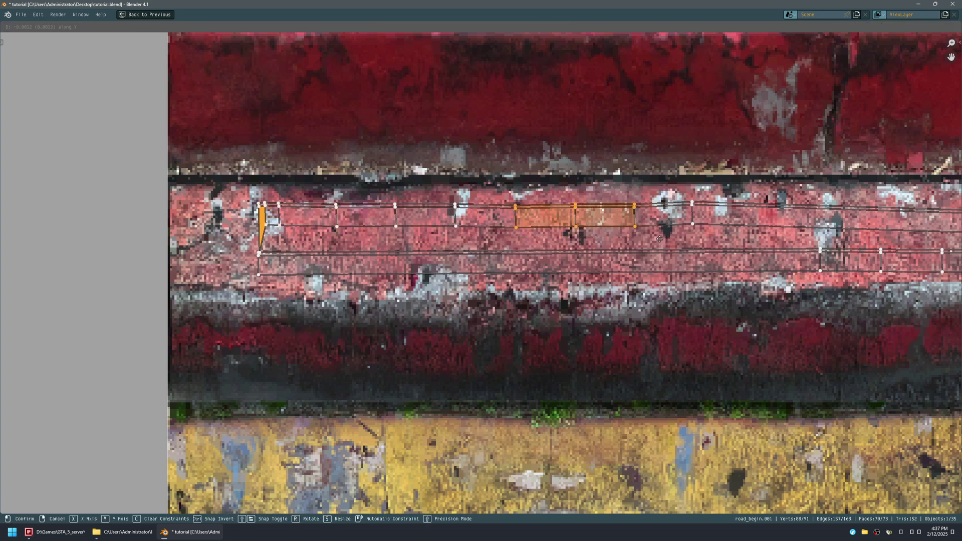
left_click(661, 239)
left_click_drag(685, 203, 717, 235)
key("g")
key("y")
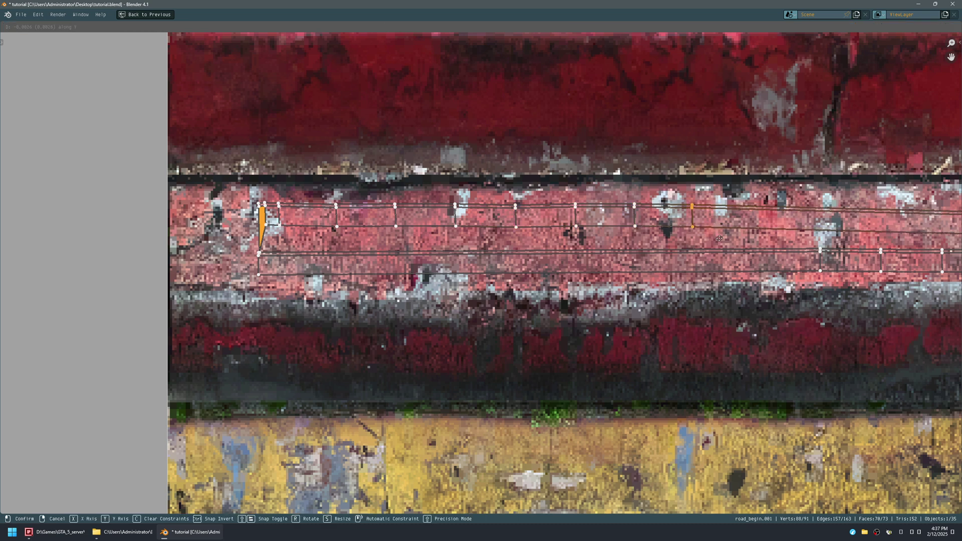
left_click(720, 241)
Step: Raise the right end vertices of the upper UV strip along Y to straighten its long right face
middle_click_drag(758, 234, 418, 231, "shift")
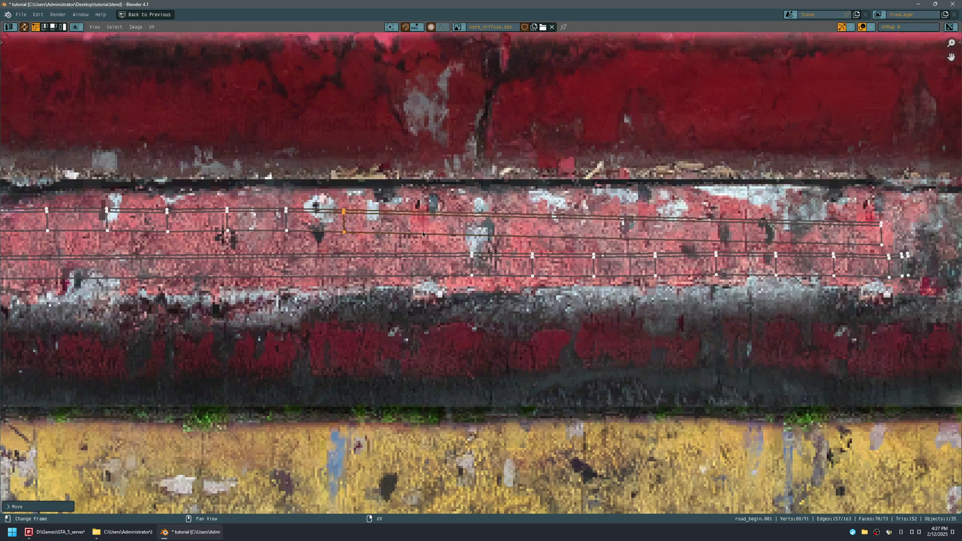
scroll(419, 231, "down", 1)
middle_click_drag(488, 230, 387, 221, "shift")
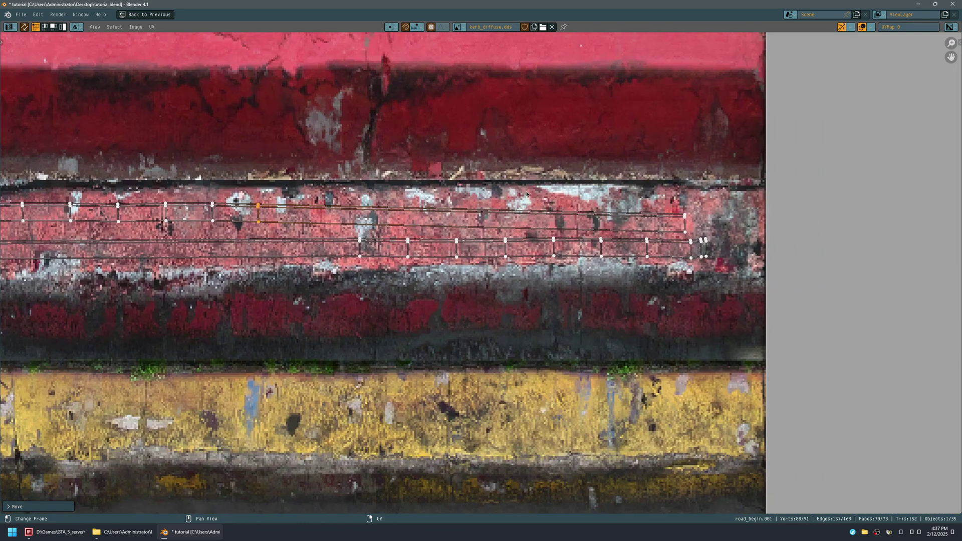
left_click_drag(630, 195, 696, 237)
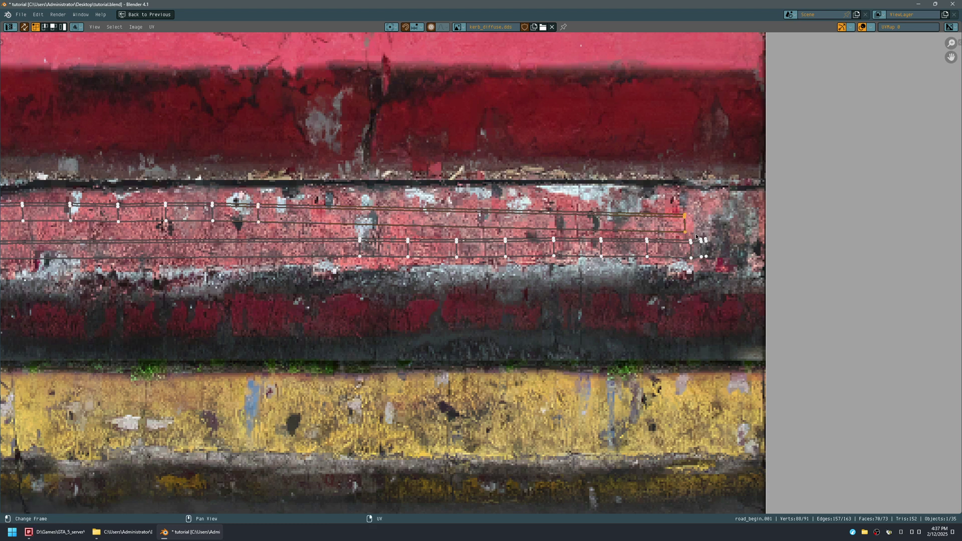
key("g")
key("y")
left_click(690, 229)
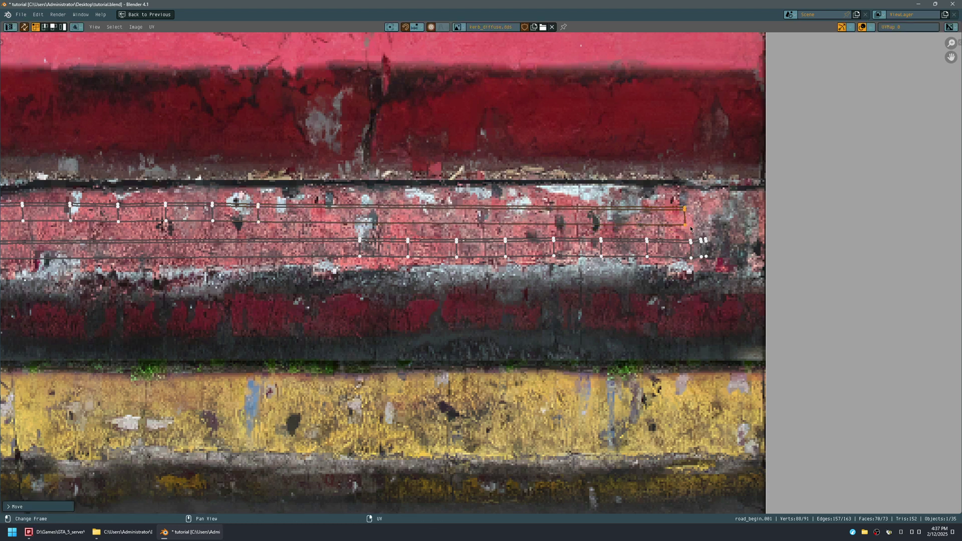
Step: Select the whole upper UV strip and restore the multi-editor layout to view the kerb in 3D
scroll(683, 228, "down", 3)
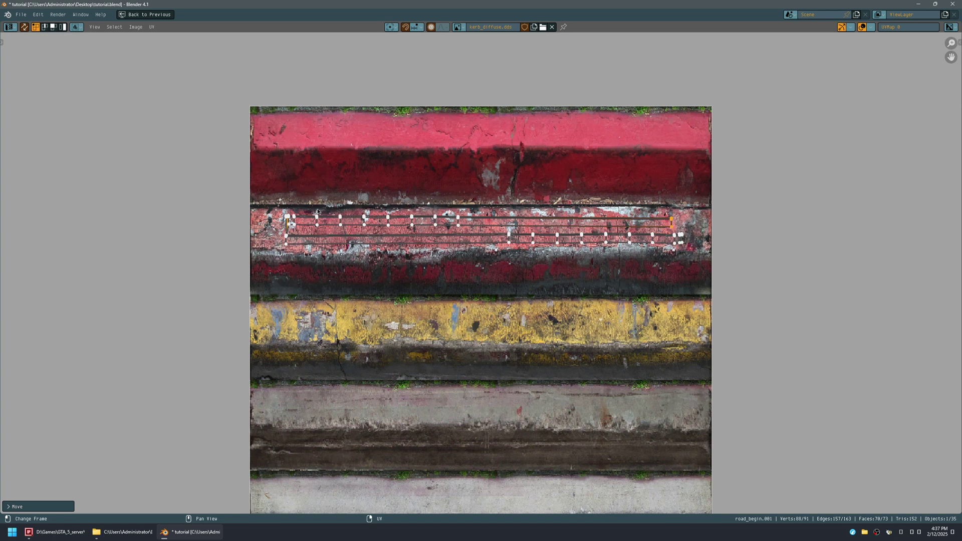
left_click_drag(230, 182, 700, 230)
key("ctrl+space")
middle_click_drag(266, 232, 273, 349)
middle_click_drag(262, 111, 268, 151)
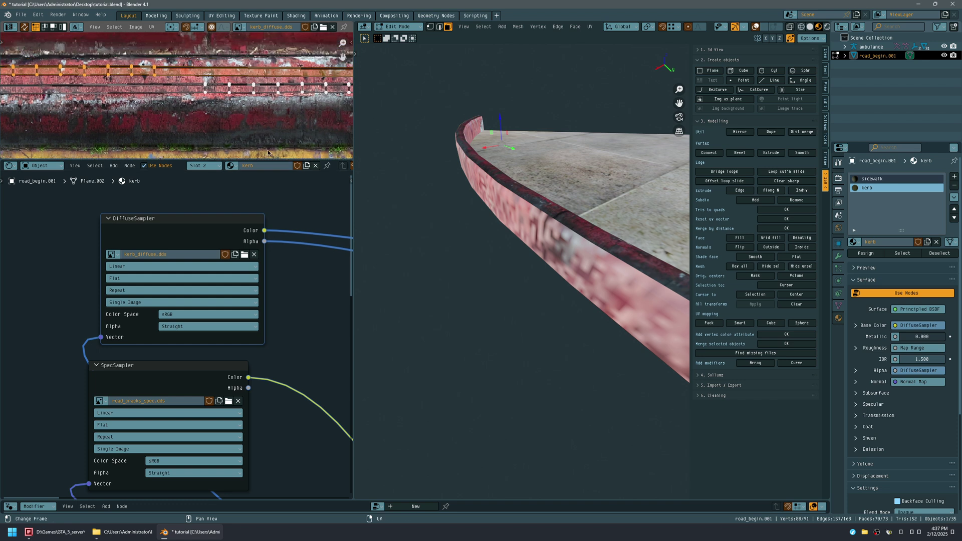
Step: Enlarge the UV editor over the node editor and show the overlays in the 3D viewport
left_click_drag(259, 161, 273, 448)
middle_click_drag(517, 261, 426, 271)
key("alt+shift+z")
scroll(179, 228, "down", 4)
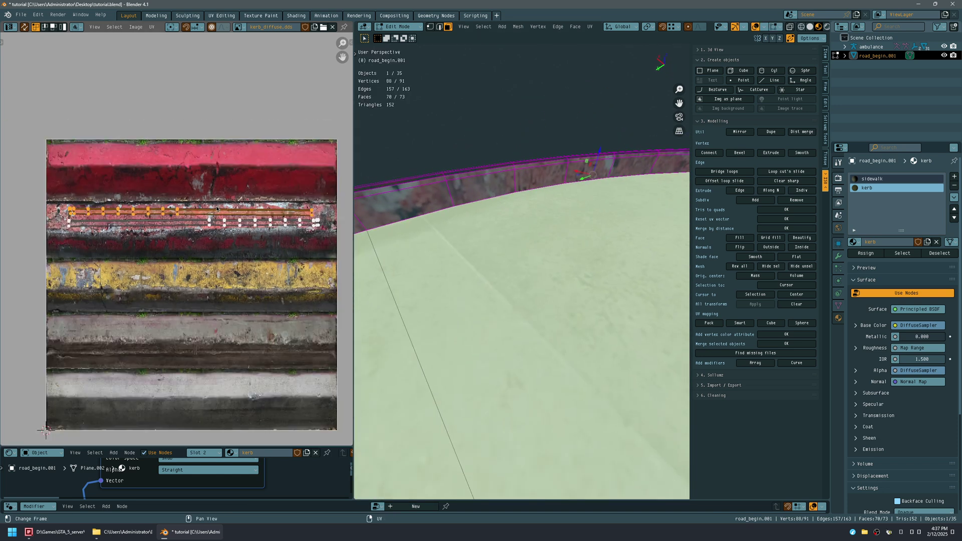
Step: Scale the selected upper UV strip up well beyond the texture's width and hide the 3D viewport's sidebar
middle_click_drag(561, 260, 424, 235)
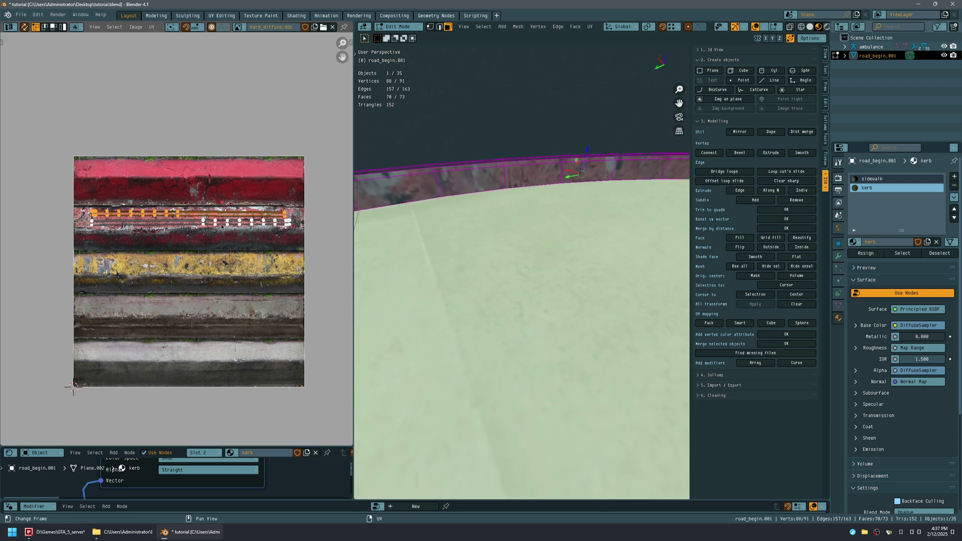
key("s")
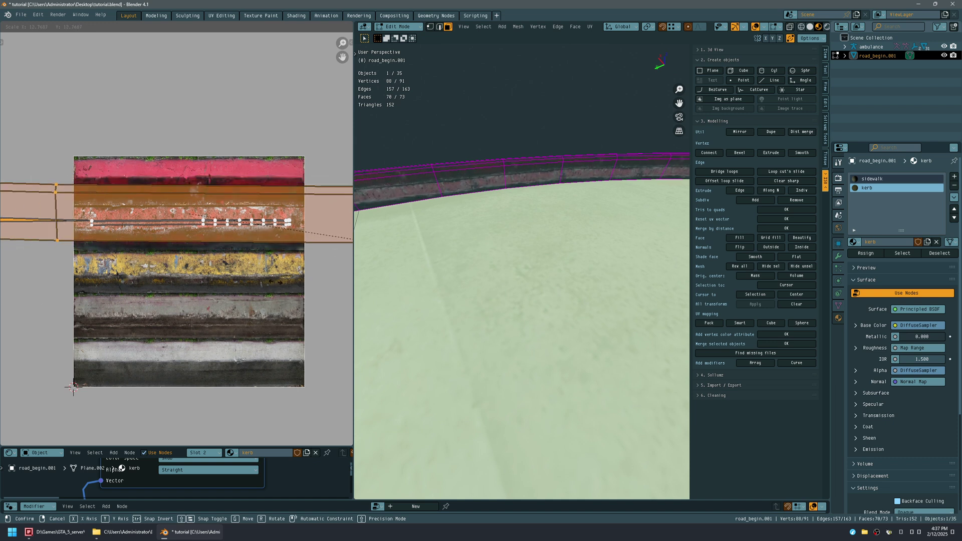
left_click(191, 273)
middle_click_drag(376, 302, 585, 278)
key("n")
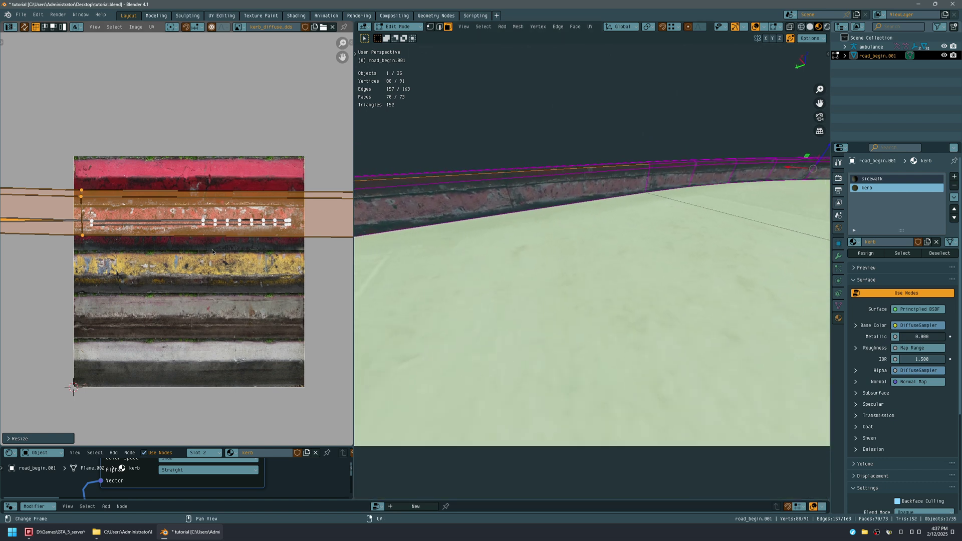
Step: Lower the enlarged strip's first vertex pair outside the texture's left edge slightly along Y
scroll(219, 243, "down", 6)
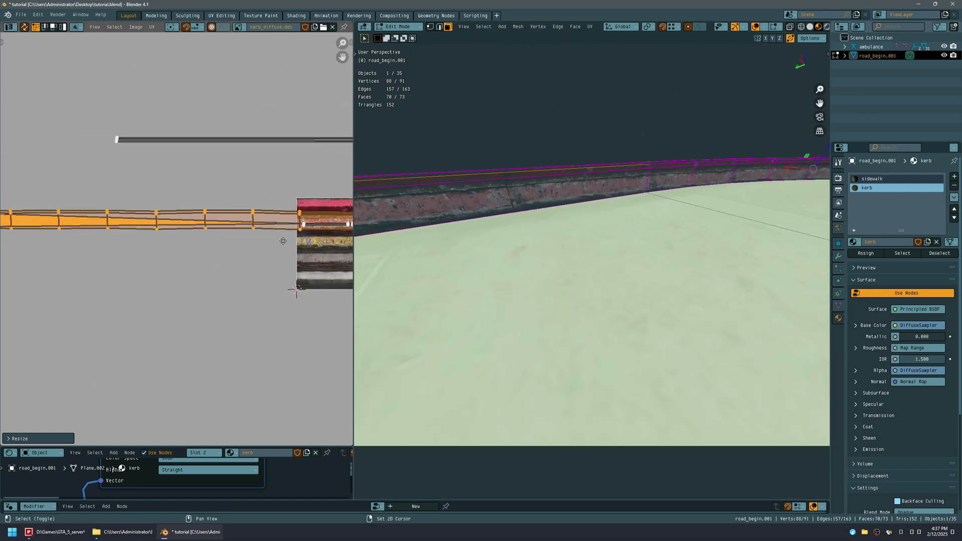
middle_click_drag(147, 241, 36, 230)
middle_click_drag(256, 255, 319, 275)
middle_click_drag(152, 263, 217, 179, "ctrl")
left_click_drag(236, 190, 268, 239)
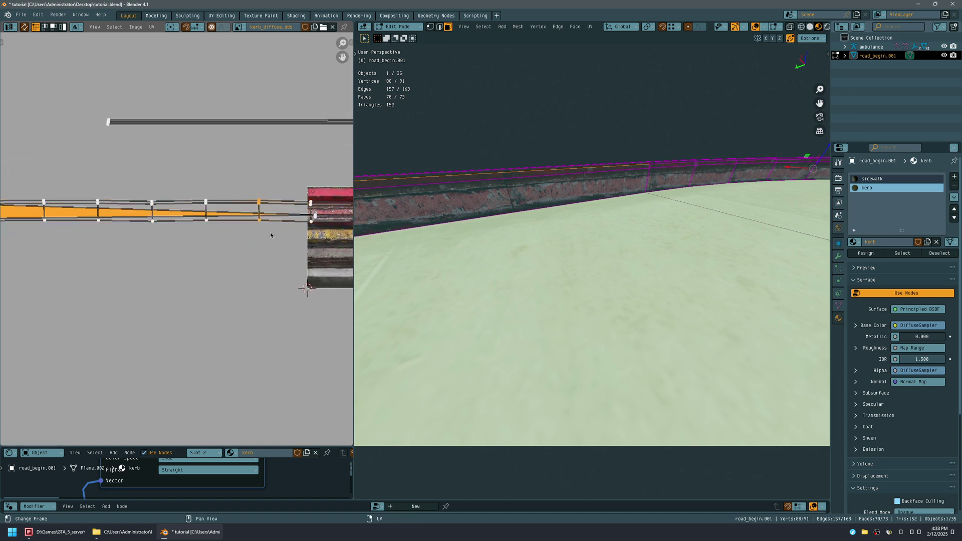
key("g")
key("y")
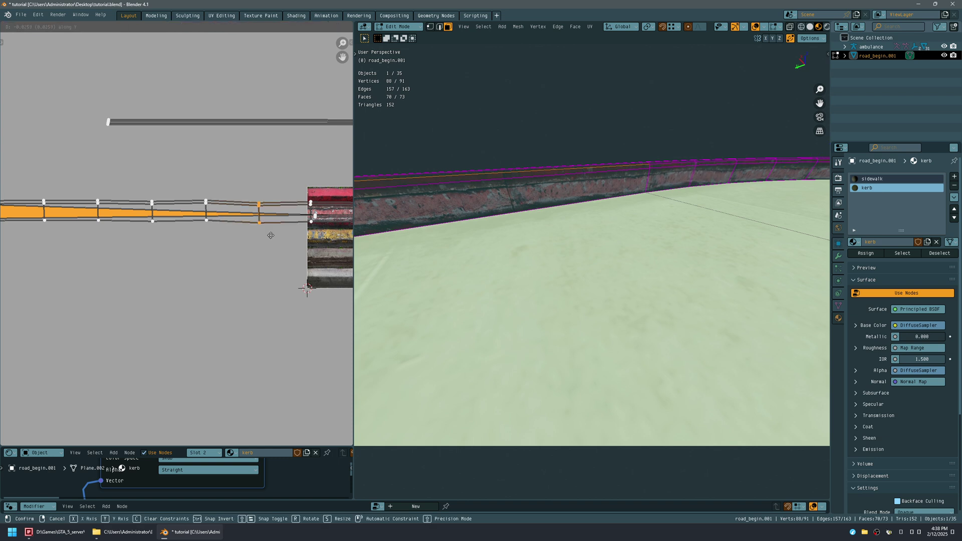
left_click(272, 237)
Step: Lower the enlarged strip's second and third vertex pairs outside the texture's left edge along Y, level with the first pair
left_click_drag(173, 188, 218, 229)
key("g")
key("y")
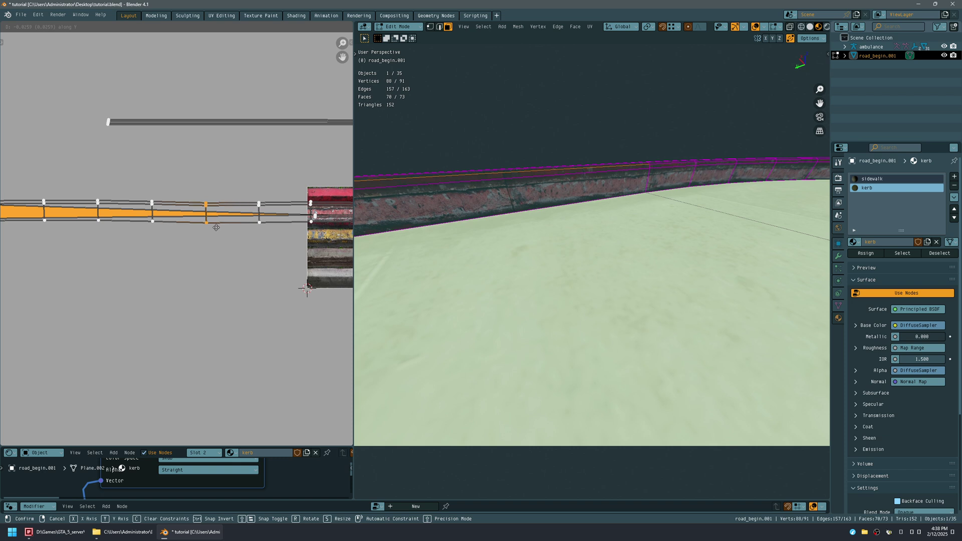
left_click(218, 227)
left_click_drag(131, 187, 167, 228)
key("g")
key("y")
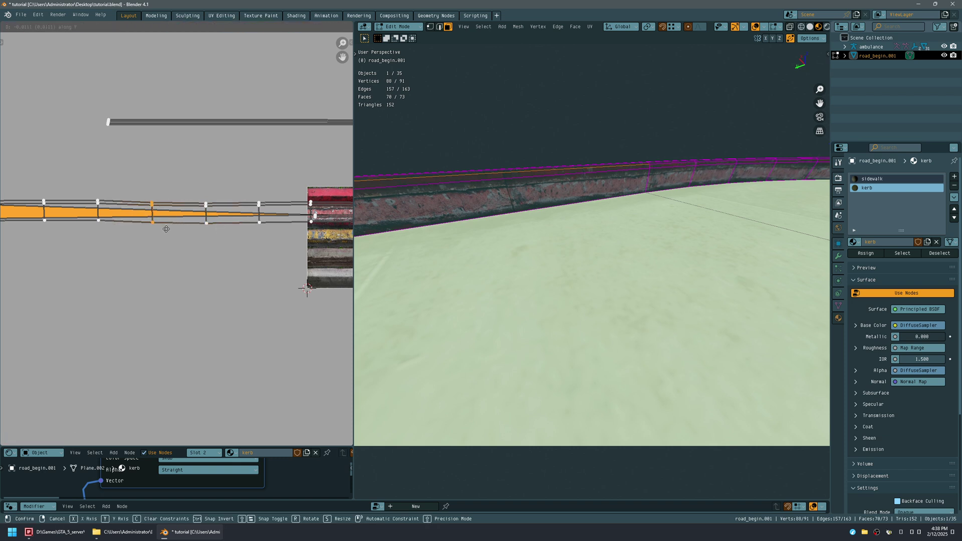
left_click(168, 229)
Step: Lower the following three vertex pairs of the enlarged strip one by one along Y to continue the straight line
middle_click_drag(167, 227, 199, 227)
left_click_drag(218, 230, 218, 230)
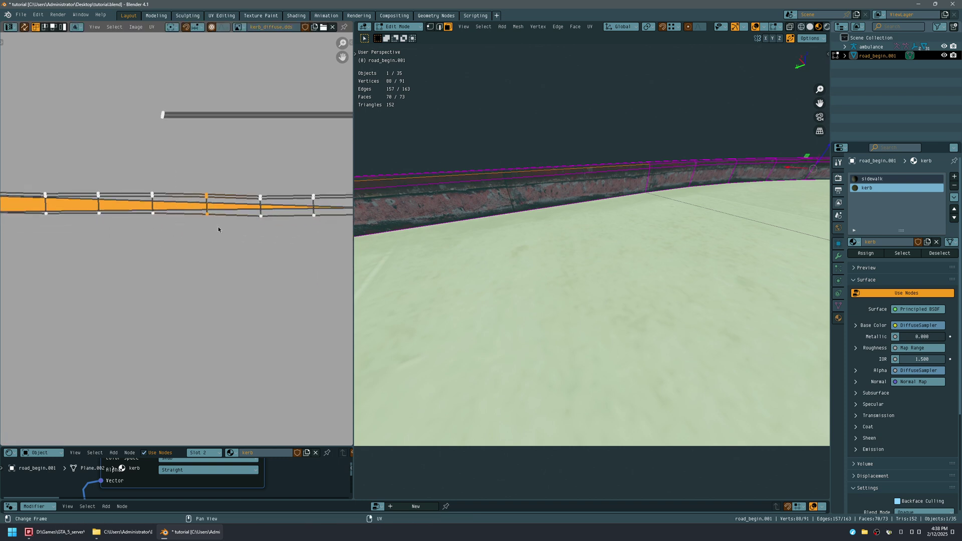
key("g")
key("y")
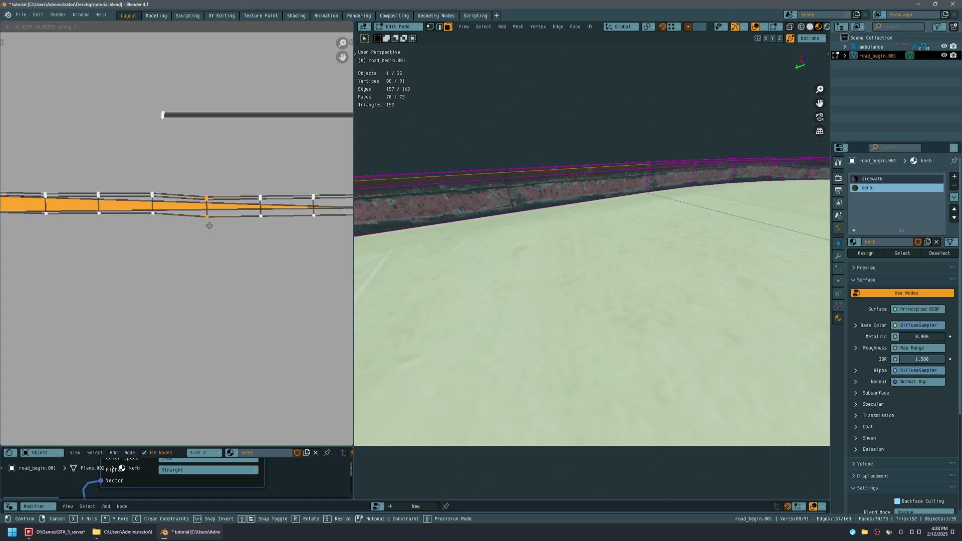
left_click(209, 227)
left_click_drag(164, 231, 165, 232)
key("g")
key("y")
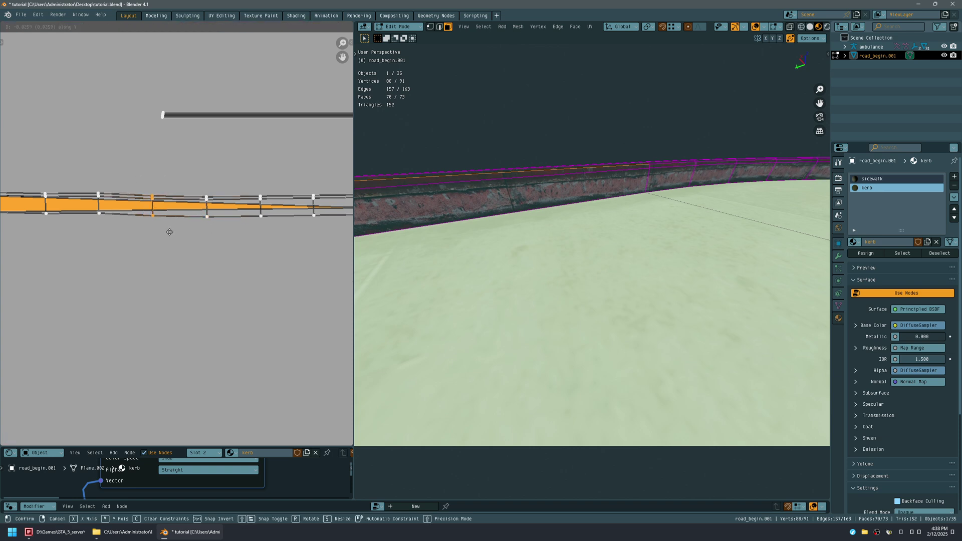
left_click(169, 233)
left_click_drag(103, 214, 103, 226)
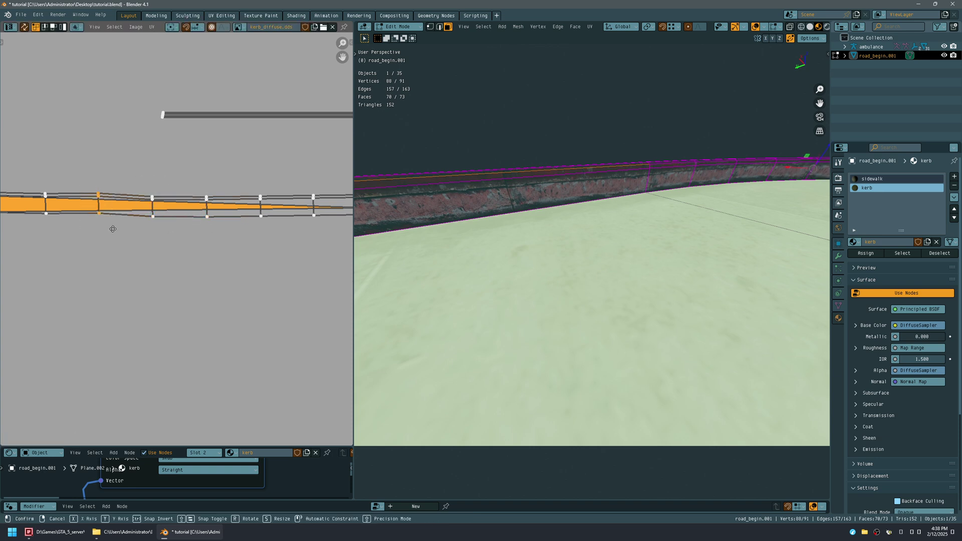
Step: Lower the strip's last full vertex pair and the cluster of vertices at its left end along Y to finish straightening it
middle_click_drag(70, 252, 238, 266)
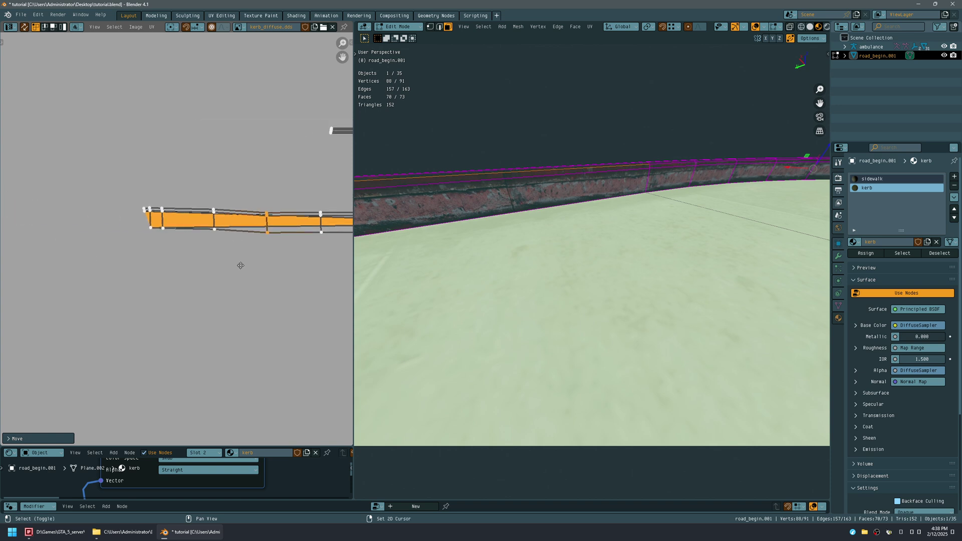
left_click_drag(214, 269, 224, 271)
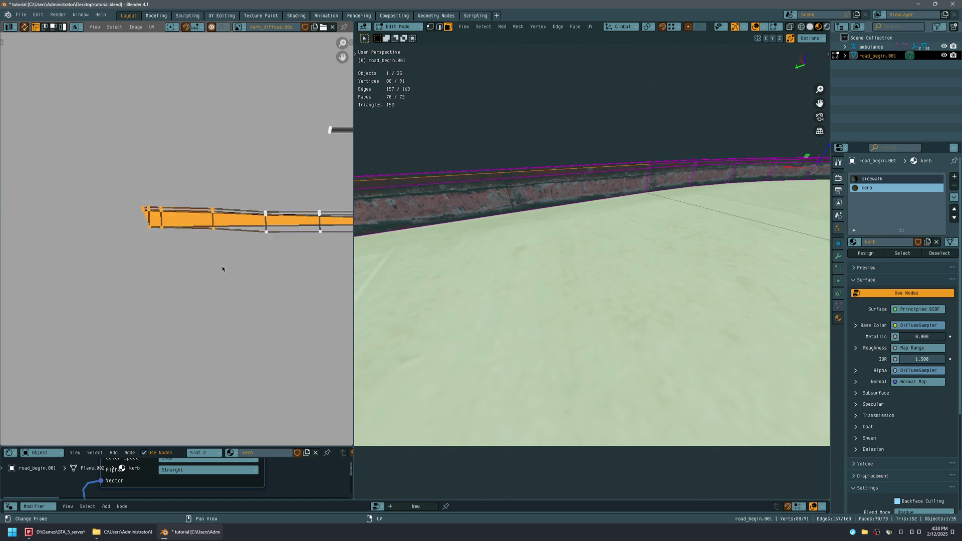
key("g")
right_click(217, 269)
key("g")
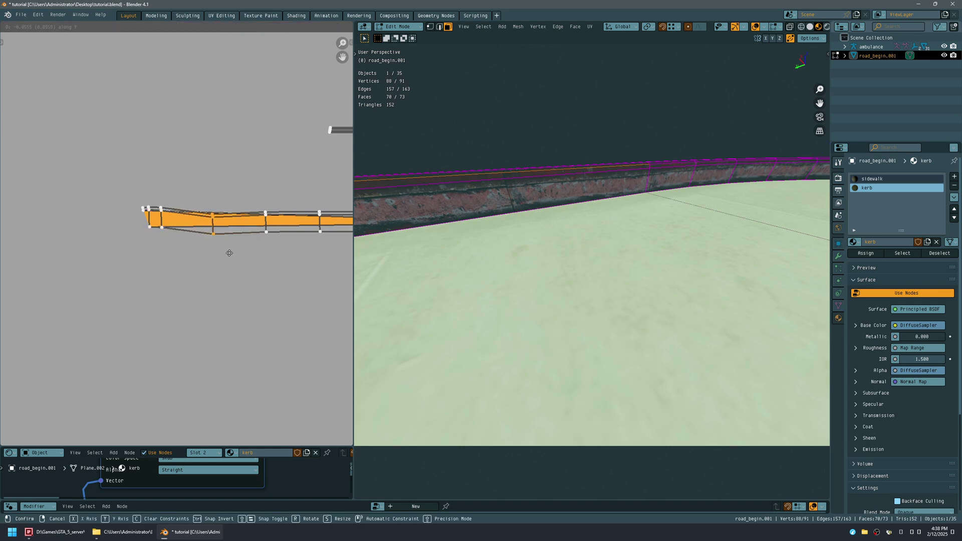
left_click(231, 252)
left_click_drag(103, 197, 180, 249)
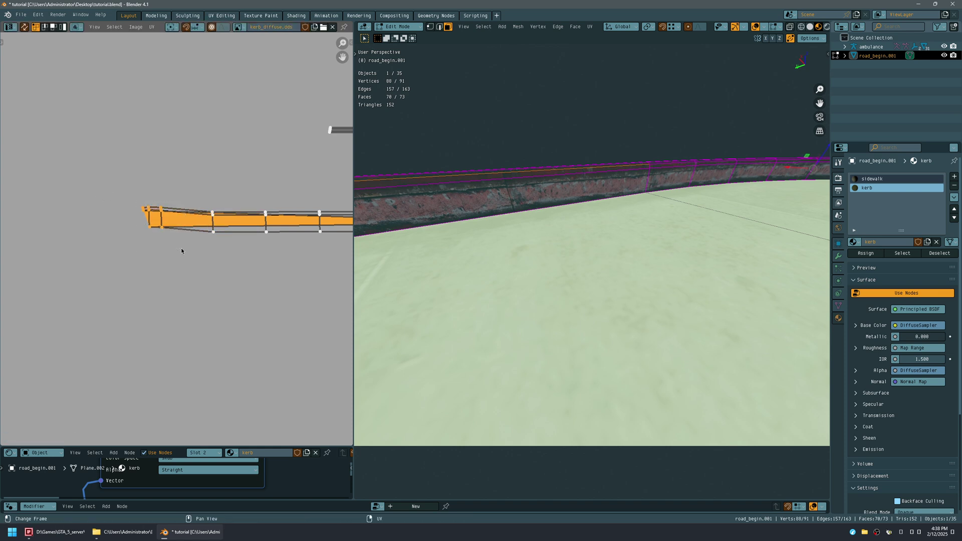
key("g")
left_click(179, 250)
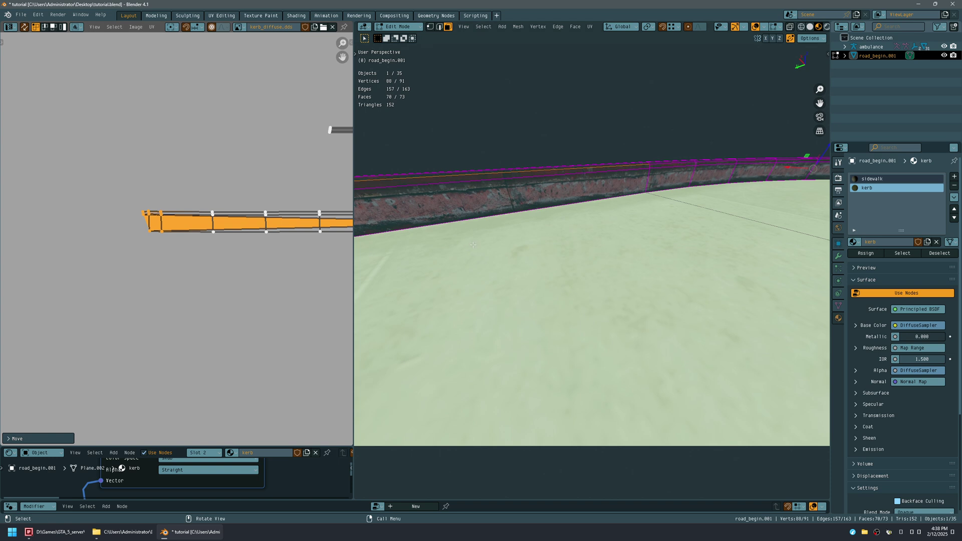
Step: Narrow the UV editor to widen the 3D viewport and view the kerb along its whole length
middle_click_drag(472, 245, 473, 244)
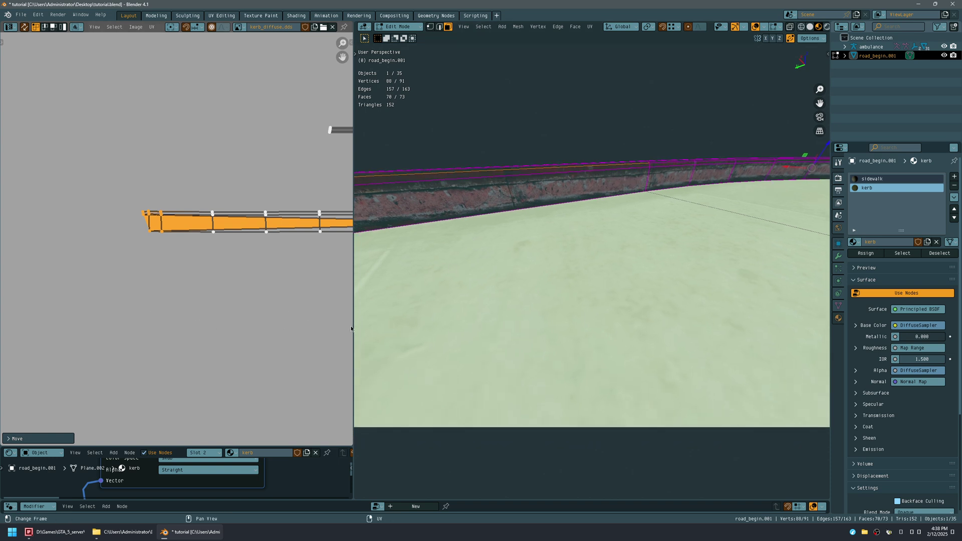
left_click_drag(353, 328, 153, 328)
middle_click_drag(371, 260, 427, 268)
middle_click_drag(118, 260, 75, 251)
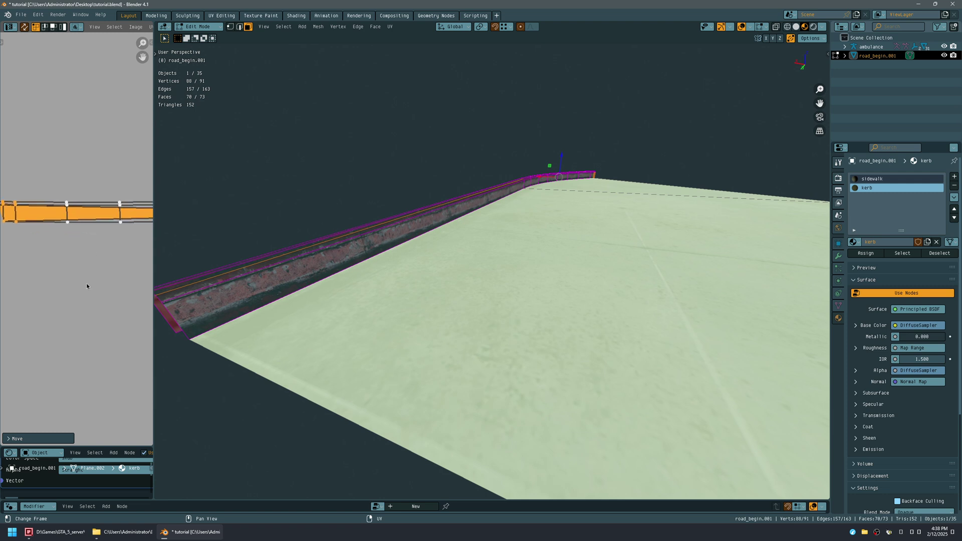
scroll(87, 283, "down", 5)
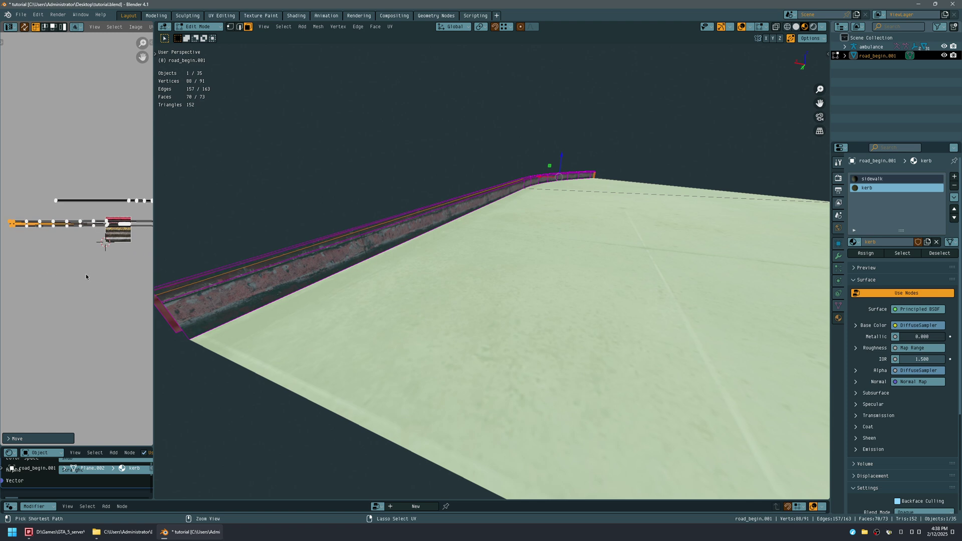
Step: Maximize the UV editor and select the enlarged strip's vertex pairs left of the texture together with its far right end
key("ctrl+space")
scroll(400, 276, "up", 4)
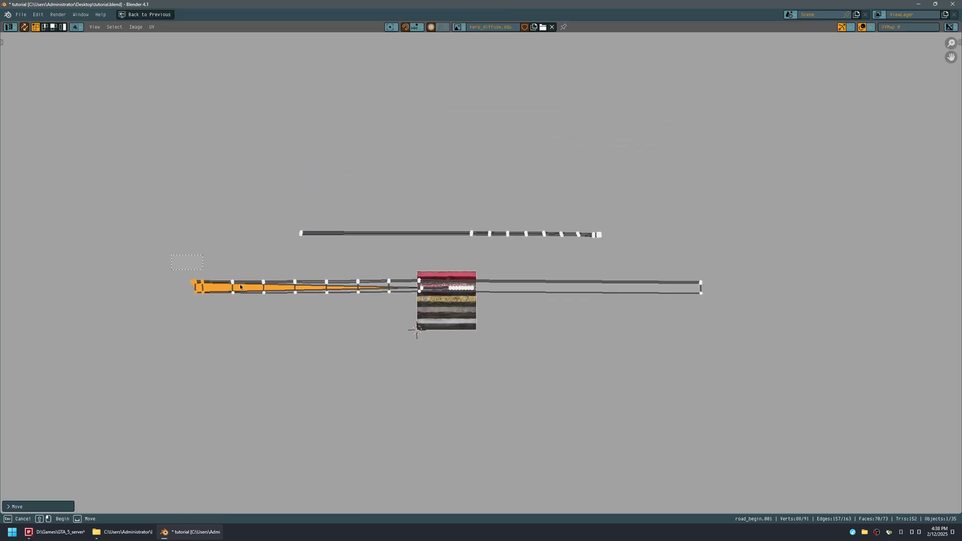
left_click_drag(389, 325, 390, 324)
left_click_drag(731, 275, 633, 321)
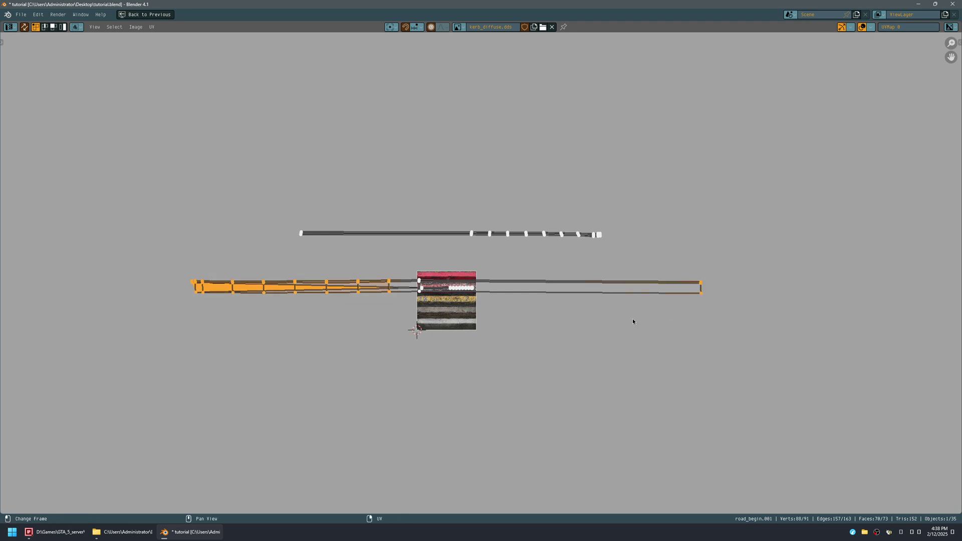
scroll(421, 341, "up", 3)
left_click(427, 292, "shift")
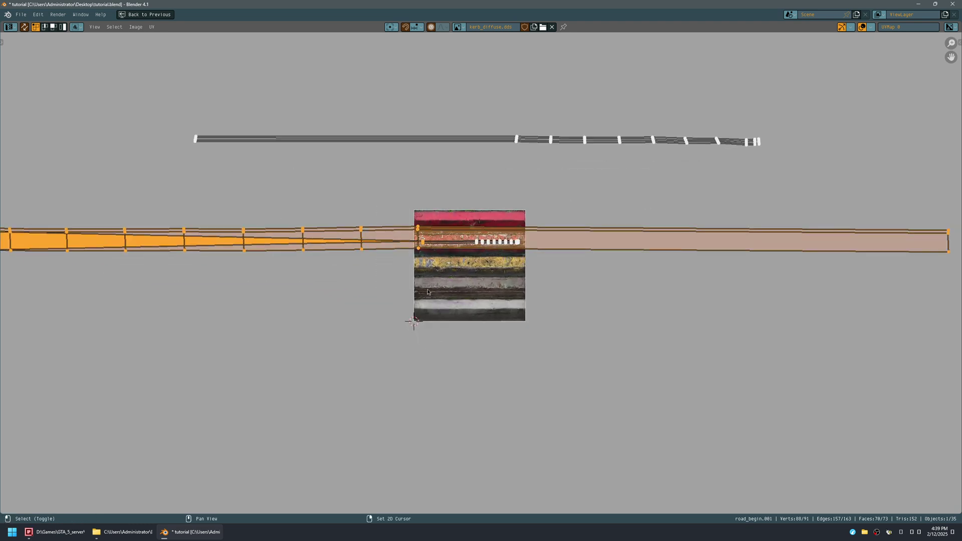
key("g")
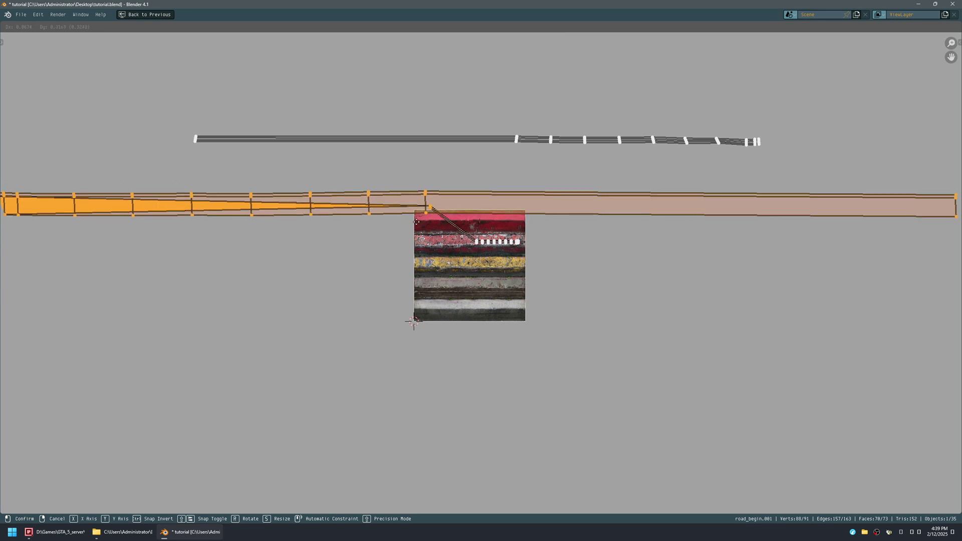
left_click(432, 238)
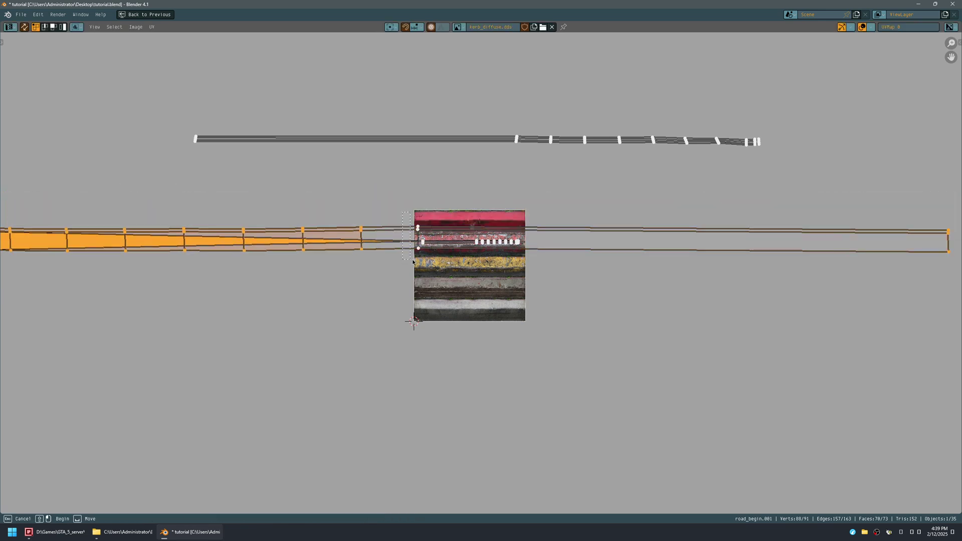
Step: Add the vertex pair at the texture's left edge to the selection, move the strip above the texture and restore the multi-editor layout
left_click_drag(419, 262, 420, 263)
middle_click_drag(578, 277, 438, 266)
key("b")
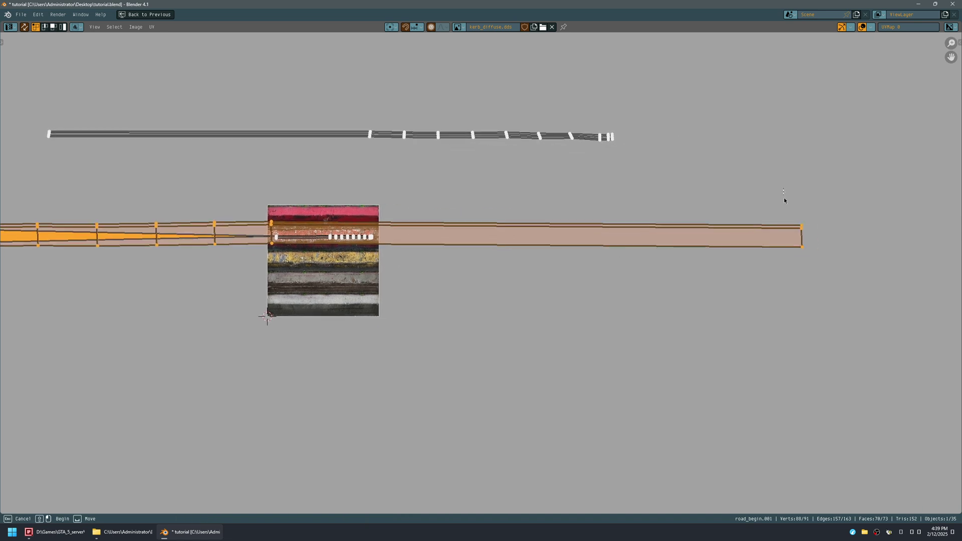
key("g")
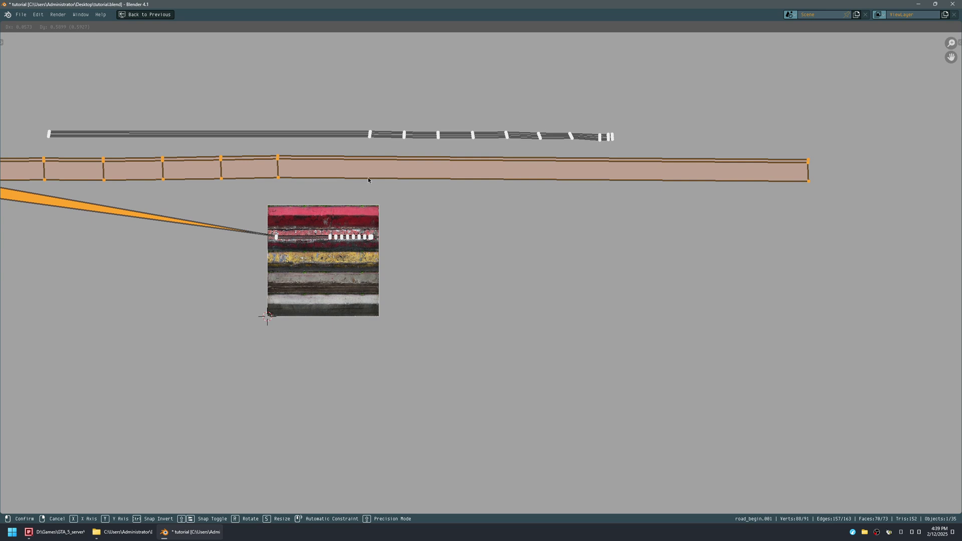
left_click(368, 177)
middle_click_drag(376, 193, 492, 212)
scroll(491, 212, "down", 3)
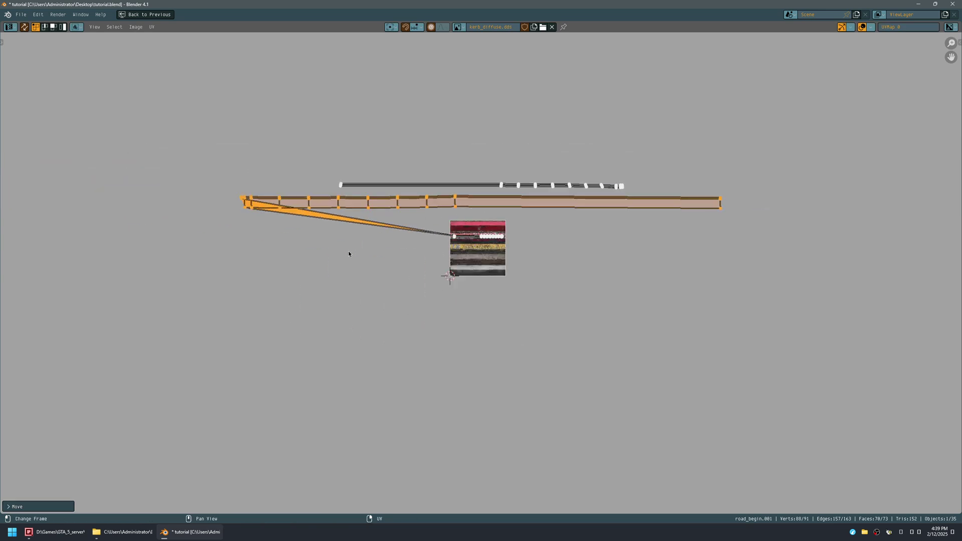
key("ctrl+space")
Step: Move the selected strip up along Y until the plain red band covers the kerb's face in the 3D view
middle_click_drag(457, 263, 464, 257)
middle_click_drag(105, 270, 107, 280)
key("g")
key("y")
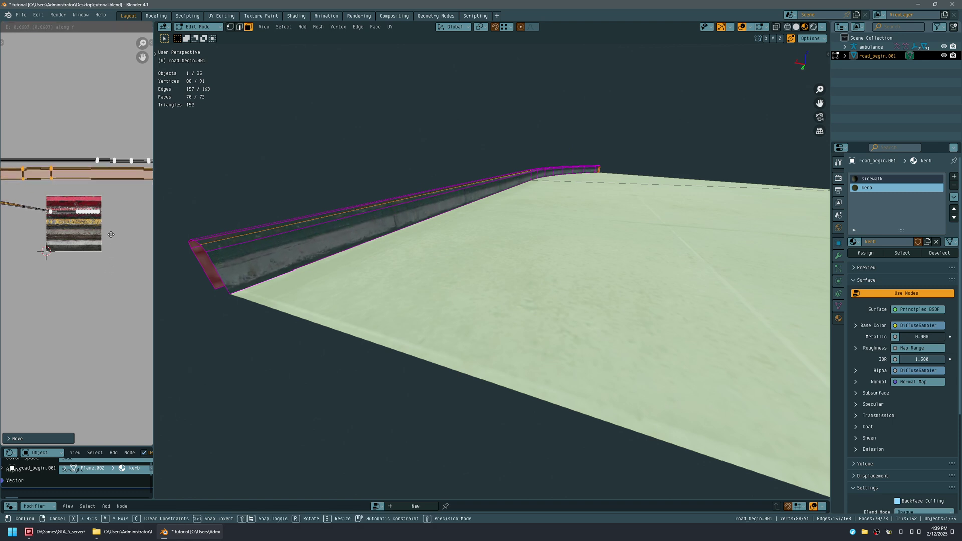
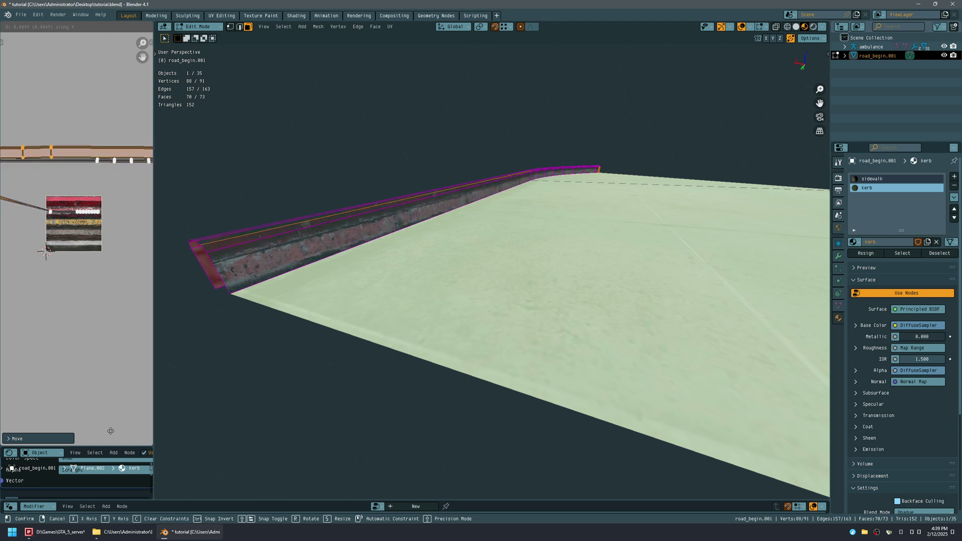
left_click(108, 381)
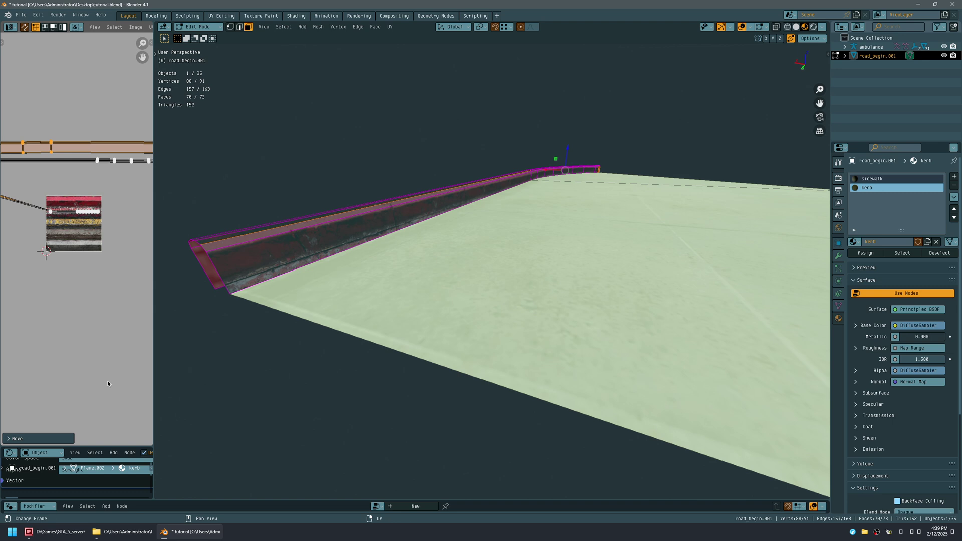
Step: Scale the selected strip down in two passes to fit the red kerb band, hiding the 3D viewport overlays to judge it
key("s")
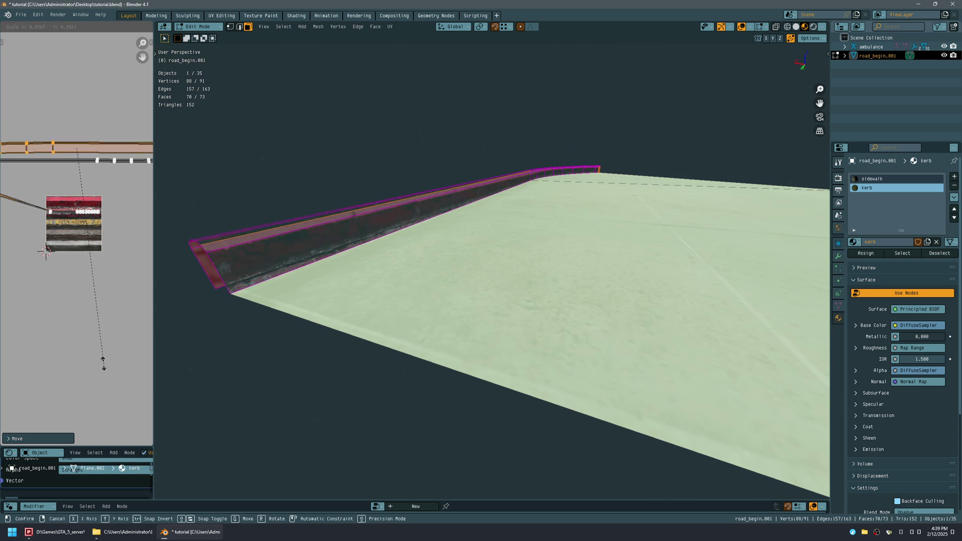
left_click(84, 329)
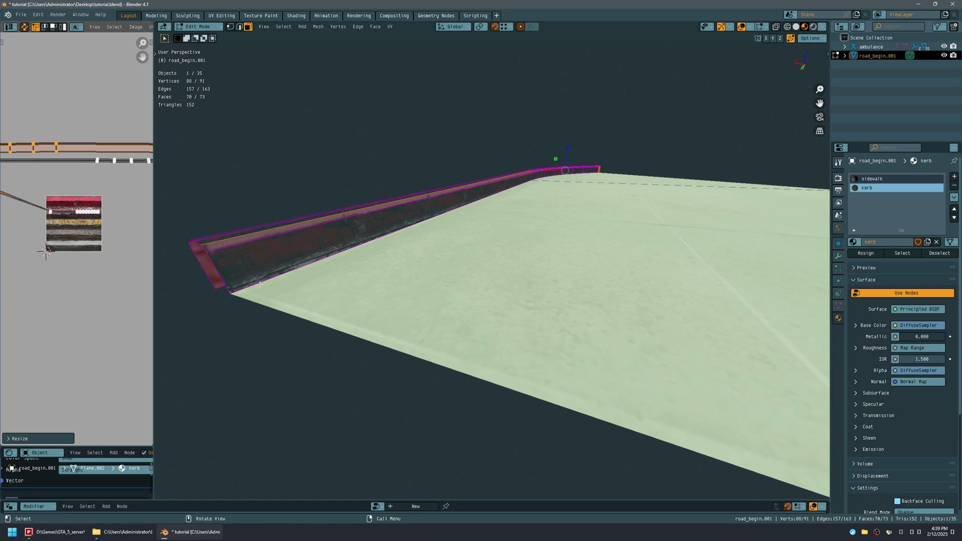
middle_click_drag(258, 281, 180, 345)
key("shift+alt+z")
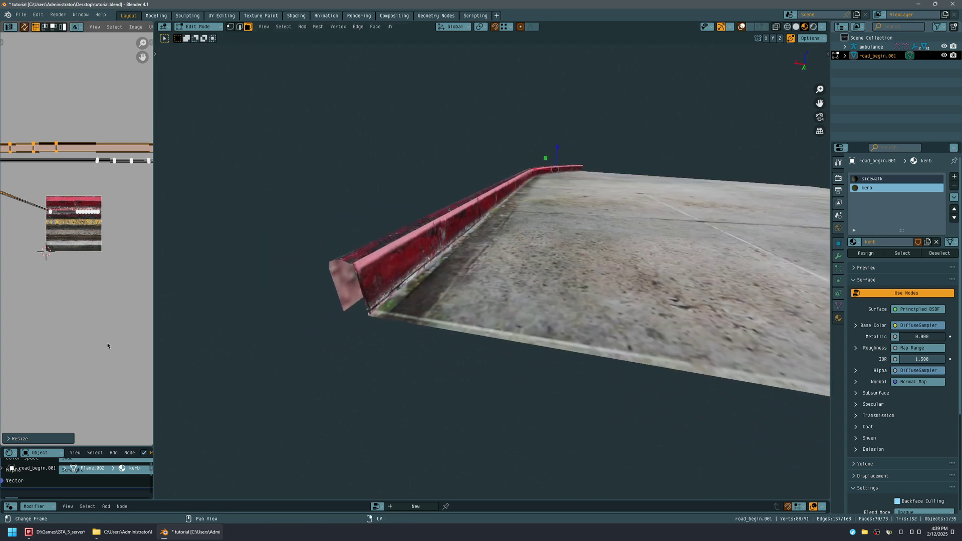
key("s")
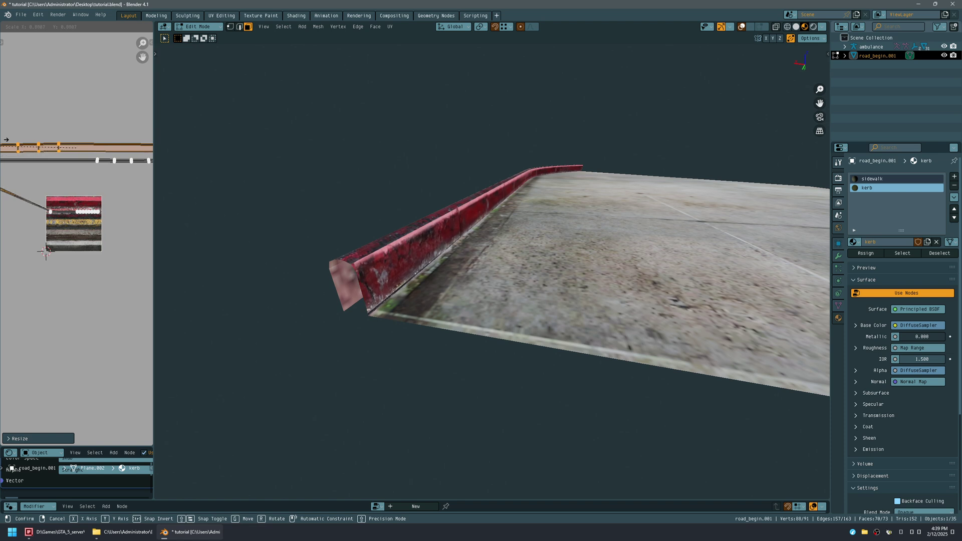
left_click(2, 133)
Step: Move the selected strip down along Y onto the worn red band of the repeated kerb texture
mouse_move(444, 327)
middle_mouse_down()
mouse_move(489, 339)
mouse_move(511, 326)
mouse_move(444, 316)
middle_mouse_up()
middle_click_drag(382, 364, 577, 354)
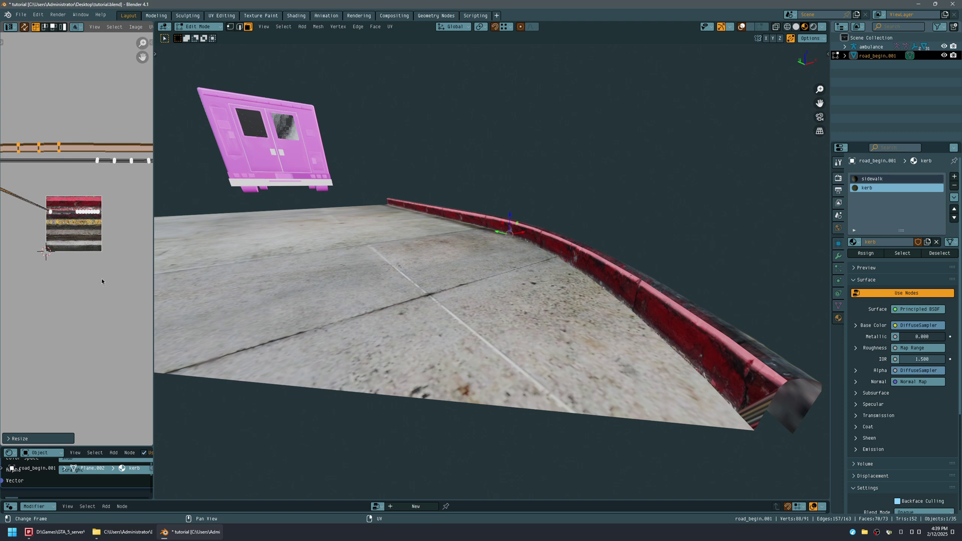
key("g")
key("y")
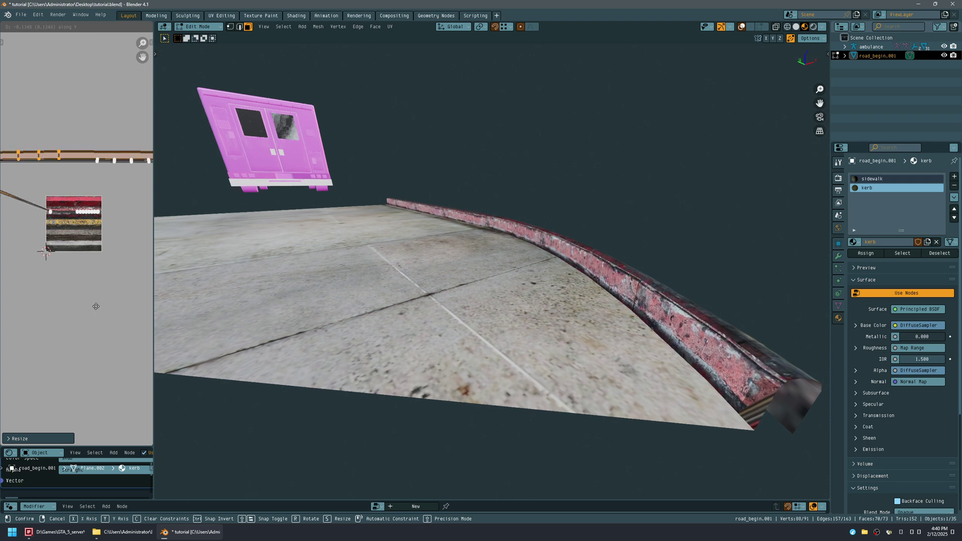
left_click(95, 309)
Step: Select both face loops along the kerb's outer side with the overlays shown, and bring them and the kerb texture into view
middle_click_drag(531, 305, 484, 304)
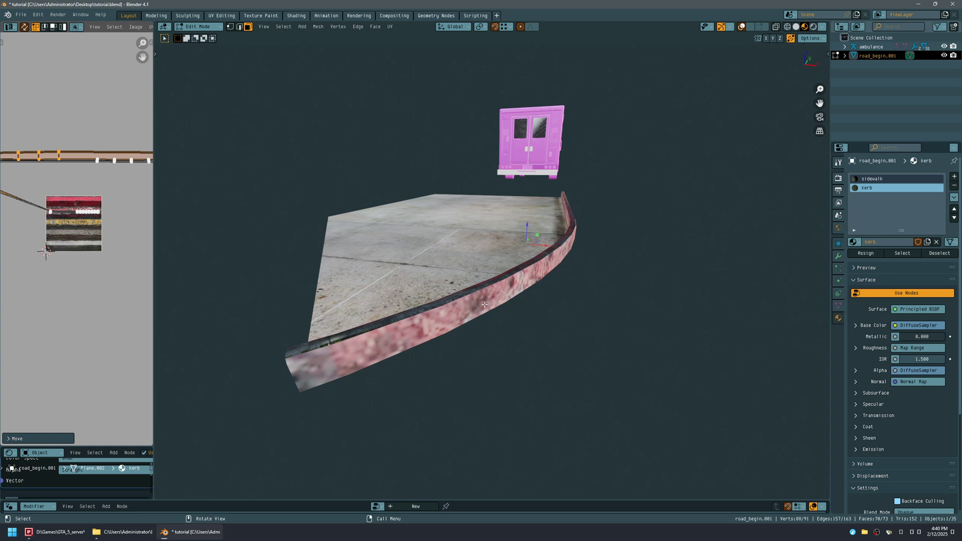
key("shift+alt+z")
left_click(443, 326, "alt")
middle_click_drag(443, 327, 419, 314)
key("shift+alt+z")
key("shift+alt+z")
left_click(537, 261, "alt+shift")
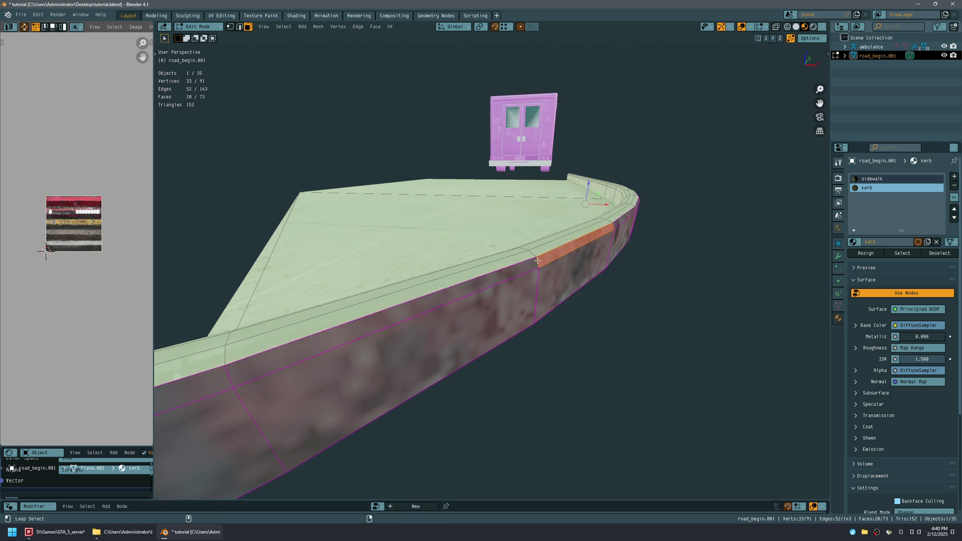
key("shift+alt+z")
middle_click_drag(556, 273, 481, 282)
key("shift+alt+z")
scroll(481, 282, "up", 1)
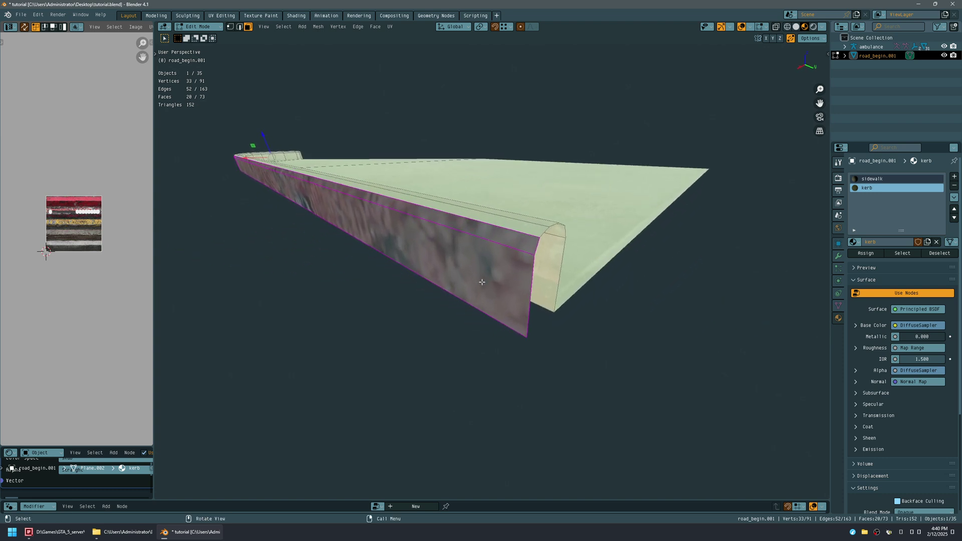
middle_click_drag(123, 289, 81, 307)
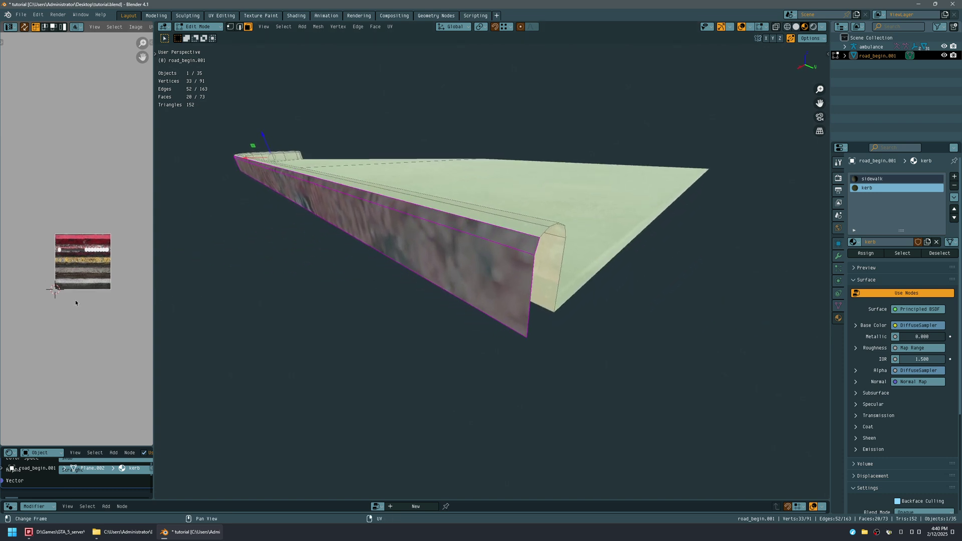
Step: Select the UVs of the kerb's outer faces lying on the worn red band, enlarging the UV Editor for the selection
key("ctrl+space")
middle_click_drag(341, 298, 275, 305)
scroll(386, 275, "down", 4)
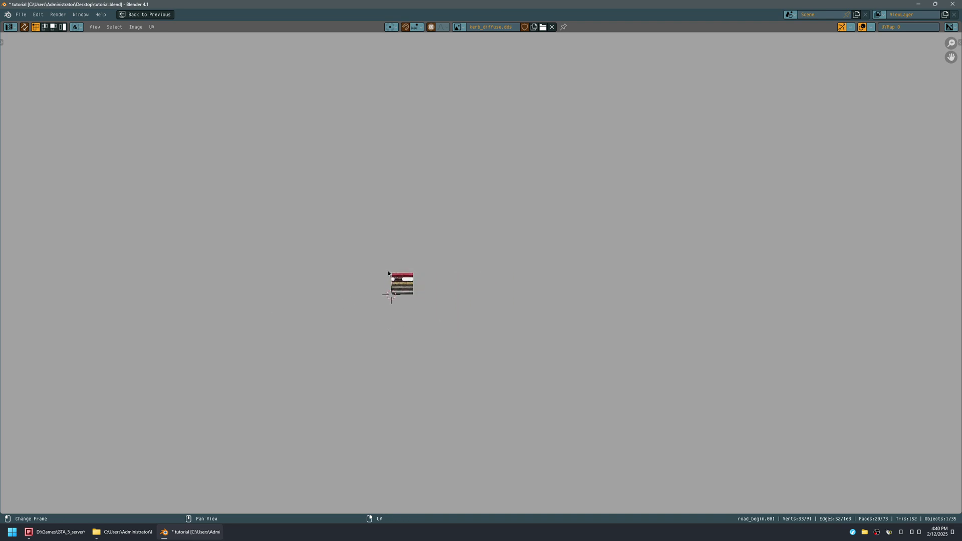
middle_click_drag(379, 270, 408, 277)
scroll(406, 275, "up", 5)
scroll(486, 320, "up", 6)
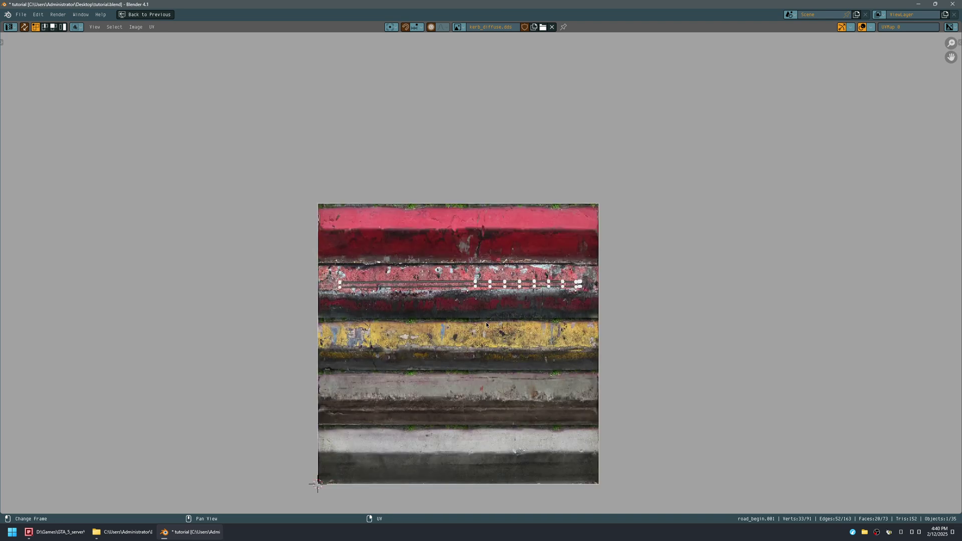
scroll(454, 323, "up", 2)
left_click_drag(219, 241, 692, 318)
key("ctrl+space")
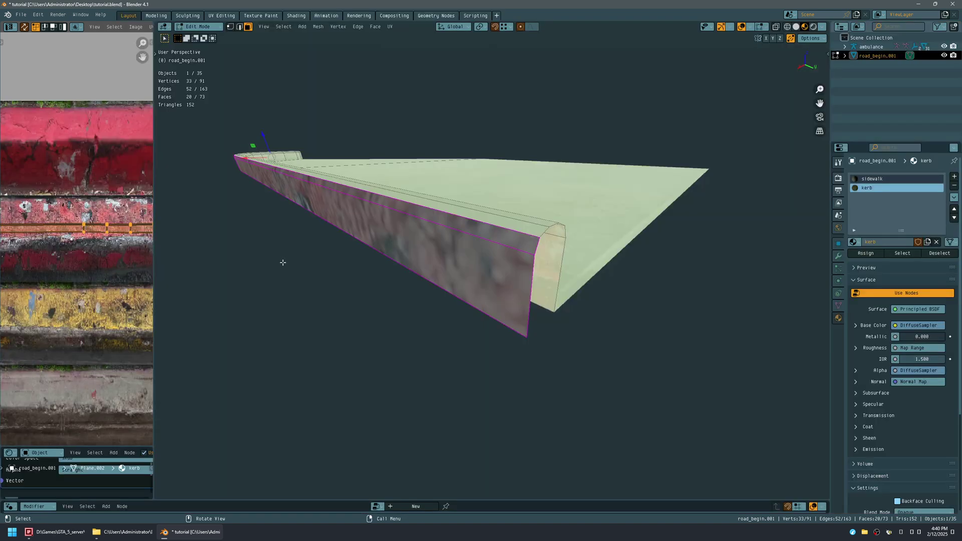
scroll(117, 204, "down", 6)
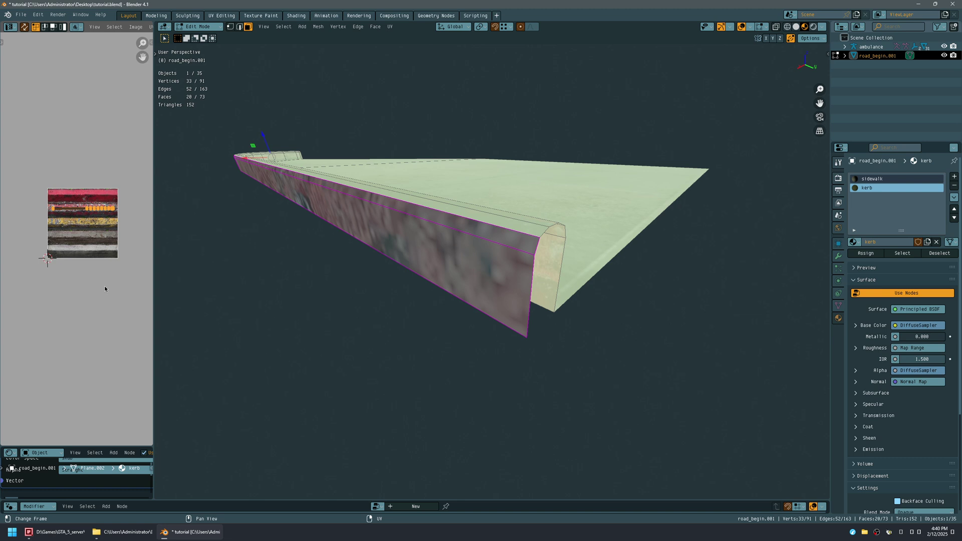
Step: Scale the selected UV strip up uniformly until the worn red band fills the kerb's outer face, hiding the overlays to judge it
key("s")
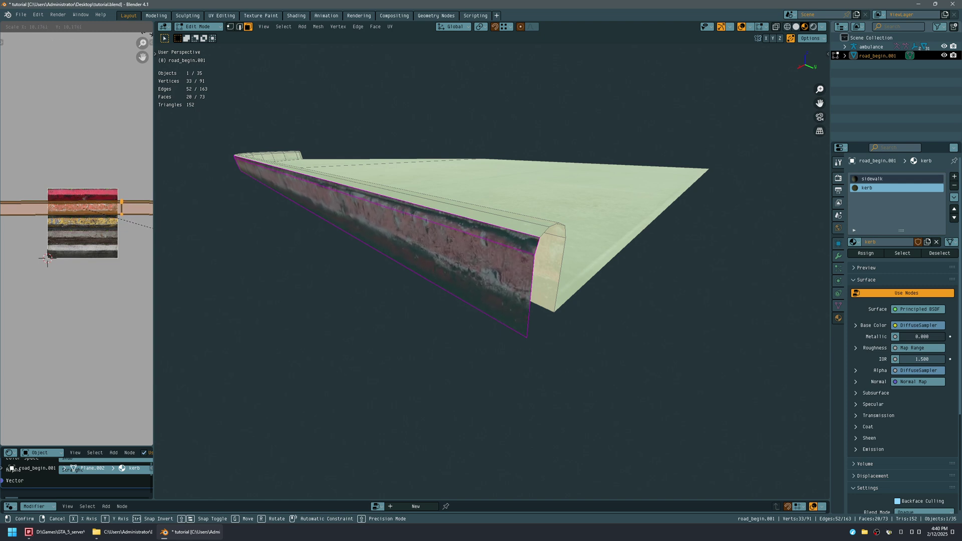
key("Return")
middle_click_drag(437, 453, 373, 383)
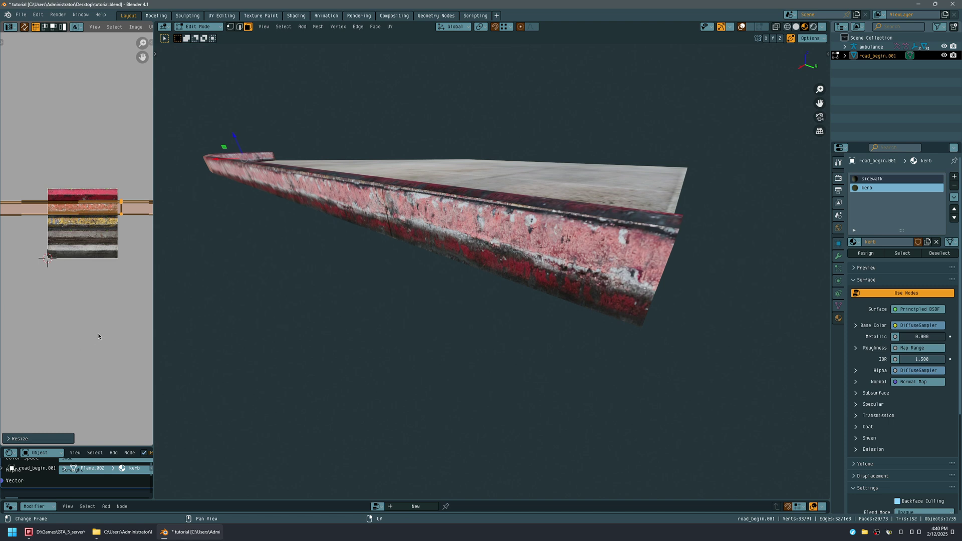
Step: Scale the strip down slightly along Y and move it to fit the worn red band
key("s")
key("y")
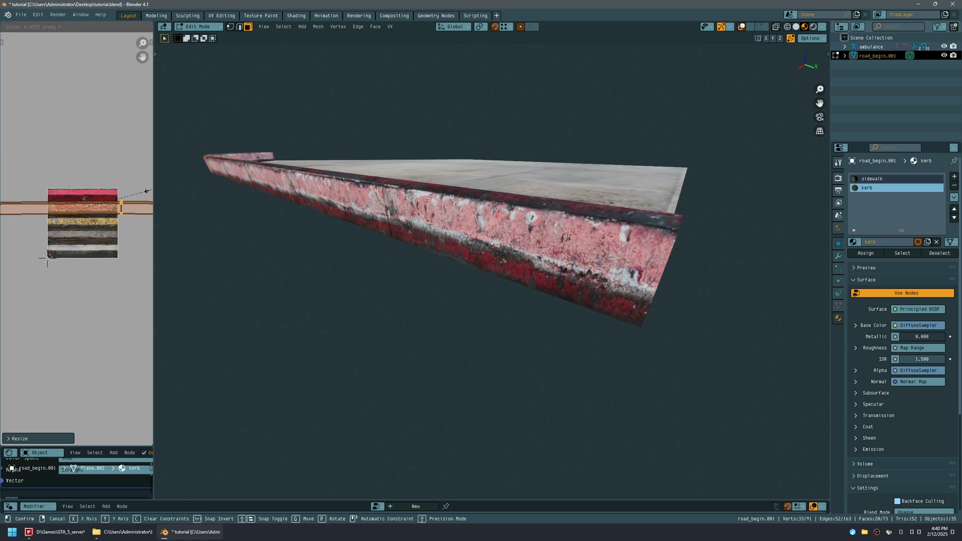
left_click(151, 197)
key("g")
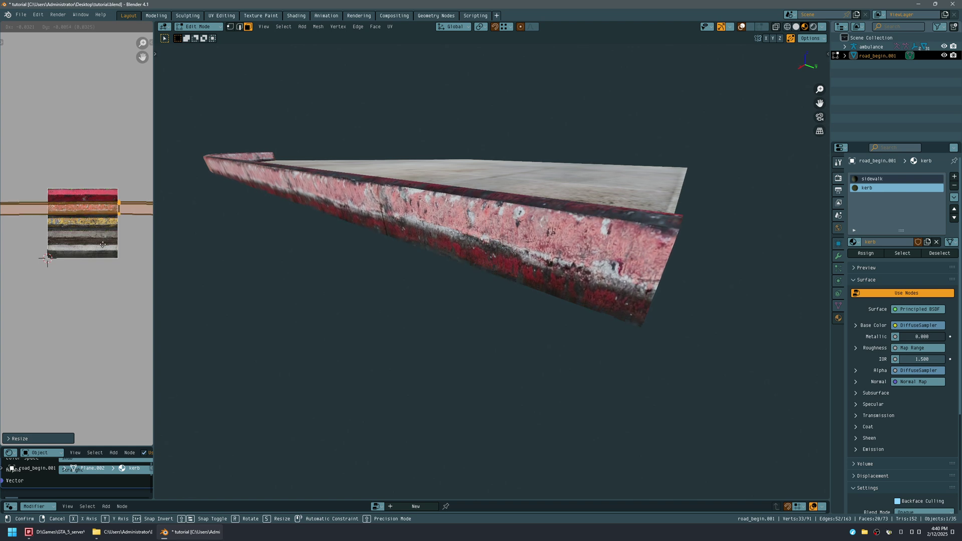
left_click(103, 245)
Step: Examine the textured kerb and sidewalk from several angles in an enlarged 3D view
middle_click_drag(236, 281, 361, 302)
scroll(437, 283, "up", 4)
scroll(427, 335, "up", 3)
key("ctrl+space")
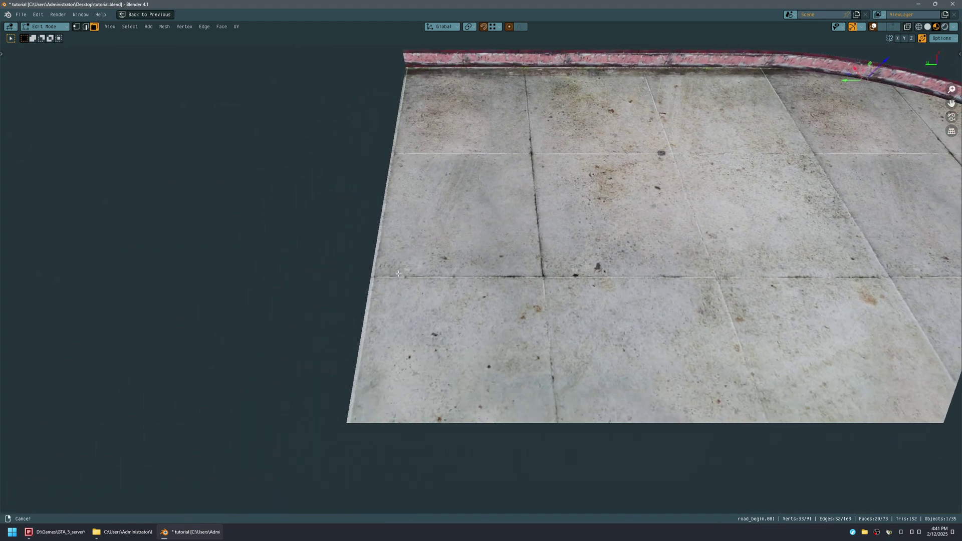
middle_click_drag(377, 154, 377, 174, "shift")
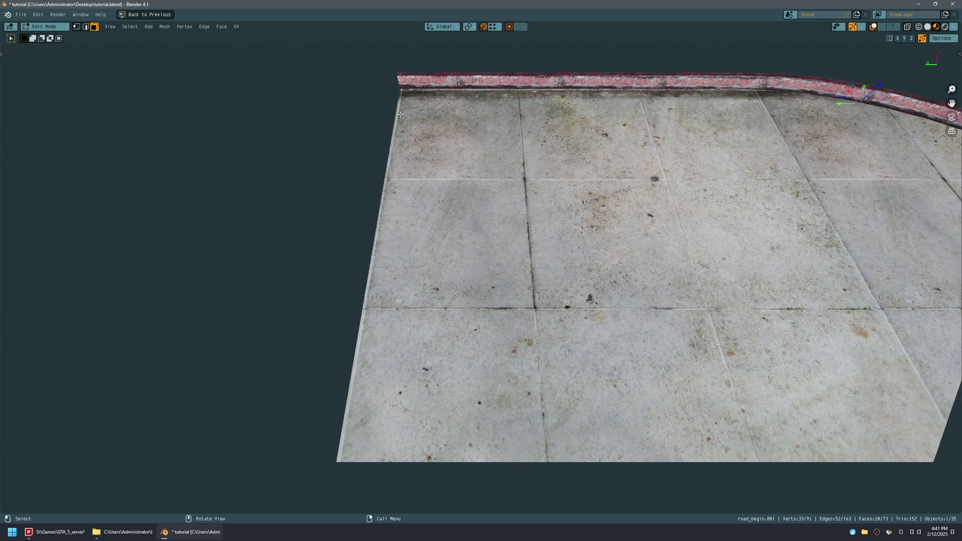
middle_click_drag(378, 278, 515, 104)
scroll(492, 205, "down", 4)
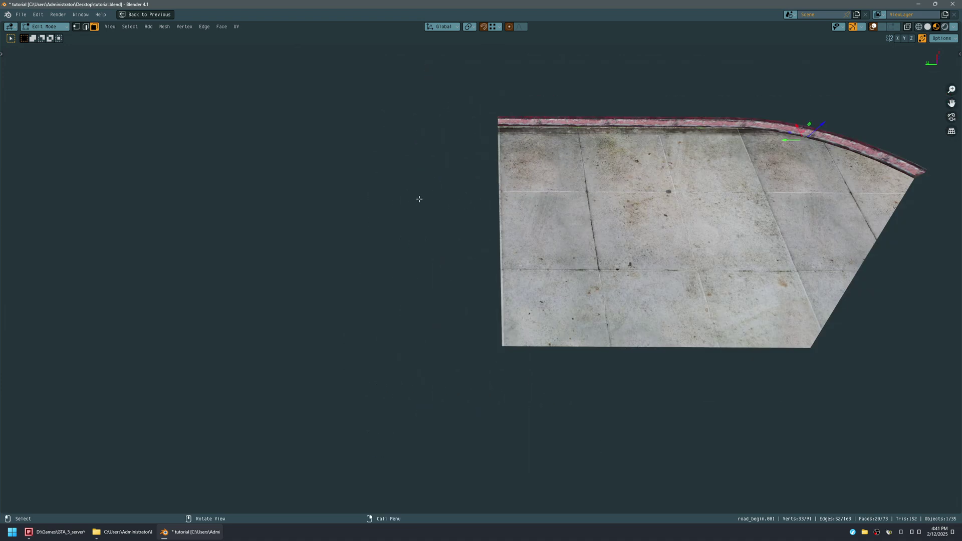
middle_click_drag(601, 213, 478, 258)
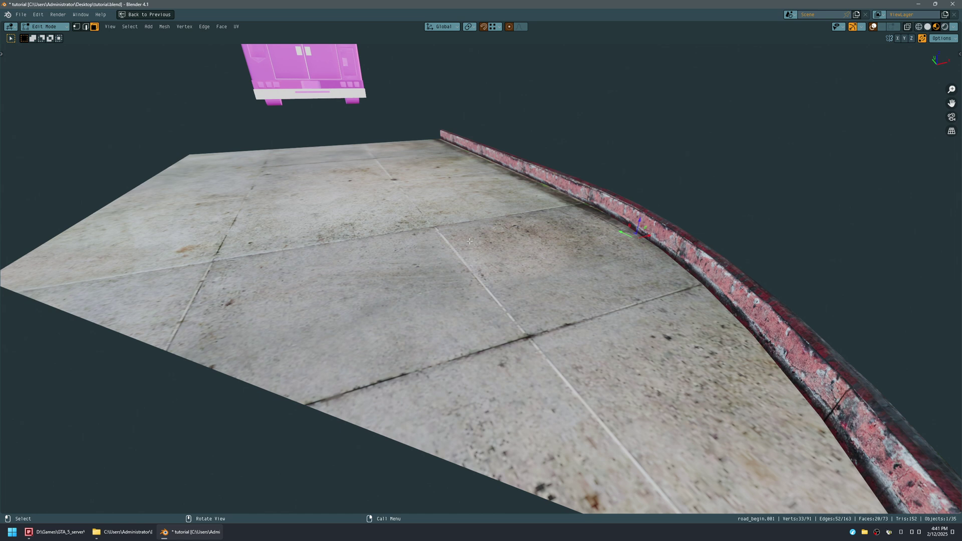
Step: Save the file, return the sidewalk to Object Mode and save again, restoring the full layout
key("ctrl+s")
scroll(515, 196, "down", 6)
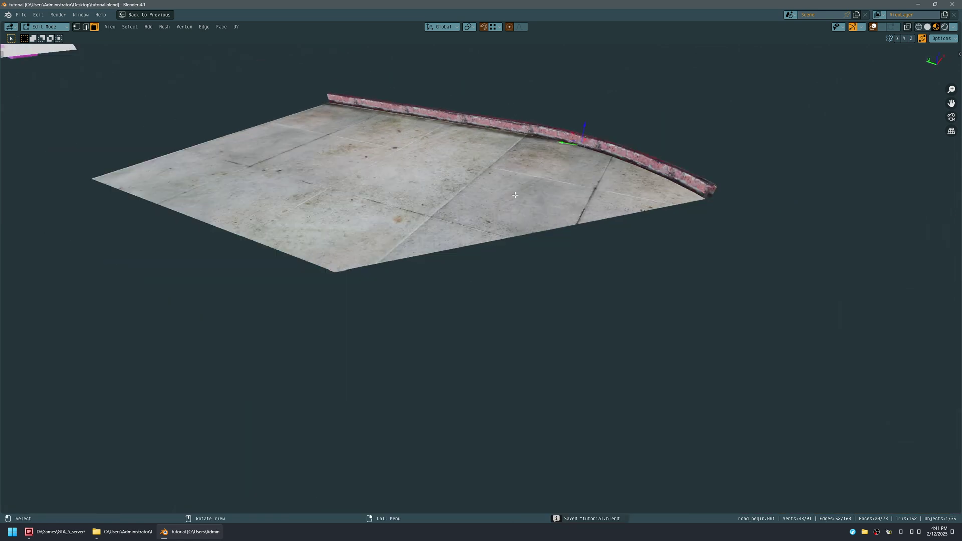
middle_click_drag(515, 195, 491, 256)
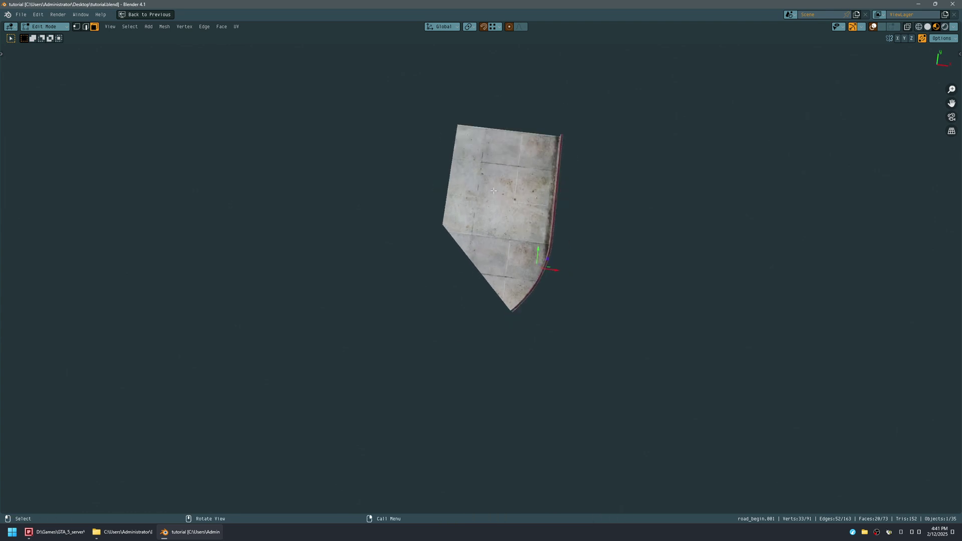
key("Tab")
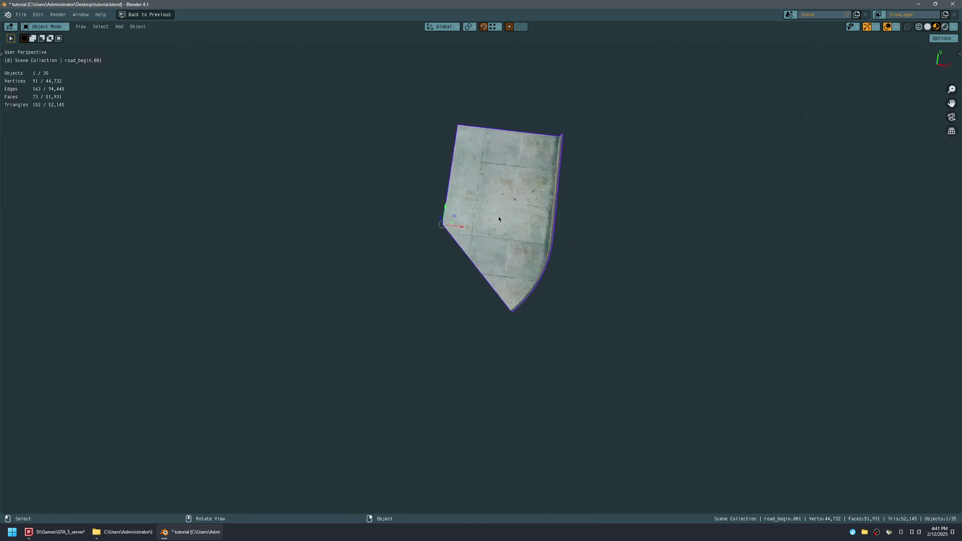
middle_click_drag(465, 201, 519, 178)
key("ctrl+s")
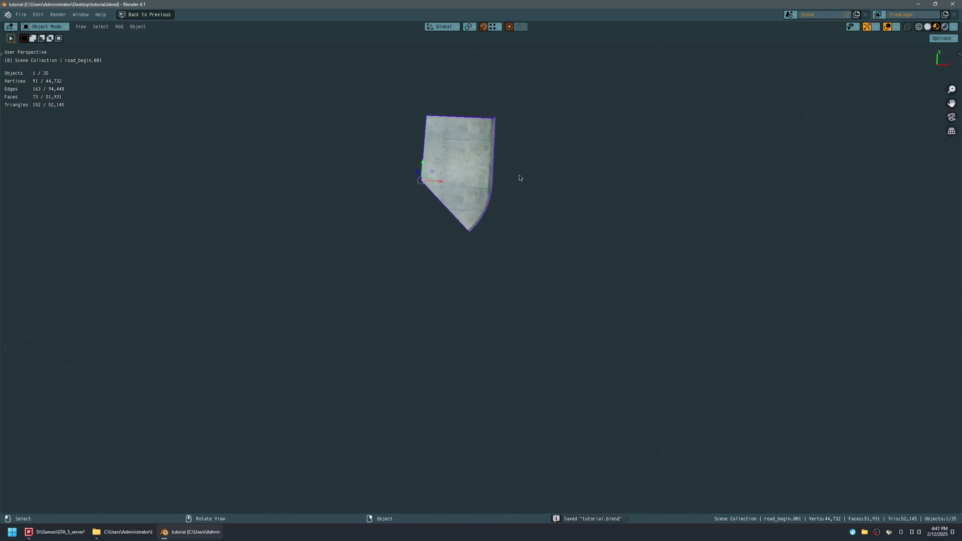
key("ctrl+space")
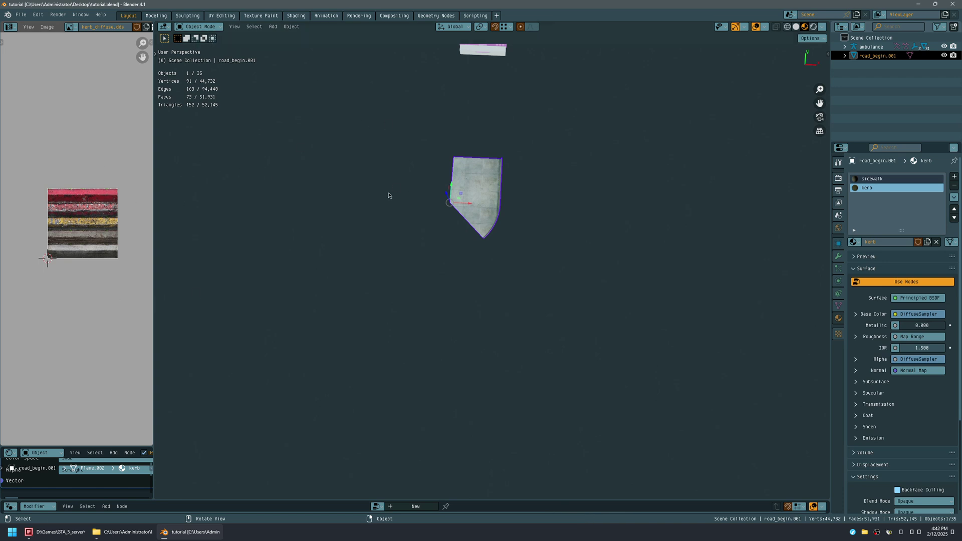
Step: Snap only the sidewalk's origin onto its inner corner, turn origin-only transforms off and save the file
middle_click_drag(388, 195, 397, 202)
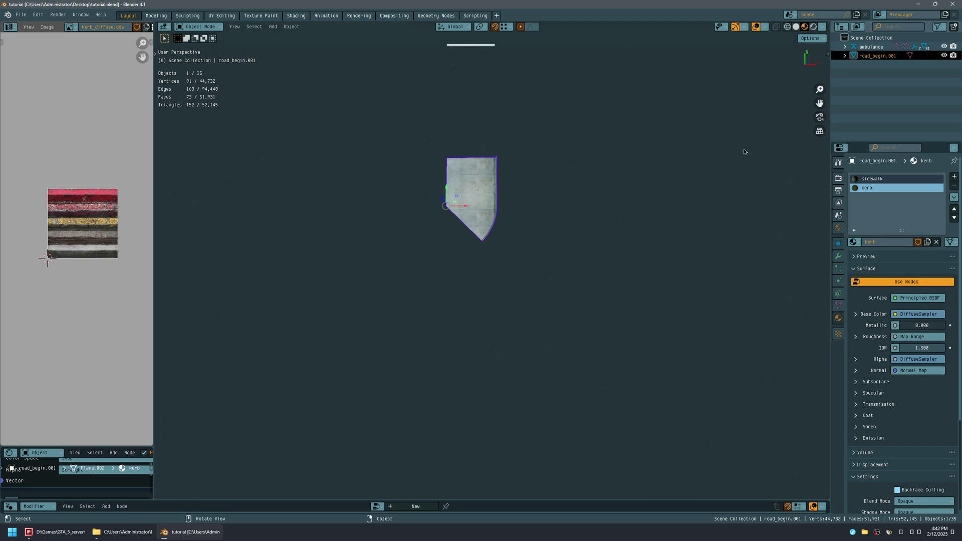
key("n")
left_click(825, 70)
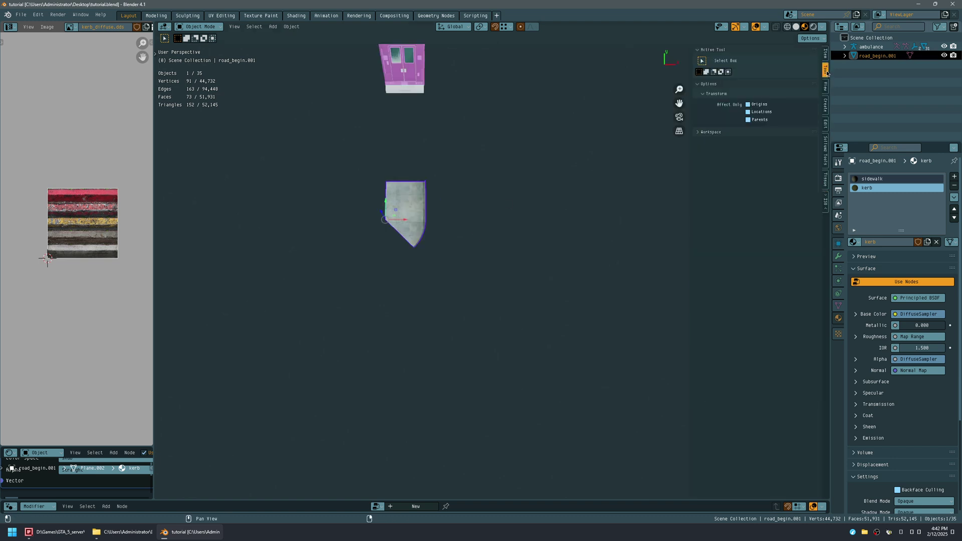
scroll(365, 219, "up", 8)
scroll(413, 163, "down", 3)
middle_click_drag(506, 159, 481, 208, "shift")
left_click(762, 105)
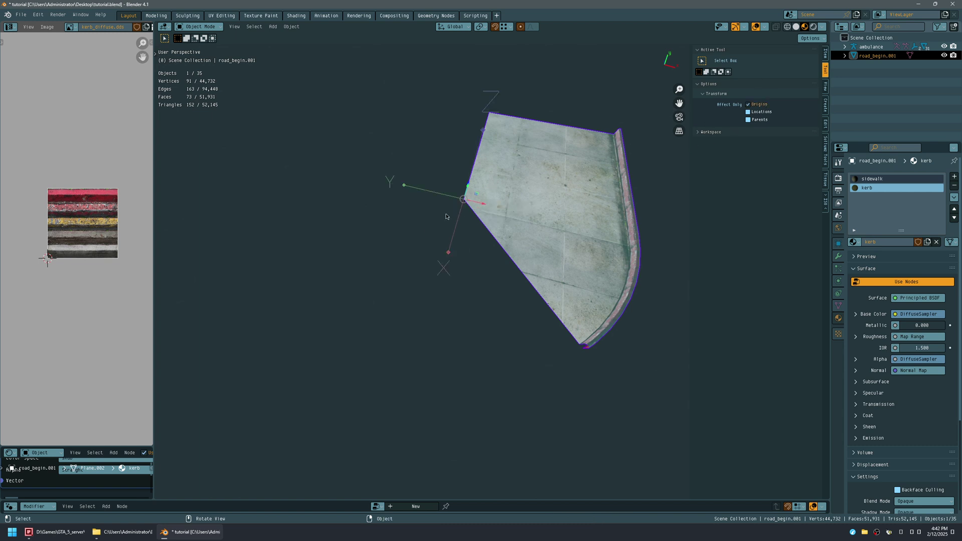
key("g")
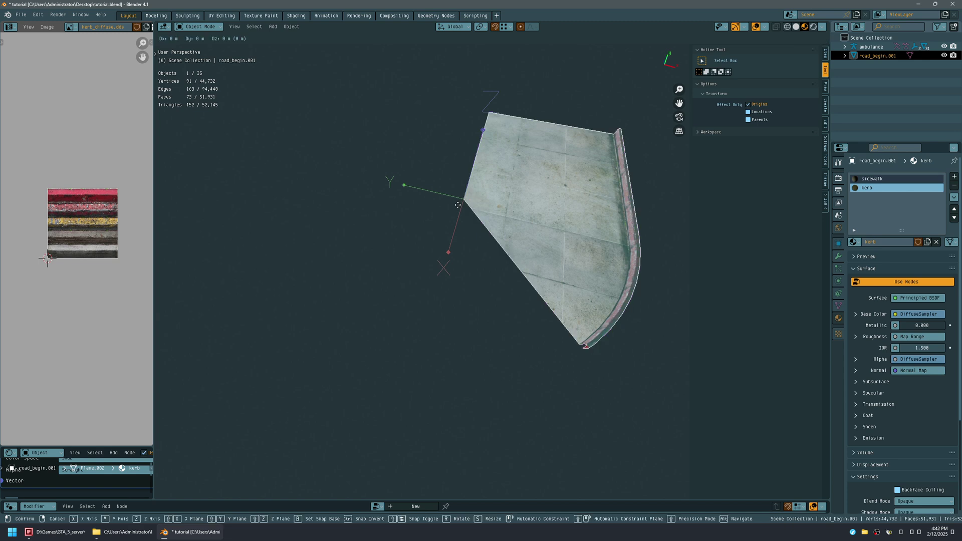
left_click(461, 201)
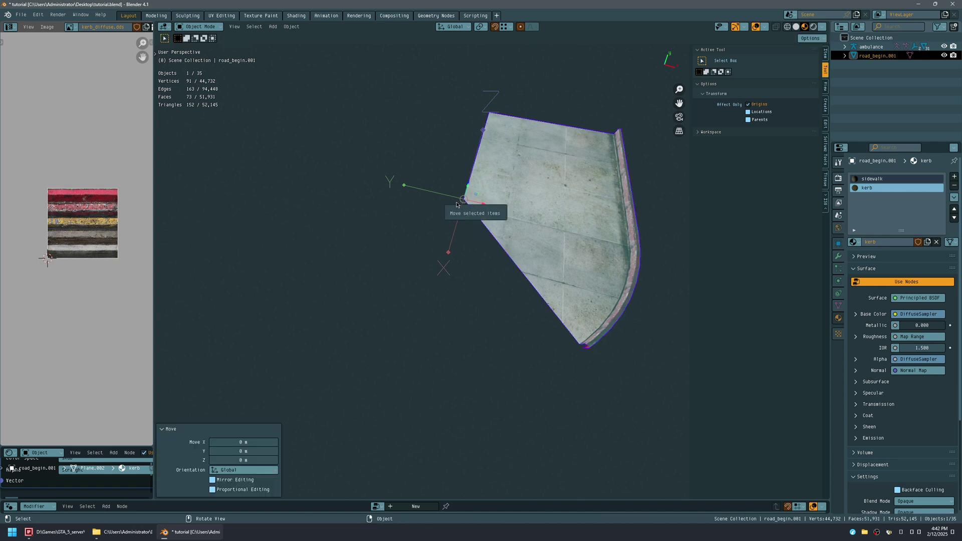
key("ctrl+s")
middle_click_drag(457, 213, 498, 214)
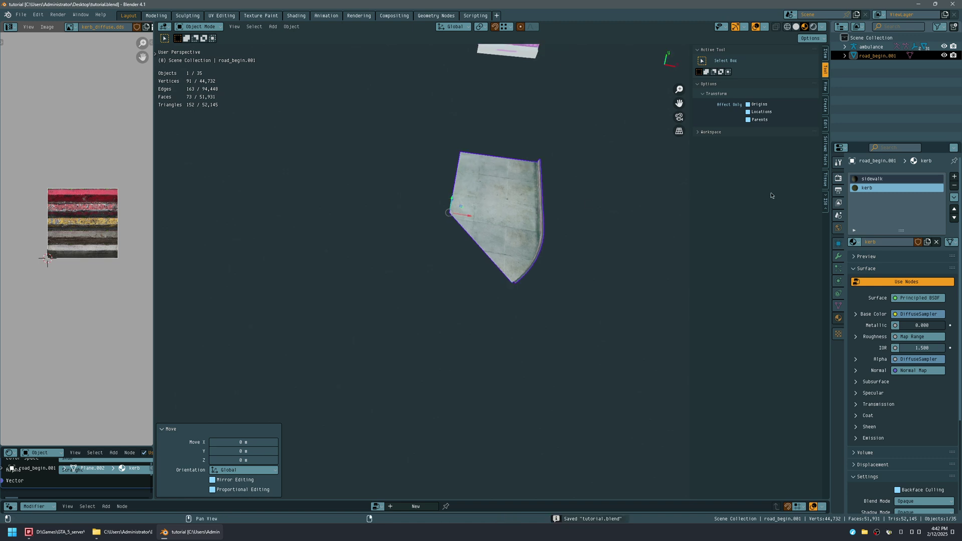
Step: Duplicate the sidewalk piece and move the copy -3.147 m along the X axis
left_click(825, 203)
middle_click_drag(464, 224, 468, 223)
middle_click_drag(400, 217, 456, 212, "shift")
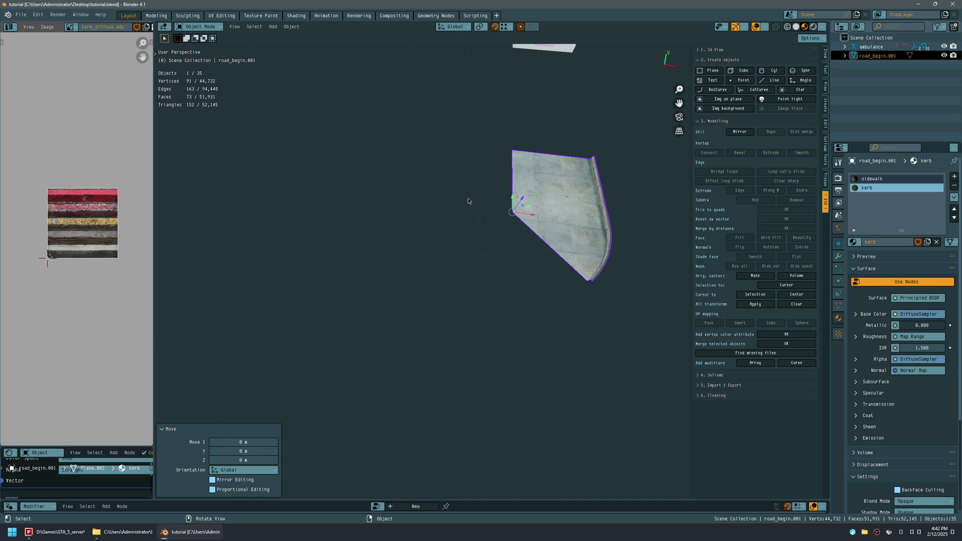
key("shift+d")
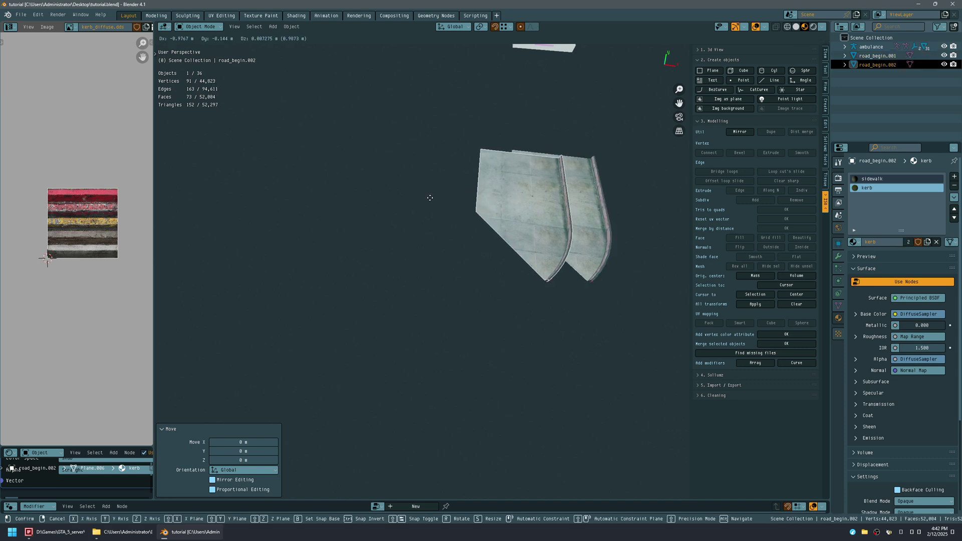
key("x")
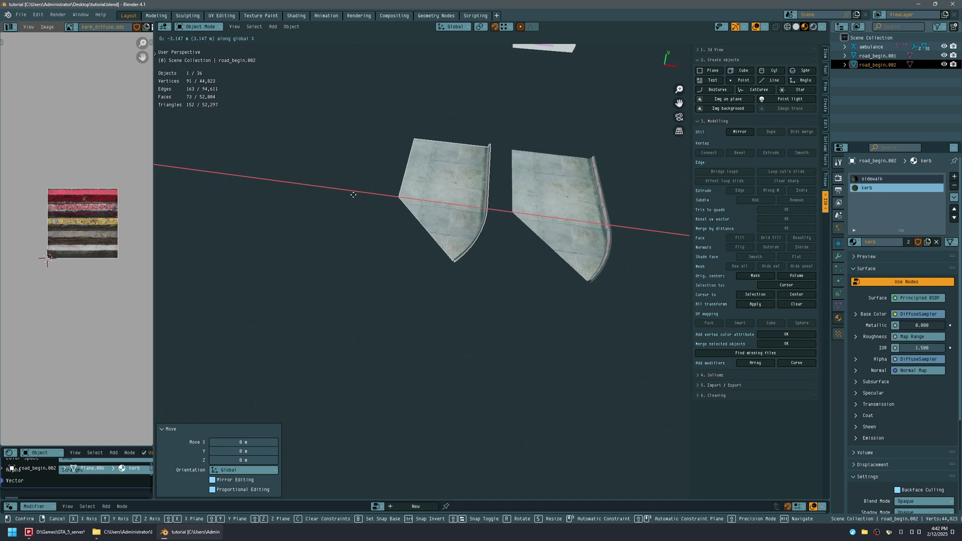
left_click(390, 180)
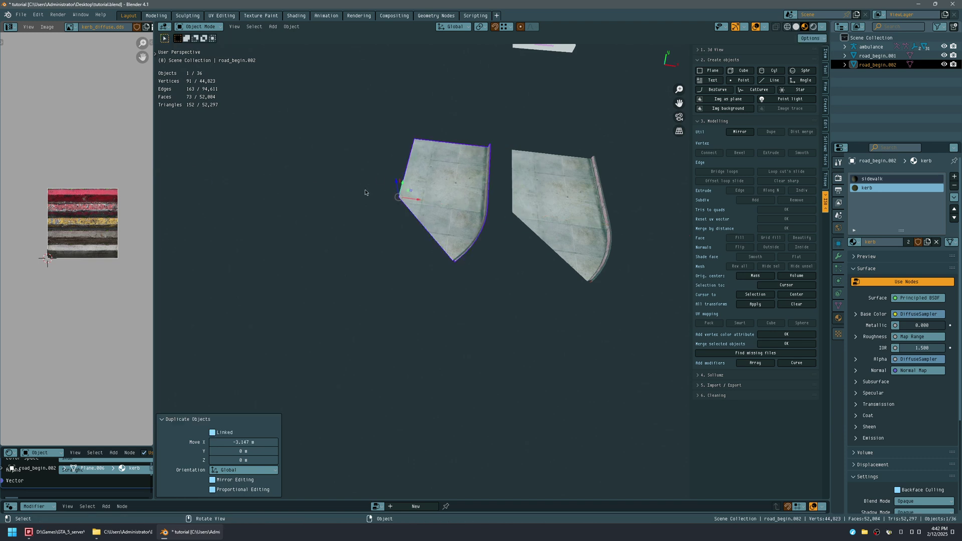
Step: Mirror the sidewalk copy along the global X axis and apply all its transforms
left_click(744, 132)
left_click(429, 199)
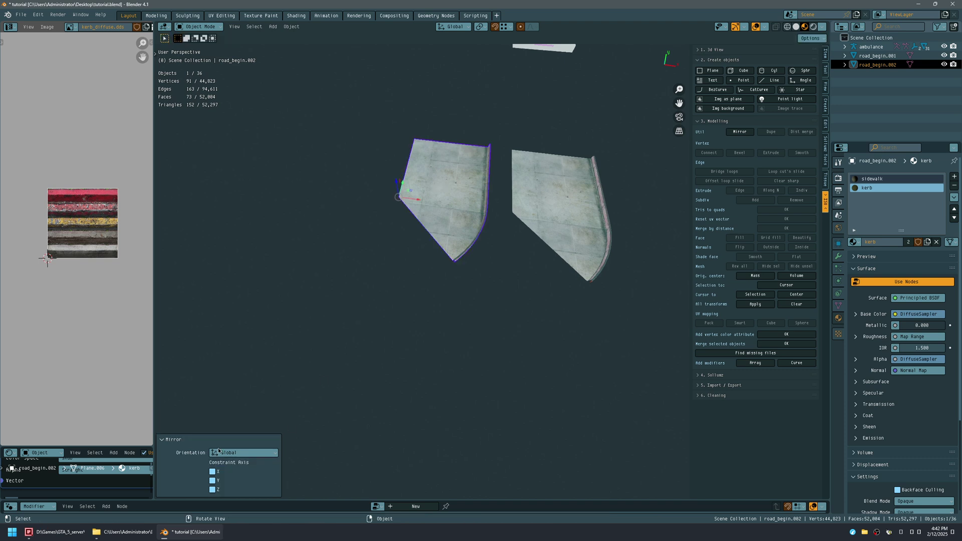
left_click(211, 472)
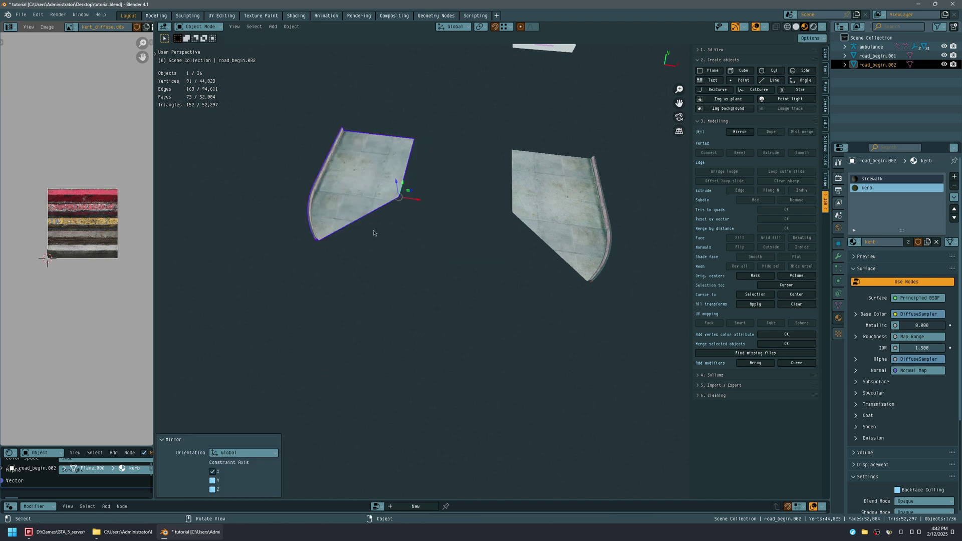
middle_click_drag(373, 233, 358, 226)
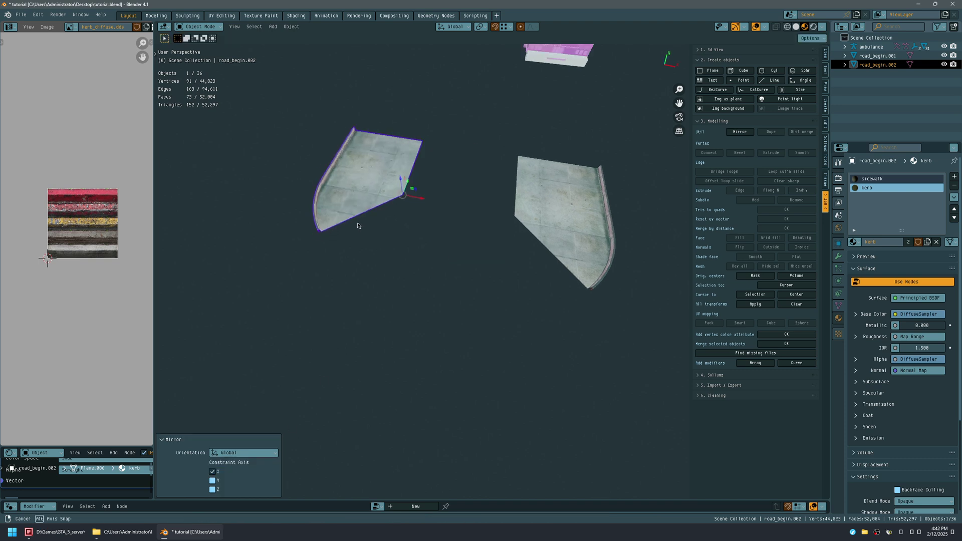
left_click(756, 304)
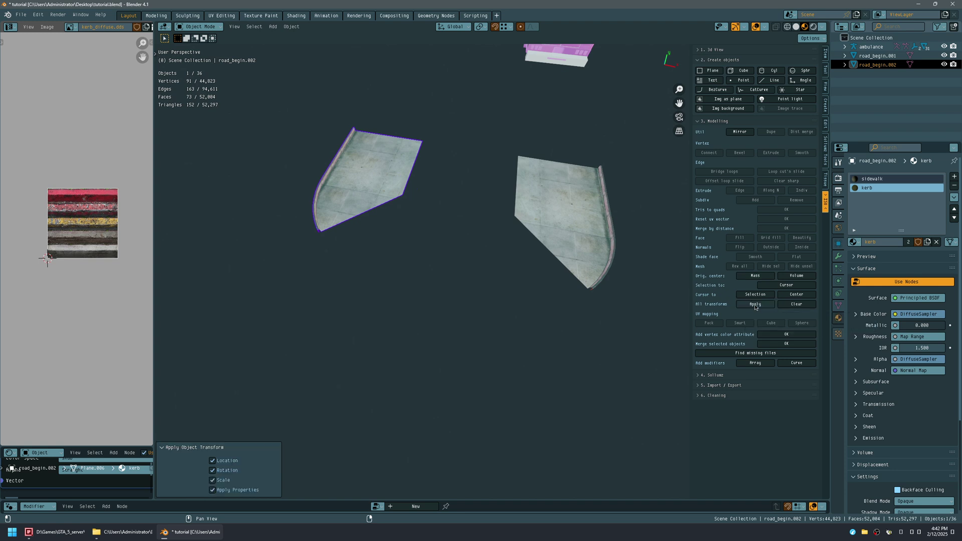
Step: Move only the mirrored copy's origin to its inner corner, -4.3115 m in X and -12.5 m in Y
key("Tab")
left_click(359, 189)
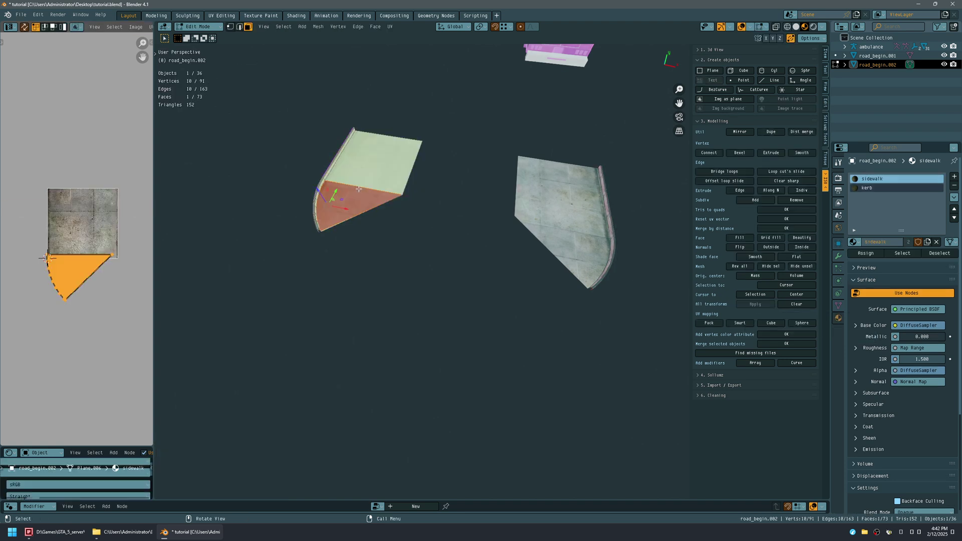
key("KP_Decimal")
key("Tab")
middle_click_drag(432, 187, 403, 237)
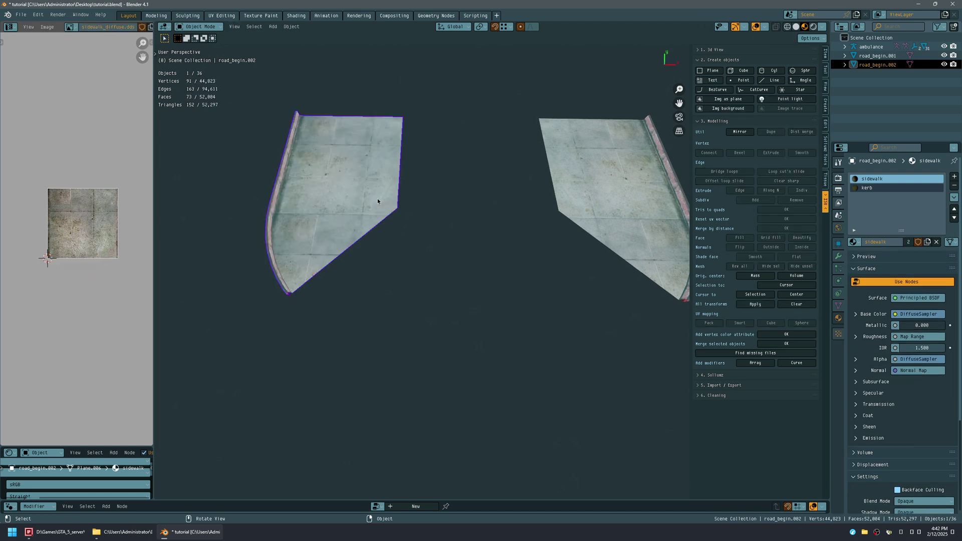
left_click(825, 72)
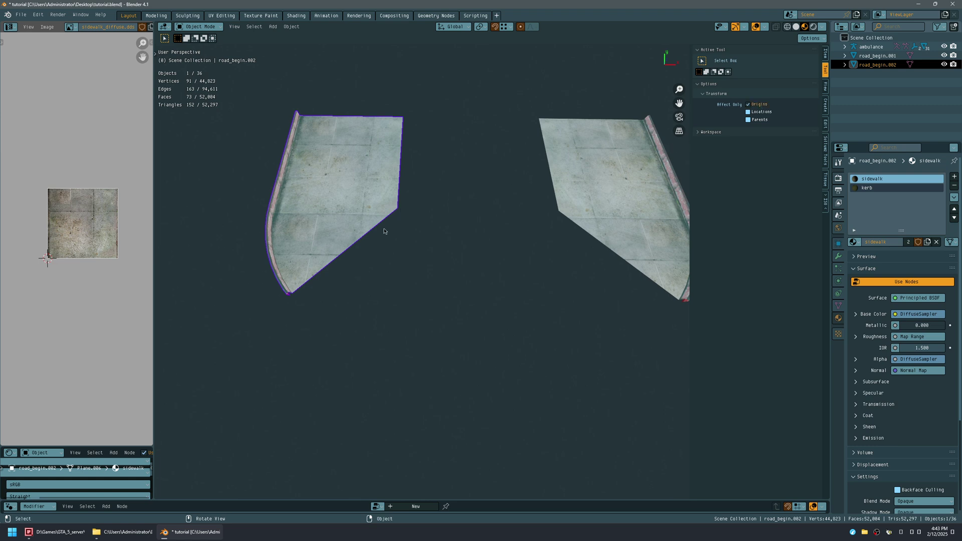
key("g")
left_click(399, 207)
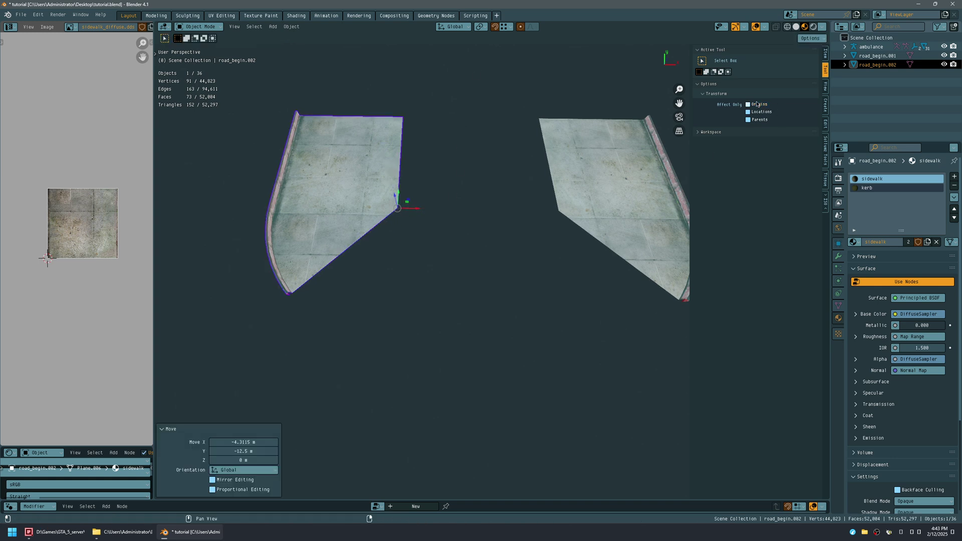
Step: Move the mirrored sidewalk piece 3.147 m along X against the original and rotate it 90° about the global Z axis
left_click_drag(414, 210, 561, 215)
middle_click_drag(561, 227, 484, 228, "shift")
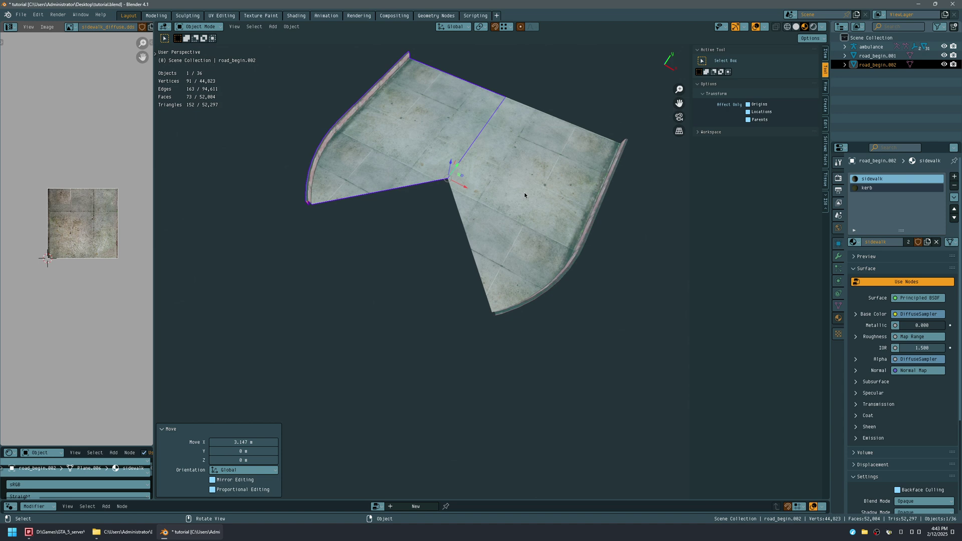
key("r")
key("z")
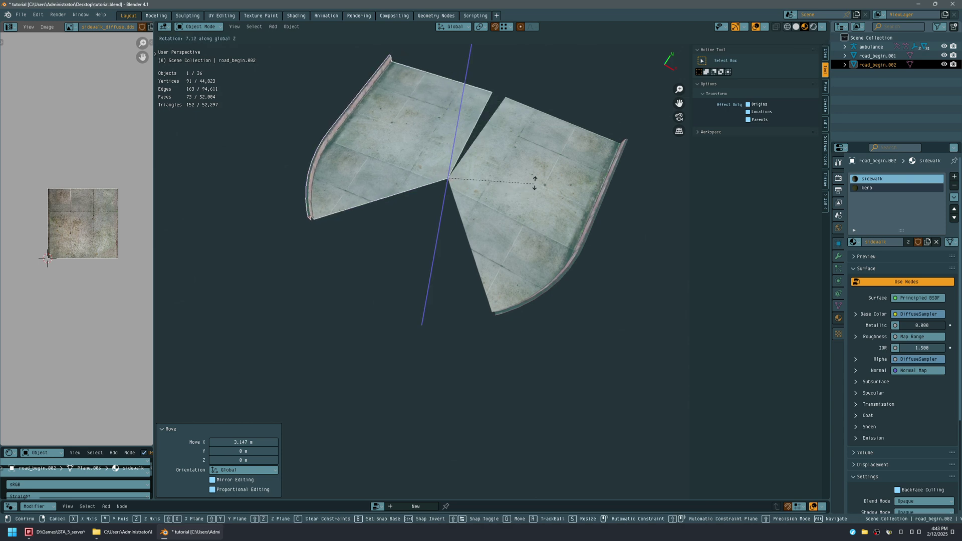
left_click(472, 152)
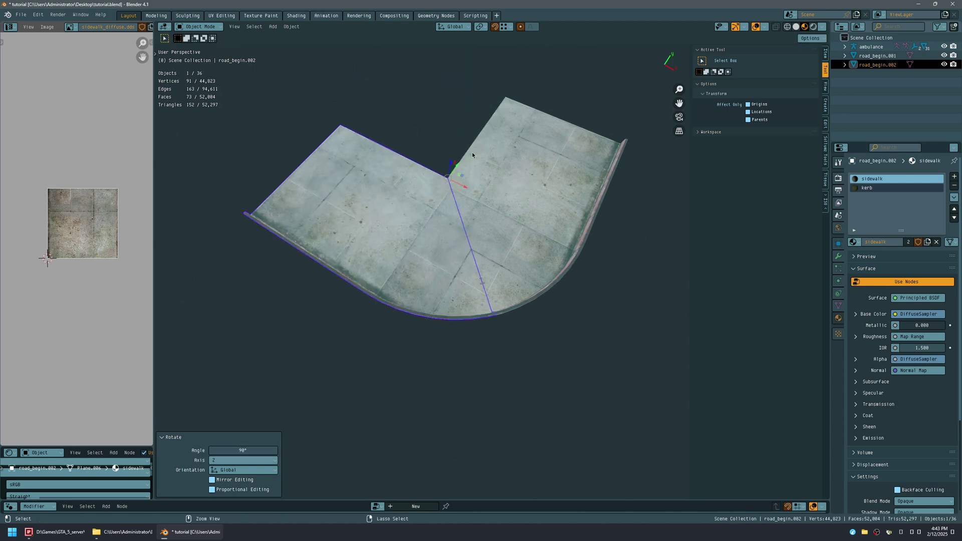
Step: Examine the seam, slab texture and curved kerb where the two sidewalk pieces meet
middle_click_drag(557, 235, 535, 256)
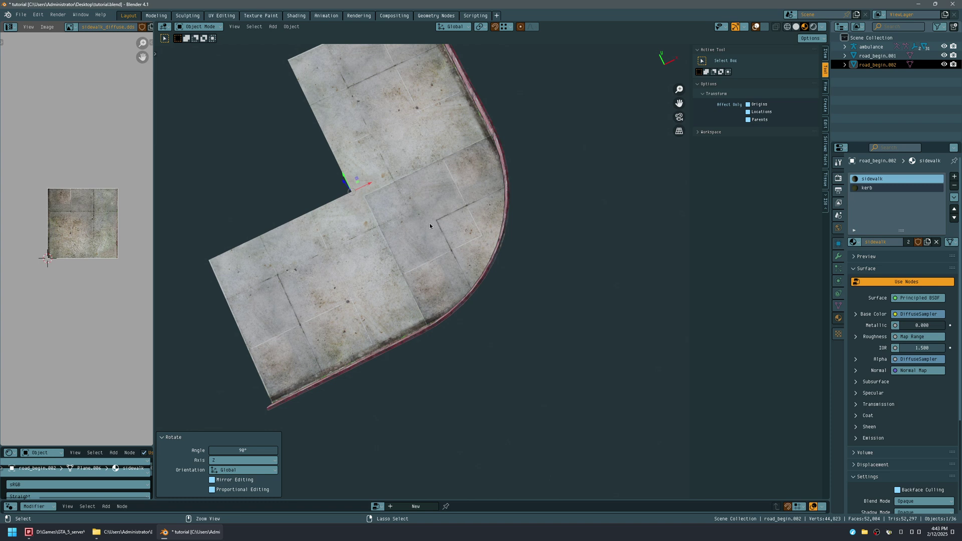
scroll(424, 224, "up", 5)
middle_click_drag(419, 230, 407, 97)
scroll(405, 110, "down", 3)
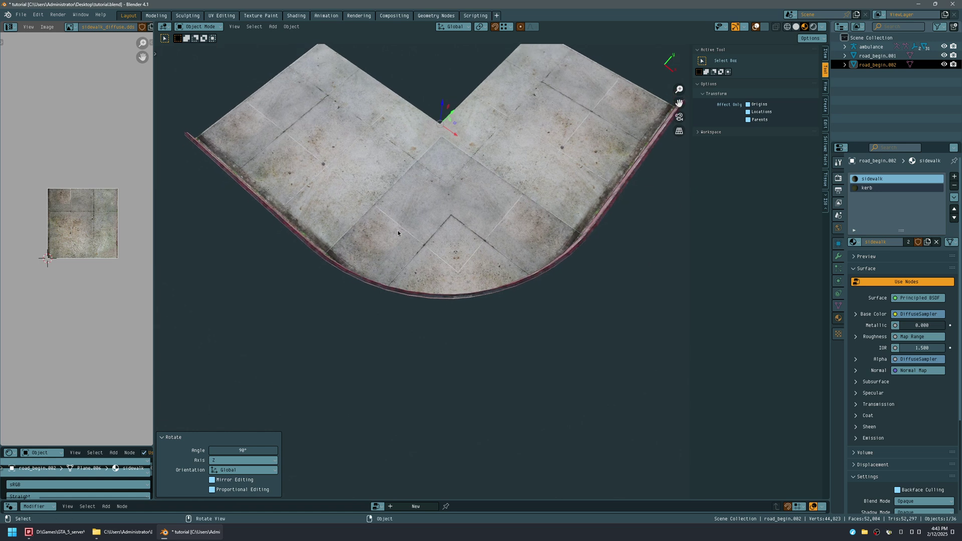
middle_click_drag(423, 199, 446, 176)
scroll(444, 200, "down", 7)
middle_click_drag(443, 212, 372, 251)
scroll(425, 234, "down", 2)
Step: Duplicate both sidewalk pieces together and move the copies 6.4399 m along the X axis
left_click_drag(331, 317, 521, 157)
middle_click_drag(523, 157, 496, 179, "shift")
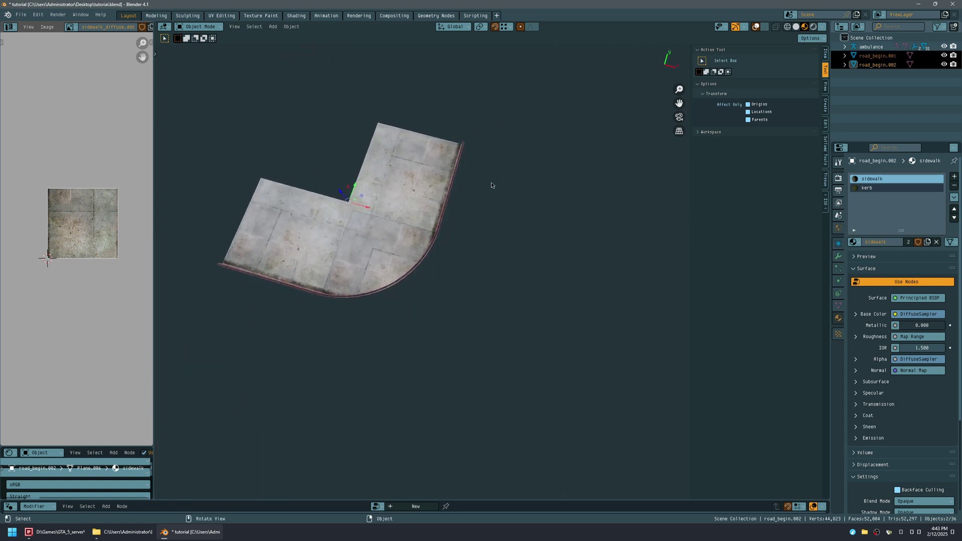
middle_click_drag(465, 240, 476, 196)
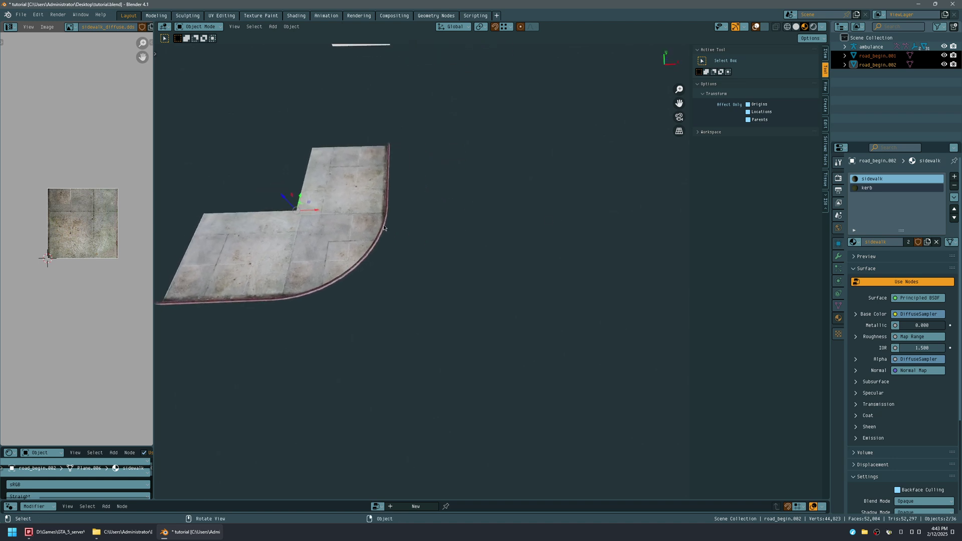
middle_click_drag(496, 217, 449, 213, "shift")
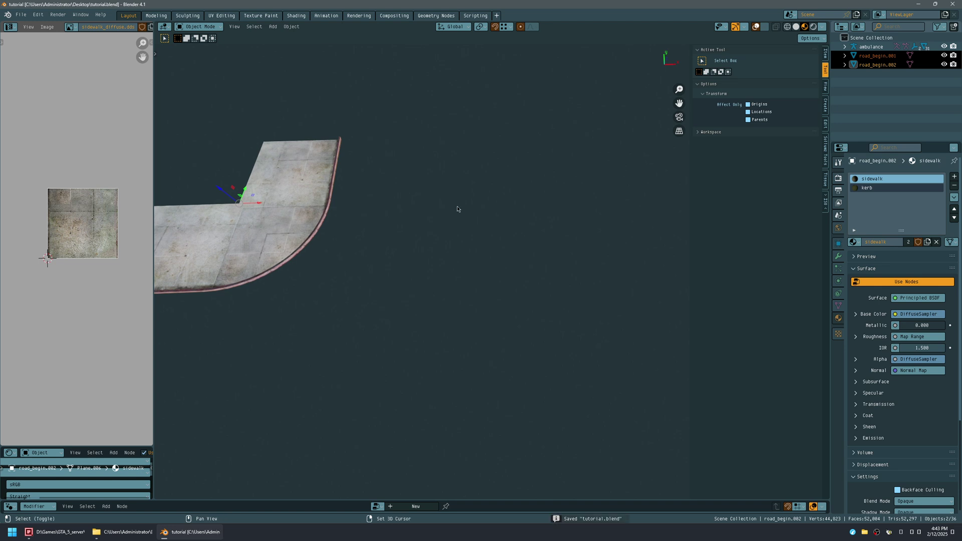
key("shift+d")
key("x")
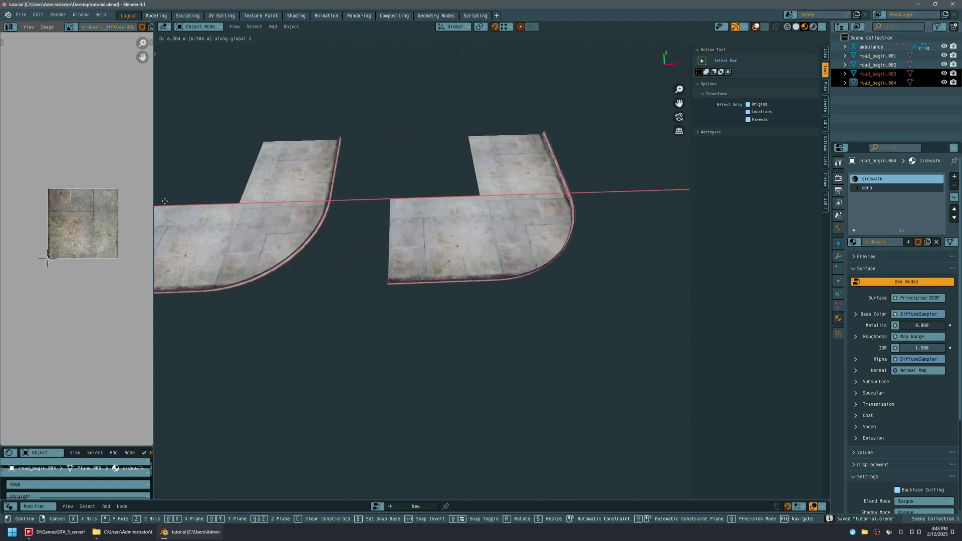
left_click(162, 203)
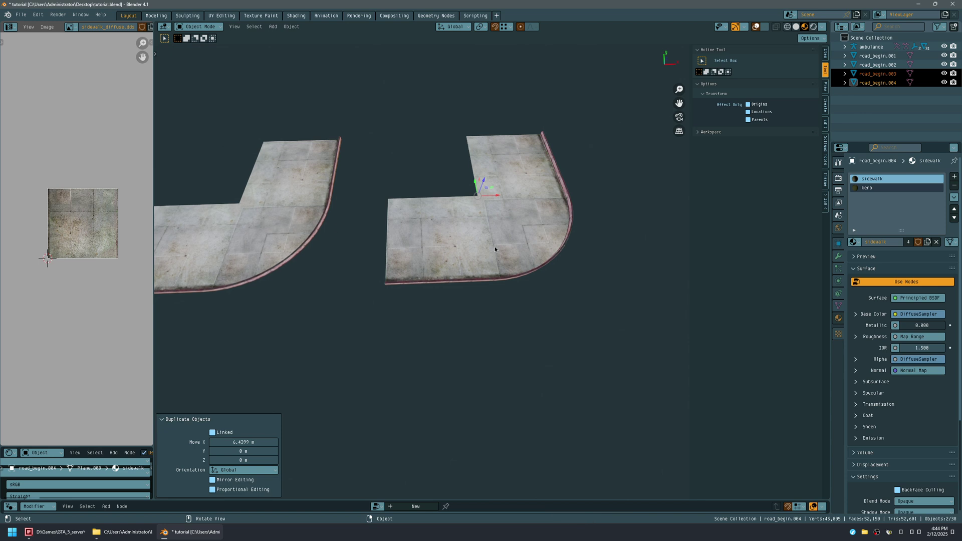
Step: Rotate the duplicated corner -90° about global Z, move it about 8 m further along X and save the file
key("r")
key("z")
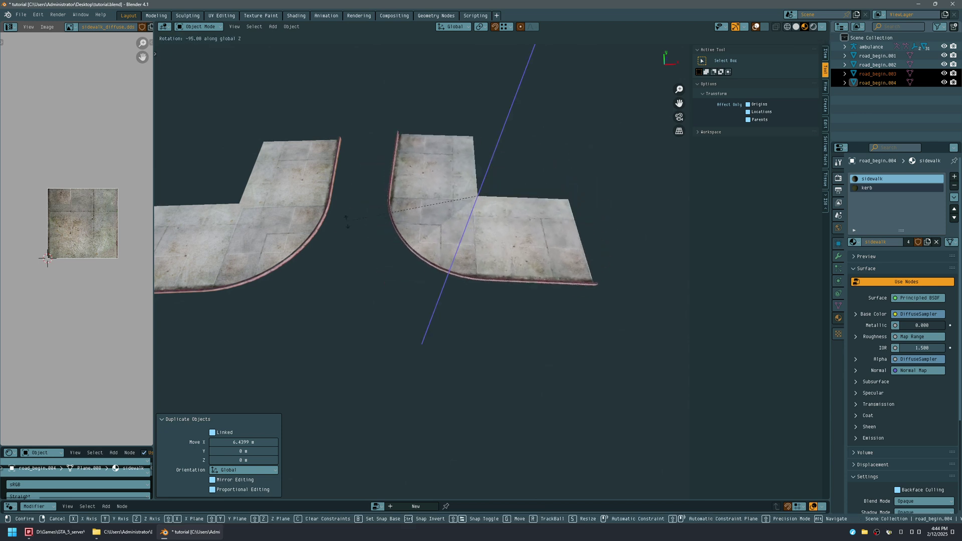
left_click(355, 236)
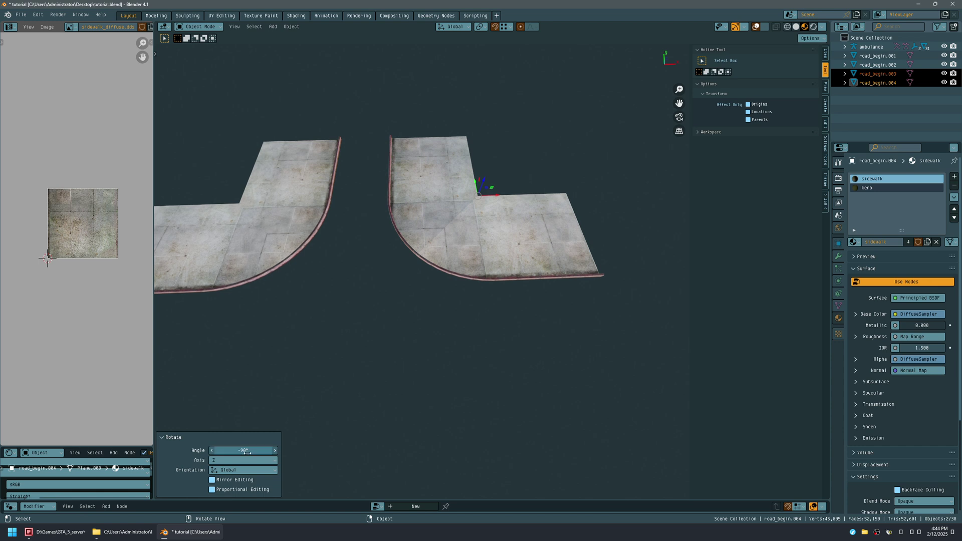
scroll(431, 298, "down", 4)
middle_click_drag(422, 301, 358, 295, "shift")
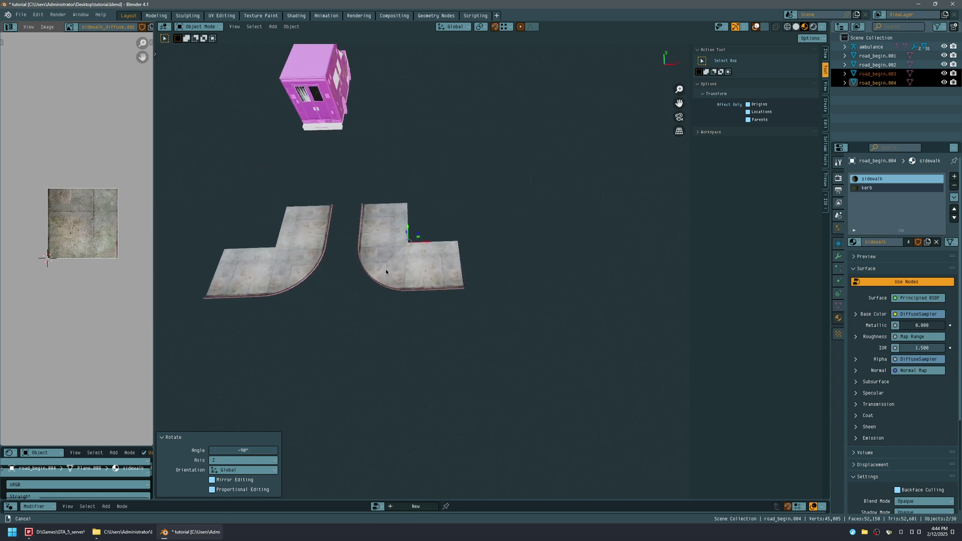
left_click_drag(423, 246, 589, 233)
key("ctrl+s")
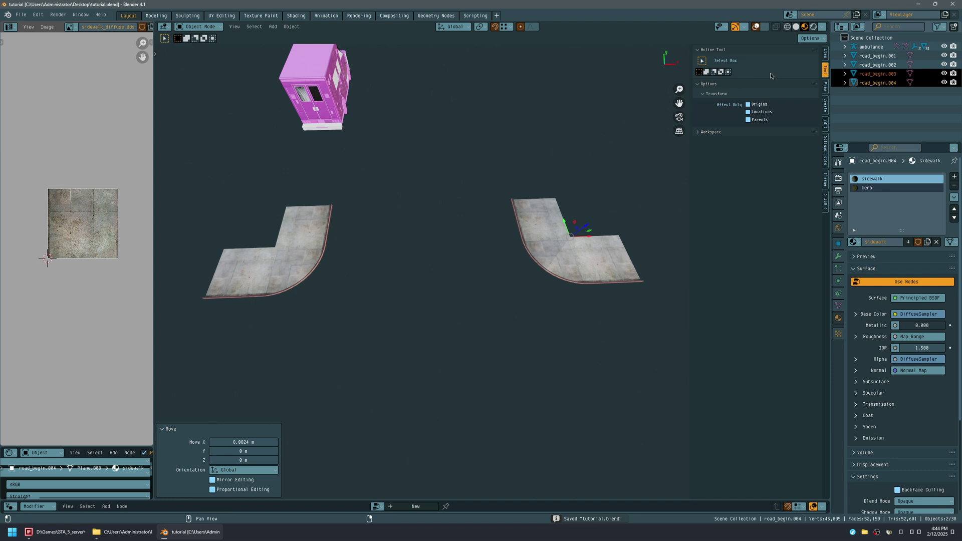
Step: Select the ambulance's whole hierarchy, show the viewport overlays and move it 3.9389 m in X and -11.342 m in Y between the sidewalk corners
left_click(866, 47)
right_click(865, 47)
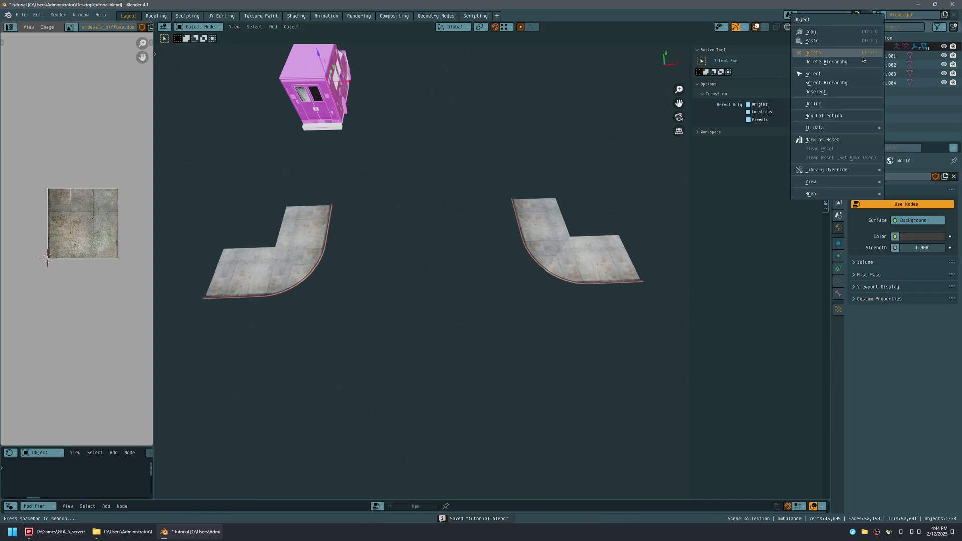
left_click(854, 84)
middle_click_drag(344, 113, 561, 252)
key("KP_5")
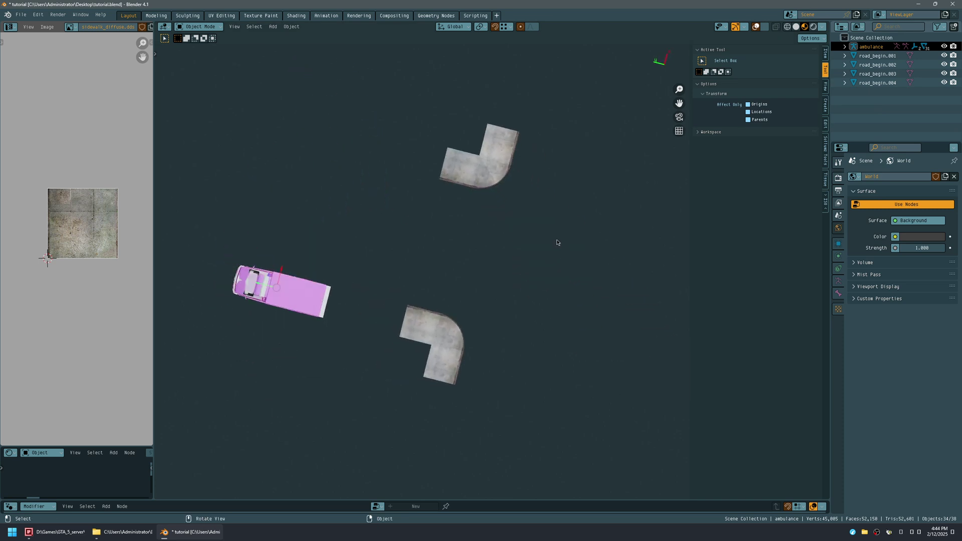
key("KP_5")
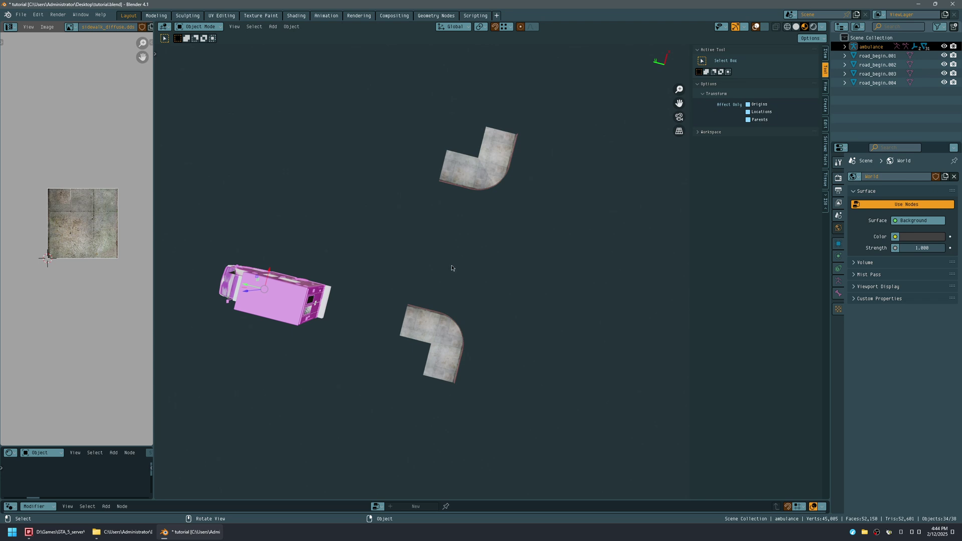
key("shift+alt+z")
key("KP_5")
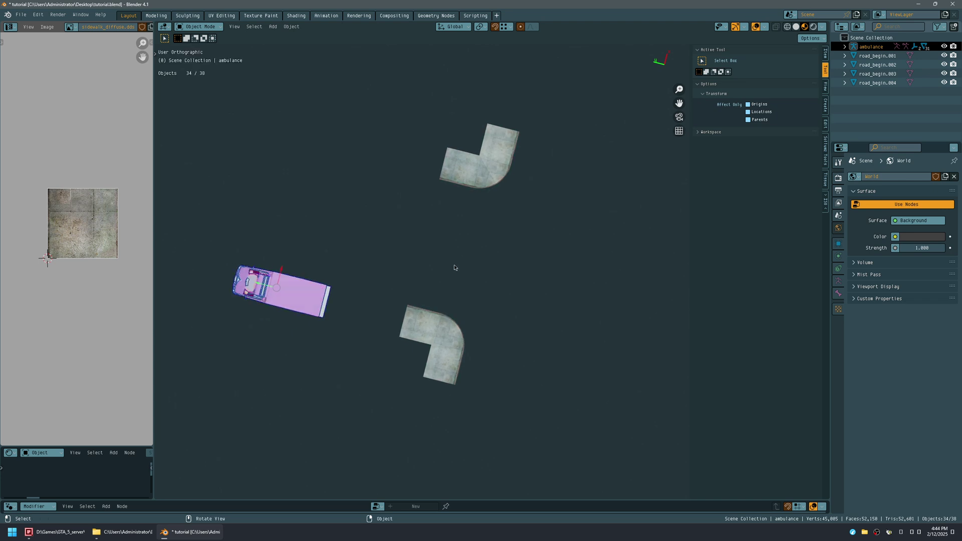
mouse_move(480, 312)
middle_mouse_down("alt")
mouse_move(487, 269)
mouse_move(482, 302)
middle_mouse_up("alt")
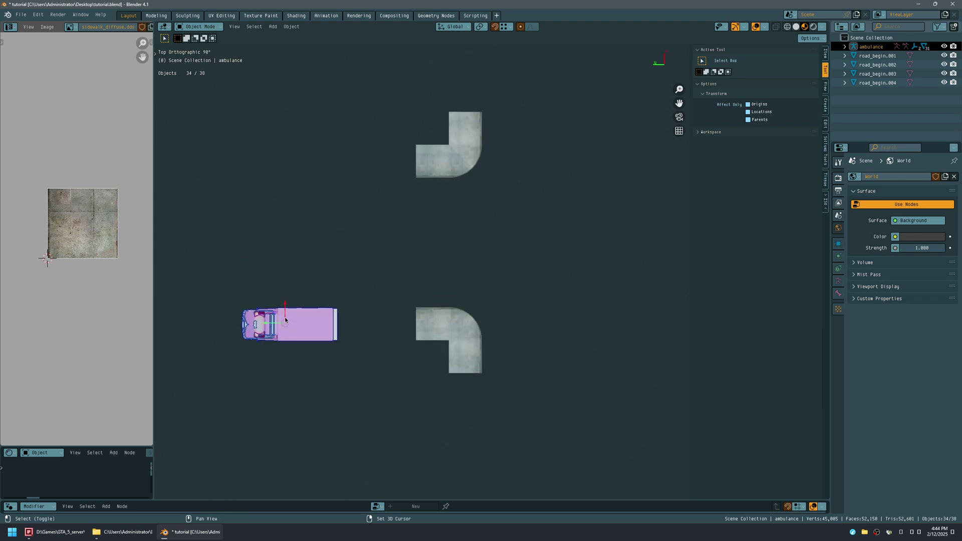
middle_click_drag(279, 325, 378, 314, "shift")
key("g")
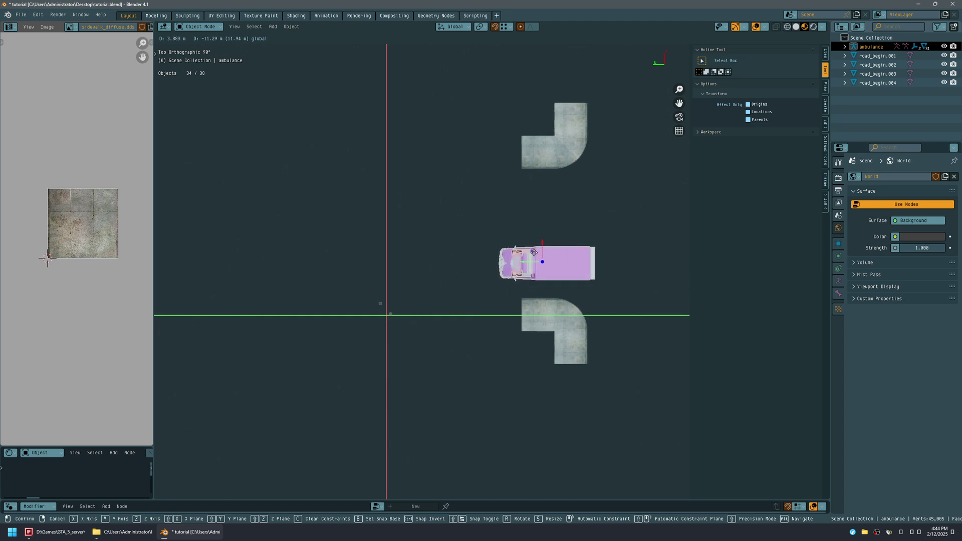
left_click(534, 252)
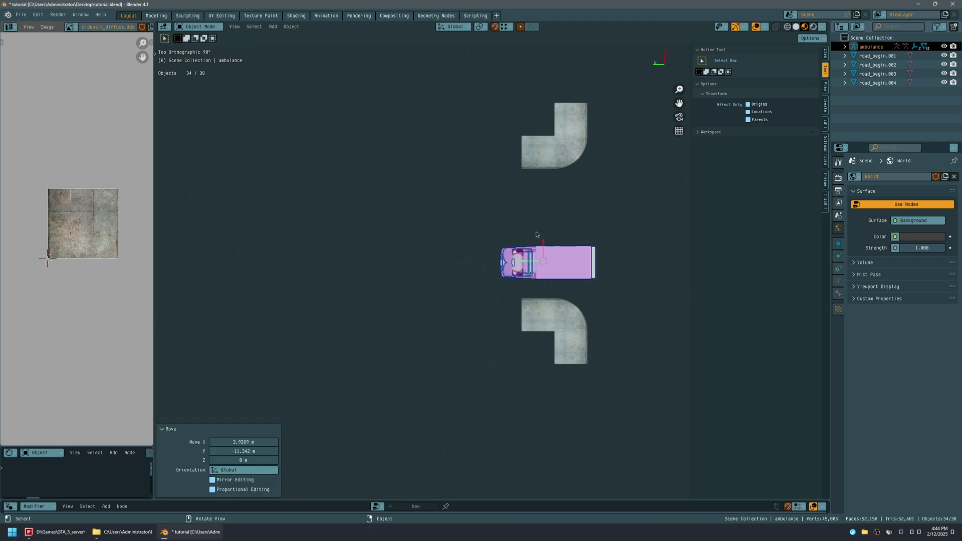
Step: Shift the ambulance -0.44311 m along the X axis, closer to the original sidewalk corner
middle_click_drag(573, 95, 474, 201, "shift")
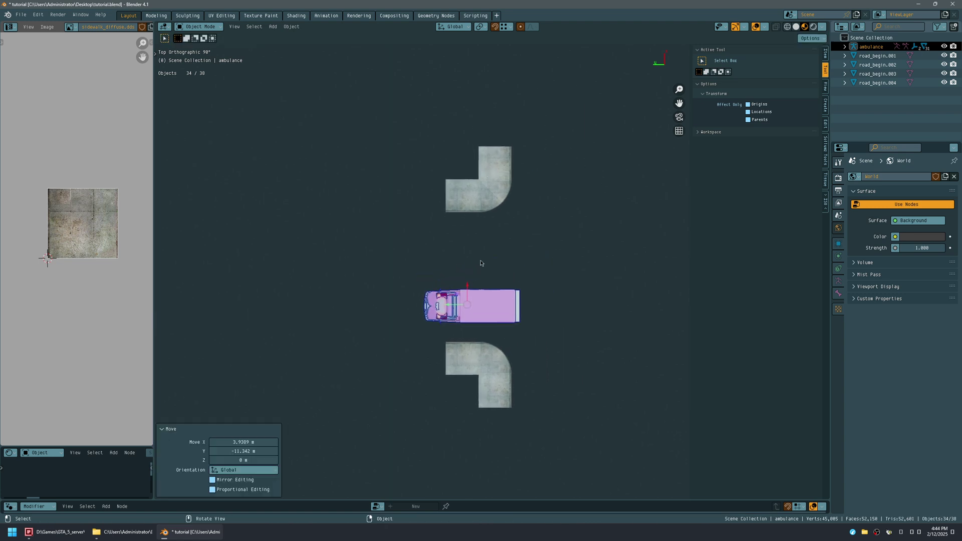
scroll(481, 300, "up", 3)
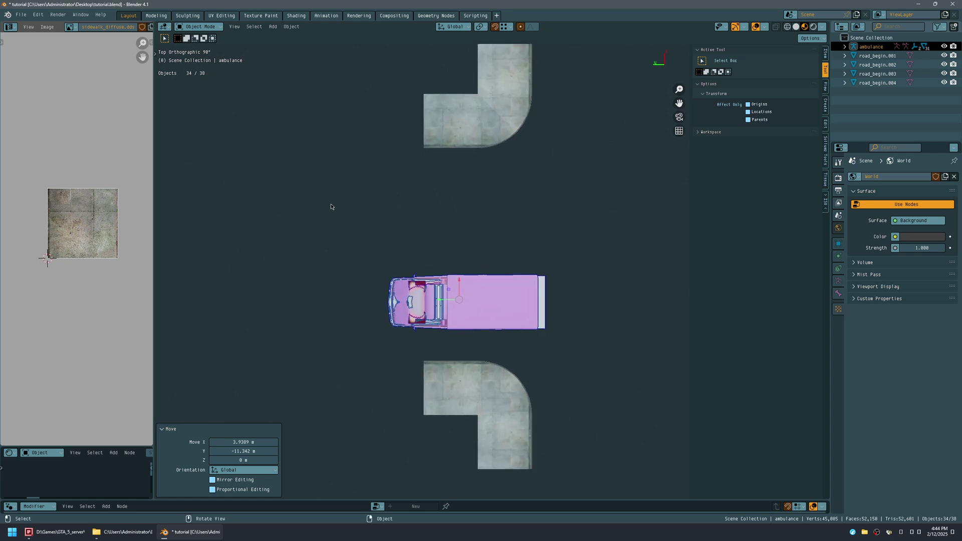
middle_click_drag(508, 216, 438, 248)
left_click_drag(441, 233, 441, 230)
middle_click_drag(440, 231, 476, 225)
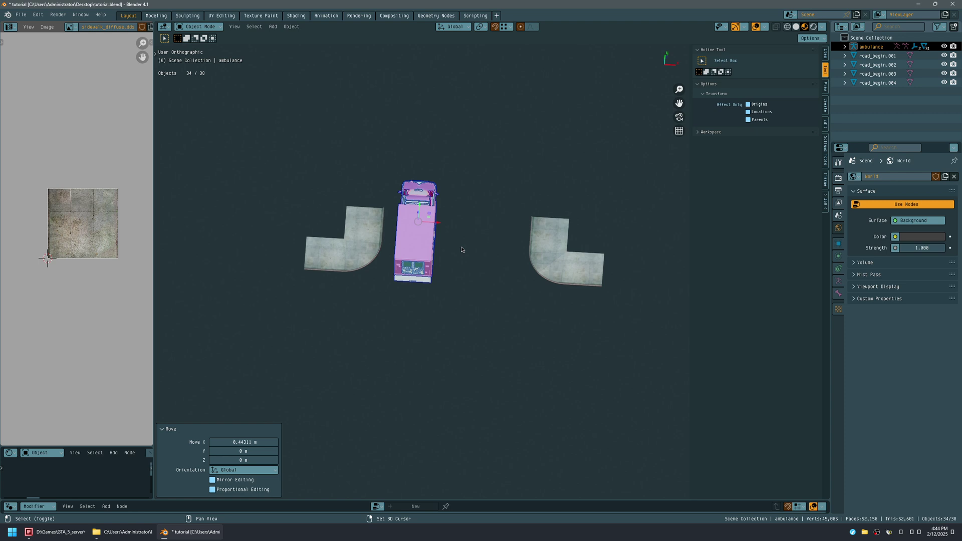
Step: Duplicate the ambulance hierarchy, place the copy beside it at 3.1973 m along X and save the file
key("shift+d")
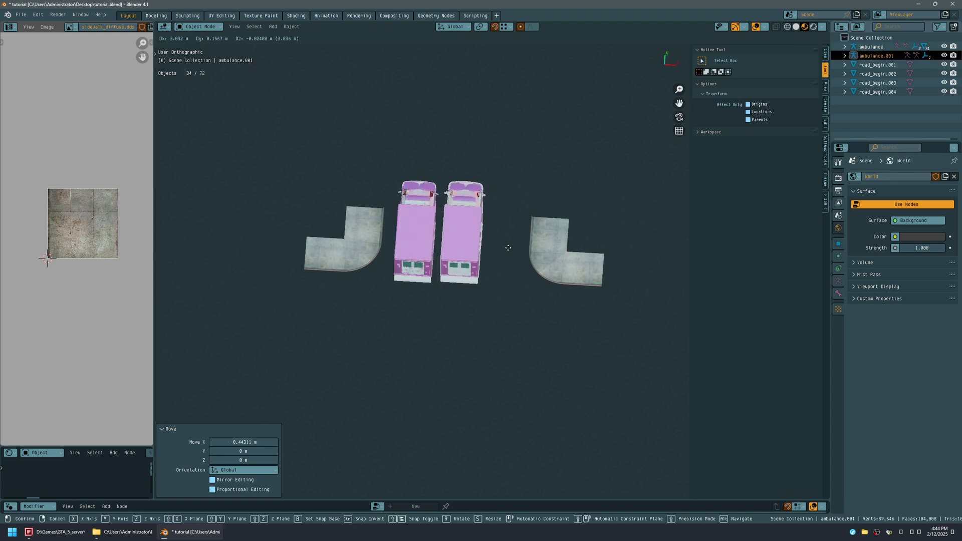
key("x")
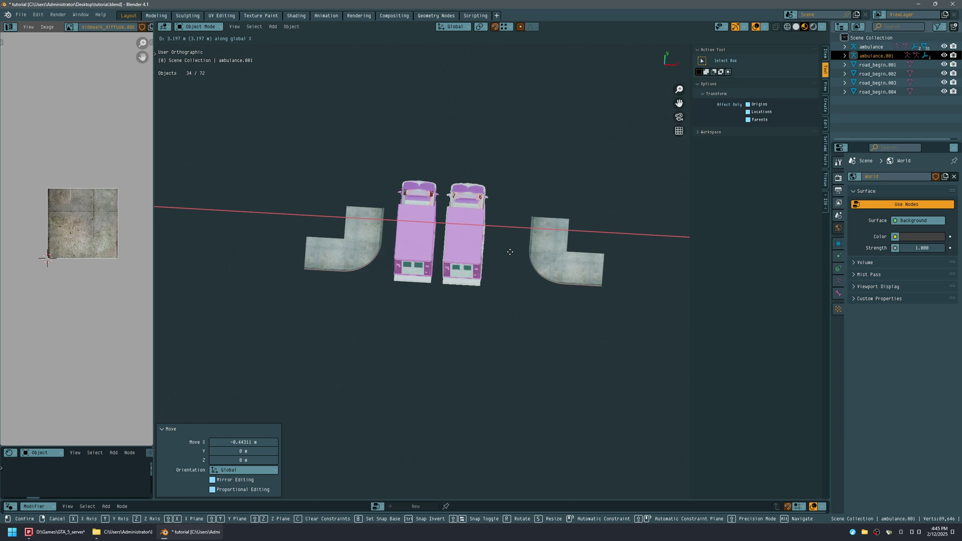
left_click(510, 252)
scroll(524, 251, "down", 2)
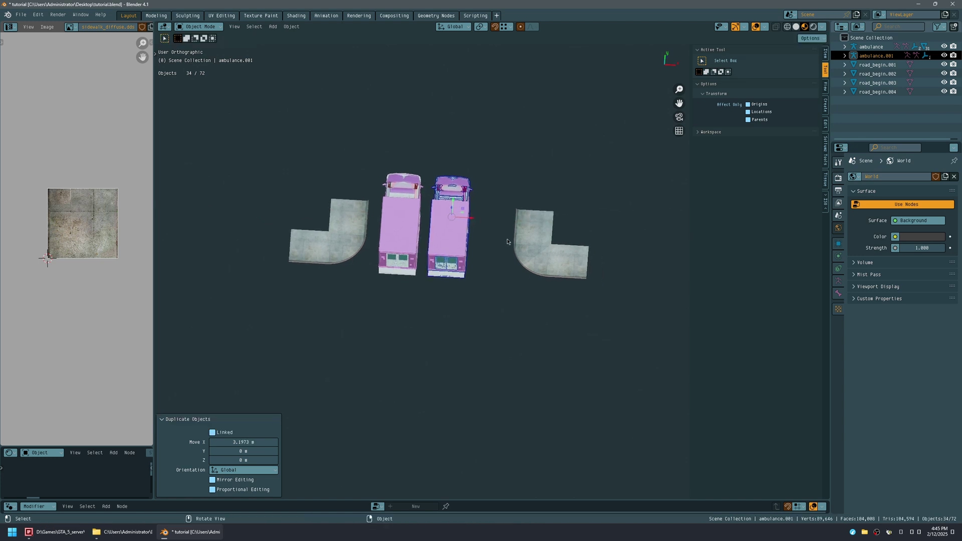
scroll(564, 230, "up", 3)
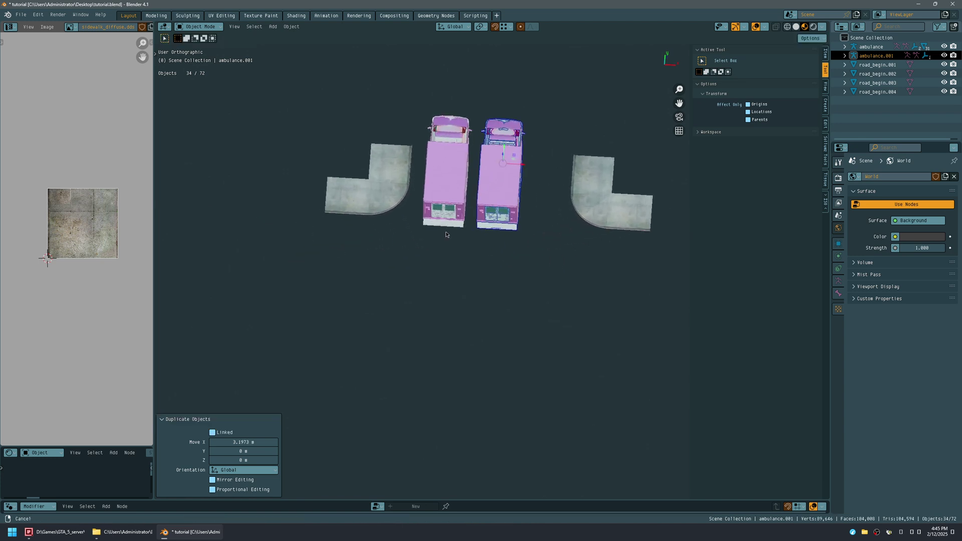
key("ctrl+s")
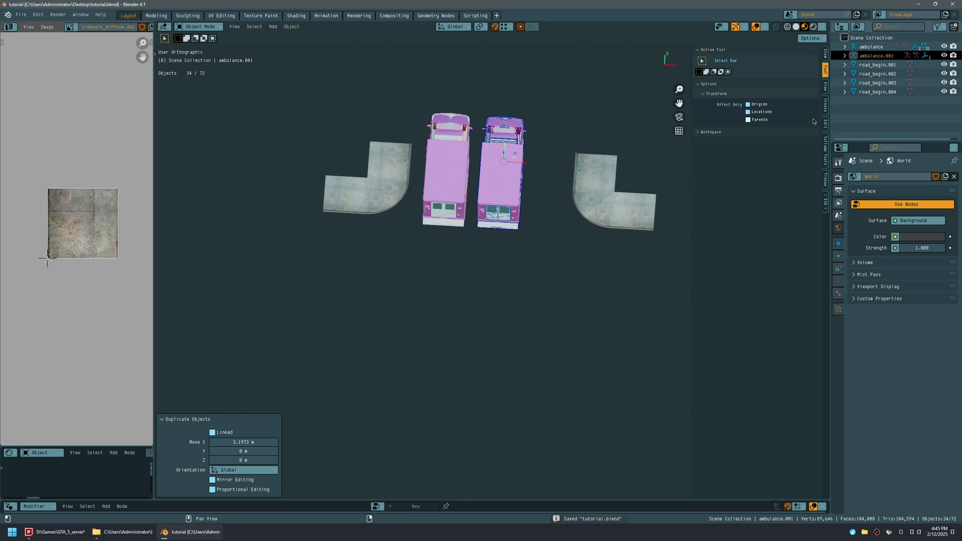
Step: Add a 10 m plane and move it between the two sidewalk corners, at the rear of the ambulances
left_click(826, 203)
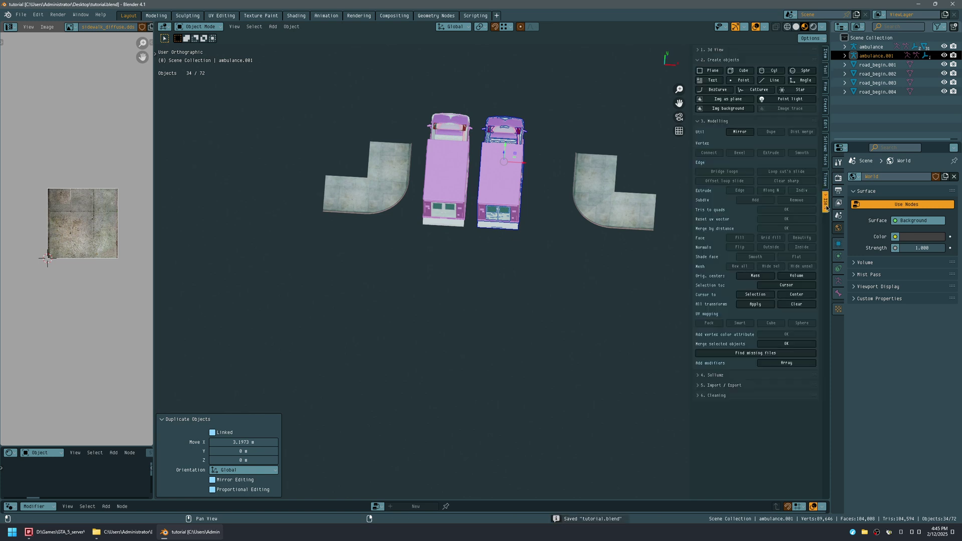
left_click(712, 71)
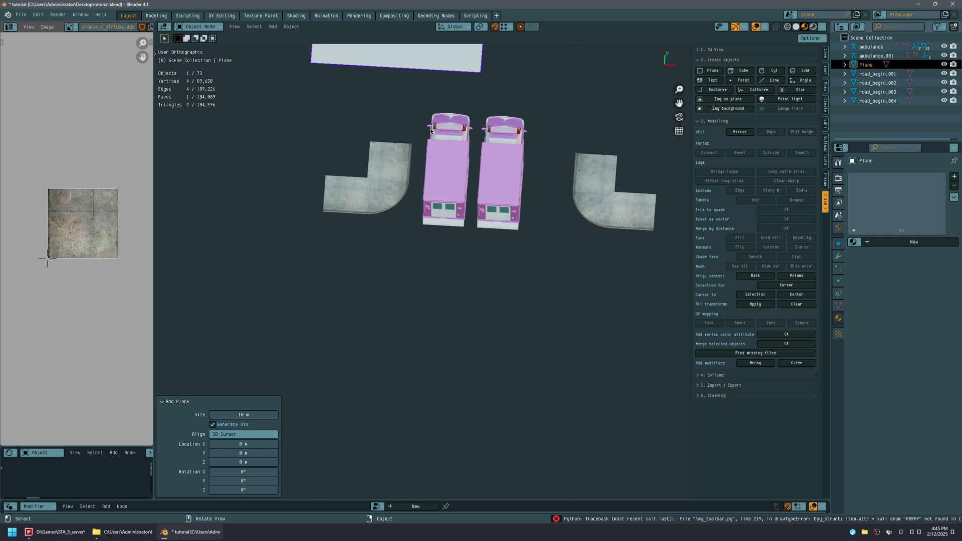
key("g")
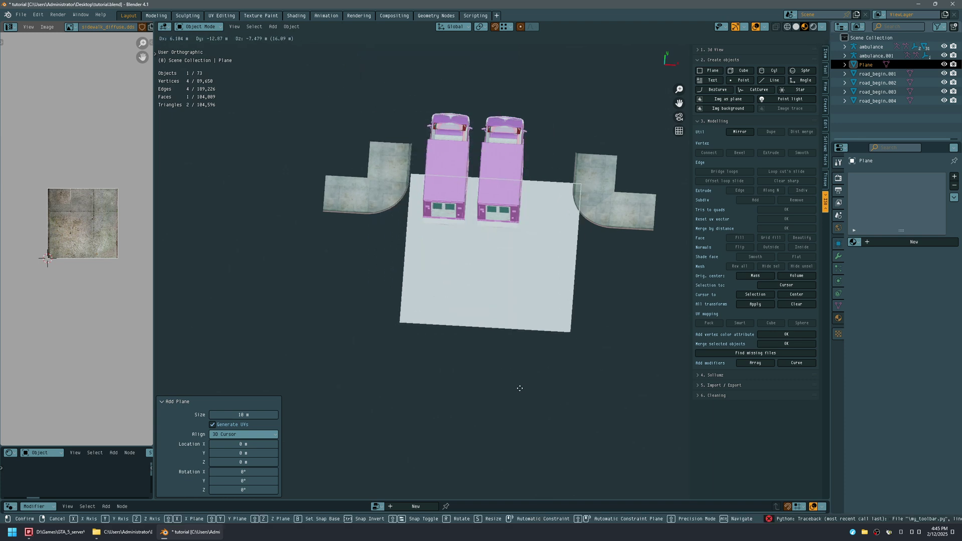
left_click(520, 389)
Step: Narrow the plane by moving its edge beside the far sidewalk corner -2.5197 m along the X axis
key("Tab")
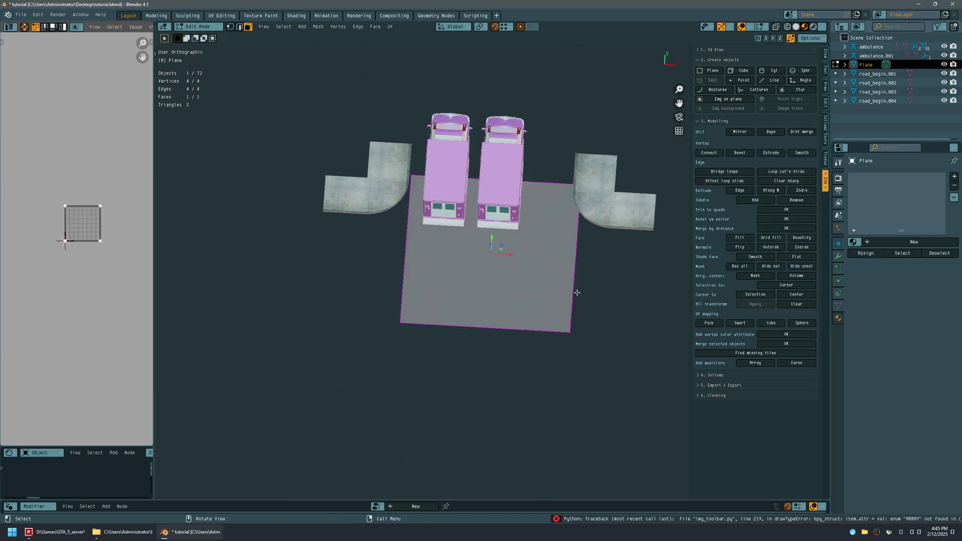
key("2")
left_click(576, 290)
key("g")
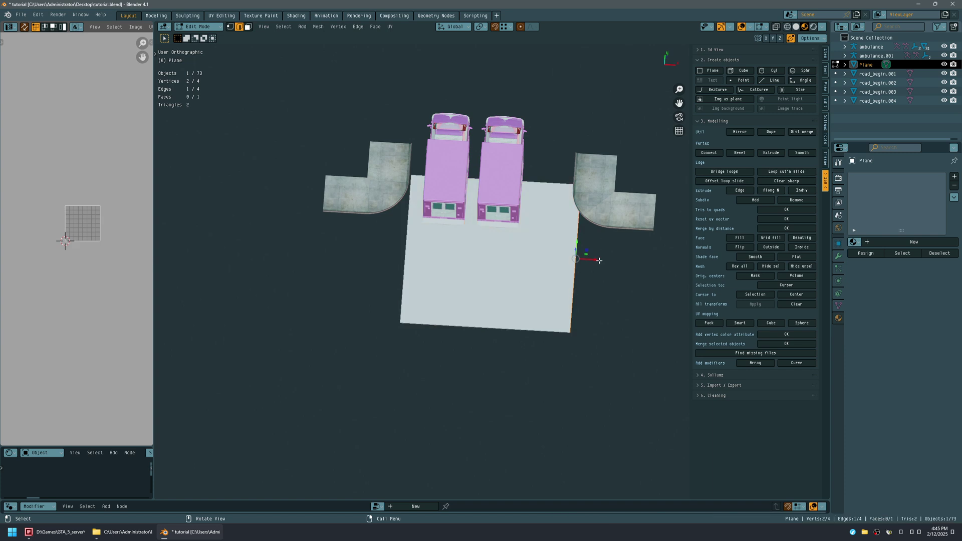
key("x")
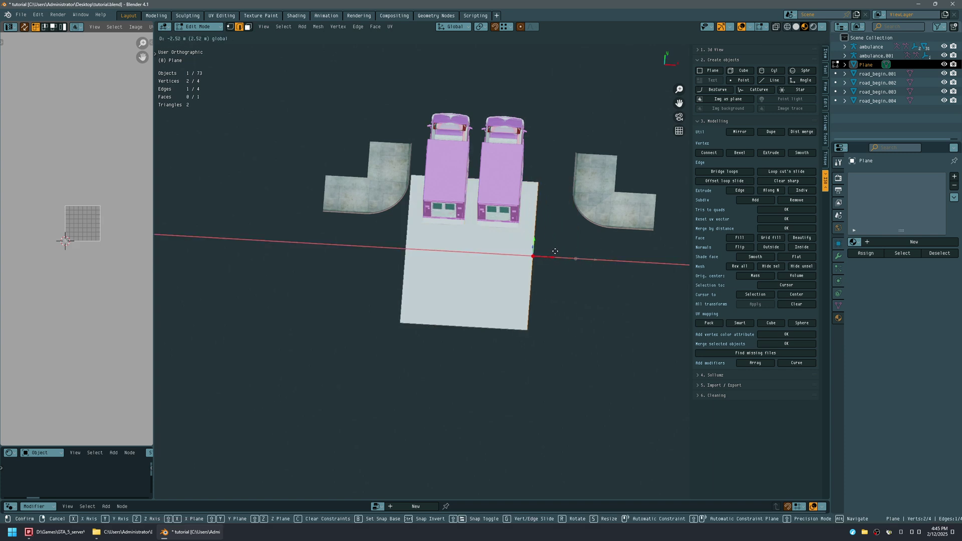
left_click(556, 251)
middle_click_drag(555, 251, 498, 287)
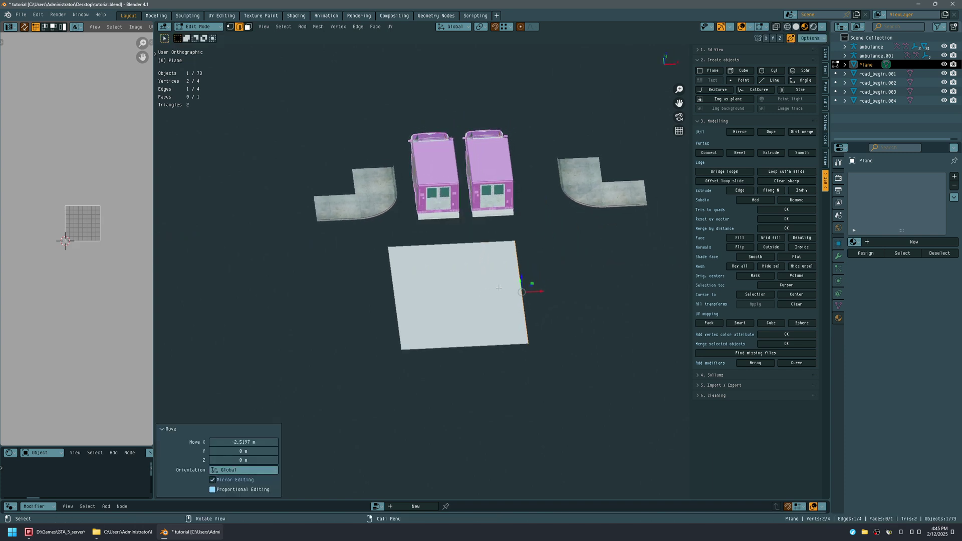
Step: Position the narrowed plane under the two ambulances beside the original sidewalk corner, shifting it 0.23923 m along X
key("Tab")
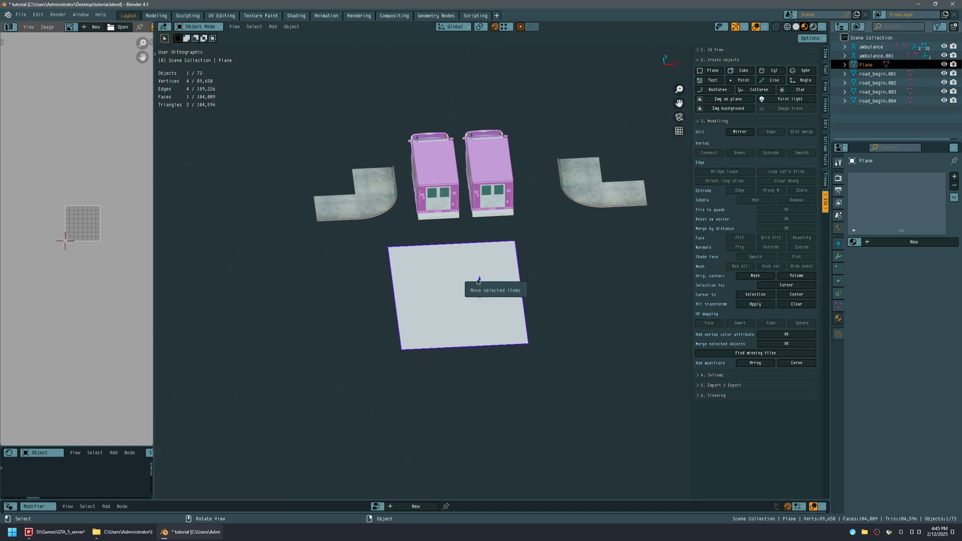
left_click_drag(480, 283, 394, 167)
middle_click_drag(395, 168, 449, 256)
left_click_drag(501, 188, 503, 178)
middle_click_drag(503, 178, 460, 219, "shift")
scroll(482, 229, "down", 2)
middle_click_drag(492, 269, 415, 255, "shift")
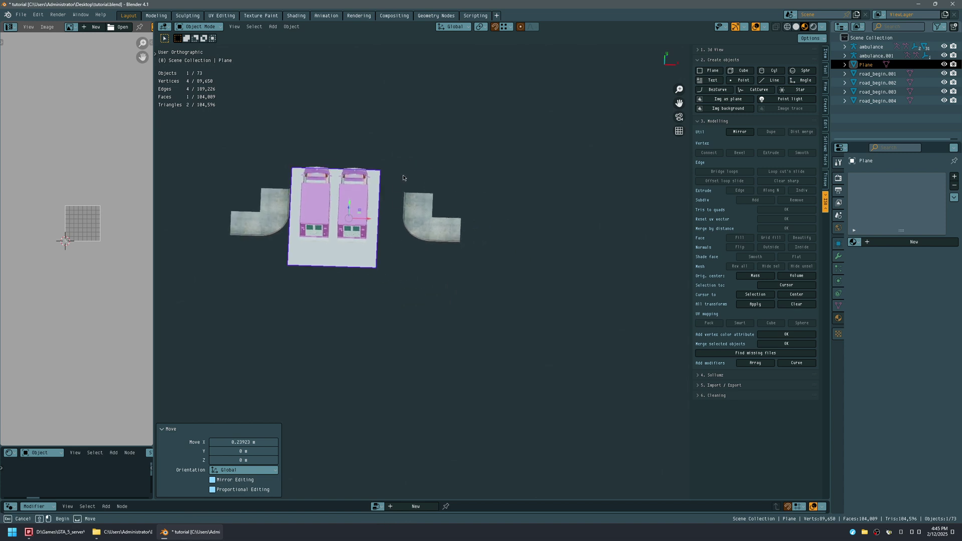
Step: Move both pieces of the far sidewalk corner 8.5493 m along X, away from the ambulances
left_click_drag(399, 171, 482, 270)
key("g")
key("x")
left_click(546, 218)
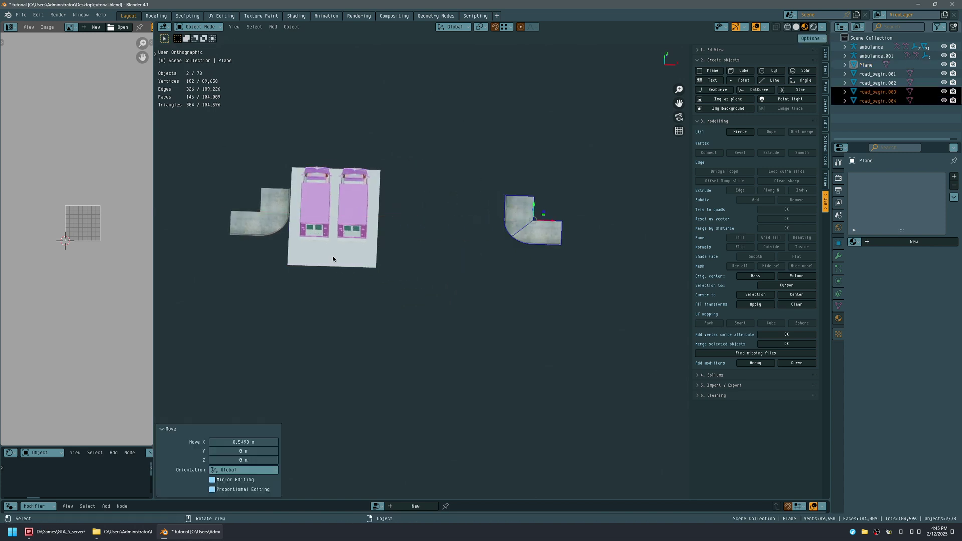
Step: Save the file, then duplicate the lane-width plane and place the copy 7.5706 m along X beside it
left_click(351, 262)
key("ctrl+s")
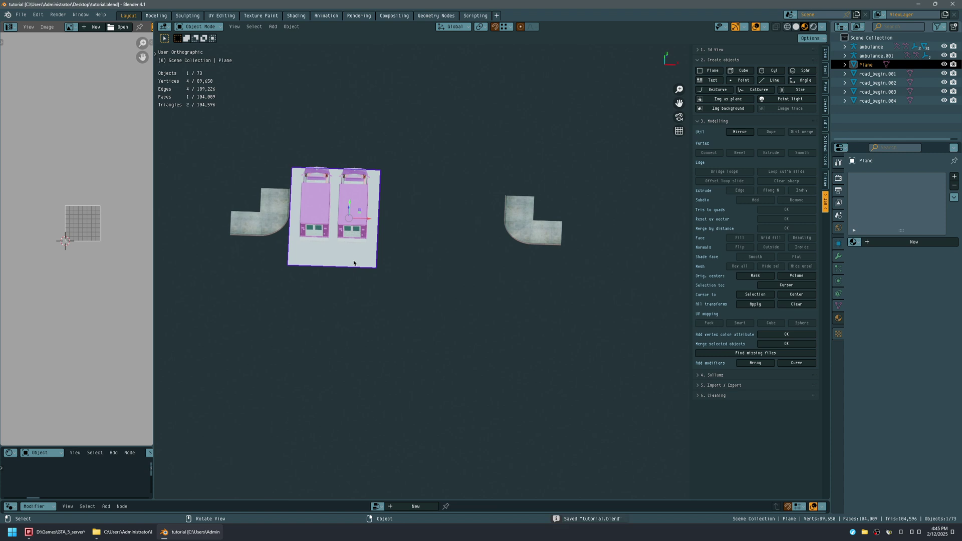
key("shift+d")
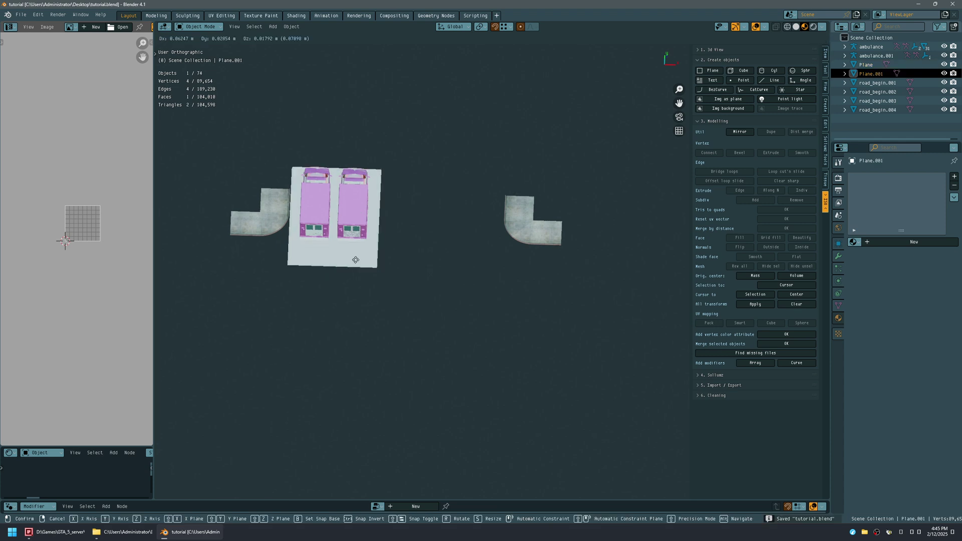
key("x")
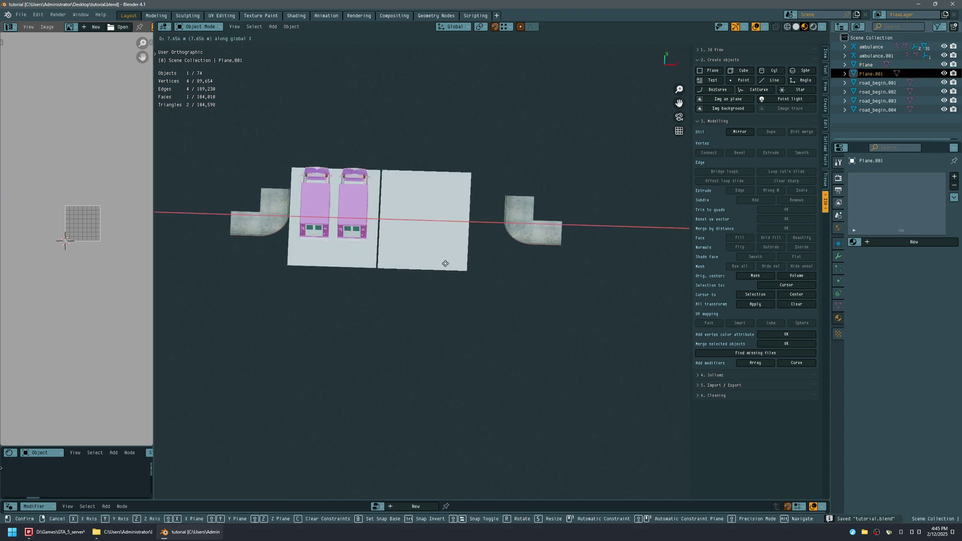
left_click(432, 271)
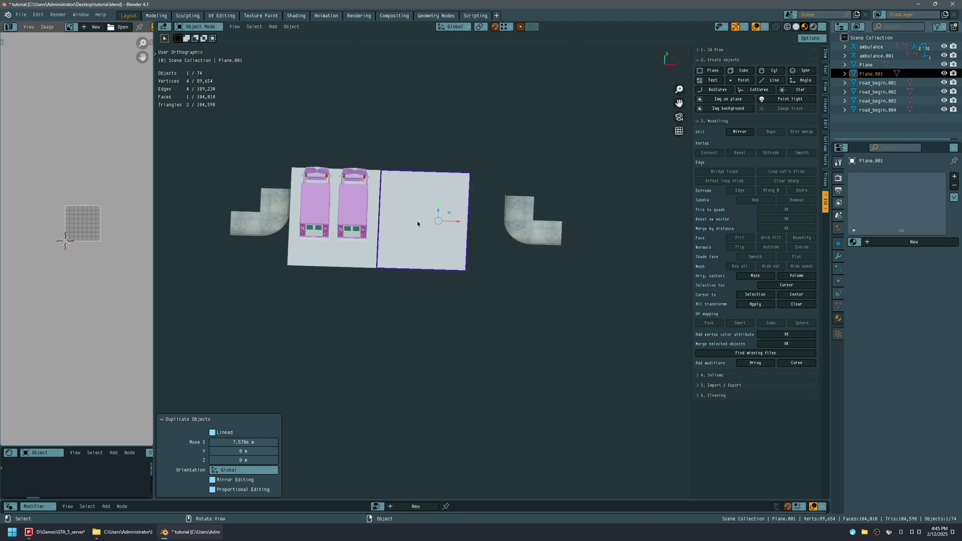
Step: Move only the origins of the far sidewalk's two pieces to the outer end corner of the curb
left_click_drag(589, 180, 509, 280)
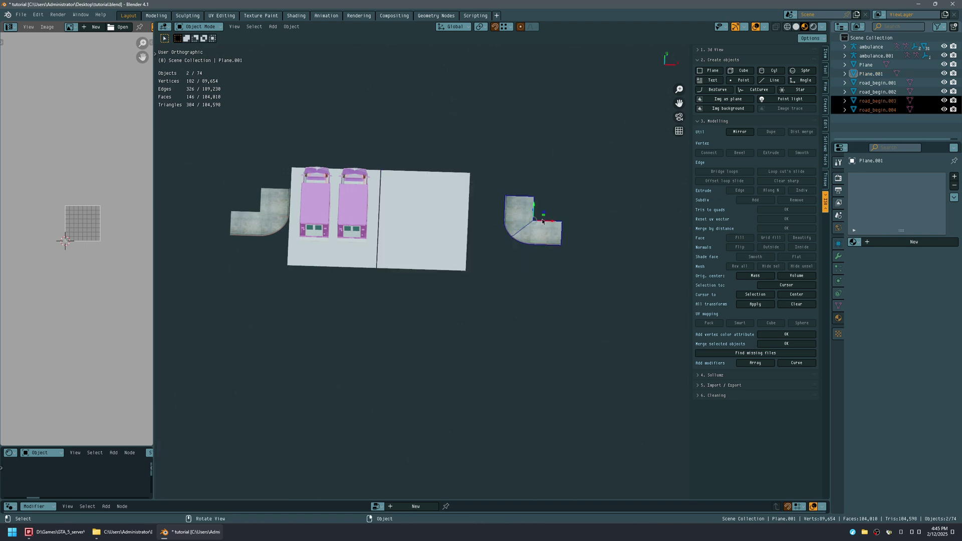
middle_click_drag(466, 240, 458, 279, "ctrl")
middle_click_drag(519, 231, 505, 287, "shift")
scroll(505, 286, "up", 1)
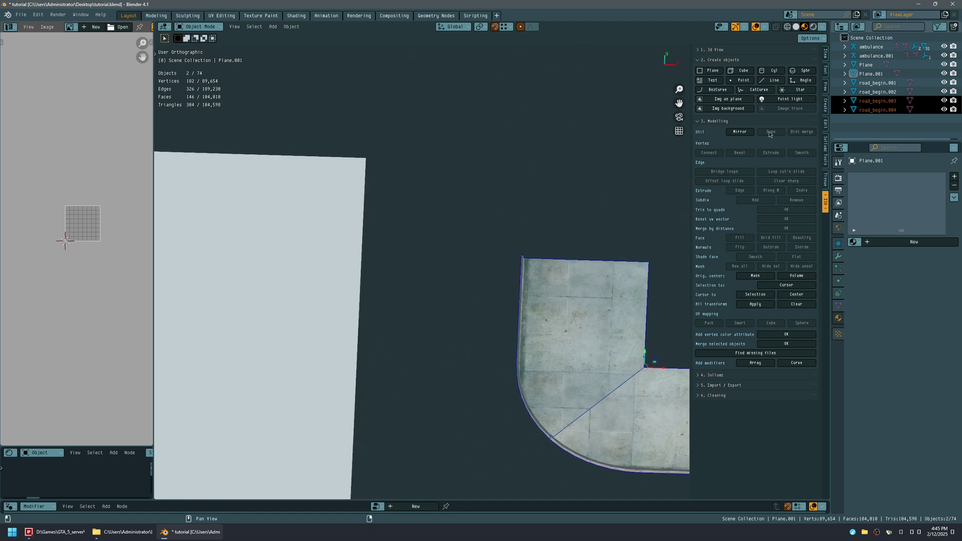
left_click(826, 70)
middle_click_drag(539, 251, 530, 147)
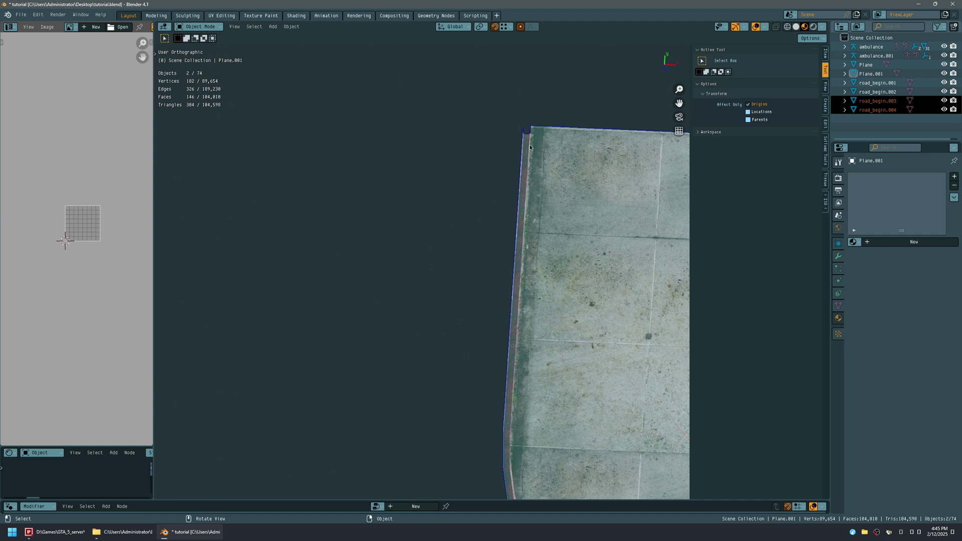
key("g")
left_click(520, 122)
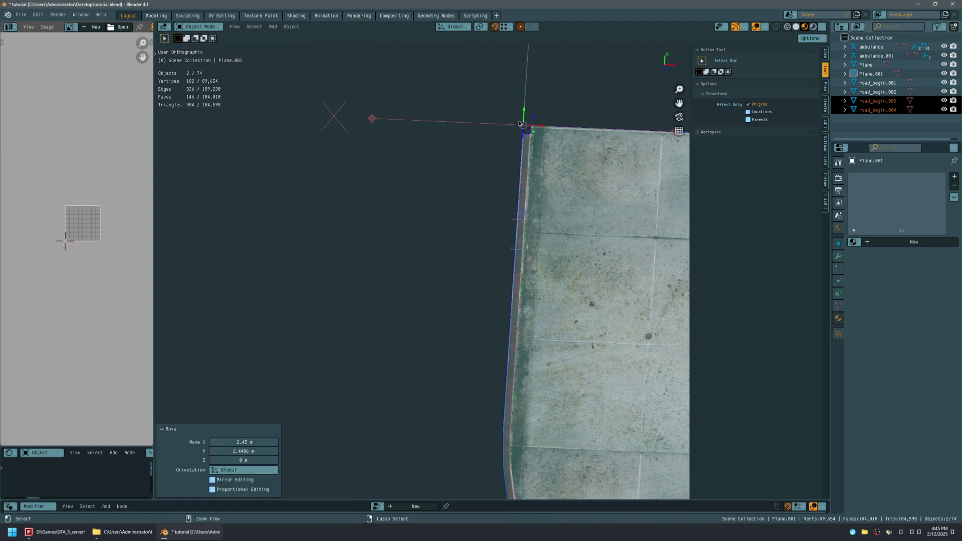
left_click(748, 105)
Step: Move the far sidewalk corner -3.06 m along X so its curb meets the duplicated plane's edge
scroll(651, 131, "down", 4)
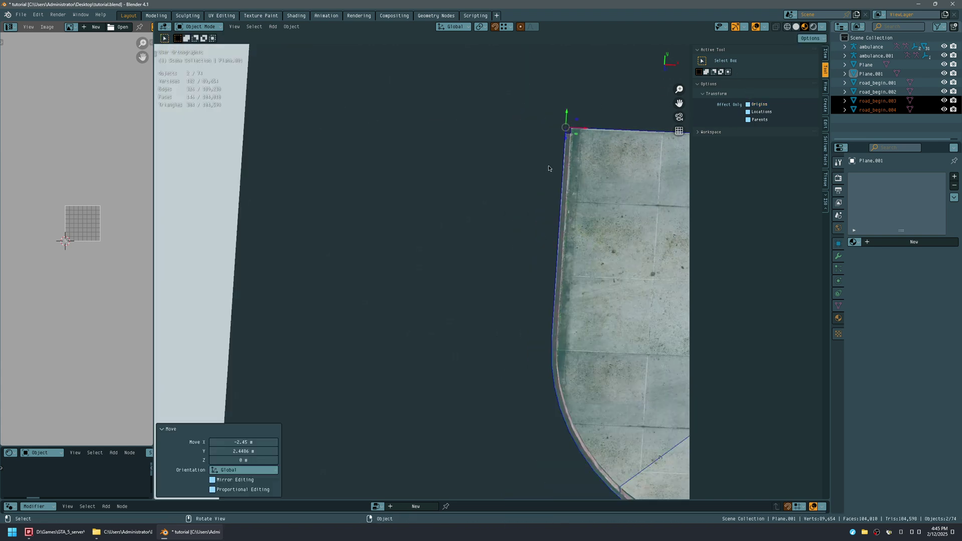
scroll(510, 163, "down", 2)
middle_click_drag(507, 199, 499, 163)
left_click_drag(569, 158, 412, 76)
scroll(394, 98, "down", 5)
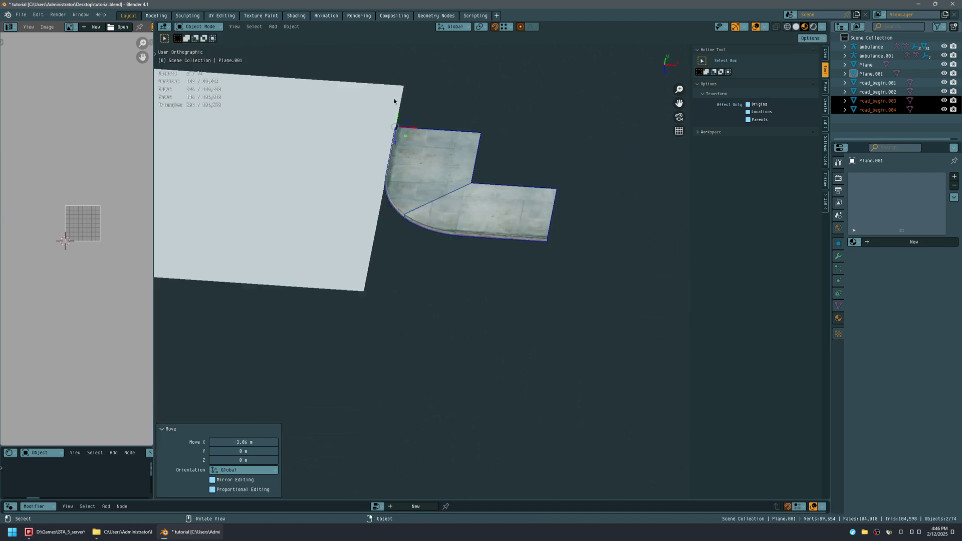
Step: Select both lane-width planes and delete them
middle_click_drag(339, 151, 377, 309)
left_click(370, 241)
left_click(395, 246, "shift")
left_click_drag(342, 417, 416, 365)
key("x")
left_click(416, 365)
middle_click_drag(412, 347, 431, 355)
Step: Delete both ambulances with their entire hierarchies and save the file
left_click(870, 47)
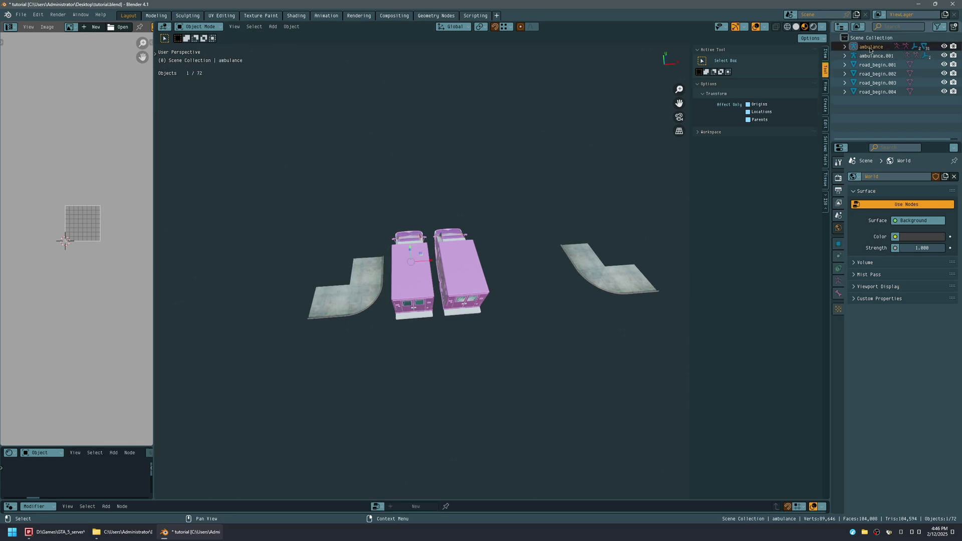
right_click(870, 48)
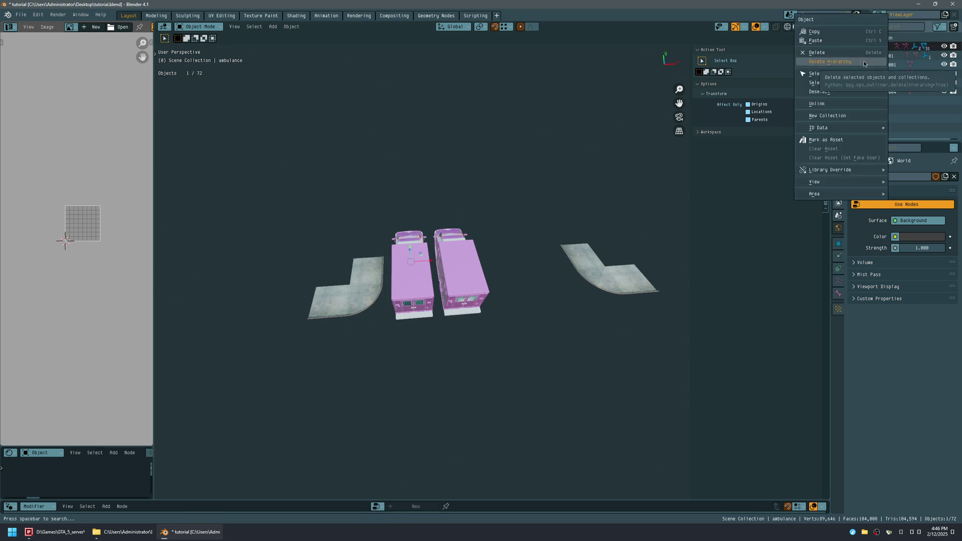
left_click(864, 63)
right_click(876, 49)
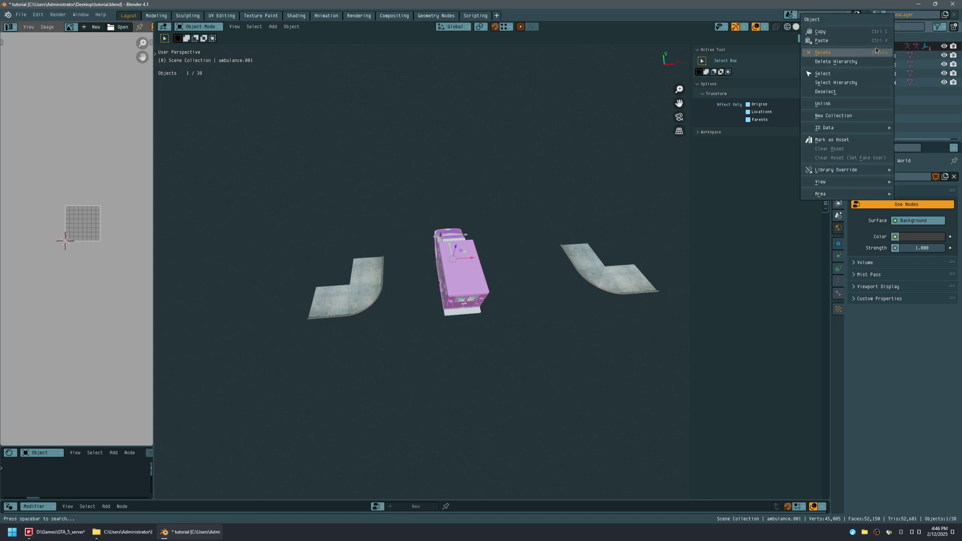
left_click(870, 61)
key("ctrl+s")
Step: Select all four sidewalk pieces and save the file
middle_click_drag(483, 253, 433, 298)
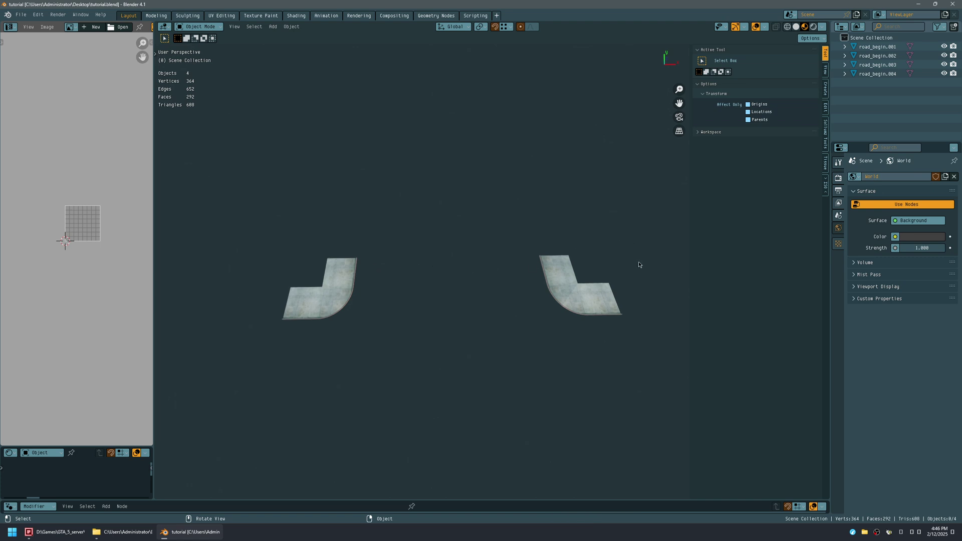
middle_click_drag(537, 256, 469, 243, "shift")
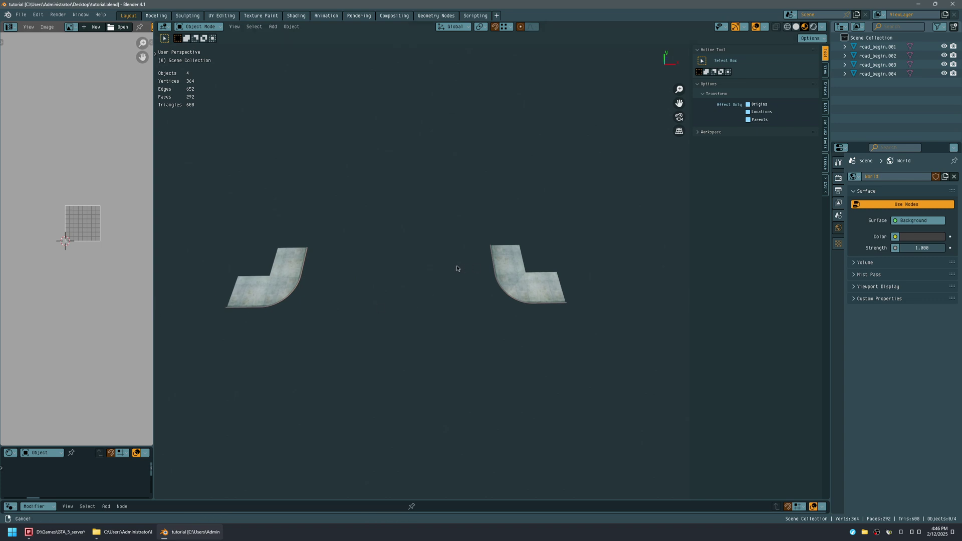
middle_click_drag(456, 268, 467, 245, "shift")
left_click_drag(249, 200, 576, 322)
middle_click_drag(575, 322, 402, 190)
scroll(380, 171, "up", 8)
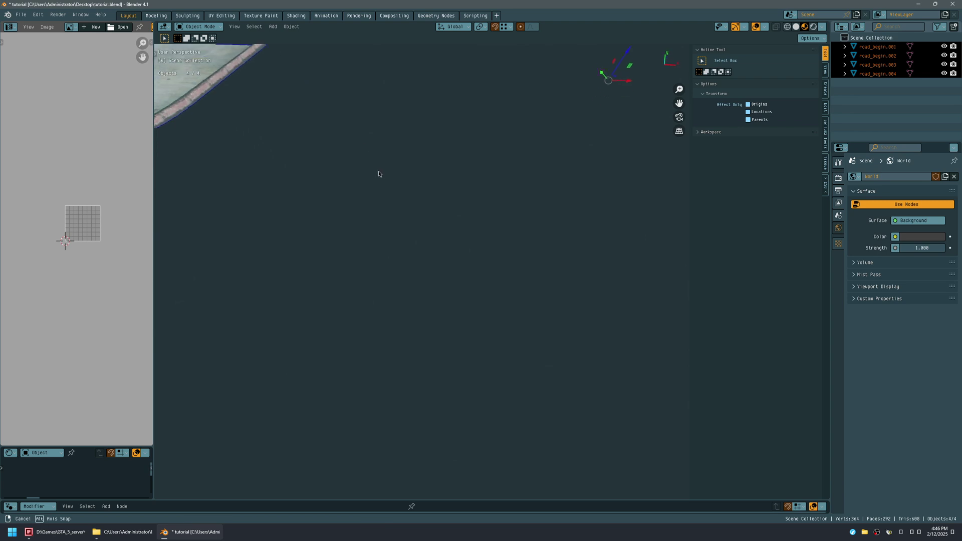
key("ctrl+s")
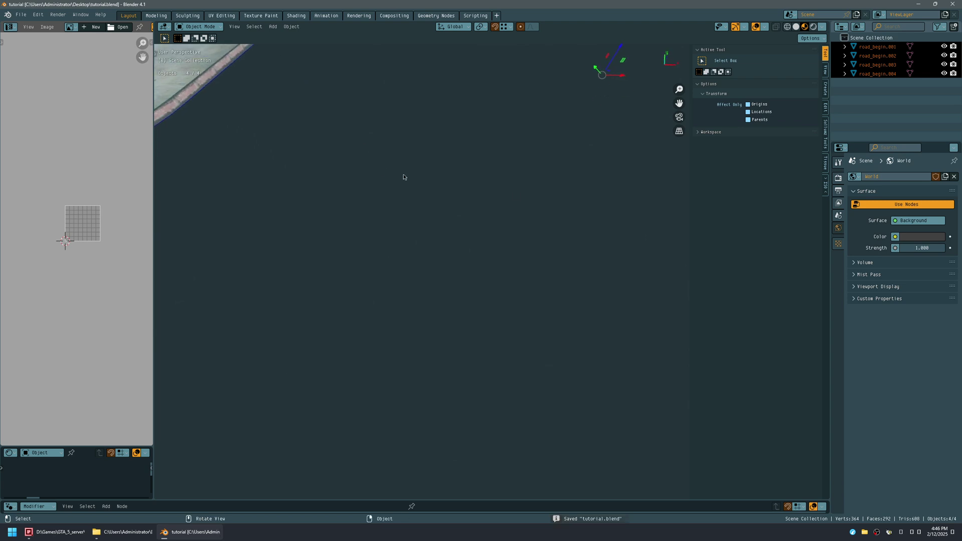
Step: Add a new 10 m plane at the world origin for the road surface
left_click(824, 189)
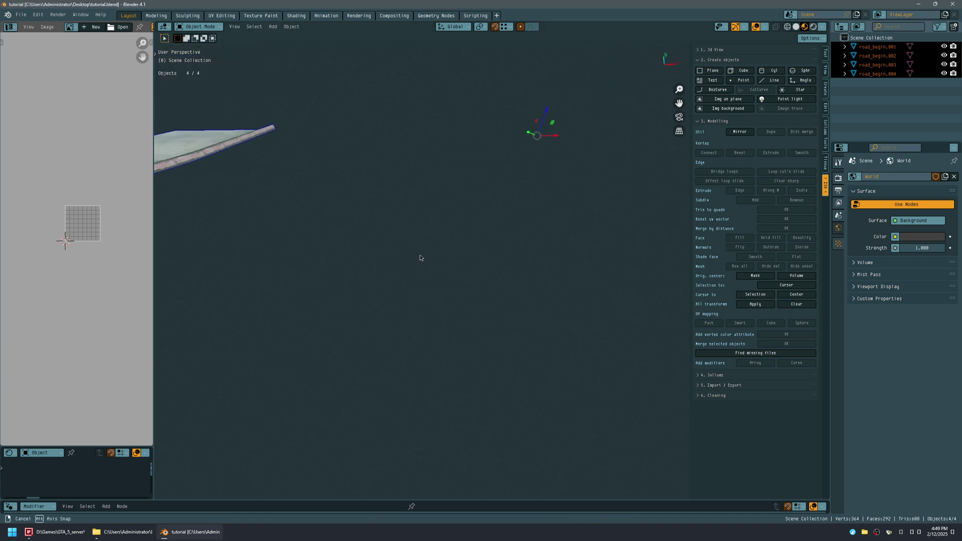
middle_click_drag(421, 257, 580, 313)
scroll(556, 303, "down", 4)
middle_click_drag(481, 245, 355, 296, "shift")
scroll(329, 234, "down", 1)
left_click(713, 71)
middle_click_drag(324, 139, 399, 172)
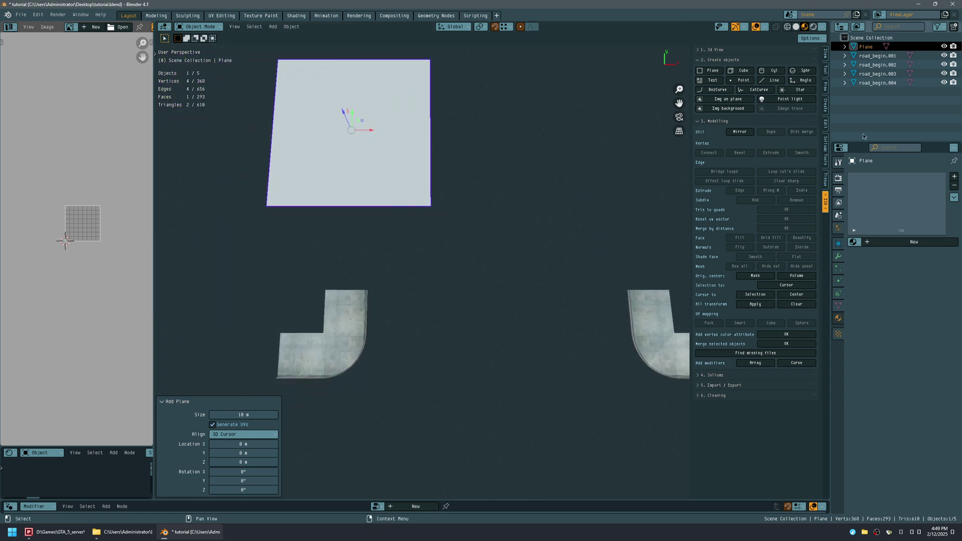
Step: Move only the plane's origin -5 m in X and 5 m in Y, onto the plane's corner
left_click(825, 70)
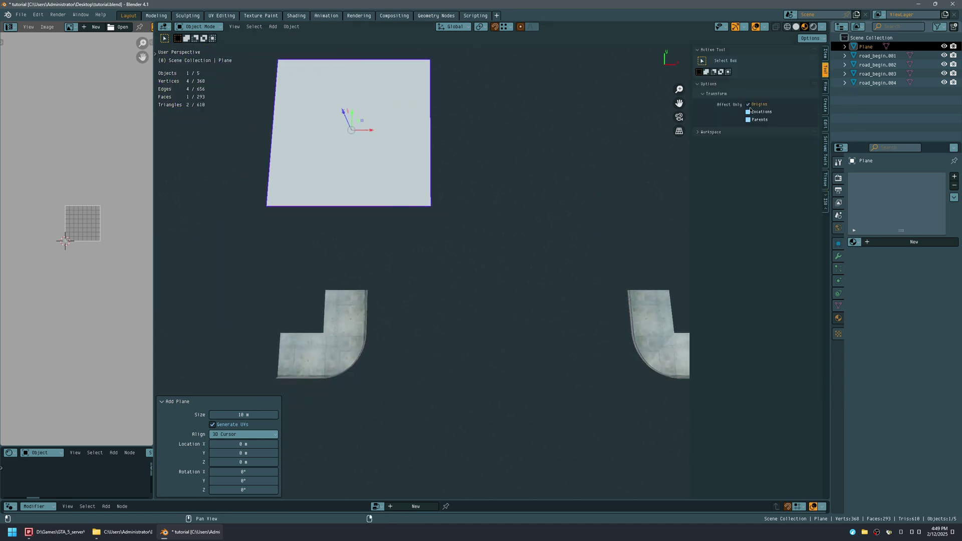
key("g")
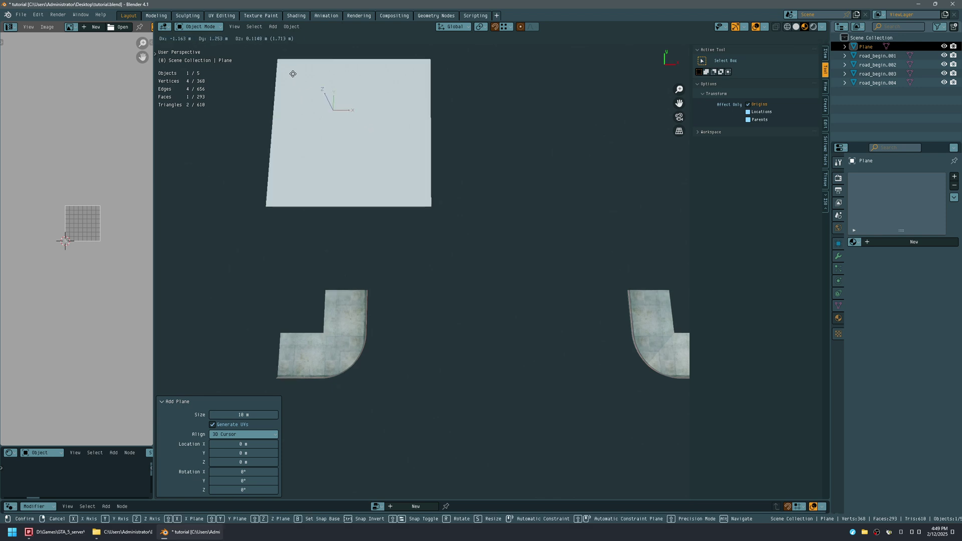
left_click(290, 71)
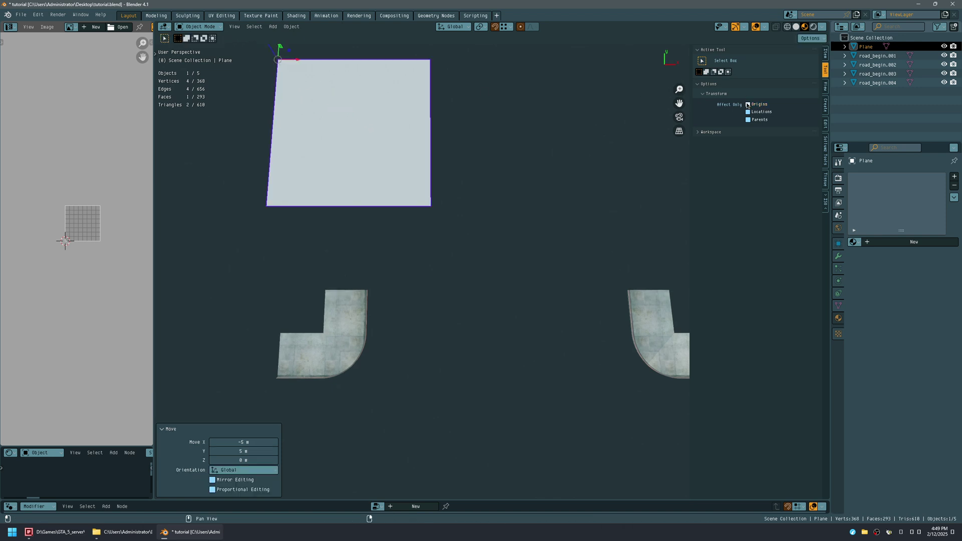
Step: Align the plane's origin corner with the original sidewalk's curb end, moving it about 6.2 m in X and -15.051 m in Y
key("g")
key("x")
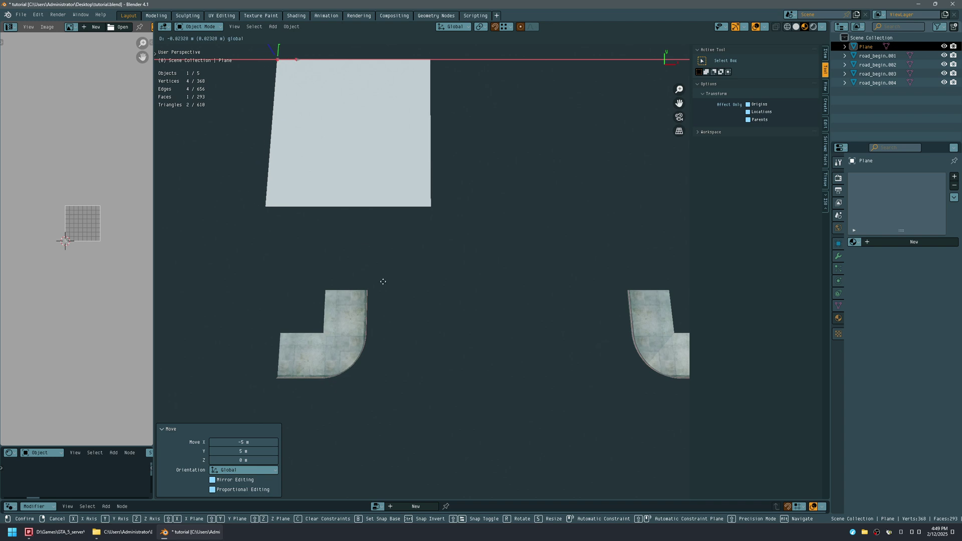
left_click(376, 289)
middle_click_drag(377, 289, 314, 269)
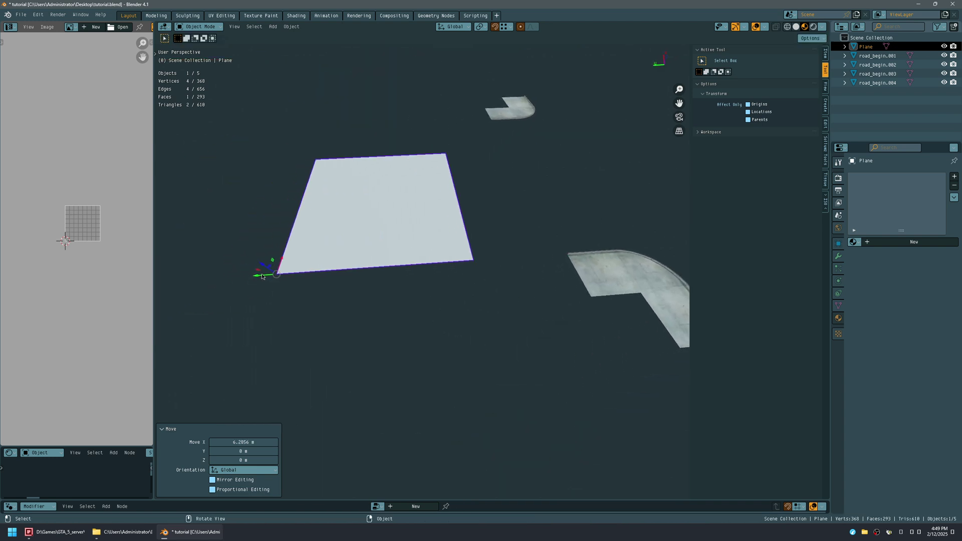
key("g")
key("y")
left_click(576, 241)
middle_click_drag(576, 240, 542, 271)
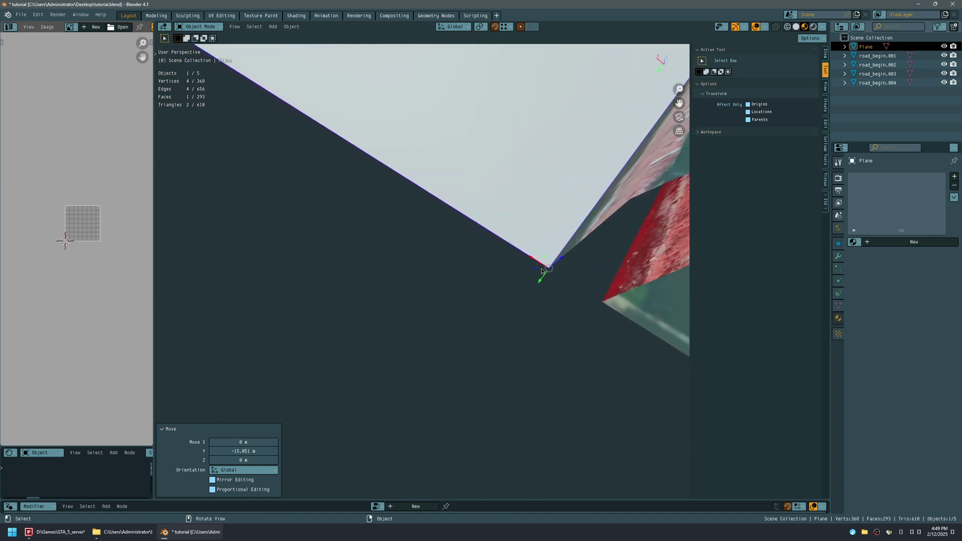
key("g")
key("x")
left_click(547, 267)
scroll(547, 267, "down", 14)
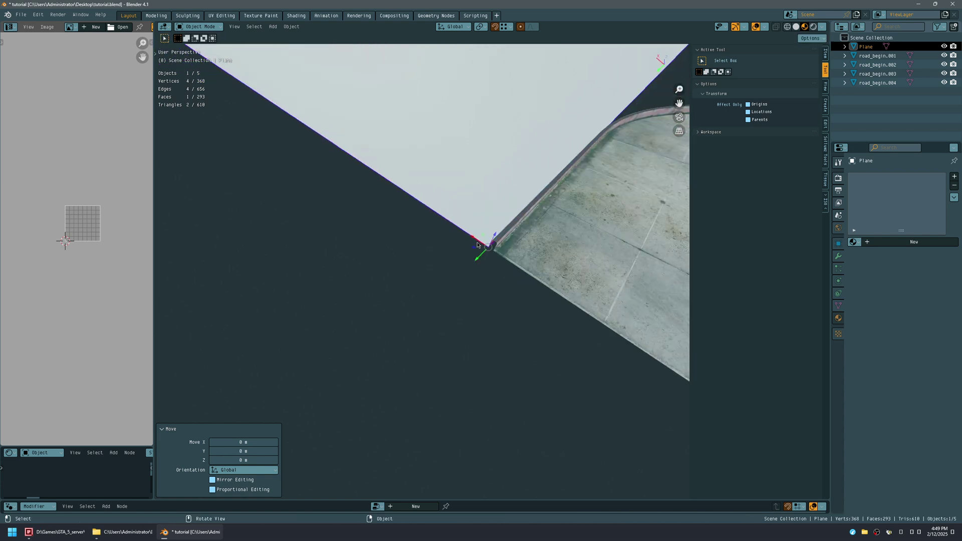
Step: Extend the road plane by moving its opposite edge 5.1115 m along X to the far sidewalk's curb
middle_click_drag(400, 237, 524, 236)
key("Tab")
key("alt+a")
key("3")
key("g")
key("x")
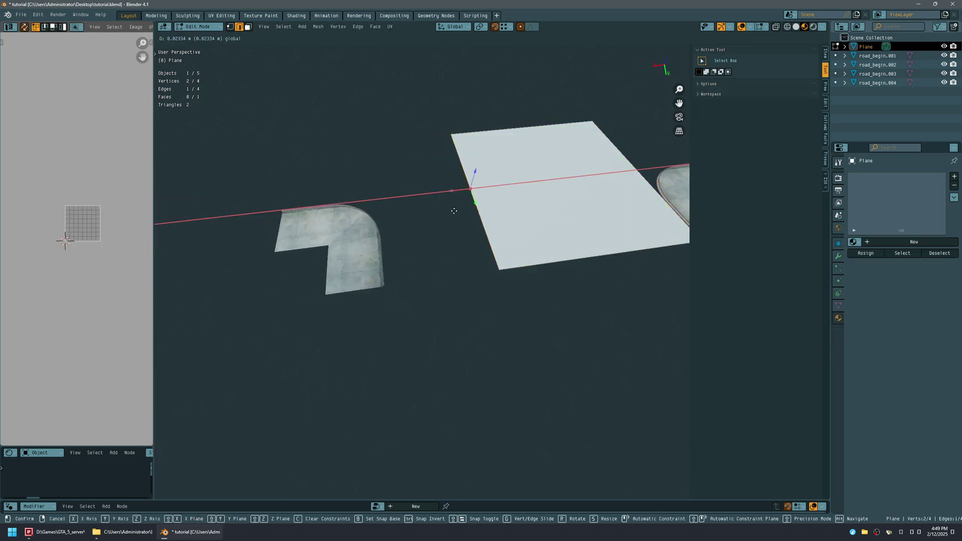
left_click(390, 284)
middle_click_drag(390, 285, 365, 184, "ctrl")
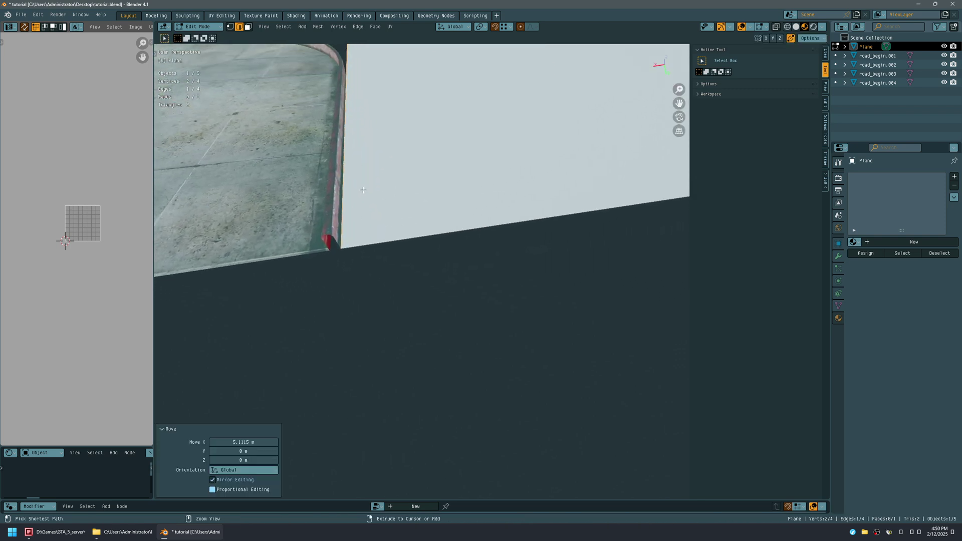
Step: Save tutorial.blend with the road plane fitted between the two sidewalk corners
key("ctrl+s")
scroll(367, 182, "down", 8)
middle_click_drag(457, 159, 499, 227, "shift")
key("n")
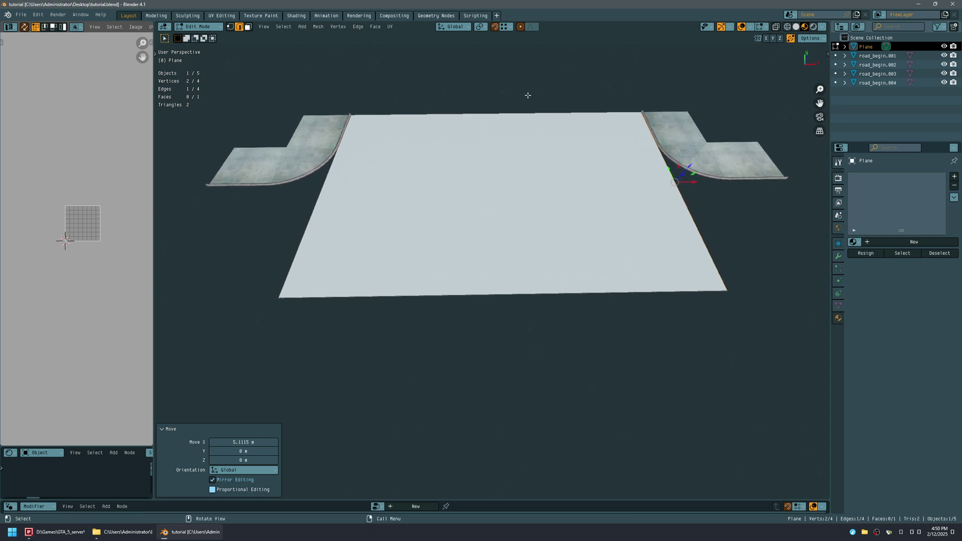
key("ctrl+s")
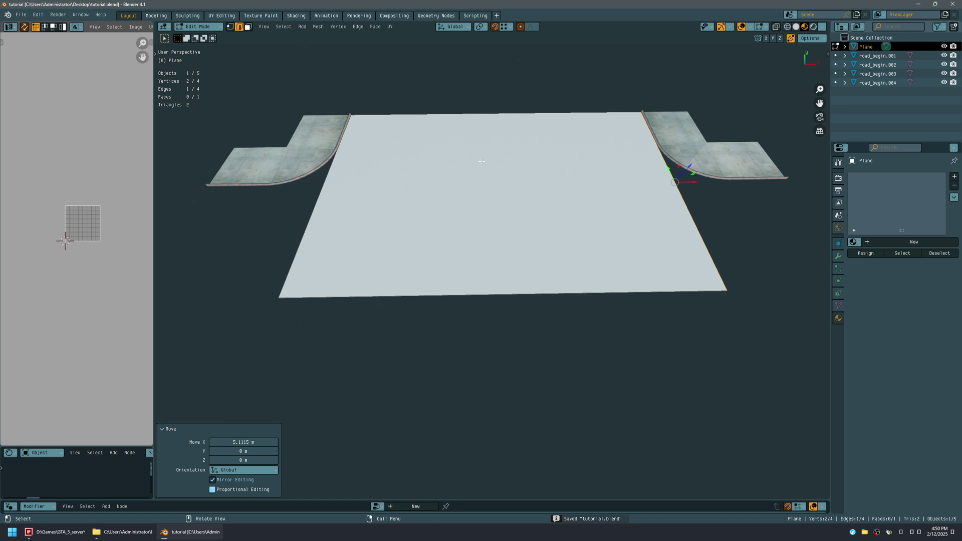
Step: Divide the road plane between the curbs into four equal strips with three evenly spaced loop cuts, and save the file
key("Tab")
key("Tab")
key("ctrl+r")
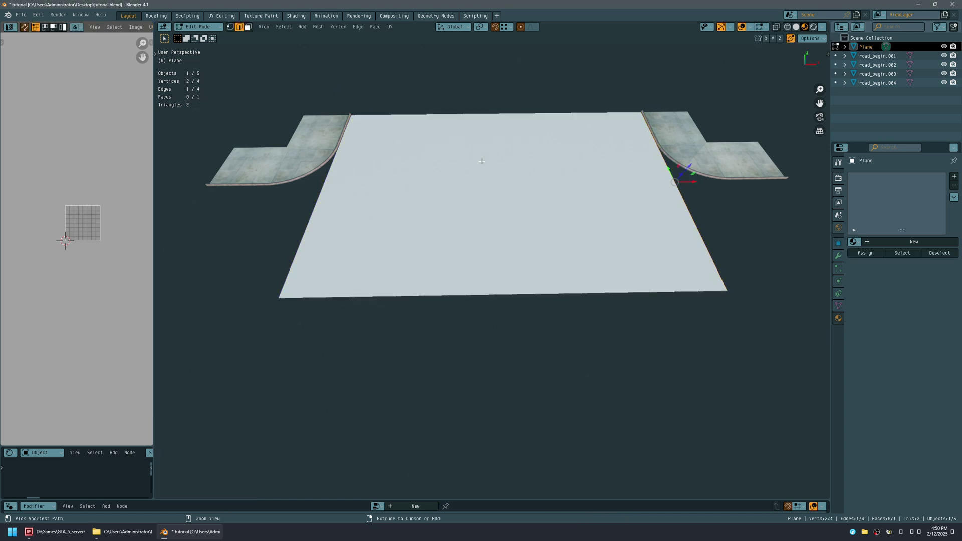
scroll(485, 116, "up", 1)
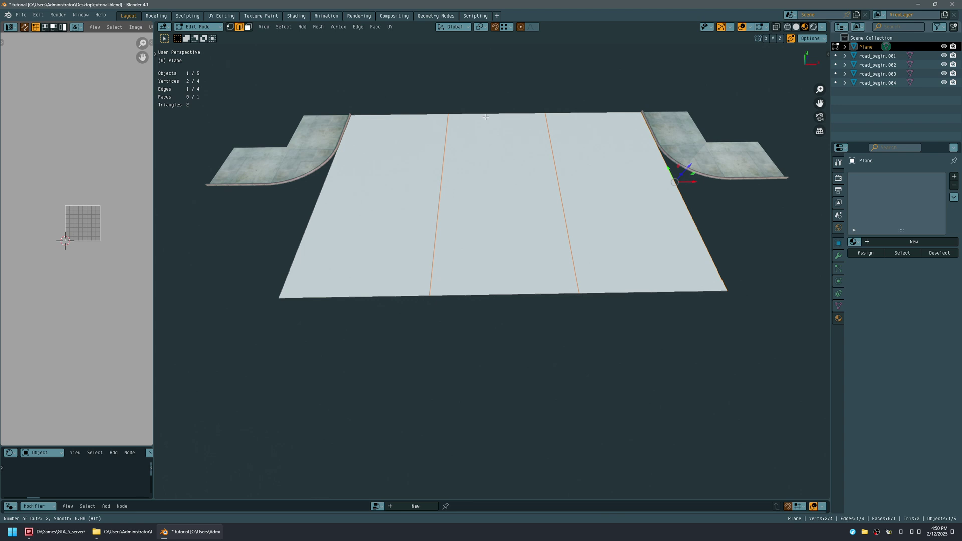
scroll(485, 117, "up", 1)
left_click(485, 117)
right_click(483, 114)
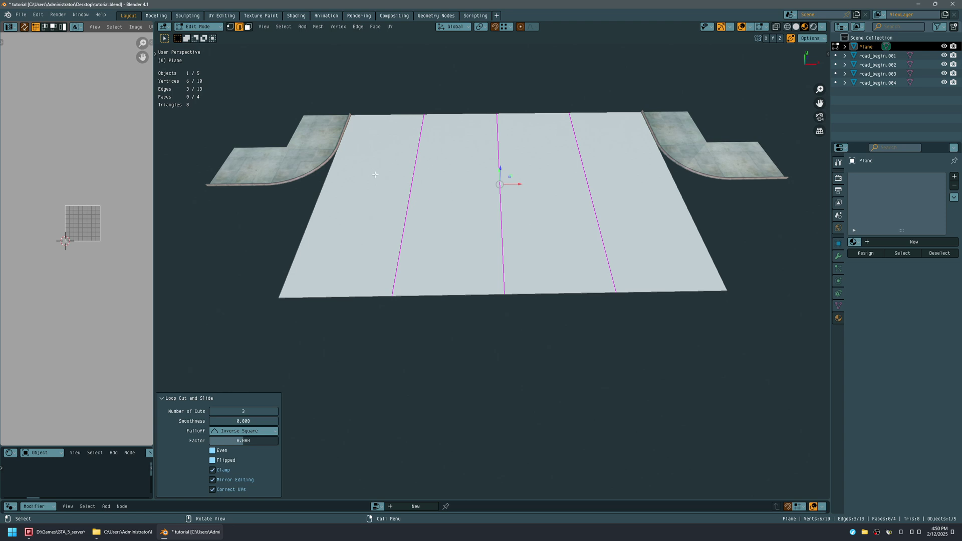
middle_click_drag(428, 238, 468, 218)
key("ctrl+s")
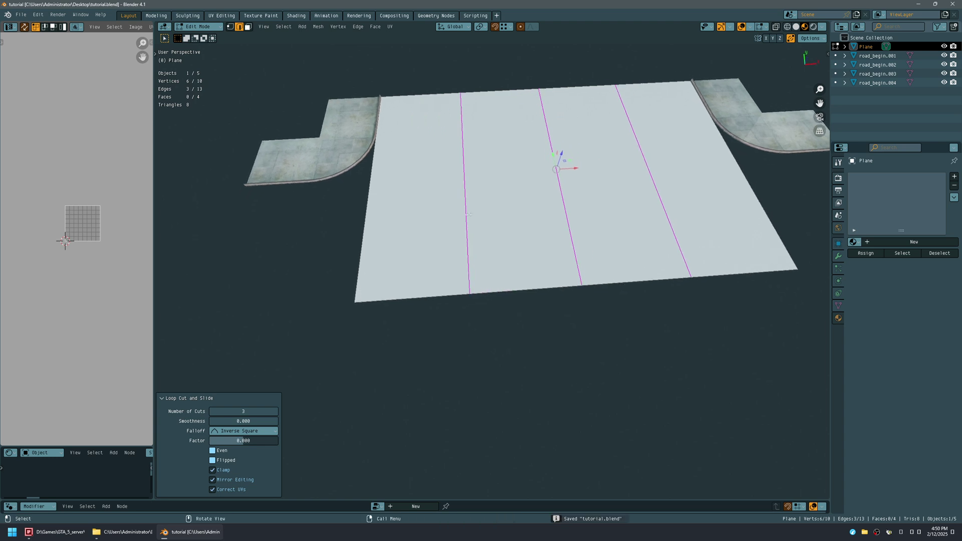
Step: Shorten the road plane by moving the four edge segments at its open end about 5.1066 m along Y
middle_click_drag(468, 215, 548, 224)
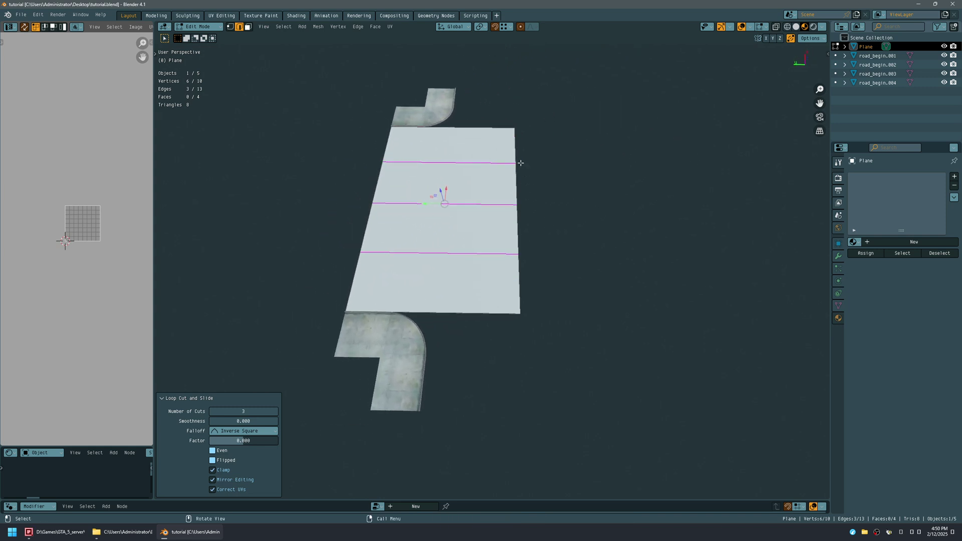
left_click(516, 146)
left_click(517, 182, "shift")
left_click(518, 225, "shift")
left_click(523, 272, "shift")
key("g")
key("y")
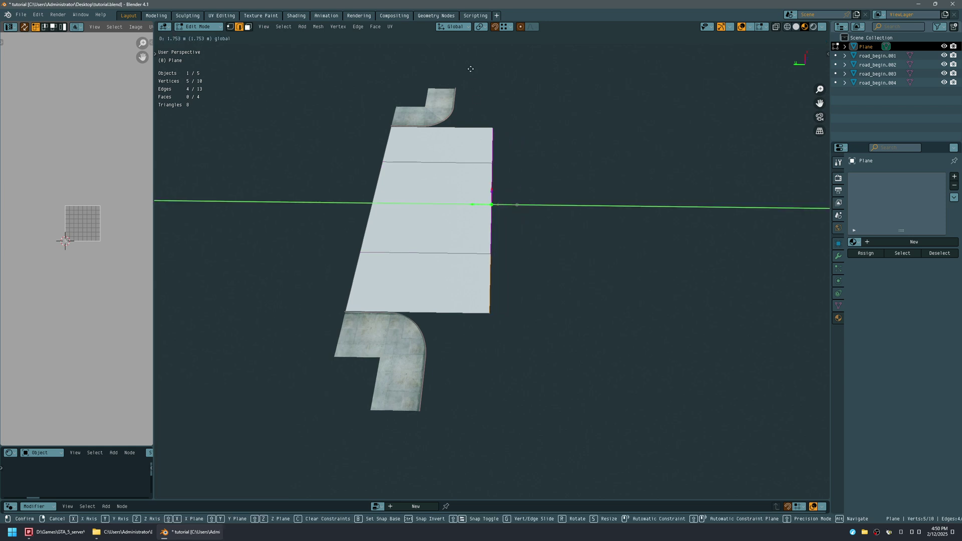
left_click(461, 79)
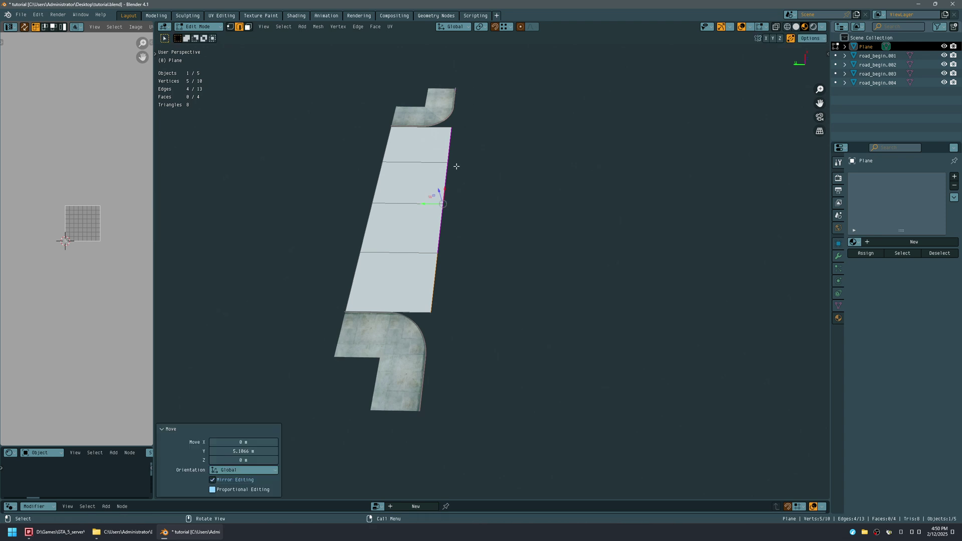
scroll(412, 300, "up", 5)
scroll(421, 286, "down", 3)
mouse_move(440, 267)
middle_mouse_down()
mouse_move(417, 267)
mouse_move(445, 250)
middle_mouse_up()
key("ctrl+space")
middle_click_drag(498, 272, 472, 264)
key("ctrl+space")
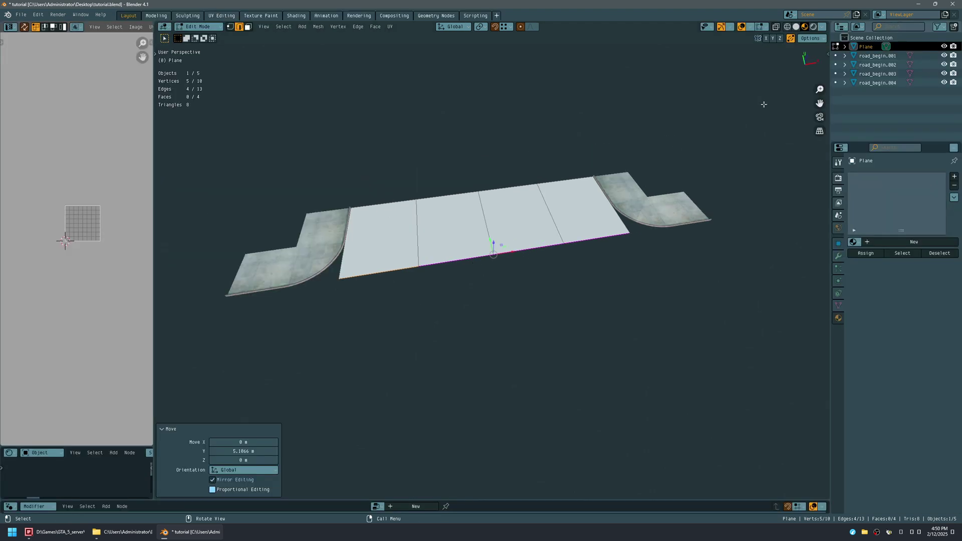
Step: Return to Object Mode, save the file and set the road plane's origin to its surface center of mass
key("n")
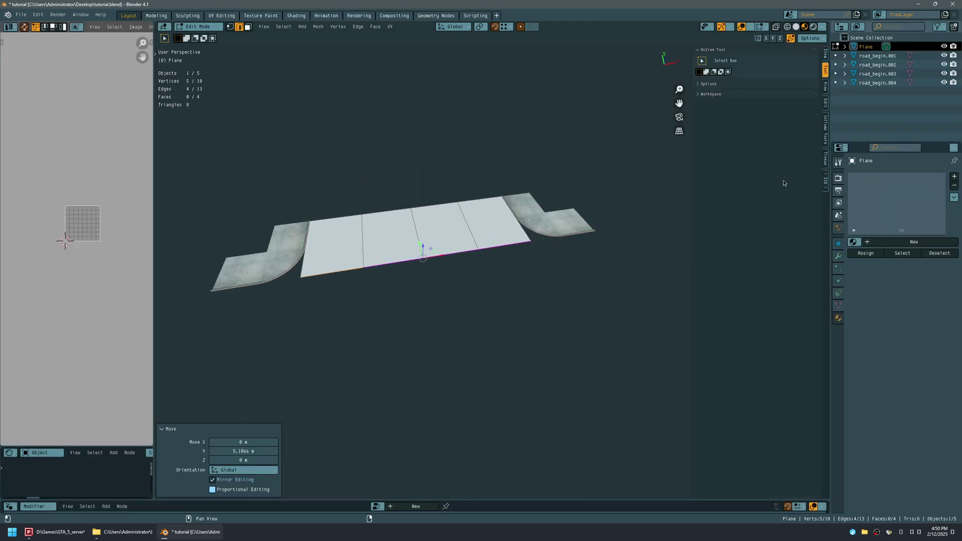
left_click(825, 127)
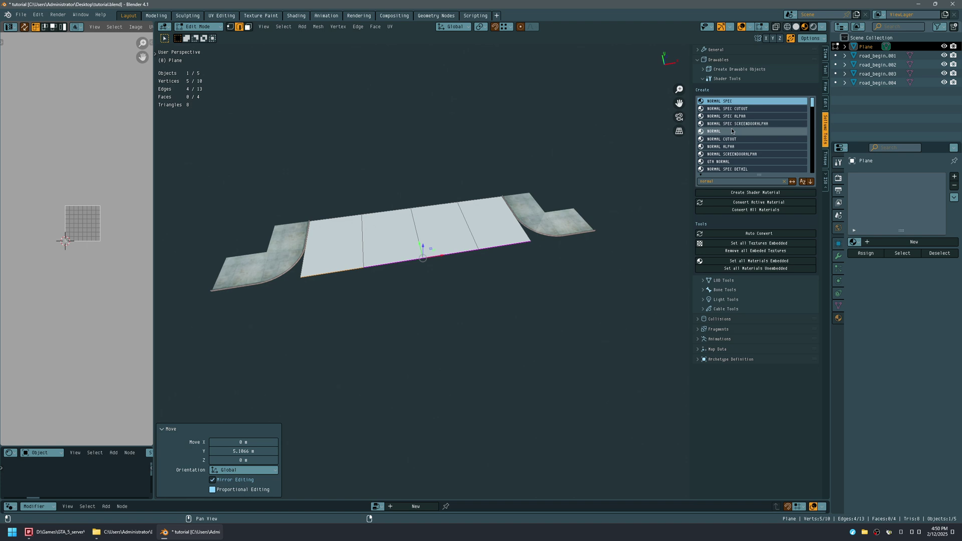
key("Tab")
key("ctrl+s")
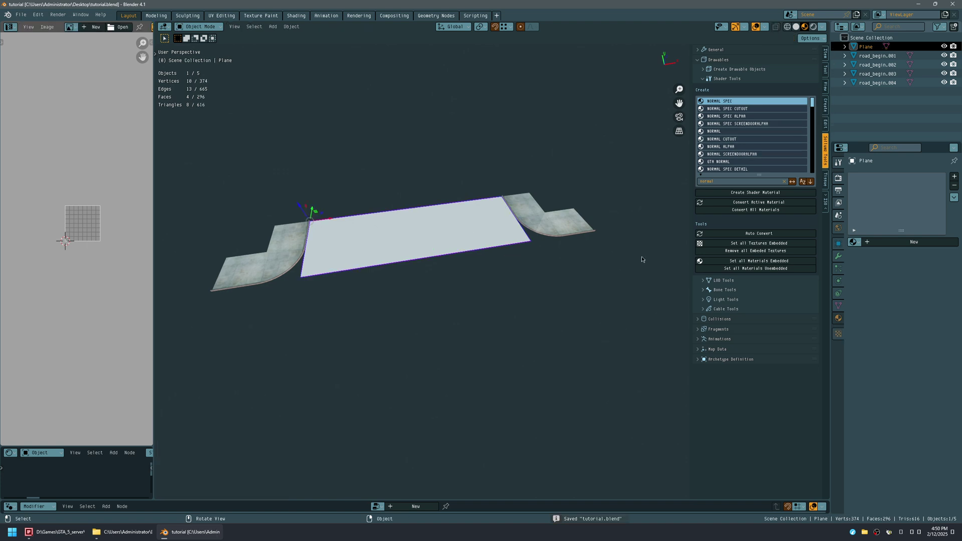
left_click(825, 201)
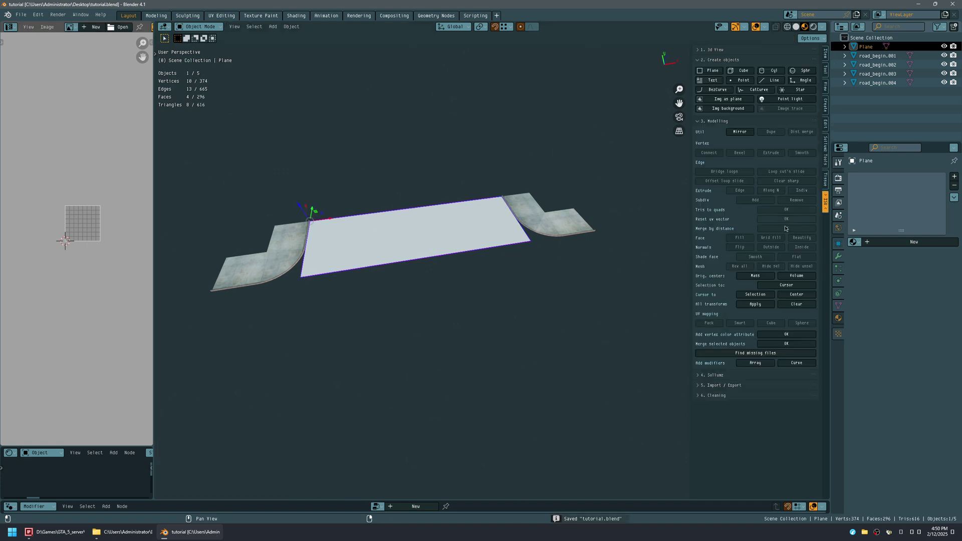
left_click(755, 276)
Step: Create a NORMAL SPEC shader material on the road plane and name it road_l1
left_click(827, 140)
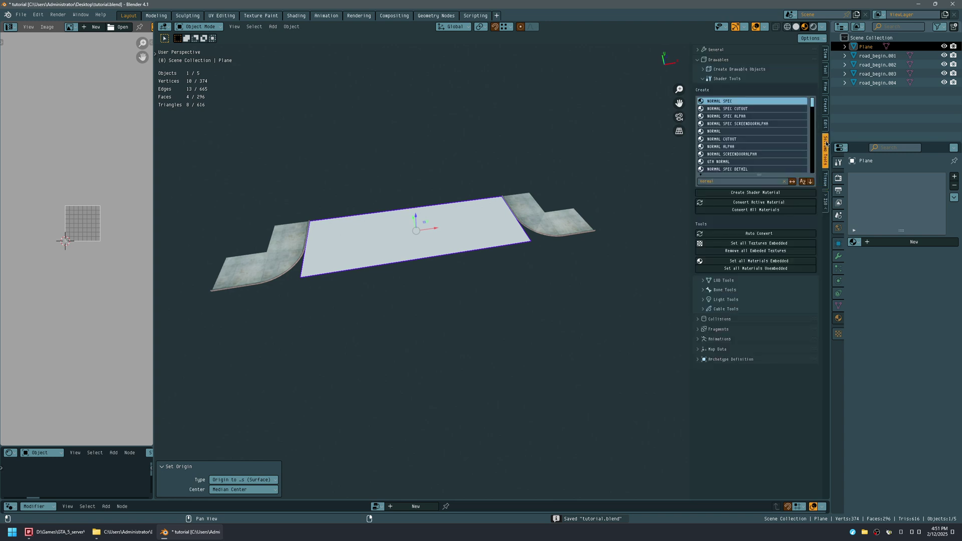
left_click(736, 191)
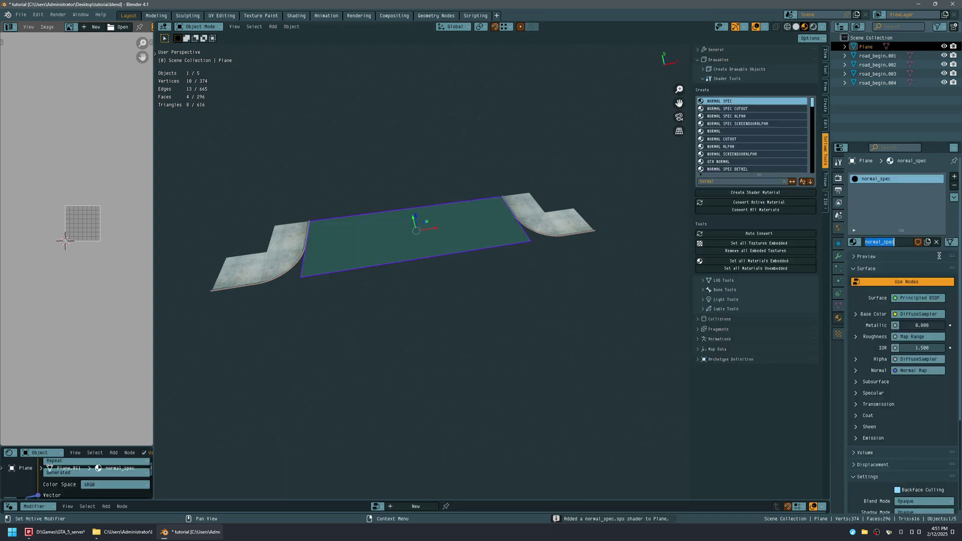
key("BackSpace")
type("road_")
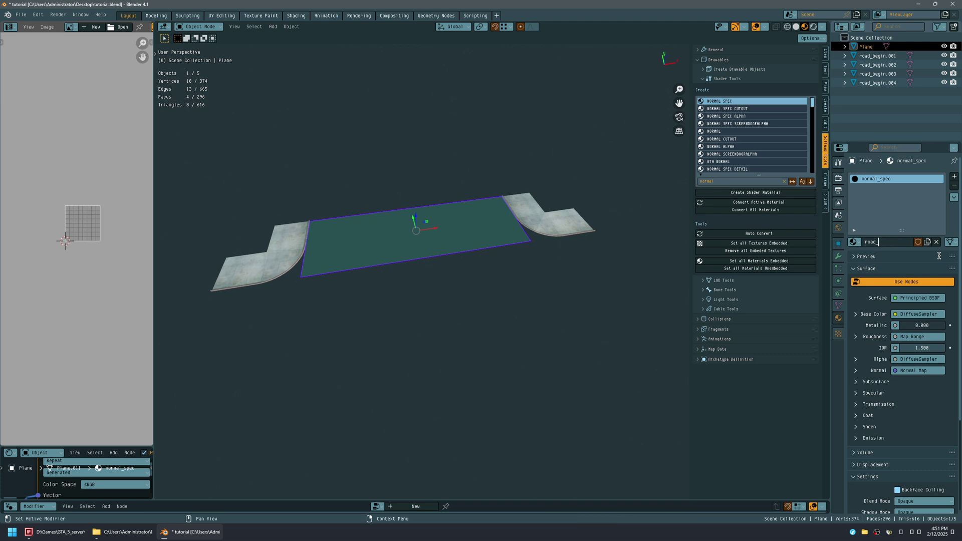
type("11")
key("Return")
Step: Add a second NORMAL SPEC shader material to the road plane and name it road_l2
left_click(755, 192)
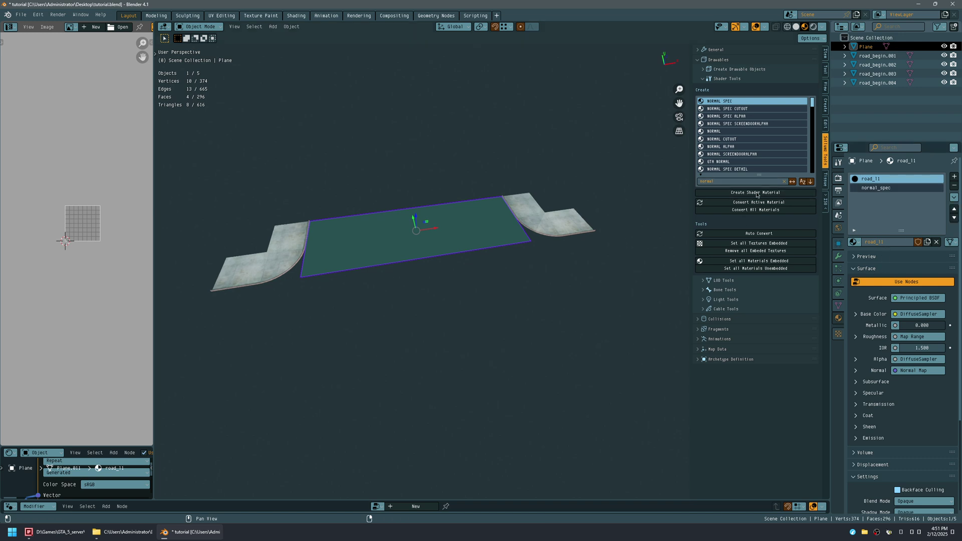
left_click(887, 188)
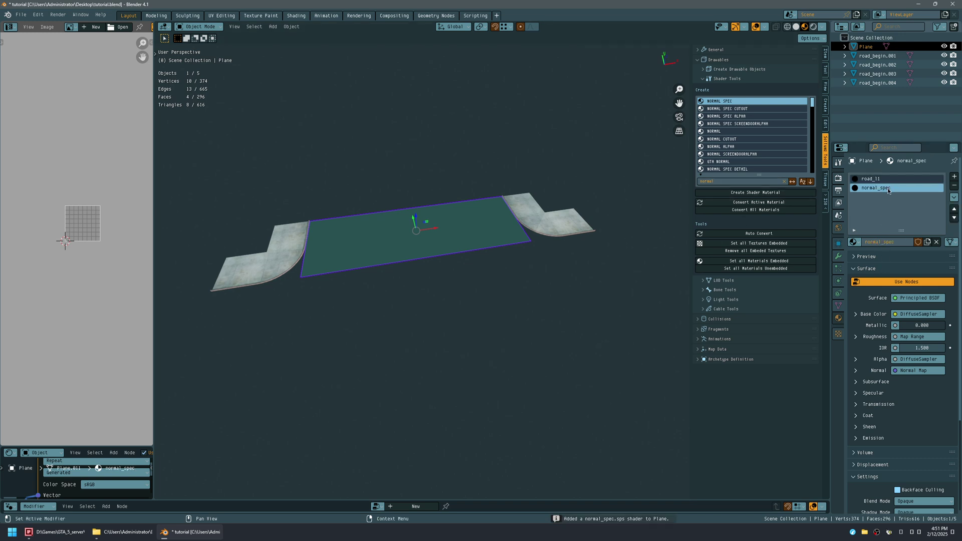
double_click(899, 194)
type("road_12")
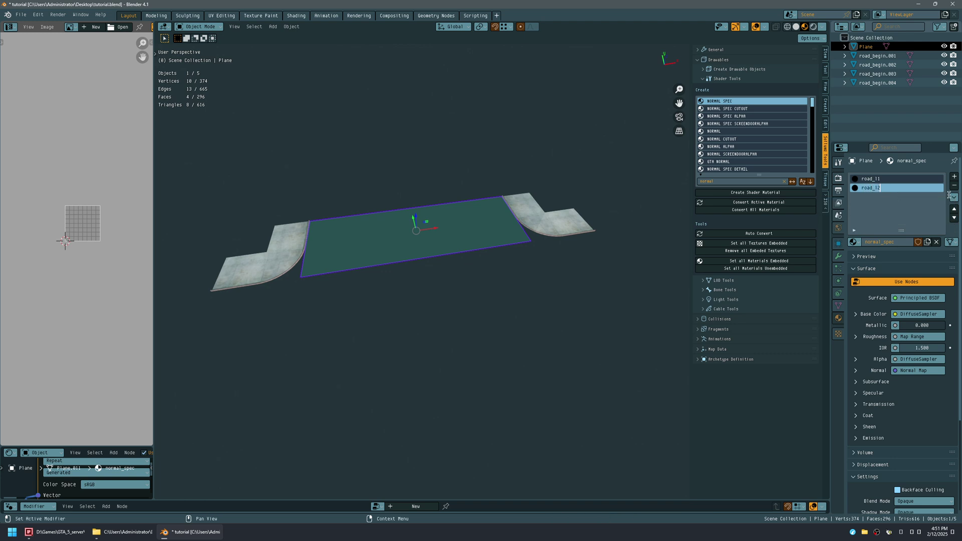
key("Return")
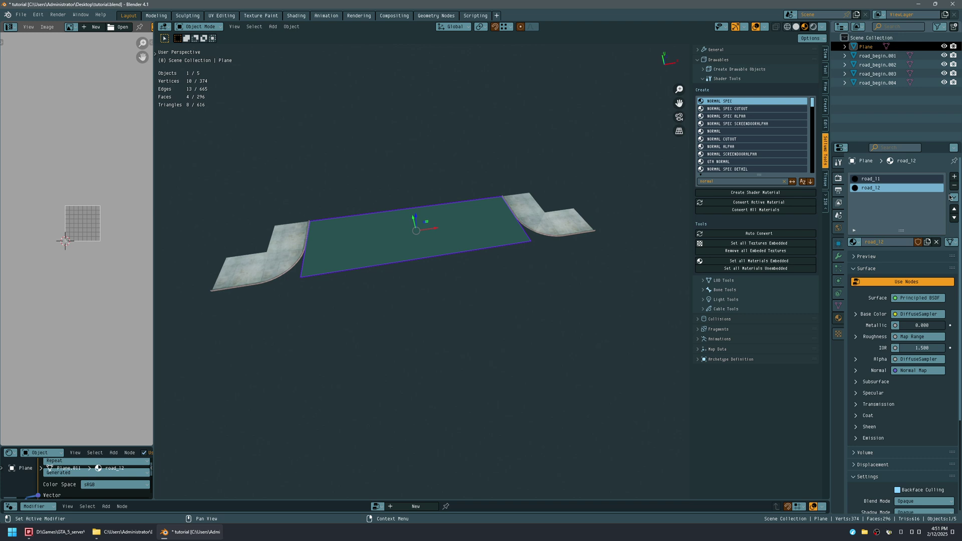
Step: Save the file and delete the two road strips nearest the far mirrored sidewalk
middle_click_drag(533, 228, 453, 269)
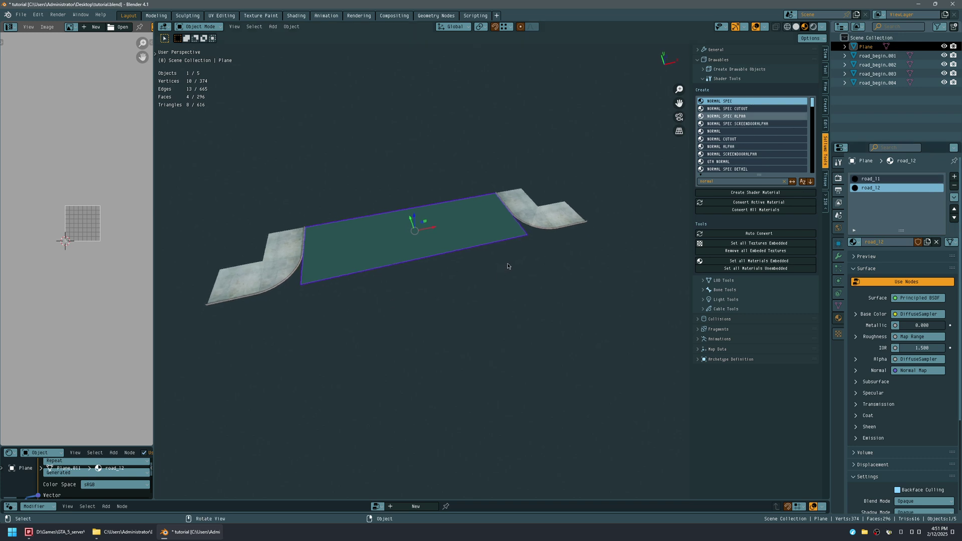
middle_click_drag(423, 278, 423, 256)
key("ctrl+s")
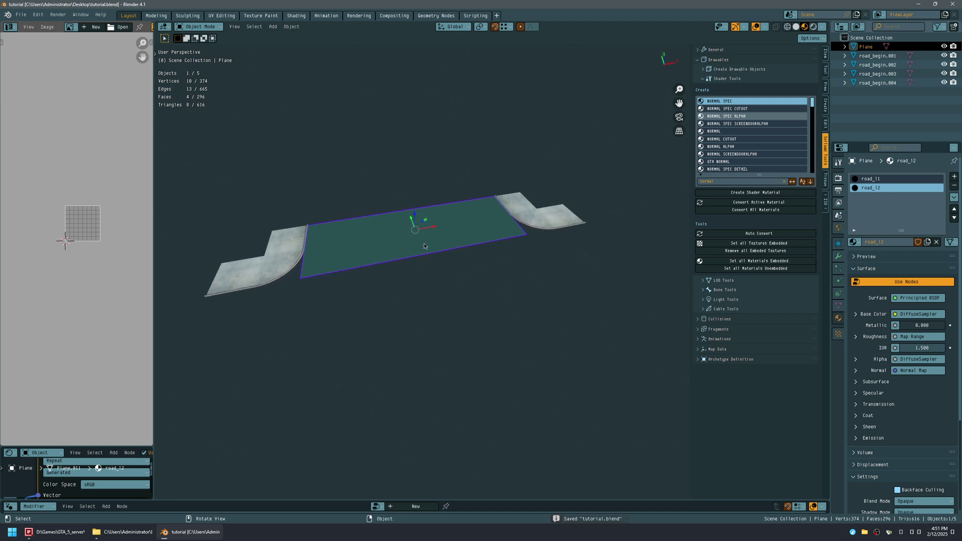
key("Tab")
left_click(427, 238)
key("3")
left_click(428, 238)
left_click(485, 225, "shift")
key("x")
left_click(485, 224)
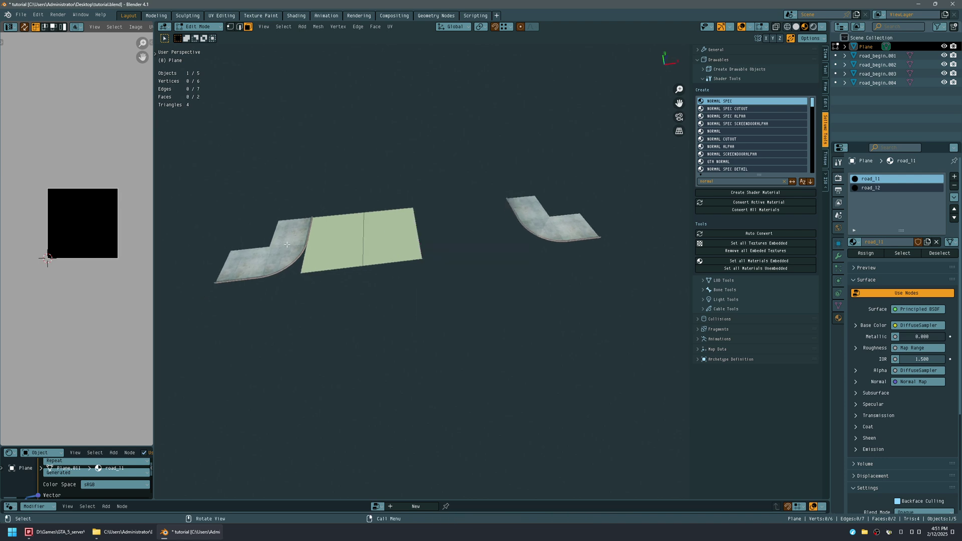
Step: Select the two remaining road strips, save the file and assign the road_l1 material to them
middle_click_drag(364, 244, 458, 265, "shift")
scroll(458, 266, "up", 6)
left_click(393, 232)
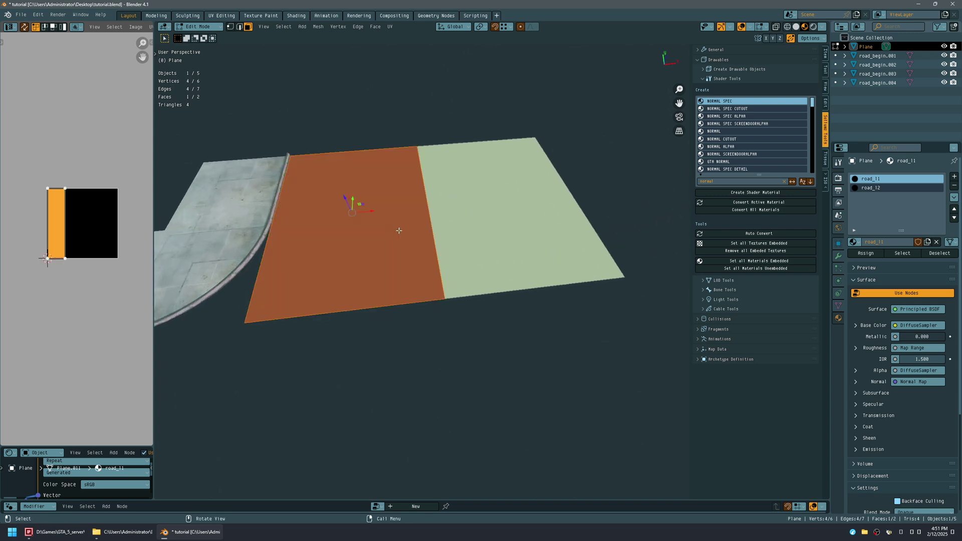
left_click(441, 197, "shift")
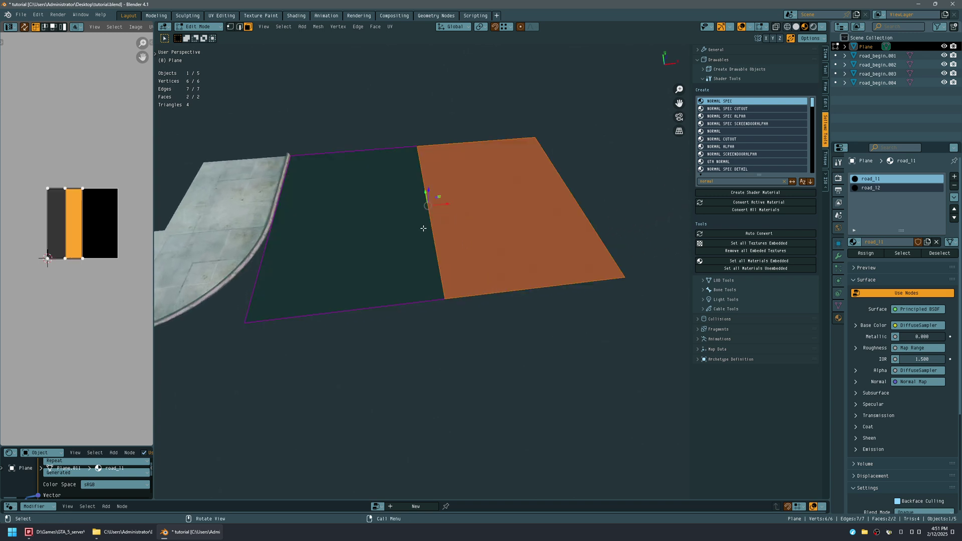
key("ctrl+s")
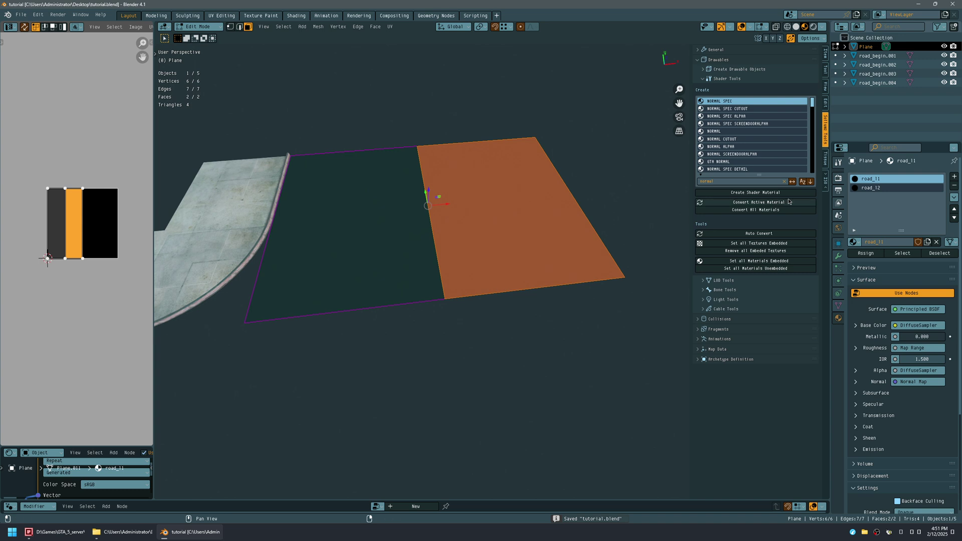
left_click(871, 255)
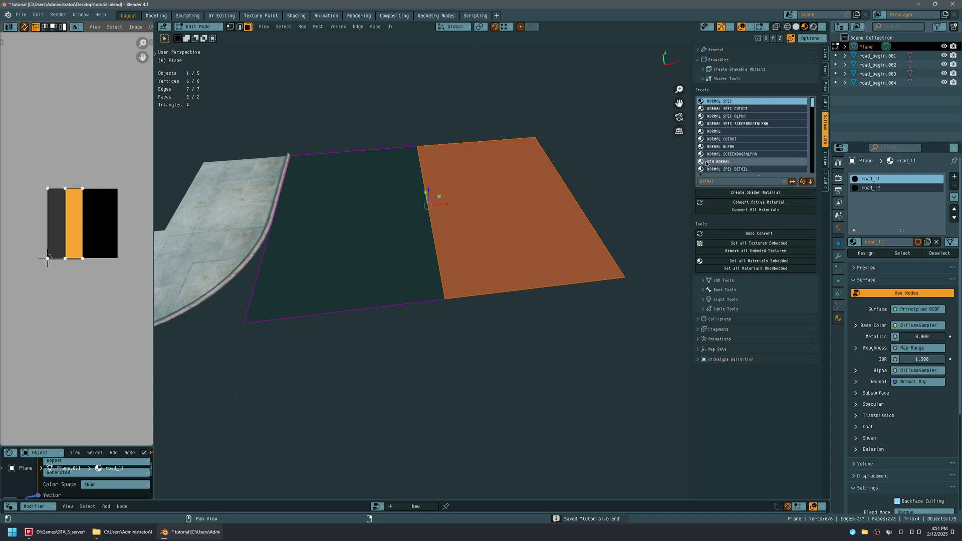
Step: Unwrap the two selected road strips and remap their UVs with the cube projection
left_click(390, 27)
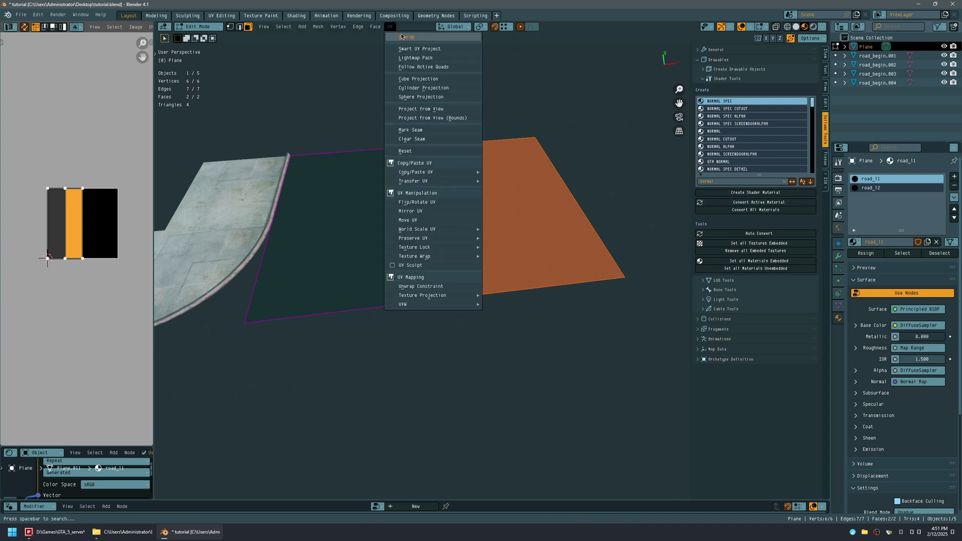
left_click(403, 37)
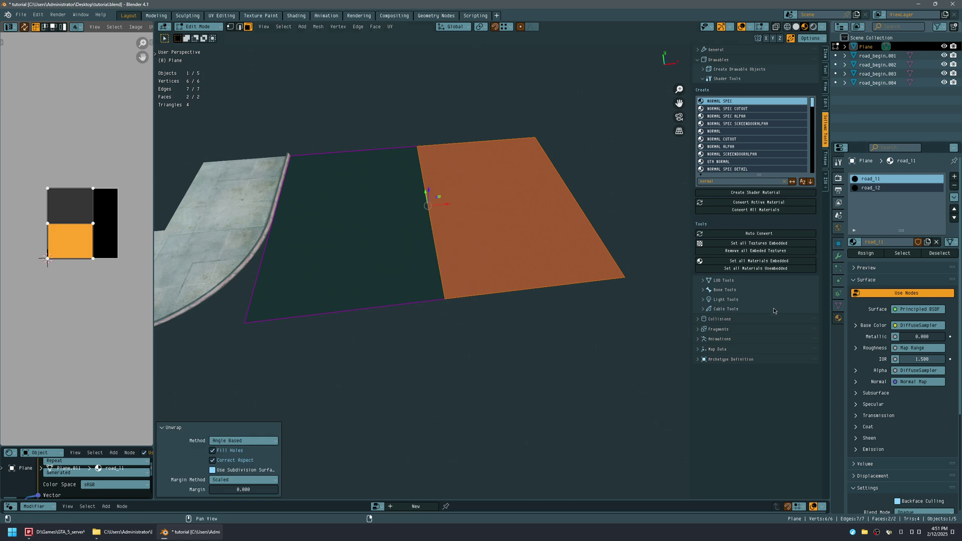
left_click(825, 184)
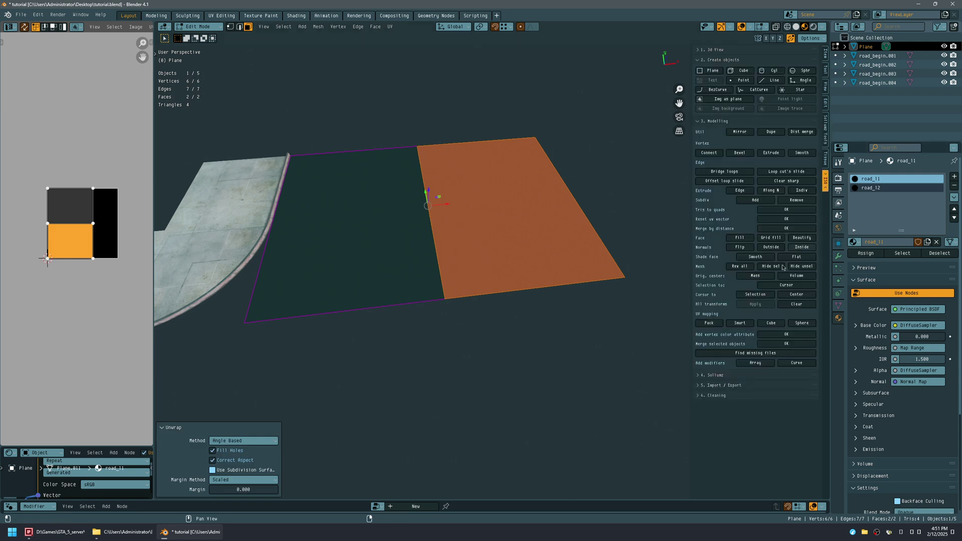
left_click(770, 324)
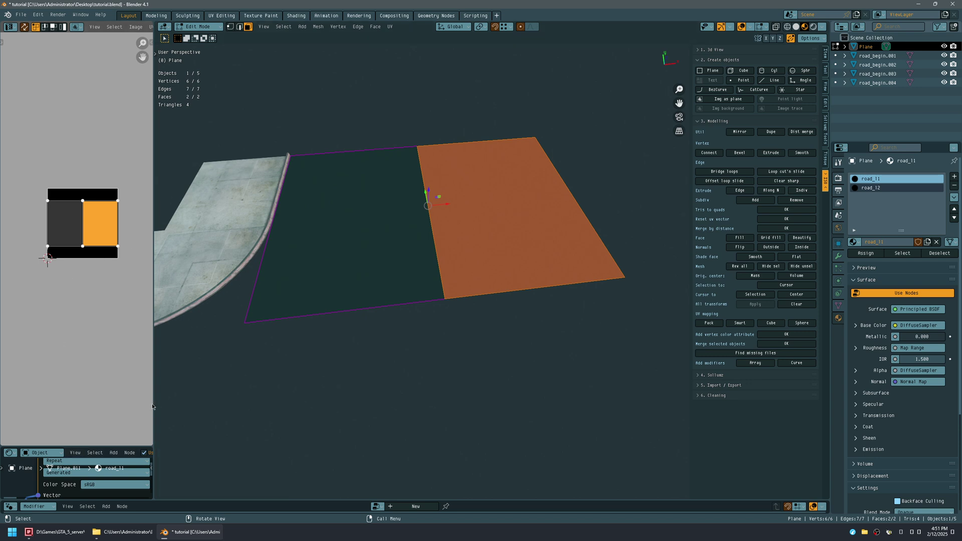
Step: Enlarge the UV and shader editors, then examine the road_l1 node tree from the texture samplers to the UVMap 0 node
left_click_drag(152, 407, 356, 414)
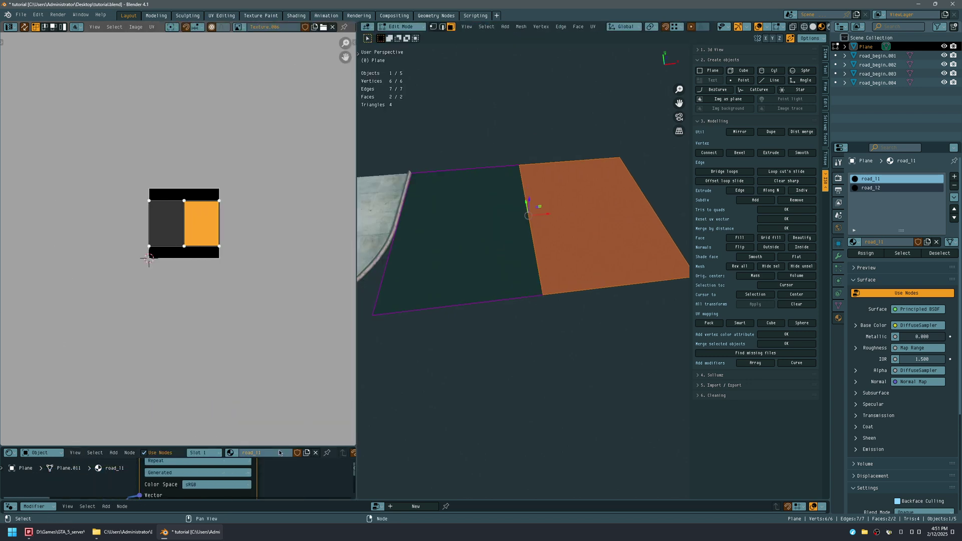
left_click_drag(280, 448, 273, 221)
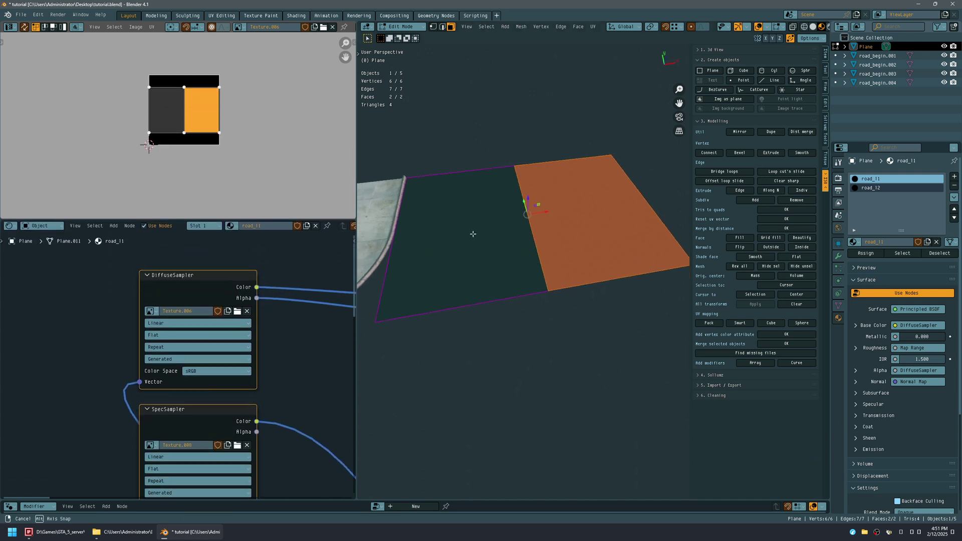
key("ctrl+space")
scroll(351, 311, "up", 3)
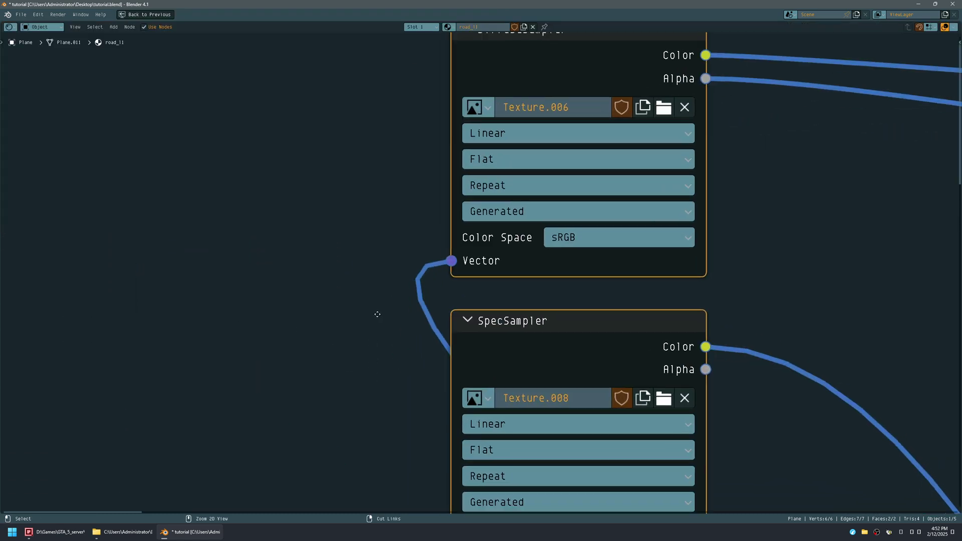
scroll(371, 295, "down", 10)
middle_click_drag(346, 341, 153, 181)
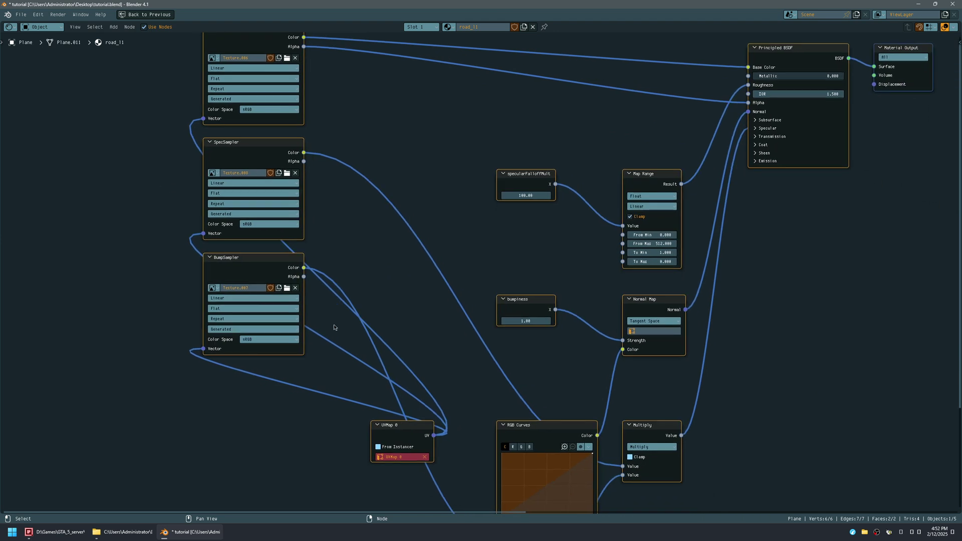
middle_click_drag(424, 391, 385, 273)
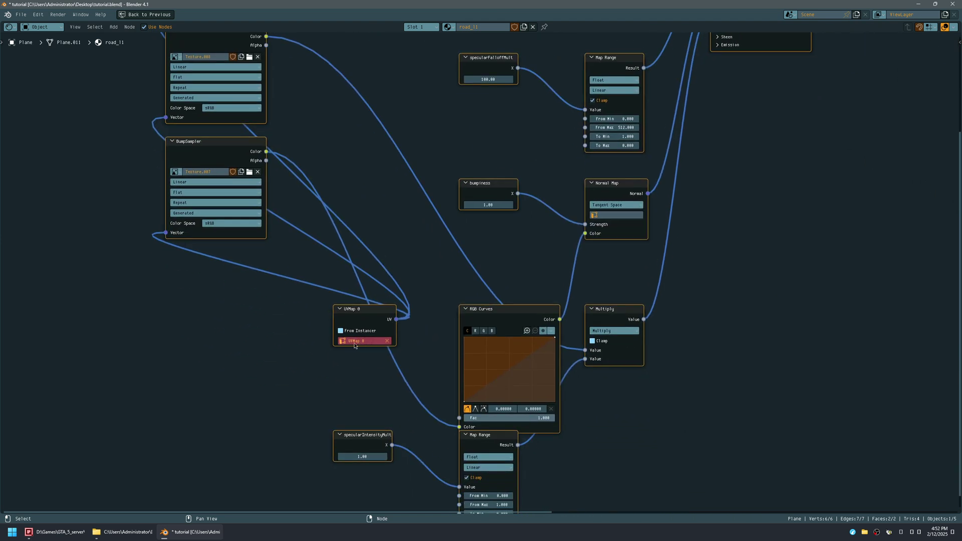
scroll(378, 364, "down", 6, "ctrl")
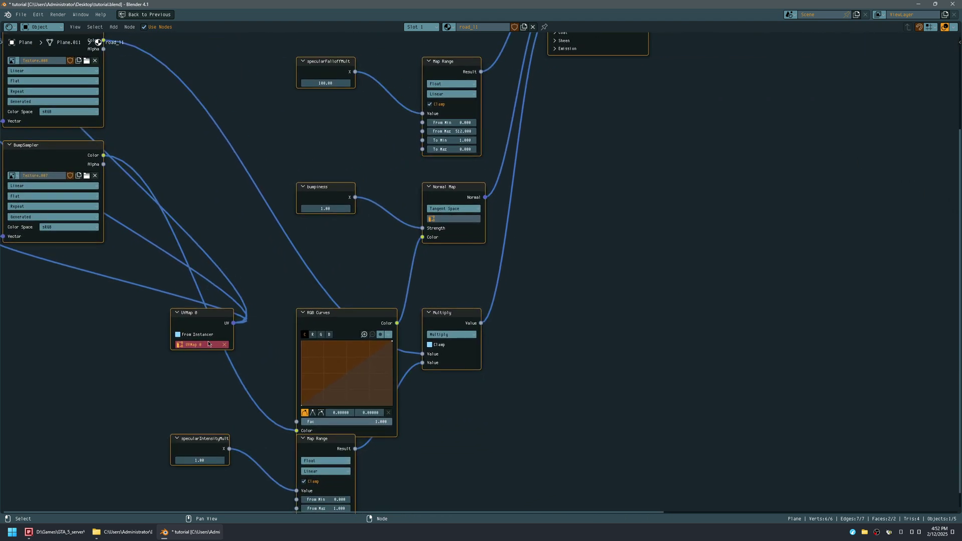
key("ctrl+space")
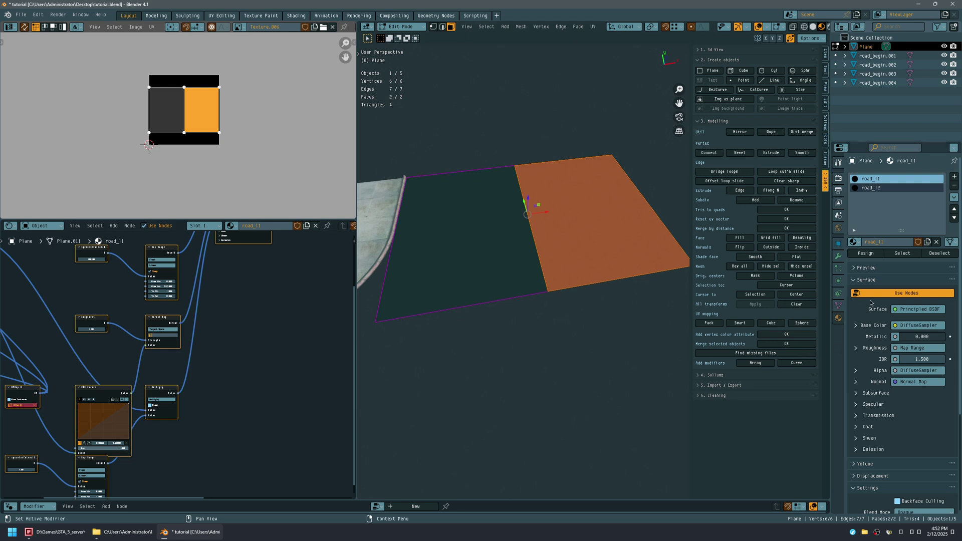
Step: Delete the plane's existing UV map and add a new one named UVMap 0
left_click(866, 280)
left_click(867, 316)
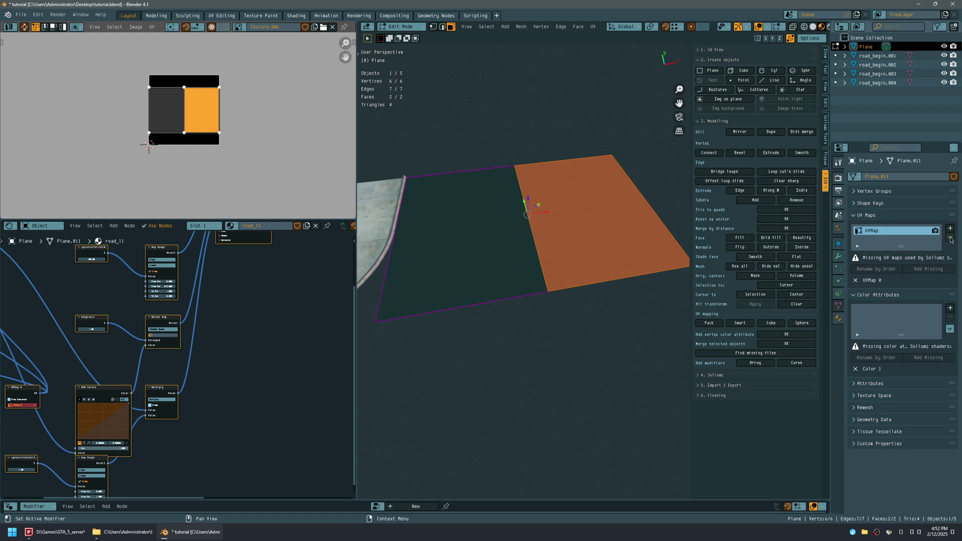
left_click(950, 237)
left_click(950, 228)
double_click(890, 230)
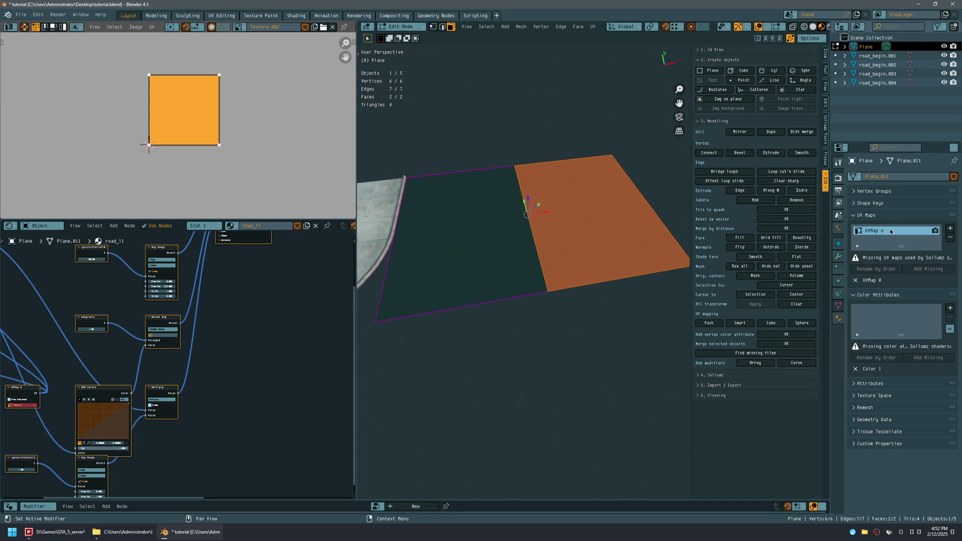
double_click(891, 229)
type("0")
key("Return")
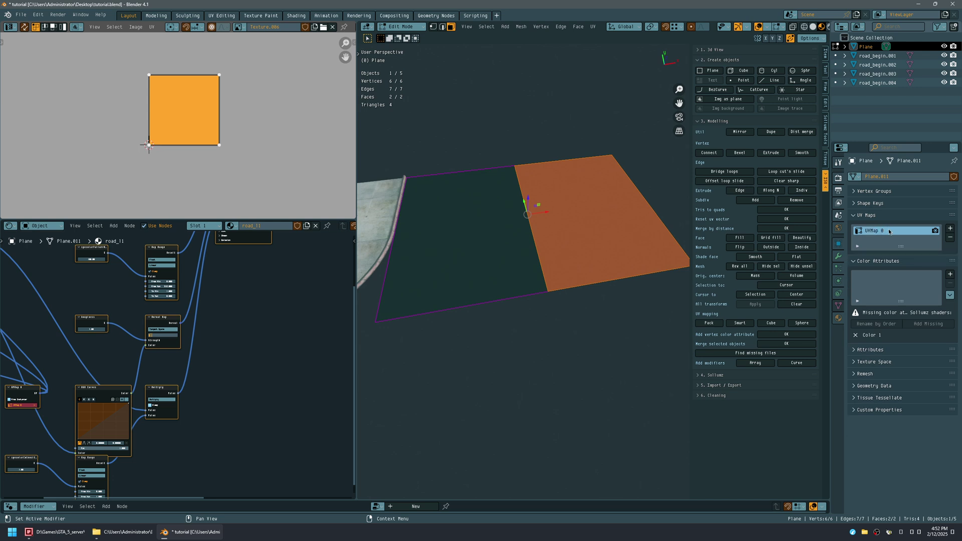
Step: Add a black color attribute named Color 1 to the plane, using the Face Corner domain and Byte Color data type
middle_click_drag(41, 405, 74, 395)
scroll(230, 350, "up", 4)
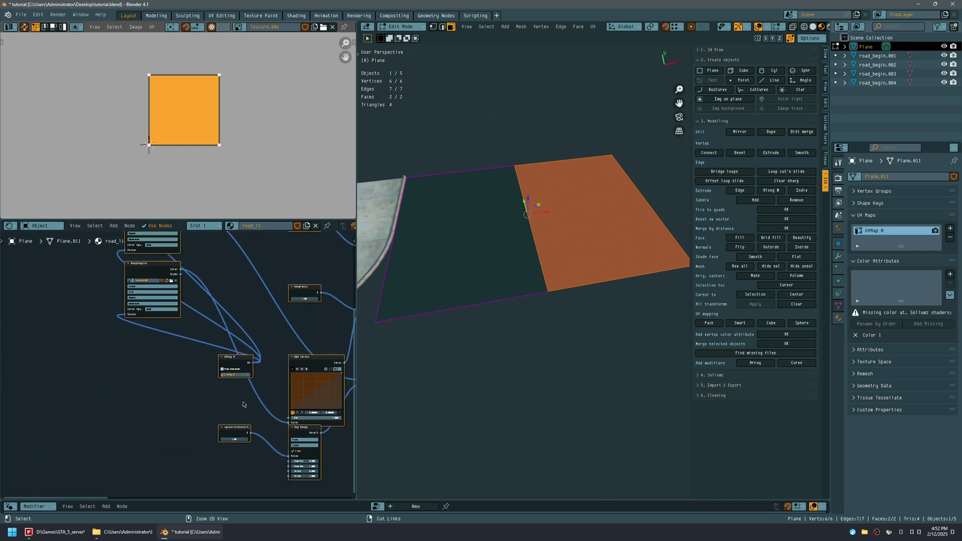
middle_click_drag(230, 350, 114, 371)
left_click(951, 274)
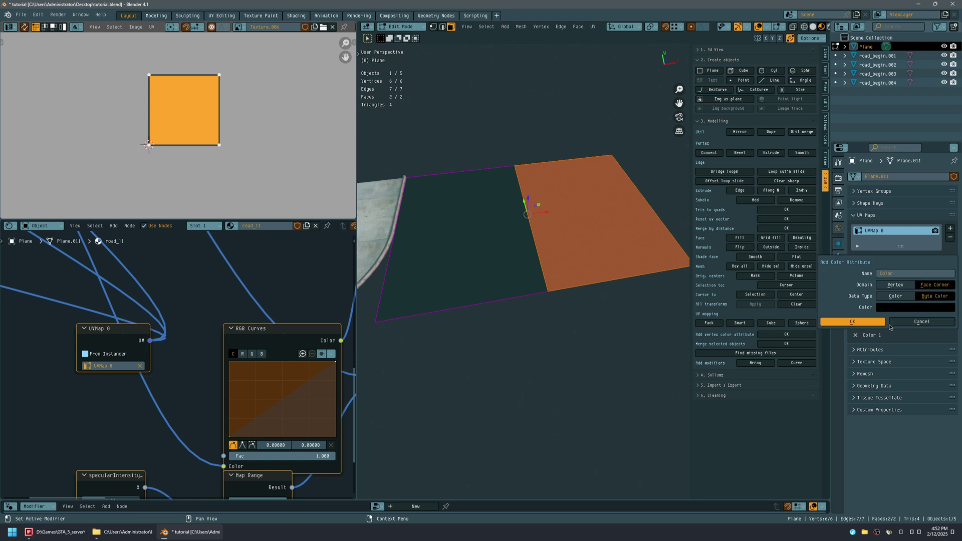
left_click(915, 274)
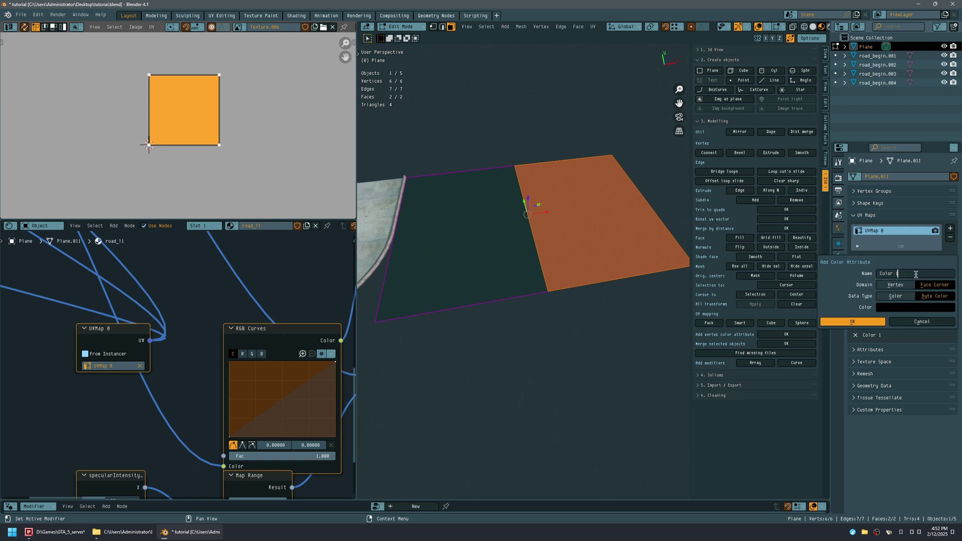
type("1")
key("Return")
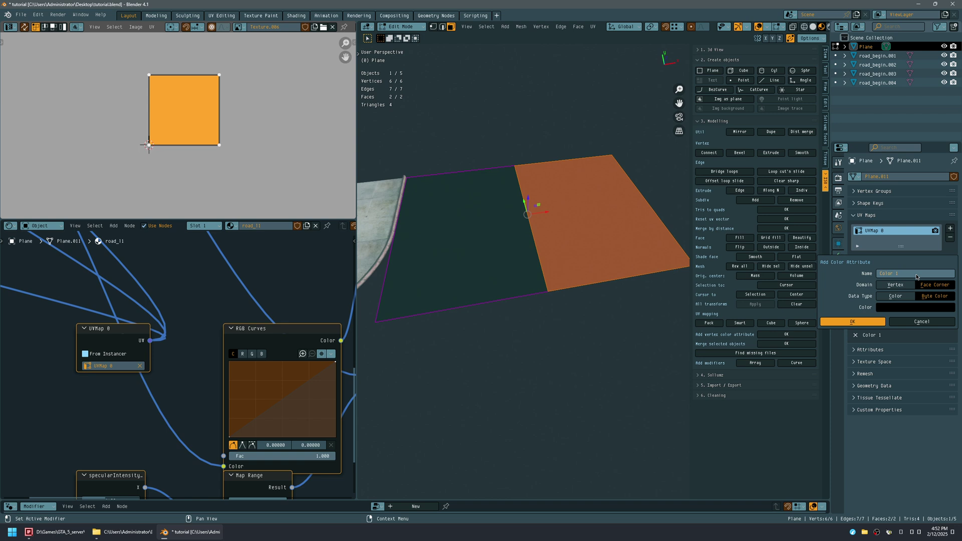
left_click(853, 321)
middle_click_drag(410, 382, 406, 385)
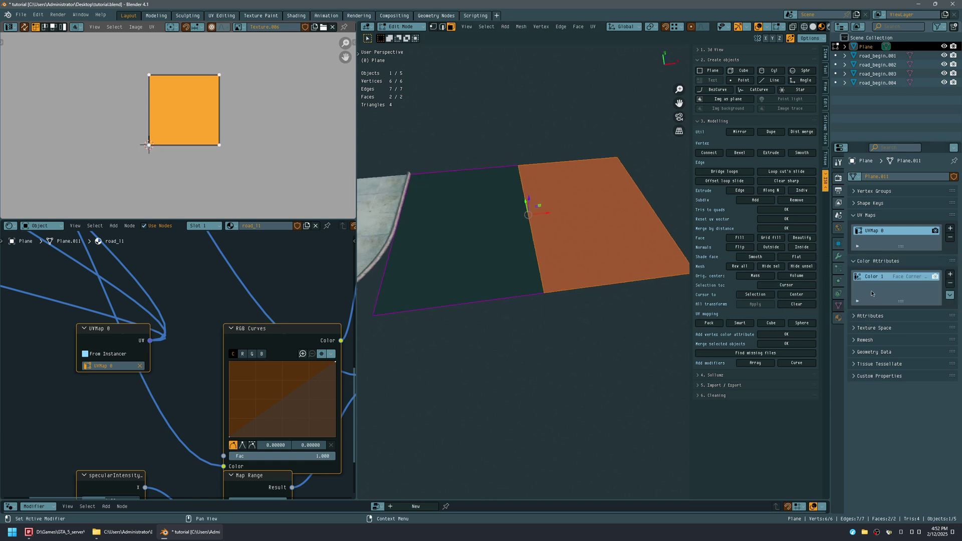
Step: Maximize the road_l1 node tree, start opening an image for the DiffuseSampler and show the road_only_textures folder as thumbnails
left_click(866, 215)
middle_click_drag(217, 354, 114, 336)
key("ctrl+space")
scroll(393, 193, "down", 10)
middle_click_drag(345, 221, 250, 349)
left_click(417, 171)
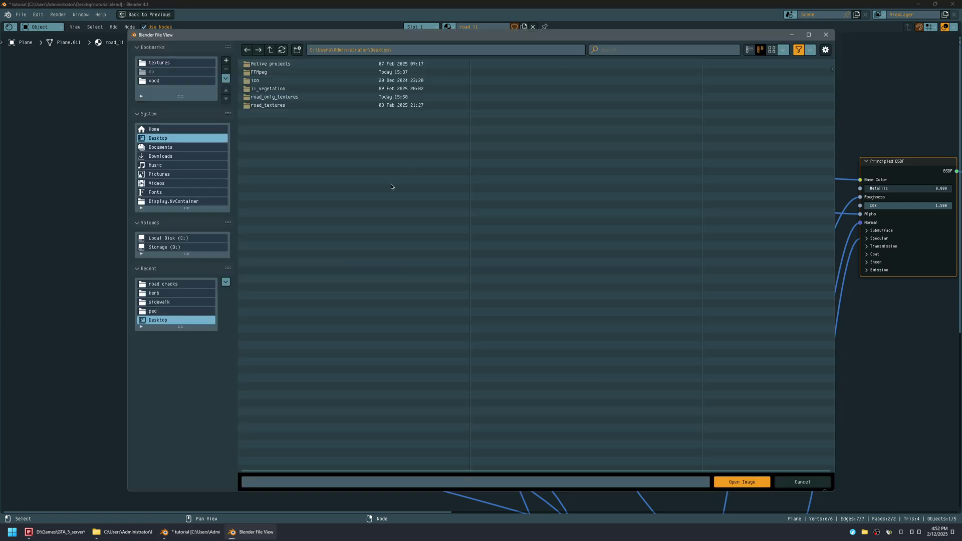
left_click(163, 284)
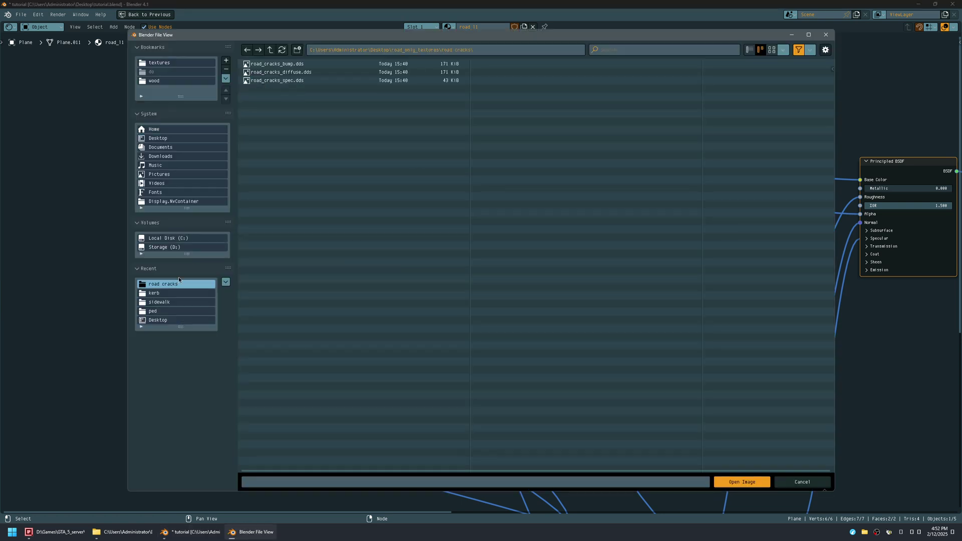
left_click(271, 50)
left_click(772, 50)
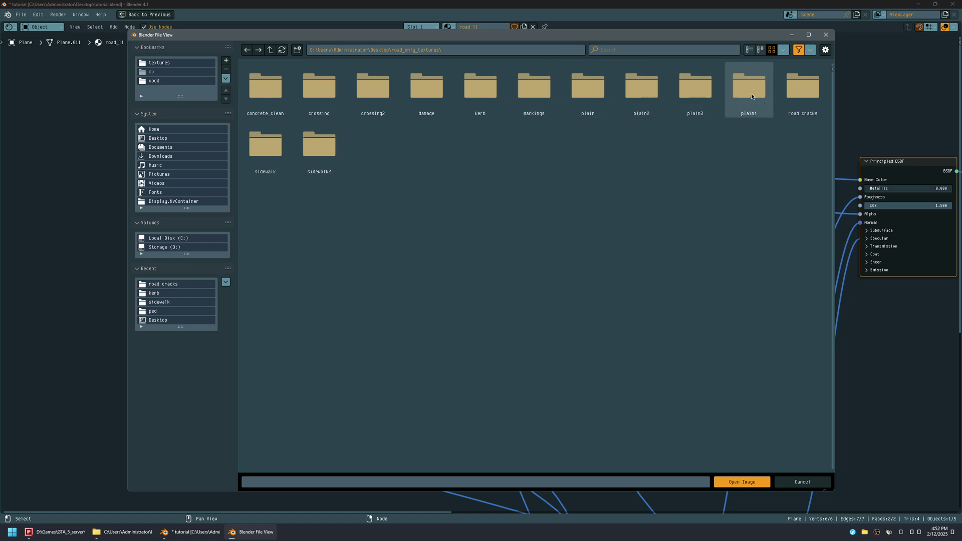
Step: Load road_diffuse.dds from the plain2 folder into the DiffuseSampler node
double_click(598, 95)
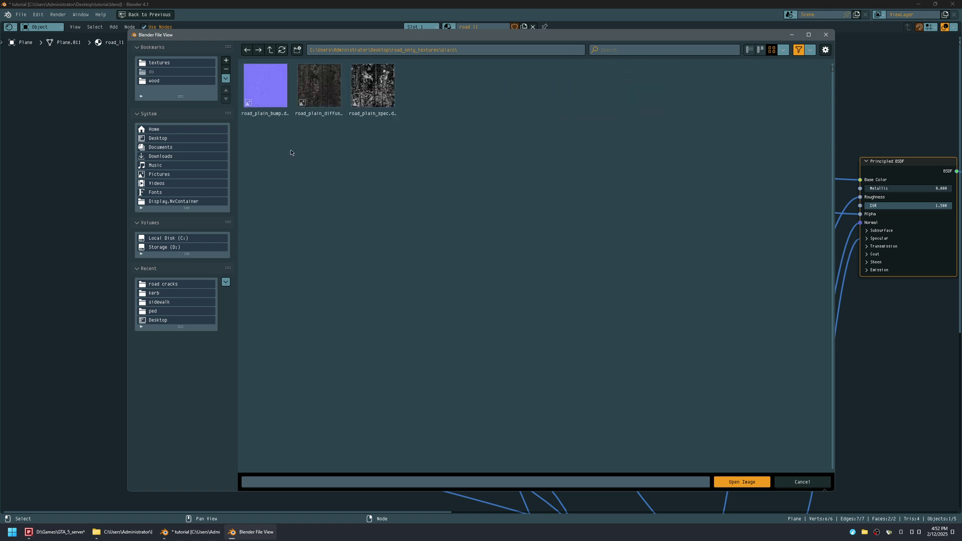
key("BackSpace")
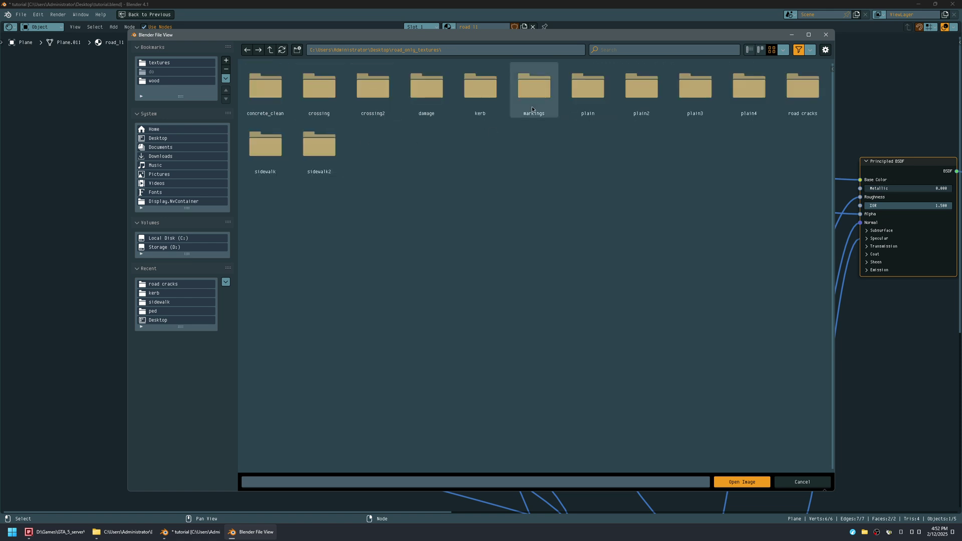
double_click(632, 98)
left_click(320, 90)
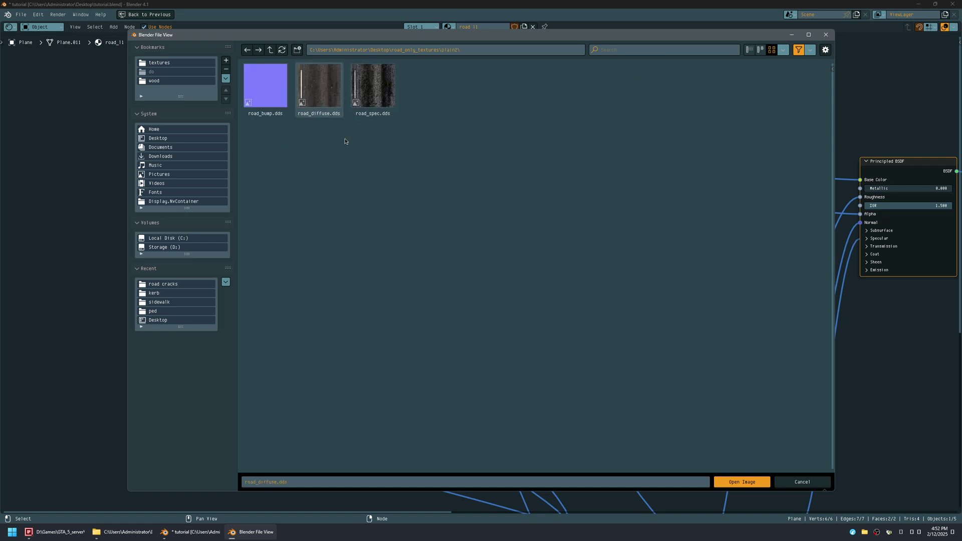
double_click(318, 84)
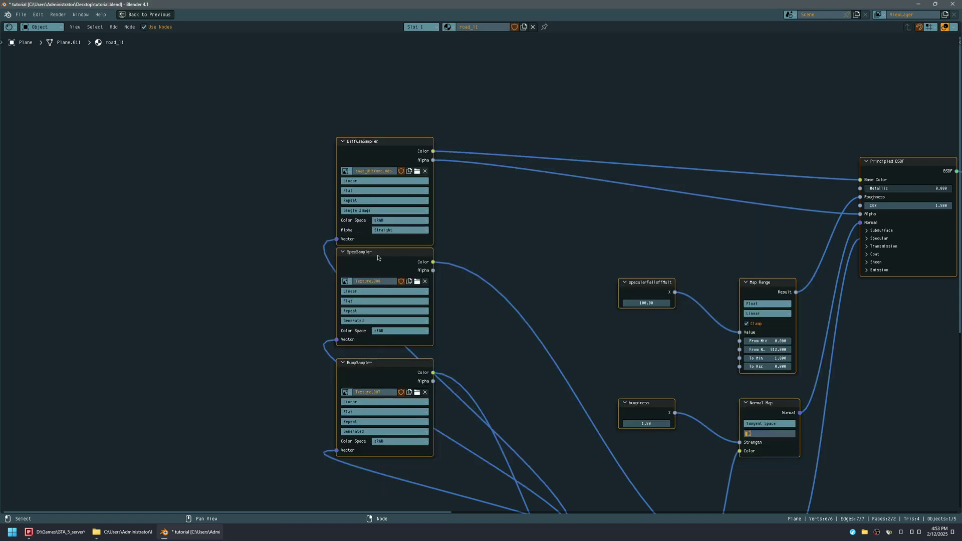
Step: Widen the DiffuseSampler, SpecSampler and BumpSampler nodes so their image names have more room
left_click(340, 152)
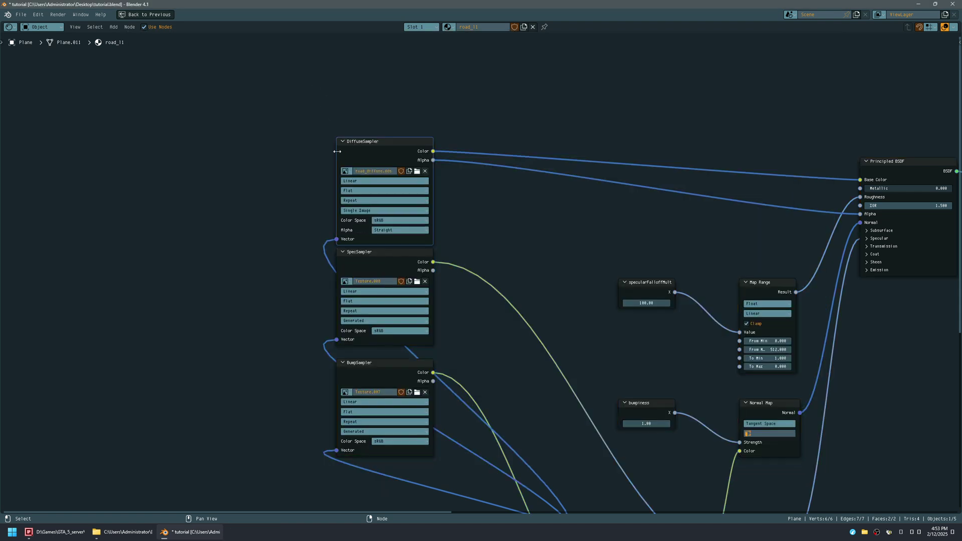
left_click_drag(337, 152, 204, 151)
left_click(351, 255)
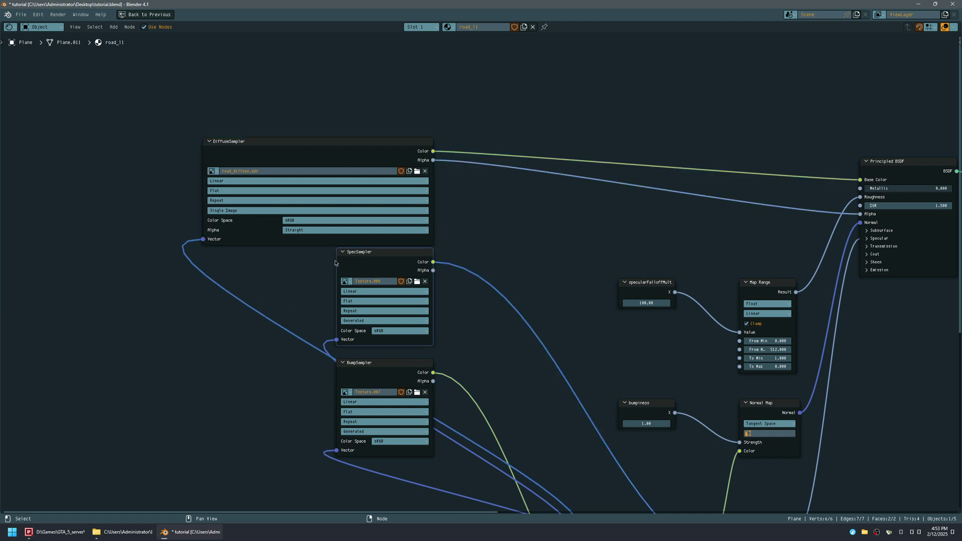
left_click_drag(337, 260, 271, 376)
left_click(345, 384)
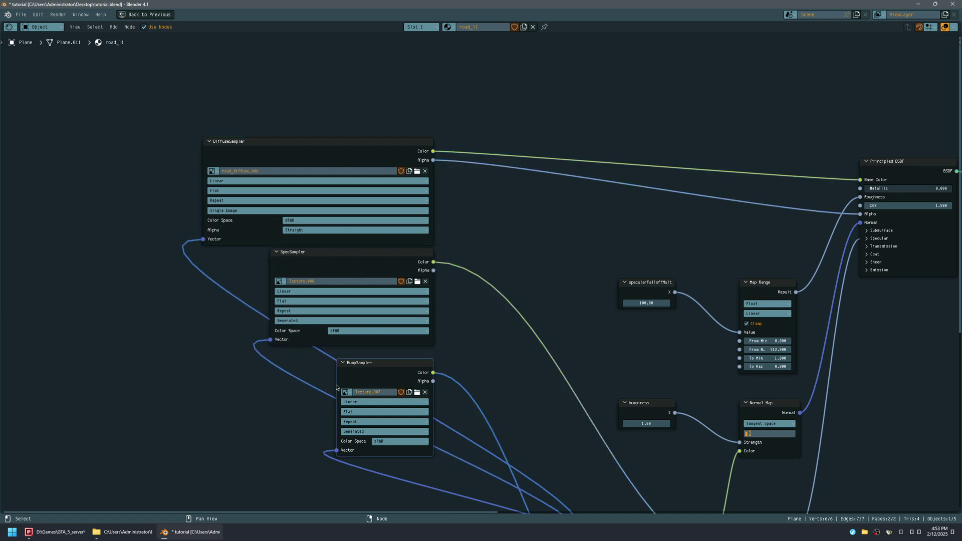
left_click(335, 387)
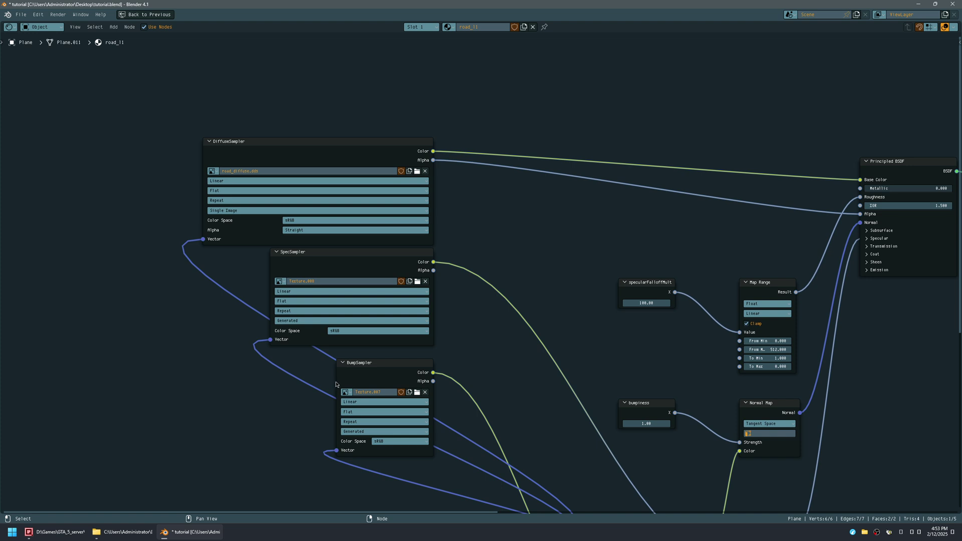
left_click_drag(336, 381, 252, 383)
Step: Load road_spec.dds into the SpecSampler and road_bump.dds into the BumpSampler from the plain2 folder
left_click(417, 282)
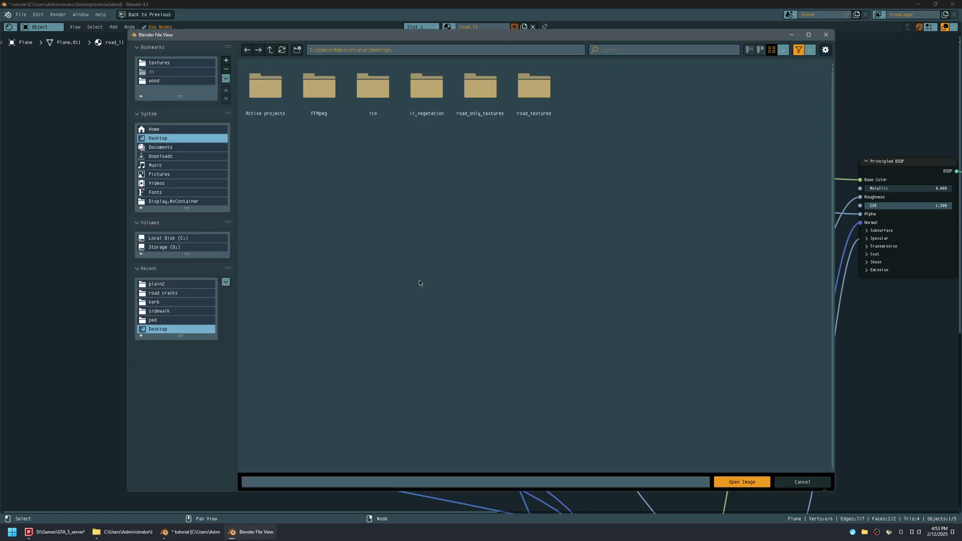
left_click(188, 283)
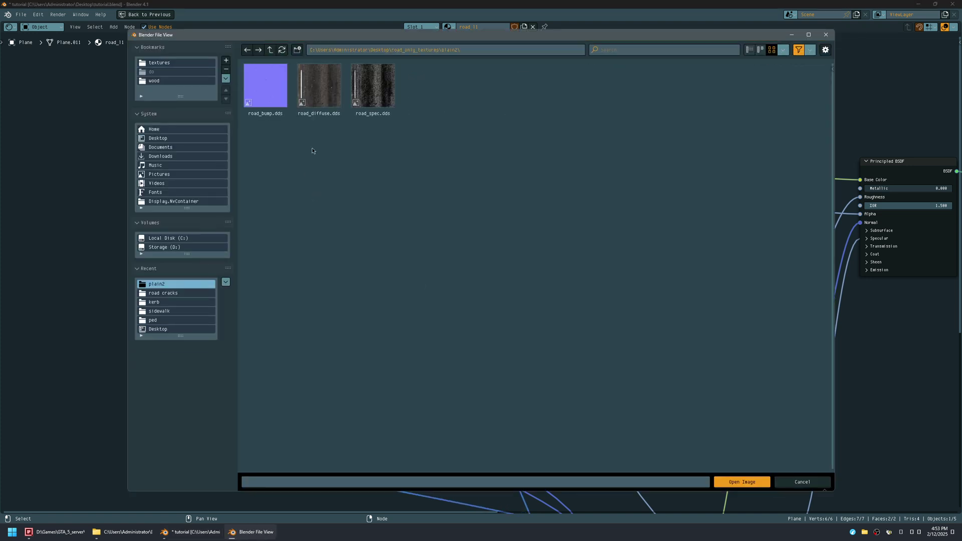
double_click(373, 90)
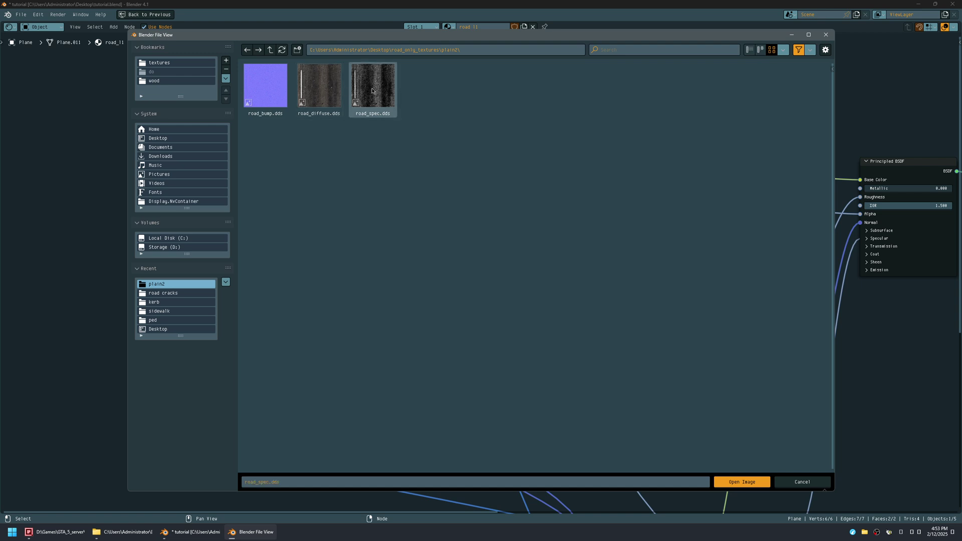
left_click(417, 392)
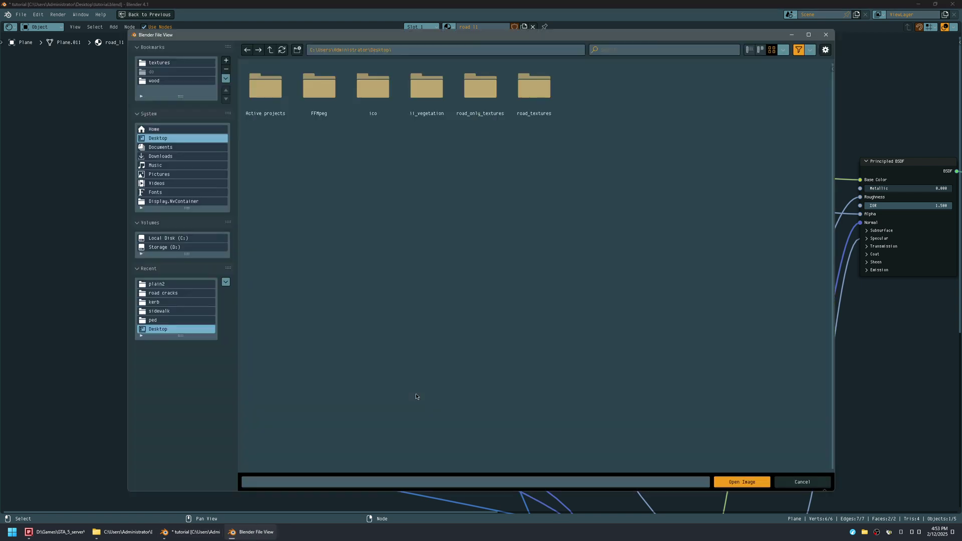
left_click(188, 284)
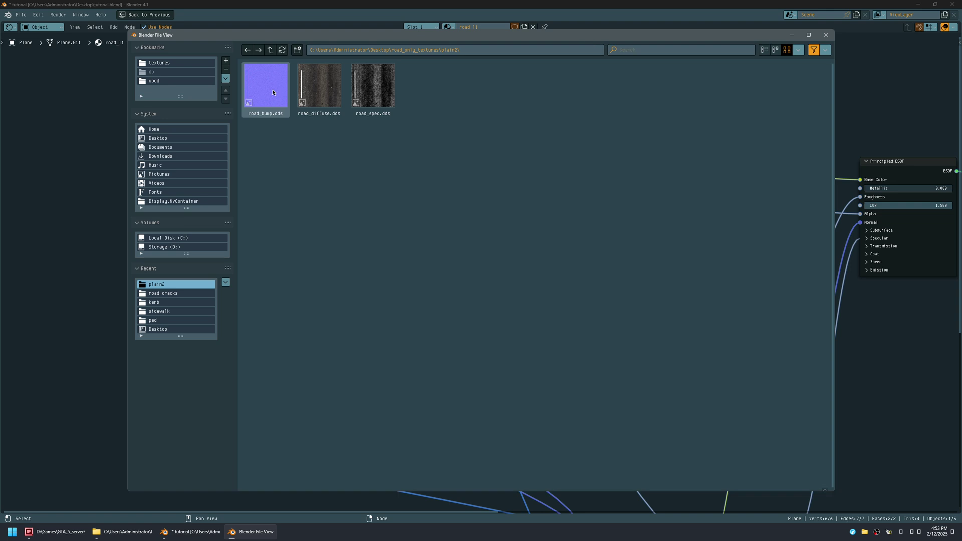
double_click(272, 89)
Step: Set the Normal Map node's UV map to UVMap 0 and save the file
middle_click_drag(470, 301, 150, 235)
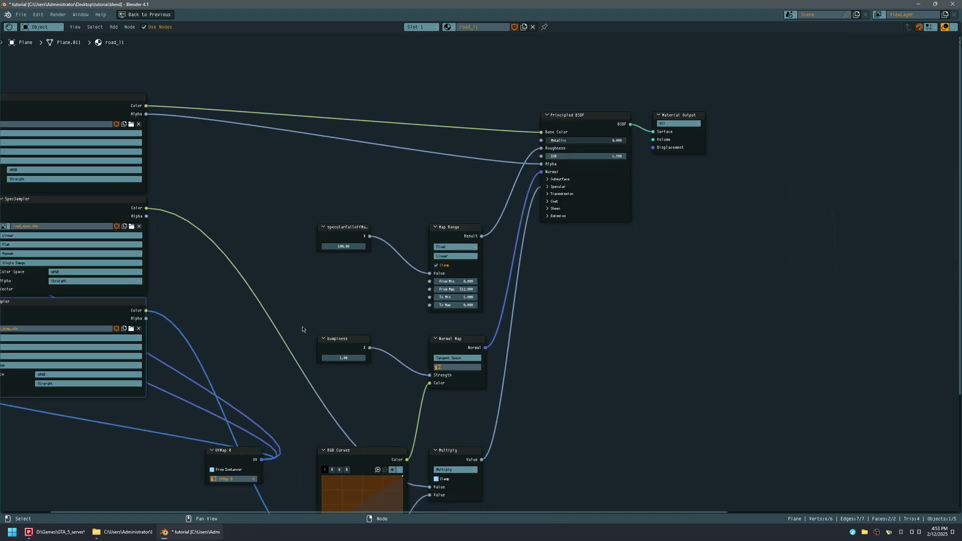
middle_click_drag(296, 322, 438, 100, "shift")
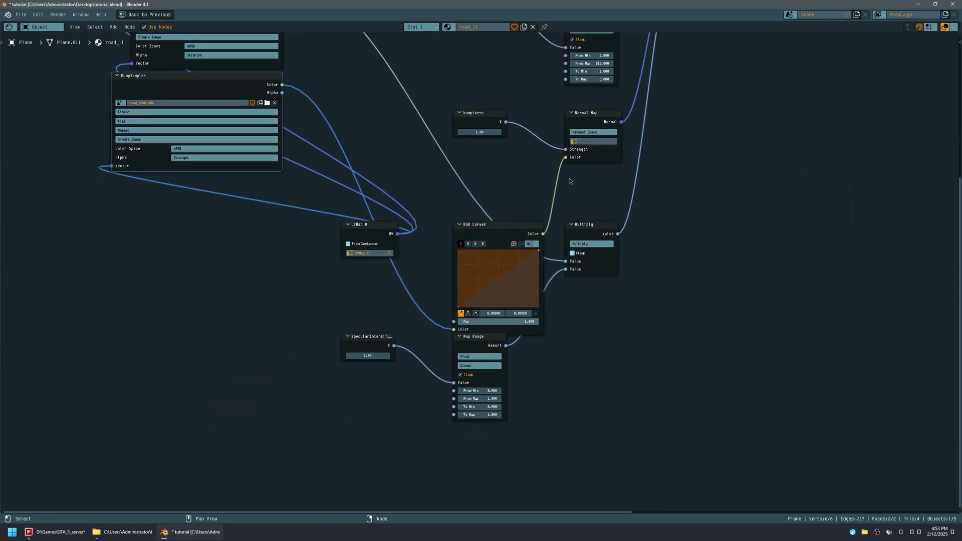
left_click(610, 142)
left_click(611, 154)
key("ctrl+s")
Step: Restore the full layout, check the textured road strips in the viewport and select the strip adjoining the sidewalk
key("ctrl+space")
middle_click_drag(601, 167, 499, 219)
scroll(546, 217, "down", 3)
scroll(545, 210, "up", 3)
middle_click_drag(545, 179, 456, 244, "shift")
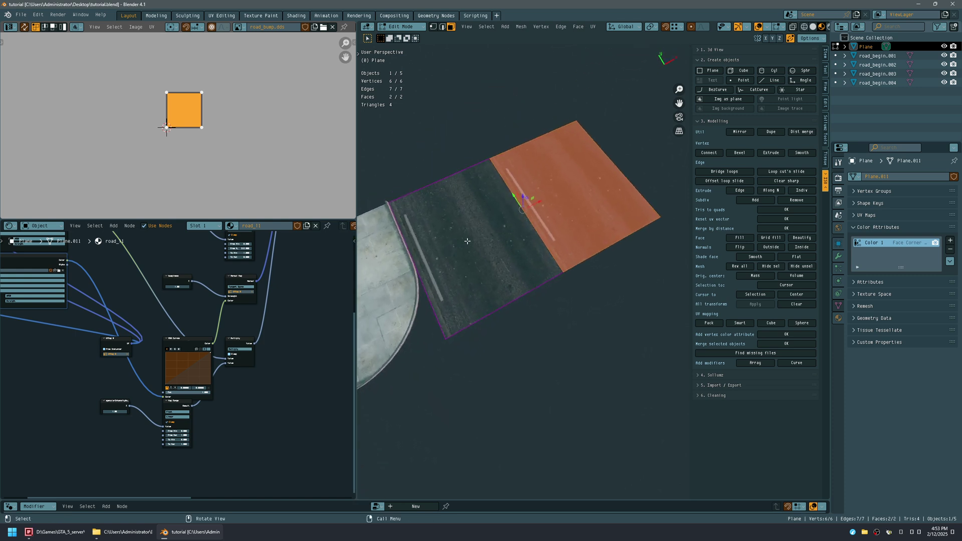
left_click(511, 233)
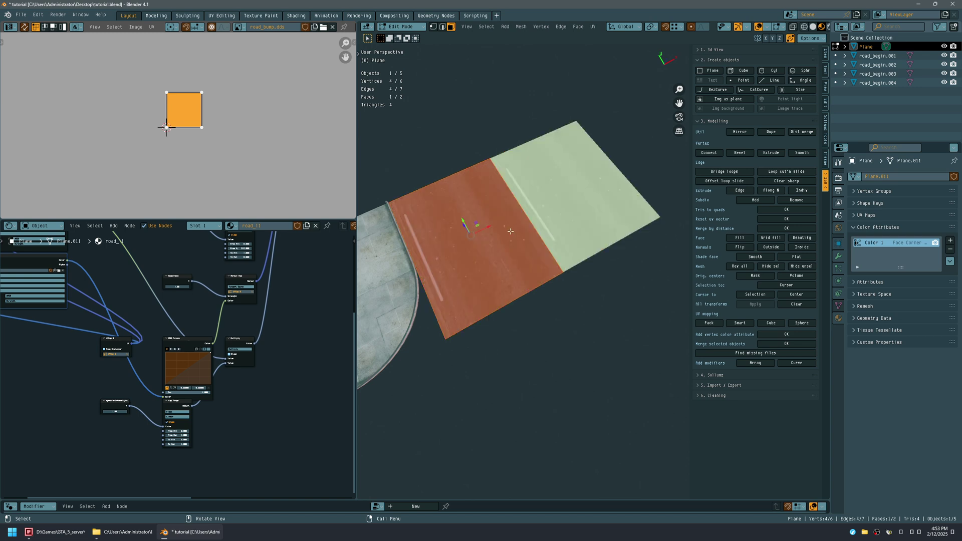
Step: Rotate the sidewalk-side strip's UV island half a turn so its white line runs along the shared middle edge
middle_click_drag(483, 211, 437, 203)
key("shift+alt+z")
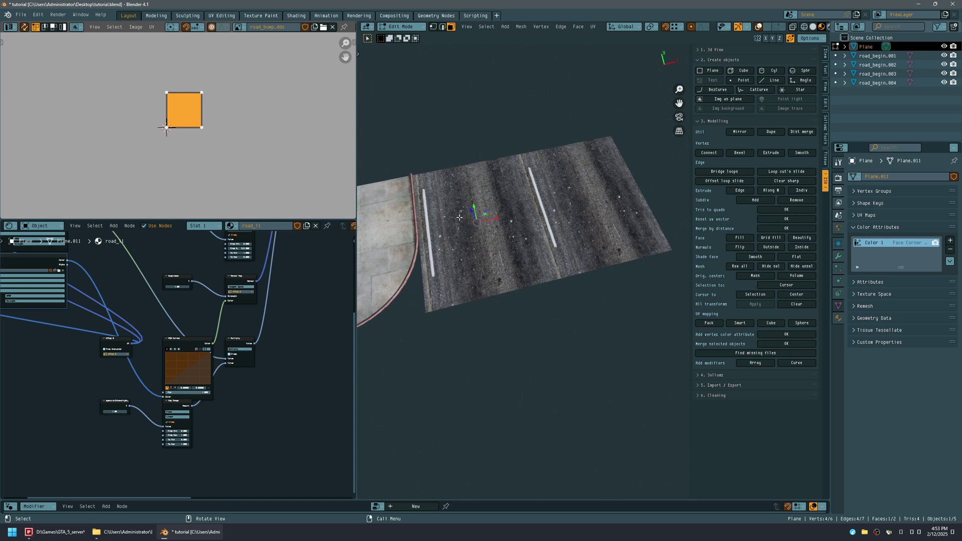
key("shift+alt+z")
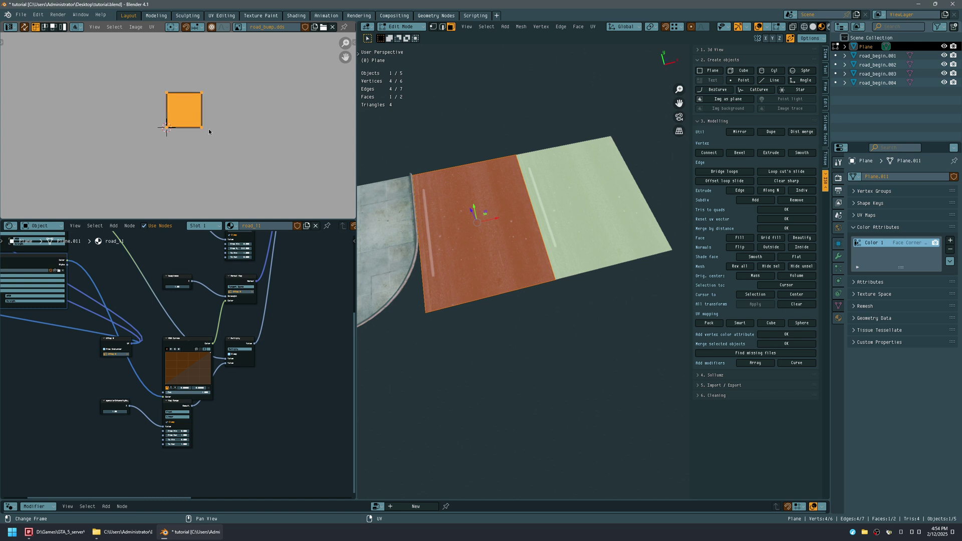
key("r")
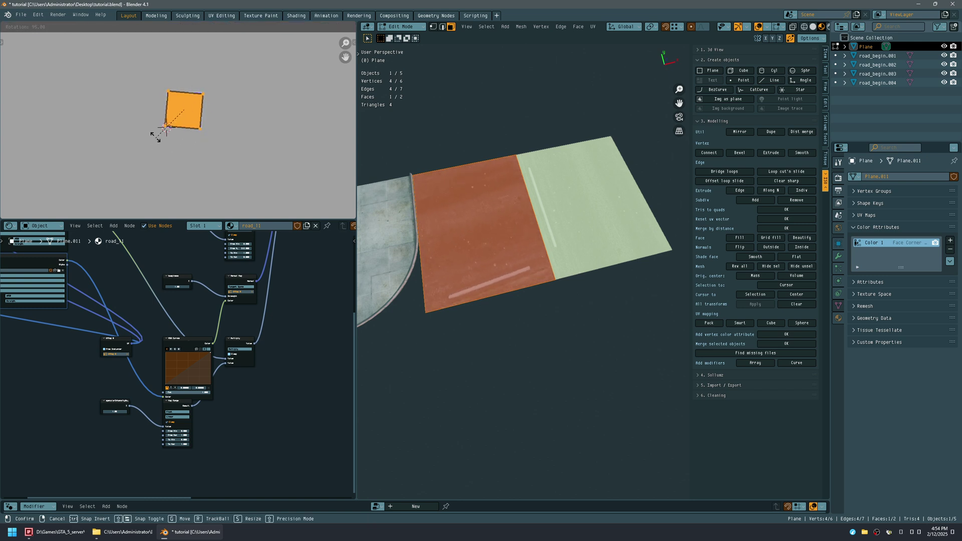
left_click(161, 92)
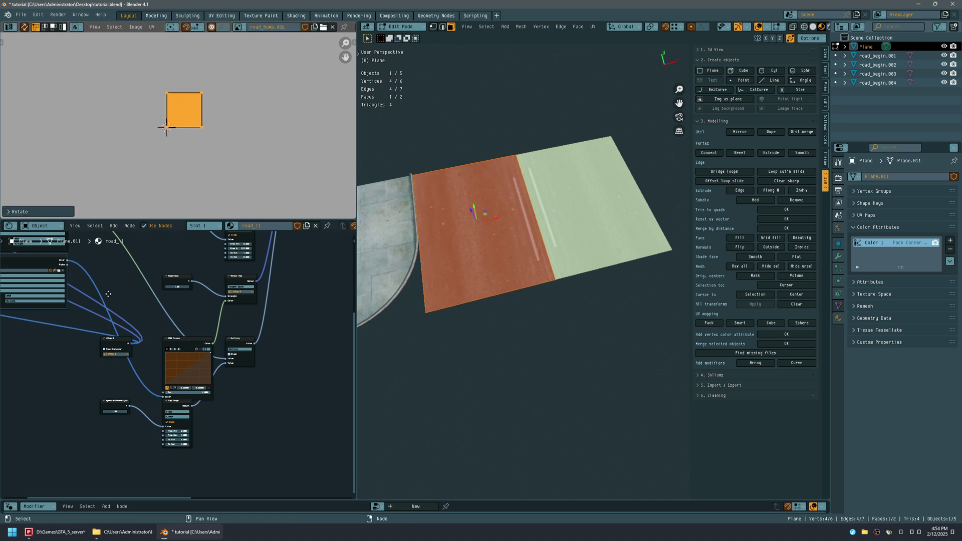
scroll(108, 294, "up", 5)
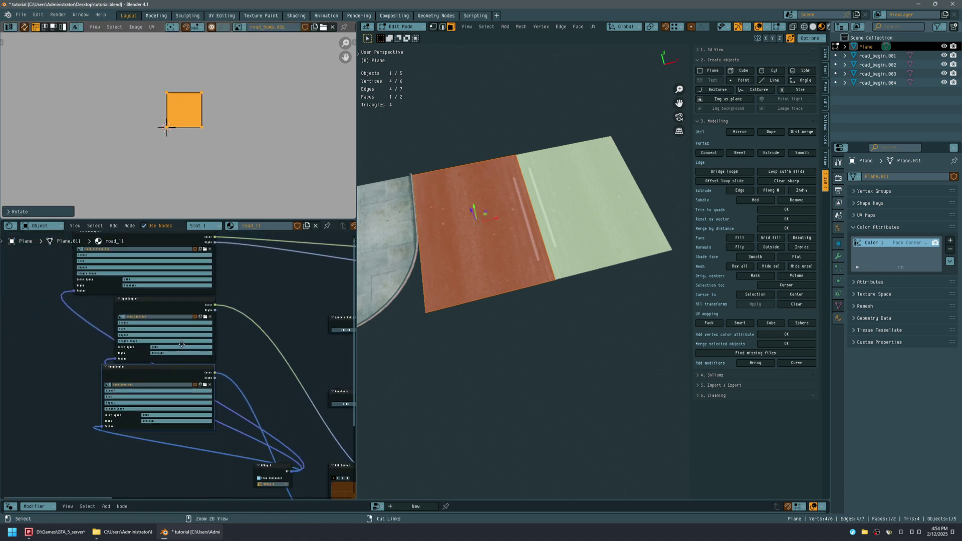
middle_click_drag(466, 261, 441, 249)
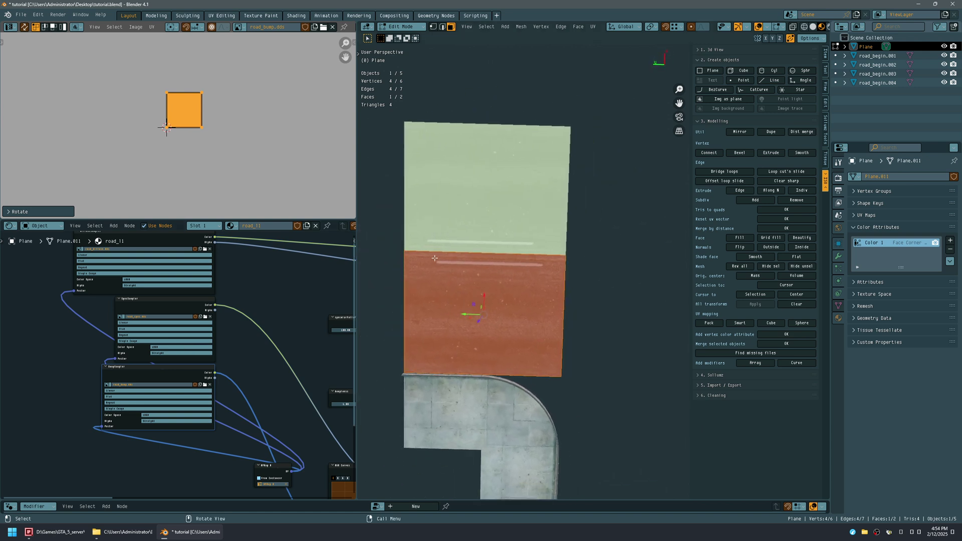
middle_click_drag(220, 324, 209, 359)
middle_click_drag(603, 260, 593, 222)
Step: Delete the road strip face farther from the sidewalk, select the remaining face and save the file
left_click(491, 235)
left_click(600, 217)
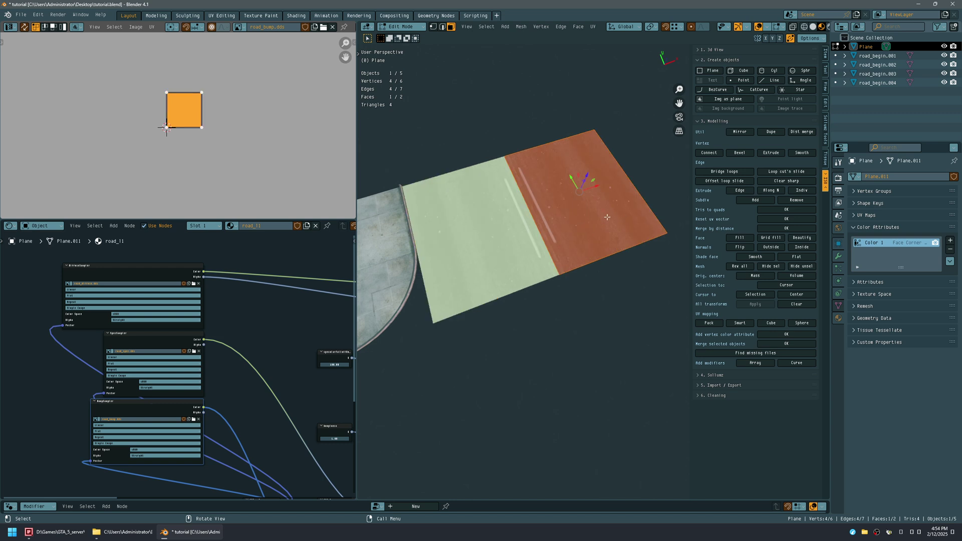
key("x")
left_click(606, 216)
left_click(493, 235)
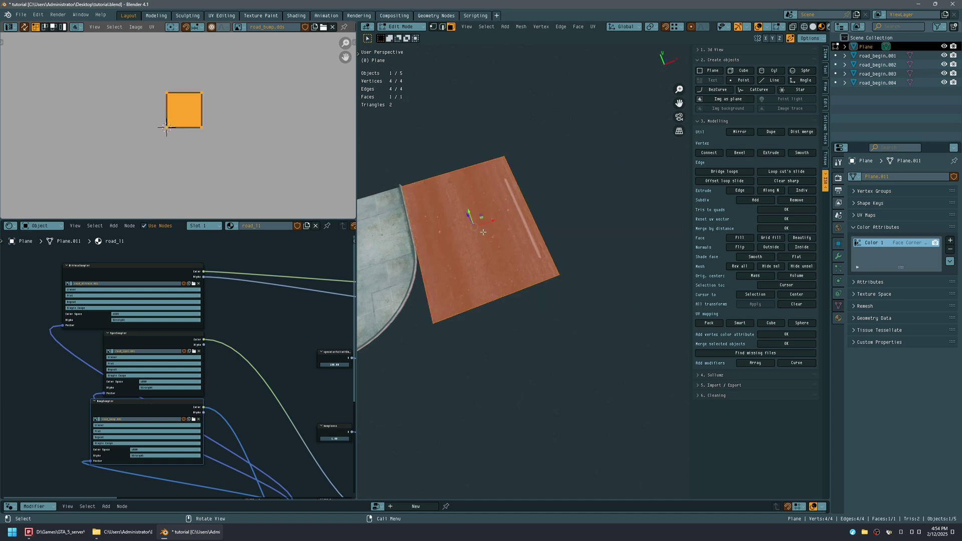
key("ctrl+s")
Step: Return to Object Mode, set the remaining strip's origin to its surface center of mass and save the file
middle_click_drag(458, 265, 446, 232)
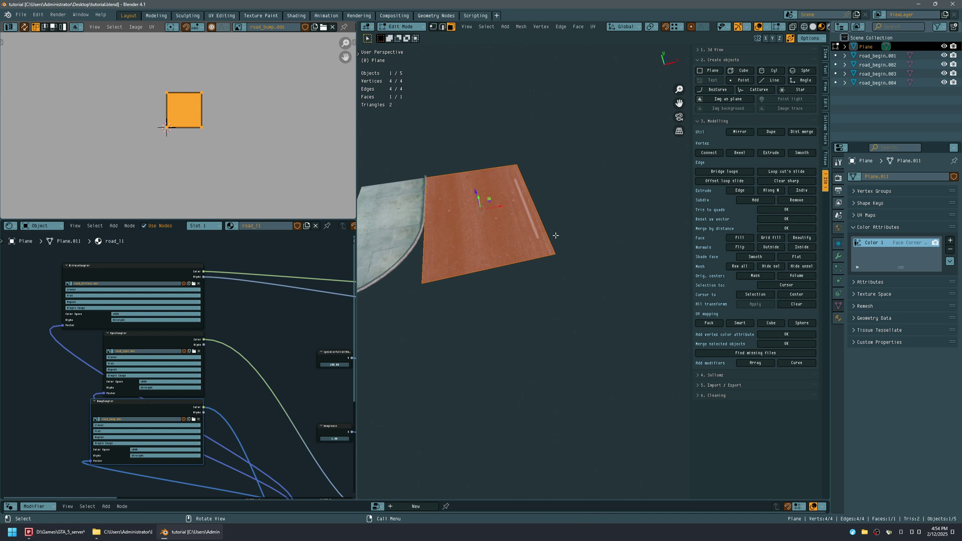
key("Tab")
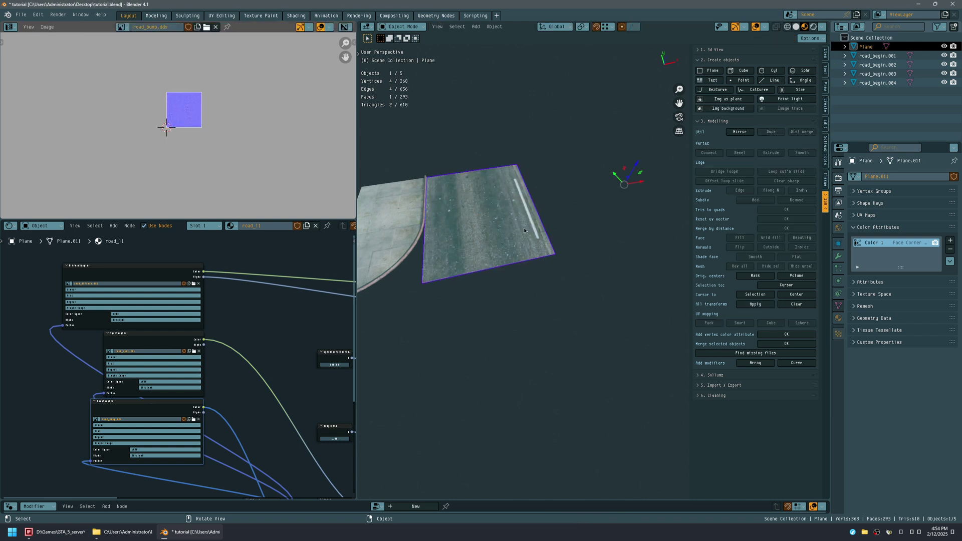
left_click(755, 276)
key("ctrl+s")
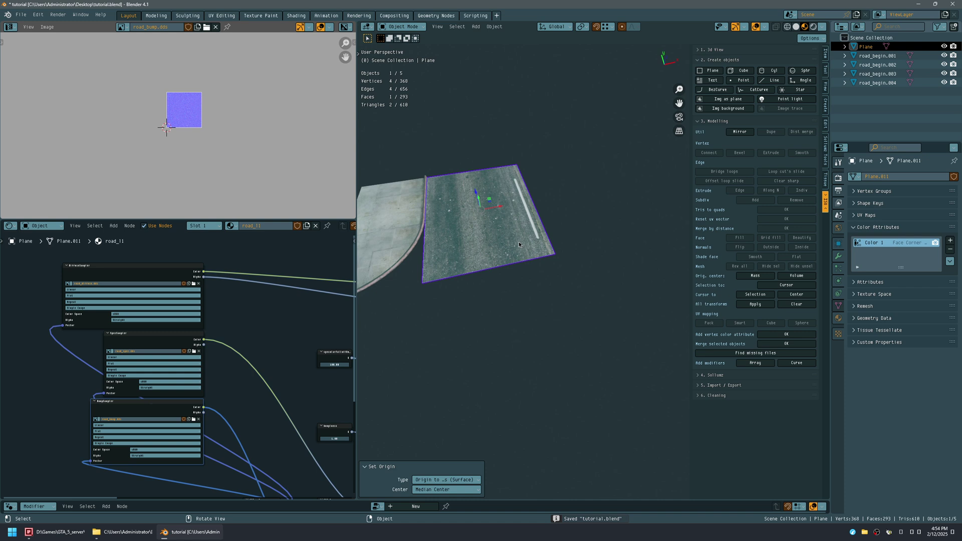
Step: Duplicate the road strip about 4.47 m along X and rotate the copy -180° about Z
key("shift")
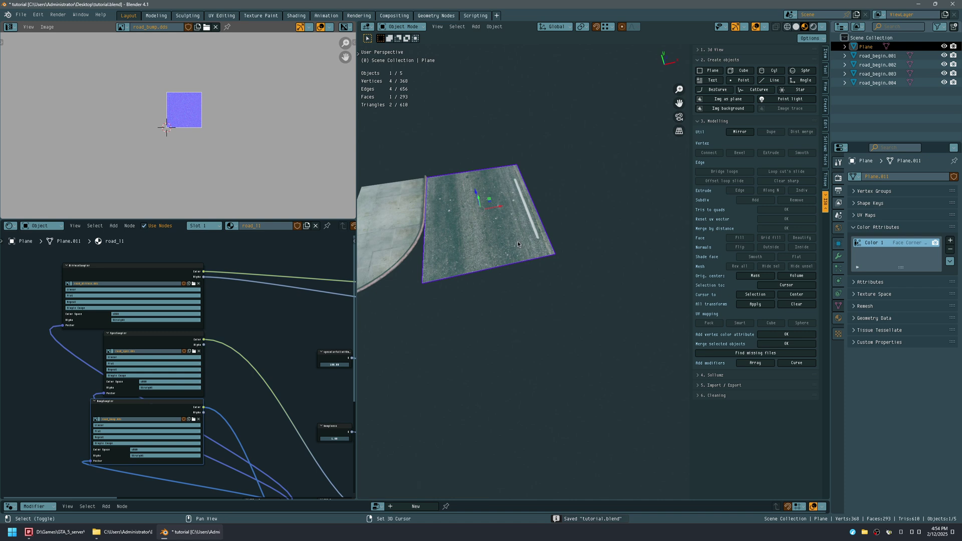
key("shift+d")
key("x")
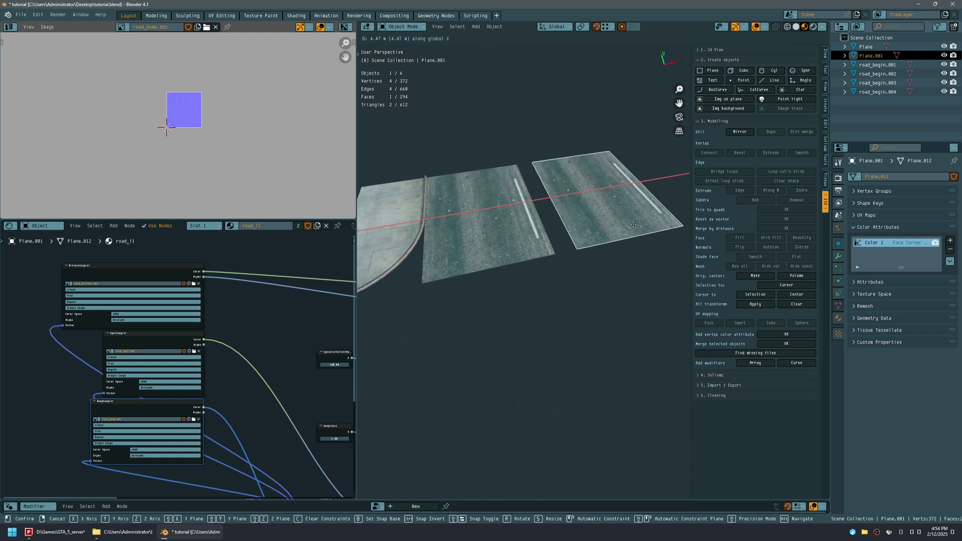
left_click(633, 225)
key("r")
key("z")
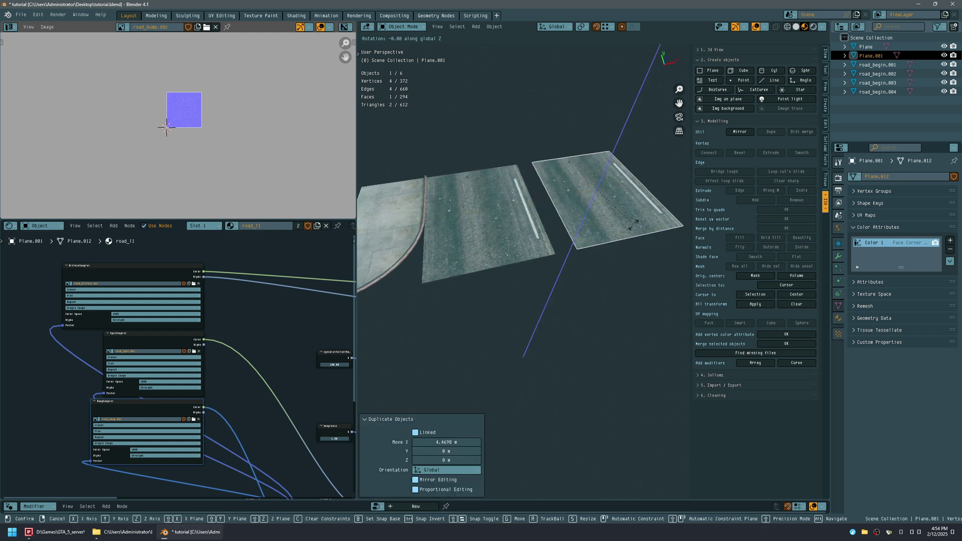
left_click(566, 161)
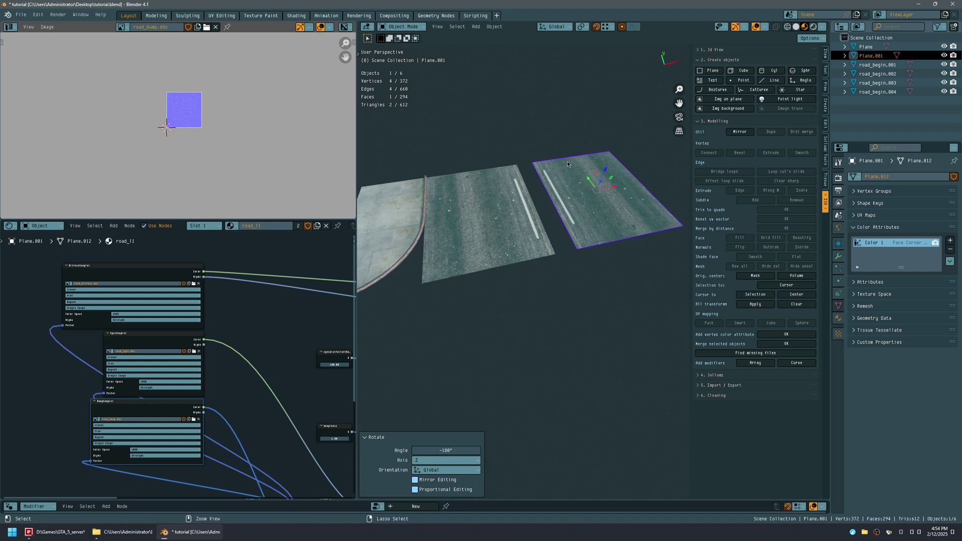
Step: With only origins affected, snap the copy's origin to its near corner facing the first strip, then turn that option off
left_click(826, 70)
left_click(748, 104)
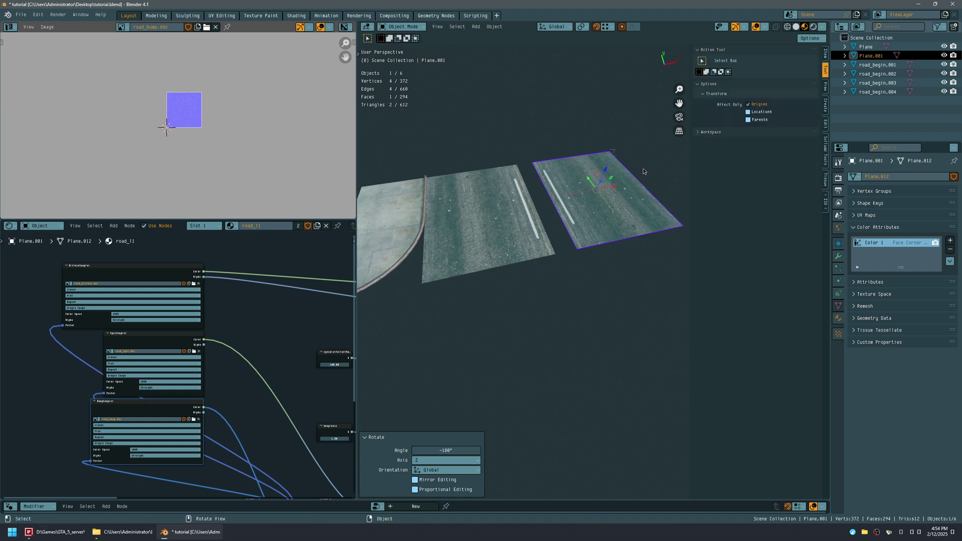
key("g")
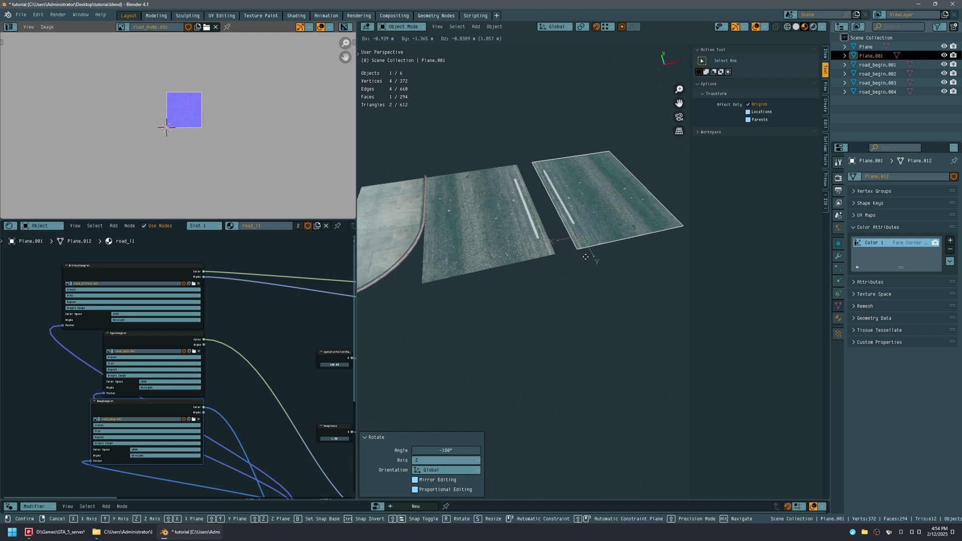
left_click(578, 257)
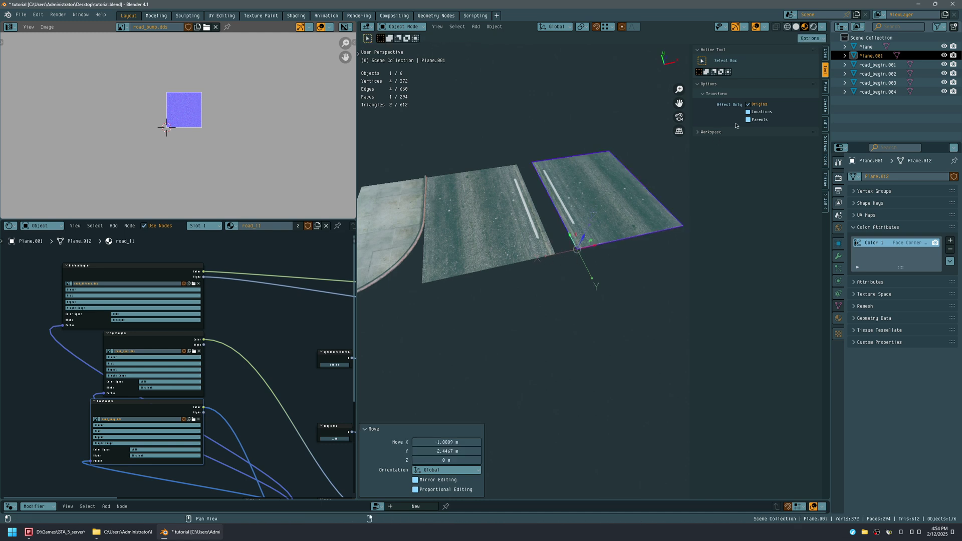
left_click(761, 105)
Step: Move the copied strip about -0.69 m along X to snap it against the first strip's edge
key("g")
key("x")
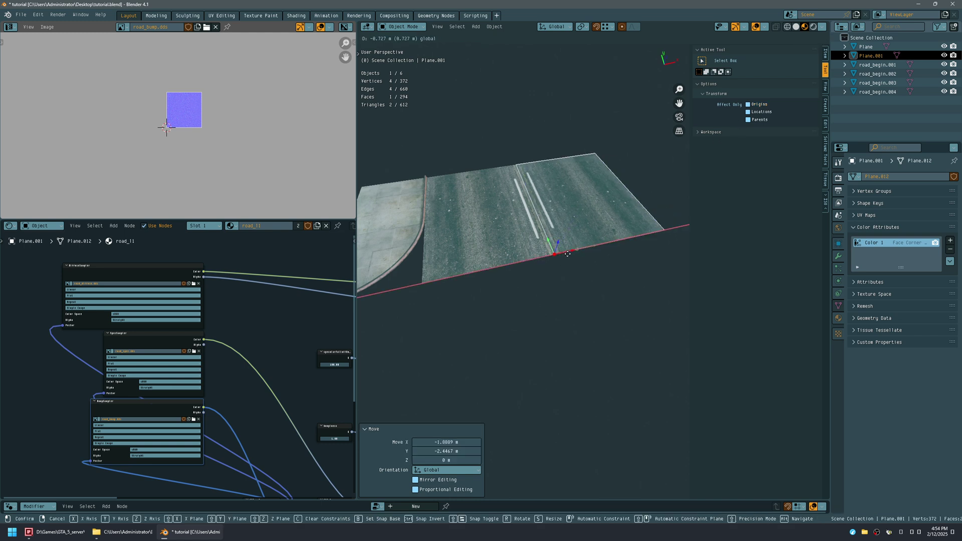
left_click(562, 252)
middle_click_drag(562, 252, 494, 232)
Step: Mirror the copied strip on the global X axis and move it about 4.05 m along X
left_click(826, 205)
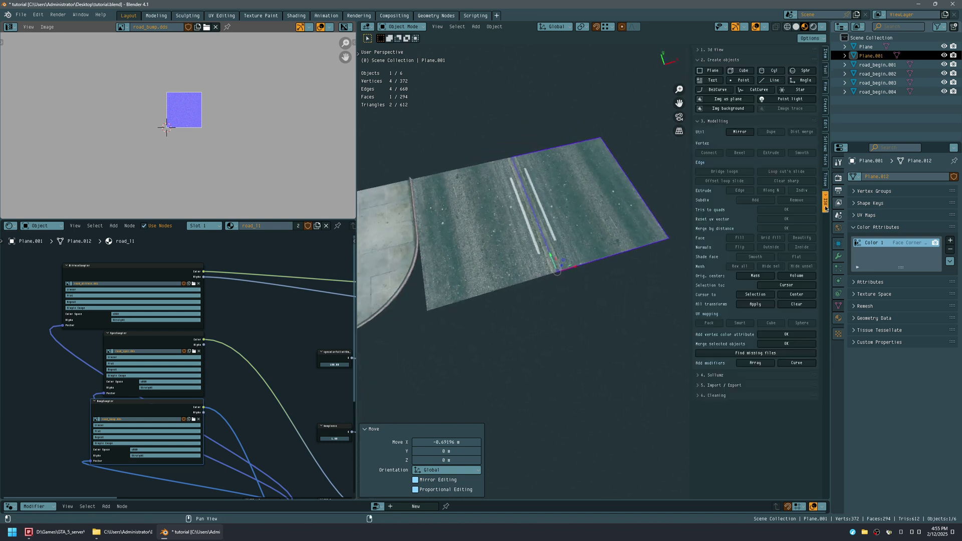
left_click(738, 132)
left_click(566, 231)
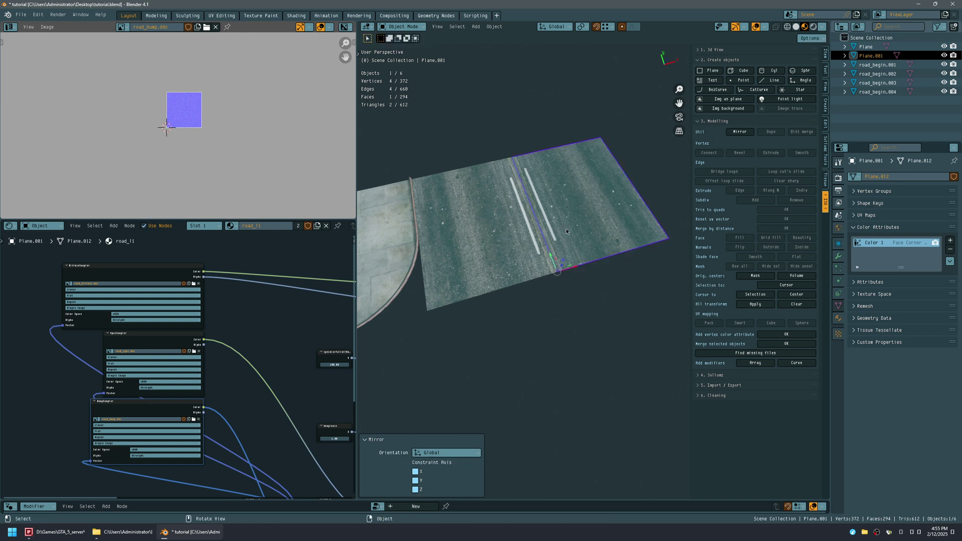
left_click(415, 472)
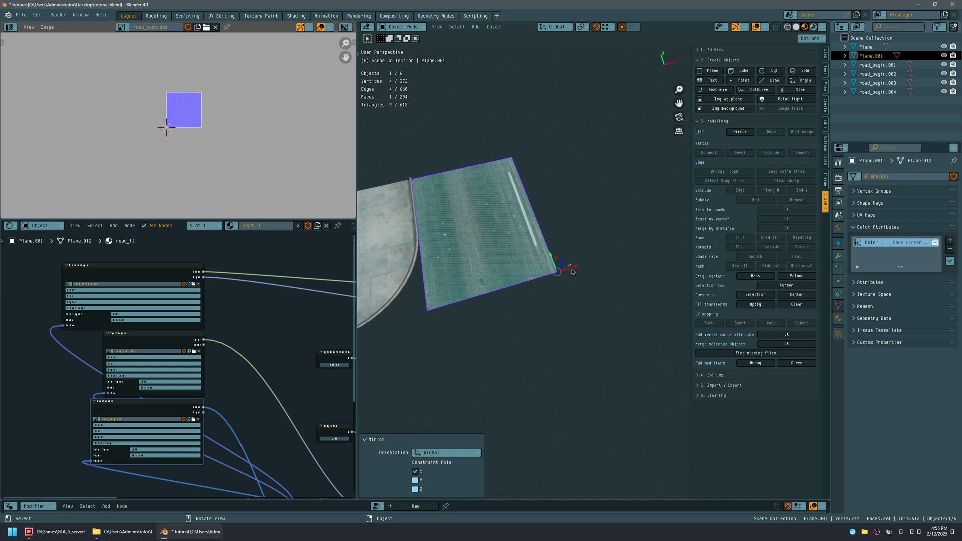
key("shift+d")
key("x")
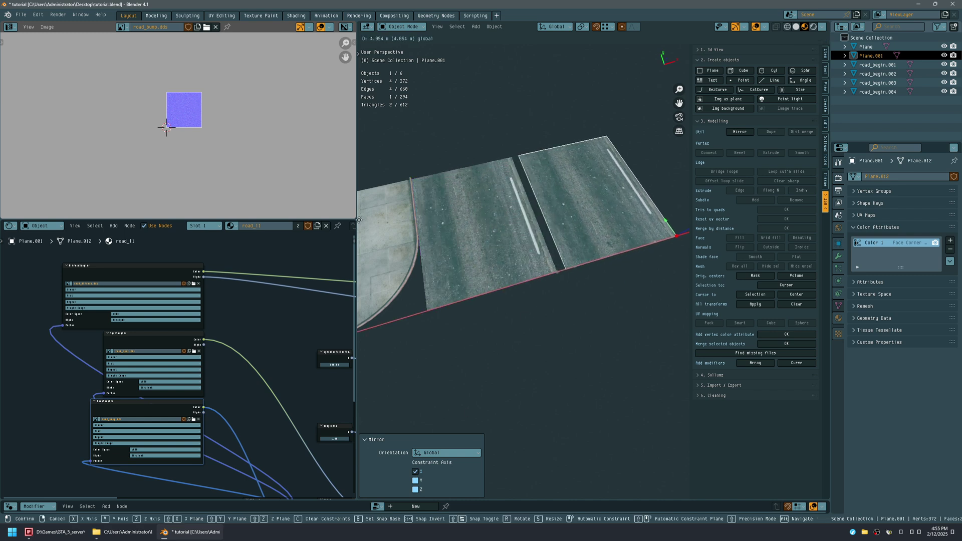
left_click(359, 219)
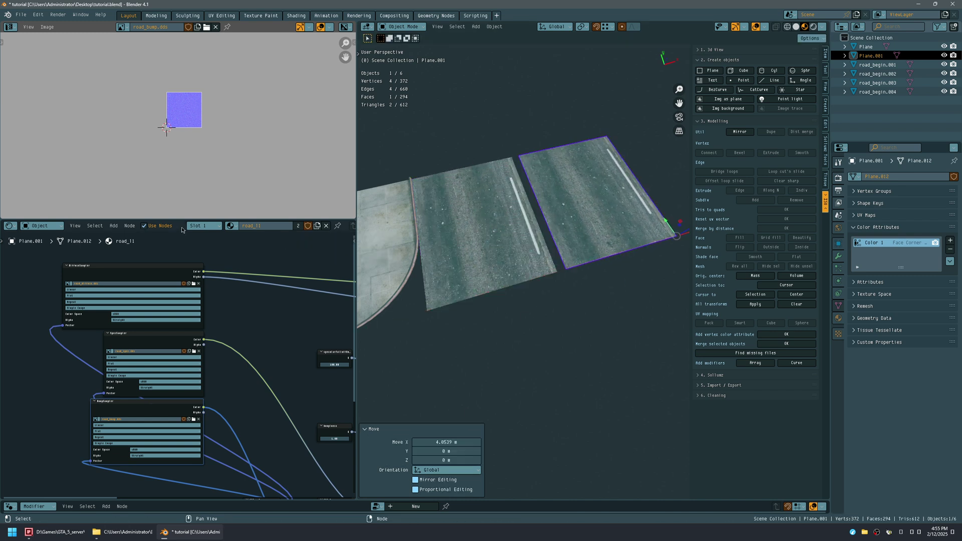
Step: Rotate the mirrored strip 180° about the global Z axis
key("r")
key("x")
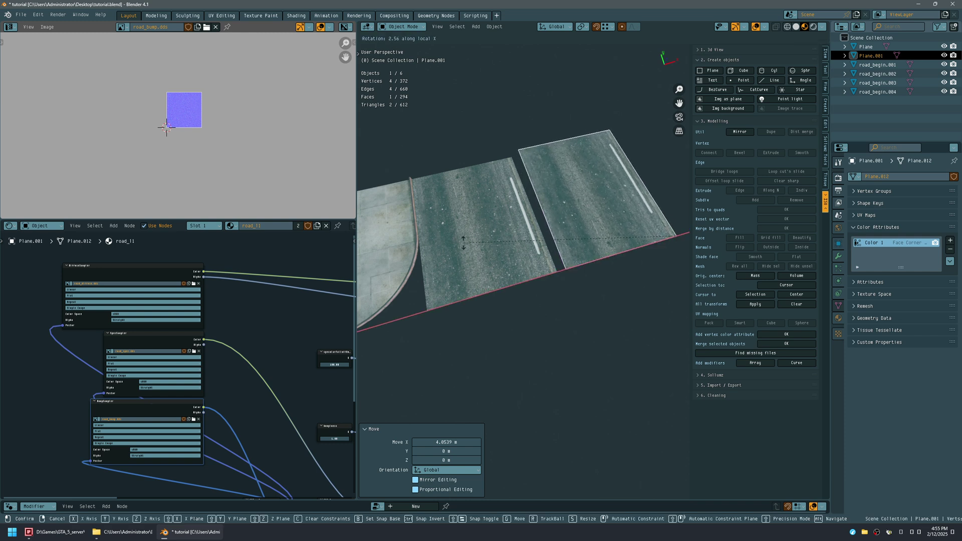
key("z")
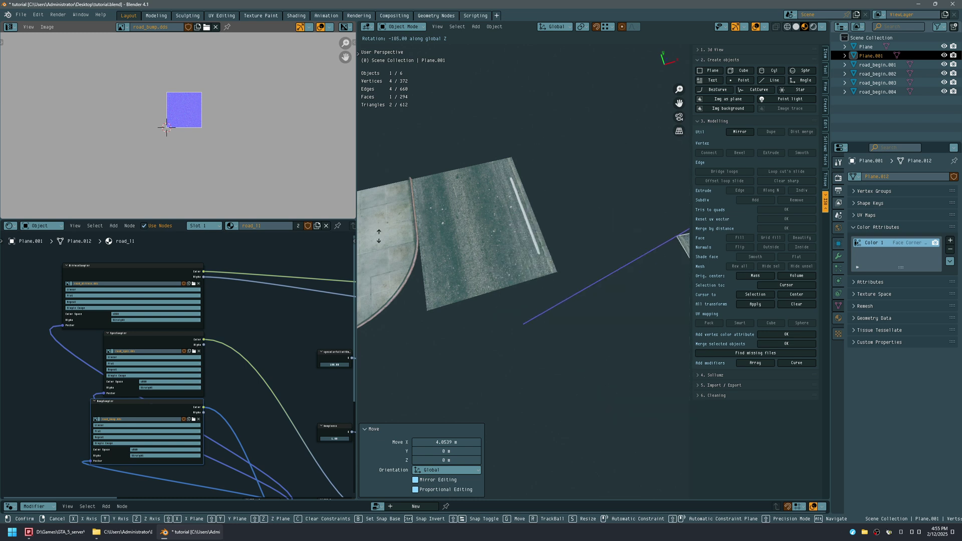
left_click(380, 243)
left_click(423, 450)
type("180")
key("Return")
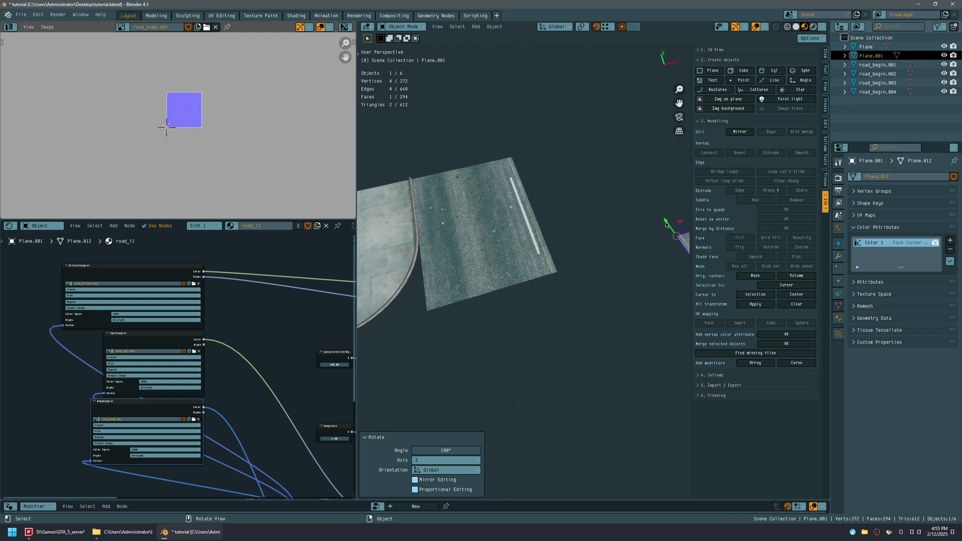
Step: Move the mirrored strip about 4.89 m along Y and -4.05 m along X to snap it against the first strip
key("g")
key("y")
left_click(592, 145)
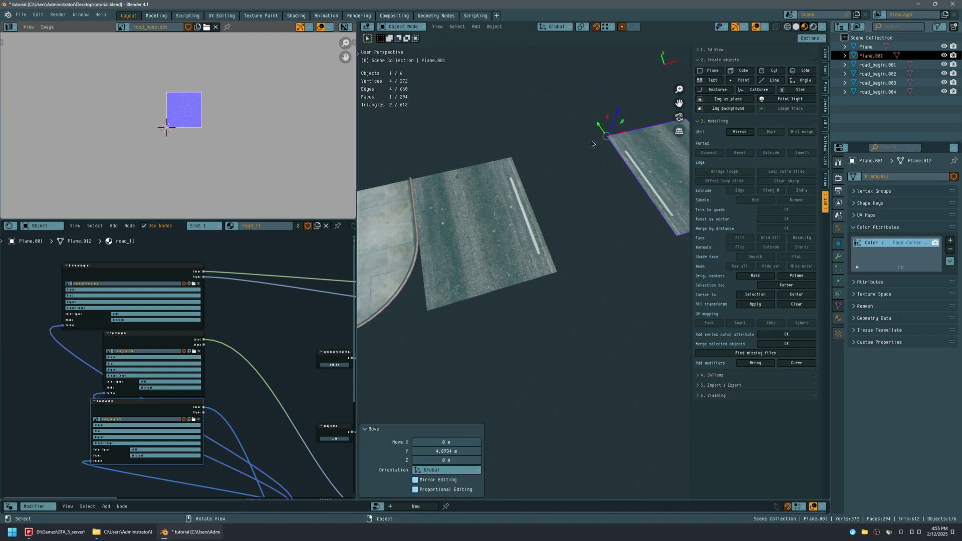
key("g")
key("x")
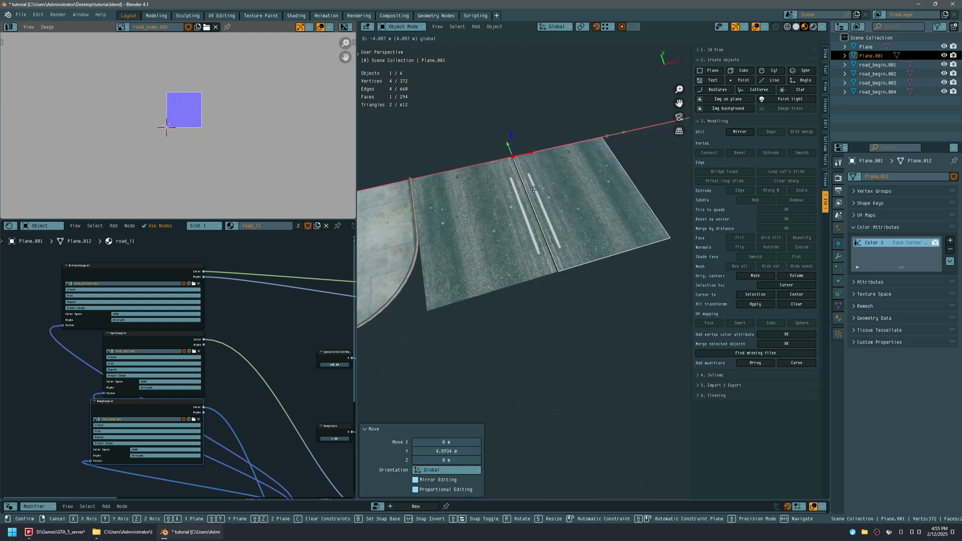
key("ctrl")
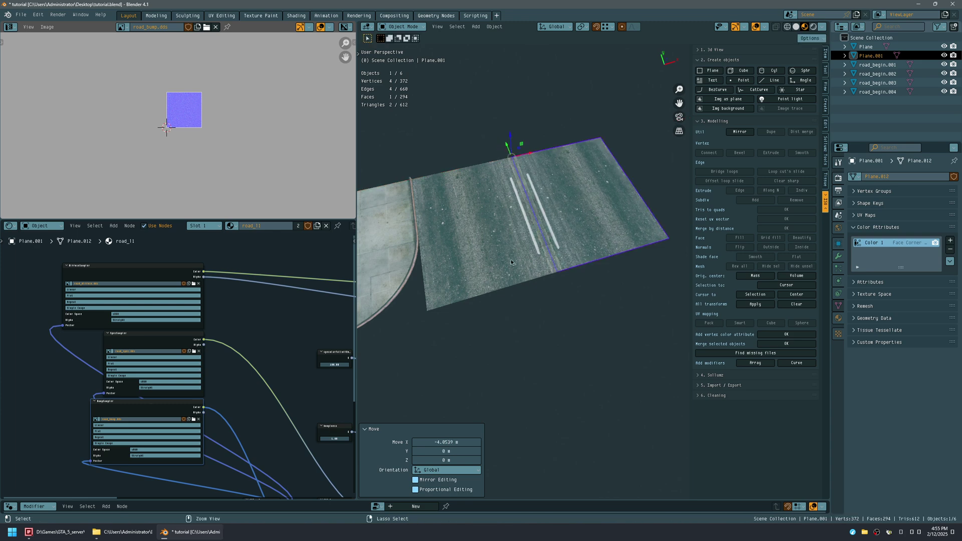
Step: Inspect the seam and white lines of the two road strips in the maximized viewport with overlays hidden
key("ctrl+space")
middle_click_drag(502, 222, 423, 205)
key("shift+alt+z")
scroll(501, 174, "up", 7)
scroll(500, 173, "down", 10)
middle_click_drag(476, 233, 453, 231)
key("ctrl+space")
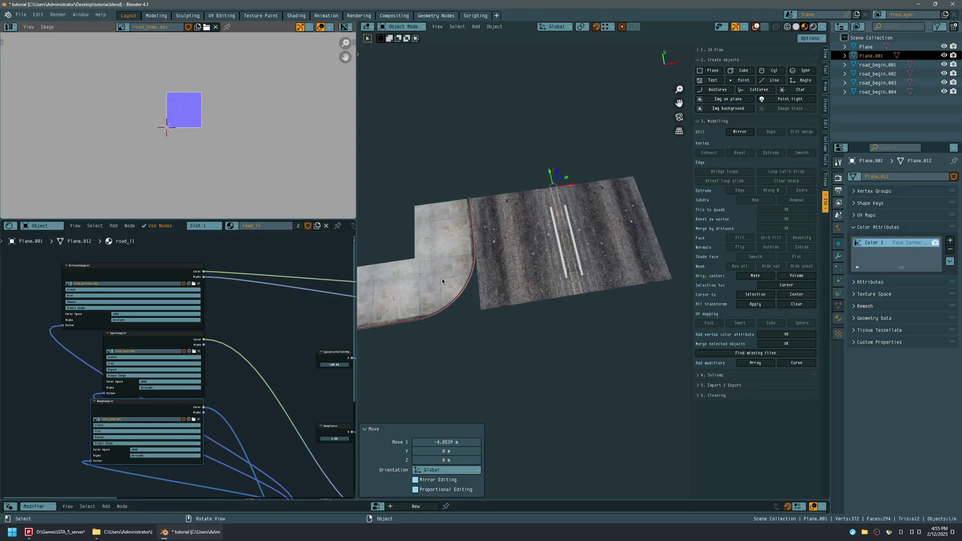
Step: Select both road strips, show the overlays again and join the strips into one object
left_click_drag(523, 326, 611, 255, "shift")
key("alt+shift+z")
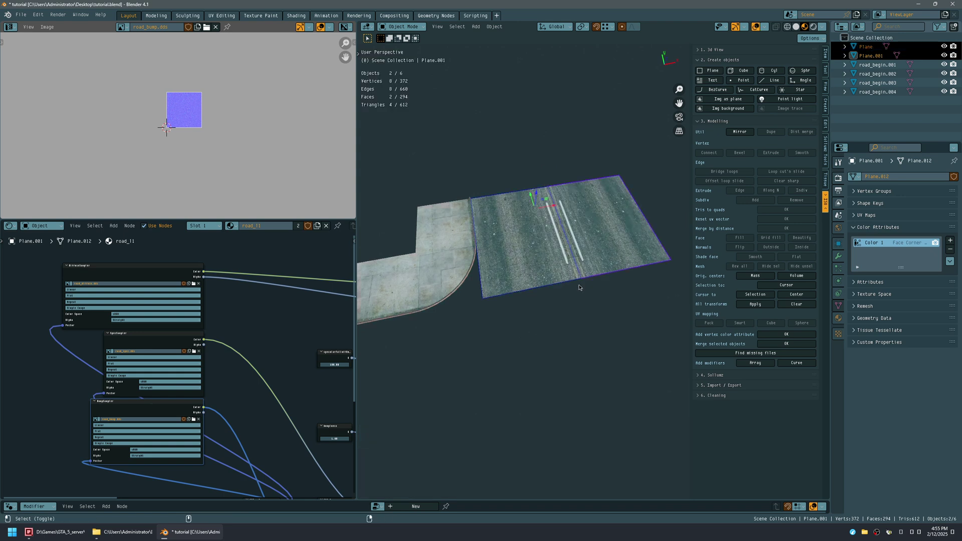
key("ctrl+j")
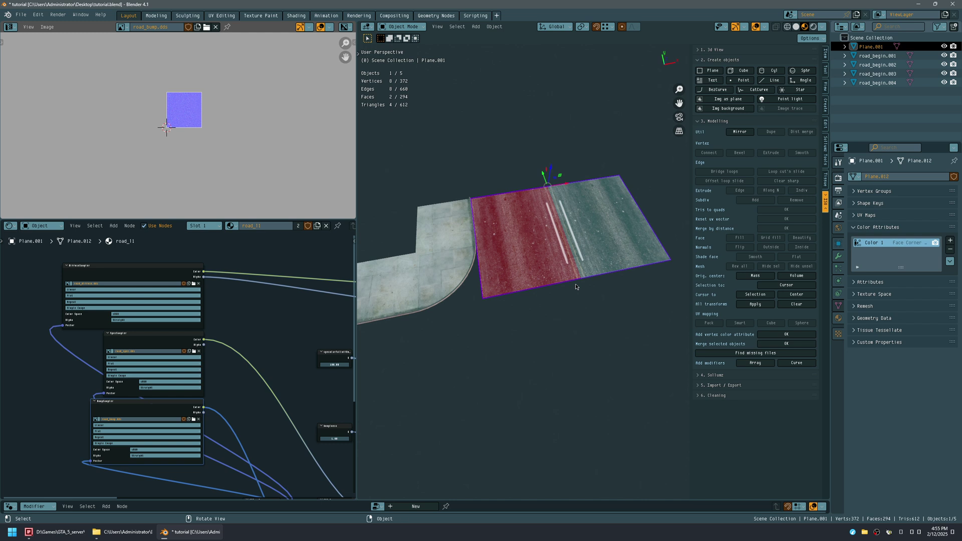
Step: Flip the normals of the joined road's sidewalk-side face and return to Object Mode
key("Tab")
left_click(523, 260)
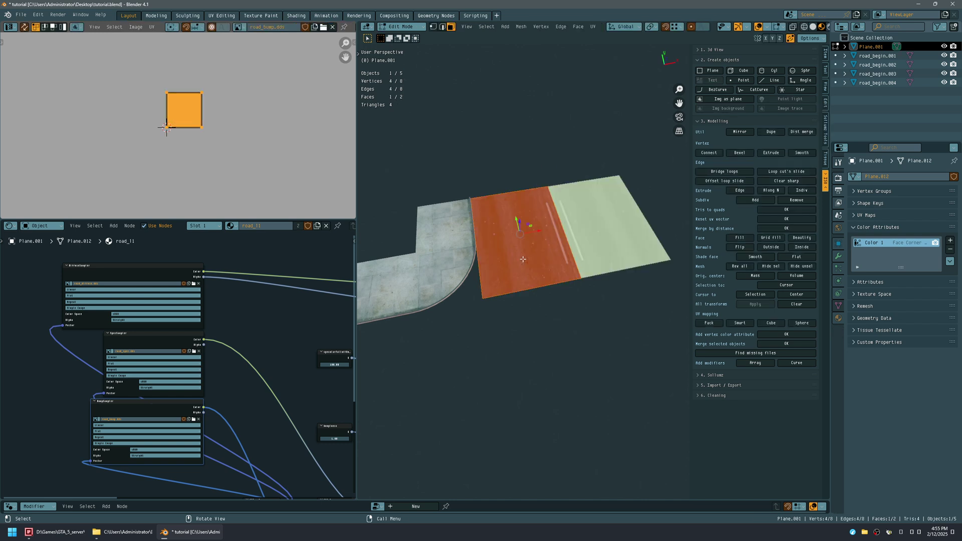
key("alt+n")
left_click(561, 266)
key("Tab")
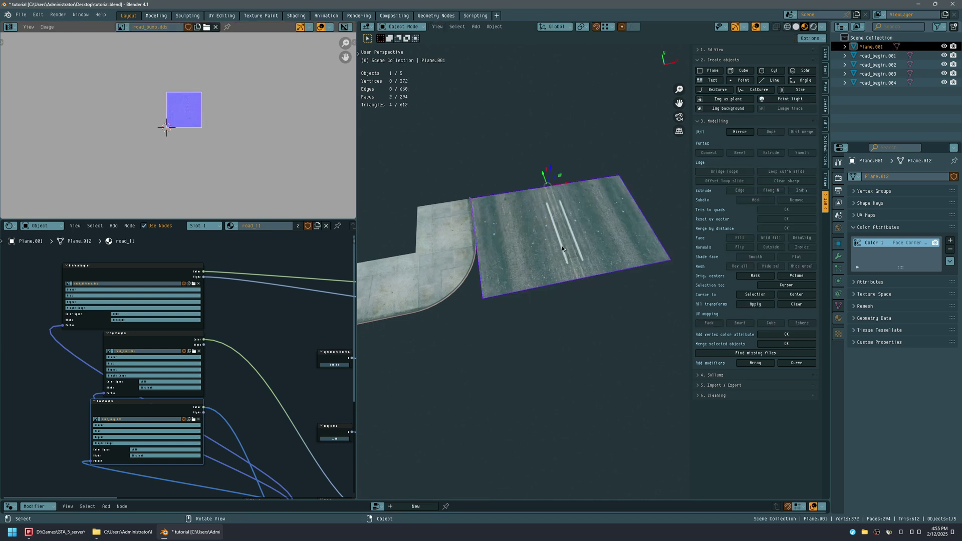
Step: Save the file, enter Edit Mode and show the diffuse texture behind the road's UVs, with the 3D viewport widened
key("ctrl+s")
key("Tab")
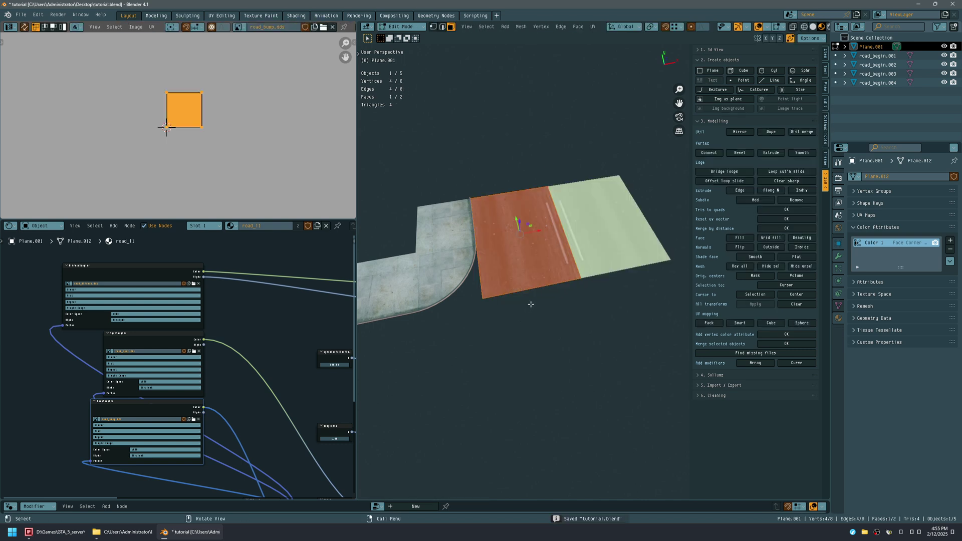
left_click(149, 264)
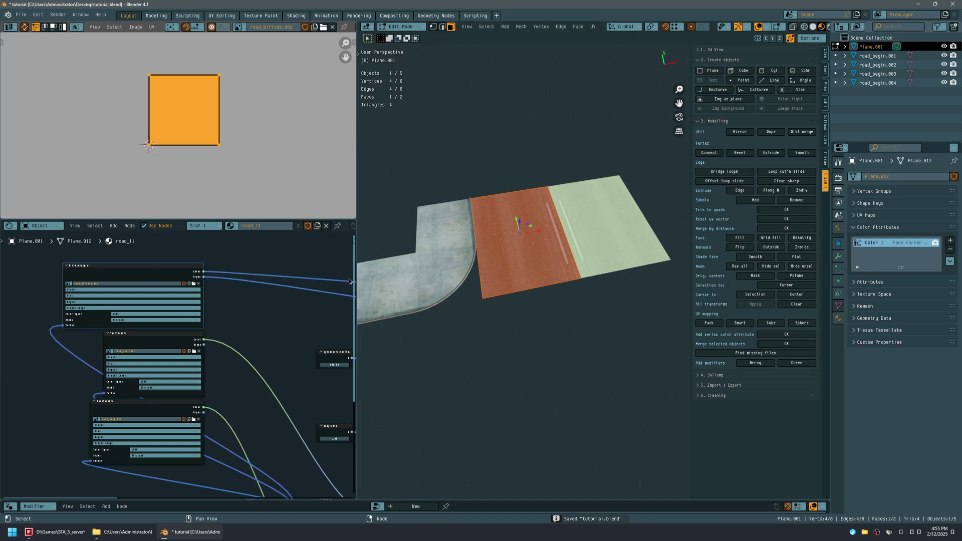
left_click_drag(355, 271, 200, 271)
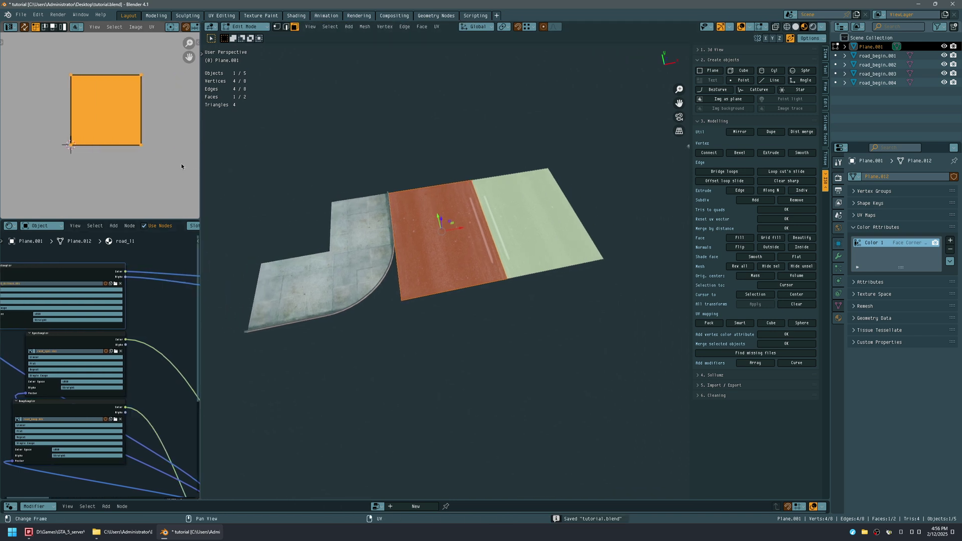
Step: Select both road faces and scale their UVs down slightly so they sit just inside the texture borders
left_click_drag(461, 334, 588, 214)
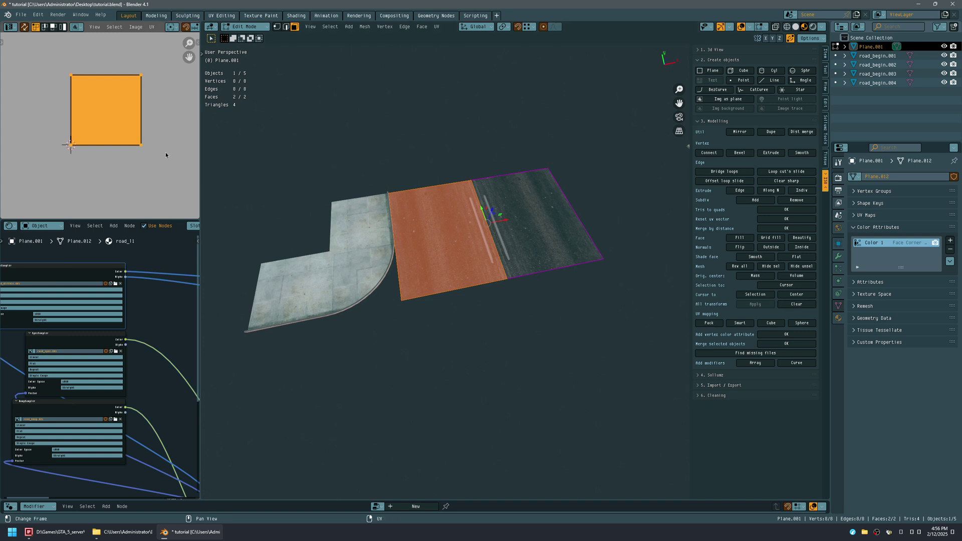
key("s")
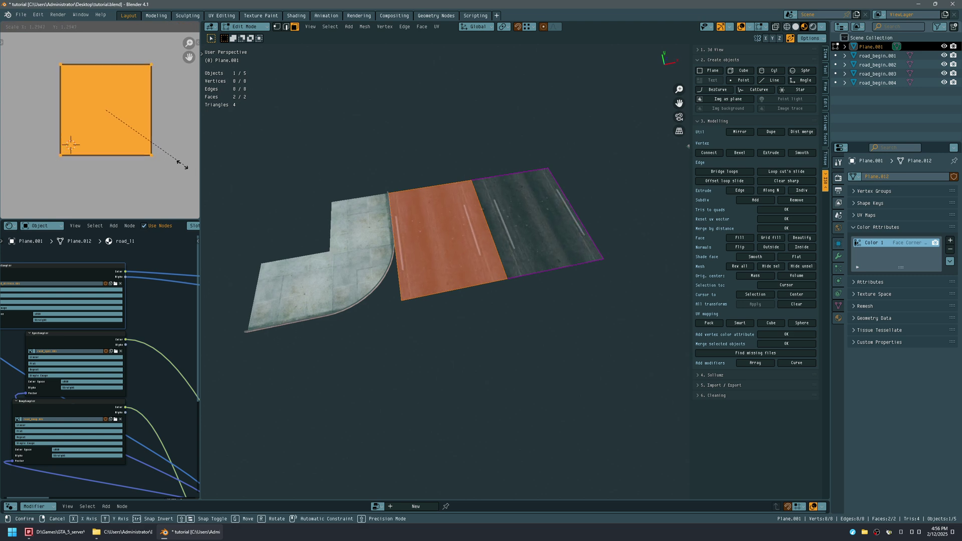
left_click(155, 155)
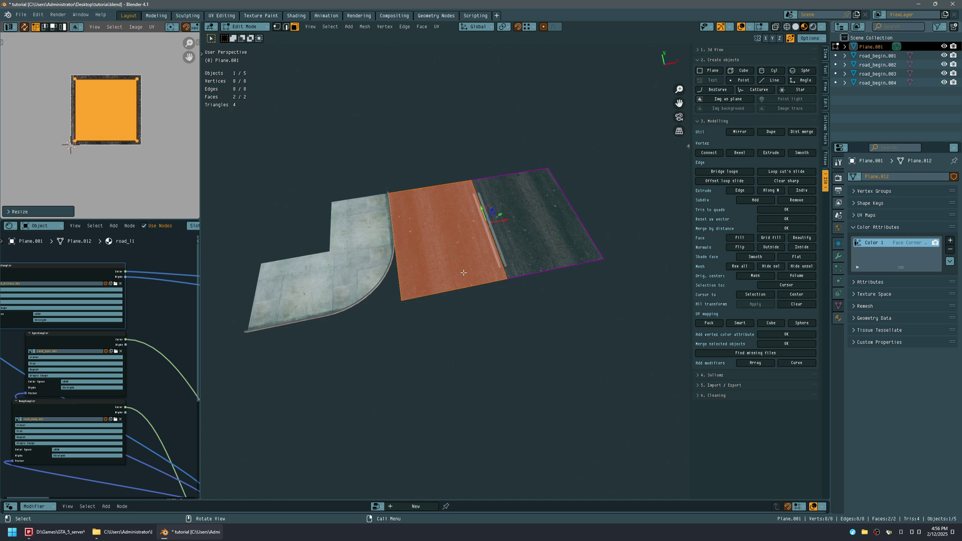
Step: Inspect the road's centre lines and its position between the sidewalk corners in the maximized viewport with overlays hidden
key("shift+alt+z")
middle_click_drag(468, 272, 429, 200)
key("ctrl+space")
key("n")
middle_click_drag(556, 184, 485, 267, "shift")
middle_click_drag(485, 266, 369, 165)
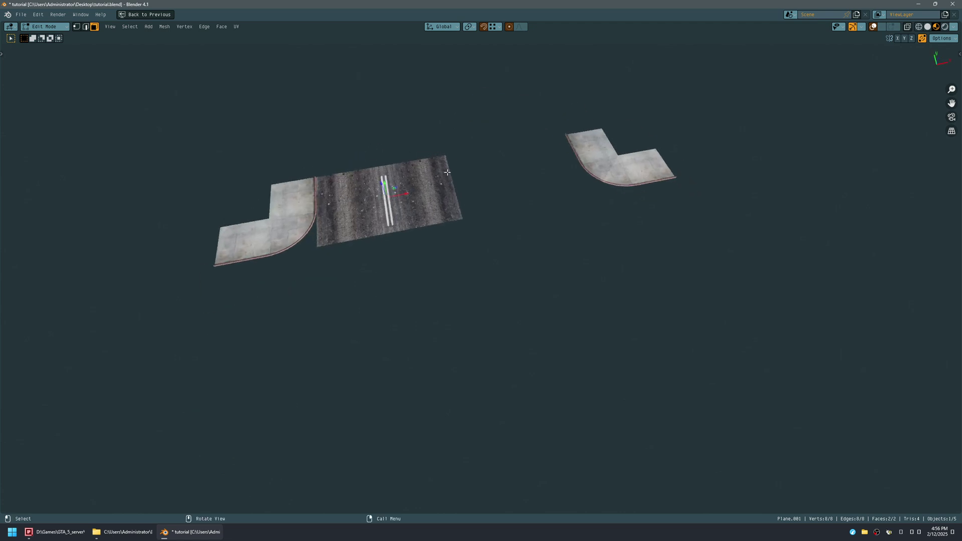
middle_click_drag(596, 153, 442, 183)
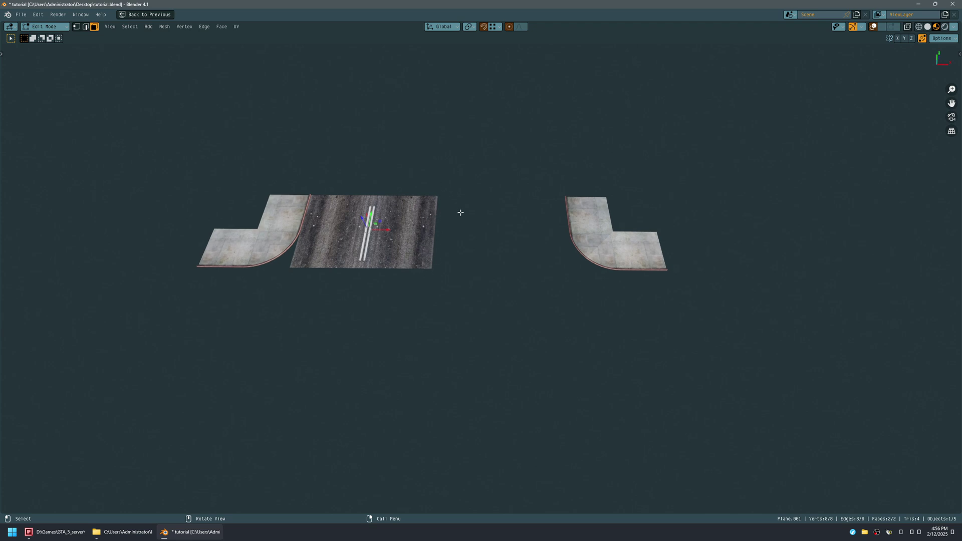
Step: Save the file, restore the layout with overlays shown, and duplicate both road faces about 8.9 m along X
key("ctrl+s")
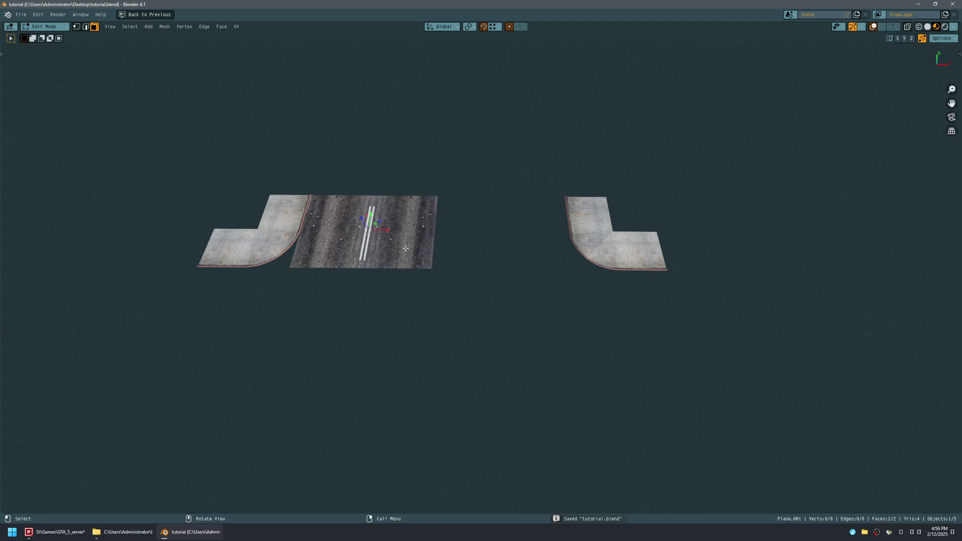
key("ctrl+space")
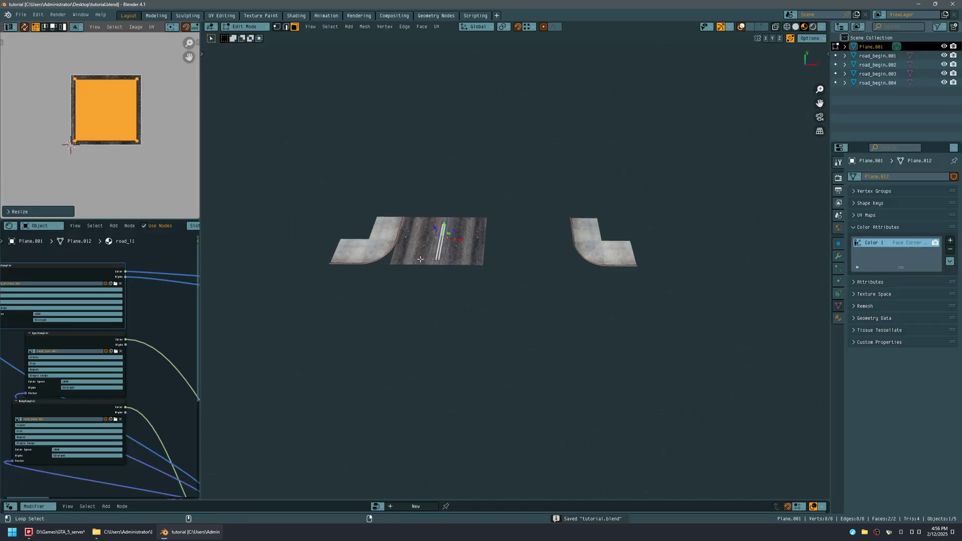
left_click(419, 258)
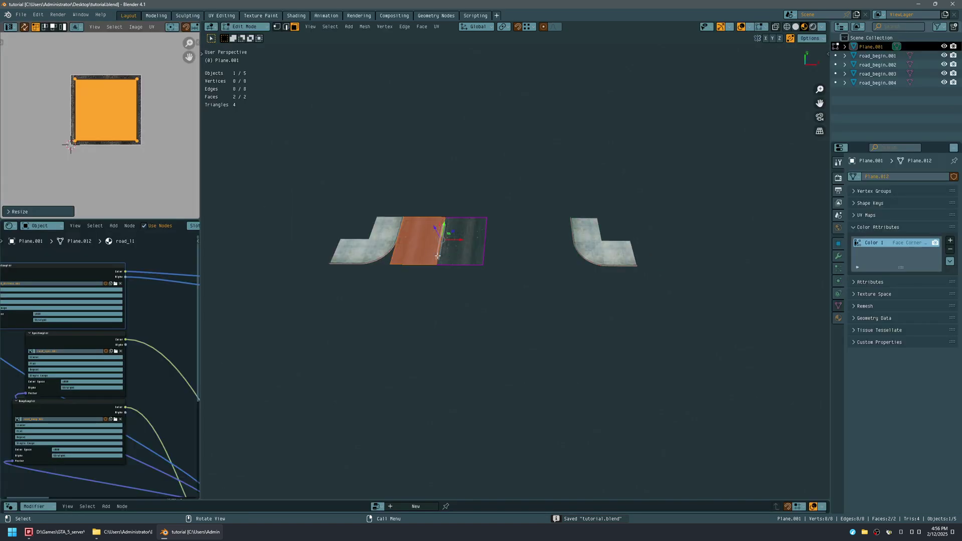
left_click_drag(411, 292, 469, 240)
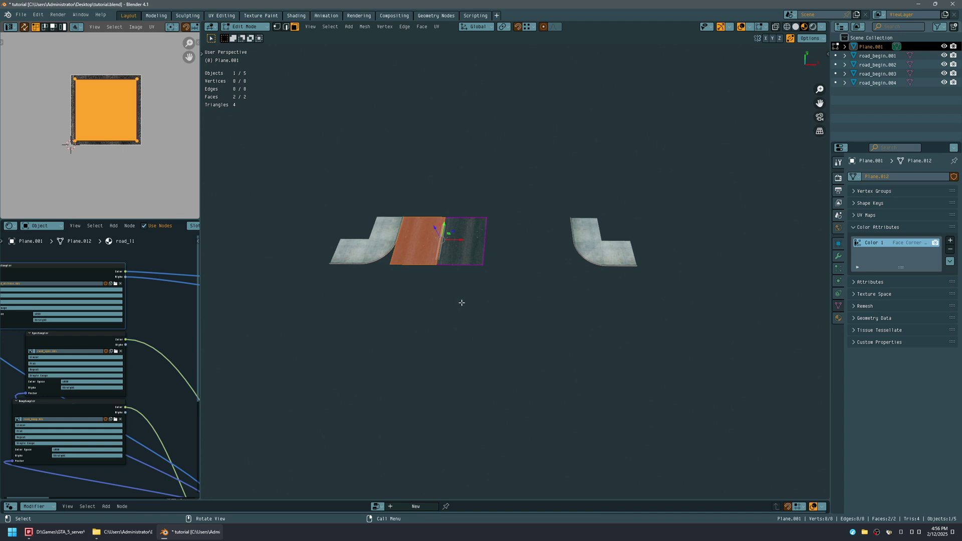
key("shift+d")
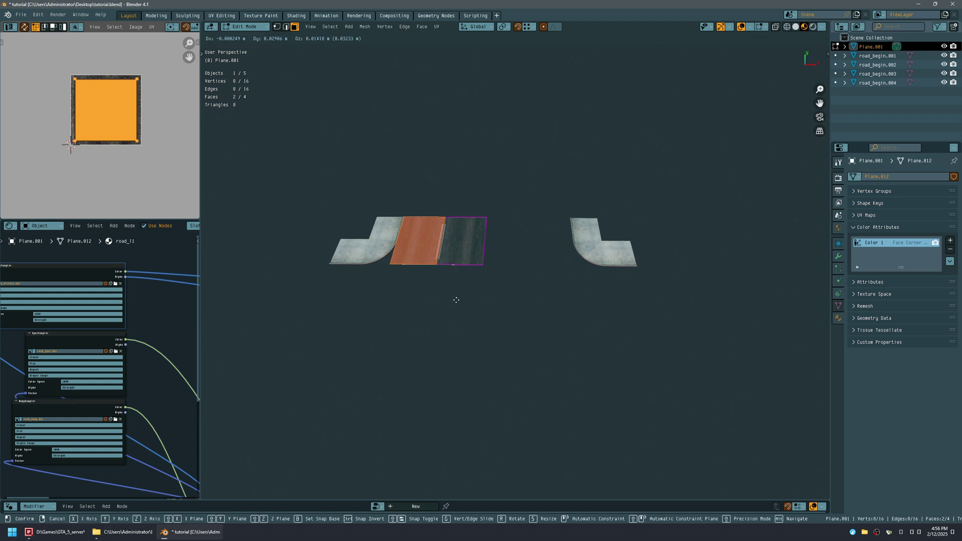
key("x")
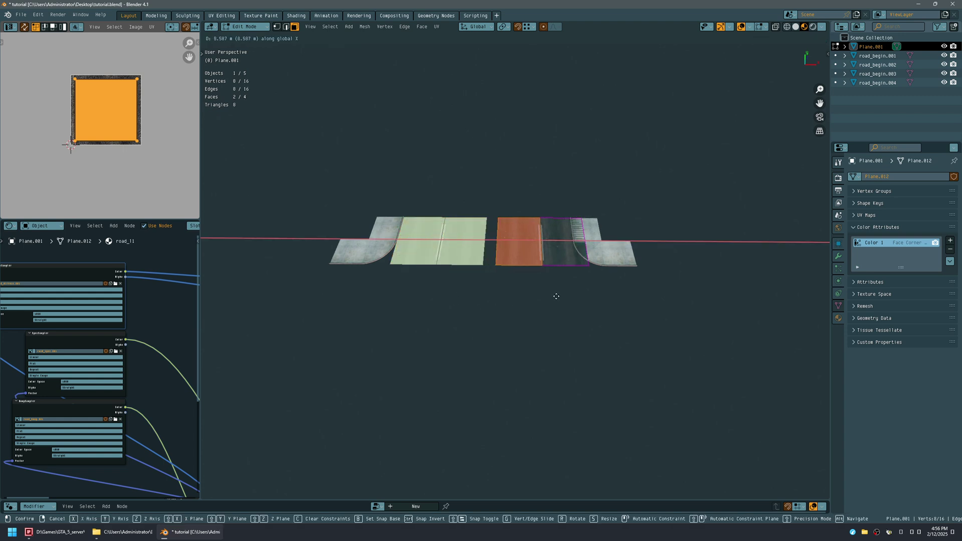
left_click(559, 295)
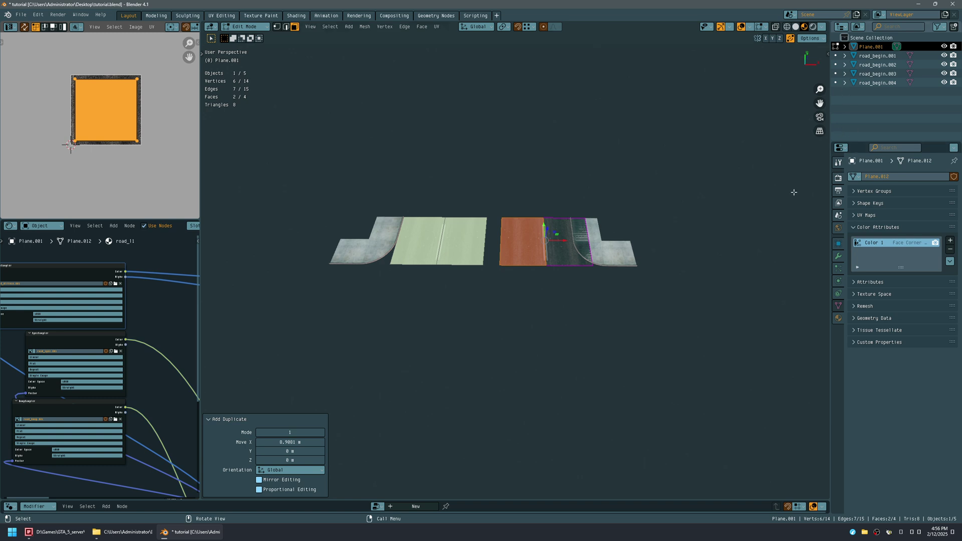
Step: Return to Object Mode and set the transform options to affect only origins
key("n")
left_click(826, 54)
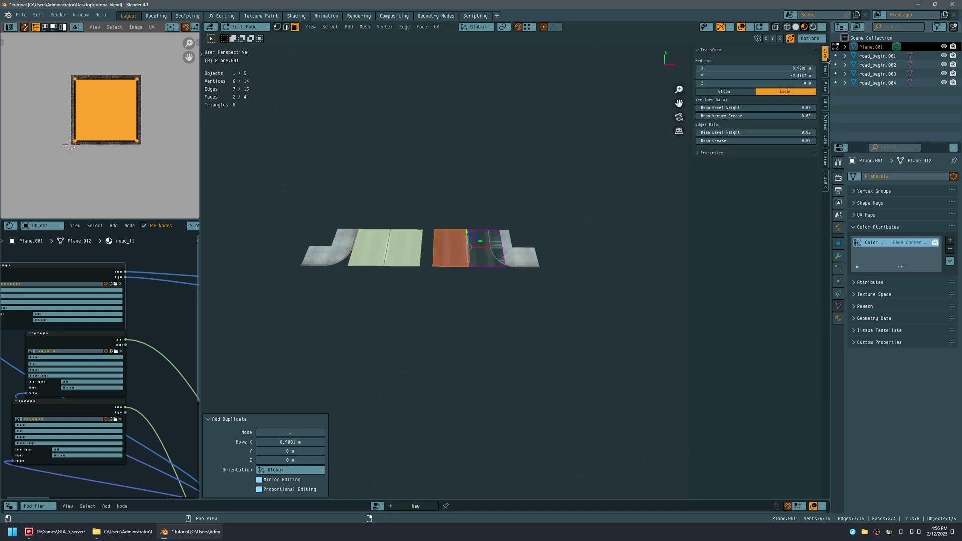
left_click(824, 70)
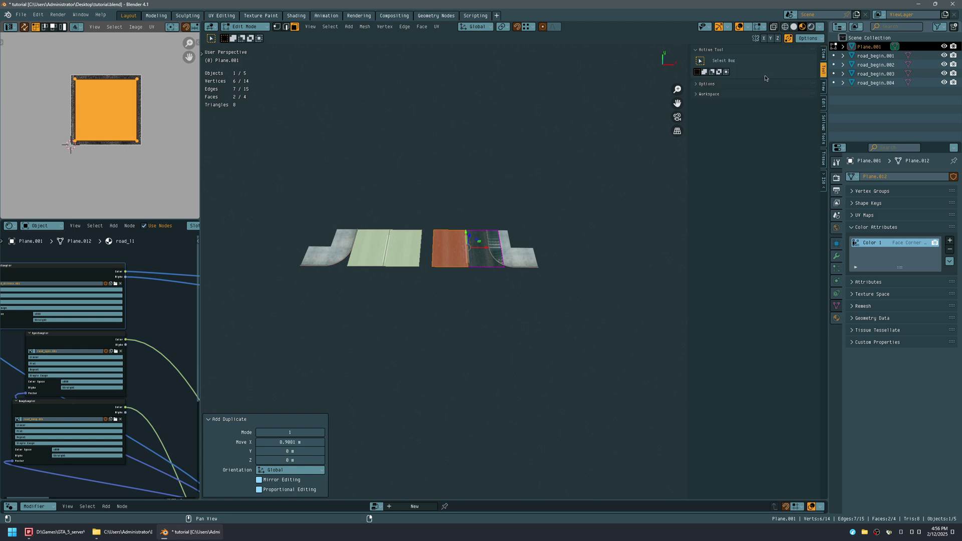
key("Tab")
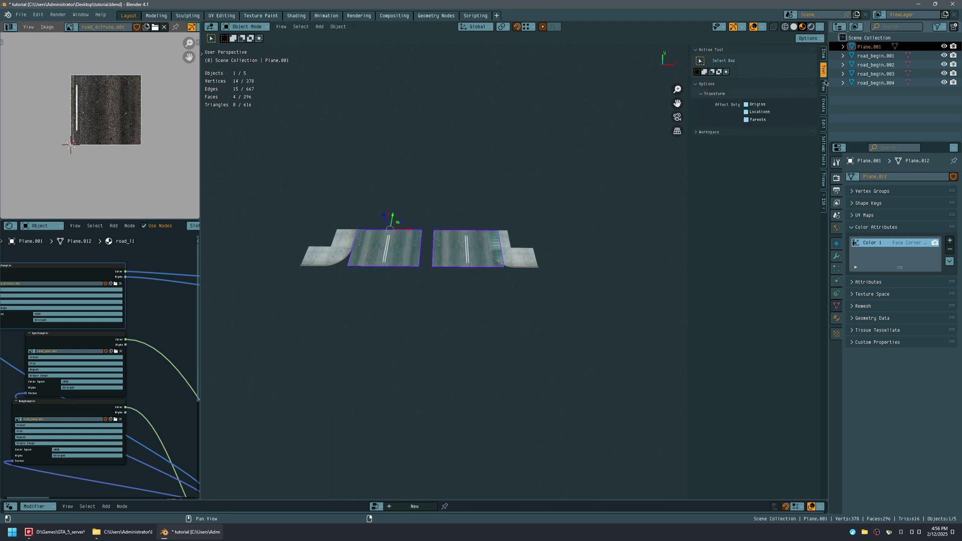
left_click(757, 104)
Step: Move the road object's origin along X to near the inner edge of the duplicated road section
key("g")
key("x")
left_click(451, 233)
key("g")
key("x")
left_click(527, 217)
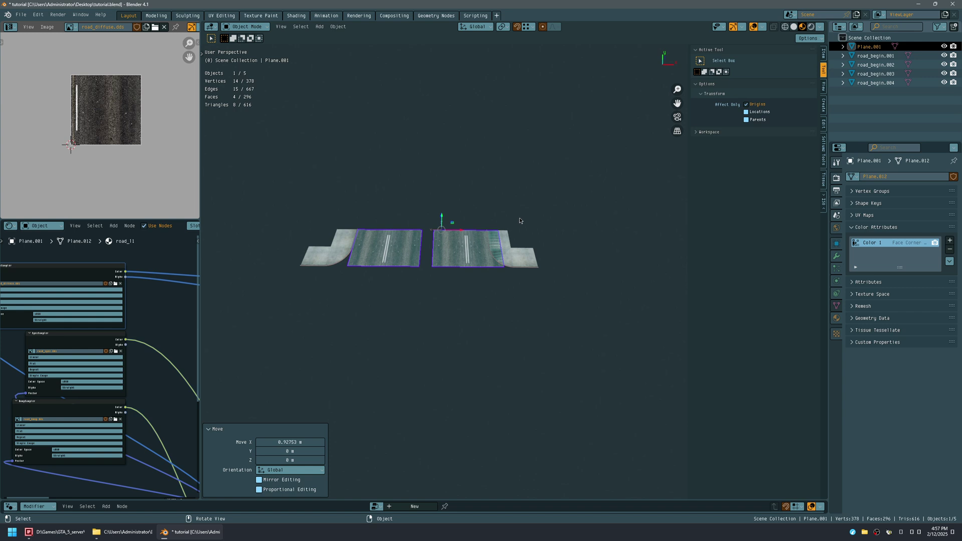
Step: Undo the recent moves of the road object's origin
key("ctrl+z")
key("ctrl+z")
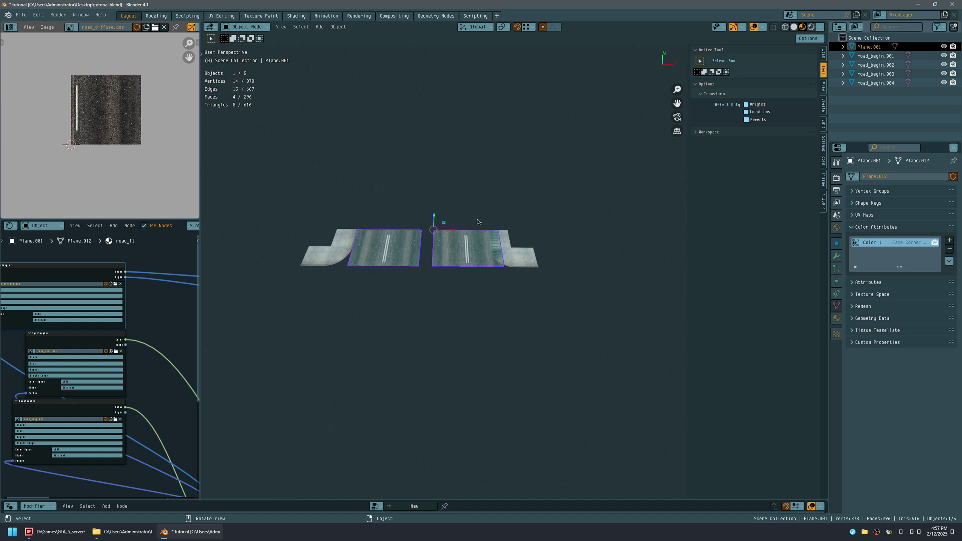
mouse_move(452, 233)
left_mouse_down()
mouse_move(437, 234)
mouse_move(460, 235)
left_mouse_up()
key("ctrl+z")
middle_click_drag(417, 286, 422, 292)
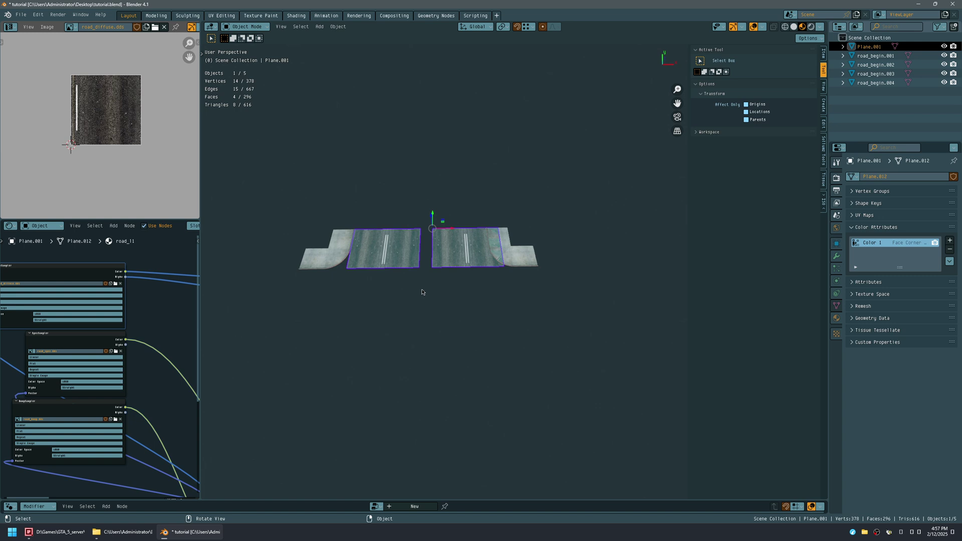
Step: Separate the two selected faces of the right road section into their own object and save the file
key("Tab")
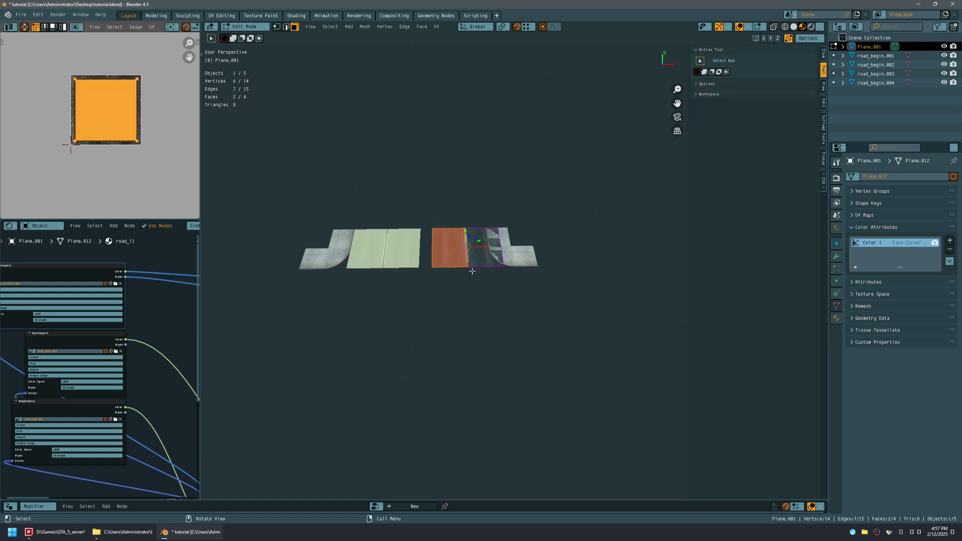
key("p")
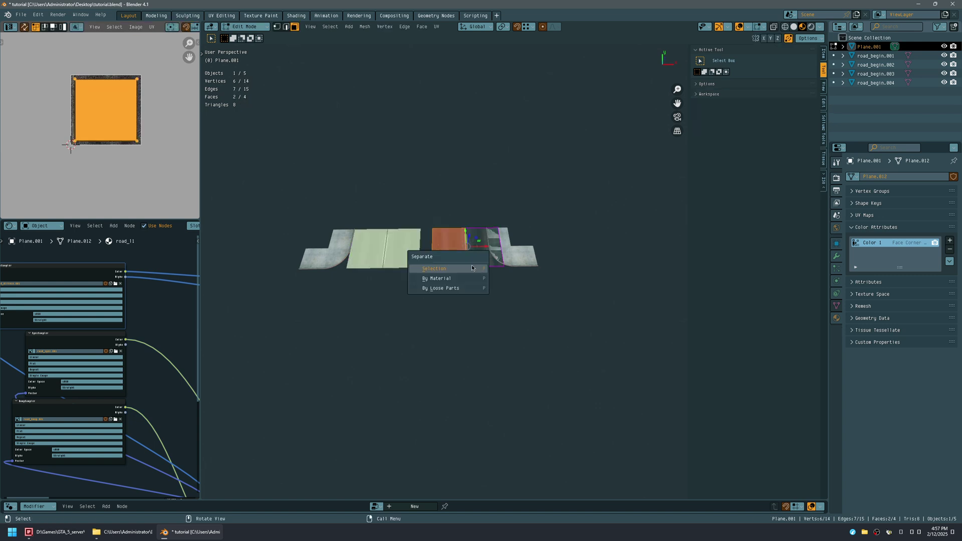
left_click(467, 268)
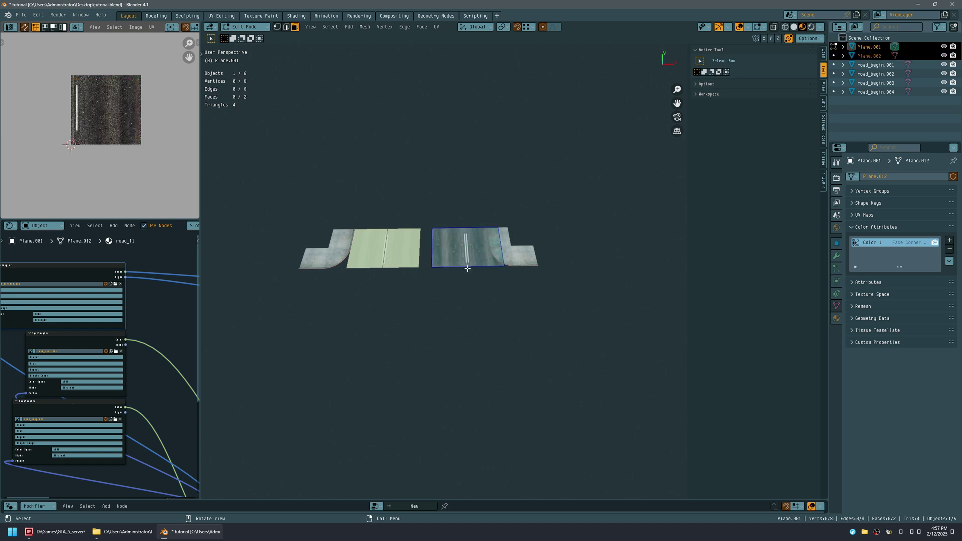
key("ctrl+s")
Step: Move the separated road section about -1.35 m along X so it meets the left road section
key("Tab")
left_click(468, 262)
key("g")
key("x")
left_click(426, 269)
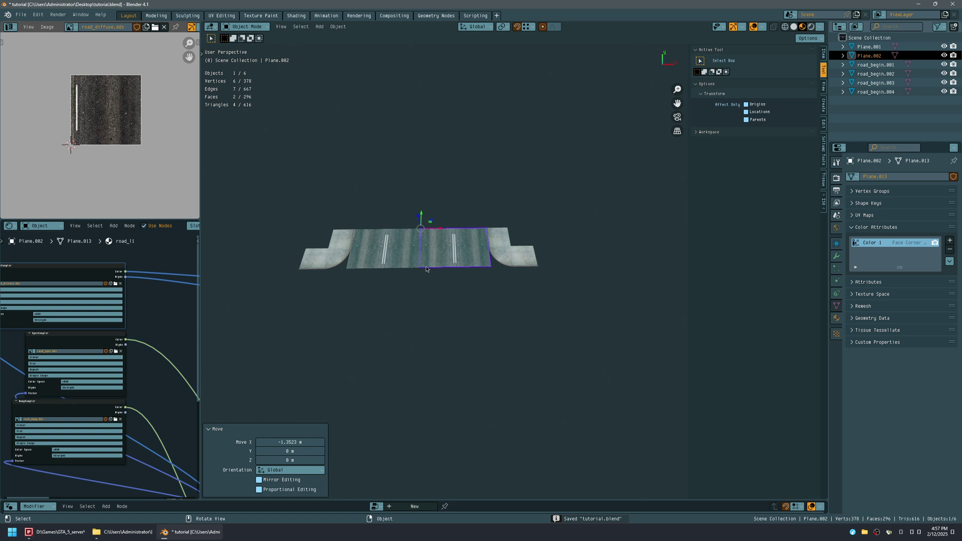
Step: Move the right sidewalk corner and its kerb slightly outward along X from the road
scroll(434, 200, "up", 5)
middle_click_drag(447, 182, 474, 186)
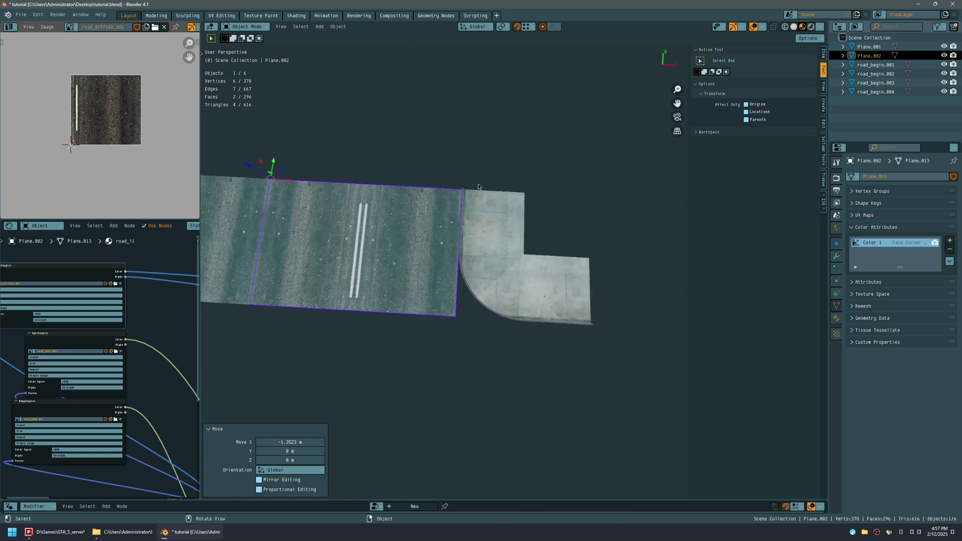
left_click(476, 225)
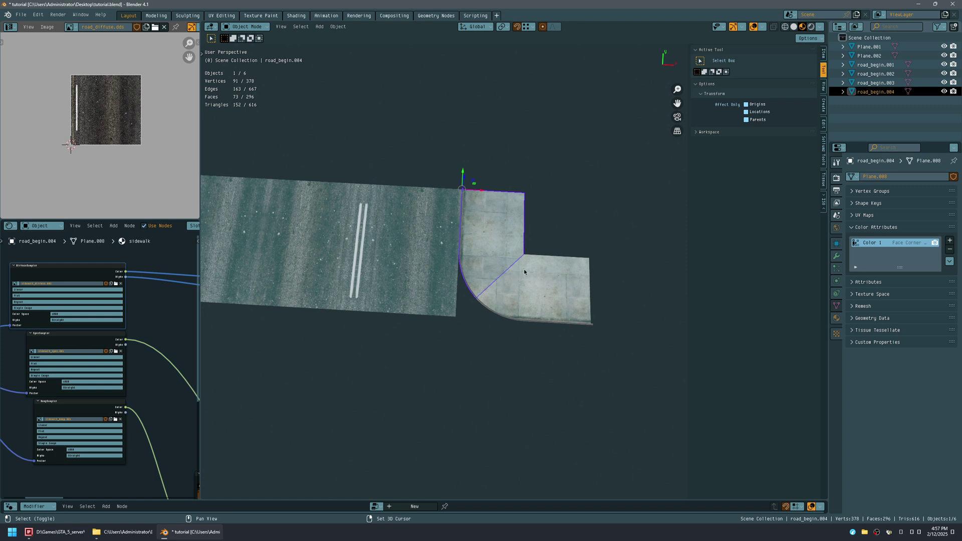
left_click(490, 230, "shift")
left_click_drag(478, 192, 485, 189)
Step: Move the right road section about 0.1 m along X, leaving a narrow gap between the two sections
middle_click_drag(353, 230, 485, 221, "shift")
left_click_drag(459, 142, 401, 203)
middle_click_drag(374, 228, 401, 236, "shift")
left_click_drag(495, 168, 516, 200)
left_click_drag(442, 187, 447, 188)
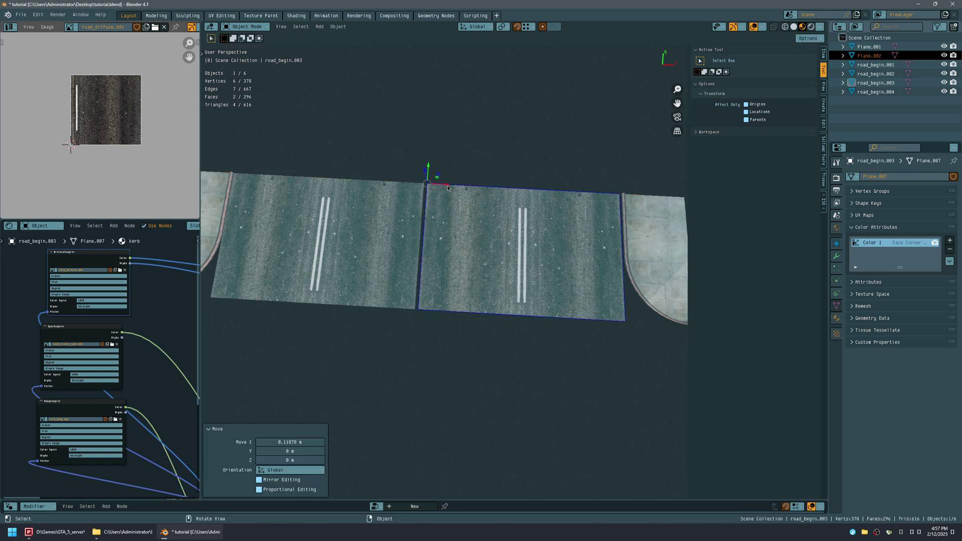
Step: Join the two road sections into one object, with Plane.001 as the active object
left_click_drag(377, 342, 448, 281)
middle_click_drag(431, 301, 436, 272)
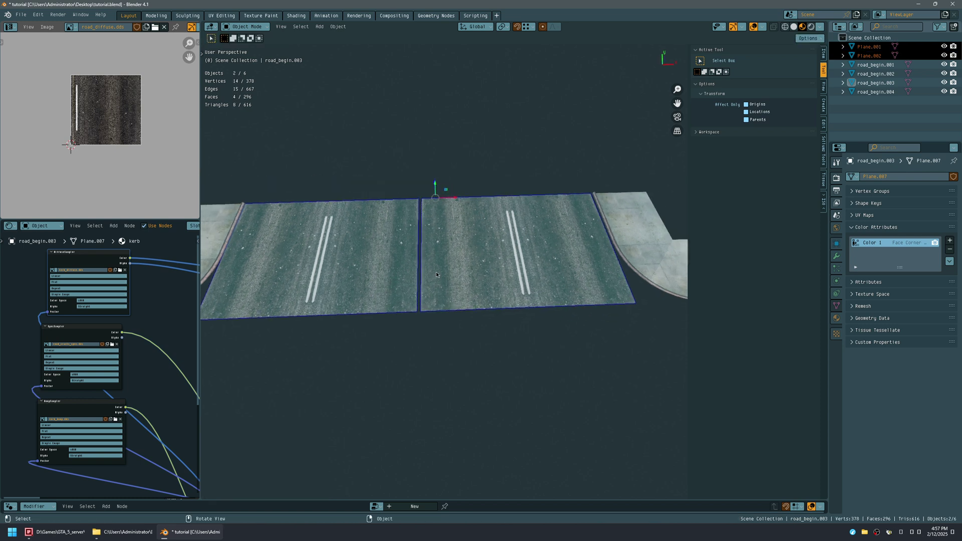
key("ctrl+j")
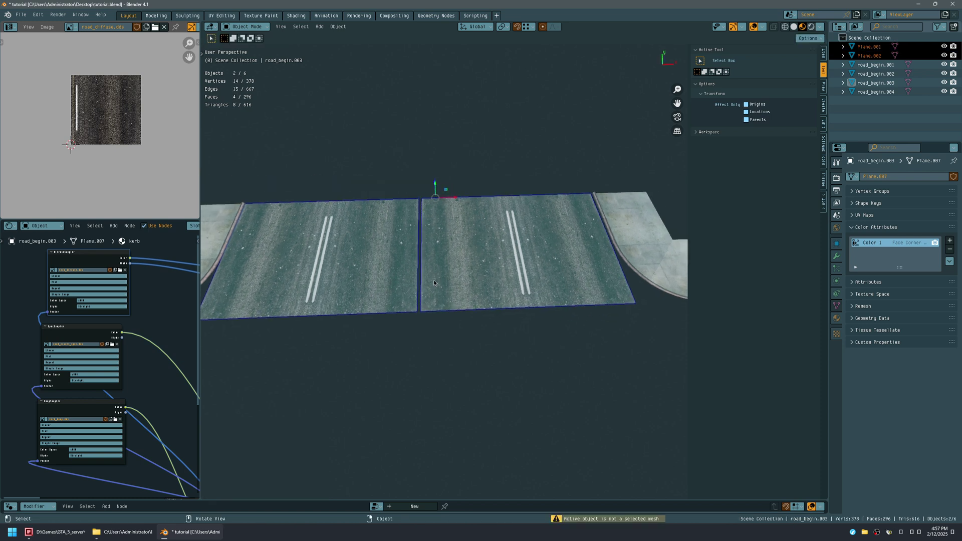
left_click(460, 296, "shift")
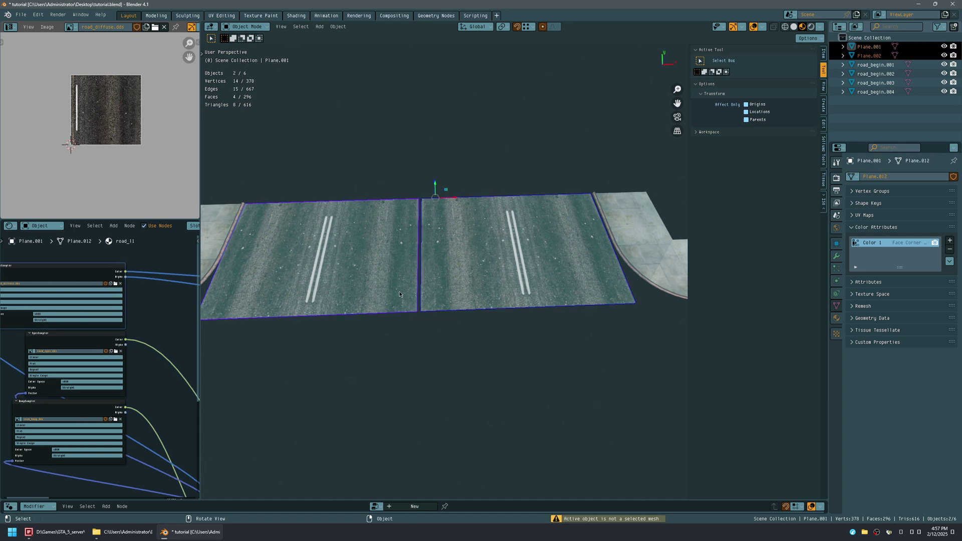
key("ctrl+j")
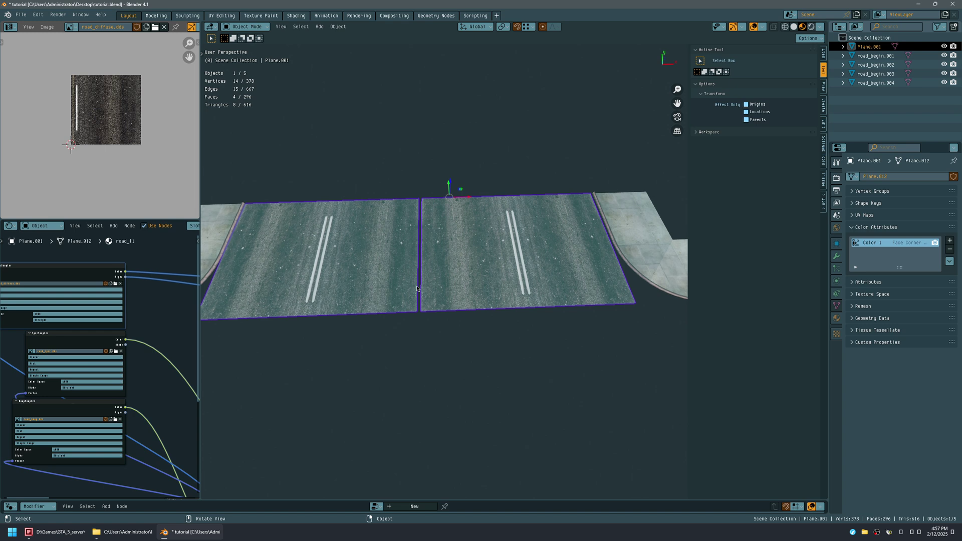
Step: Fill the narrow gap between the two road sections with a face connecting their facing edges
key("Tab")
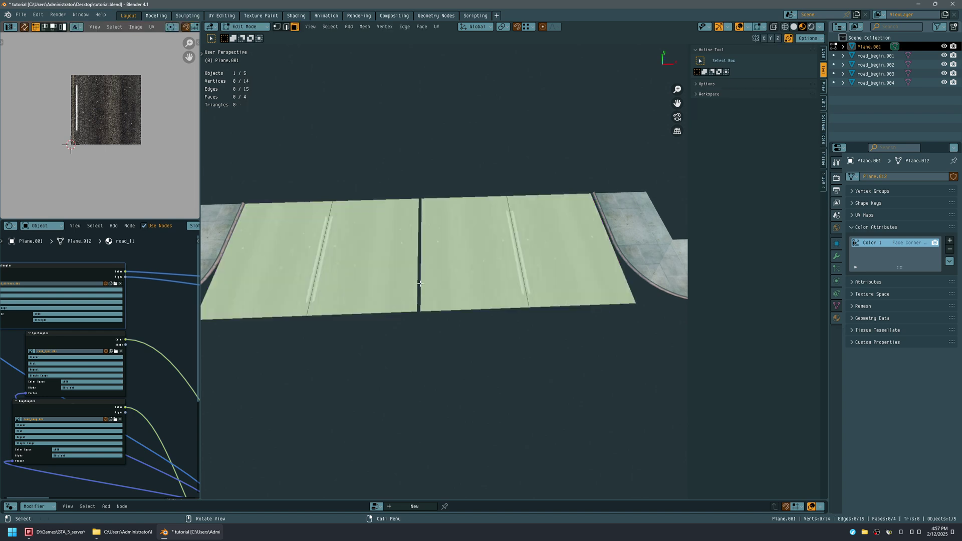
key("2")
left_click(419, 284)
left_click(420, 284, "shift")
key("f")
middle_click_drag(407, 322, 451, 318)
key("Tab")
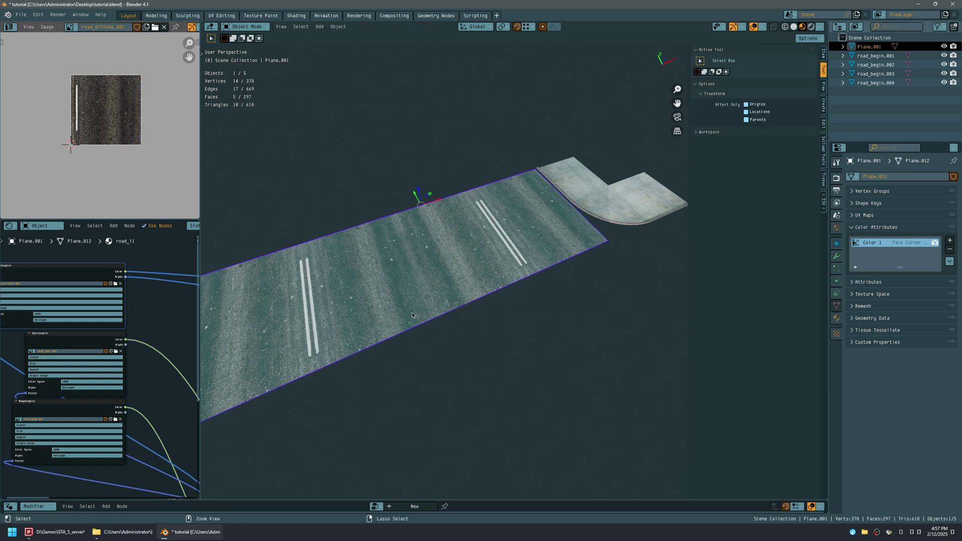
Step: Rename the road object's second material to median
scroll(413, 320, "up", 10)
middle_click_drag(488, 176, 668, 188)
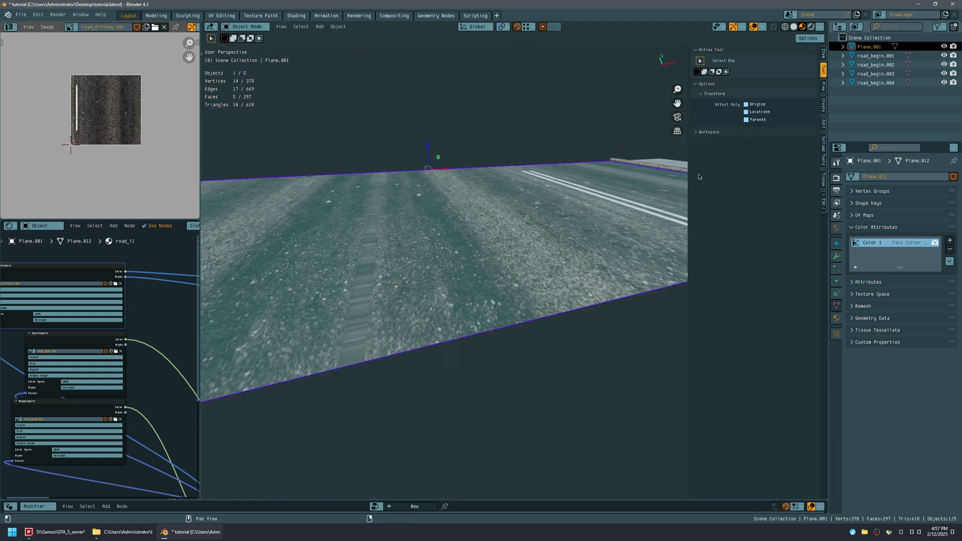
left_click(824, 203)
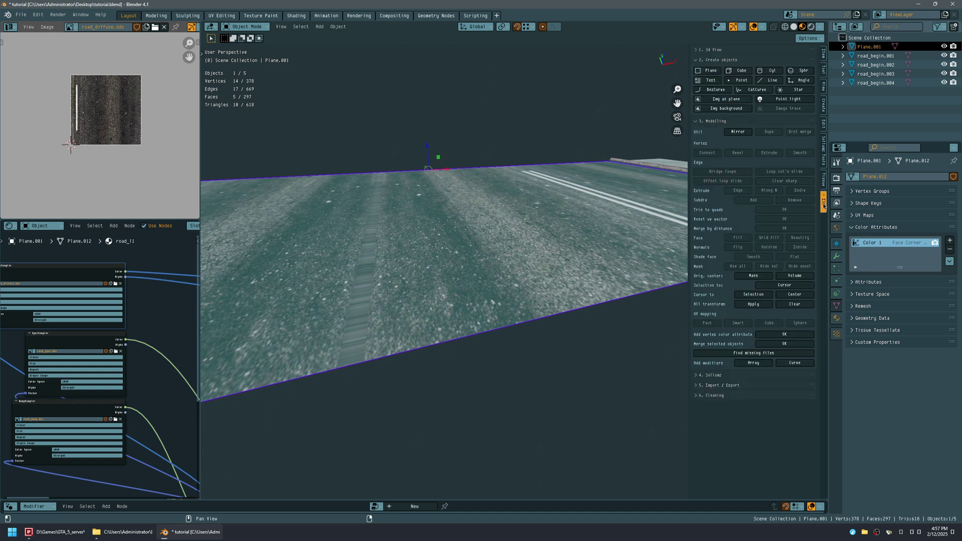
left_click(823, 148)
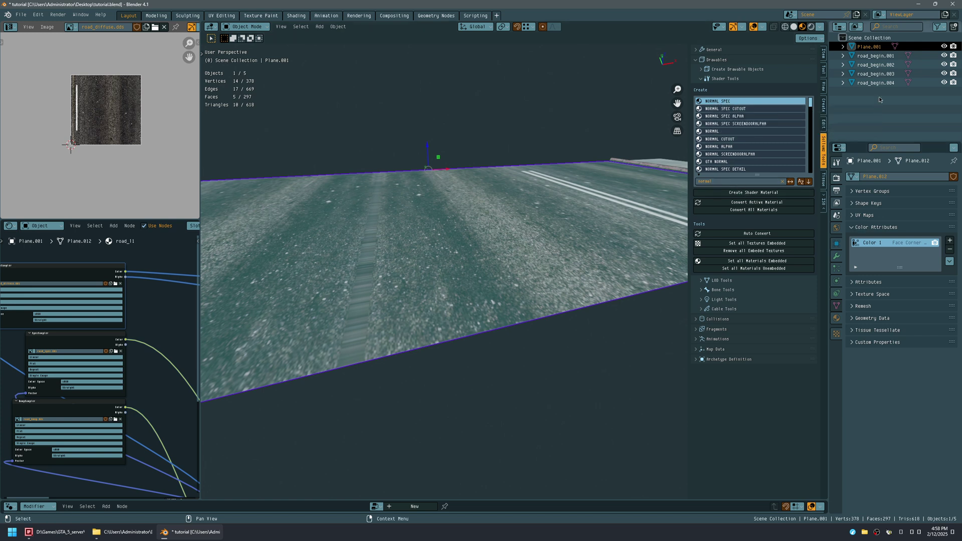
left_click(836, 320)
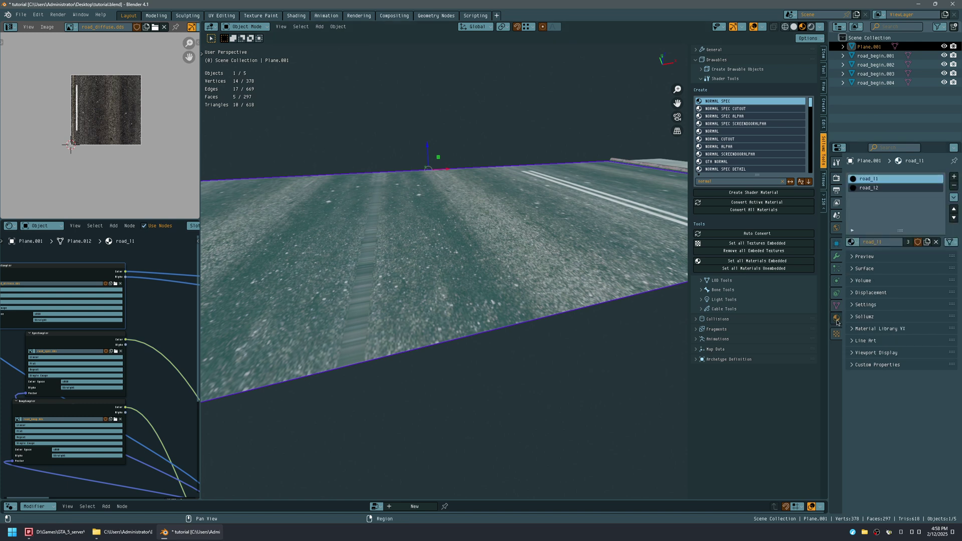
left_click(872, 189)
double_click(875, 189)
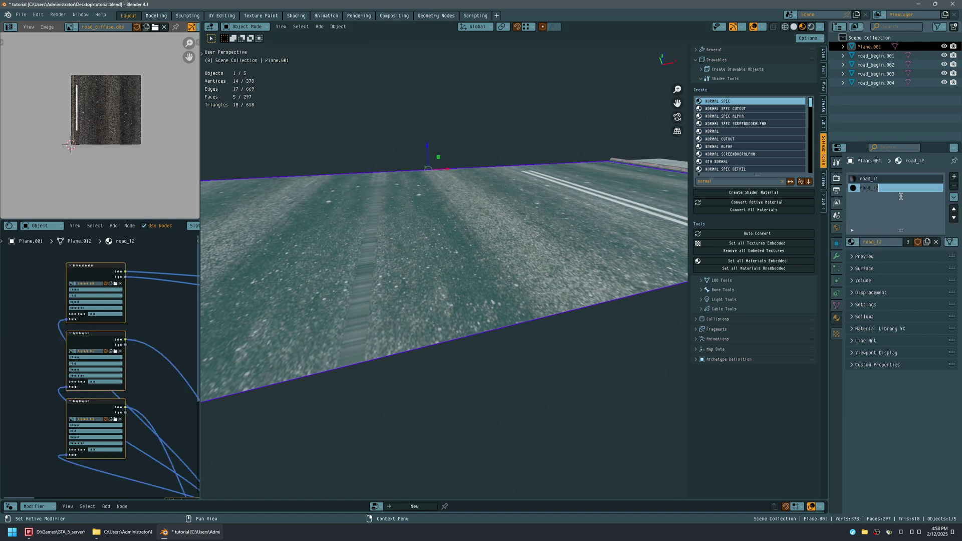
key("BackSpace")
key("Return")
Step: Assign the median material to the narrow strip face between the road sections, saving the file along the way
key("Tab")
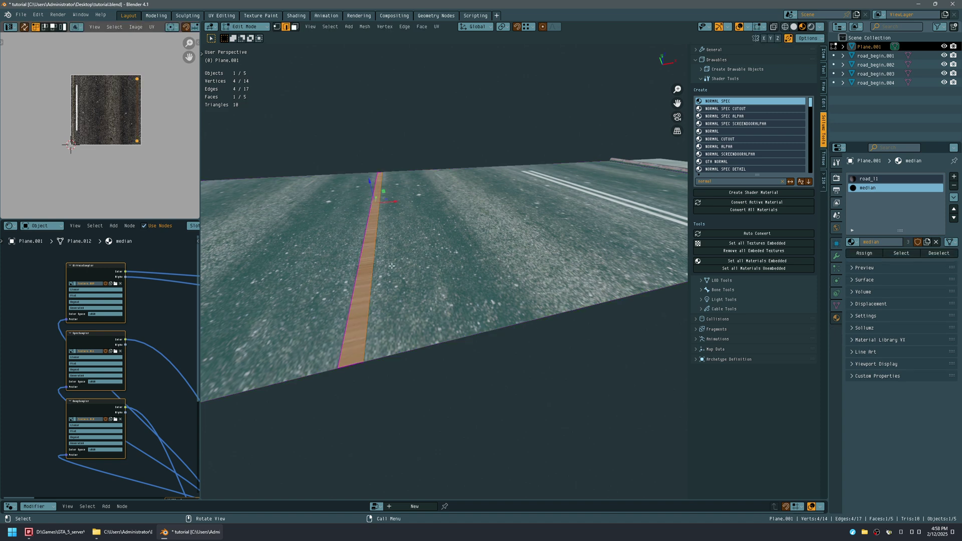
left_click(375, 223)
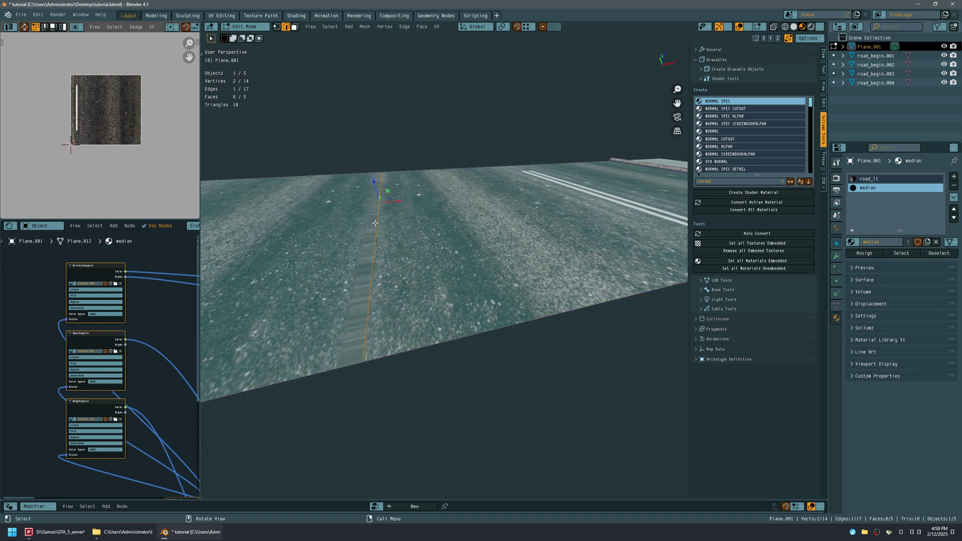
key("3")
left_click(372, 226)
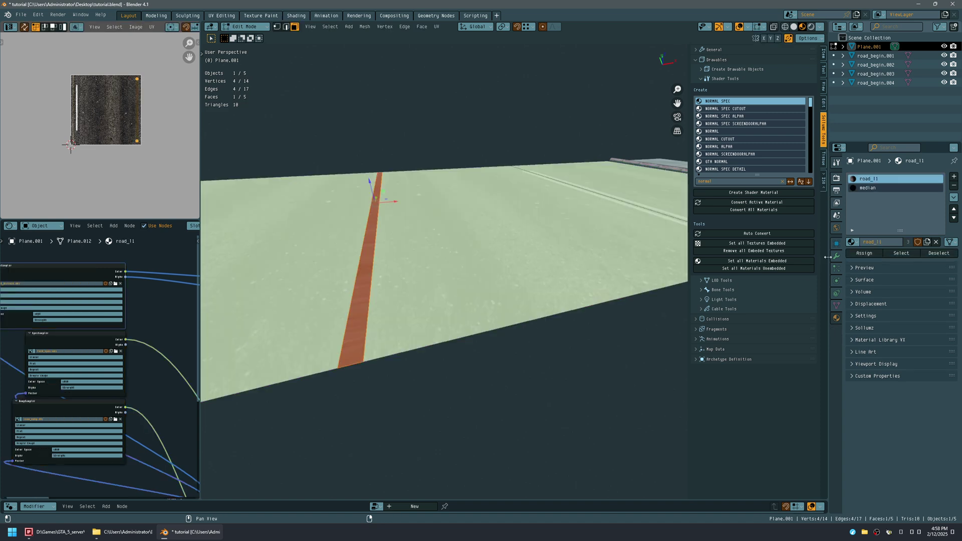
middle_click_drag(270, 300, 292, 305)
key("ctrl+s")
middle_click_drag(156, 315, 187, 317)
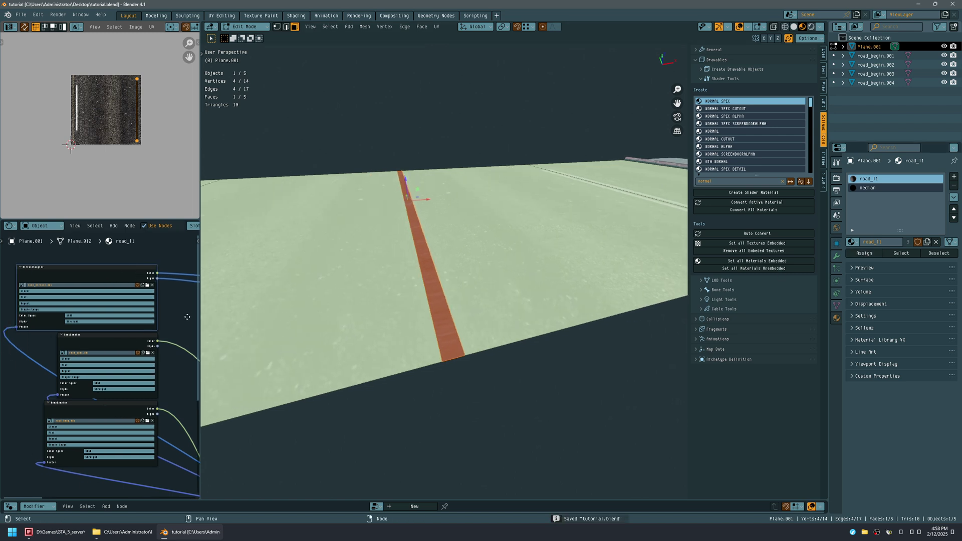
scroll(67, 310, "up", 9)
scroll(65, 310, "down", 4)
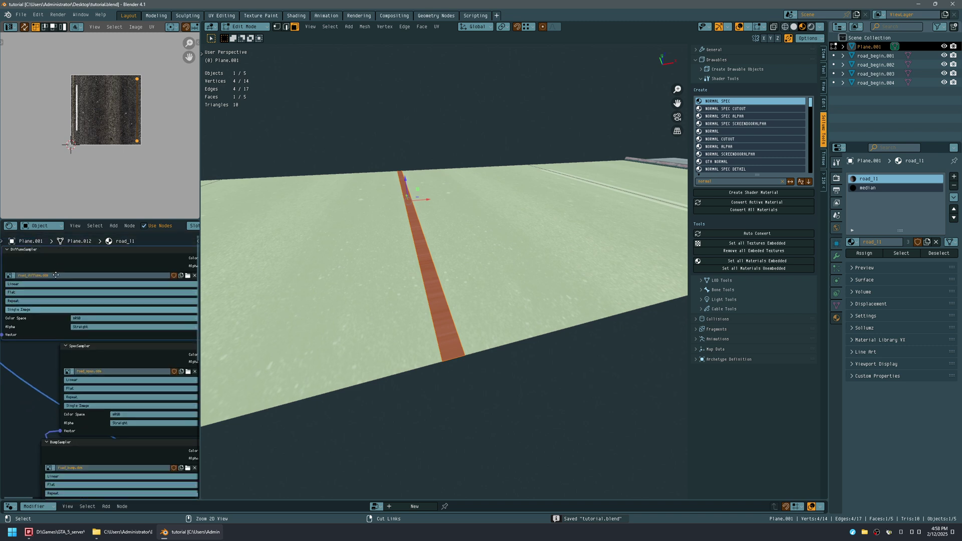
left_click(867, 188)
left_click(870, 254)
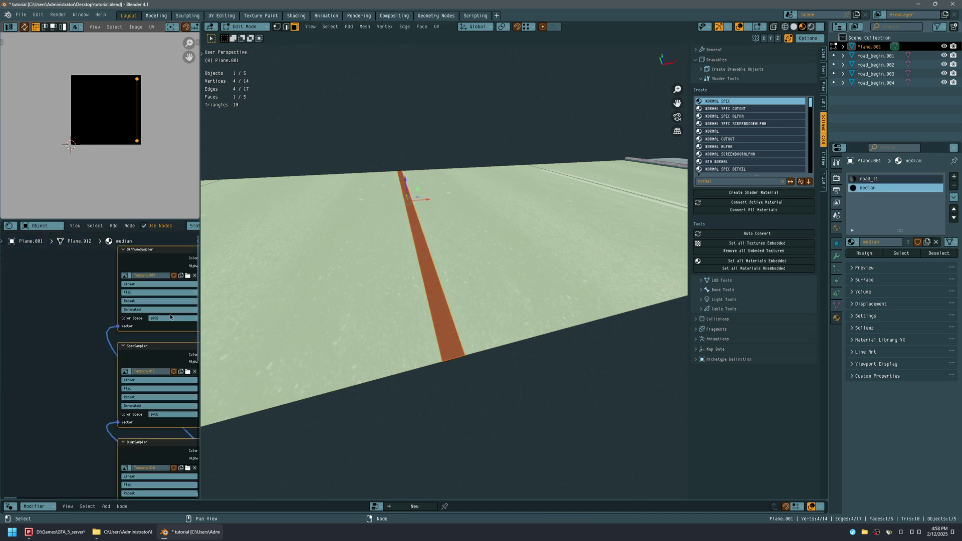
Step: Check the road mesh's UV maps and color attributes
left_click(837, 306)
left_click(864, 215)
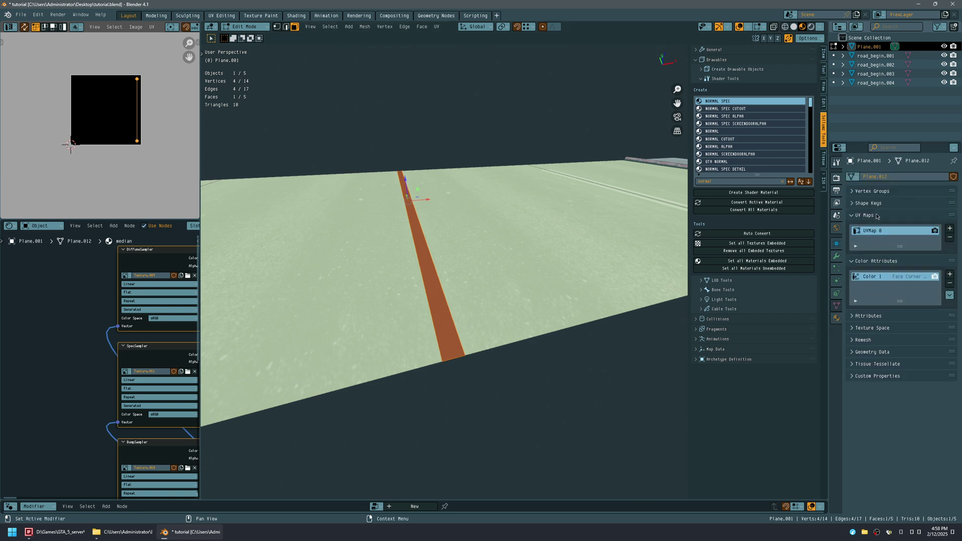
left_click(865, 215)
left_click(876, 227)
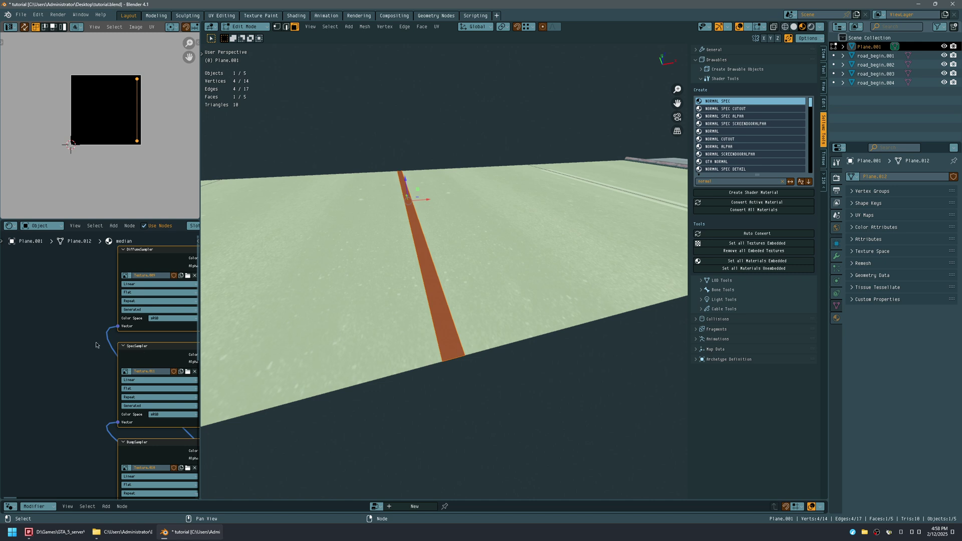
Step: Load road_marking_diffuse.dds from the markings folder into the median material's DiffuseSampler node
key("ctrl+space")
scroll(418, 247, "down", 1)
scroll(418, 247, "down", 2)
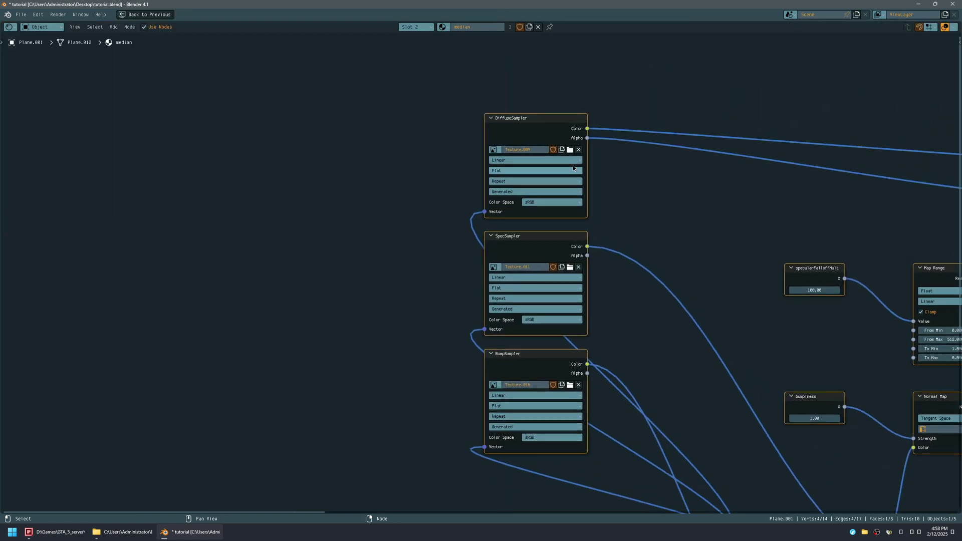
left_click(570, 150)
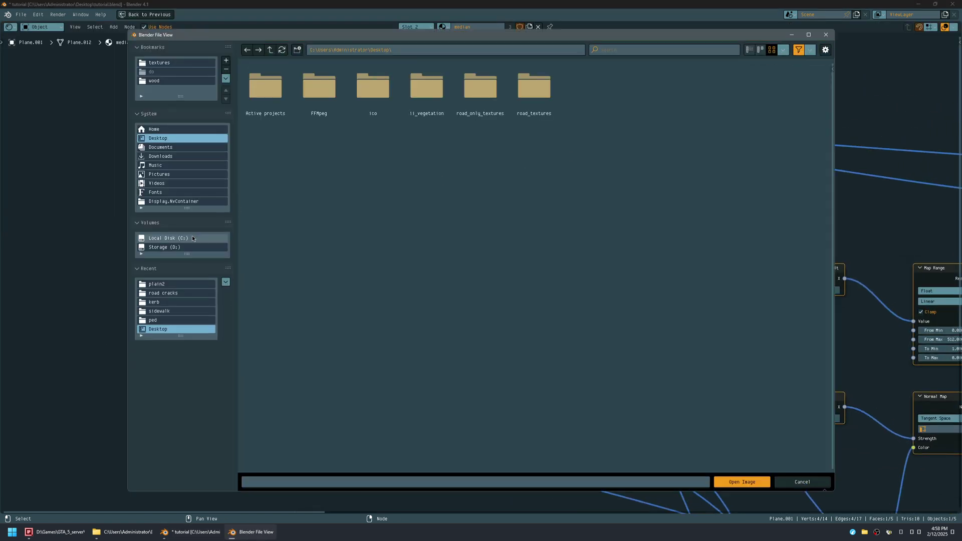
left_click(179, 293)
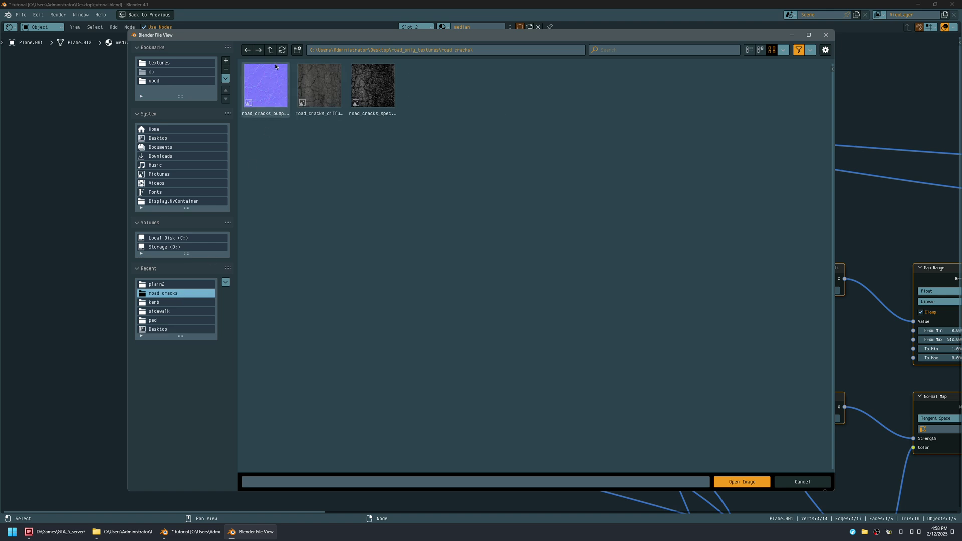
left_click(270, 49)
double_click(379, 101)
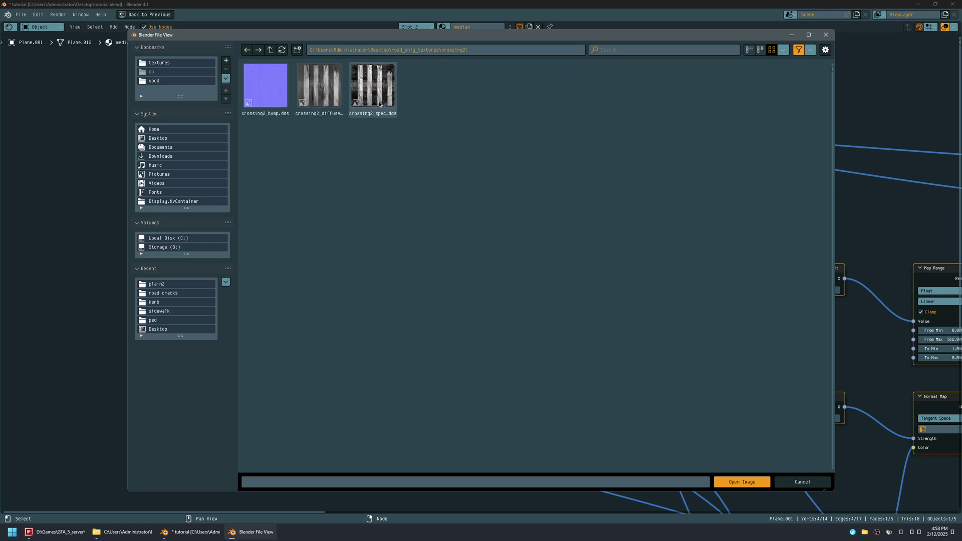
key("BackSpace")
double_click(425, 94)
key("BackSpace")
double_click(474, 96)
key("BackSpace")
double_click(525, 97)
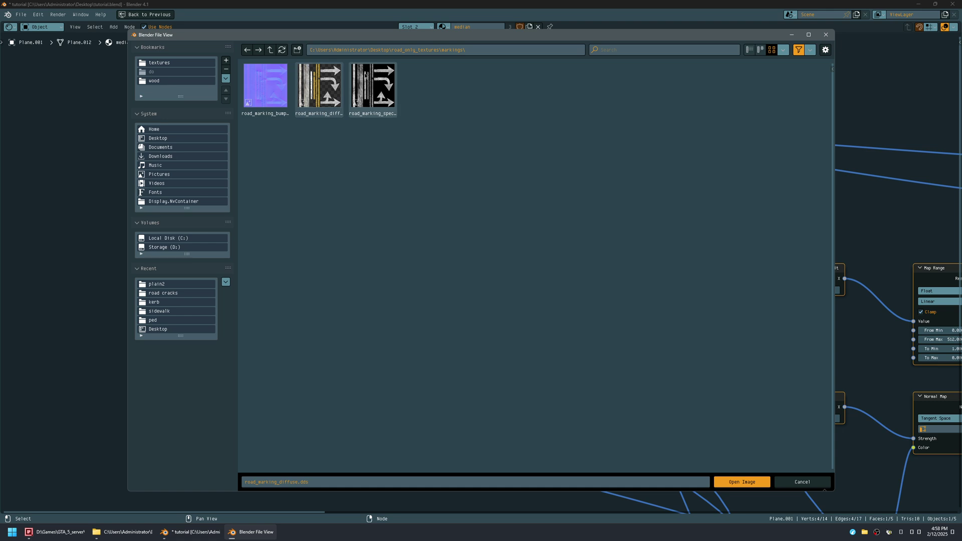
double_click(319, 87)
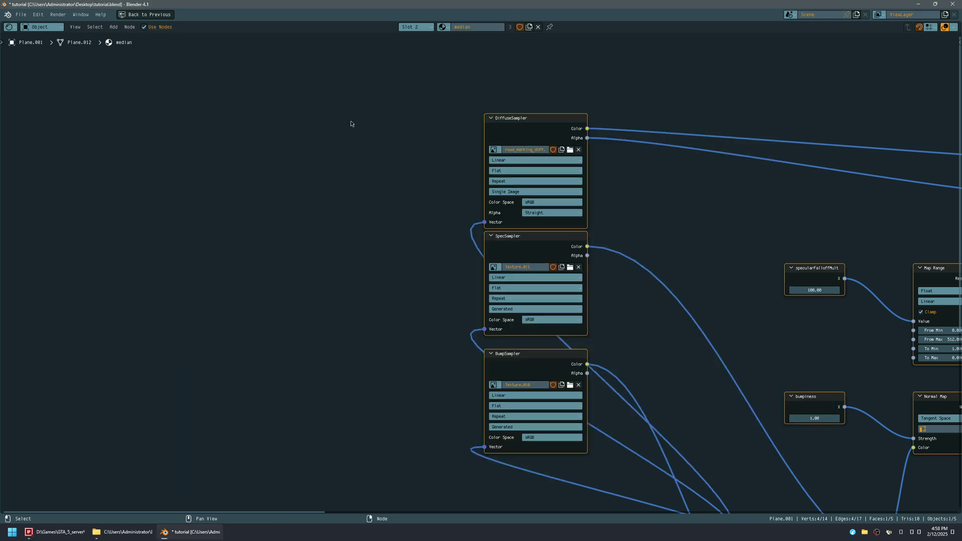
Step: Load the road_marking spec texture into SpecSampler and the road_marking bump texture into BumpSampler from the markings folder, and save the file
left_click(569, 268)
left_click(170, 284)
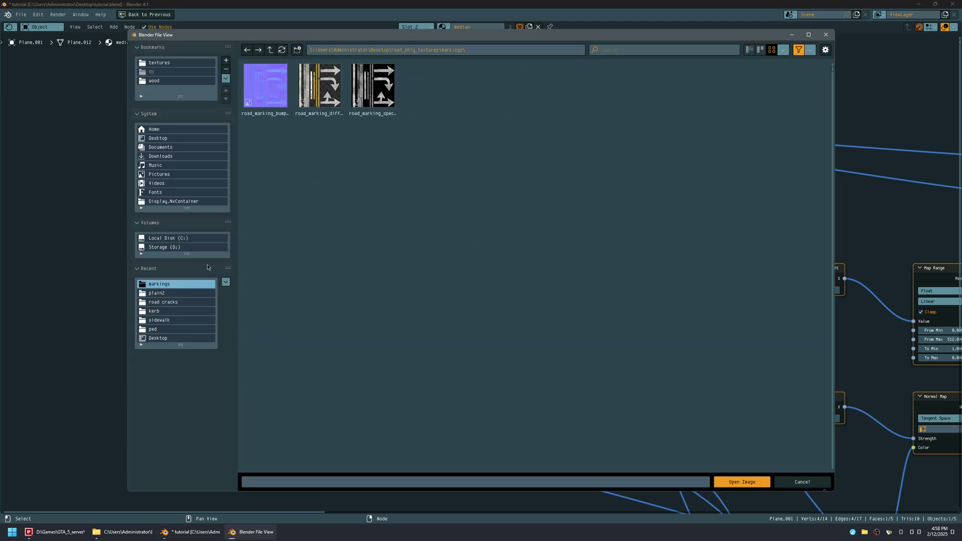
double_click(371, 102)
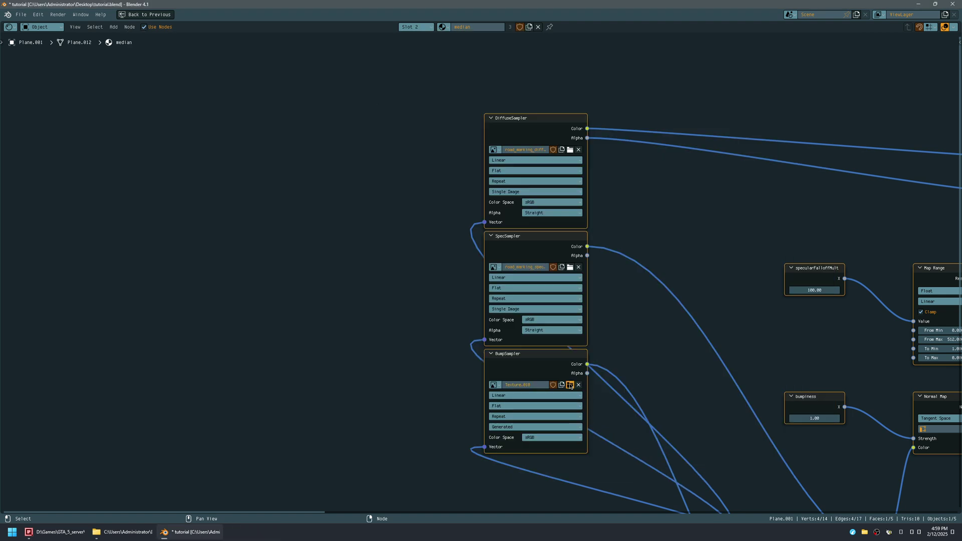
left_click(569, 385)
left_click(187, 282)
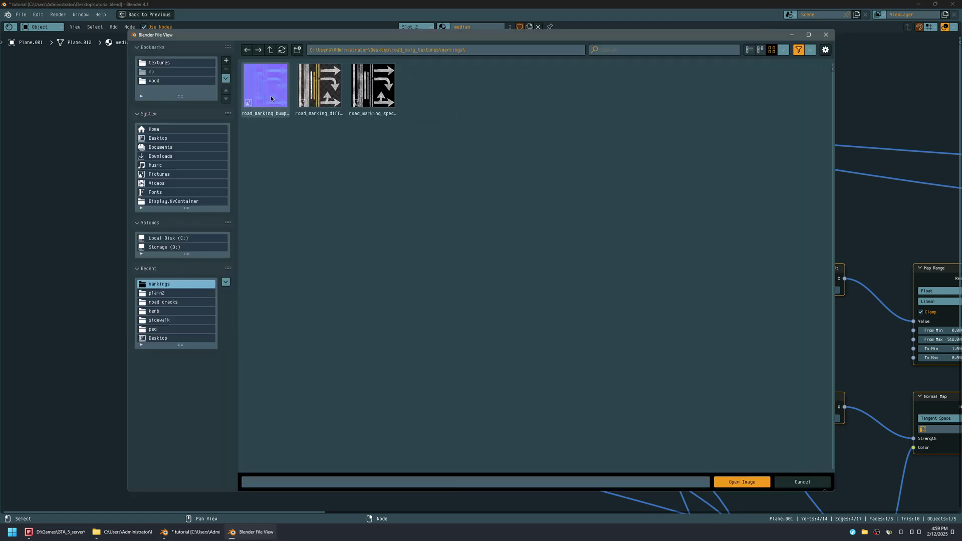
double_click(271, 95)
key("ctrl+s")
key("ctrl+space")
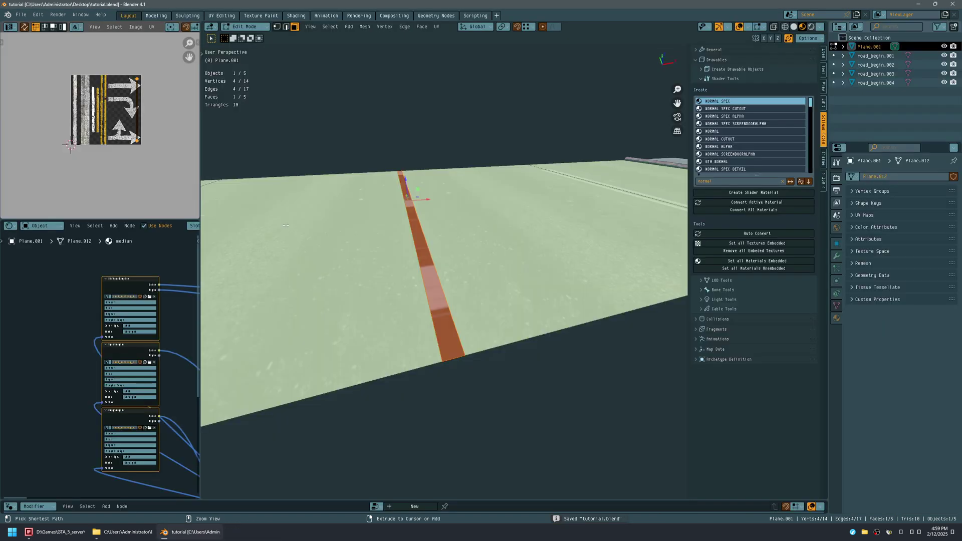
Step: Move the median face's UVs onto the yellow lines of the road marking texture
middle_click_drag(382, 224, 372, 253)
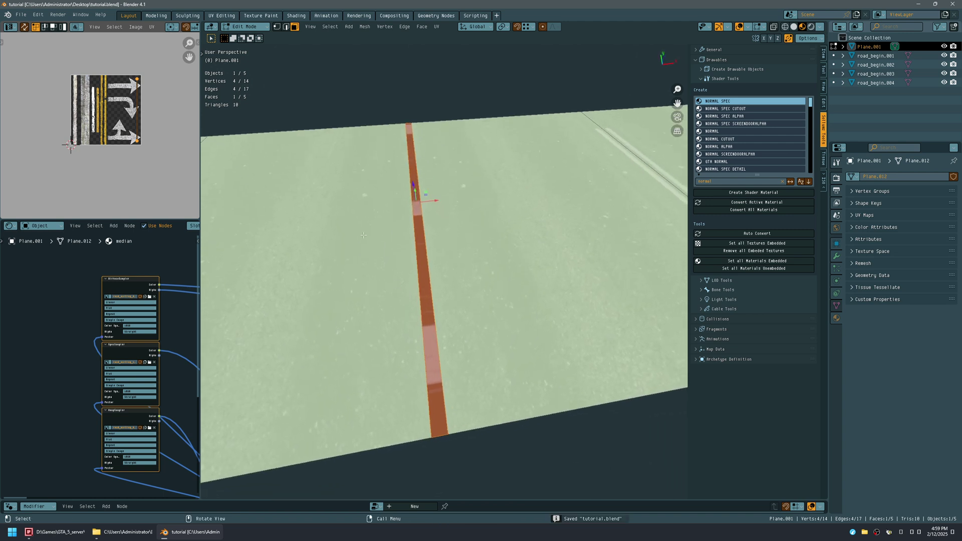
left_click_drag(134, 280, 120, 282)
left_click(120, 282)
middle_click_drag(118, 148, 120, 163)
middle_click_drag(396, 266, 534, 257)
key("n")
key("shift+alt+z")
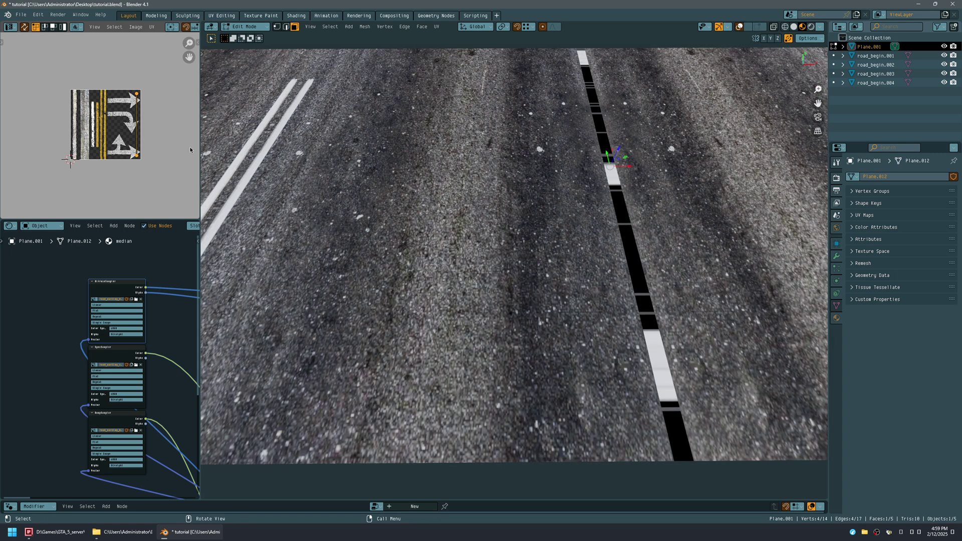
key("shift+alt+z")
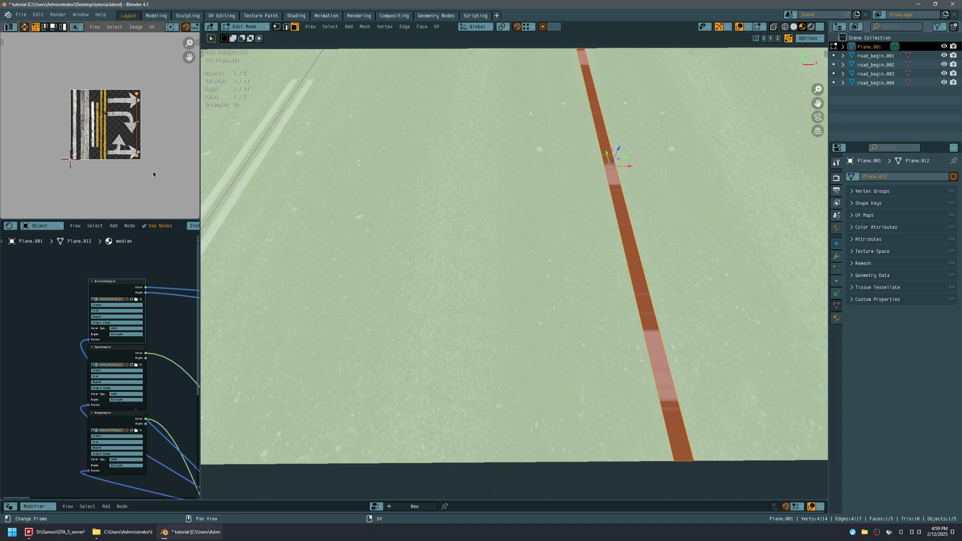
key("g")
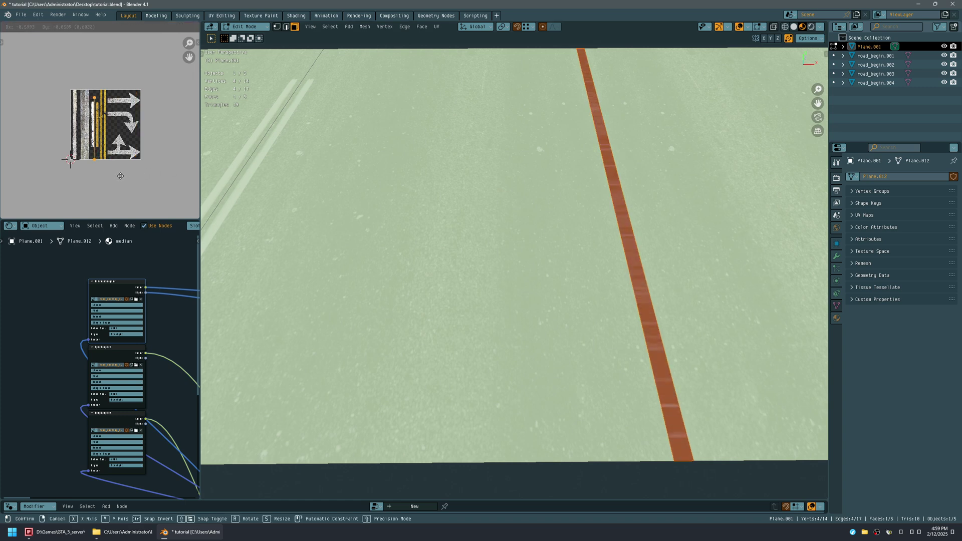
left_click(143, 174)
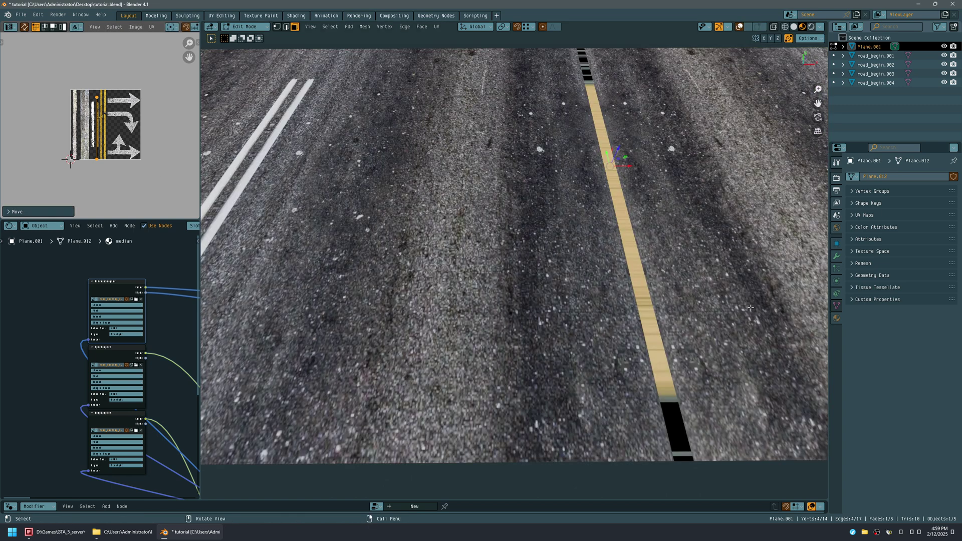
Step: Apply a cube projection to the UVs of the median strip face
key("n")
left_click(824, 182)
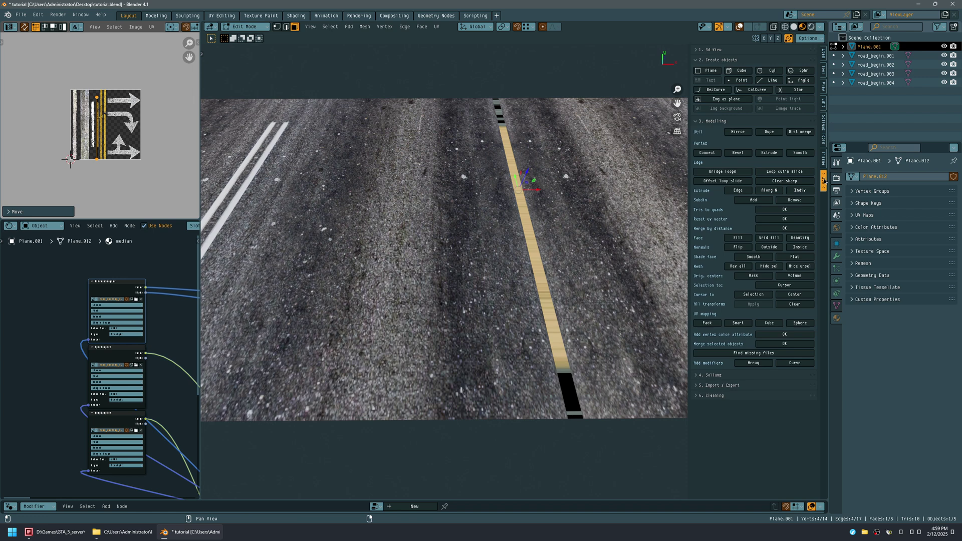
left_click(770, 323)
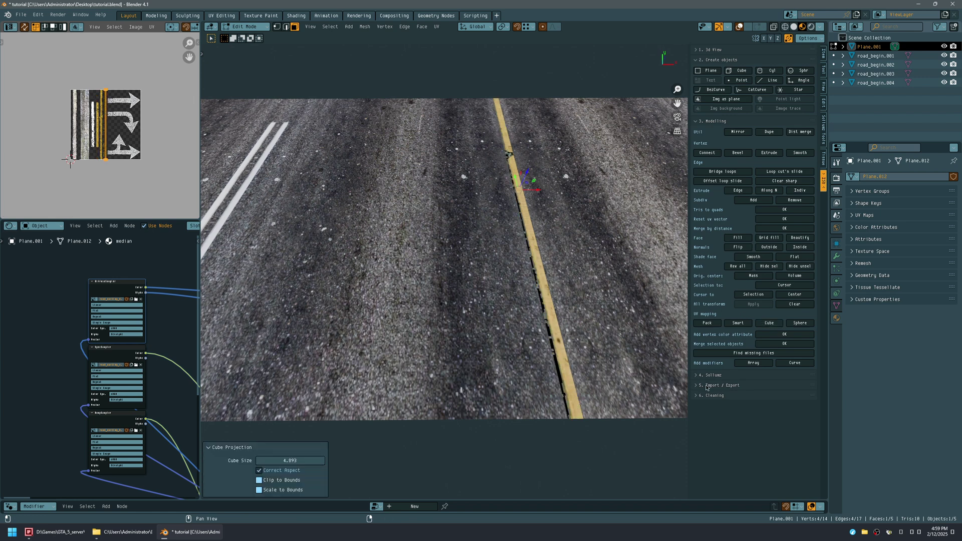
key("n")
scroll(584, 253, "down", 2)
middle_click_drag(661, 238, 549, 254, "shift")
scroll(129, 186, "up", 4)
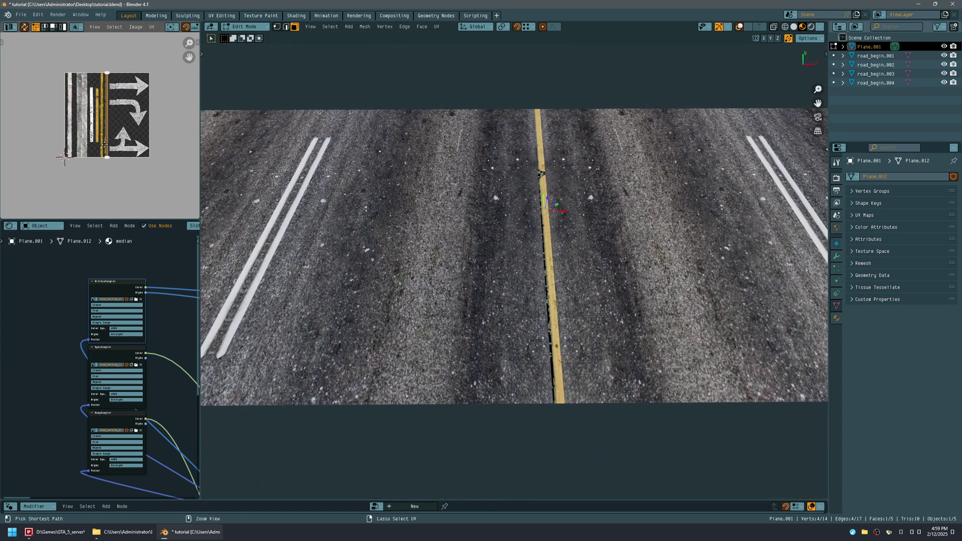
Step: Enlarge the UV editor, scale up the median's UV strip and shift it towards the middle of the double yellow lines
middle_click_drag(124, 96, 128, 129)
left_click_drag(143, 218, 143, 490)
scroll(122, 299, "up", 4)
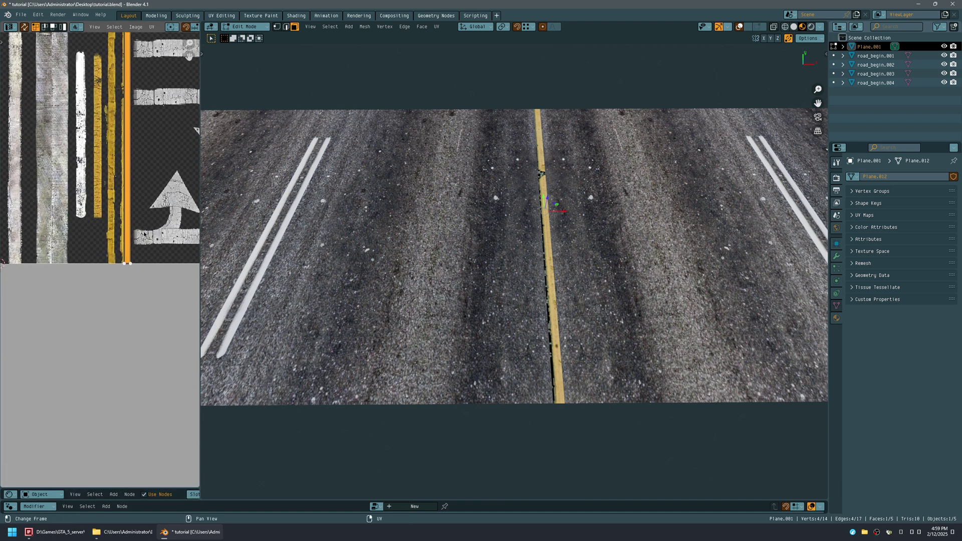
middle_click_drag(144, 233, 119, 354)
key("s")
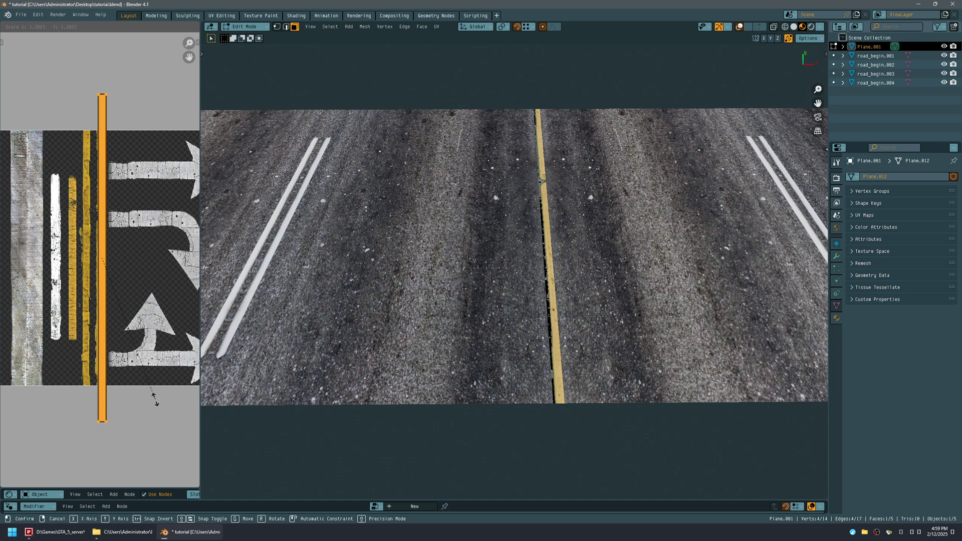
left_click(6, 421)
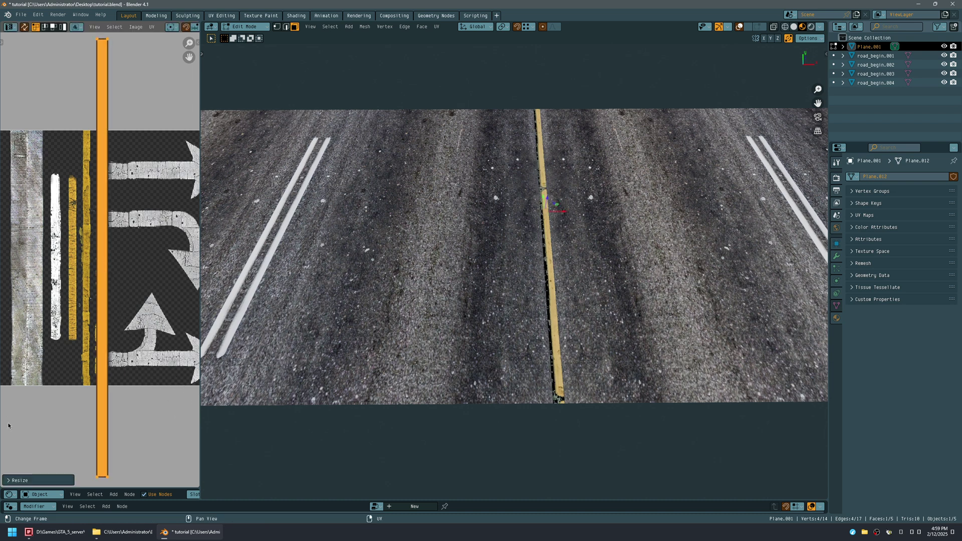
key("g")
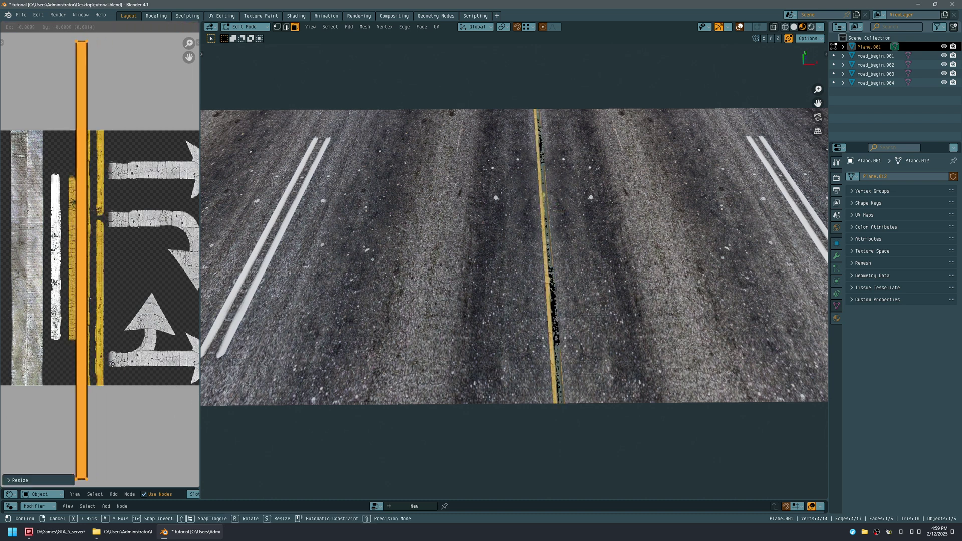
left_click(144, 357)
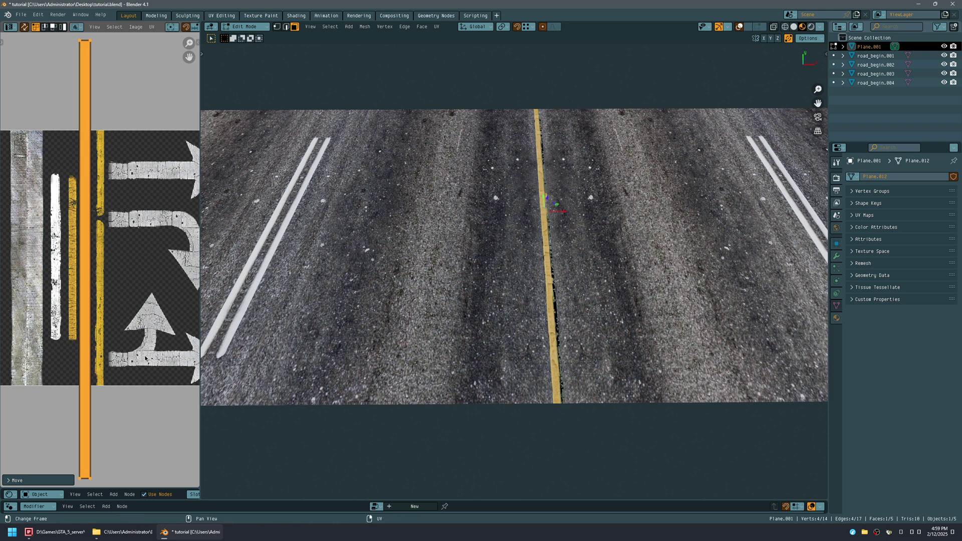
Step: Scale the median's UV strip up further and re-centre it between the long yellow lines
key("s")
left_click(159, 391)
key("g")
left_click(125, 385)
key("s")
left_click(151, 405)
key("g")
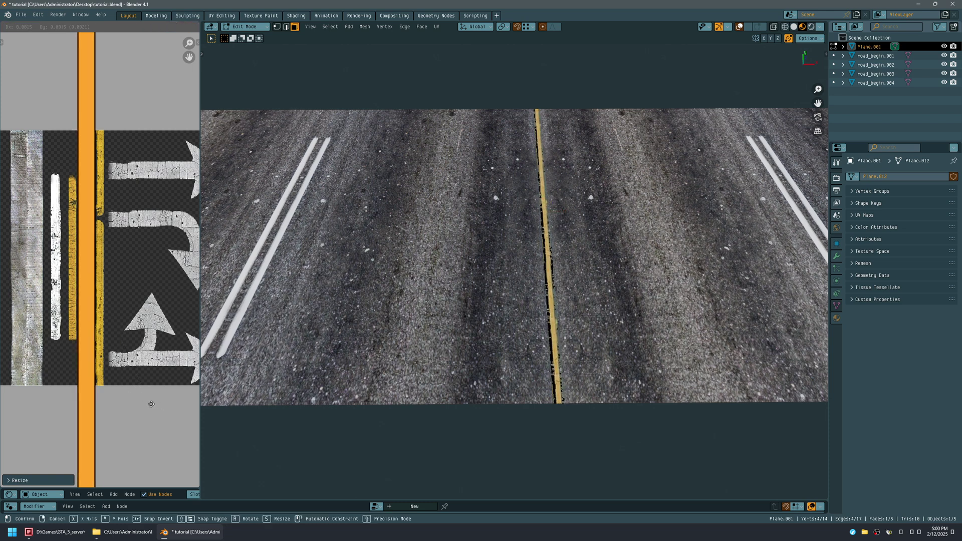
left_click(150, 405)
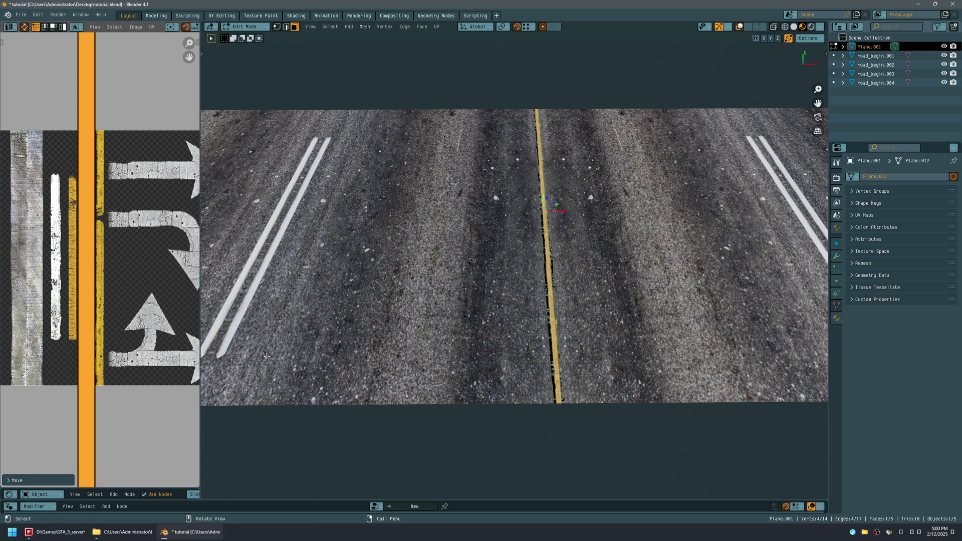
Step: Stretch the median's UV strip lengthwise by moving its upper end vertices upward along the Y axis
scroll(185, 353, "down", 2)
middle_click_drag(537, 270, 565, 223, "shift")
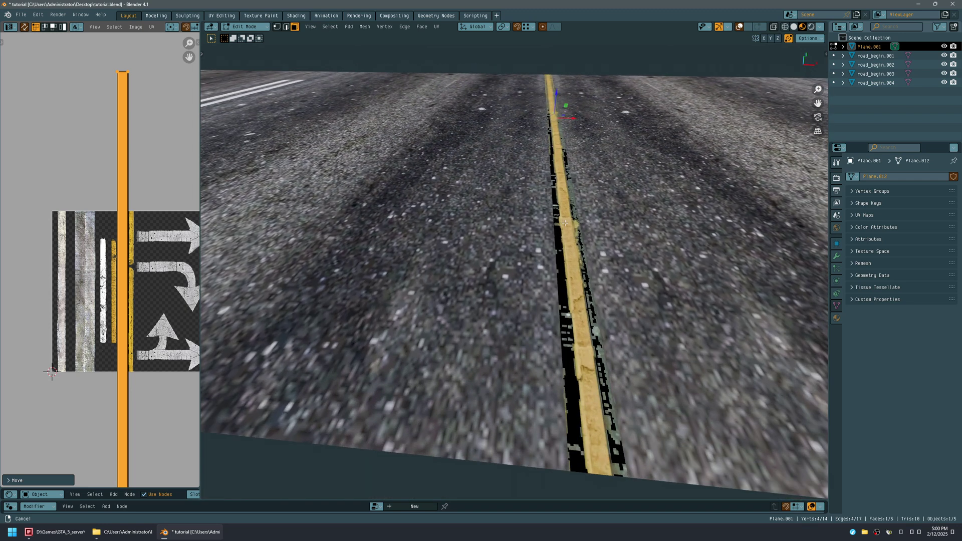
scroll(154, 211, "down", 1)
scroll(149, 188, "down", 1)
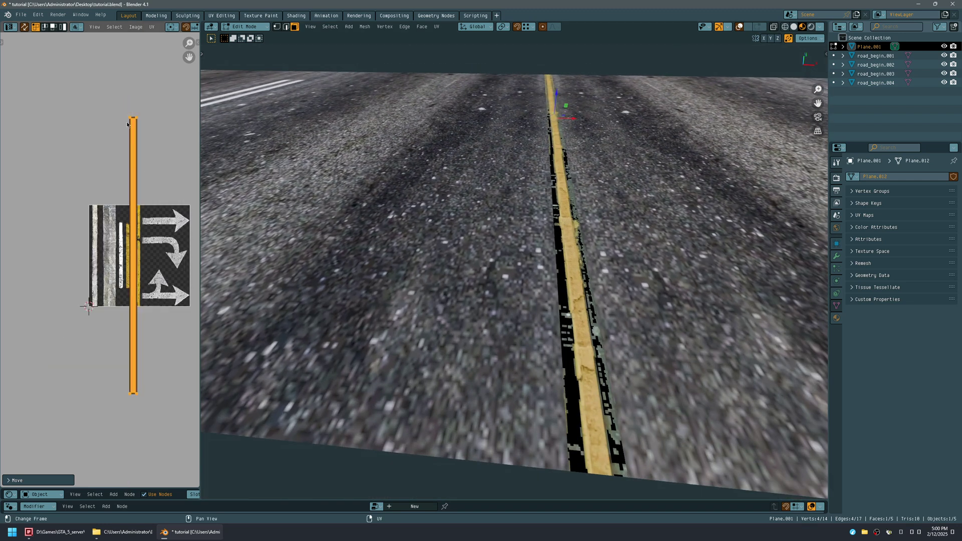
left_click_drag(156, 131, 152, 128)
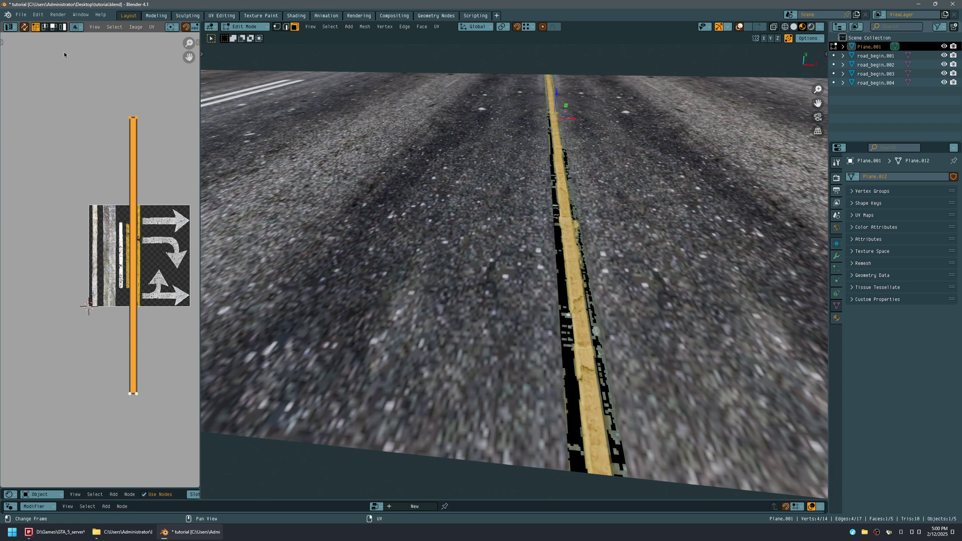
scroll(110, 98, "down", 1)
middle_click_drag(118, 116, 74, 263)
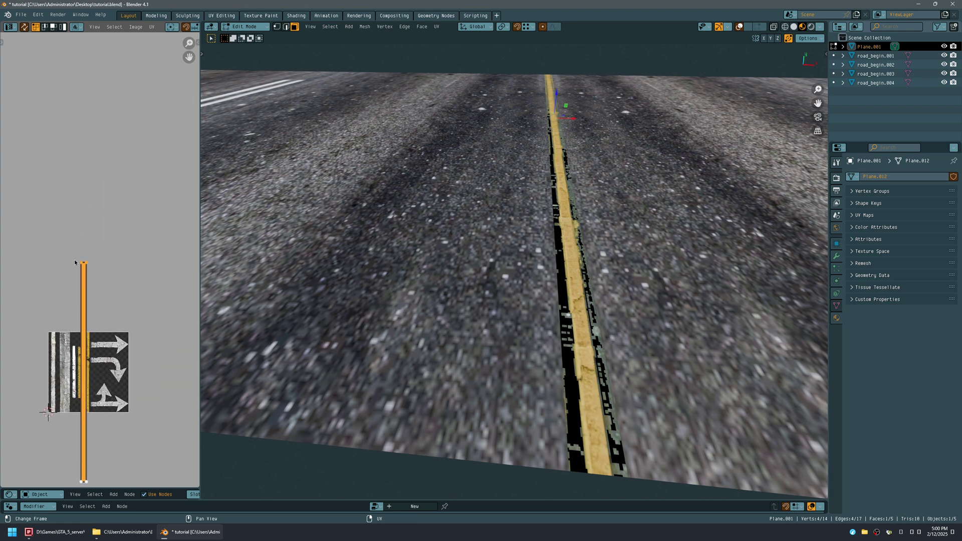
key("g")
key("y")
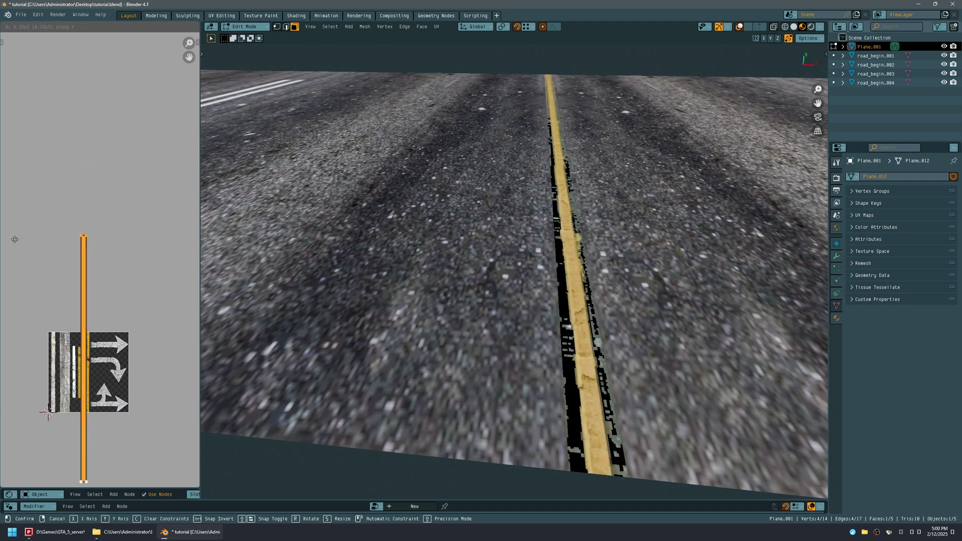
left_click(18, 194)
Step: Shift the whole median UV strip along the X axis so that it covers both yellow lines
scroll(375, 339, "down", 6)
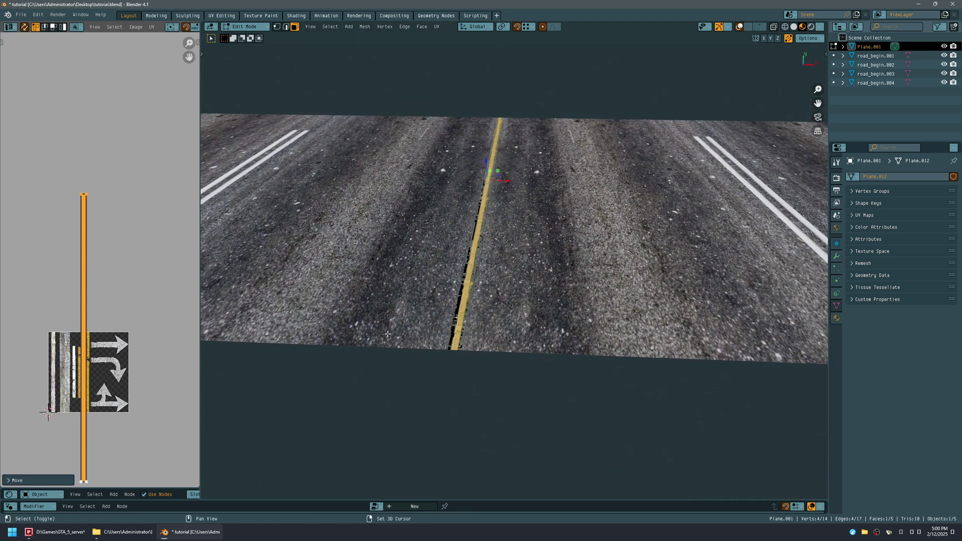
middle_click_drag(387, 333, 413, 404, "shift")
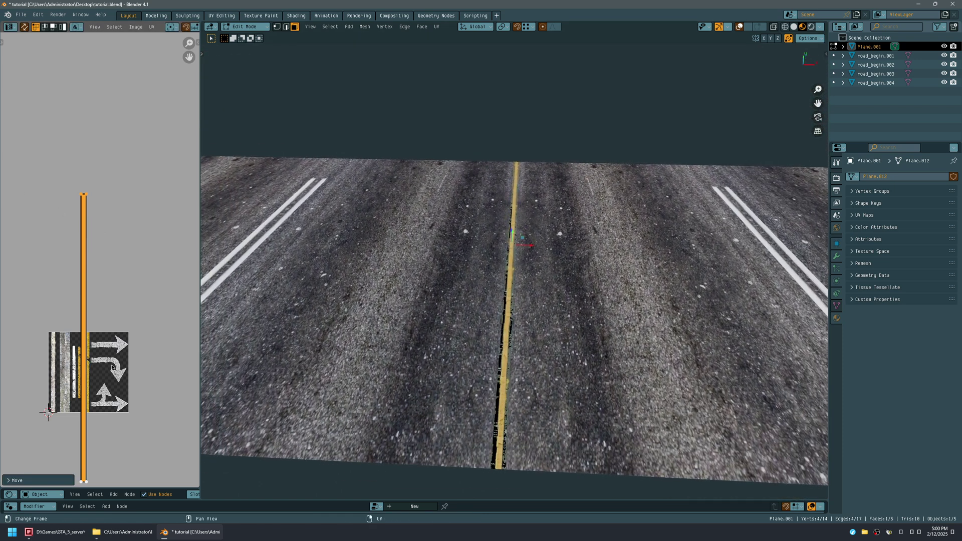
key("g")
key("x")
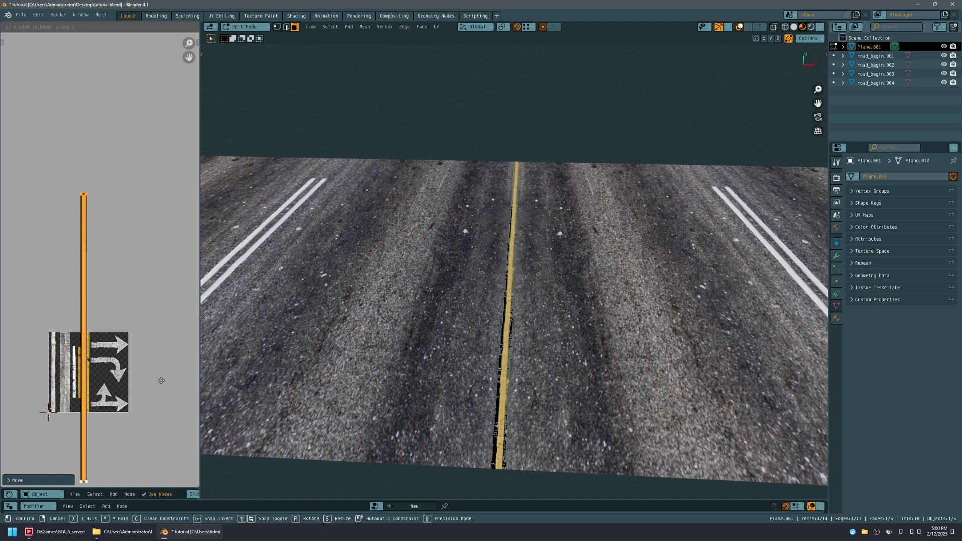
left_click(150, 378)
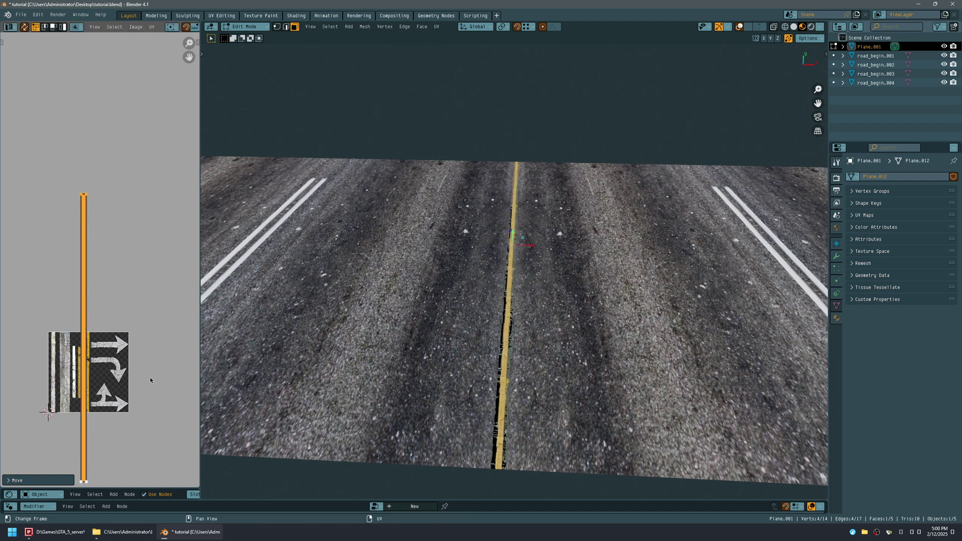
key("g")
key("x")
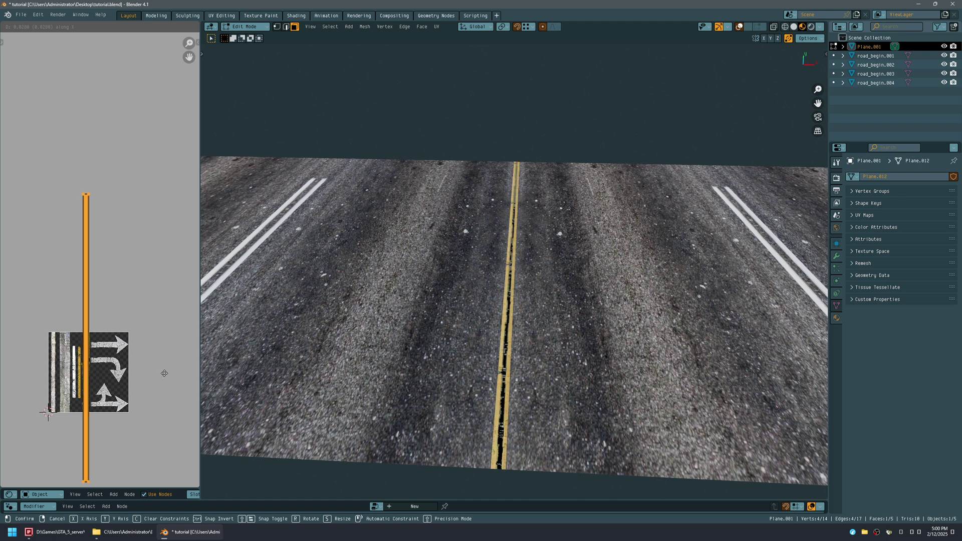
left_click(165, 375)
Step: Scale up the median's UV strip for narrower yellow lines and nudge it along the X axis to centre them
key("s")
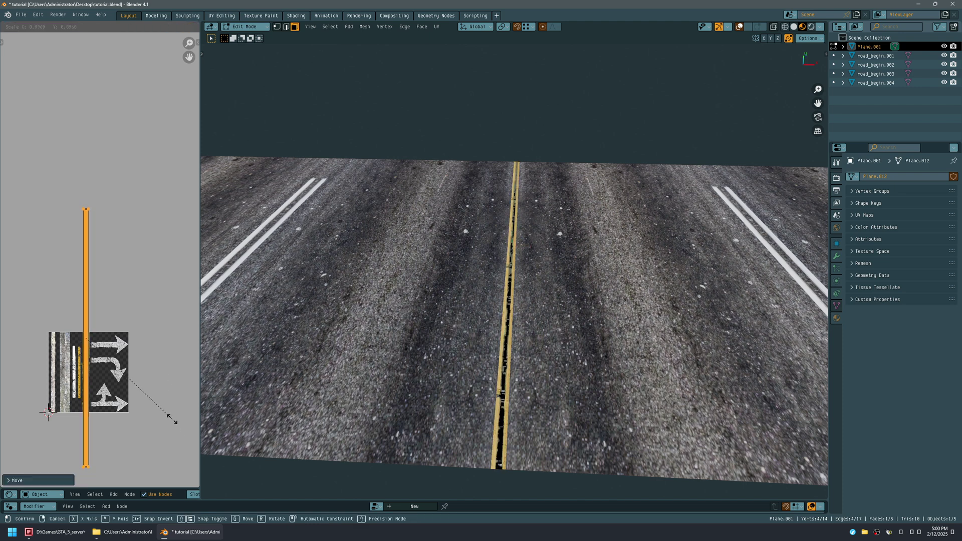
left_click(93, 447)
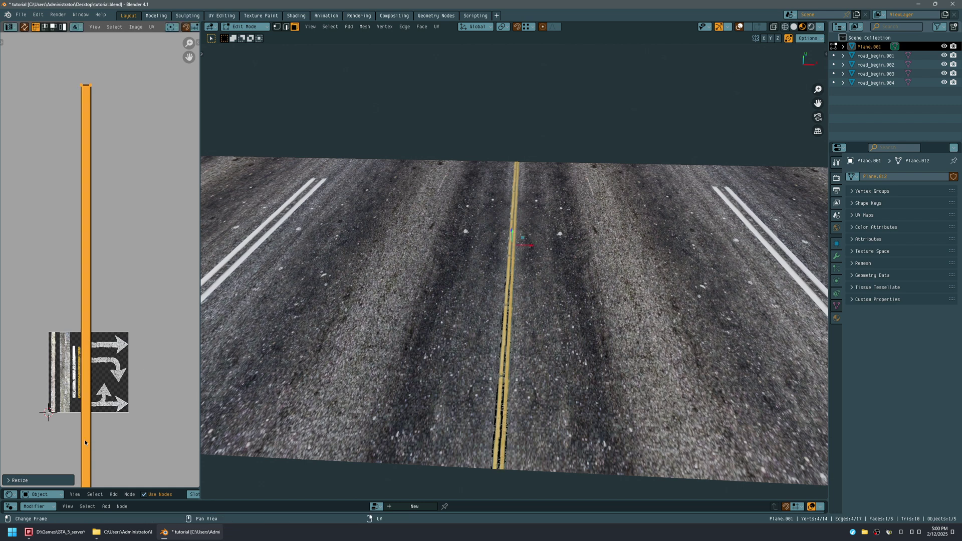
key("g")
key("x")
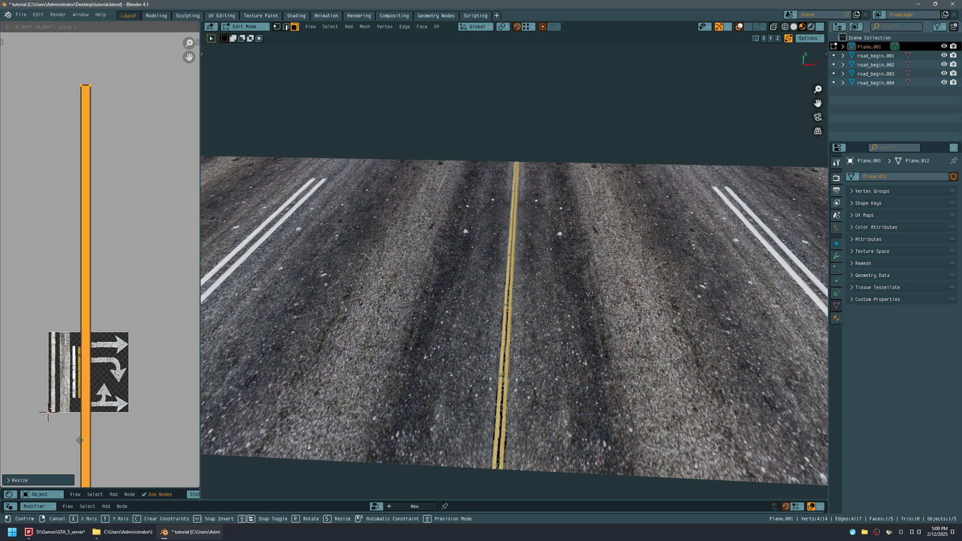
left_click(80, 440)
Step: Save the file and return to Object Mode to review the whole road with its median markings
middle_click_drag(346, 350, 350, 387)
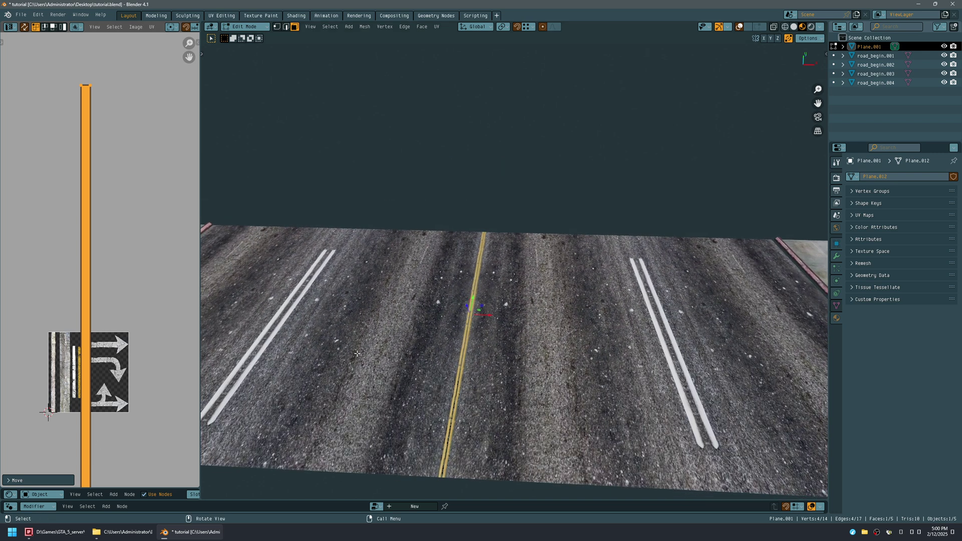
middle_click_drag(363, 348, 426, 381)
key("ctrl+s")
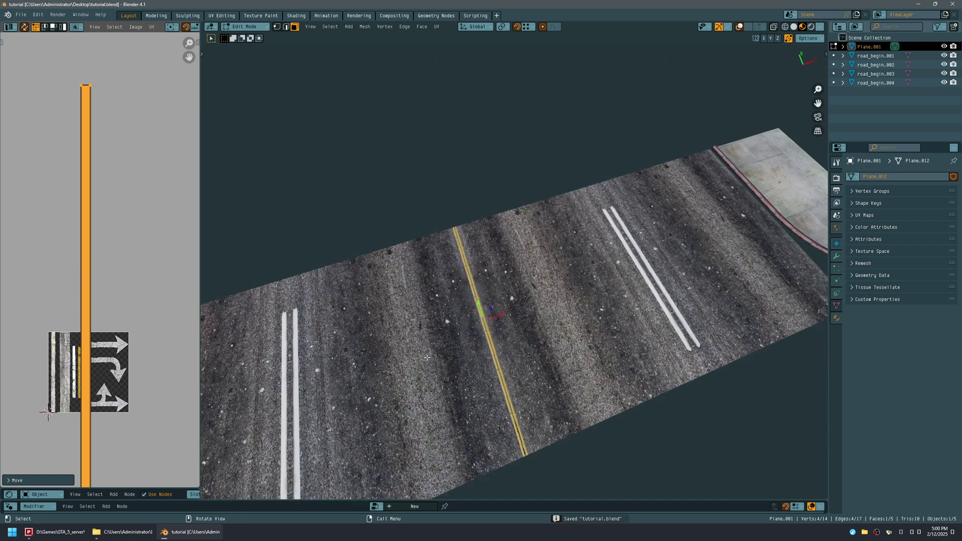
key("Tab")
middle_click_drag(443, 315, 394, 279)
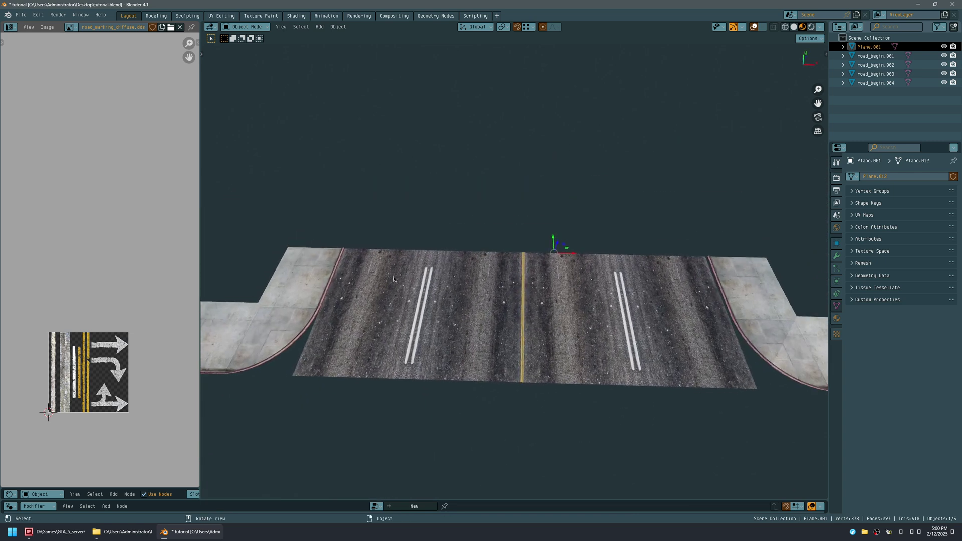
Step: Save the file, then shift only the road section's origin -1.3523 m along X onto the end of the yellow median
middle_click_drag(379, 323, 434, 301)
middle_click_drag(570, 307, 648, 305)
key("ctrl+s")
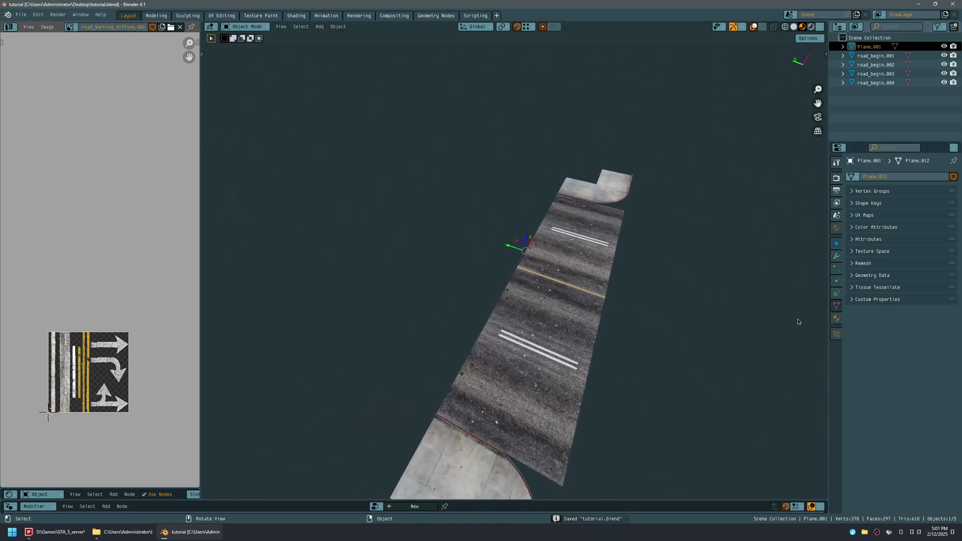
key("n")
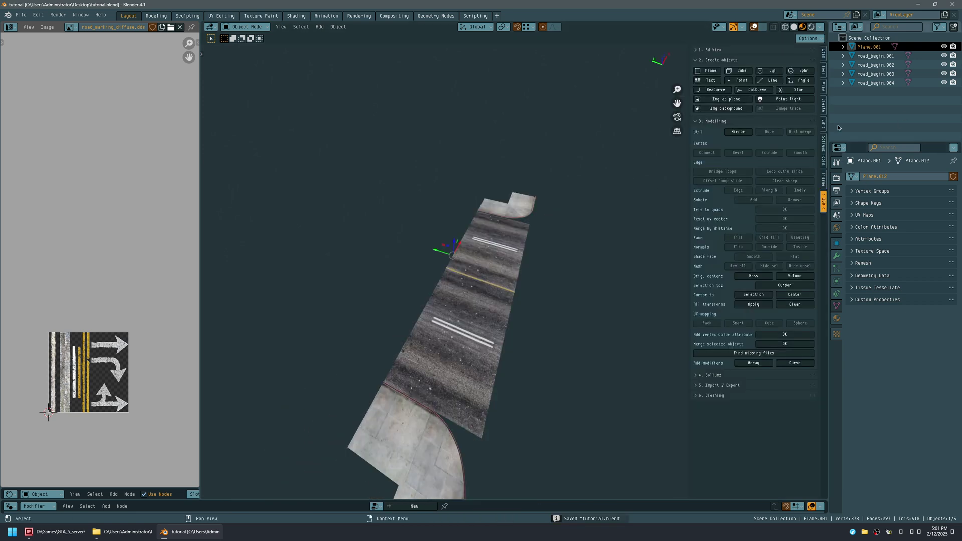
left_click(824, 73)
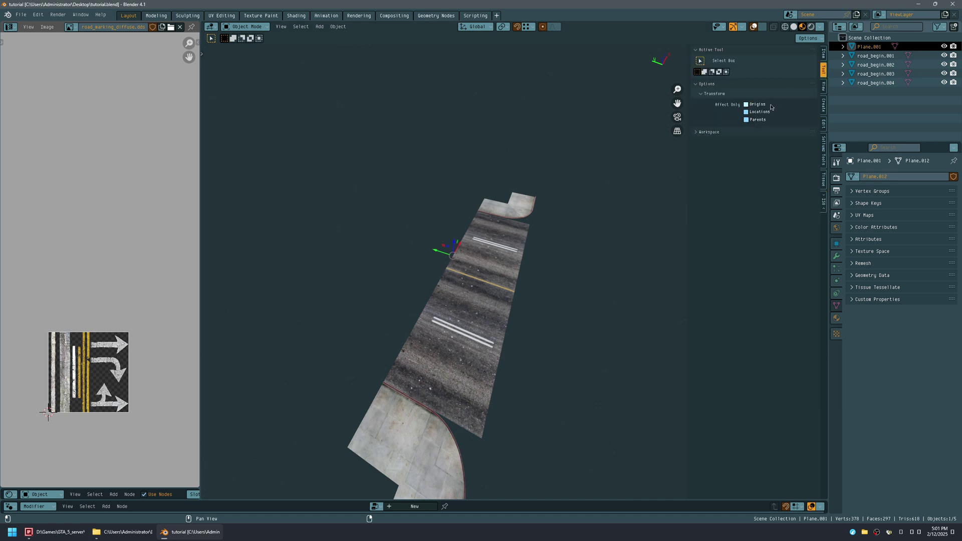
key("g")
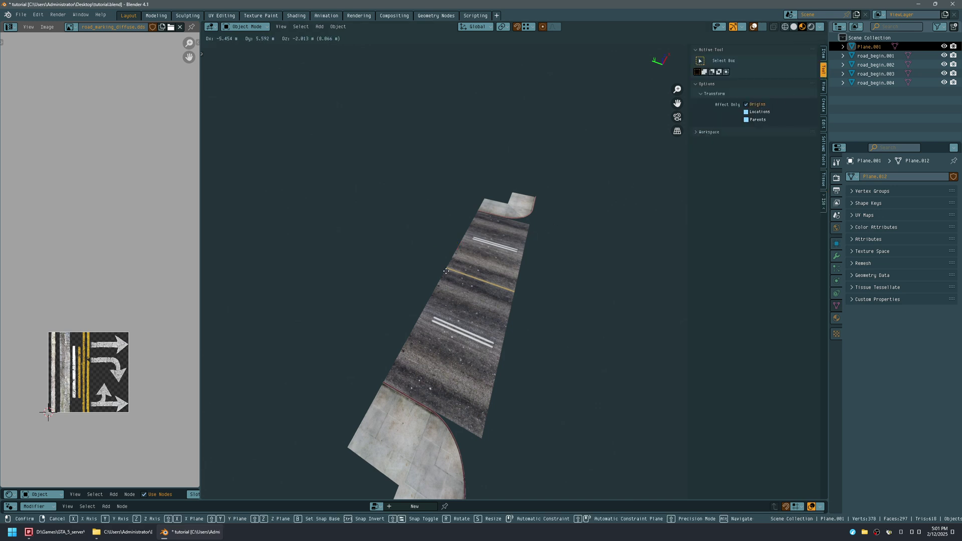
left_click(443, 268)
middle_click_drag(486, 248, 432, 307)
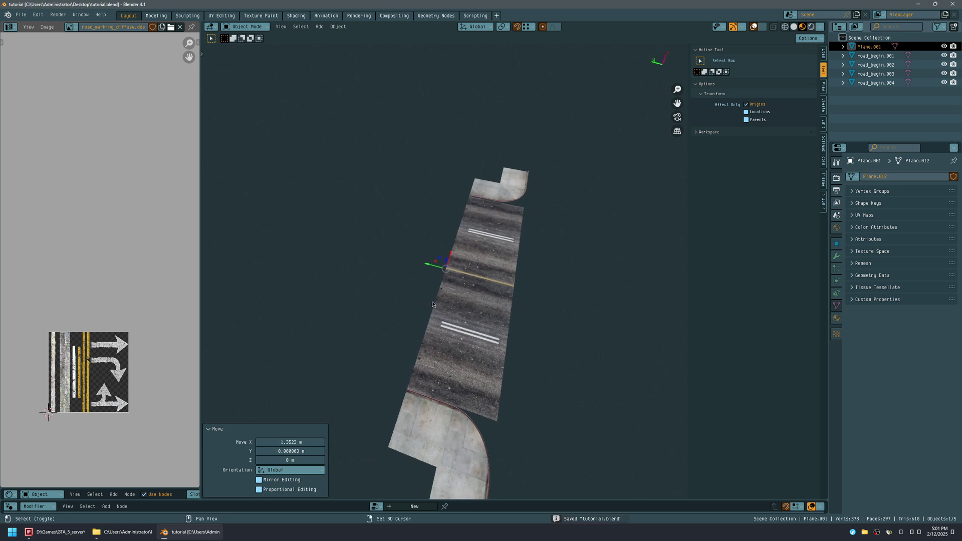
key("shift+d")
key("y")
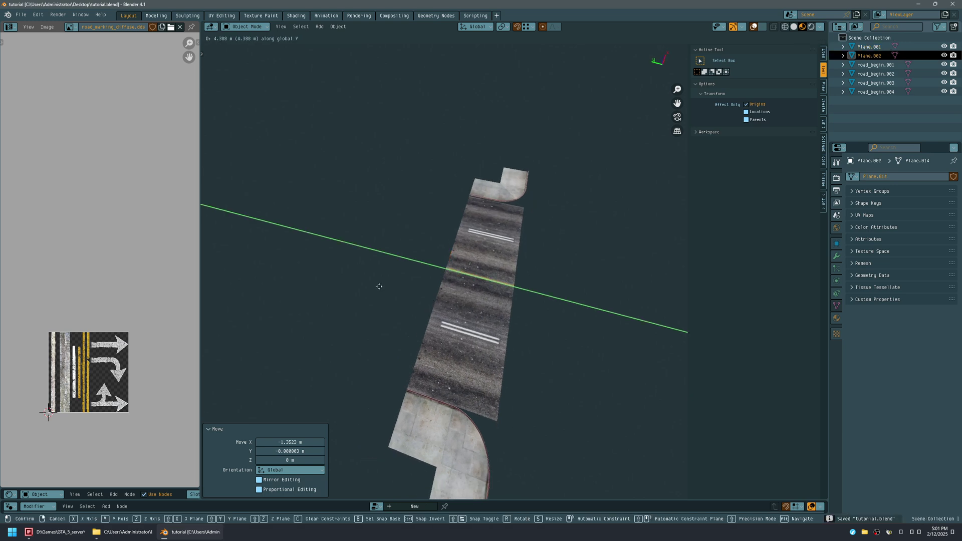
right_click(412, 272)
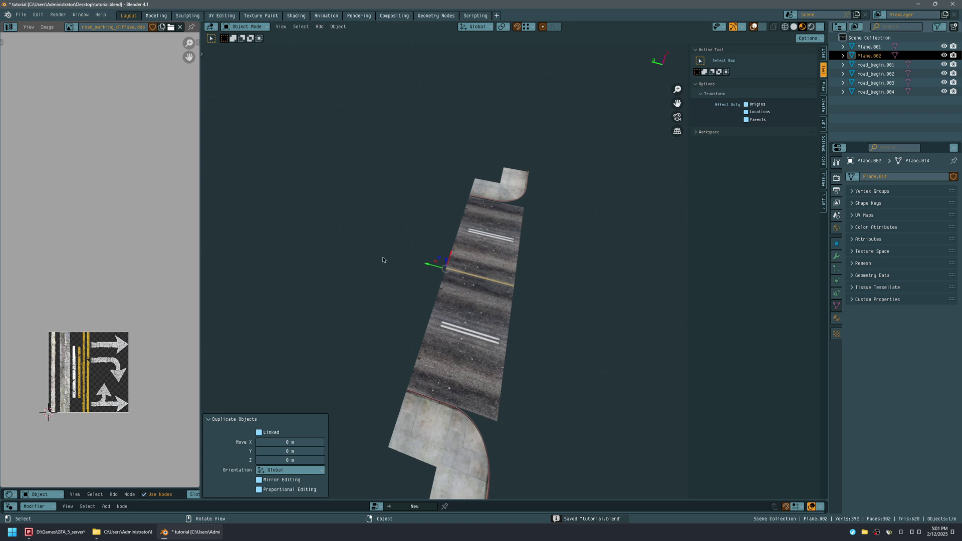
Step: Duplicate the road section and offset the copy -4.8934 m along the Y axis so it adjoins the original's edge
key("shift+d")
key("y")
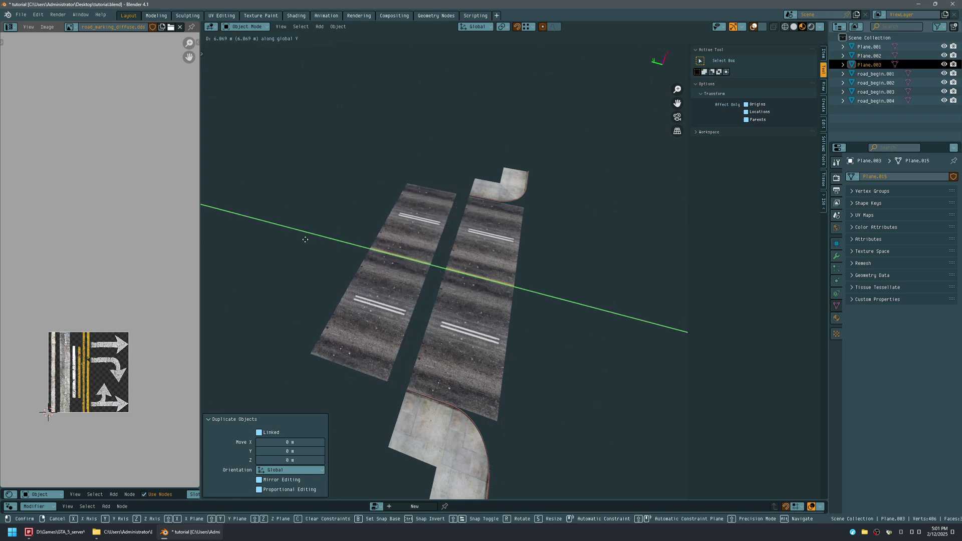
left_click(529, 204)
Step: Maximize the viewport and repeat the offset duplication 16 times to extend the road into a long strip
key("ctrl+space")
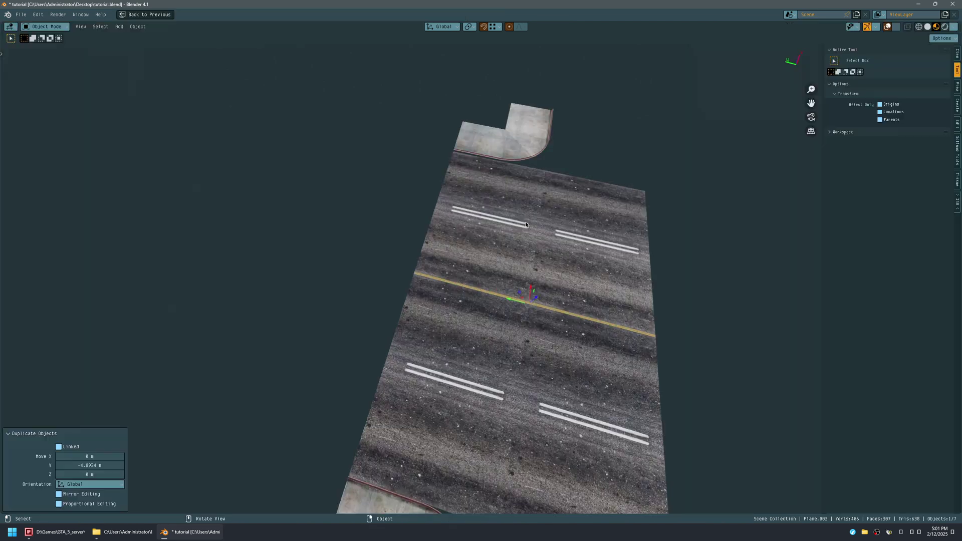
scroll(516, 242, "down", 5)
middle_click_drag(492, 385, 495, 316)
key("shift+r")
key("shift+r")
key("shift+r")
key("shift+r")
key("shift+r")
key("shift+r")
key("shift+r")
key("shift+r")
key("shift+r")
key("shift+r")
key("shift+r")
key("shift+r")
key("shift+r")
key("shift+r")
key("shift+r")
key("shift+r")
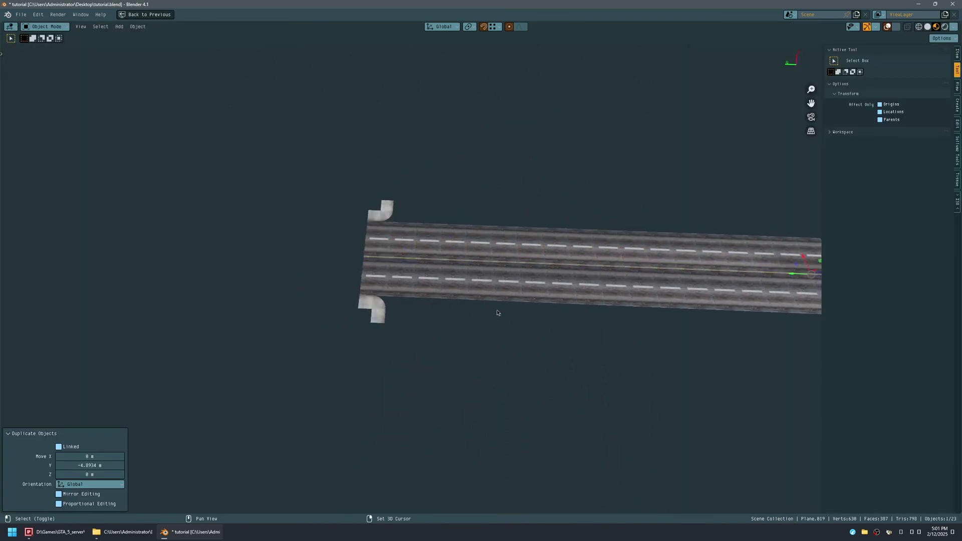
Step: Examine the repeated road strip close up and from several angles, checking how the asphalt, lane markings and median tile
key("shift+alt+z")
middle_click_drag(522, 297, 453, 296, "shift")
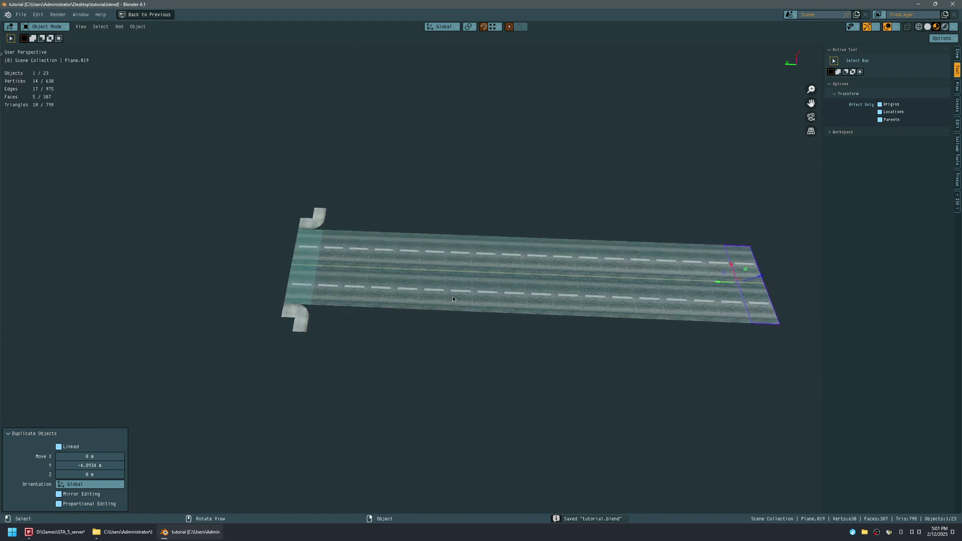
left_click(455, 339)
middle_click_drag(455, 338, 376, 341)
key("shift+alt+z")
scroll(346, 260, "up", 4)
middle_click_drag(345, 260, 399, 231, "shift")
scroll(400, 231, "up", 5)
middle_click_drag(416, 128, 424, 300, "shift")
middle_click_drag(424, 299, 514, 330)
scroll(516, 247, "down", 8)
middle_click_drag(428, 195, 456, 249, "shift")
scroll(456, 249, "down", 1)
scroll(456, 248, "down", 3)
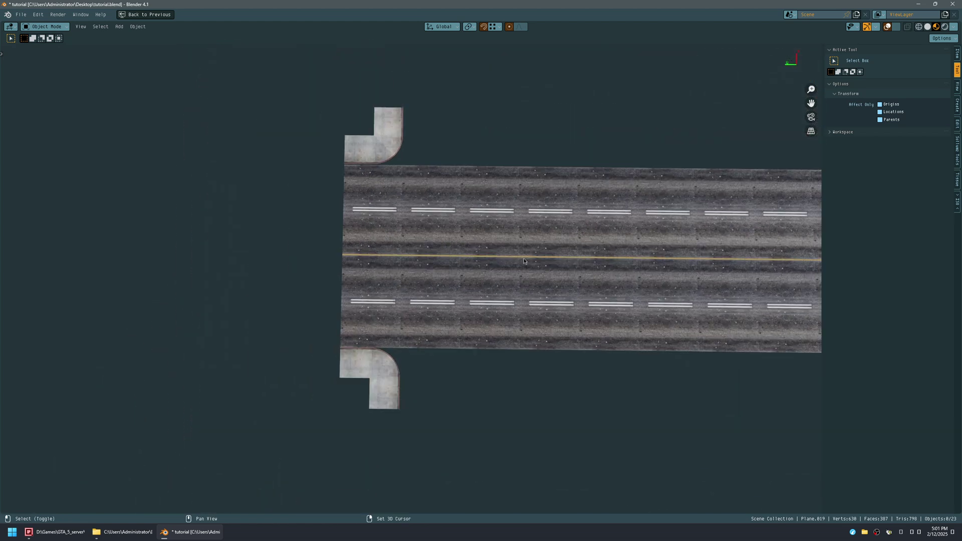
middle_click_drag(524, 261, 457, 258, "shift")
scroll(329, 232, "up", 2)
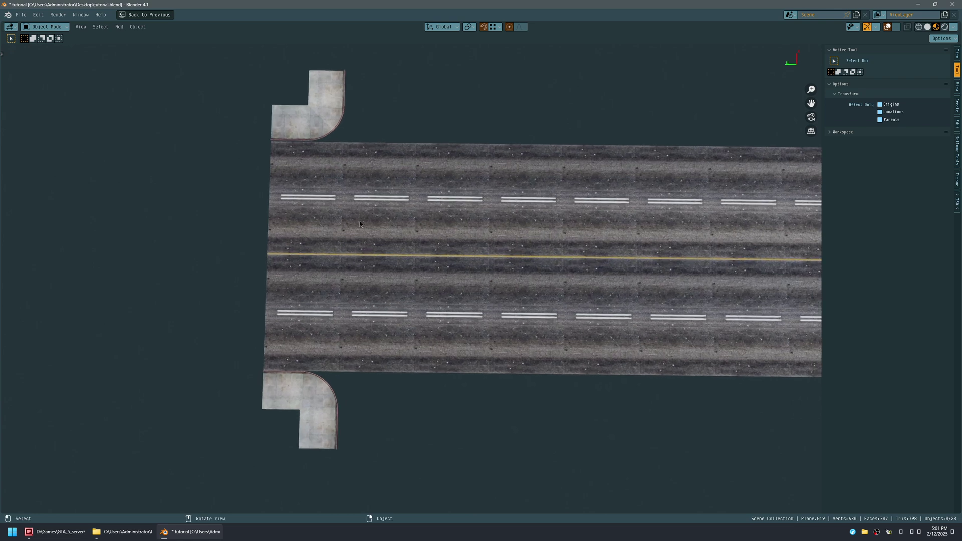
middle_click_drag(434, 230, 382, 175)
middle_click_drag(387, 232, 515, 268)
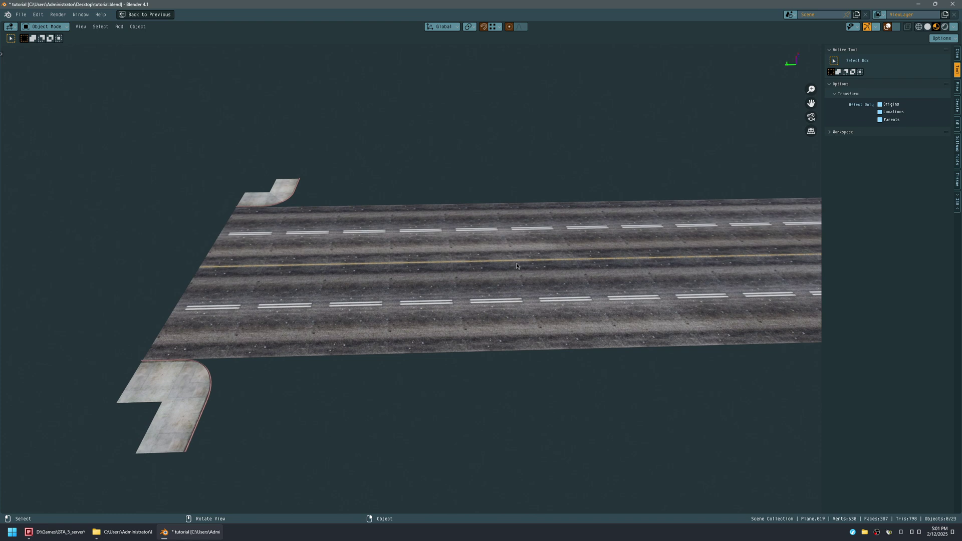
middle_click_drag(517, 266, 612, 253)
mouse_move(551, 249)
middle_mouse_down()
mouse_move(608, 209)
mouse_move(371, 291)
mouse_move(416, 252)
mouse_move(368, 261)
mouse_move(358, 273)
mouse_move(370, 245)
mouse_move(393, 254)
mouse_move(380, 278)
mouse_move(406, 227)
mouse_move(439, 242)
middle_mouse_up()
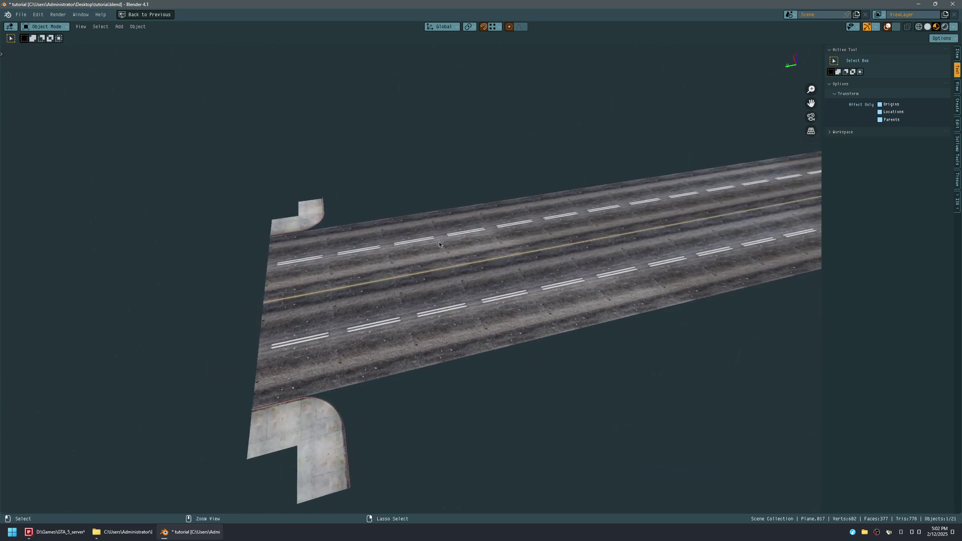
Step: Undo the repeated road section duplications and save the file
key("ctrl+z")
key("ctrl+z")
key("ctrl+z")
key("ctrl+z")
key("ctrl+z")
key("ctrl+z")
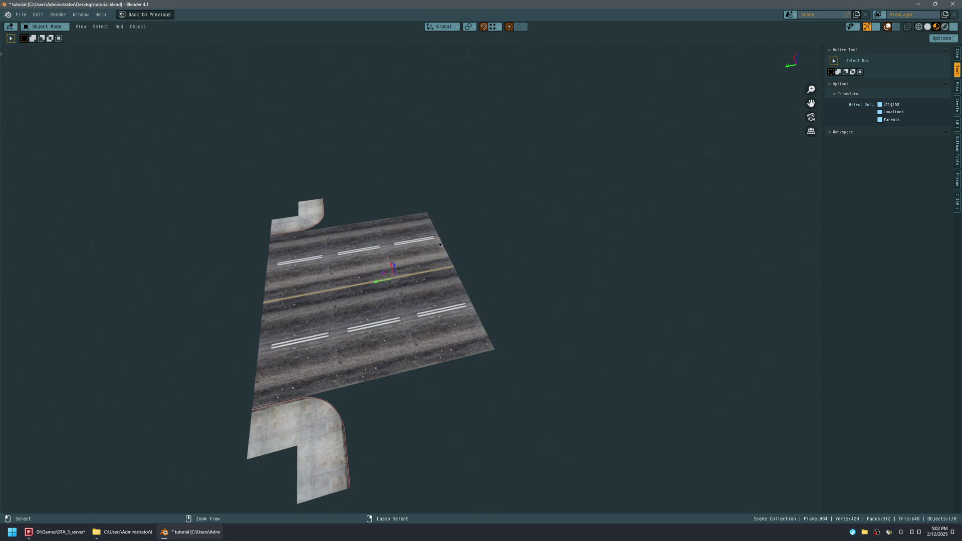
middle_click_drag(439, 242, 351, 271)
key("ctrl+s")
Step: Show the viewport overlays and join the two curved sidewalk pieces at one end of the road into one object
middle_click_drag(375, 241, 340, 254)
left_click(257, 272)
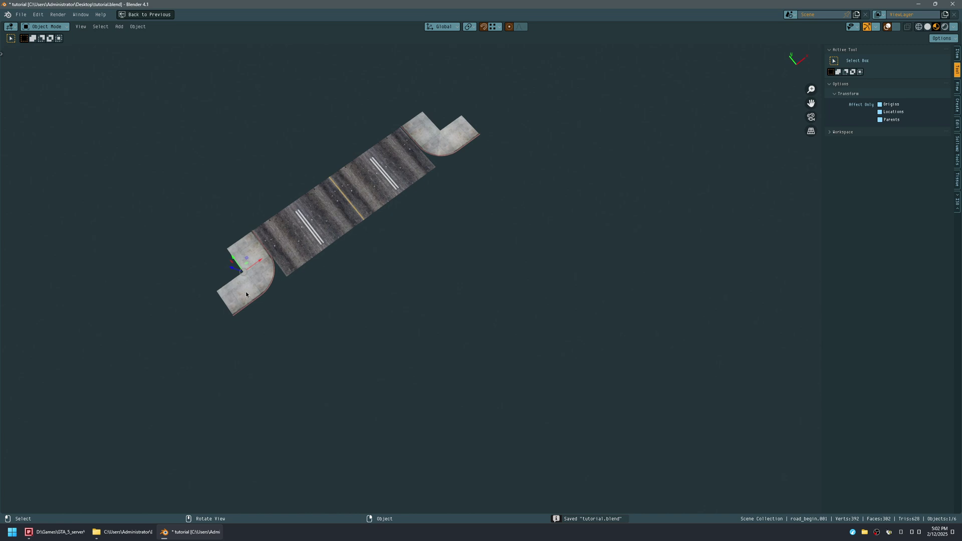
middle_click_drag(249, 286, 290, 208)
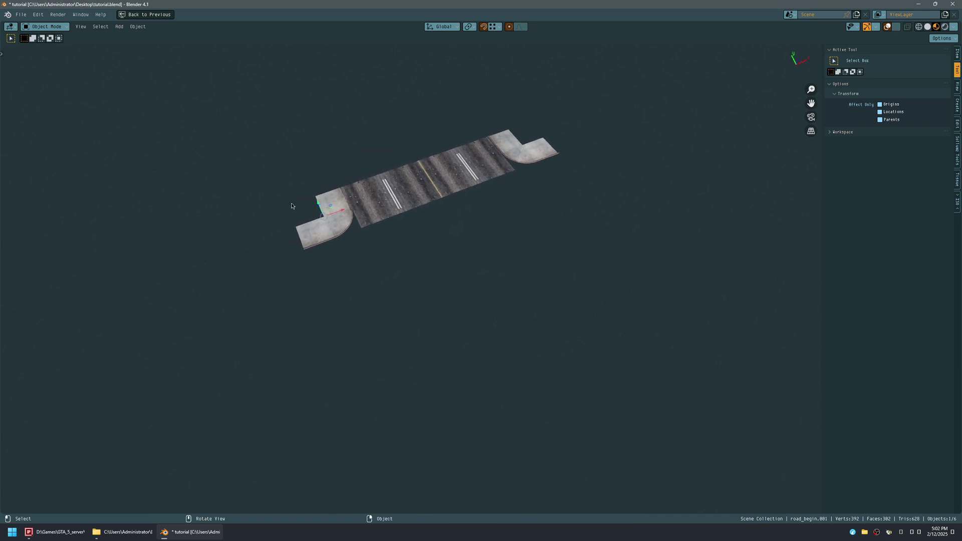
middle_click_drag(499, 164, 493, 172, "shift")
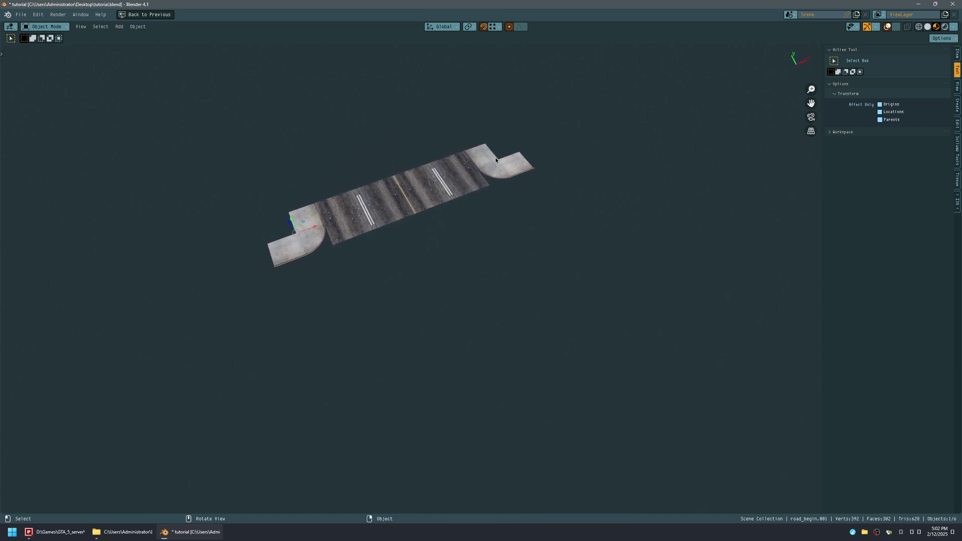
key("shift+alt+z")
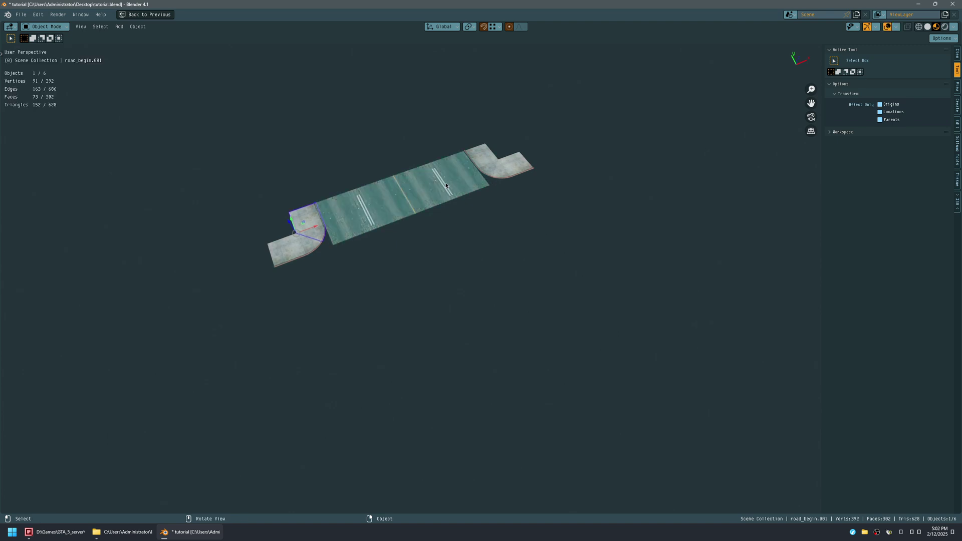
left_click_drag(279, 285, 304, 227)
middle_click_drag(304, 227, 300, 227)
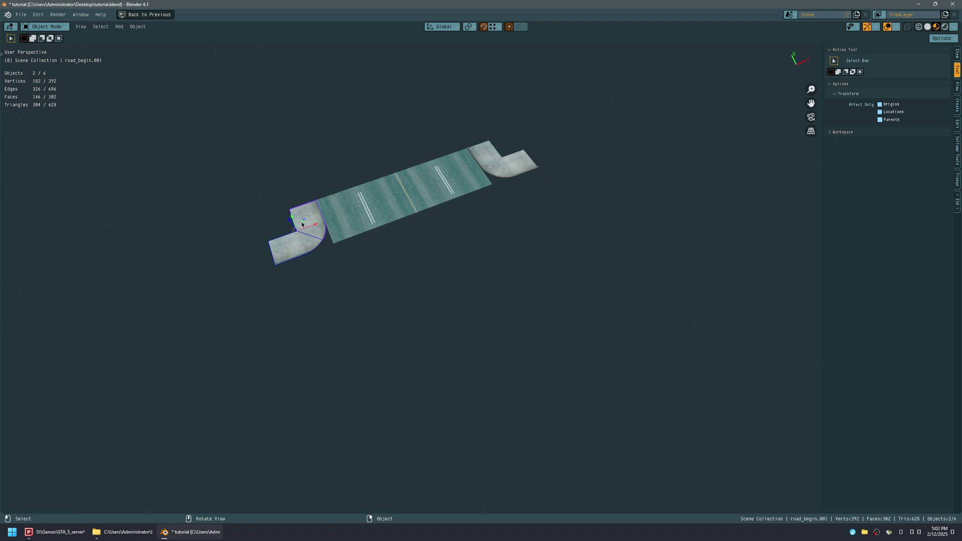
key("x")
left_click(303, 221)
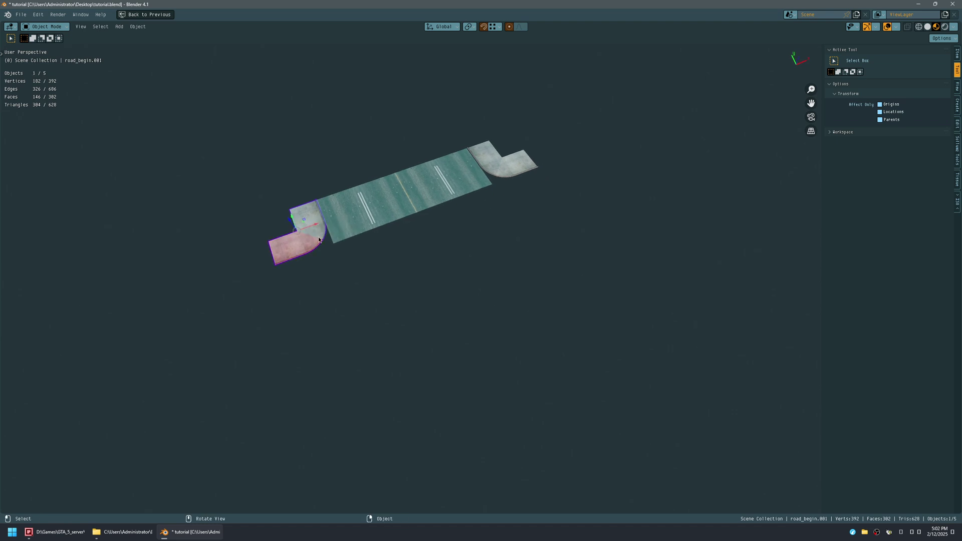
Step: Flip the normals of the joined sidewalk's reversed half, selected as linked geometry, and save the file
scroll(292, 257, "up", 6)
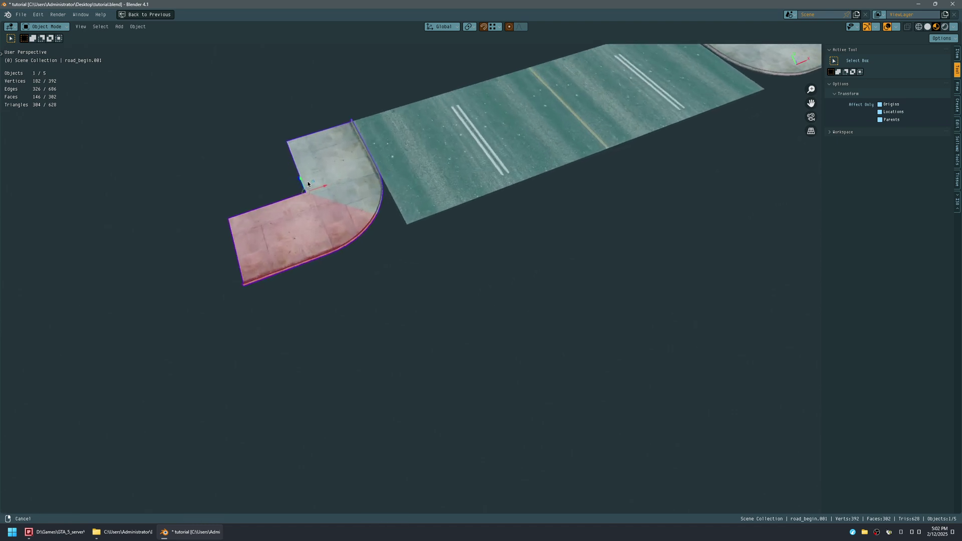
key("Tab")
left_click(310, 206)
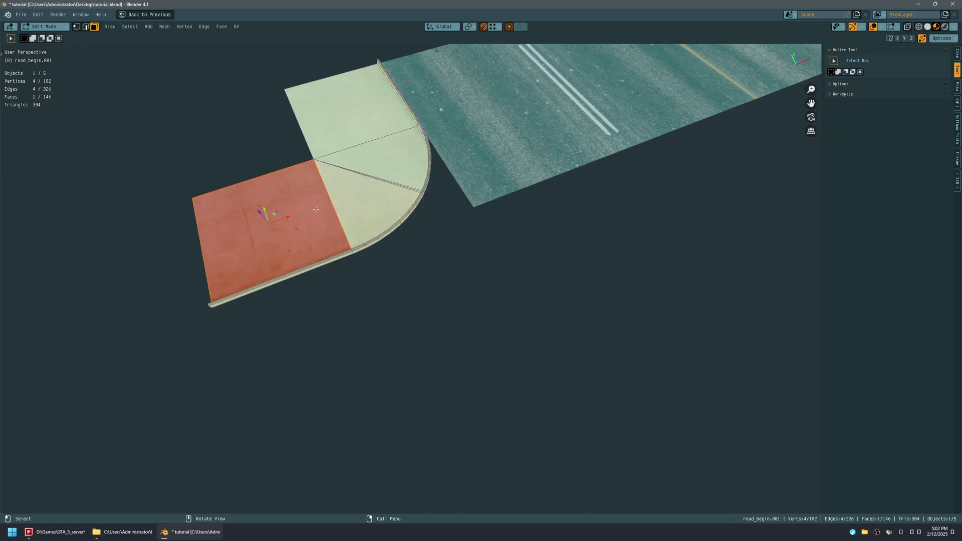
key("ctrl+l")
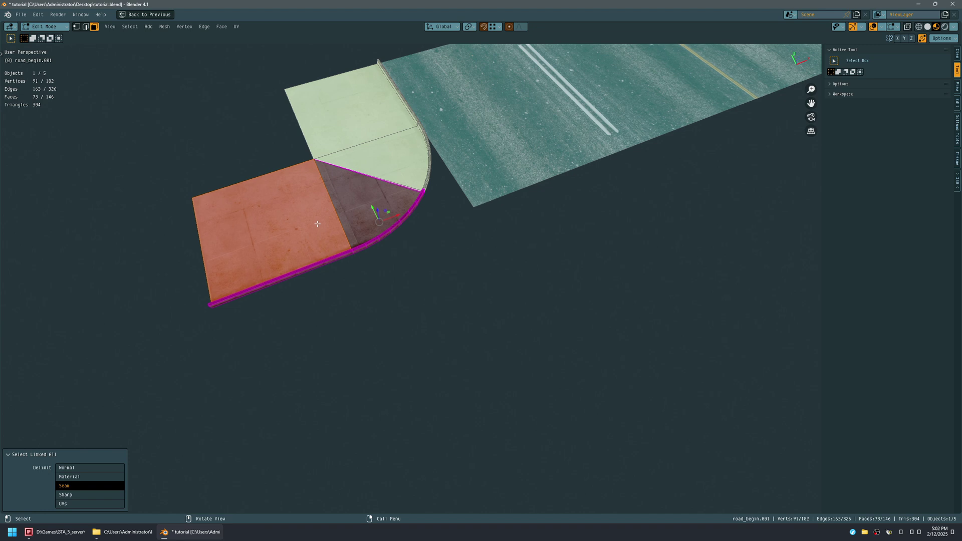
key("u")
left_click(317, 223)
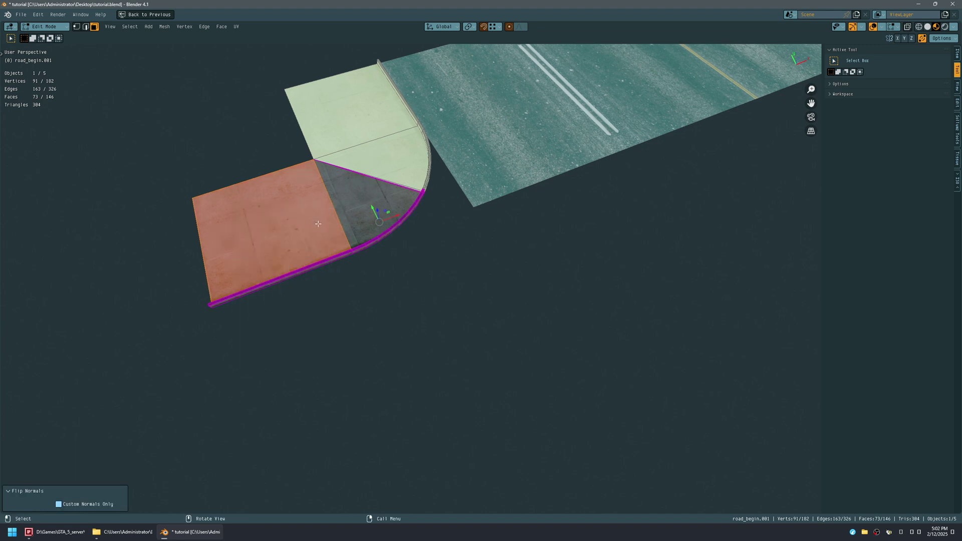
key("ctrl+s")
key("Tab")
Step: Join the two curved sidewalk pieces at the opposite end of the road and save the file
middle_click_drag(595, 122, 369, 255, "shift")
scroll(369, 254, "down", 1)
middle_click_drag(658, 131, 635, 210, "shift")
left_click(535, 191)
left_click(636, 230, "shift")
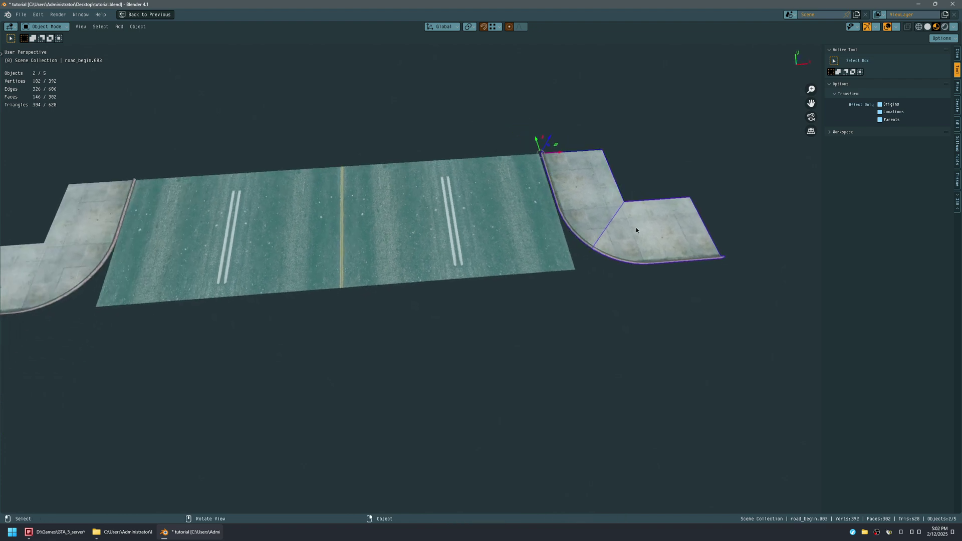
key("ctrl+j")
key("ctrl+s")
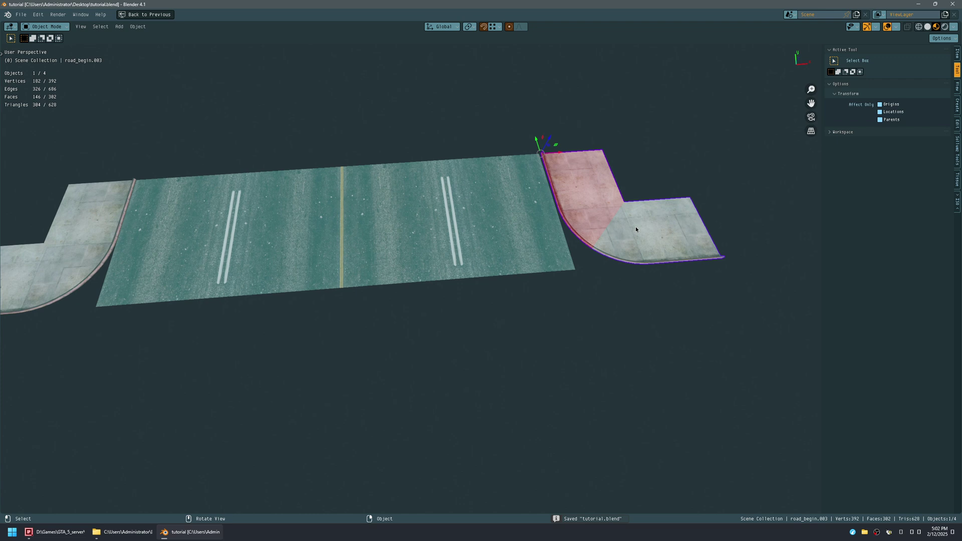
Step: Flip the normals of the red, inverted half of the second joined sidewalk and return to Object Mode
key("Tab")
left_click(589, 191)
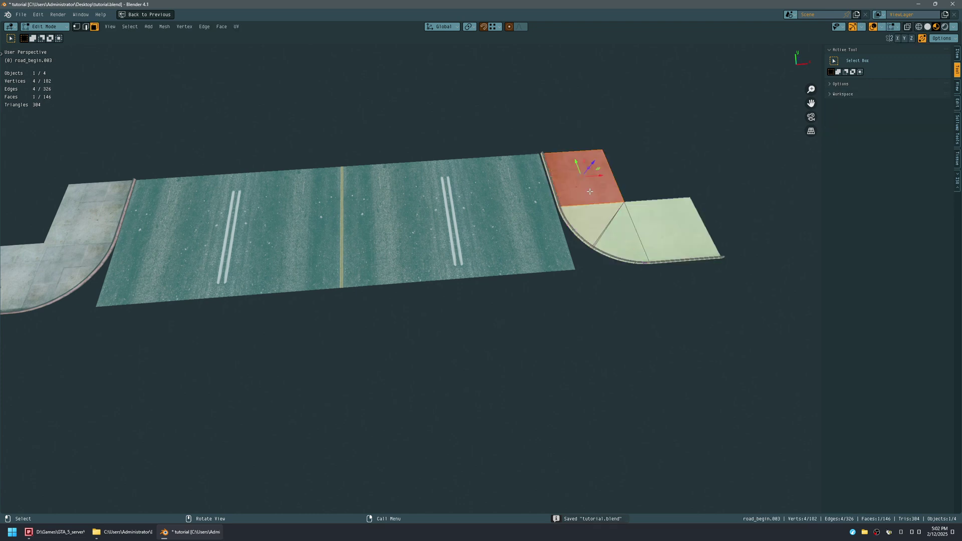
key("ctrl+l")
key("u")
left_click(590, 194)
key("Tab")
Step: Move the second sidewalk -0.068907 m along the X axis so its curb meets the road edge
middle_click_drag(590, 193, 515, 244)
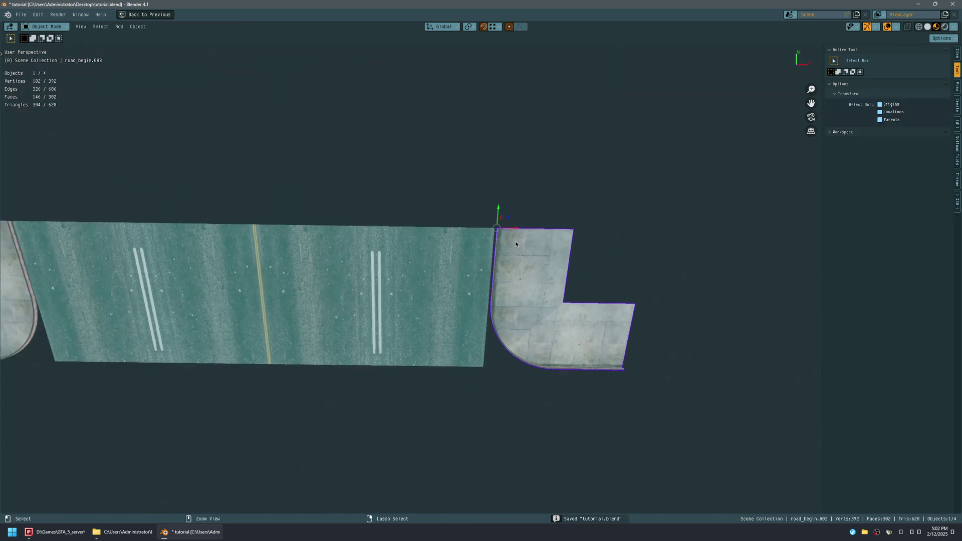
scroll(515, 244, "up", 8)
left_click_drag(527, 232, 512, 232)
scroll(458, 251, "down", 3)
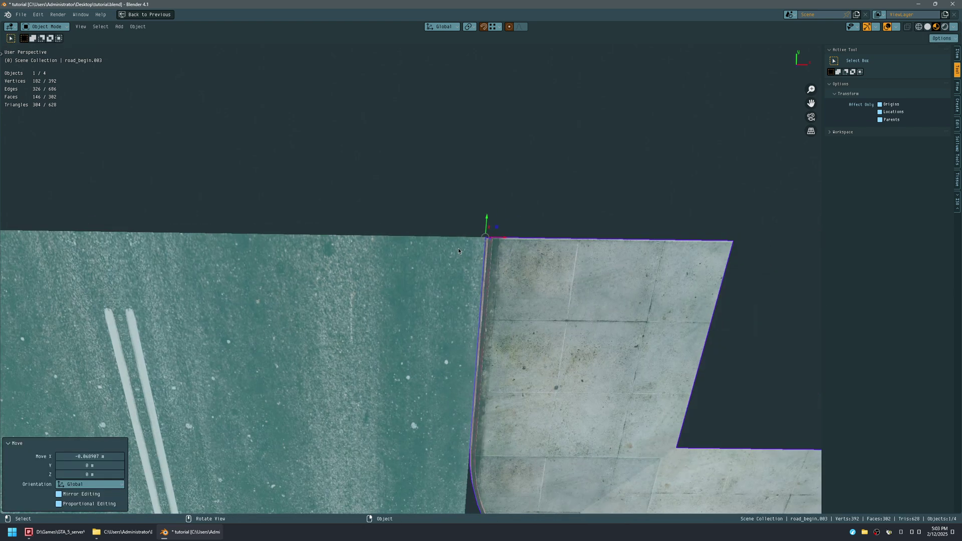
scroll(458, 250, "down", 3)
Step: Move only the origin of the sidewalk at the road's opposite end 2.45 m in X and 2.4486 m in Y, onto its curb corner
middle_click_drag(458, 250, 471, 268, "shift")
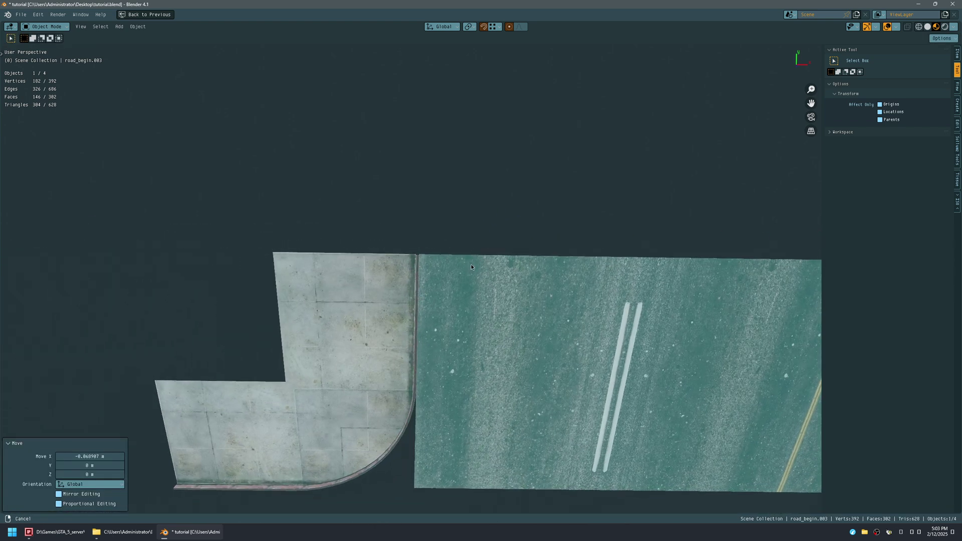
left_click(342, 271)
scroll(361, 256, "up", 6)
middle_click_drag(361, 251, 787, 303, "shift")
scroll(549, 252, "down", 14)
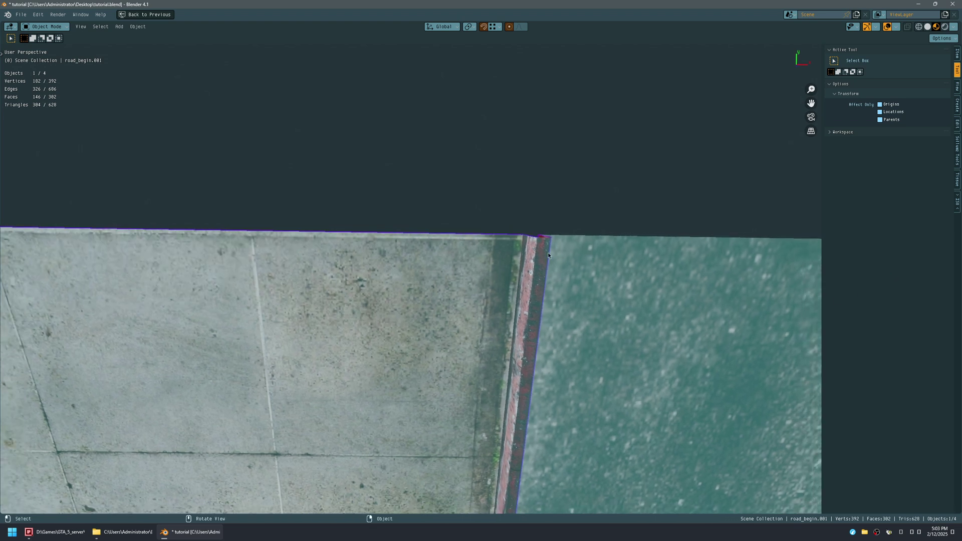
scroll(411, 192, "down", 3)
middle_click_drag(601, 217, 28, 49, "shift")
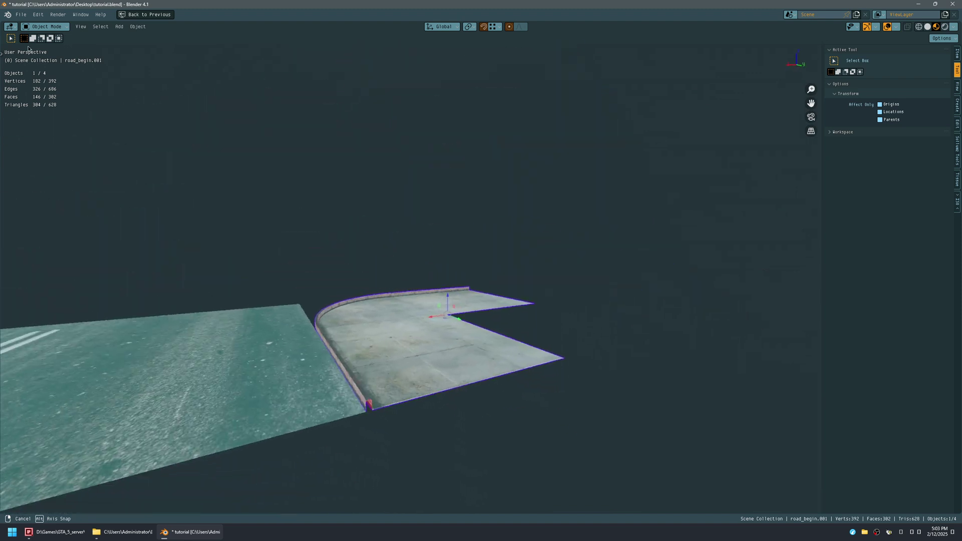
middle_click_drag(349, 431, 820, 178, "shift")
left_click(891, 106)
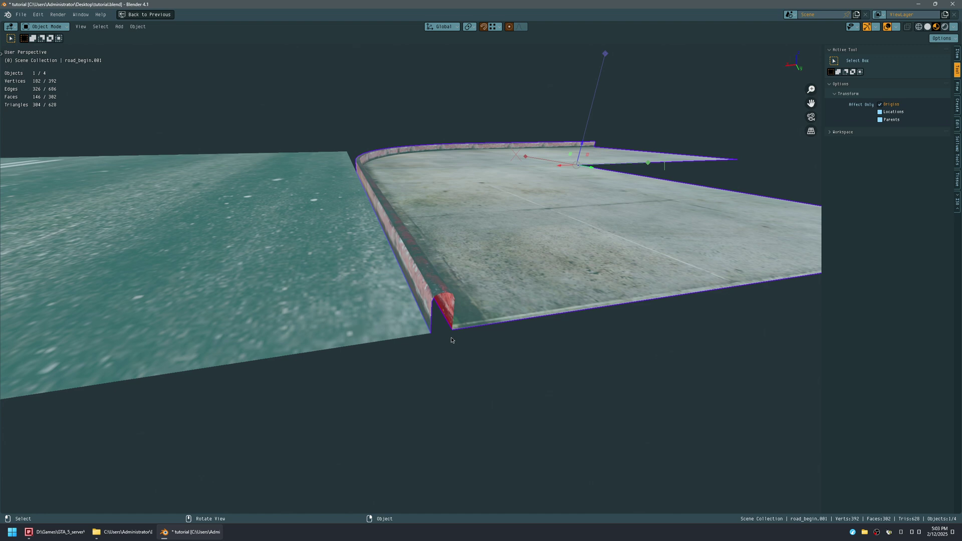
key("g")
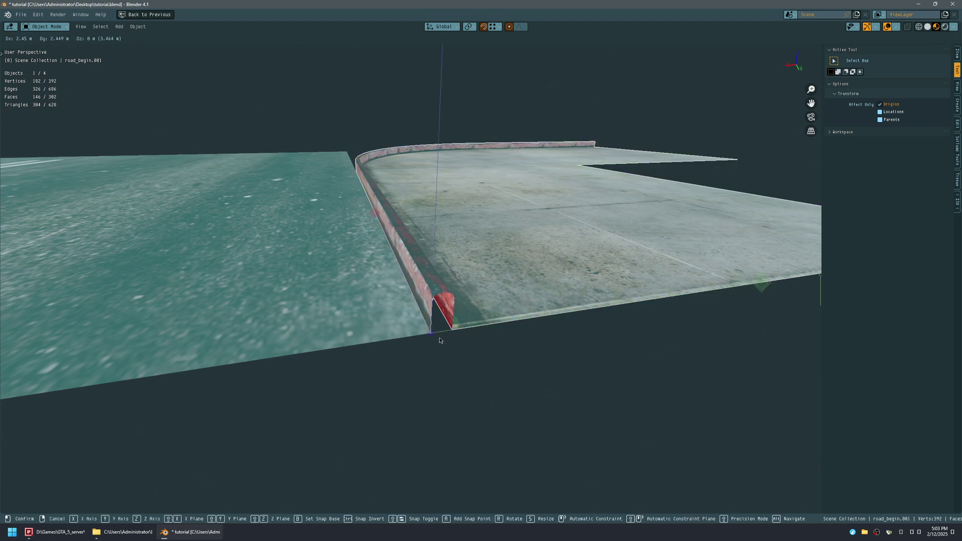
left_click(489, 326)
left_click(892, 106)
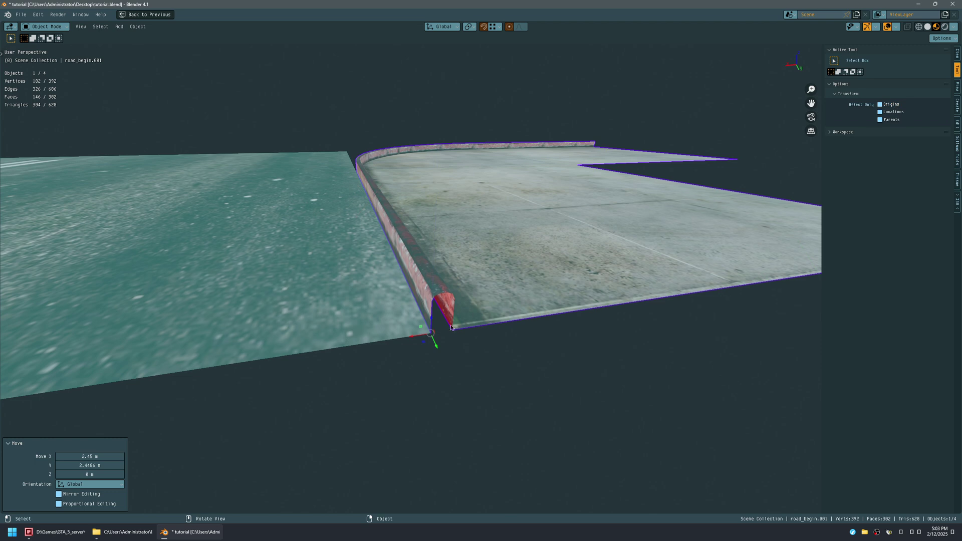
Step: Snap the sidewalk along the X axis onto the road's corner and save the file
left_click_drag(411, 337, 435, 336)
key("ctrl+s")
scroll(434, 336, "down", 8)
middle_click_drag(399, 320, 657, 337)
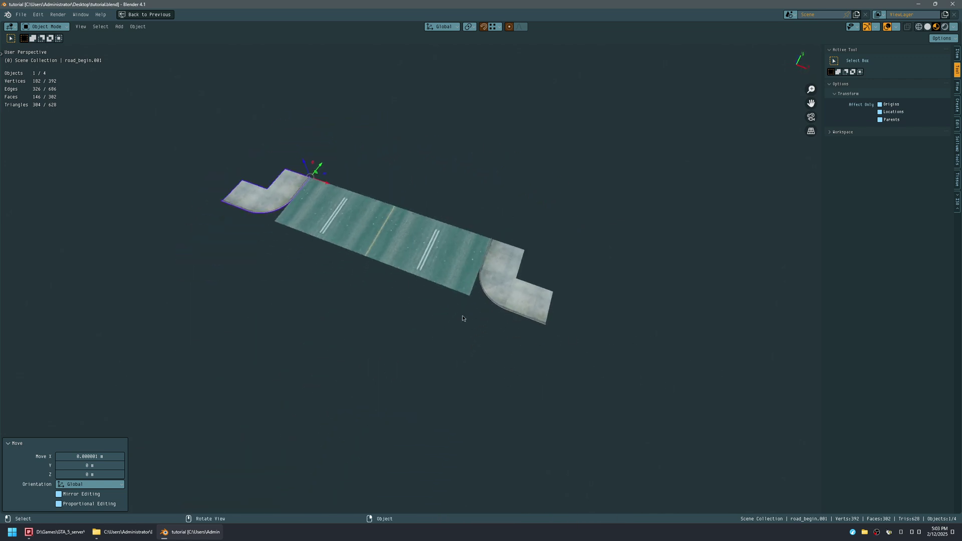
Step: Join the road halves and both corner sidewalks into one object and save the file
middle_click_drag(270, 225, 328, 258)
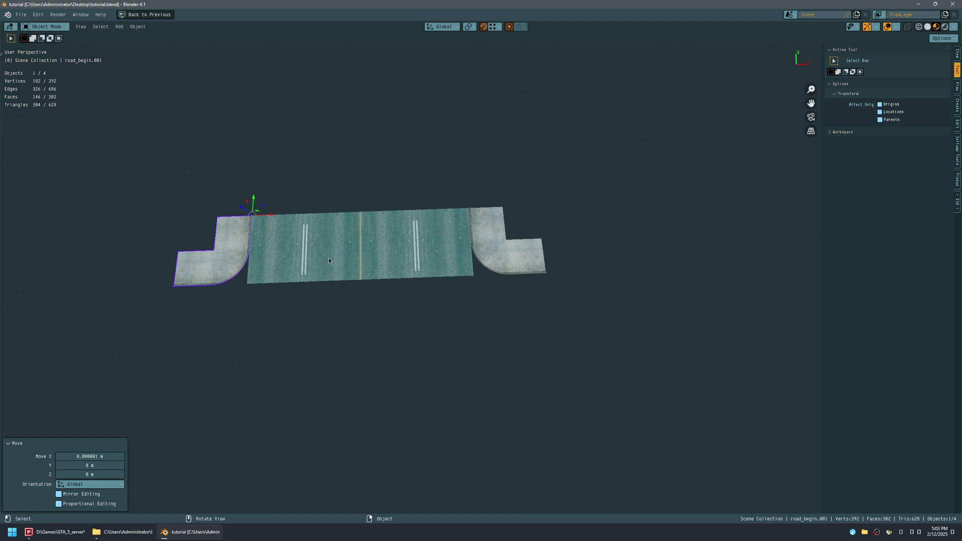
middle_click_drag(365, 343, 433, 255, "shift")
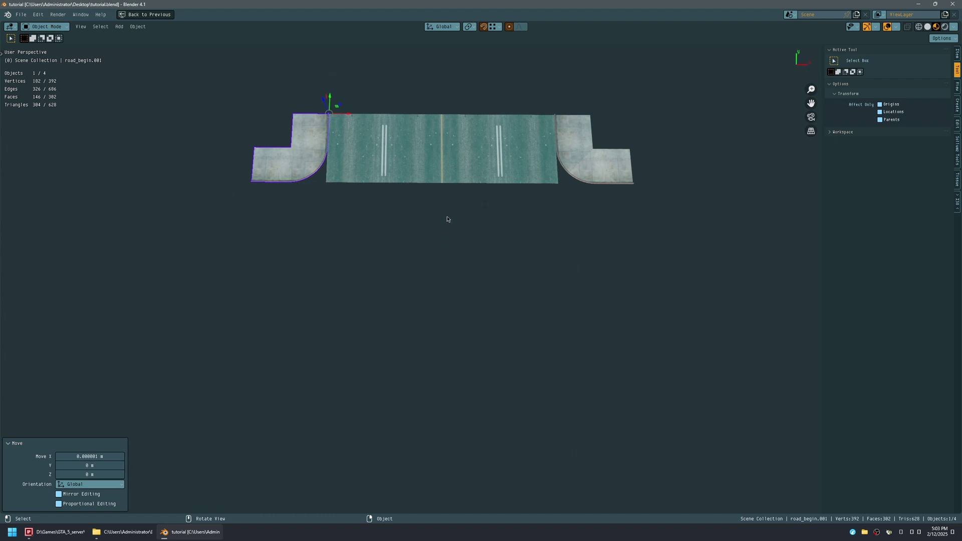
left_click_drag(257, 69, 651, 184)
middle_click_drag(522, 215, 428, 238)
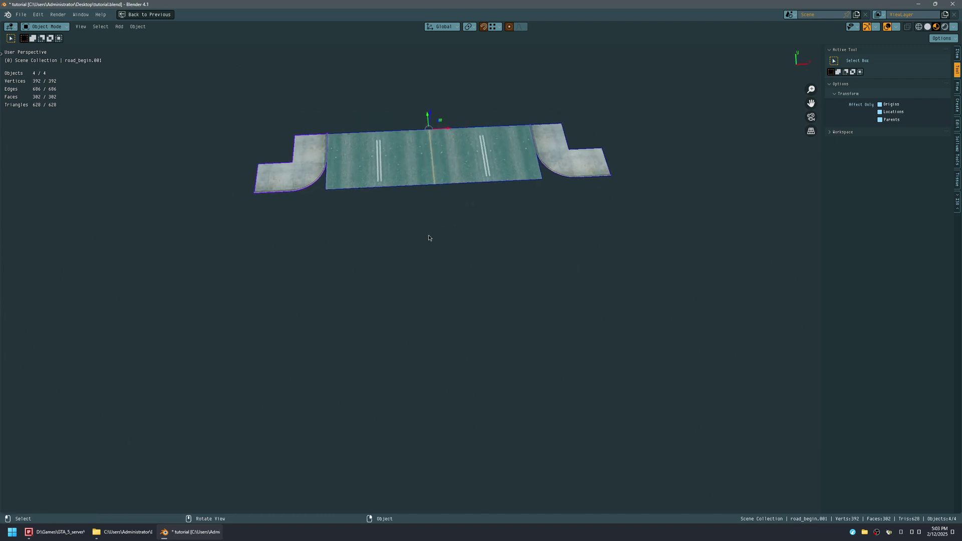
key("ctrl+j")
key("ctrl+s")
Step: Inspect the joined road piece in Edit Mode with overlays hidden, return to Object Mode and save the file
key("Tab")
left_click(408, 224)
middle_click_drag(407, 221, 479, 238)
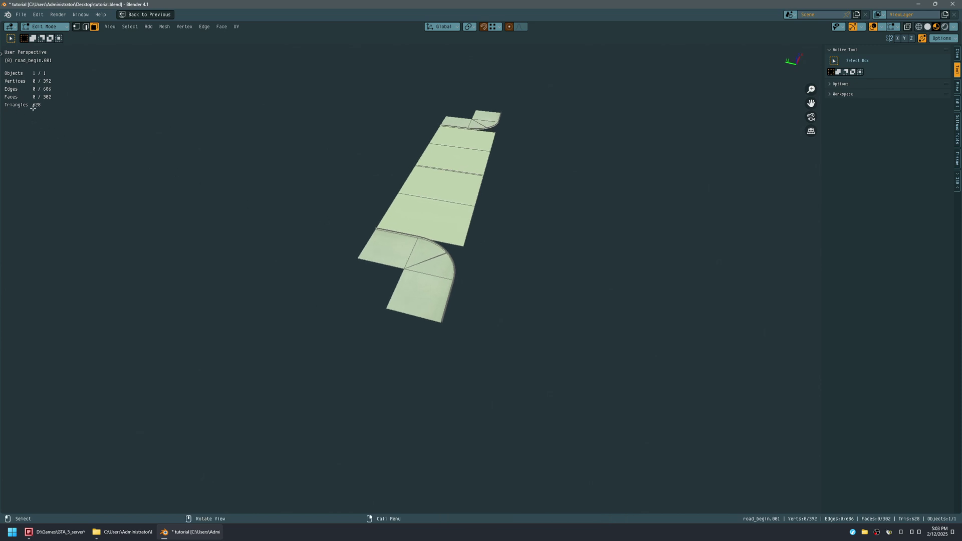
middle_click_drag(469, 233, 413, 294)
middle_click_drag(412, 294, 460, 205, "ctrl")
middle_click_drag(527, 206, 388, 324, "shift")
scroll(431, 281, "down", 6)
middle_click_drag(476, 260, 498, 246)
scroll(518, 240, "down", 6)
key("alt+shift+z")
scroll(408, 292, "down", 6)
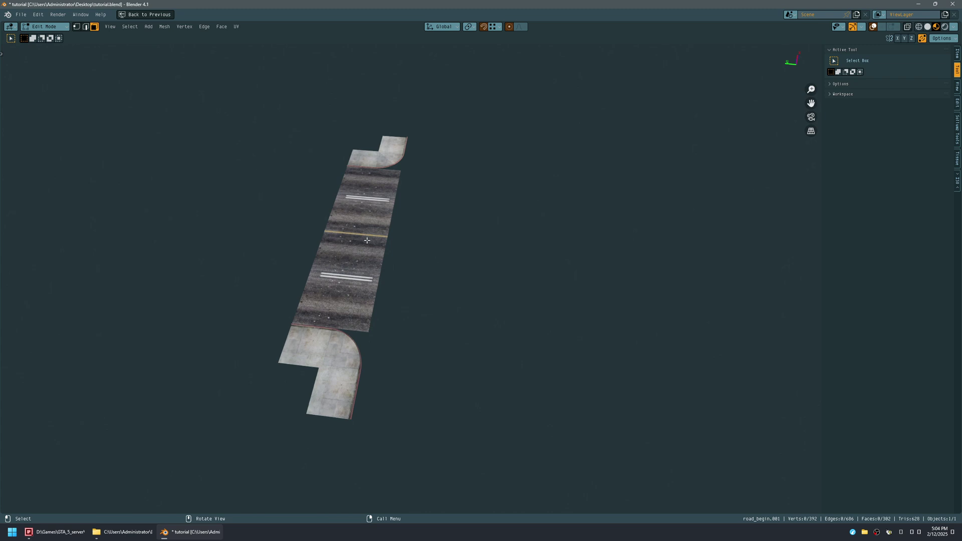
key("Tab")
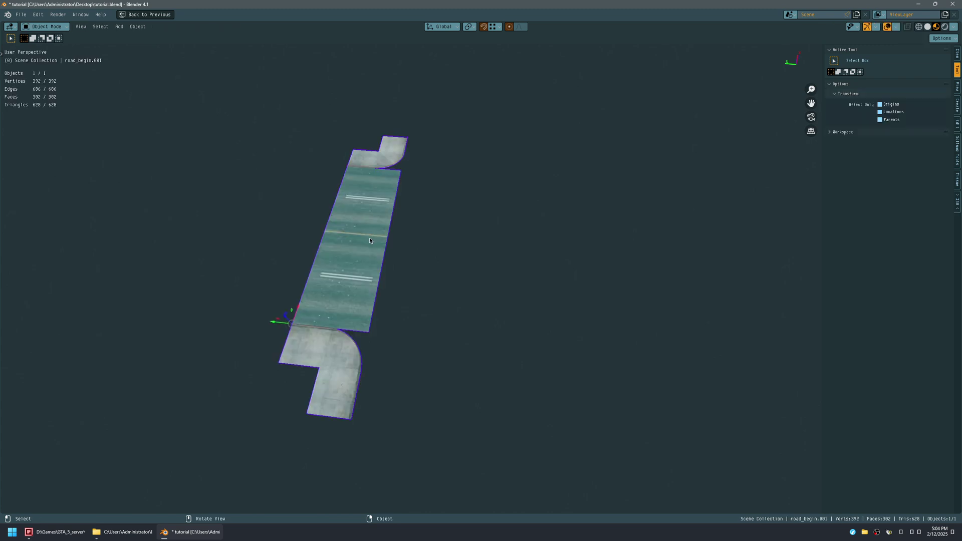
key("ctrl+s")
Step: Move only the joined piece's origin -4.8934 m along Y to the road corner beside the curved curb and save the file
middle_click_drag(370, 240, 369, 263)
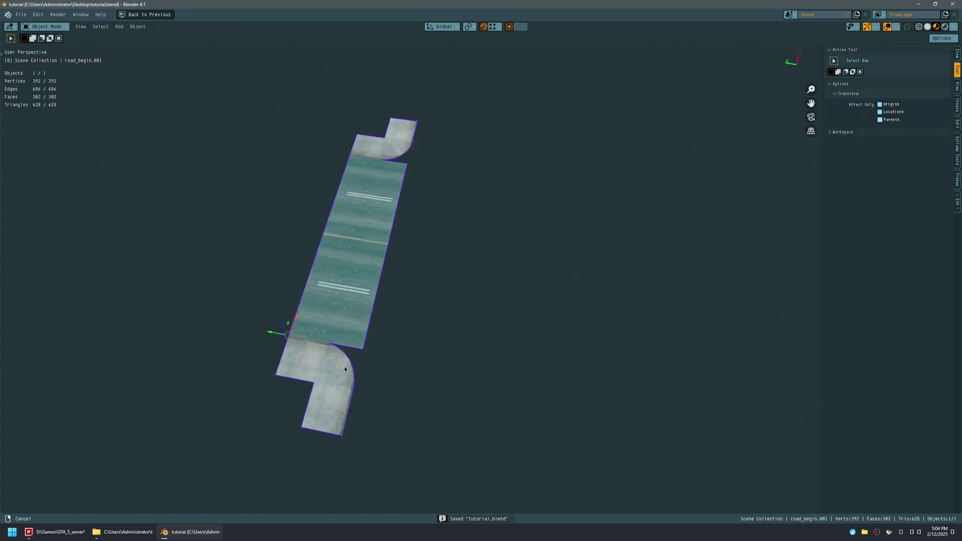
middle_click_drag(346, 372, 372, 314, "ctrl")
left_click(890, 105)
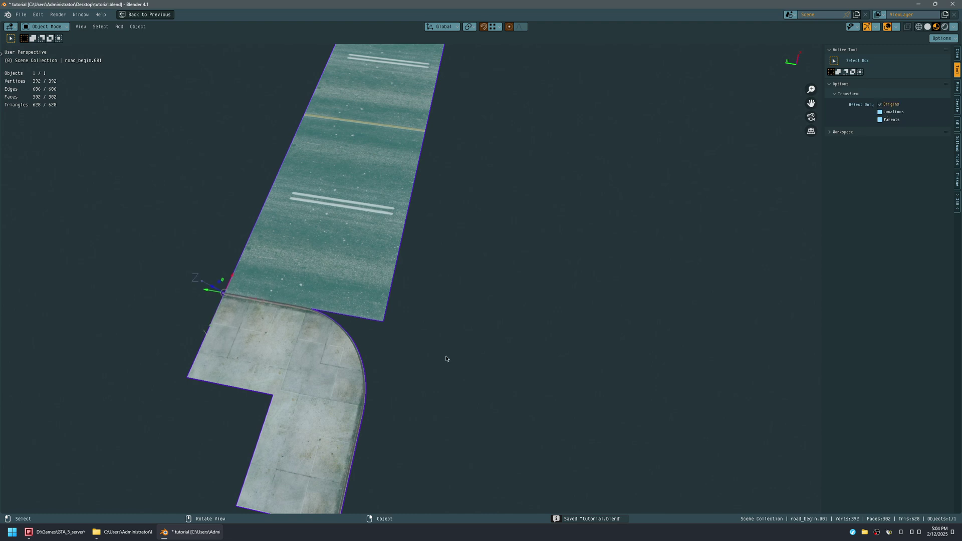
key("g")
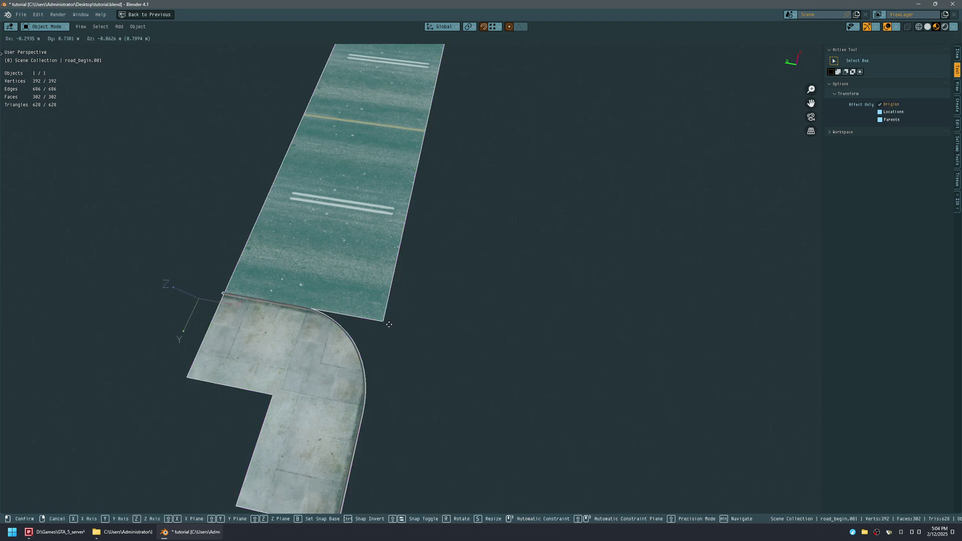
left_click(664, 246)
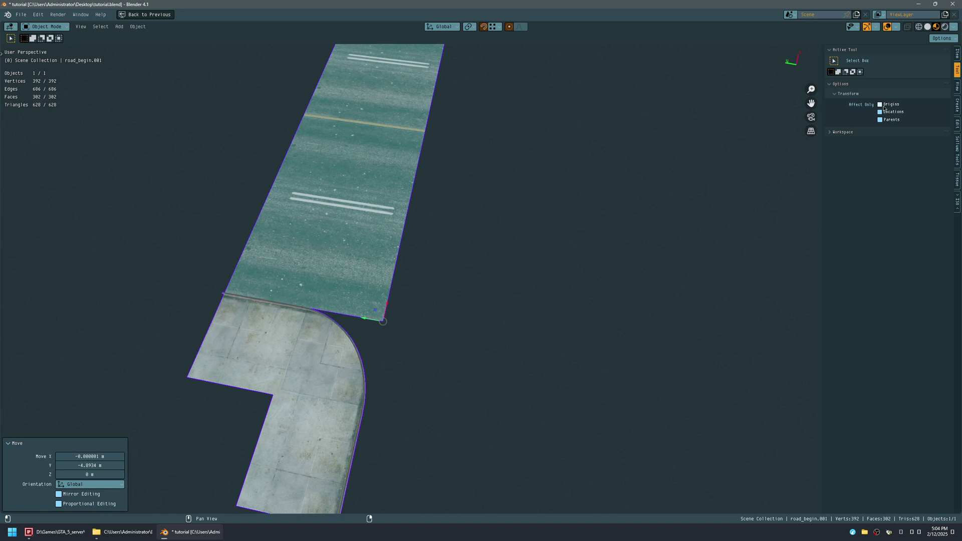
scroll(470, 290, "down", 5)
middle_click_drag(470, 290, 352, 304)
key("ctrl+s")
Step: Duplicate the joined road piece and place the copy -13.199 m along the Y axis
key("shift+d")
key("y")
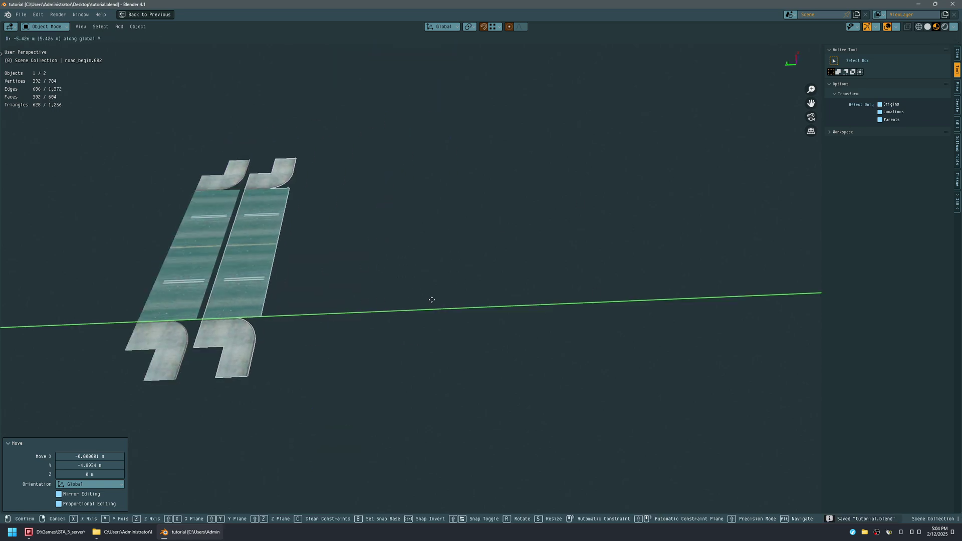
left_click(508, 303)
Step: Try rotating the duplicated road piece 180° about the Z axis
key("r")
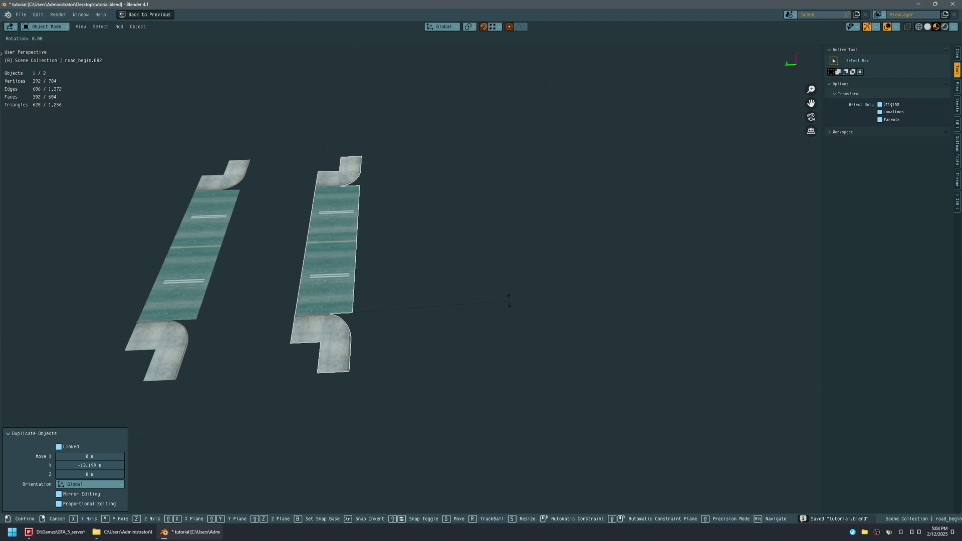
key("z")
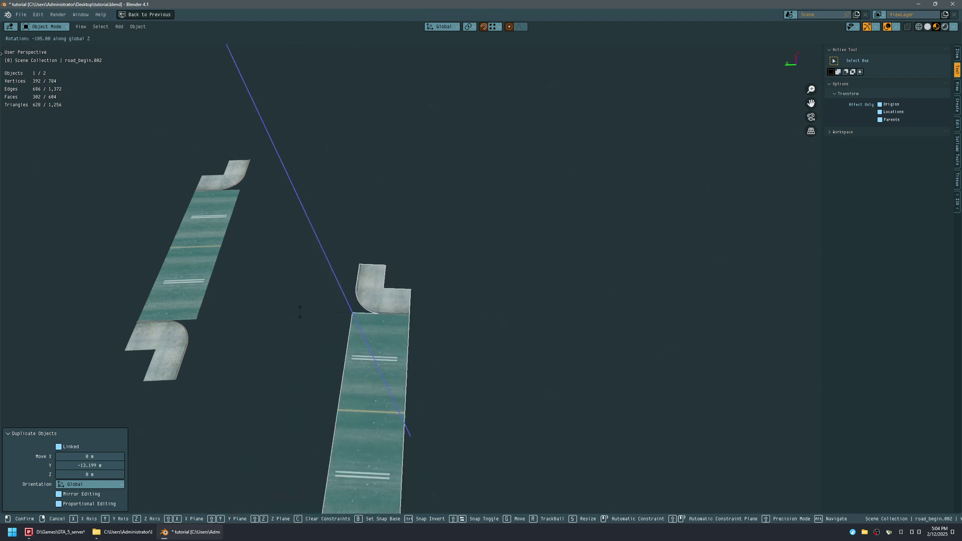
left_click(300, 312)
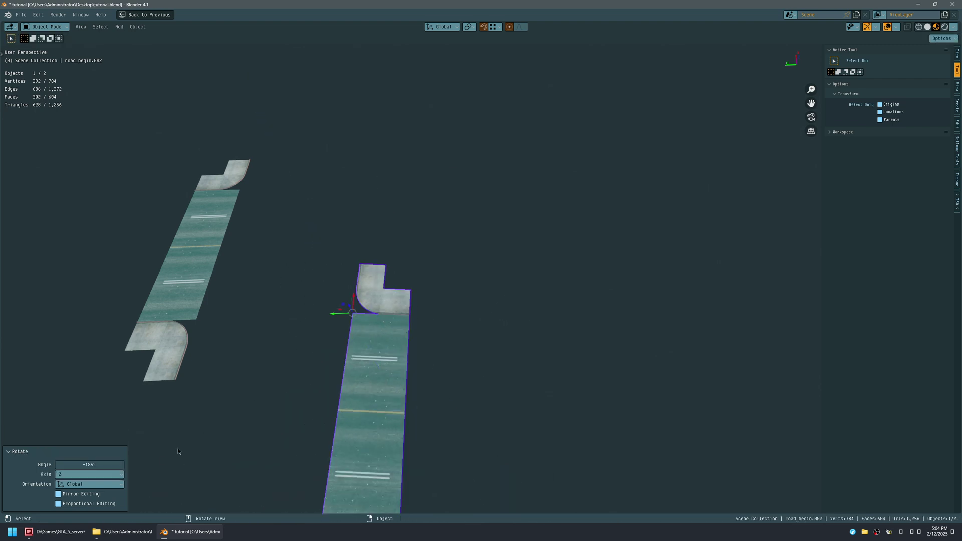
left_click(113, 465)
type("180")
key("Return")
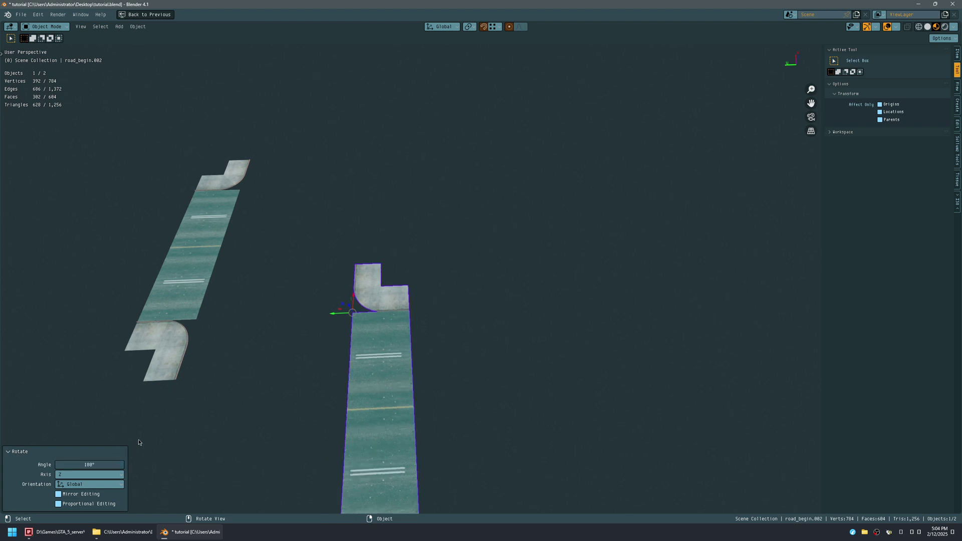
Step: Try mirroring the rotated duplicate across the global X axis
left_click(956, 203)
left_click(871, 132)
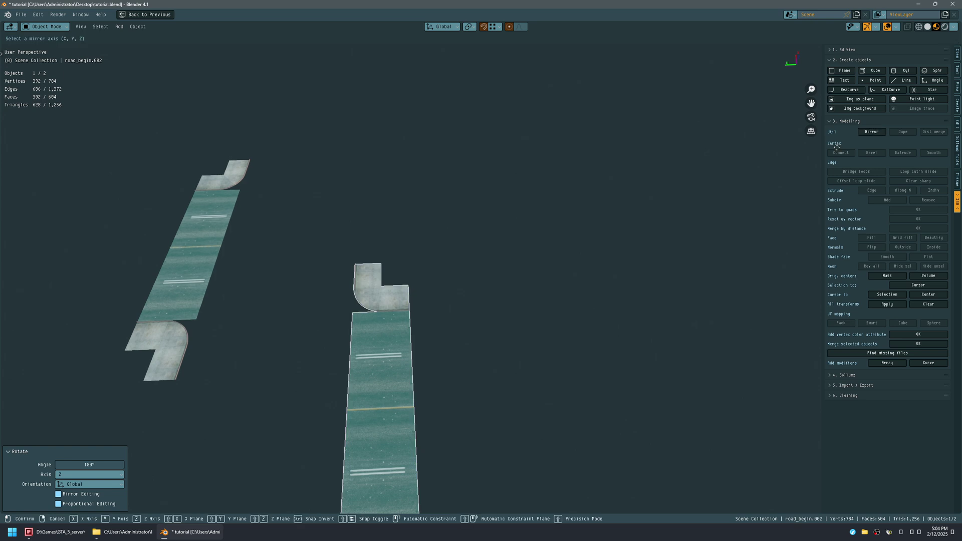
left_click(374, 372)
left_click(59, 486)
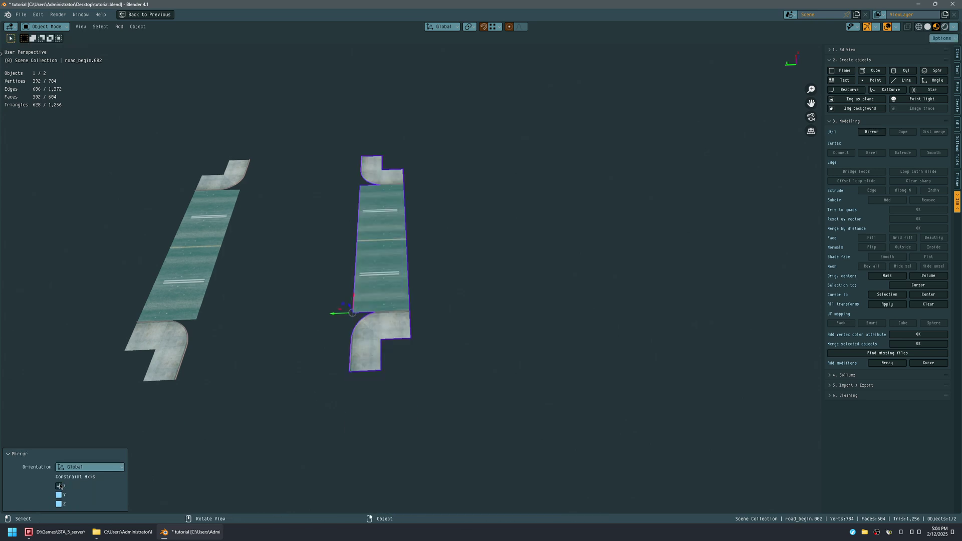
middle_click_drag(299, 289, 284, 325)
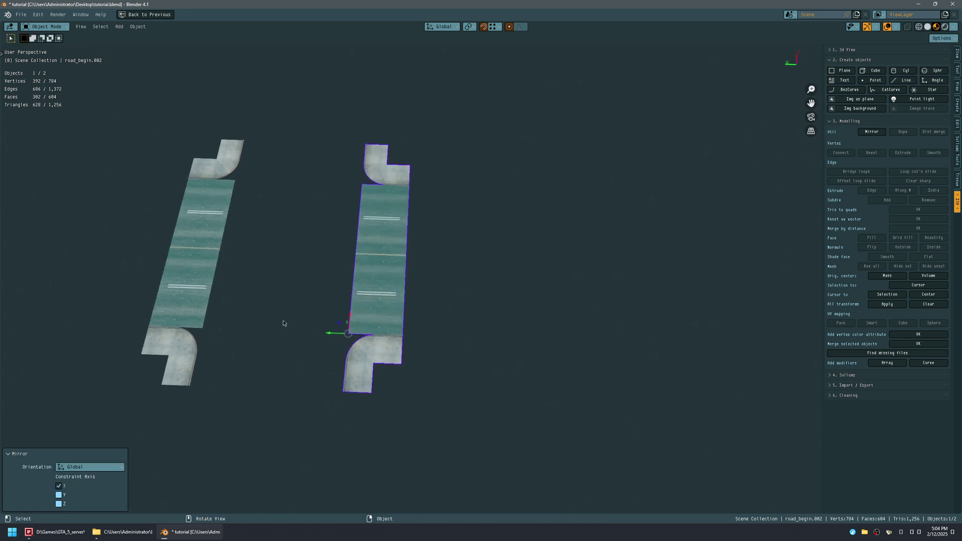
Step: Try turning the mirrored duplicate another 180° about the Z axis and check its orientation
key("r")
key("z")
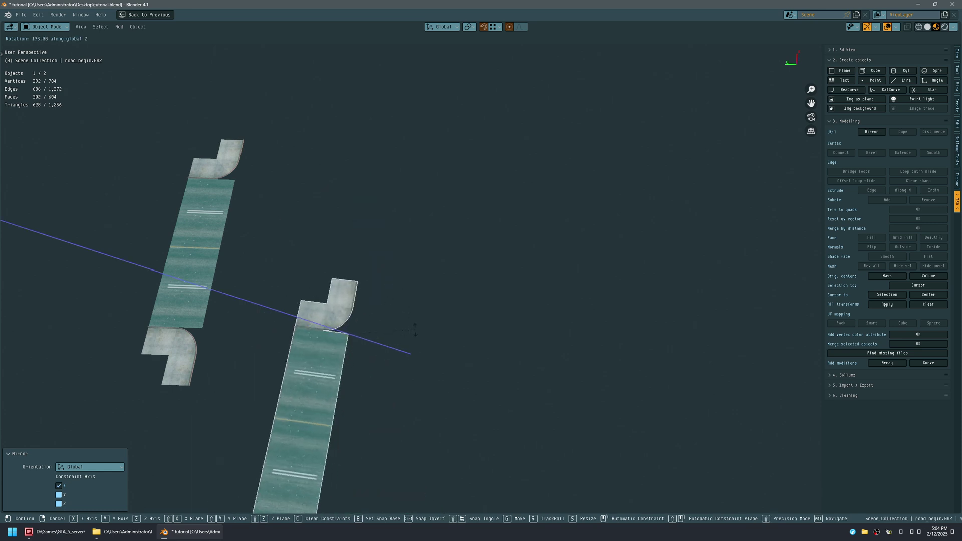
left_click(406, 327)
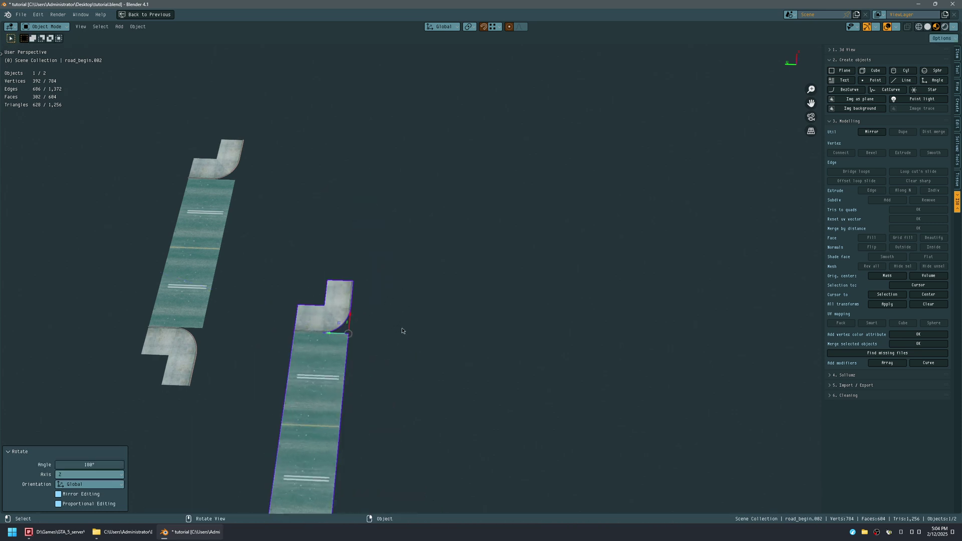
middle_click_drag(350, 319, 370, 216)
middle_click_drag(253, 389, 392, 255, "shift")
middle_click_drag(392, 255, 362, 324)
Step: Undo both rotations and the X mirroring of the duplicate and save the file
key("ctrl+z")
key("ctrl+z")
key("ctrl+z")
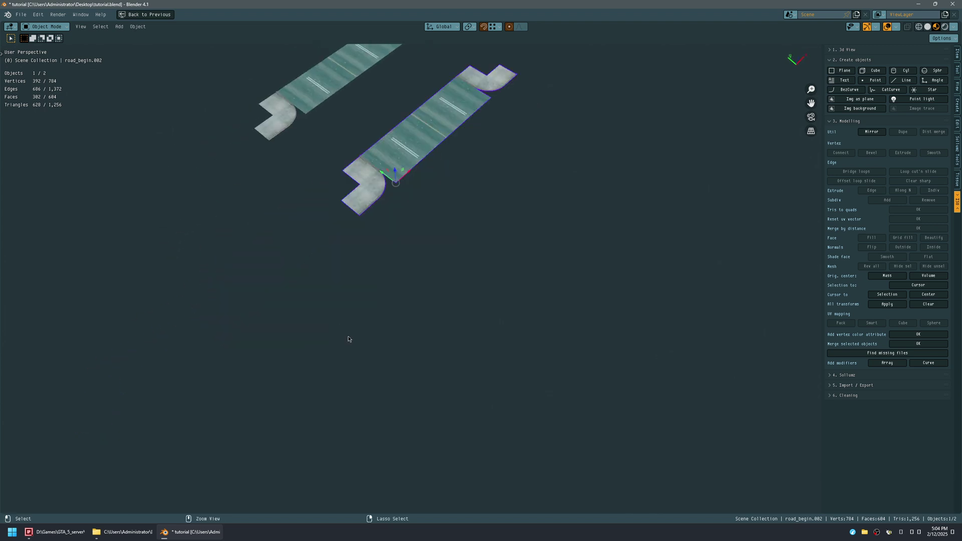
key("ctrl+s")
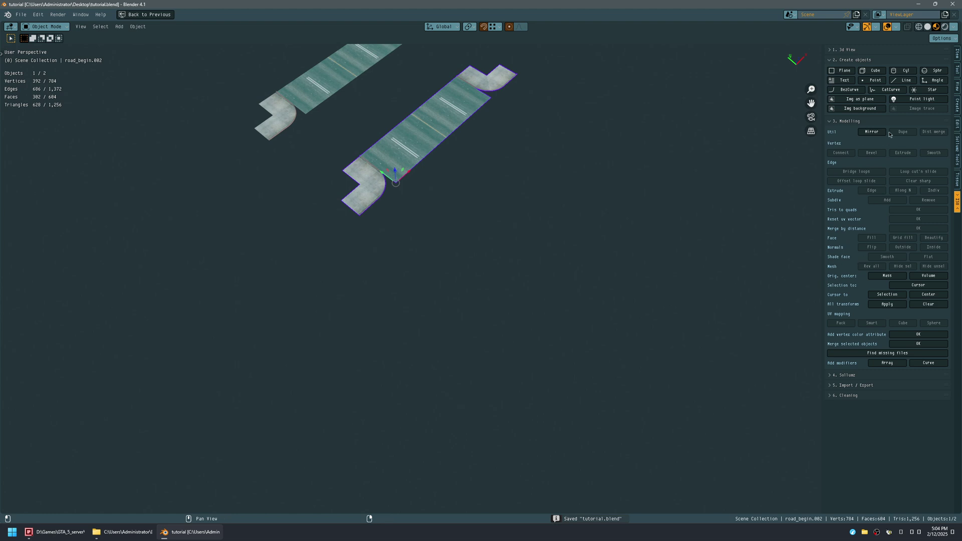
Step: Mirror the duplicated road piece along the global Y axis so it faces the original and save the file
left_click(872, 131)
left_click(444, 139)
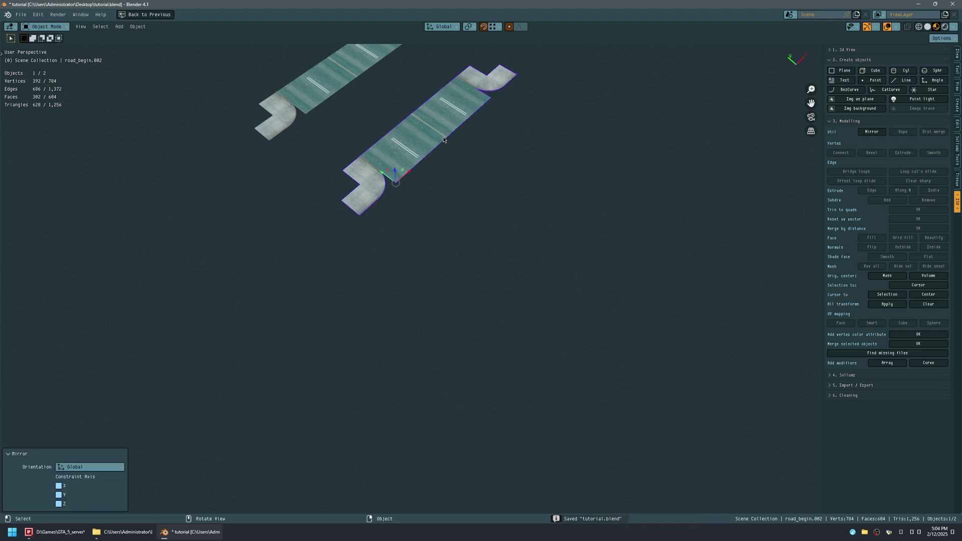
left_click(58, 495)
middle_click_drag(380, 325, 429, 344)
key("ctrl+s")
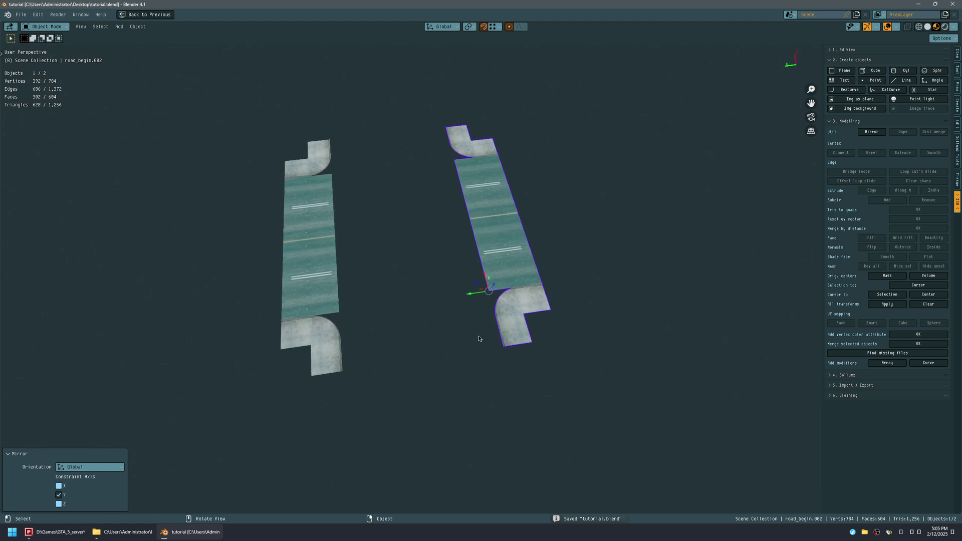
Step: Move the mirrored road piece -18.731 m along the Y axis and save the file
left_click_drag(469, 297, 517, 296)
middle_click_drag(458, 319, 465, 326)
key("ctrl+s")
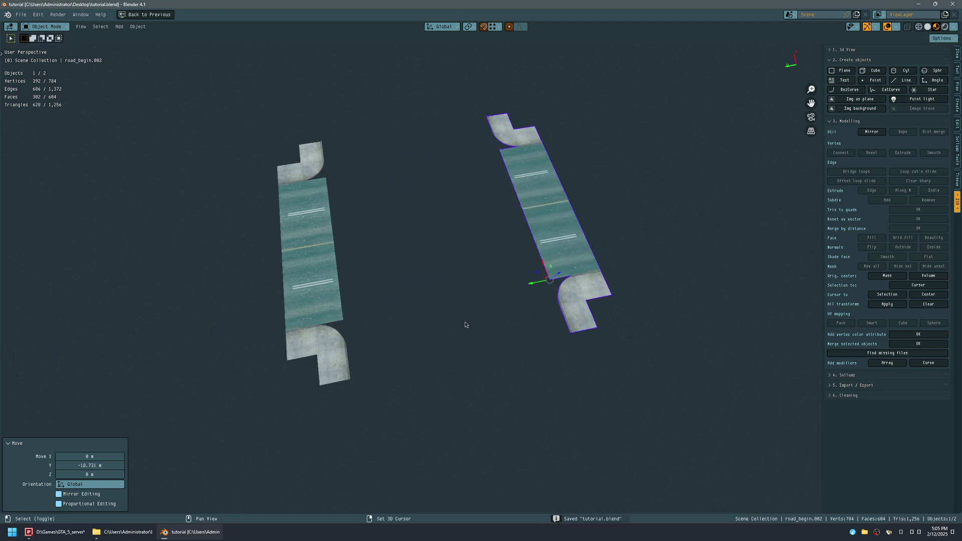
Step: Duplicate the mirrored road piece, rotate the copy -90° about Z and move it 12.452 m along the Y axis
key("shift+d")
key("r")
key("z")
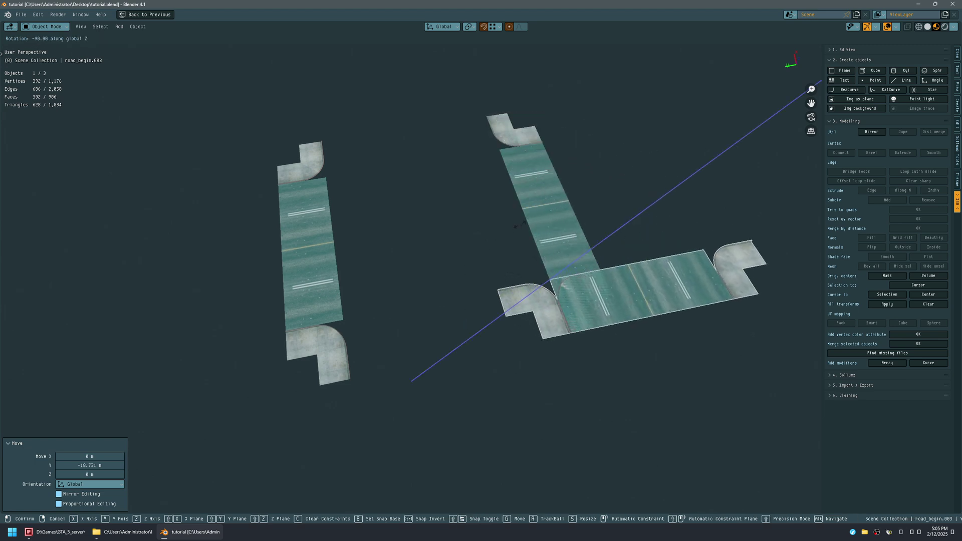
left_click(522, 239)
key("g")
key("y")
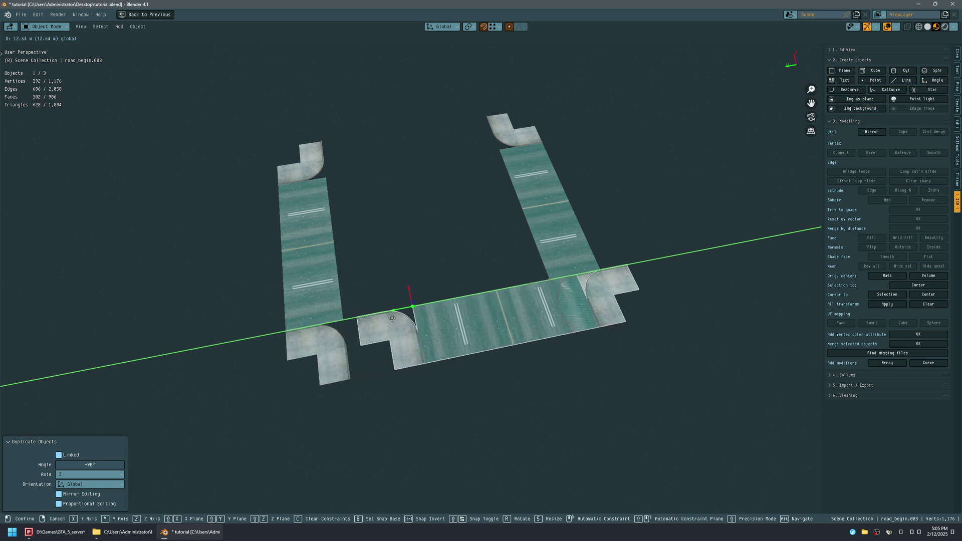
left_click(408, 311)
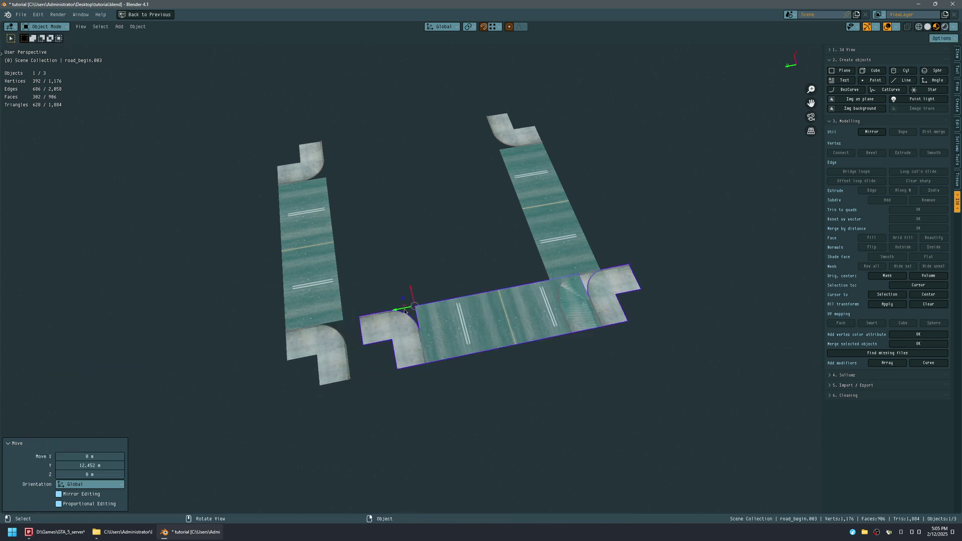
Step: Delete the sidewalk corner geometry at both ends of the rotated road copy, keeping only its road strip
middle_click_drag(405, 310, 398, 325)
scroll(397, 325, "up", 3)
middle_click_drag(436, 291, 422, 302)
scroll(422, 302, "down", 3)
middle_click_drag(487, 265, 491, 301, "shift")
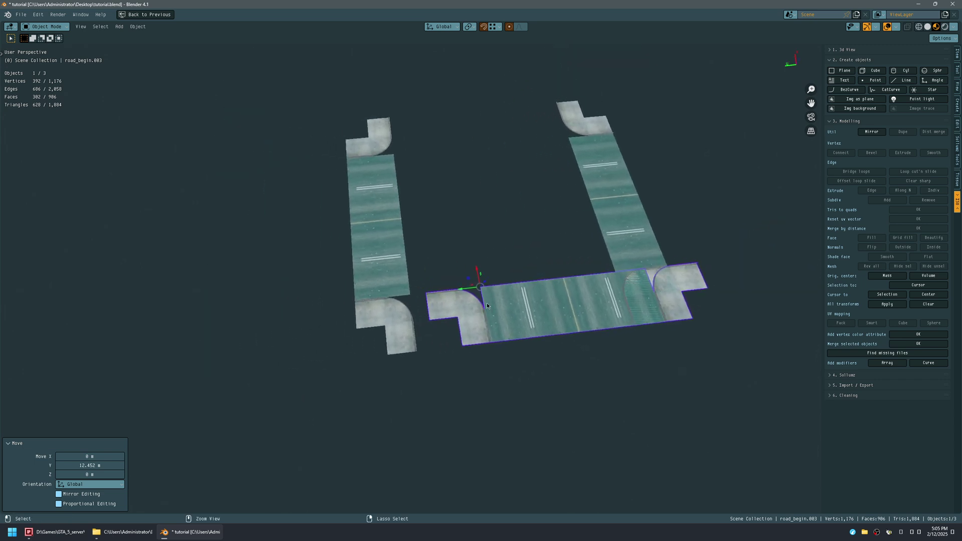
scroll(491, 301, "up", 6)
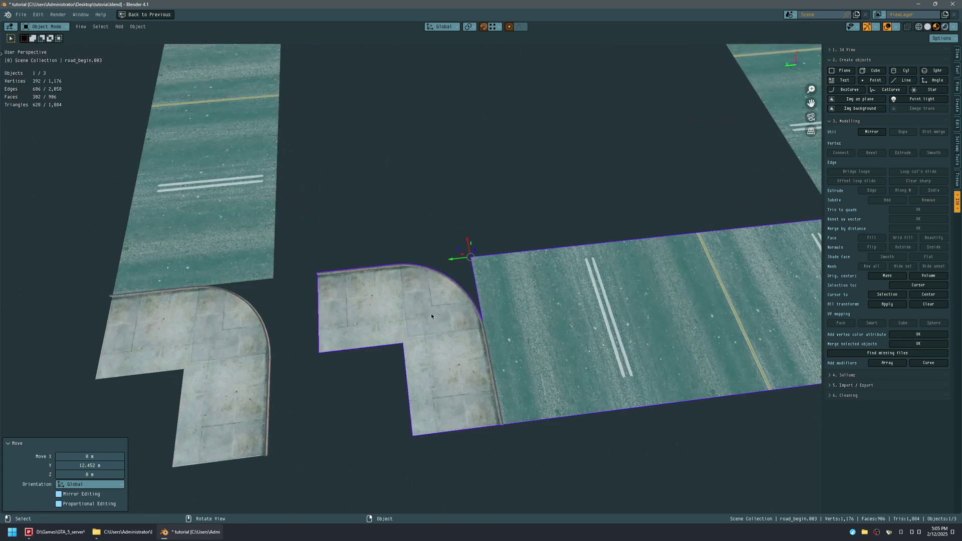
key("Tab")
left_click(425, 311)
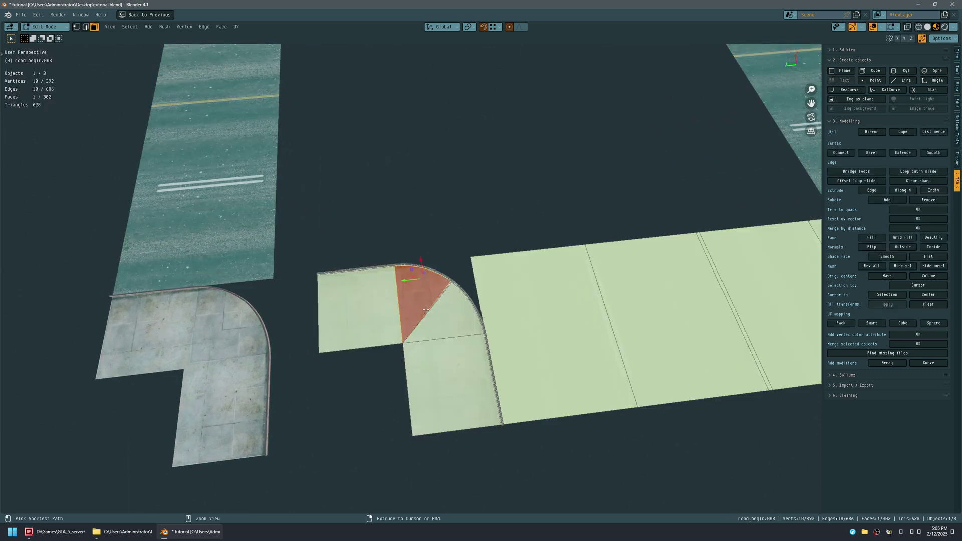
key("ctrl+l")
left_click(423, 380, "shift")
left_click_drag(351, 392, 436, 319, "shift")
middle_click_drag(562, 324, 526, 312, "shift")
middle_click_drag(429, 265, 549, 269, "shift")
left_click(549, 269, "shift")
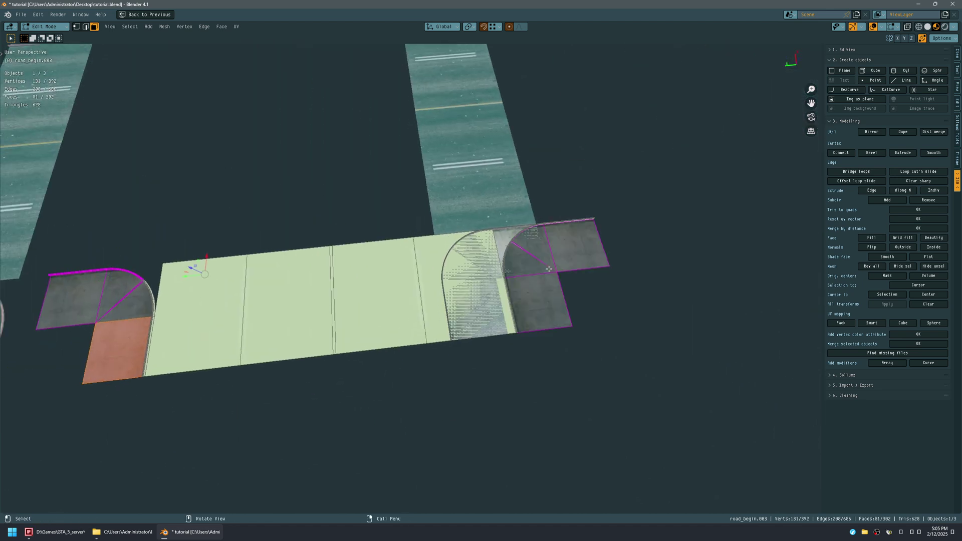
key("ctrl+l")
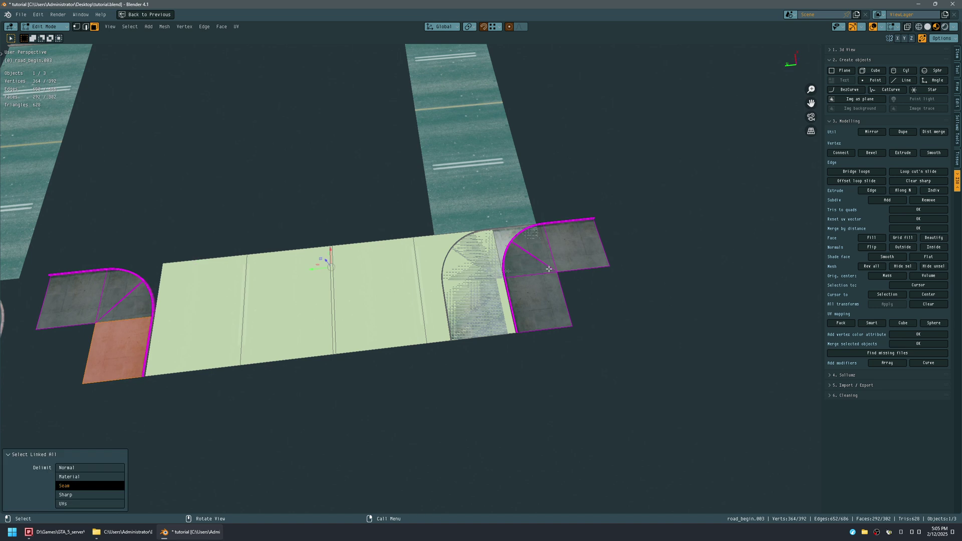
key("x")
left_click(549, 269)
middle_click_drag(334, 279, 469, 270, "shift")
key("Tab")
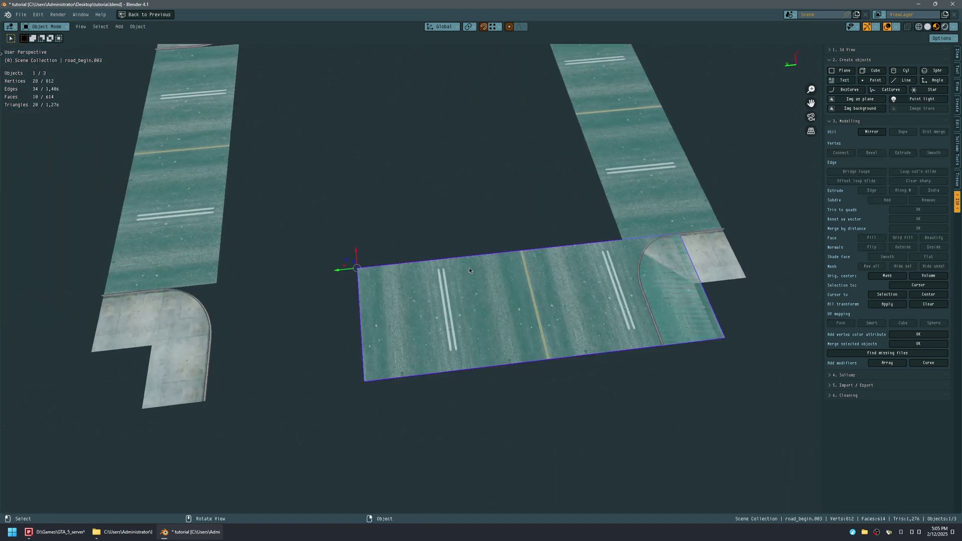
Step: Move the bare road strip 6.2706 m along Y against the corner sidewalk and the mirrored end piece 3.5804 m along Y to meet it
left_click_drag(341, 270, 263, 307)
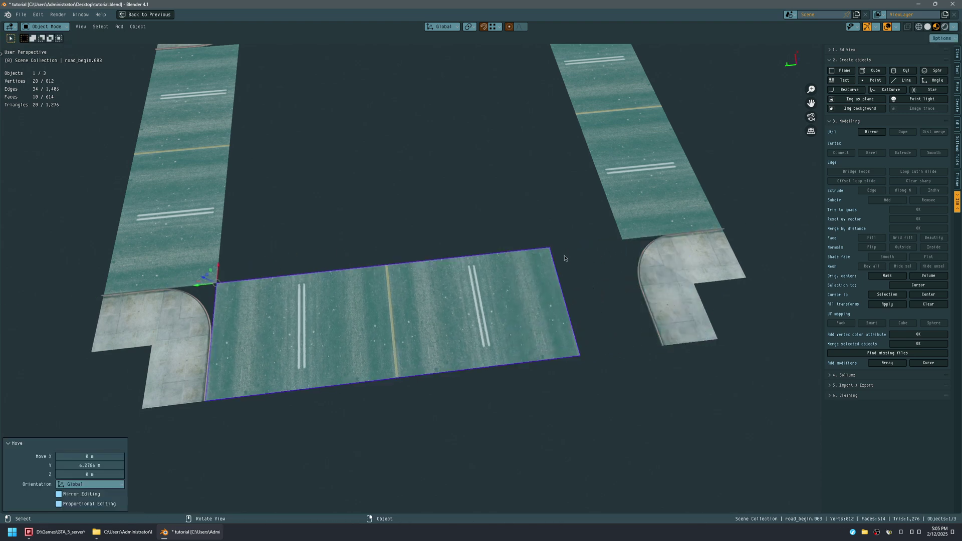
left_click(646, 275)
left_click_drag(610, 242, 551, 244)
middle_click_drag(399, 243, 466, 281)
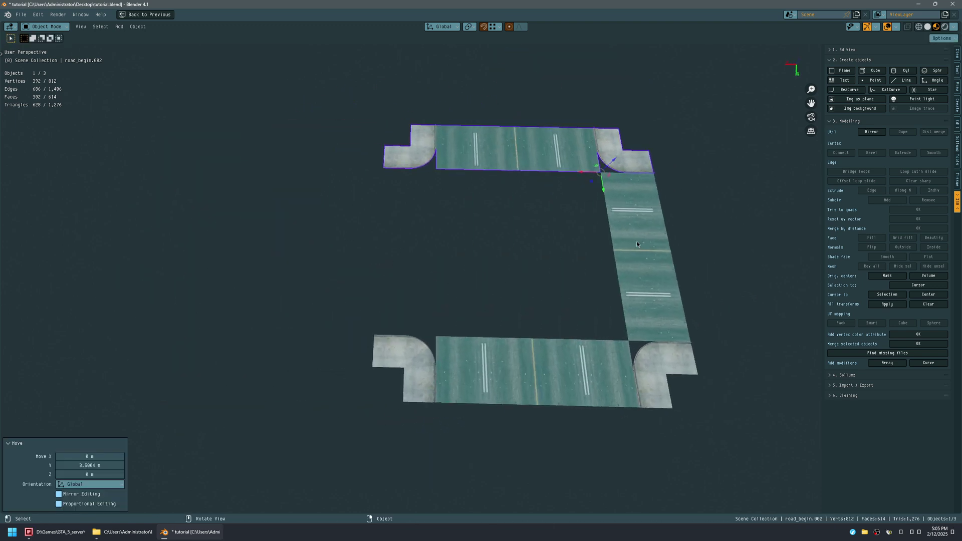
Step: Save the file, then duplicate the bare road strip and move the copy about 27 m along X to the open side
left_click(644, 218)
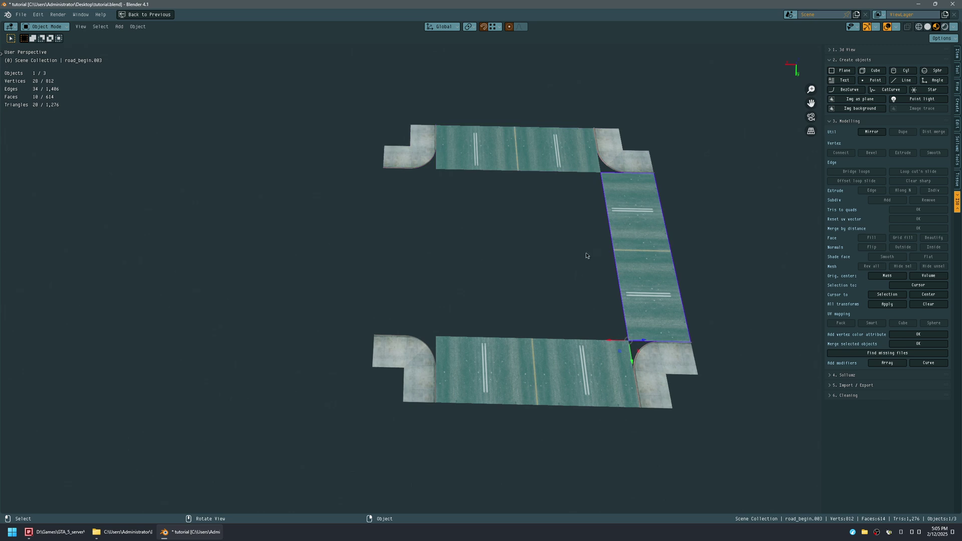
key("ctrl+s")
key("shift+d")
key("x")
left_click(241, 237)
key("r")
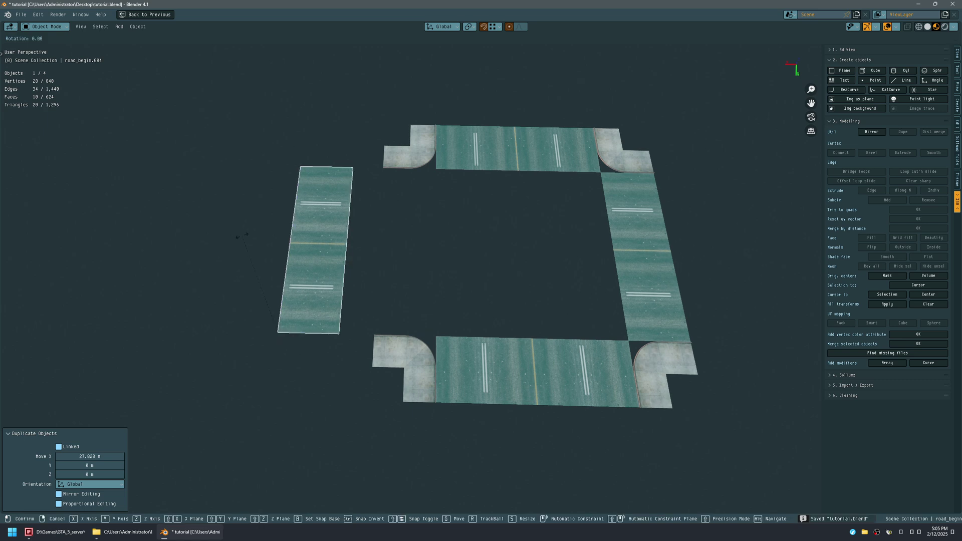
right_click(243, 237)
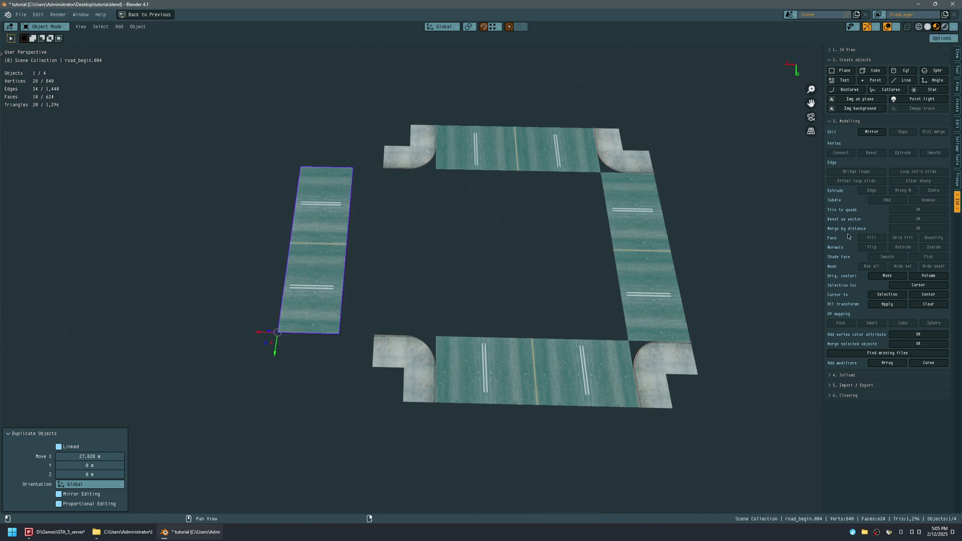
Step: Mirror the duplicated road strip along the global X axis and save the file
left_click(871, 132)
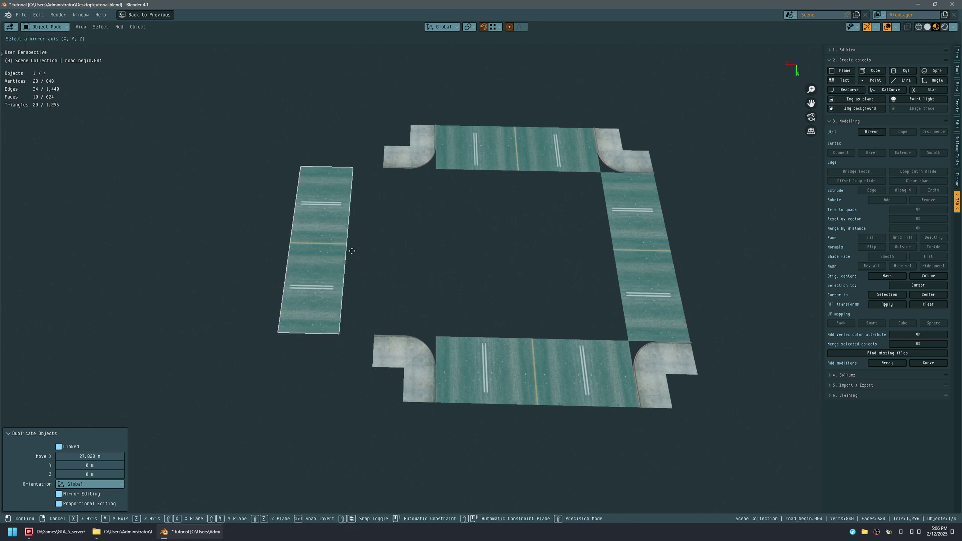
left_click(195, 326)
left_click(58, 486)
key("ctrl+s")
Step: Move the mirrored strip about -12.6 m along X so it closes the gap between the two corner sidewalks
key("g")
key("x")
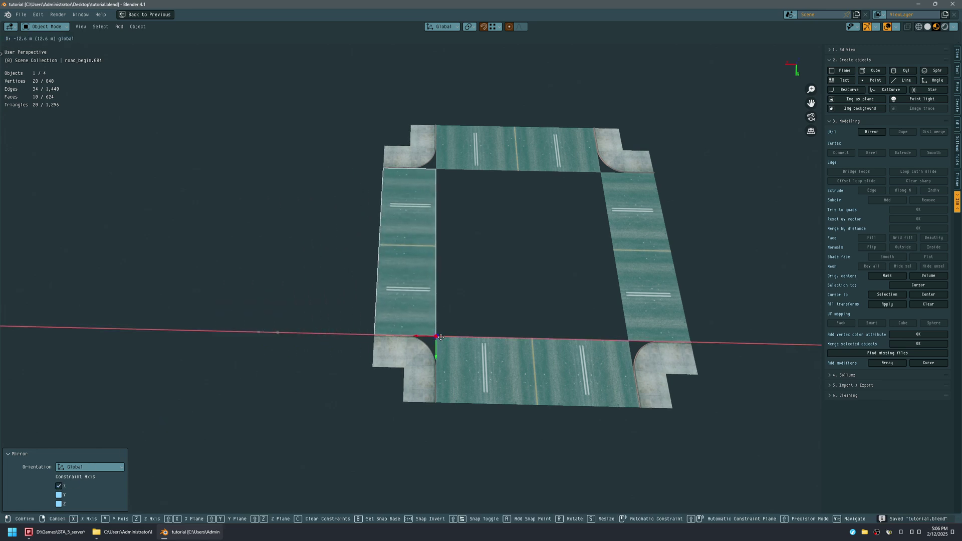
left_click(440, 336)
scroll(451, 307, "up", 5)
middle_click_drag(458, 273, 589, 299)
scroll(589, 299, "down", 3)
middle_click_drag(470, 290, 415, 250)
middle_click_drag(386, 207, 394, 179)
middle_click_drag(441, 206, 303, 322)
Step: Save the file and join the four sides of the intersection frame into one object
left_click_drag(376, 193, 336, 232)
left_click_drag(454, 291, 448, 390)
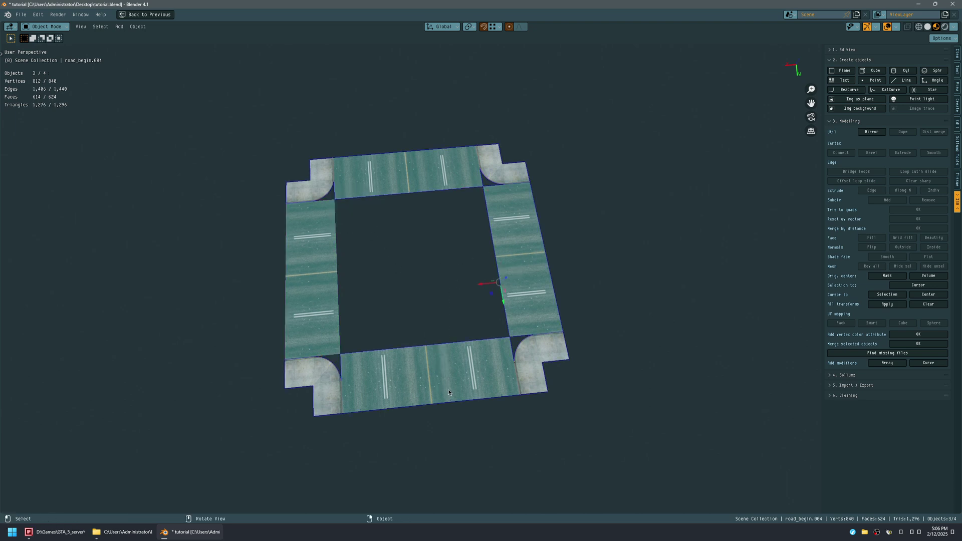
key("ctrl+j")
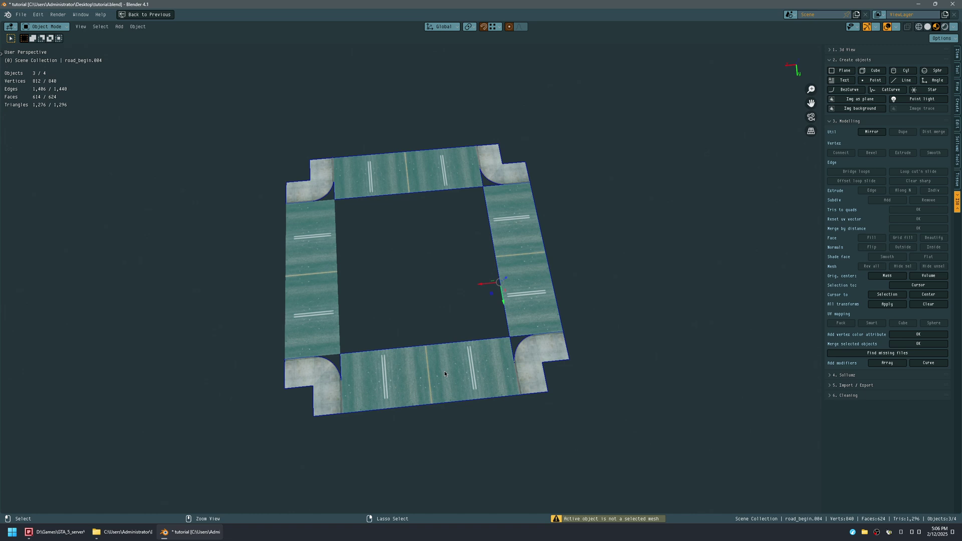
key("ctrl+s")
left_click(444, 371)
left_click(434, 190, "shift")
left_click(321, 255, "shift")
key("ctrl+j")
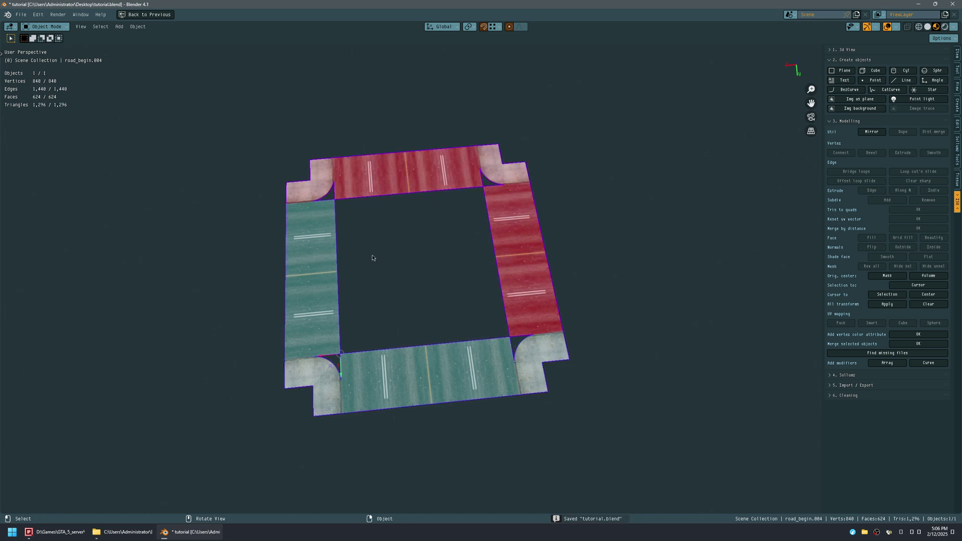
Step: Flip the normals of the reversed faces on the two inverted sides of the joined frame and save the file
key("Tab")
left_click(392, 181)
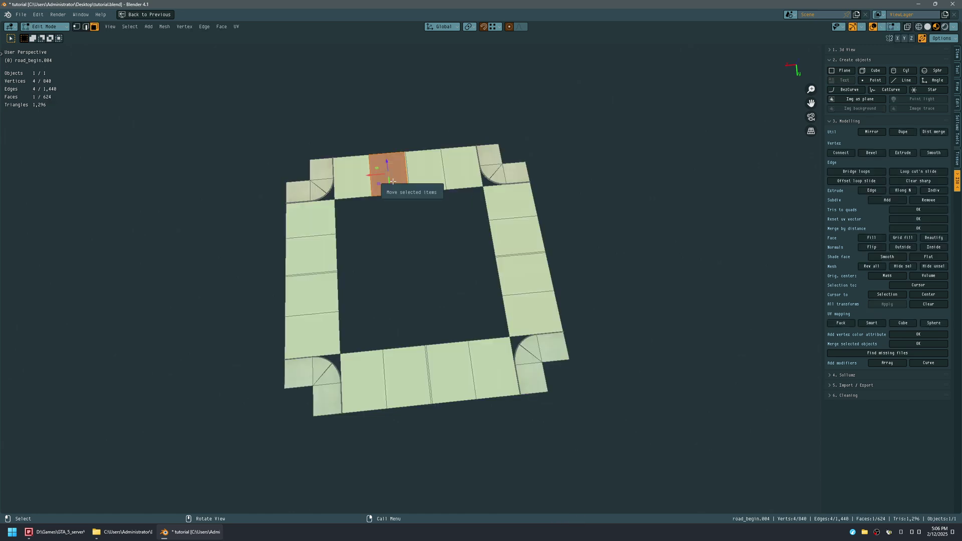
key("ctrl+l")
left_click(459, 168, "shift")
left_click_drag(498, 129, 551, 213, "shift")
left_click_drag(267, 131, 336, 169, "shift")
left_click_drag(586, 193, 516, 224, "shift")
key("ctrl+l")
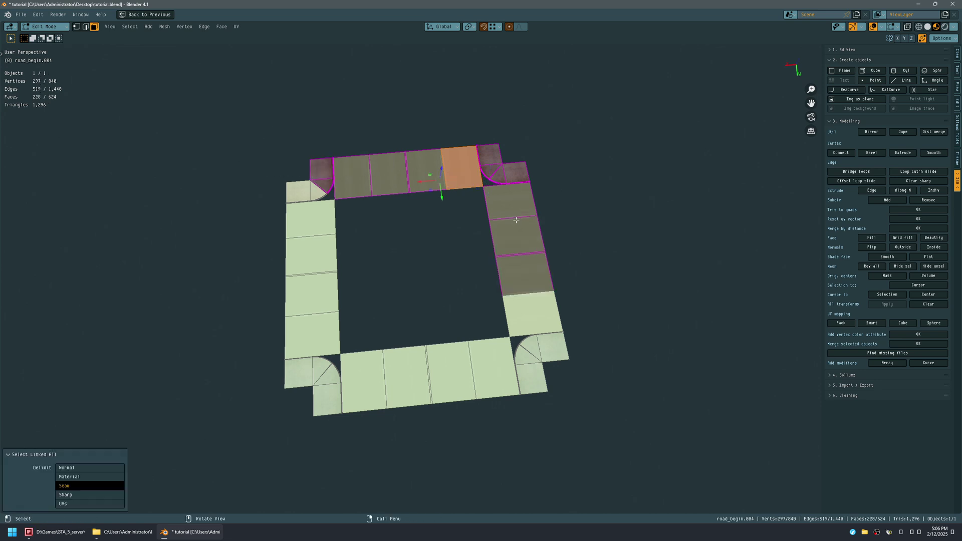
key("alt+n")
left_click(430, 218)
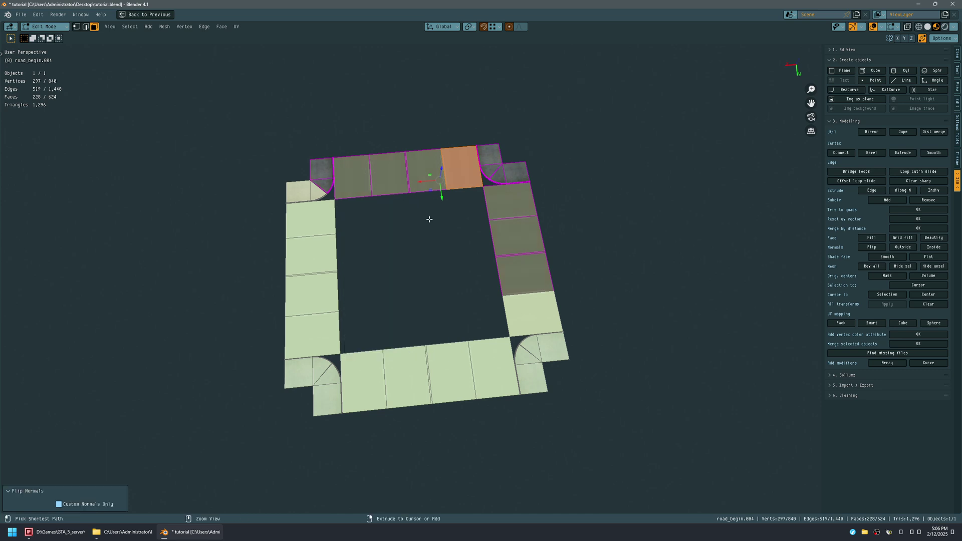
key("ctrl+s")
key("Tab")
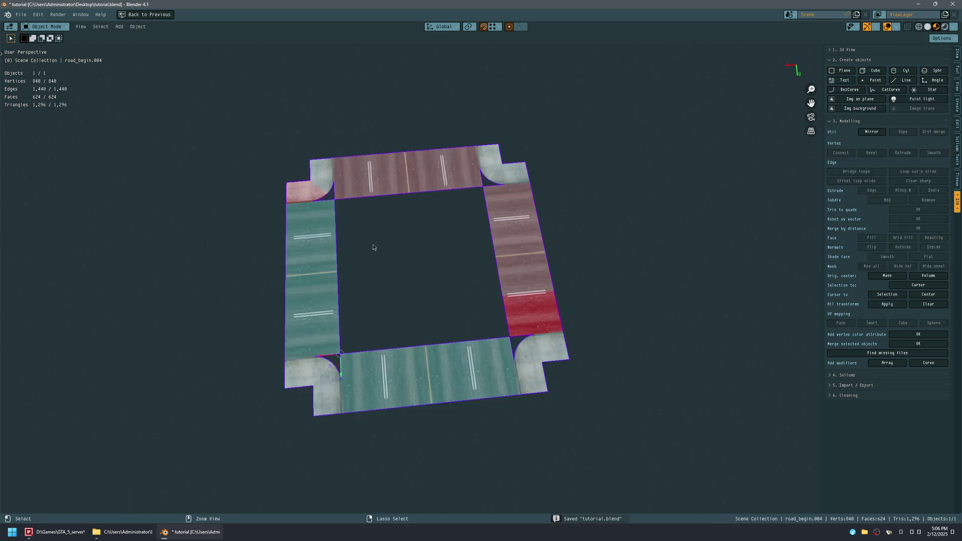
Step: Flip the normals of the linked road faces in the strip between the two mirrored sidewalk corners and save the file
middle_click_drag(373, 247, 389, 203, "ctrl")
key("Tab")
left_click(399, 150)
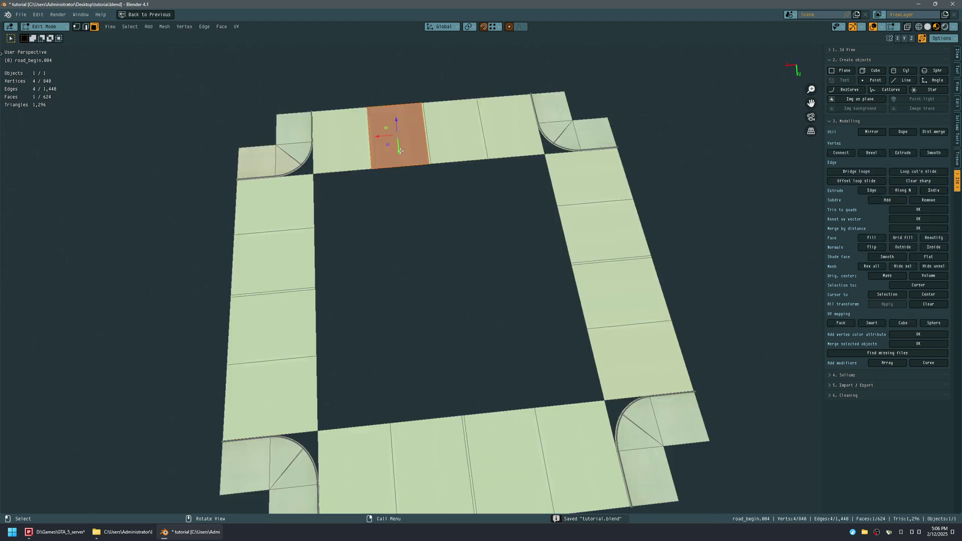
key("ctrl+l")
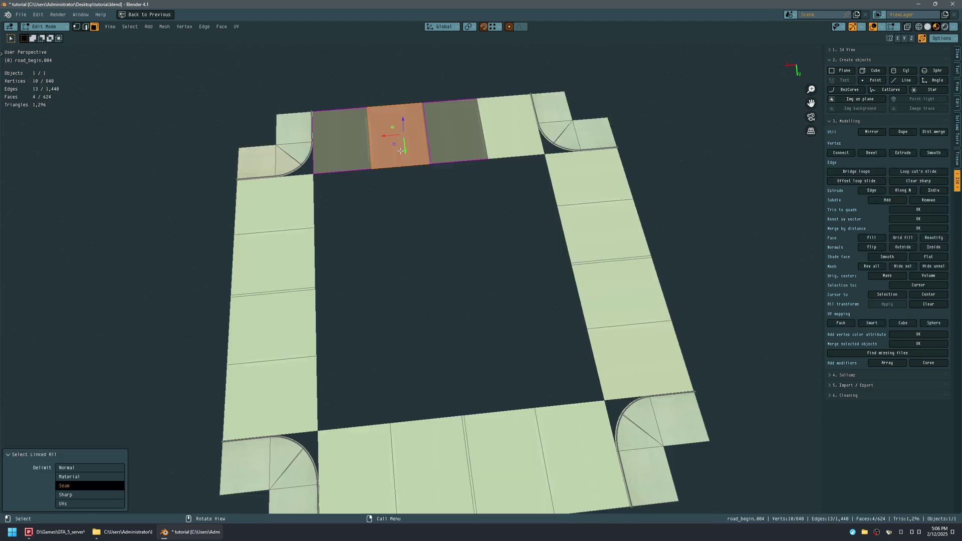
key("alt+n")
left_click(401, 151)
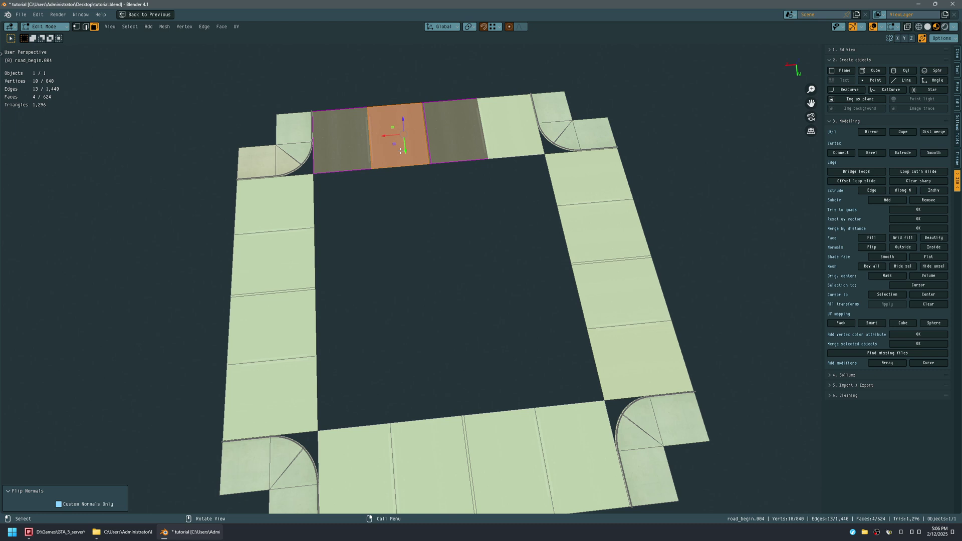
key("ctrl+s")
key("Tab")
Step: Lower the overlapping road face beside the sidewalk corner -1.9171 m along Z to separate the doubled geometry
middle_click_drag(418, 183, 407, 257)
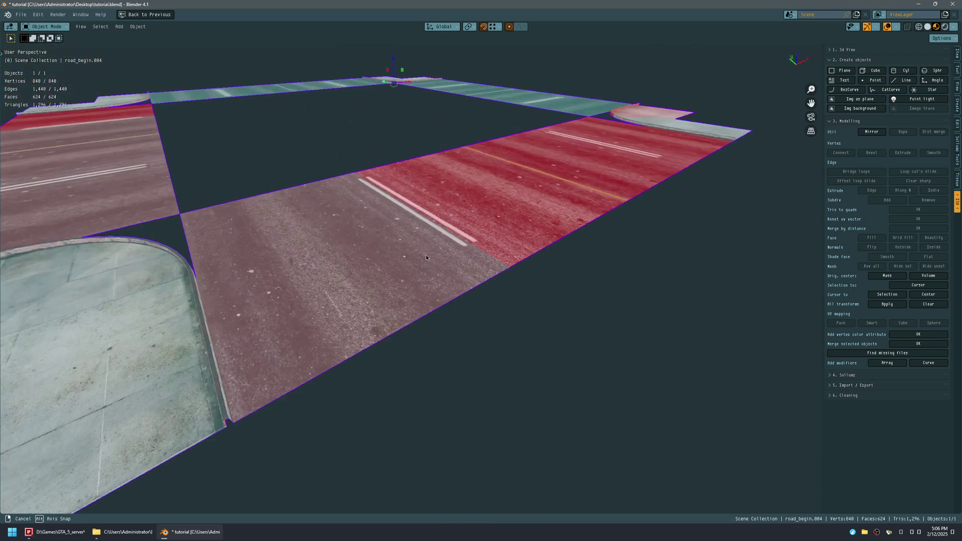
key("Tab")
left_click(408, 259)
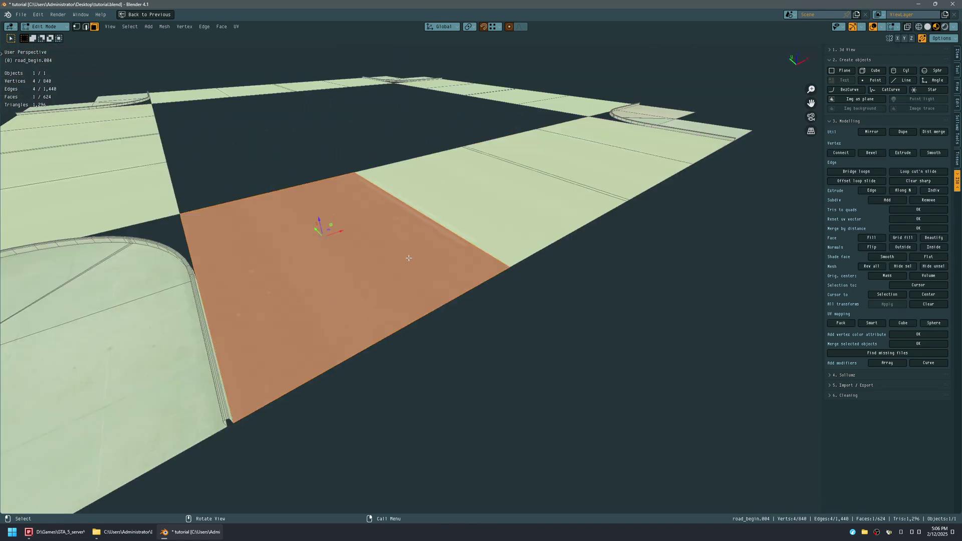
key("ctrl+l")
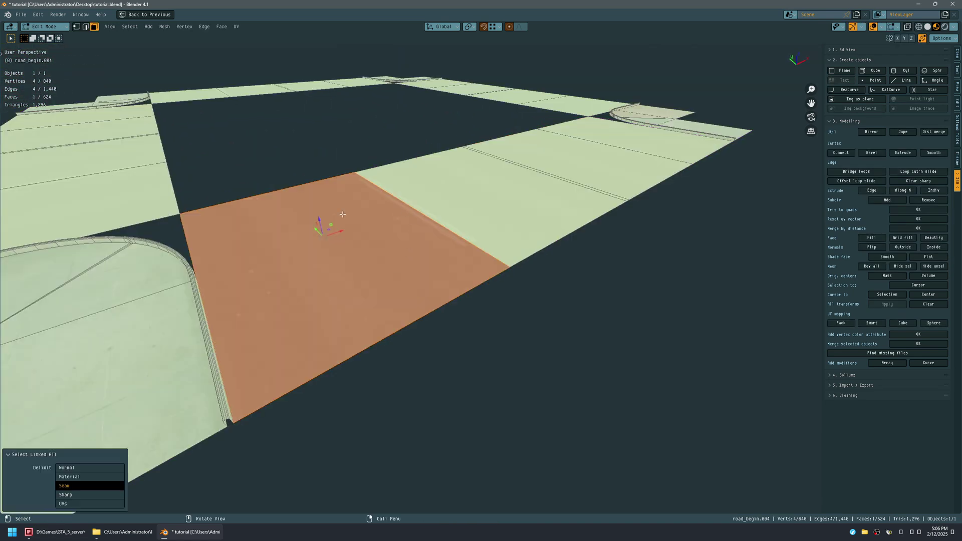
key("g")
key("z")
left_click(320, 320)
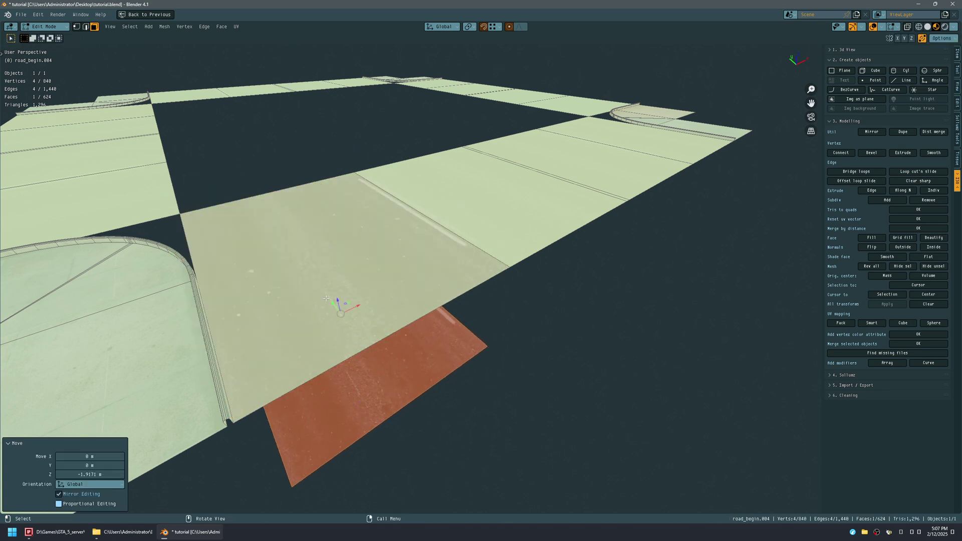
middle_click_drag(337, 303, 387, 252)
key("ctrl+z")
Step: Lower the next overlapping road faces of the strip along Z, including moves of -3.1611 m and -2.3897 m
key("g")
key("z")
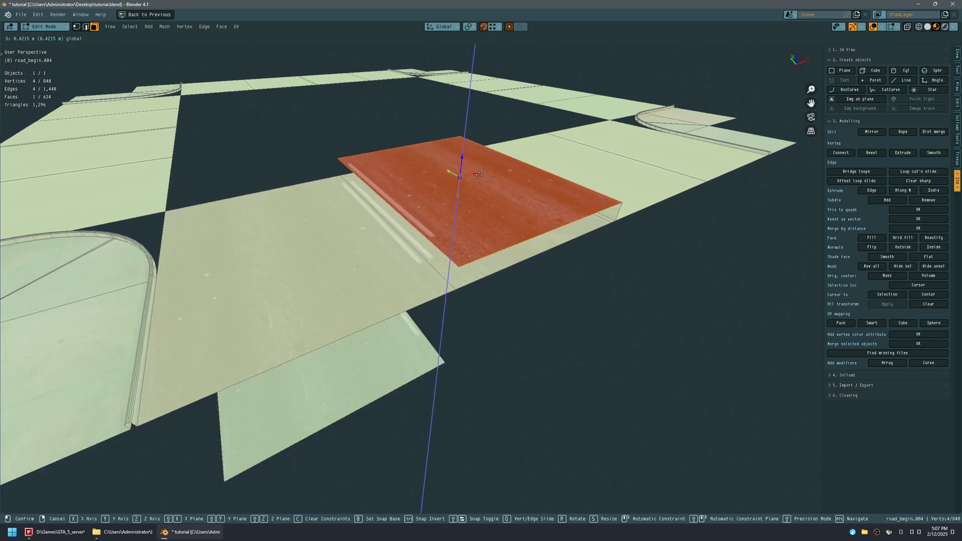
left_click(541, 175)
middle_click_drag(509, 260, 415, 284)
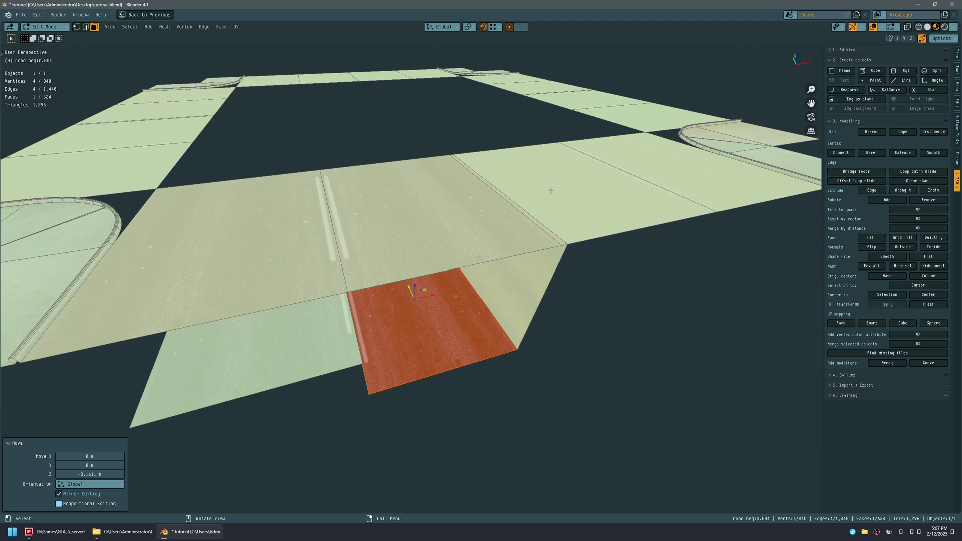
key("g")
key("z")
left_click(579, 236)
middle_click_drag(541, 241, 529, 208)
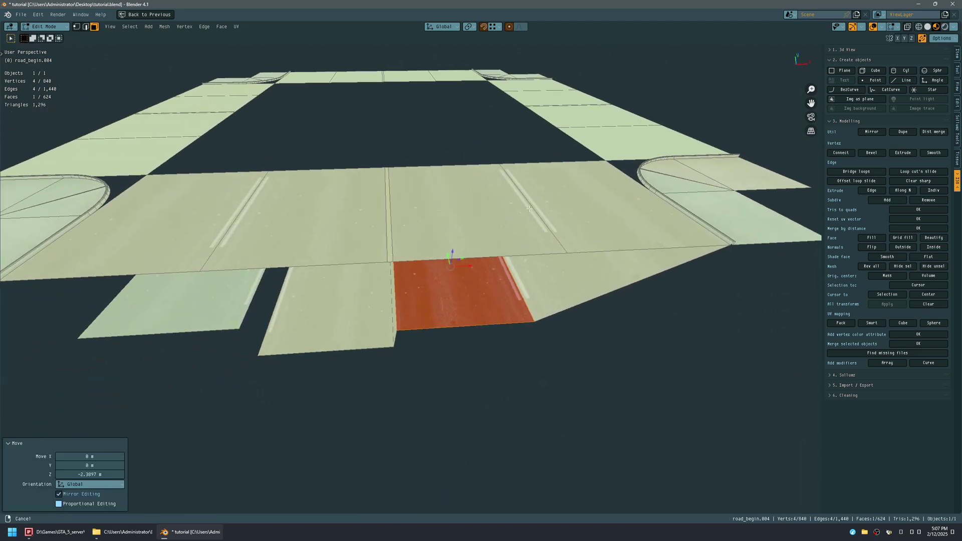
Step: Delete all the lowered duplicate road faces beneath the strip
key("shift+alt+z")
key("shift+alt+z")
middle_click_drag(430, 243, 439, 211)
mouse_move(143, 354)
left_mouse_down()
mouse_move(303, 297)
mouse_move(377, 250)
left_mouse_up()
left_click_drag(355, 351, 510, 248, "shift")
left_click_drag(490, 304, 603, 224, "shift")
key("x")
left_click(551, 228)
middle_click_drag(553, 236, 534, 361)
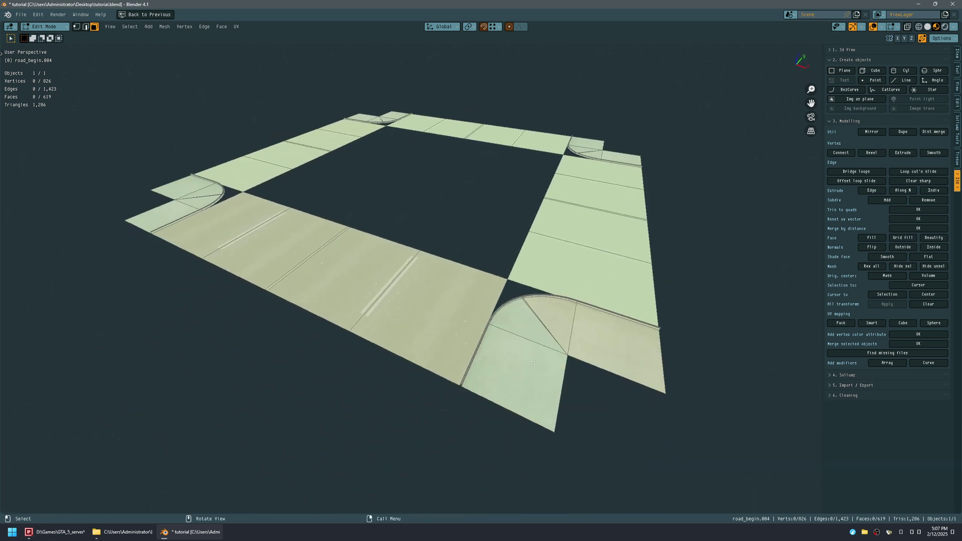
Step: Turn the normals of the inverted half of the corner sidewalk to face up and save the file
left_click(587, 323)
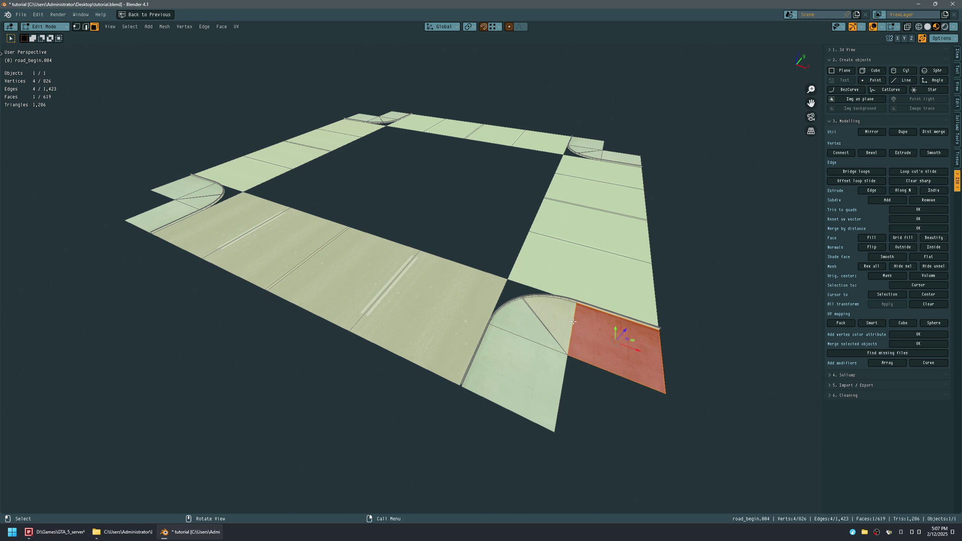
key("ctrl+l")
middle_click_drag(566, 291, 462, 221)
left_click_drag(450, 215, 456, 158)
key("ctrl+z")
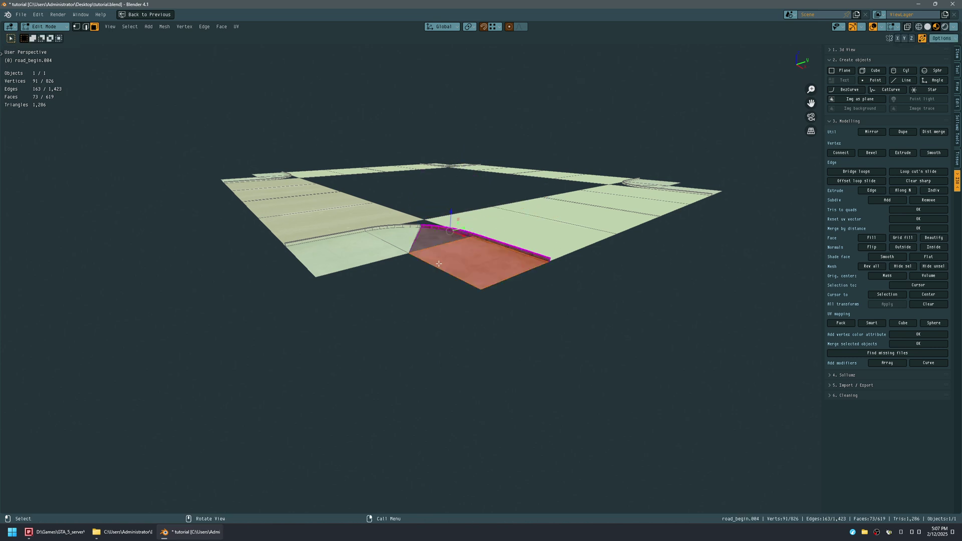
right_click(439, 258)
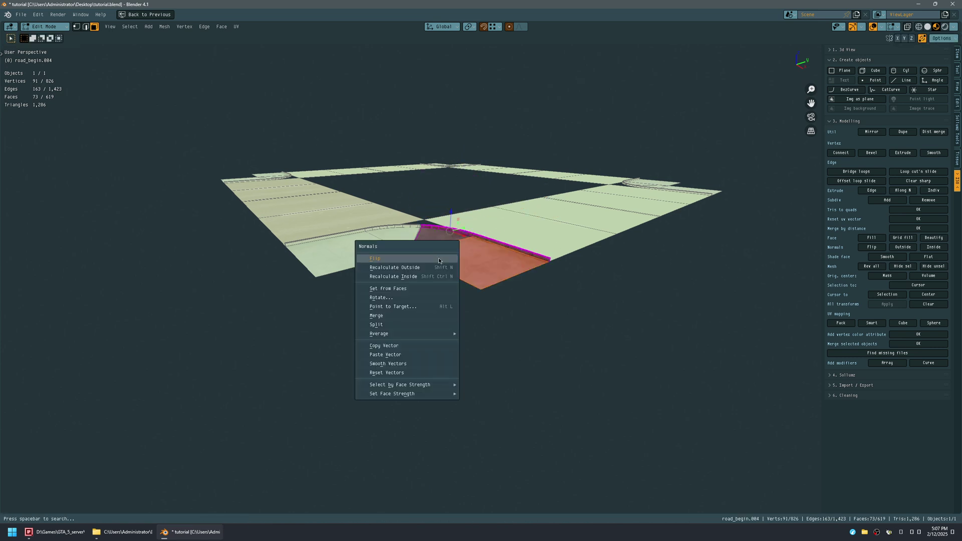
left_click(439, 269)
key("ctrl+s")
key("Tab")
Step: Flip the normals of the five road faces in the strip on the -Y side and save the file
middle_click_drag(439, 269, 457, 307)
middle_click_drag(366, 273, 473, 287)
key("Tab")
left_click(448, 288)
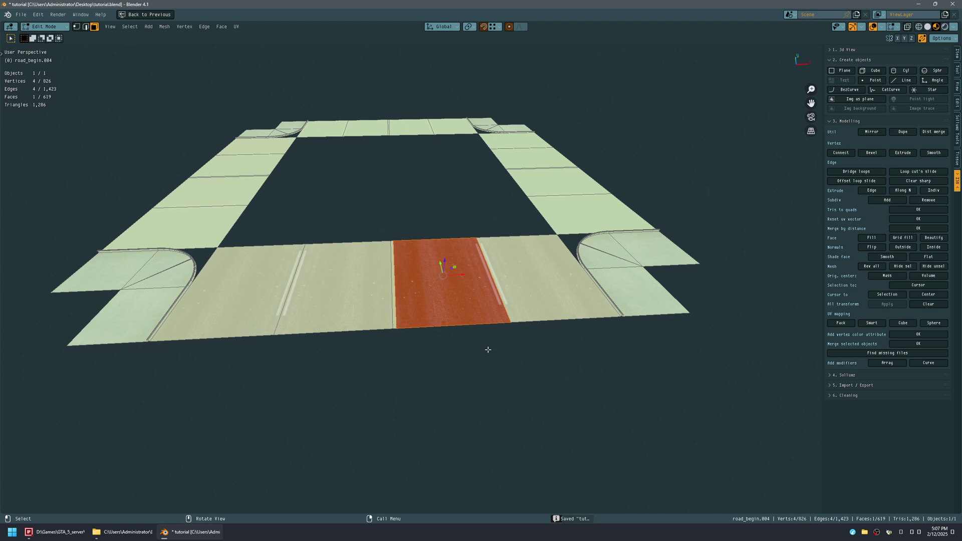
left_click_drag(481, 355, 529, 320, "shift")
left_click_drag(248, 371, 328, 328, "shift")
left_click_drag(351, 361, 426, 313, "shift")
key("alt+n")
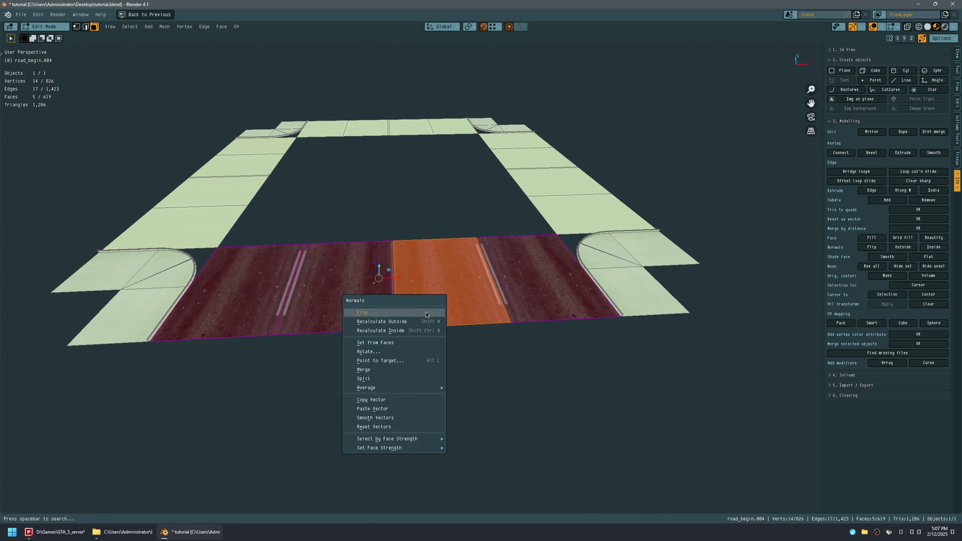
left_click(426, 314)
key("ctrl+s")
key("Tab")
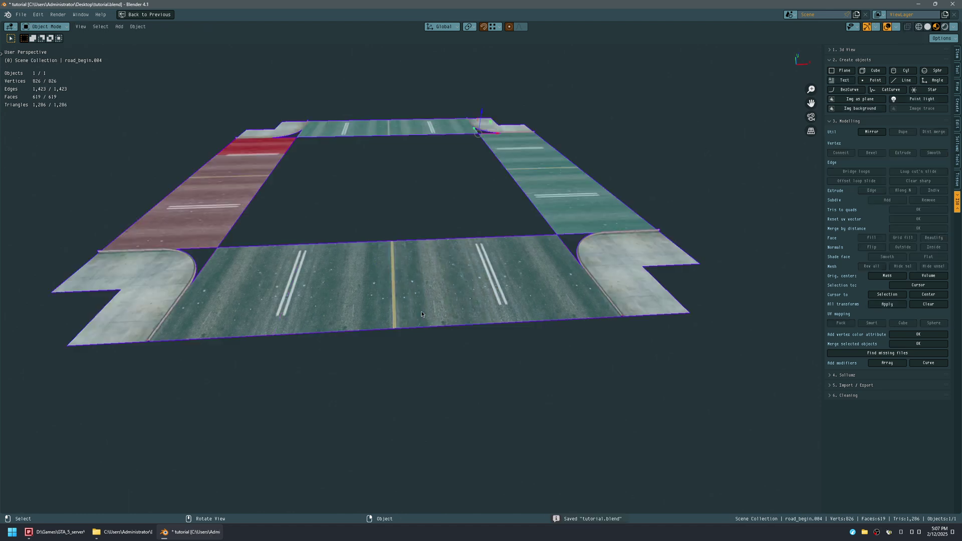
Step: Lower the duplicate road face beside the sidewalk corner of the -X strip -4.4166 m along Z and delete it
middle_click_drag(311, 338, 397, 293)
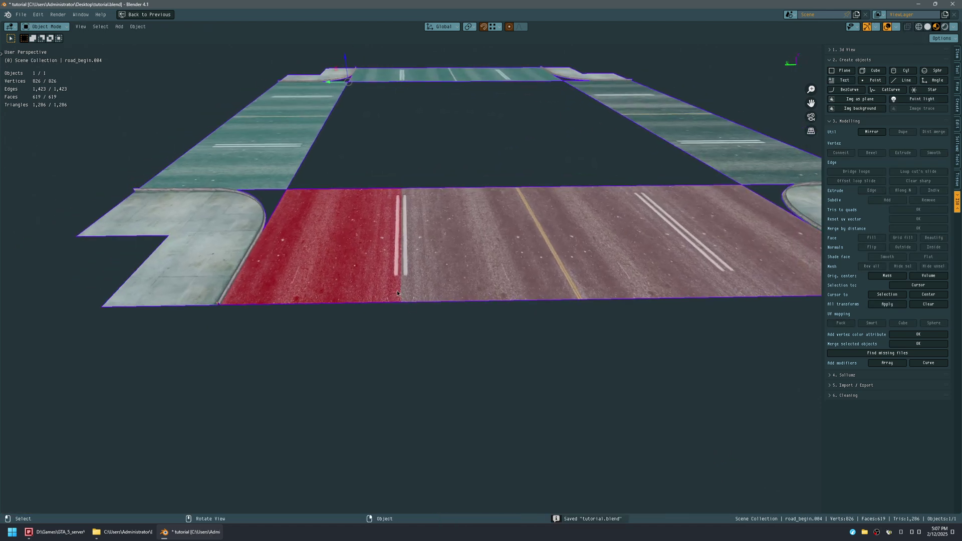
key("Tab")
left_click(373, 258)
left_click_drag(329, 220, 336, 313)
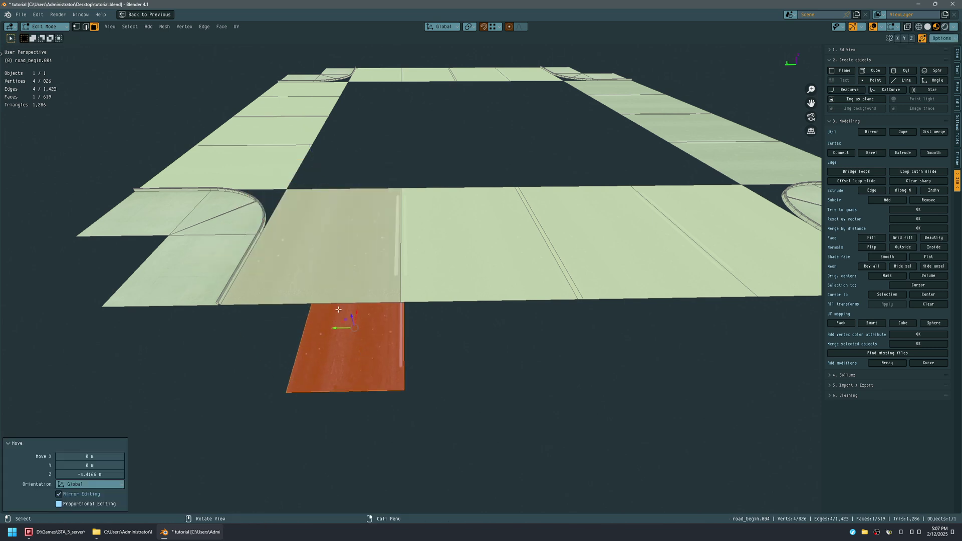
key("x")
left_click(338, 308)
Step: Raise and delete the duplicate of the neighbouring road face, and delete the duplicate yellow centre-line face of the -X strip
middle_click_drag(420, 309, 451, 260)
left_click(483, 217)
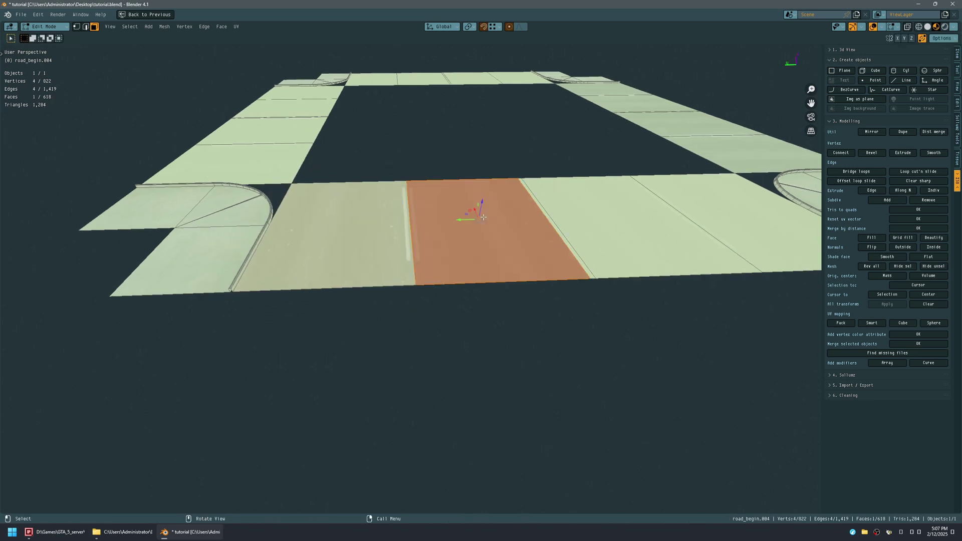
left_click_drag(483, 207, 489, 176)
key("x")
left_click(489, 176)
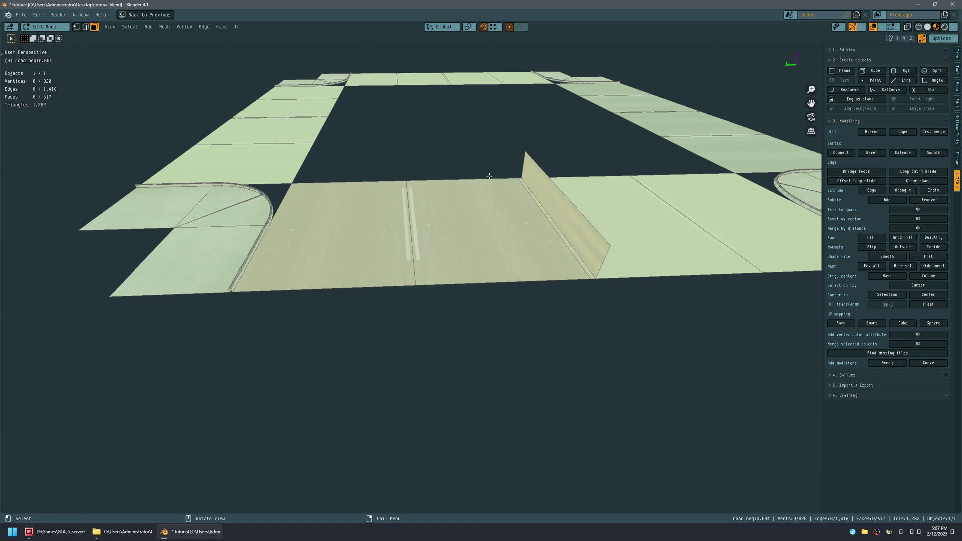
left_click(532, 193)
key("x")
left_click(532, 193)
Step: Delete the duplicates of the remaining two road faces beyond the centre line in the -X strip
left_click(575, 192)
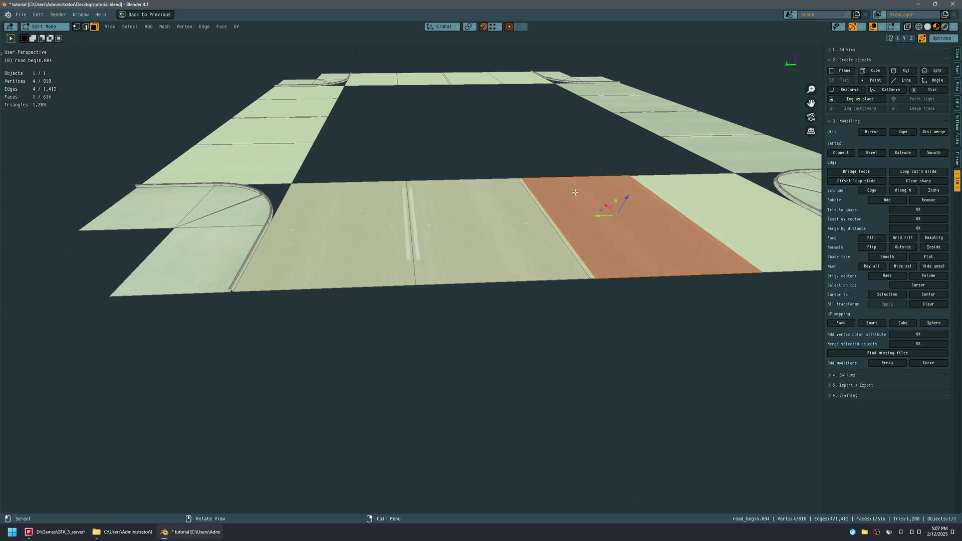
left_click_drag(623, 197, 630, 185)
key("x")
left_click(630, 185)
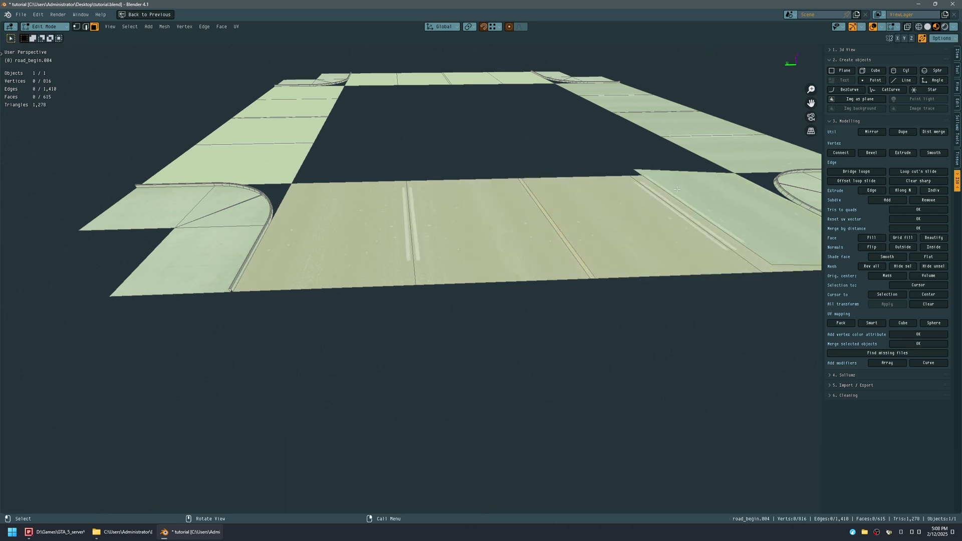
left_click(694, 186)
key("x")
left_click(764, 189)
left_click(719, 218)
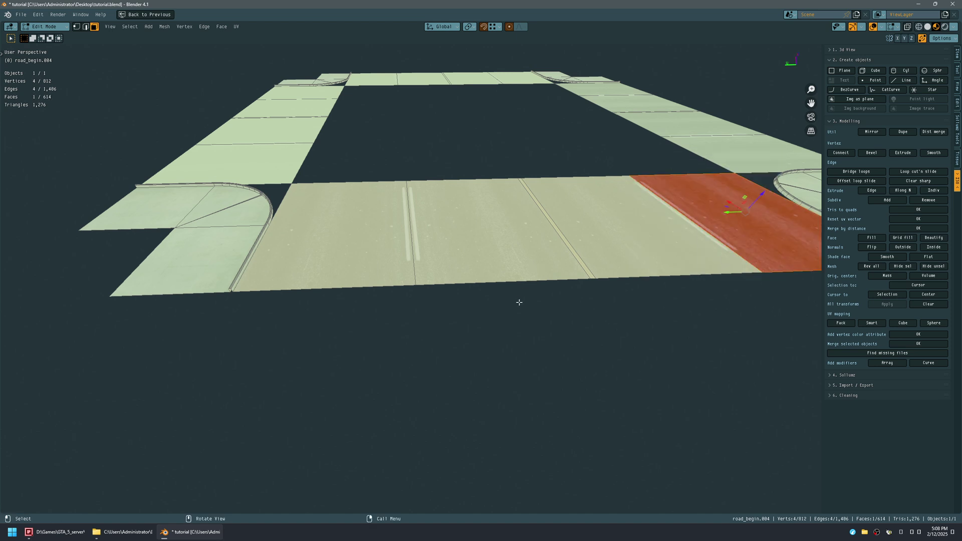
Step: Flip the normals of all five remaining faces in the -X road strip and save the file
key("Tab")
middle_click_drag(510, 291, 488, 302)
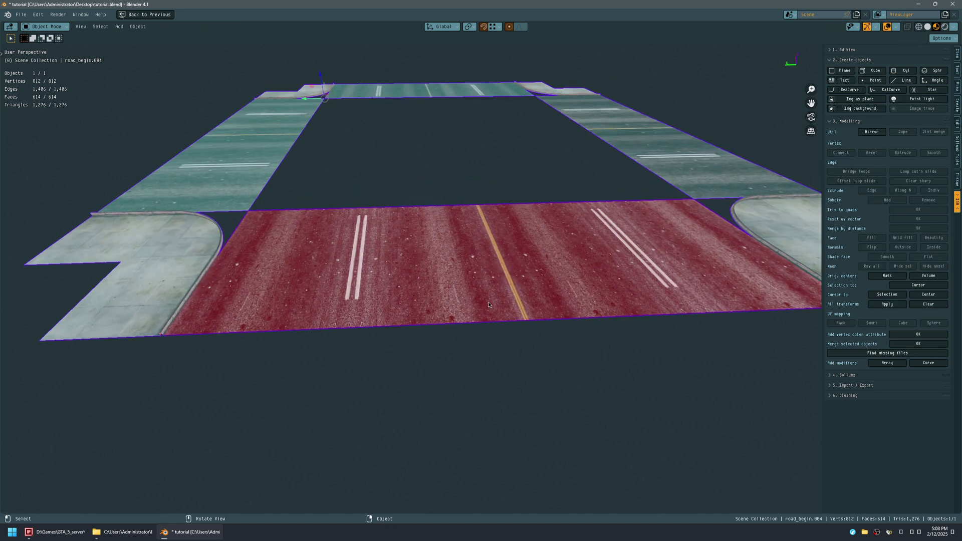
key("Tab")
left_click_drag(292, 381, 665, 263)
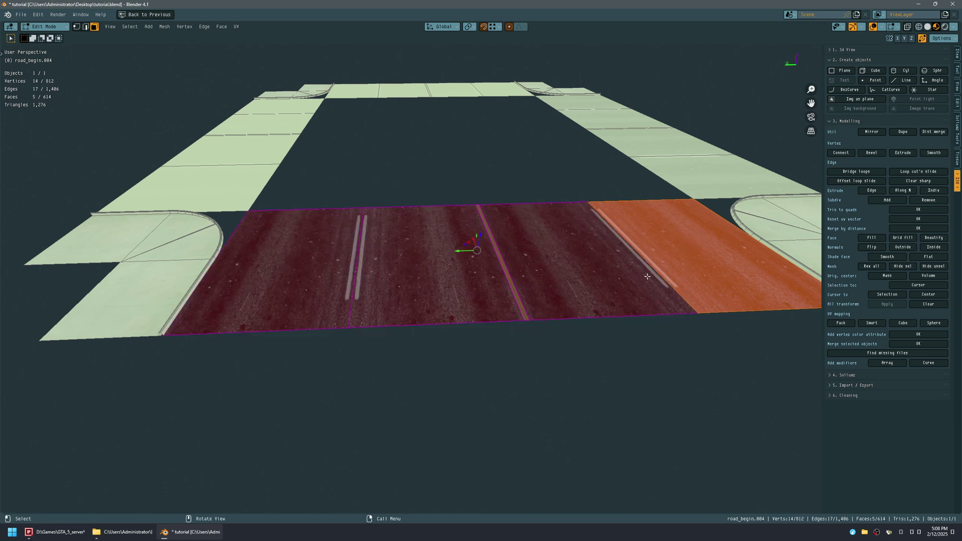
key("alt+n")
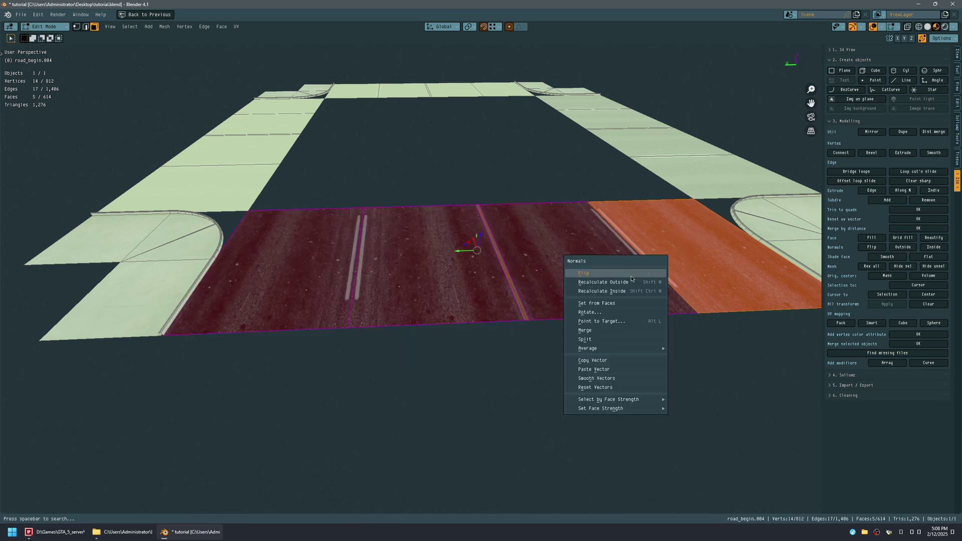
left_click(630, 276)
key("ctrl+s")
key("Tab")
Step: Select the five doubled faces of the +X road strip, raise them about 1.64 m along Z and delete them
scroll(627, 277, "down", 3)
mouse_move(624, 279)
middle_mouse_down()
mouse_move(618, 298)
mouse_move(565, 300)
mouse_move(500, 279)
mouse_move(529, 286)
mouse_move(522, 272)
mouse_move(412, 232)
mouse_move(342, 271)
mouse_move(608, 276)
middle_mouse_up()
left_click(611, 298)
middle_click_drag(394, 240, 445, 270, "shift")
middle_click_drag(395, 252, 478, 231)
middle_click_drag(376, 184, 440, 261)
scroll(416, 275, "up", 3)
key("Tab")
left_click(435, 272)
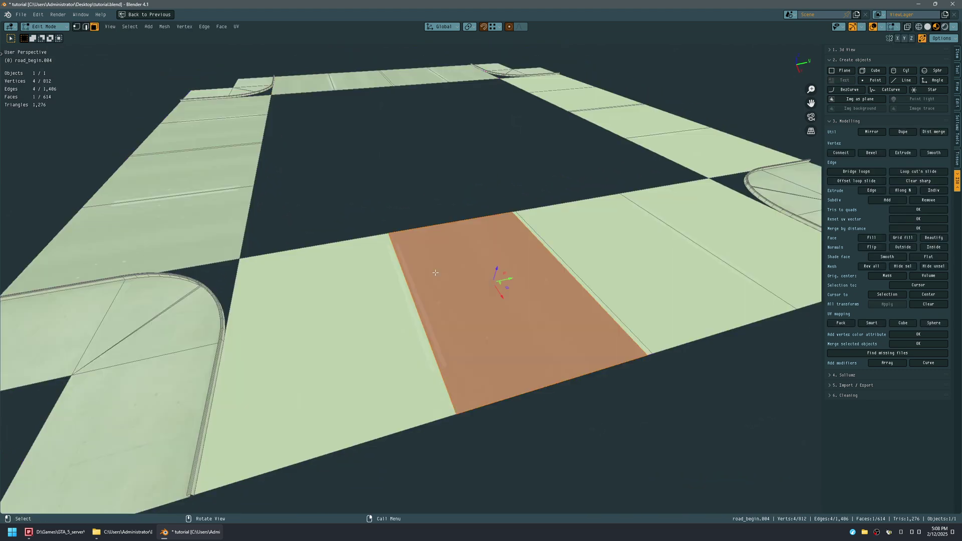
left_click(370, 284, "shift")
left_click(620, 250, "shift")
left_click(679, 219, "shift")
middle_click_drag(598, 235, 592, 228)
left_click(568, 277, "shift")
key("g")
key("z")
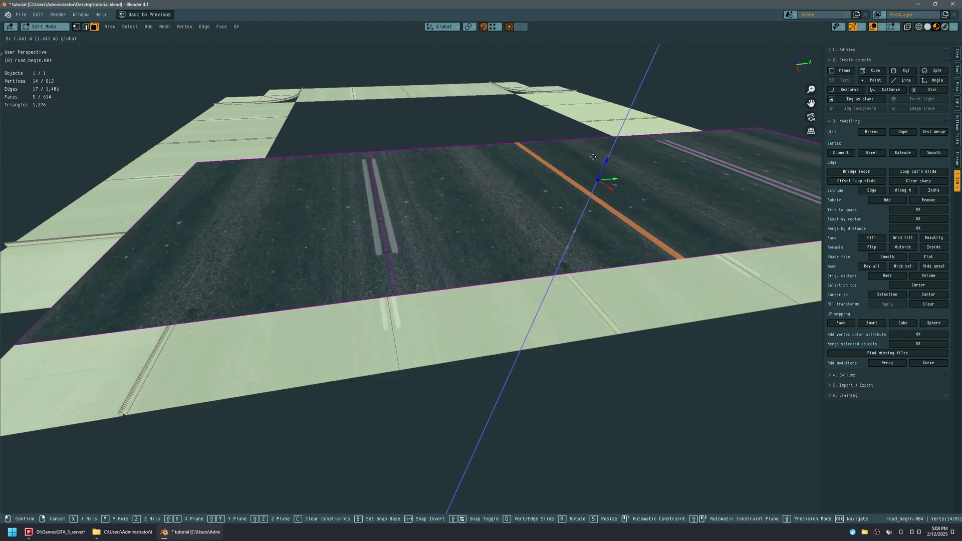
left_click(594, 154)
key("x")
left_click(593, 153)
Step: Delete the five overlapping duplicate faces of the +Y road strip and save the file
middle_click_drag(593, 153, 493, 176)
left_click(488, 309)
left_click(535, 272, "shift")
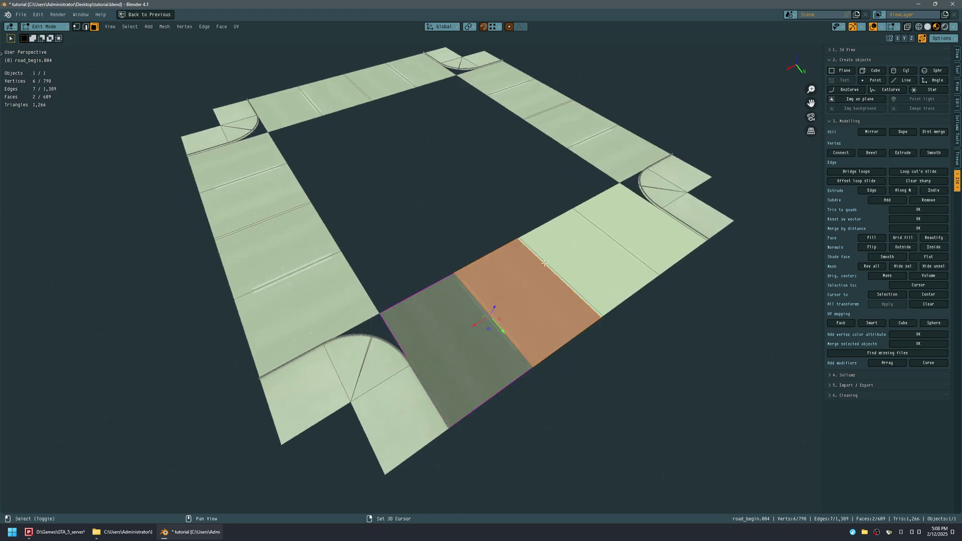
left_click(551, 266, "shift")
left_click(647, 228, "shift")
key("x")
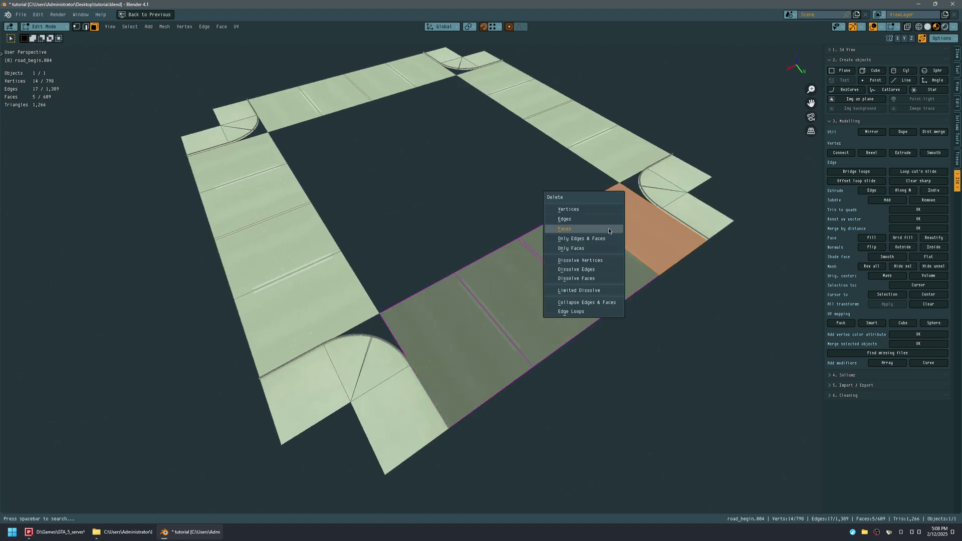
left_click(608, 229)
key("ctrl+s")
Step: Examine the yellow centre-line face of the +Y strip up close for doubled geometry
key("shift+alt+z")
key("shift+alt+z")
middle_click_drag(449, 239, 590, 223)
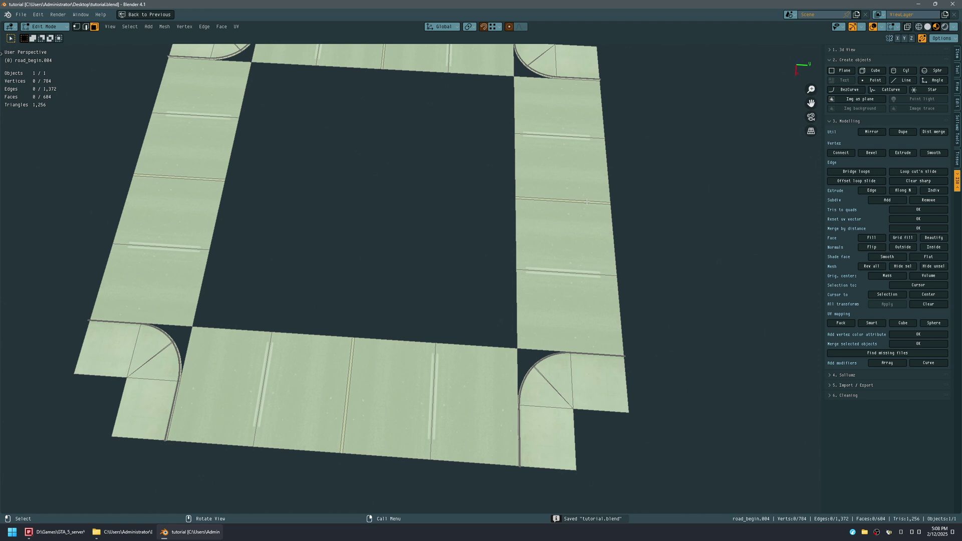
left_click(586, 201)
key("KP_Decimal")
middle_click_drag(471, 237, 393, 170)
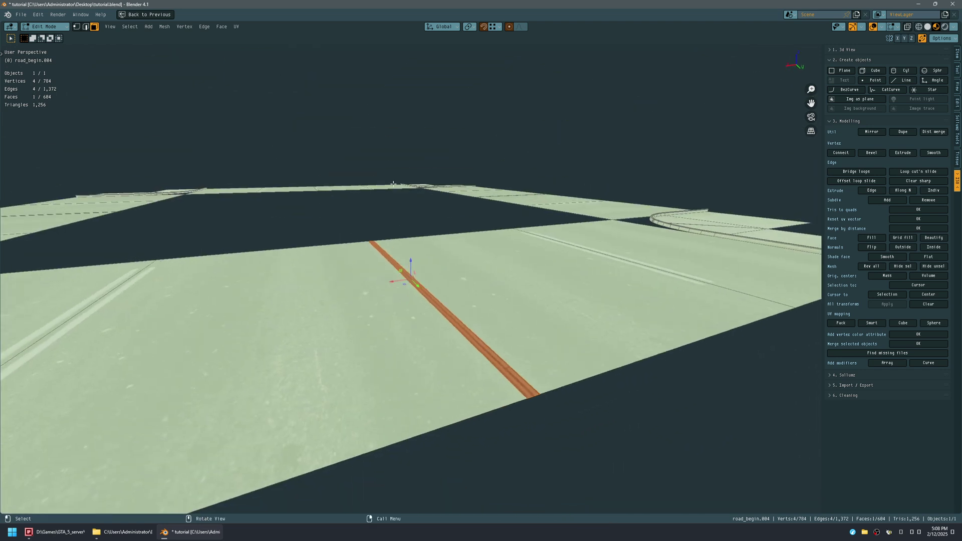
left_click_drag(406, 256, 412, 252)
key("Escape")
key("alt+a")
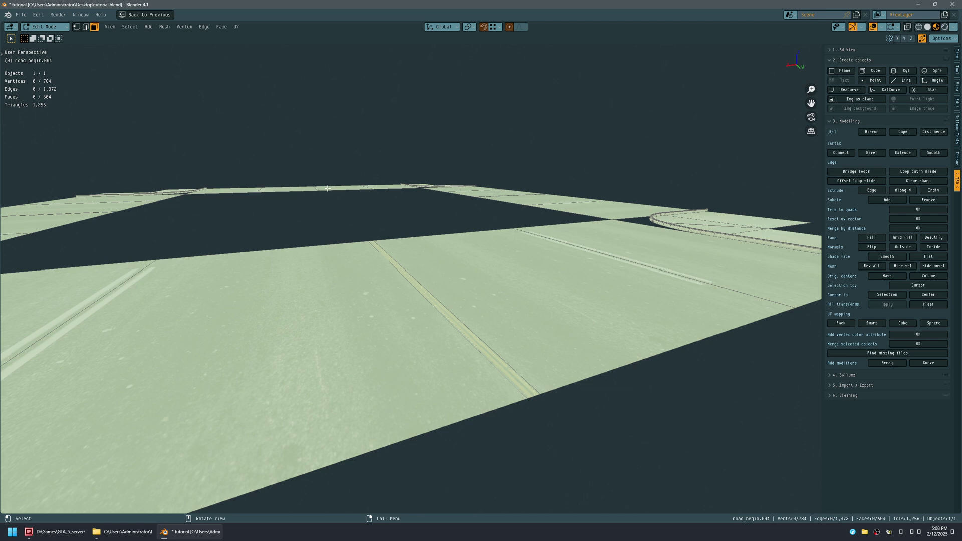
Step: Test the centre-line face of the opposite strip for a duplicate by moving it along Z, and undo the move
left_click(327, 189)
key("KP_Decimal")
left_click(267, 275)
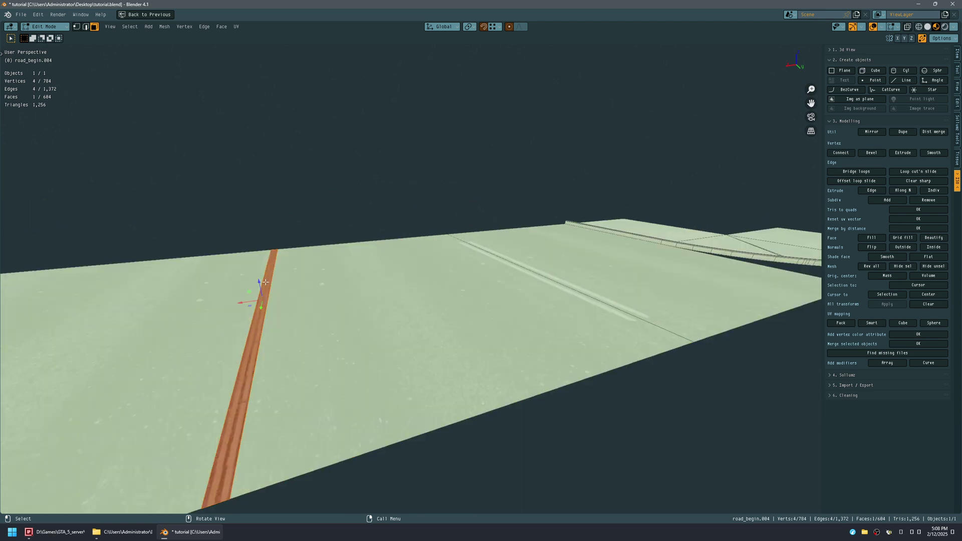
key("g")
key("z")
left_click(254, 268)
key("ctrl+z")
Step: Save the file, hide the overlays and examine the textured road strips and sidewalk corners of the whole frame
middle_click_drag(279, 236, 514, 346)
scroll(476, 277, "down", 6)
key("ctrl+s")
key("shift+alt+z")
middle_click_drag(543, 193, 473, 313)
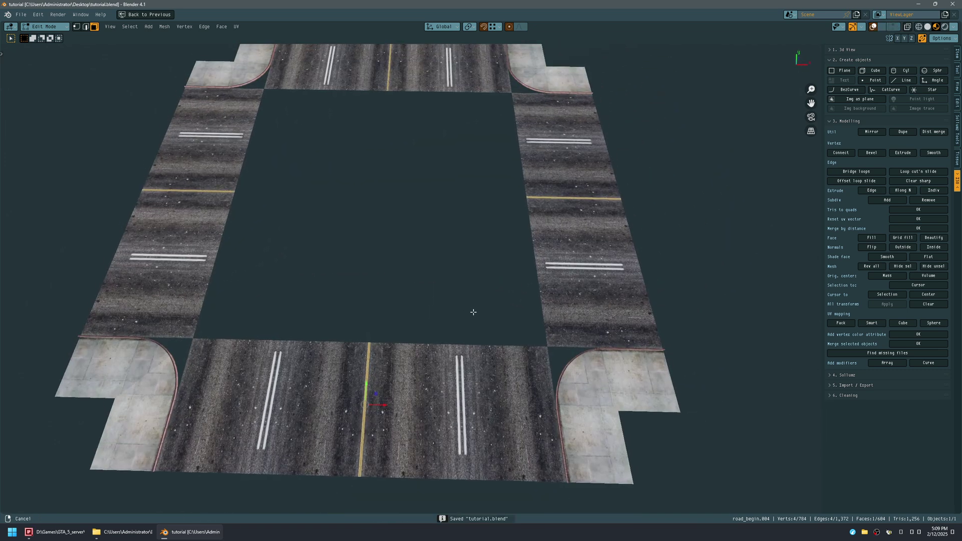
scroll(472, 313, "down", 3)
mouse_move(464, 266)
middle_mouse_down()
mouse_move(457, 284)
mouse_move(453, 271)
mouse_move(467, 261)
middle_mouse_up()
middle_click_drag(374, 206, 476, 243, "shift")
scroll(479, 244, "up", 5)
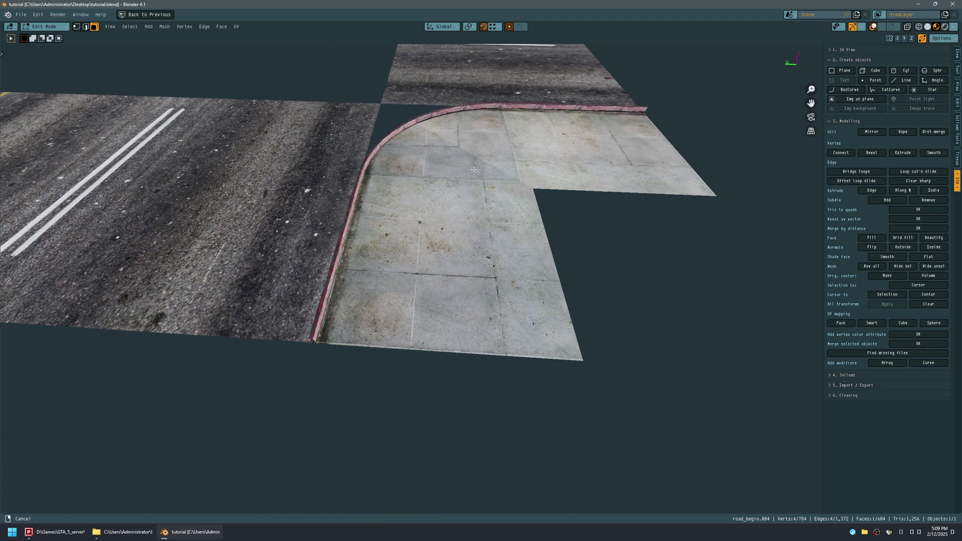
middle_click_drag(490, 242, 448, 330, "shift")
middle_click_drag(463, 111, 455, 202, "shift")
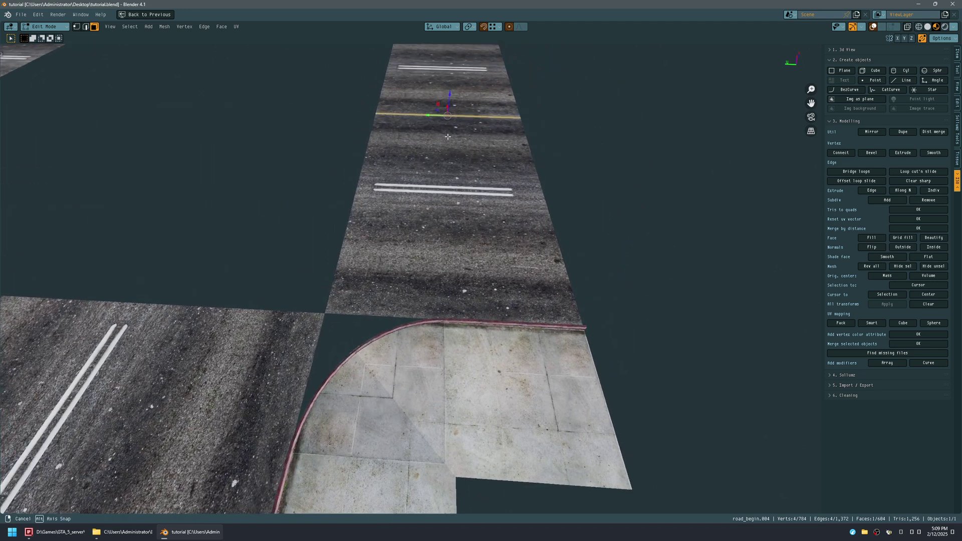
scroll(454, 201, "down", 4)
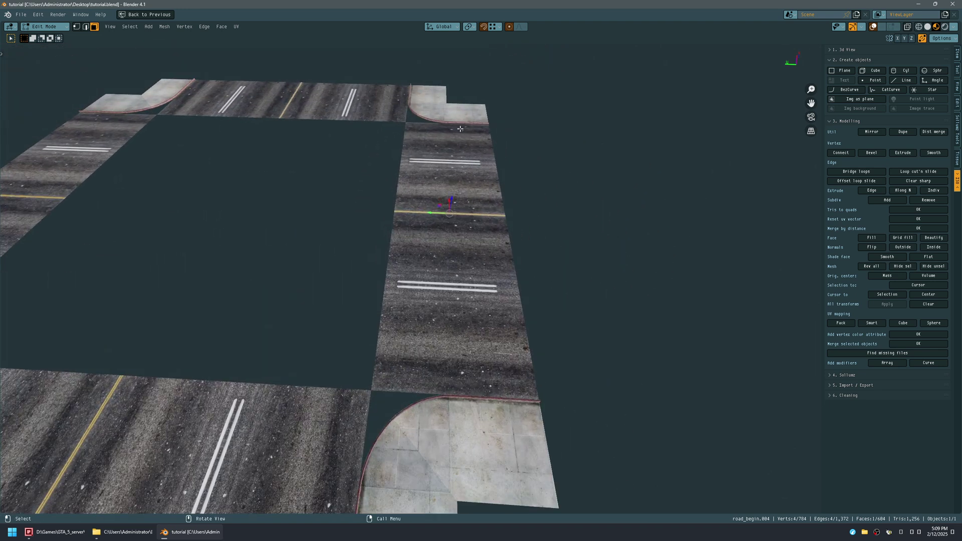
middle_click_drag(447, 350, 310, 309)
scroll(617, 174, "down", 2)
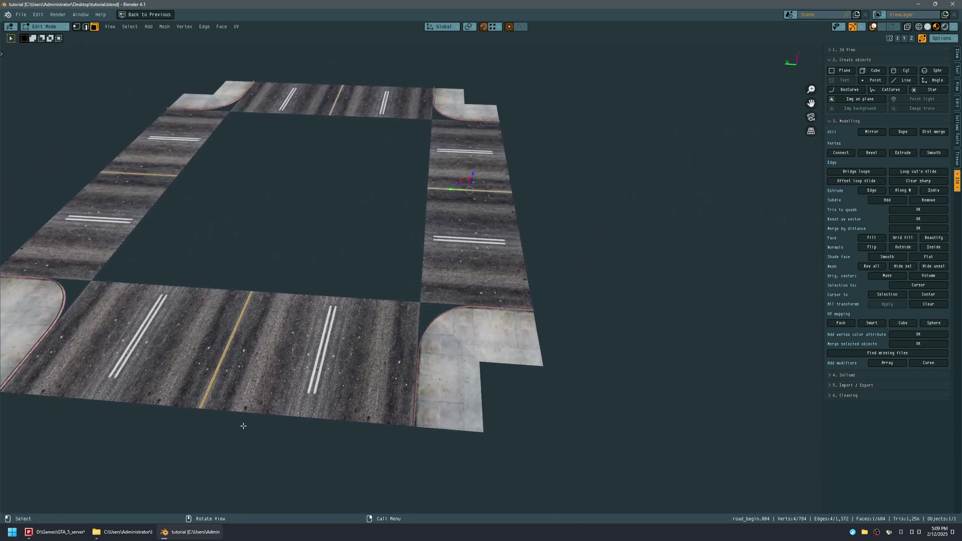
Step: Switch to the road_only_textures folder in File Explorer and preview the images in its sidewalk folder
left_click(122, 532)
double_click(648, 344)
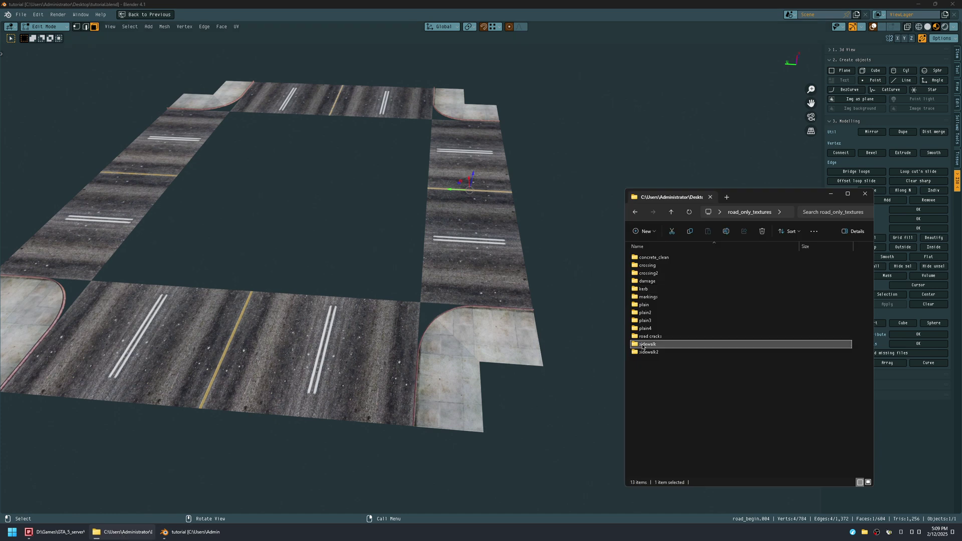
double_click(654, 257)
key("space")
key("space")
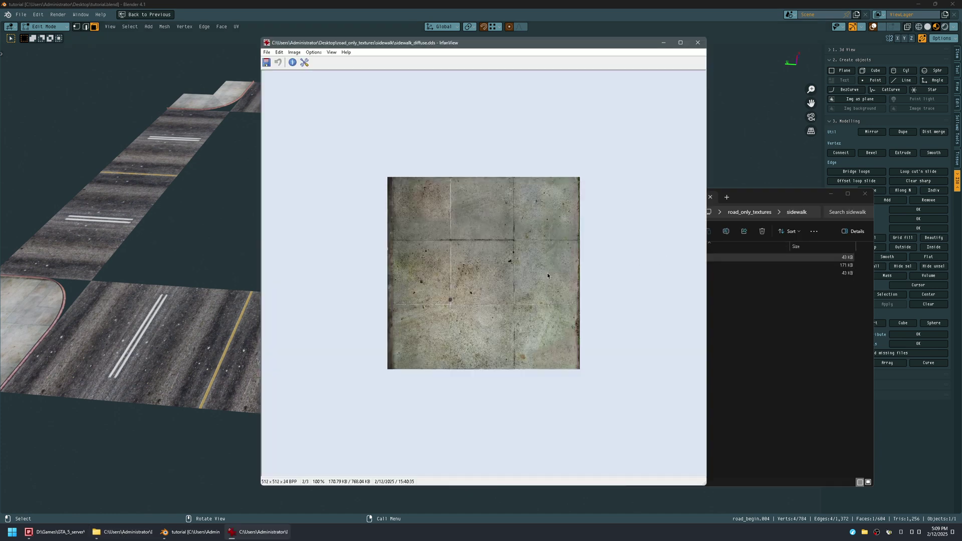
key("Escape")
Step: Preview the bump, diffuse and spec textures in the sidewalk2 folder
left_click(671, 212)
double_click(650, 352)
key("Down")
key("Return")
key("space")
key("space")
key("space")
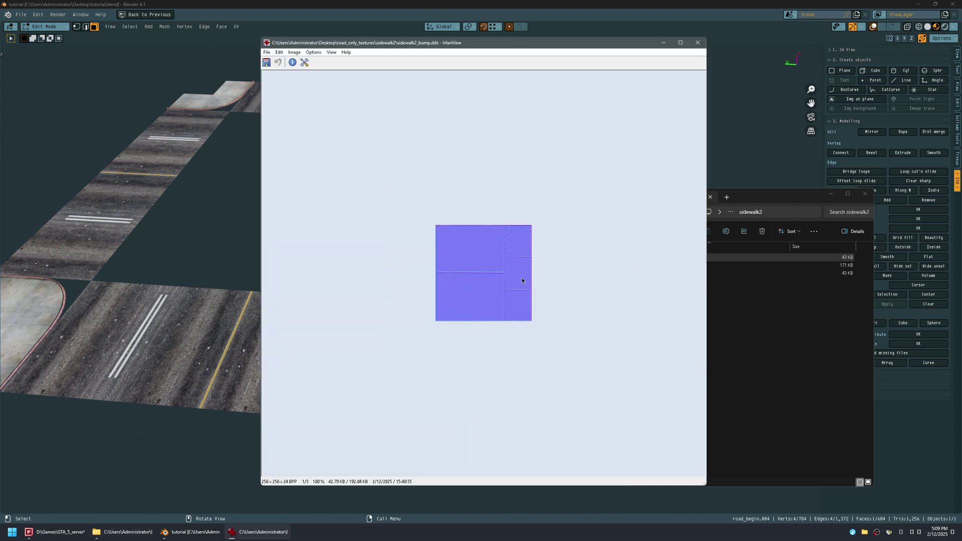
key("Escape")
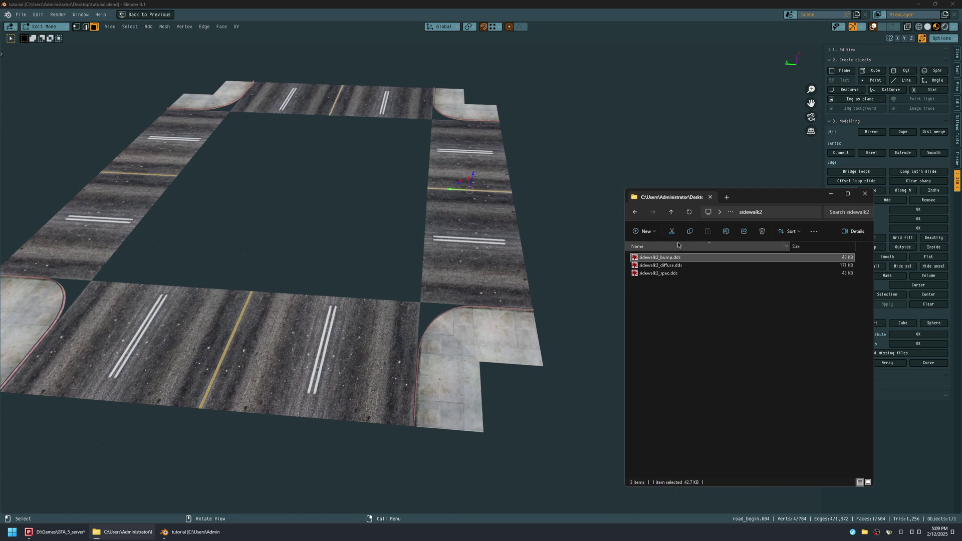
Step: Preview the brick texture crossing_diffuse.dds in the crossing folder
left_click(671, 212)
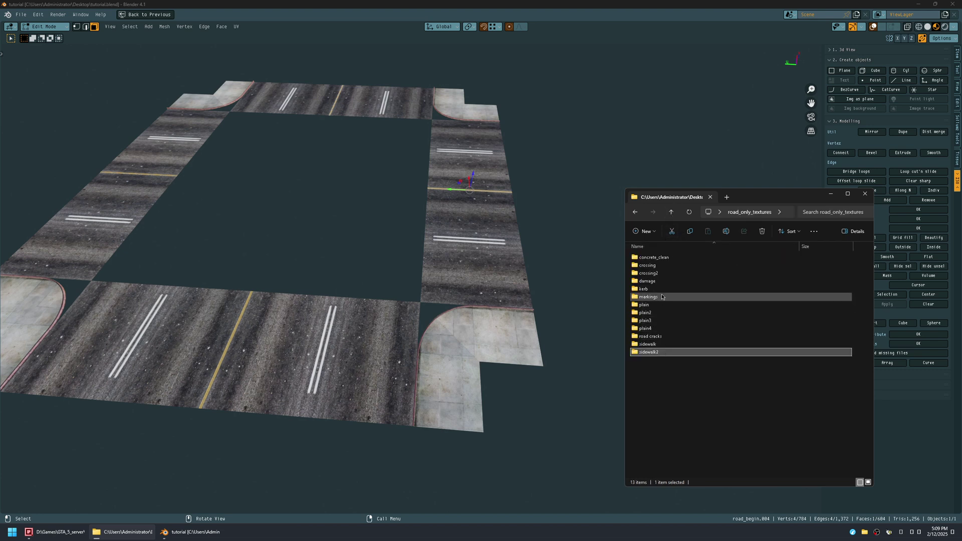
double_click(666, 267)
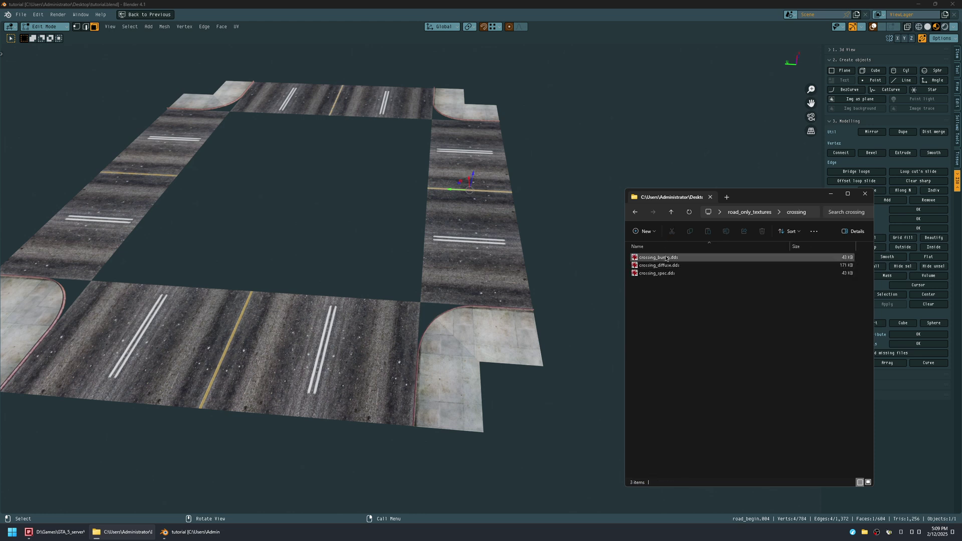
double_click(666, 263)
scroll(594, 261, "down", 1)
scroll(595, 262, "up", 1)
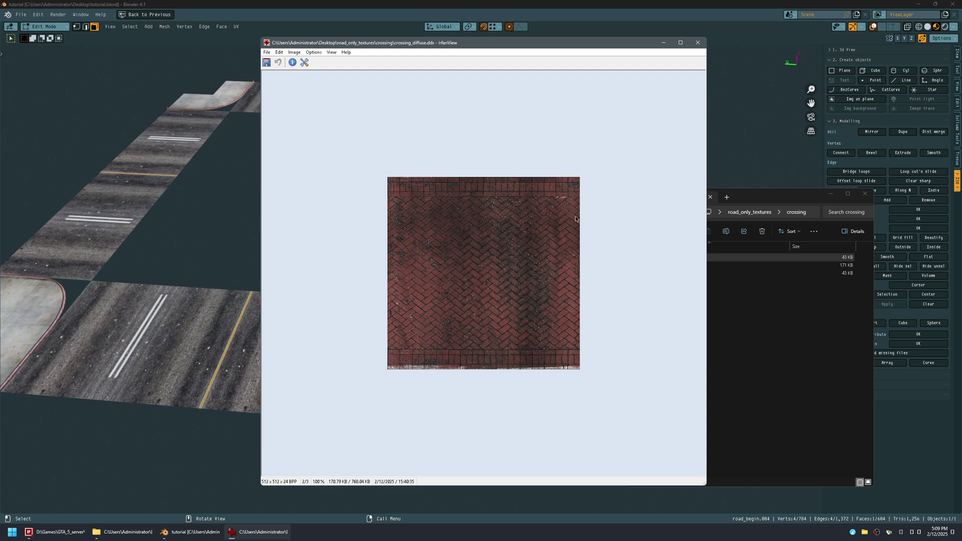
key("Escape")
Step: Switch back to the road frame in Blender, show the overlays and select the faces of its -X road strip
middle_click_drag(618, 240, 347, 298)
scroll(282, 309, "down", 2)
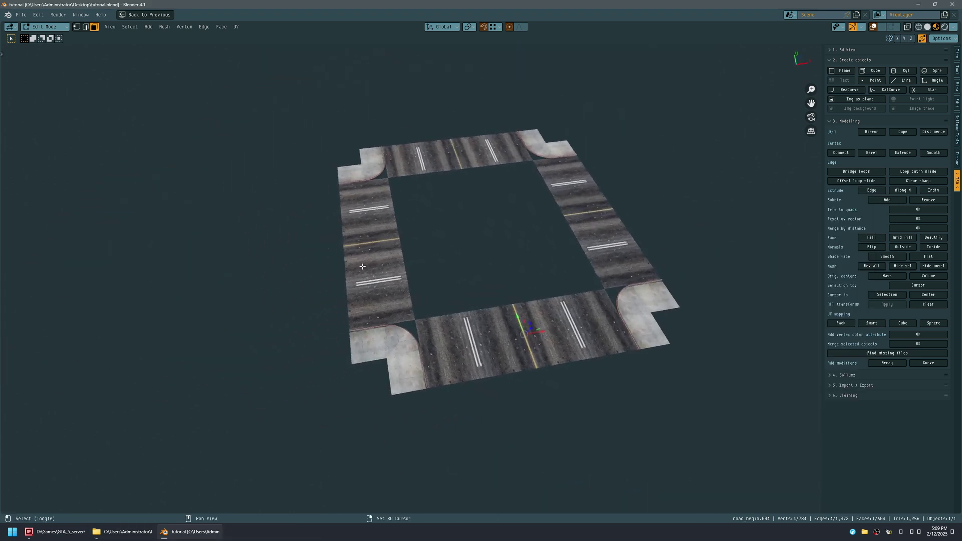
middle_click_drag(367, 265, 392, 263, "shift")
key("alt+shift+z")
left_click_drag(377, 202, 409, 292)
middle_click_drag(412, 279, 390, 275)
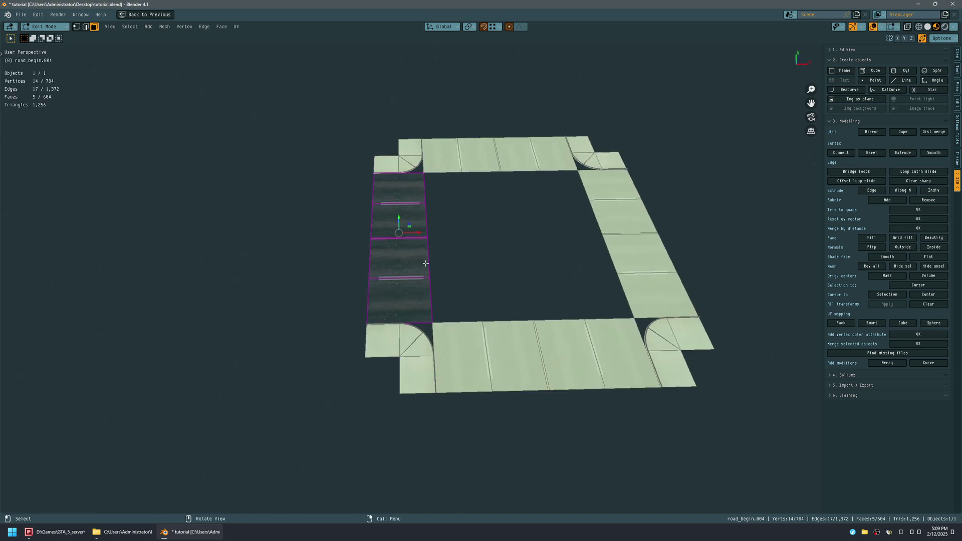
left_click_drag(443, 152, 561, 161, "shift")
left_click_drag(492, 376, 557, 373, "shift")
left_click_drag(607, 342, 607, 342, "shift")
Step: Save, duplicate the -X road strip's faces about 6.36 m outward along X and separate the copy into its own object
middle_click_drag(449, 271, 397, 236)
left_click_drag(309, 215, 384, 330)
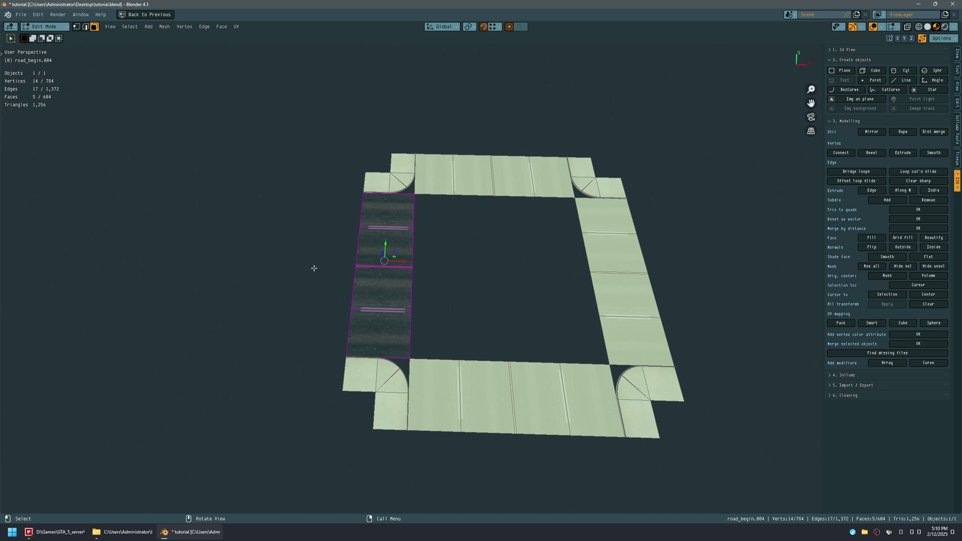
key("ctrl+s")
key("shift+d")
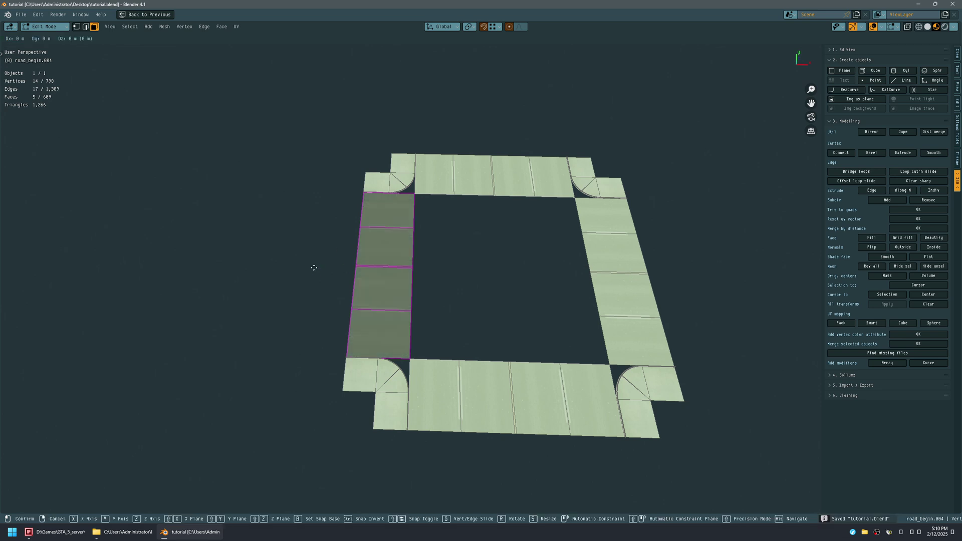
key("x")
left_click(241, 269)
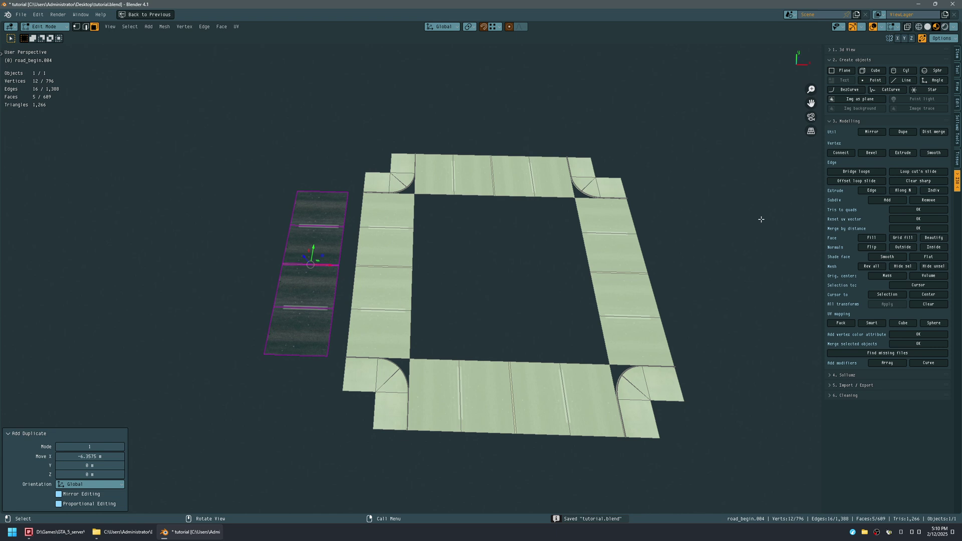
key("p")
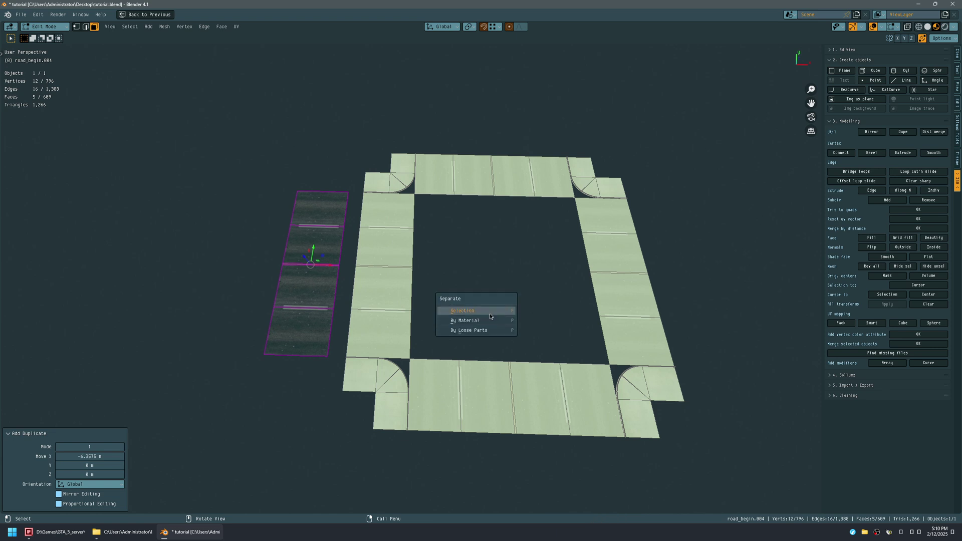
left_click(493, 312)
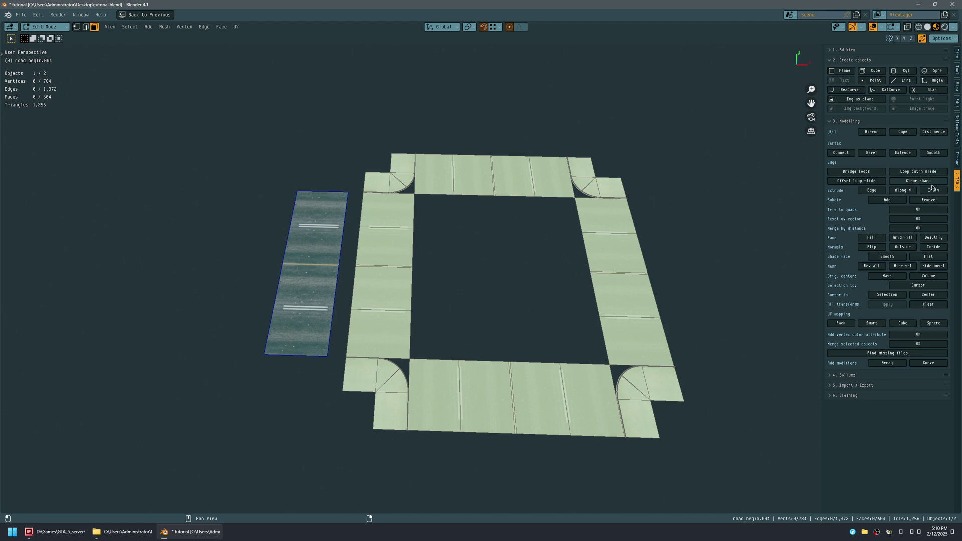
Step: In Object Mode, limit transforms to origins and move the separated strip's origin to its corner nearest the frame
left_click(956, 70)
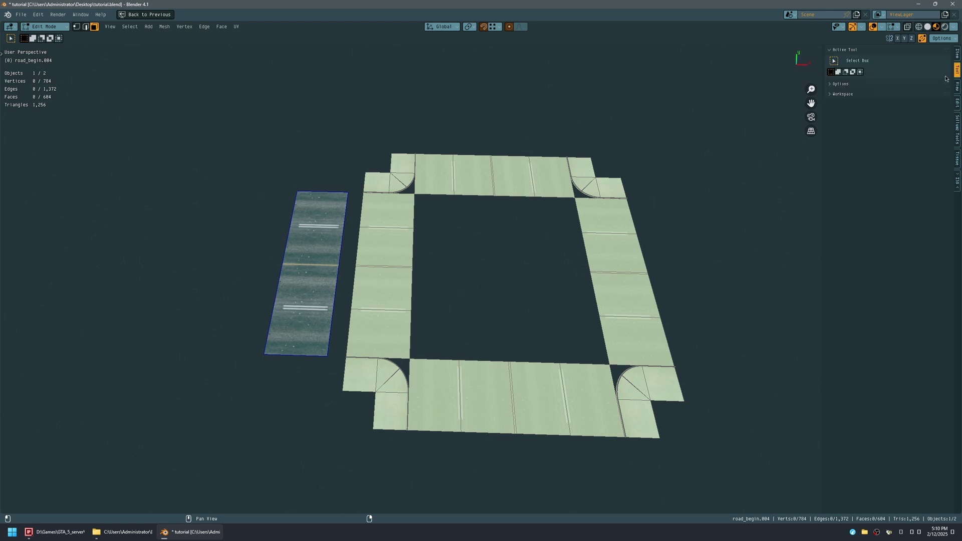
key("Tab")
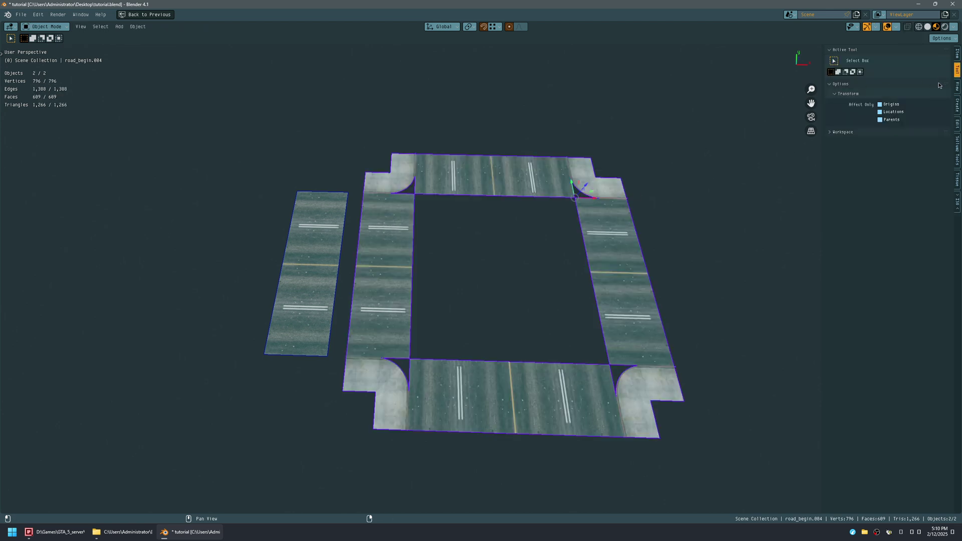
left_click(310, 252)
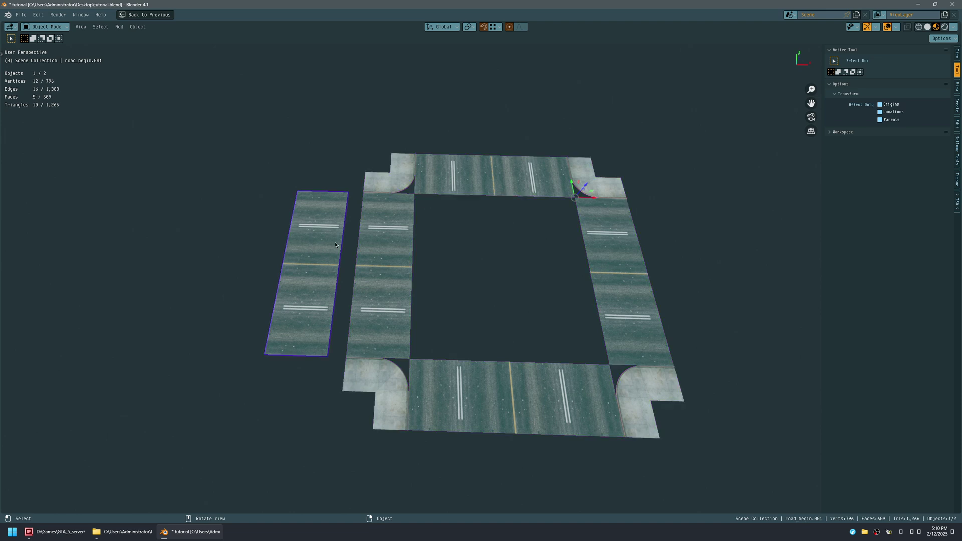
left_click(891, 104)
key("g")
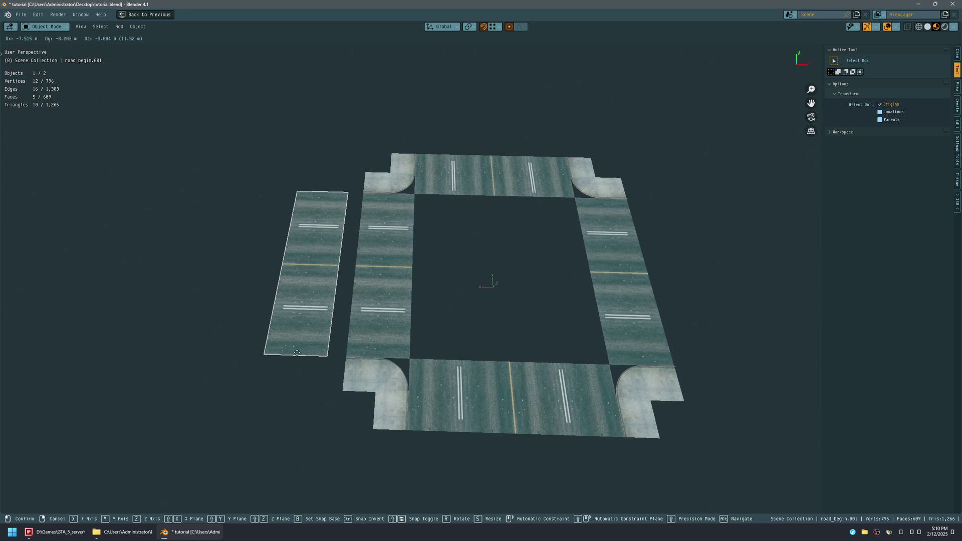
left_click(332, 357)
Step: Turn off origin-only transforms, move the strip about 1.46 m along X flush against the frame, and save
left_click_drag(345, 357, 369, 348)
key("ctrl+period")
middle_click_drag(546, 271, 455, 278, "shift")
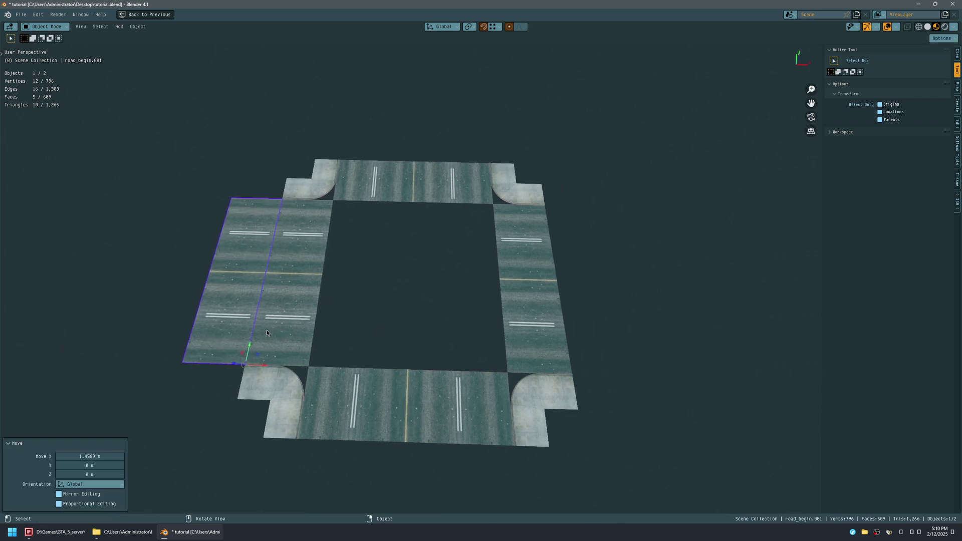
scroll(375, 311, "down", 3)
key("ctrl+s")
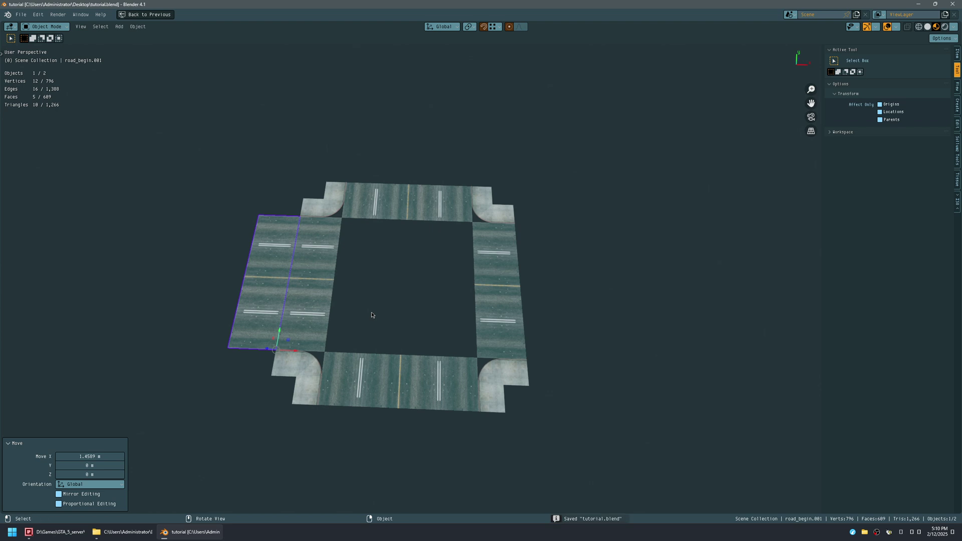
Step: Duplicate the strip about 34.18 m along X beyond the frame's opposite side and move the copy's origin to its inner corner
key("shift+d")
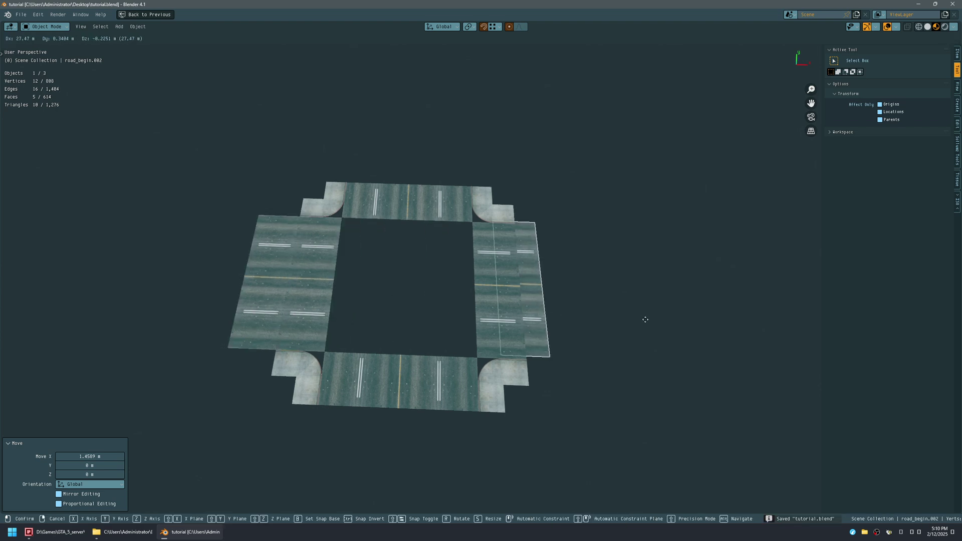
key("x")
left_click(713, 322)
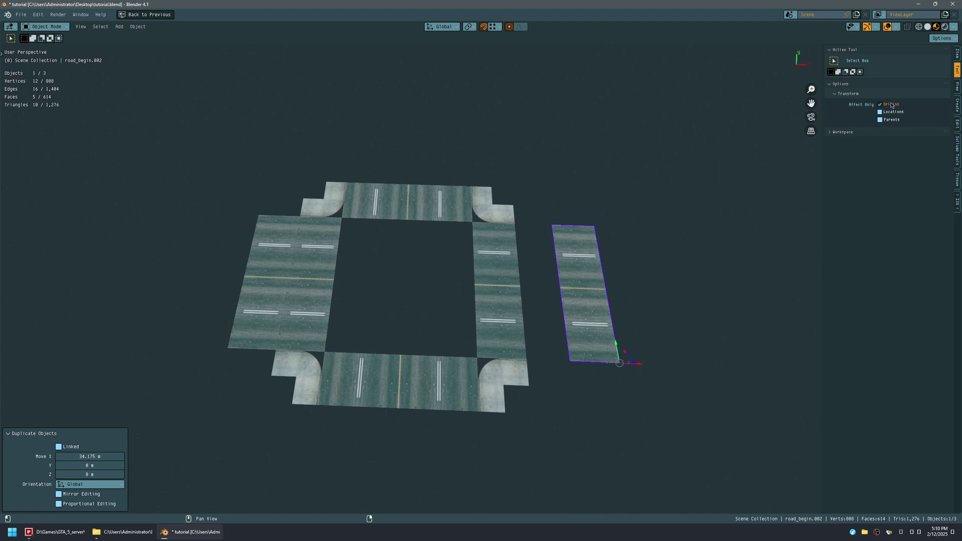
key("g")
left_click(572, 360)
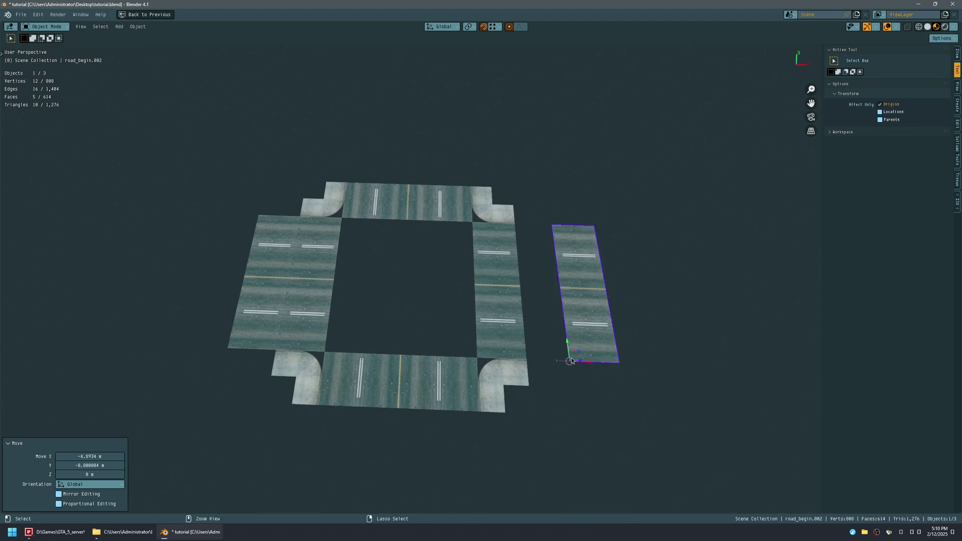
Step: Turn off origin-only transforms and move the copied strip about 4.25 m along X flush against the frame's +X side
left_click(879, 105)
key("g")
key("x")
left_click(549, 289)
middle_click_drag(549, 290, 357, 254)
Step: Duplicate the -Y road strip's faces about 7.02 m outward along Y, separate the copy into its own object and save
left_click_drag(252, 263, 312, 299)
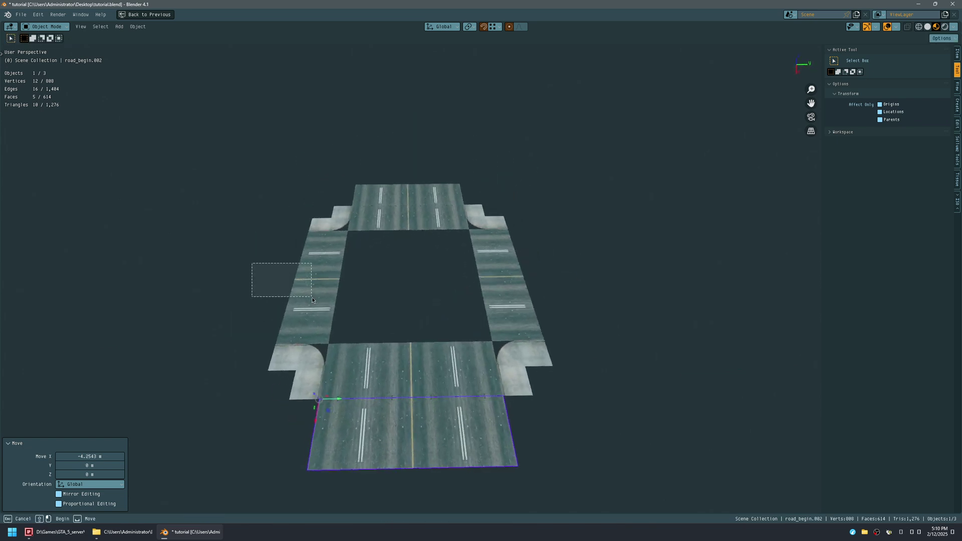
key("Tab")
left_click_drag(258, 251, 343, 315)
key("shift+d")
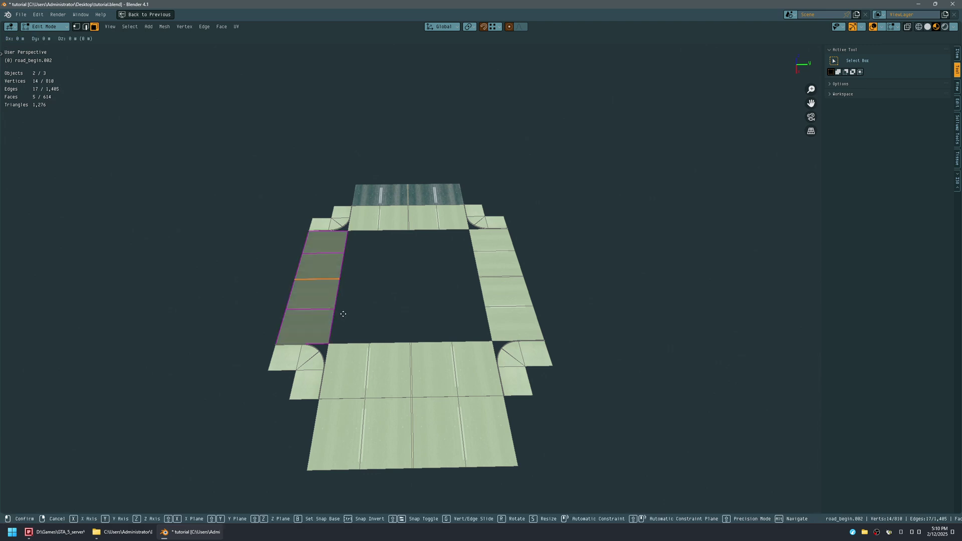
key("y")
left_click(279, 307)
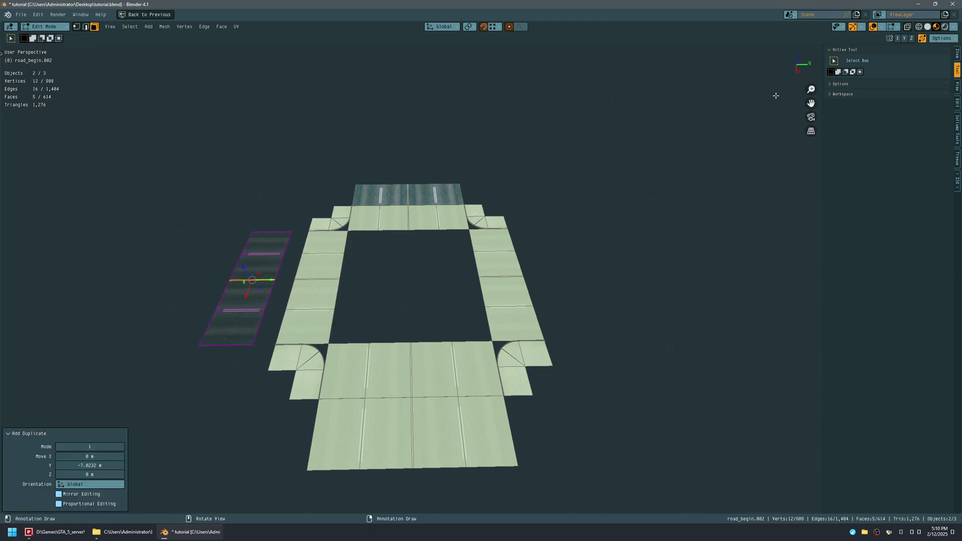
key("p")
left_click(291, 262)
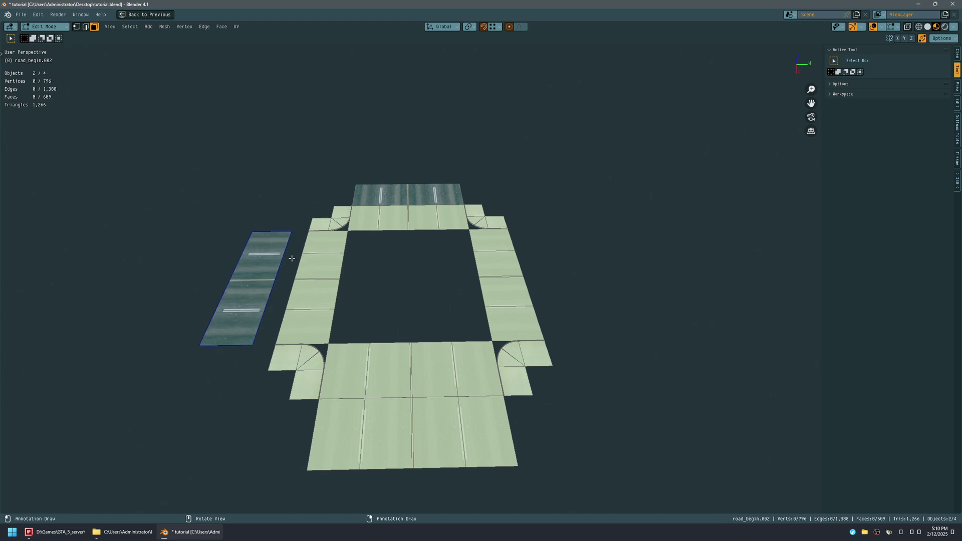
key("ctrl+s")
Step: In Object Mode, move the new -Y strip's origin to its corner nearest the frame and save the file
key("Tab")
left_click(266, 269)
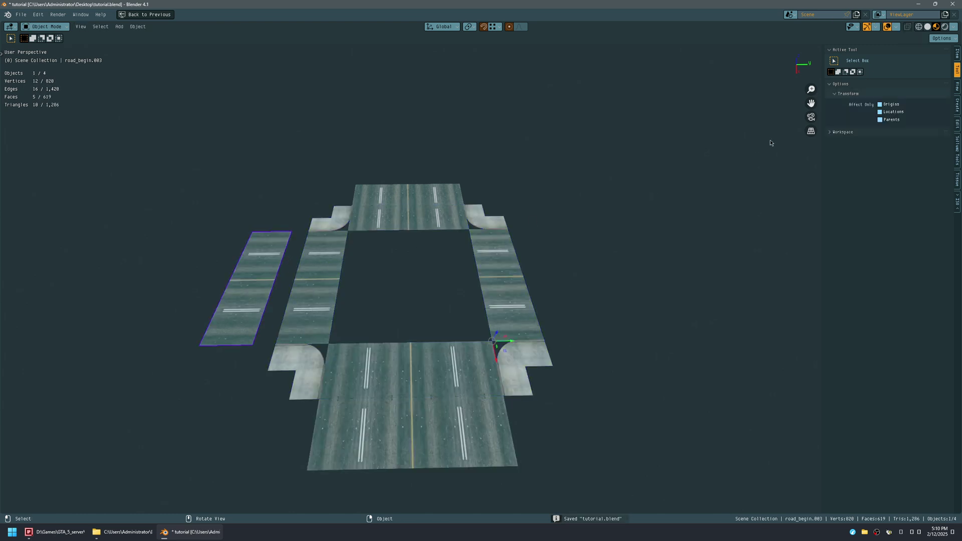
key("g")
left_click(251, 352)
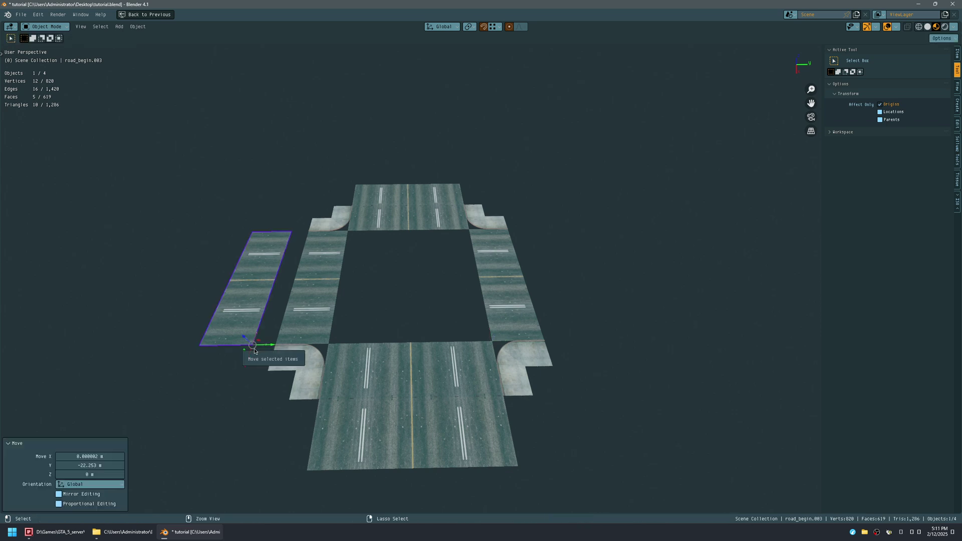
key("ctrl+s")
key("shift+d")
key("y")
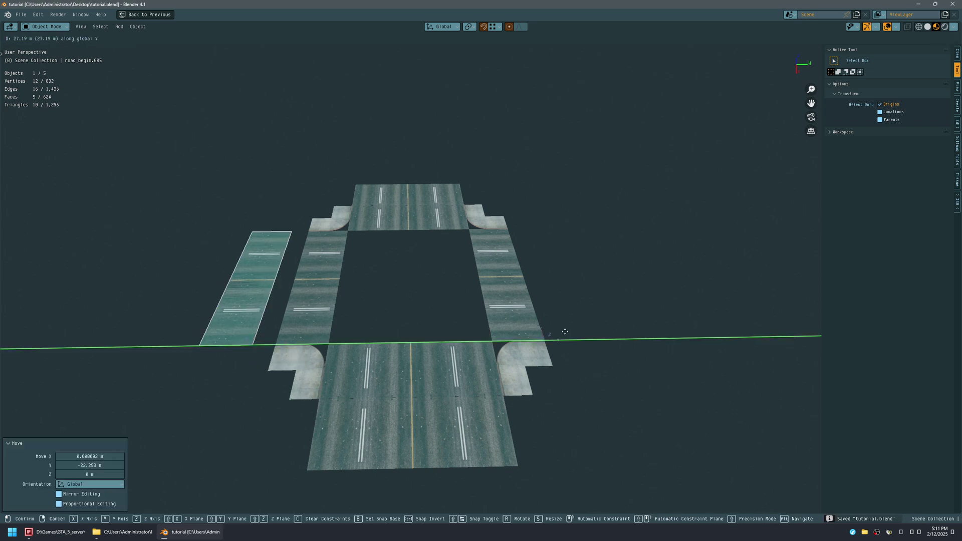
key("Escape")
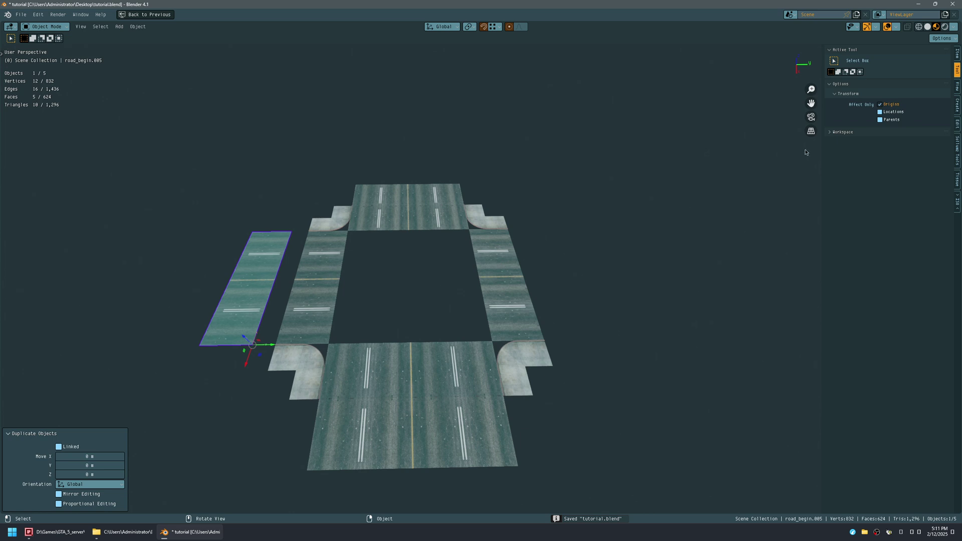
Step: Duplicate the -Y strip about 33.21 m along Y beyond the frame's opposite side and move the copy's origin to its inner corner
key("shift+d")
key("y")
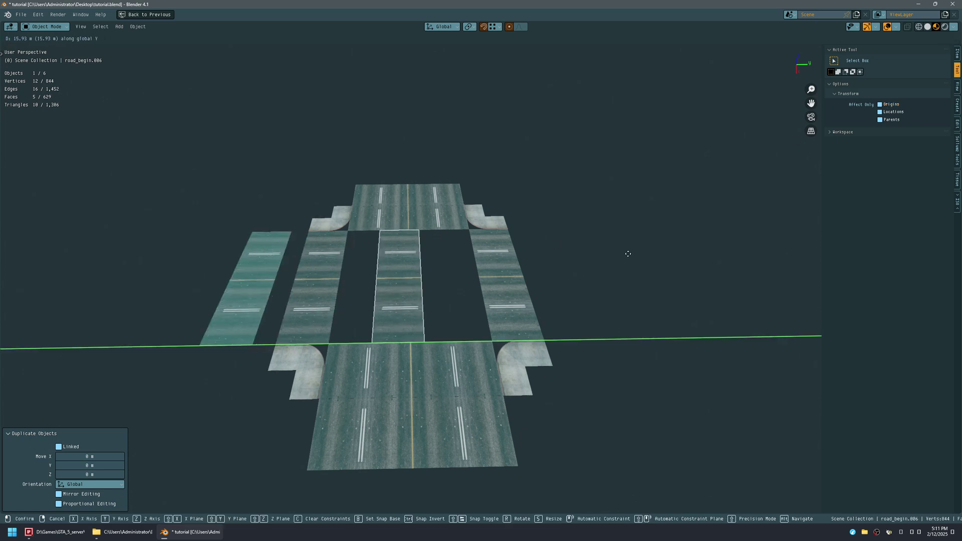
left_click(794, 248)
left_click(882, 105)
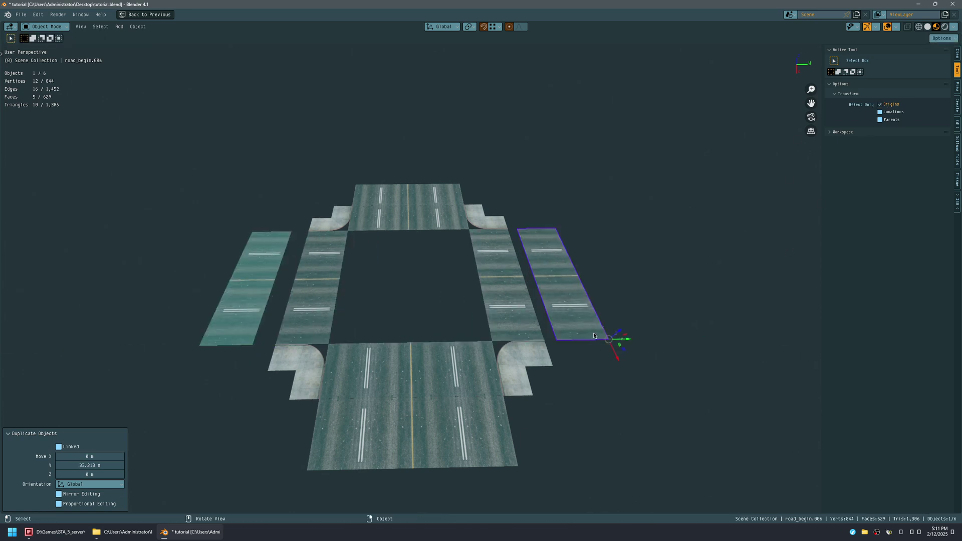
key("g")
left_click(553, 349)
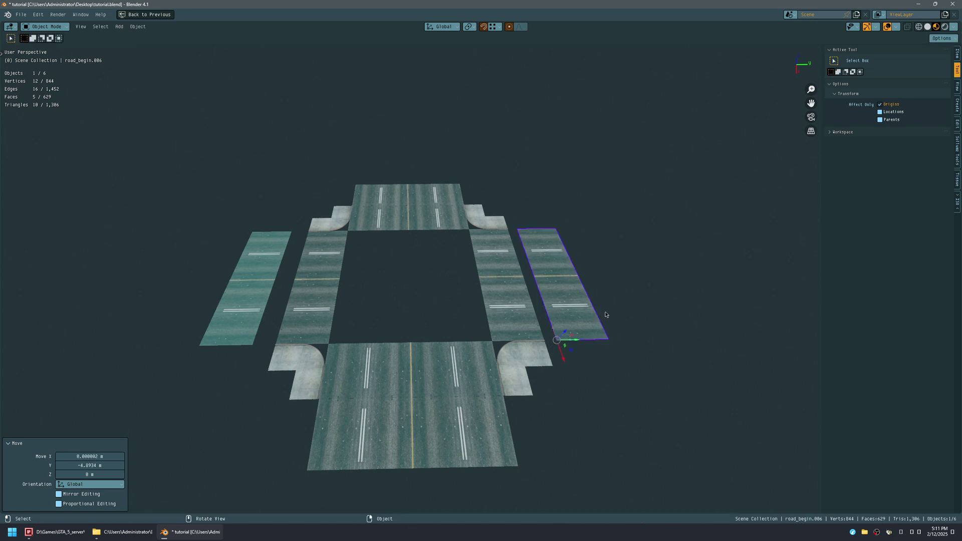
Step: Undo the stray origin move, turn off origin-only transforms and move the copied strip along Y flush against the frame's +Y side
left_click_drag(575, 341, 545, 343)
key("ctrl+z")
left_click(886, 106)
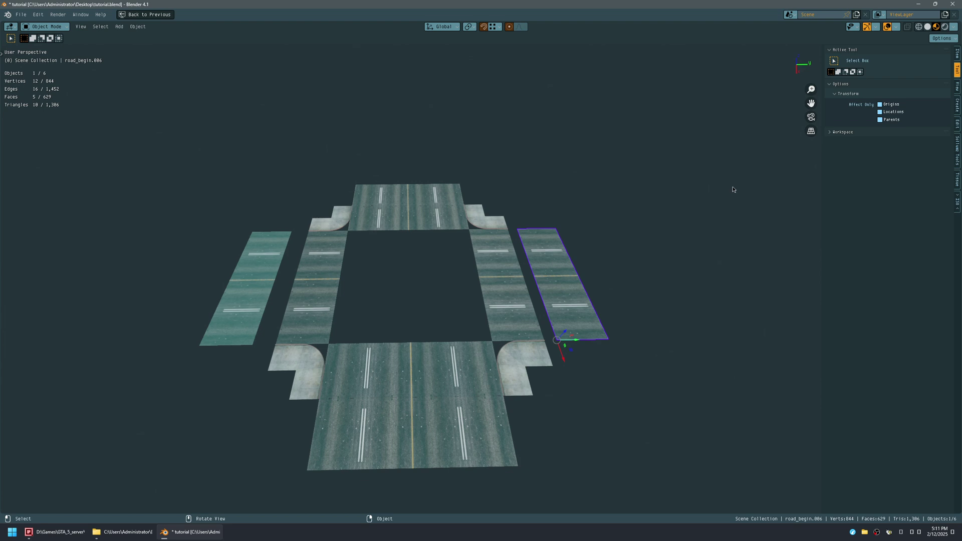
left_click_drag(575, 340, 564, 341)
Step: Move the detached -Y strip along Y until it sits flush against the frame
middle_click_drag(273, 313, 245, 444)
left_click(277, 425)
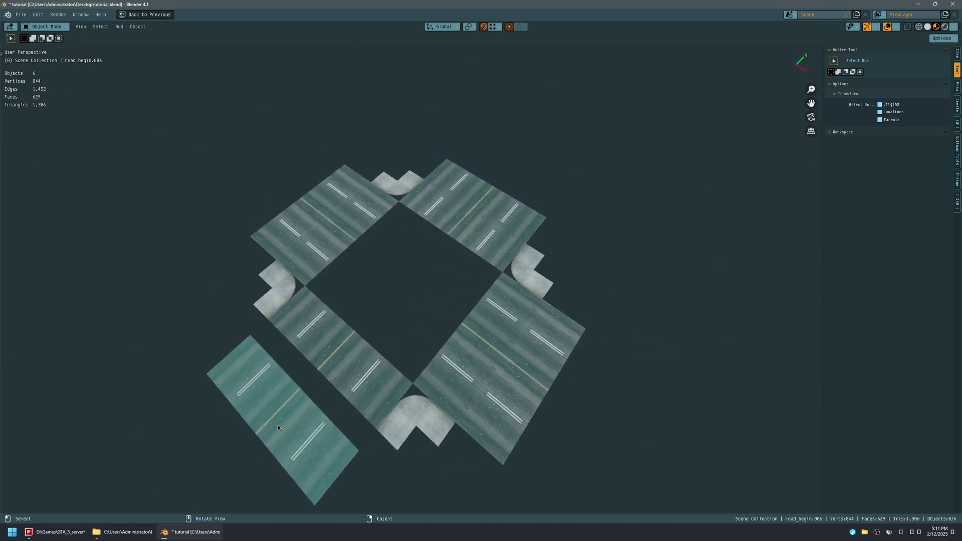
left_click_drag(377, 438, 384, 425)
Step: Select and delete the leftover duplicate strip on the frame's -Y side
middle_click_drag(332, 427, 253, 381)
left_click(214, 383)
left_click_drag(285, 391, 216, 397)
middle_click_drag(215, 397, 212, 388)
key("x")
left_click(212, 388)
scroll(261, 332, "up", 4)
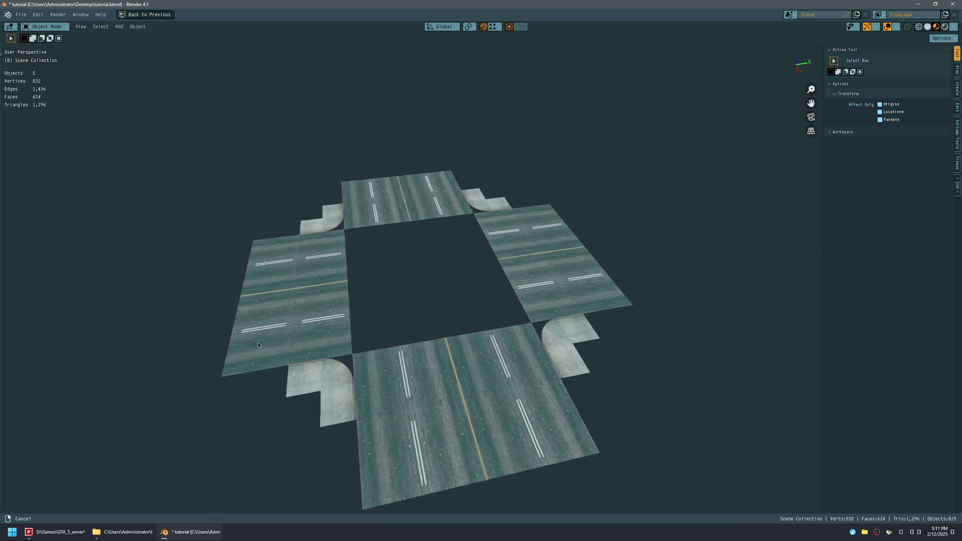
middle_click_drag(262, 333, 281, 295, "shift")
middle_click_drag(371, 299, 316, 353)
scroll(431, 282, "down", 1)
left_click_drag(246, 386, 381, 261)
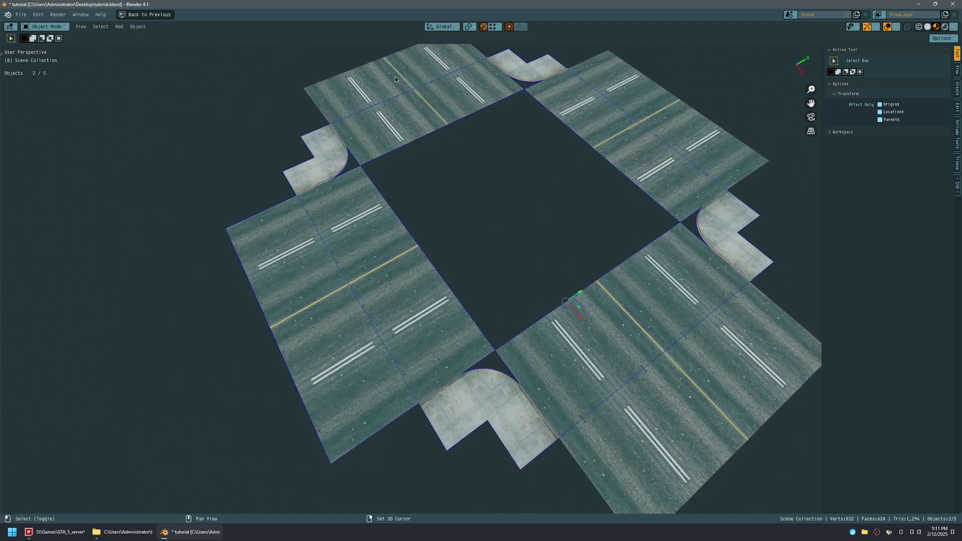
left_click_drag(581, 265, 682, 401, "shift")
middle_click_drag(683, 401, 636, 339)
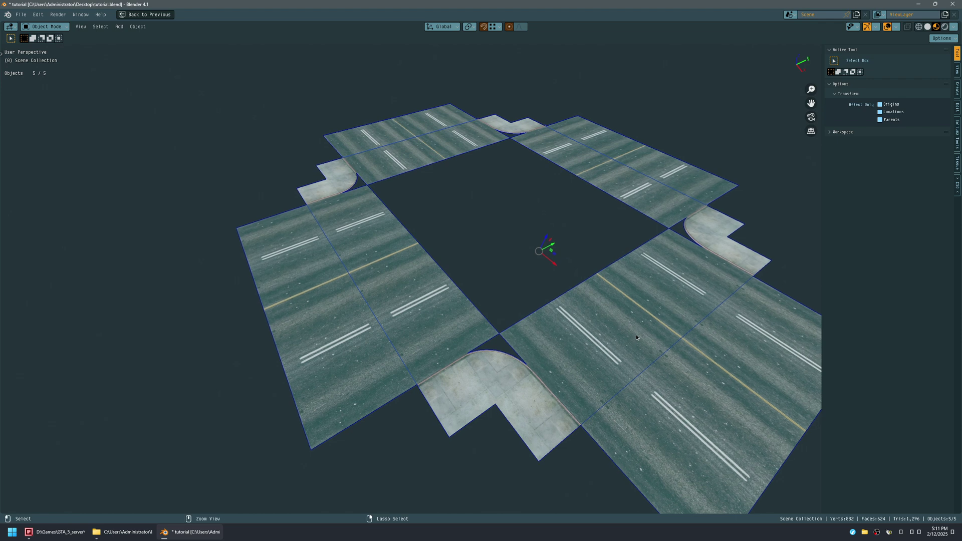
middle_click_drag(593, 323, 591, 324)
Step: Select the road frame and the four added outer strips, join them into one object and save the file
left_click(611, 345)
left_click(677, 420, "shift")
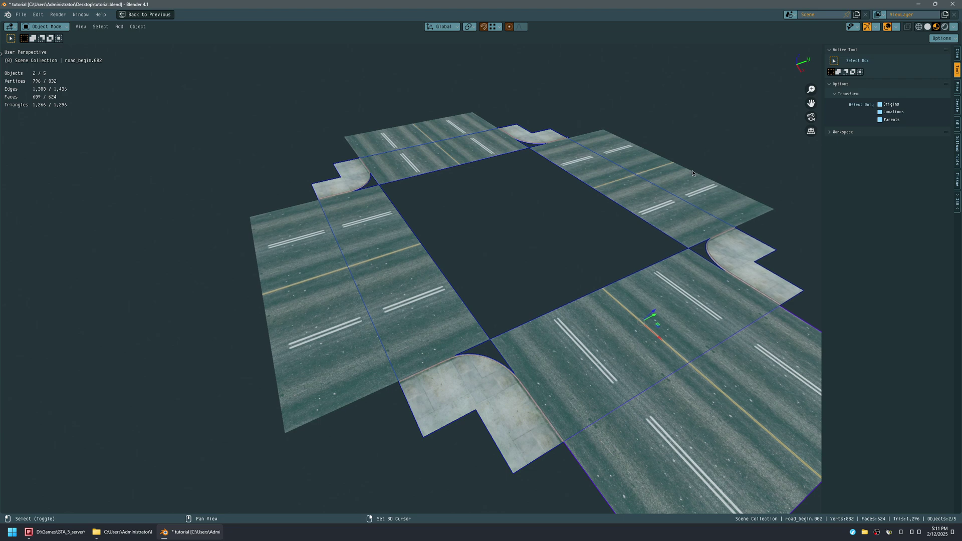
left_click(291, 328, "shift")
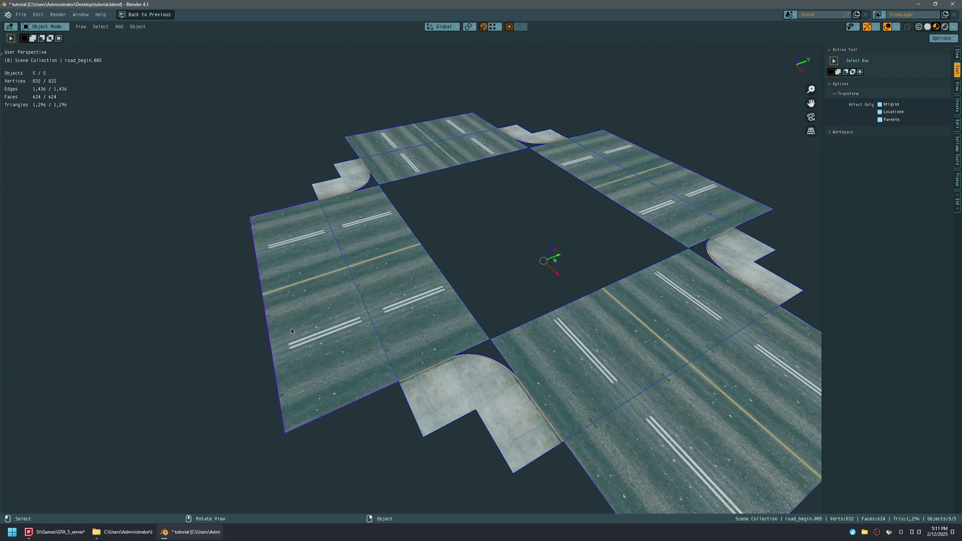
key("ctrl+j")
key("ctrl+s")
middle_click_drag(570, 357, 516, 301, "shift")
left_click(594, 349)
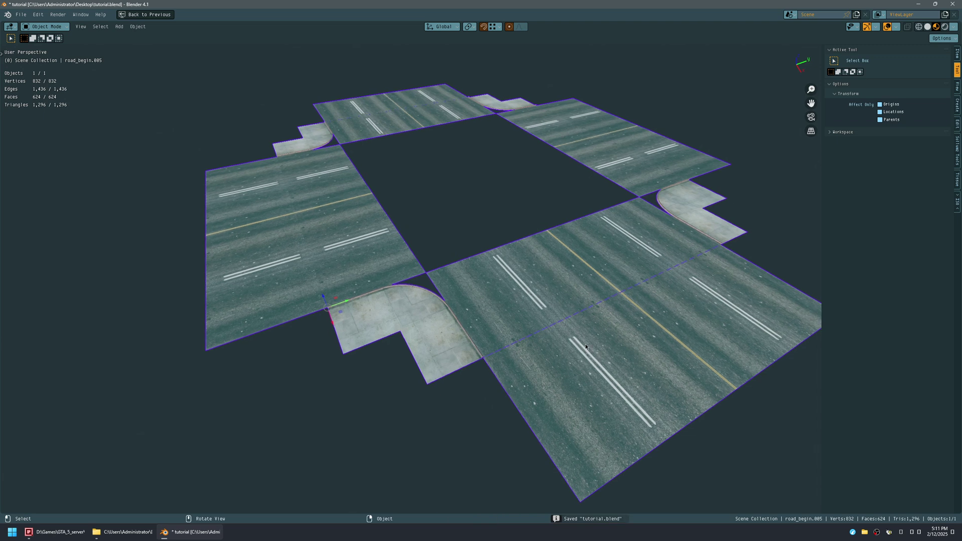
Step: Inspect the joined road frame from several sides and check the available texture files in the crossing folder
middle_click_drag(552, 340, 546, 378)
middle_click_drag(605, 345, 488, 141)
middle_click_drag(187, 194, 464, 122)
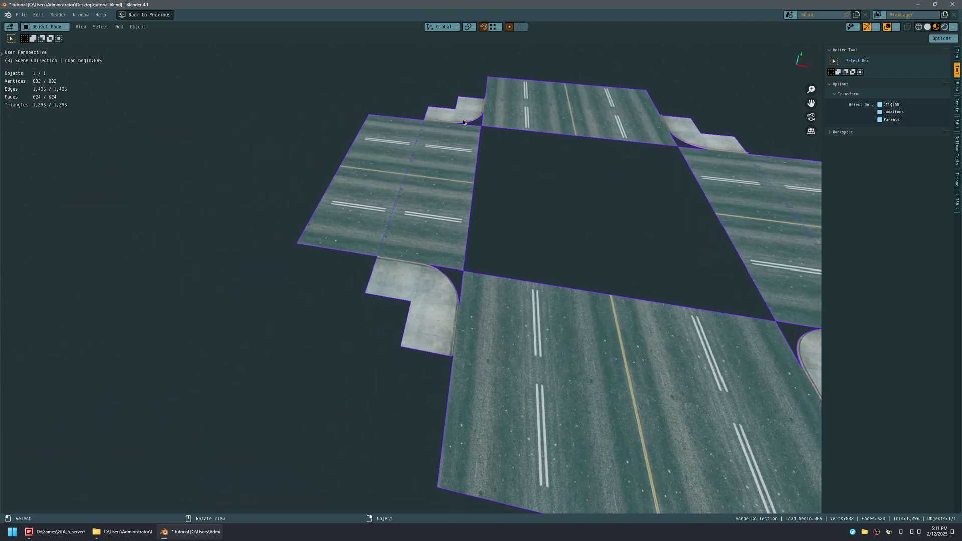
middle_click_drag(444, 264, 676, 125)
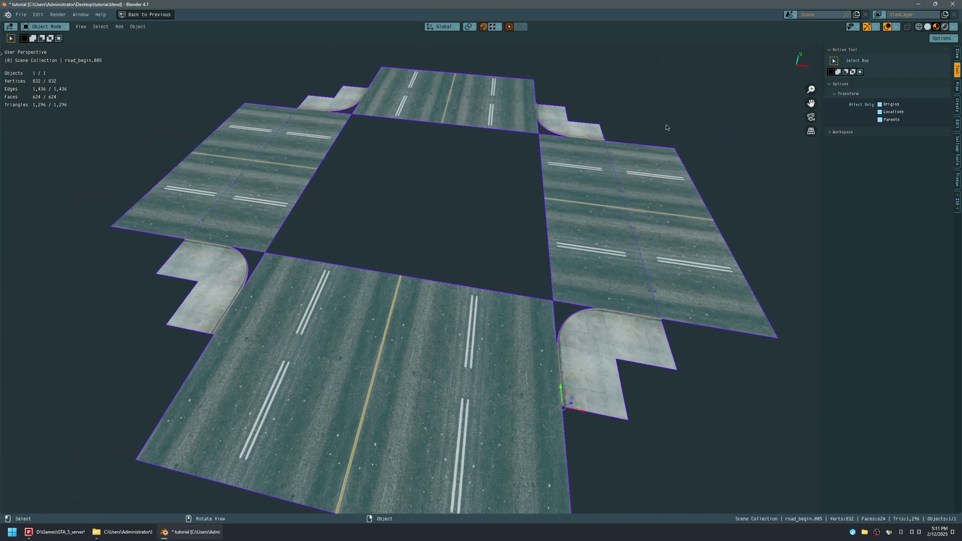
middle_click_drag(491, 114, 492, 229)
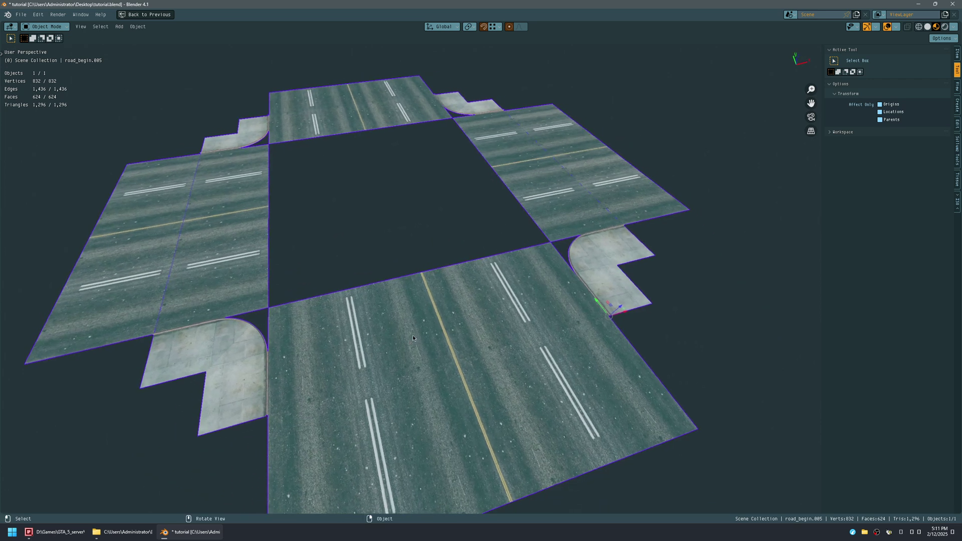
middle_click_drag(463, 329, 278, 420)
left_click(122, 532)
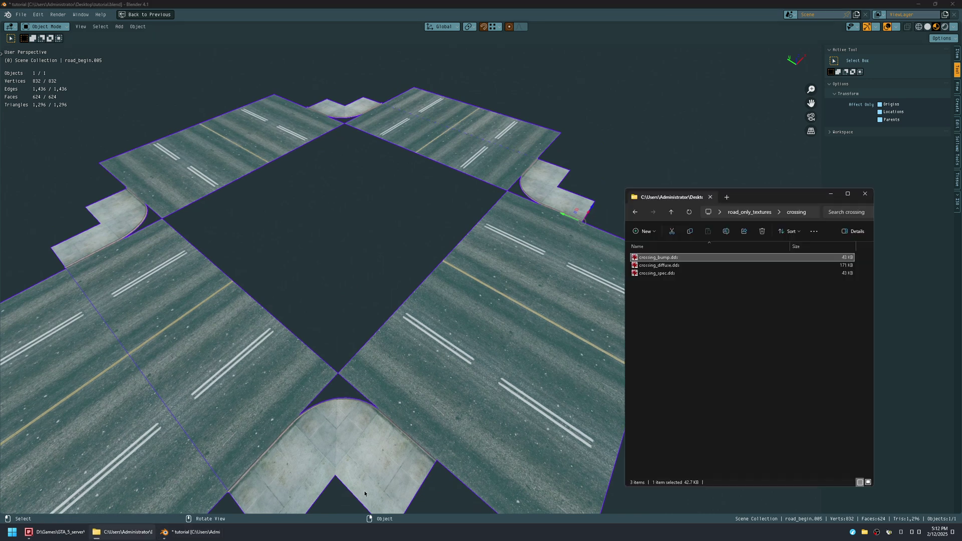
left_click(727, 346)
left_click(560, 354)
middle_click_drag(734, 333, 719, 349)
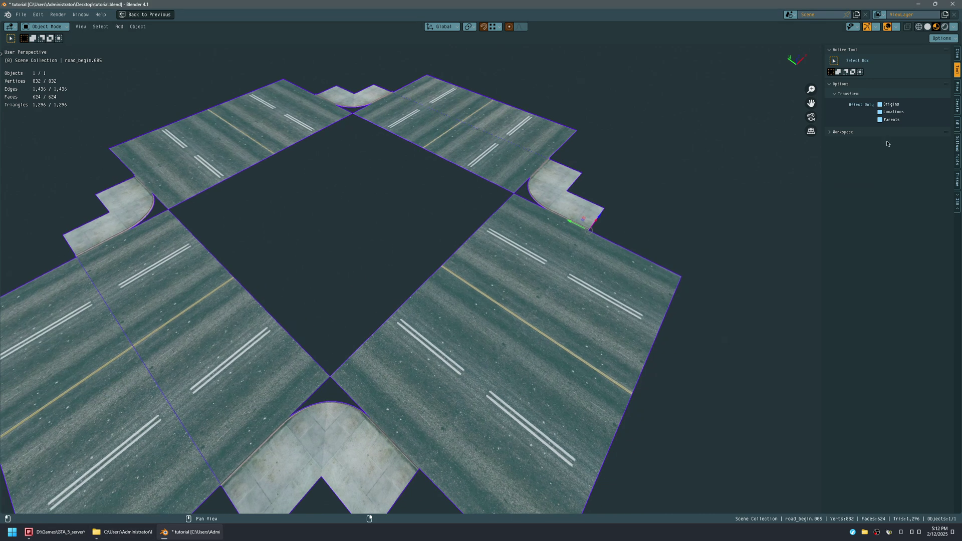
Step: Merge all vertices of the joined road frame by distance at 0.0001 m and save the file
middle_click_drag(607, 277, 566, 284)
key("Tab")
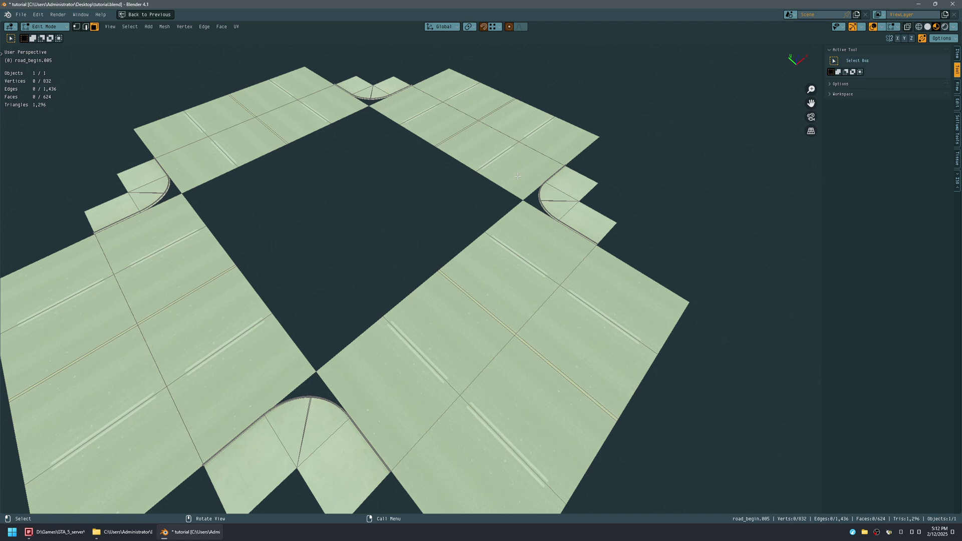
key("1")
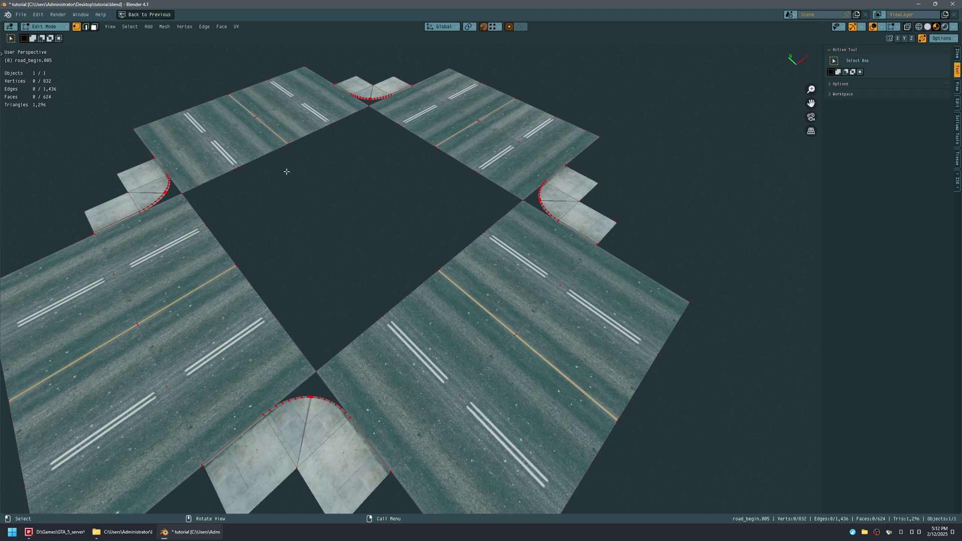
key("a")
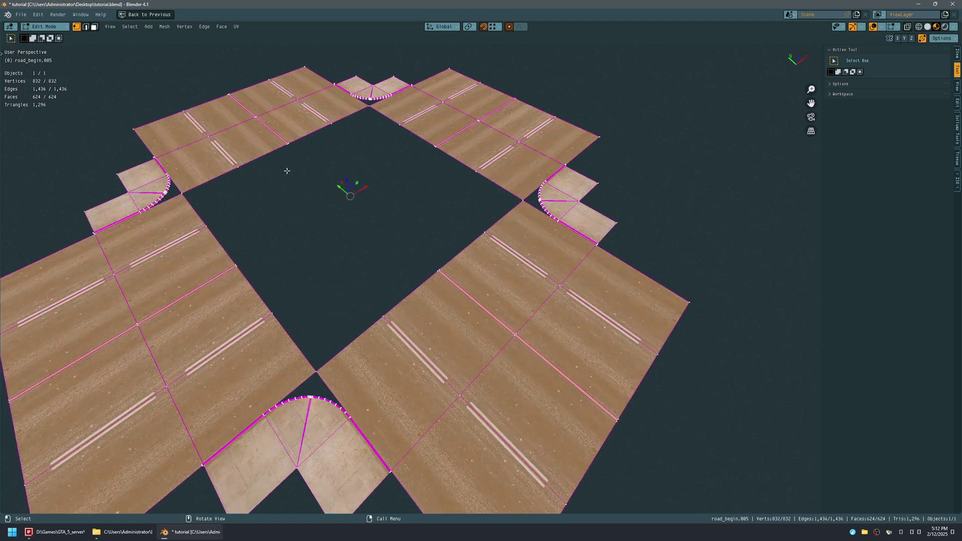
left_click(957, 181)
left_click(915, 229)
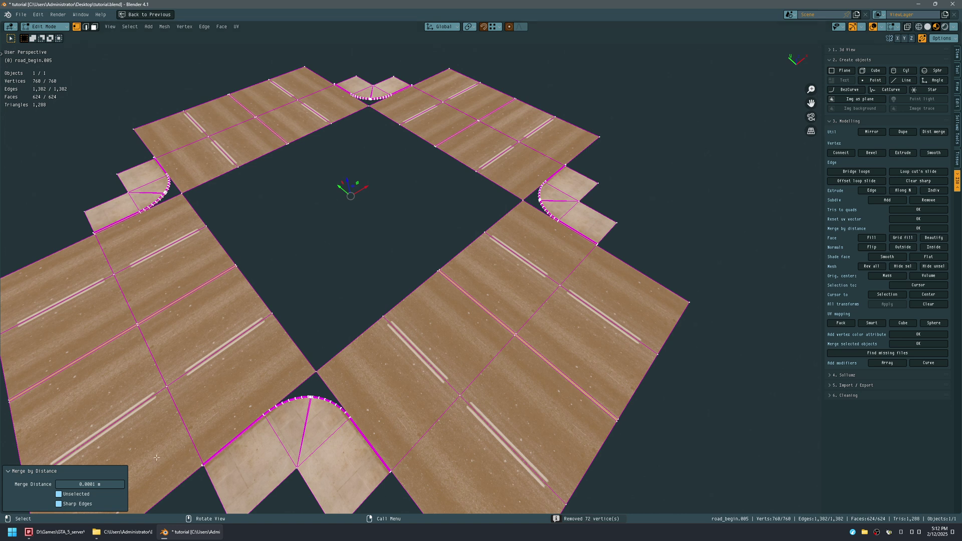
middle_click_drag(278, 432, 358, 210, "shift")
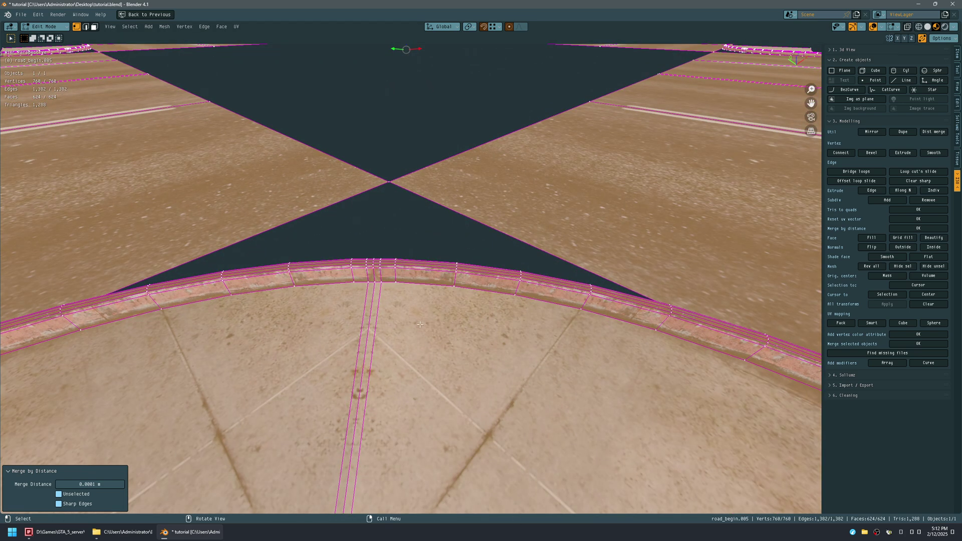
middle_click_drag(431, 316, 391, 280)
key("ctrl+s")
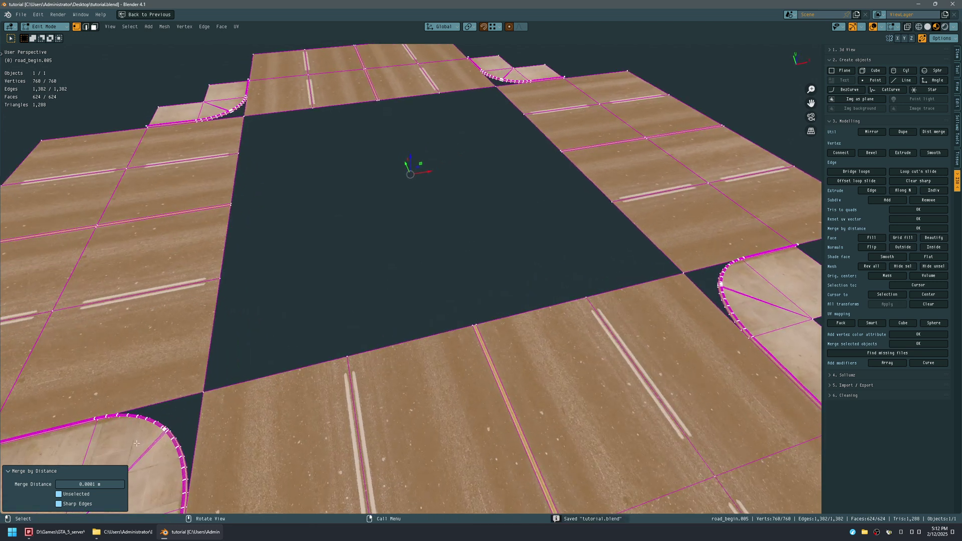
left_click(109, 473)
Step: Try dissolving the seam edge loop between the inner and outer road strips on one side of the frame, and undo it
scroll(371, 345, "down", 4)
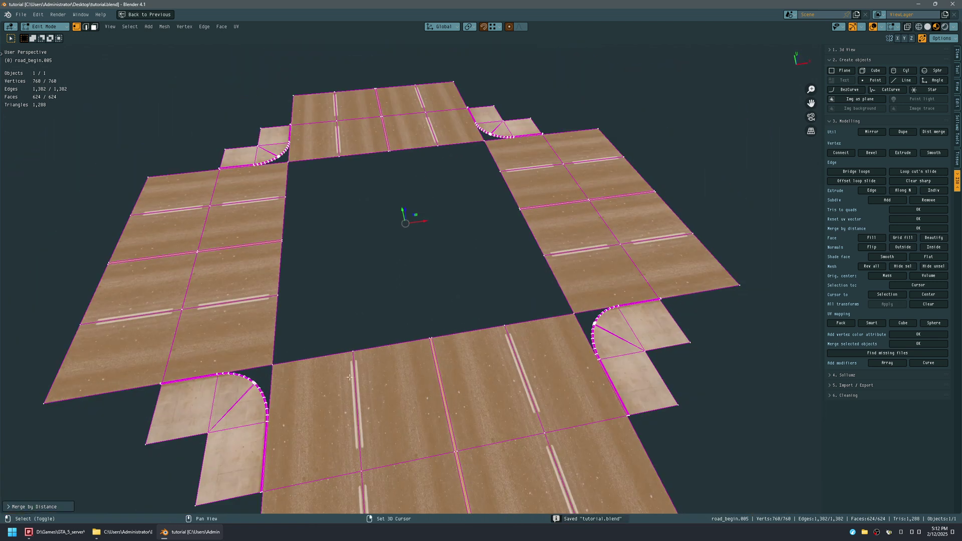
scroll(328, 294, "up", 2)
middle_click_drag(328, 294, 485, 264)
key("2")
key("alt+a")
left_click(485, 264, "alt")
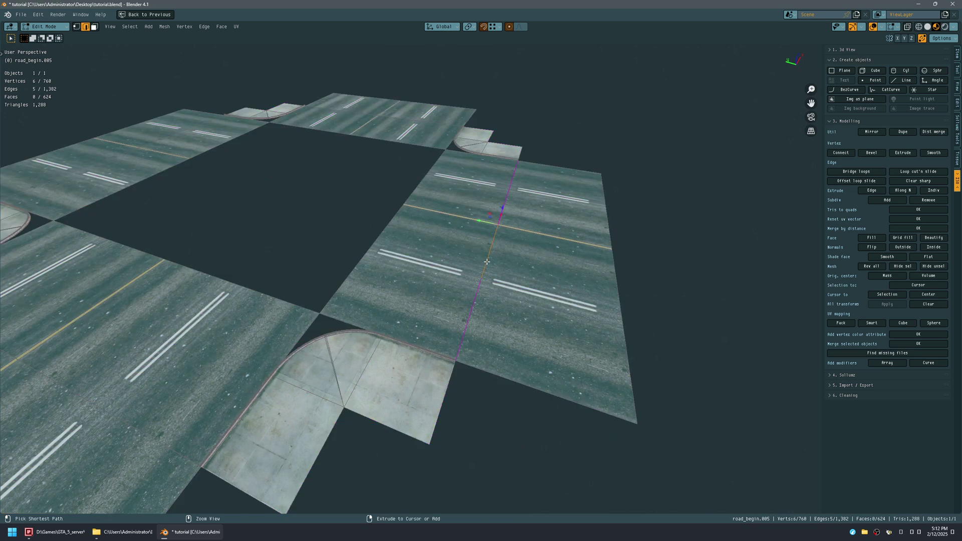
key("ctrl+x")
key("ctrl+z")
middle_click_drag(441, 293, 353, 240)
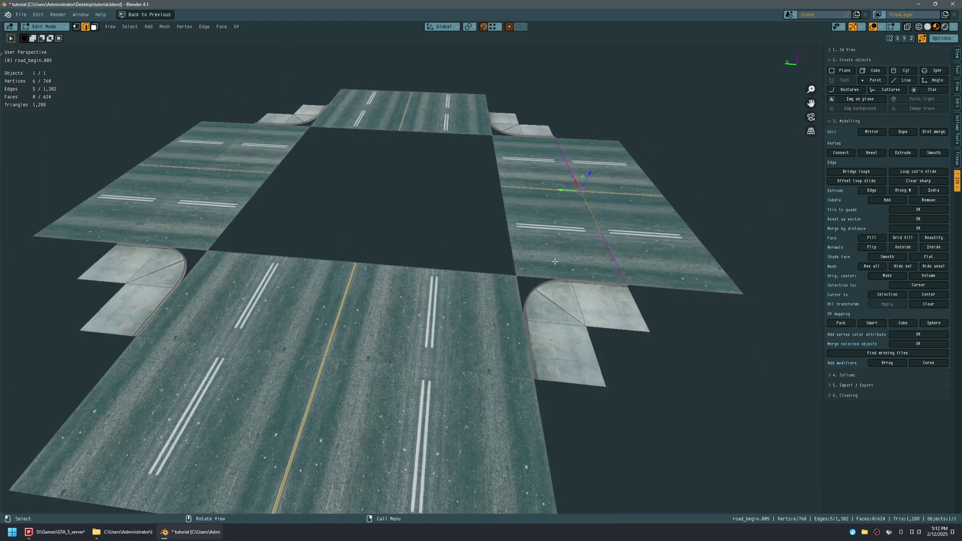
key("3")
left_click(544, 186)
middle_click_drag(545, 202, 542, 287)
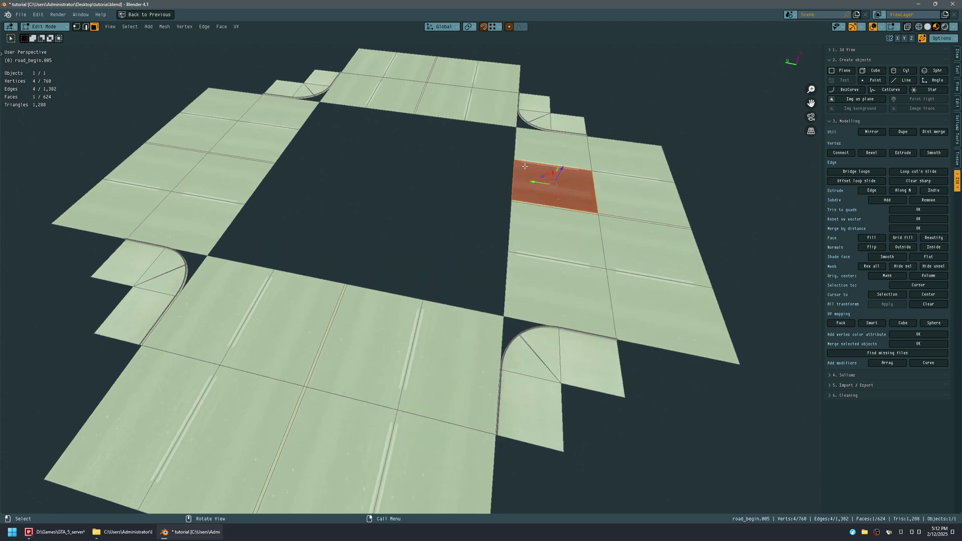
left_click(488, 254)
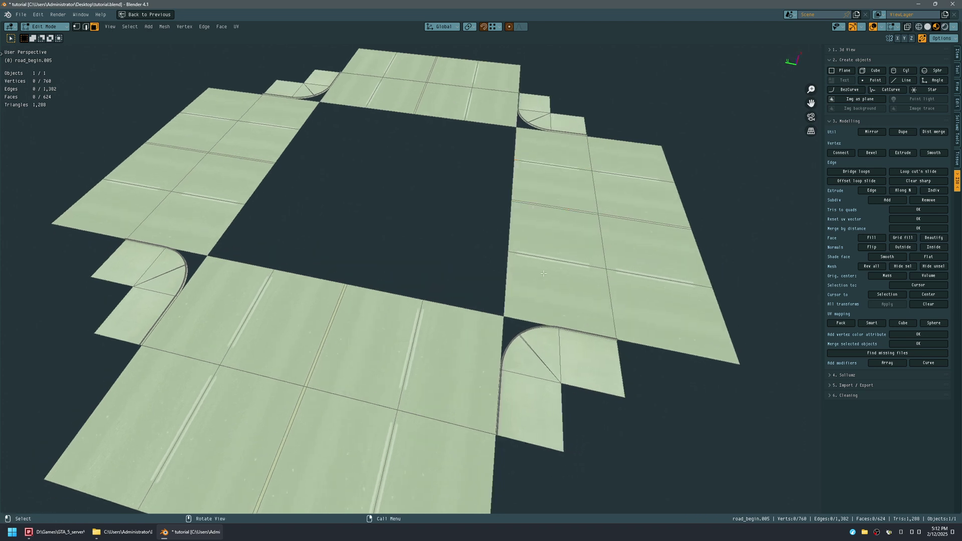
Step: Add a centred loop cut along the inner road strip on two adjacent sides of the frame
key("ctrl+r")
left_click(587, 264)
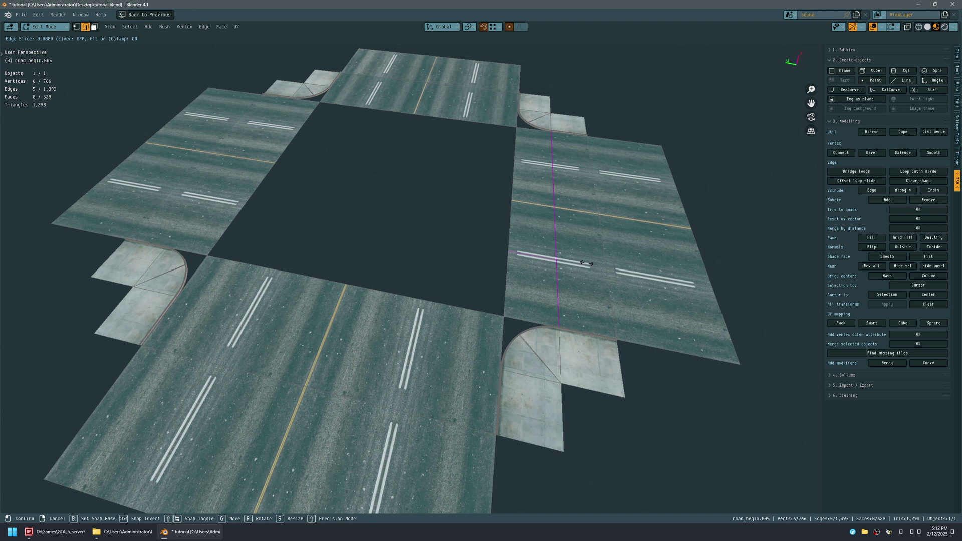
middle_click_drag(587, 263, 327, 293)
key("ctrl+r")
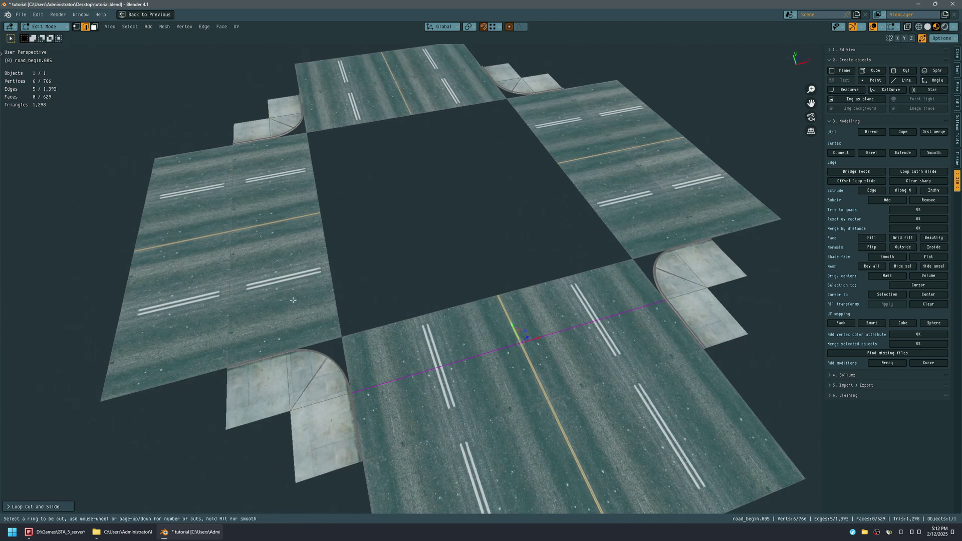
left_click(658, 241)
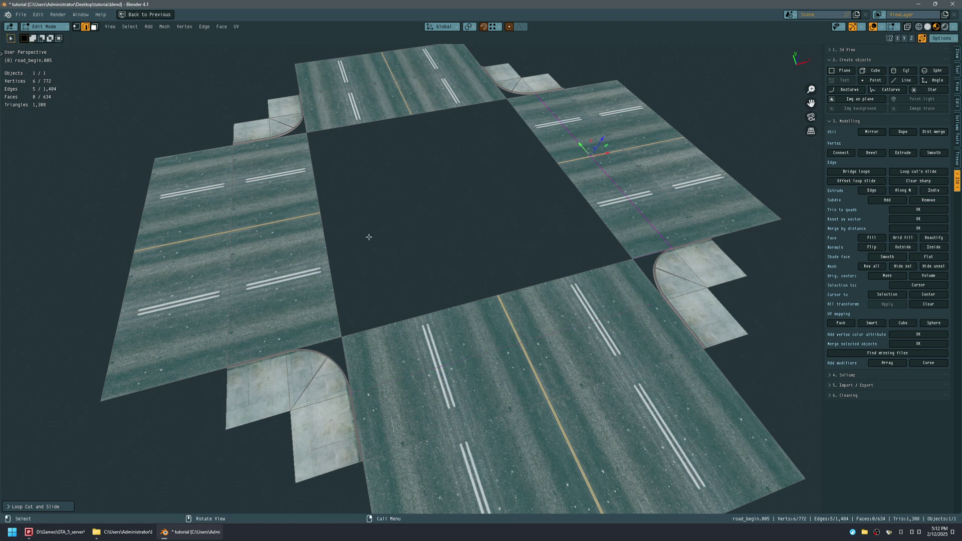
Step: Cut the inner road strips of the remaining two sides with the same centred loop cut and save the file
middle_click_drag(370, 236, 316, 231)
left_click(285, 271)
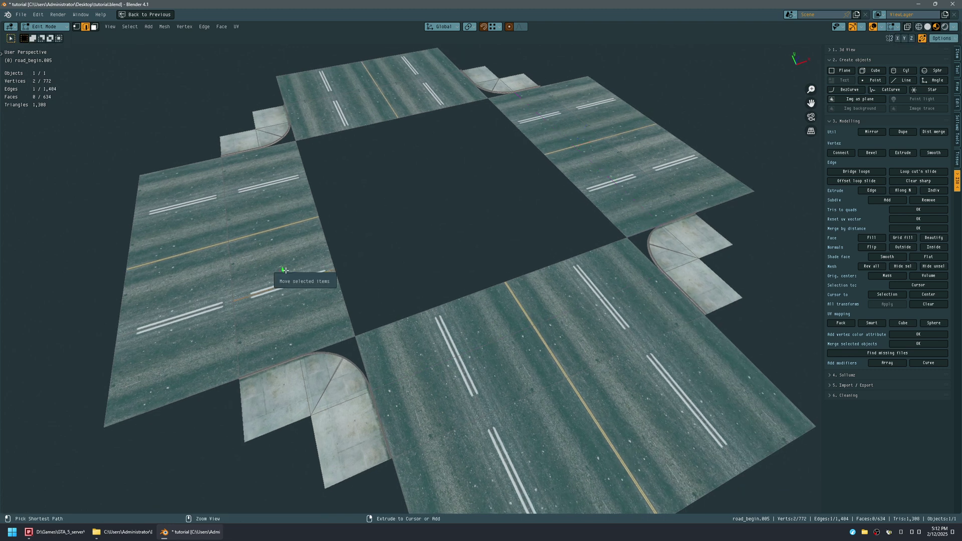
key("ctrl+r")
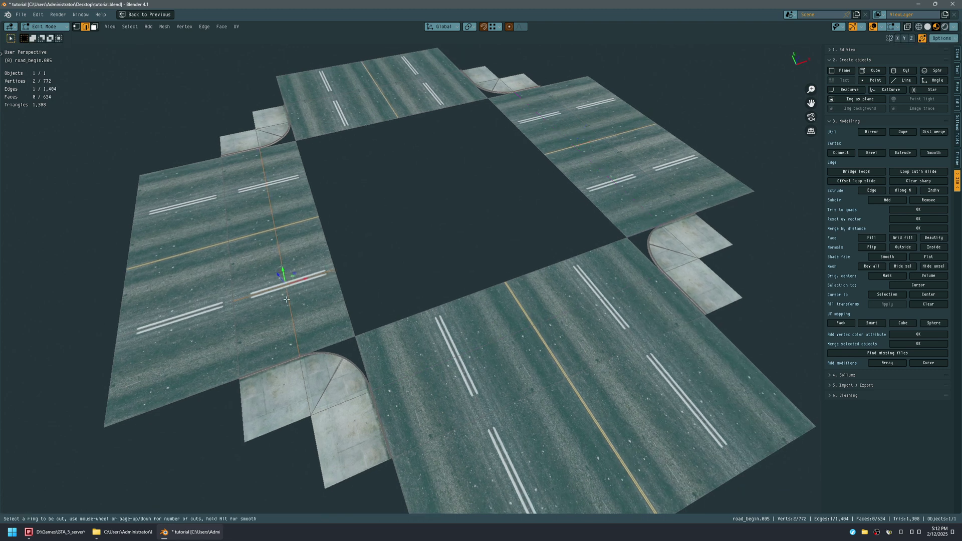
left_click(287, 299)
middle_click_drag(287, 299, 362, 283)
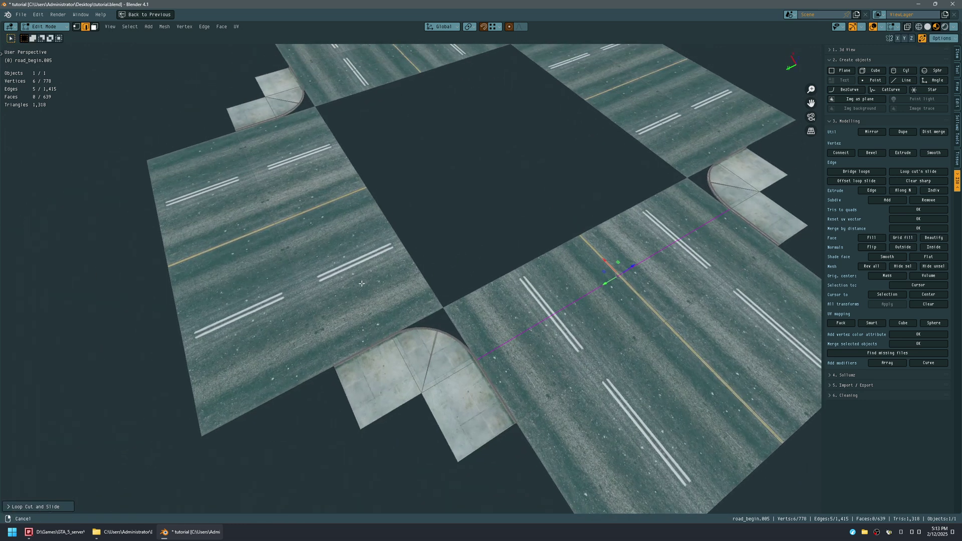
key("ctrl+r")
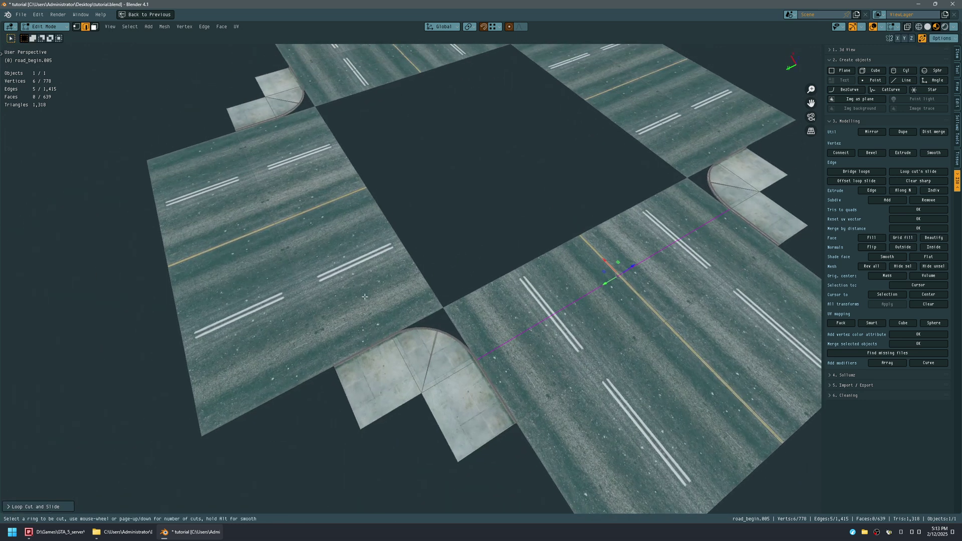
left_click(388, 319)
middle_click_drag(388, 318, 337, 314)
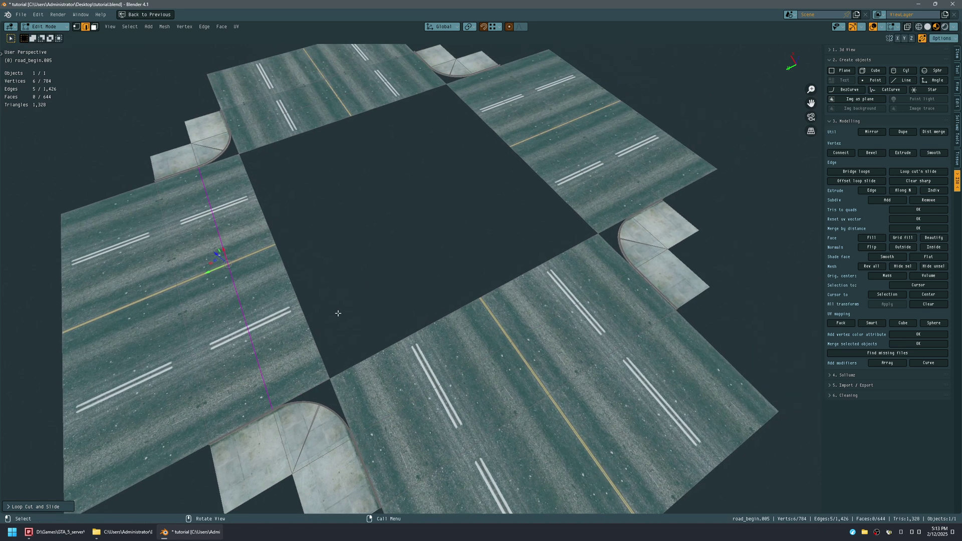
key("ctrl+s")
Step: Create a NORMAL SPEC shader material on the road frame, name it crossing and save the file
key("ctrl+space")
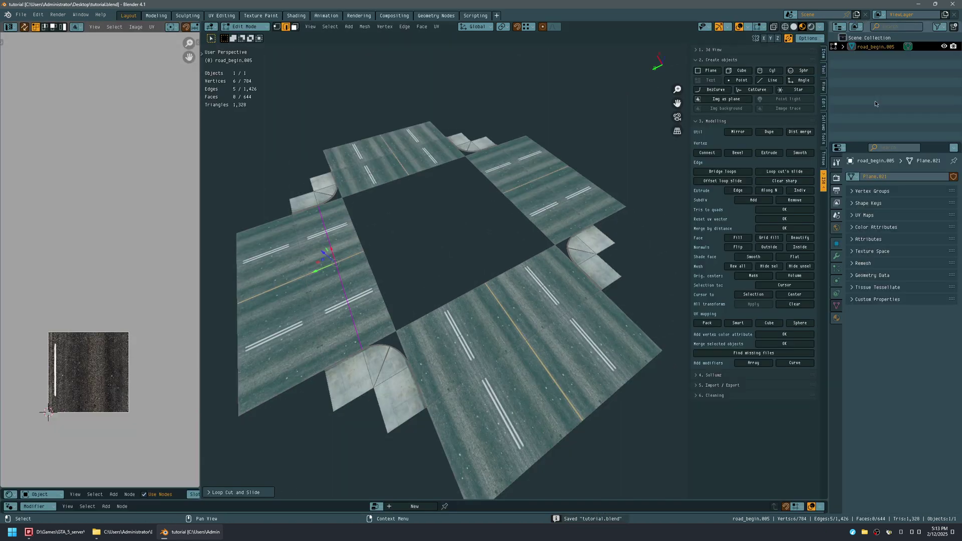
left_click(843, 47)
left_click(852, 56)
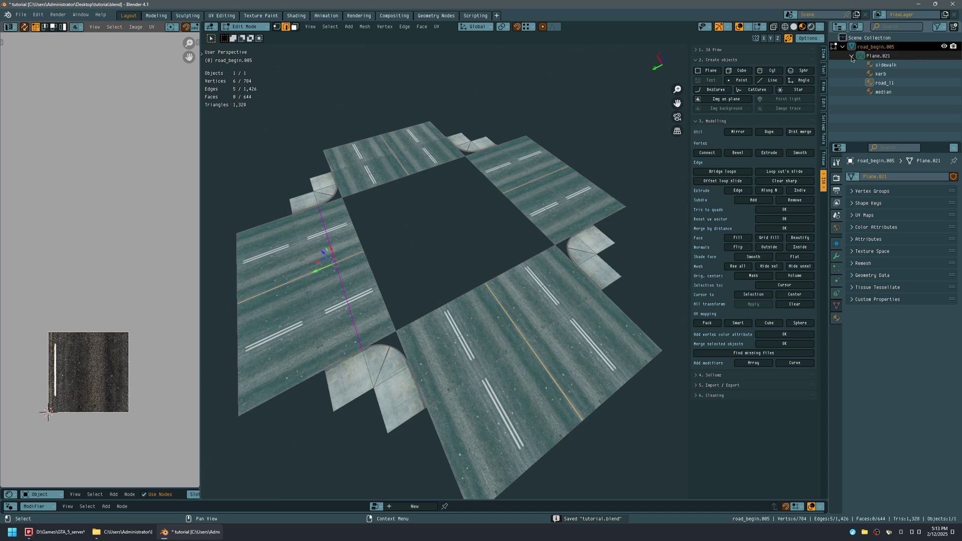
left_click_drag(878, 141, 877, 238)
left_click(823, 130)
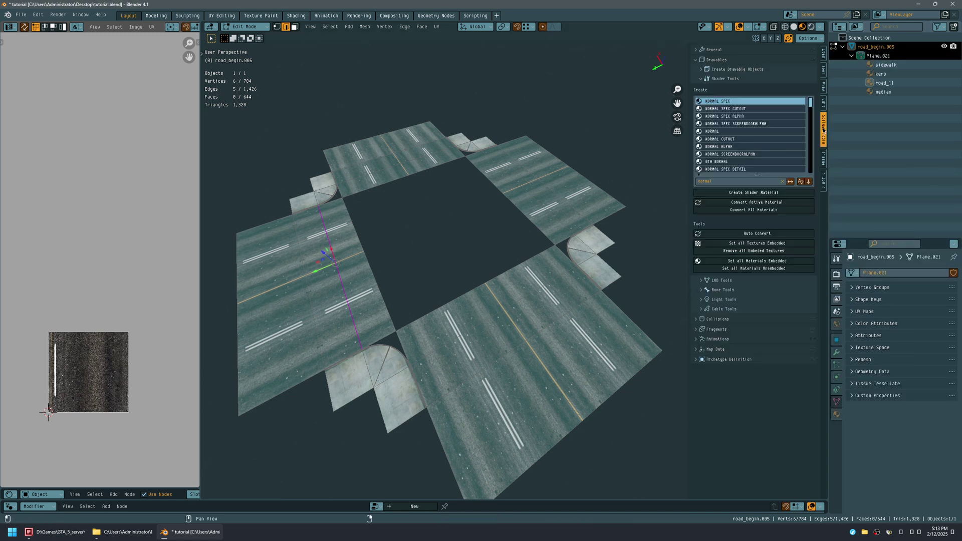
left_click(759, 193)
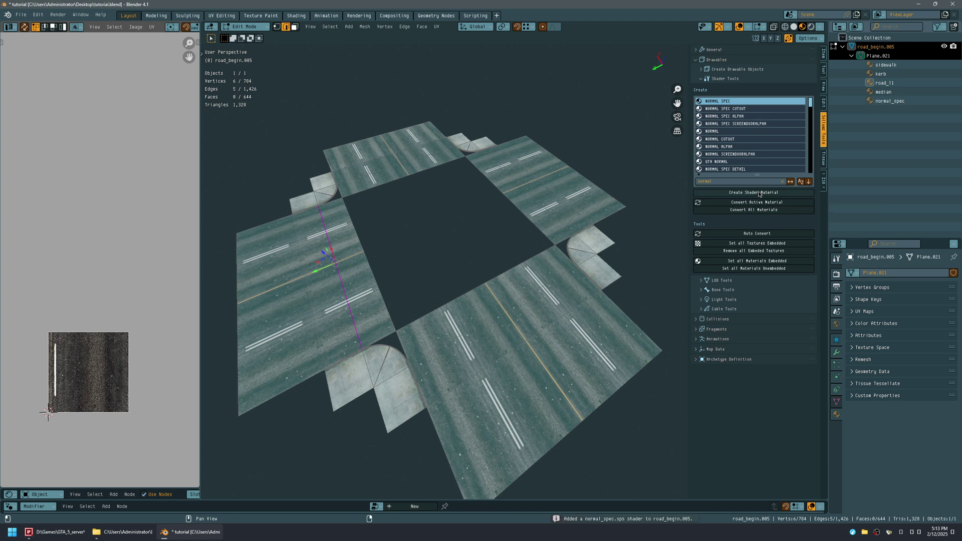
double_click(888, 100)
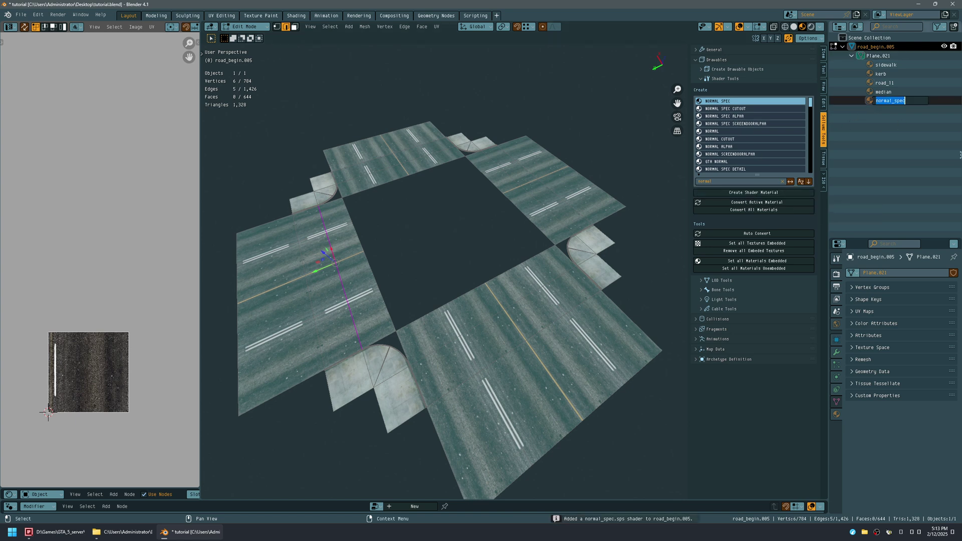
key("Return")
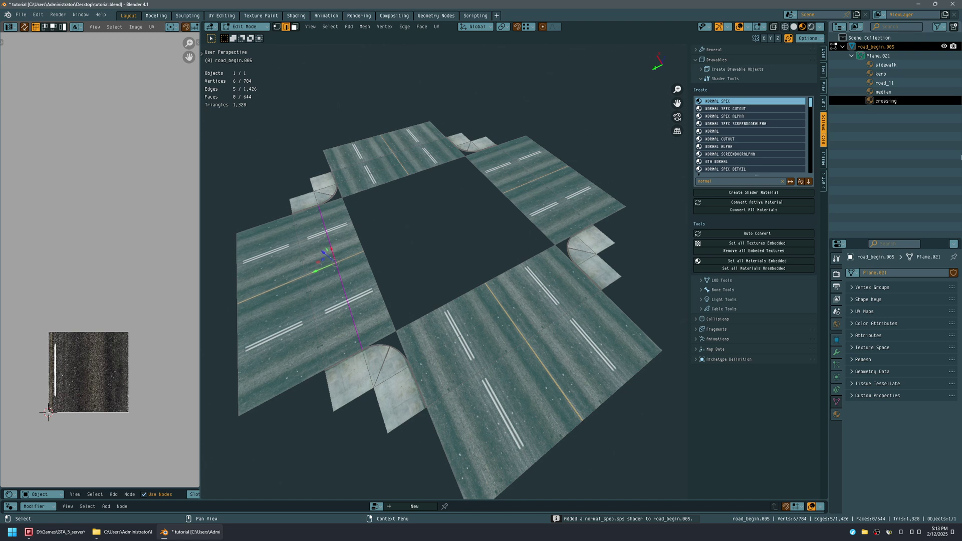
key("ctrl+s")
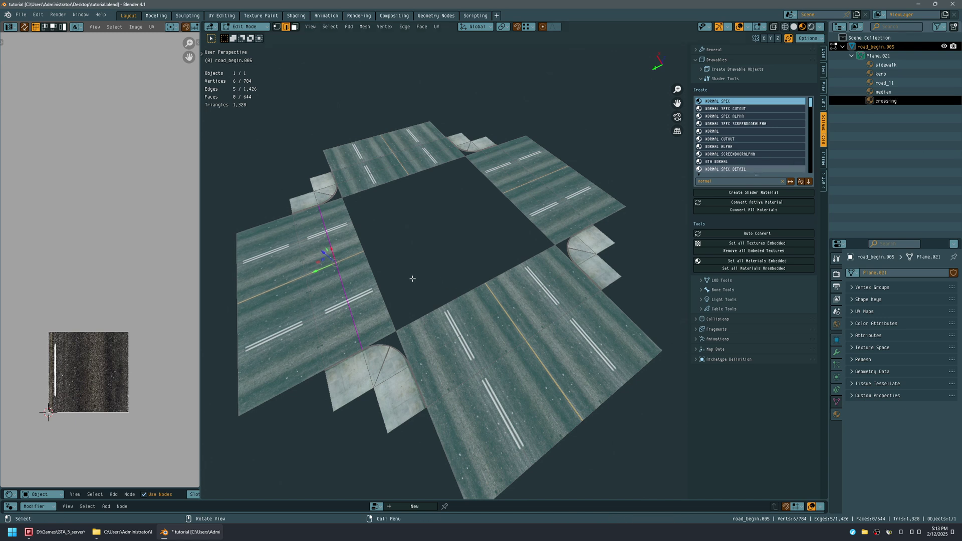
Step: Select the innermost row of road faces bordering the central opening on all four sides of the frame
middle_click_drag(345, 271, 476, 289)
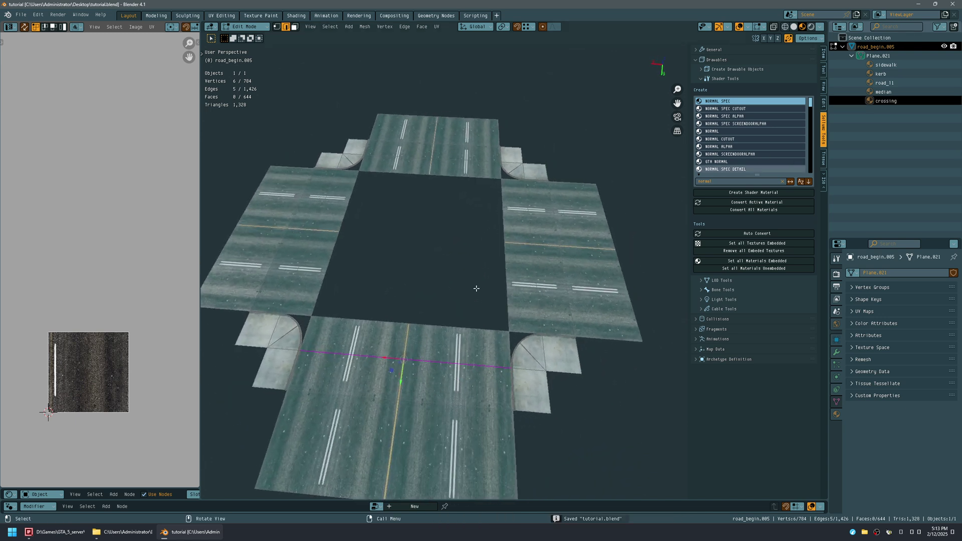
key("3")
left_click_drag(340, 307, 480, 342)
left_click_drag(485, 201, 509, 303, "shift")
left_click_drag(376, 199, 343, 268, "shift")
middle_click_drag(342, 267, 404, 328)
left_click_drag(418, 243, 398, 350, "shift")
left_click_drag(434, 281, 397, 349, "shift")
middle_click_drag(397, 349, 577, 252)
left_click_drag(403, 180, 371, 283, "shift")
middle_click_drag(370, 284, 442, 269)
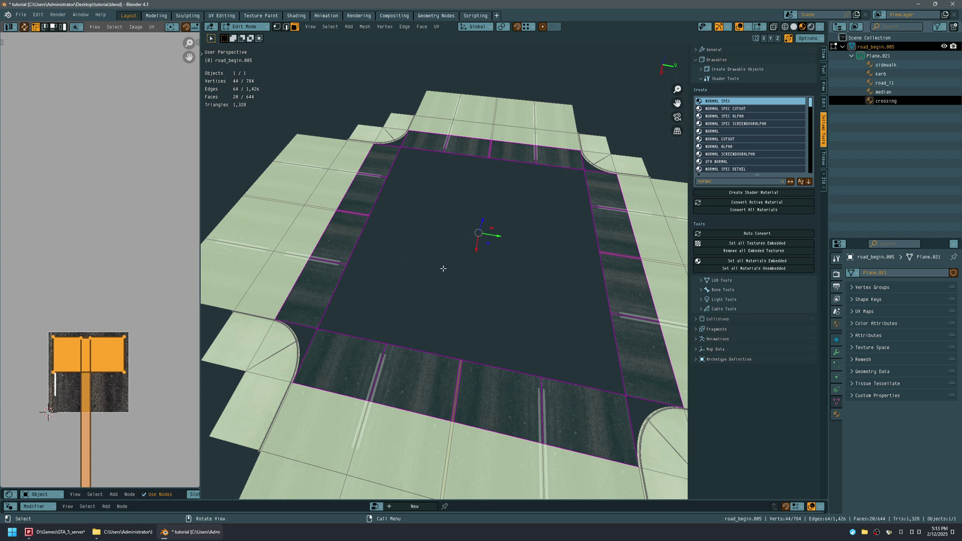
Step: Assign the crossing material to the selected inner road faces on all four sides and save the file
key("ctrl+space")
key("ctrl+space")
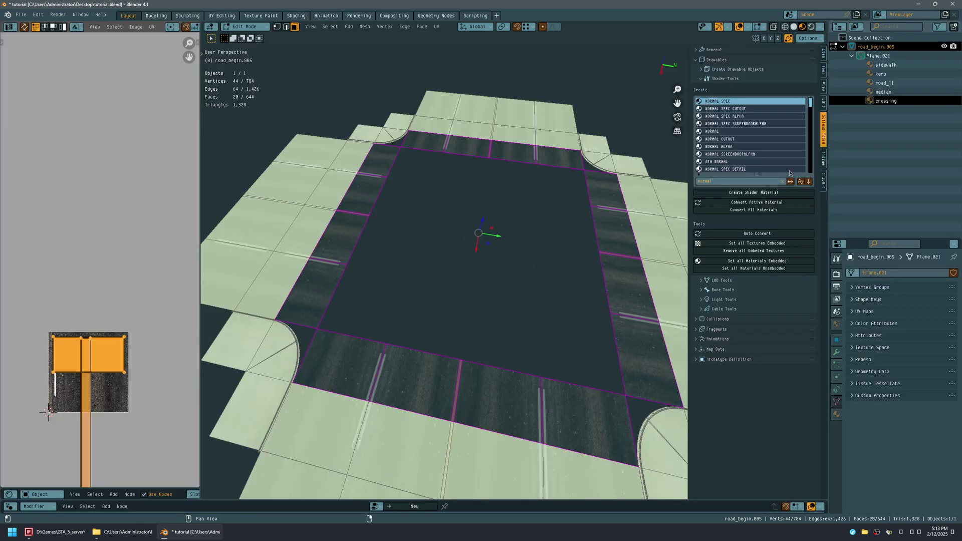
left_click(895, 102)
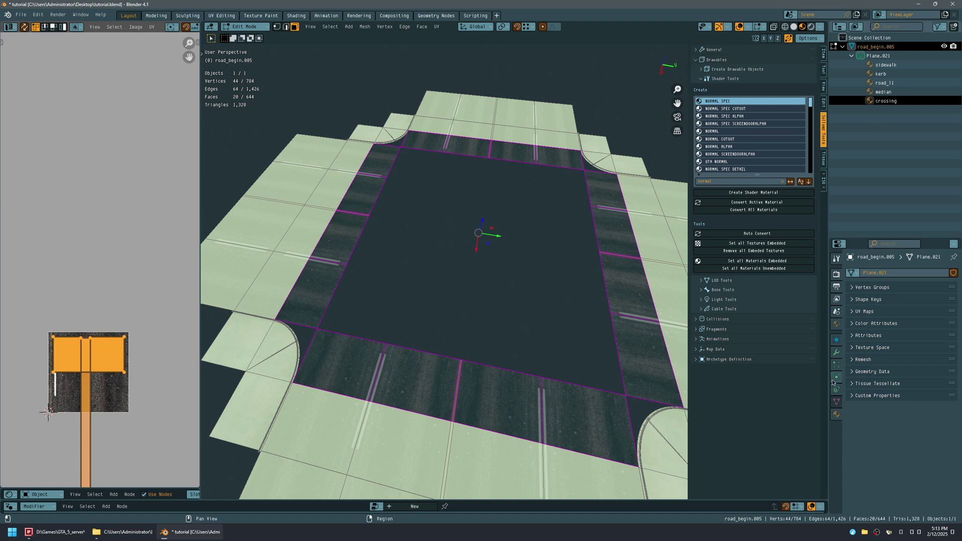
left_click(836, 415)
left_click(864, 349)
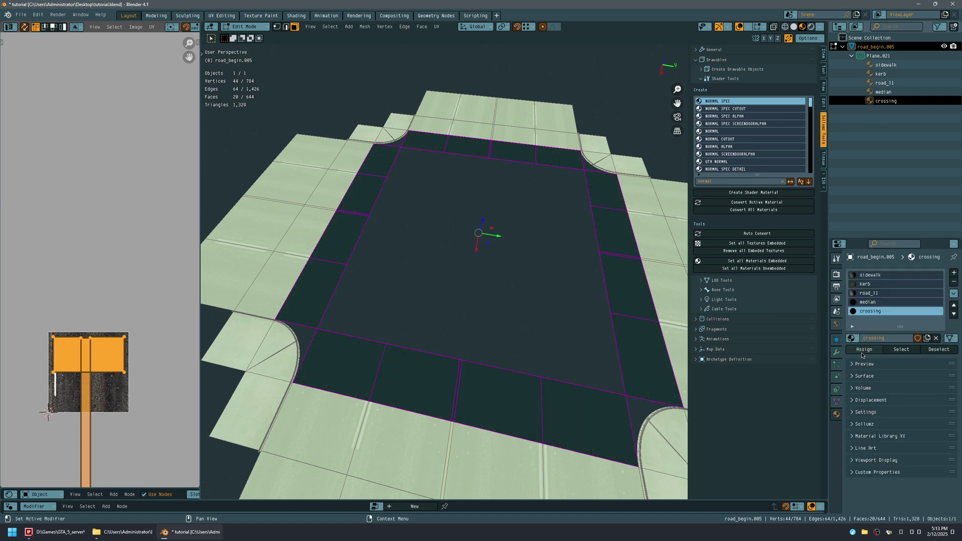
key("shift+alt+z")
middle_click_drag(552, 298, 395, 272)
key("ctrl+s")
Step: Bring up the crossing material's shader nodes and set the Normal Map node's UV map to UVMap 0
middle_click_drag(109, 372, 137, 154)
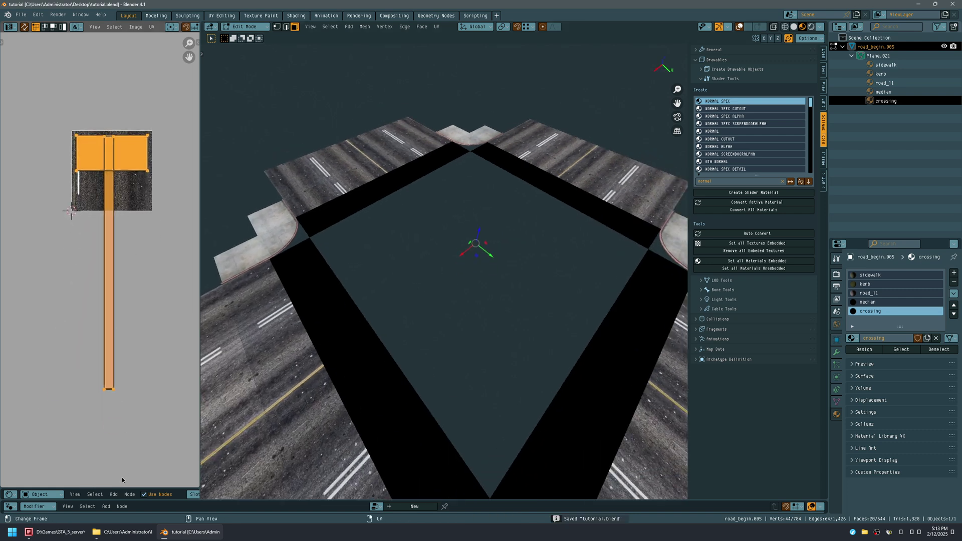
left_click_drag(119, 488, 180, 130)
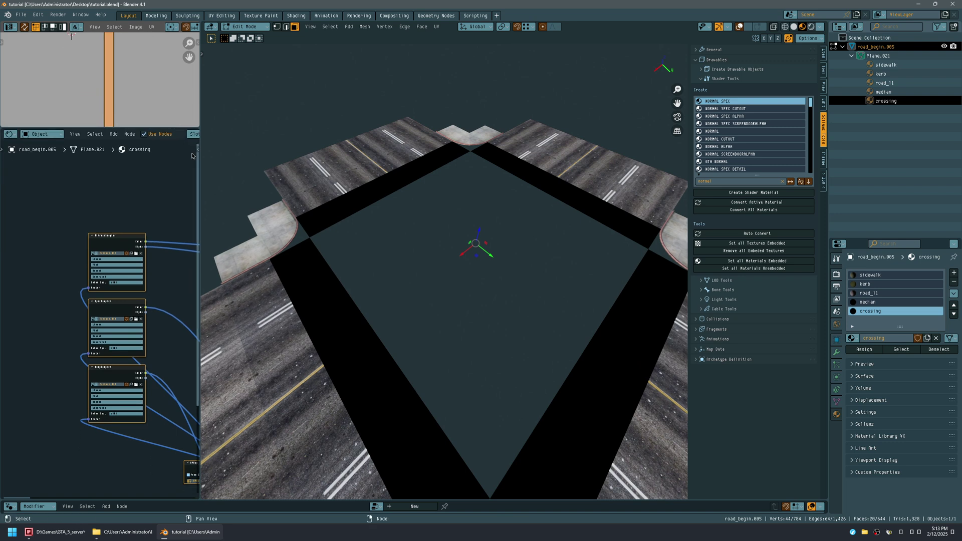
middle_click_drag(342, 237, 466, 124, "shift")
key("ctrl+space")
middle_click_drag(426, 410, 269, 268, "ctrl")
scroll(411, 340, "down", 2)
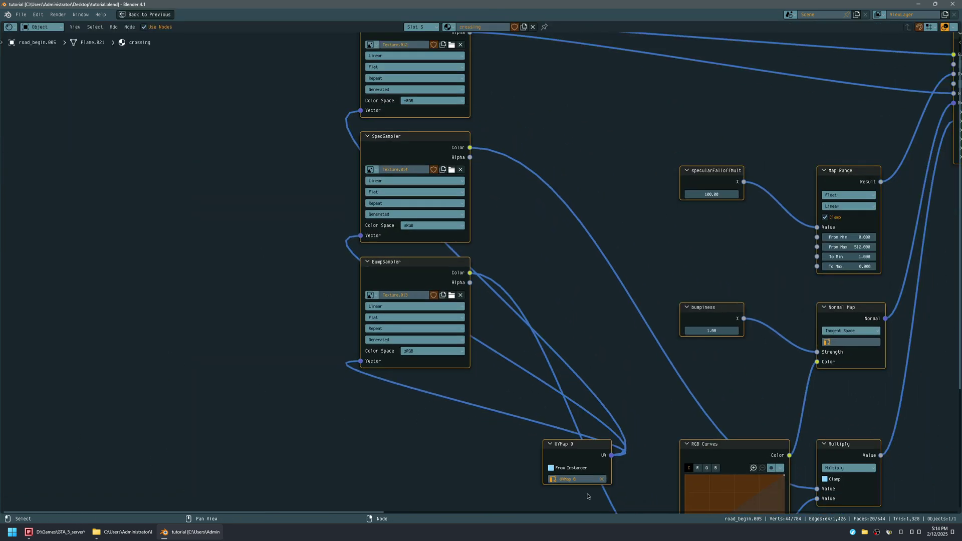
middle_click_drag(630, 360, 443, 284)
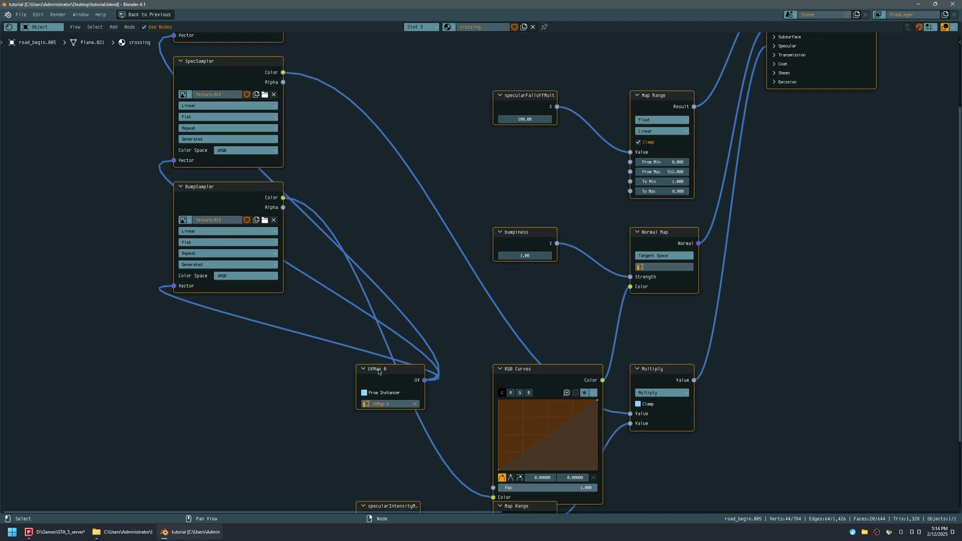
left_click(664, 267)
left_click(671, 280)
Step: Compare the crossing and crossing2 texture folders in road_only_textures and load crossing_diffuse.dds into the DiffuseSampler node
middle_click_drag(493, 328, 628, 474)
middle_click_drag(448, 257, 449, 245)
left_click(303, 153)
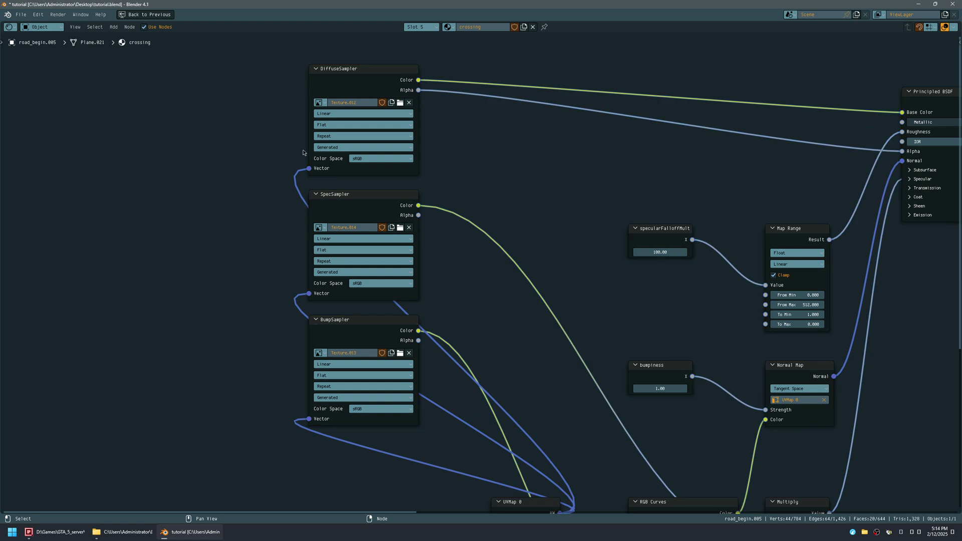
left_click(400, 103)
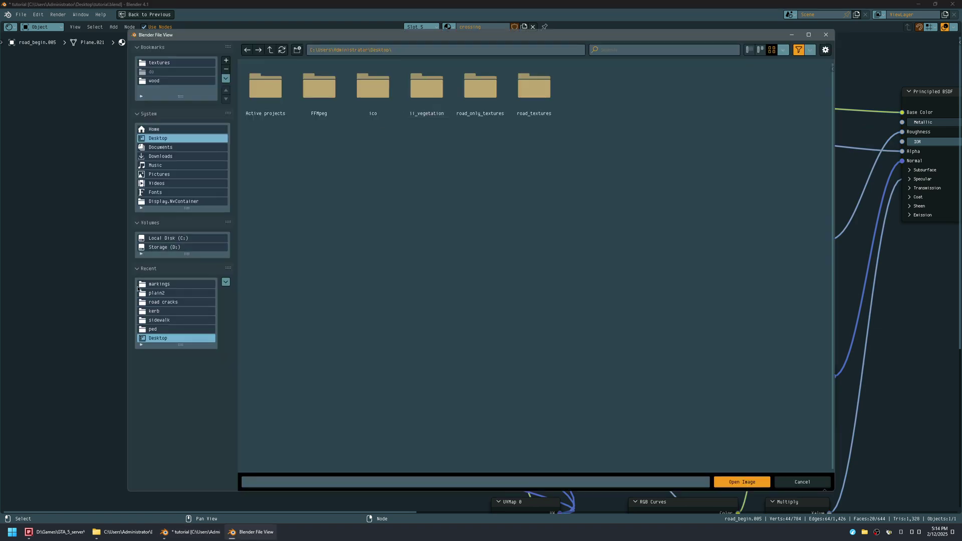
left_click(158, 284)
left_click(270, 50)
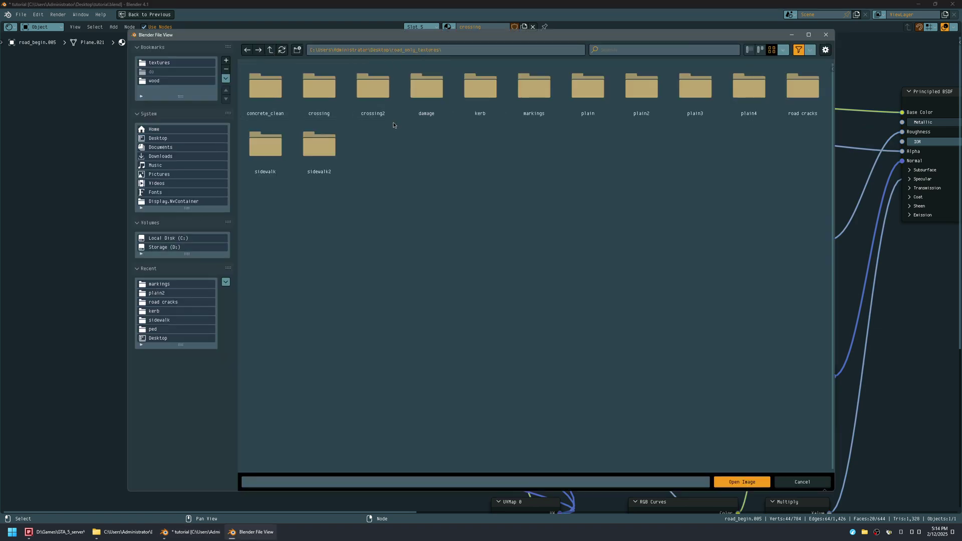
double_click(330, 88)
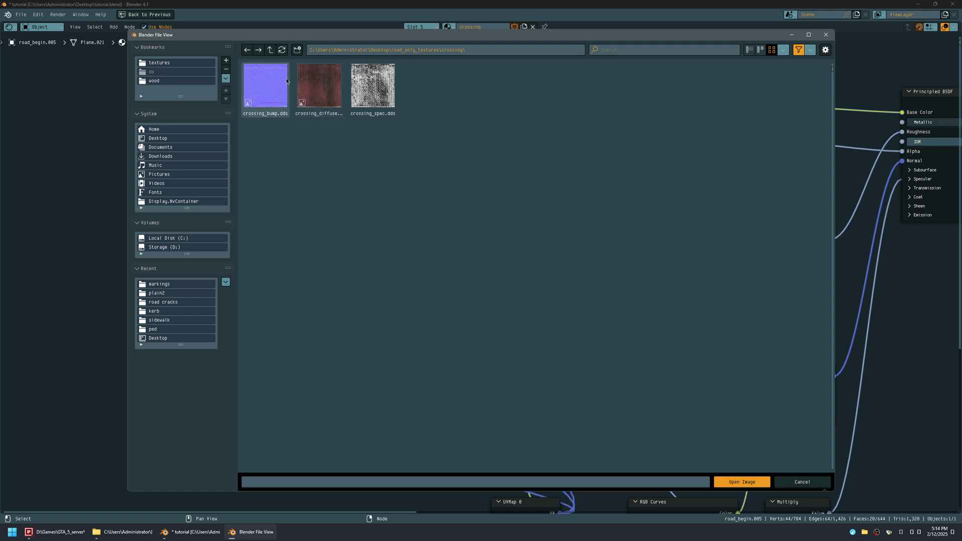
key("BackSpace")
double_click(368, 87)
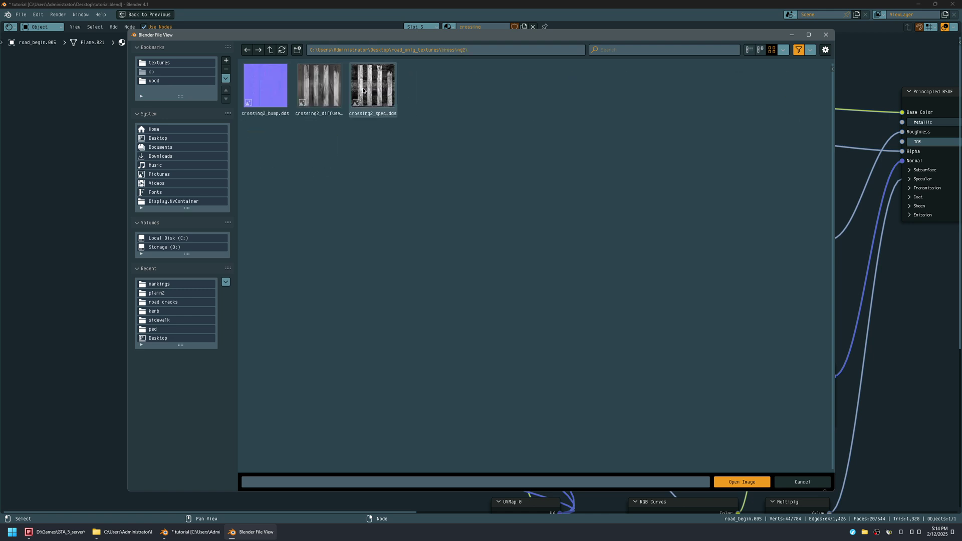
key("BackSpace")
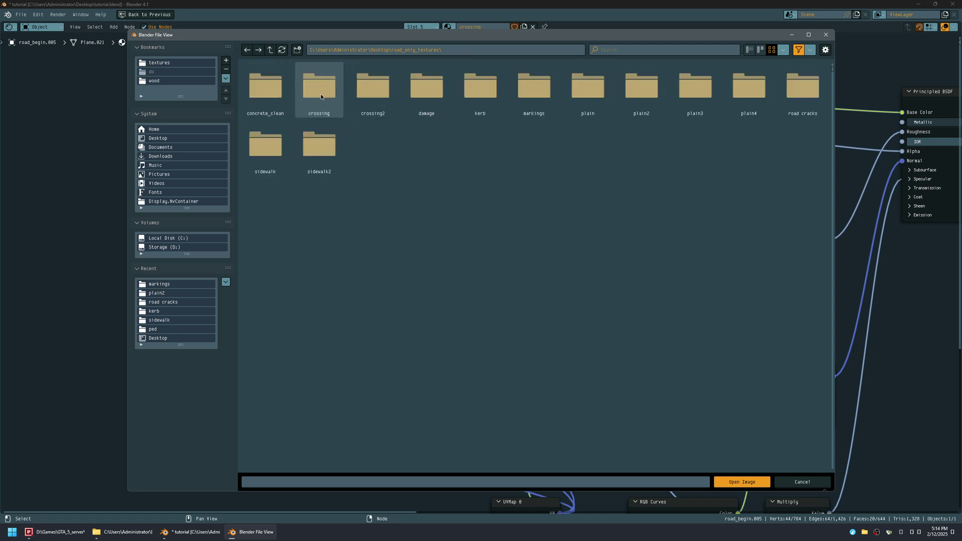
double_click(370, 87)
key("BackSpace")
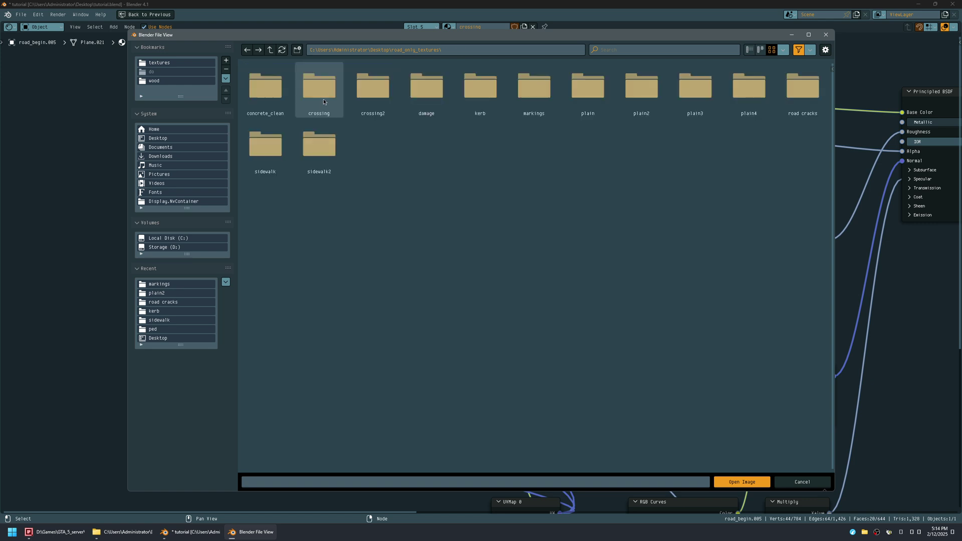
double_click(319, 101)
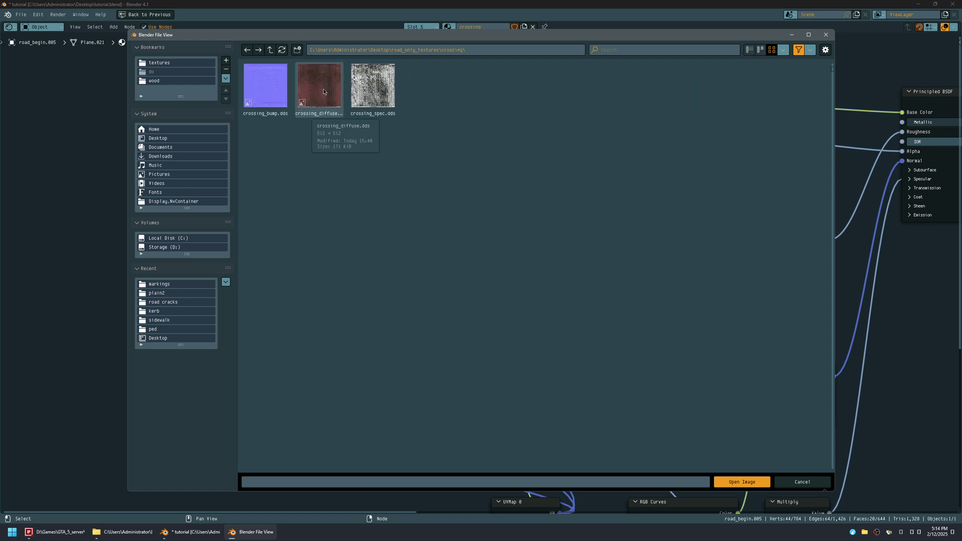
double_click(323, 89)
Step: Load crossing_spec.dds into the SpecSampler node and crossing_bump.dds into the BumpSampler node, and save the file
left_click(400, 228)
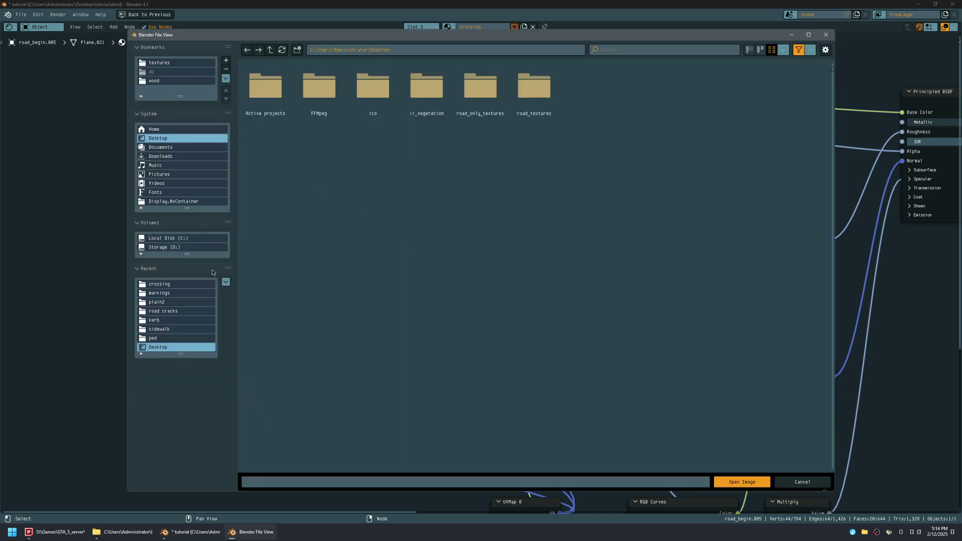
left_click(184, 287)
double_click(373, 90)
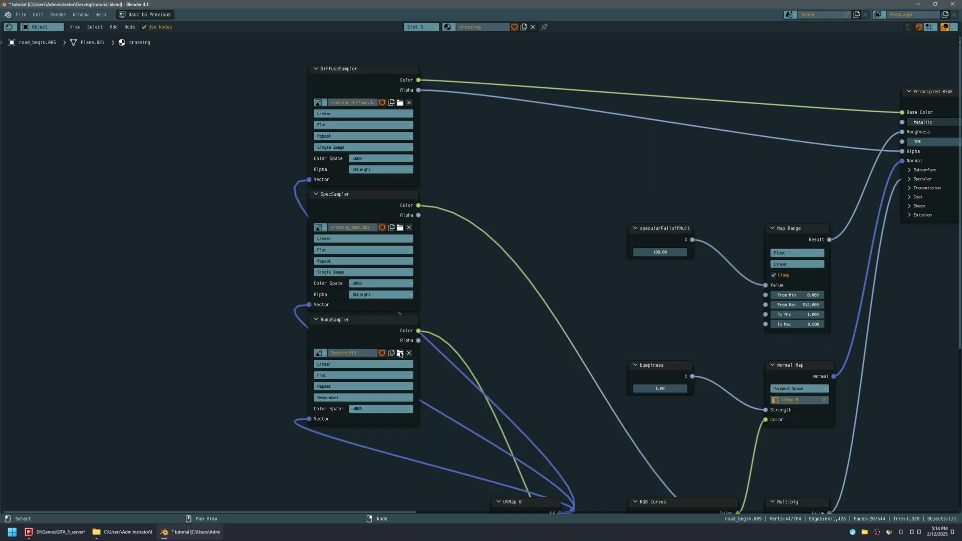
left_click(400, 353)
left_click(186, 286)
double_click(284, 90)
middle_click_drag(447, 259, 278, 228)
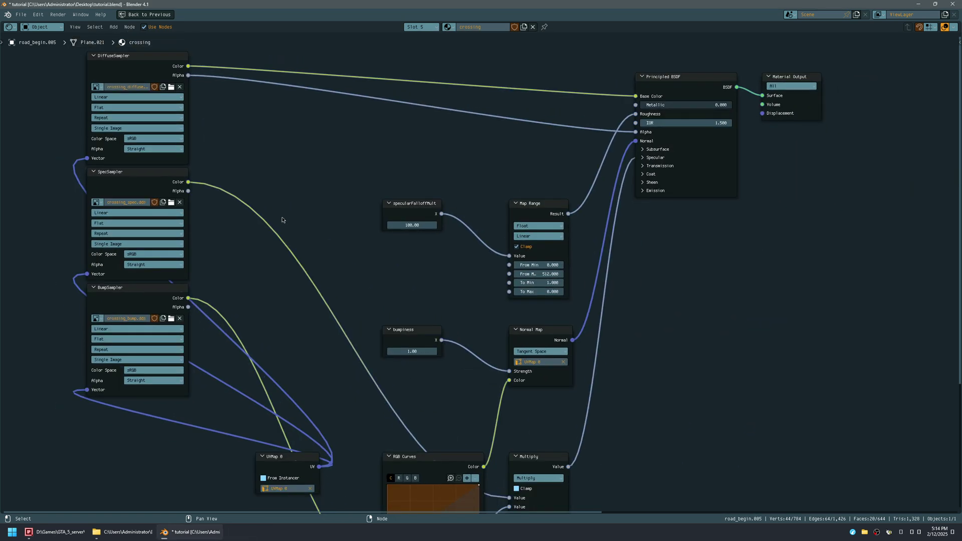
key("ctrl+s")
Step: Inspect the brick texture on the crossing faces up close, checking its scale and borders around the intersection frame
key("ctrl+space")
mouse_move(551, 288)
middle_mouse_down()
mouse_move(491, 258)
mouse_move(397, 243)
mouse_move(562, 260)
mouse_move(554, 258)
mouse_move(561, 277)
middle_mouse_up()
scroll(560, 277, "up", 8)
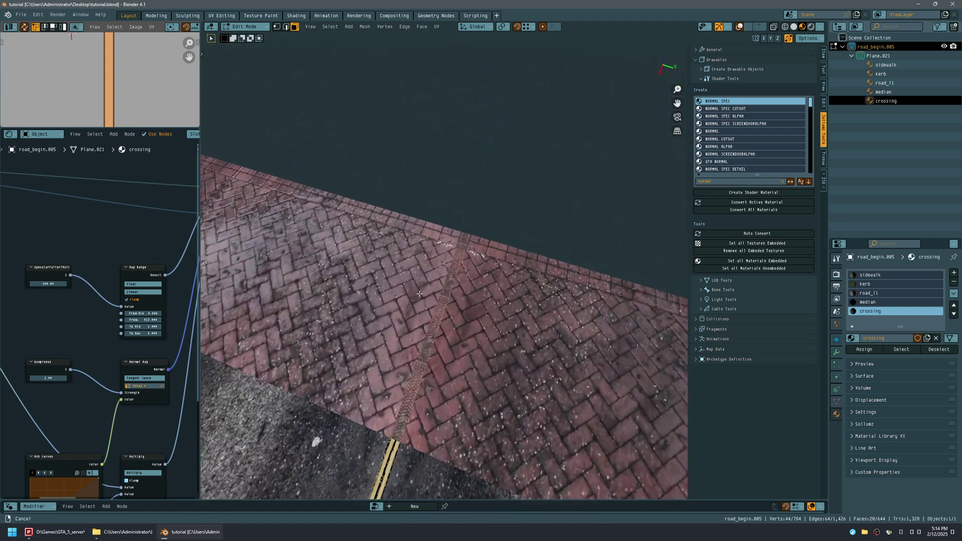
middle_click_drag(461, 280, 424, 284, "shift")
scroll(425, 344, "down", 11)
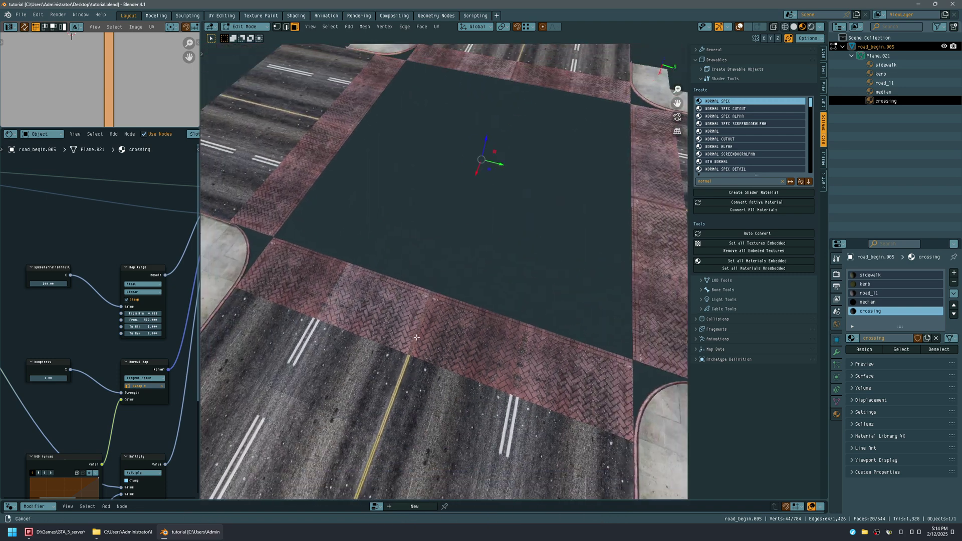
middle_click_drag(425, 344, 463, 378)
scroll(453, 151, "up", 9)
middle_click_drag(453, 143, 512, 117, "shift")
middle_click_drag(512, 201, 483, 213)
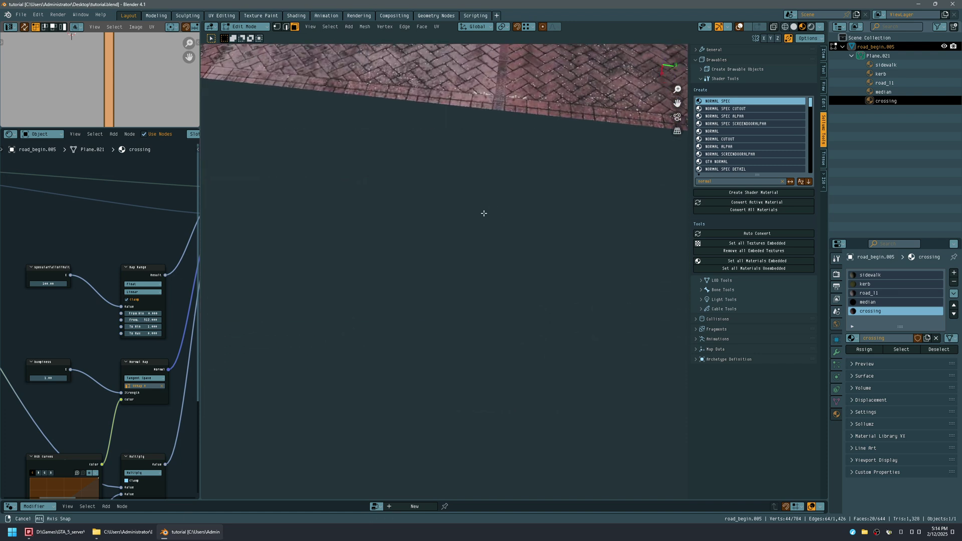
key("ctrl+space")
key("ctrl+space")
middle_click_drag(497, 275, 386, 255)
key("ctrl+space")
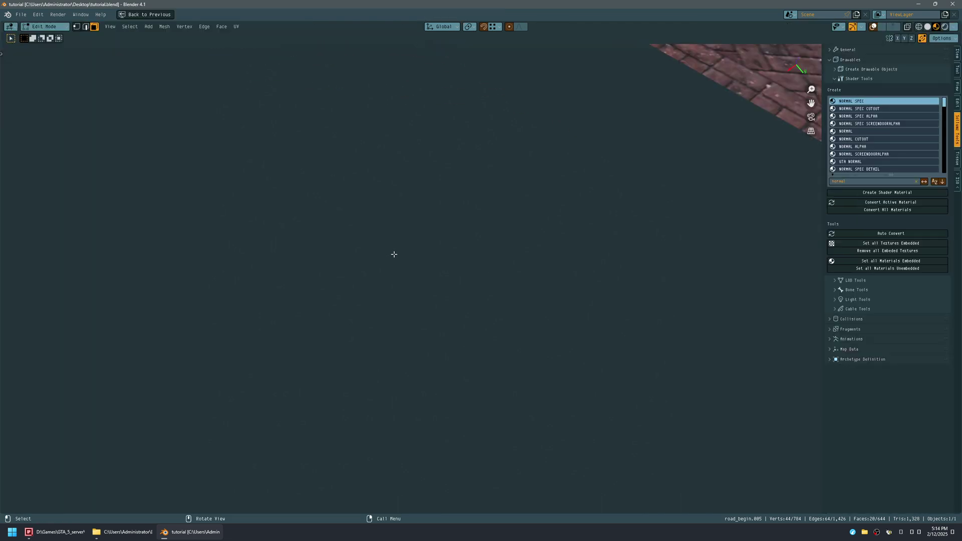
scroll(464, 241, "down", 10)
middle_click_drag(480, 235, 596, 353, "shift")
middle_click_drag(489, 210, 507, 131, "ctrl")
middle_click_drag(485, 193, 497, 206)
key("ctrl+space")
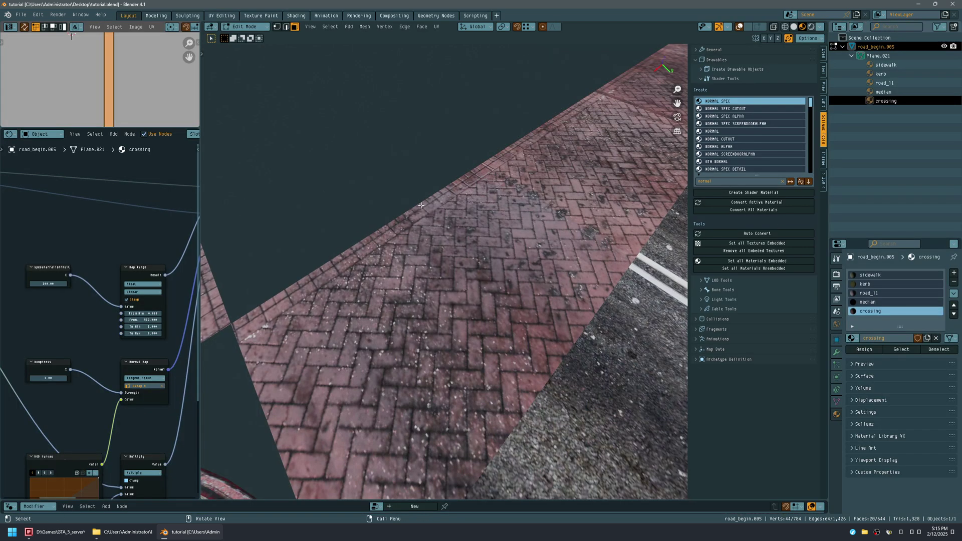
Step: Turn the viewport overlays back on and enlarge the UV editor to work on the crossing's UVs
key("shift+alt+z")
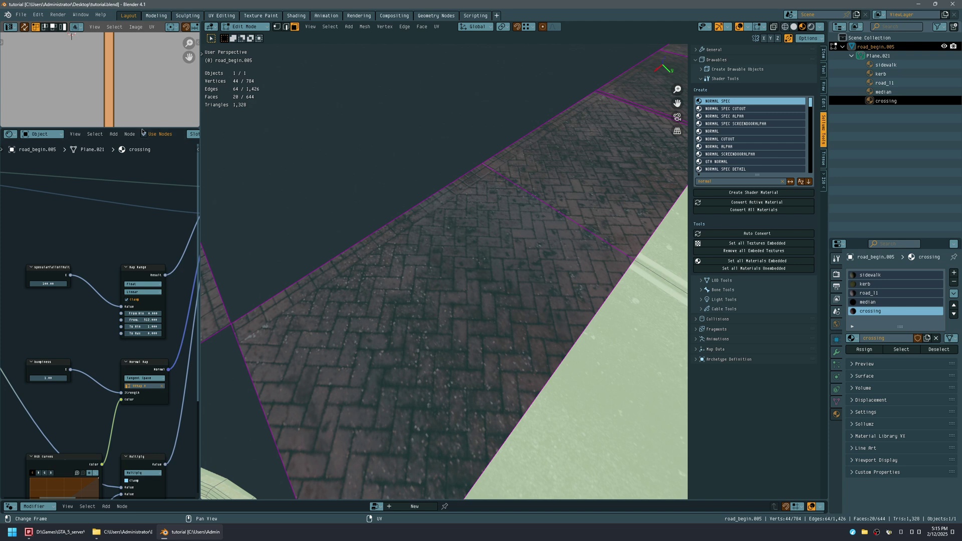
left_click_drag(142, 129, 141, 412)
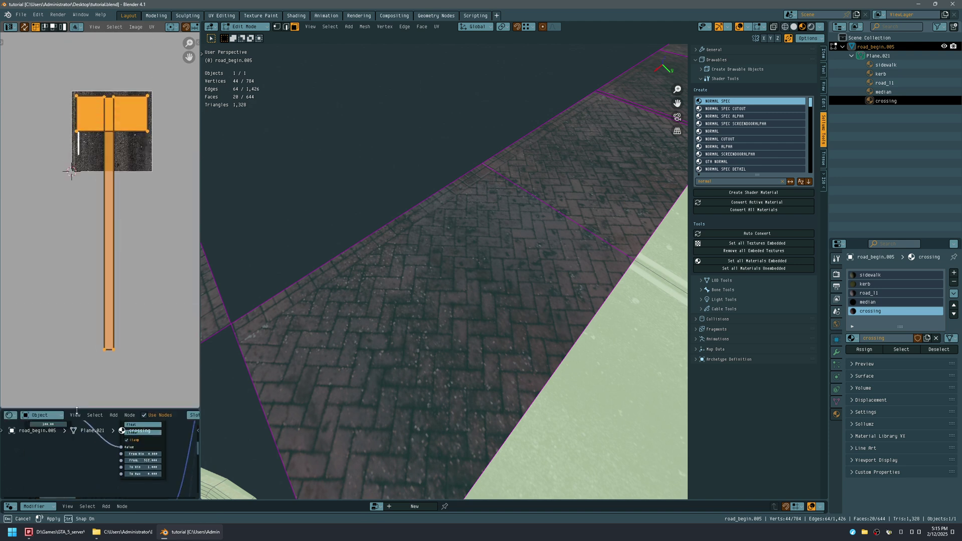
key("s")
right_click(105, 286)
Step: Examine the crossing material's texture nodes, deselect the UVs, switch to Object Mode and save the file
middle_click_drag(52, 427, 74, 450)
key("ctrl+space")
scroll(103, 236, "down", 10)
middle_click_drag(262, 222, 589, 396)
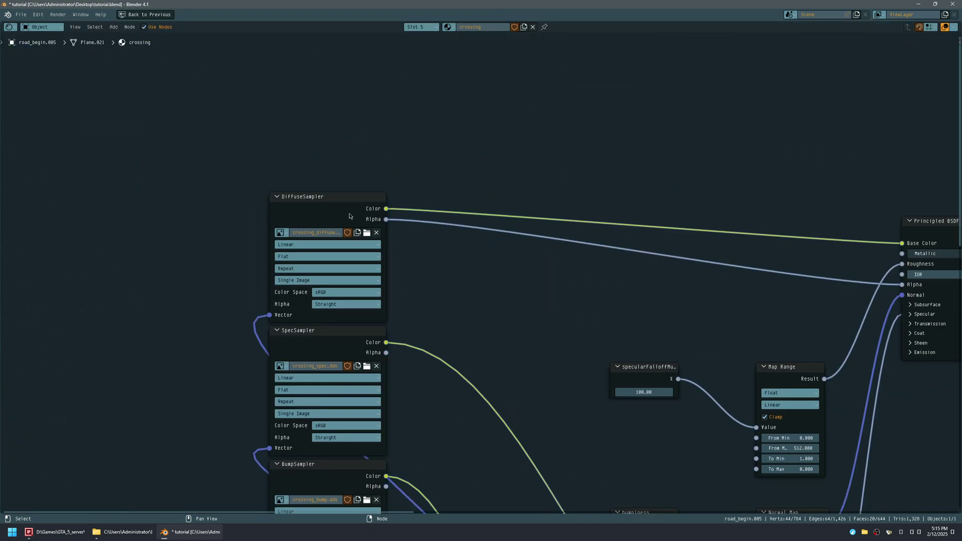
key("ctrl+space")
left_click(144, 281)
key("Tab")
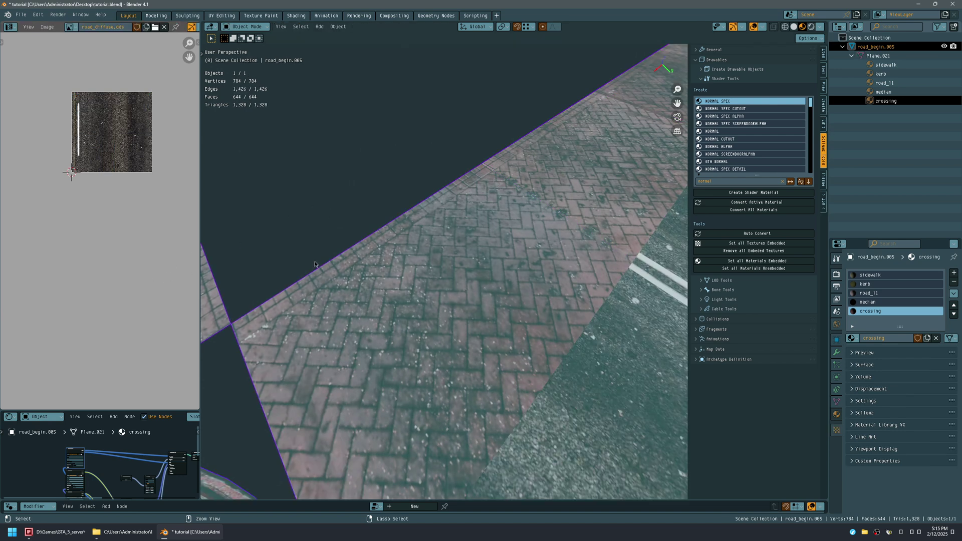
key("ctrl+s")
Step: Preview the crossing's specular and diffuse textures in the image editor through their sampler nodes, and return to Edit Mode
scroll(79, 456, "up", 4)
left_click_drag(79, 411, 78, 251)
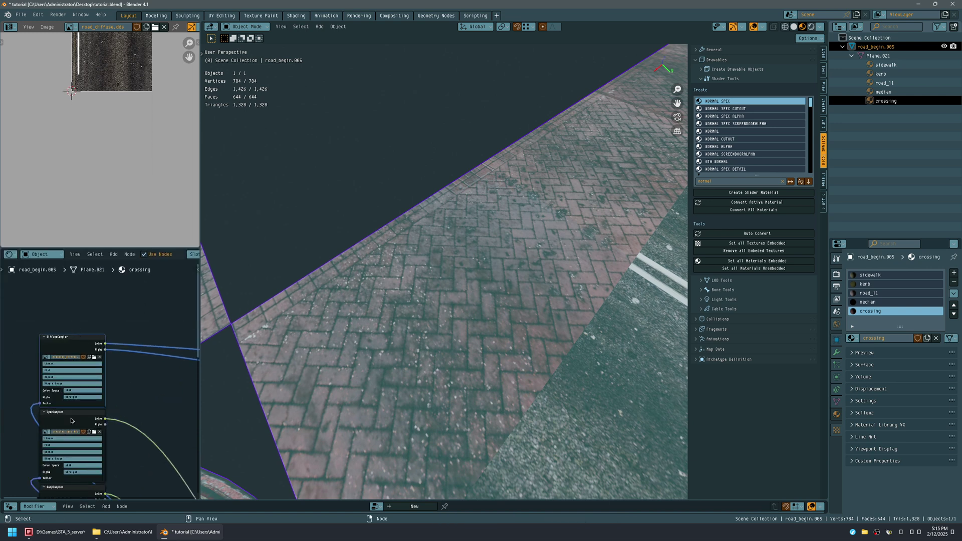
left_click(70, 426)
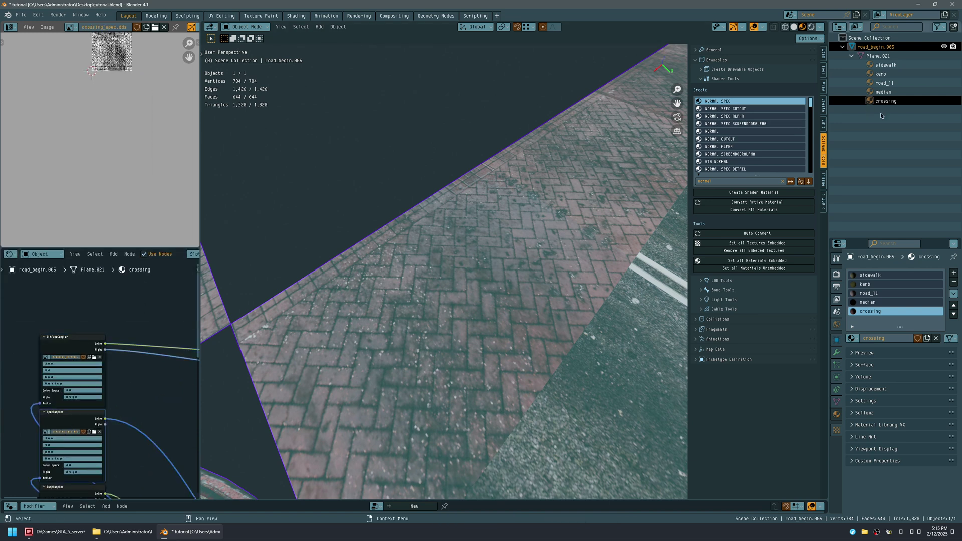
left_click(79, 342)
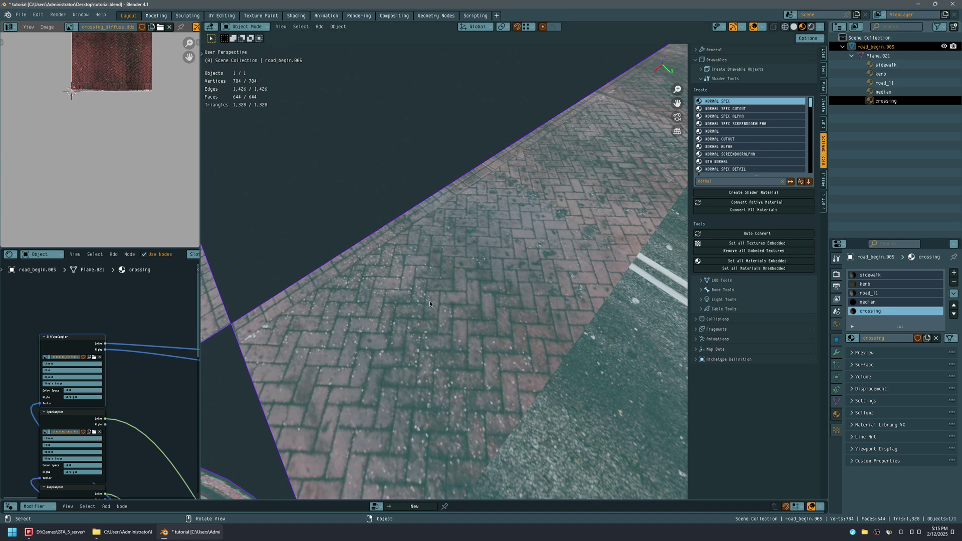
key("Tab")
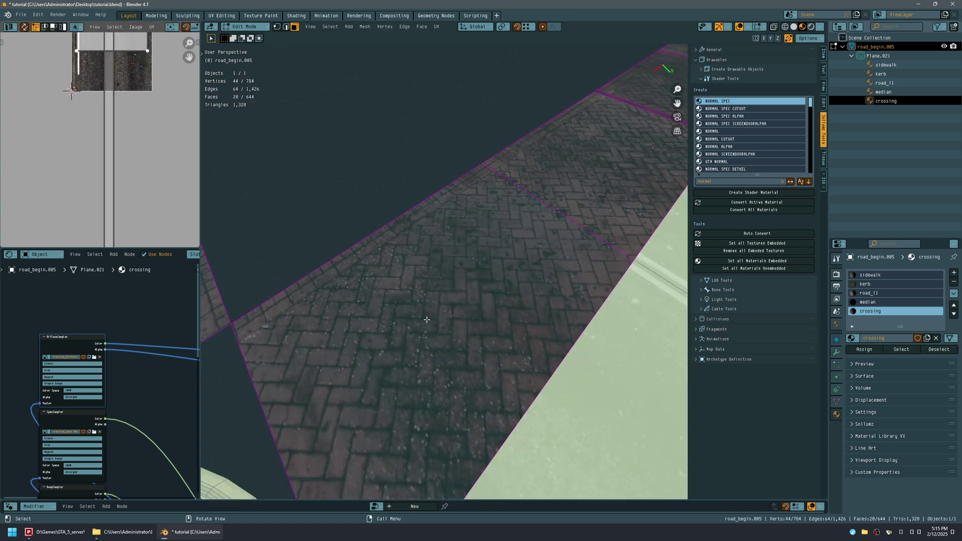
Step: Select all UVs of the crossing faces and scale them up uniformly to more than twice their size
middle_click_drag(426, 303, 427, 298)
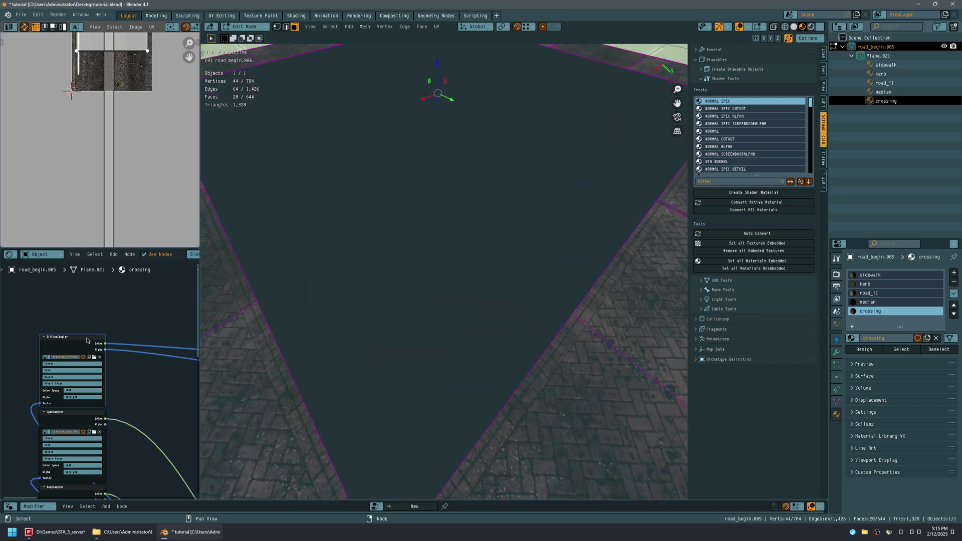
middle_click_drag(141, 119, 131, 168)
scroll(322, 224, "down", 4)
middle_click_drag(322, 223, 356, 234)
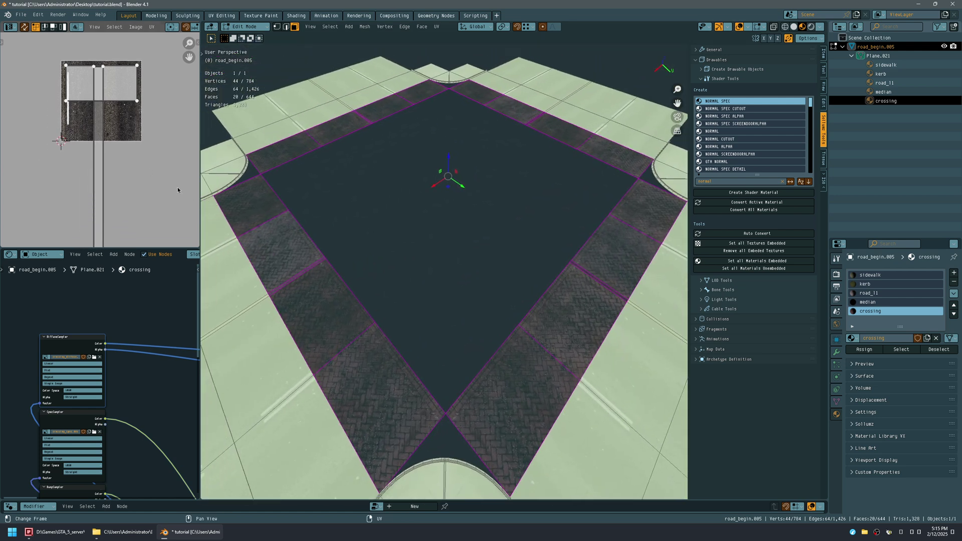
key("a")
key("s")
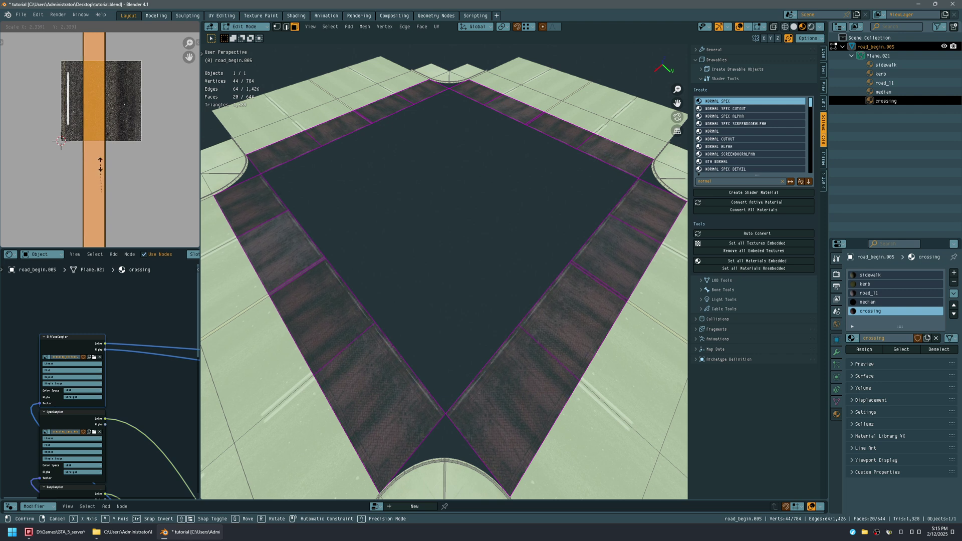
left_click(87, 164)
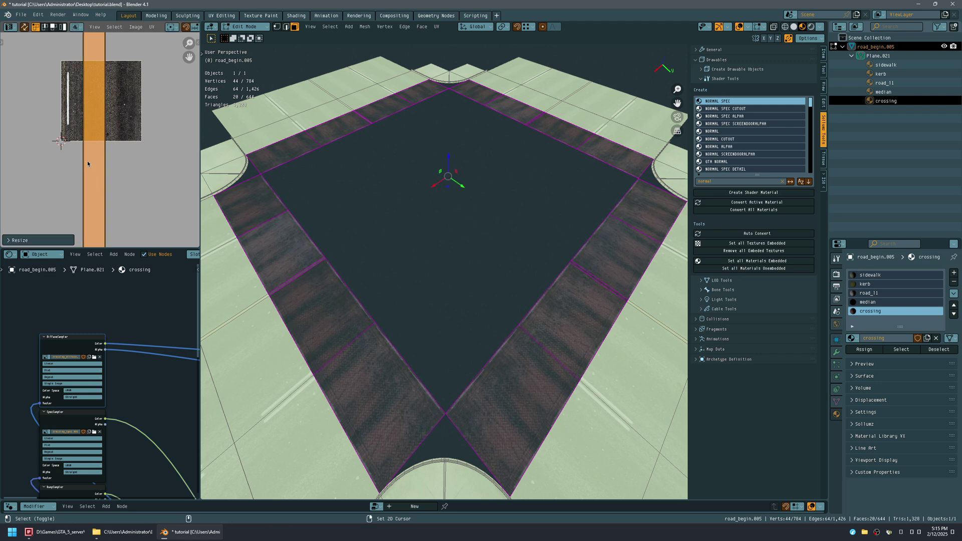
Step: Hide the viewport overlays and re-unwrap the selected crossing faces with cube projection
middle_click_drag(416, 339, 444, 326)
scroll(477, 275, "up", 5)
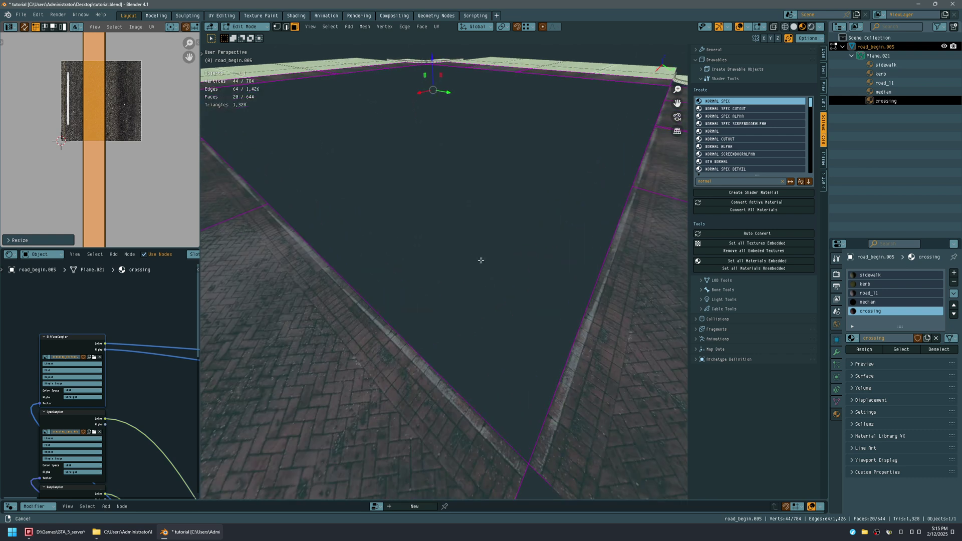
key("shift+alt+z")
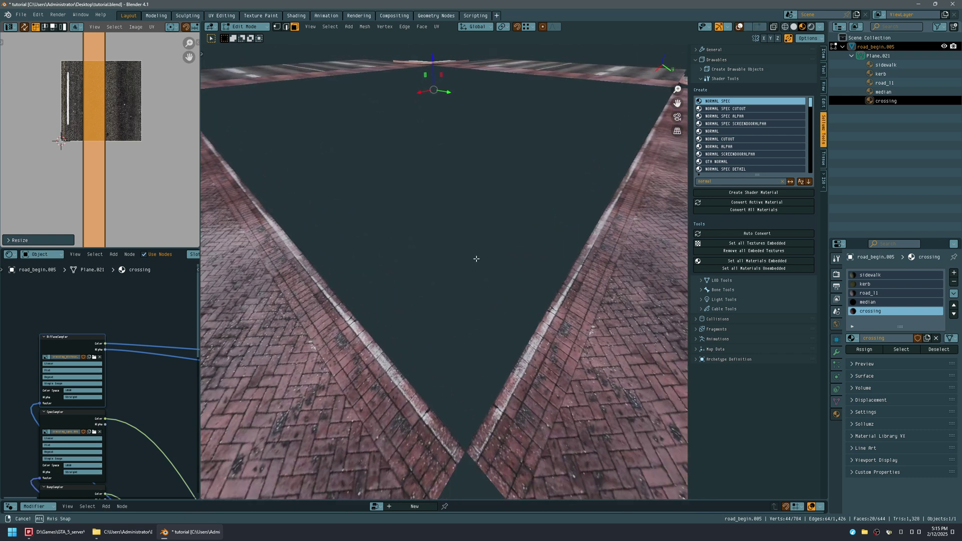
middle_click_drag(476, 258, 546, 274)
left_click(823, 181)
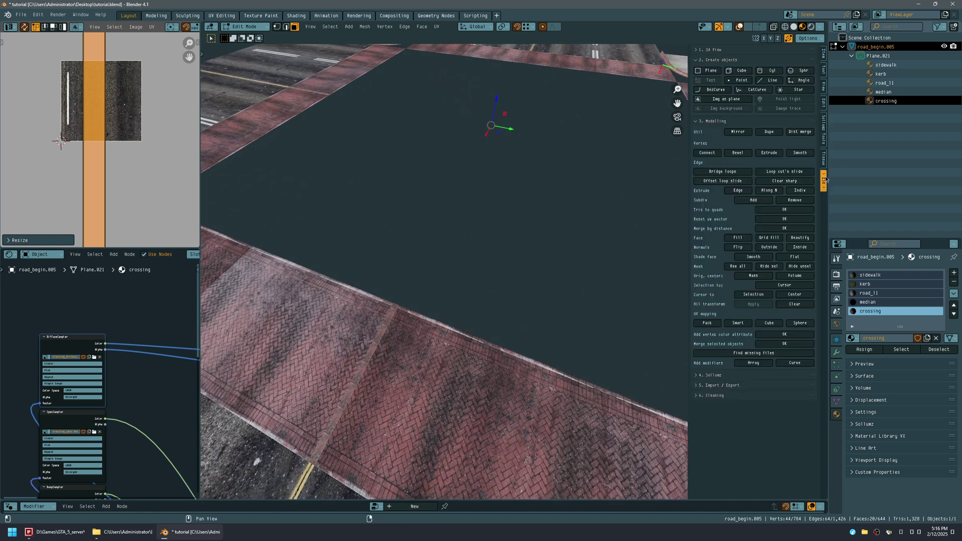
left_click(777, 324)
Step: Select all UVs of the crossing faces and scale them up uniformly until the brick pattern is small
left_click(111, 167)
key("a")
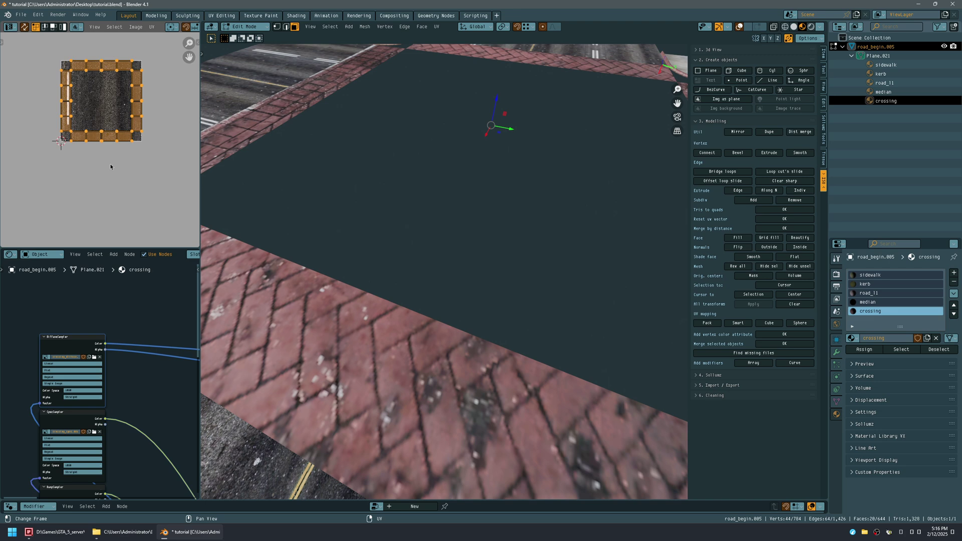
key("s")
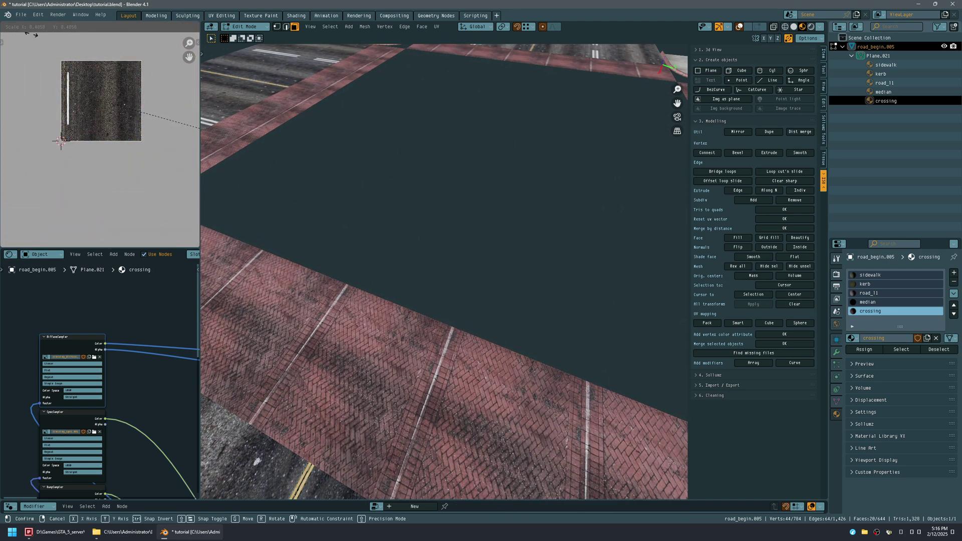
left_click(183, 241)
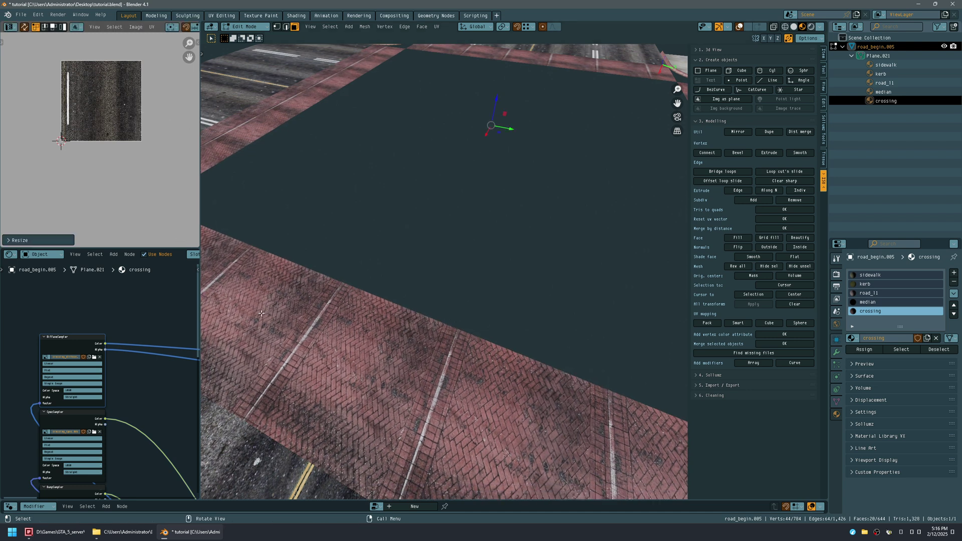
Step: Select only the near and far crossing strips with overlays shown, and hide the overlays again
scroll(262, 314, "down", 5)
middle_click_drag(265, 326, 363, 339)
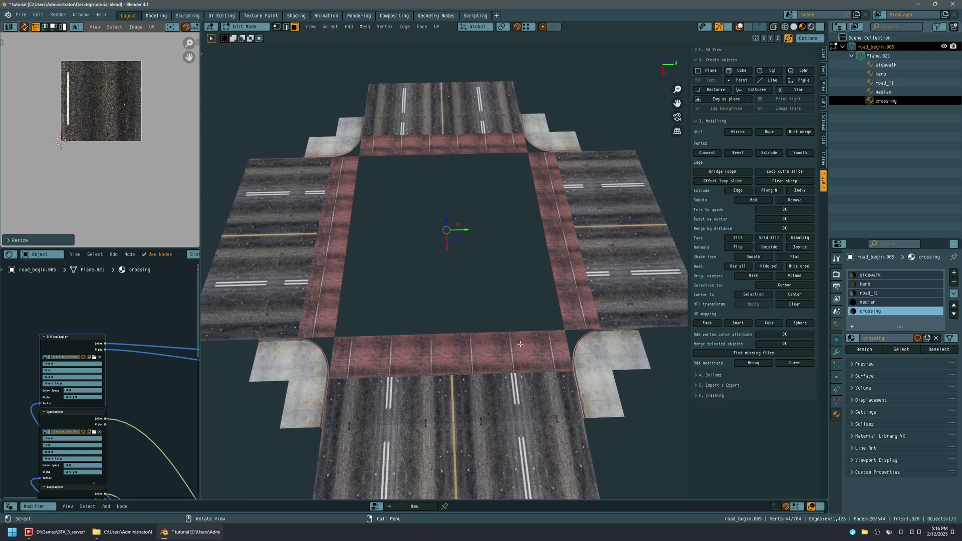
middle_click_drag(371, 301, 369, 315)
middle_click_drag(359, 358, 354, 364)
scroll(355, 363, "up", 1)
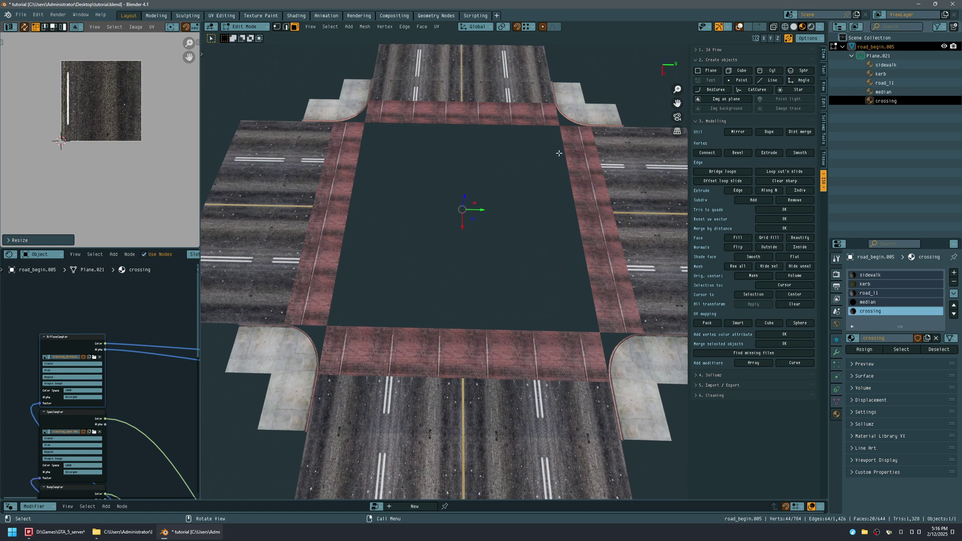
key("shift+alt+z")
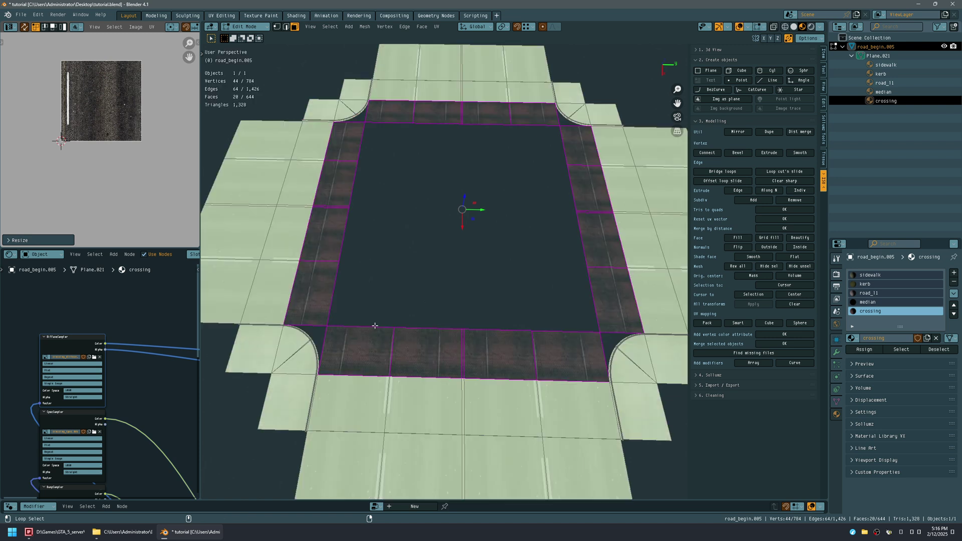
left_click_drag(355, 314, 553, 342)
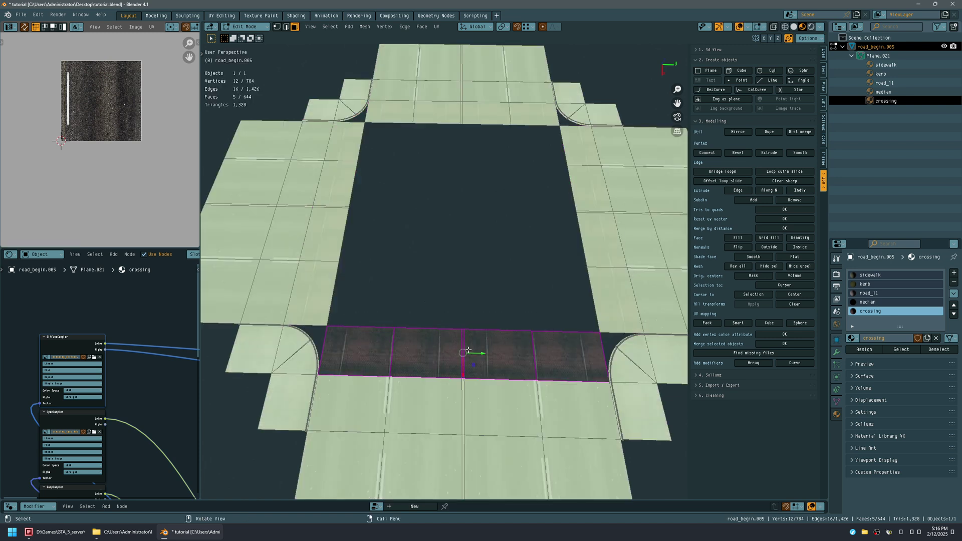
left_click_drag(395, 168, 519, 109, "shift")
key("shift+alt+z")
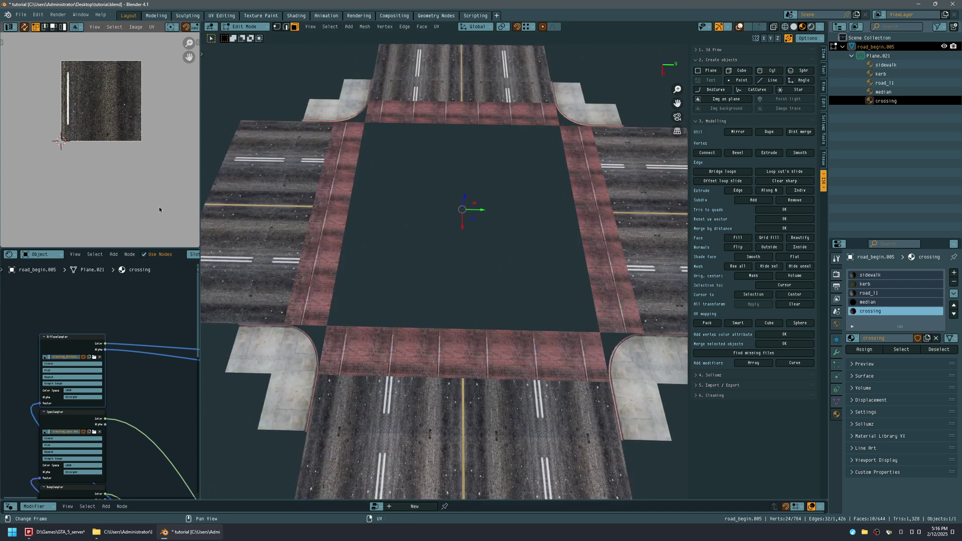
Step: Rotate the UVs of the near and far crossings a quarter turn and shift them along Y
key("r")
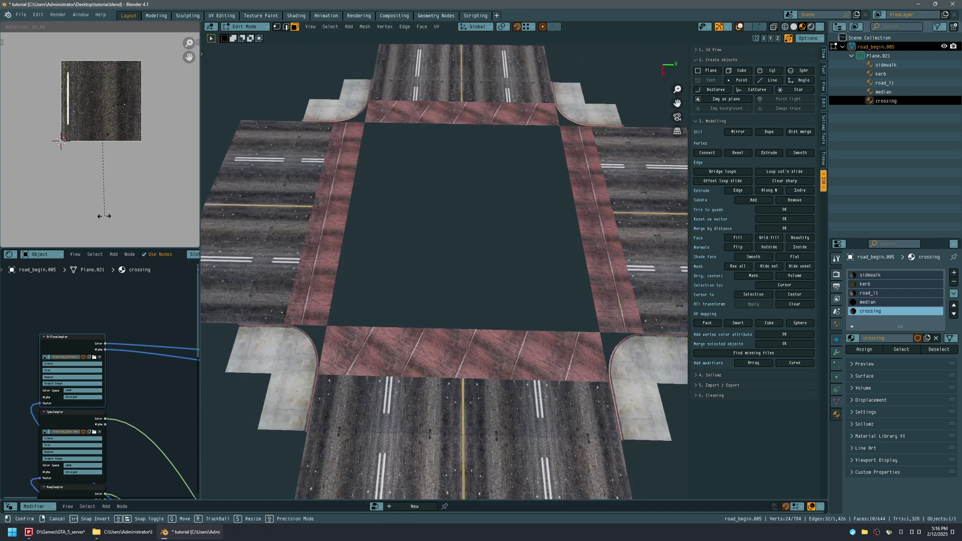
left_click(28, 134)
key("g")
key("y")
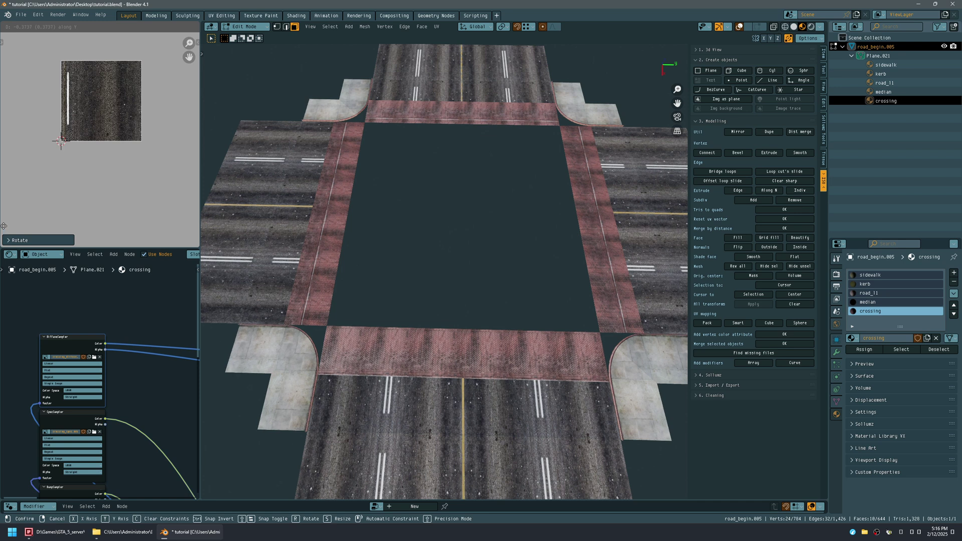
left_click(3, 226)
Step: Shift the UVs of the near and far crossings along X and scale them down uniformly to enlarge the bricks
middle_click_drag(368, 353, 387, 272, "shift")
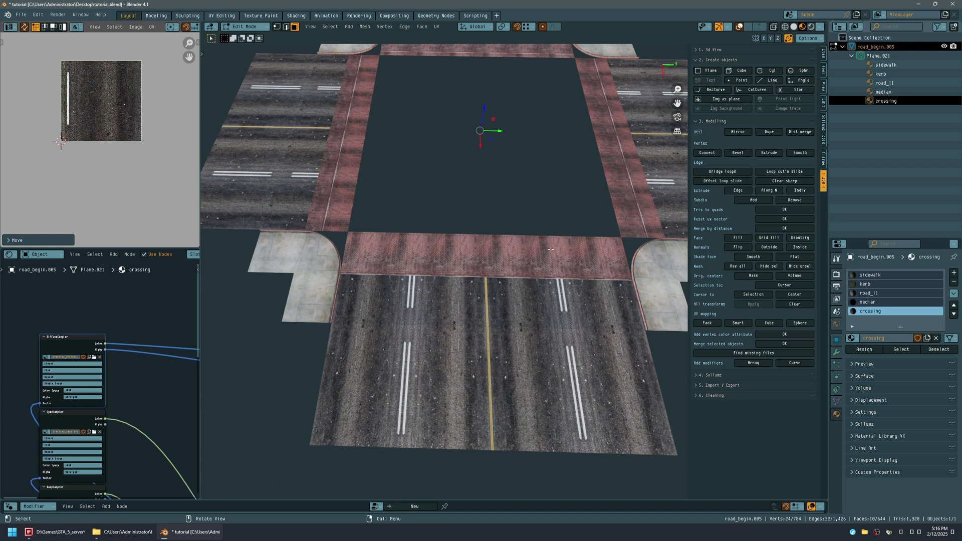
middle_click_drag(538, 261, 501, 273, "shift")
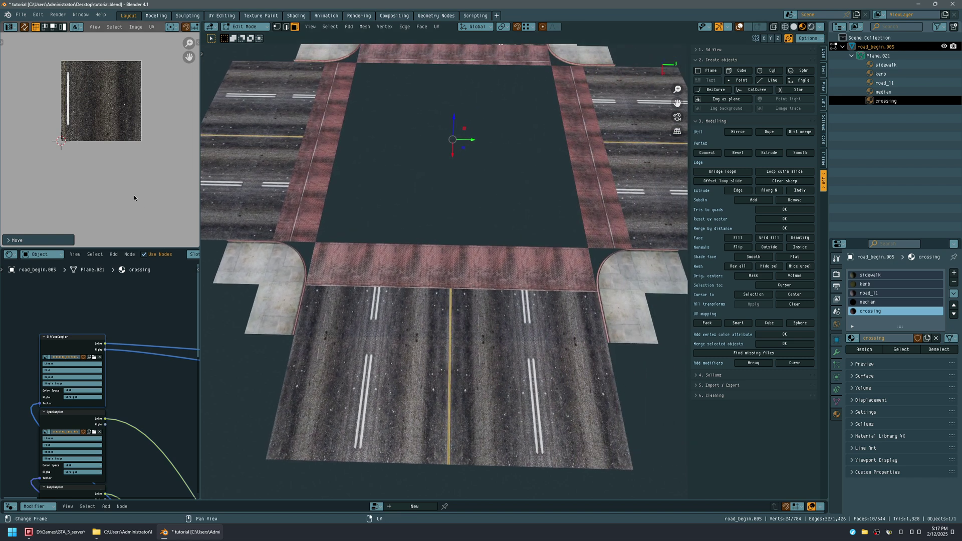
key("g")
key("x")
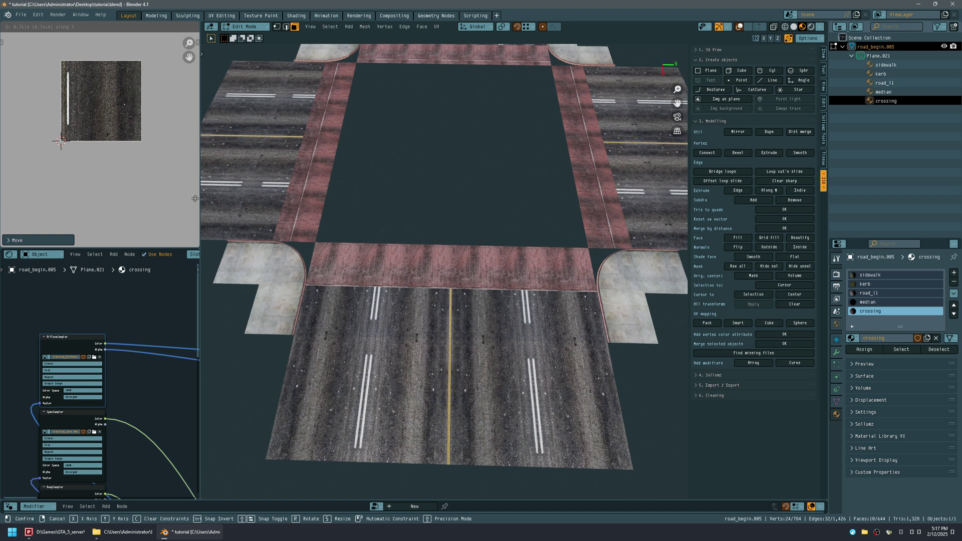
key("s")
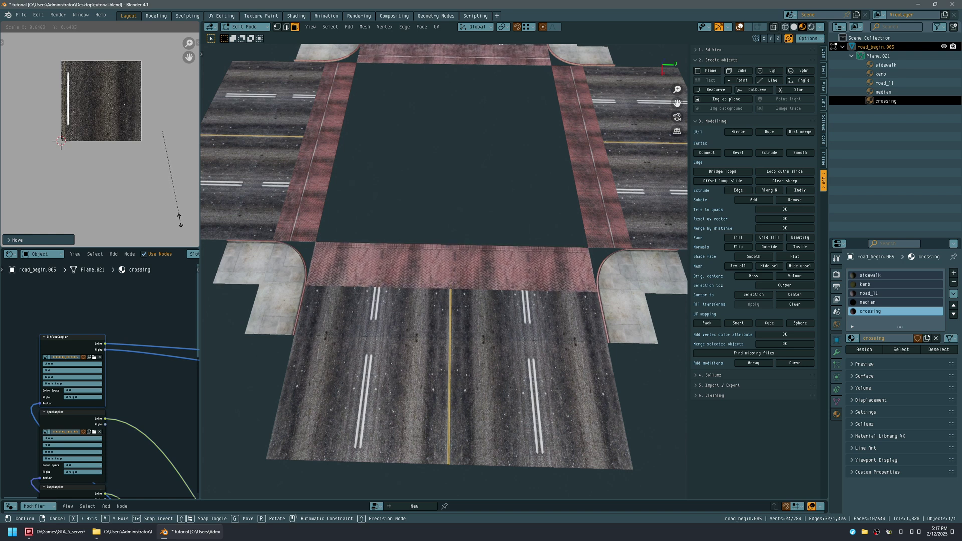
left_click(180, 220)
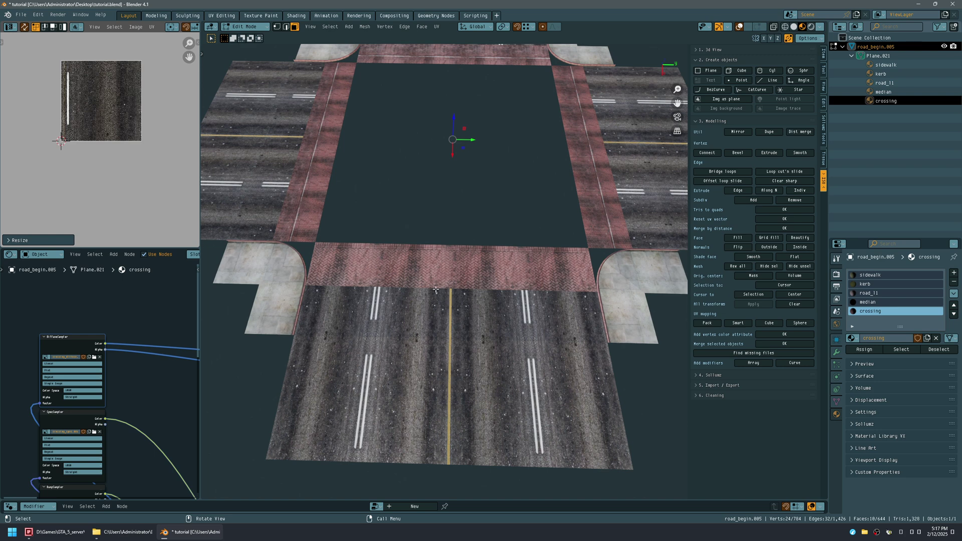
Step: Examine the brick pattern and edges of the near crossing up close and compare it with the other crossings
middle_click_drag(392, 287, 483, 262, "shift")
scroll(441, 237, "up", 8)
middle_click_drag(445, 223, 439, 217, "shift")
scroll(434, 244, "down", 3)
scroll(438, 244, "up", 2)
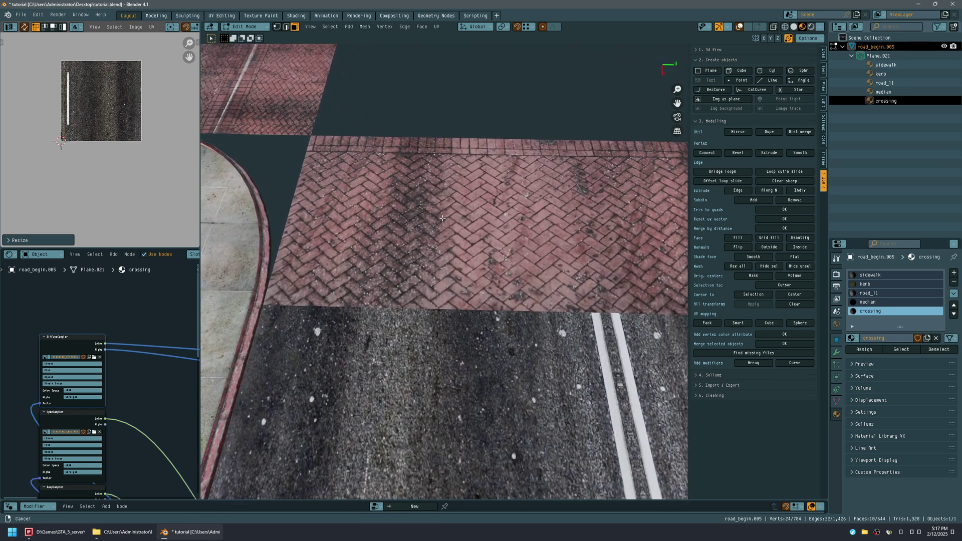
scroll(431, 247, "down", 5)
middle_click_drag(591, 253, 343, 273, "shift")
middle_click_drag(396, 259, 427, 355)
scroll(421, 274, "down", 1)
middle_click_drag(414, 292, 418, 312, "shift")
scroll(422, 284, "down", 2)
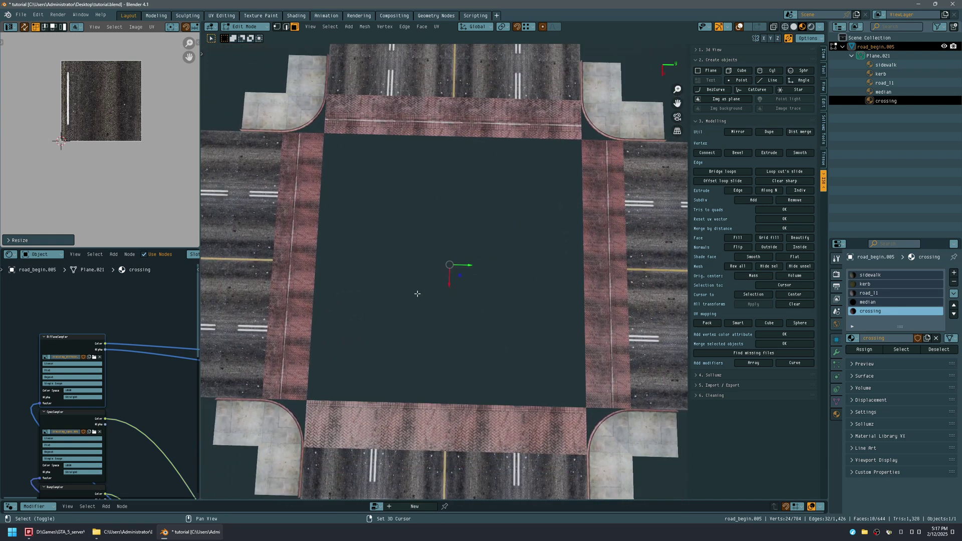
middle_click_drag(390, 348, 423, 293)
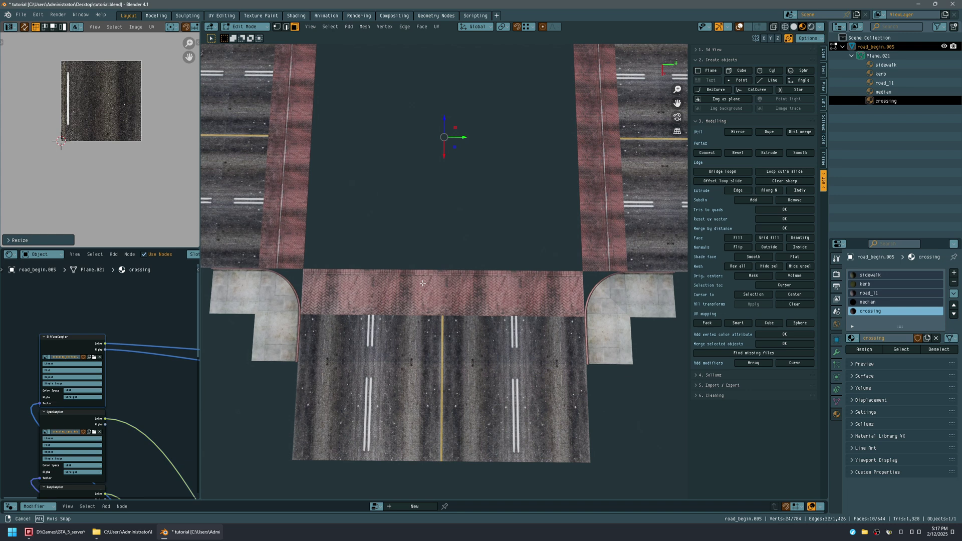
Step: Shift the UVs of the two selected crossing strips and rescale them so the white line runs along the near strip's inner edge
key("g")
left_click(145, 206)
key("g")
key("y")
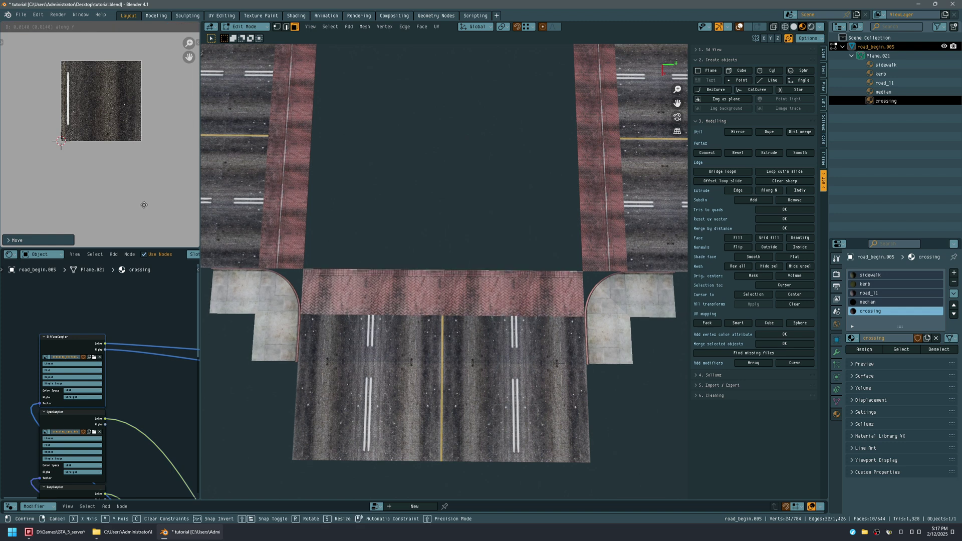
left_click(144, 208)
key("s")
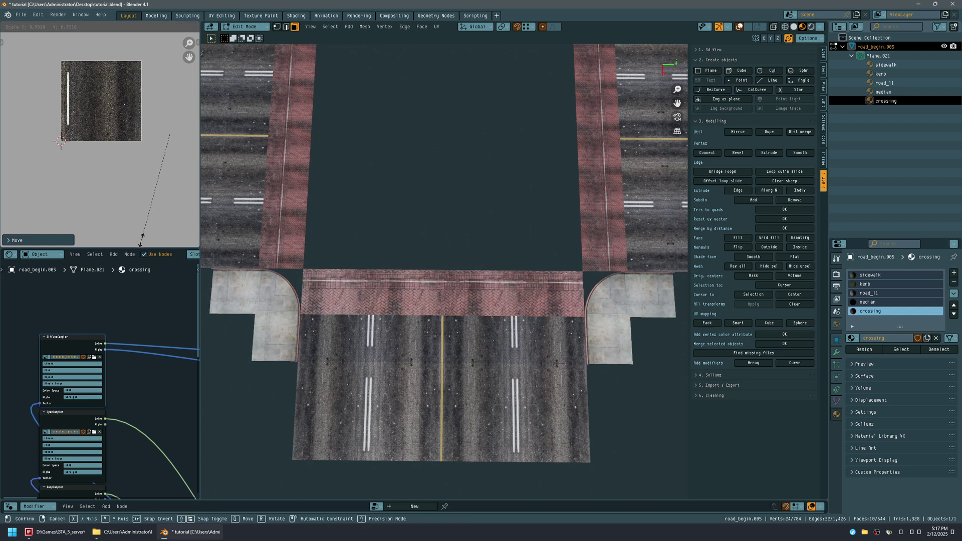
left_click(141, 40)
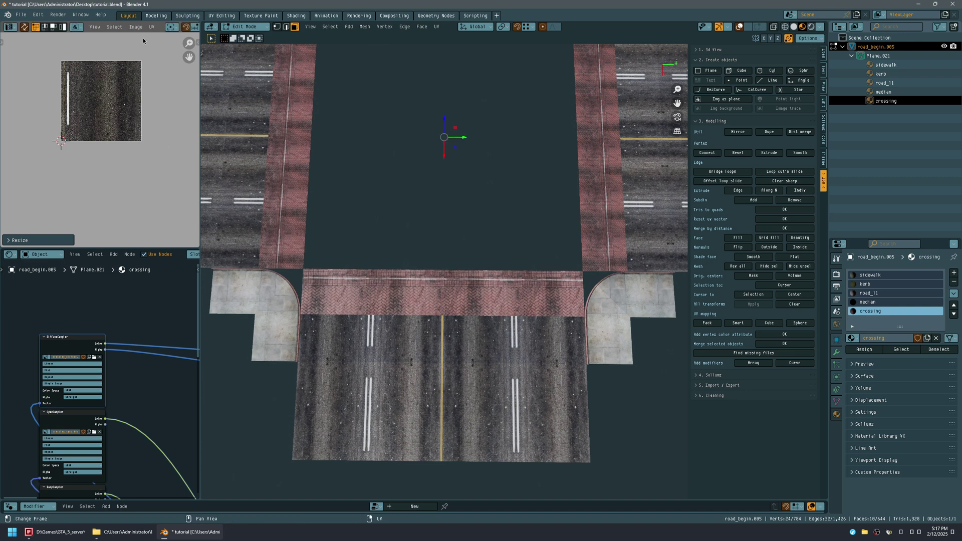
Step: Reposition and rescale the two crossing strips' UVs so only plain herringbone brick covers the near strip
key("g")
key("y")
key("x")
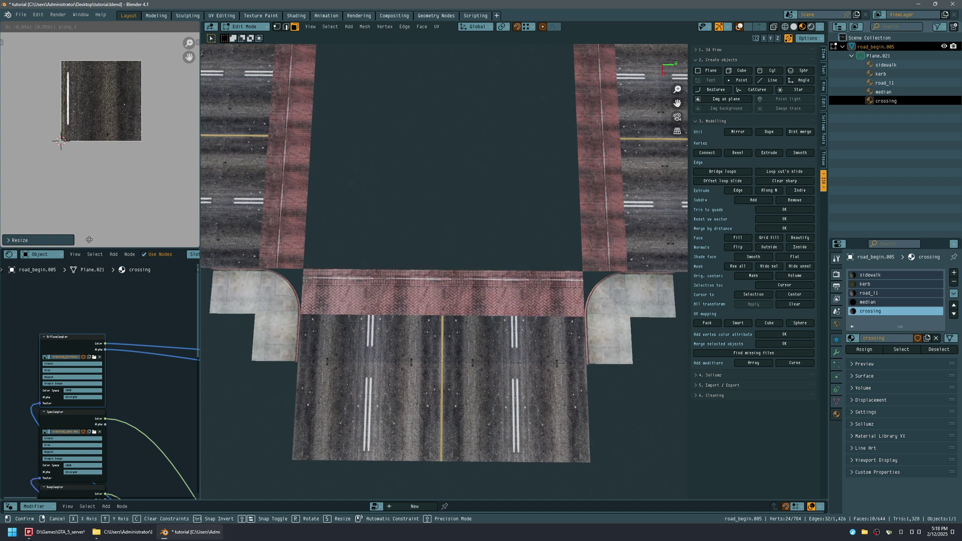
left_click(92, 235)
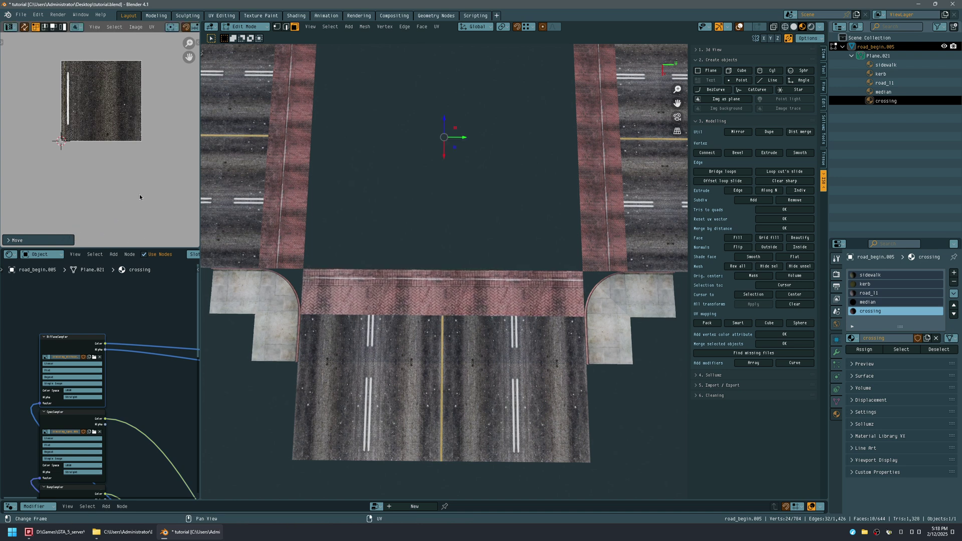
key("s")
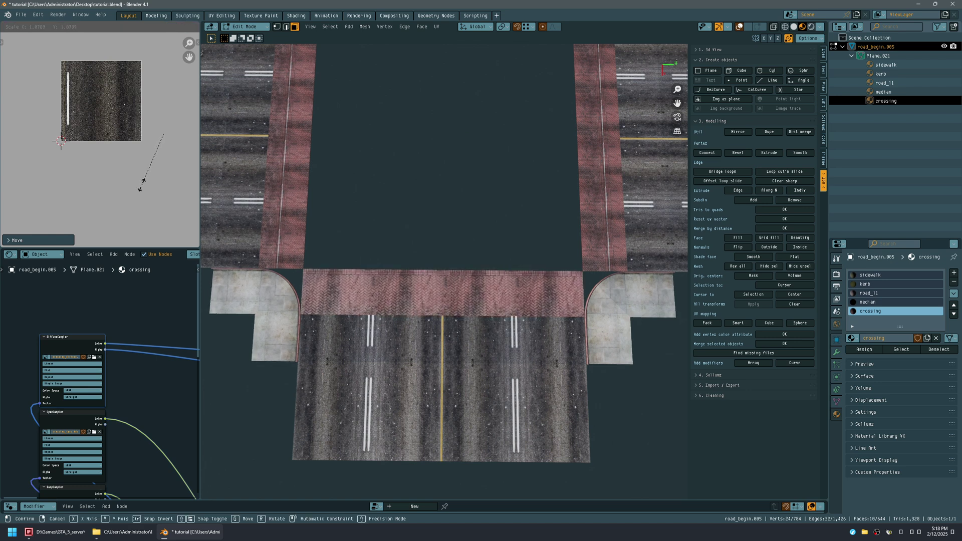
left_click(142, 187)
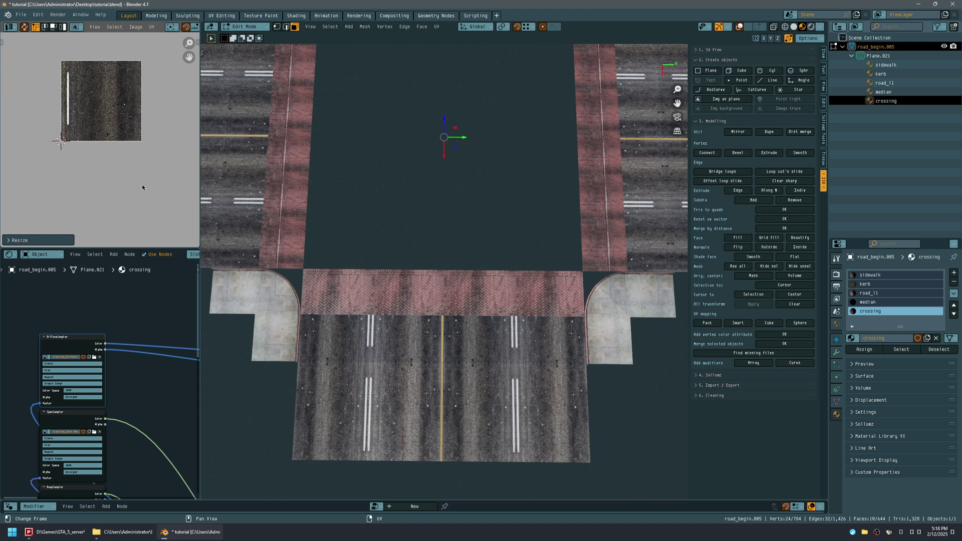
Step: Slide the two crossing strips' UVs along X and scale them down slightly
key("g")
key("x")
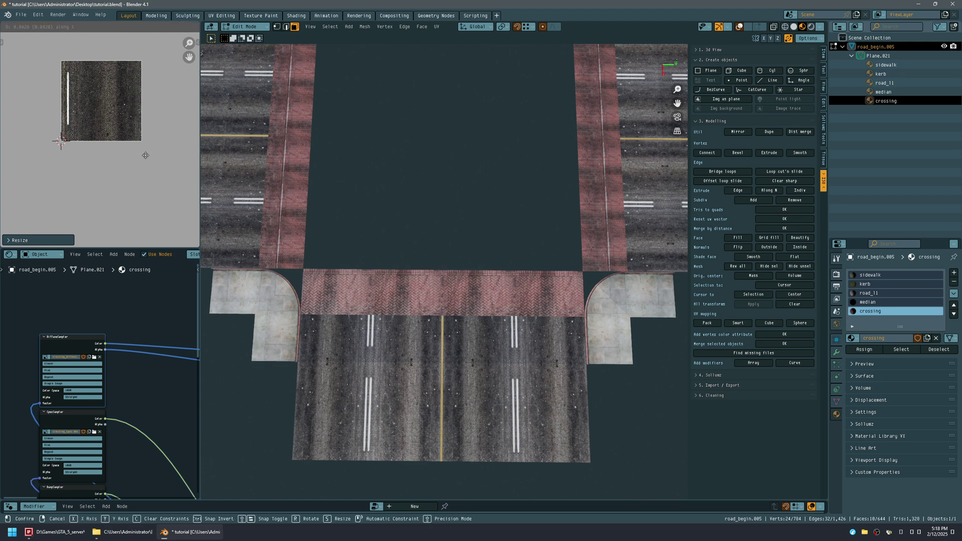
left_click(140, 154)
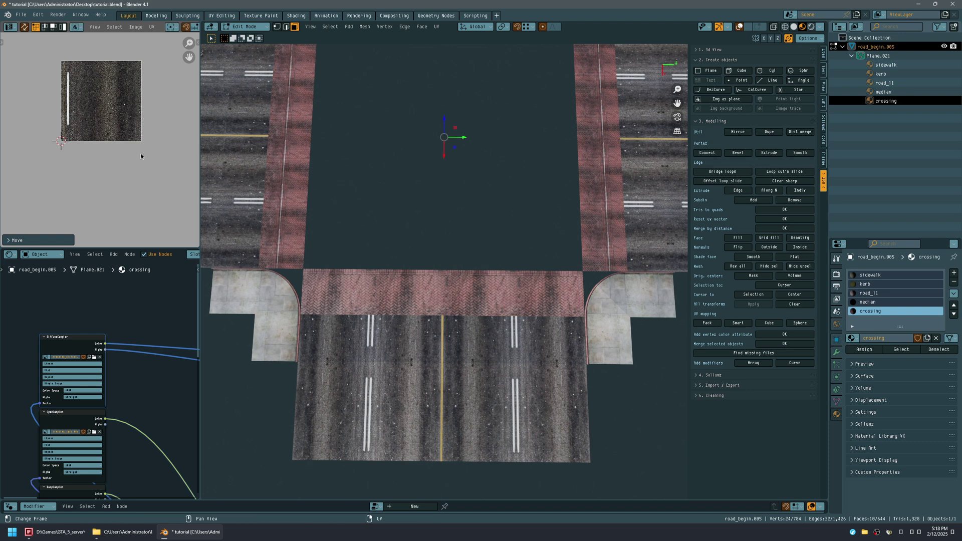
key("s")
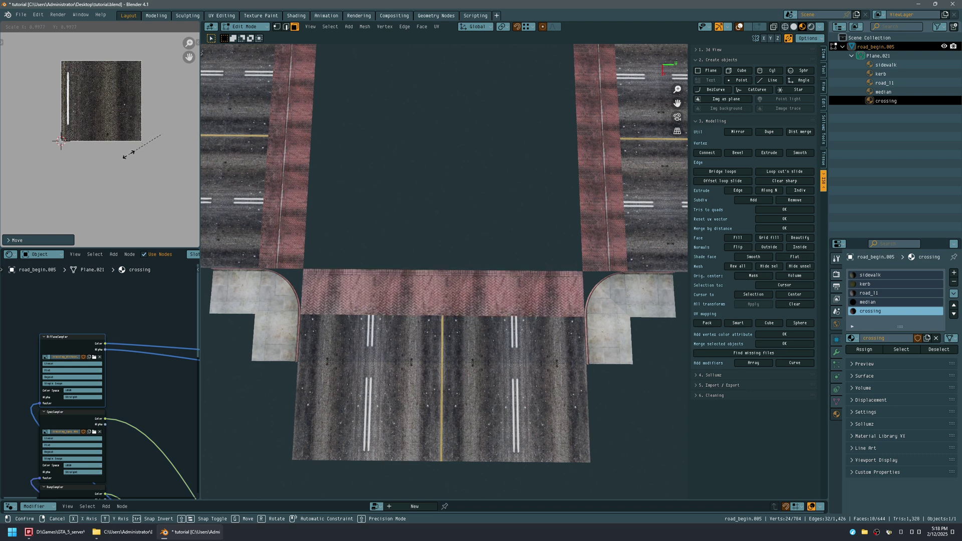
left_click(121, 155)
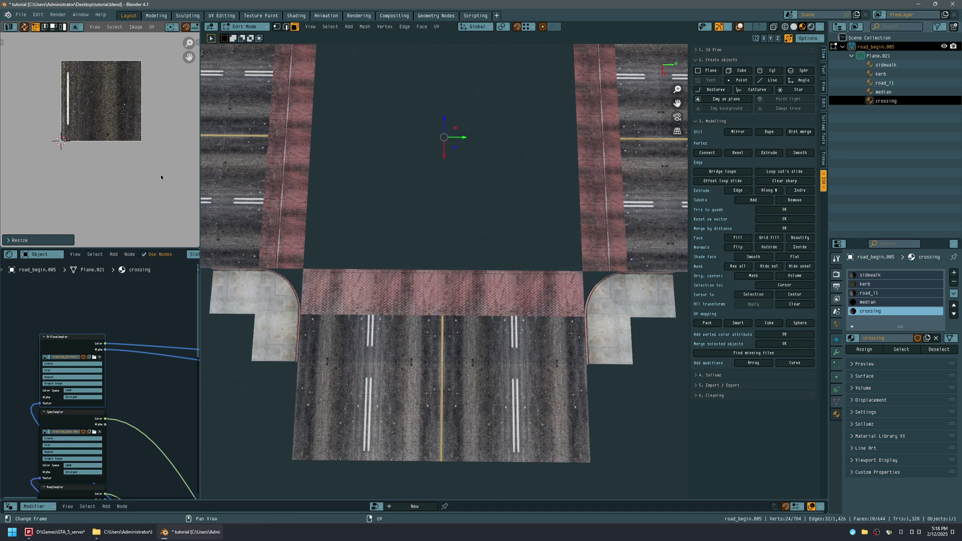
Step: Select only the crossing strip on the opposite arm of the intersection and rotate its UVs
middle_click_drag(378, 307, 331, 314)
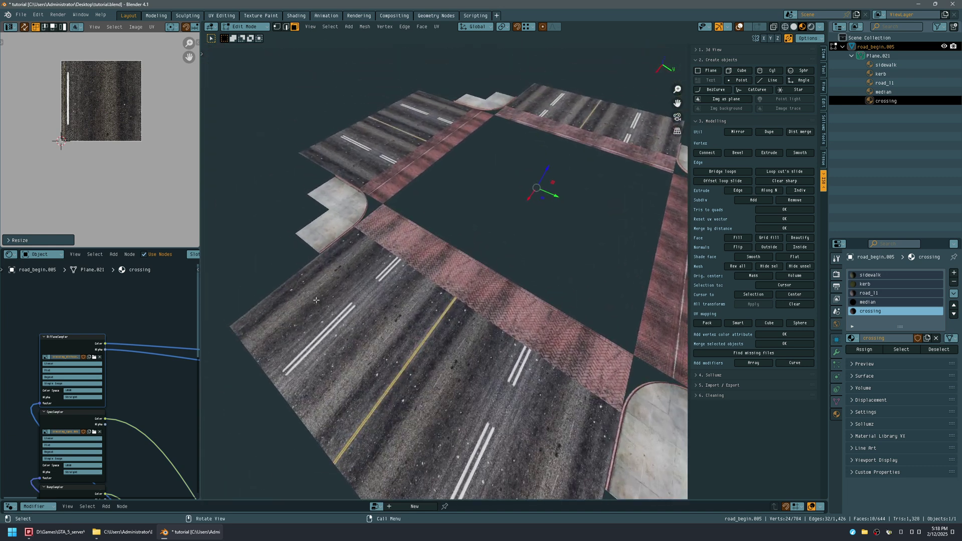
middle_click_drag(359, 294, 446, 280)
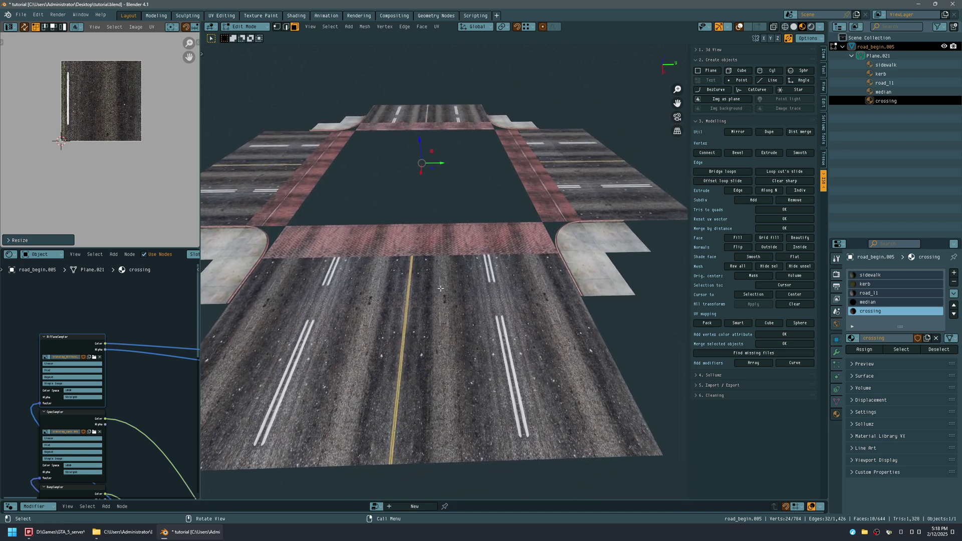
middle_click_drag(445, 258, 269, 293)
left_click(392, 285, "alt")
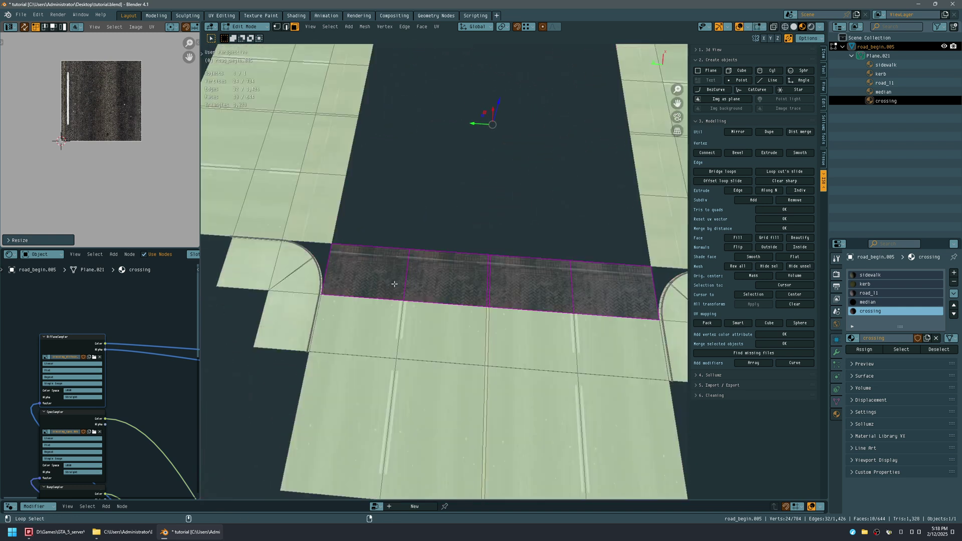
left_click_drag(386, 224, 591, 288)
key("shift+alt+z")
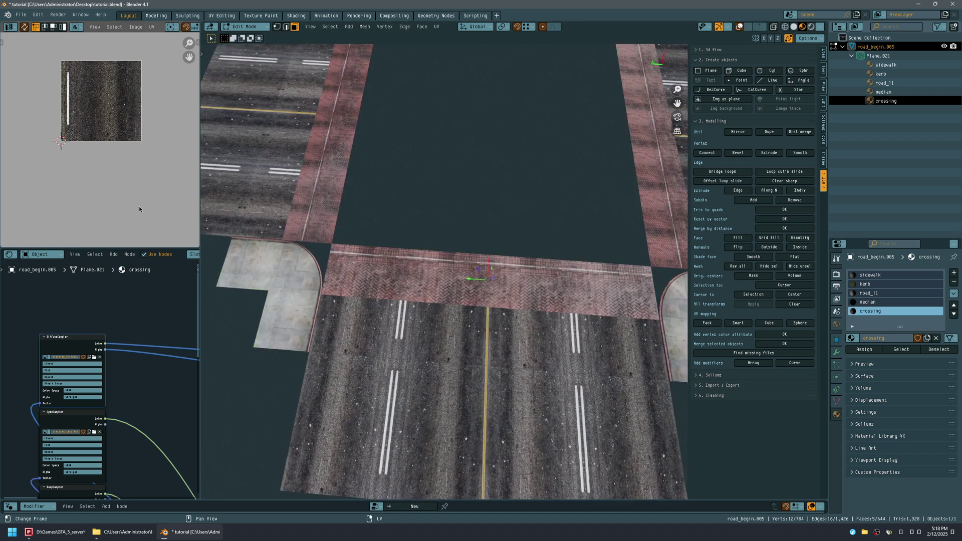
key("r")
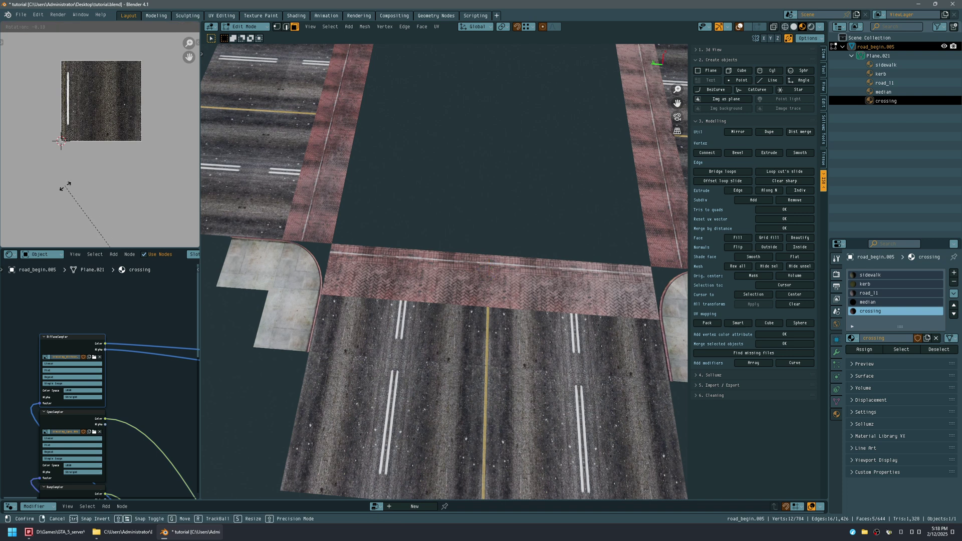
left_click(73, 194)
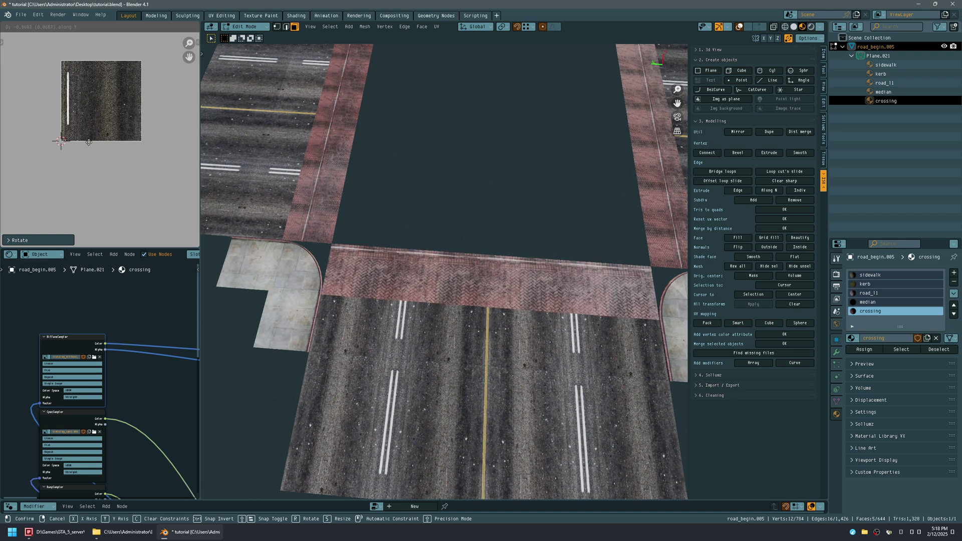
Step: Shift that strip's UVs along Y to put the white line on its inner edge, and along X to offset the pattern
left_click(82, 165)
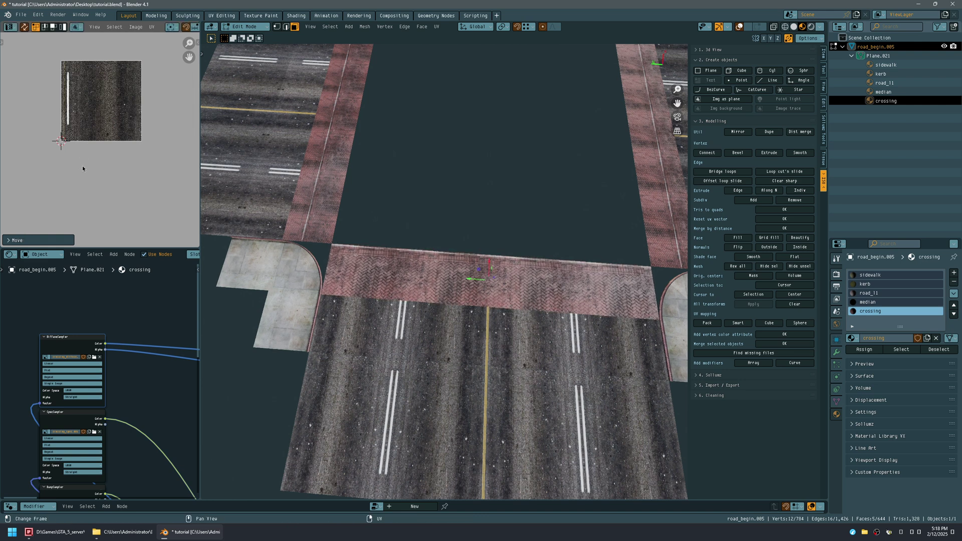
key("g")
key("x")
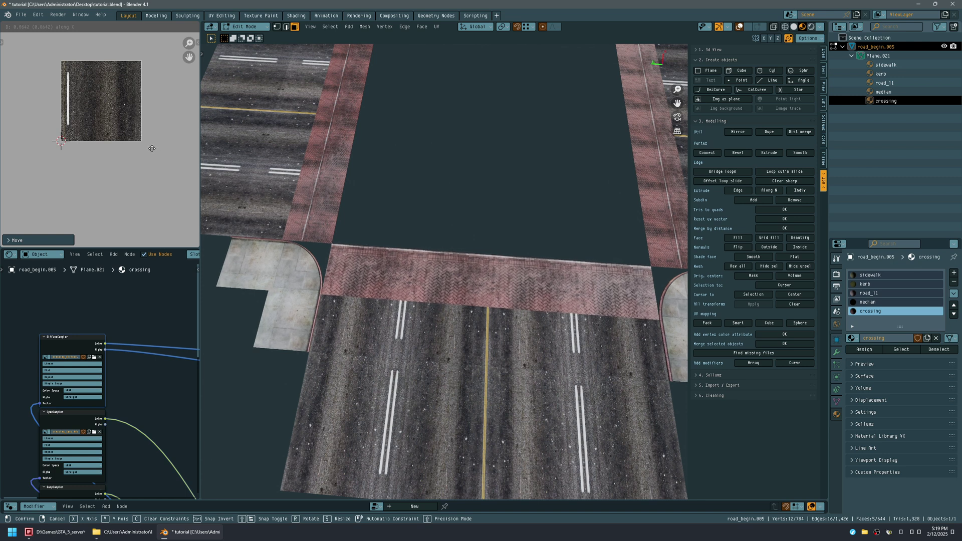
left_click(152, 149)
Step: Select the adjacent crossing strip with the off-centre white line and move its UVs until only plain brick covers it
middle_click_drag(351, 197, 417, 268)
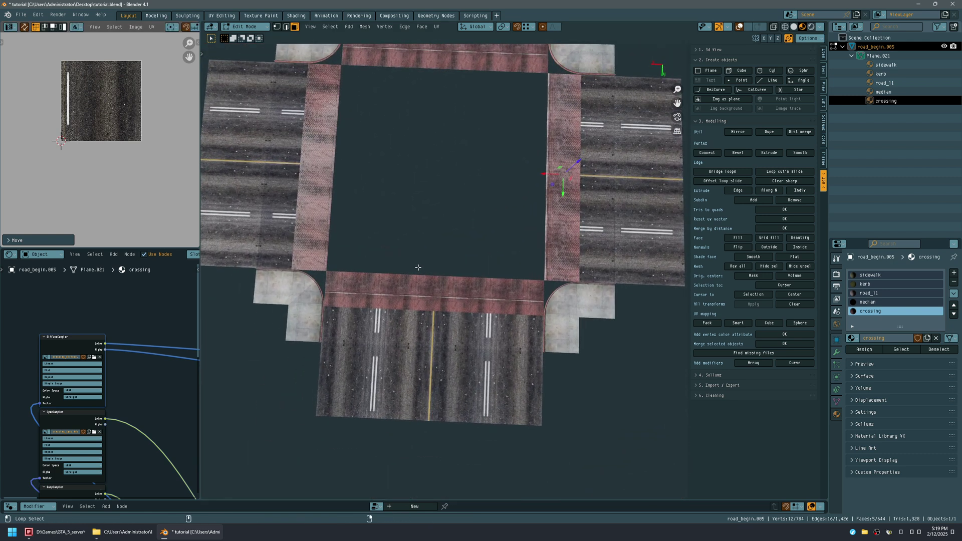
key("shift+alt+z")
left_click(470, 289, "alt")
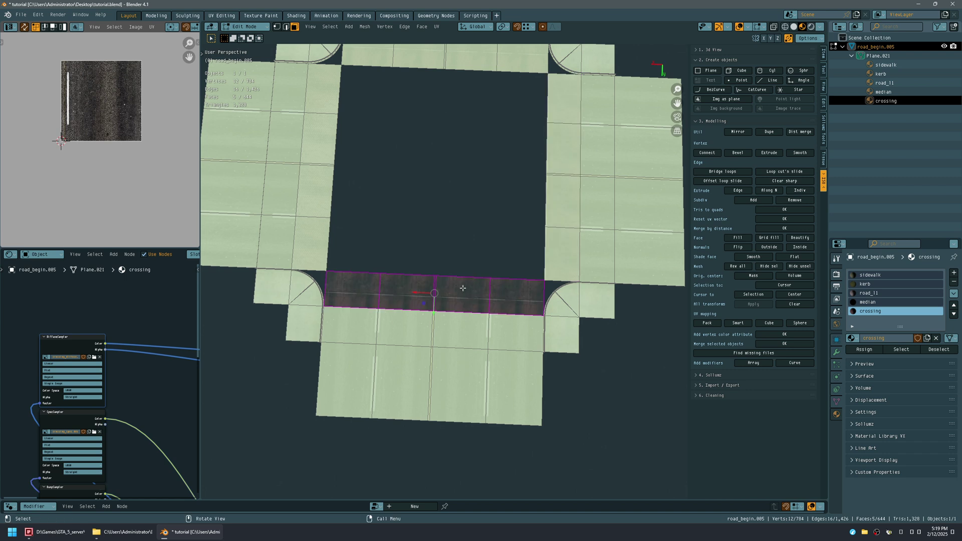
key("shift+alt+z")
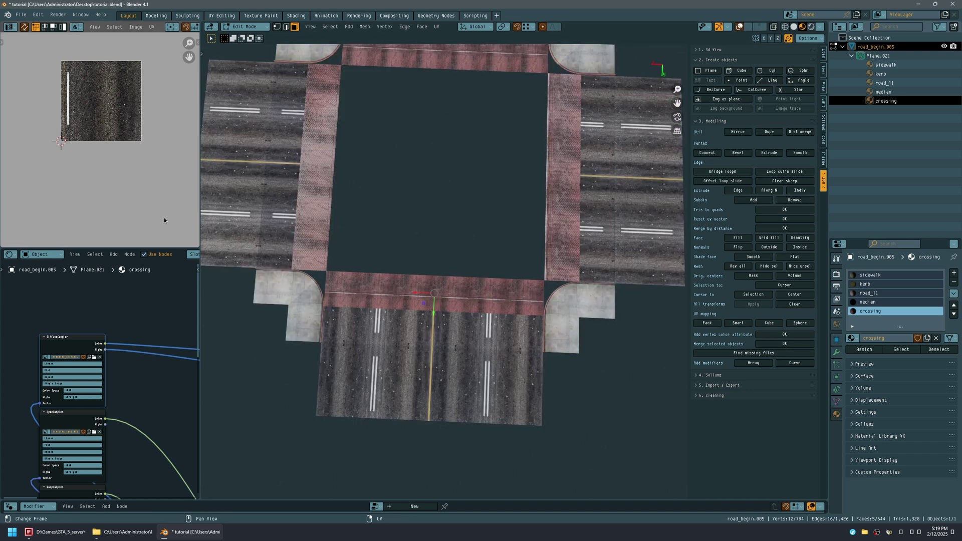
key("g")
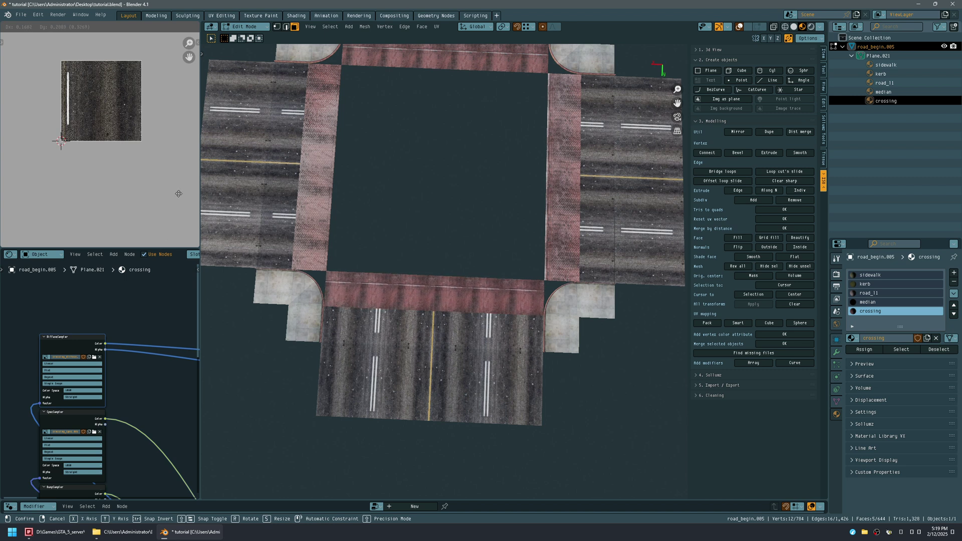
left_click(214, 190)
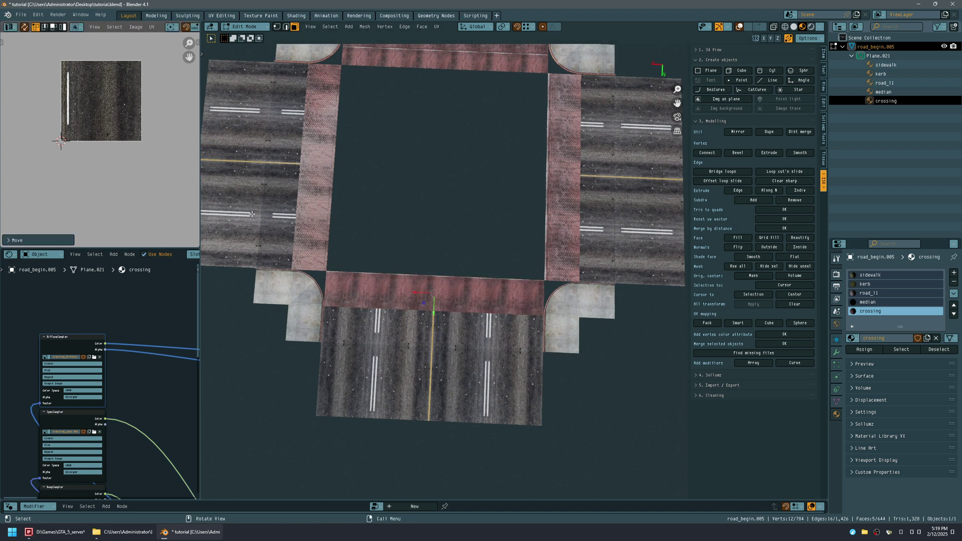
Step: Scale this crossing strip's UVs and move them along Y so the white line lies near the inner edge
middle_click_drag(438, 291, 441, 261, "ctrl")
key("s")
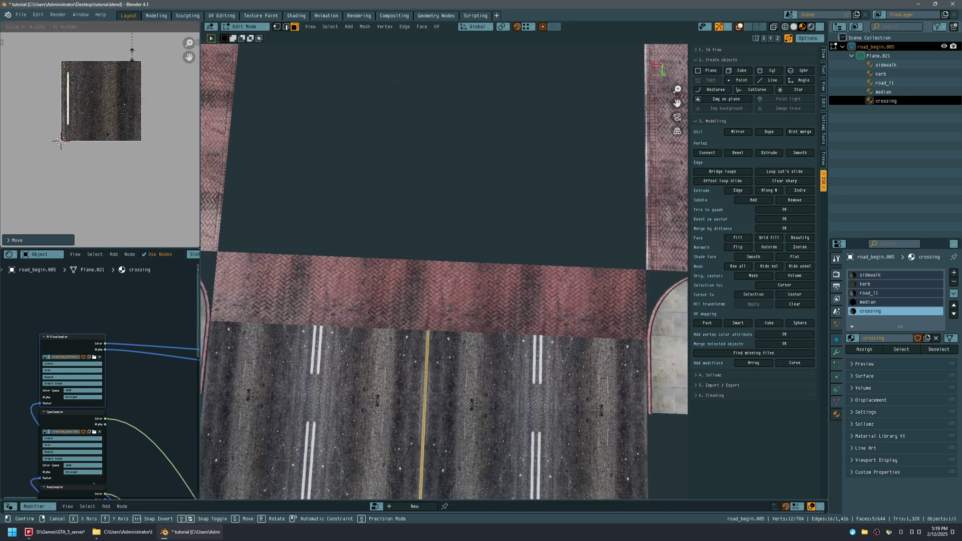
left_click(138, 245)
key("g")
key("y")
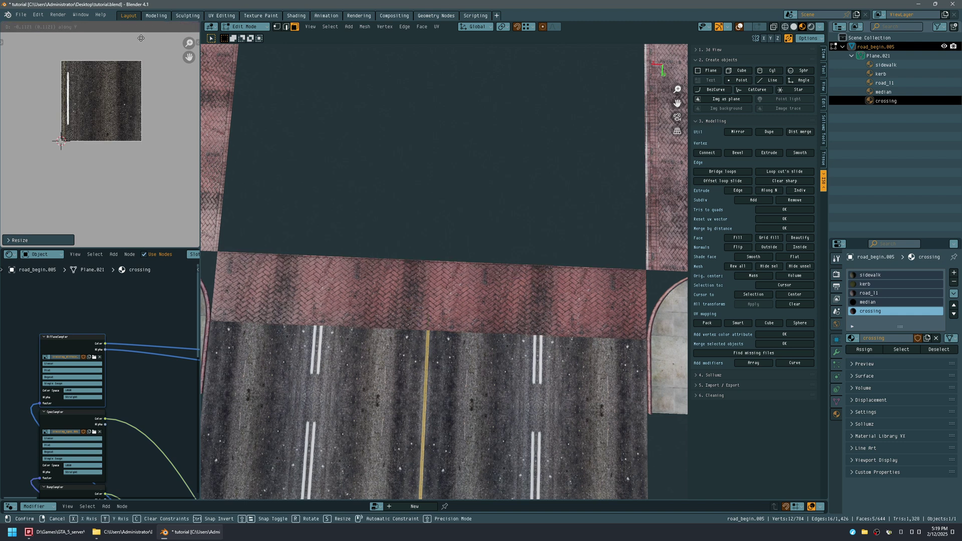
left_click(144, 75)
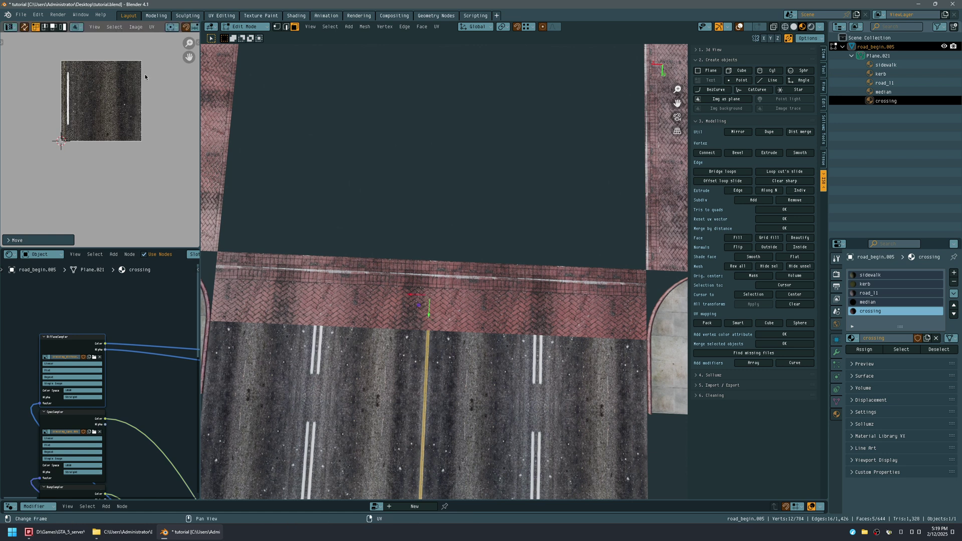
Step: Nudge the crossing strip's UVs along Y and scale them up slightly to adjust the brick size
key("g")
key("y")
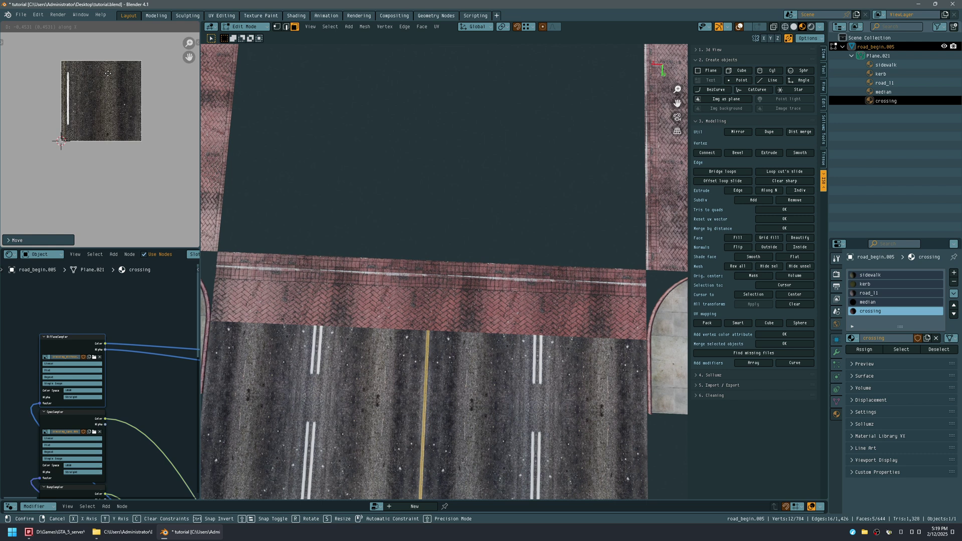
key("s")
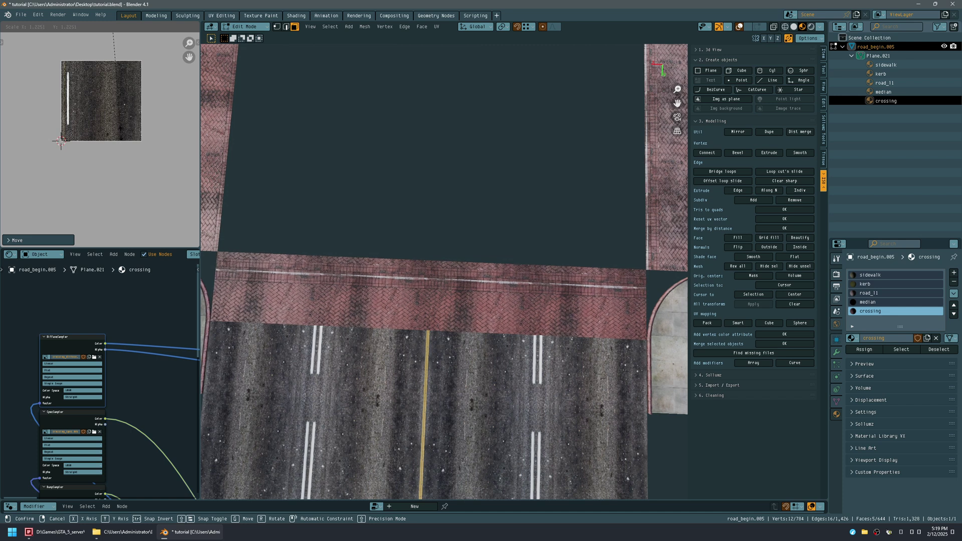
left_click(120, 120)
Step: Slide the crossing strip's UVs along X to reposition the dark stains and fine-tune their scale
key("g")
key("x")
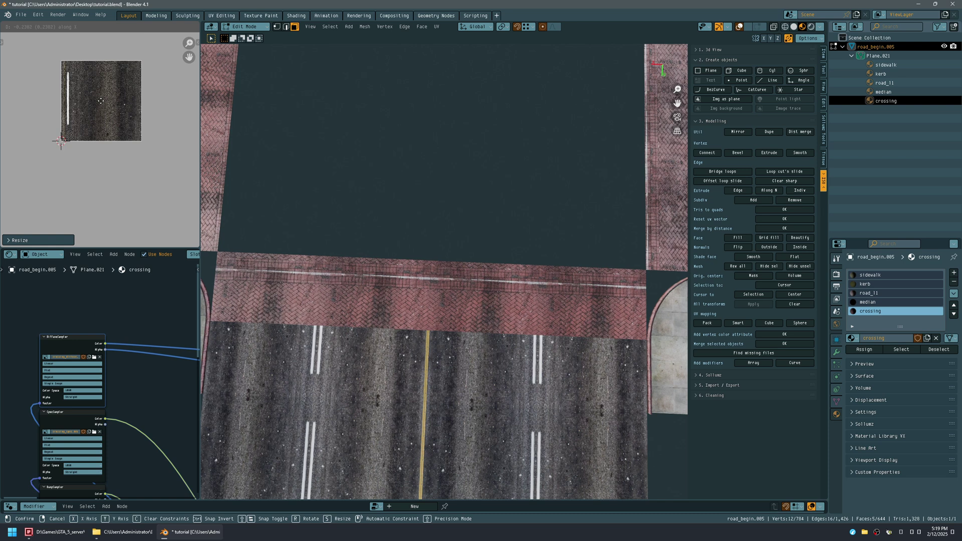
left_click(107, 101)
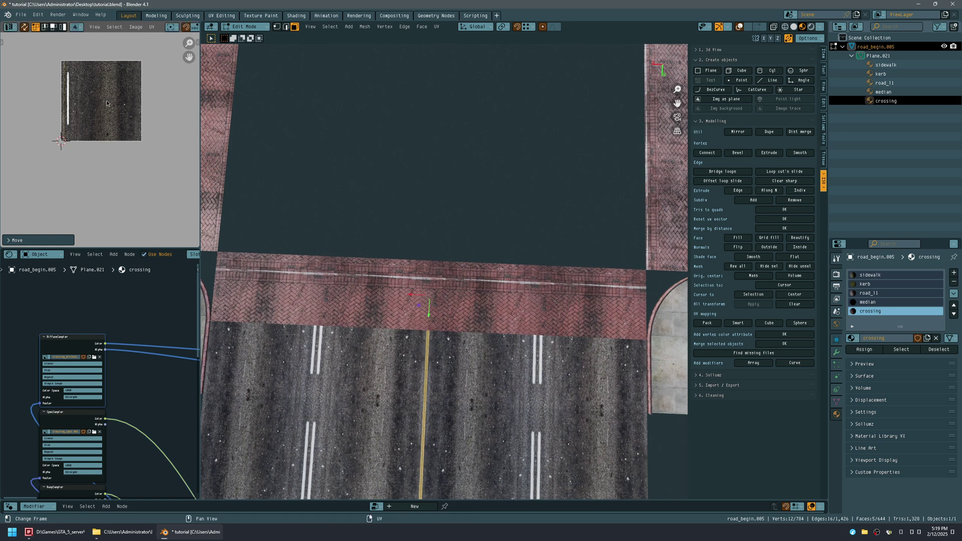
key("s")
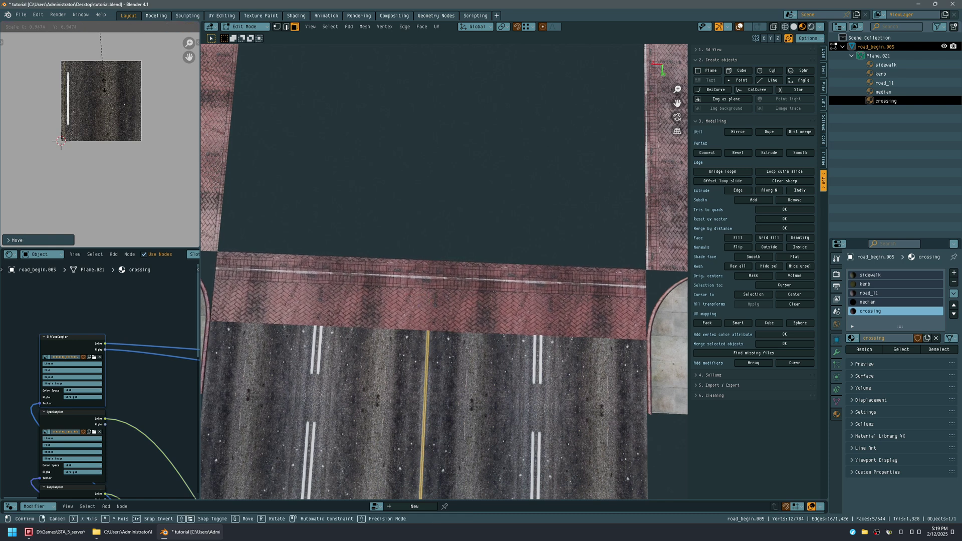
left_click(105, 86)
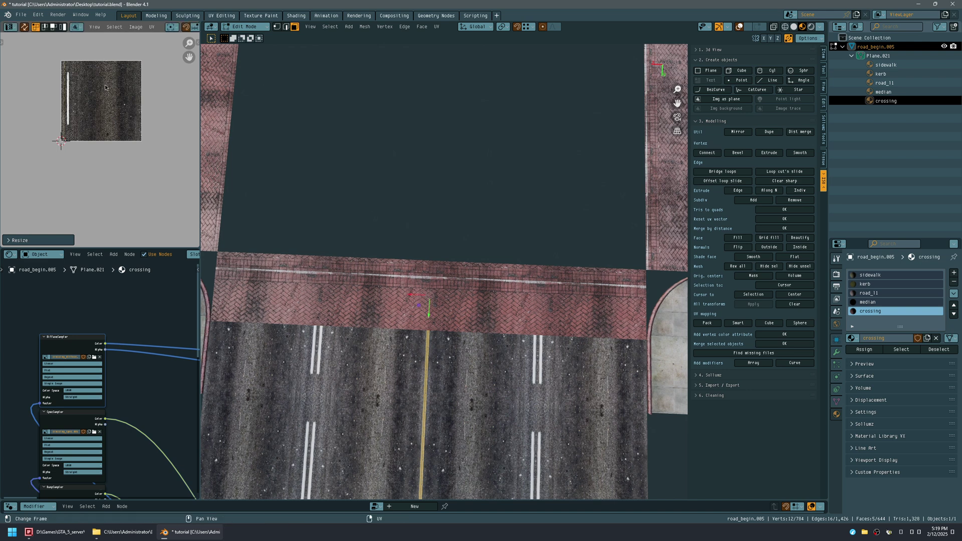
Step: Save the tutorial.blend file and inspect the brick pattern of the adjusted crossing strip up close
key("ctrl+s")
scroll(352, 196, "down", 7)
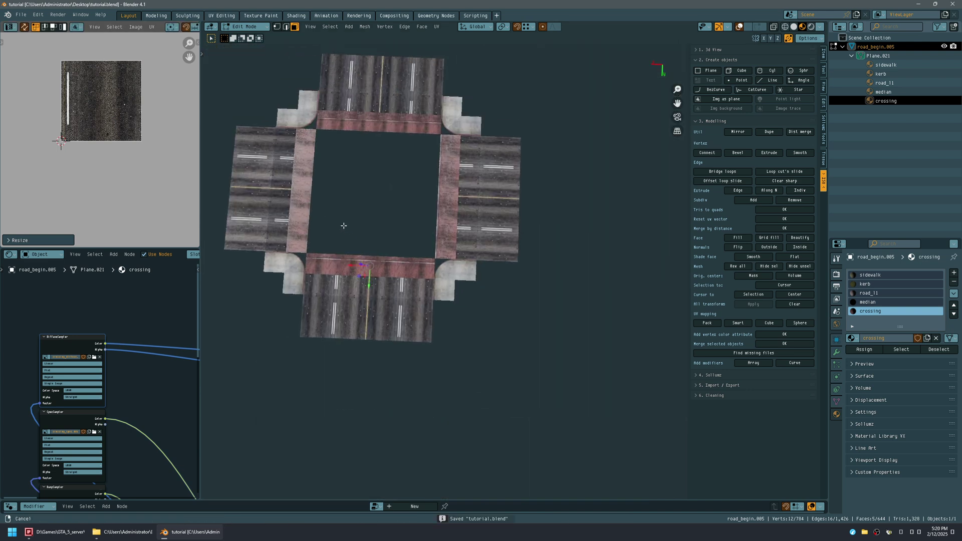
mouse_move(288, 291)
middle_mouse_down()
mouse_move(475, 283)
mouse_move(310, 273)
mouse_move(283, 276)
mouse_move(287, 293)
middle_mouse_up()
scroll(323, 352, "up", 11)
middle_click_drag(499, 136, 380, 235, "shift")
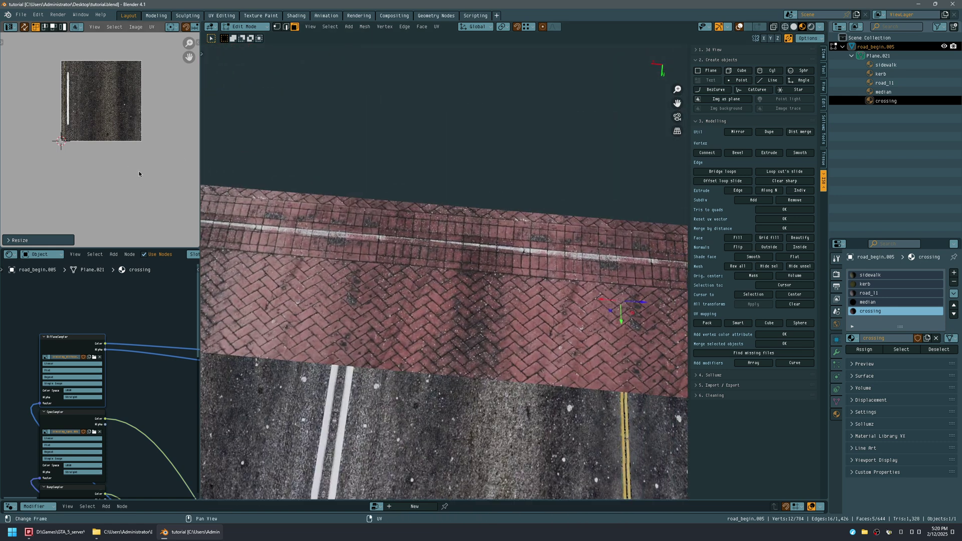
Step: Nudge the selected crossing strip's UVs along Y so the white line sits slightly closer to the inner edge
key("g")
key("y")
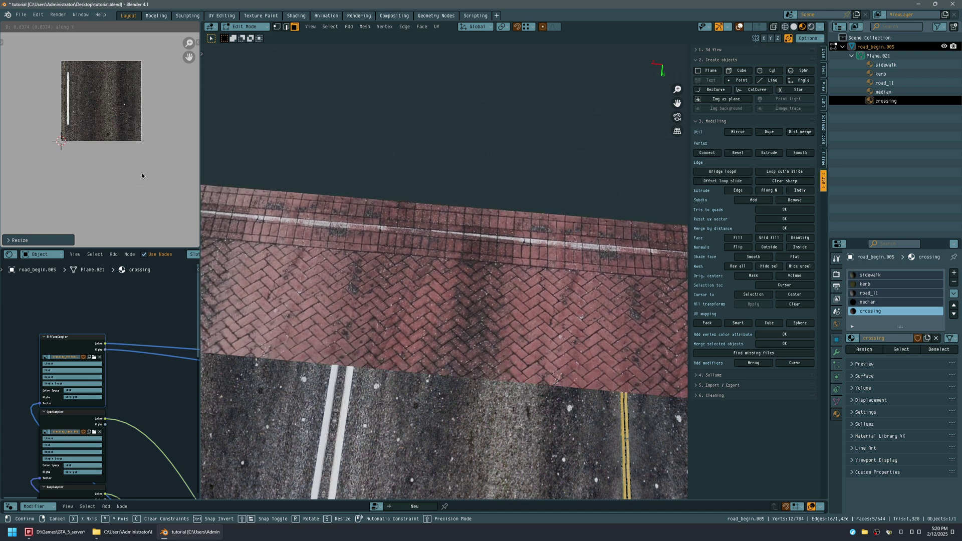
left_click(141, 174)
Step: Select the faces of the adjacent crossing strip and move their UVs along Y to shift the white line away from the inner edge
scroll(336, 173, "down", 8)
middle_click_drag(383, 164, 584, 271)
key("shift+alt+z")
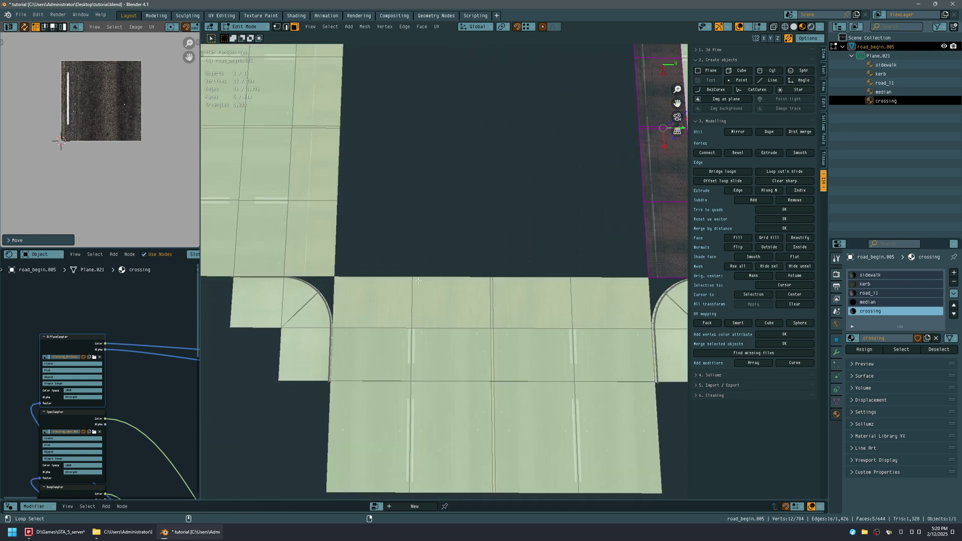
left_click_drag(375, 242, 589, 300)
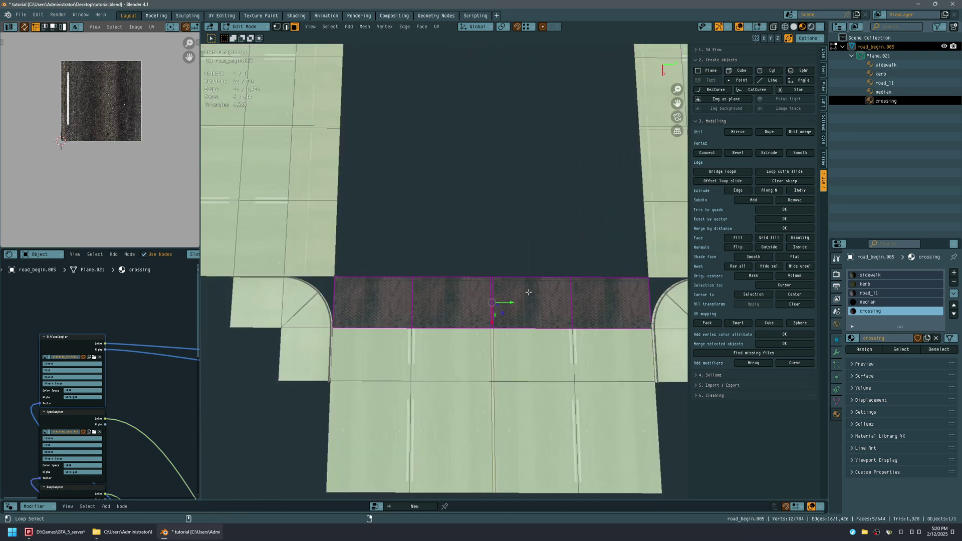
key("shift+alt+z")
key("g")
key("y")
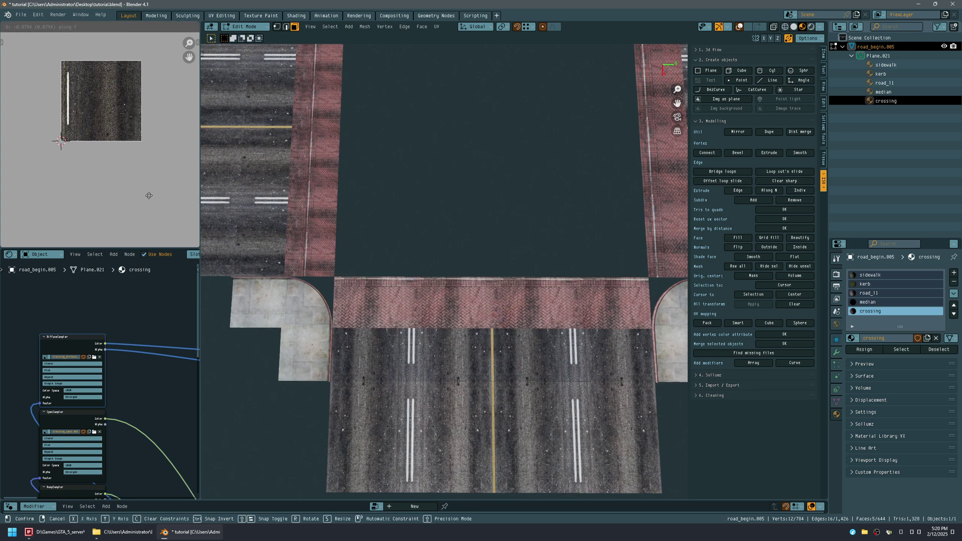
left_click(148, 190)
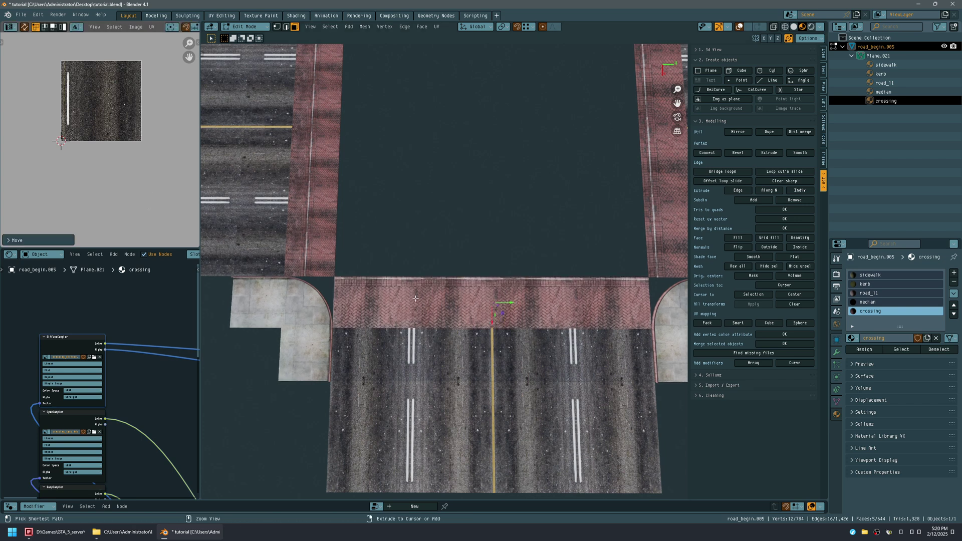
Step: Fine-tune this crossing strip's UVs along Y so the row of upright bricks borders the inner edge
scroll(416, 295, "up", 9)
middle_click_drag(416, 295, 409, 259, "shift")
key("g")
key("y")
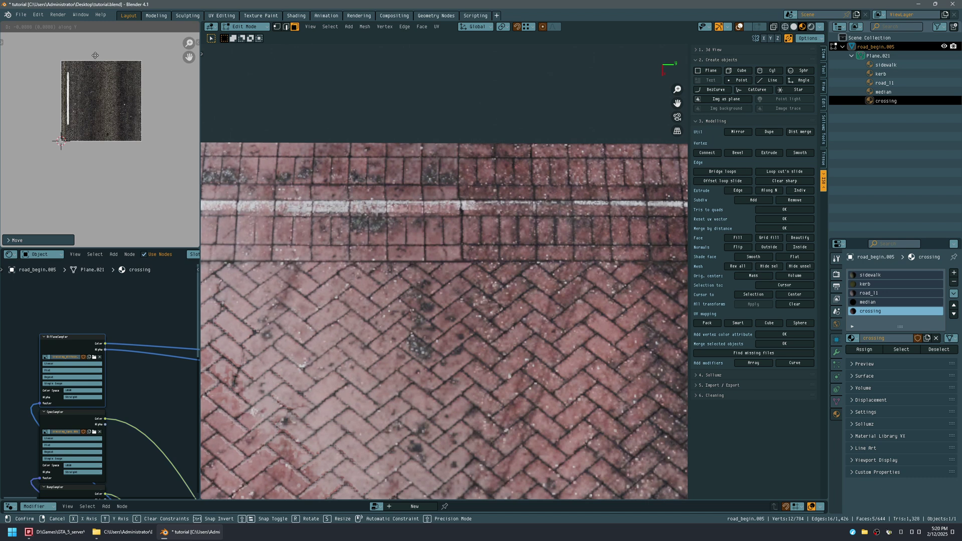
left_click(95, 57)
Step: Select the crossing strip whose white line is cut off at the inner edge and move its UVs along Y to bring the line fully inside
scroll(292, 242, "down", 7)
middle_click_drag(292, 242, 469, 205)
scroll(379, 229, "up", 5)
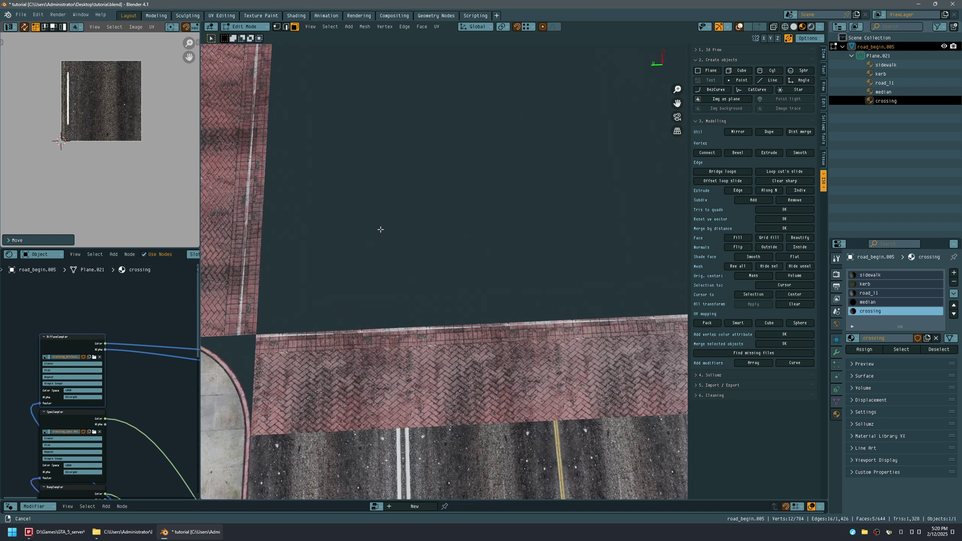
middle_click_drag(481, 253, 406, 221, "shift")
scroll(402, 224, "down", 3)
key("b")
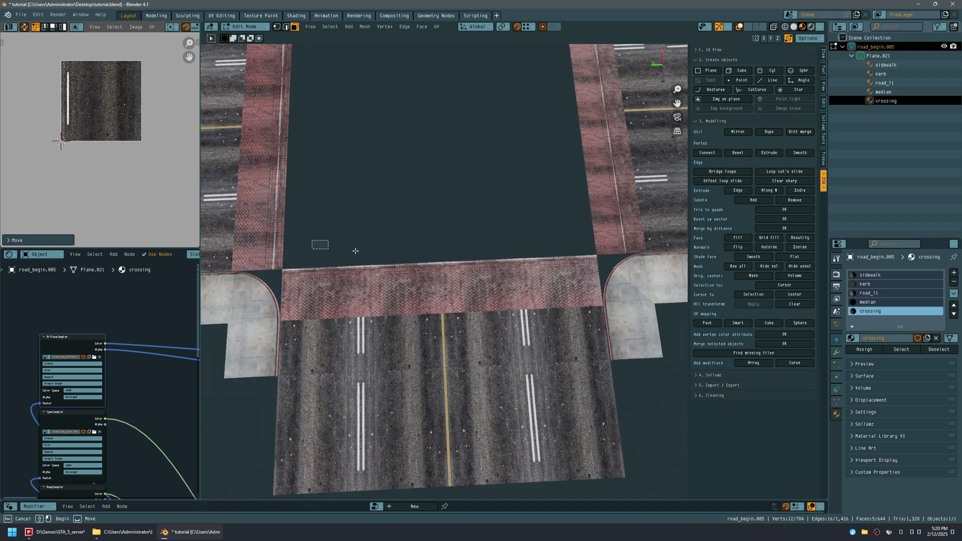
left_click_drag(526, 283, 540, 283)
key("alt+shift+z")
middle_click_drag(437, 243, 437, 274)
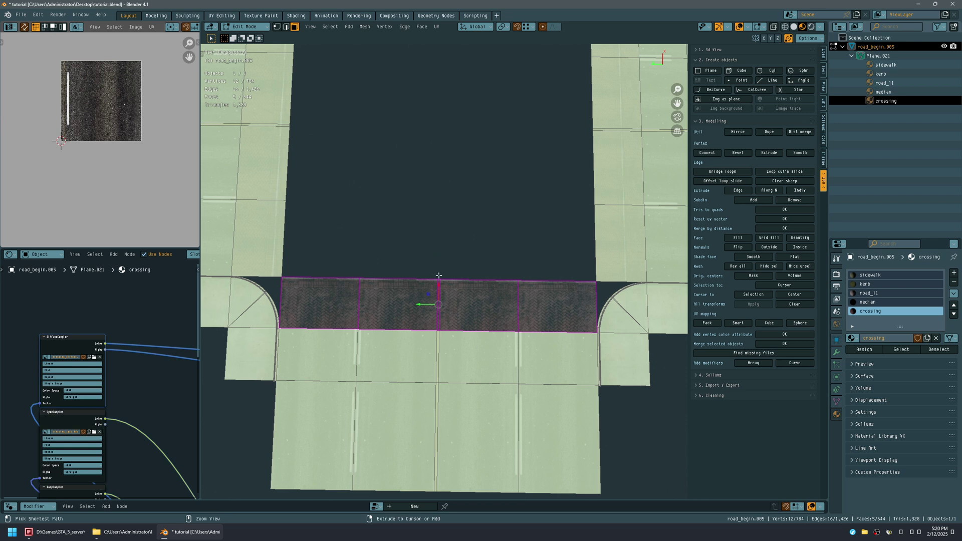
key("alt+shift+z")
middle_click_drag(439, 275, 447, 253, "ctrl")
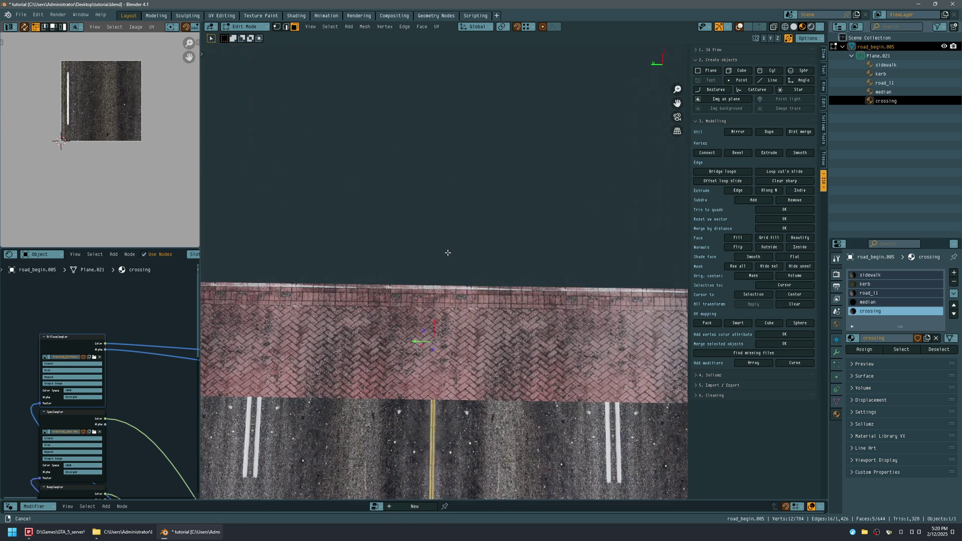
key("g")
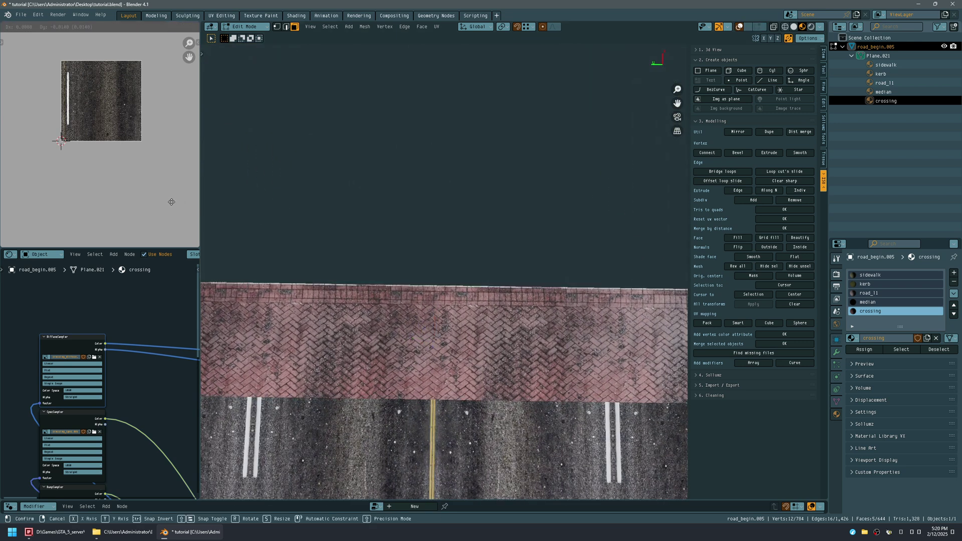
key("x")
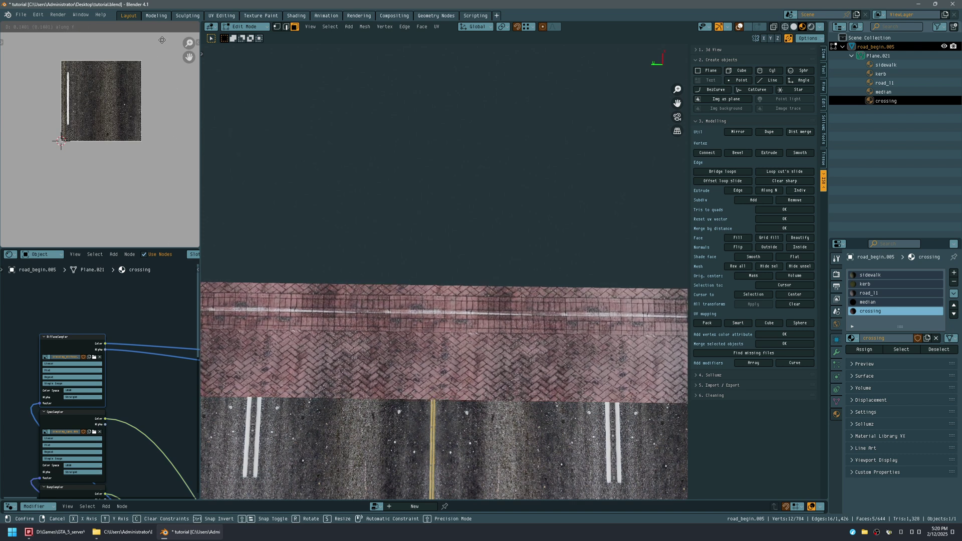
key("y")
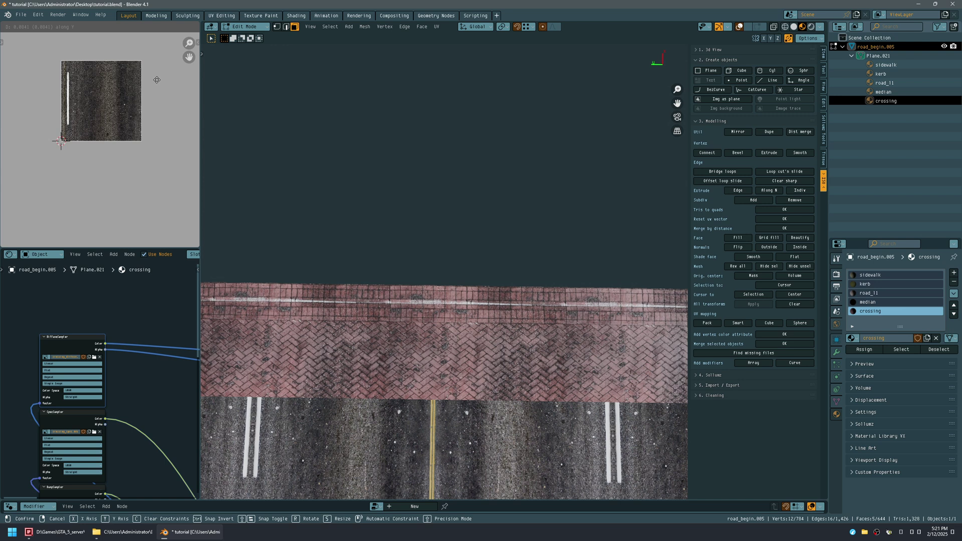
left_click(156, 80)
Step: Select the crossing strip with the white line near its middle and move its UVs to bring the line toward the inner edge
scroll(401, 140, "down", 5)
middle_click_drag(401, 140, 421, 217)
key("shift+alt+z")
left_click_drag(315, 212, 537, 268)
key("shift+alt+z")
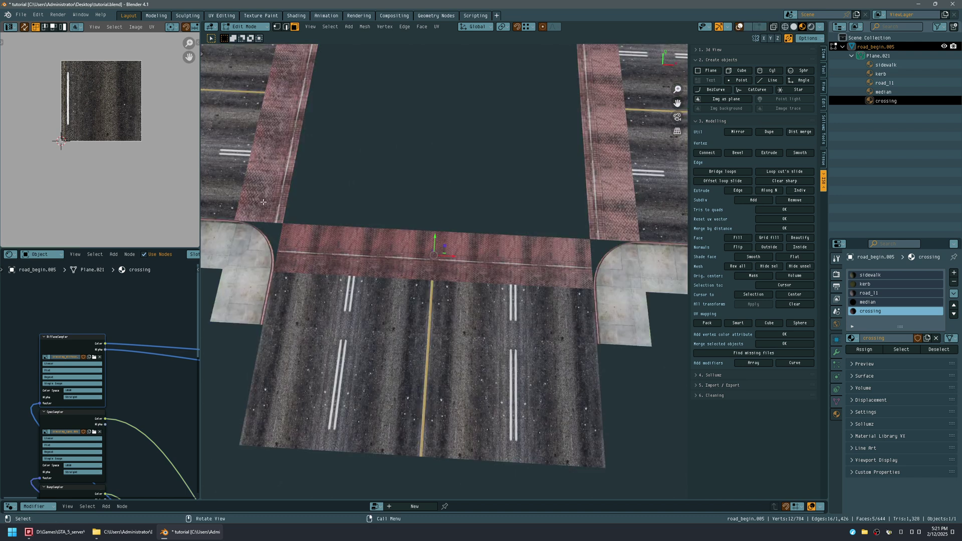
key("g")
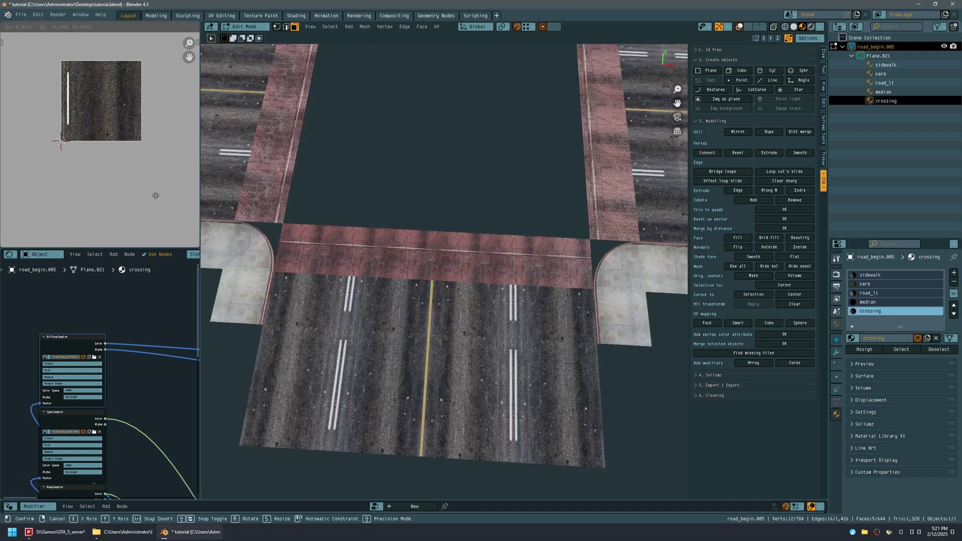
left_click(149, 200)
Step: Scale this crossing strip's UVs and move them along Y so the white line lies close to the inner edge
key("s")
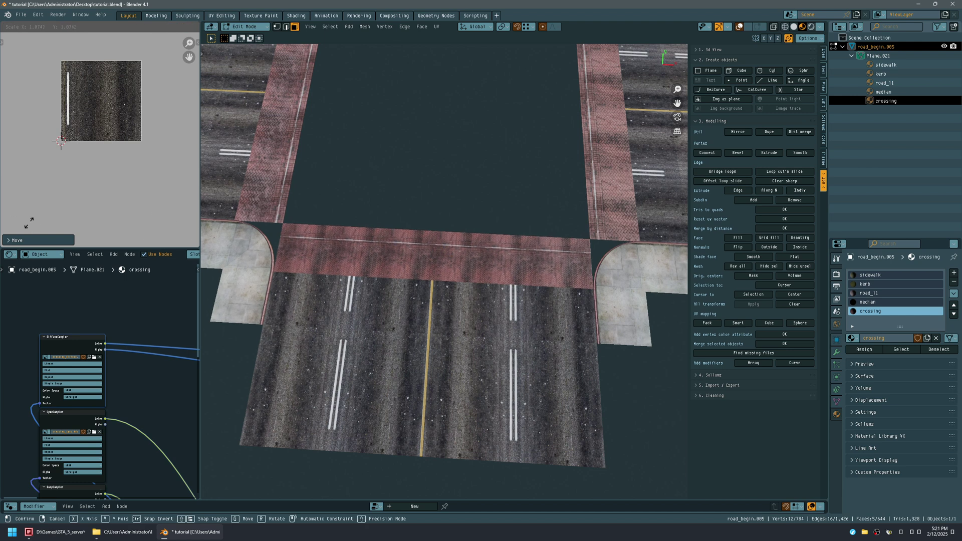
left_click(145, 52)
key("g")
key("y")
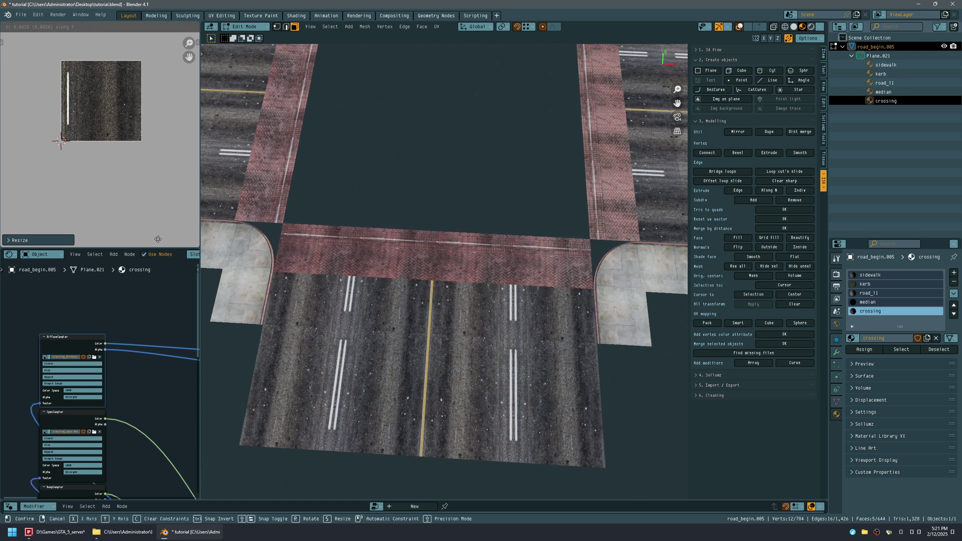
left_click(149, 60)
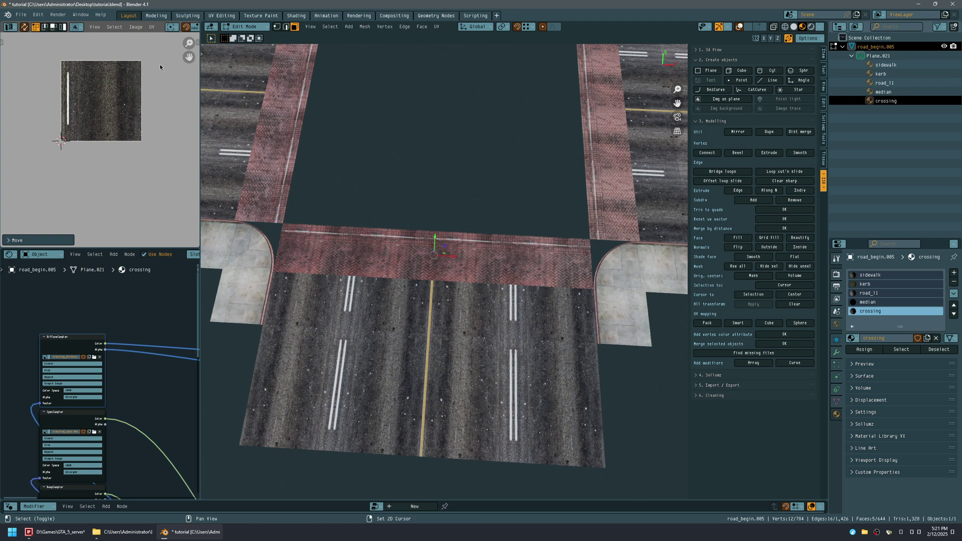
Step: Fine-tune the strip's UVs along Y at close range to align the brick border with the inner edge
scroll(418, 195, "up", 10)
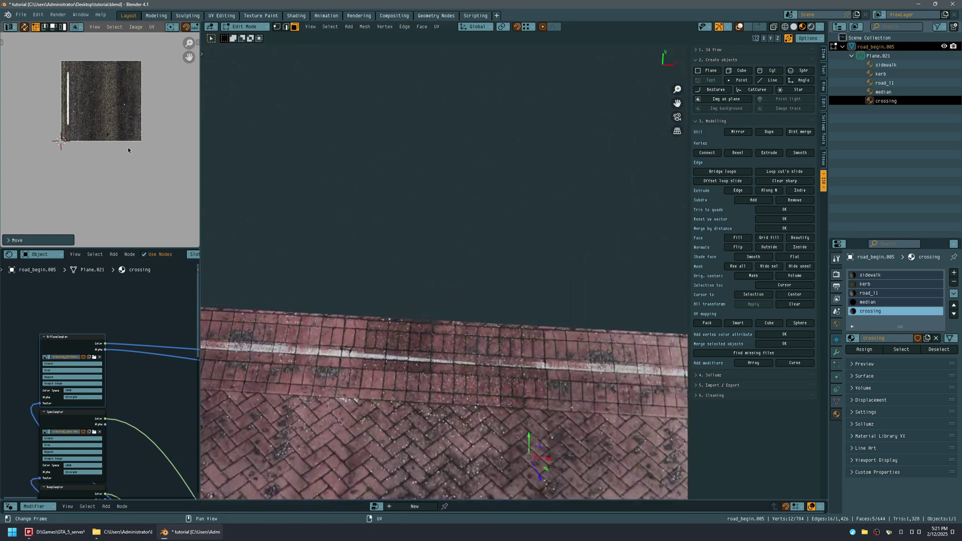
key("g")
key("y")
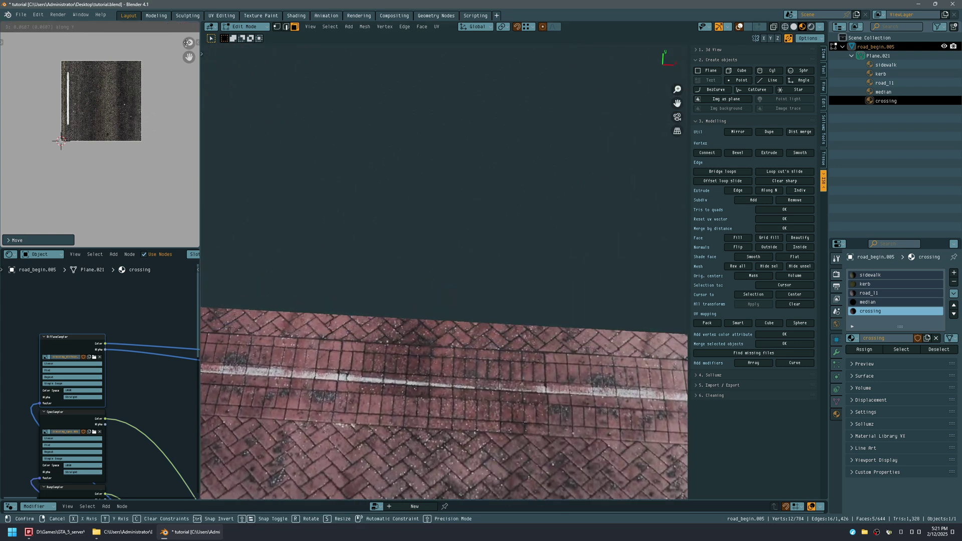
left_click(172, 109)
Step: Compare the strip with its neighbouring strip and scale its UVs up to adjust the brick size
middle_click_drag(328, 230, 371, 222)
scroll(332, 232, "down", 10)
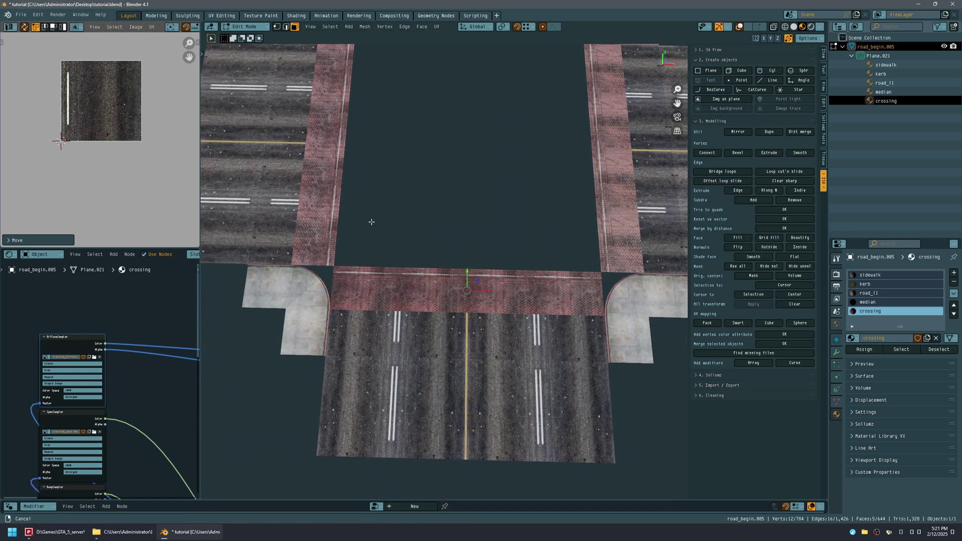
scroll(377, 223, "up", 5)
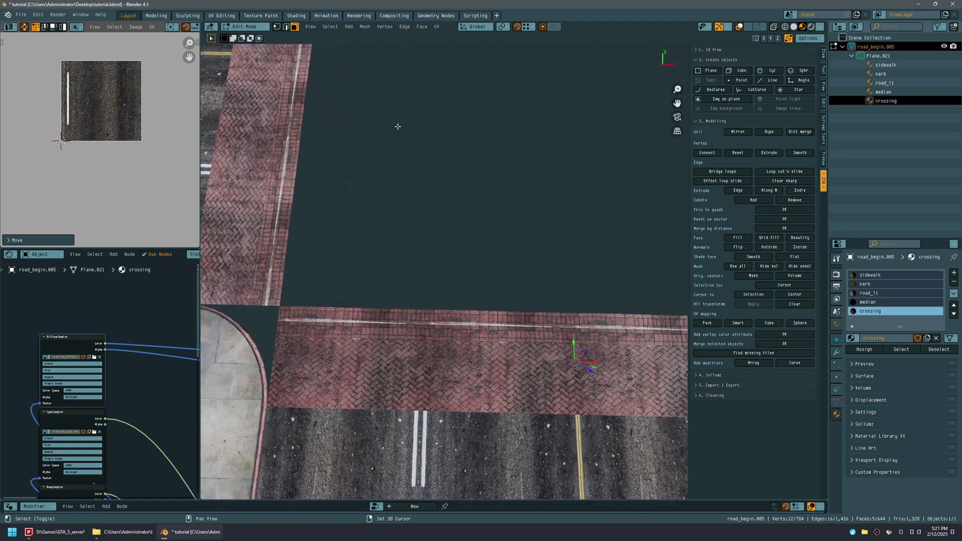
middle_click_drag(565, 303, 540, 273, "shift")
scroll(565, 275, "down", 3)
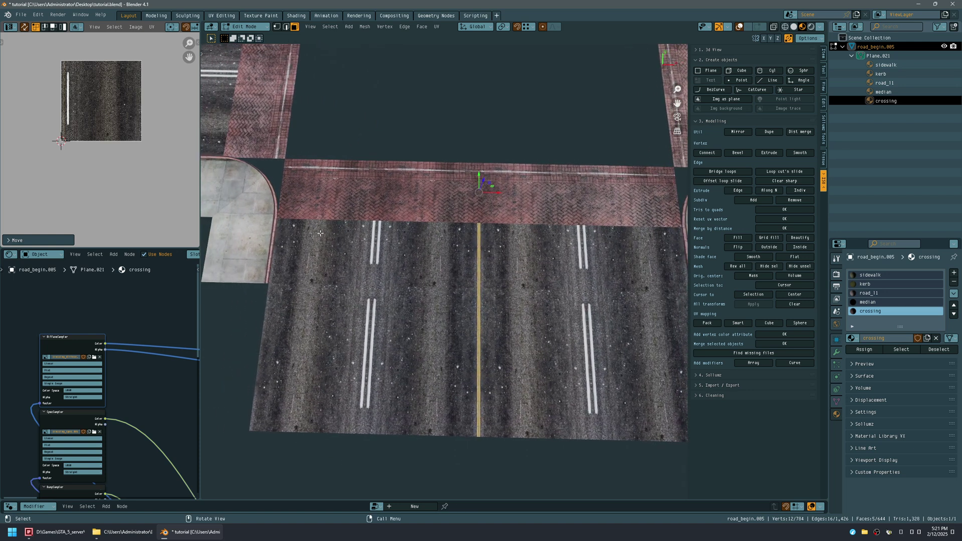
left_click(166, 187)
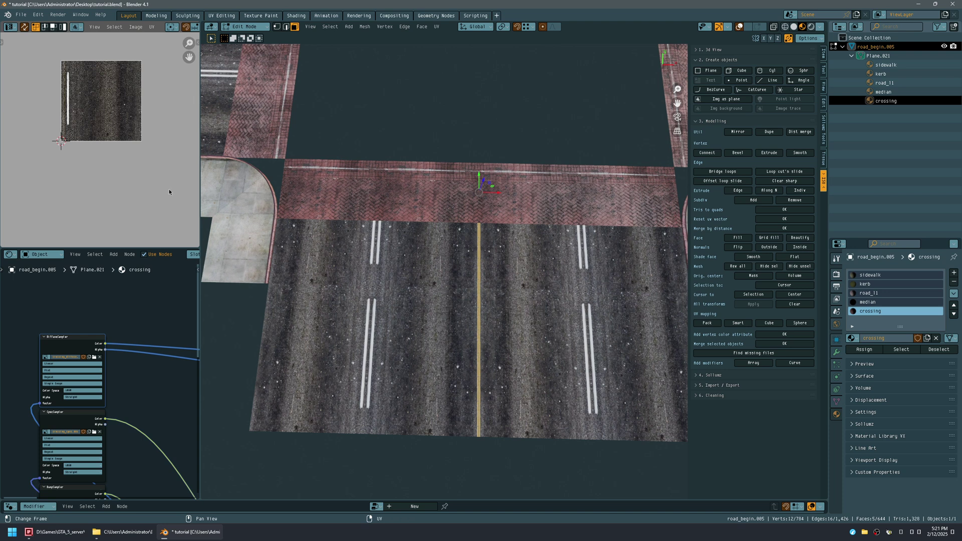
key("s")
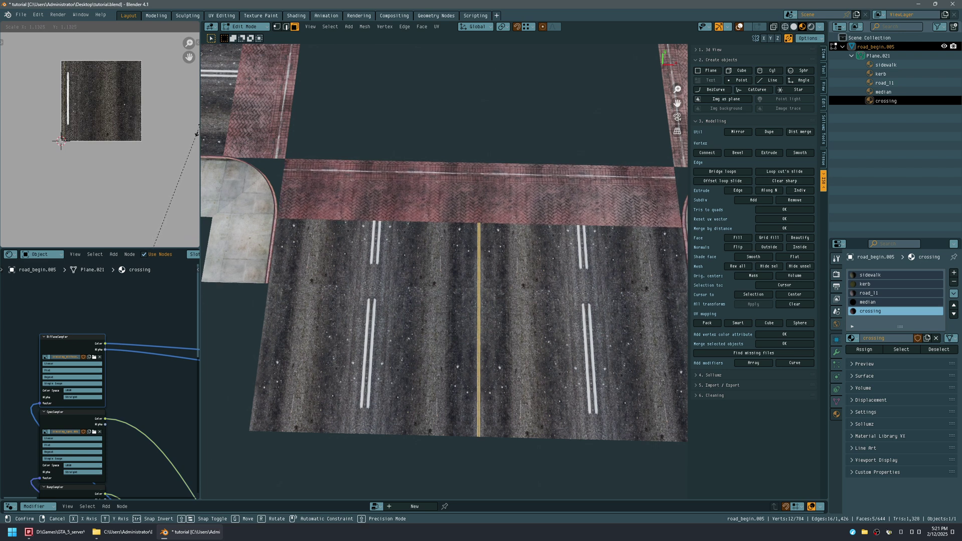
left_click(3, 130)
Step: Move the scaled strip's UVs along Y and slide them along X to reposition the white line and dark stains
key("g")
key("y")
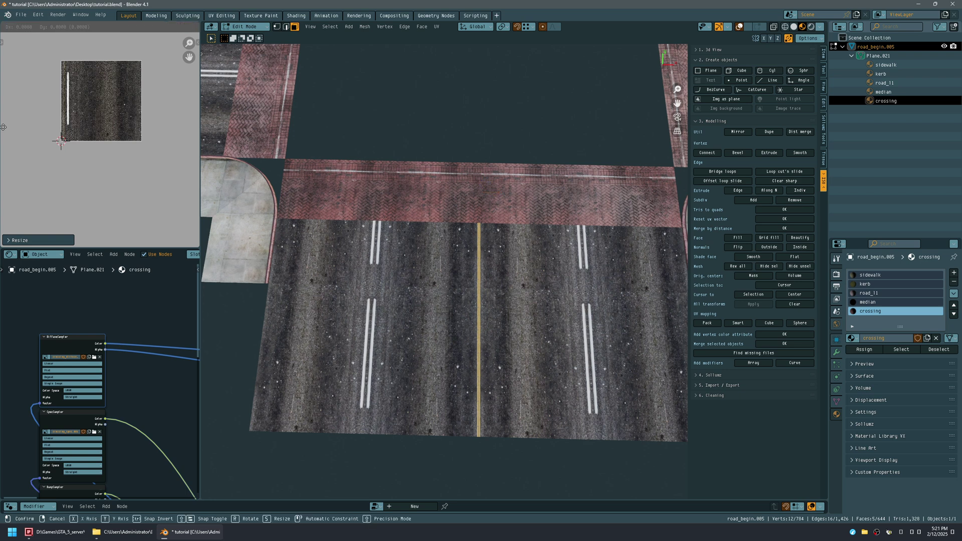
left_click(193, 134)
key("g")
key("x")
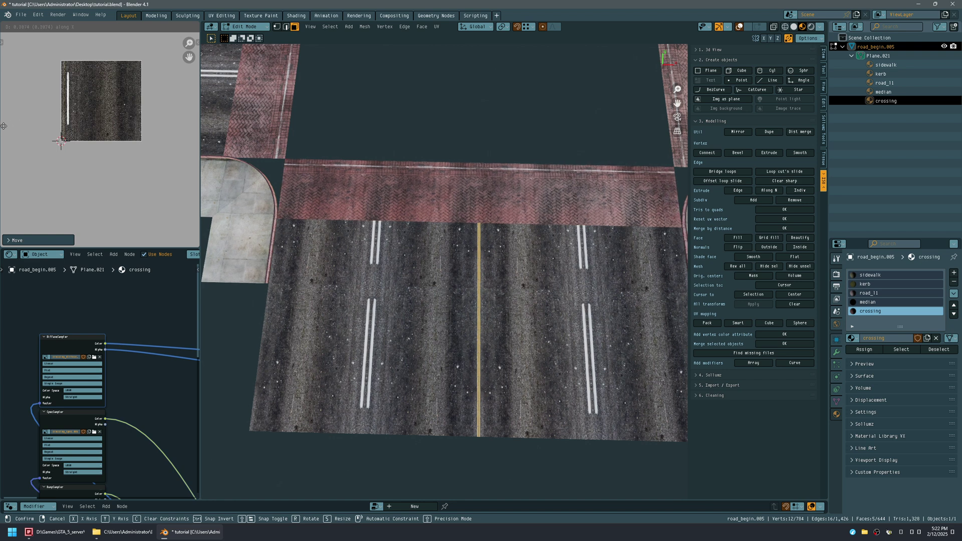
left_click(6, 128)
Step: Readjust the strip's UV scale and move the UVs along Y to bring the full white line and brick border inside the inner edge
key("s")
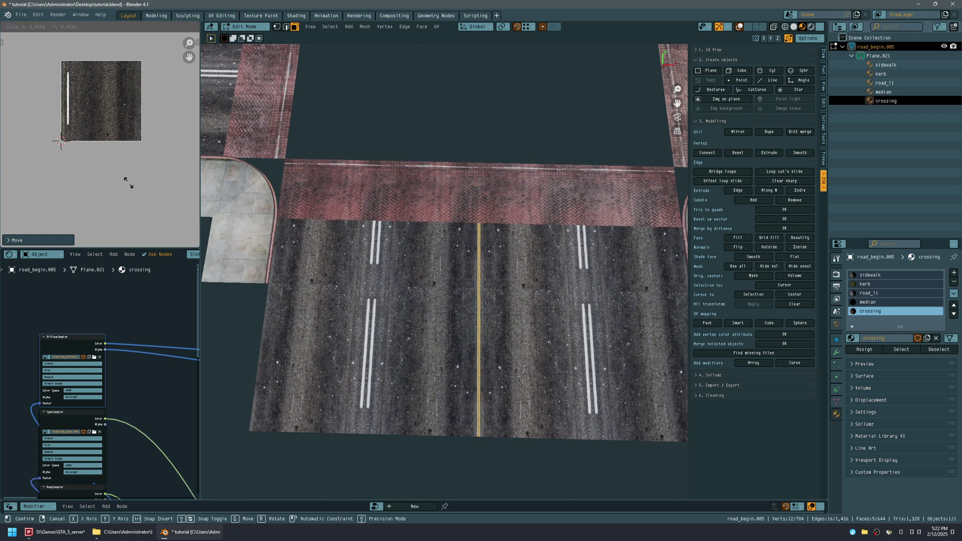
left_click(148, 216)
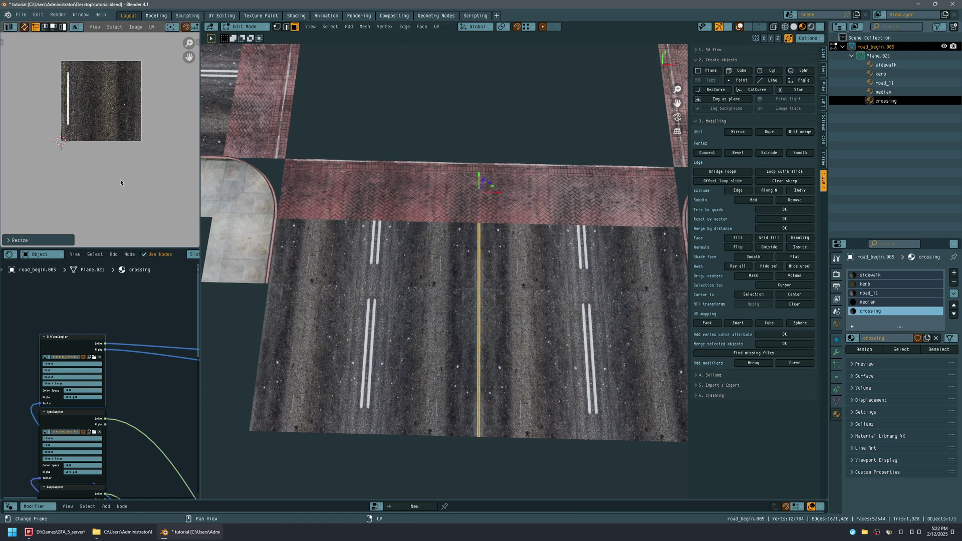
scroll(424, 170, "up", 10)
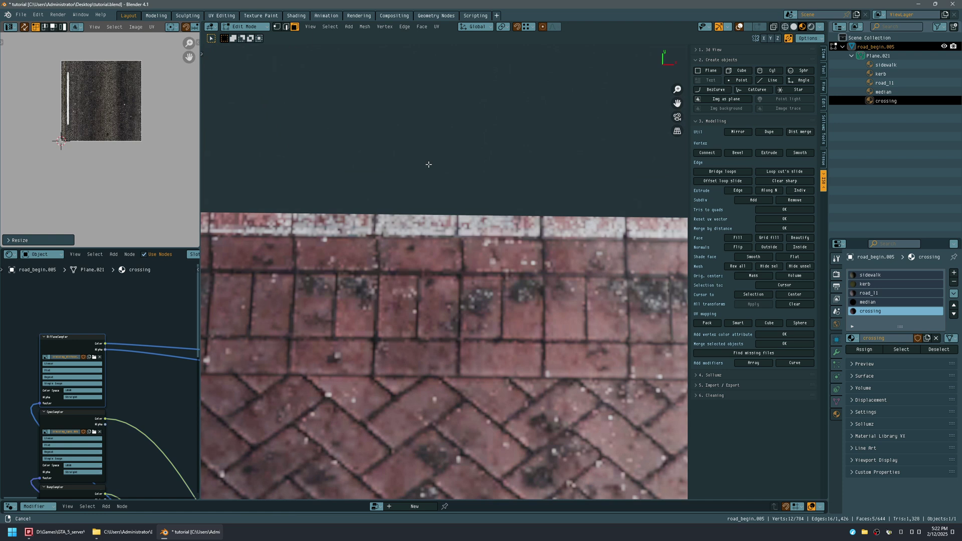
key("g")
key("y")
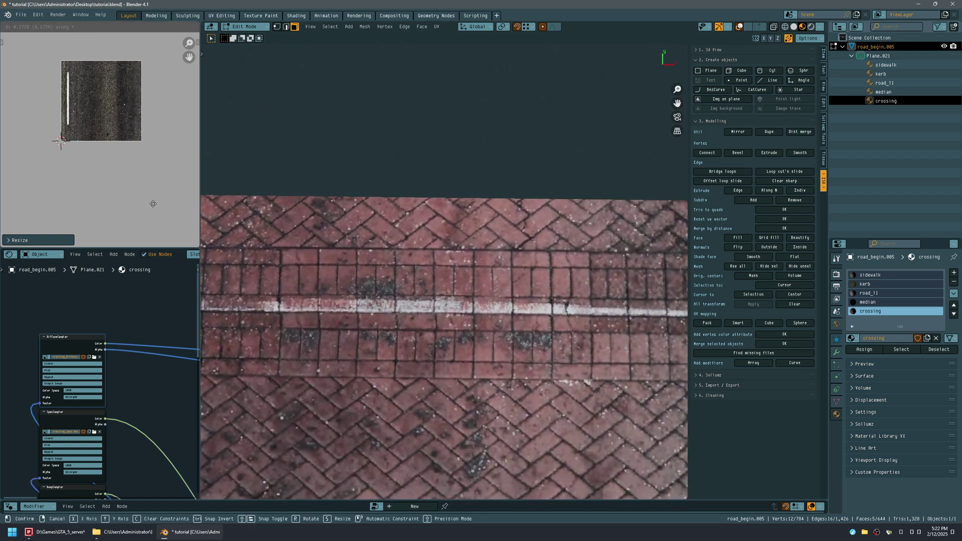
left_click(138, 54)
Step: Save the tutorial.blend file and inspect all four crossing strips of the intersection in the maximized 3D viewport
mouse_move(384, 107)
middle_mouse_down()
mouse_move(464, 97)
mouse_move(391, 97)
middle_mouse_up()
key("KP_7")
key("ctrl+s")
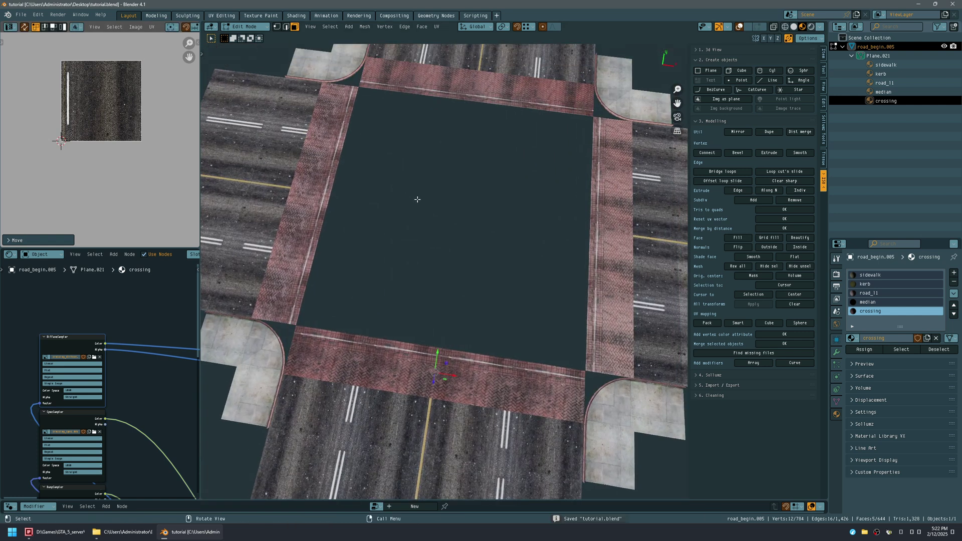
key("ctrl+space")
middle_click_drag(418, 200, 461, 138)
middle_click_drag(377, 176, 391, 150)
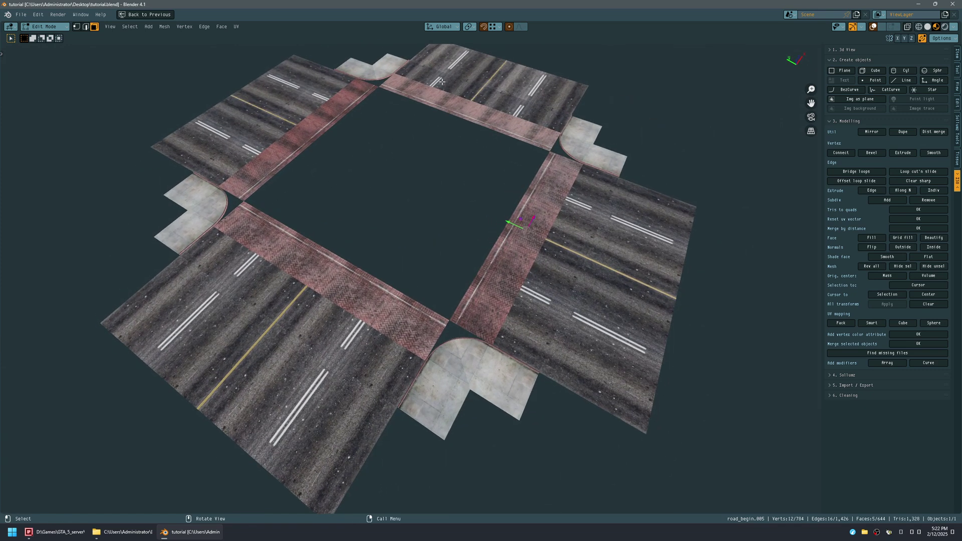
middle_click_drag(557, 152, 400, 161)
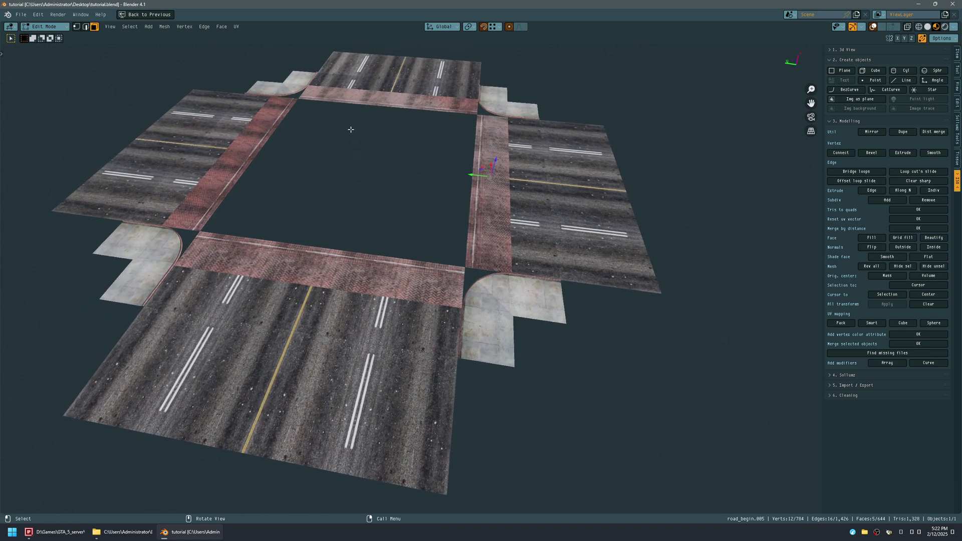
key("shift+alt+z")
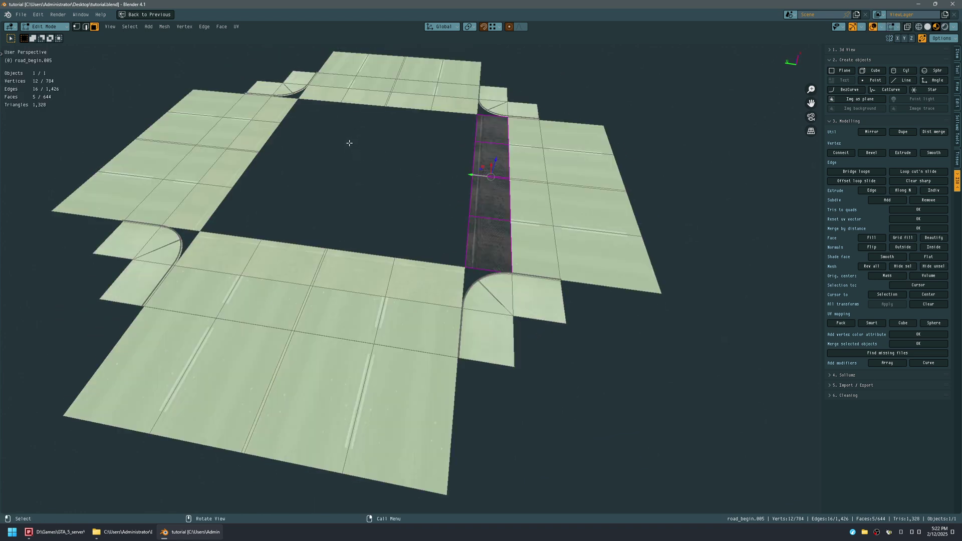
Step: Deselect the crossing strip's faces, return to Object Mode and save tutorial.blend
left_click(349, 143)
middle_click_drag(352, 138, 359, 162)
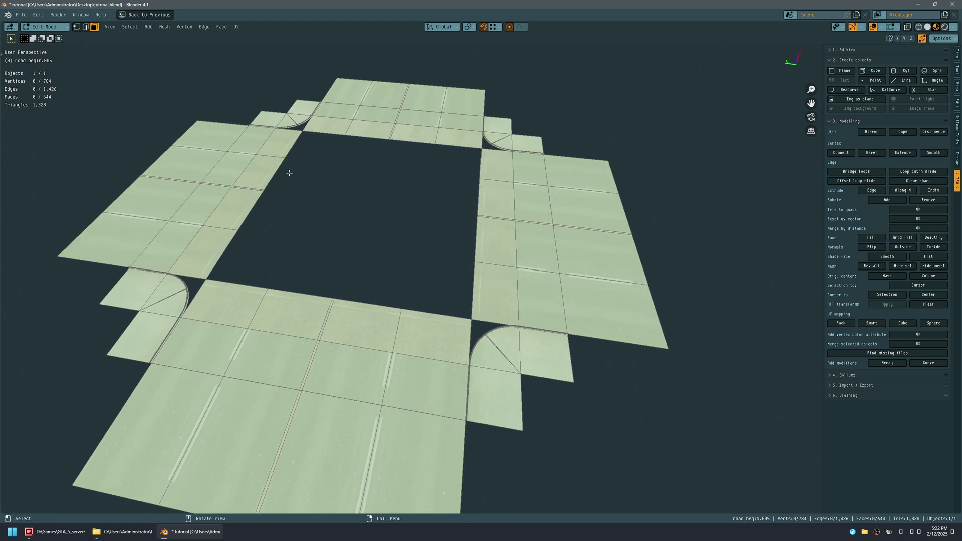
key("Tab")
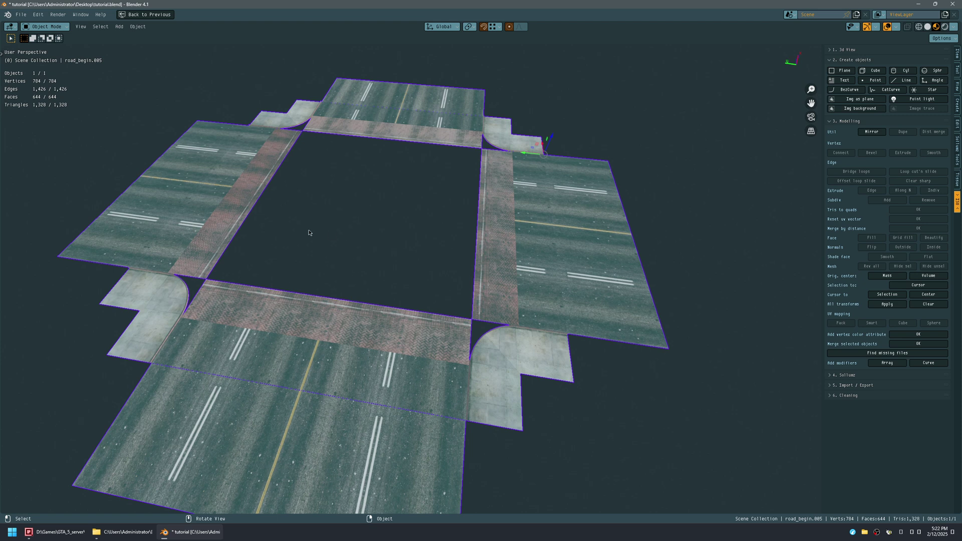
key("ctrl+s")
Step: Examine the brick crossing strips and open center of the intersection from several angles, with and without overlays
middle_click_drag(307, 232, 297, 155)
middle_click_drag(201, 202, 245, 373)
key("shift+alt+z")
middle_click_drag(460, 277, 403, 339)
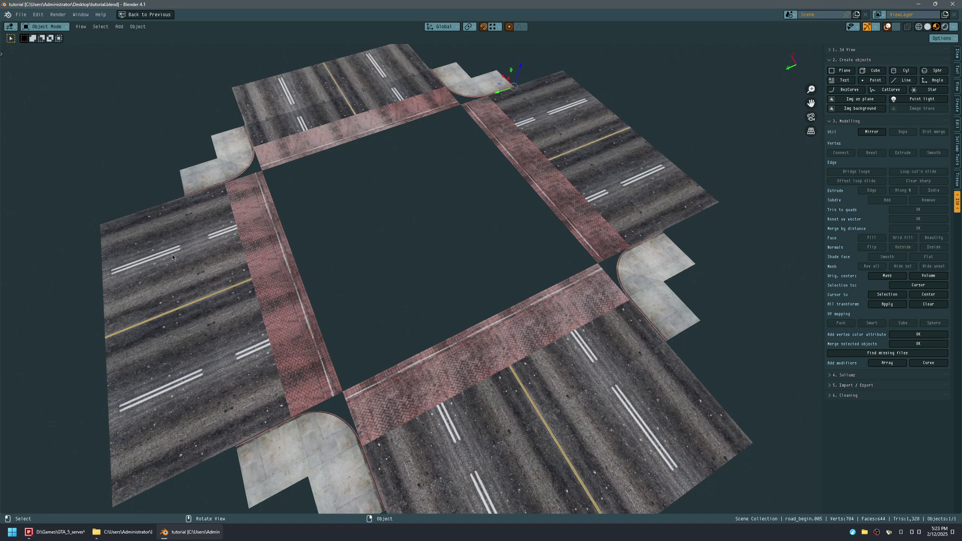
middle_click_drag(299, 204, 337, 249)
scroll(365, 181, "up", 5)
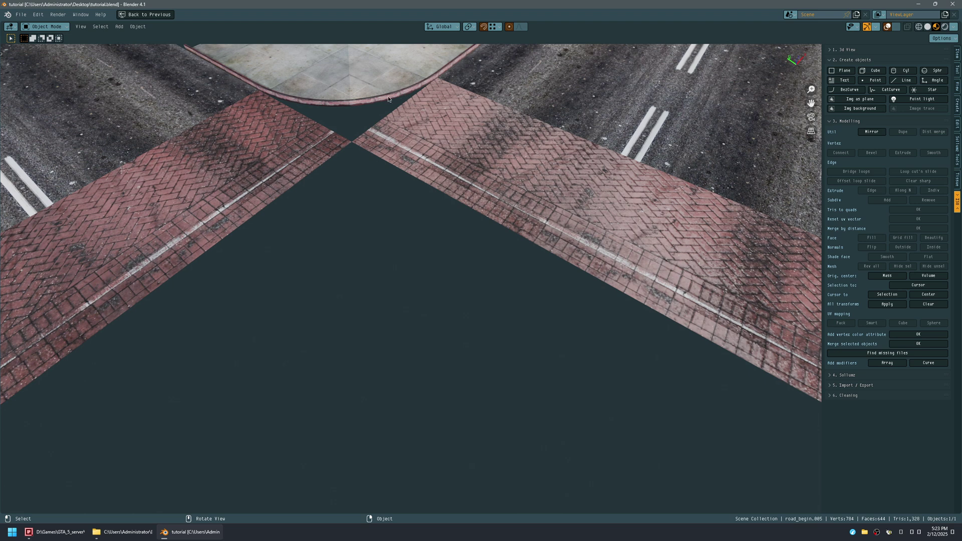
scroll(310, 153, "down", 5)
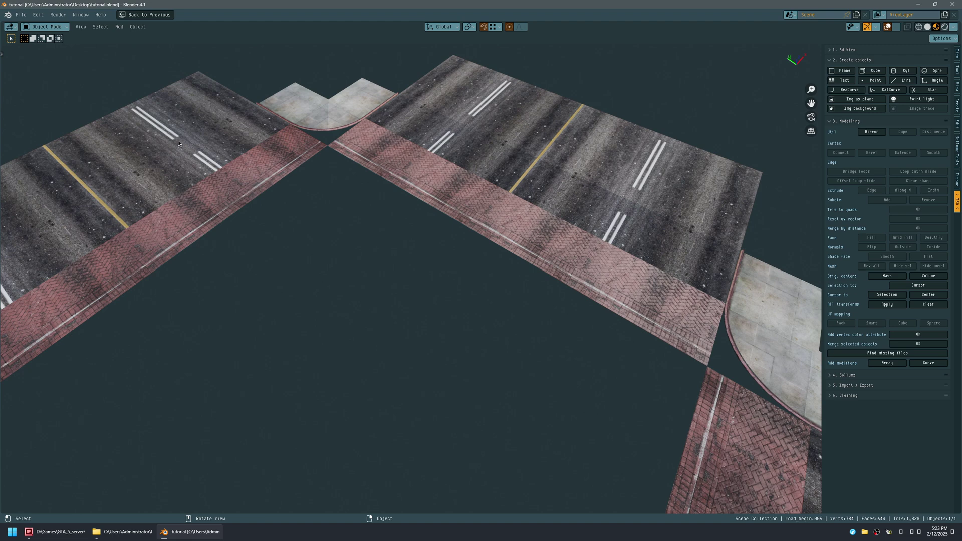
middle_click_drag(401, 158, 389, 249)
key("shift+alt+z")
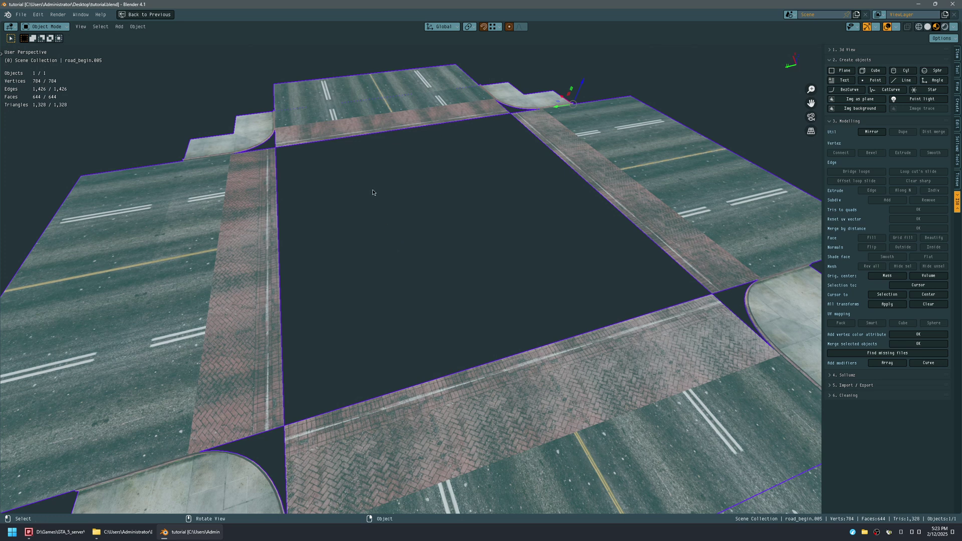
scroll(275, 178, "down", 5)
middle_click_drag(275, 178, 352, 206)
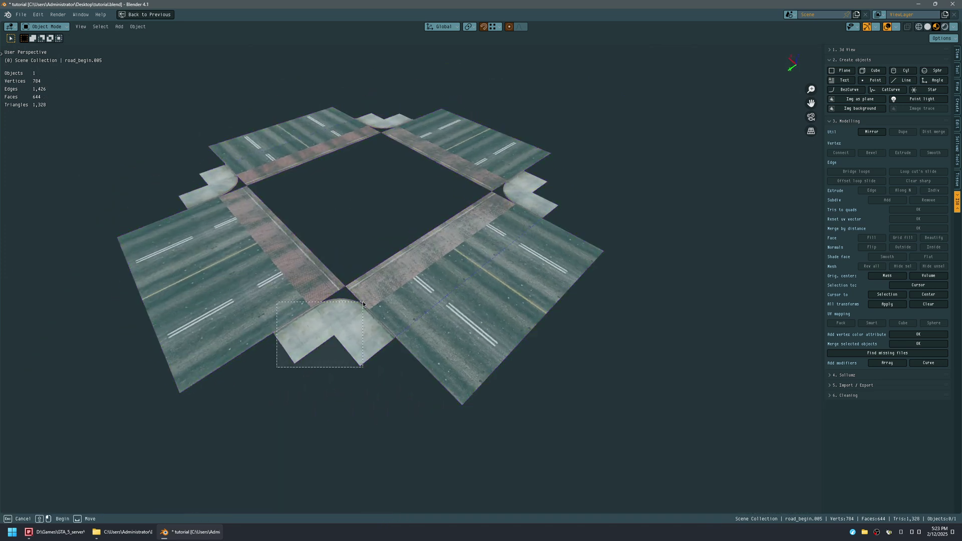
key("ctrl+space")
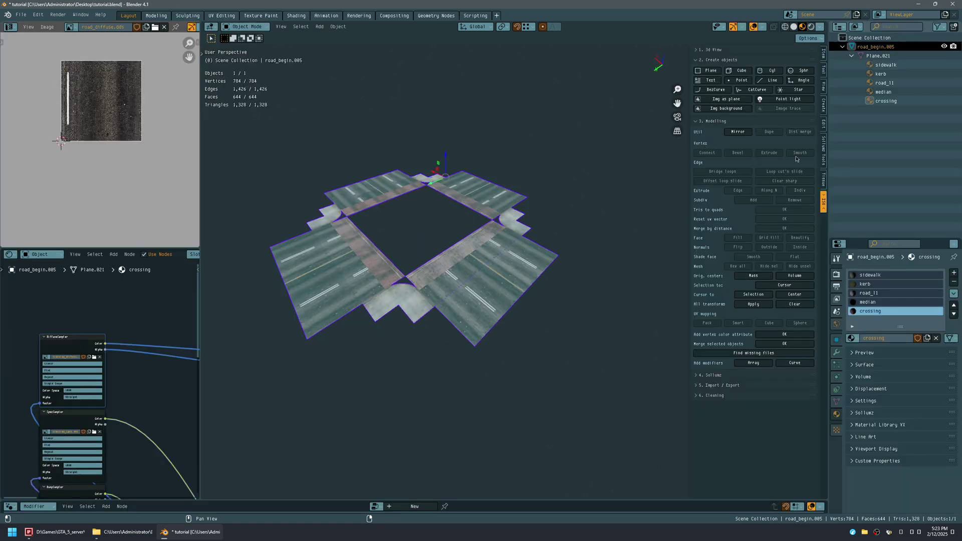
scroll(379, 237, "up", 5)
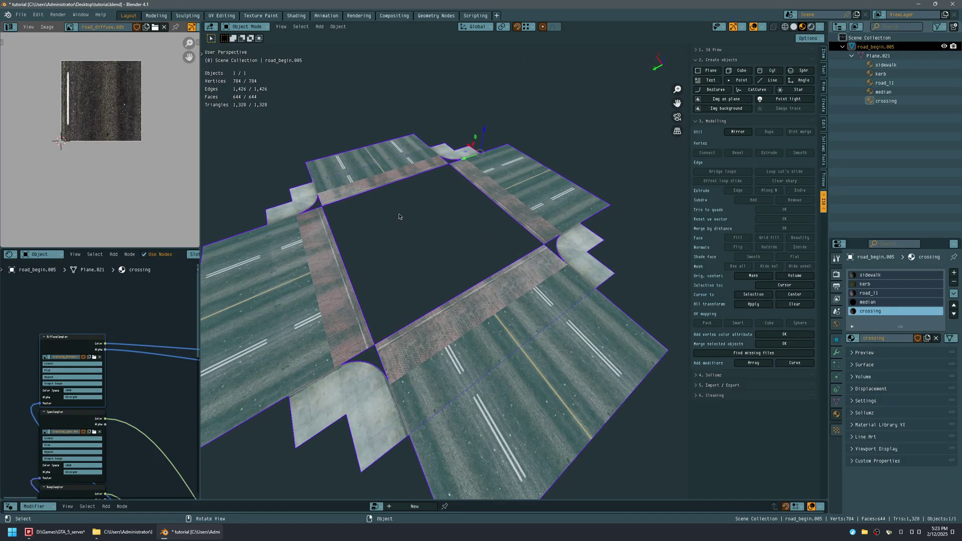
key("ctrl+space")
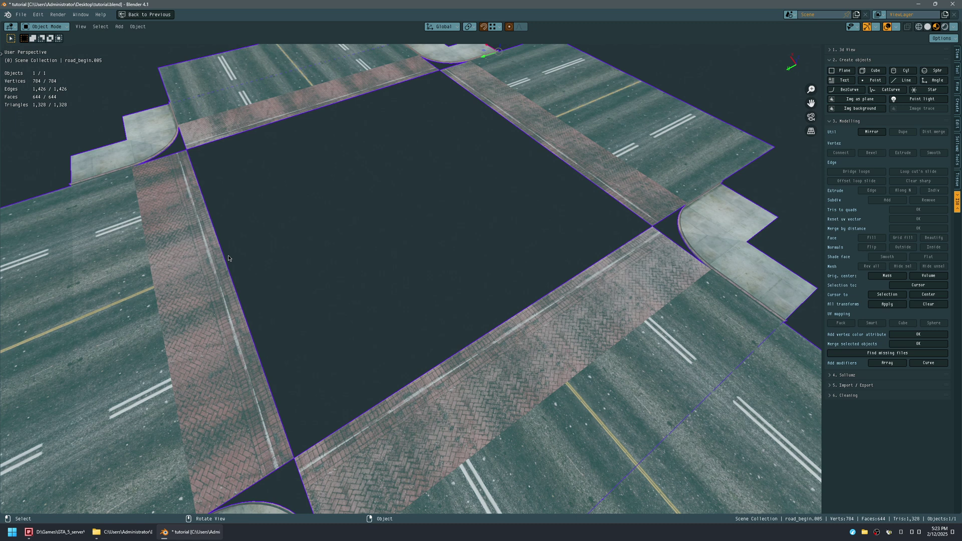
Step: In edge mode of the road mesh, fill a triangular face between the two crossing-strip edges meeting at the first inner corner
key("Tab")
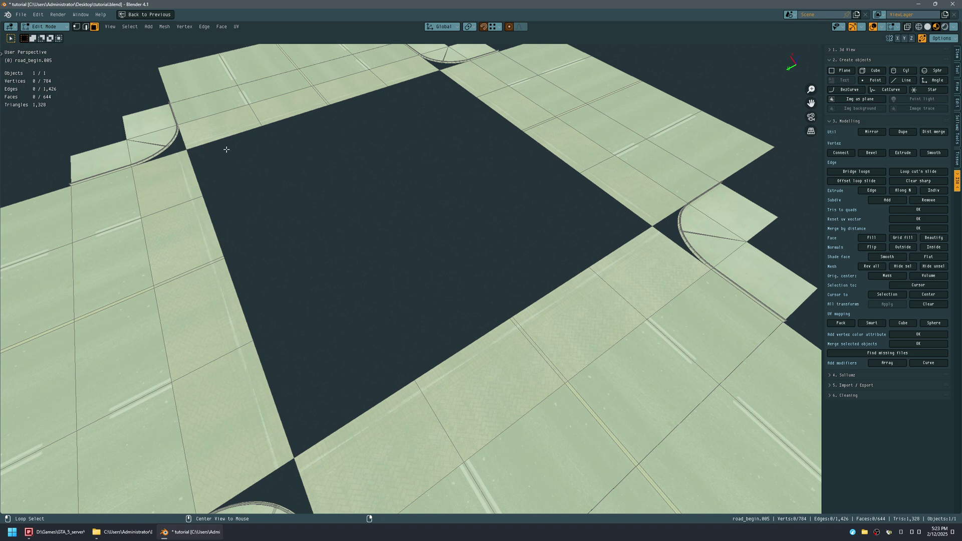
key("2")
key("1")
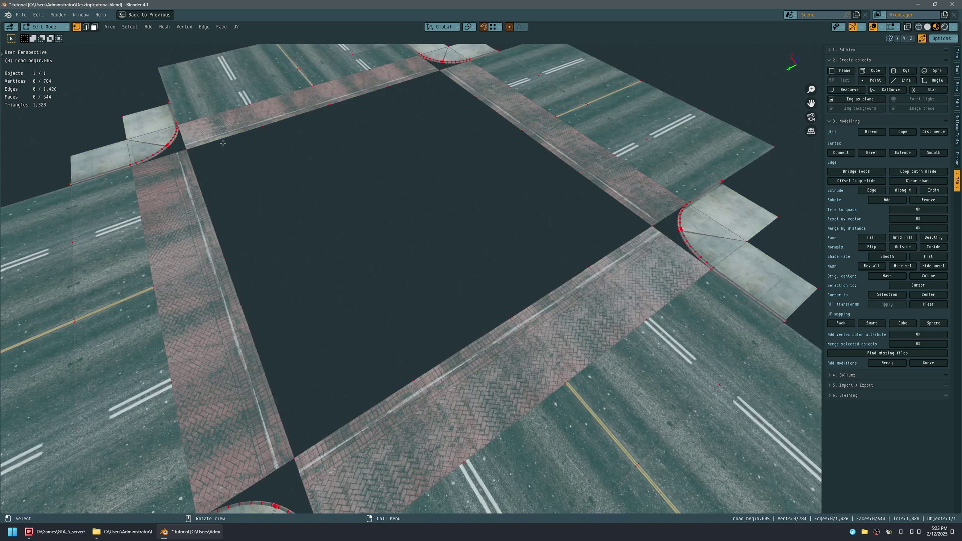
key("2")
left_click(223, 141)
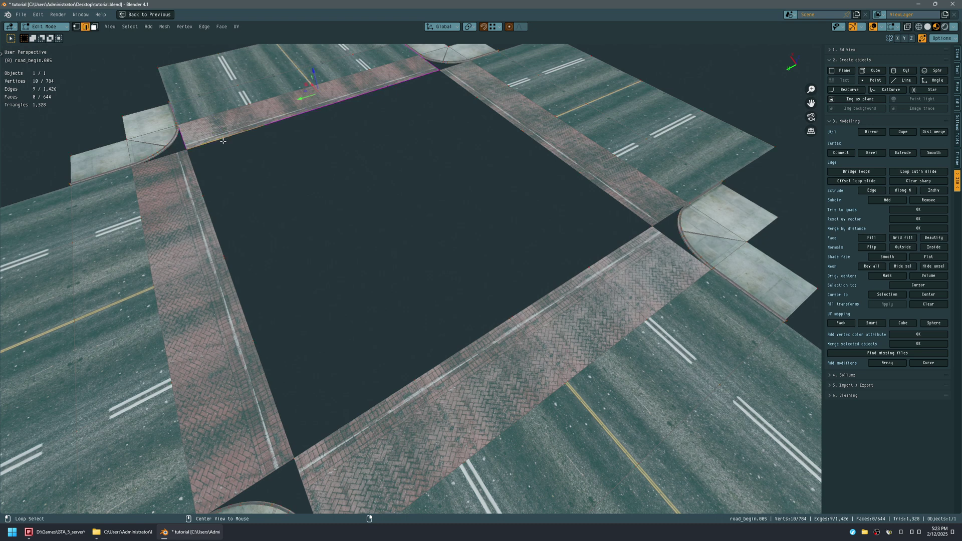
left_click(200, 170, "shift")
key("f")
Step: Fill the other three inner corners of the intersection opening with triangular faces between their adjacent strip edges
left_click(416, 80)
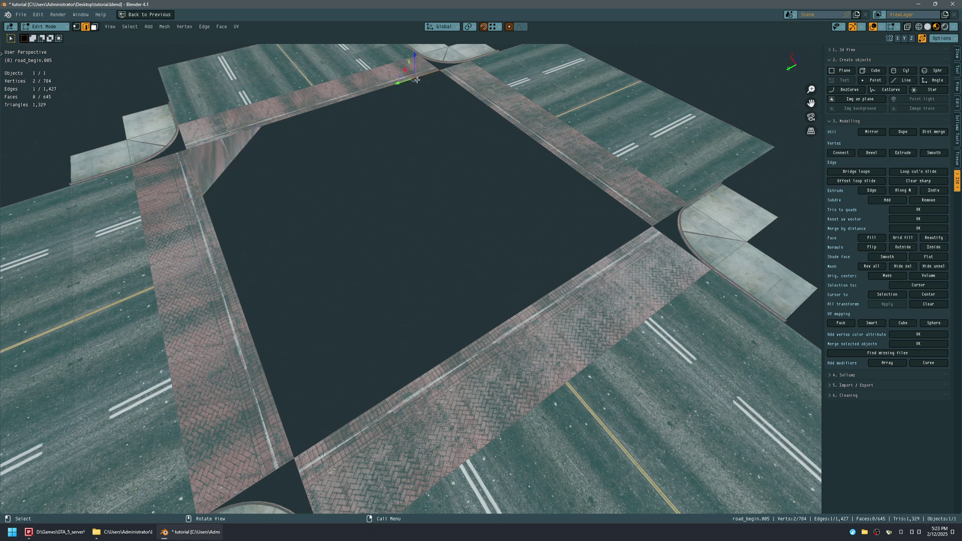
left_click(451, 85, "shift")
key("f")
left_click(612, 201)
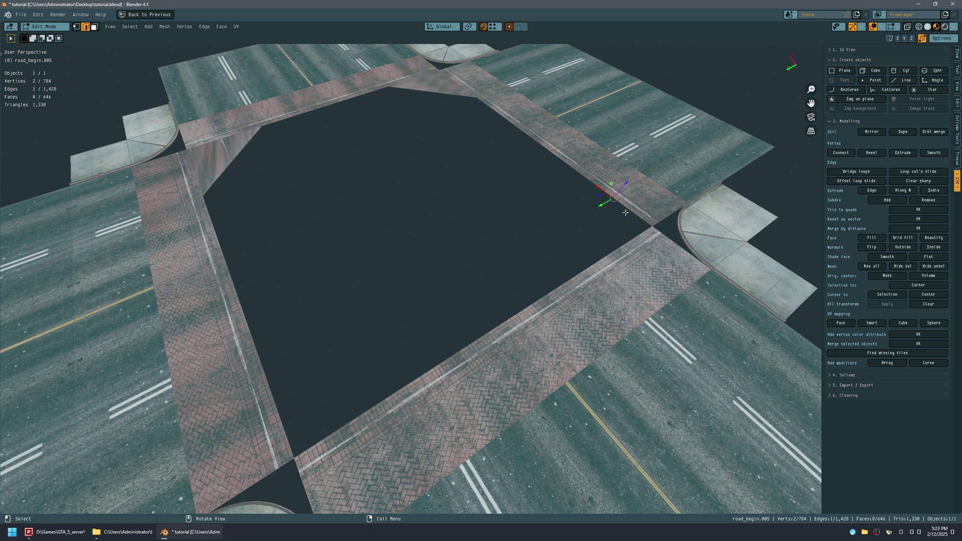
left_click(621, 245, "shift")
key("f")
left_click(329, 434)
left_click(279, 424, "shift")
key("f")
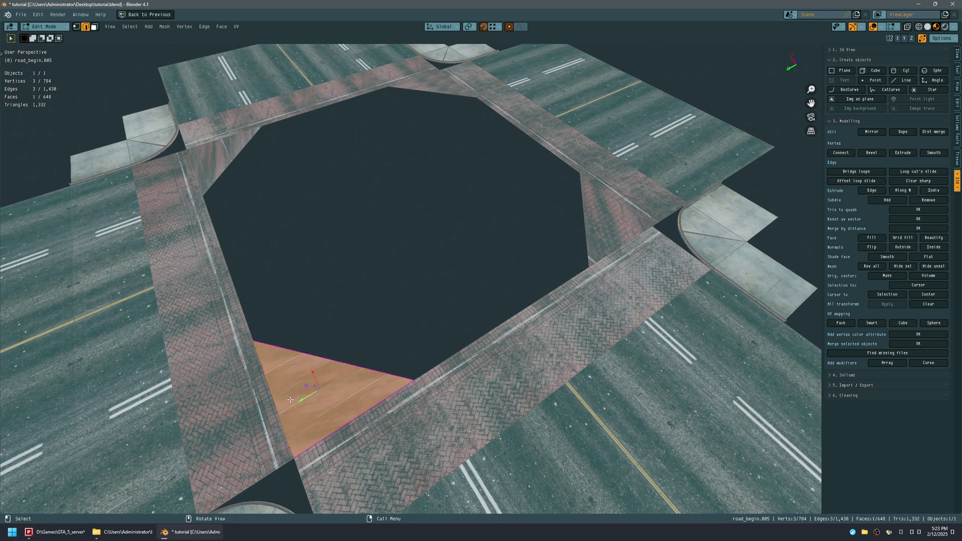
Step: Select the boundary loop of the remaining central opening, fill it with a single face, and restore the full workspace layout without overlays
left_click(252, 315)
left_click(252, 316, "alt")
key("f")
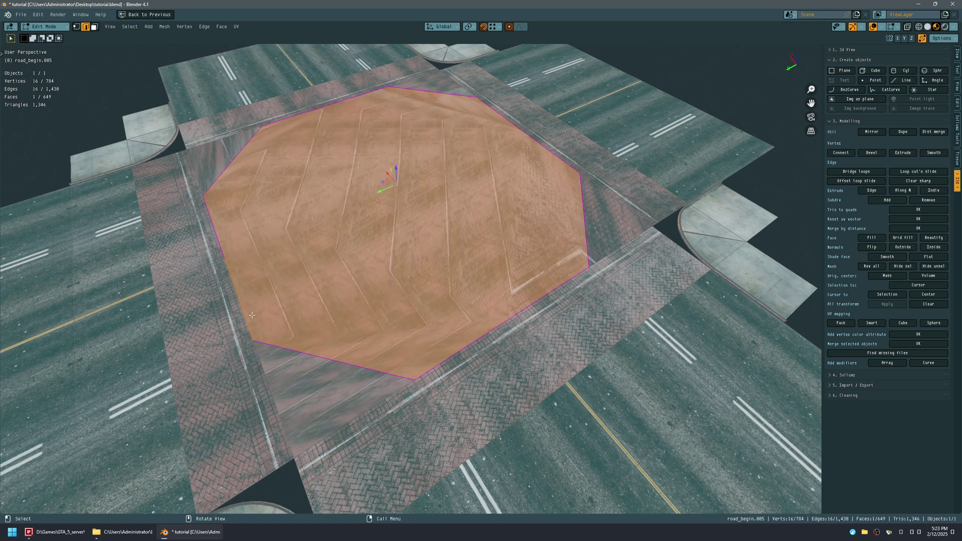
middle_click_drag(312, 284, 295, 226)
key("shift+alt+z")
key("ctrl+space")
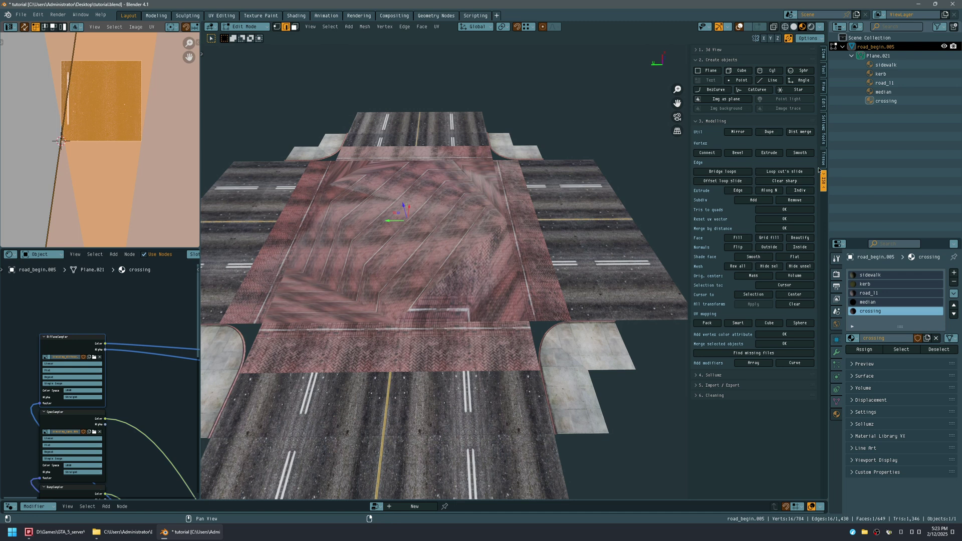
Step: Create a NORMAL SPEC shader material with Sollumz Tools and rename it center
left_click(824, 128)
left_click(735, 192)
double_click(874, 111)
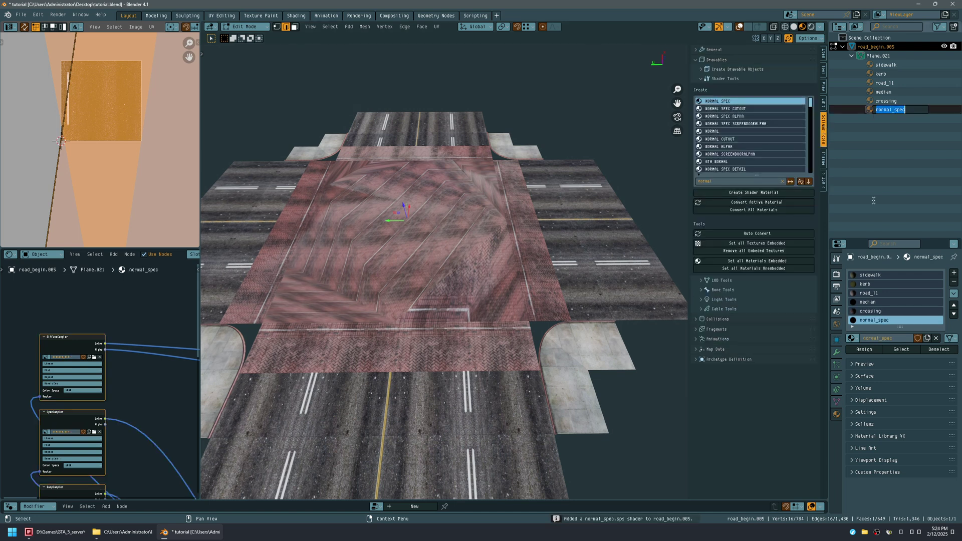
left_click(896, 347)
left_click(882, 338)
key("BackSpace")
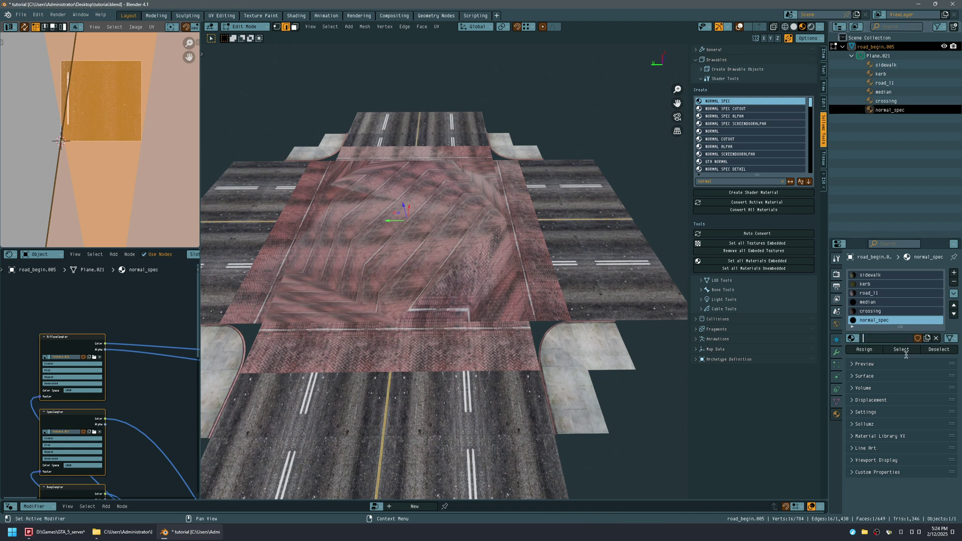
type("center")
key("Return")
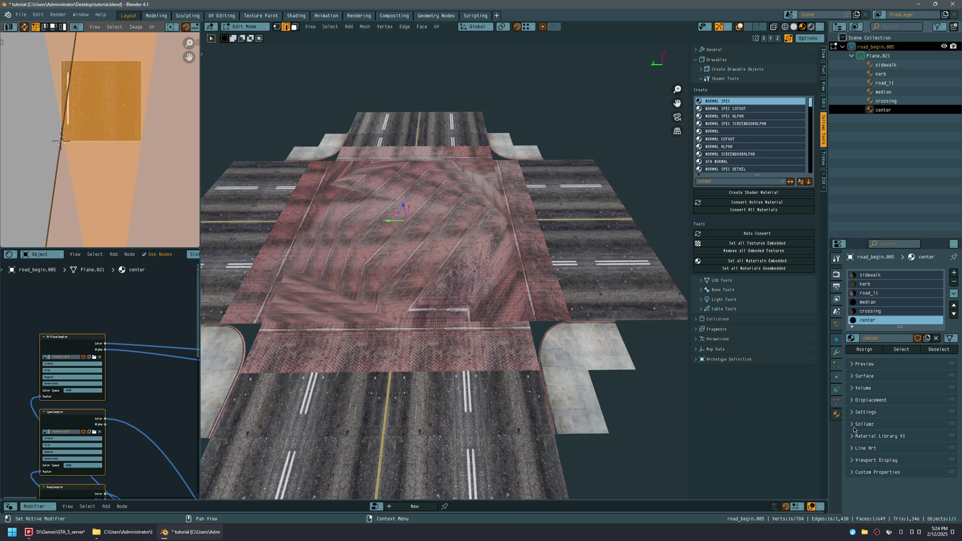
Step: Check the road mesh's UV maps and color attributes
left_click(837, 402)
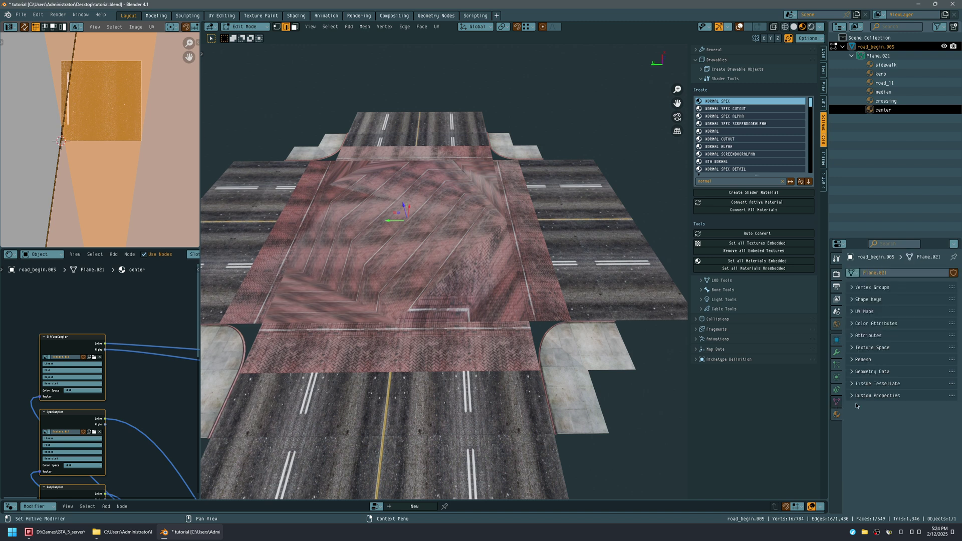
left_click(874, 316)
left_click(882, 358)
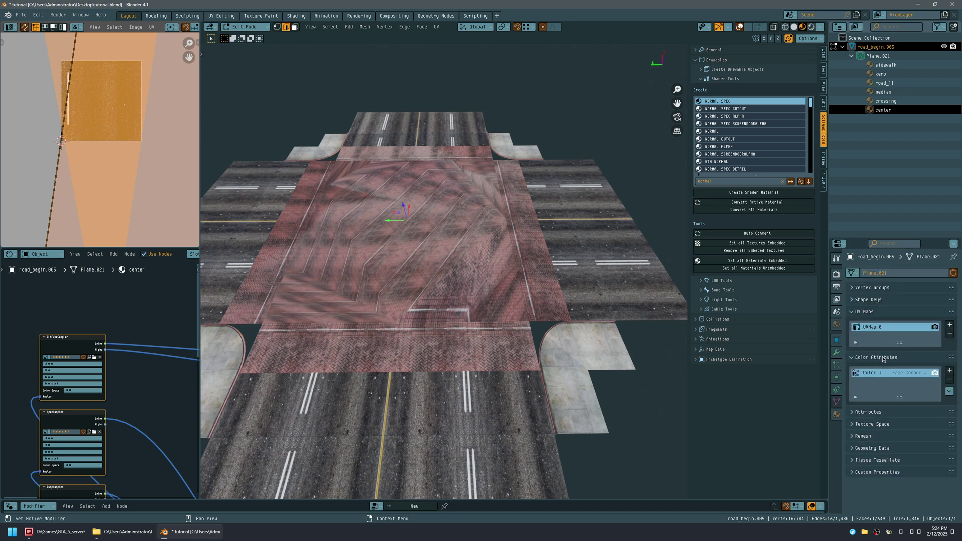
left_click(872, 312)
left_click(874, 323)
Step: Maximize the shader node editor on the center material's sampler nodes and save the file
middle_click_drag(136, 383, 146, 372)
key("ctrl+space")
scroll(235, 351, "down", 4)
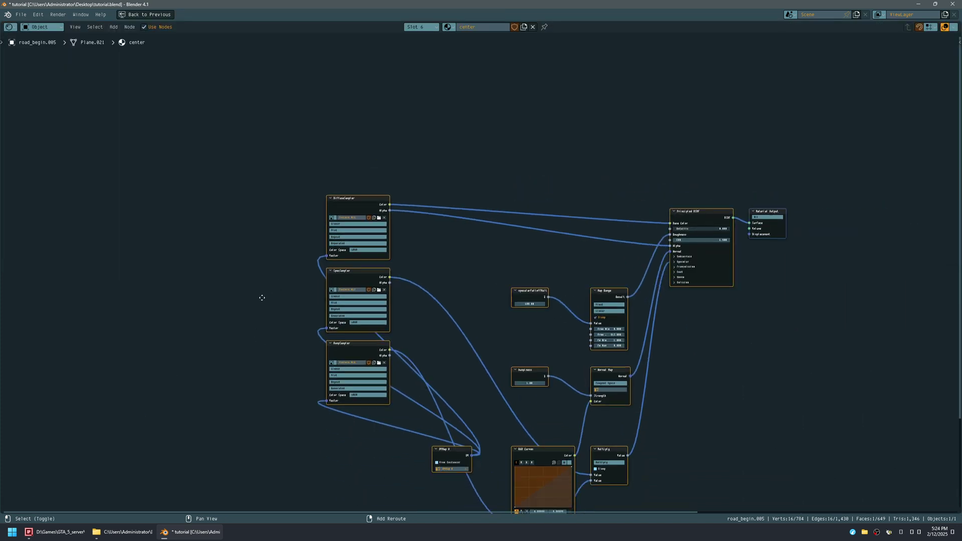
scroll(256, 332, "down", 3, "shift")
scroll(532, 357, "up", 2)
left_click(700, 234)
left_click(701, 245)
middle_click_drag(390, 288, 403, 321)
key("ctrl+s")
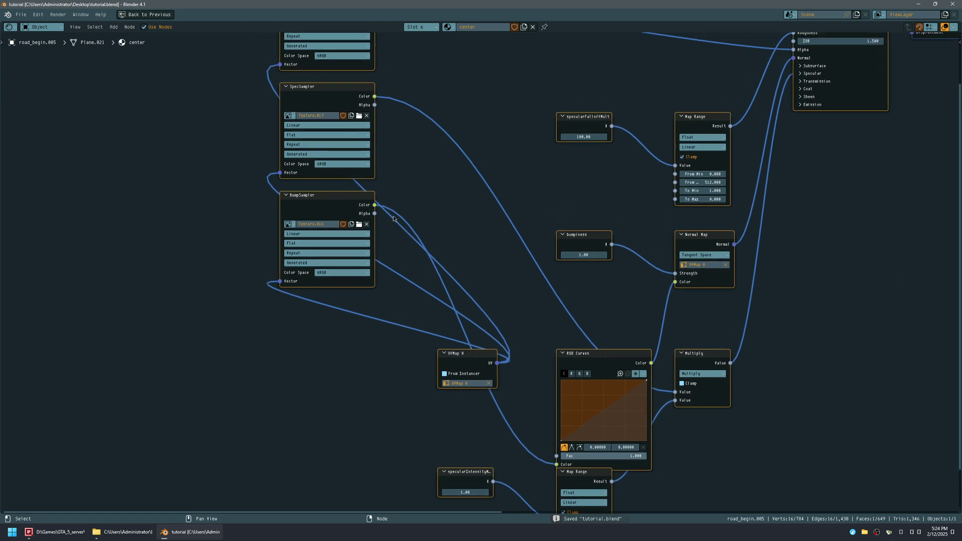
Step: Browse for the DiffuseSampler image and examine the texture folders inside road_only_textures for a suitable center surface
middle_click_drag(395, 216, 447, 338)
left_click(411, 128)
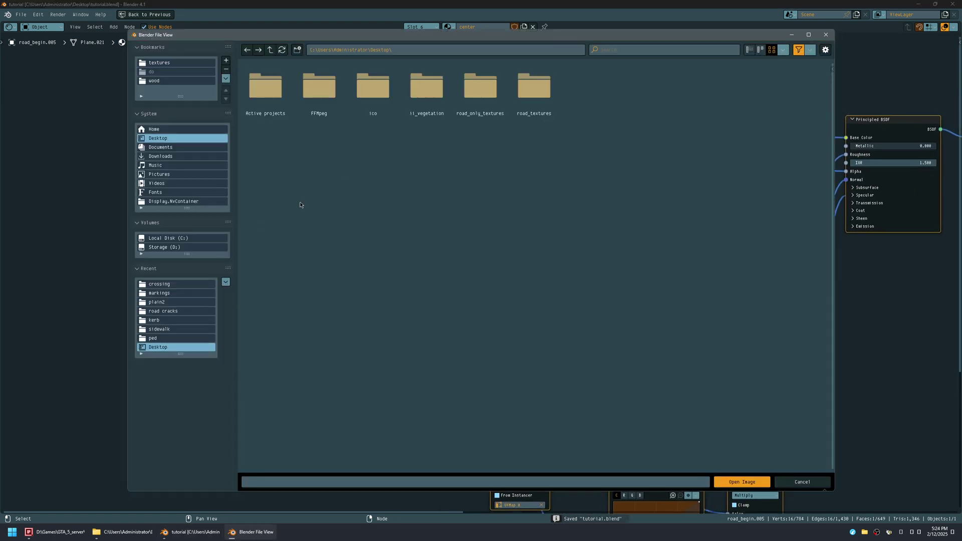
left_click(190, 285)
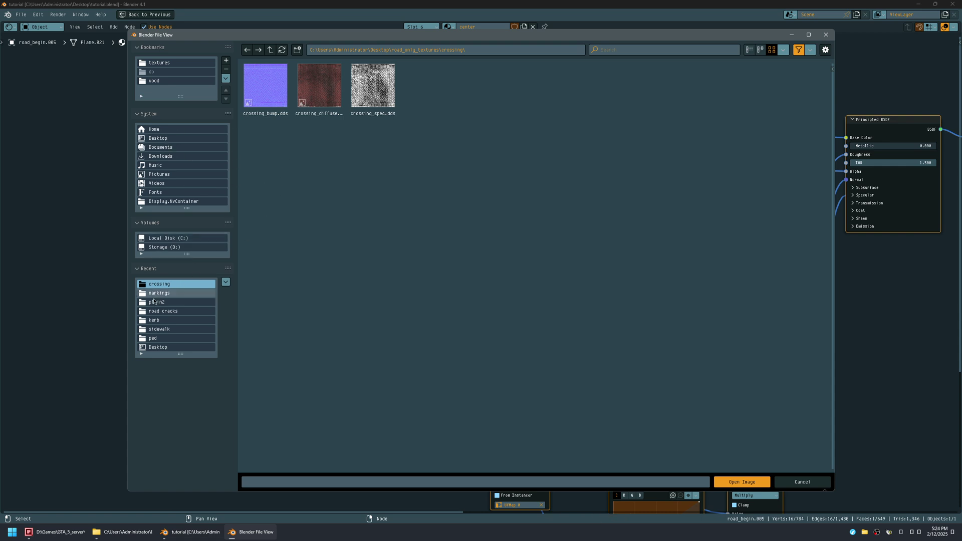
key("BackSpace")
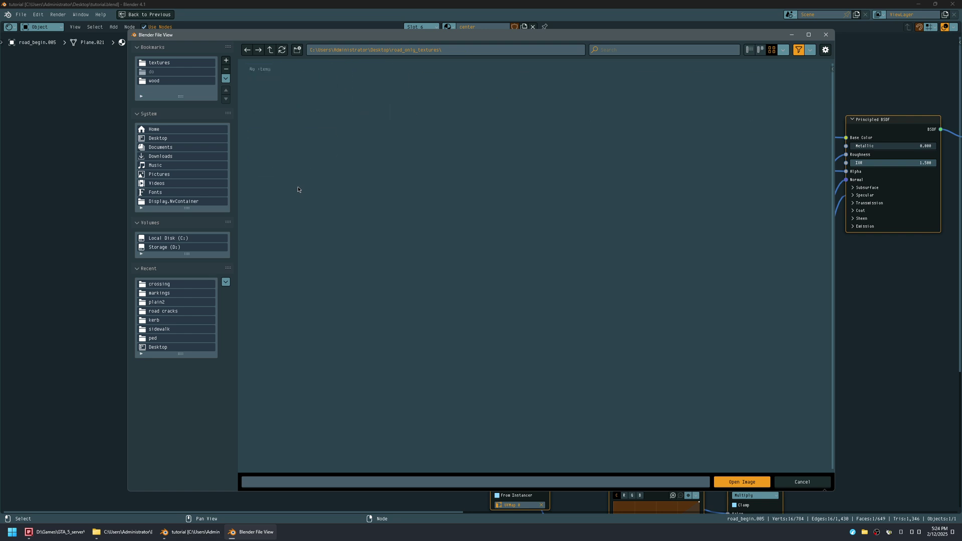
double_click(278, 102)
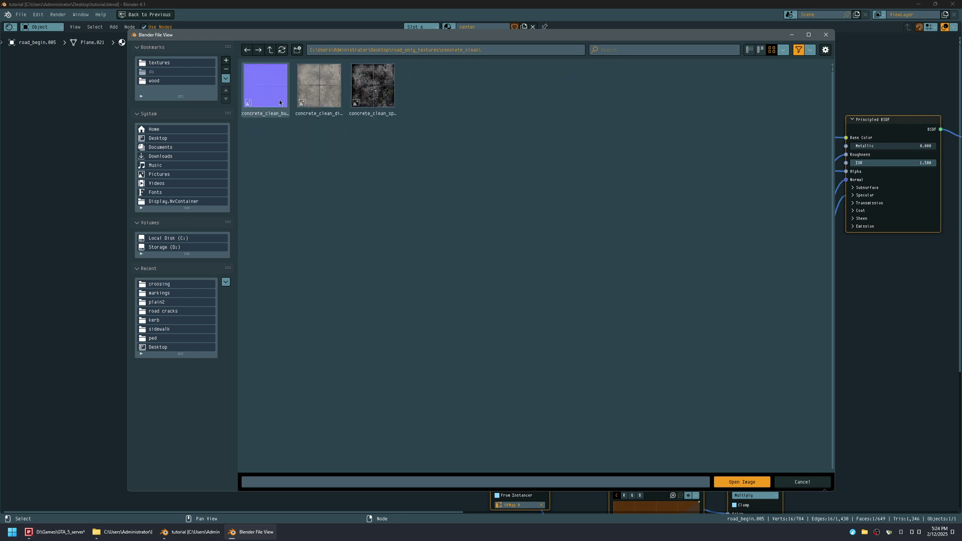
key("BackSpace")
double_click(324, 89)
key("BackSpace")
double_click(367, 96)
key("BackSpace")
double_click(416, 94)
key("BackSpace")
double_click(480, 91)
key("BackSpace")
double_click(533, 94)
key("BackSpace")
double_click(595, 103)
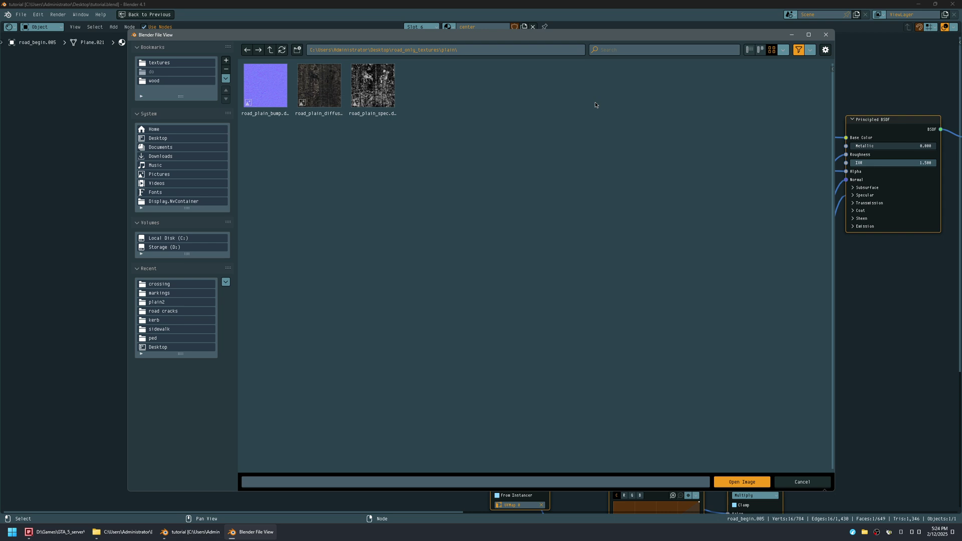
key("BackSpace")
double_click(657, 105)
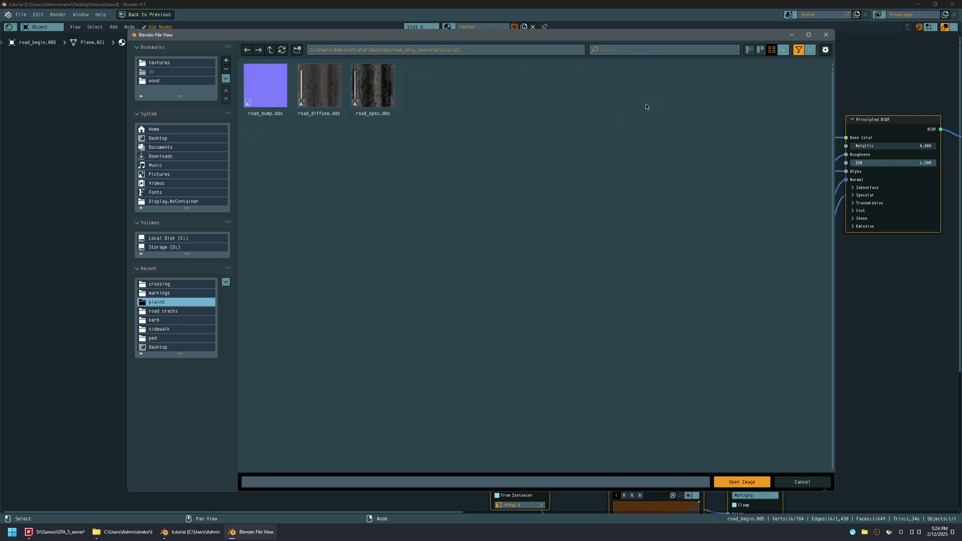
key("BackSpace")
double_click(707, 96)
key("BackSpace")
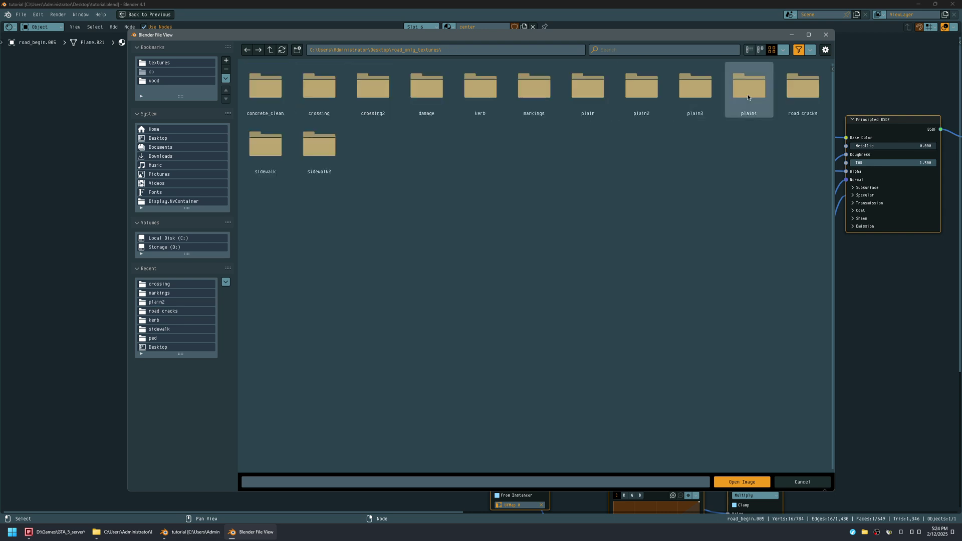
double_click(747, 95)
key("BackSpace")
Step: Load the road_cracks diffuse texture from the road cracks folder into the DiffuseSampler node
double_click(787, 97)
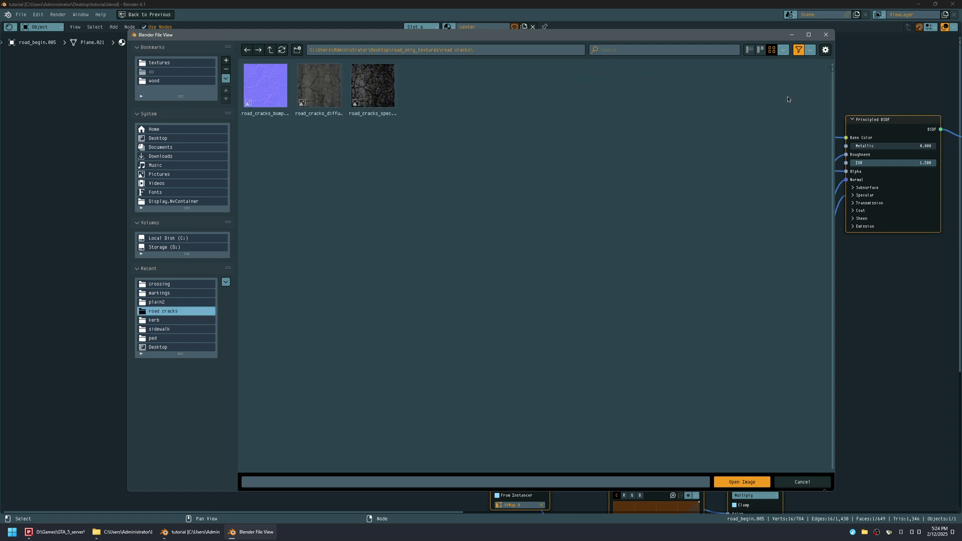
left_click(327, 78)
double_click(325, 78)
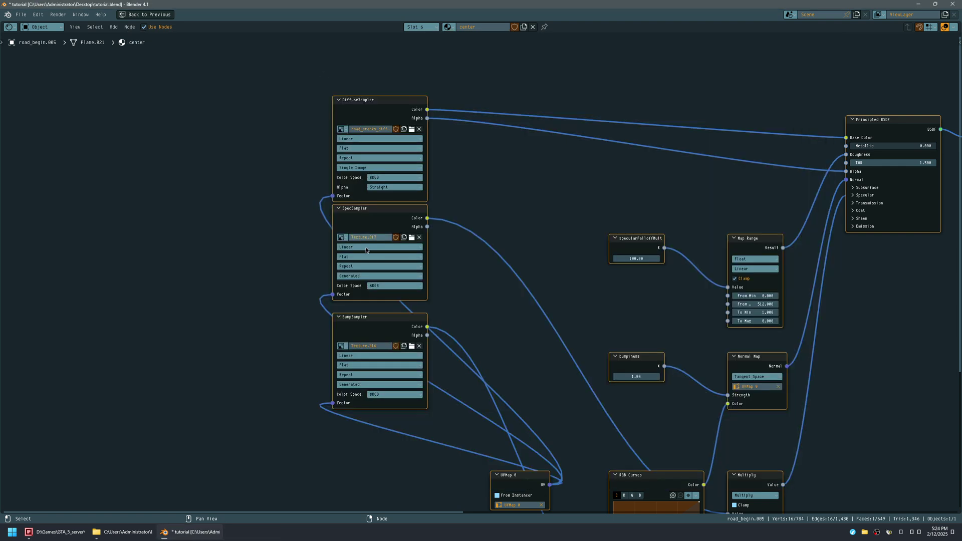
Step: Load the road_cracks spec texture into the SpecSampler node and the road_cracks bump texture into the BumpSampler node
left_click(417, 244)
left_click(163, 284)
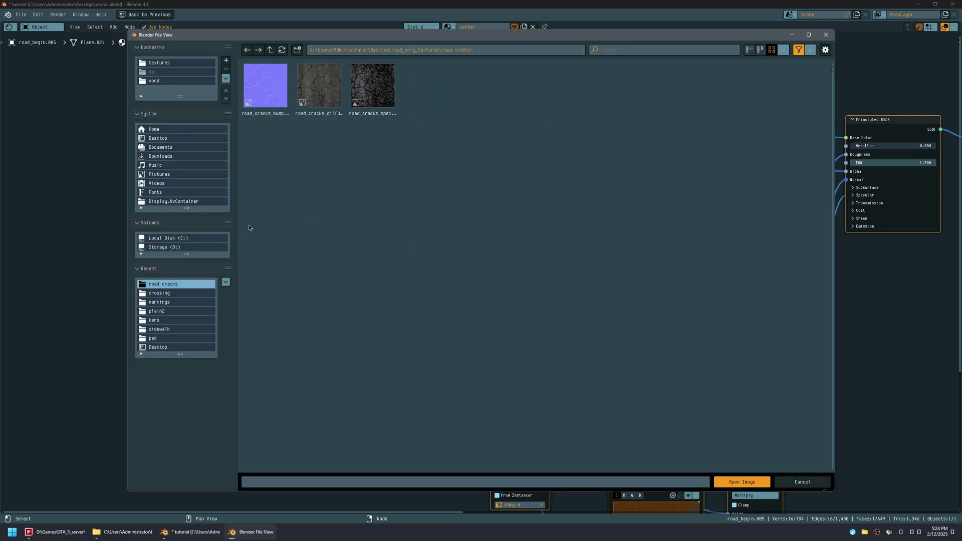
double_click(370, 85)
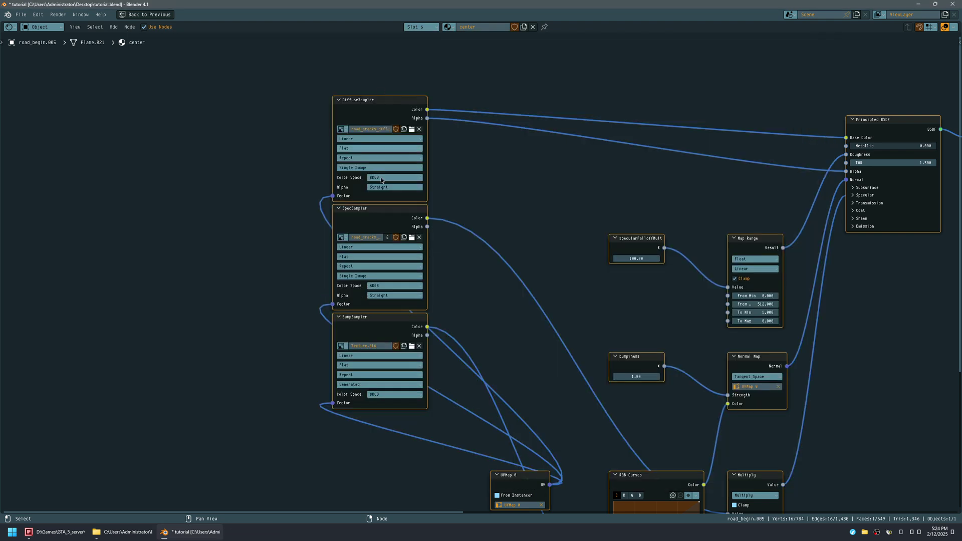
left_click(411, 346)
left_click(166, 284)
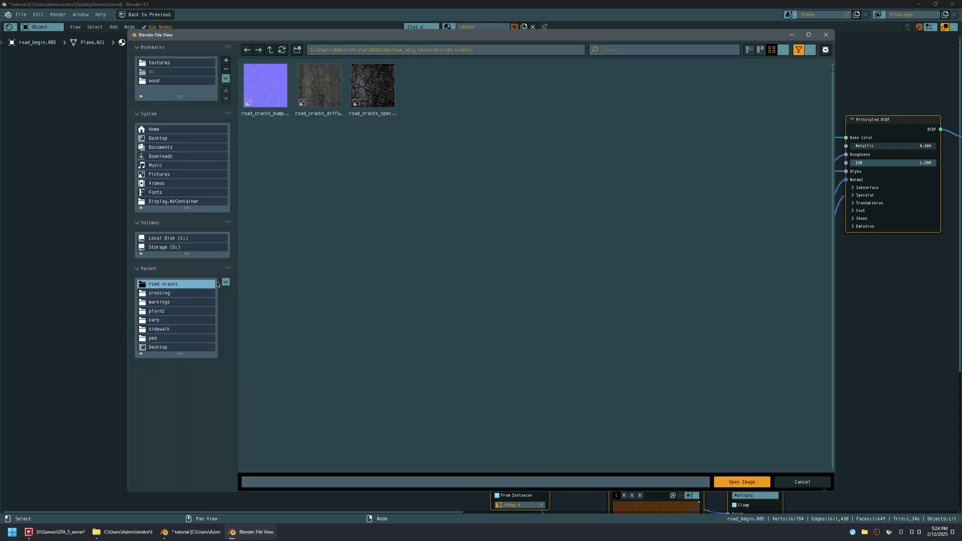
double_click(282, 103)
key("ctrl+space")
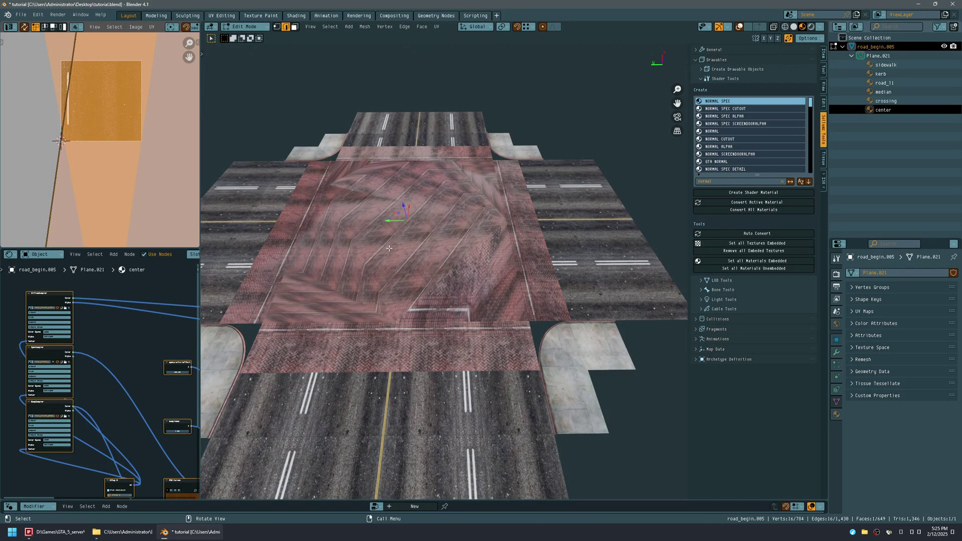
Step: Assign the center material to the large middle face and the four triangular faces at the intersection's corners
key("shift+alt+z")
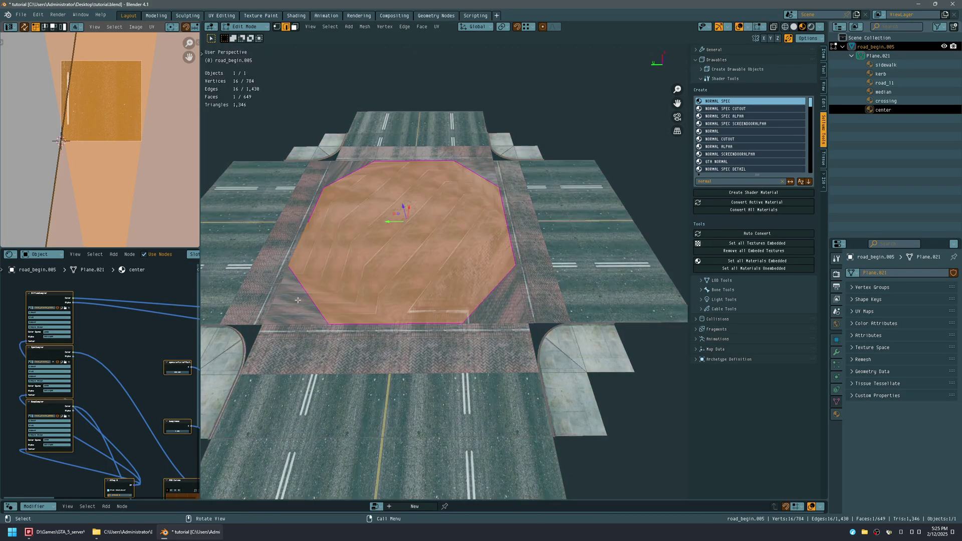
left_click(485, 299, "shift")
key("3")
left_click(500, 301, "shift")
left_click(296, 290, "shift")
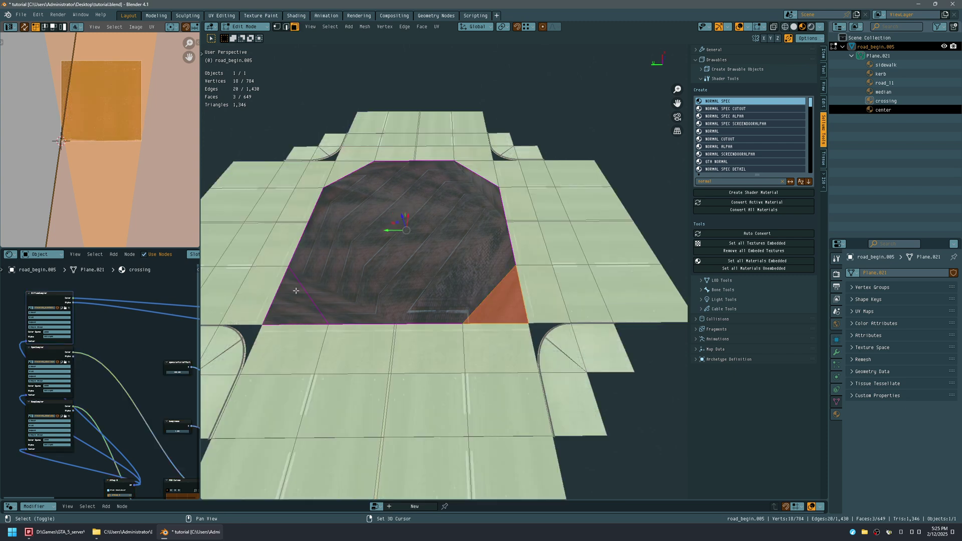
left_click(353, 164, "shift")
left_click(460, 169, "shift")
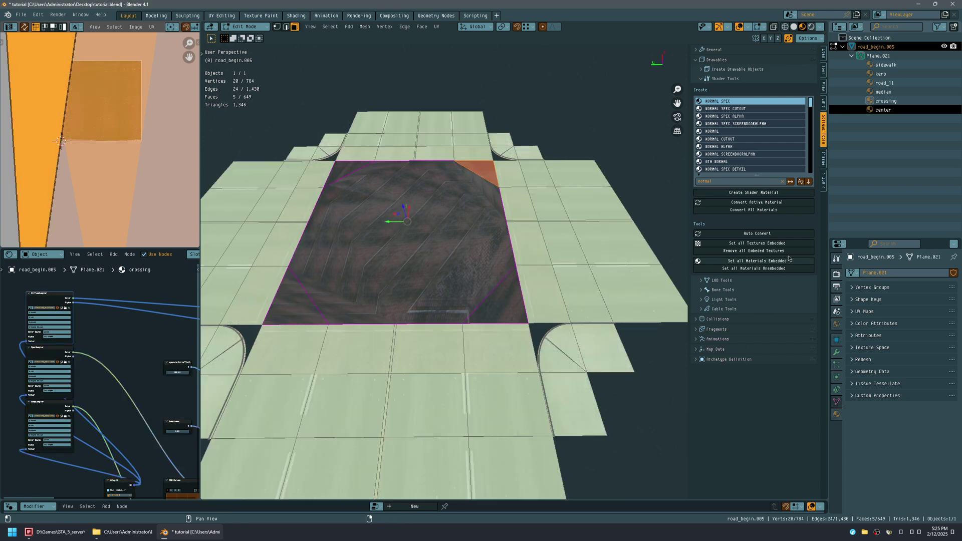
left_click(890, 110)
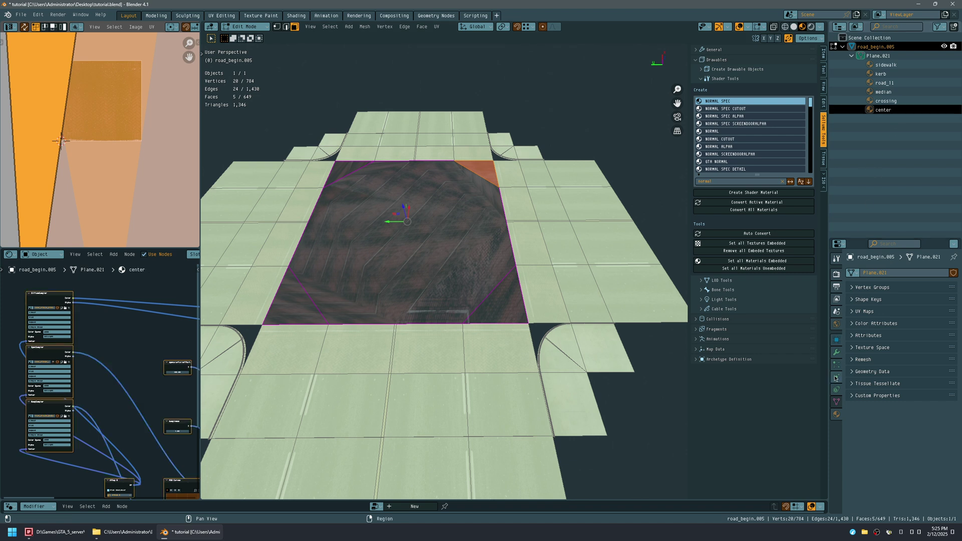
left_click(836, 415)
left_click(866, 352)
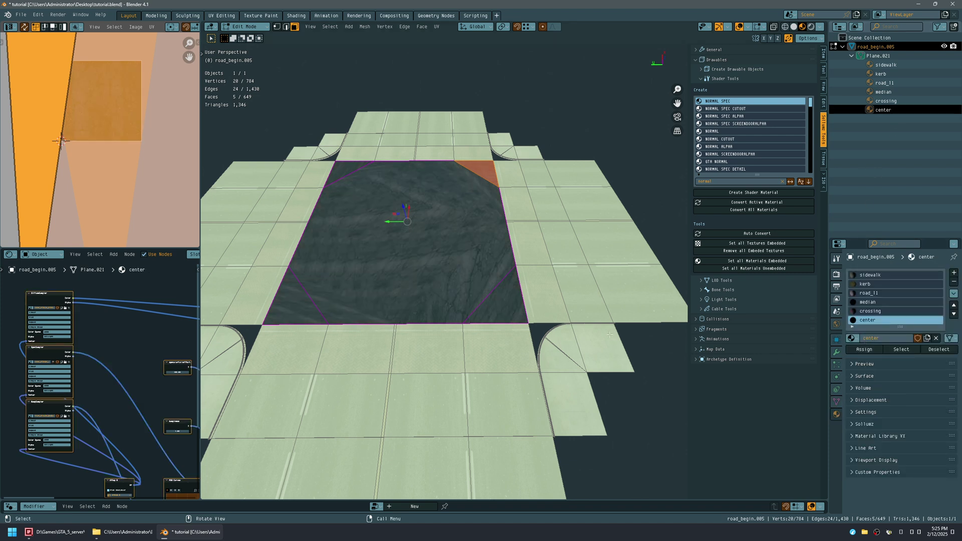
Step: Cube-project the UVs of the selected center faces and scale them up well beyond the texture bounds
left_click(822, 188)
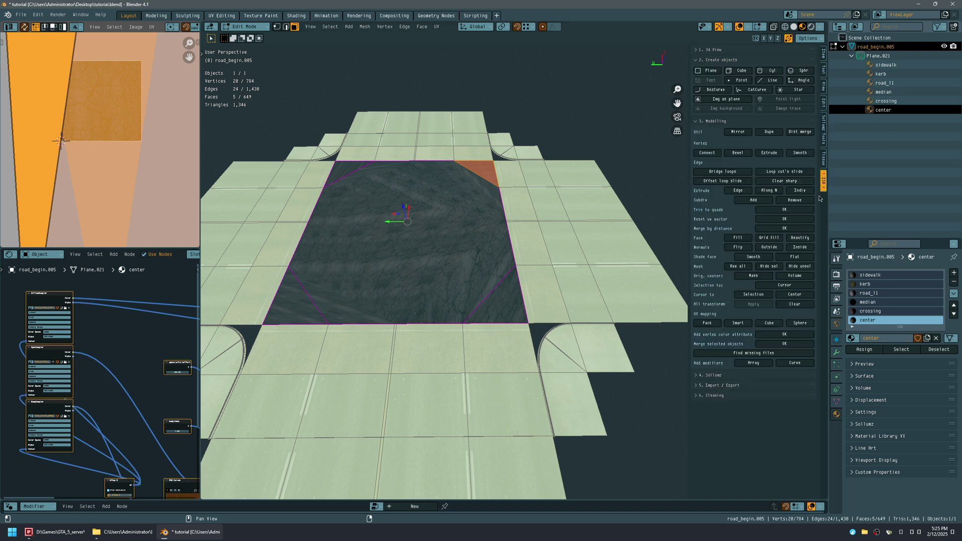
left_click(768, 324)
middle_click_drag(377, 269, 400, 266)
left_click(172, 185)
key("a")
key("s")
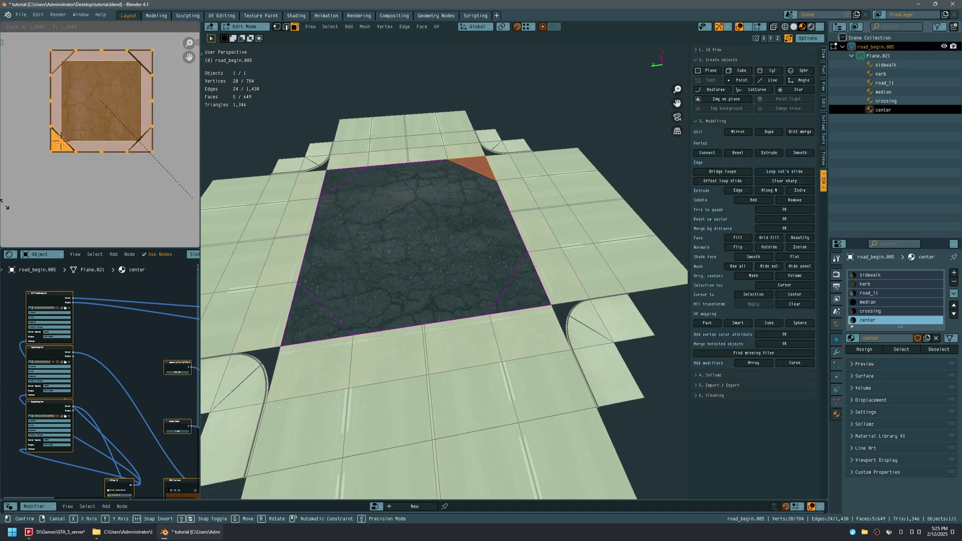
left_click(157, 145)
middle_click_drag(397, 215, 382, 275)
scroll(395, 236, "up", 5)
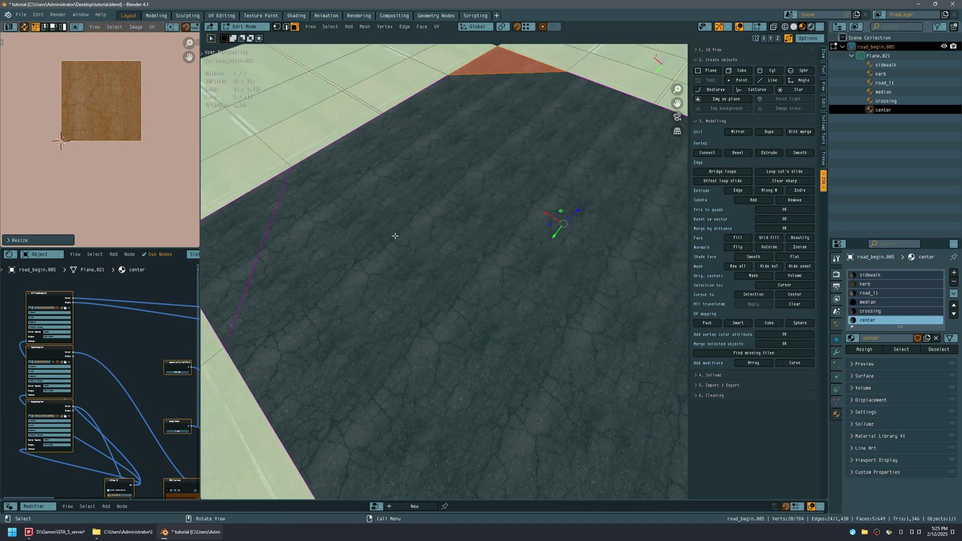
scroll(395, 235, "down", 6)
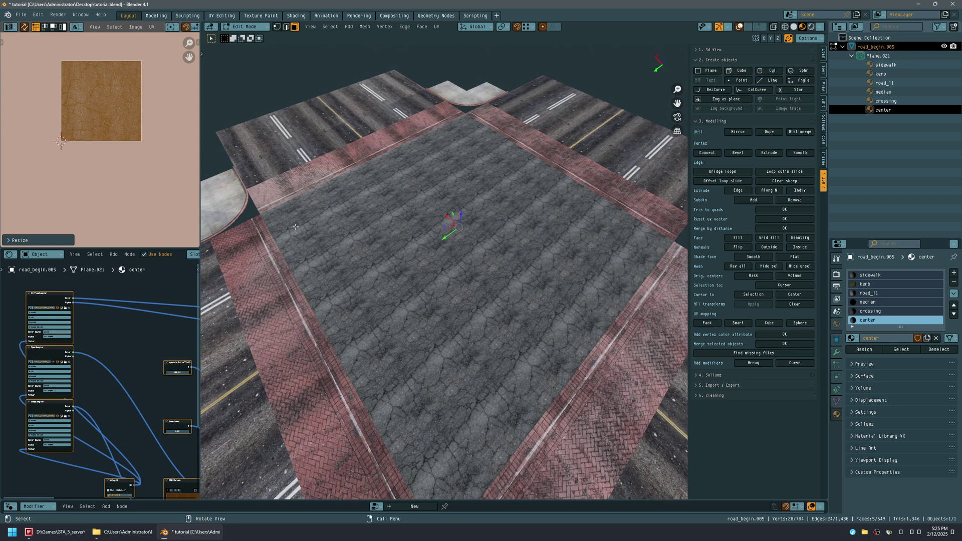
Step: Replace the DiffuseSampler image with 08_road.dds from the road_textures folder on the desktop
left_click(94, 330)
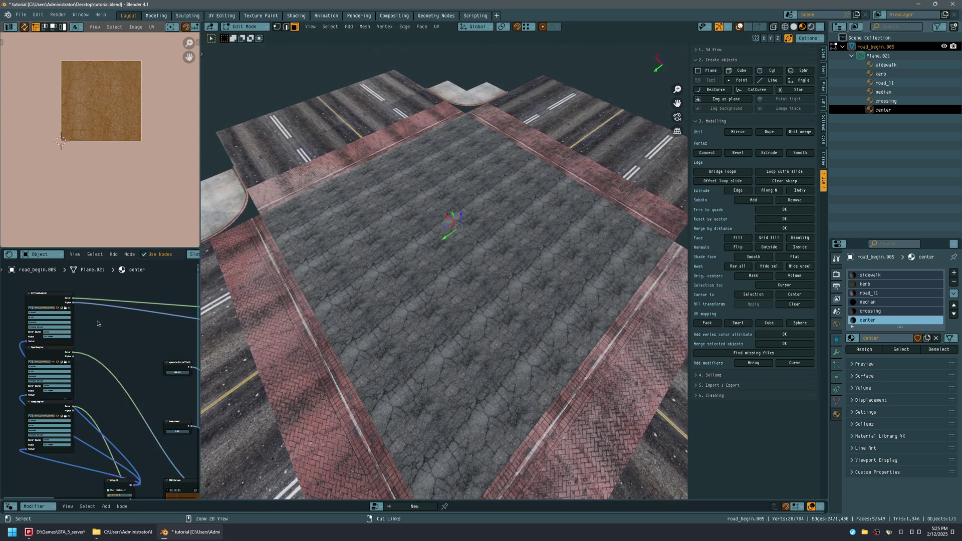
key("ctrl+space")
left_click(404, 134)
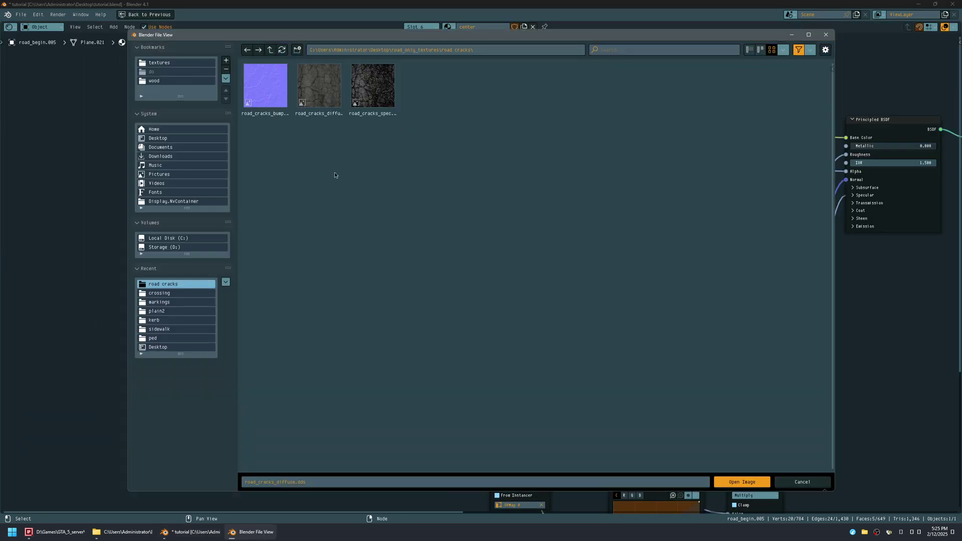
left_click(169, 141)
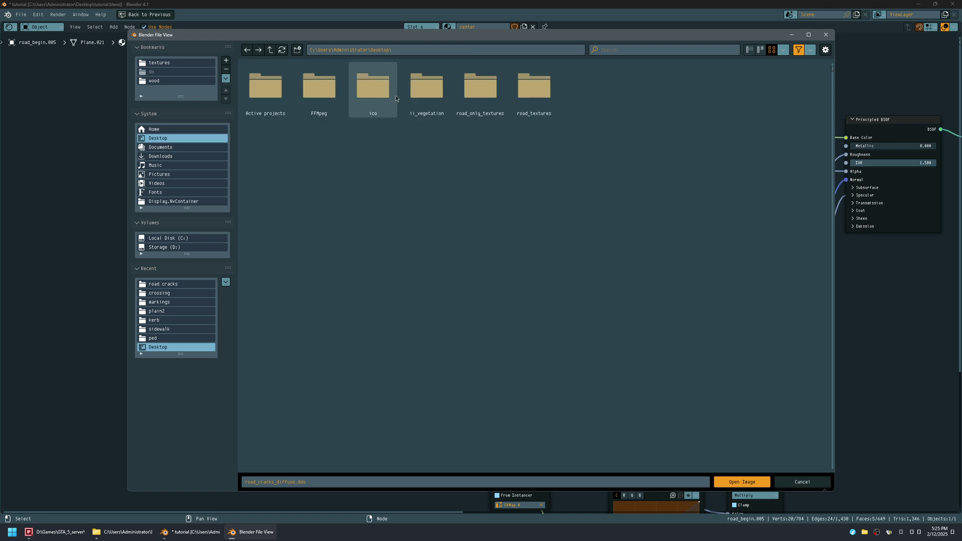
left_click(525, 92)
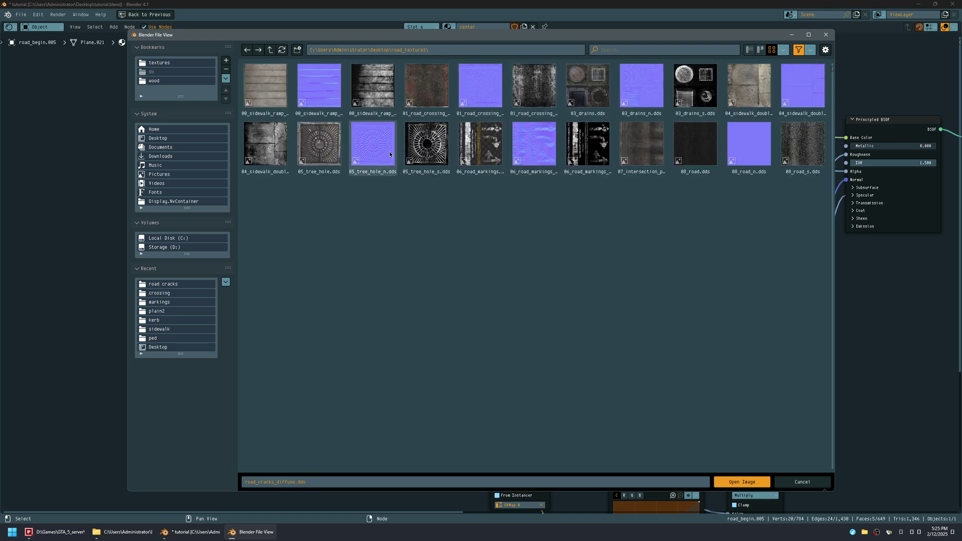
double_click(705, 149)
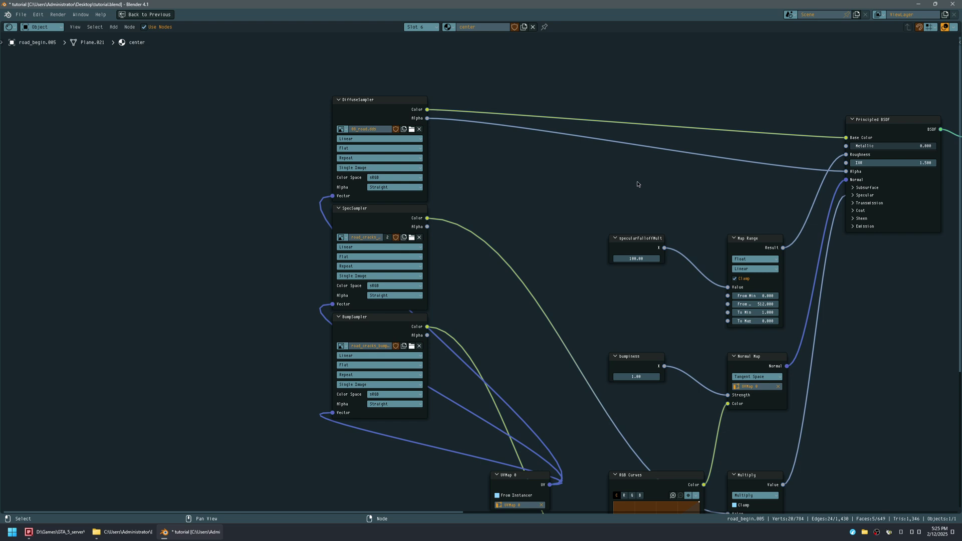
Step: Load the 07_intersection texture from road_textures into the SpecSampler node and 08_road_n.dds into the BumpSampler node
left_click(413, 239)
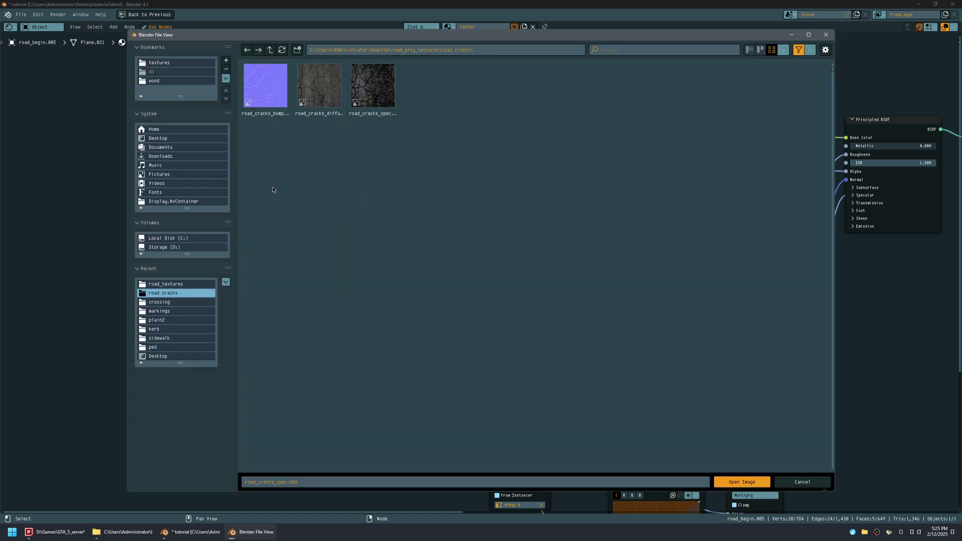
left_click(165, 284)
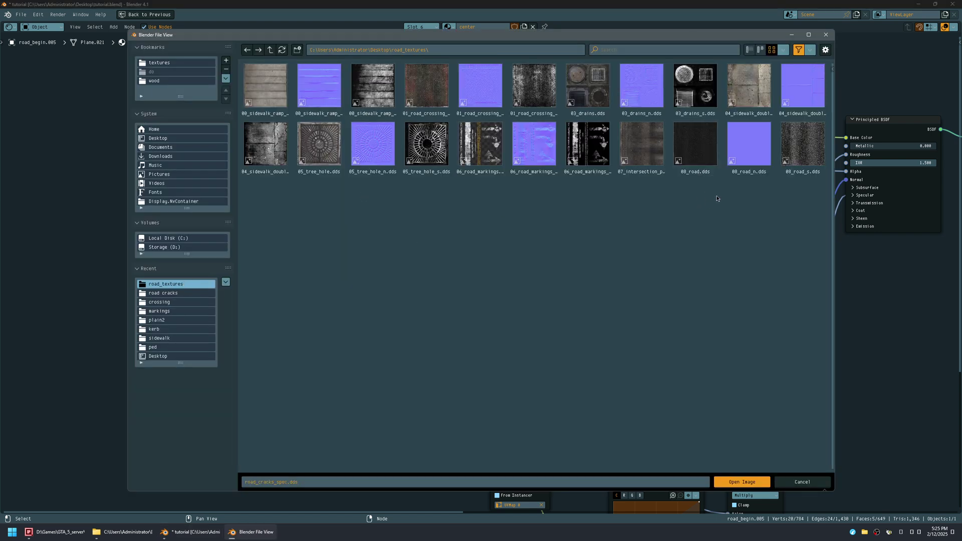
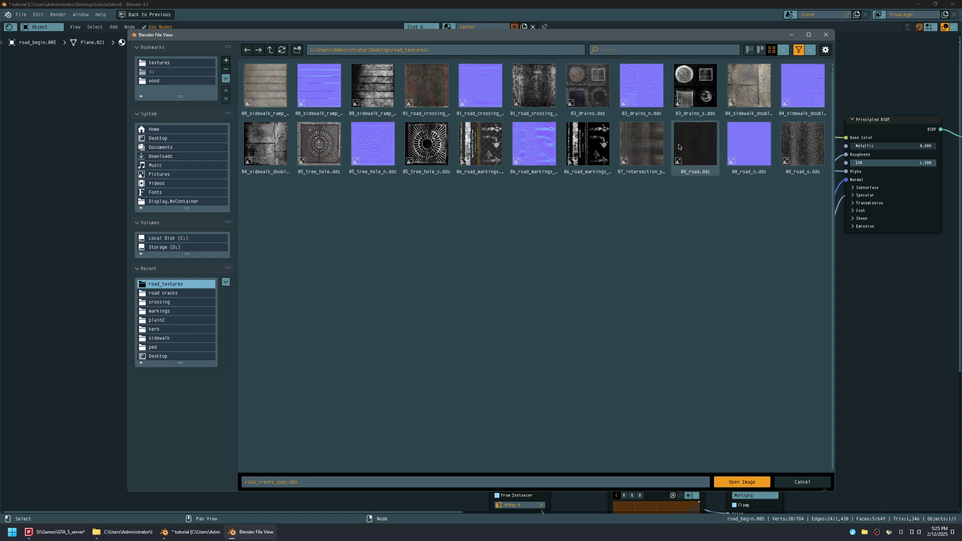
double_click(644, 150)
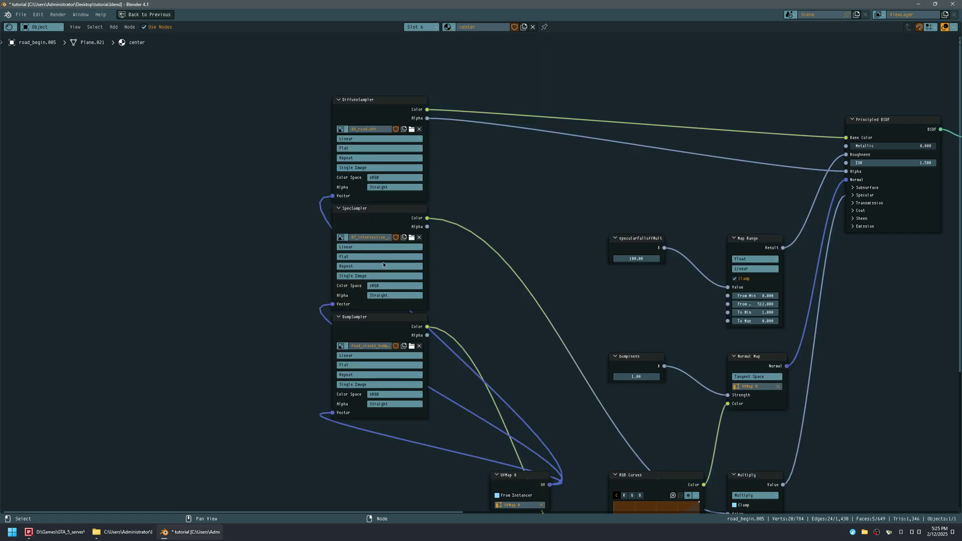
left_click(412, 346)
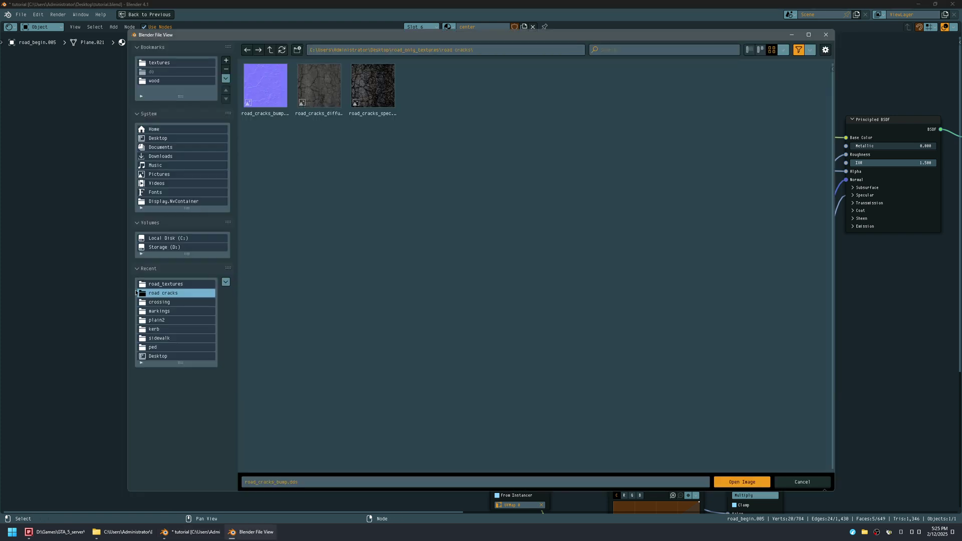
left_click(158, 284)
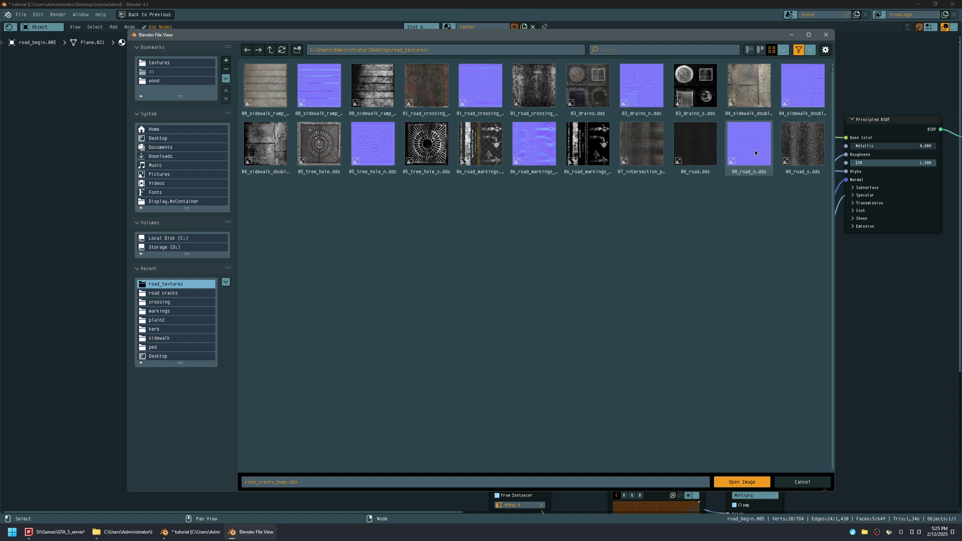
double_click(754, 146)
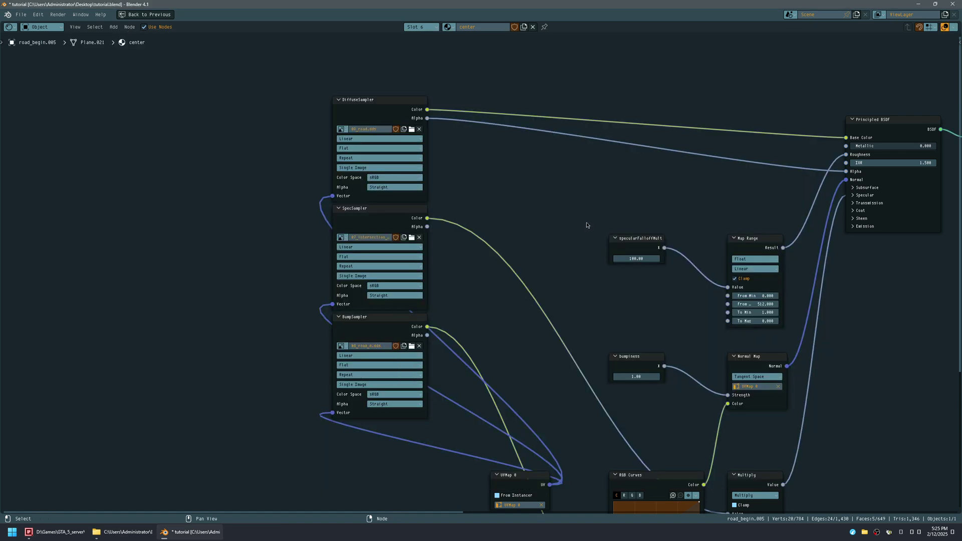
Step: Examine the retextured intersection center from several angles in a maximized 3D view and save the file
key("ctrl+space")
middle_click_drag(548, 221, 329, 176)
key("ctrl+space")
middle_click_drag(340, 141, 466, 221)
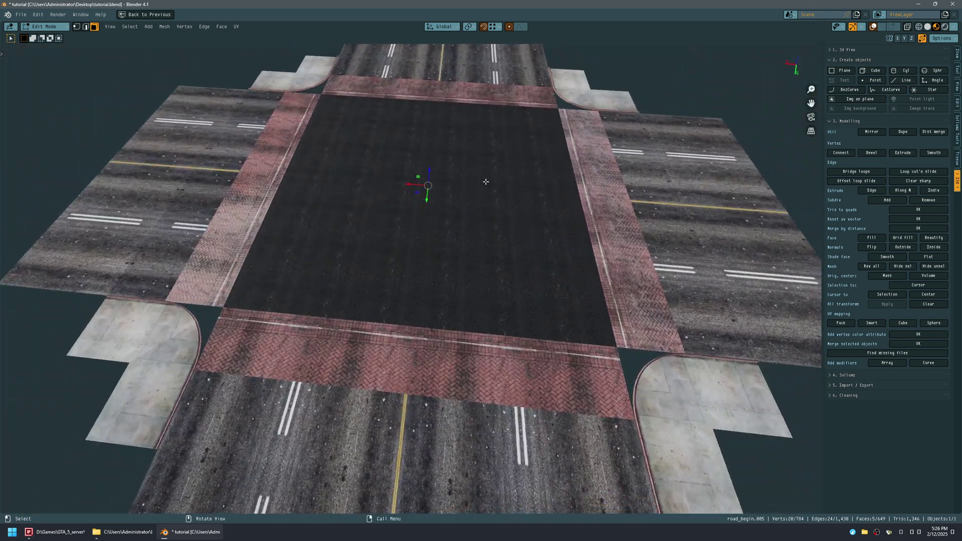
middle_click_drag(486, 181, 400, 166)
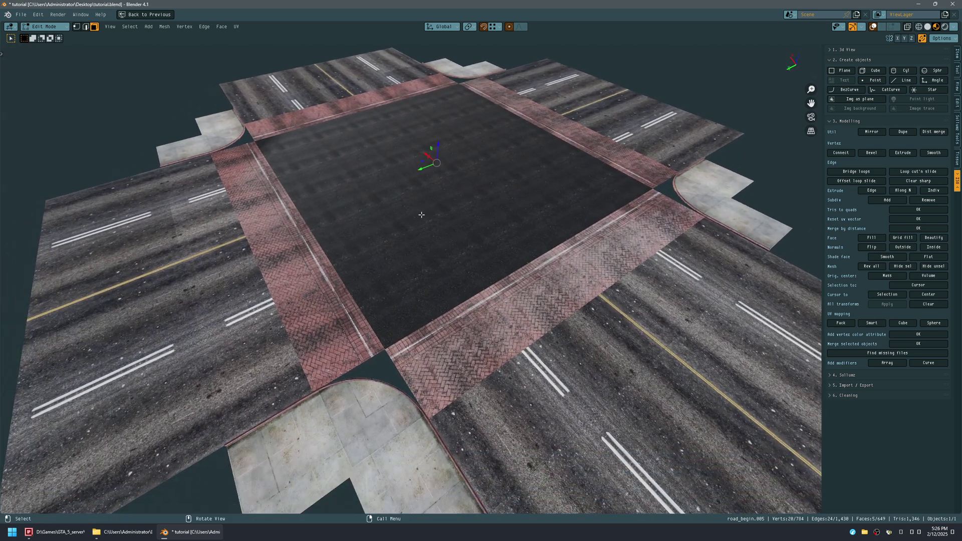
middle_click_drag(421, 215, 478, 203)
scroll(446, 195, "up", 5)
scroll(447, 194, "down", 4)
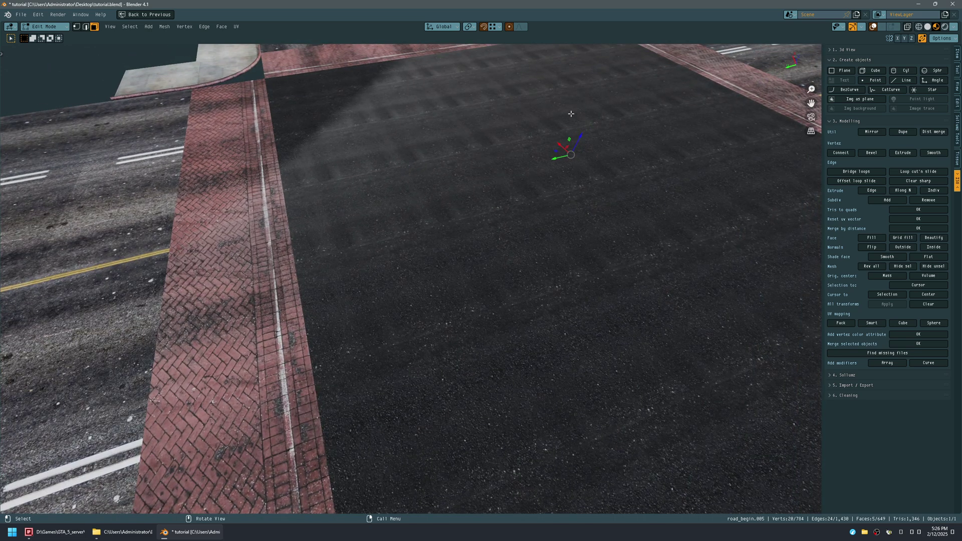
middle_click_drag(521, 145, 451, 160)
scroll(427, 145, "down", 3)
key("ctrl+s")
Step: Show the overlays and select the two crossing edges and the kerb edge loop around an open corner gap
middle_click_drag(409, 222, 471, 185)
scroll(472, 186, "up", 7)
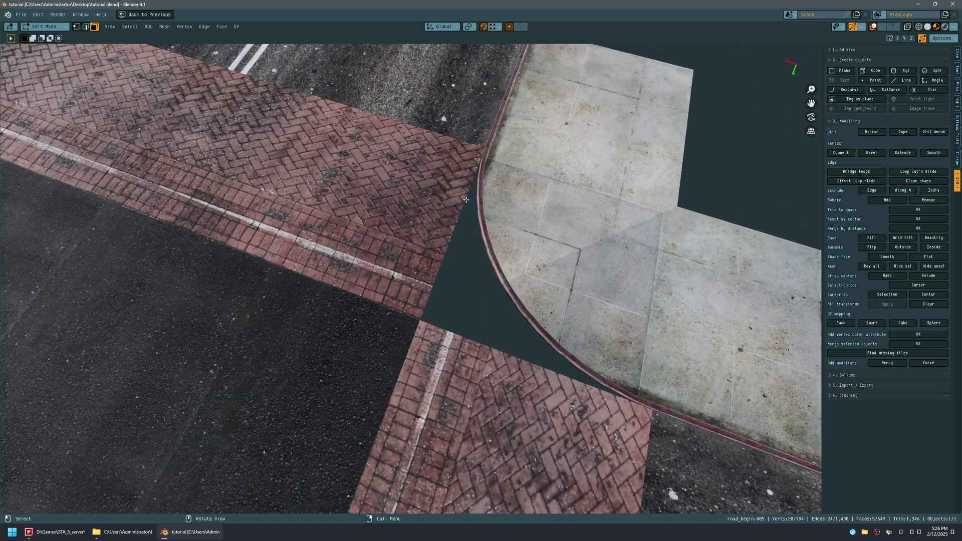
key("shift+alt+z")
left_click(441, 256)
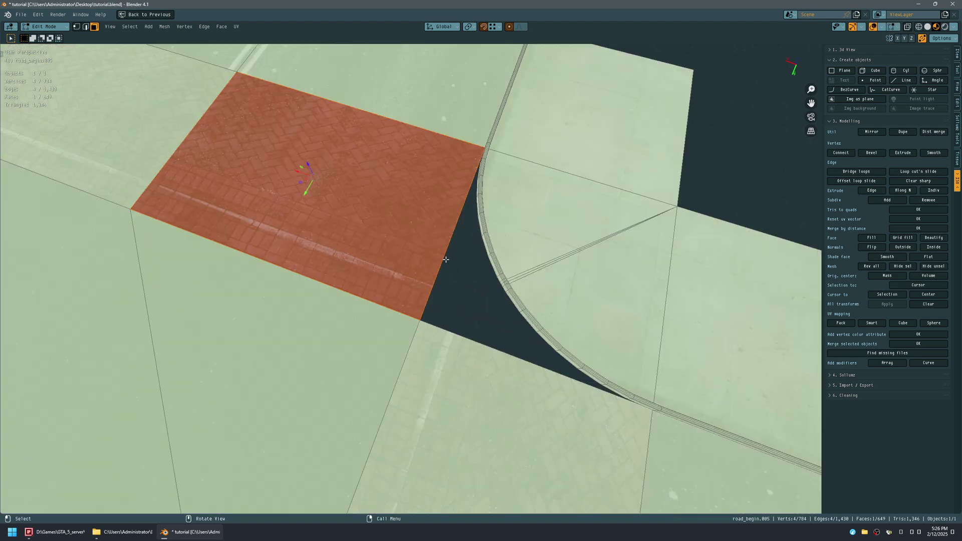
key("2")
left_click(446, 259)
left_click(441, 327, "shift")
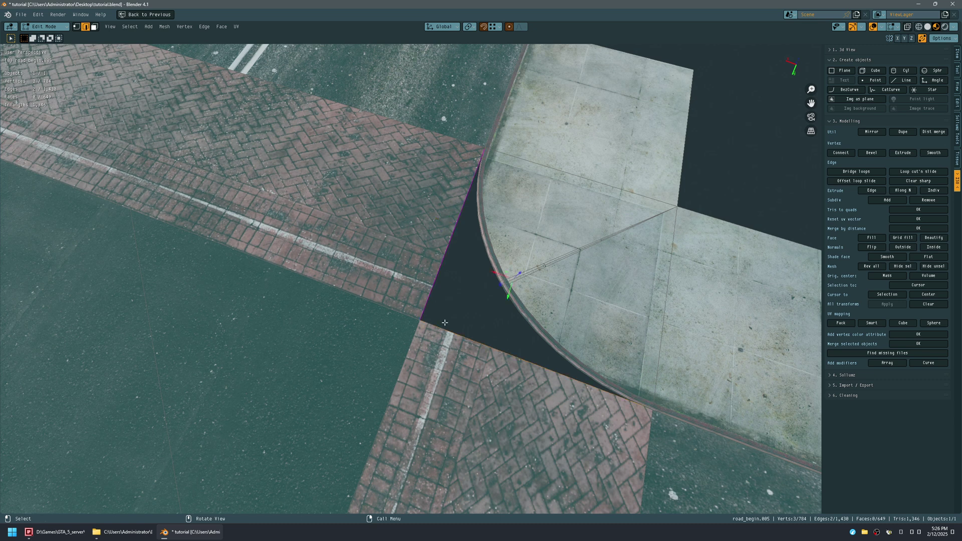
left_click(491, 281, "alt")
middle_click_drag(479, 279, 553, 243)
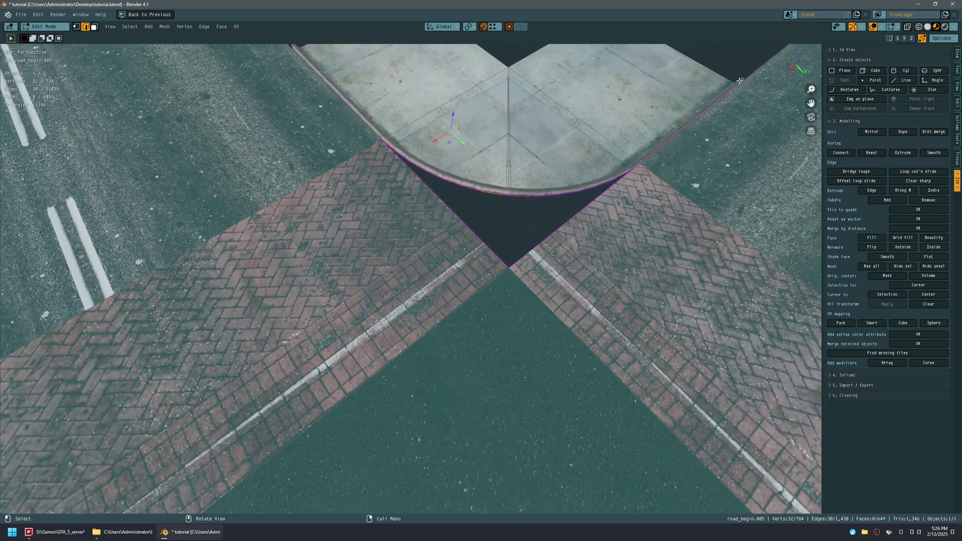
middle_click_drag(644, 163, 598, 189, "ctrl")
Step: Try to fill the corner gap with a face starting from the crossing edge beside the kerb, and undo the attempts
left_click(729, 96)
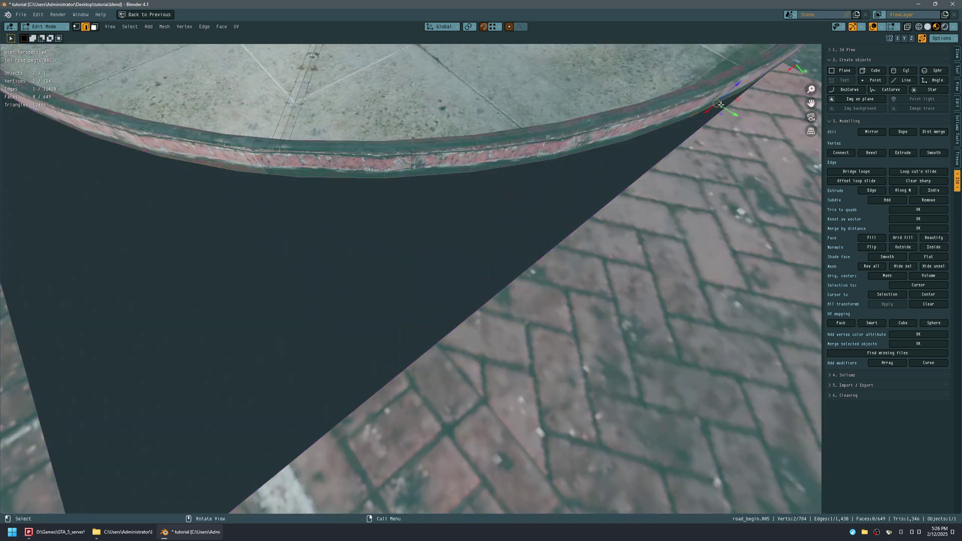
key("KP_Decimal")
left_click(524, 178, "shift")
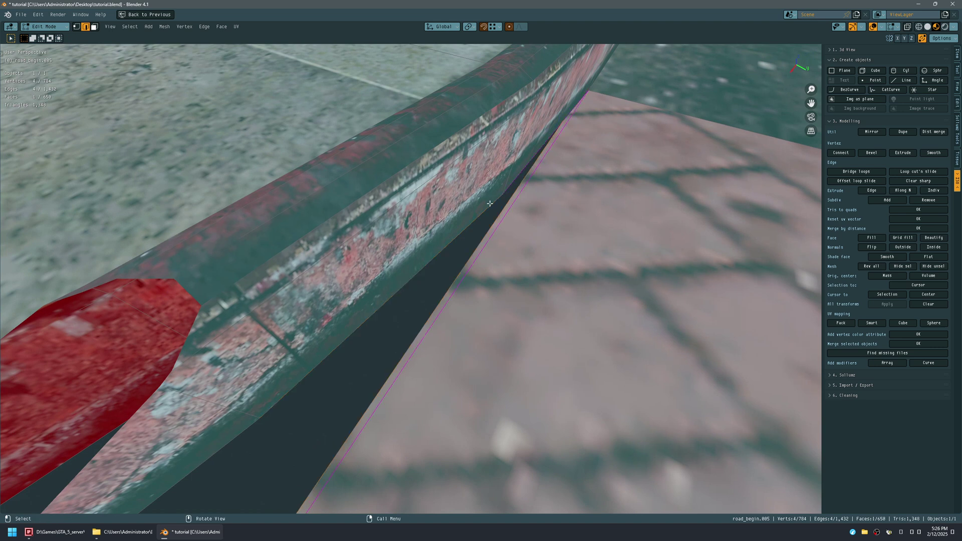
key("ctrl+z")
left_click(499, 217, "shift")
key("f")
middle_click_drag(499, 217, 601, 335)
key("ctrl+z")
key("ctrl+z")
Step: Try to fill the corner gap with one face, loop cut it, and move the new vertex horizontally to where the crossings meet
left_click(619, 374, "shift")
key("f")
middle_click_drag(618, 374, 520, 276)
key("ctrl+r")
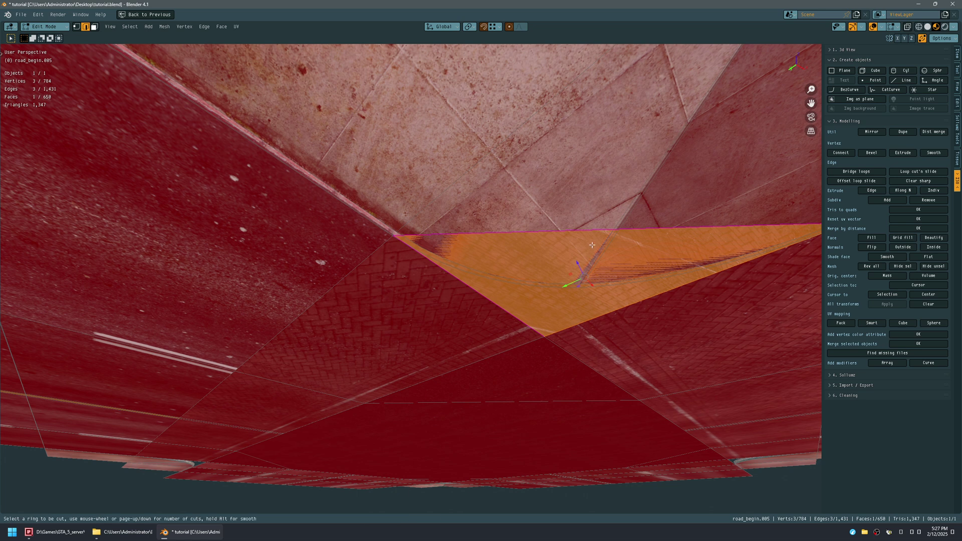
left_click(601, 229)
key("1")
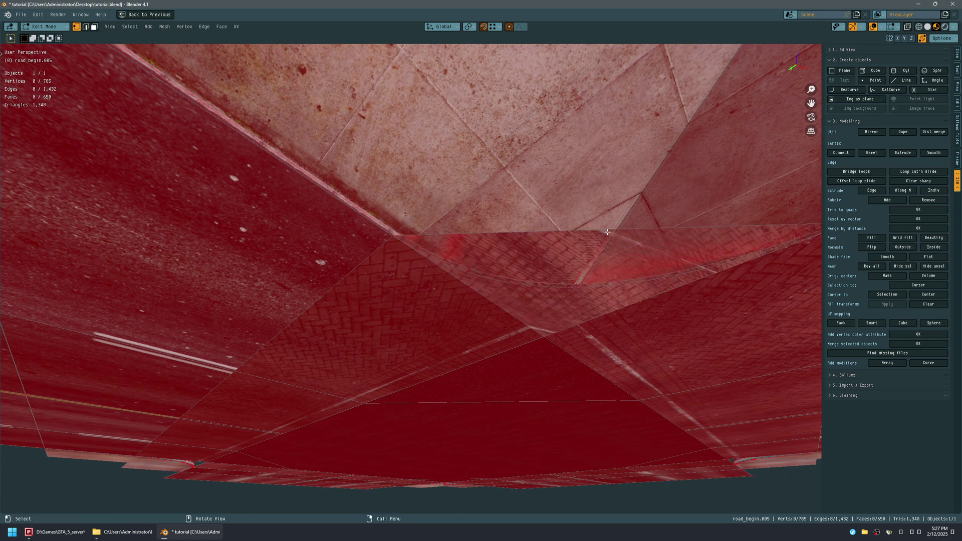
key("g")
key("shift+z")
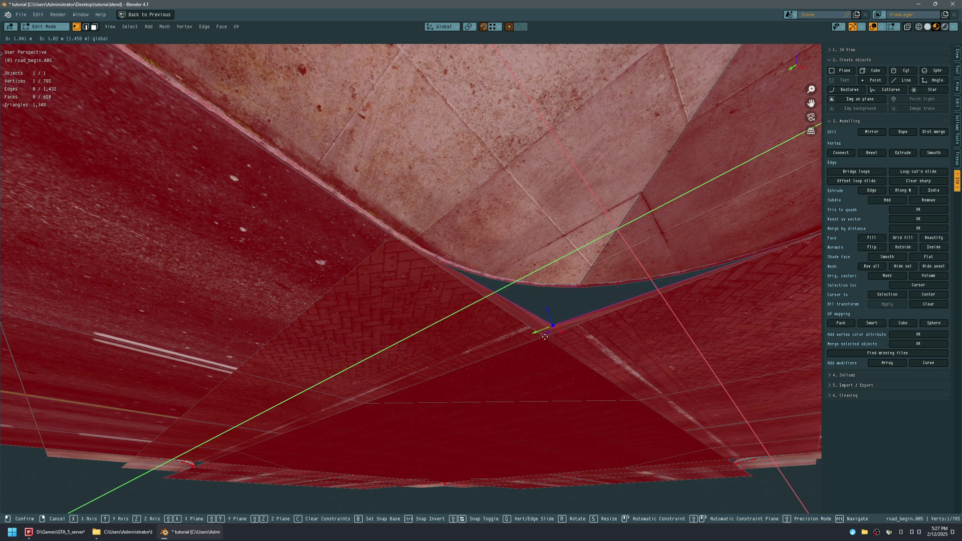
left_click(531, 336)
Step: Undo the vertex move, the loop cut and the single face spanning the corner gap
middle_click_drag(532, 336, 483, 191)
key("ctrl+z")
key("ctrl+z")
key("ctrl+z")
key("ctrl+z")
key("ctrl+z")
Step: Fill the corner gap with one face per crossing edge, each built from the nearest central kerb edge, plus a narrow strip between them
mouse_move(391, 272)
middle_mouse_down()
mouse_move(390, 280)
mouse_move(389, 265)
middle_mouse_up()
scroll(451, 210, "up", 5)
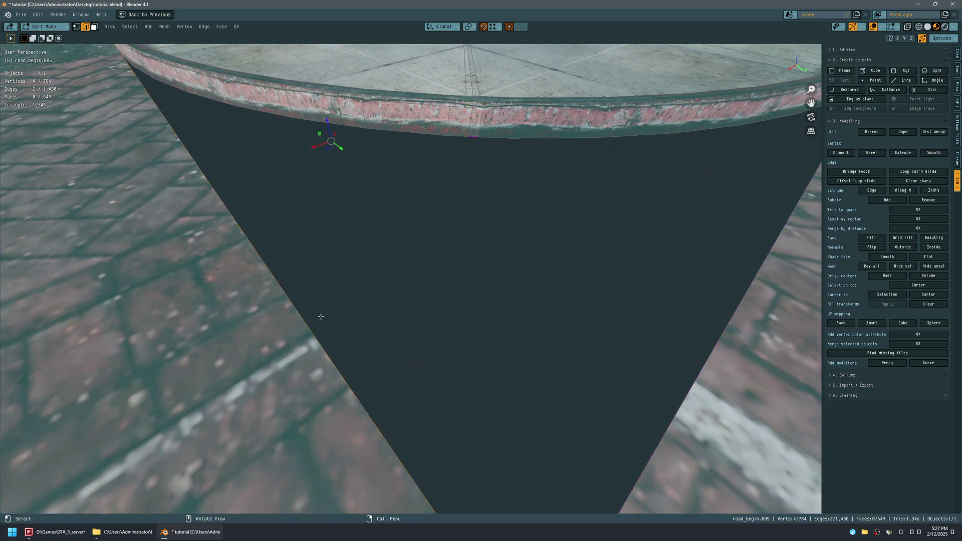
key("f")
left_click(489, 148)
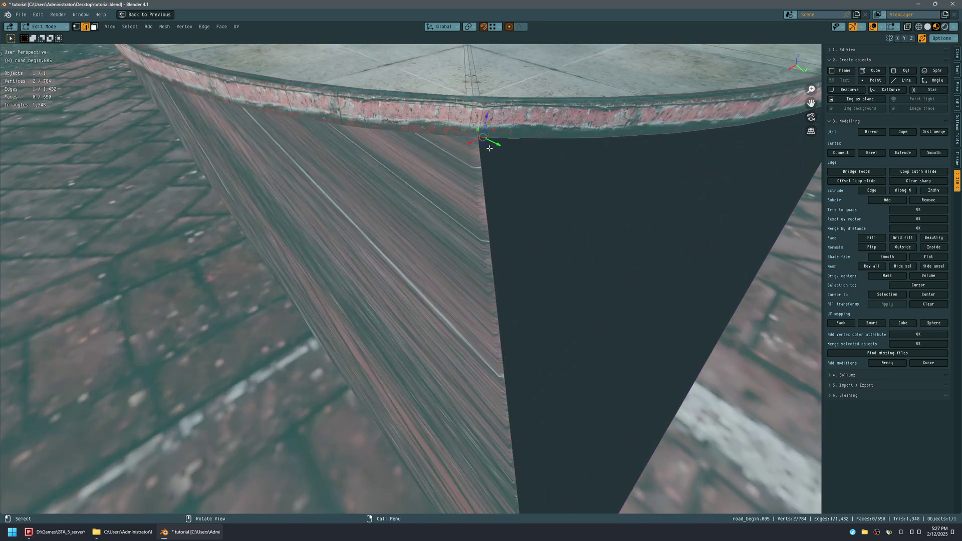
left_click(657, 441, "shift")
key("f")
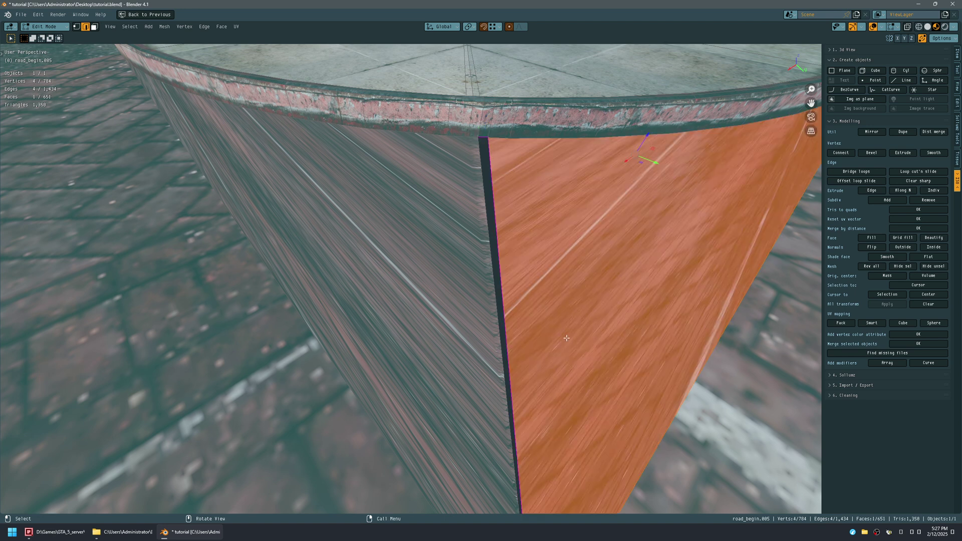
left_click(501, 245)
left_click(487, 254, "shift")
key("f")
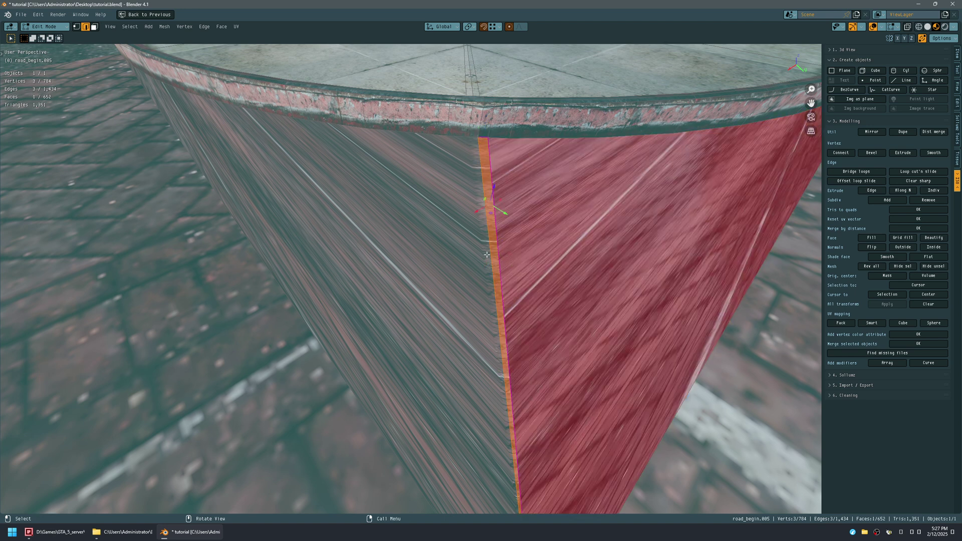
Step: Examine how the new corner faces meet the curved kerb from several angles
scroll(489, 255, "down", 10)
middle_click_drag(492, 261, 300, 246, "shift")
middle_click_drag(393, 255, 550, 254)
key("shift+alt+z")
key("shift+alt+z")
middle_click_drag(425, 362, 376, 326)
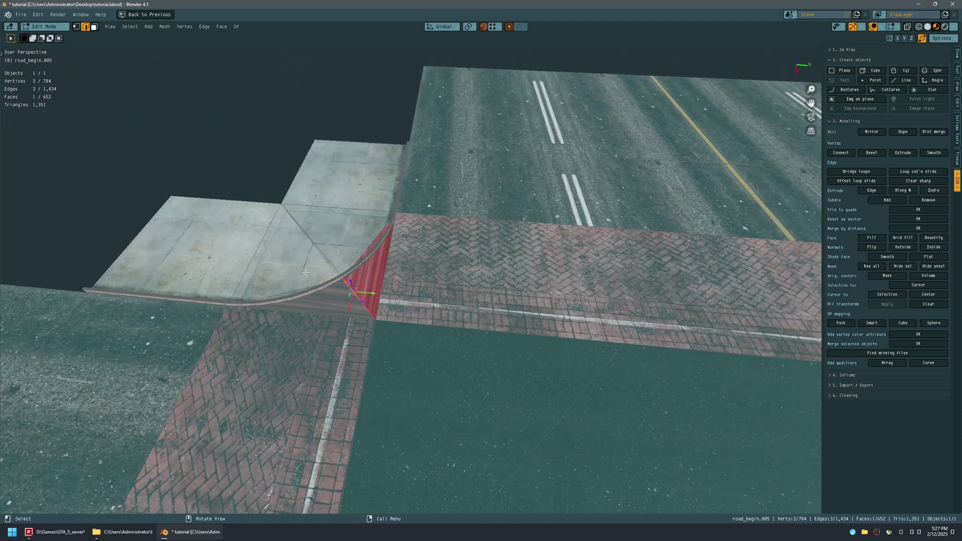
scroll(332, 336, "up", 4)
mouse_move(397, 234)
middle_mouse_down()
mouse_move(419, 233)
mouse_move(408, 233)
middle_mouse_up()
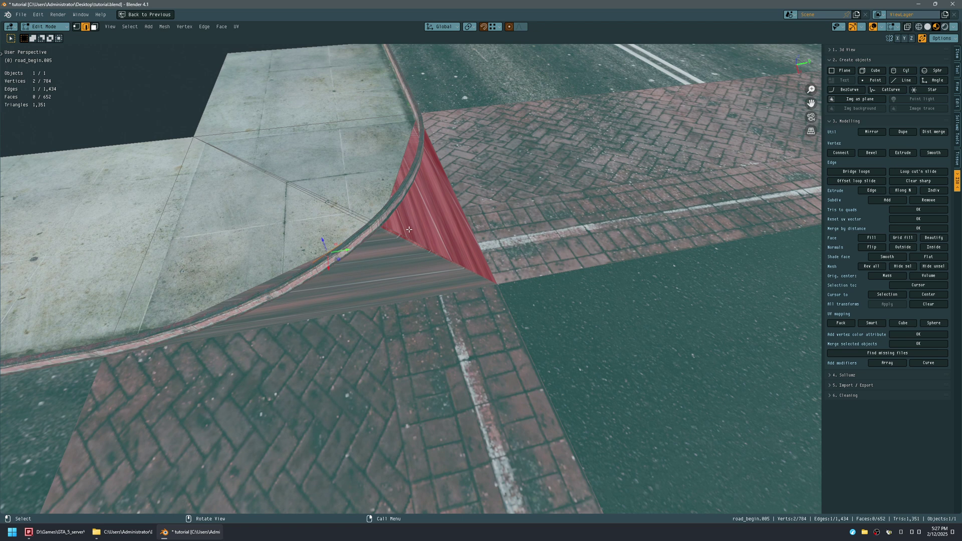
Step: Flip the normals of the red-tinted face in the corner fill
key("3")
left_click(399, 231, "shift")
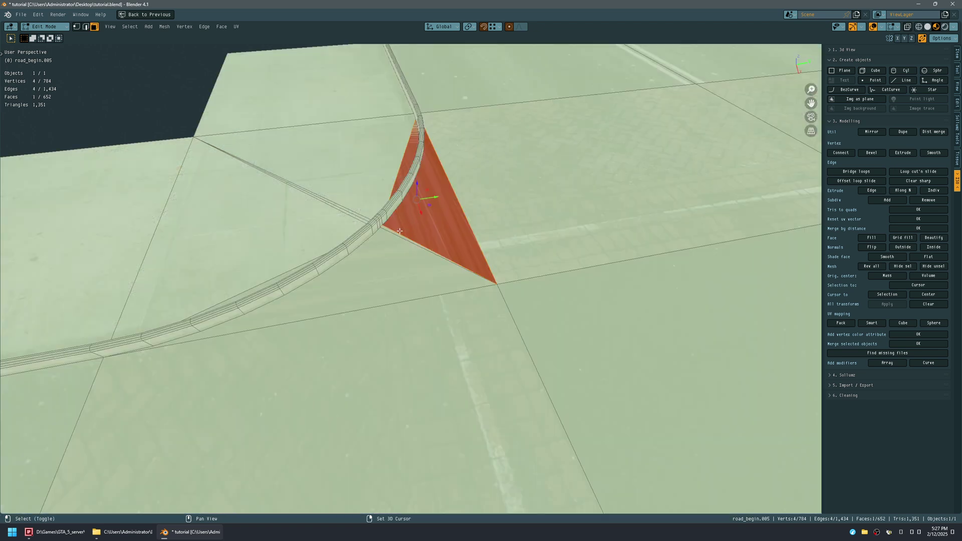
left_click(396, 233, "shift")
key("alt+n")
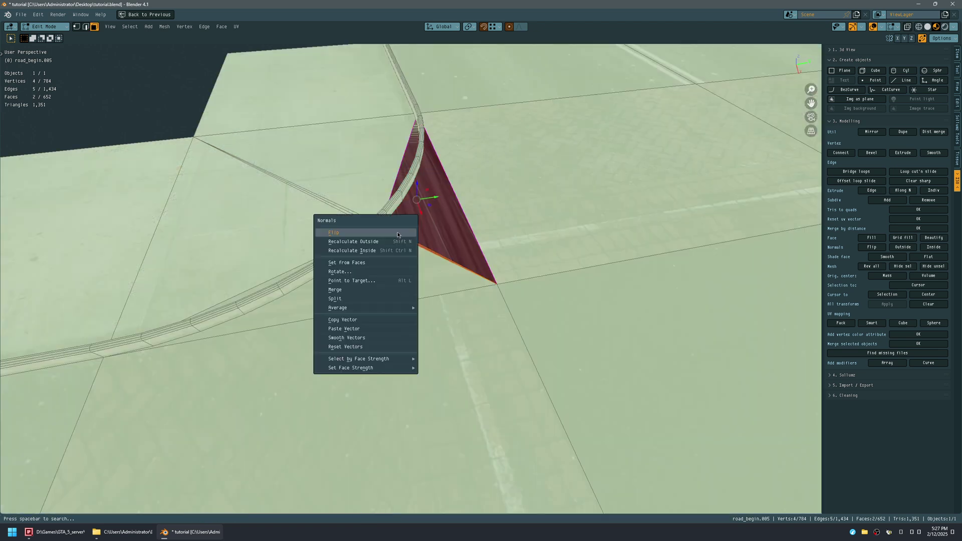
left_click(397, 232)
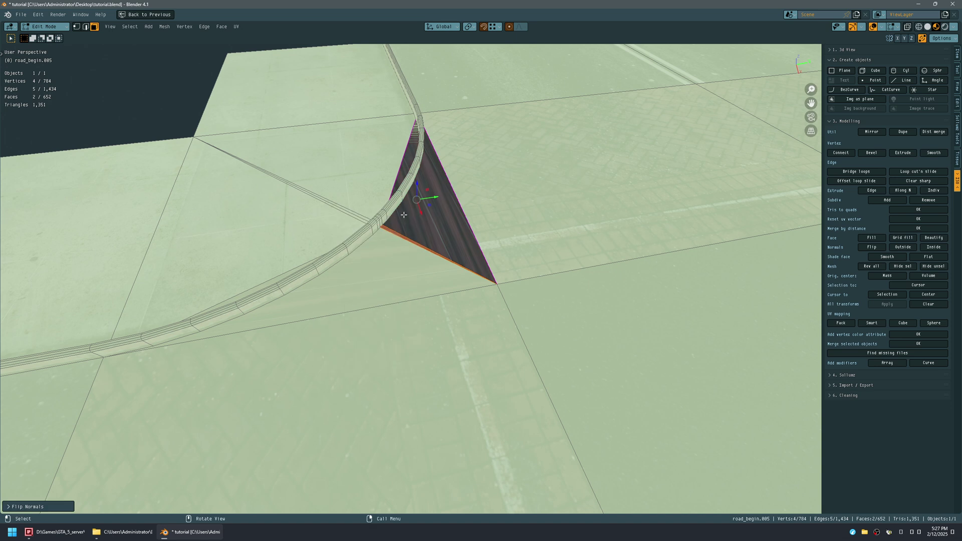
key("ctrl+z")
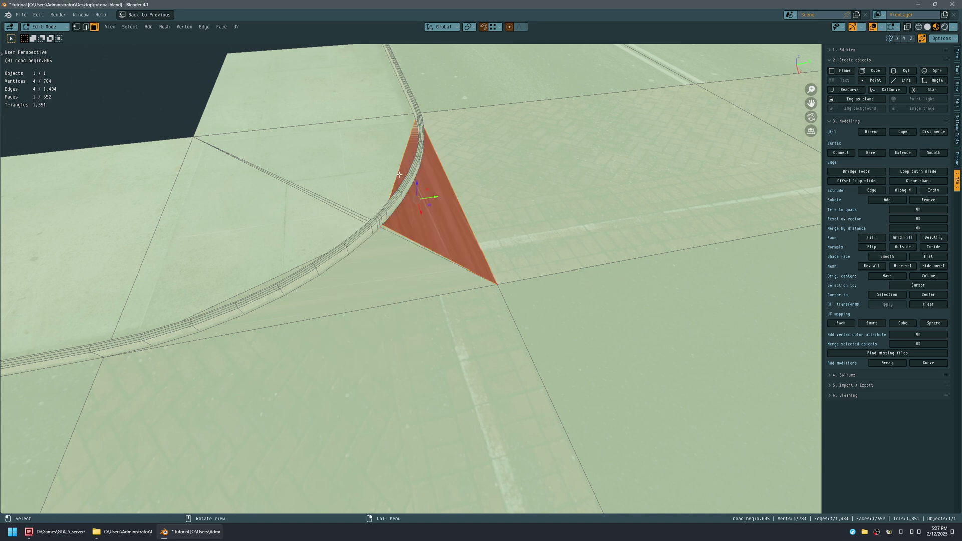
Step: Add a loop cut to the corner fill and move its kerb-side vertex along the Y axis toward the kerb curve
key("ctrl+r")
left_click(398, 169)
left_click(399, 169)
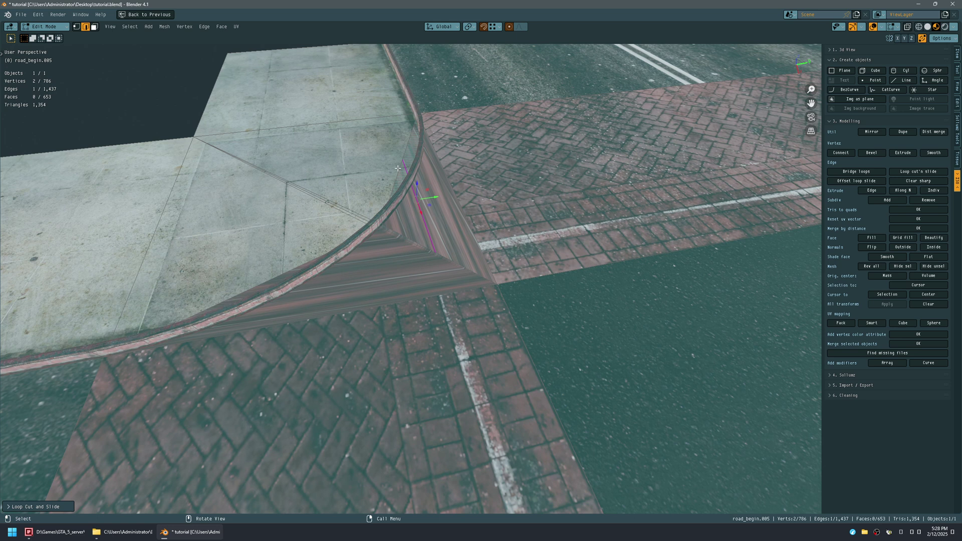
key("1")
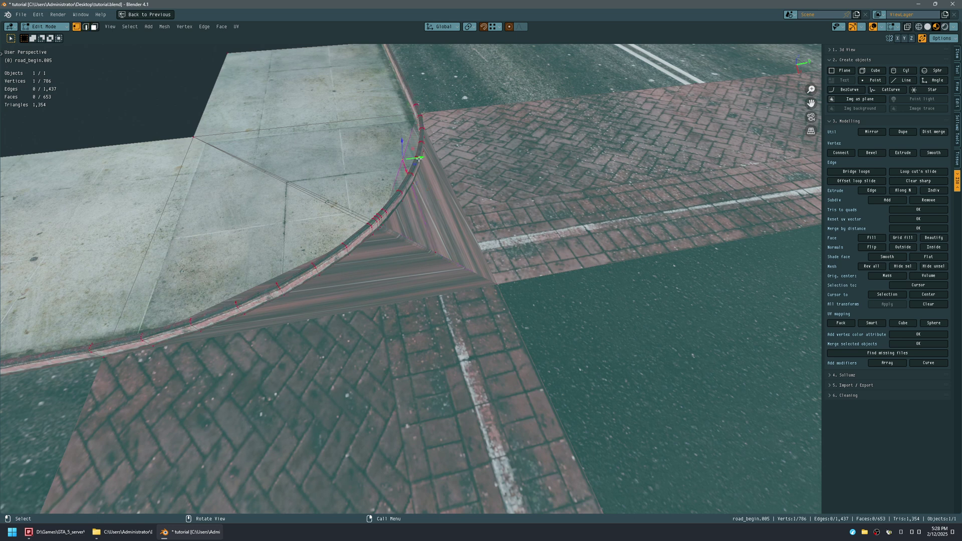
key("g")
key("y")
left_click_drag(443, 159, 438, 159)
Step: Add a second loop cut across the corner fill and move its end vertices to follow the kerb curve
key("ctrl+r")
left_click(271, 278)
left_click(269, 279)
left_click(266, 283)
middle_click_drag(266, 283, 363, 291)
left_click_drag(454, 249, 502, 221)
middle_click_drag(502, 221, 459, 312)
left_click_drag(465, 325, 440, 310)
middle_click_drag(440, 310, 469, 273)
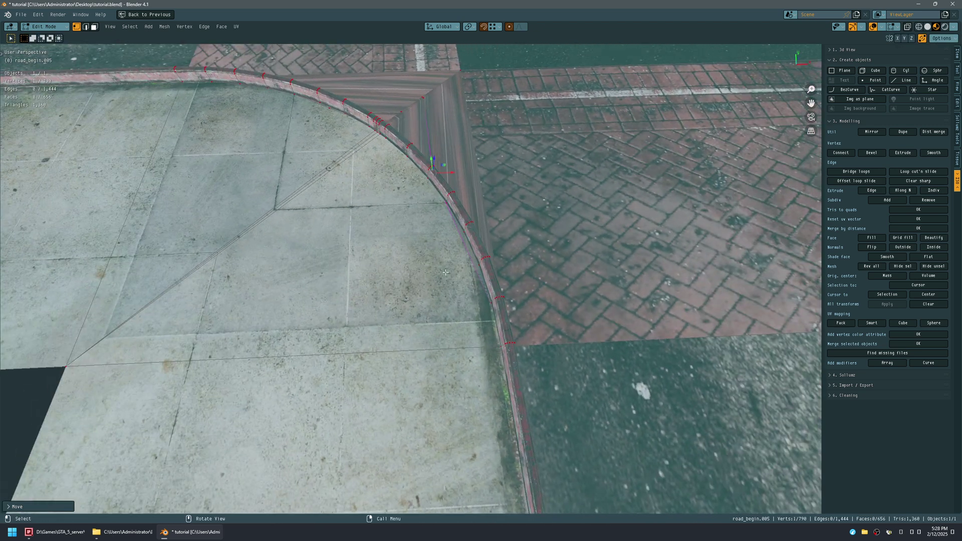
Step: Add a third loop cut across the corner fill, move its end vertex toward the kerb, and save the file
right_click(472, 246, "ctrl")
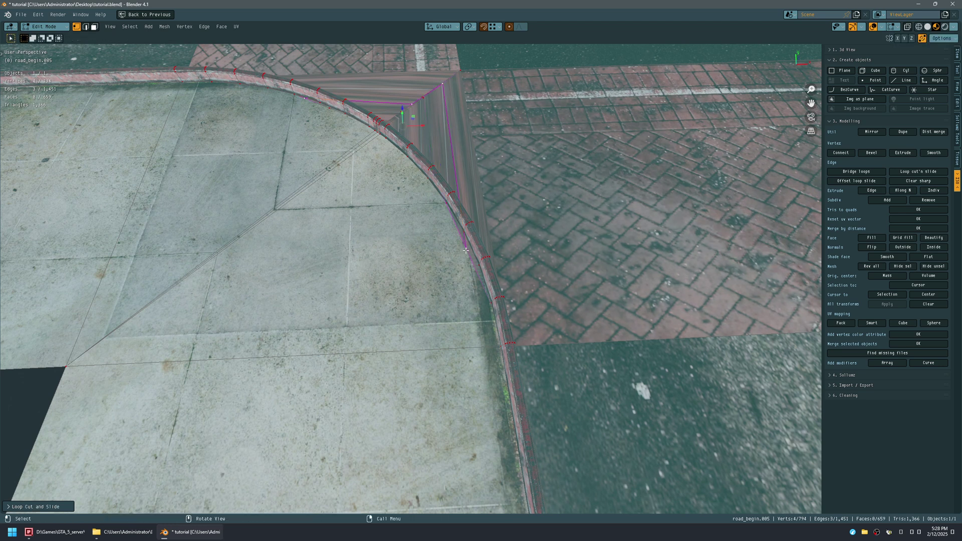
left_click_drag(478, 246, 486, 246)
middle_click_drag(486, 246, 431, 198)
key("ctrl+s")
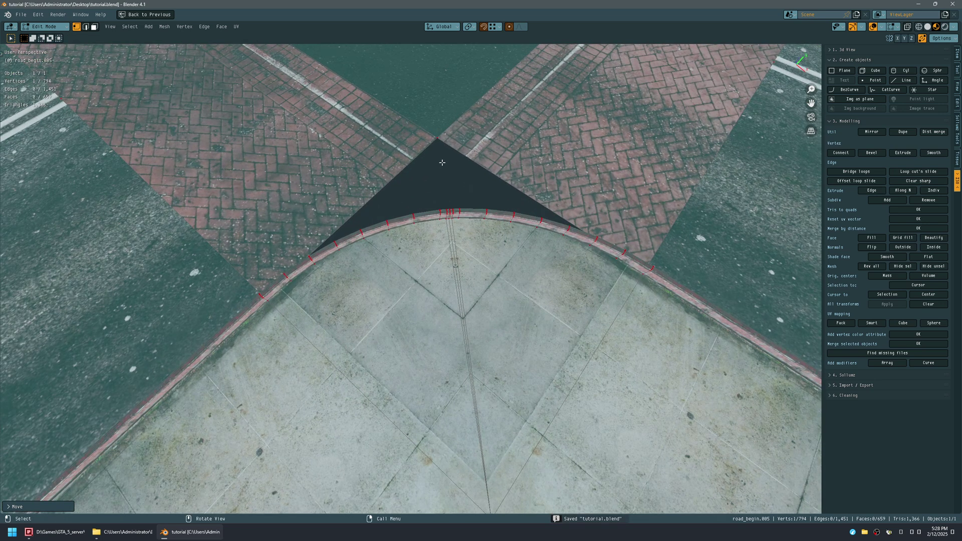
Step: Fill the second corner gap with two faces between the kerb and crossing edges and a narrow strip joining them
key("2")
middle_click_drag(435, 207, 388, 331)
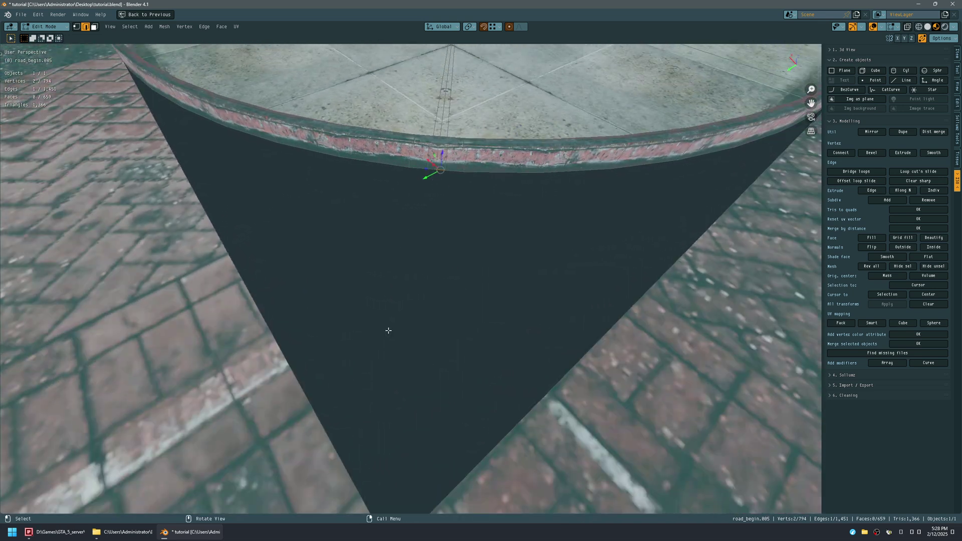
key("f")
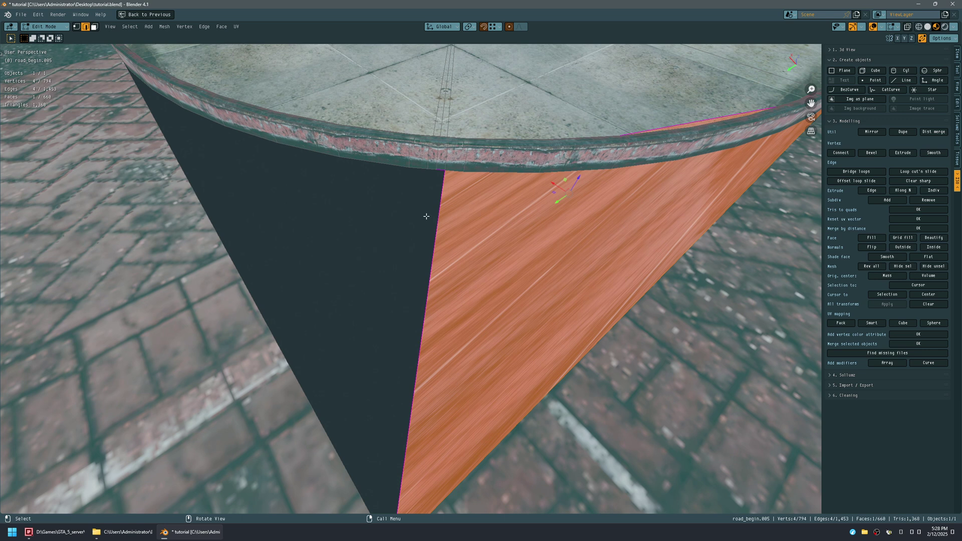
left_click(431, 171)
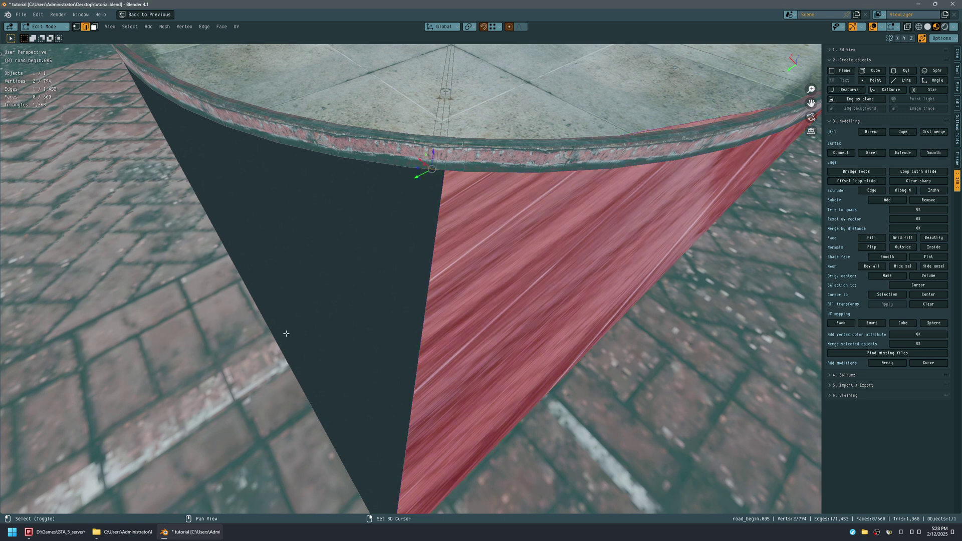
left_click(275, 345, "shift")
key("f")
left_click(422, 248)
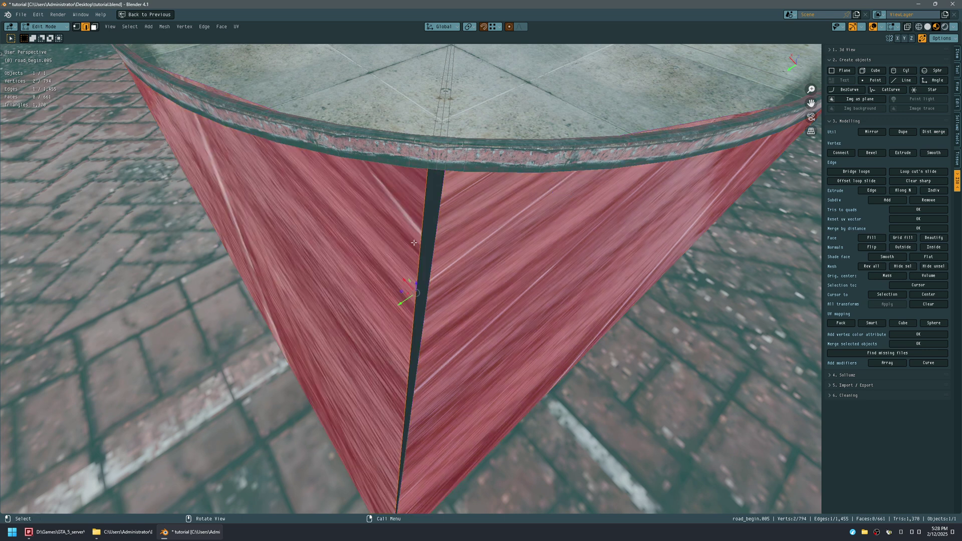
left_click(440, 246, "shift")
key("f")
Step: Select the three red-tinted faces filling the second corner, flip their normals, and save the file
left_click(440, 247)
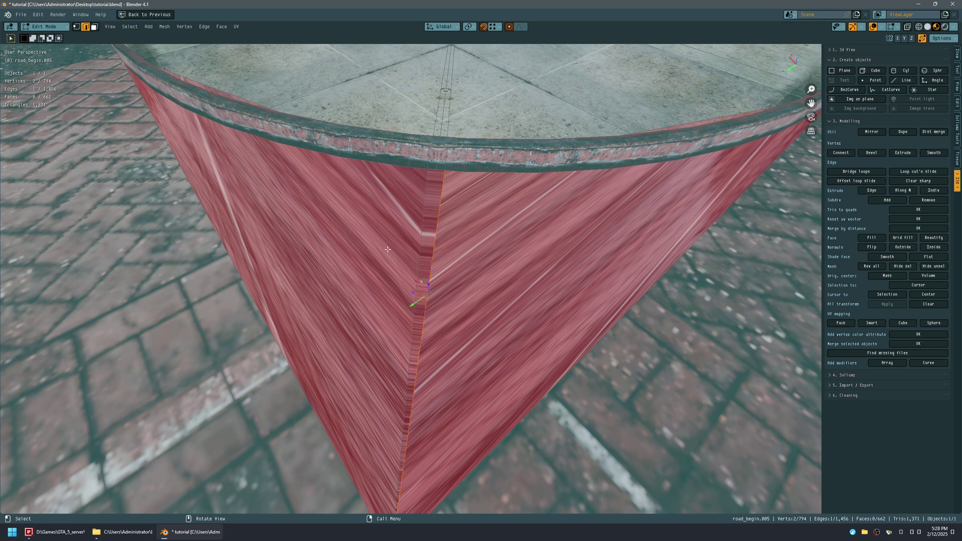
left_click(470, 280, "shift")
key("3")
key("alt+z")
left_click_drag(464, 284, 445, 289)
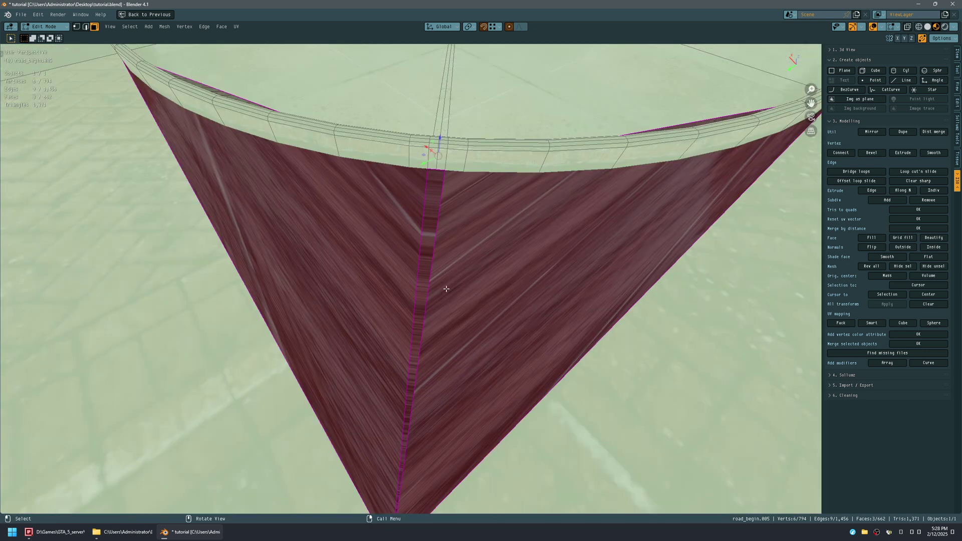
key("alt+z")
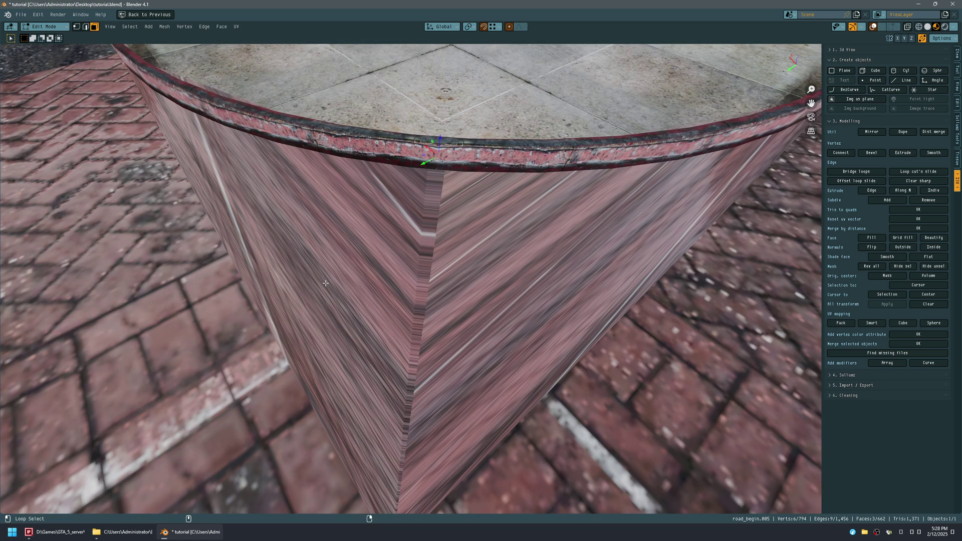
key("alt+z")
middle_click_drag(322, 281, 366, 253)
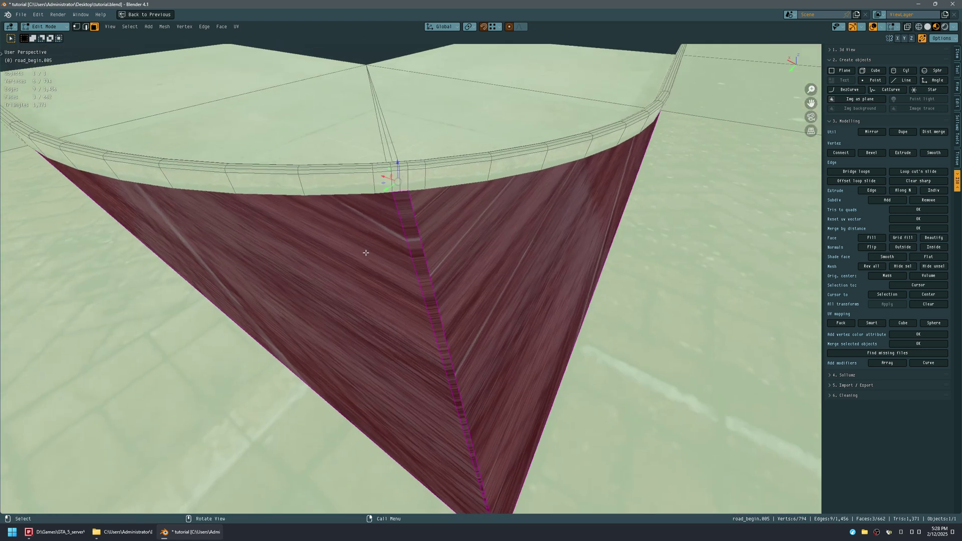
right_click(467, 278)
left_click(466, 276)
key("ctrl+s")
Step: Leave Edit Mode and look over the filled corner and its adjoining crossings
key("Tab")
scroll(453, 279, "down", 3)
middle_click_drag(446, 279, 508, 303, "shift")
scroll(508, 300, "down", 3)
scroll(471, 248, "down", 3)
middle_click_drag(436, 227, 456, 182)
scroll(584, 199, "up", 2)
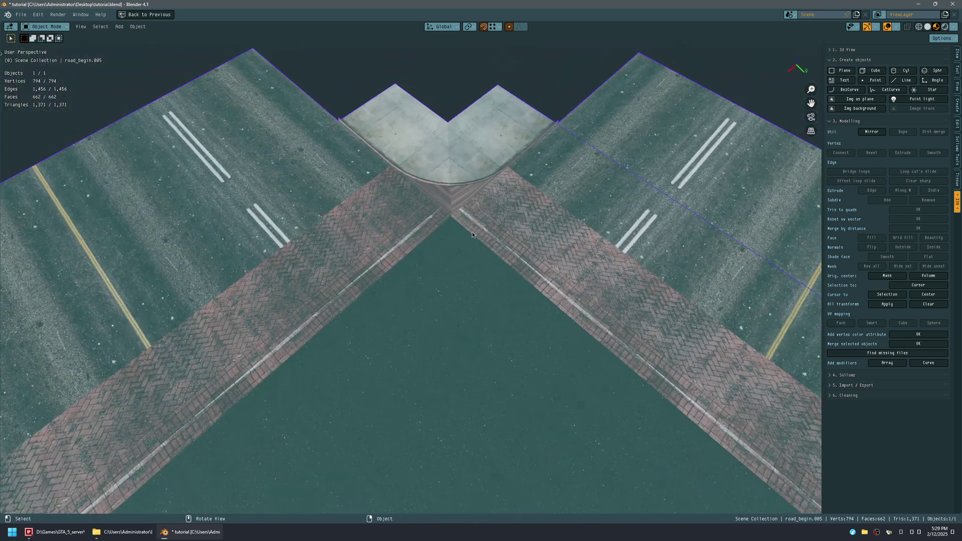
Step: Return to Edit Mode and move the fill vertex at the small opening under the kerb onto the kerb's lower edge
key("Tab")
left_click(457, 183)
key("KP_Decimal")
scroll(443, 205, "down", 12)
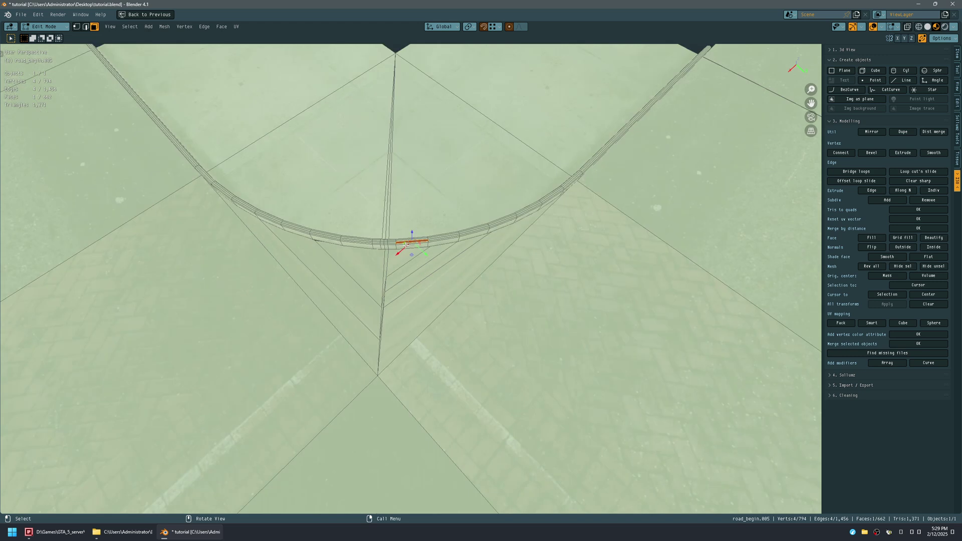
scroll(406, 245, "down", 6)
middle_click_drag(406, 245, 533, 231)
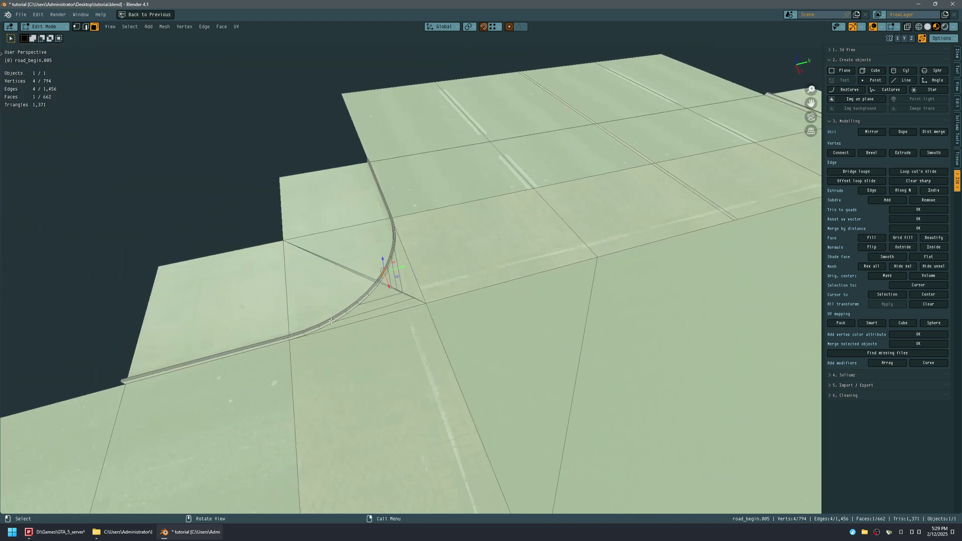
scroll(331, 323, "up", 8)
middle_click_drag(350, 302, 298, 227)
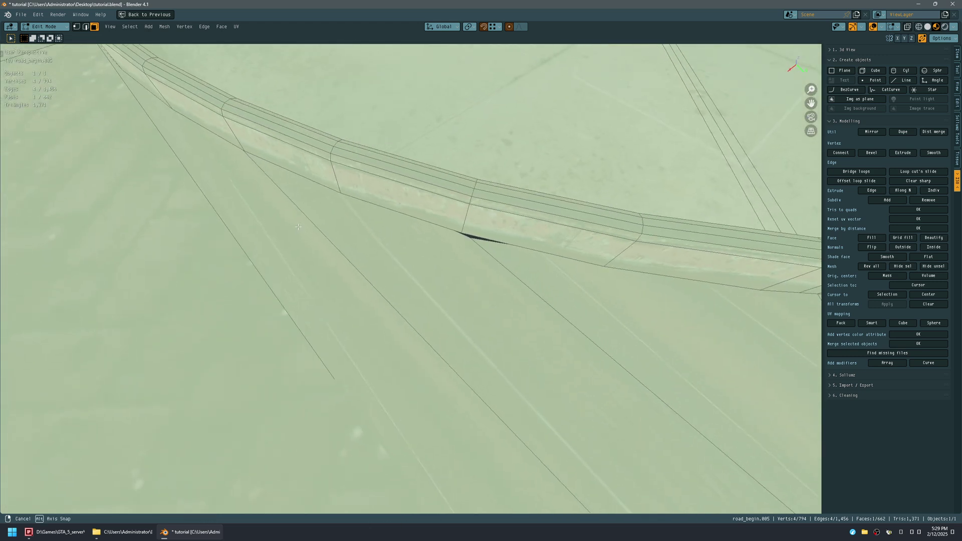
key("1")
left_click_drag(457, 248, 463, 244)
Step: Fill the third corner gap with a face toward each crossing edge and a narrow strip down the middle
scroll(446, 275, "down", 12)
middle_click_drag(446, 278, 395, 221)
scroll(426, 227, "up", 10)
key("2")
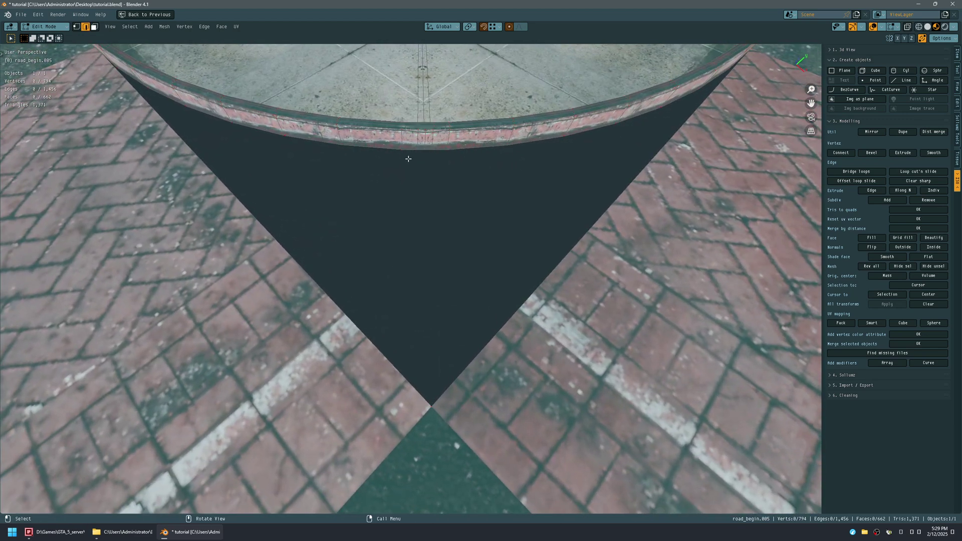
left_click(408, 152)
left_click(343, 304, "shift")
key("f")
left_click(430, 151)
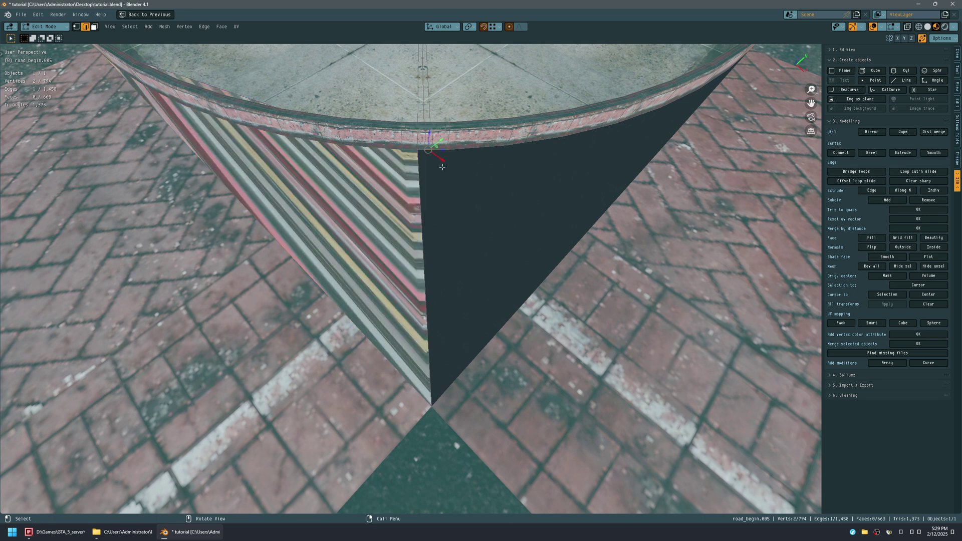
left_click(502, 325, "shift")
key("f")
left_click(430, 249)
left_click(423, 245, "shift")
key("f")
Step: Leave Edit Mode and examine the filled corners across the intersection and the remaining open corner gap
key("Tab")
scroll(372, 290, "down", 6)
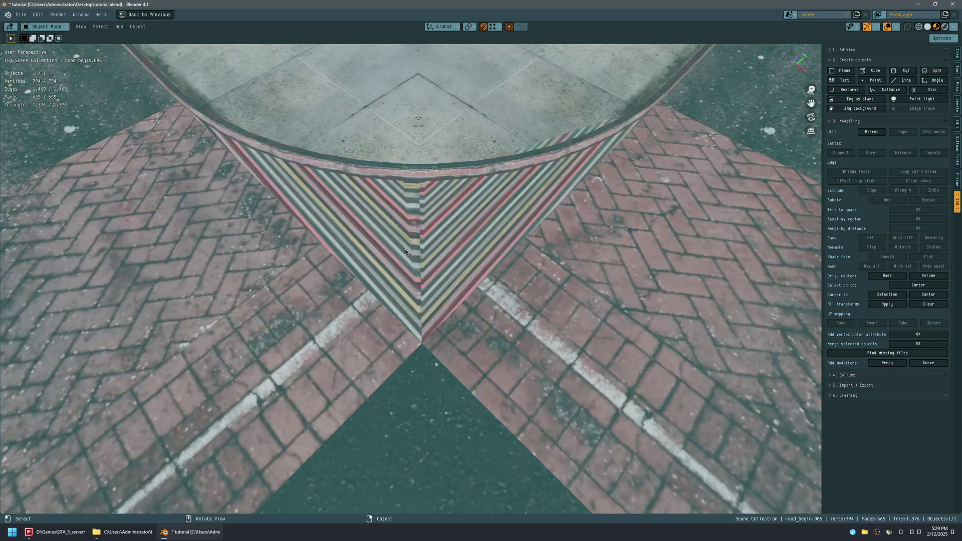
middle_click_drag(291, 379, 350, 132, "shift")
scroll(376, 101, "down", 3)
middle_click_drag(393, 282, 369, 322)
middle_click_drag(426, 213, 519, 95, "shift")
scroll(408, 356, "up", 8)
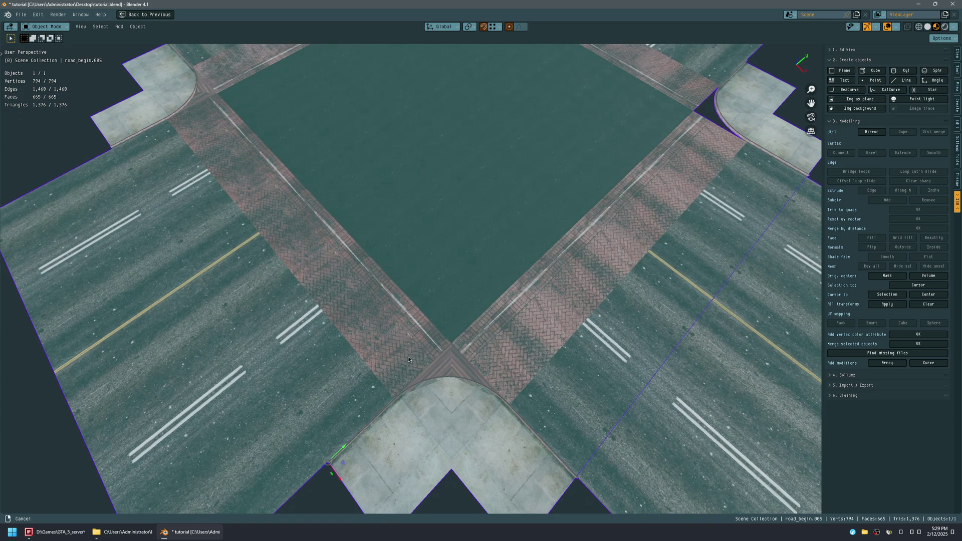
middle_click_drag(386, 365, 442, 307, "shift")
scroll(442, 309, "down", 8)
middle_click_drag(366, 178, 446, 276)
scroll(394, 226, "up", 4)
middle_click_drag(609, 298, 173, 276, "shift")
middle_click_drag(403, 273, 426, 242)
scroll(405, 167, "up", 6)
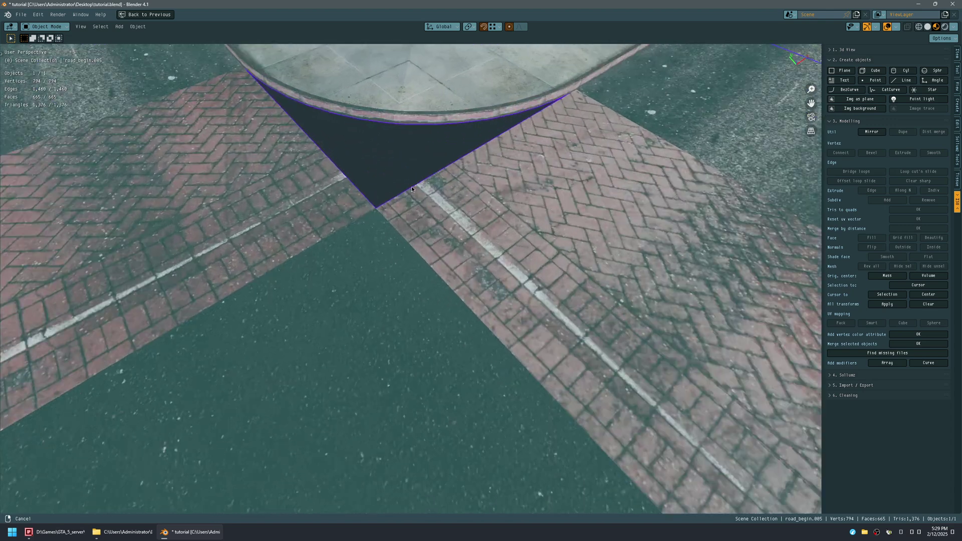
Step: Enter Edit Mode and fill the last corner gap with a face toward each crossing edge and a narrow strip between them
middle_click_drag(406, 176, 421, 208, "shift")
key("Tab")
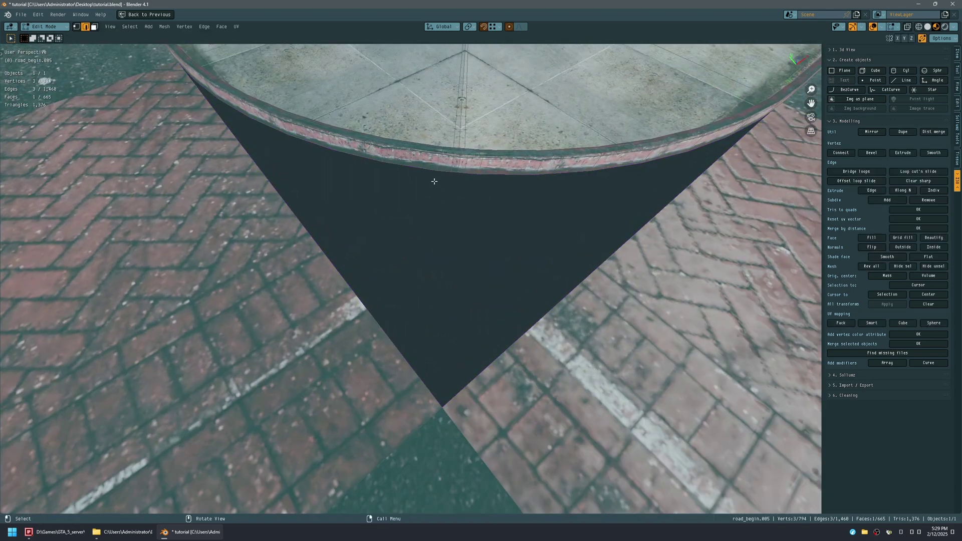
left_click(454, 173)
left_click(379, 317, "shift")
key("f")
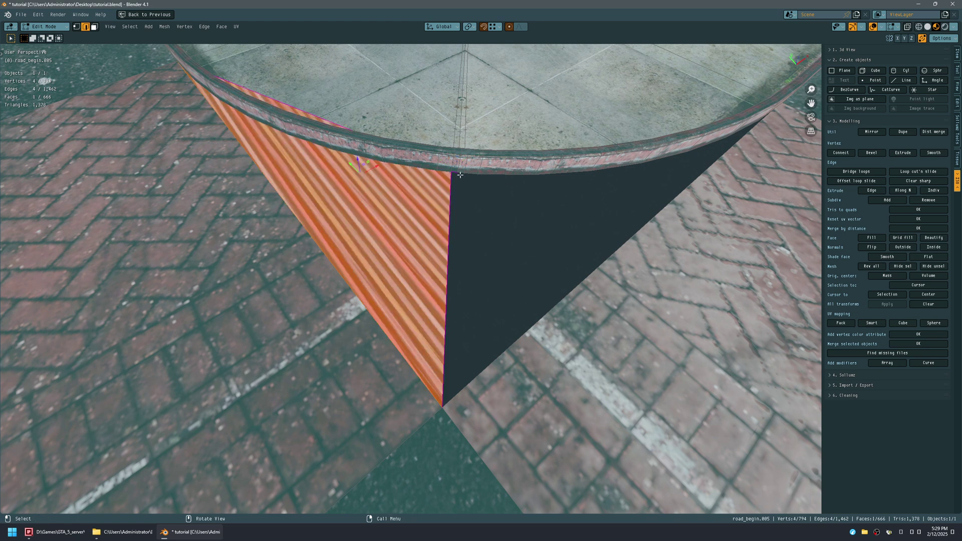
left_click(458, 181)
left_click(499, 344, "shift")
key("f")
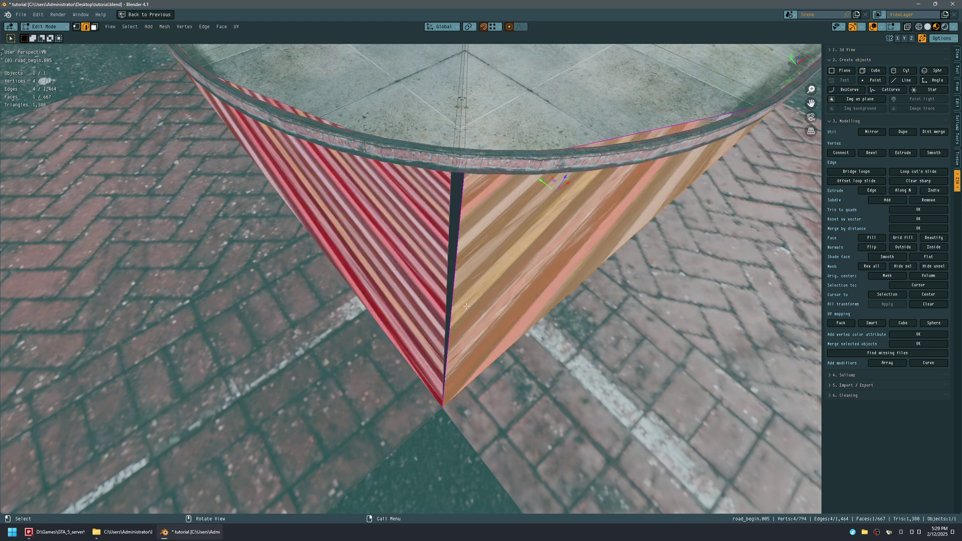
left_click(450, 294)
left_click(448, 290, "shift")
key("f")
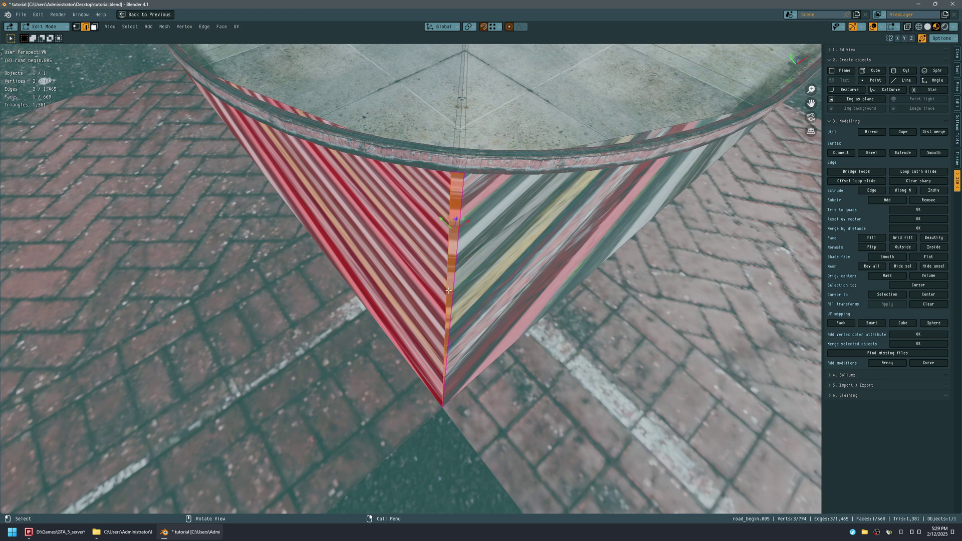
Step: Select the three new corner faces in face mode and flip their normals
key("3")
left_click(418, 282, "shift")
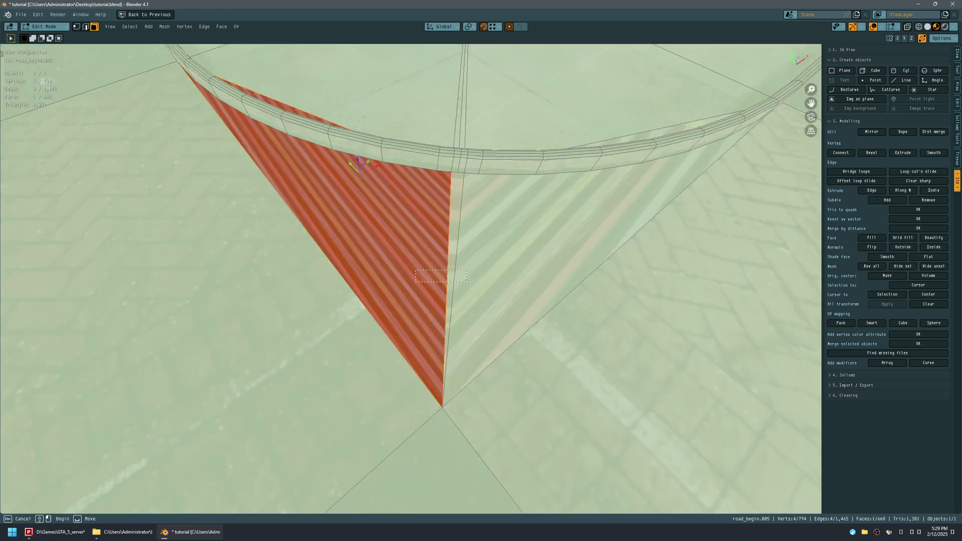
left_click(490, 282, "shift")
key("alt+n")
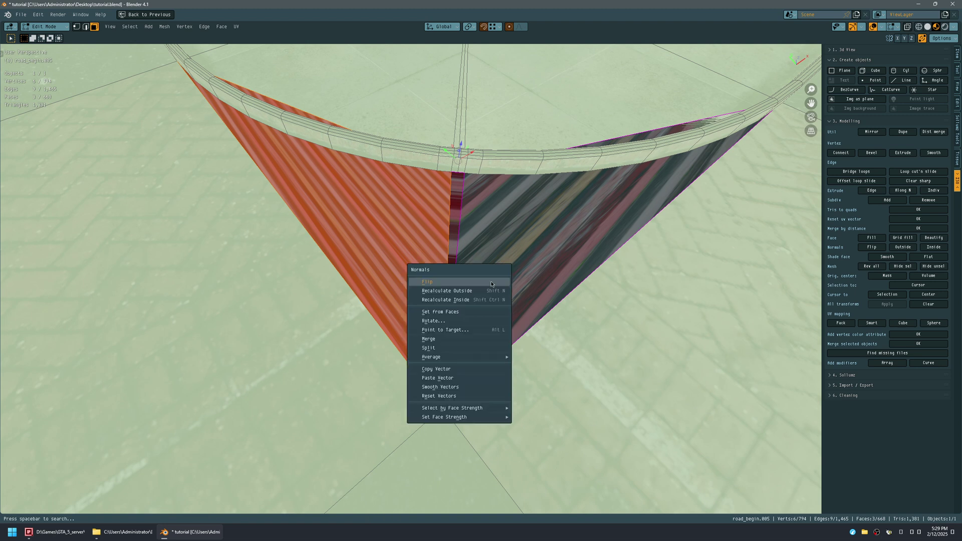
left_click(489, 281)
middle_click_drag(293, 208, 374, 176)
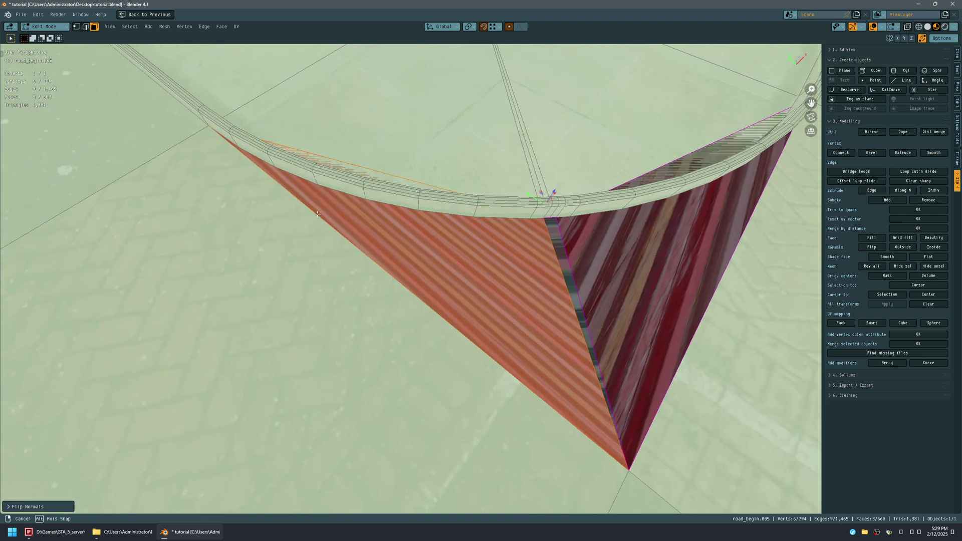
Step: Add a loop cut across the fill face on one side of the middle strip and nudge its kerb-side vertex along X
key("ctrl+r")
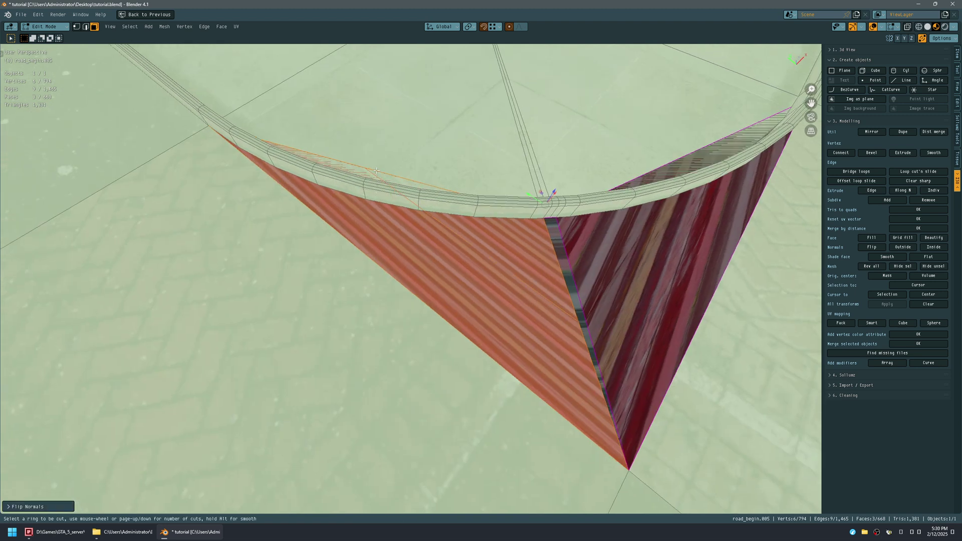
left_click(377, 170)
key("1")
left_click(365, 167)
key("g")
key("x")
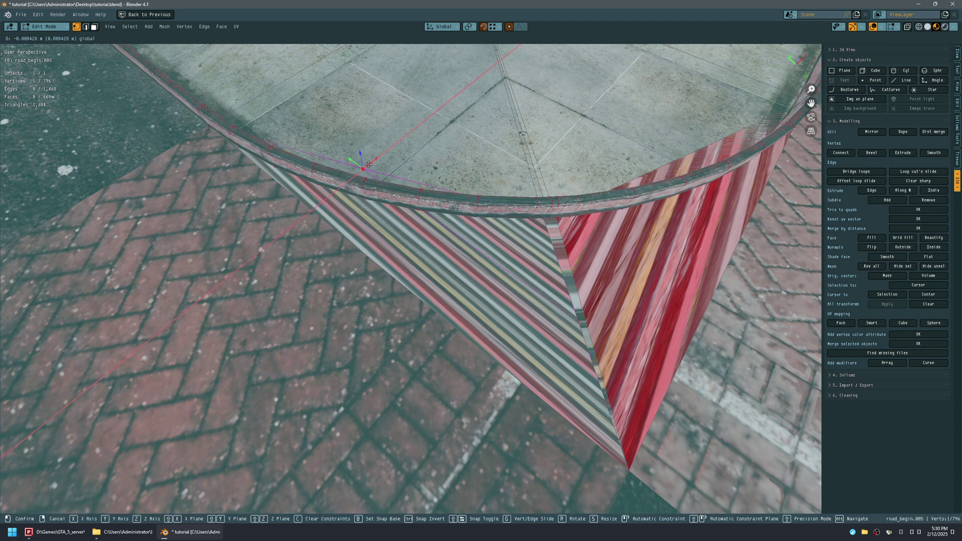
left_click(359, 172)
middle_click_drag(373, 191, 452, 220)
Step: Try to move the cut's kerb-side vertex onto the kerb within the horizontal plane, and undo that move
key("g")
key("shift+z")
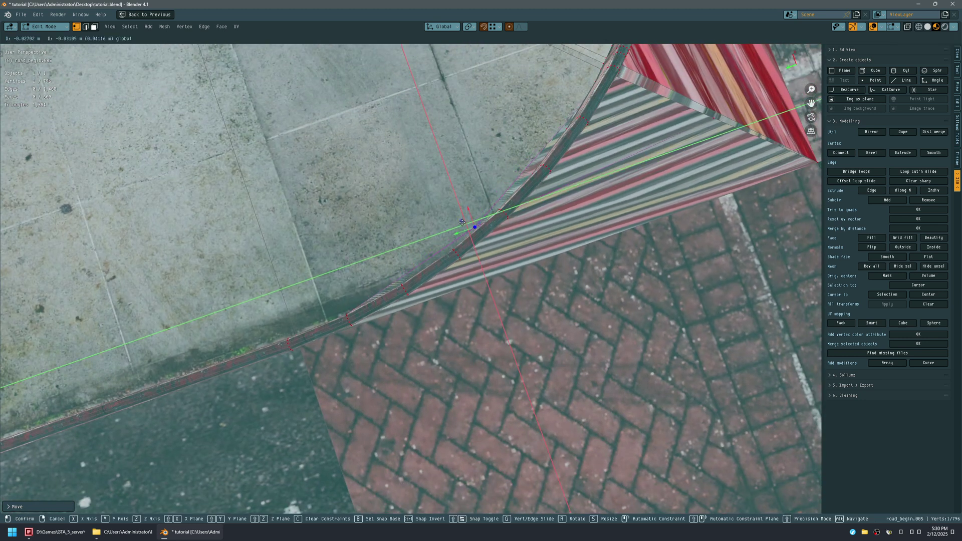
left_click_drag(459, 245, 460, 239)
key("ctrl+r")
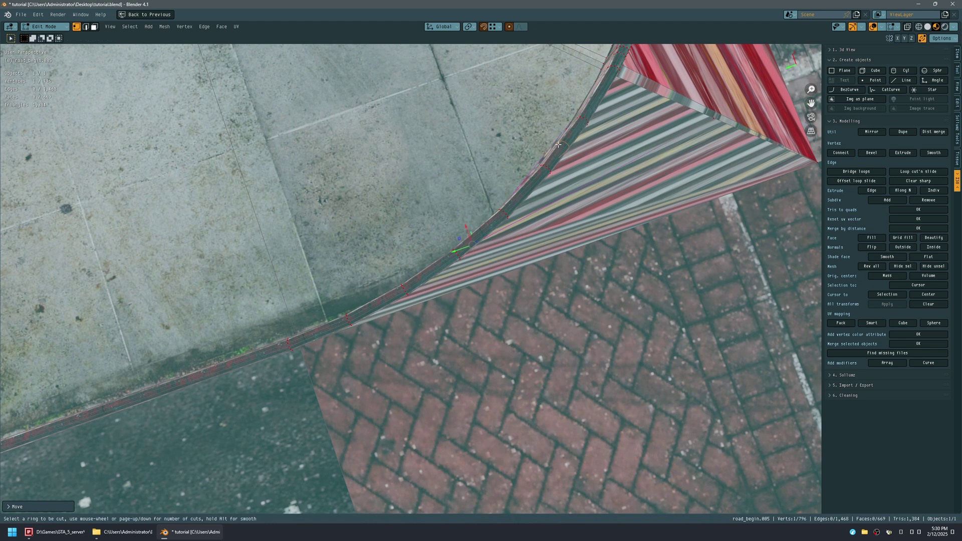
left_click(552, 146)
right_click(553, 146)
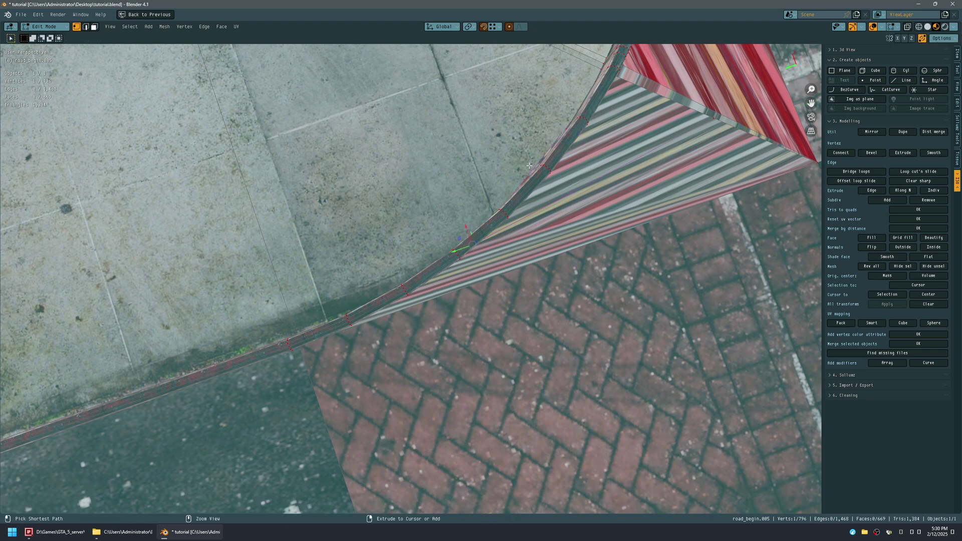
key("ctrl+z")
Step: Add a second loop cut nearer the middle strip and move both cuts' kerb-side vertices horizontally onto the kerb line
key("ctrl+r")
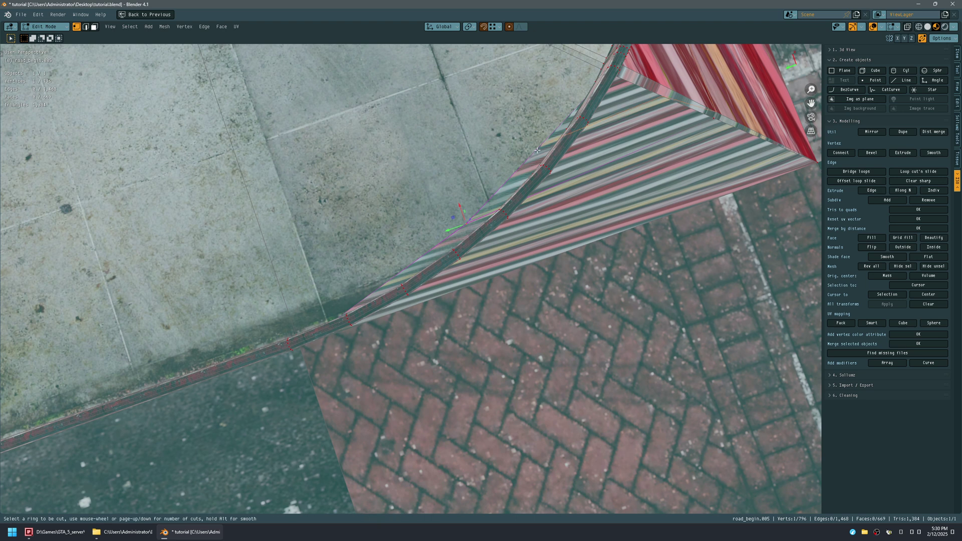
left_click(534, 144)
right_click(535, 147)
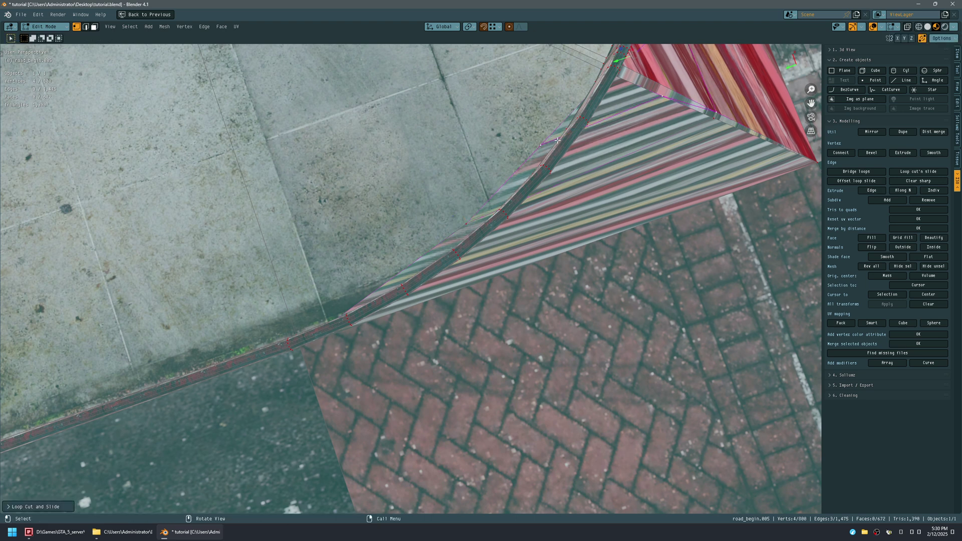
left_click(554, 146)
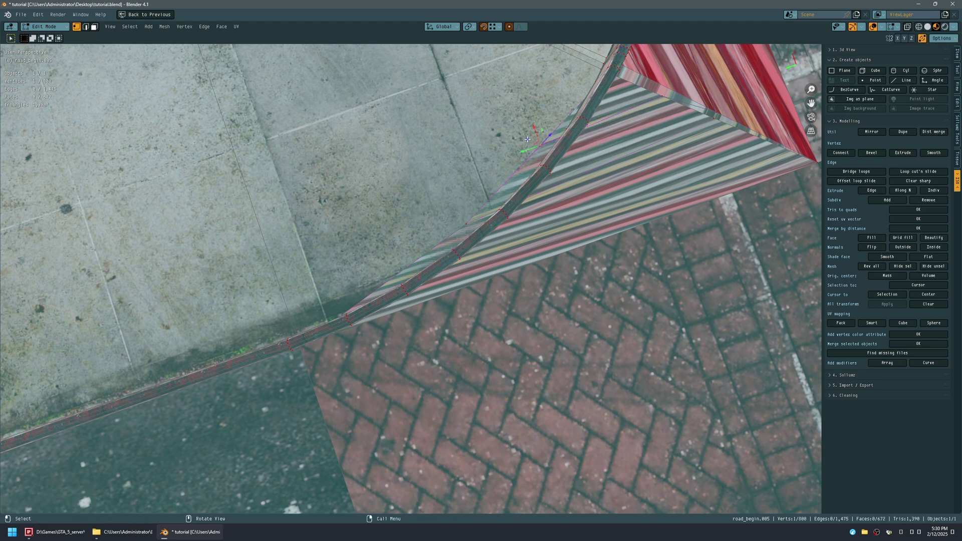
key("b")
left_click_drag(540, 152, 540, 151)
key("g")
key("shift+z")
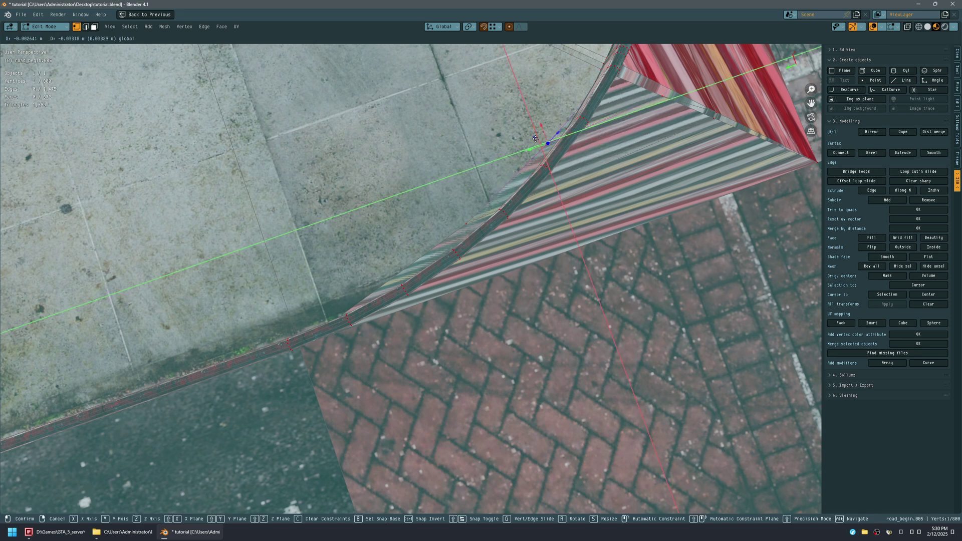
left_click(542, 146)
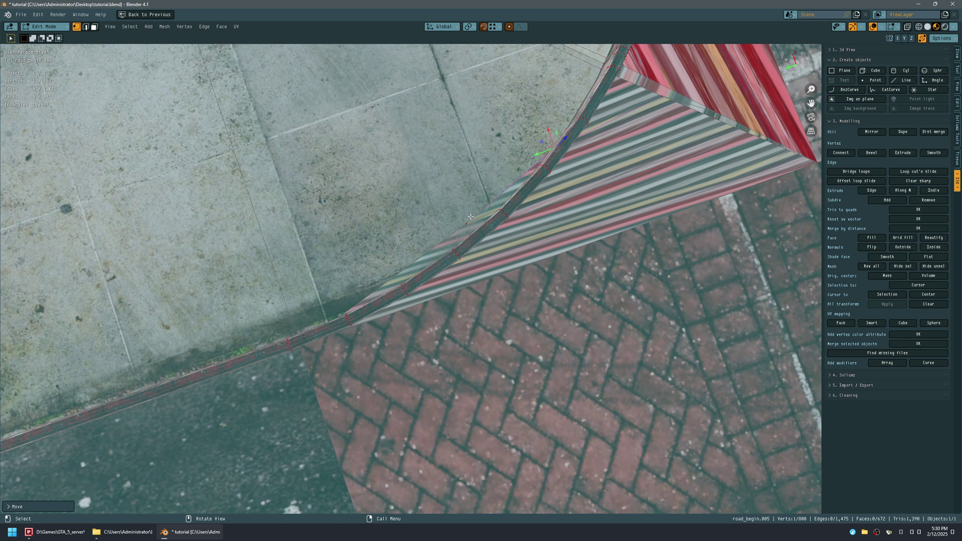
key("g")
key("shift+z")
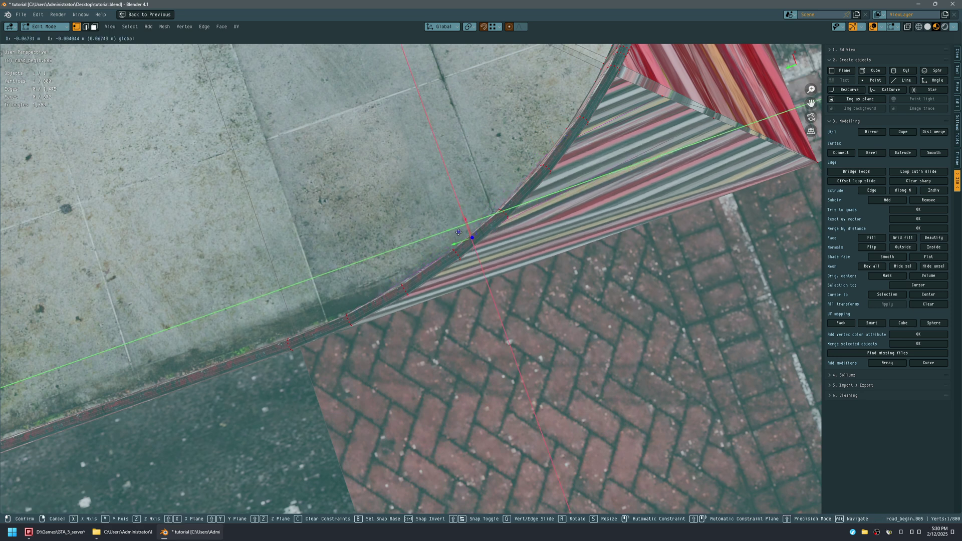
left_click(458, 235)
Step: Add a third loop cut toward the fill's narrow outer tip and move its kerb-side vertex onto the kerb
key("ctrl+r")
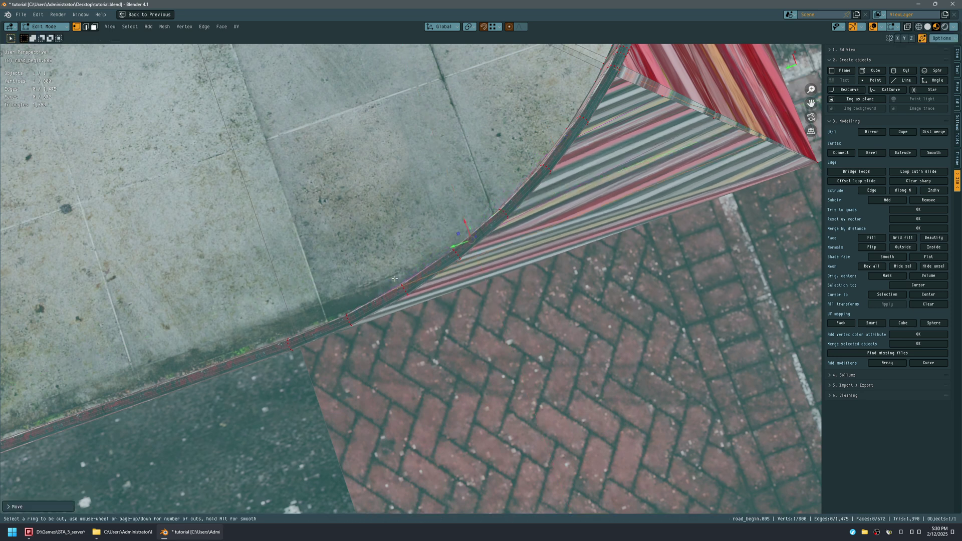
left_click(394, 273)
right_click(395, 274)
left_click(385, 292)
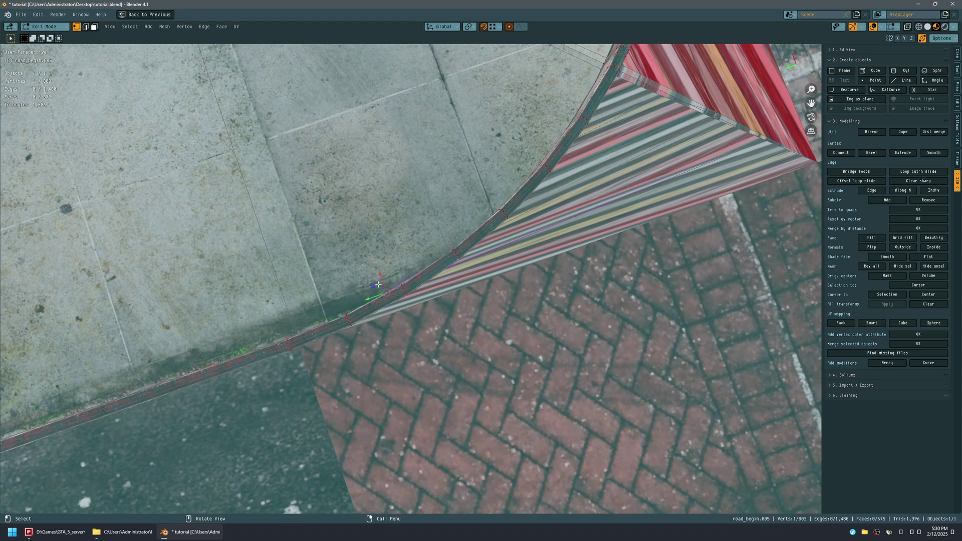
left_click_drag(368, 299, 382, 295)
Step: Loop-cut the fill face on the strip's other side, move its kerb-side vertices horizontally onto the kerb, and save the file
middle_click_drag(669, 110, 556, 235, "shift")
key("ctrl+r")
left_click(495, 209)
right_click(495, 209)
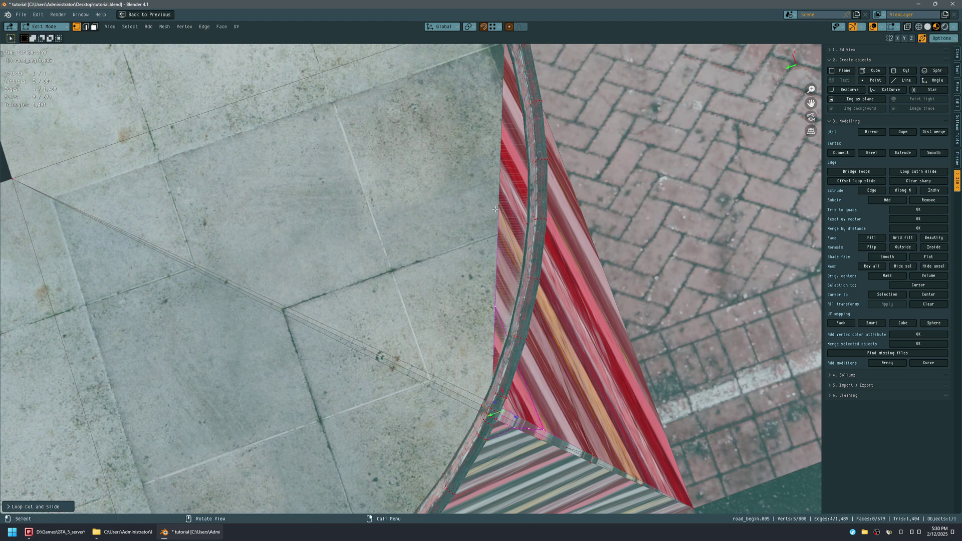
left_click(490, 205)
left_click_drag(487, 200, 534, 168)
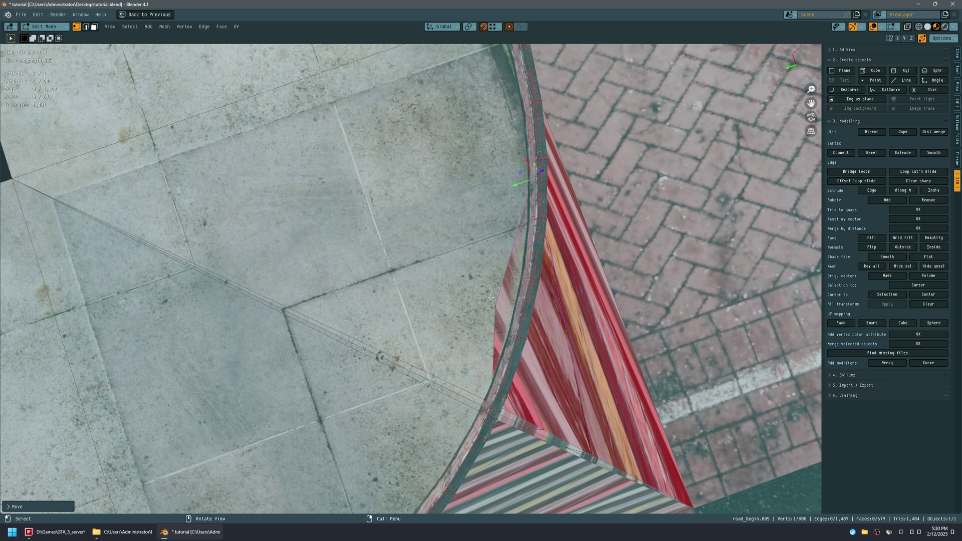
key("g")
key("shift+z")
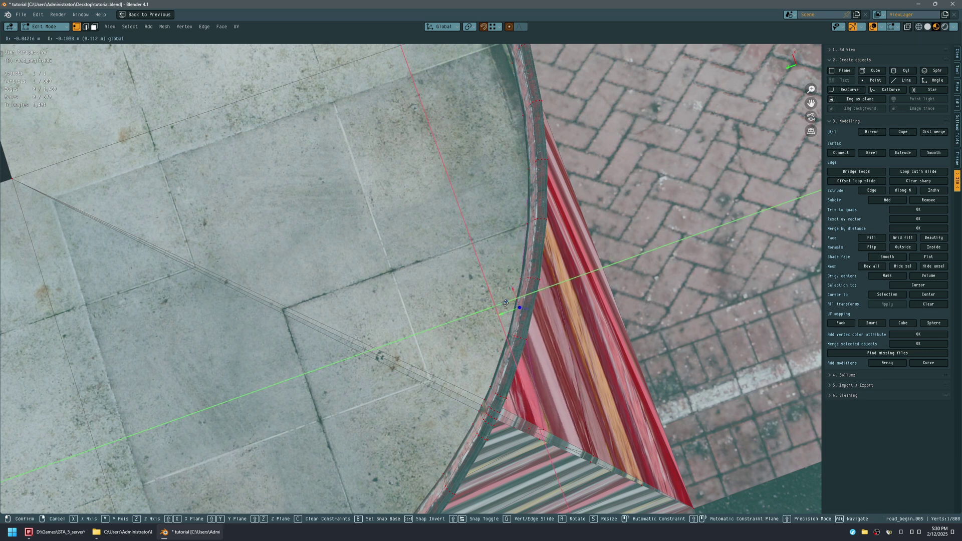
left_click(505, 303)
middle_click_drag(505, 303, 464, 314)
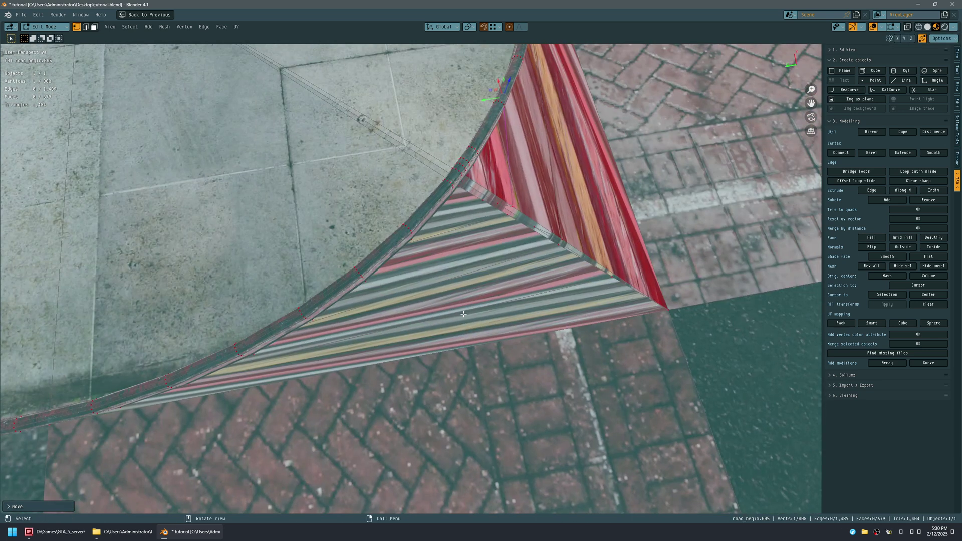
key("ctrl+s")
Step: Select all faces of the corner fill in face mode, including both sides and the middle strip
key("2")
left_click(514, 240)
middle_click_drag(512, 235, 440, 196)
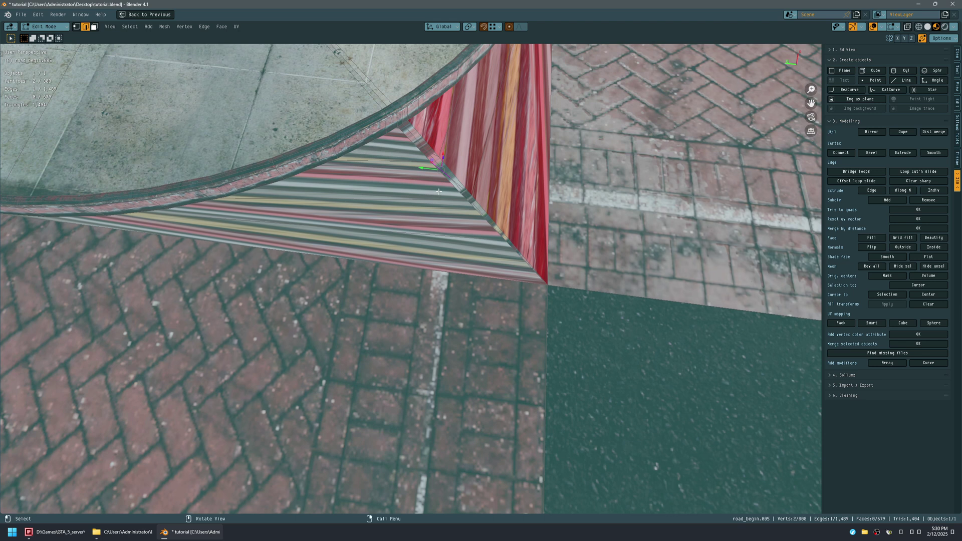
key("3")
key("alt+z")
middle_click_drag(421, 154, 479, 287)
left_click(413, 201)
key("KP_Decimal")
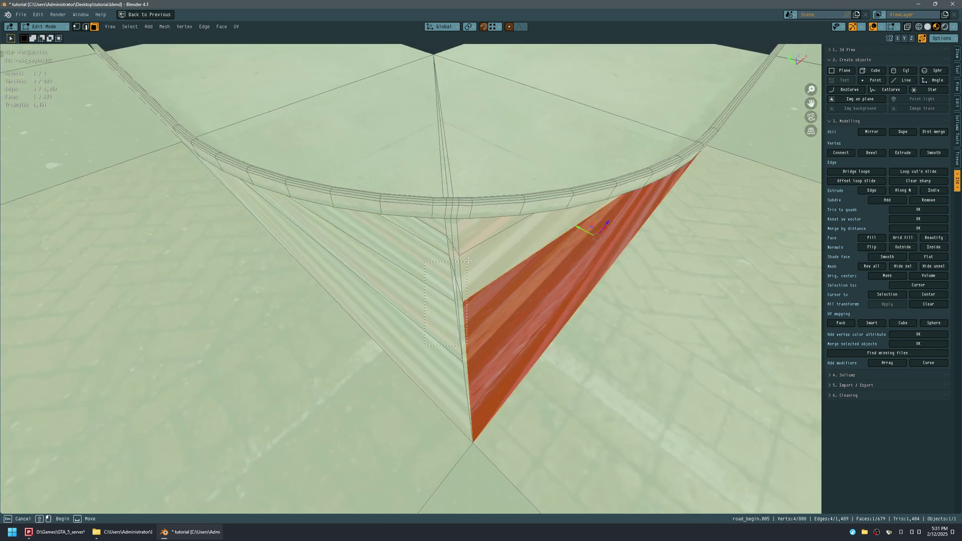
key("l")
left_click(442, 226, "shift")
Step: Flip the normals of the selected corner faces, check them in Object Mode, and flip them back
key("alt+n")
left_click(452, 233)
key("Tab")
key("Tab")
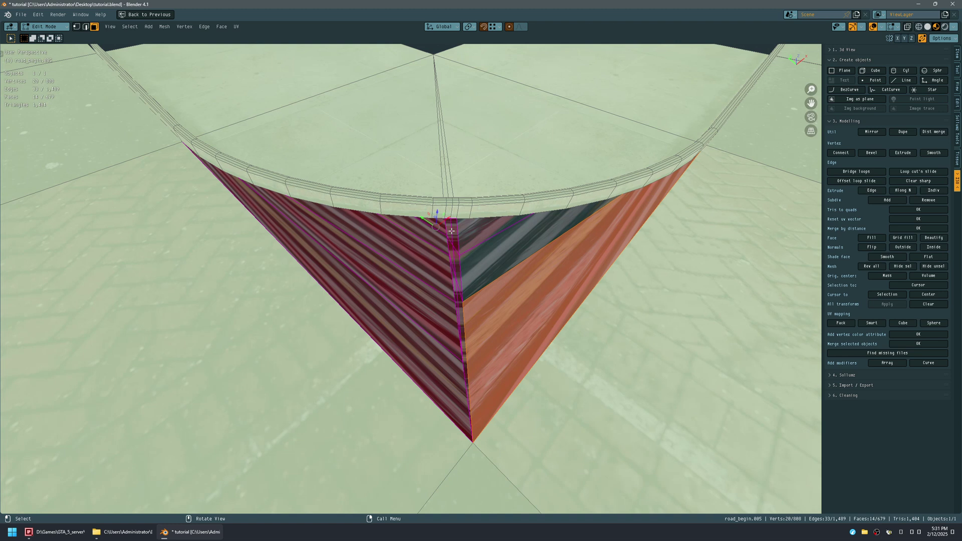
key("alt+n")
left_click(452, 233)
Step: Save the file and look over the filled corner in Object Mode before returning to Edit Mode
key("ctrl+s")
key("Tab")
middle_click_drag(438, 255, 466, 251)
key("Tab")
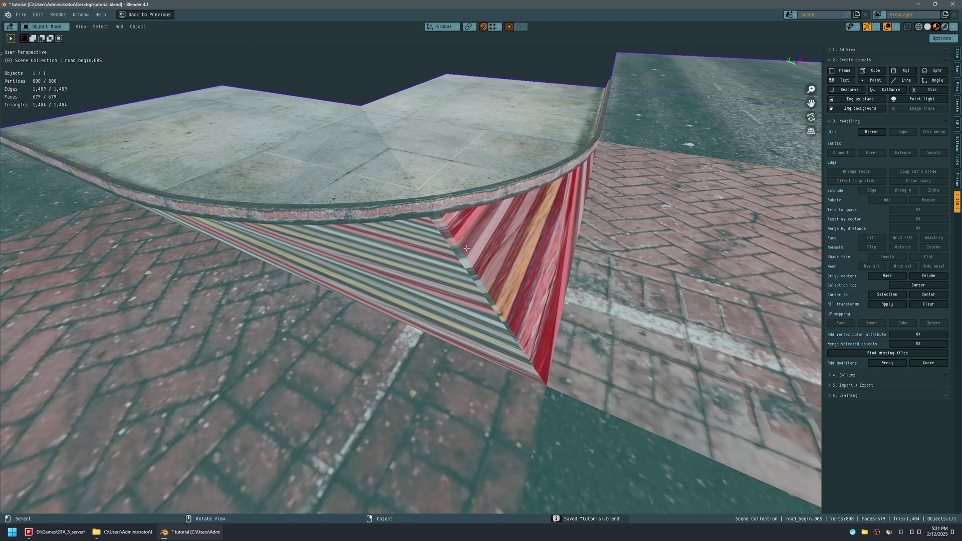
key("alt+z")
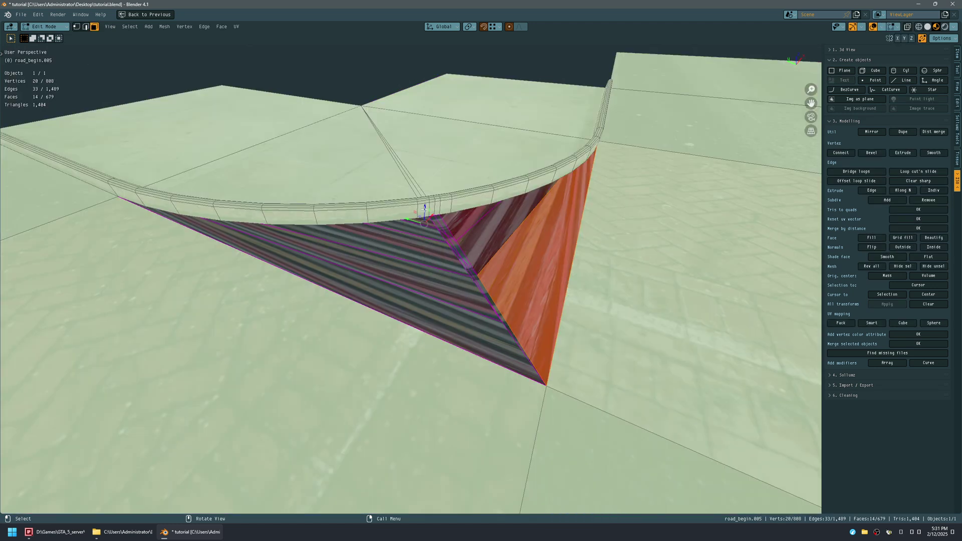
Step: Try moving the selected corner faces away from the kerb in the YZ plane, and undo the move
key("g")
key("shift+x")
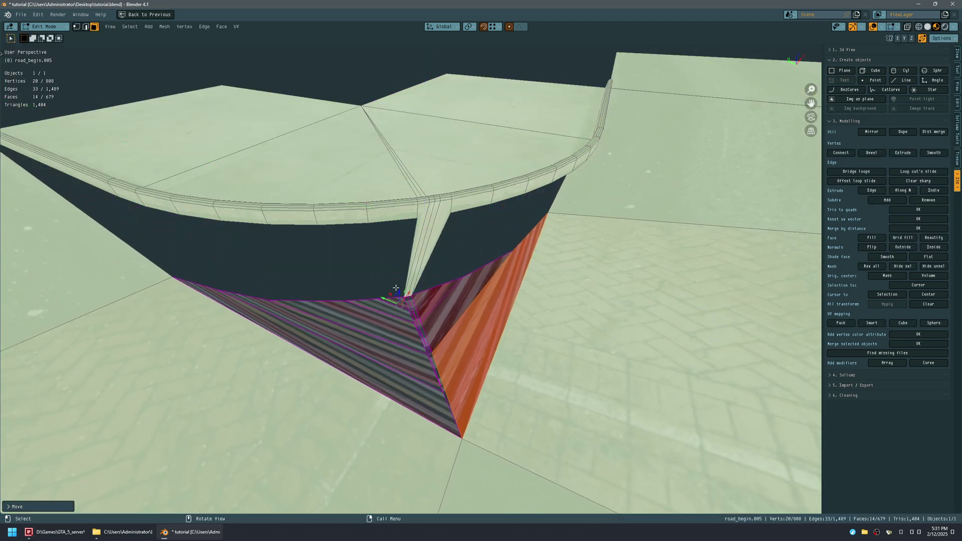
left_click(395, 289)
key("ctrl+z")
Step: Examine the corner fill with overlays off and on, and view it in Object Mode with its surrounding crossings
middle_click_drag(429, 263, 417, 289)
scroll(414, 309, "up", 2)
scroll(441, 269, "up", 1)
key("shift+alt+z")
scroll(417, 289, "down", 5)
scroll(479, 303, "down", 3)
key("shift+alt+z")
key("Tab")
middle_click_drag(532, 304, 353, 216, "shift")
Step: Look through the viewport overlay, gizmo and shading options and switch to Solid shading to check face orientation
left_click(897, 26)
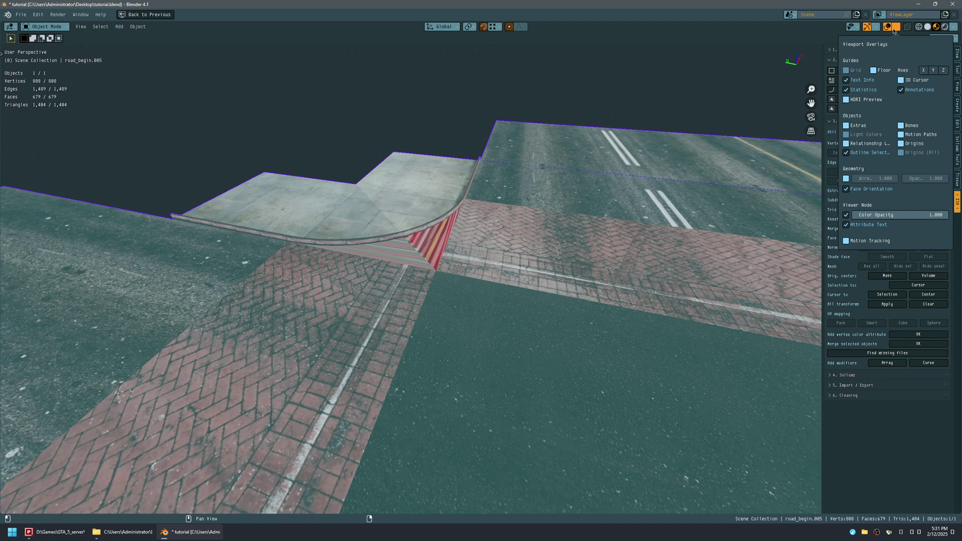
left_click(877, 28)
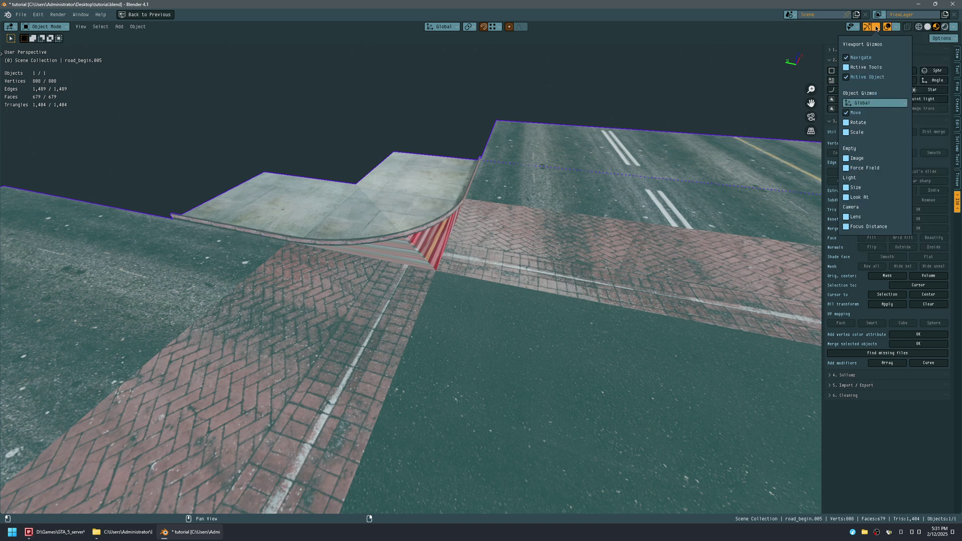
left_click(954, 27)
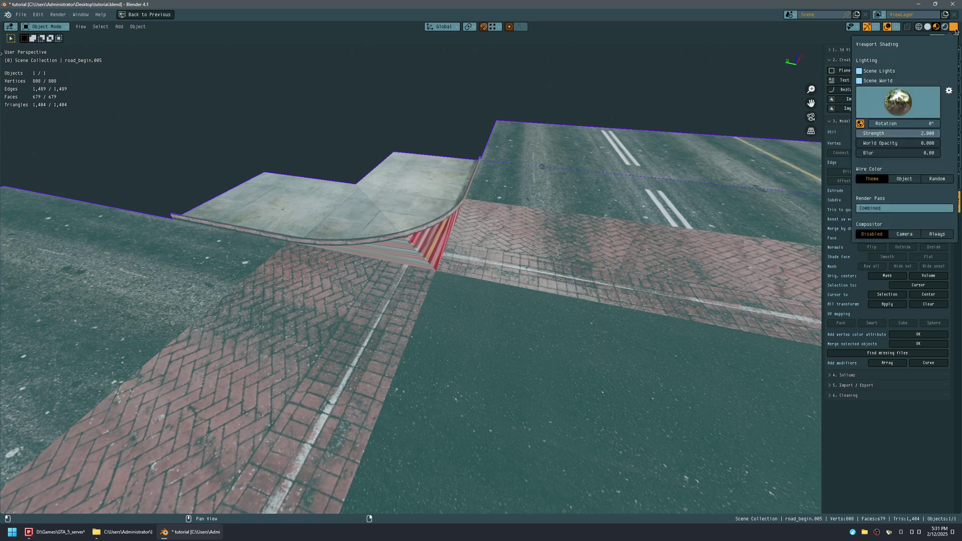
left_click(905, 28)
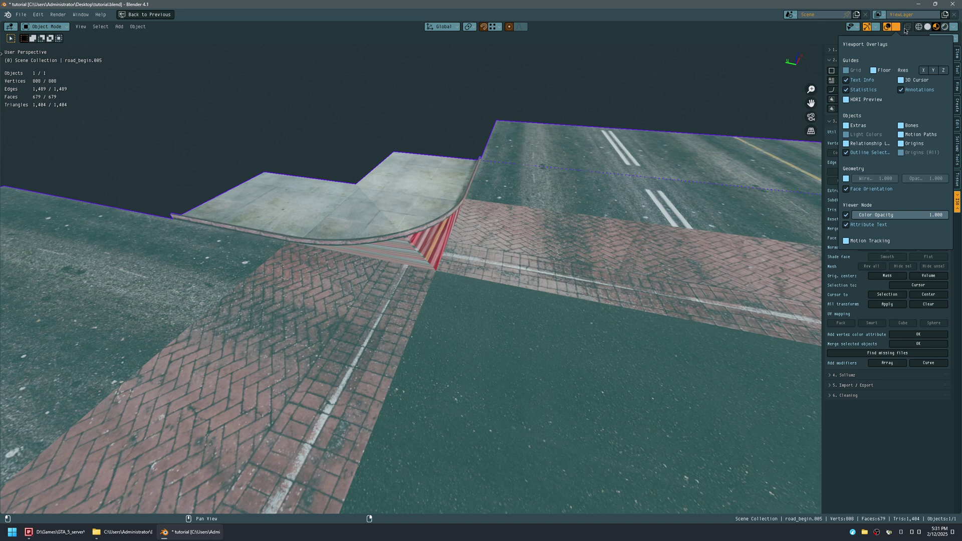
left_click(904, 30)
left_click(896, 27)
left_click(928, 27)
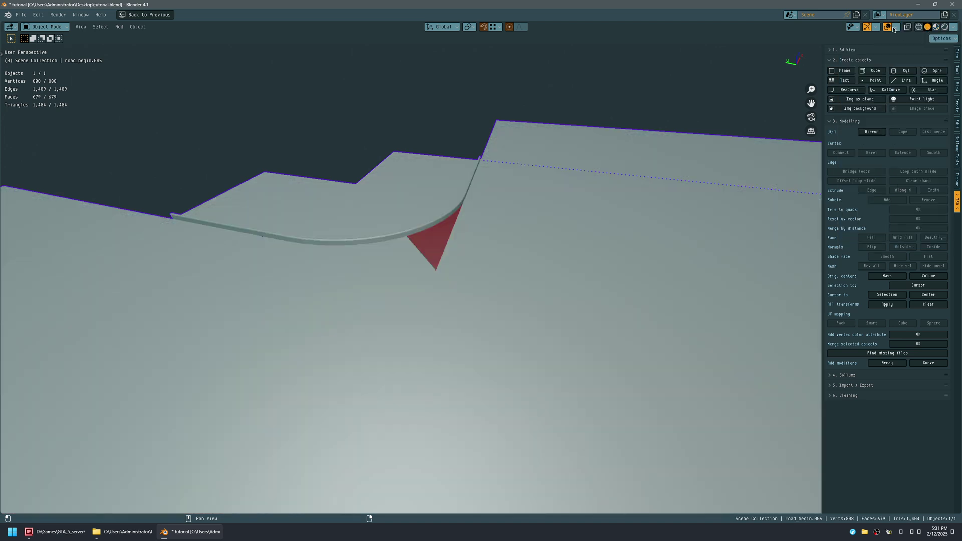
Step: Look through the overlay and gizmo options, switch to Material Preview shading, and inspect the textured corner fill up close
left_click(896, 28)
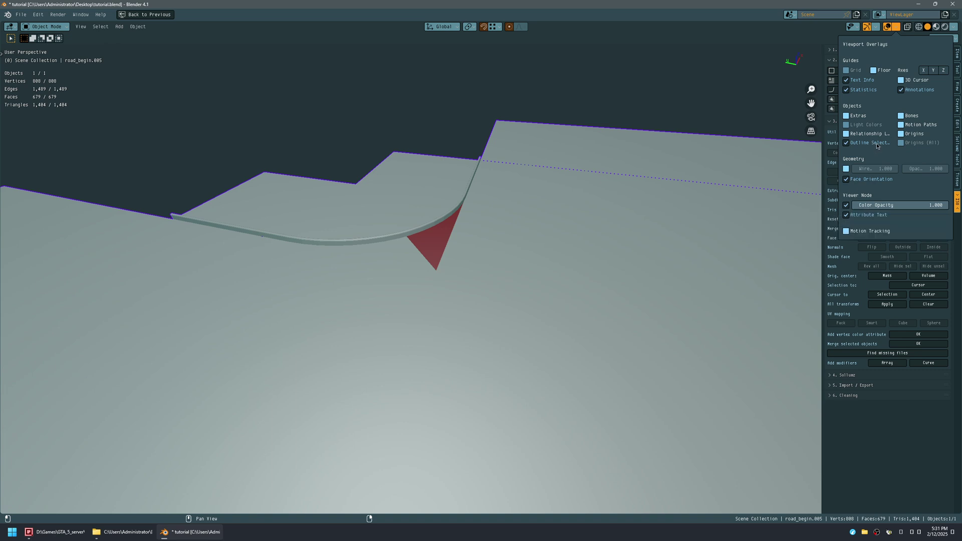
left_click(875, 29)
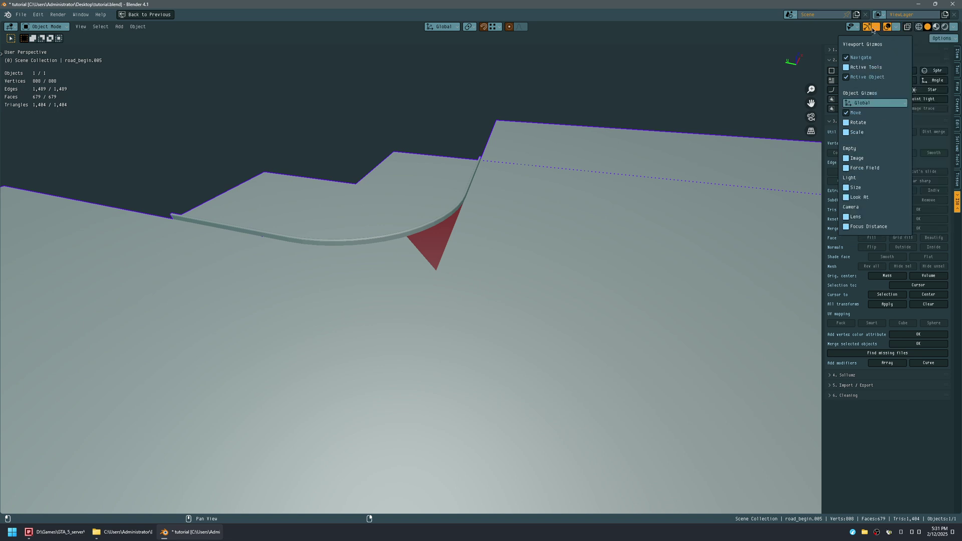
left_click(896, 28)
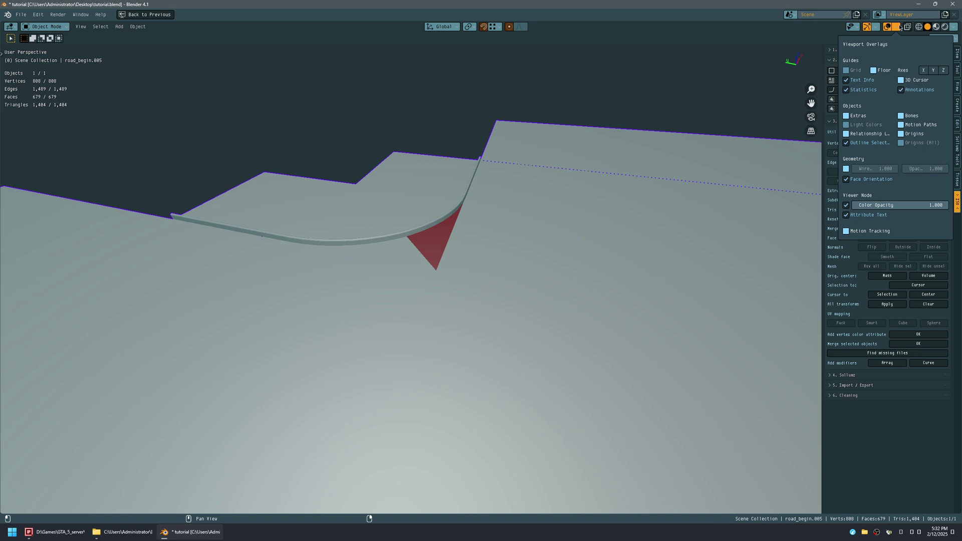
left_click(900, 28)
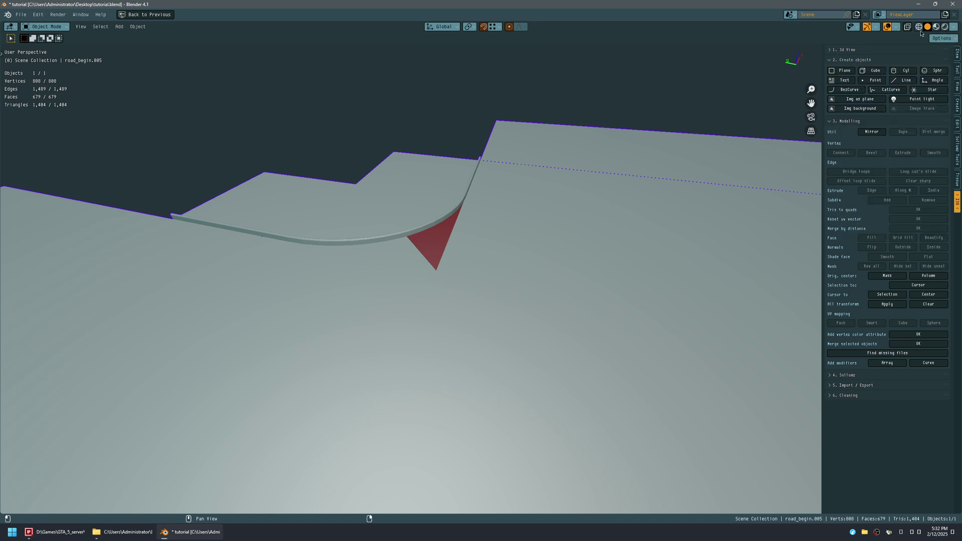
left_click(935, 27)
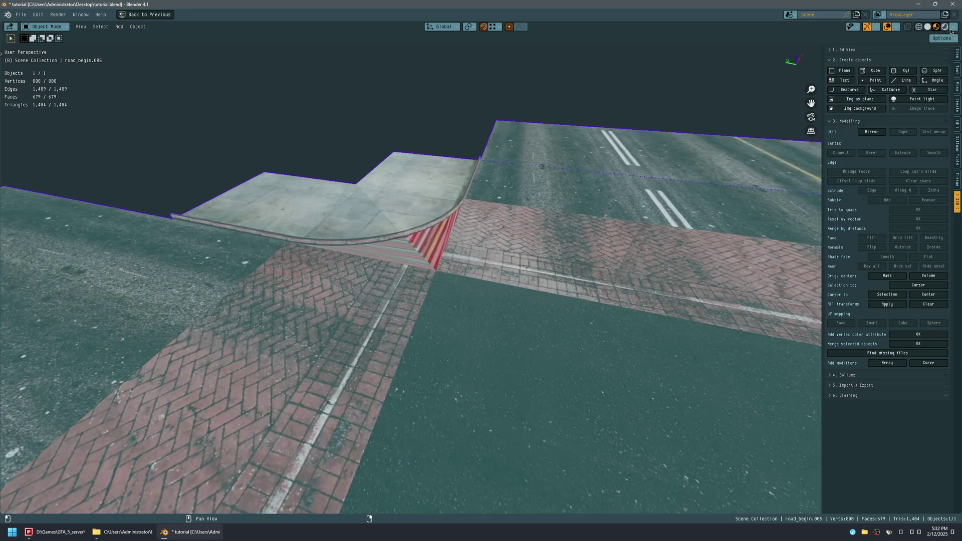
left_click(953, 28)
left_click(897, 28)
middle_click_drag(459, 267, 521, 276)
middle_click_drag(550, 189, 339, 337)
key("shift+alt+z")
scroll(320, 341, "up", 10)
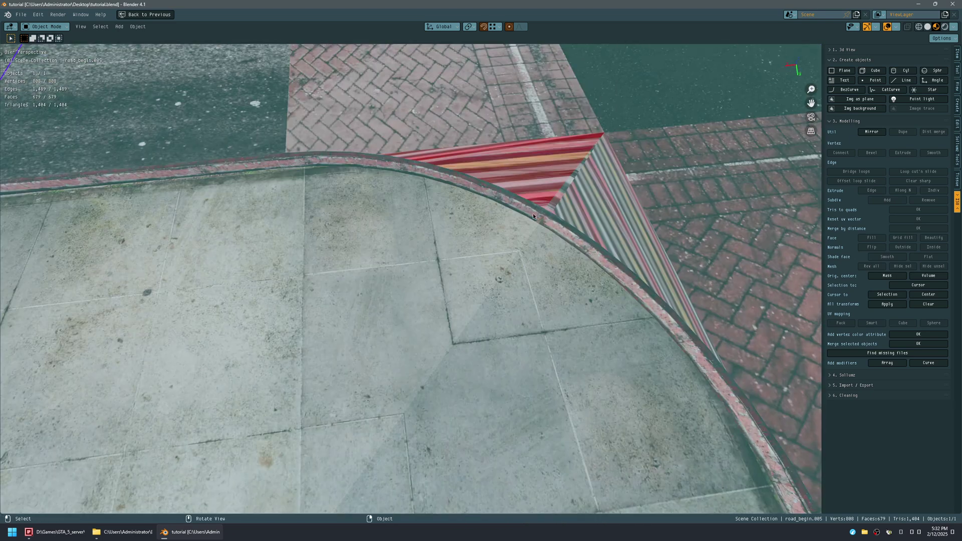
Step: Select the three reversed corner-fill faces beside the kerb in Edit Mode and flip their normals
key("Tab")
key("alt+z")
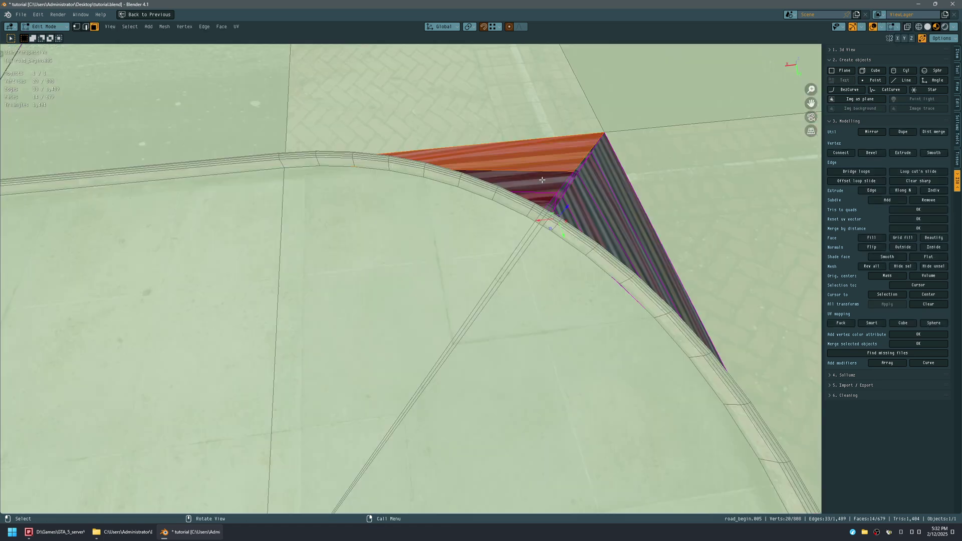
left_click(542, 179)
scroll(543, 209, "up", 10)
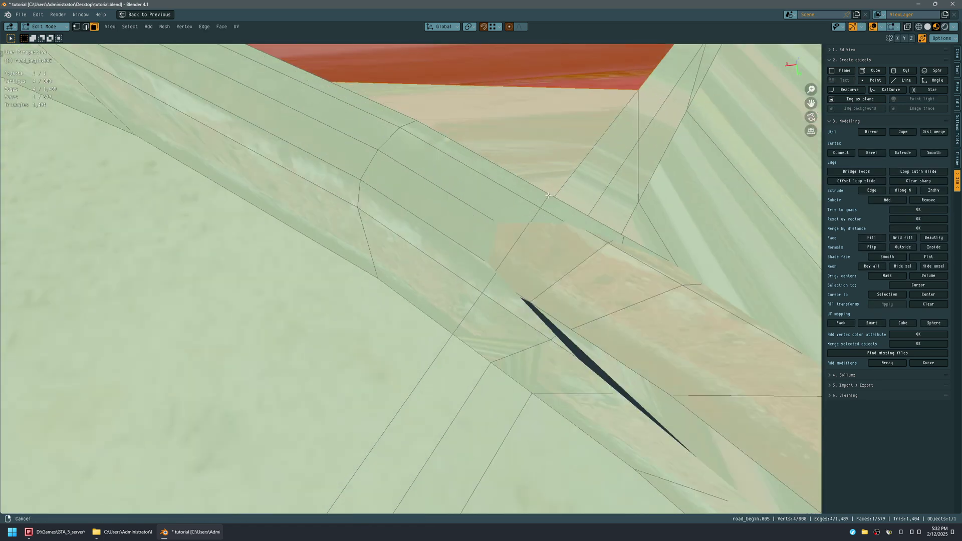
scroll(543, 209, "down", 6)
middle_click_drag(544, 203, 544, 201)
left_click(543, 179, "shift")
left_click(561, 127, "shift")
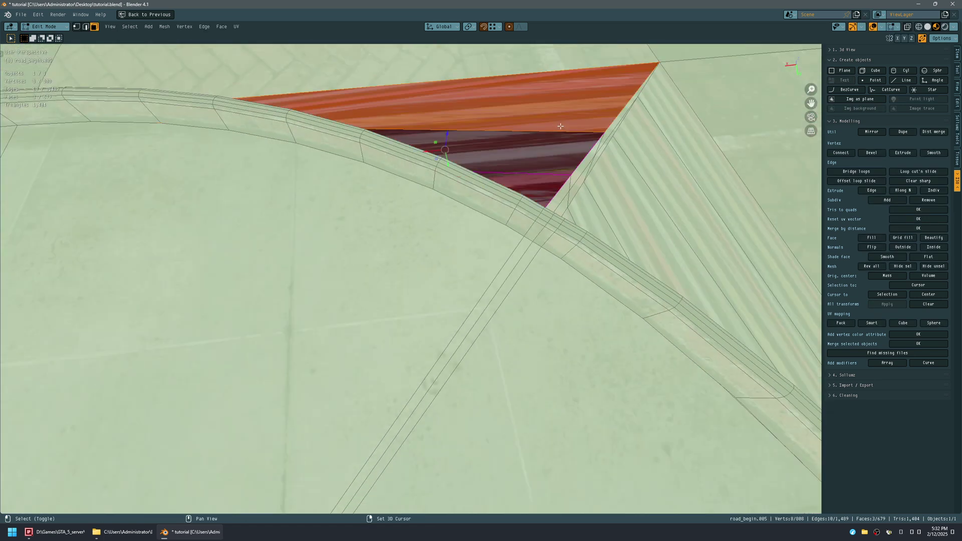
key("alt+s")
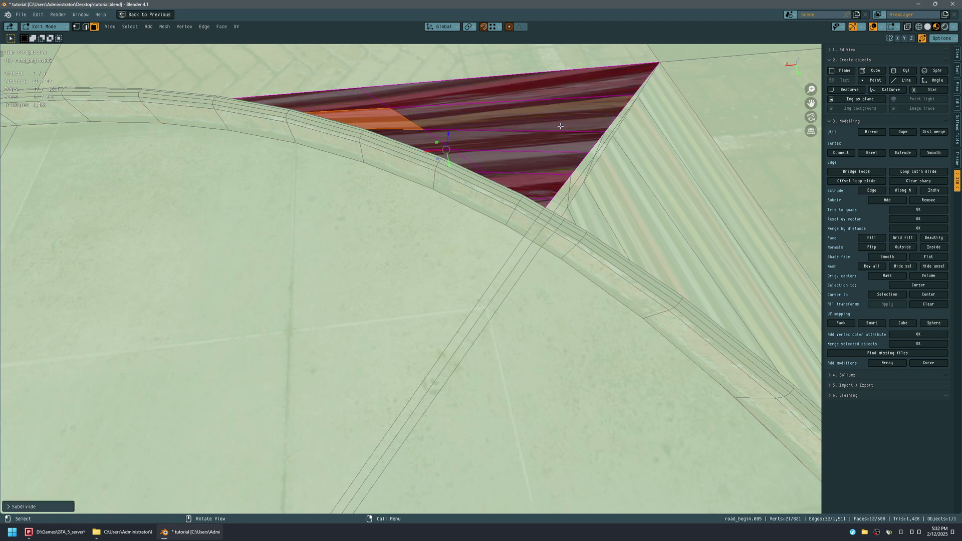
key("ctrl+z")
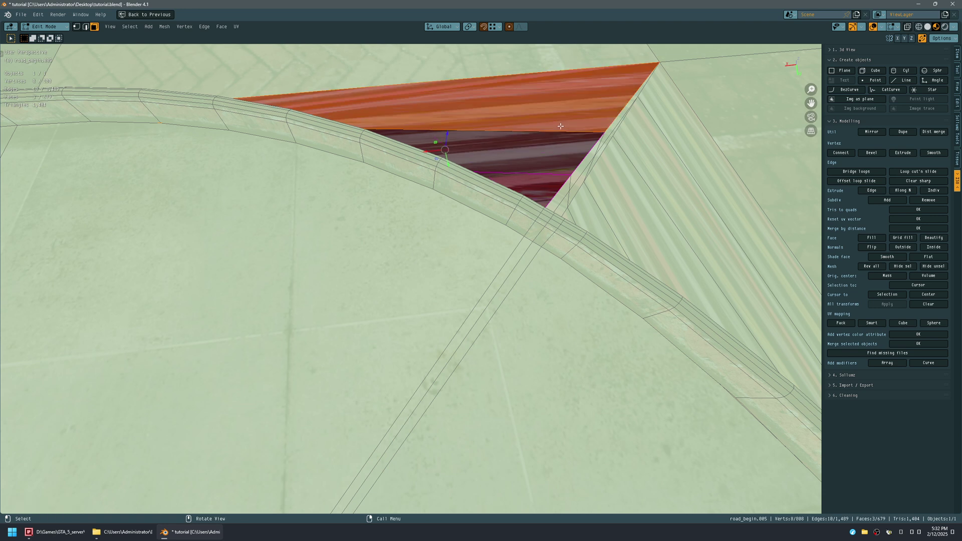
key("alt+n")
left_click(561, 126)
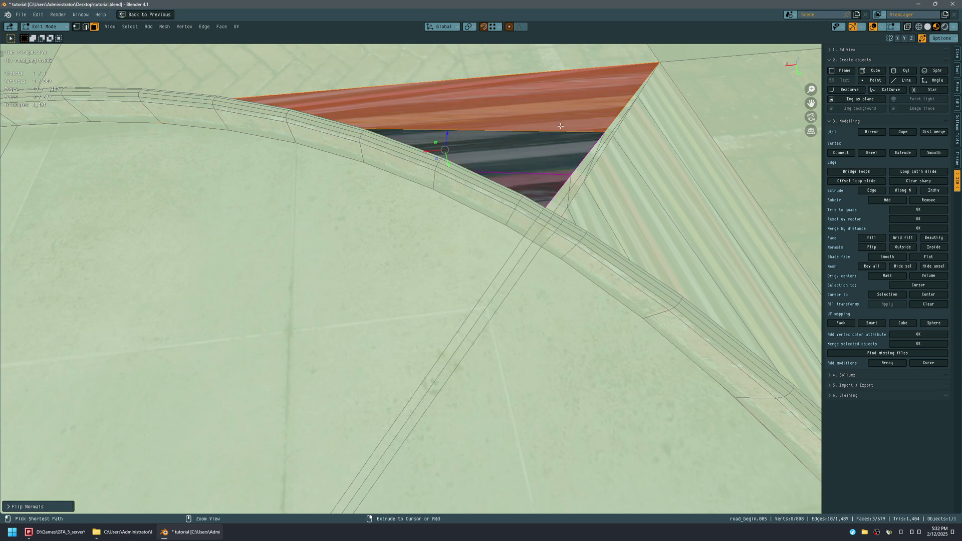
Step: Save the file and examine the corrected corner fill and its surrounding crossings in Object Mode
key("ctrl+s")
key("Tab")
scroll(560, 127, "down", 8)
middle_click_drag(557, 127, 463, 246, "shift")
scroll(466, 201, "down", 4)
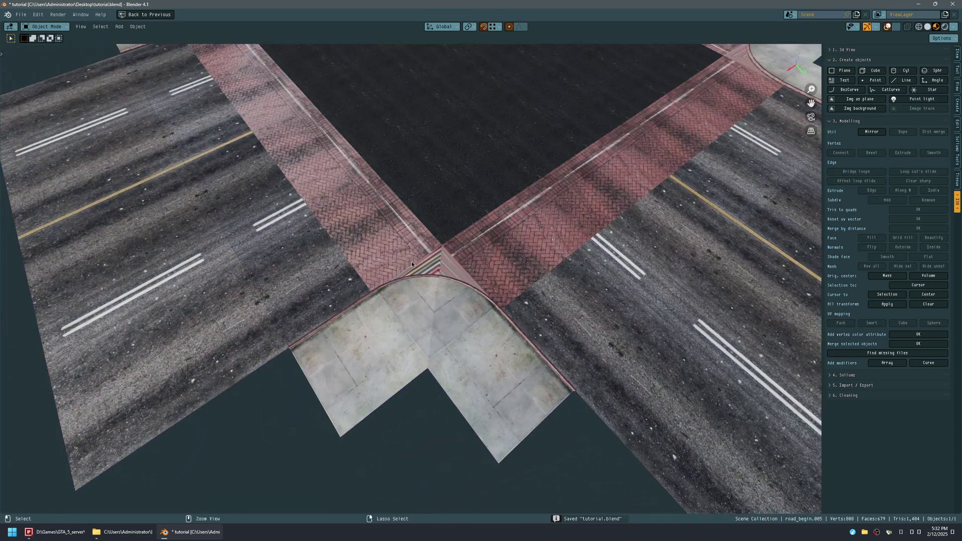
scroll(430, 250, "up", 6)
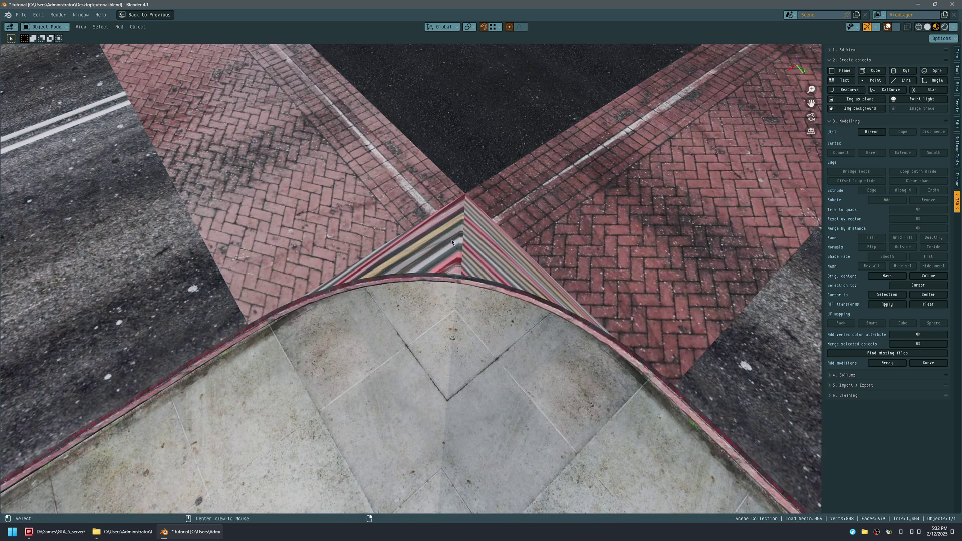
Step: Return to Edit Mode and select the fill faces at the first corner and at a second corner of the intersection
key("Tab")
left_click_drag(454, 219, 476, 271)
middle_click_drag(751, 100, 406, 330, "shift")
scroll(544, 156, "down", 7)
scroll(501, 210, "up", 4)
middle_click_drag(549, 150, 488, 220, "shift")
scroll(488, 219, "up", 4)
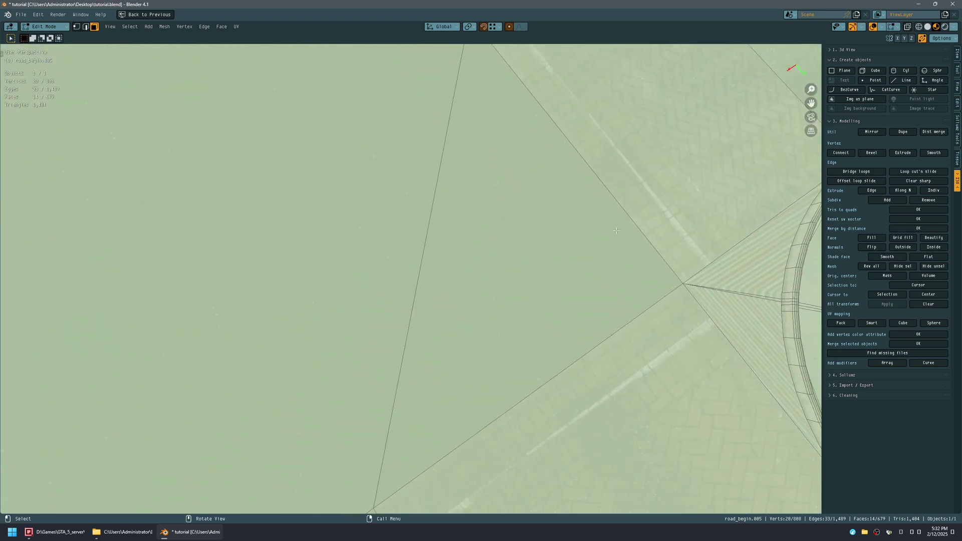
left_click(736, 281, "shift")
Step: Add the third corner's fill faces to the selection, leaving out the adjoining crossing face
middle_click_drag(735, 282, 613, 167, "shift")
key("b")
left_click_drag(528, 279, 528, 278)
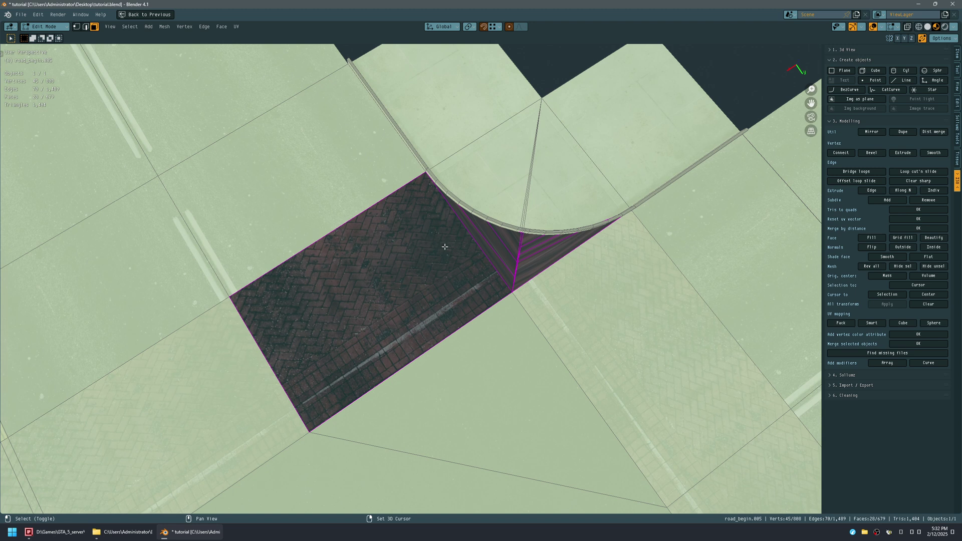
key("ctrl+z")
key("b")
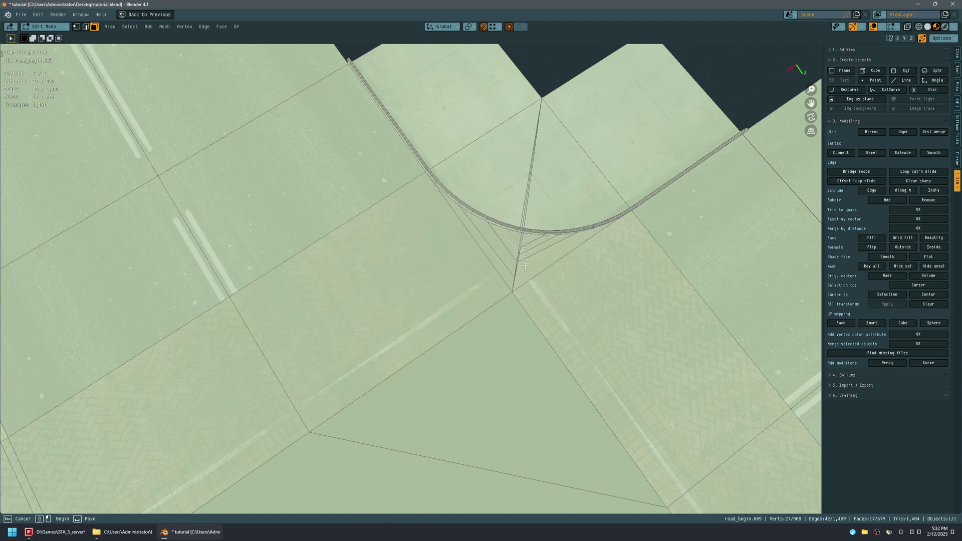
left_click_drag(524, 265, 524, 265)
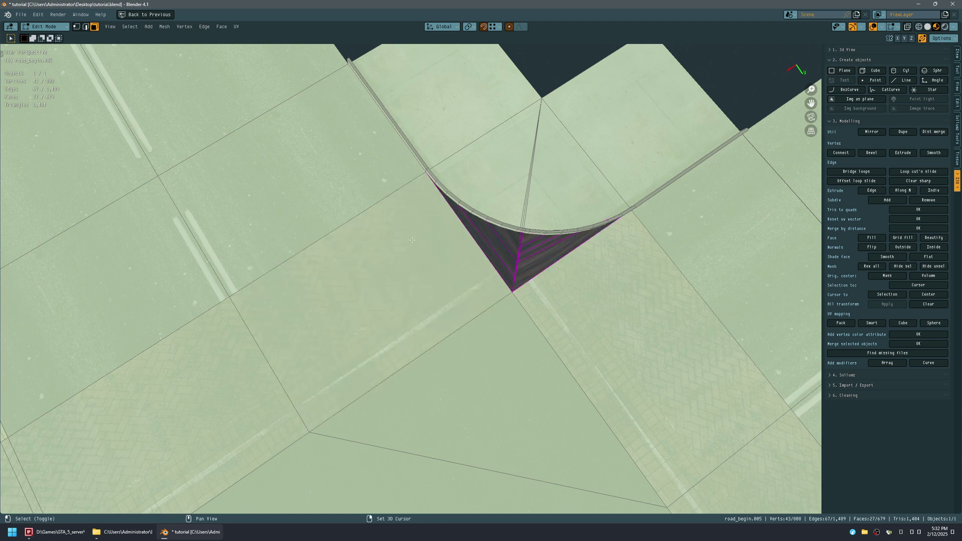
Step: Add the fourth corner's fill faces along the curved kerb to the selection
middle_click_drag(411, 240, 487, 199, "shift")
scroll(433, 214, "down", 3)
middle_click_drag(55, 496, 405, 262, "shift")
scroll(405, 262, "up", 5)
key("b")
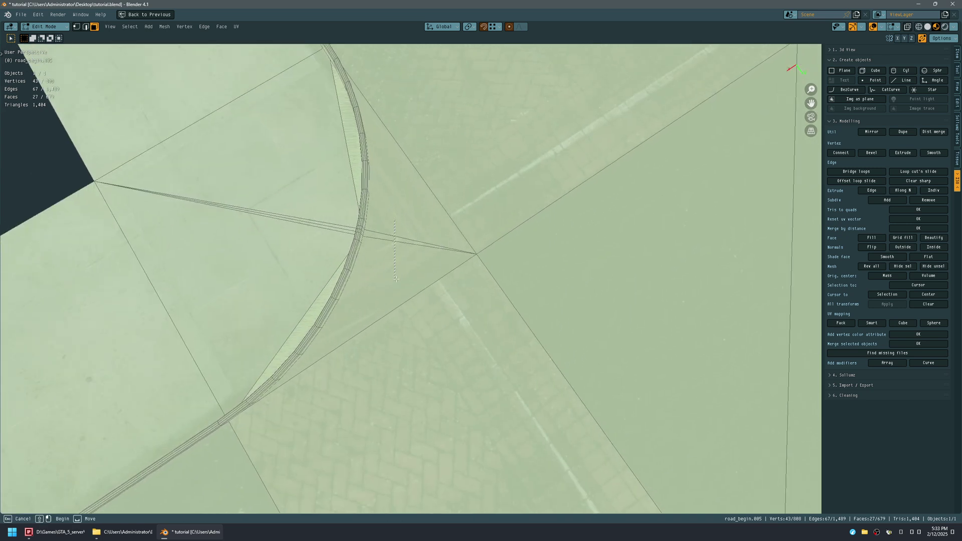
left_click_drag(396, 279, 394, 259)
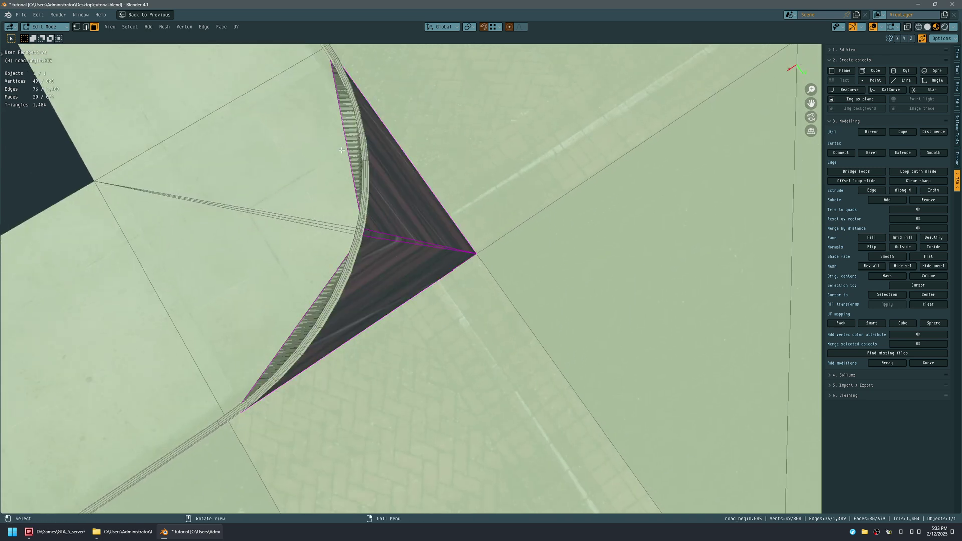
Step: Save the file and restore the full workspace layout with the whole intersection in view
scroll(366, 159, "down", 9)
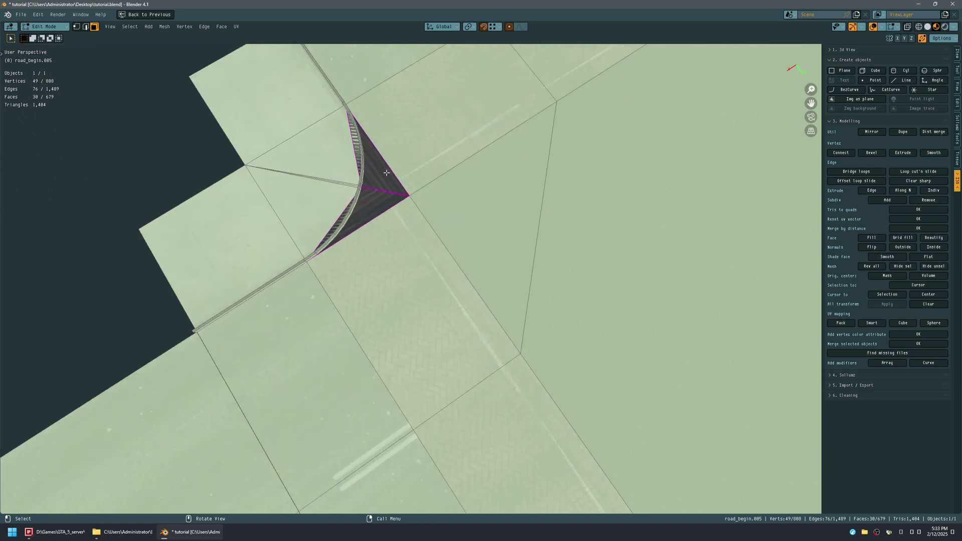
middle_click_drag(501, 201, 298, 280, "shift")
scroll(301, 280, "down", 3)
middle_click_drag(474, 288, 507, 242, "shift")
key("ctrl+s")
key("ctrl+space")
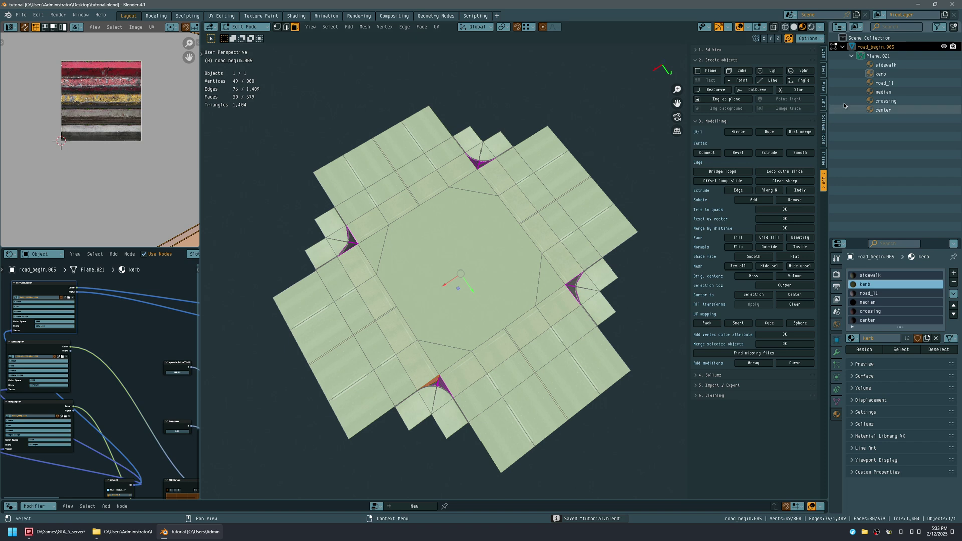
Step: Assign the crossing material to the selected corner faces and view the result with overlays hidden
left_click(885, 101)
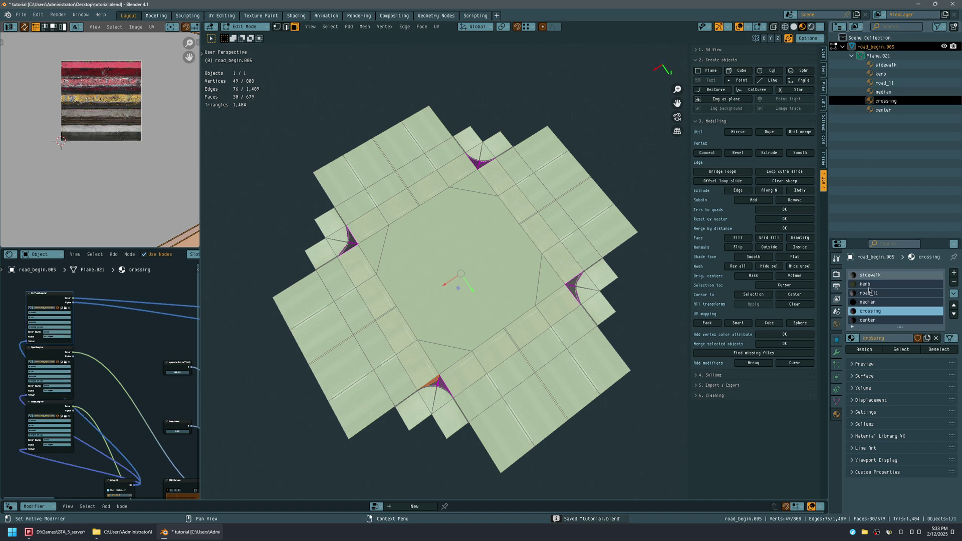
left_click(864, 349)
middle_click_drag(381, 210, 412, 317)
key("alt+shift+z")
scroll(409, 316, "up", 5)
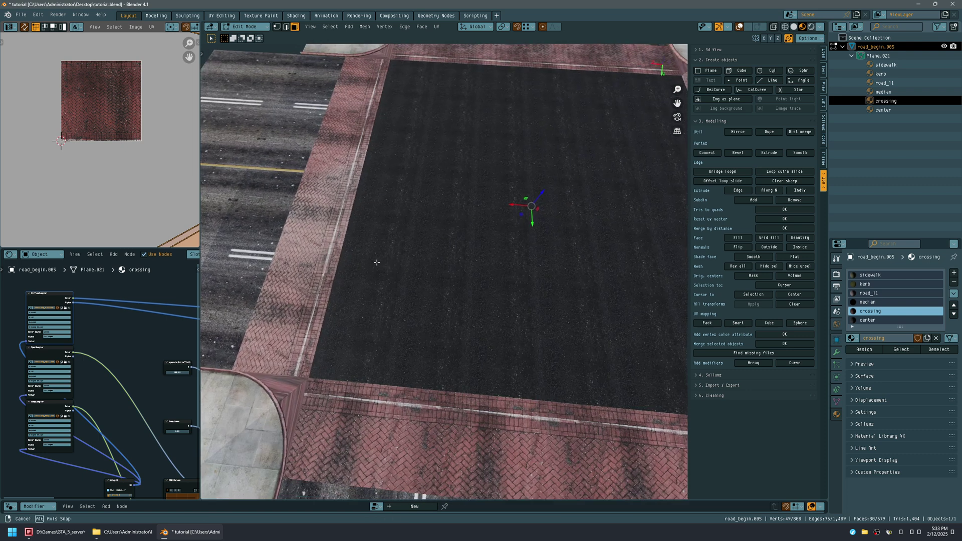
middle_click_drag(386, 263, 554, 279)
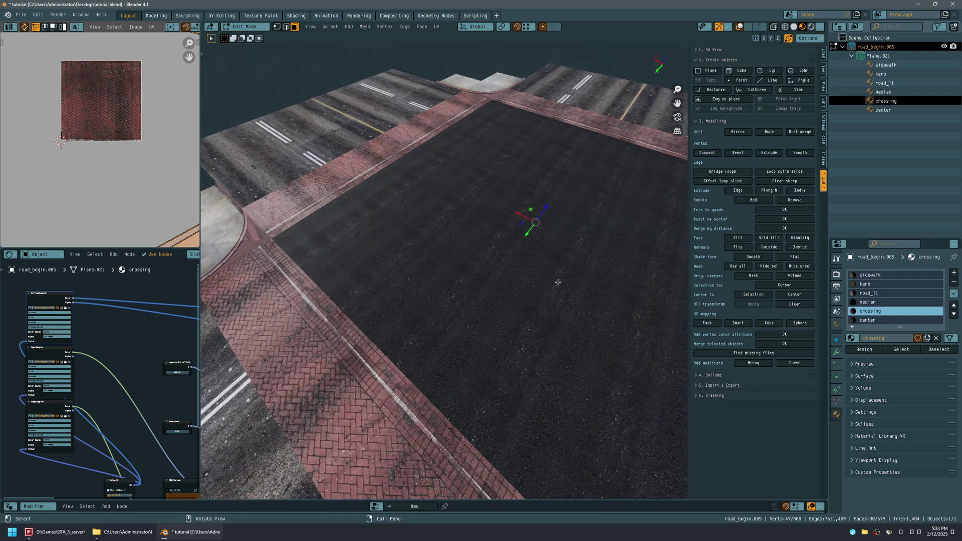
Step: Unwrap the selected corner faces with Cube Projection and scale up their UVs to match the crossing's brick size
left_click(778, 323)
middle_click_drag(378, 216, 232, 206)
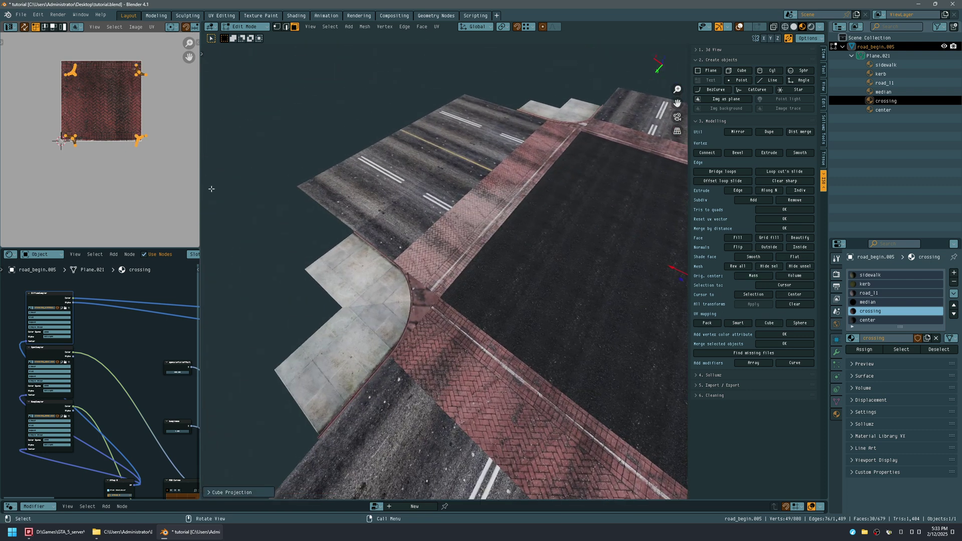
key("s")
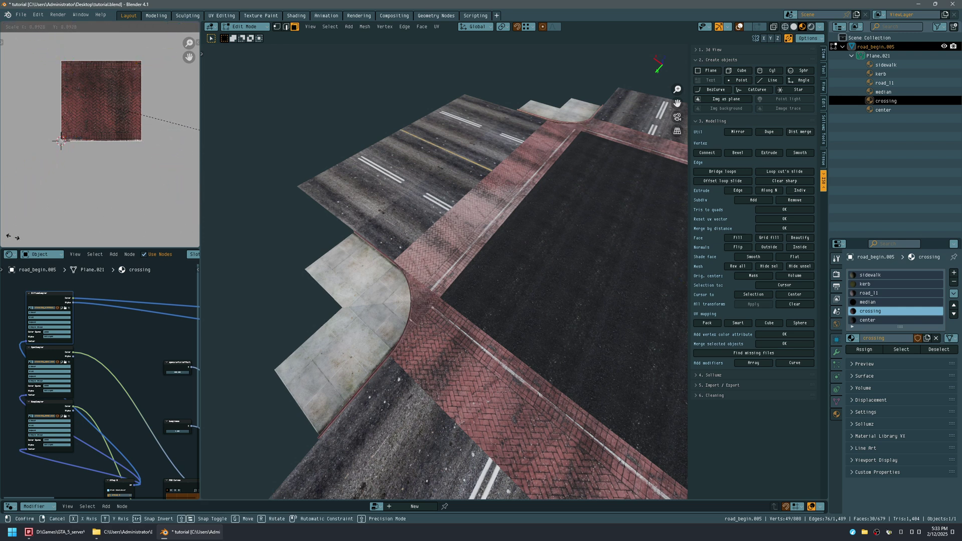
left_click(87, 234)
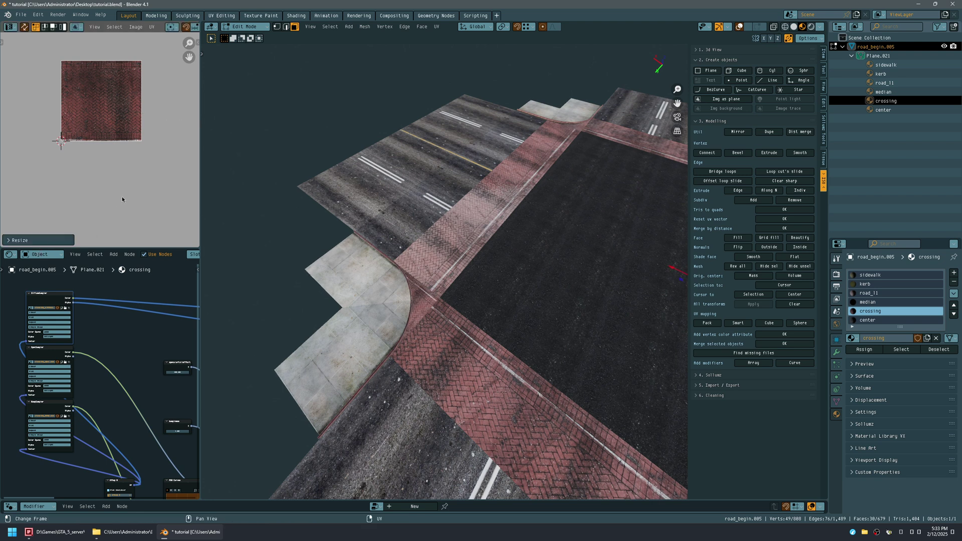
Step: Try rotating the corner faces' UVs by 220° around their centre, and undo the rotation
key("r")
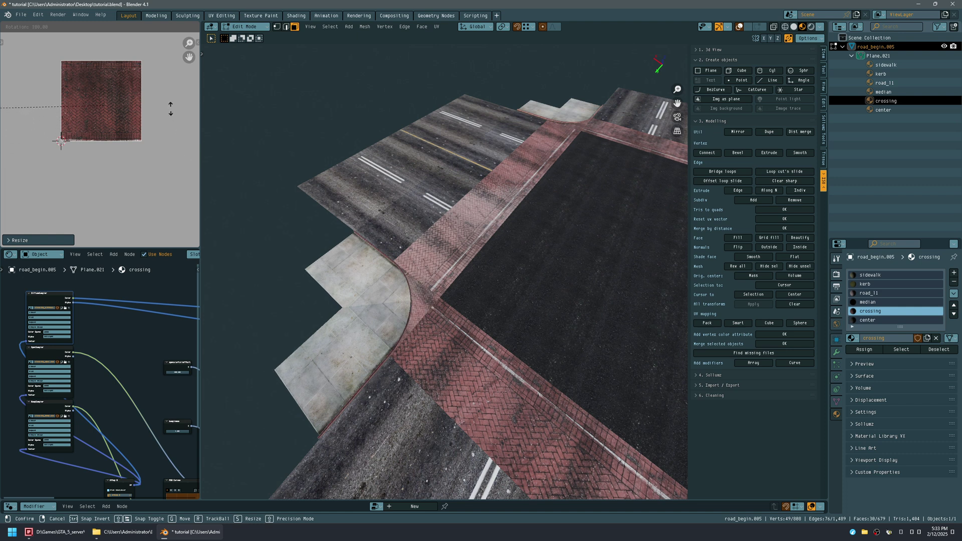
left_click(27, 225)
scroll(80, 161, "down", 4)
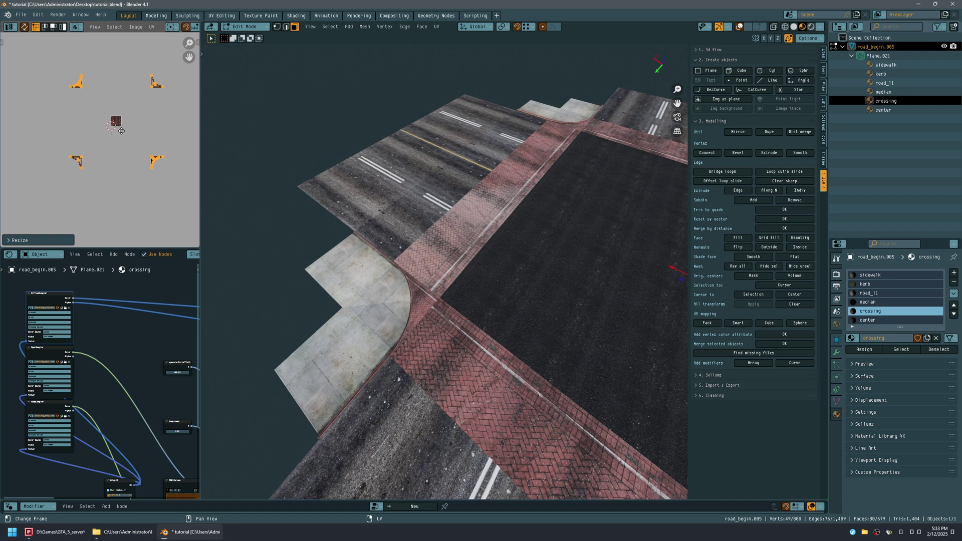
key("r")
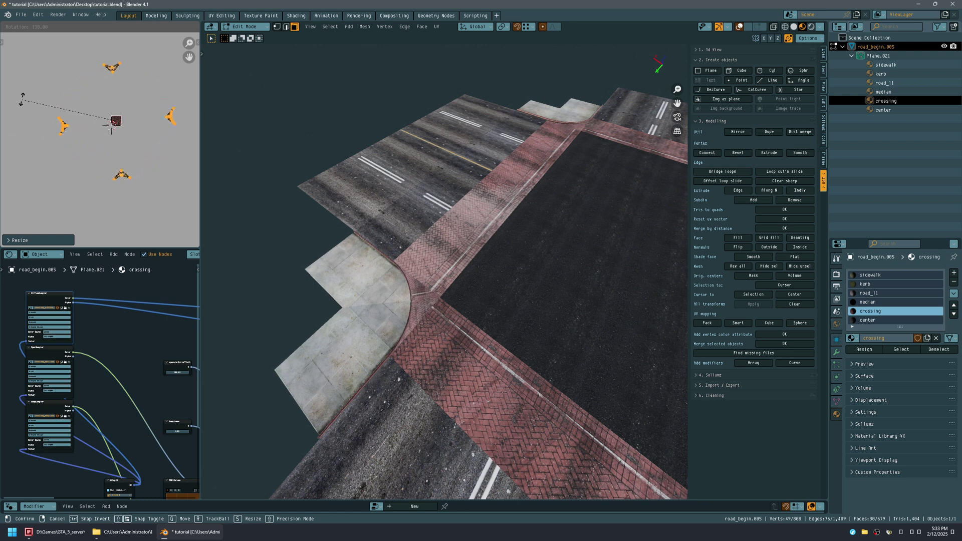
left_click(150, 209)
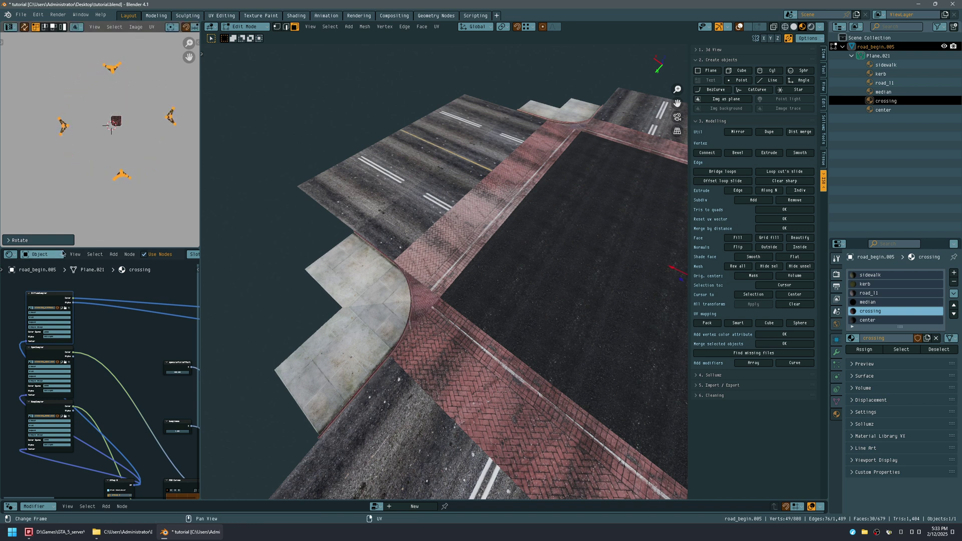
left_click(58, 240)
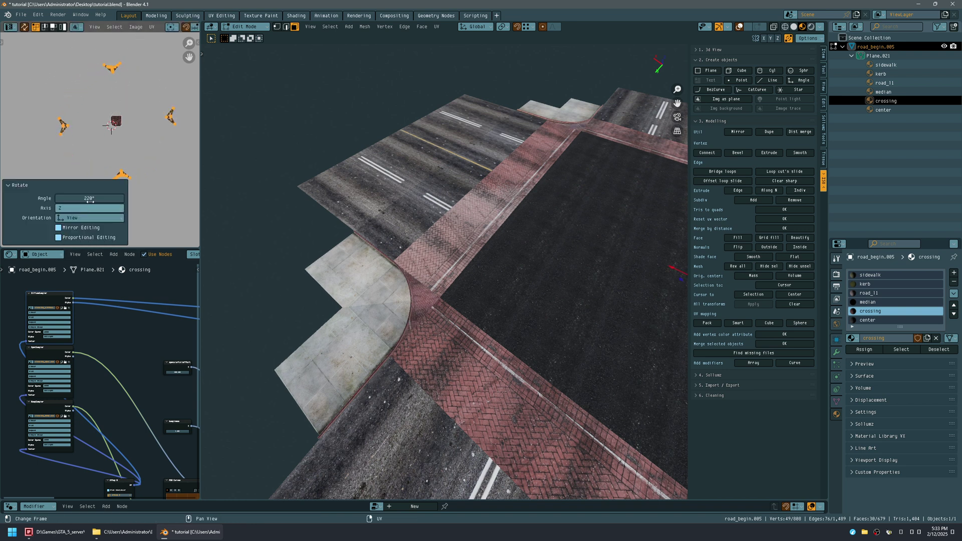
left_click(154, 185)
key("ctrl+z")
key("ctrl+z")
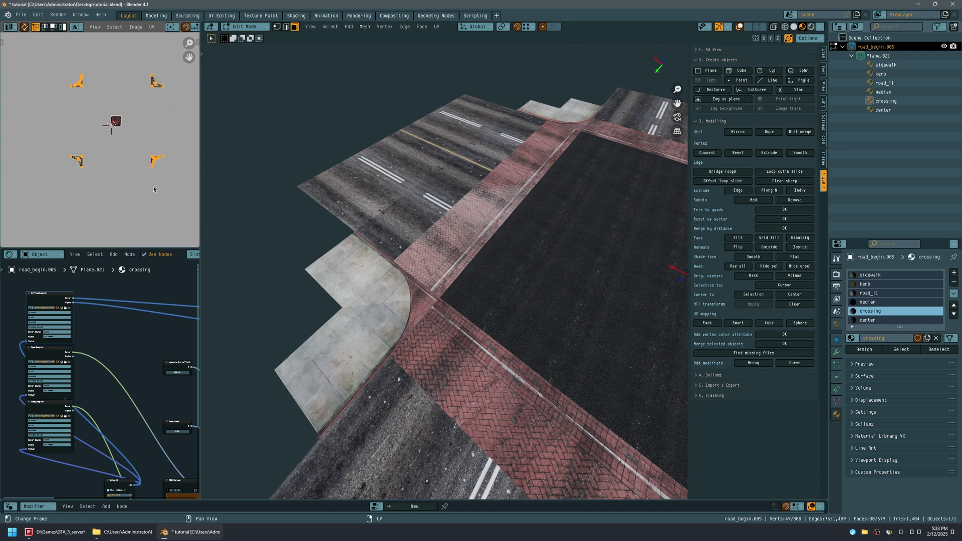
Step: Scale the selected corner faces' UVs by 0.726 and rotate them 35°
key("r")
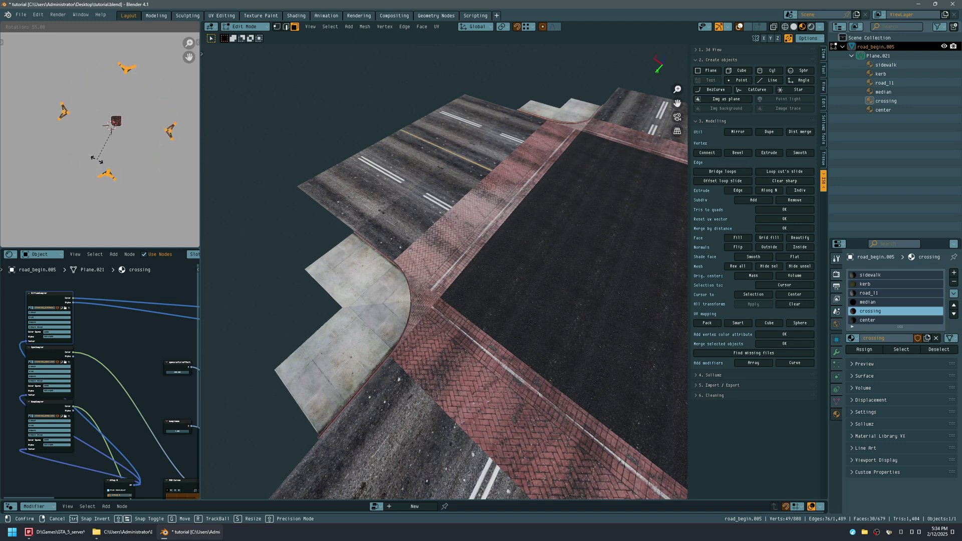
right_click(126, 153)
key("s")
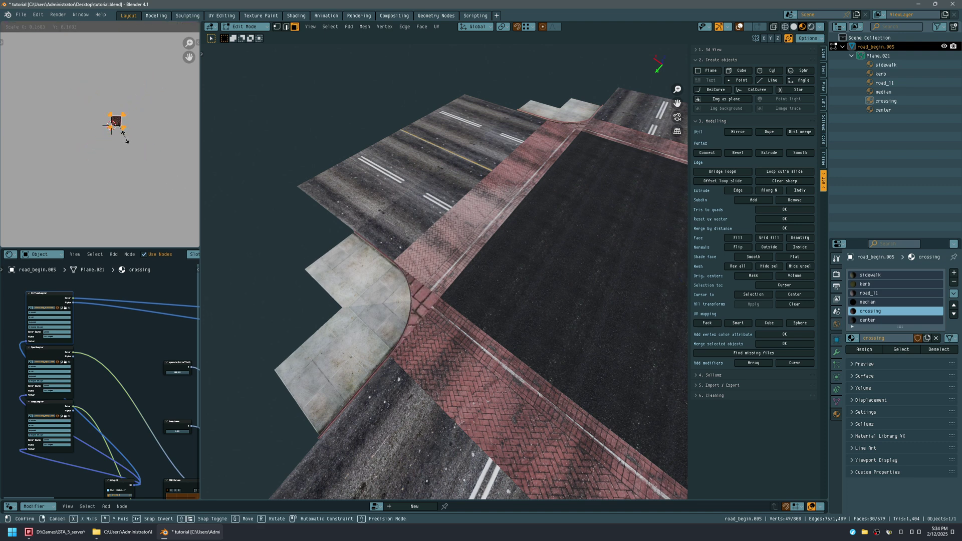
left_click(165, 184)
key("r")
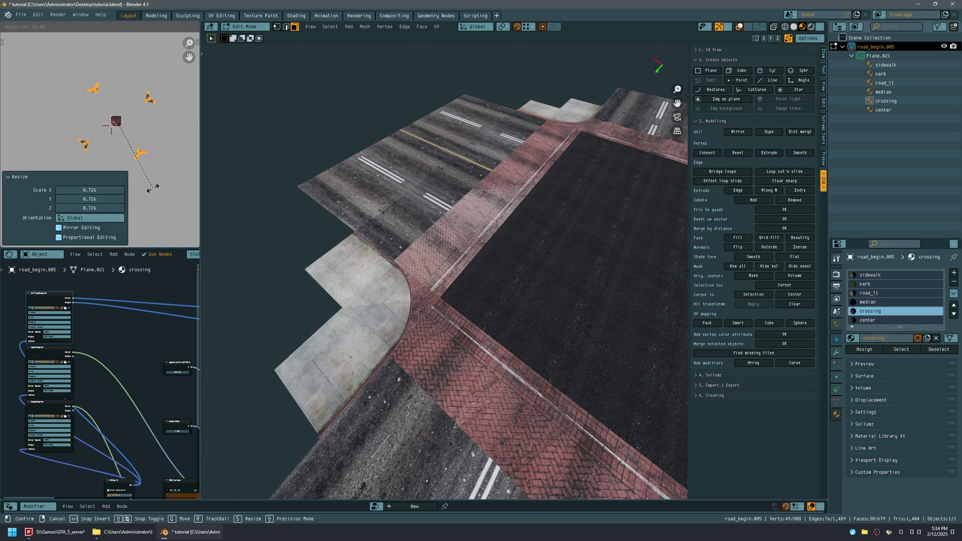
left_click(128, 207)
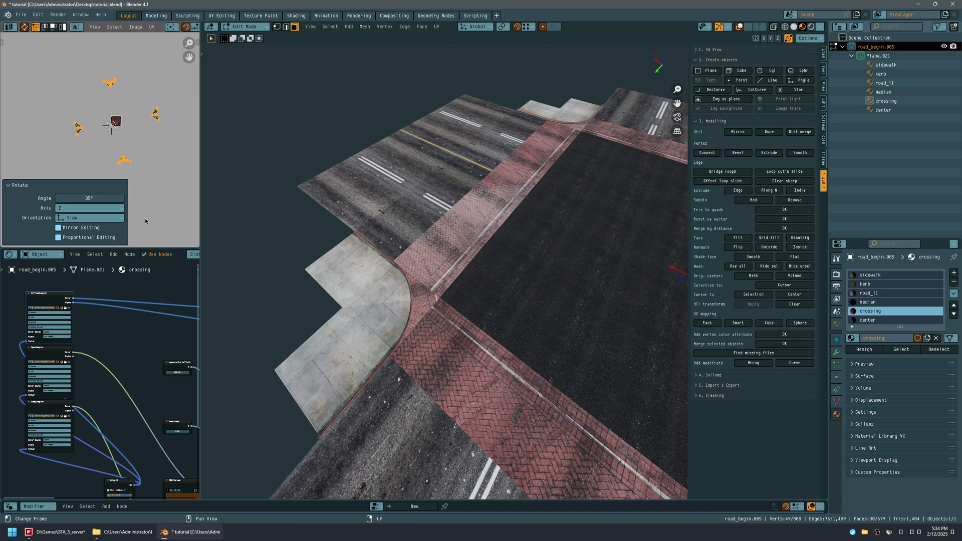
Step: Scale the corner faces' UVs by 1.532, rotate them a further 10°, and scale them down by 0.631
key("s")
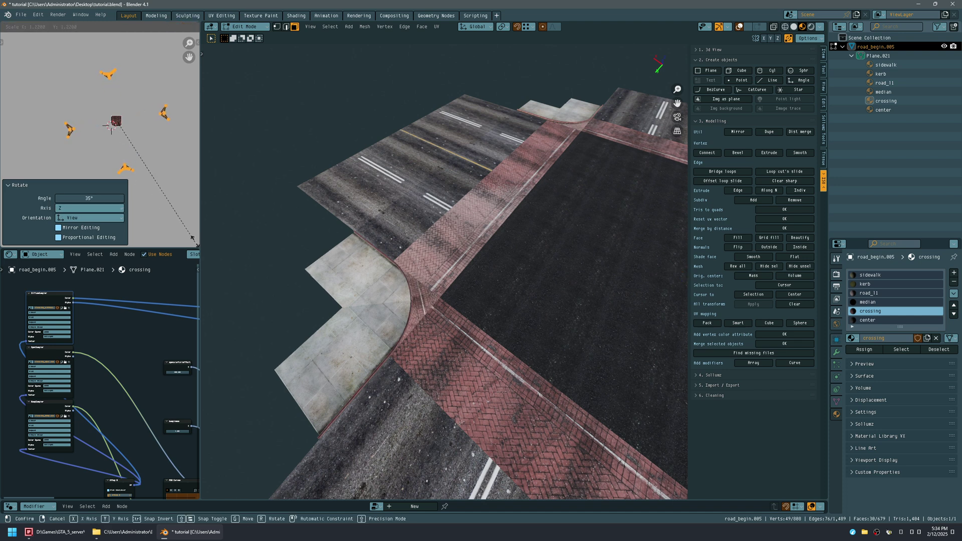
left_click(33, 49)
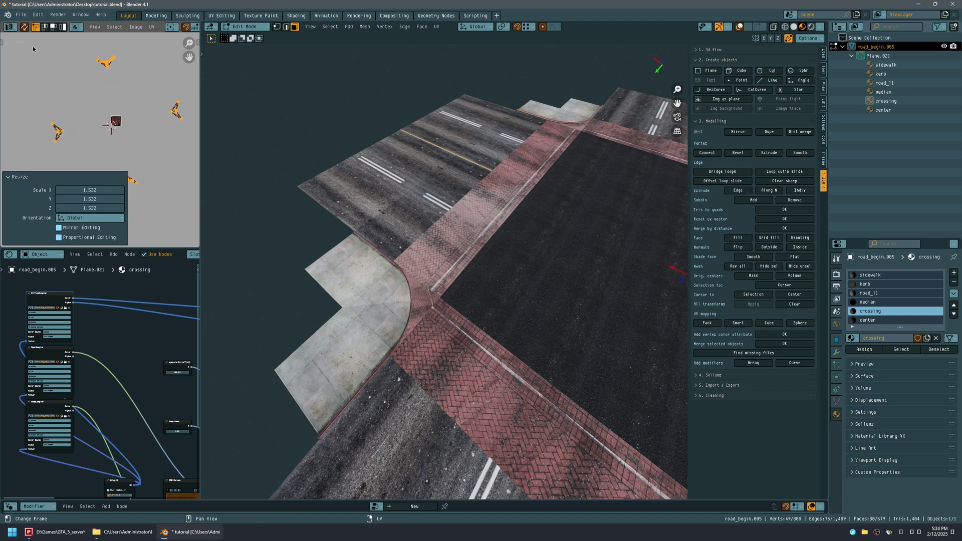
key("r")
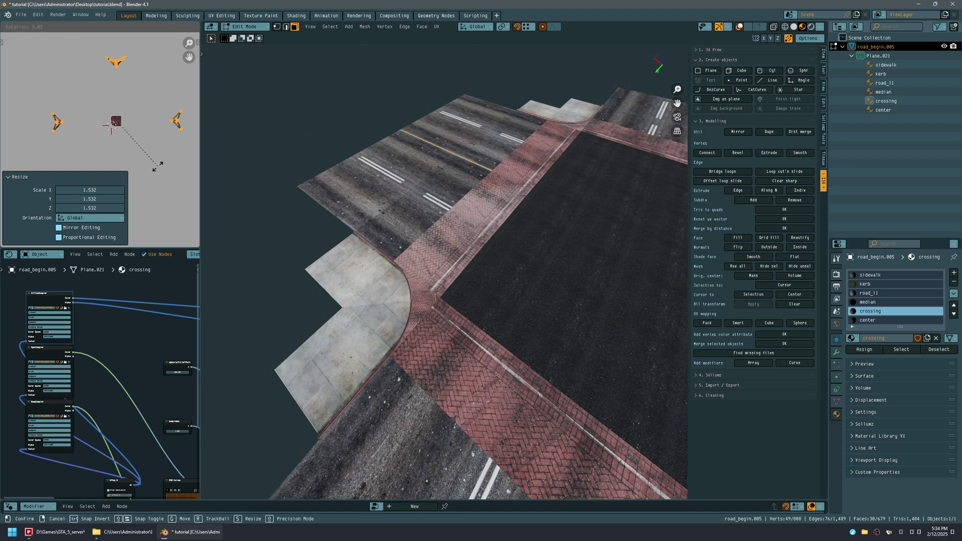
left_click(159, 168)
key("s")
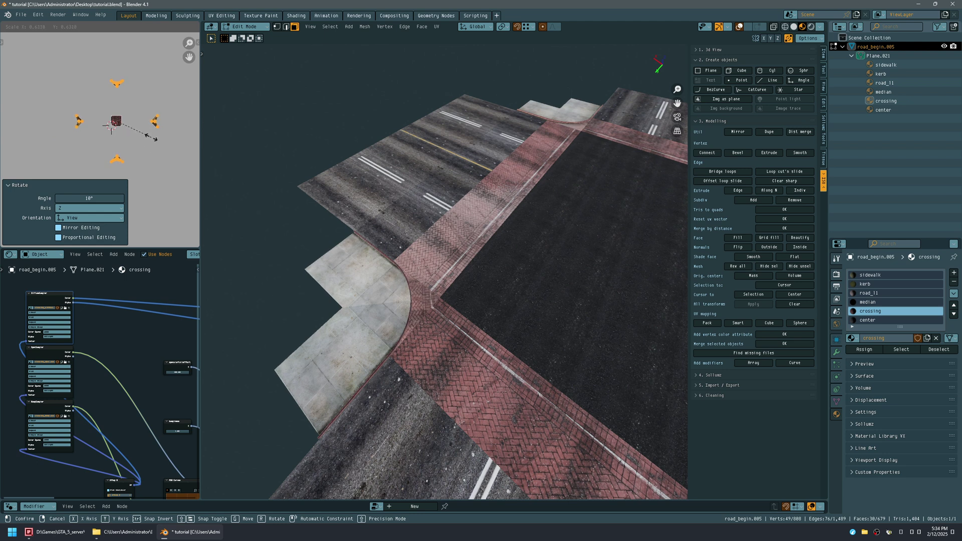
left_click(151, 137)
Step: Move the corner UVs 0.03737 m in X and -0.03737 m in Y, and shift them back 0.03737 m along Y
middle_click_drag(450, 300, 472, 228, "shift")
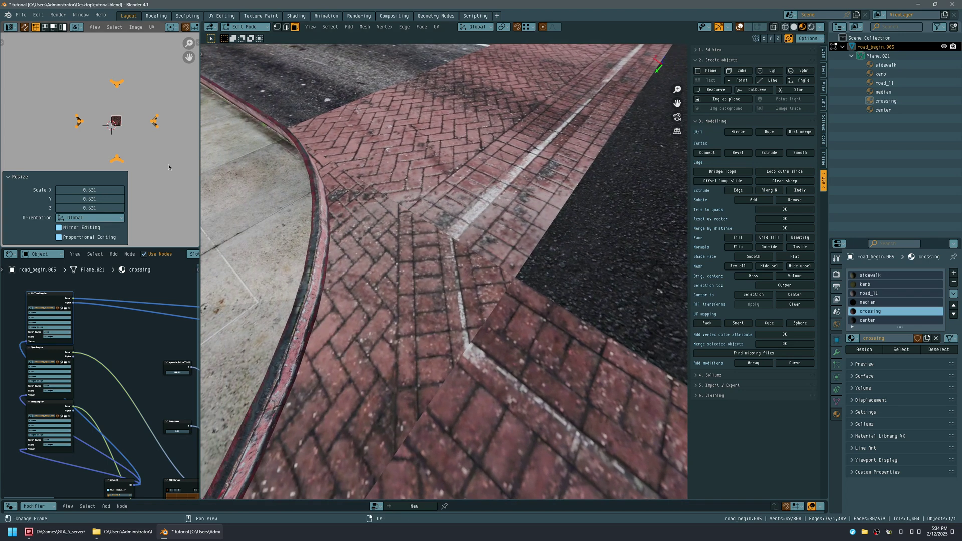
key("g")
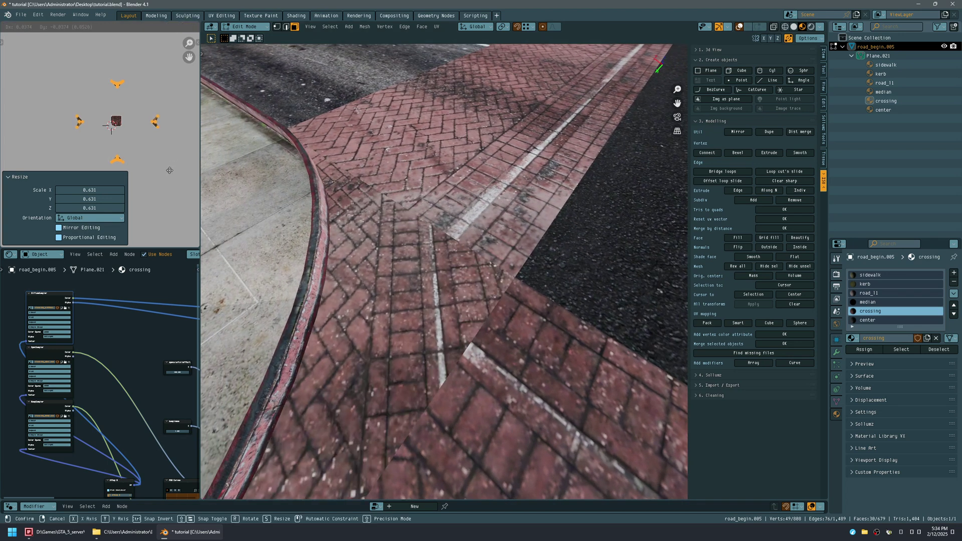
left_click(170, 172)
key("g")
key("x")
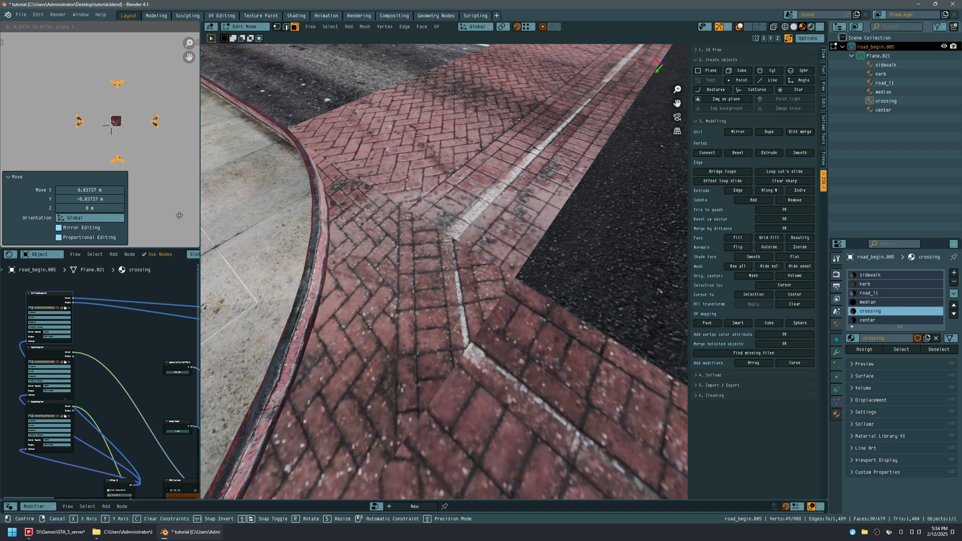
left_click(177, 198)
Step: Collapse the Move settings and nudge the corner UVs slightly to shift the white line on the corner
scroll(156, 180, "up", 4)
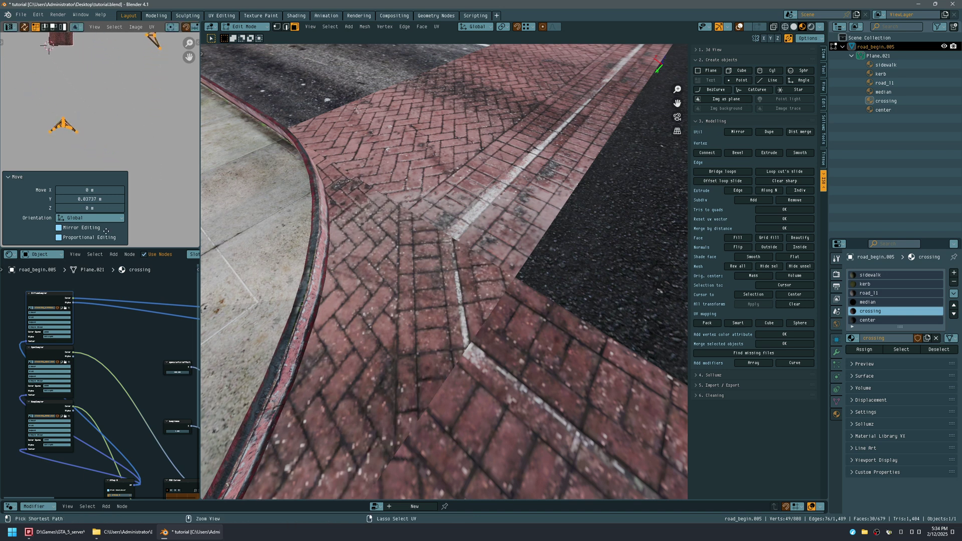
left_click(84, 176)
middle_click_drag(107, 116, 136, 125, "shift")
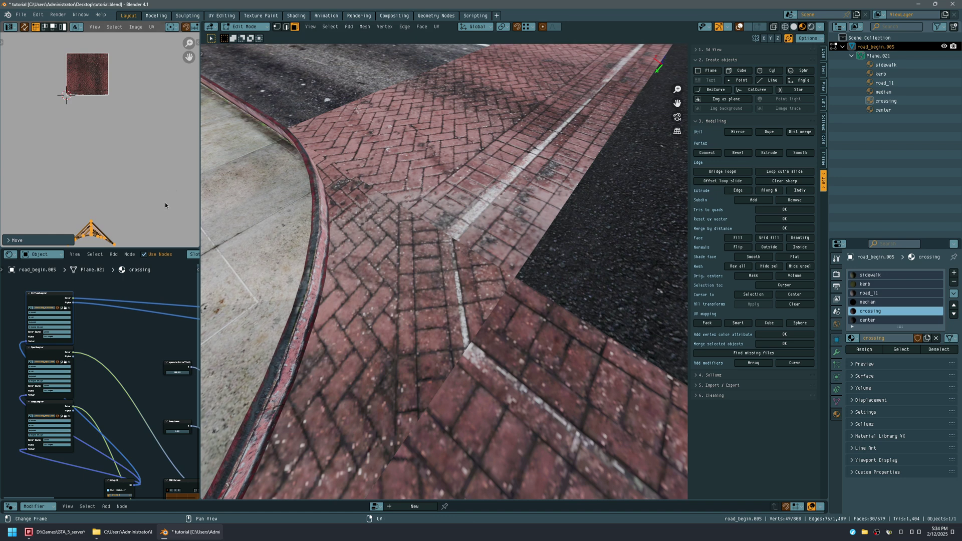
key("g")
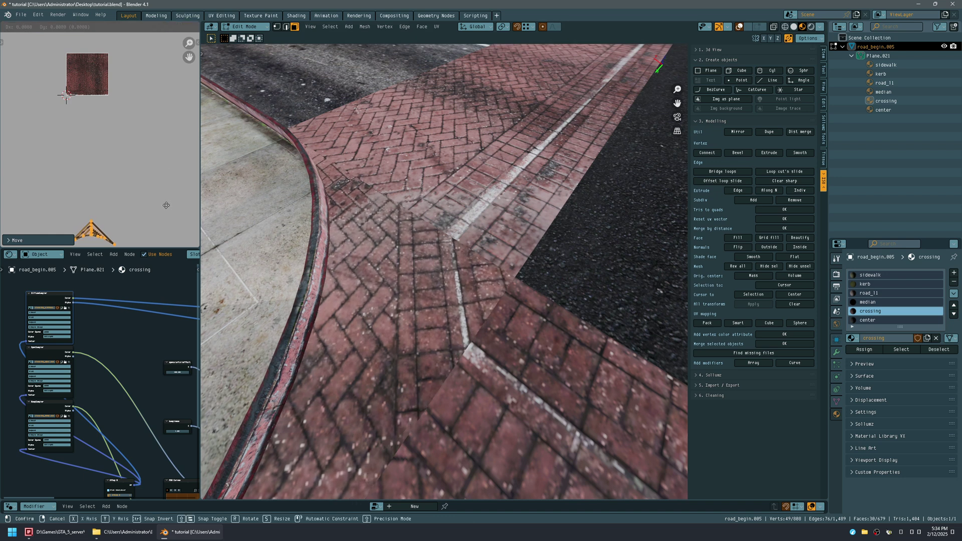
left_click(172, 196)
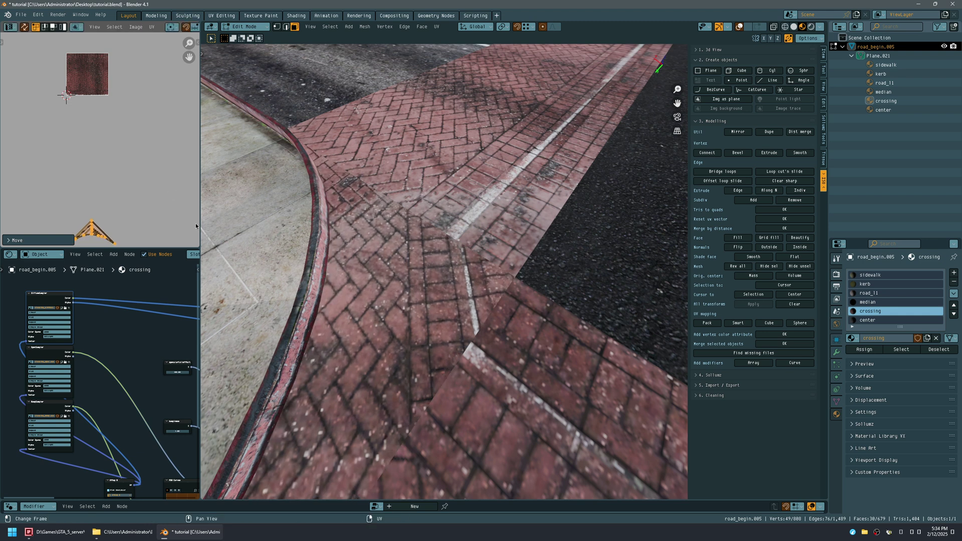
Step: Scale up the corner UVs for smaller bricks and slide them along Y until the white line meets both adjoining crossing lines
key("s")
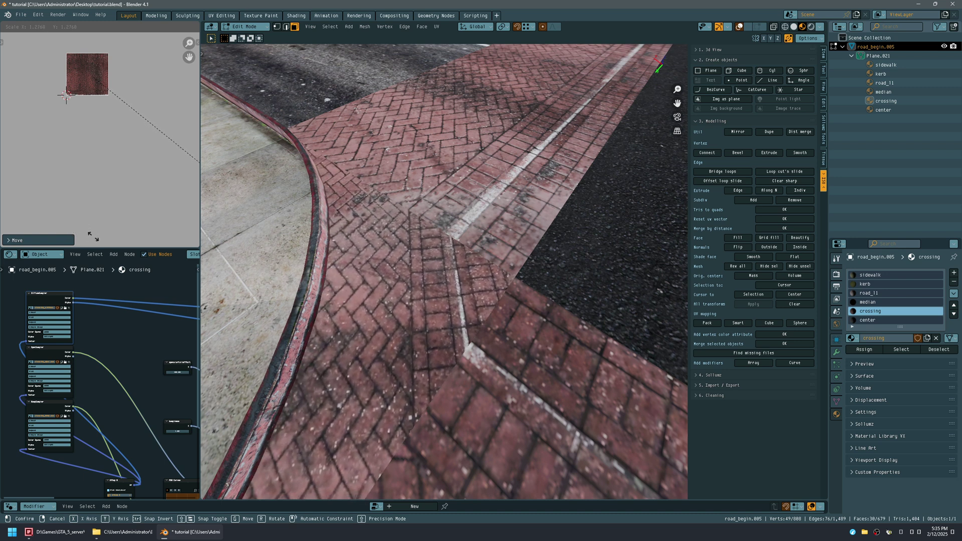
left_click(93, 237)
key("g")
key("y")
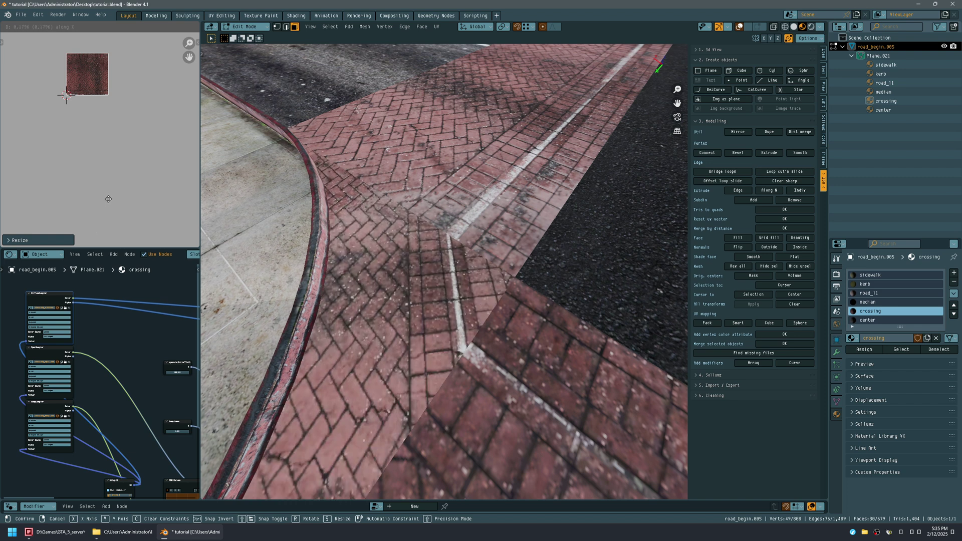
left_click(127, 122)
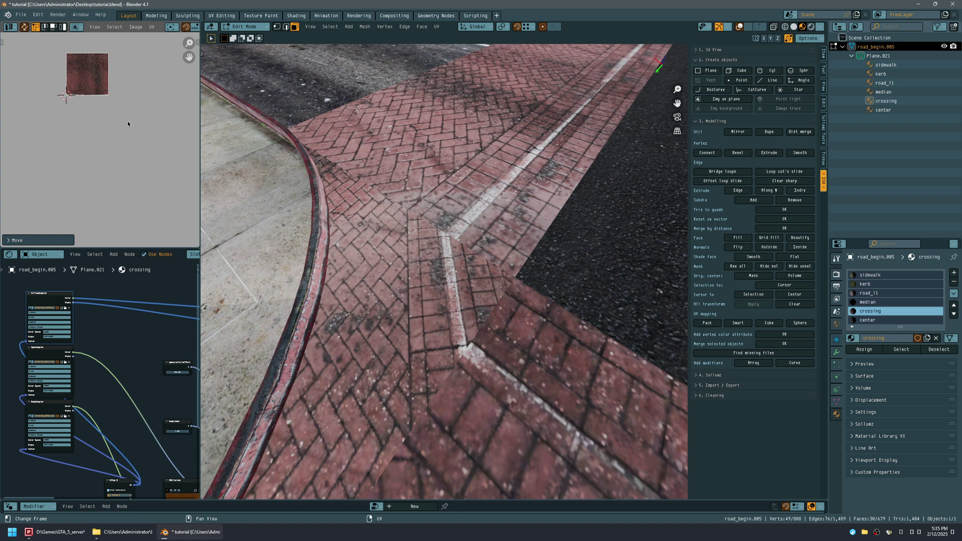
key("g")
key("y")
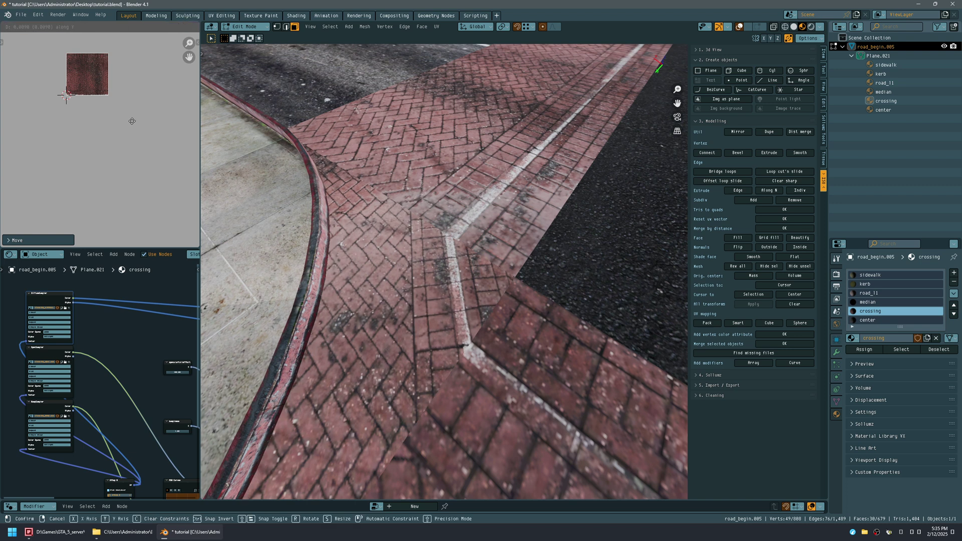
left_click(132, 121)
Step: Select only the faces of another corner fill with overlays shown, and hide the overlays again
scroll(439, 279, "down", 5)
middle_click_drag(438, 279, 426, 246)
scroll(461, 209, "up", 8)
key("shift+alt+z")
left_click_drag(414, 181, 464, 197)
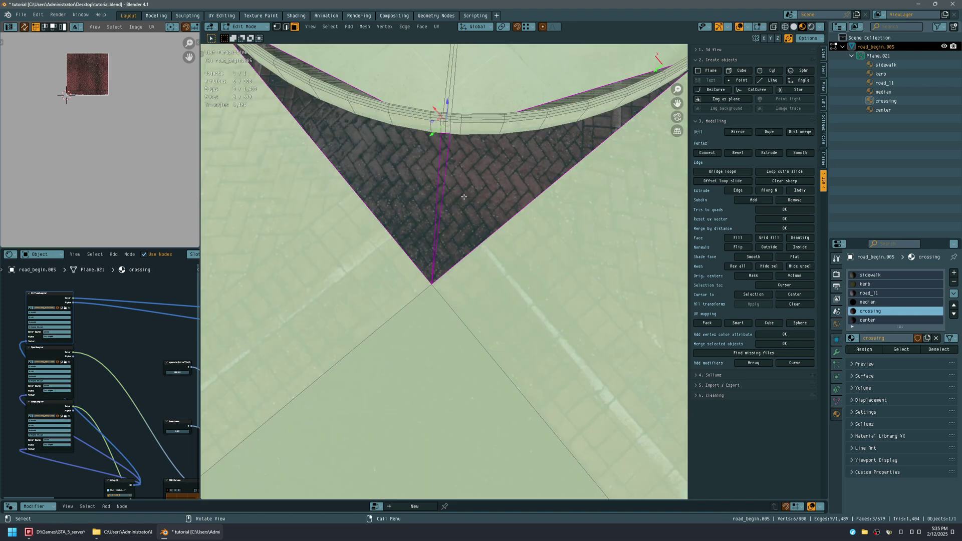
key("shift+alt+z")
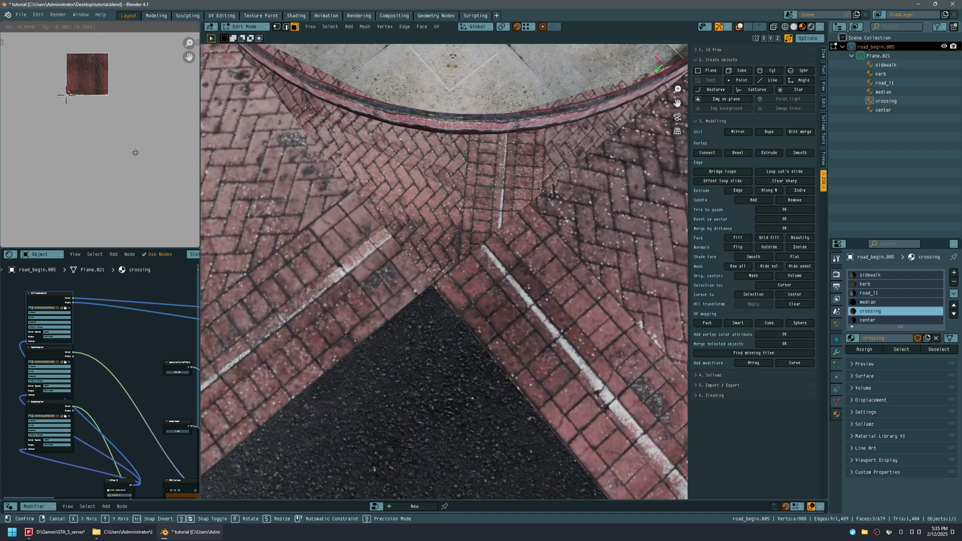
Step: Rotate this corner's UVs to run the white line across the fill, and slide them along Y toward the crossing lines
left_click(117, 197)
key("r")
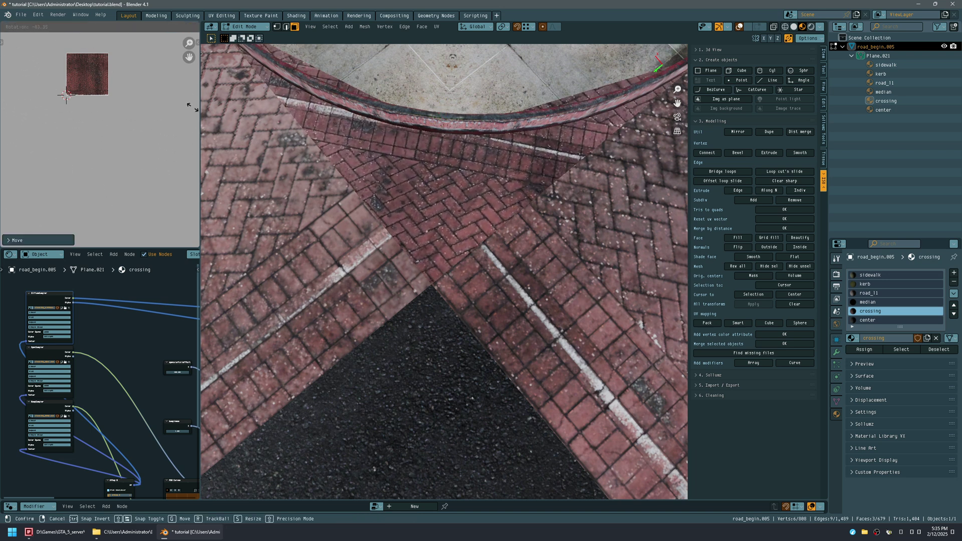
left_click(174, 192)
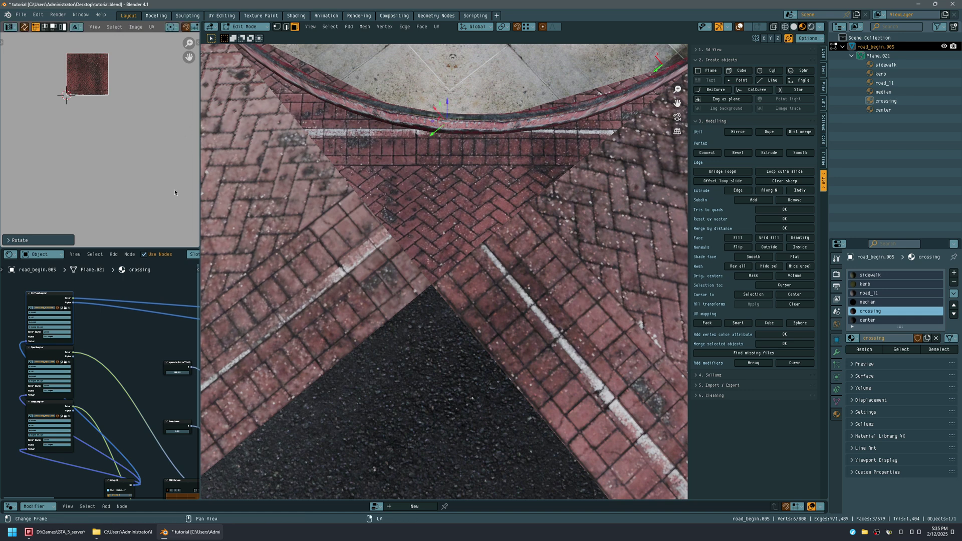
key("g")
key("y")
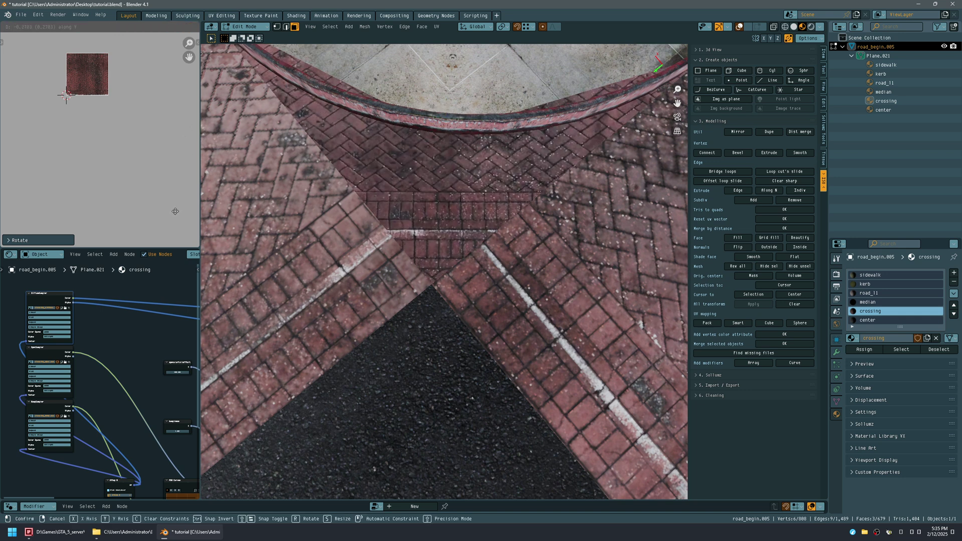
left_click(176, 221)
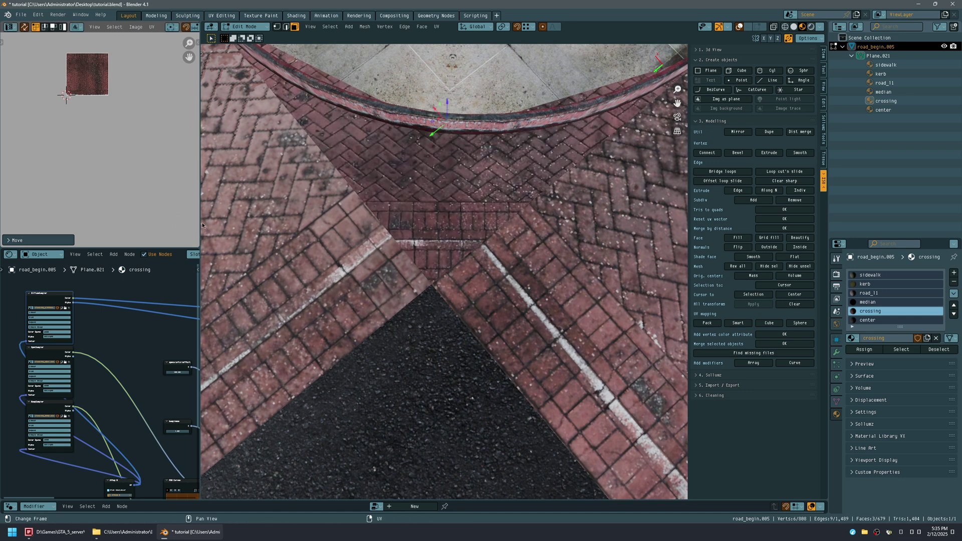
Step: Fine-tune this corner's UV rotation and Y position so its white line connects the two crossing lines
key("r")
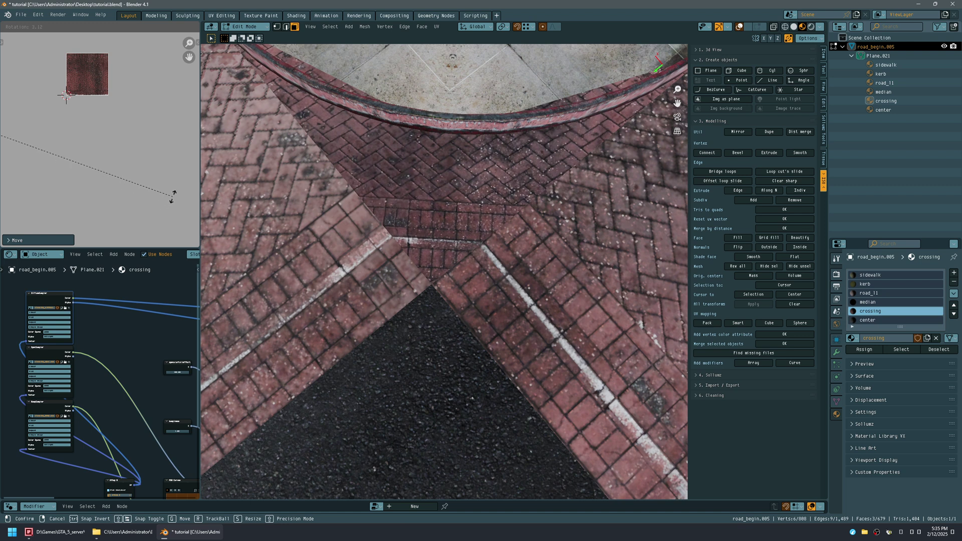
left_click(173, 198)
key("g")
key("y")
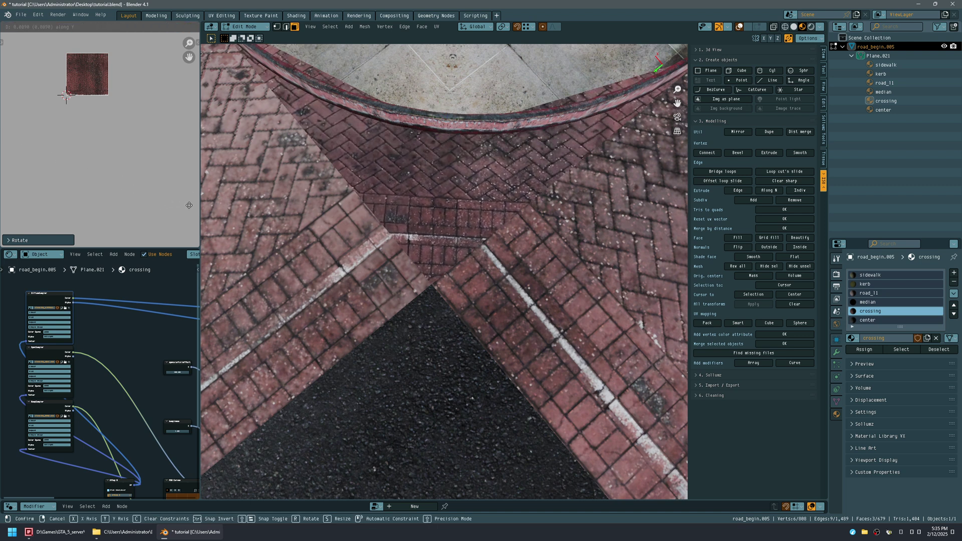
left_click(189, 205)
Step: Go to the next corner with a mismatched line, select its linked fill faces, and hide the overlays
scroll(484, 381, "down", 9)
middle_click_drag(484, 430, 475, 186, "shift")
scroll(475, 185, "down", 1)
middle_click_drag(566, 161, 446, 202, "shift")
scroll(471, 183, "up", 11)
scroll(470, 256, "up", 1)
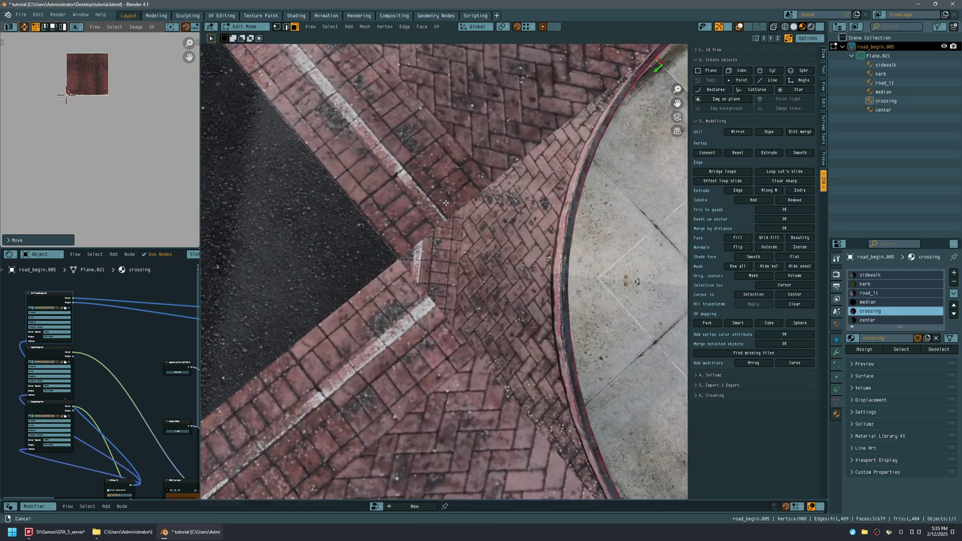
key("shift+alt+z")
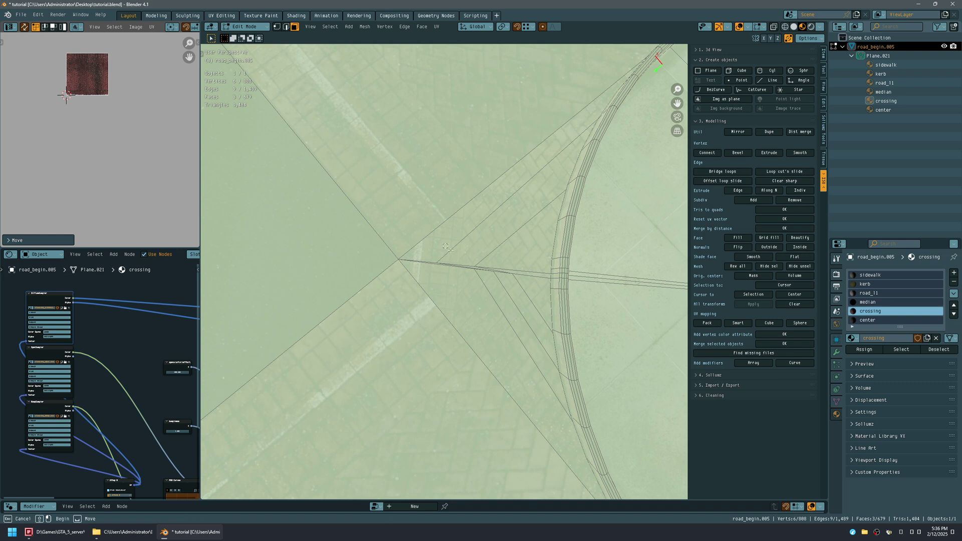
left_click(530, 301)
key("l")
middle_click_drag(492, 274, 479, 281, "shift")
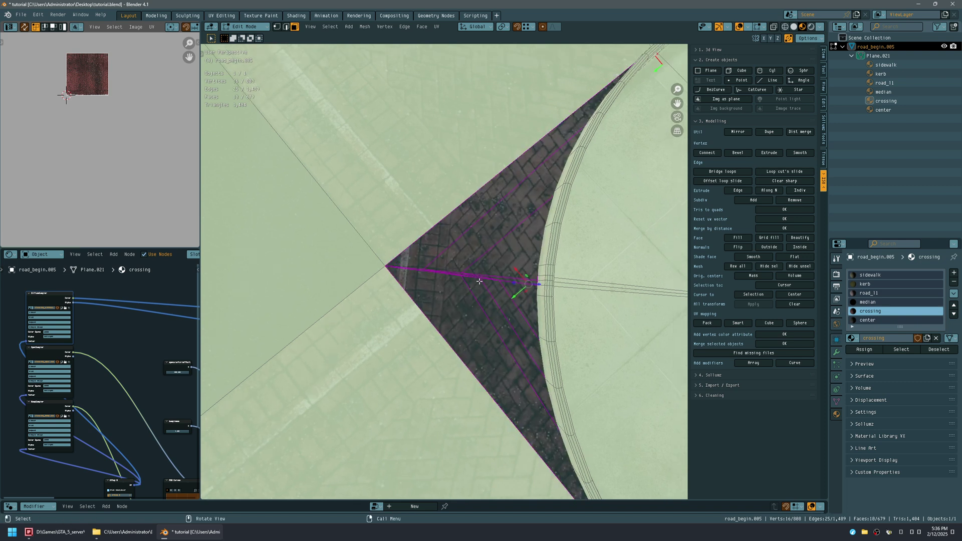
key("shift+alt+z")
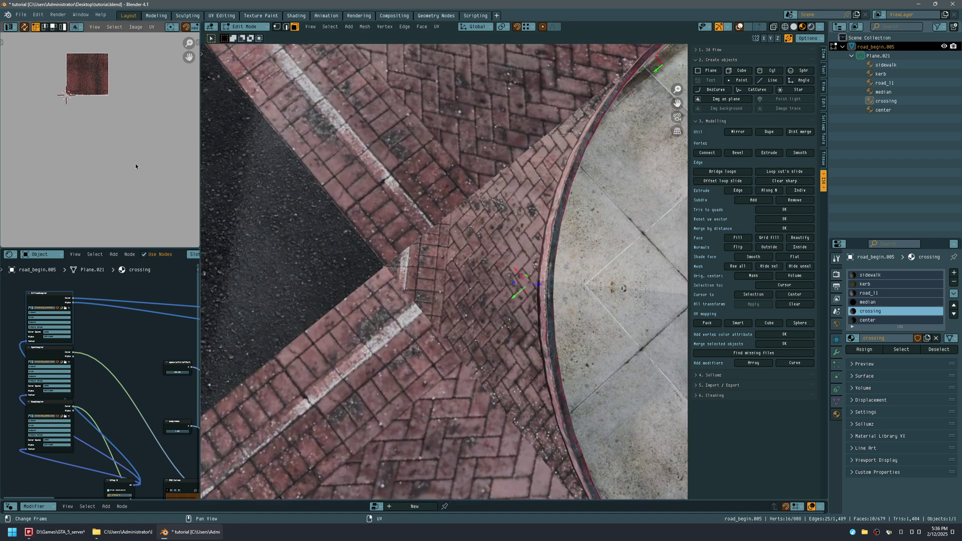
Step: Slide this corner fill's UVs along X and along Y to bring its white line toward the two crossing lines
key("g")
key("x")
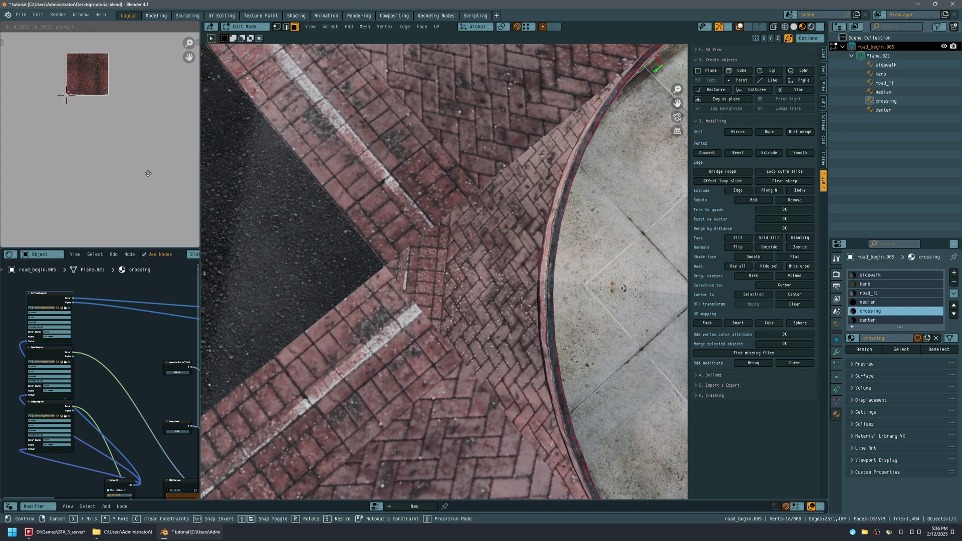
left_click(142, 146)
key("g")
key("y")
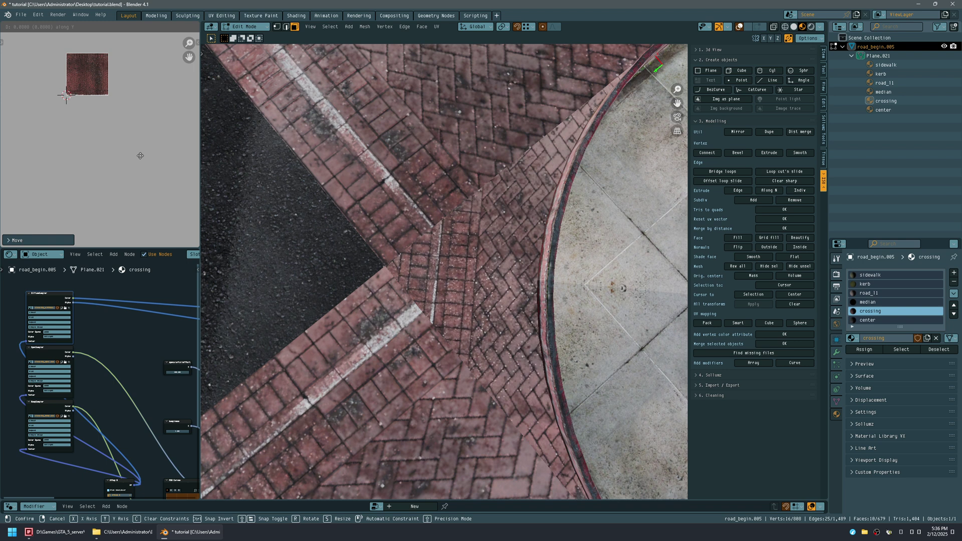
left_click(138, 159)
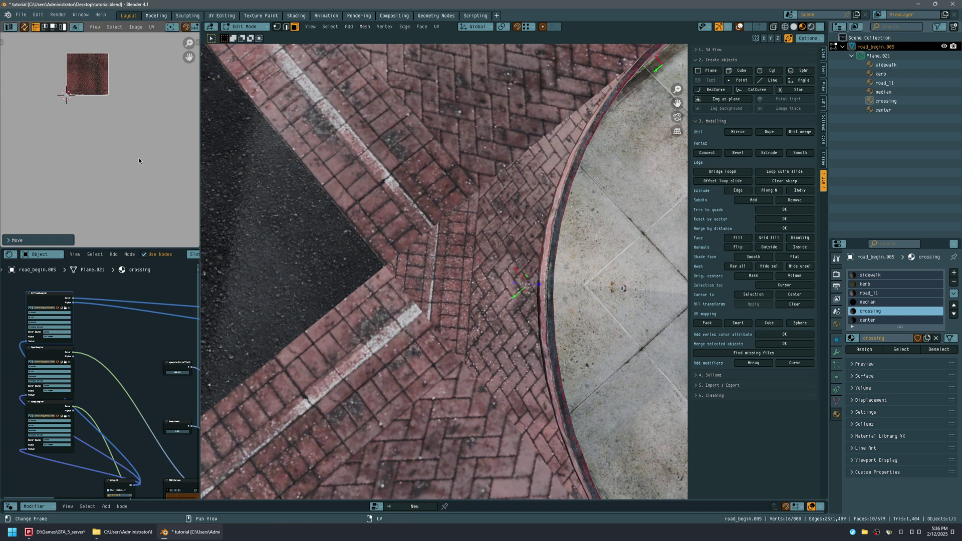
Step: Rotate this corner's UVs slightly and shift them along Y so the white line meets both crossing lines
key("r")
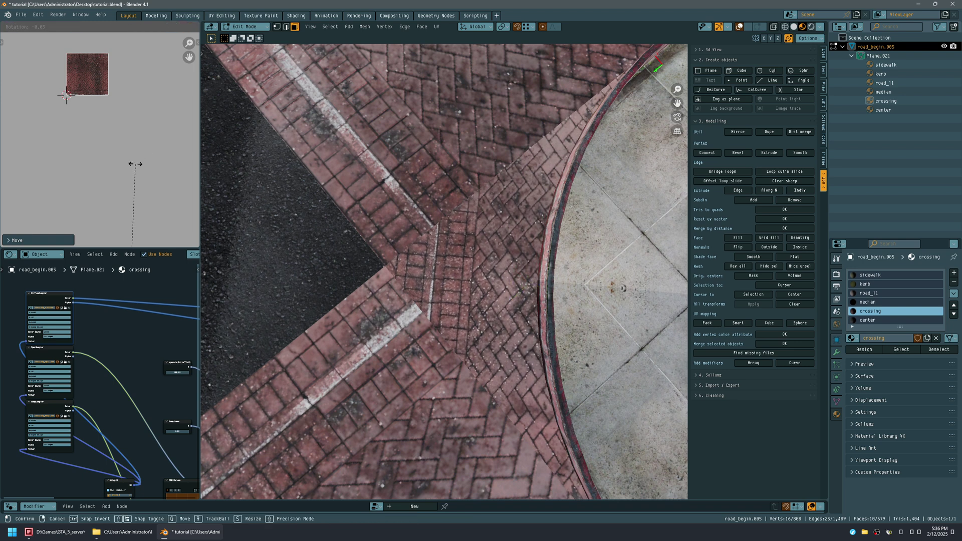
left_click(121, 53)
key("g")
key("y")
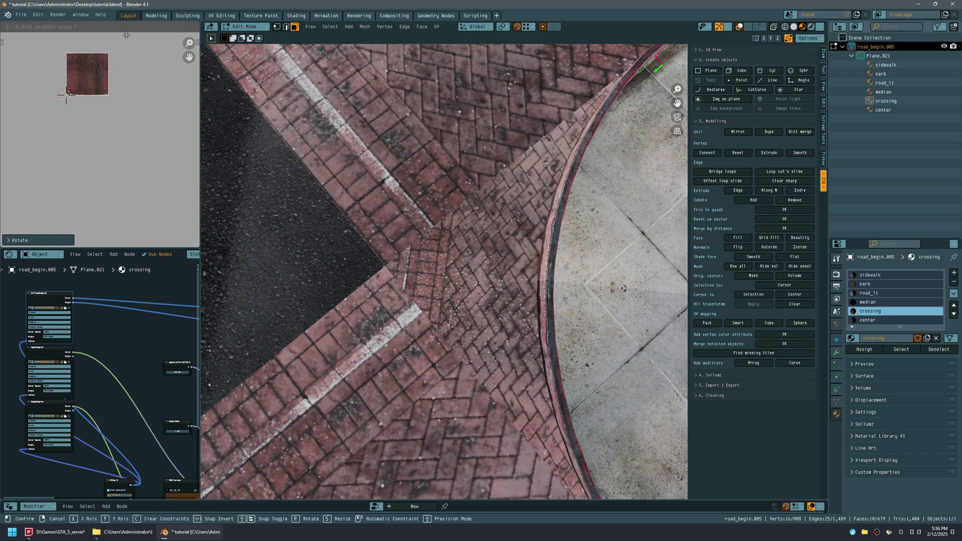
left_click(147, 230)
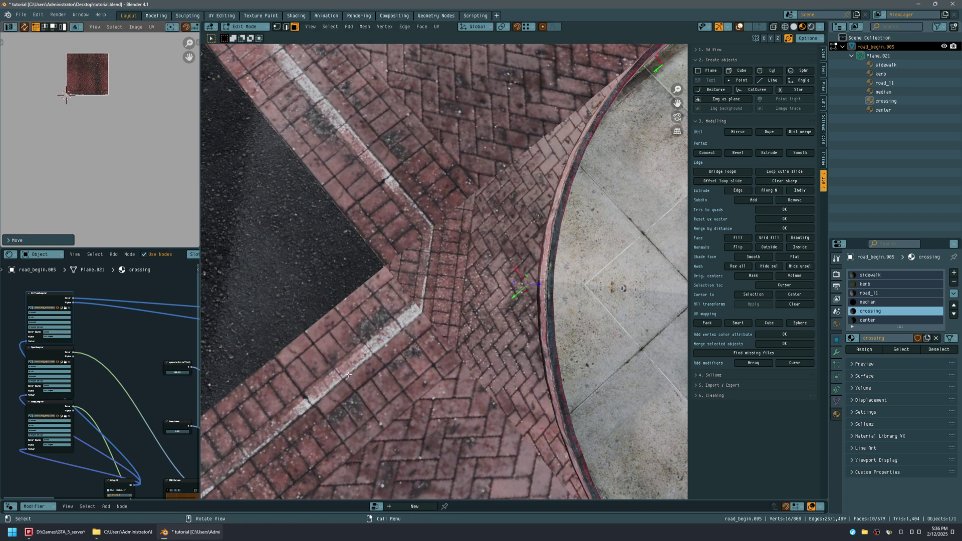
Step: Go to the next corner with a mismatched line, show the overlays to select its fill faces, and hide them again
scroll(379, 319, "down", 4)
middle_click_drag(365, 361, 633, 200, "shift")
scroll(622, 208, "down", 5)
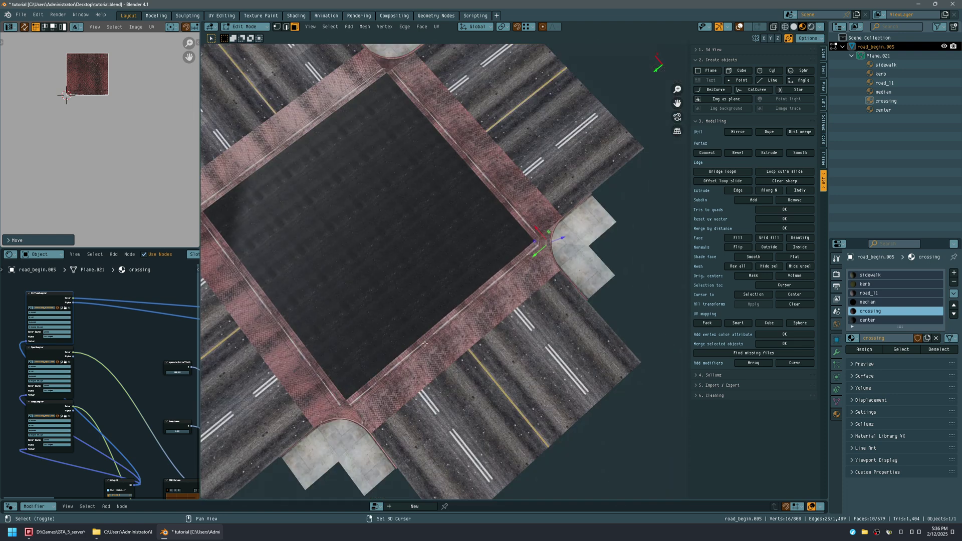
middle_click_drag(365, 426, 431, 351, "shift")
scroll(409, 379, "up", 2)
middle_click_drag(395, 391, 465, 295, "shift")
scroll(466, 296, "up", 7)
middle_click_drag(430, 200, 438, 318, "shift")
scroll(448, 328, "up", 3)
key("alt+z")
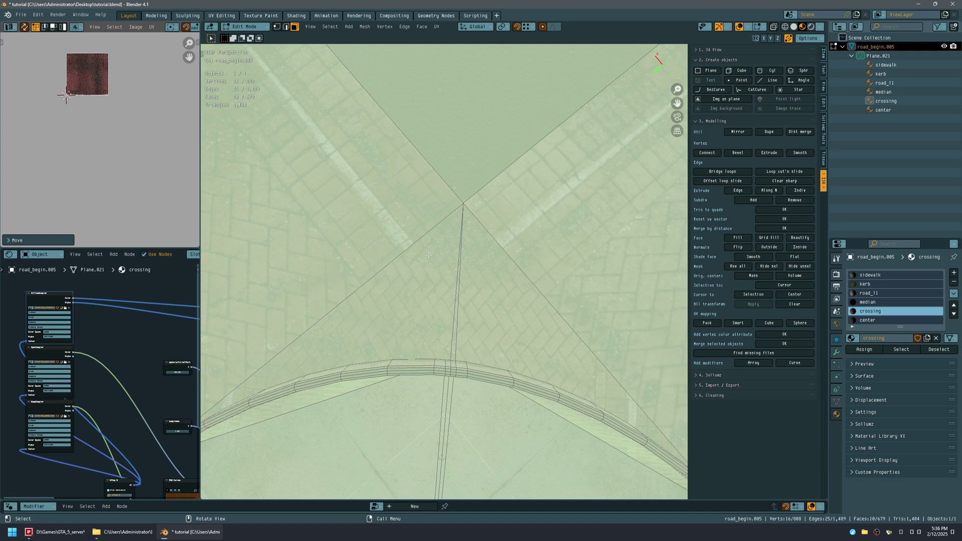
left_click_drag(428, 255, 491, 324)
key("alt+shift+z")
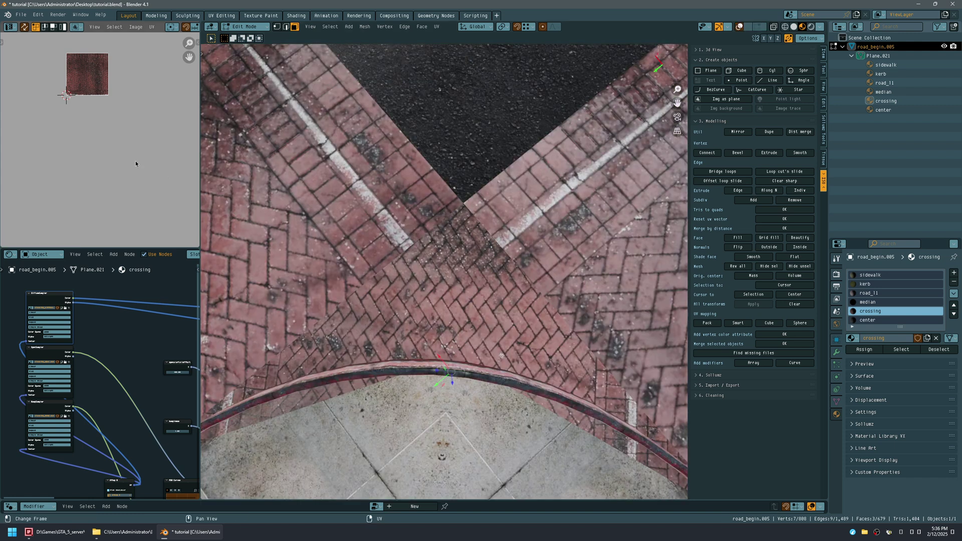
Step: Rotate the selected fill's UVs and move them so a white line bridges the gap between the two crossing lines
key("g")
left_click(129, 181)
key("r")
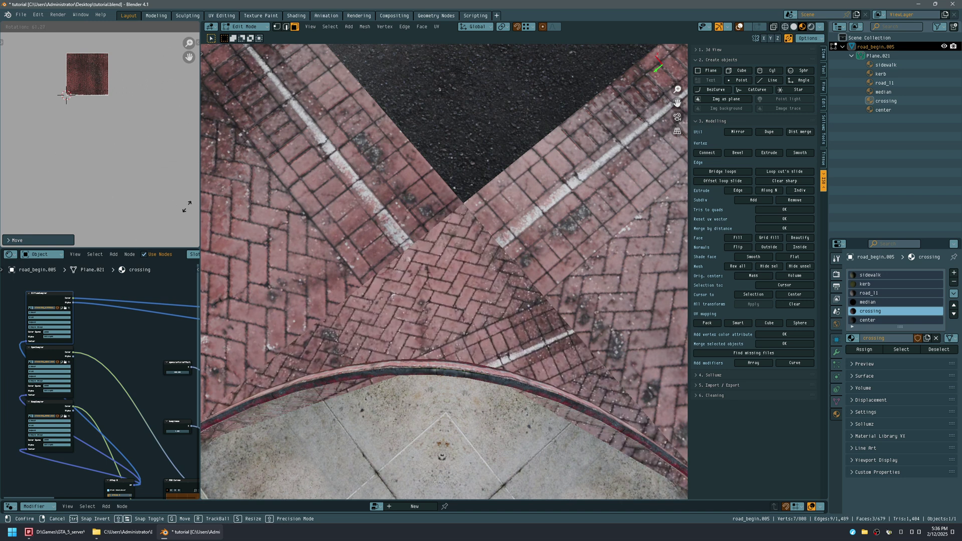
left_click(62, 202)
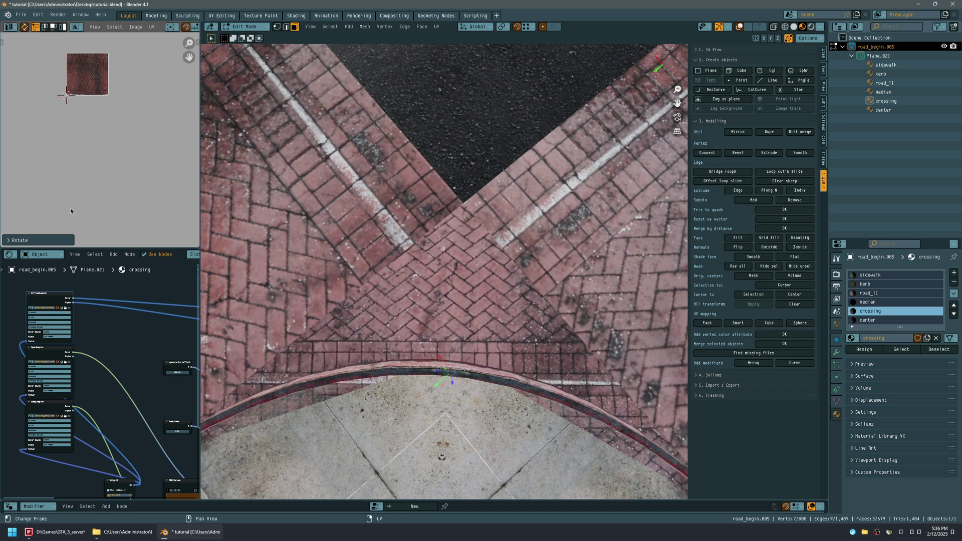
key("g")
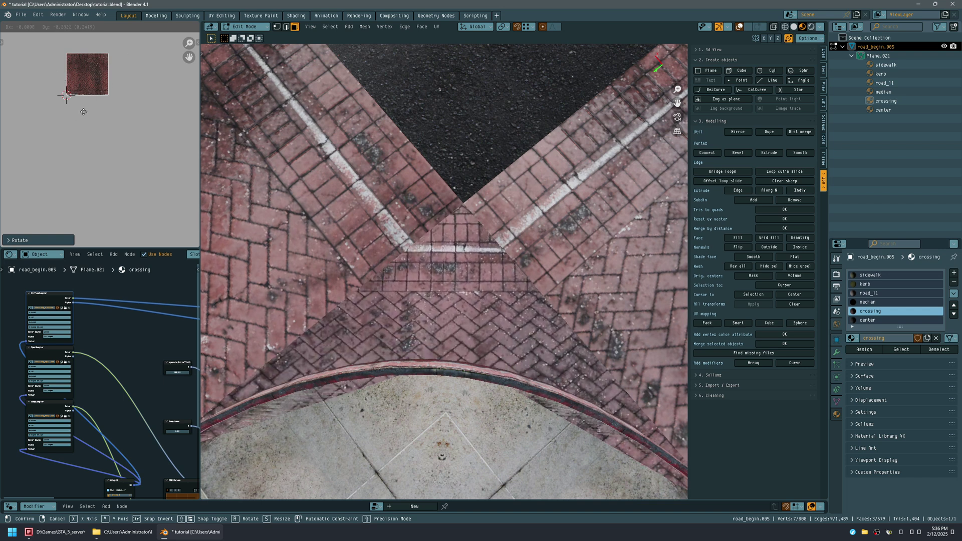
left_click(25, 110)
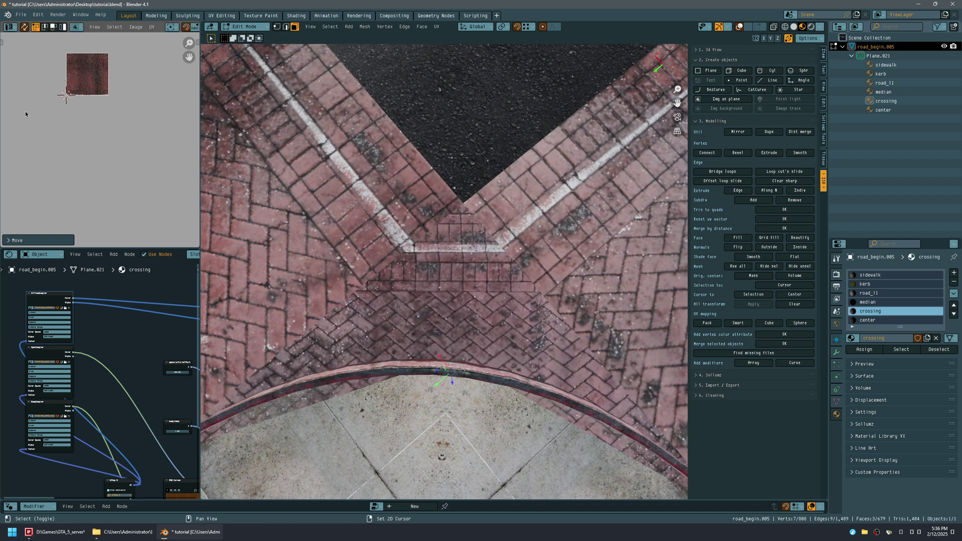
Step: Fine-tune the Y position and rotation of this corner's UVs to line its white line up with both crossing lines
key("g")
key("y")
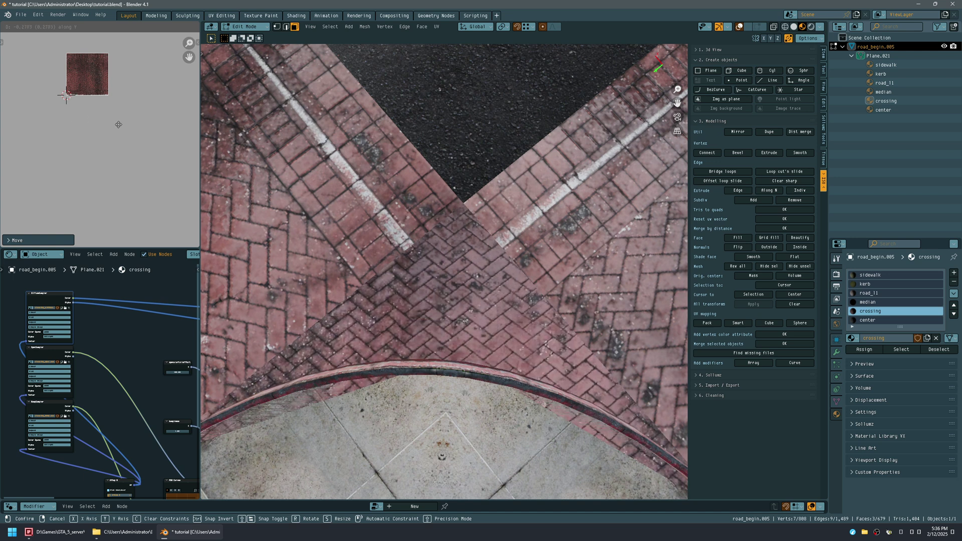
left_click(137, 182)
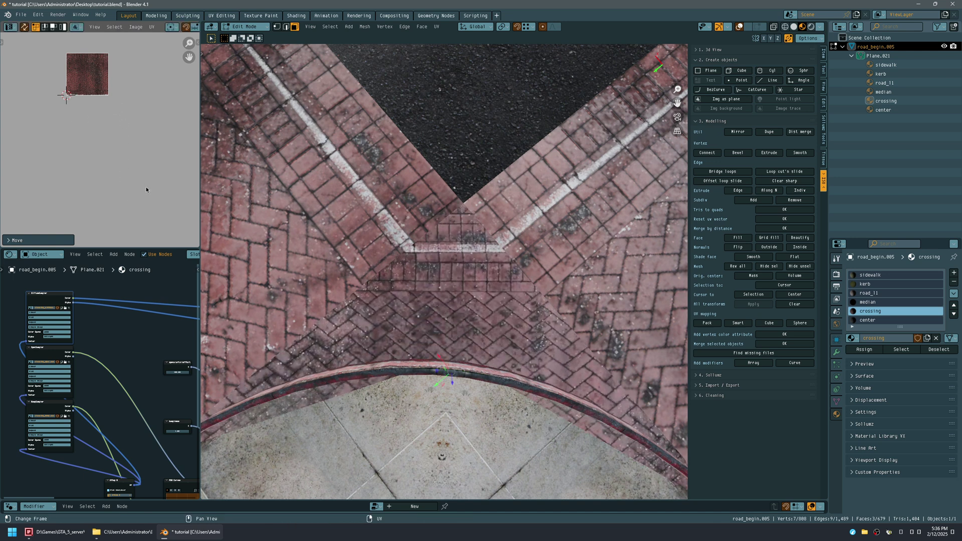
key("r")
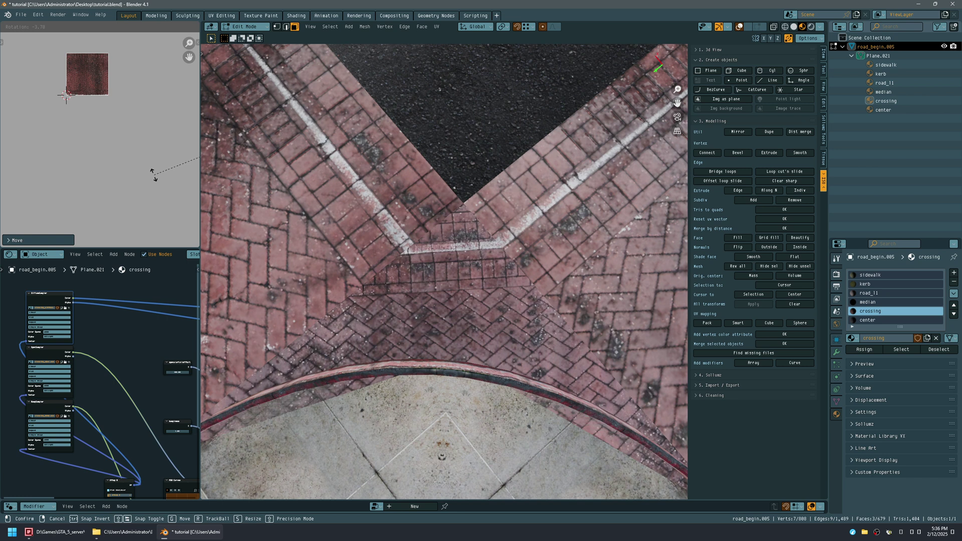
left_click(147, 175)
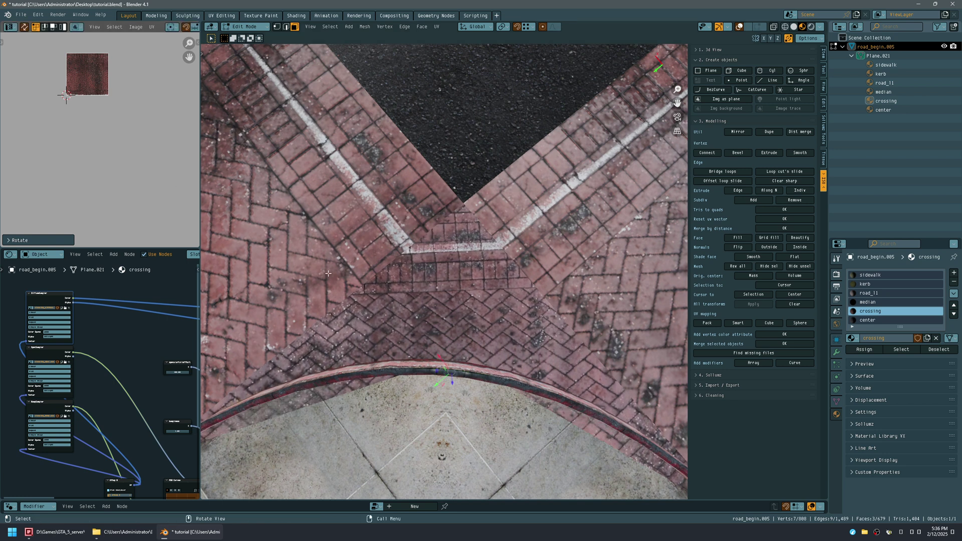
Step: Maximize the 3D viewport and save the file
scroll(306, 258, "down", 5)
middle_click_drag(306, 258, 439, 274)
key("ctrl+space")
scroll(476, 244, "down", 5)
key("ctrl+s")
Step: Add a centred loop cut to the brick fill face overlapping the sidewalk and move its outer vertex back to the kerb curve
middle_click_drag(496, 202, 392, 289, "shift")
middle_click_drag(199, 275, 413, 277, "shift")
mouse_move(350, 213)
middle_mouse_down("ctrl")
mouse_move(353, 159)
mouse_move(357, 219)
middle_mouse_up("ctrl")
middle_click_drag(666, 224, 540, 223, "shift")
middle_click_drag(469, 333, 464, 278, "ctrl")
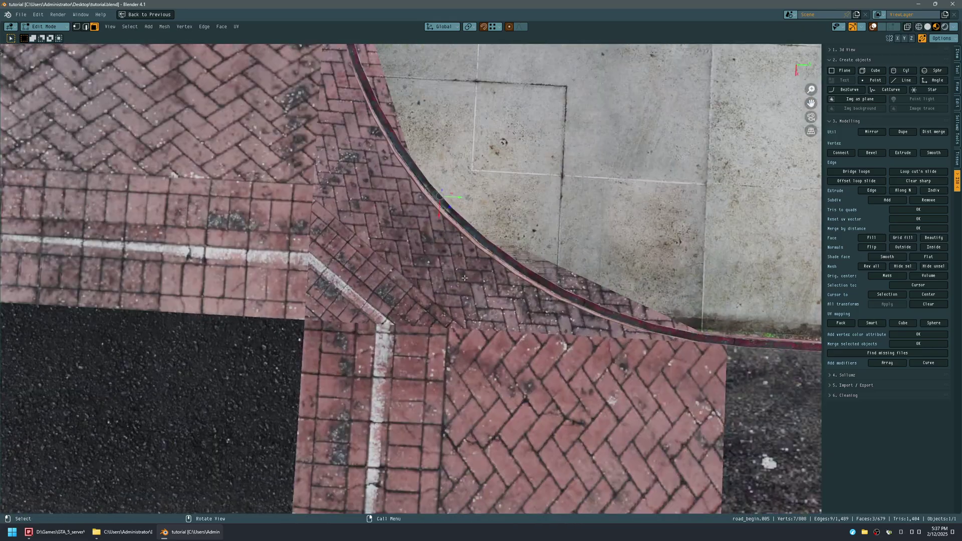
left_click(548, 276)
key("shift+alt+z")
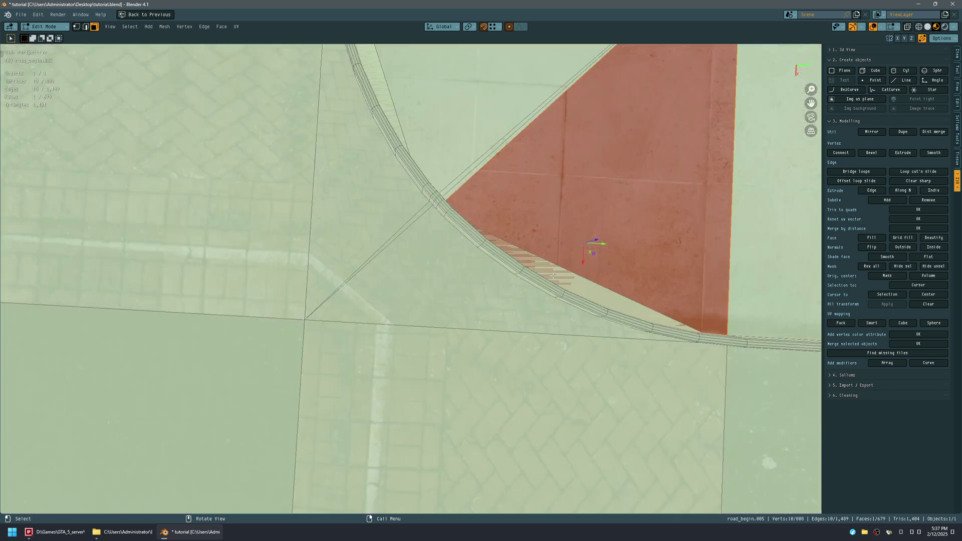
left_click(559, 281)
key("ctrl+r")
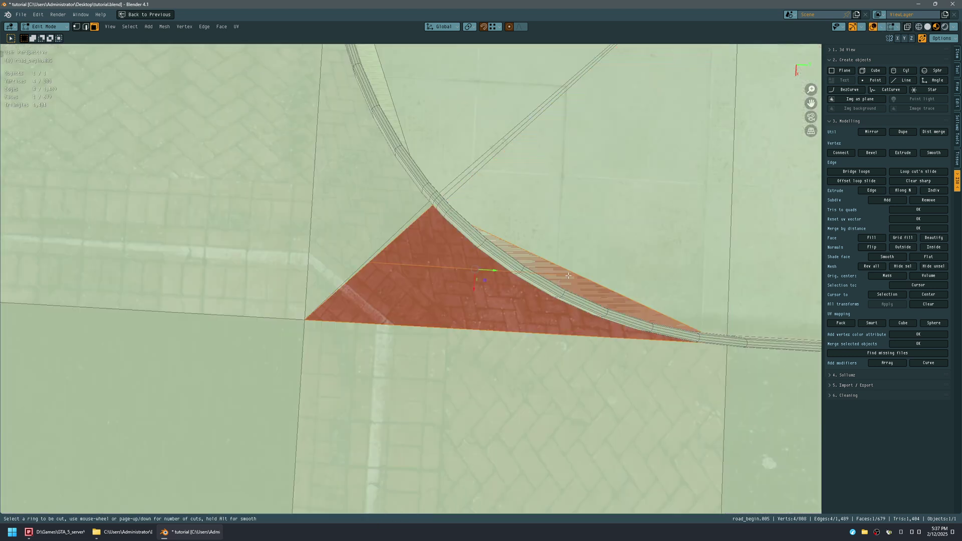
left_click(587, 275)
right_click(587, 275)
key("1")
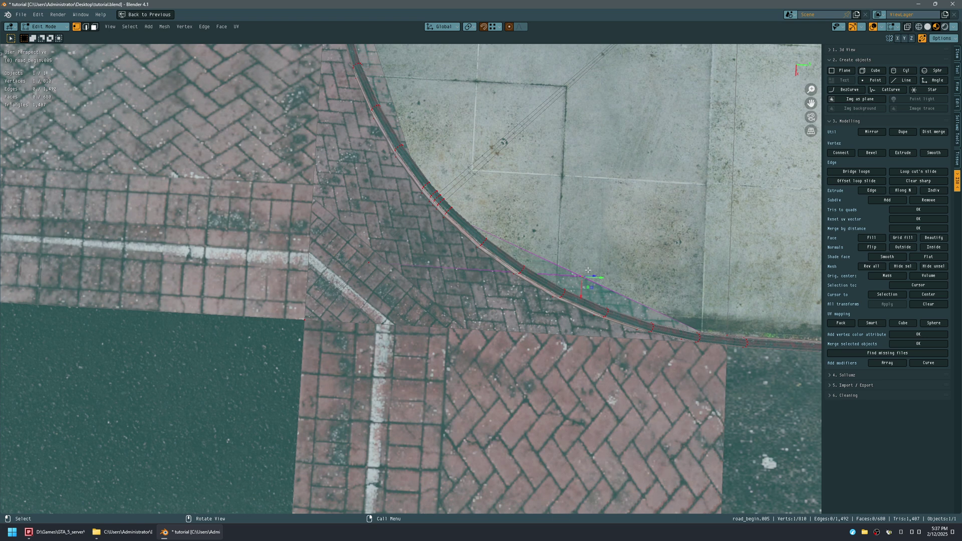
left_click_drag(591, 289, 587, 314)
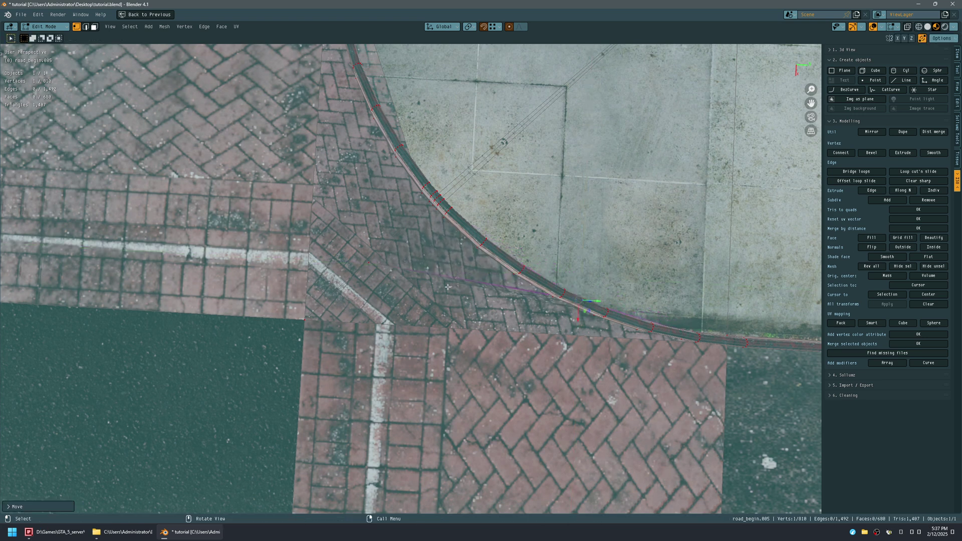
Step: Cut the fill face on the other side of this corner and move the new vertex back to the kerb curve
middle_click_drag(458, 261, 500, 236)
right_click(501, 241, "ctrl")
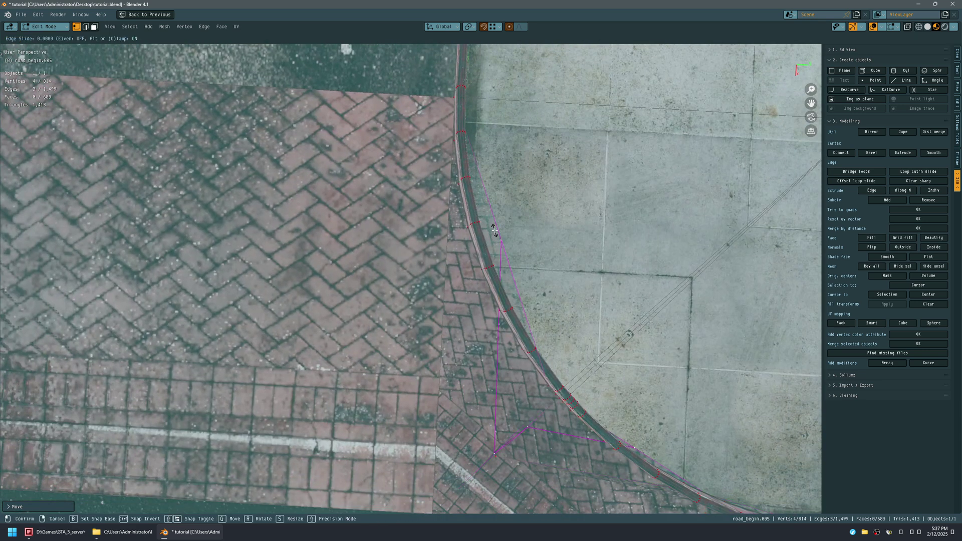
left_click_drag(520, 241, 507, 261)
Step: At another corner, add a centred loop cut to one overlapping fill face and move its outer vertex along X to the kerb
scroll(508, 261, "down", 5)
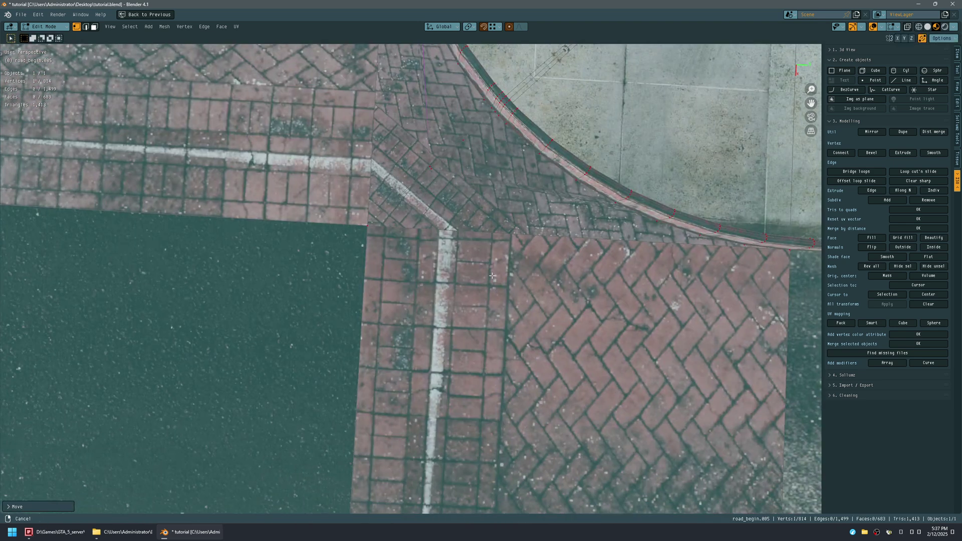
scroll(493, 296, "down", 3)
middle_click_drag(472, 501, 483, 151, "shift")
middle_click_drag(509, 501, 512, 242, "shift")
scroll(514, 246, "up", 5)
scroll(511, 243, "down", 6)
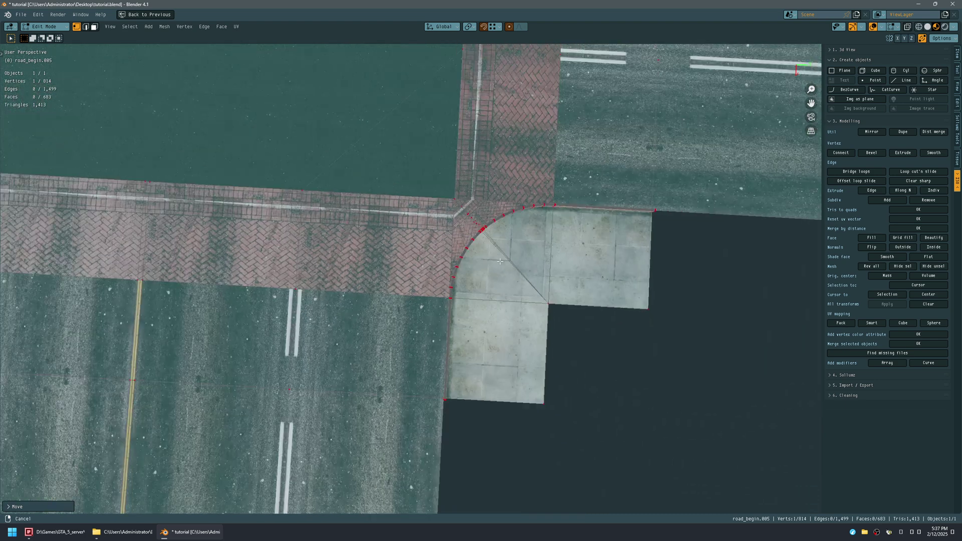
middle_click_drag(30, 240, 463, 311, "shift")
scroll(456, 330, "up", 2)
scroll(462, 312, "up", 5)
middle_click_drag(573, 170, 395, 221, "shift")
key("ctrl+r")
left_click(337, 184)
right_click(337, 185)
left_click(335, 183)
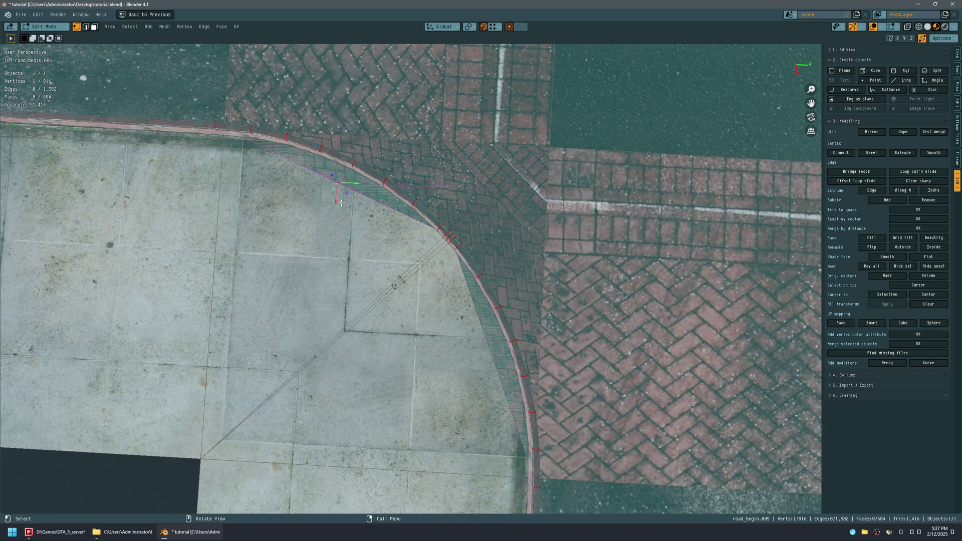
key("g")
key("x")
left_click(341, 181)
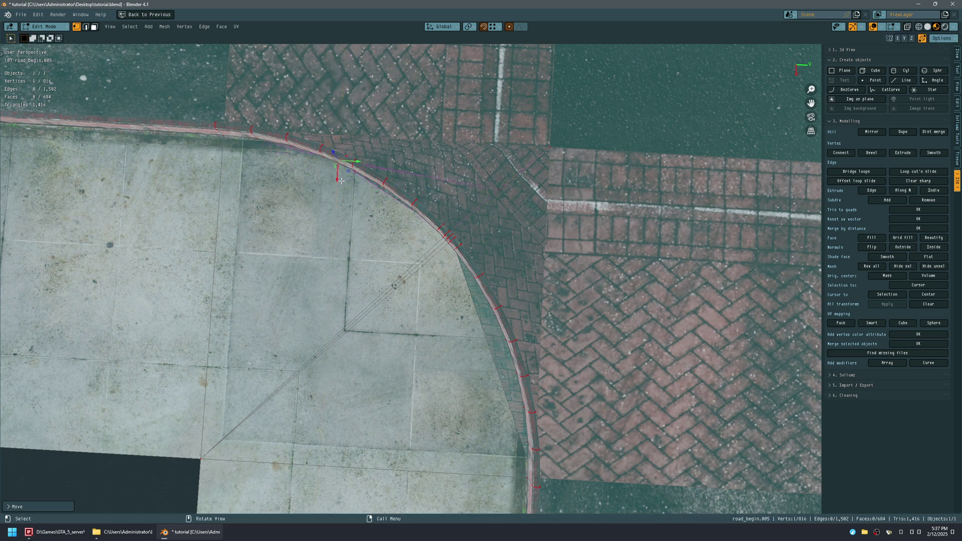
Step: Add a loop cut to this corner's second overlapping fill face and move its outer vertex onto the kerb curve
key("ctrl+t")
key("ctrl+r")
left_click(487, 340)
left_click(494, 353)
left_click_drag(503, 356, 531, 358)
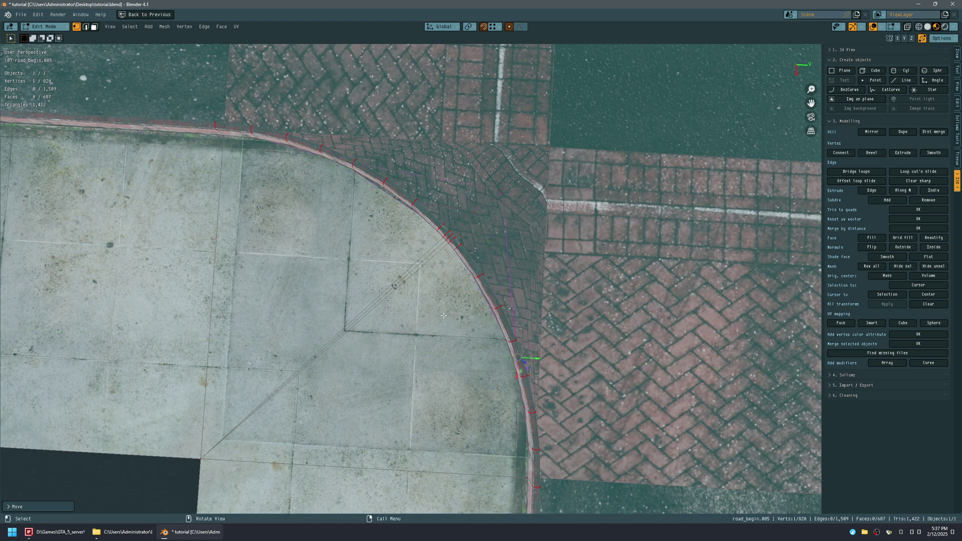
Step: Add one more centred loop cut through an overlapping brick fill and pull its outer vertex to the kerb
key("ctrl+r")
left_click(378, 191)
right_click(379, 191)
left_click(382, 186)
left_click_drag(383, 180, 441, 273)
Step: Bring the whole intersection into view with the overlays hidden and save the file
middle_click_drag(489, 378, 228, 241, "ctrl")
scroll(503, 282, "up", 2)
scroll(505, 285, "down", 6)
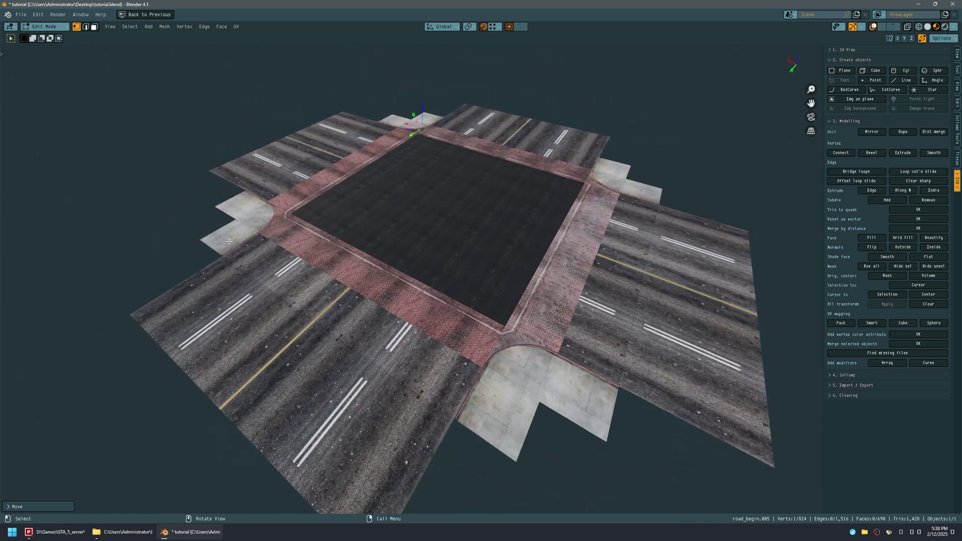
key("ctrl+s")
Step: Examine the intersection's crossings, corner fills and kerbs from several angles, ending close to the kerb at one corner
middle_click_drag(301, 255, 348, 303)
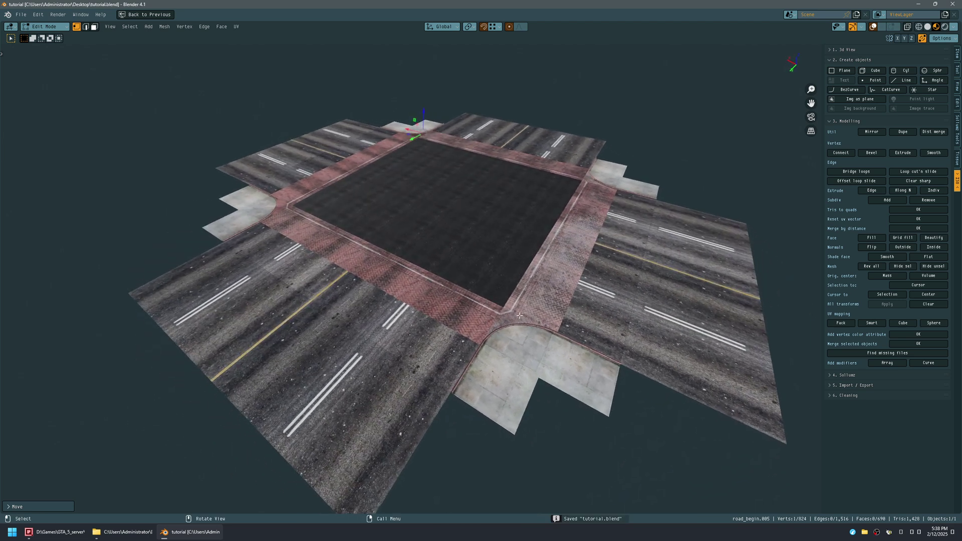
middle_click_drag(520, 316, 461, 300)
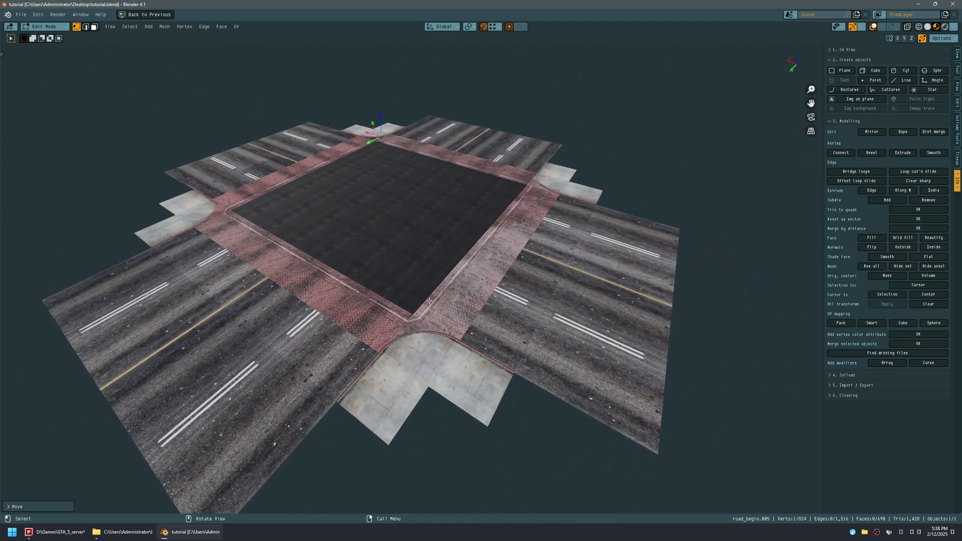
middle_click_drag(431, 299, 721, 280)
middle_click_drag(350, 213, 444, 210)
middle_click_drag(321, 226, 504, 213)
middle_click_drag(642, 155, 465, 215, "shift")
middle_click_drag(466, 215, 491, 271, "ctrl")
middle_click_drag(481, 175, 373, 273, "shift")
middle_click_drag(512, 294, 464, 235, "shift")
middle_click_drag(567, 339, 341, 271)
middle_click_drag(746, 361, 404, 270, "shift")
middle_click_drag(388, 436, 406, 391, "ctrl")
middle_click_drag(394, 326, 395, 236)
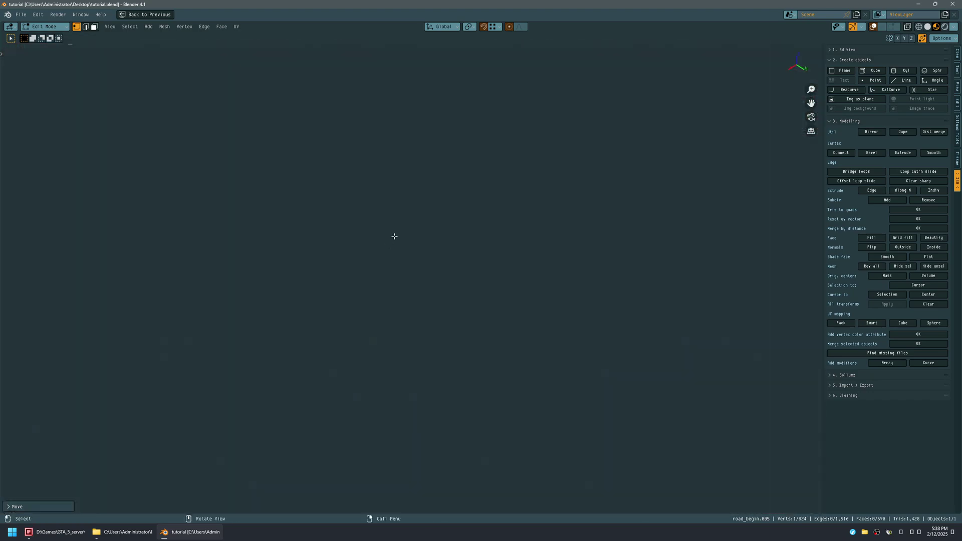
scroll(410, 221, "down", 4)
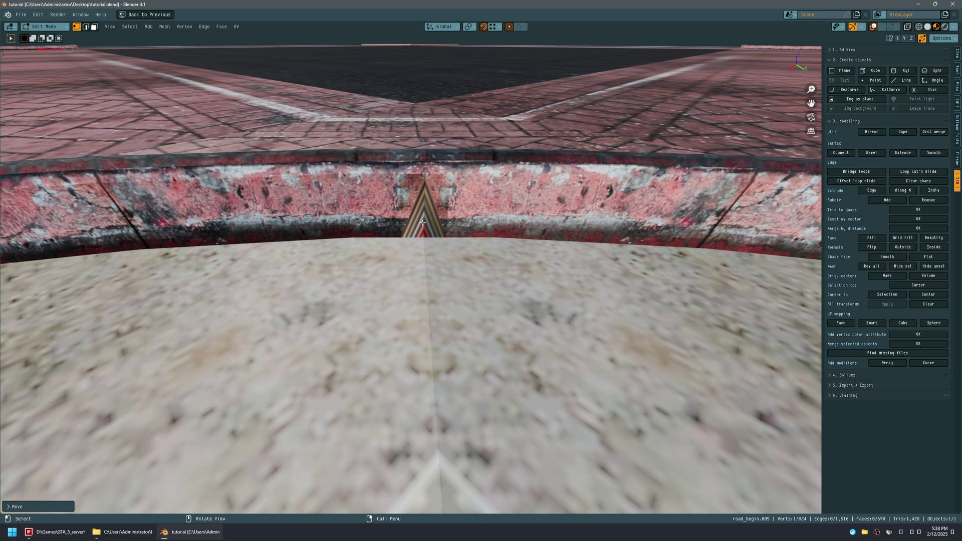
Step: Show the overlays, select the two wrongly textured kerb faces at the corner's middle, and restore the multi-editor layout
key("shift+alt+z")
left_click(432, 212, "shift")
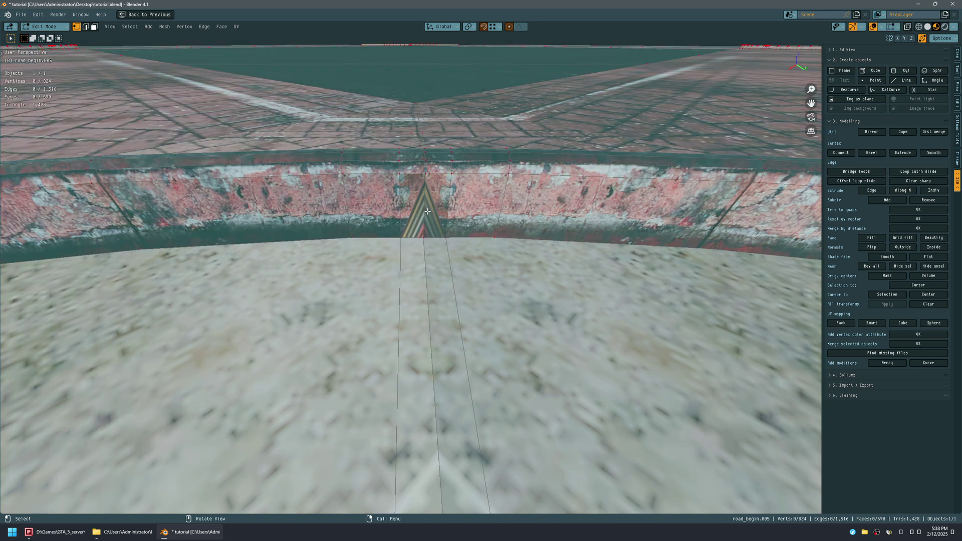
key("3")
key("alt+z")
left_click(427, 211)
left_click(417, 207, "ctrl")
key("ctrl+space")
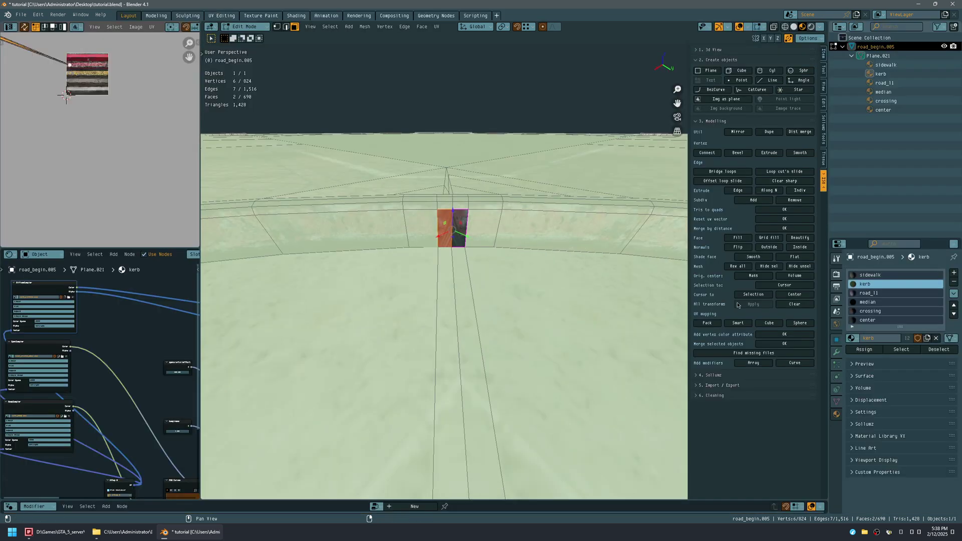
Step: Apply a cube projection to the two selected kerb faces and rotate their UVs 90 degrees
left_click(777, 327)
key("alt+z")
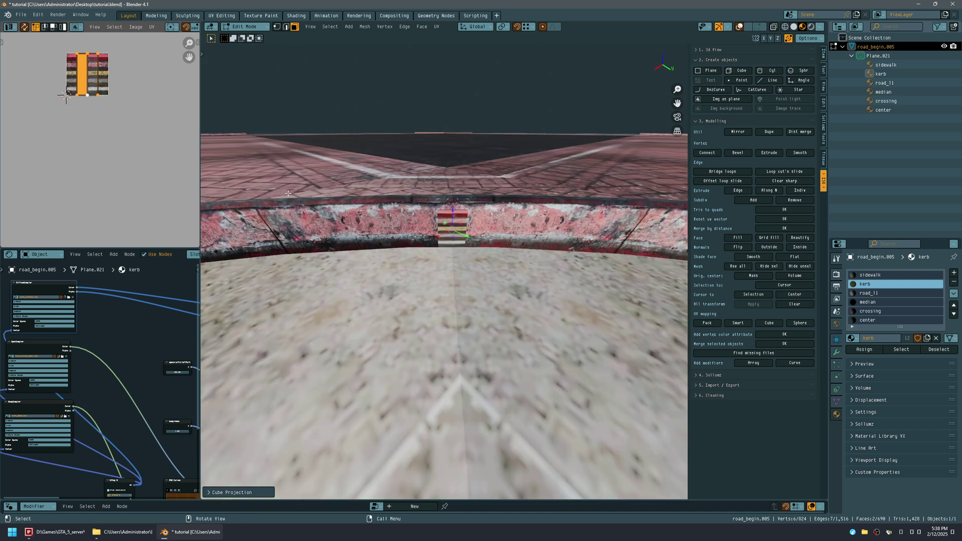
key("r")
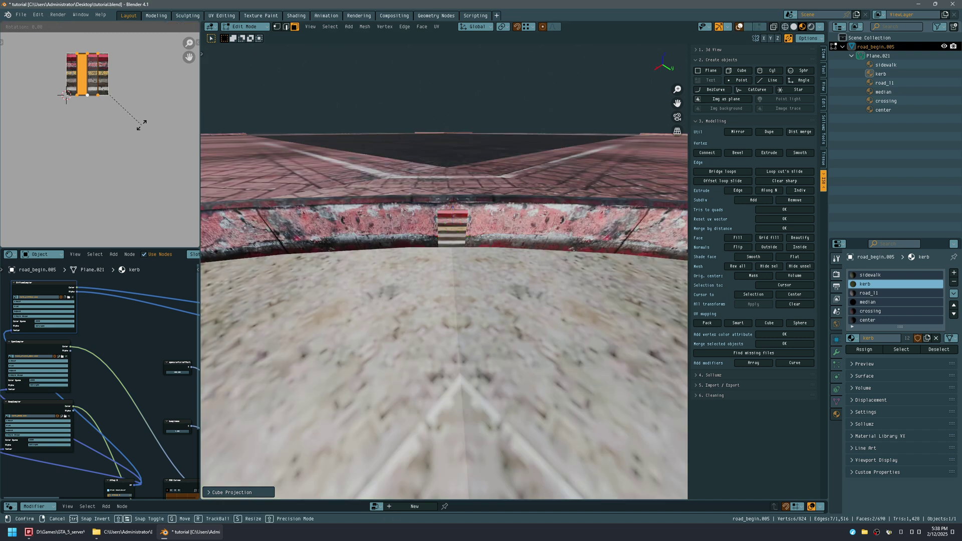
type("90")
key("Return")
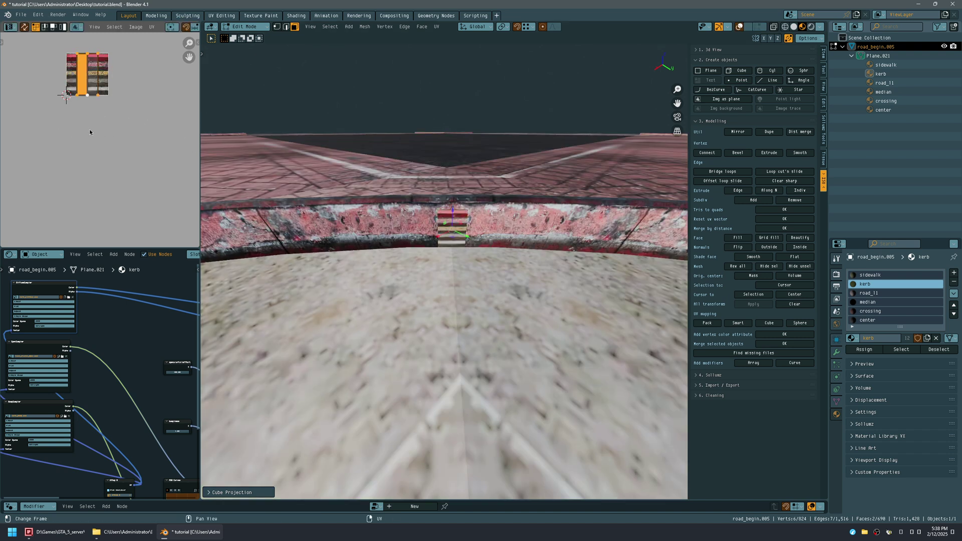
type("r")
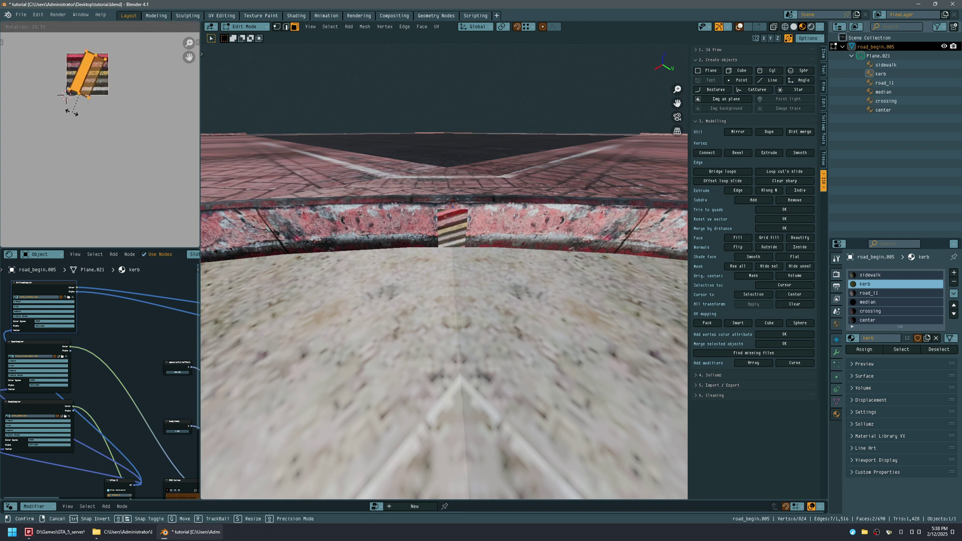
type("90")
key("Return")
Step: Shrink the two kerb faces' UVs, turn them upright again, and scale them down further
key("s")
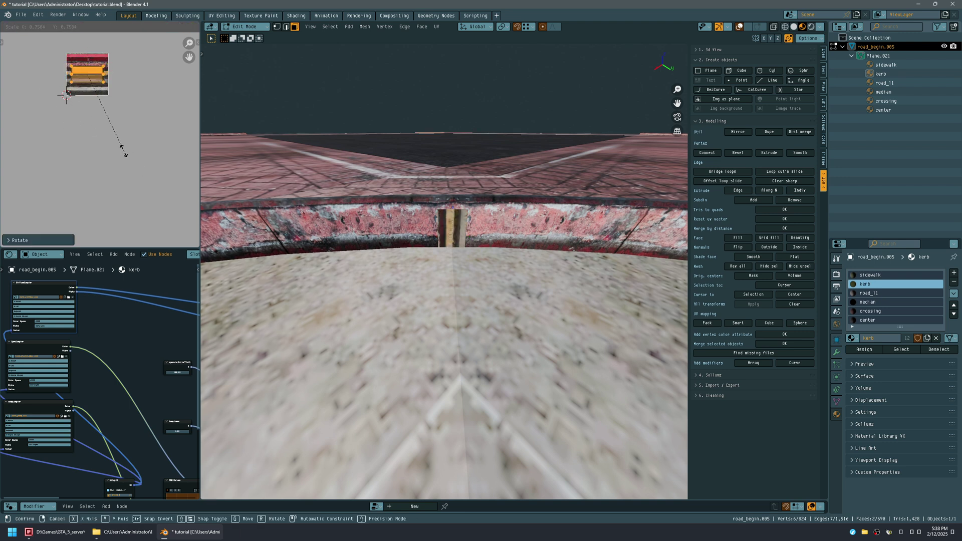
left_click(107, 125)
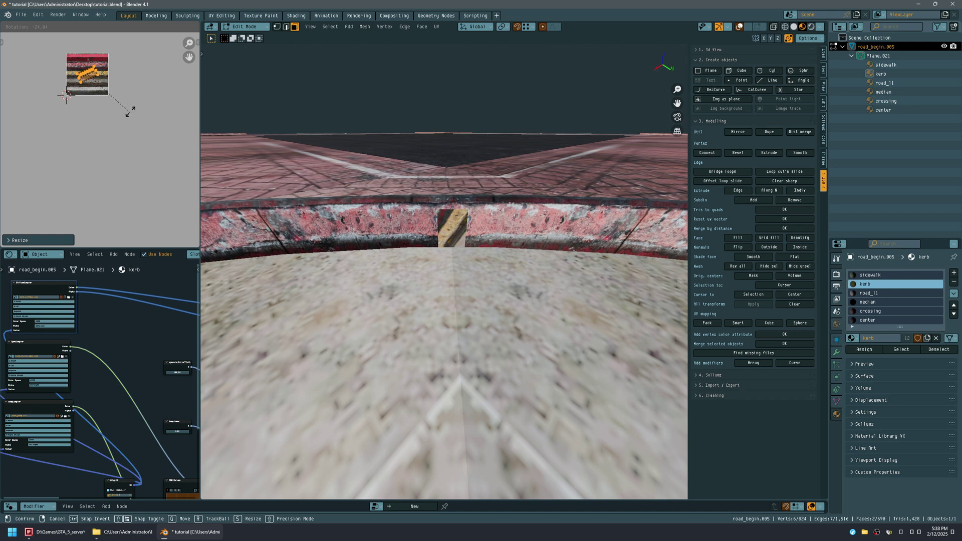
left_click(144, 56)
key("s")
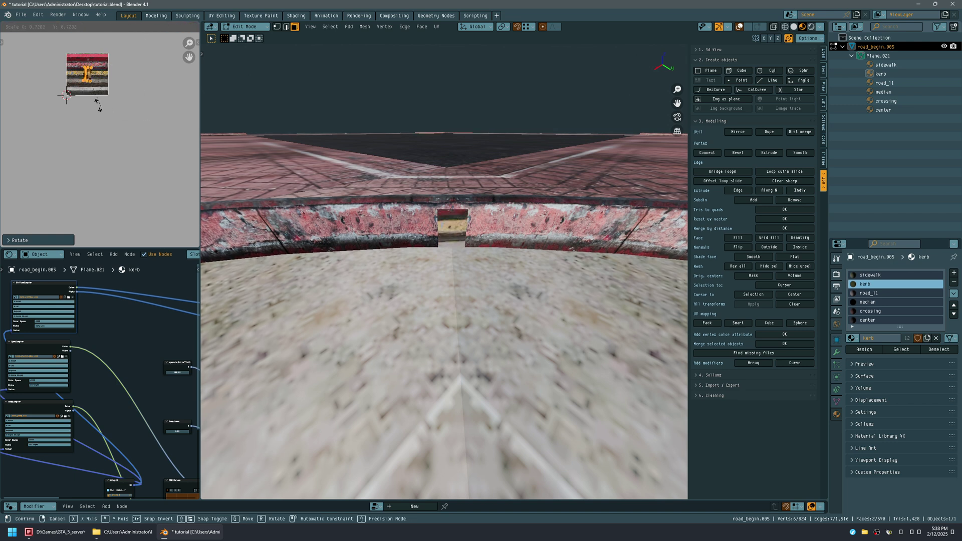
left_click(67, 93)
Step: Move the two kerb faces' UVs down along Y to just below the texture image, aligning them with the red-painted strip
key("g")
key("y")
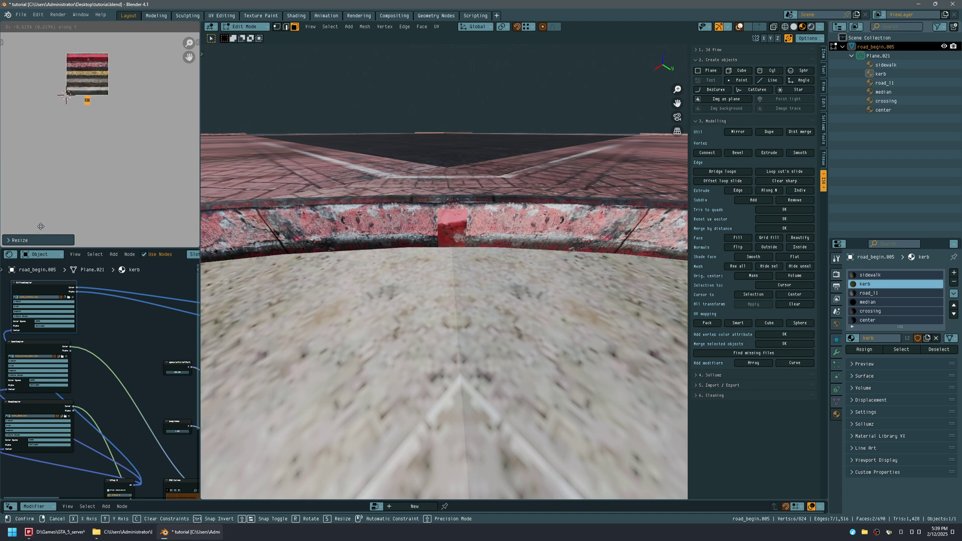
left_click(41, 227)
key("r")
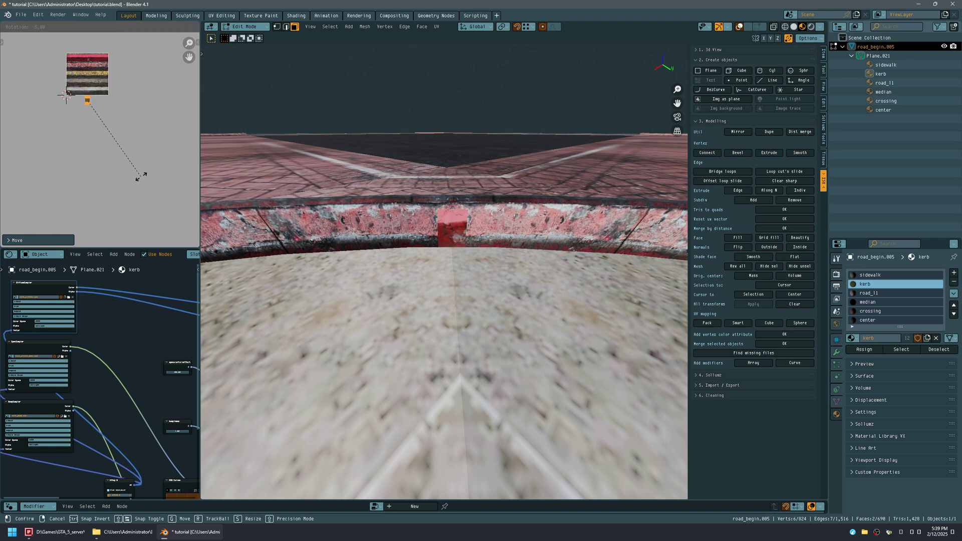
left_click(145, 171)
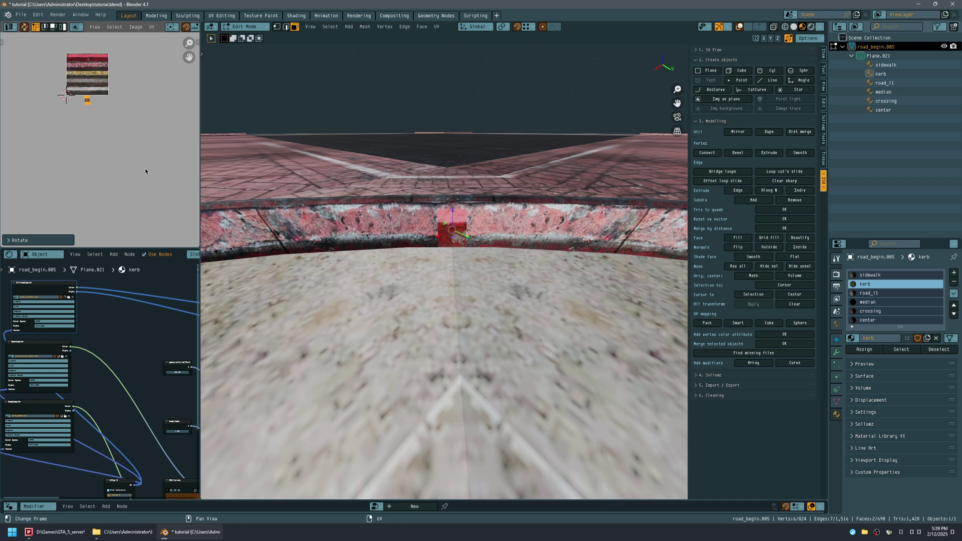
key("g")
key("y")
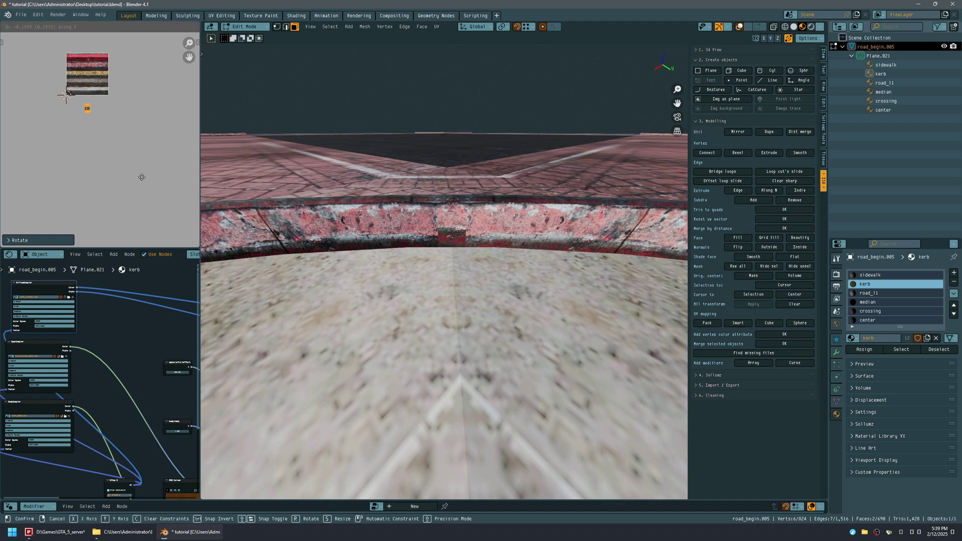
left_click(142, 178)
Step: Scale the UVs down and shift them slightly until the two faces match the neighbouring painted kerb texture
key("s")
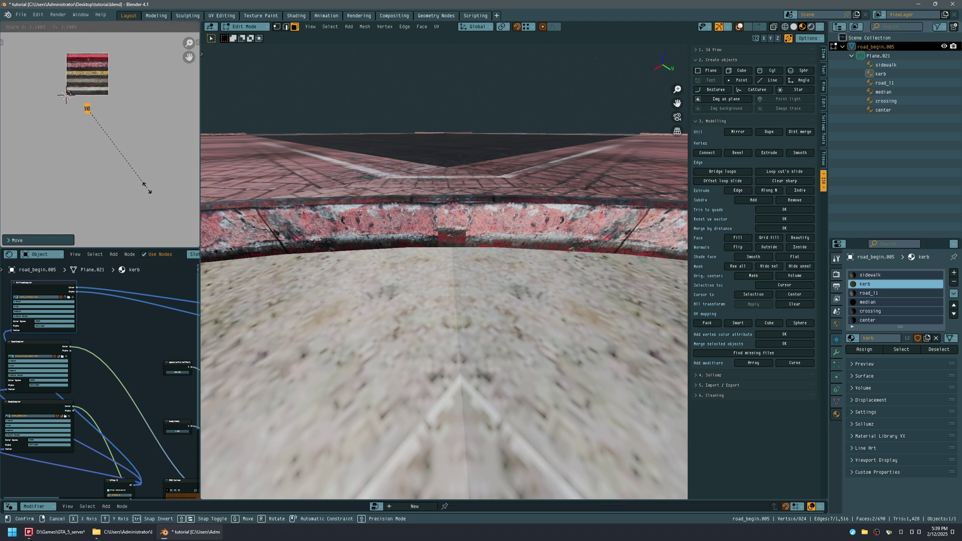
left_click(131, 139)
key("g")
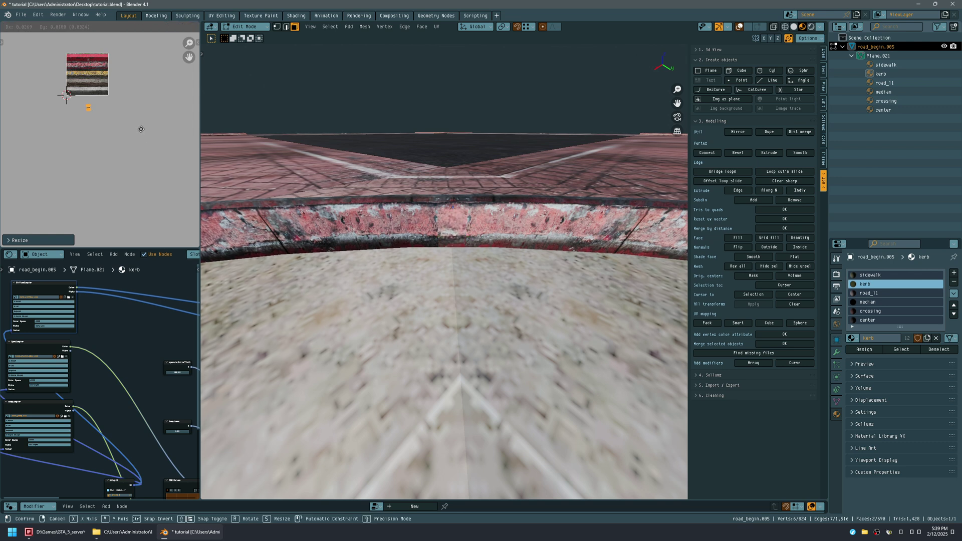
left_click(142, 127)
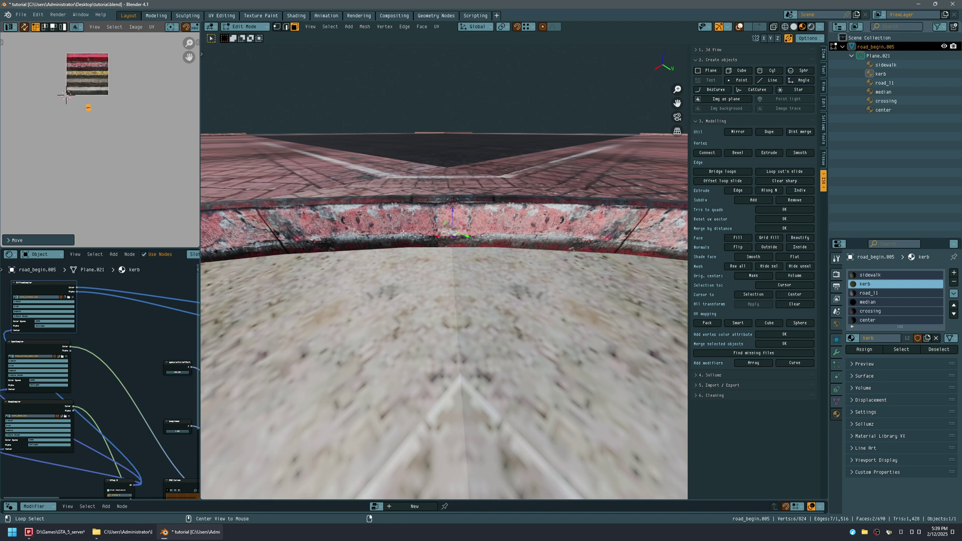
Step: Check the repaired kerb faces, save the file, and show the whole intersection in a maximized 3D viewport
middle_click_drag(400, 233, 514, 232)
middle_click_drag(422, 220, 398, 242)
key("ctrl+s")
key("ctrl+alt+space")
scroll(523, 220, "down", 6)
middle_click_drag(541, 208, 349, 386)
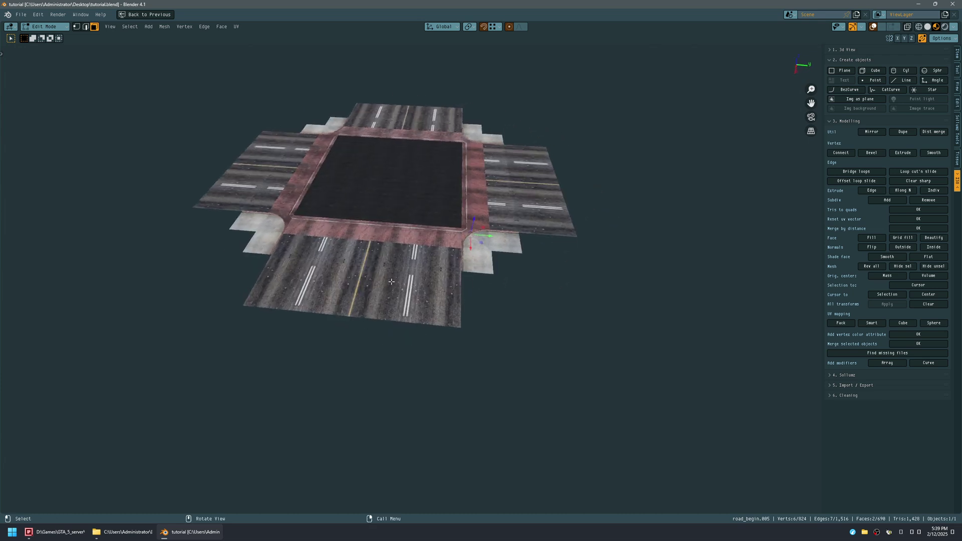
Step: Examine the intersection's crossings and corner fills from several angles, save the file again, and return to an overall view
middle_click_drag(393, 282, 321, 310)
middle_click_drag(366, 288, 353, 353)
middle_click_drag(411, 308, 430, 271, "ctrl")
middle_click_drag(356, 225, 445, 234, "shift")
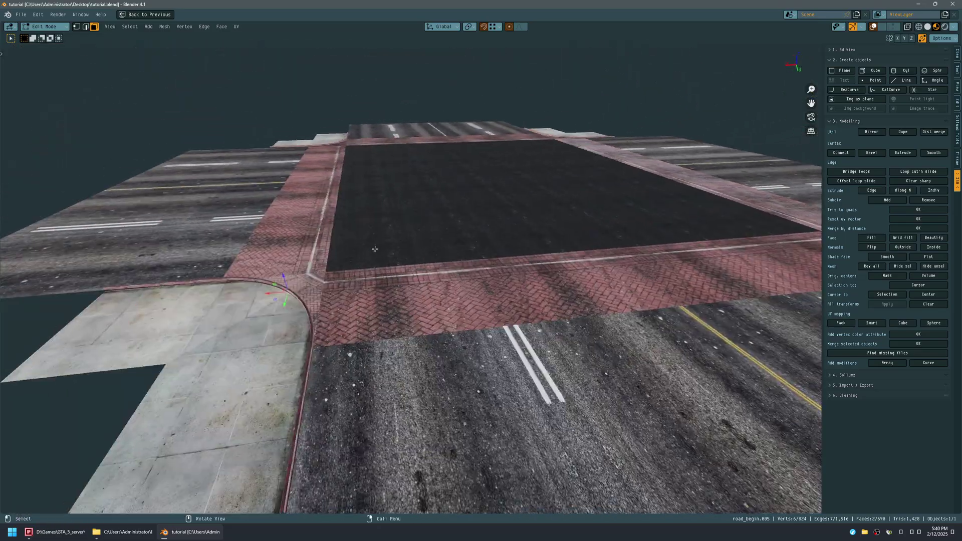
middle_click_drag(375, 249, 211, 272)
key("ctrl+s")
middle_click_drag(306, 259, 344, 217)
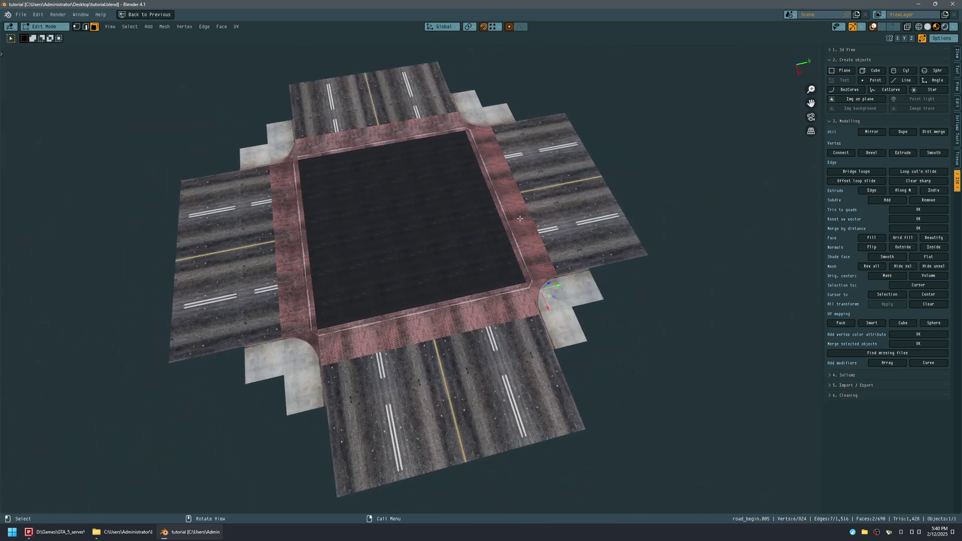